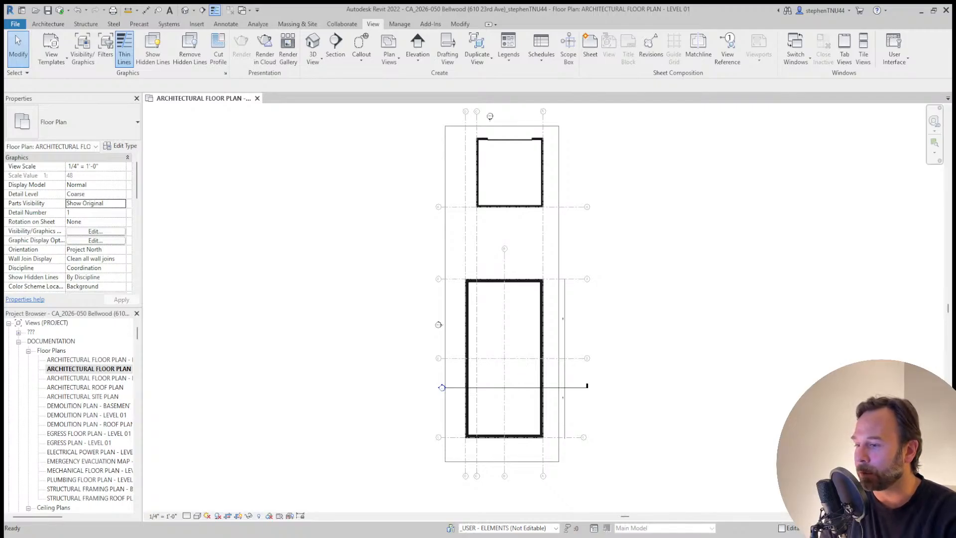
Open the ARCHITECTURAL SITE PLAN view and review the overall lot layout with the garage, tree and house
double_click(84, 397)
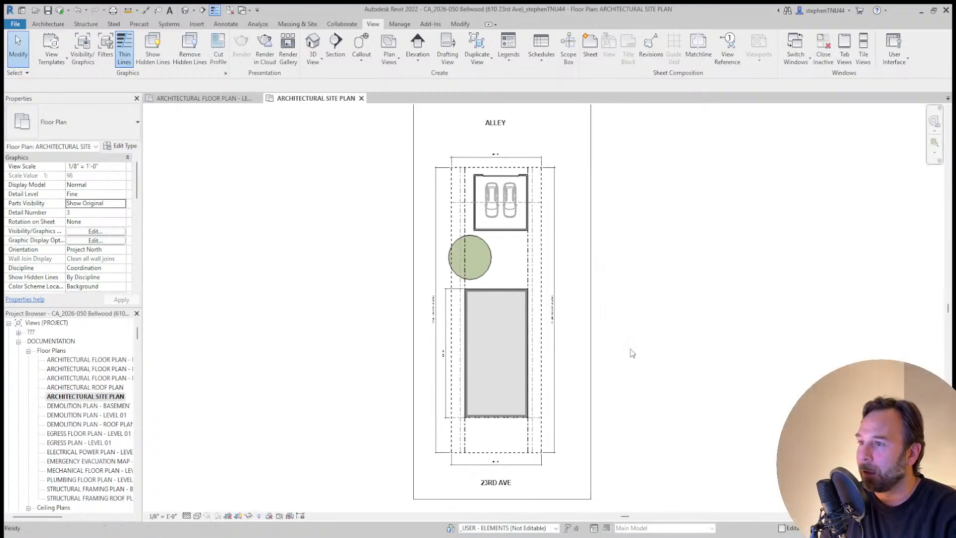
scroll(533, 297, "up", 1)
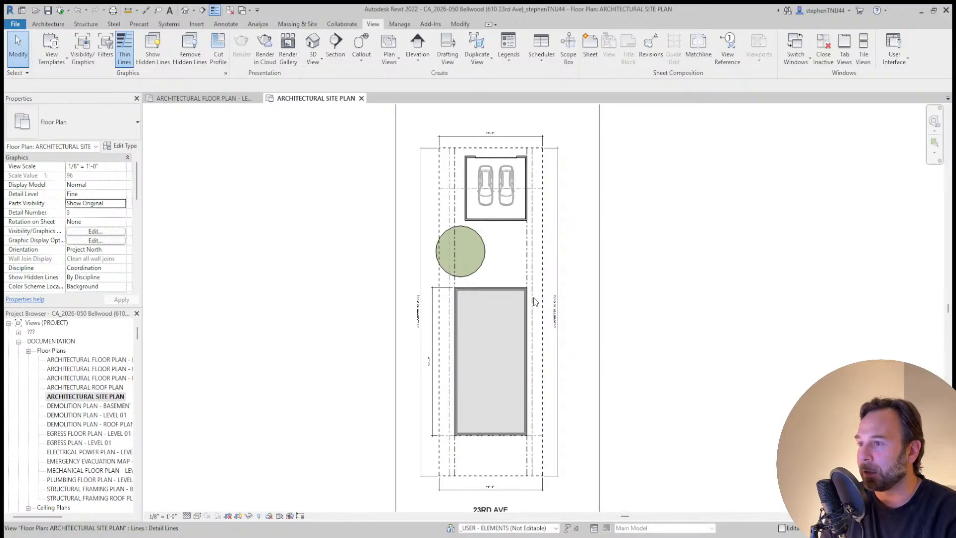
middle_click_drag(668, 329, 655, 322)
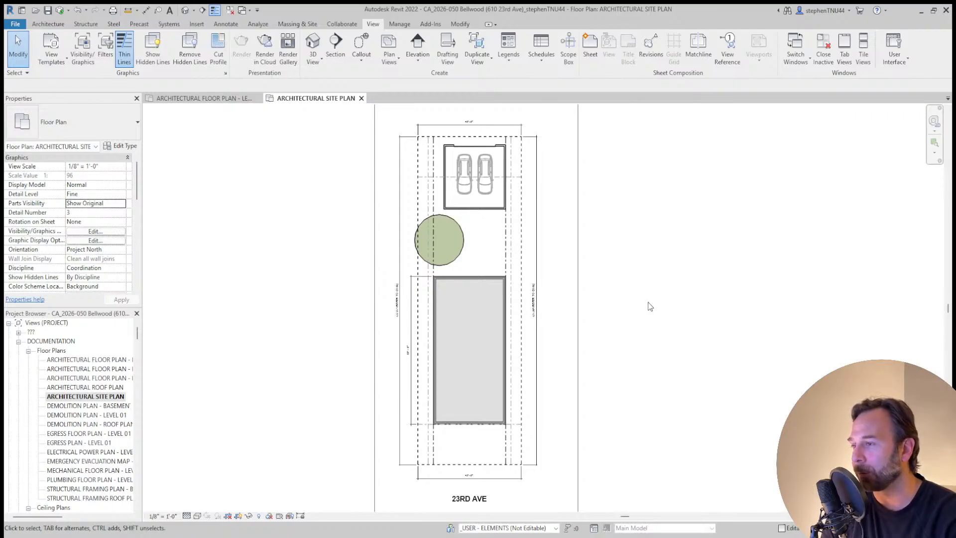
middle_click_drag(655, 316, 638, 307)
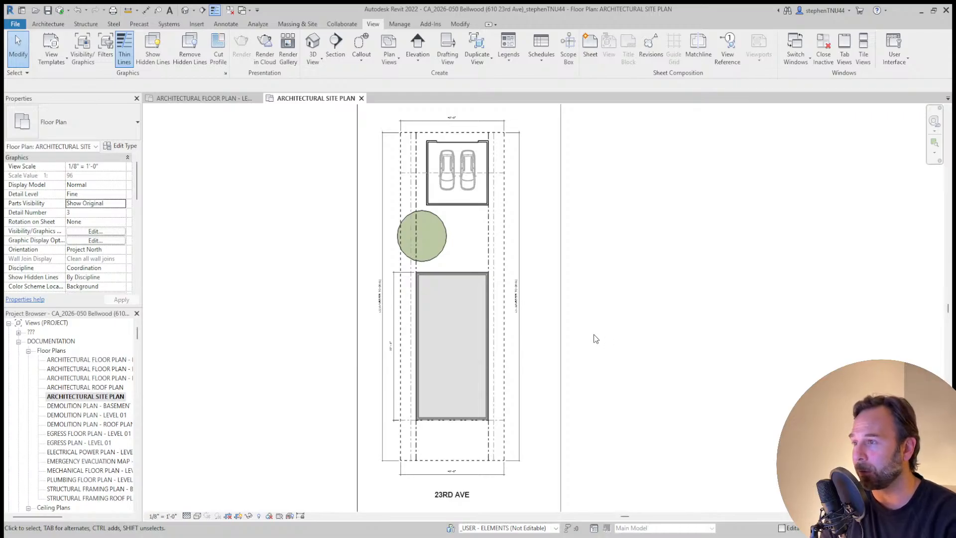
Inspect the Extra Fine Centerline detail line running past the garage and tree, then review the full lot from alley to street
scroll(413, 225, "up", 3)
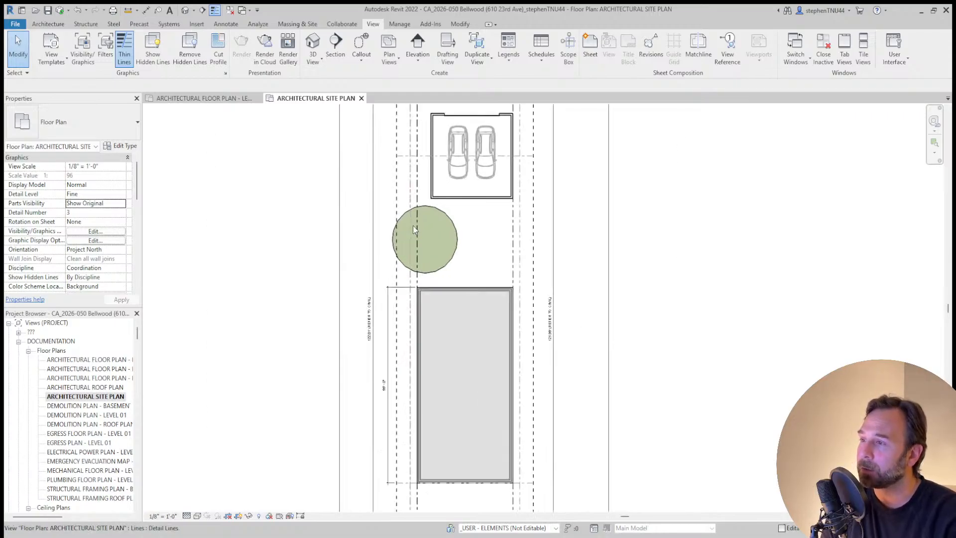
scroll(411, 233, "up", 2)
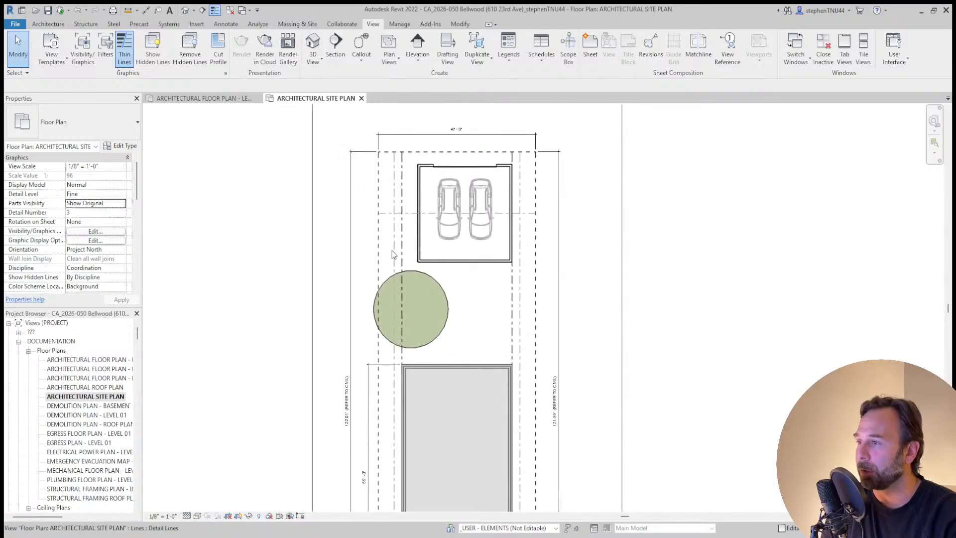
left_click(410, 233)
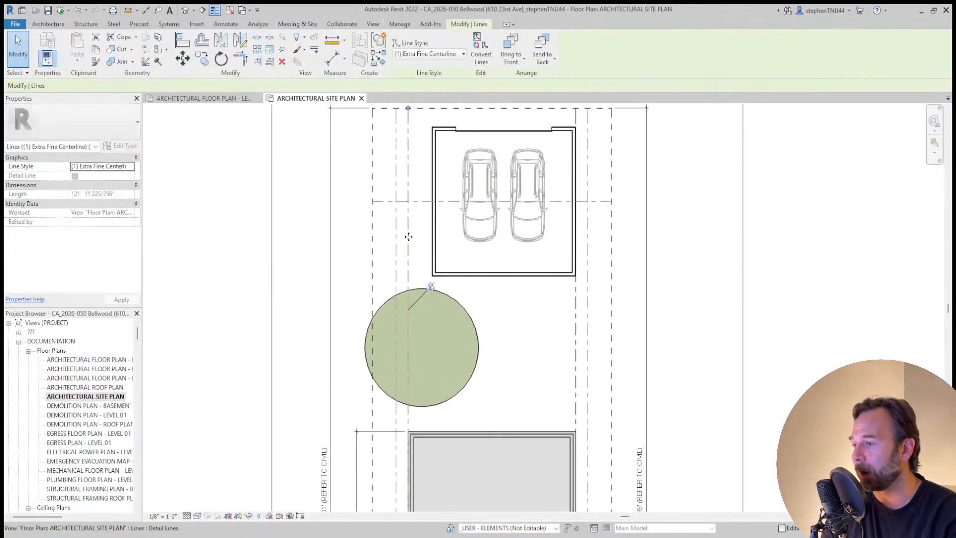
scroll(408, 237, "down", 3)
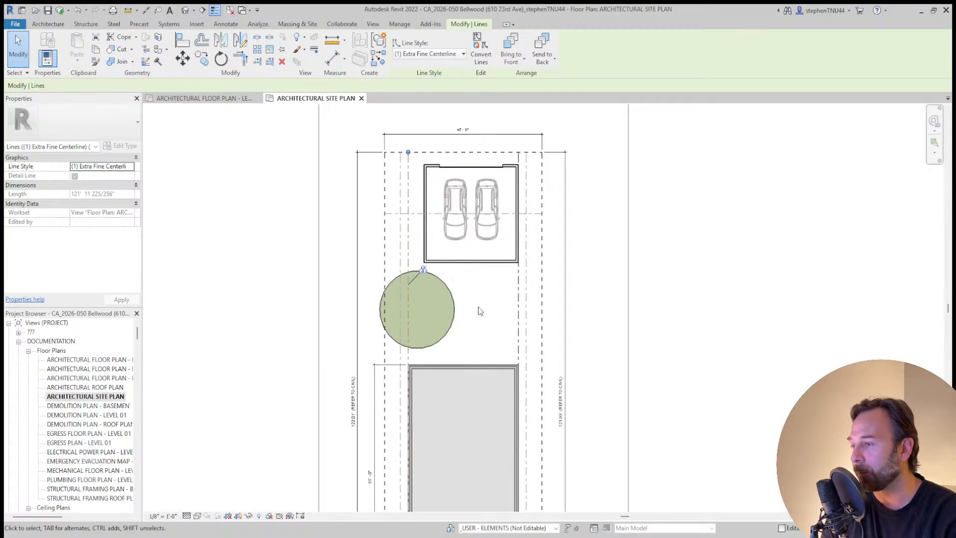
scroll(440, 287, "down", 1)
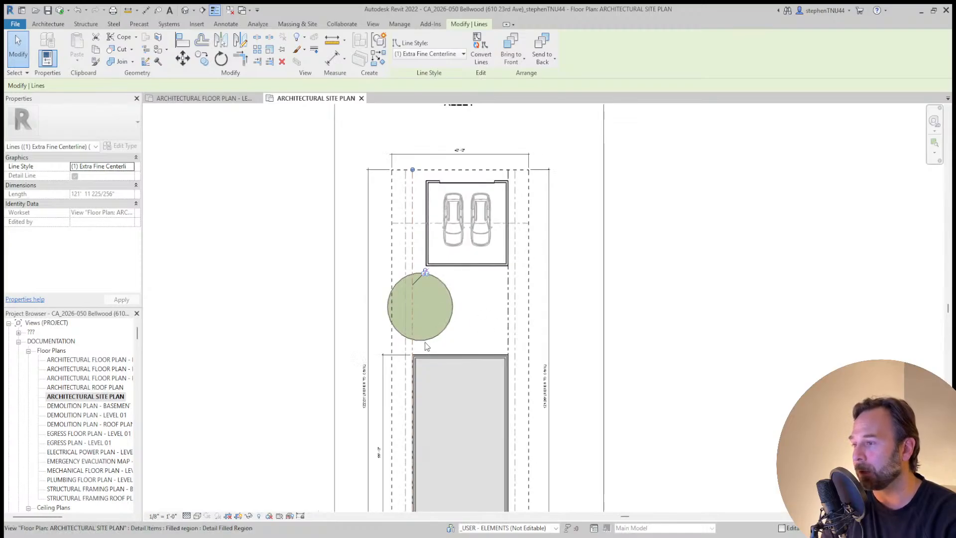
scroll(598, 334, "down", 2)
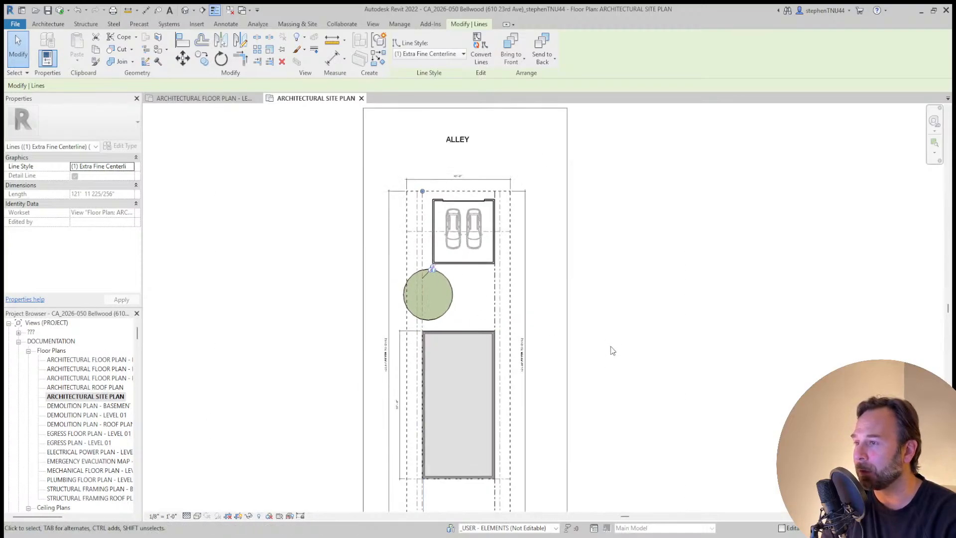
middle_click_drag(613, 345, 619, 328)
scroll(619, 328, "down", 1)
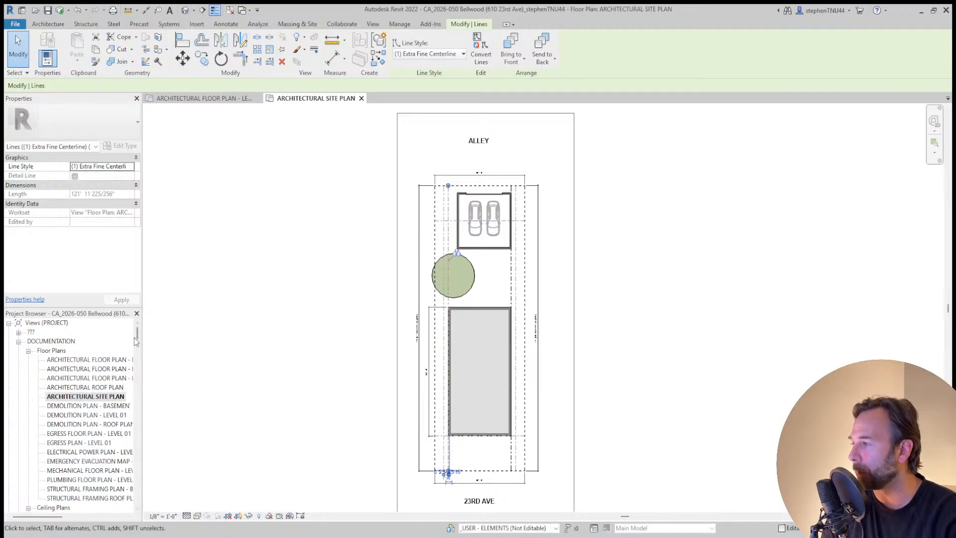
Open the COORLAS - AXON 3D view and examine the garage and house shells from different angles
left_click_drag(136, 337, 137, 422)
scroll(125, 414, "up", 2)
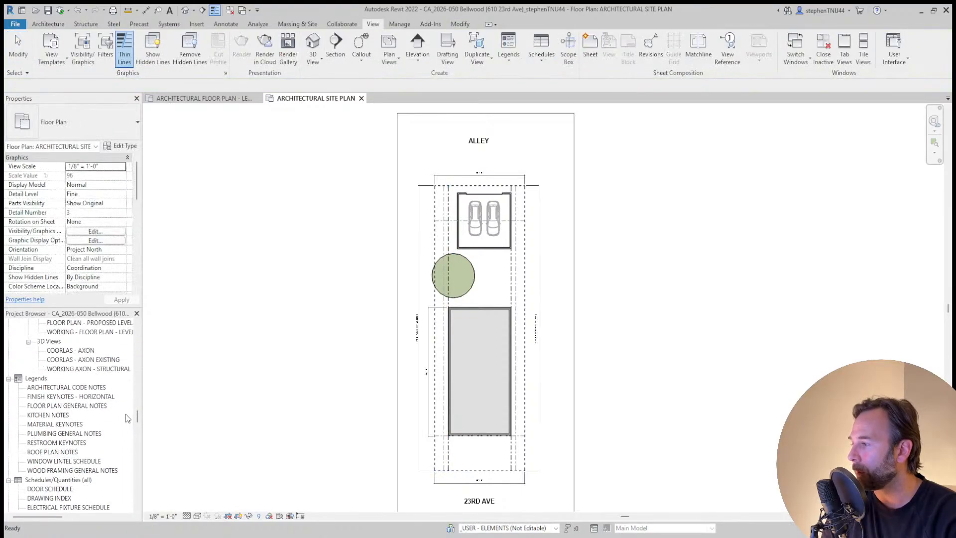
scroll(127, 418, "up", 1)
double_click(72, 378)
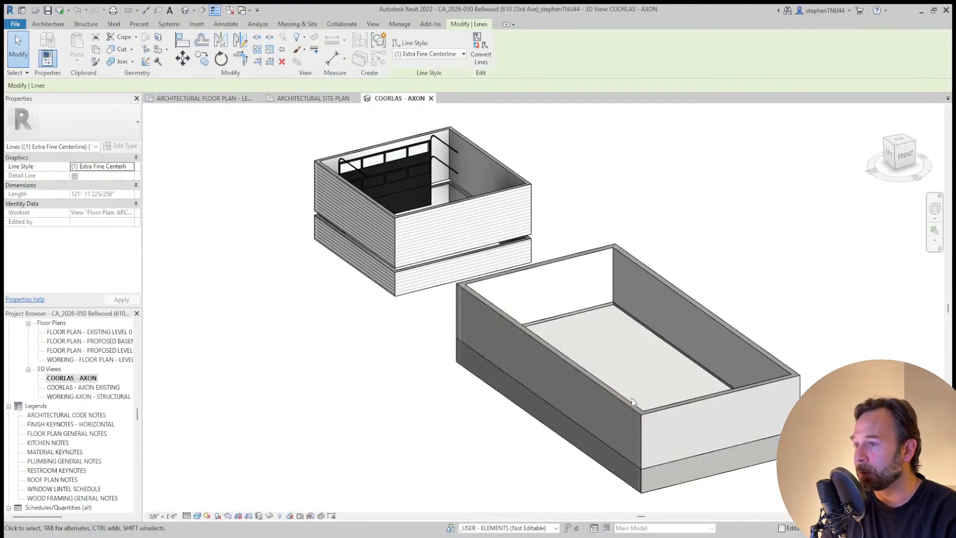
middle_click_drag(458, 433, 425, 431, "shift")
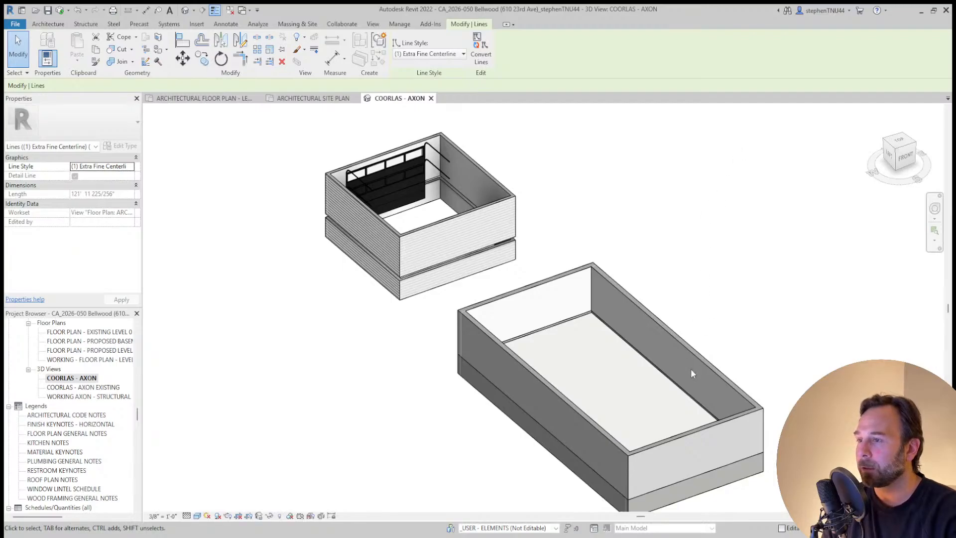
middle_click_drag(639, 384, 359, 364, "shift")
Return to the Level 01 architectural floor plan and examine the house outline and its grid lines
left_click(202, 98)
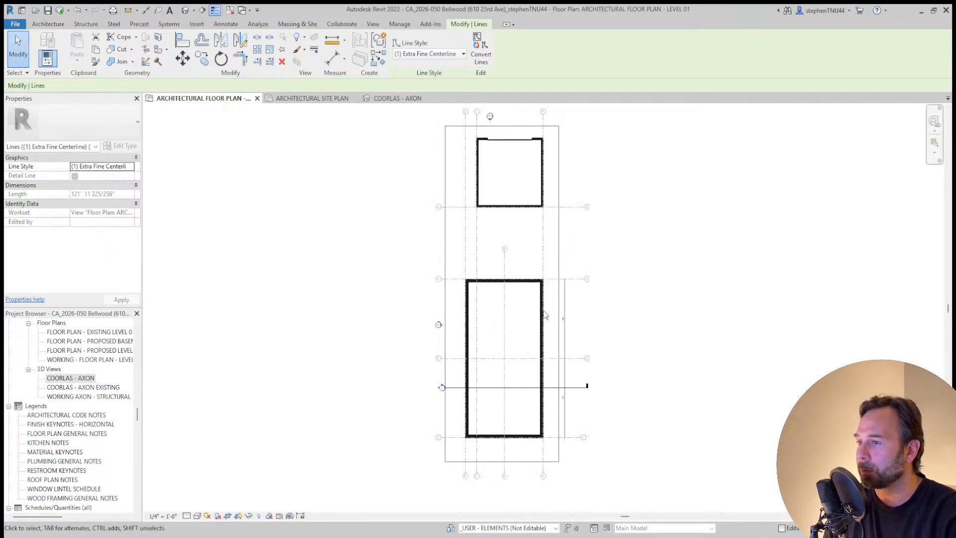
scroll(497, 273, "up", 2)
scroll(452, 277, "down", 1)
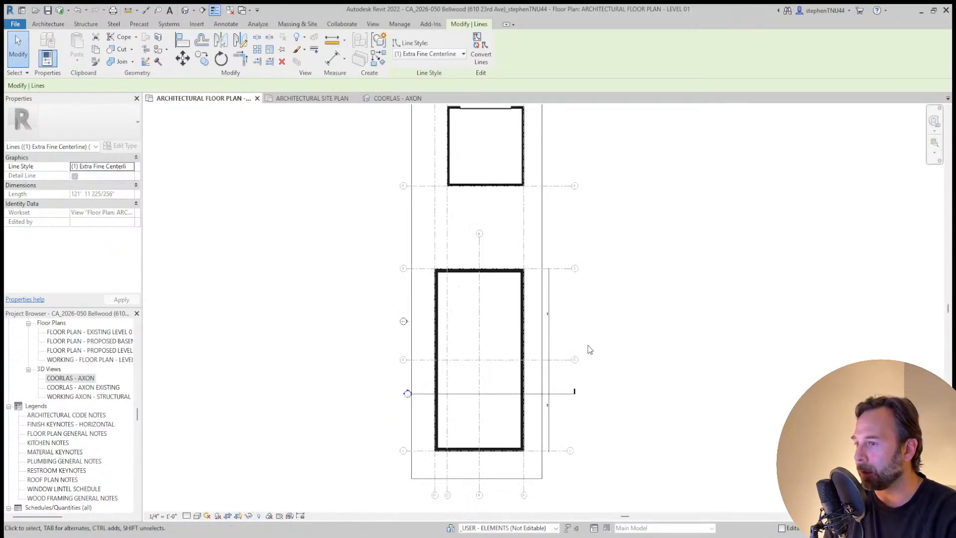
scroll(587, 351, "up", 3)
scroll(498, 328, "down", 2)
scroll(495, 329, "down", 1)
middle_click_drag(444, 186, 482, 298)
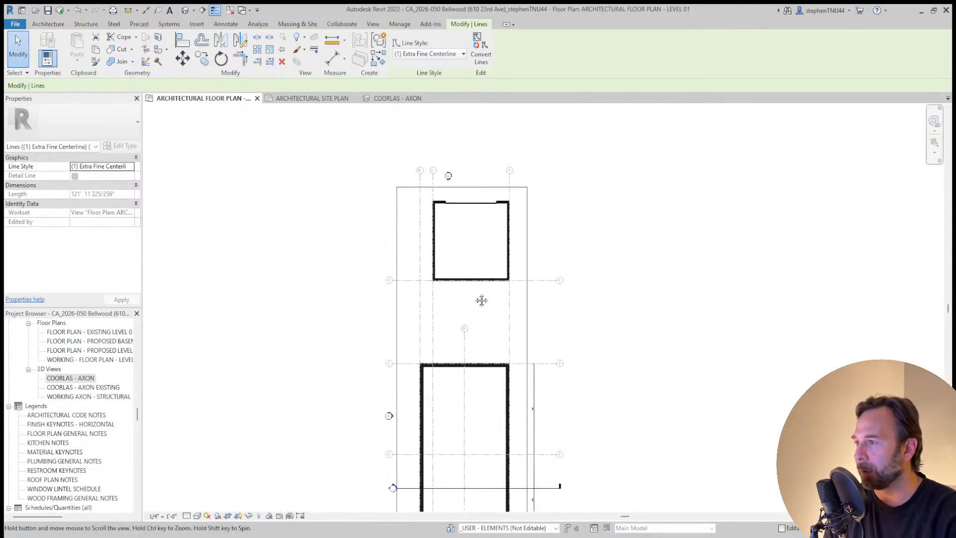
Inspect grid A along the garage wall and how it aligns with the house below, then clear the selection
scroll(528, 183, "up", 2)
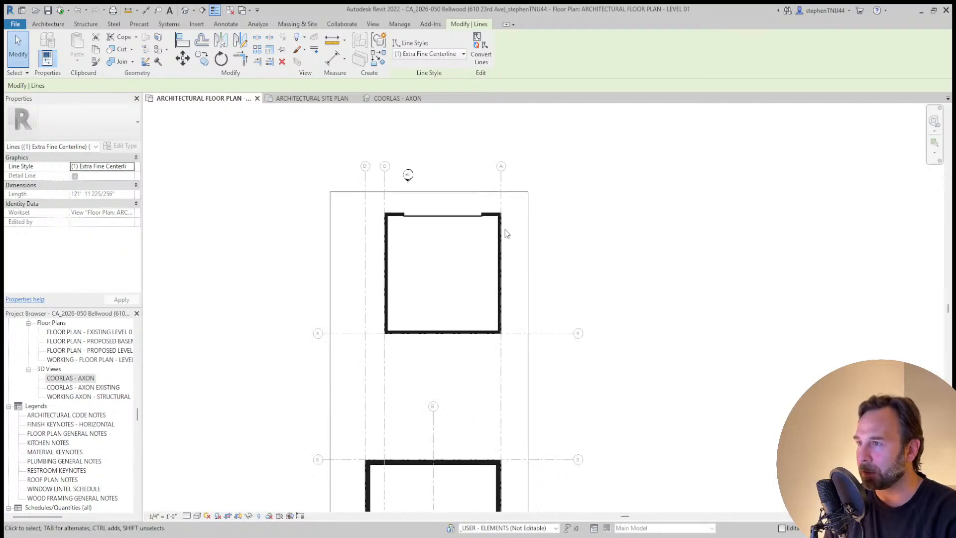
left_click(502, 199)
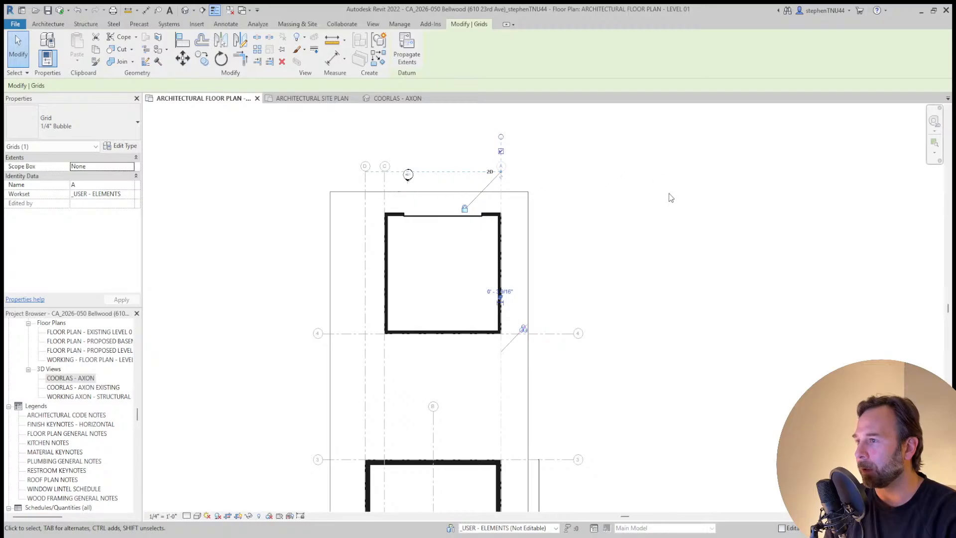
scroll(514, 180, "down", 2)
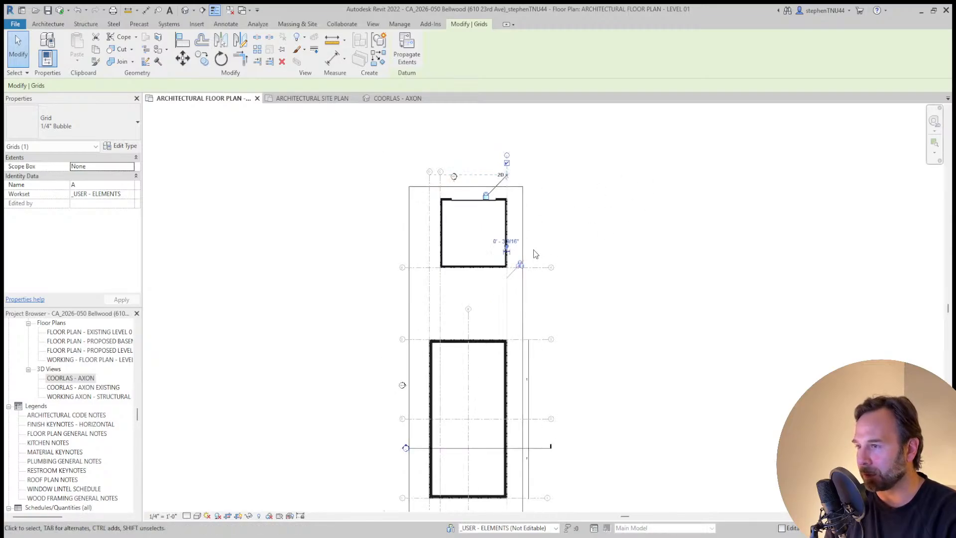
scroll(595, 291, "up", 1)
left_click(591, 305)
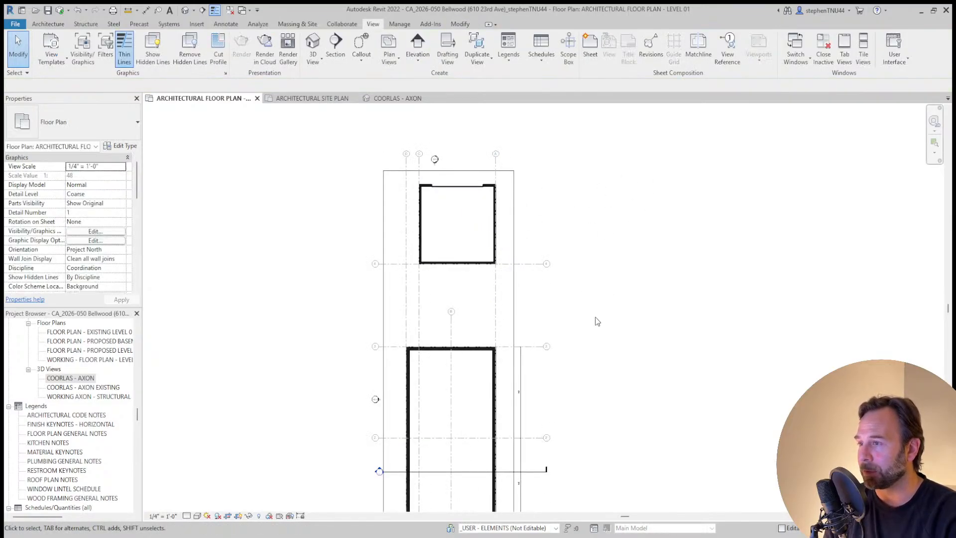
Hide the crop region boundary in the Level 01 floor plan
middle_click_drag(602, 321, 607, 282)
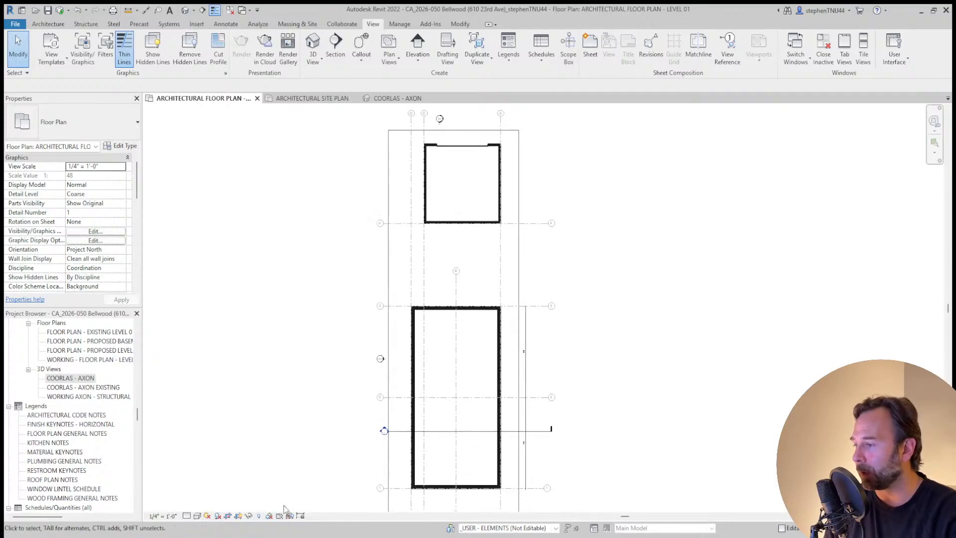
left_click(238, 516)
scroll(584, 361, "down", 1)
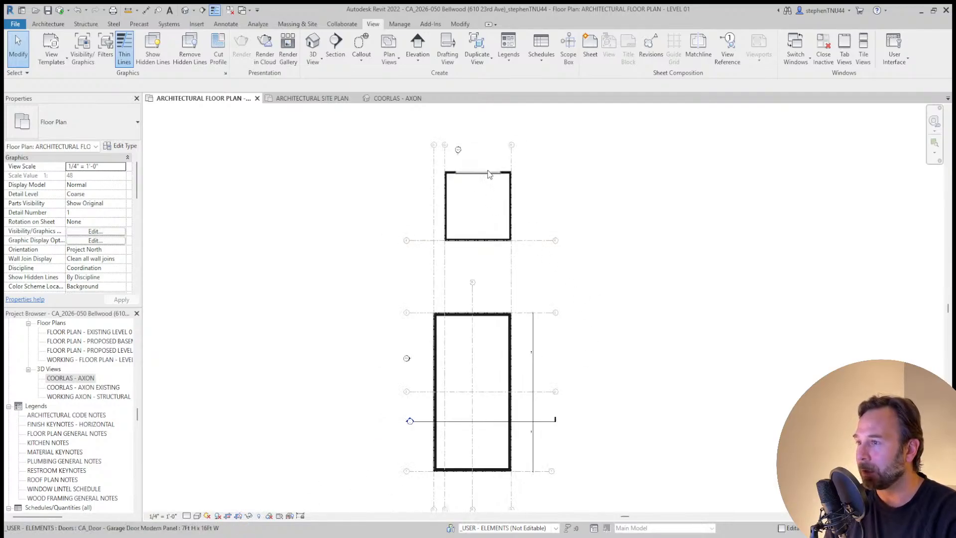
Inspect the building elevation marker above the garage door, review the whole plan around it, and clear the selection
scroll(456, 149, "up", 5)
middle_click_drag(454, 150, 466, 157)
left_click(457, 156)
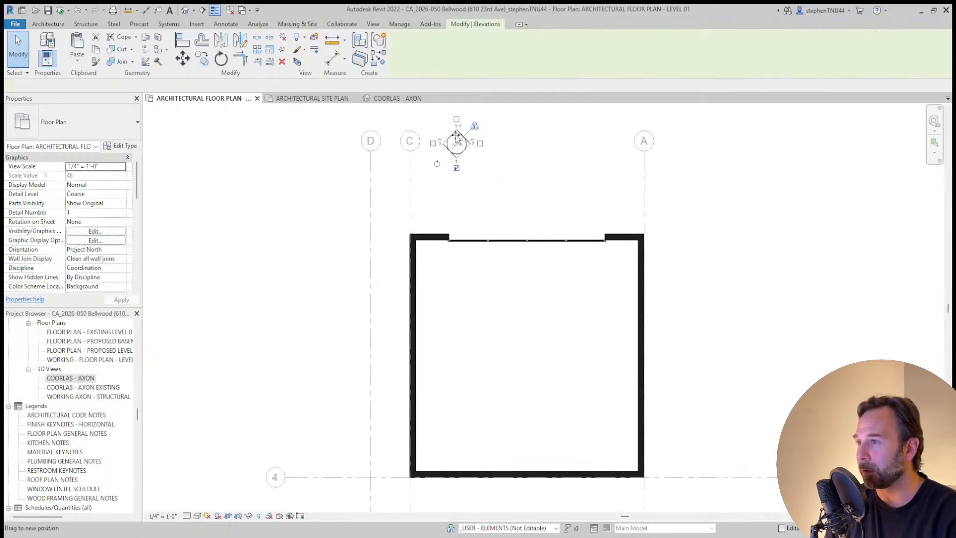
scroll(500, 134, "down", 3)
scroll(521, 165, "down", 2)
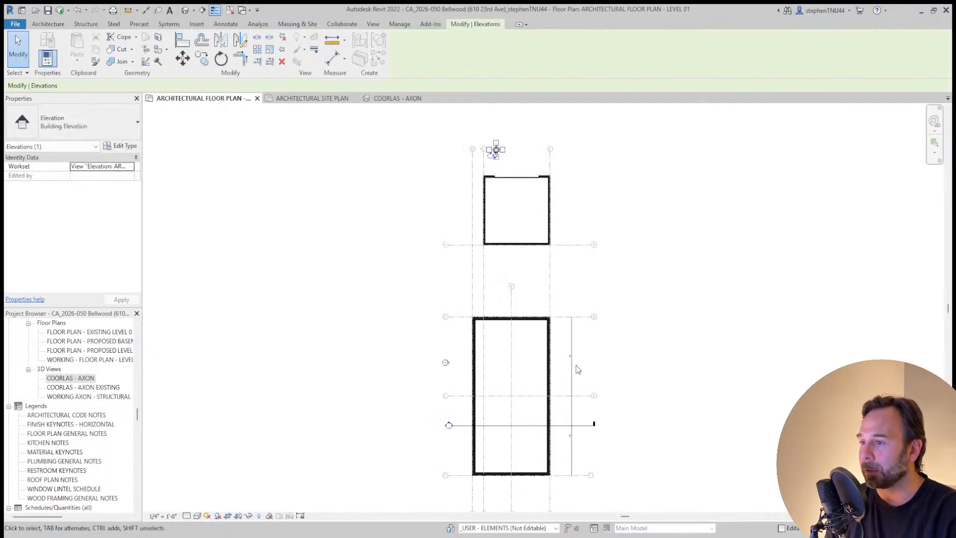
scroll(576, 366, "up", 1)
middle_click_drag(577, 359, 550, 288)
scroll(571, 306, "down", 3)
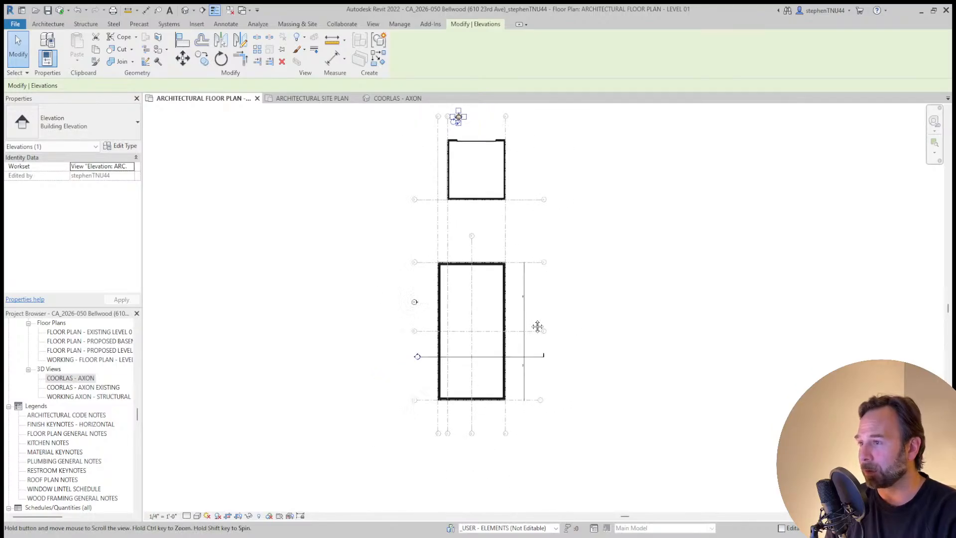
key("Escape")
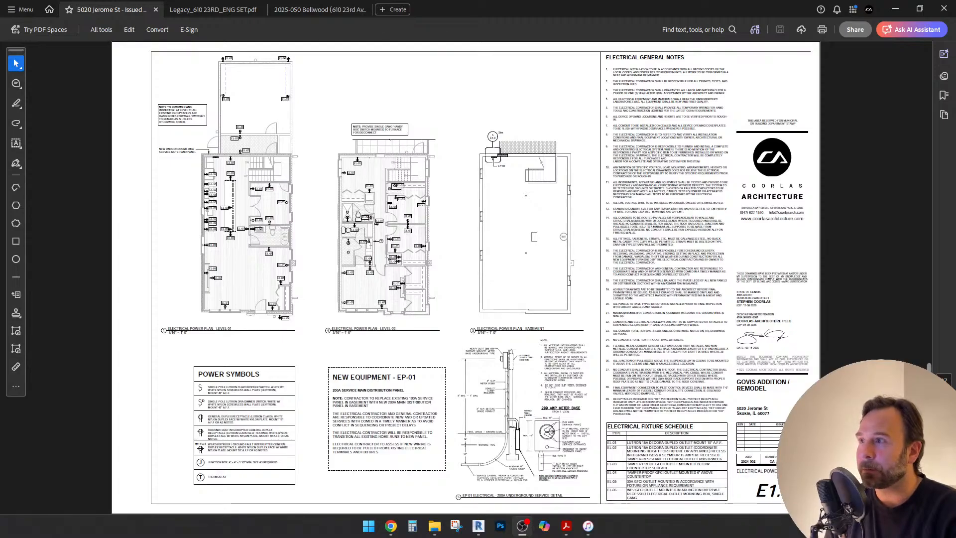
Browse the issued PDF drawing set backward from the electrical power sheet through renderings, elevations and ceiling plans to the 3D axonometric floor plans
scroll(466, 277, "up", 6)
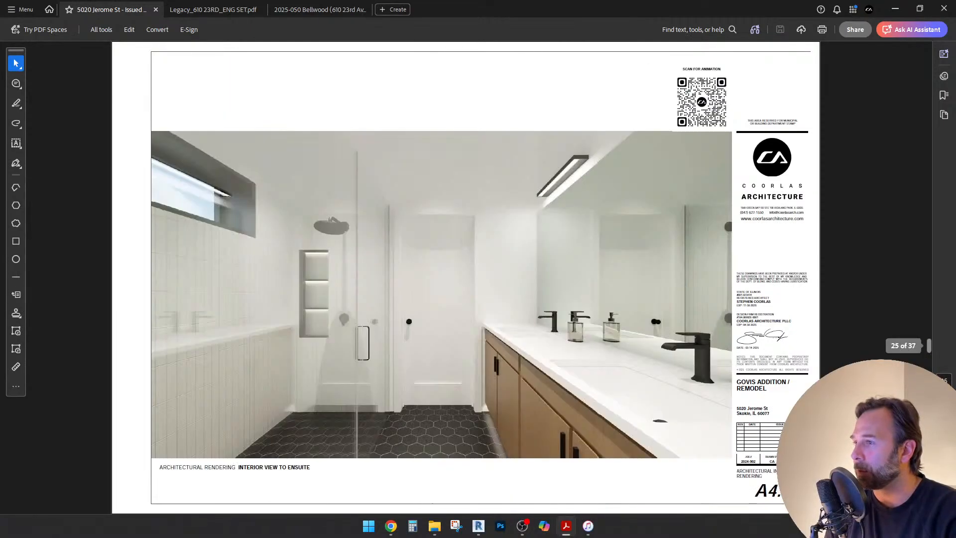
scroll(465, 278, "up", 7)
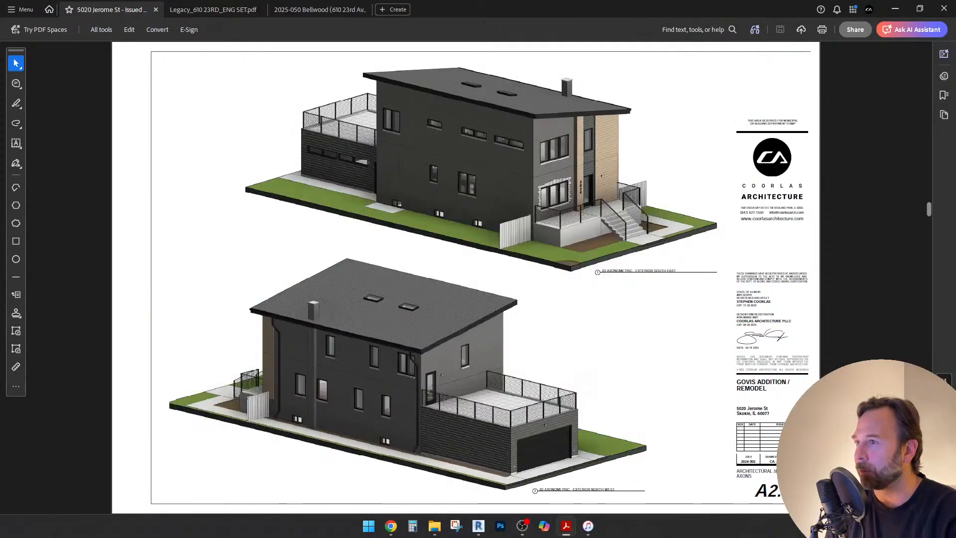
scroll(466, 278, "up", 3)
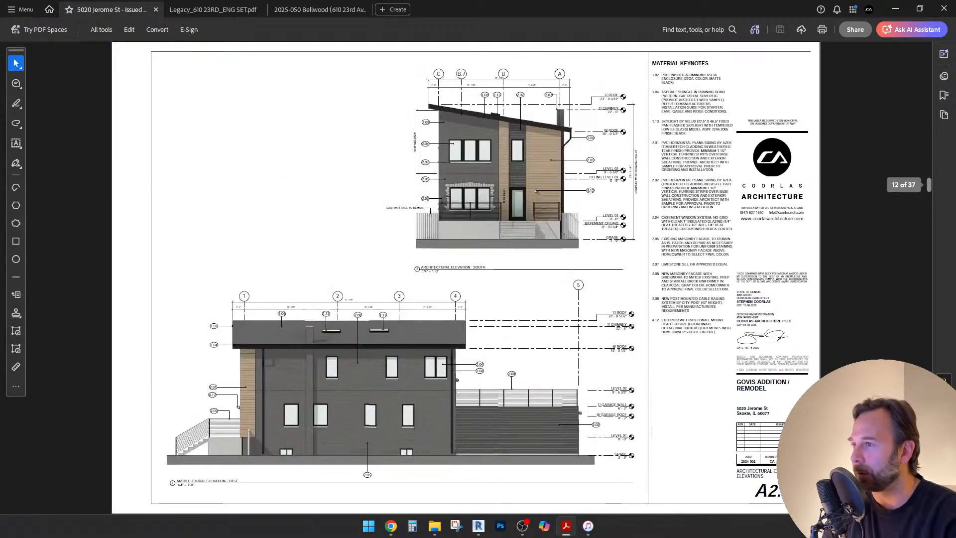
scroll(465, 277, "up", 1)
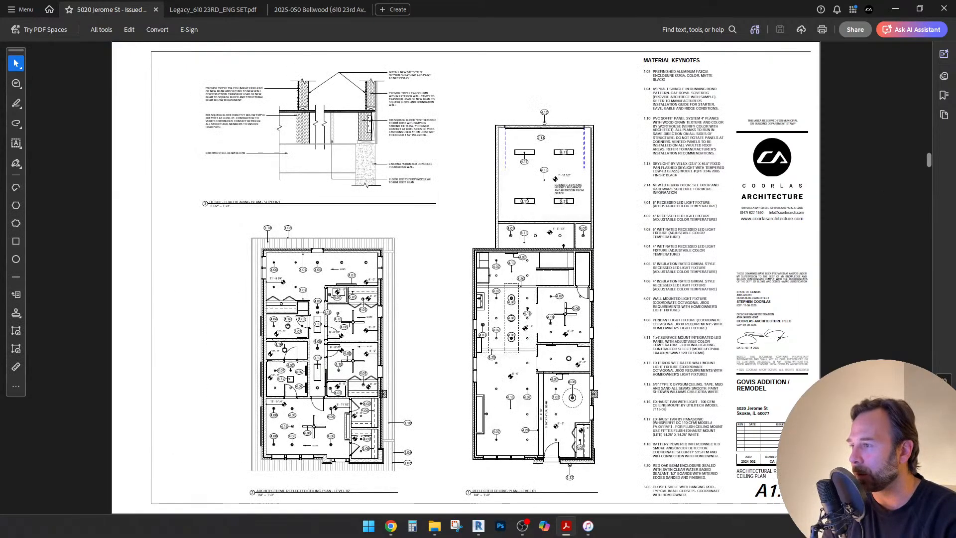
scroll(466, 277, "up", 1)
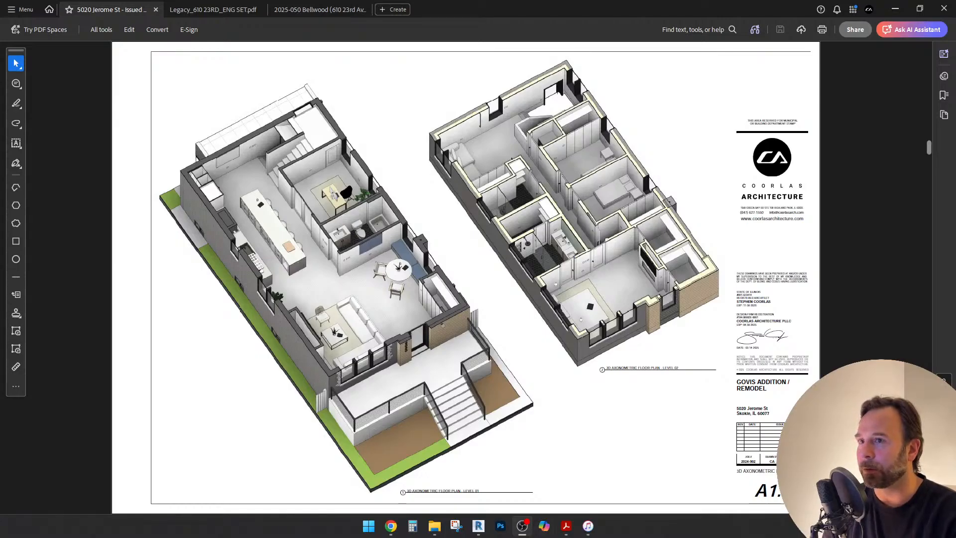
Switch back to Revit and view the Level 01 architectural floor plan
key("alt+Tab")
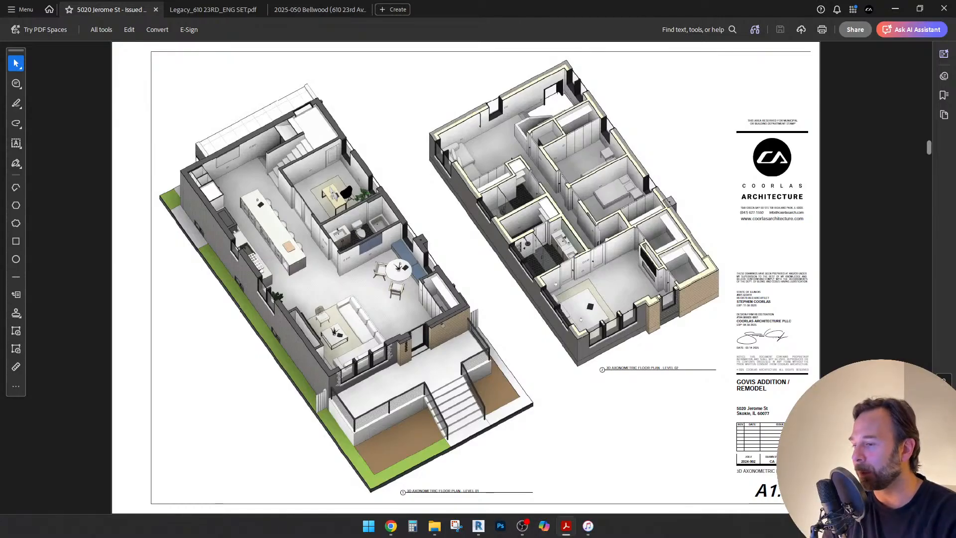
left_click(478, 525)
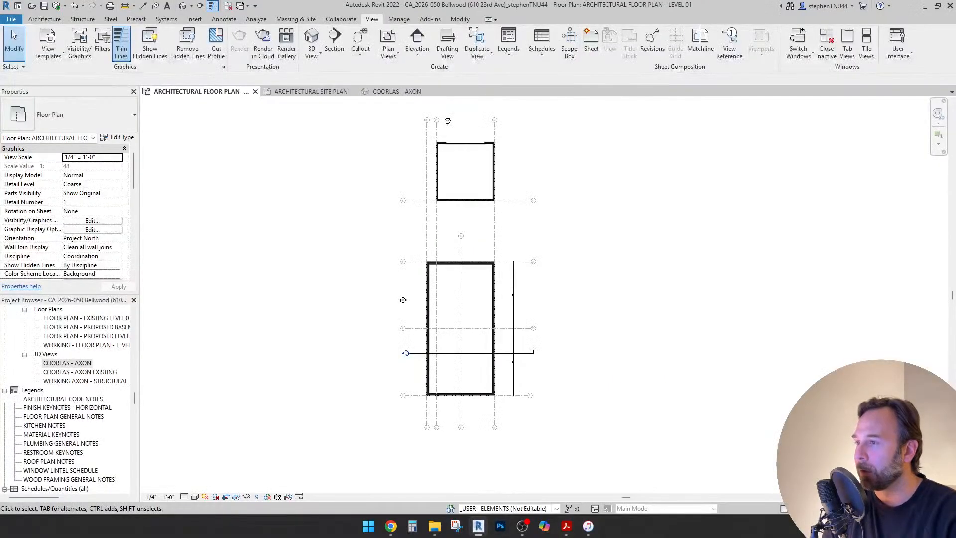
middle_click_drag(468, 298, 482, 303)
left_click(522, 525)
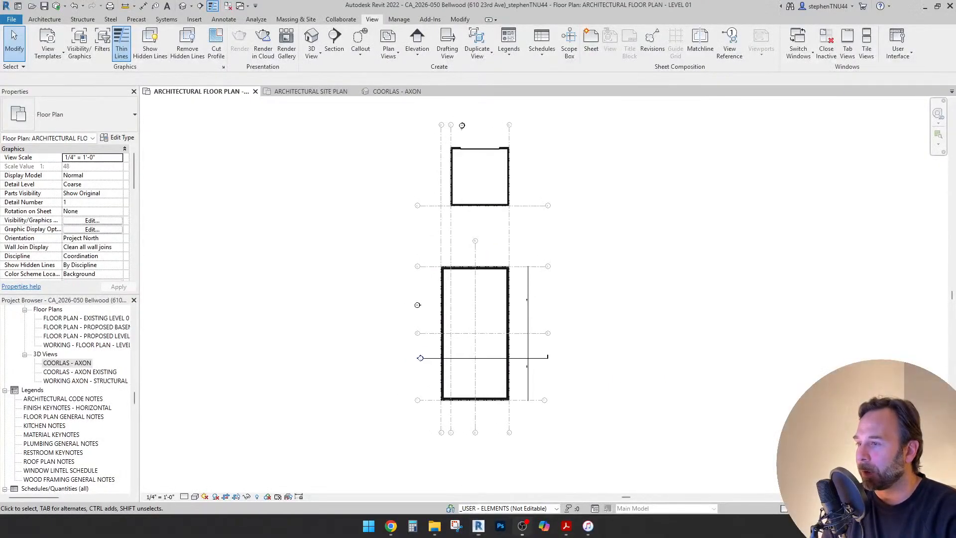
Examine the house outline in the Level 01 plan and inspect the long side's 10" concrete foundation wall in the COORLAS - AXON 3D view
key("alt+Tab")
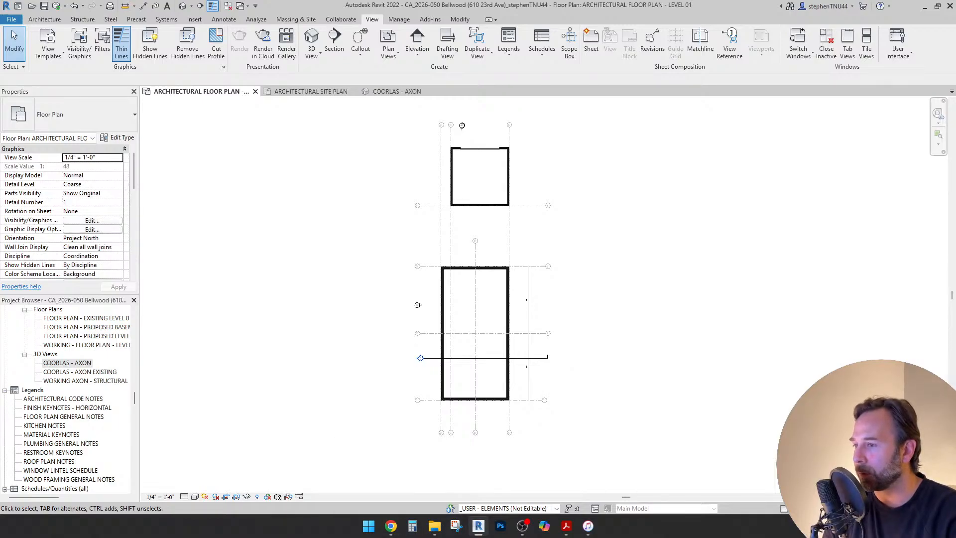
scroll(580, 396, "up", 2)
scroll(577, 396, "up", 1)
middle_click_drag(577, 396, 581, 422)
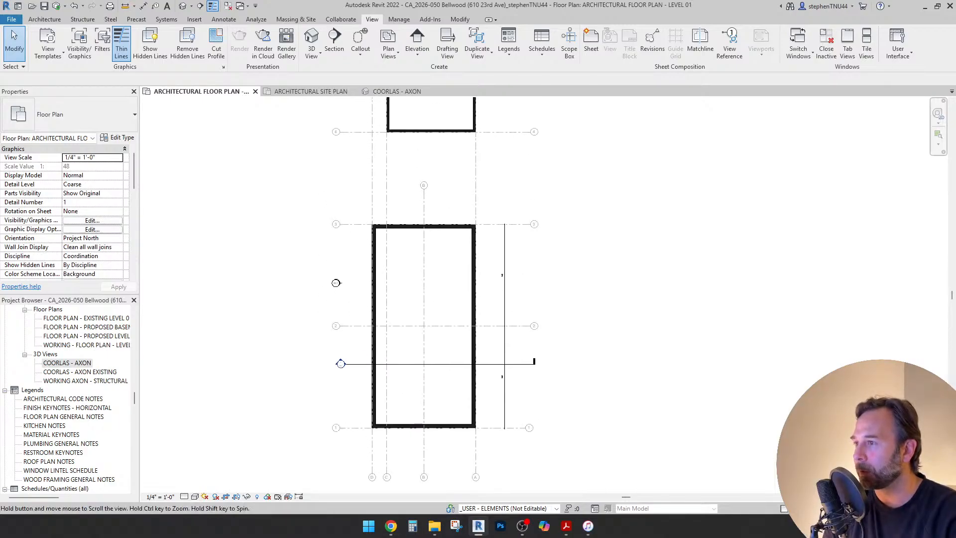
scroll(386, 207, "up", 3)
scroll(386, 207, "down", 3)
left_click(397, 91)
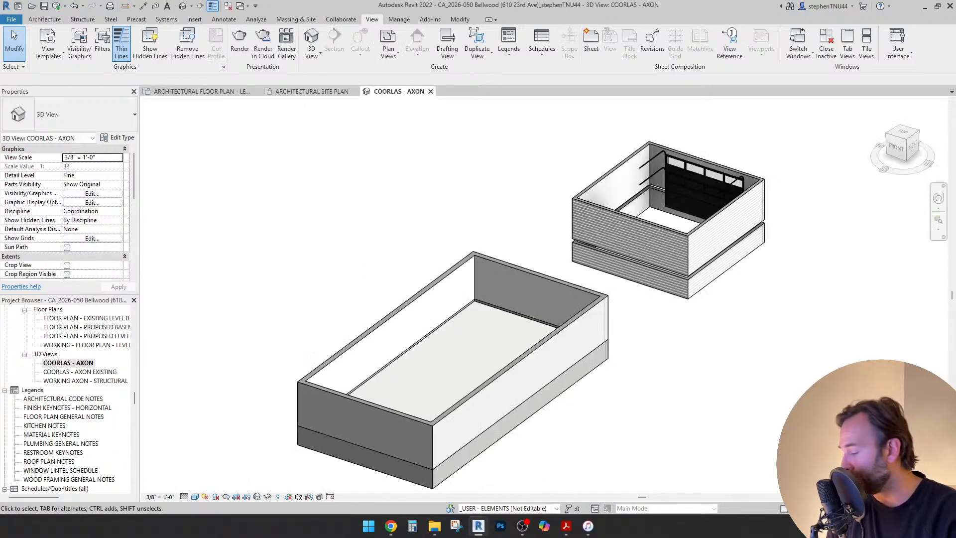
middle_click_drag(537, 373, 632, 371, "shift")
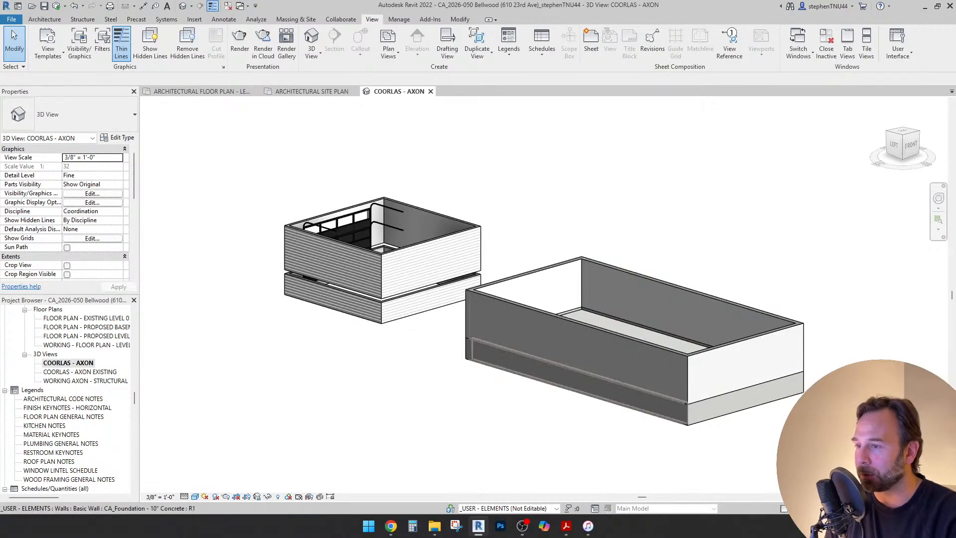
left_click(601, 359)
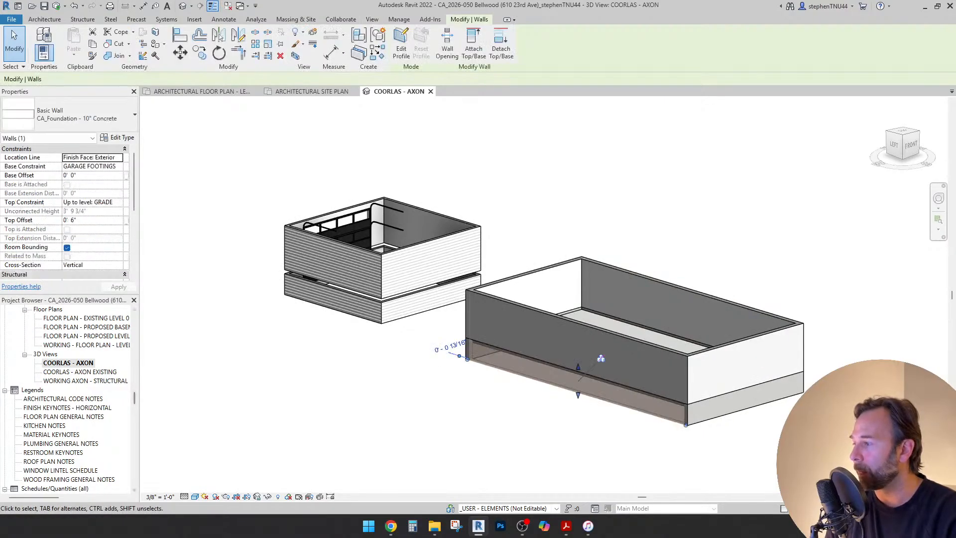
Find sheet S0.1 - Structural General Details in the project's sheet list and open it
left_click_drag(135, 397, 134, 434)
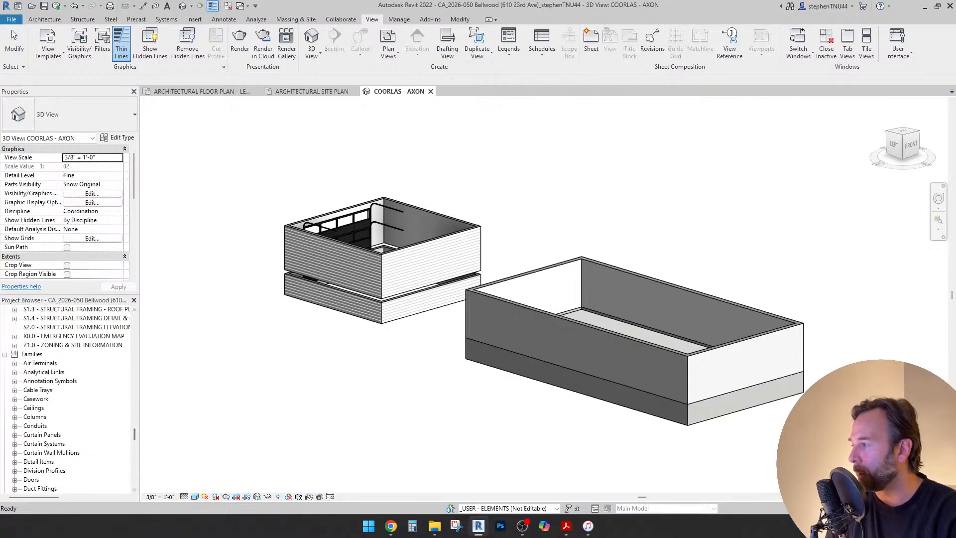
left_click(5, 354)
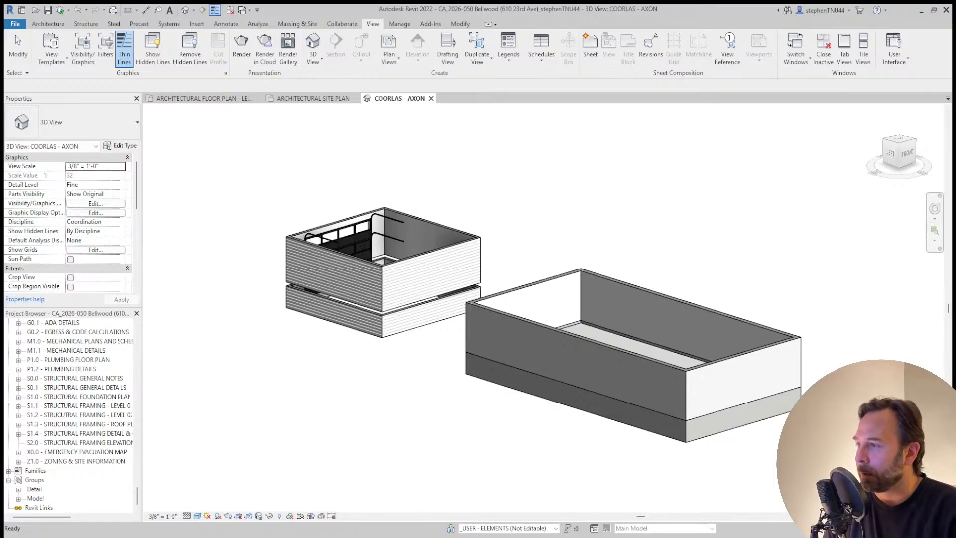
left_click(527, 382)
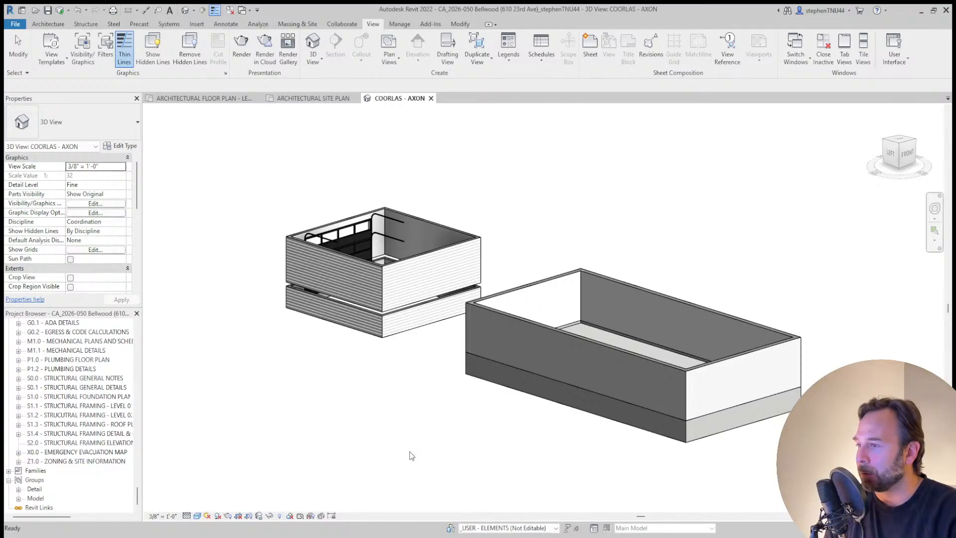
scroll(56, 458, "up", 2)
scroll(52, 429, "up", 2)
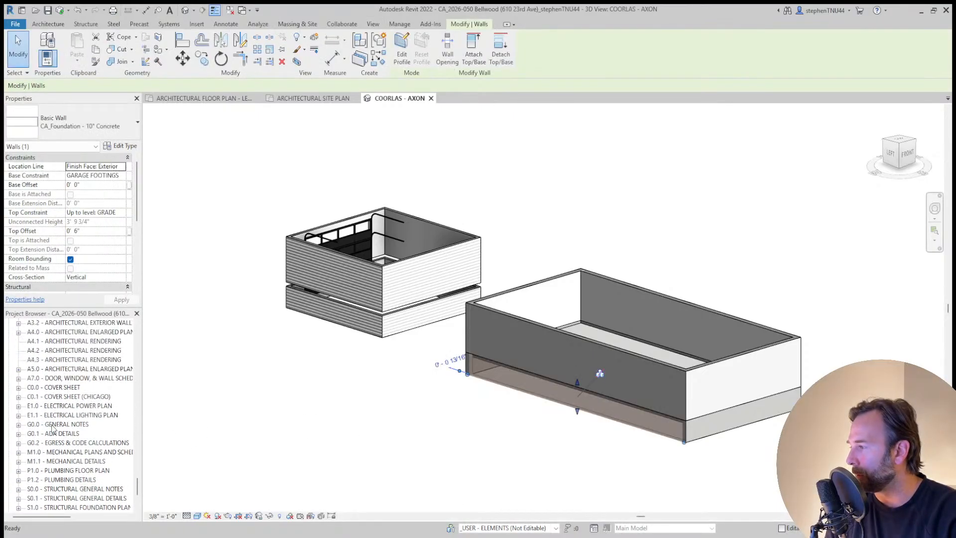
scroll(88, 363, "up", 2)
scroll(87, 366, "down", 4)
scroll(88, 369, "down", 1)
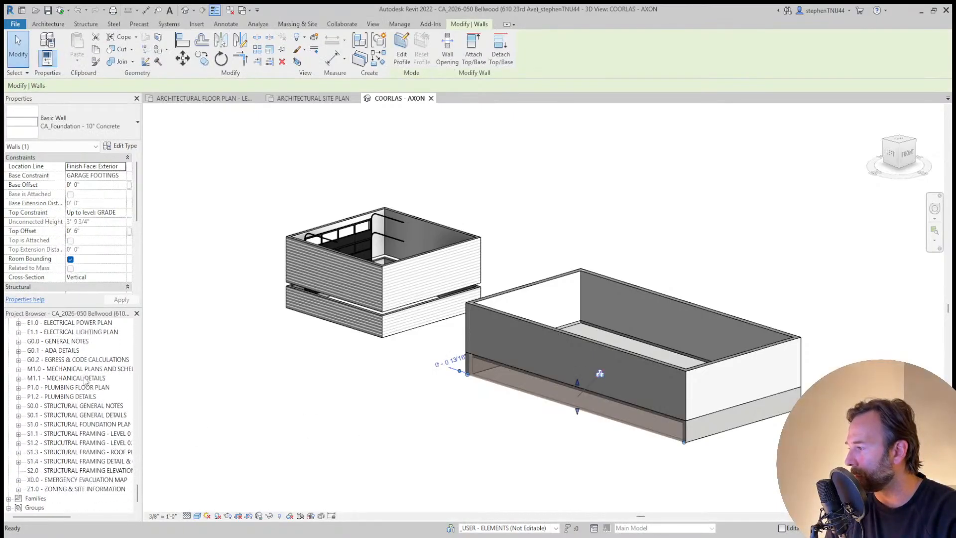
left_click(89, 417)
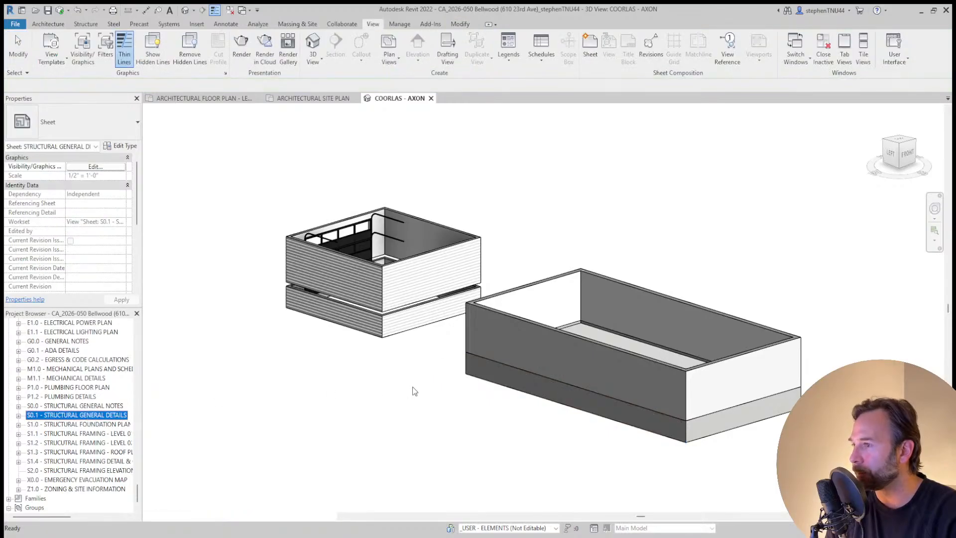
Activate the slab-on-grade foundation wall and footing detail and start editing the boundary of the wall's concrete filled region
scroll(557, 160, "up", 3)
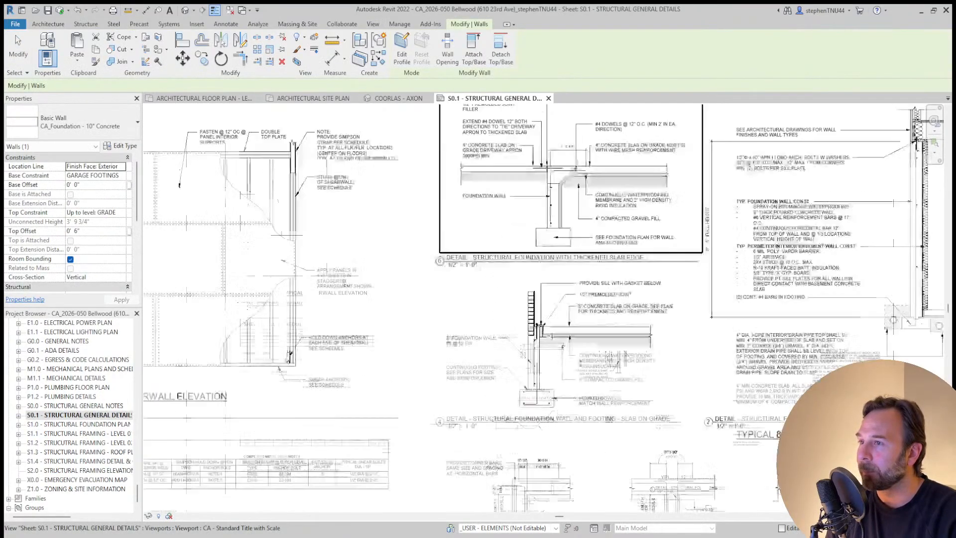
scroll(534, 317, "up", 6)
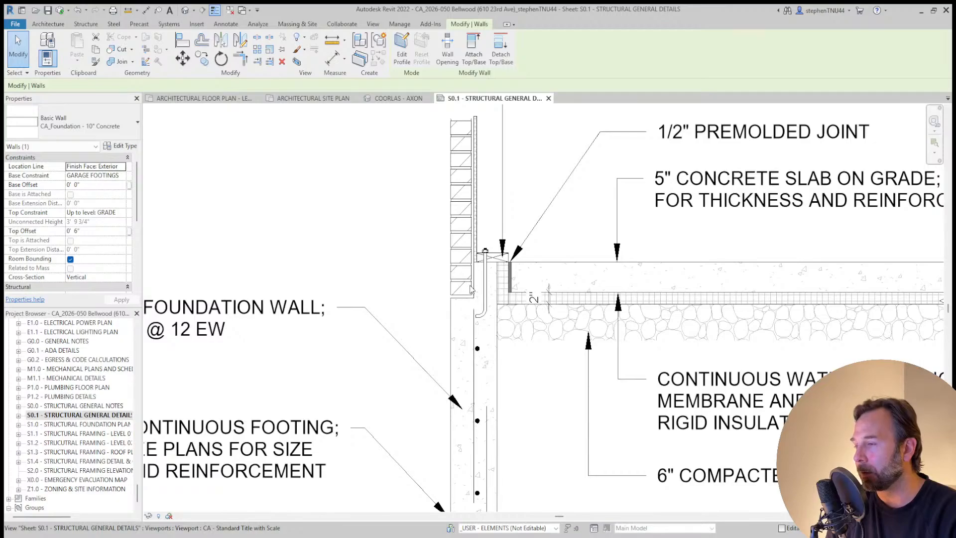
scroll(496, 285, "down", 4)
scroll(485, 355, "up", 5)
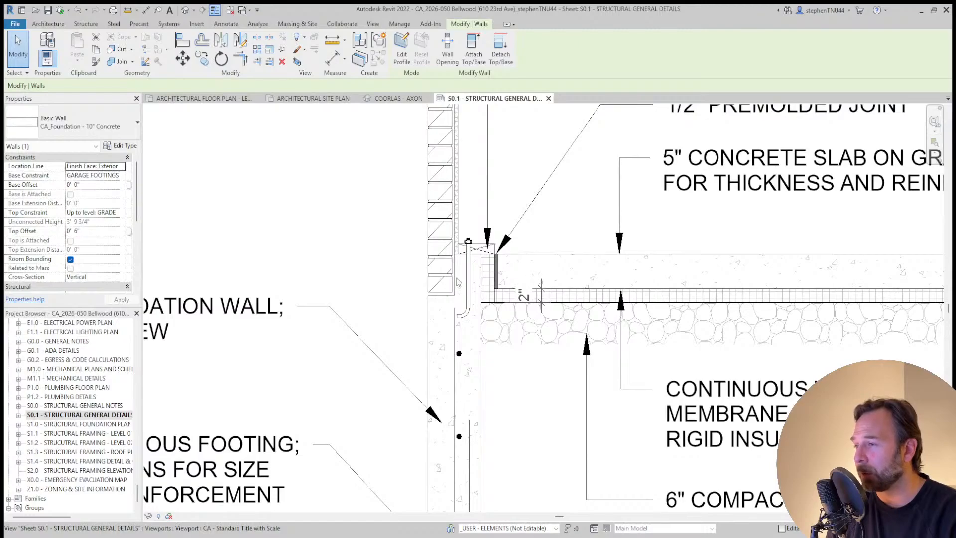
scroll(461, 315, "down", 1)
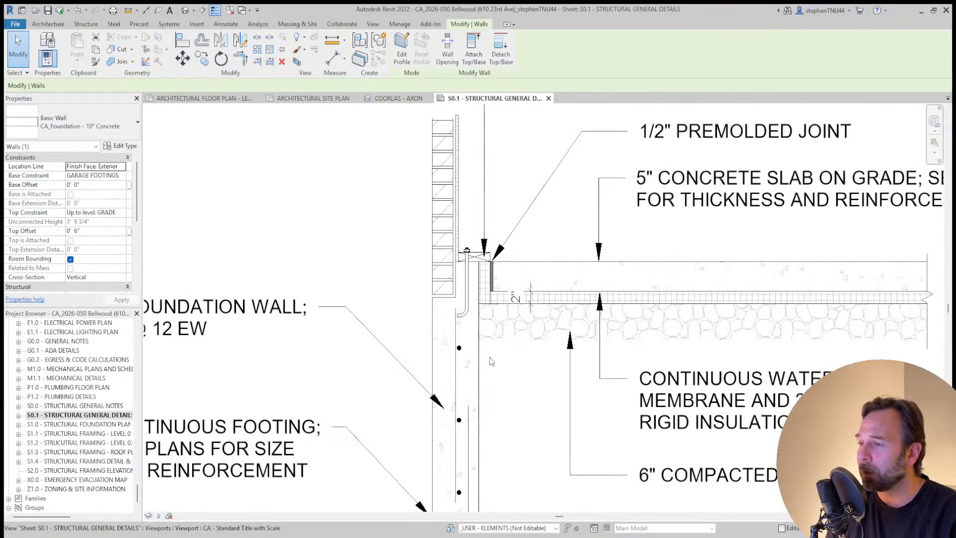
double_click(486, 361)
left_click(475, 363)
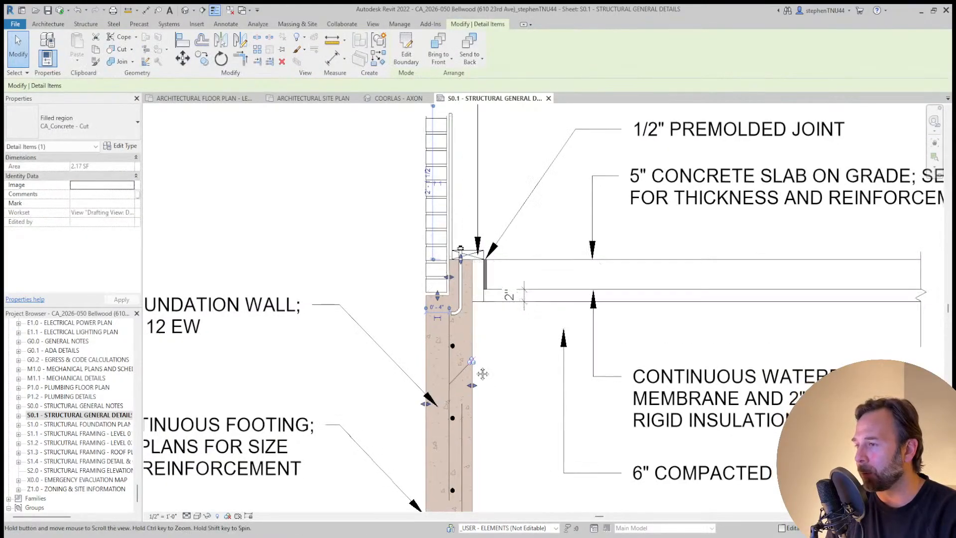
middle_click_drag(477, 361, 443, 352)
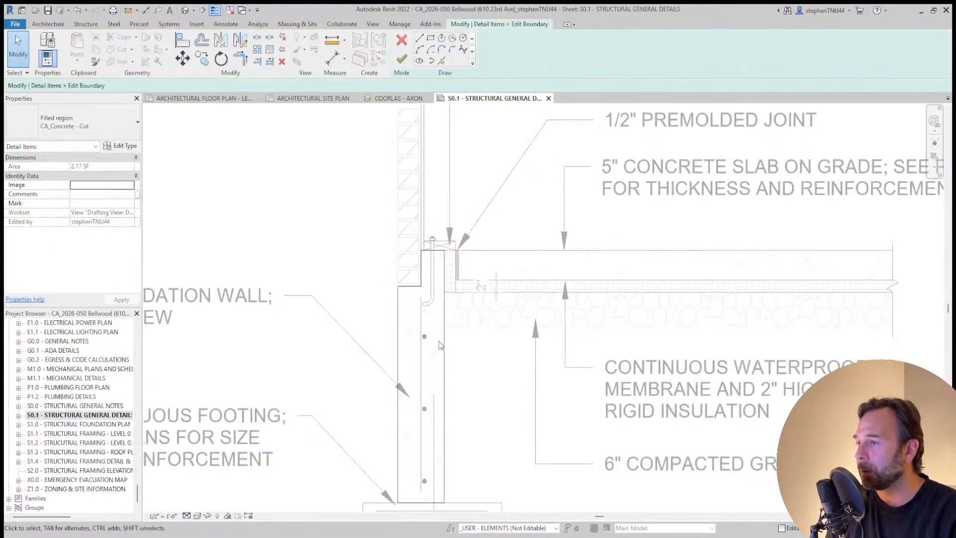
Copy the concrete region's inner vertical boundary line 4" toward the slab side to thicken the foundation wall
left_click(445, 344)
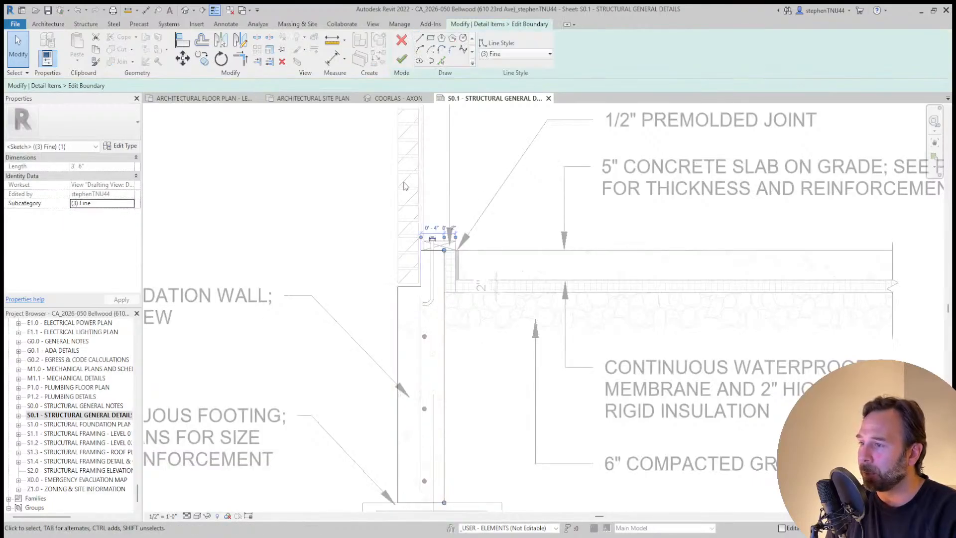
left_click(202, 59)
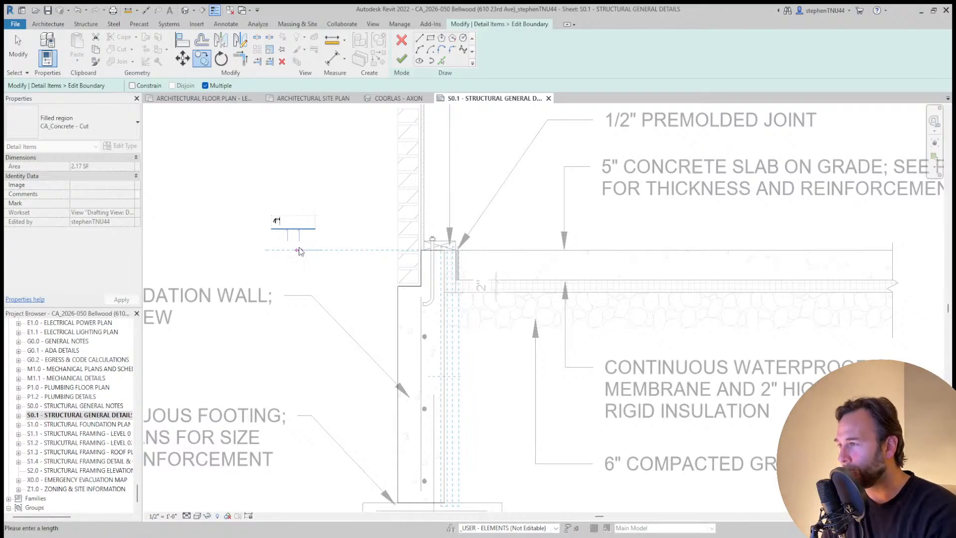
left_click(299, 249)
left_click(467, 249)
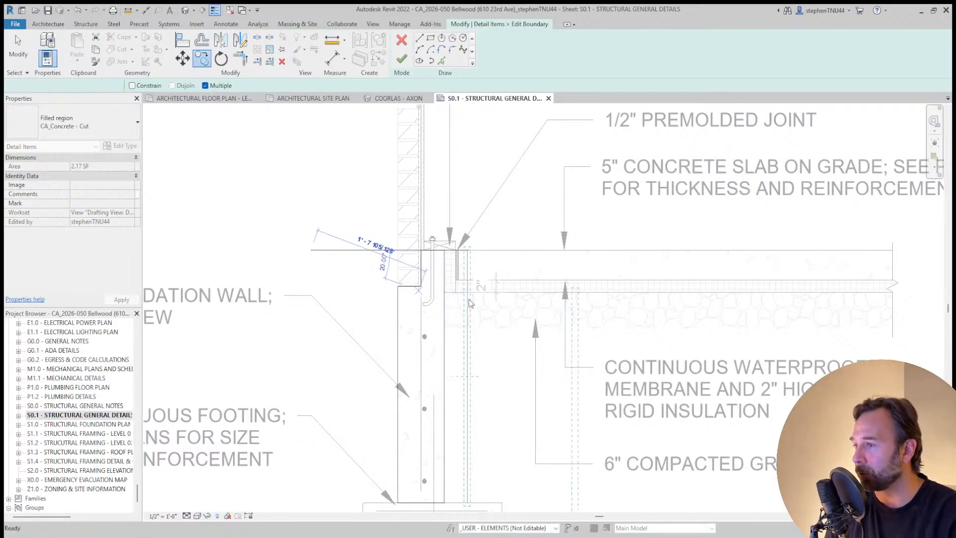
Draw a horizontal boundary line along the underside of the rigid insulation, from the copied line to the original inner wall edge
left_click(420, 37)
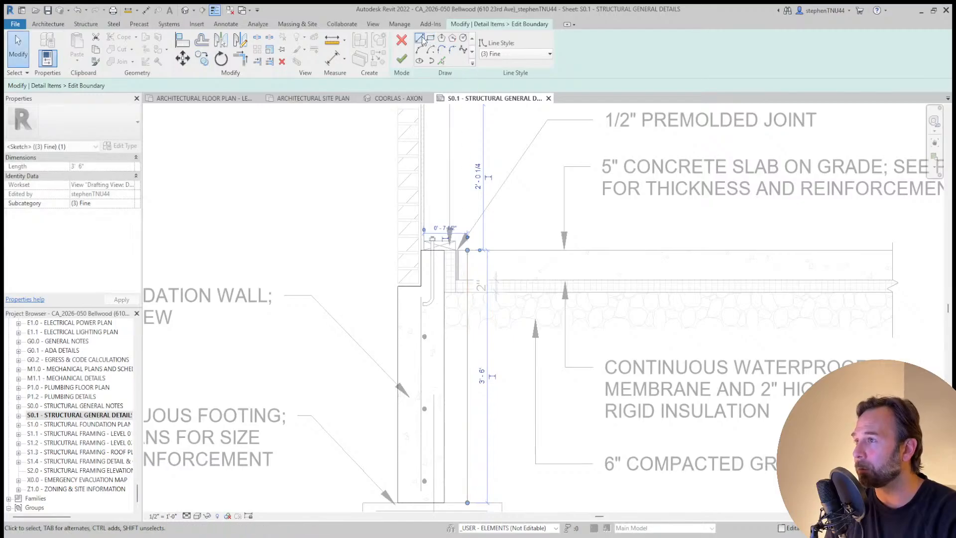
scroll(463, 290, "up", 3)
left_click(463, 289)
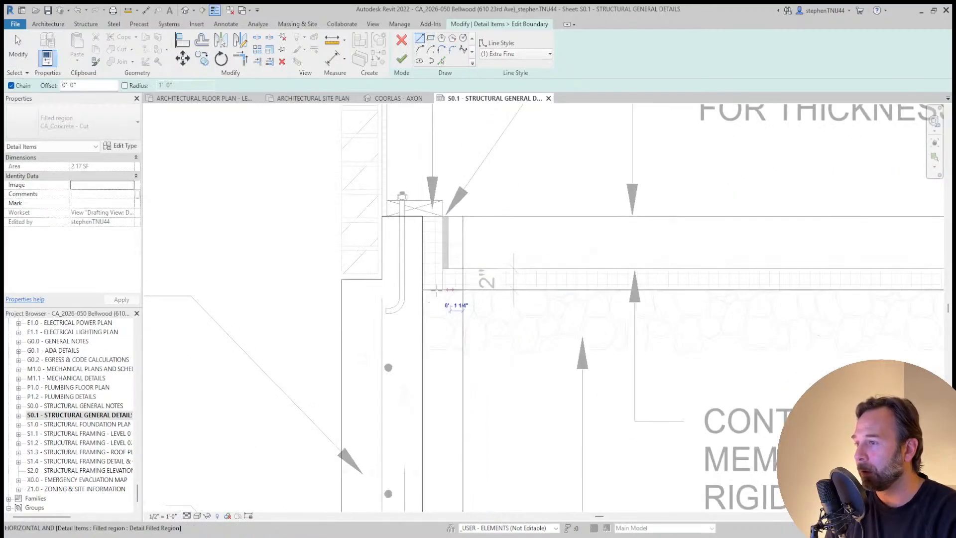
left_click(423, 290)
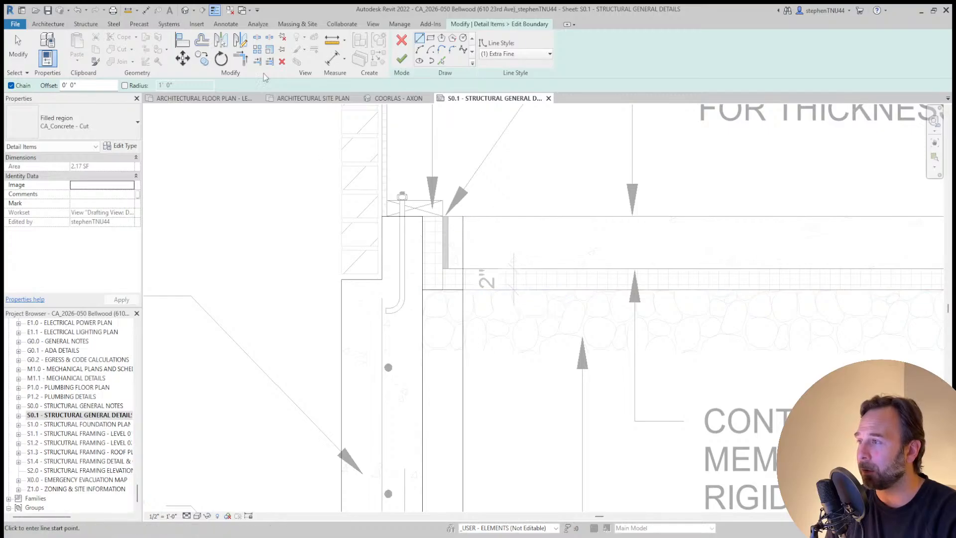
Trim the boundary lines into a stepped ledge below the insulation and close the thickened wall's corner at the footing
key("t")
key("r")
scroll(423, 275, "up", 1)
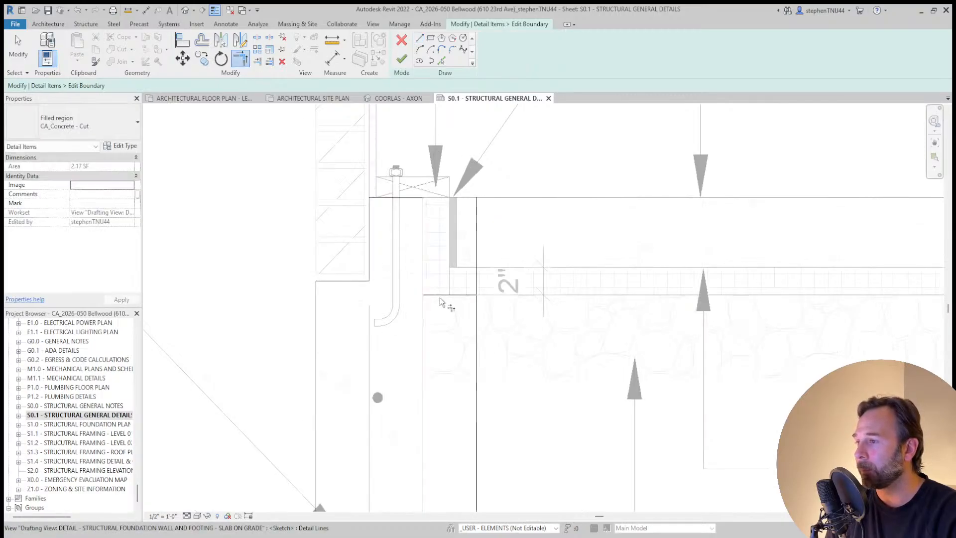
scroll(477, 319, "down", 4)
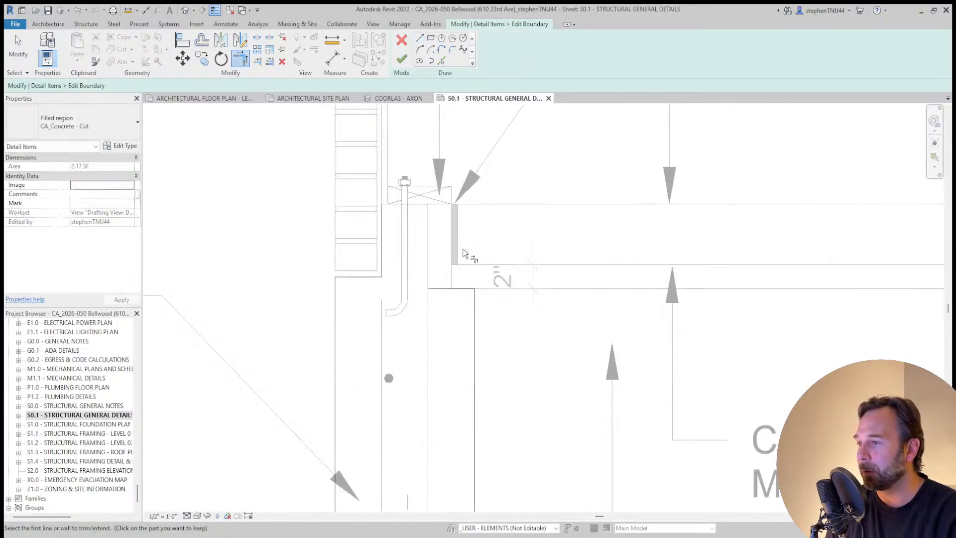
scroll(430, 442, "up", 4)
left_click(428, 439)
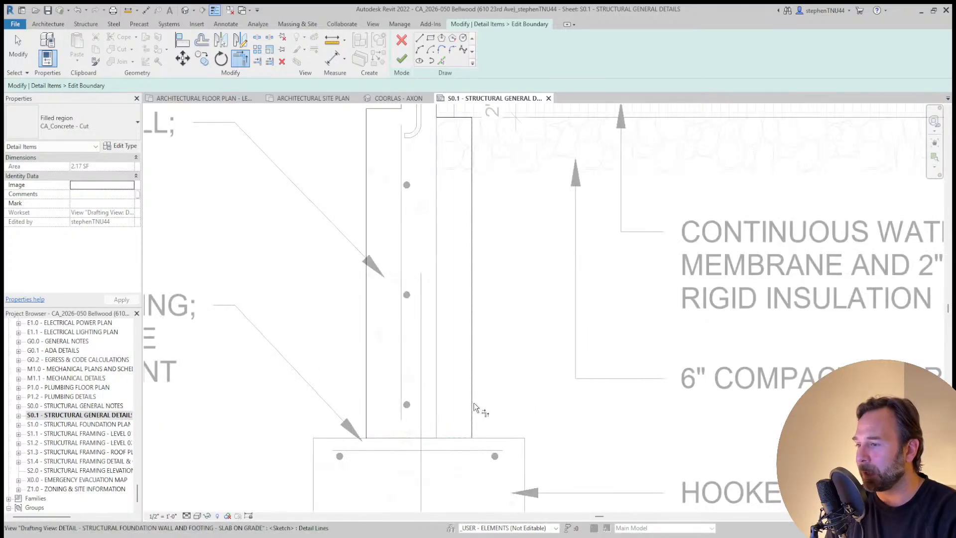
left_click(472, 404)
Align the exterior brick ledge line with the inner ledge at the underside of the insulation and finish the region's boundary
scroll(511, 378, "down", 1)
middle_click_drag(511, 318, 497, 383)
scroll(450, 237, "up", 3)
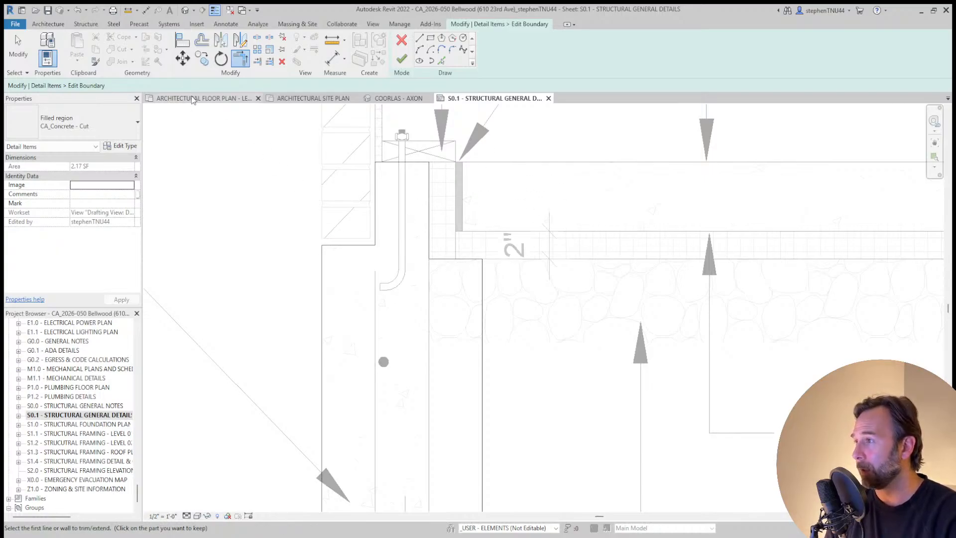
left_click(181, 42)
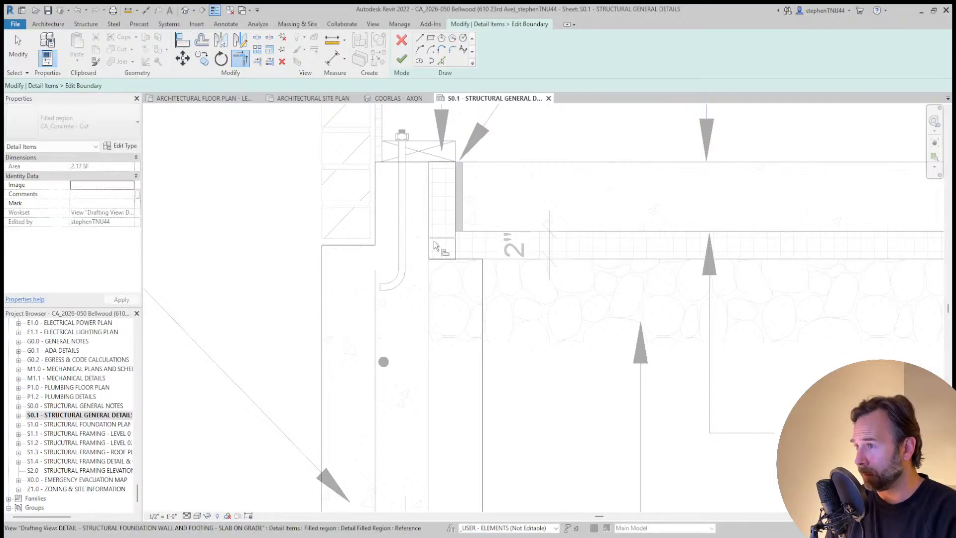
left_click(361, 257)
left_click(358, 245)
middle_click_drag(421, 294, 428, 288)
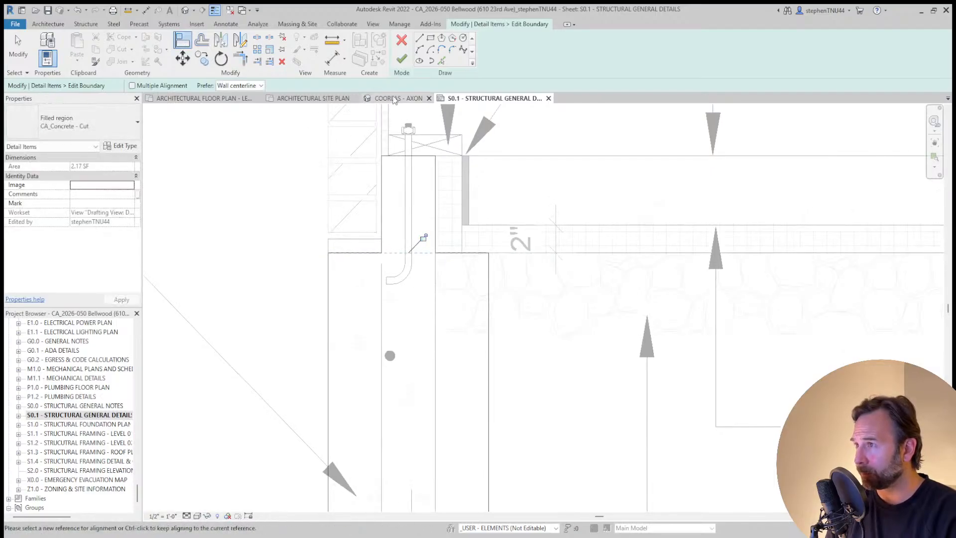
left_click(402, 59)
Extend the repeating brick detail down to the lowered ledge and nudge it up slightly to leave a small gap
left_click(356, 232)
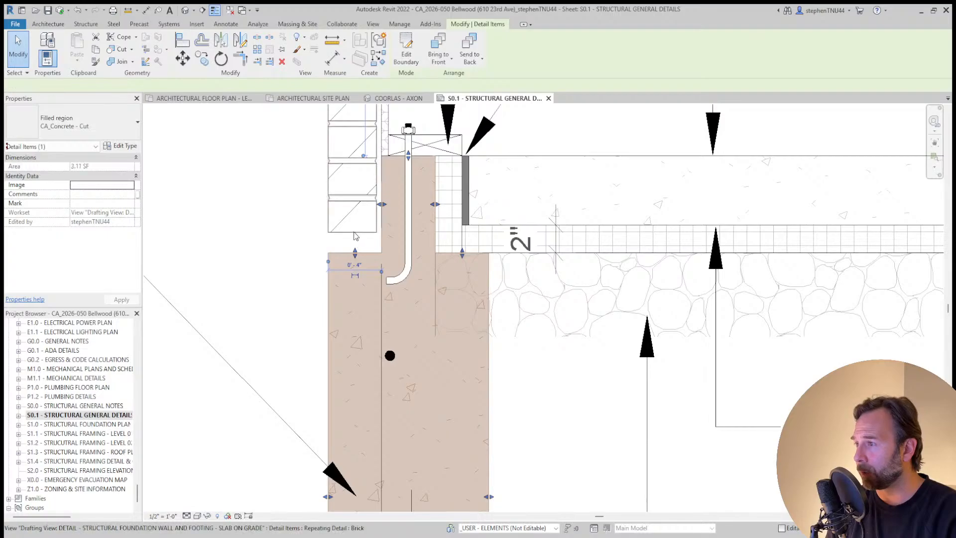
scroll(333, 240, "up", 2)
left_click_drag(326, 228, 339, 257)
key("Up")
key("Up")
key("Up")
key("Up")
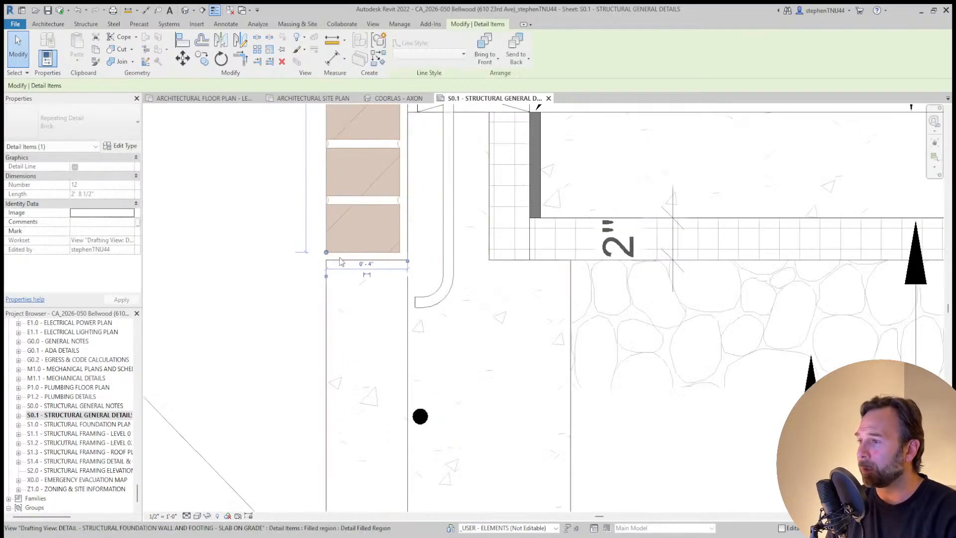
left_click(290, 288)
scroll(385, 240, "down", 2)
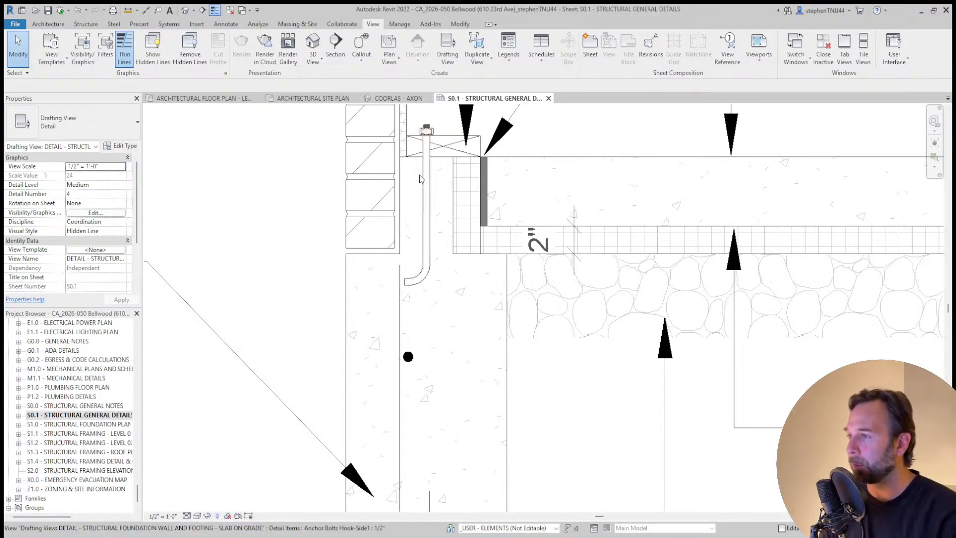
Review the thickened foundation wall, slab edge and gravel fill in the slab-on-grade detail
scroll(476, 189, "down", 5)
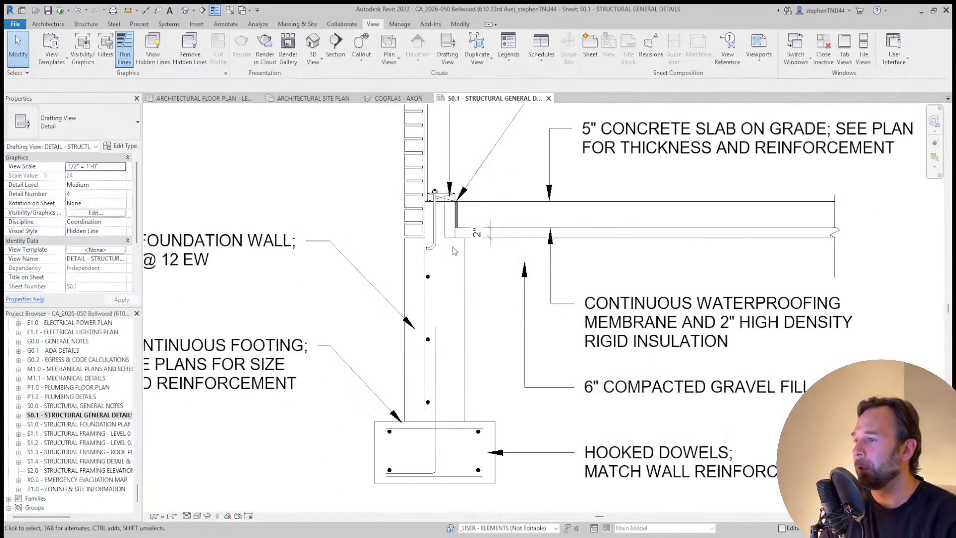
scroll(454, 258, "up", 1)
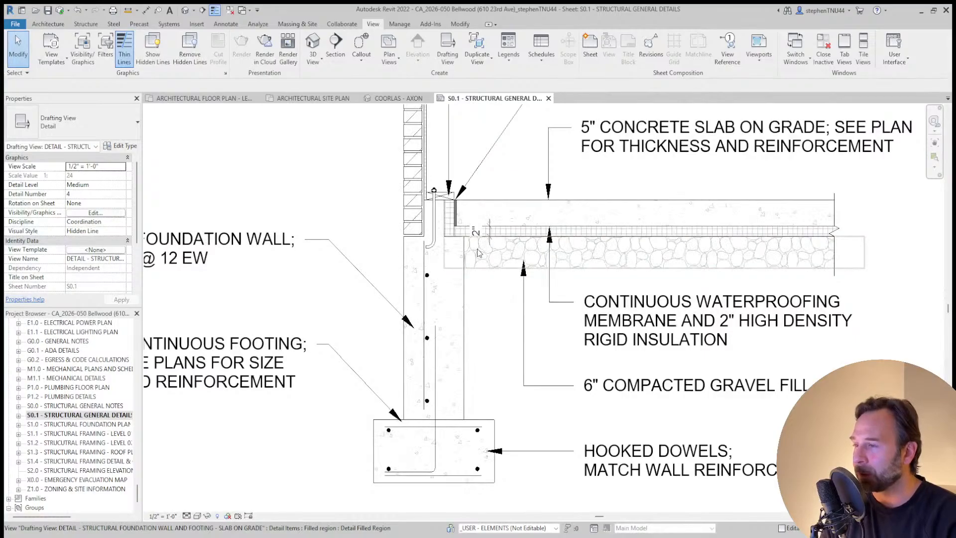
scroll(470, 219, "up", 1)
scroll(470, 219, "up", 1)
scroll(470, 220, "down", 1)
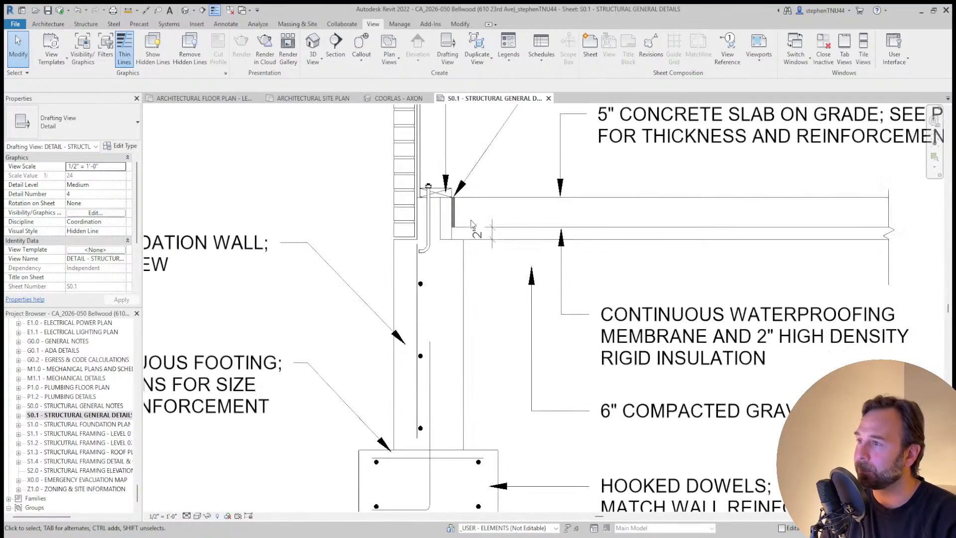
Compare the slab-on-grade detail with the thickened slab edge detail above it, examining the insulation and ledge at the wall's top
scroll(445, 213, "down", 3)
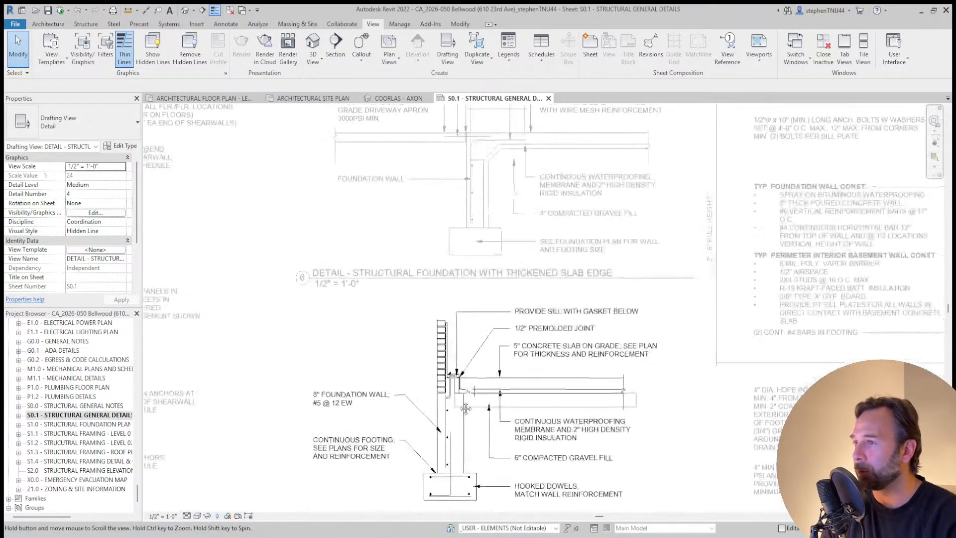
scroll(470, 409, "up", 1)
scroll(483, 185, "up", 3)
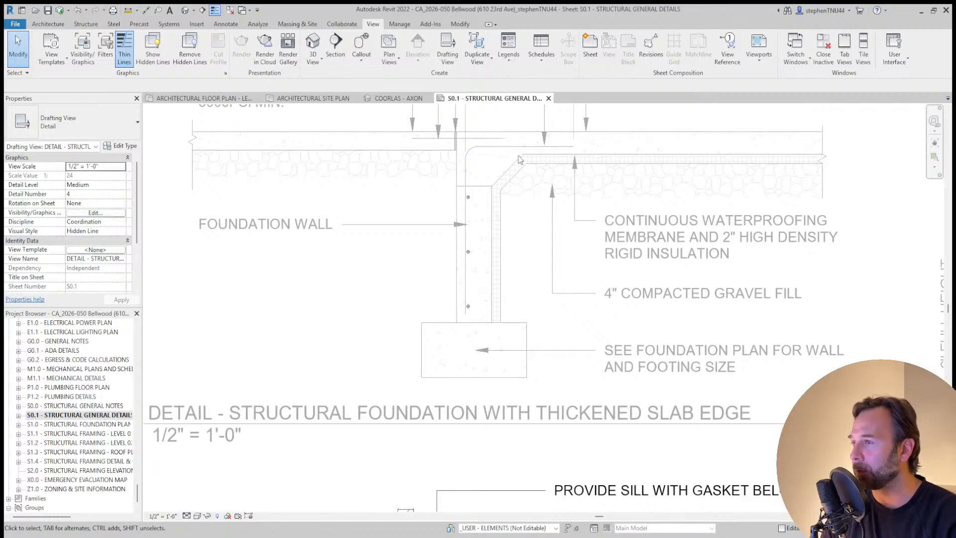
scroll(498, 179, "down", 3)
scroll(460, 319, "up", 4)
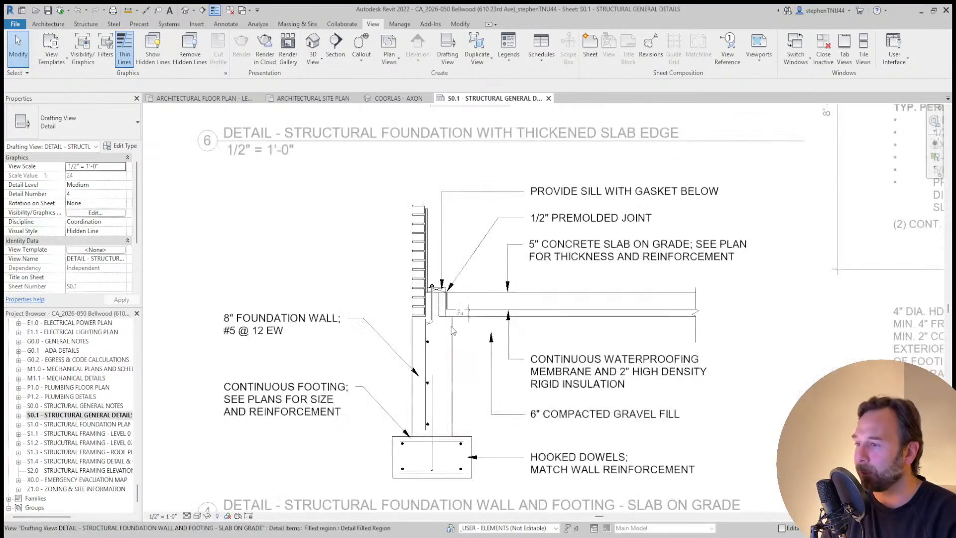
scroll(461, 323, "up", 3)
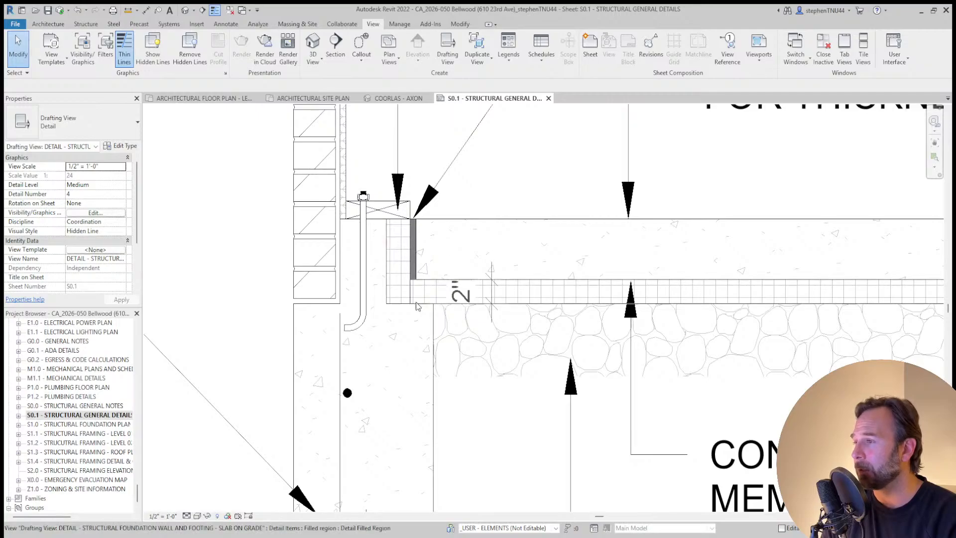
scroll(416, 301, "down", 2)
scroll(416, 302, "up", 1)
Draw a vertical Extra Fine detail line from the sill plate's interior edge up to about the height of the sill note
left_click(226, 23)
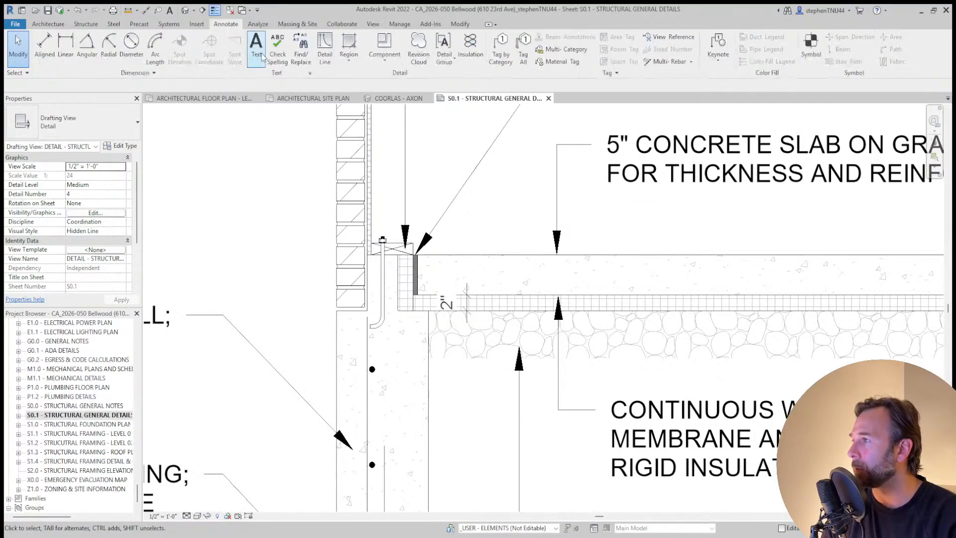
left_click(325, 50)
scroll(413, 243, "up", 1)
left_click(412, 243)
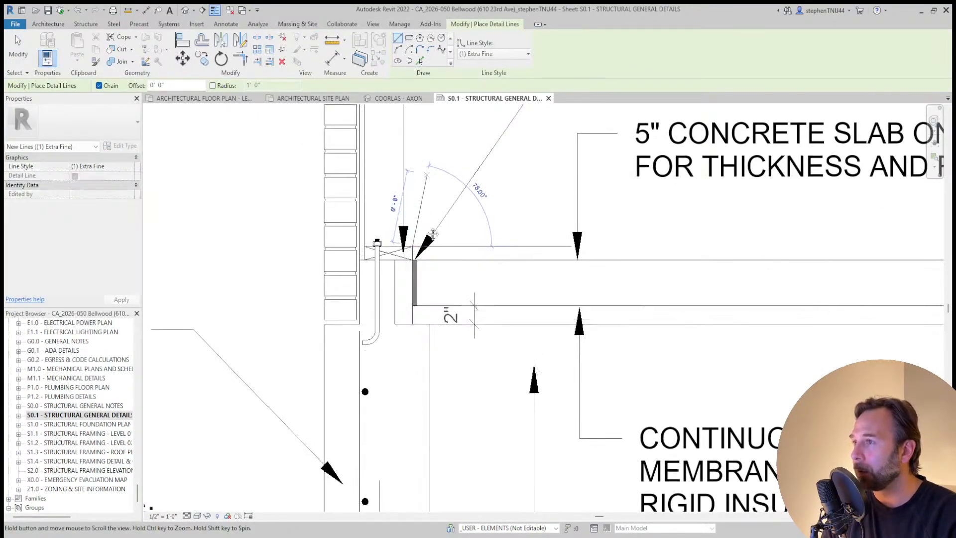
scroll(412, 243, "down", 2)
key("Escape")
key("Escape")
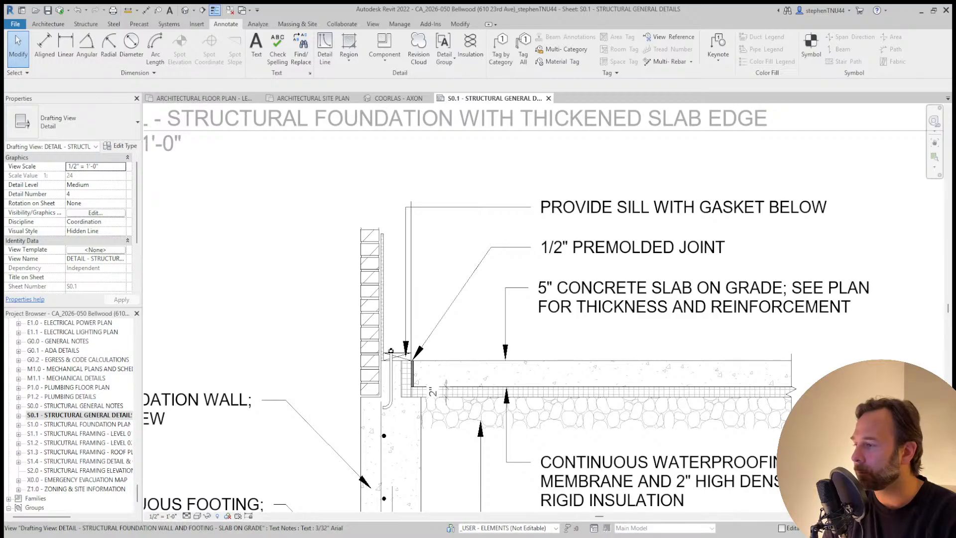
Measure the sill plate's bearing on the concrete from the plywood's inner face toward the vertical insulation, using a temporary detail line
scroll(378, 239, "down", 3)
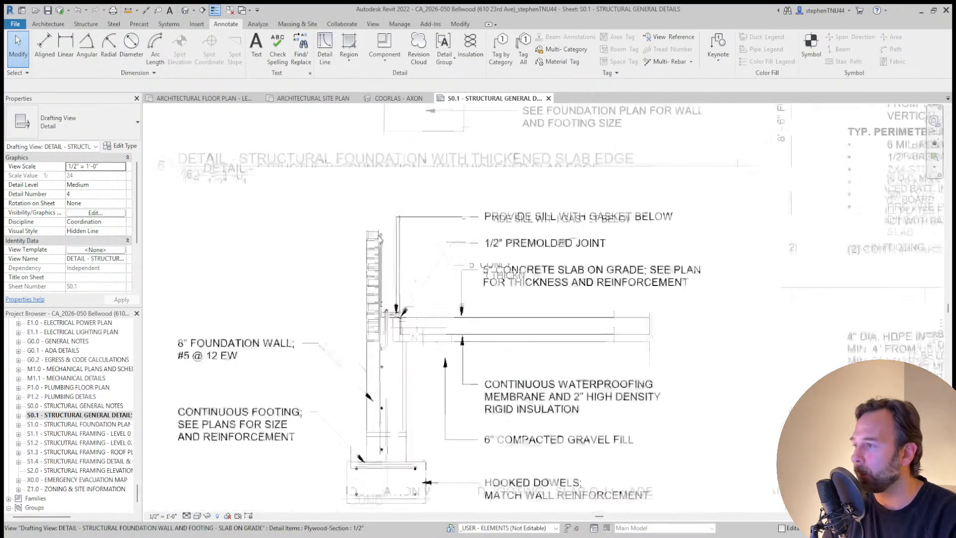
scroll(472, 317, "up", 6)
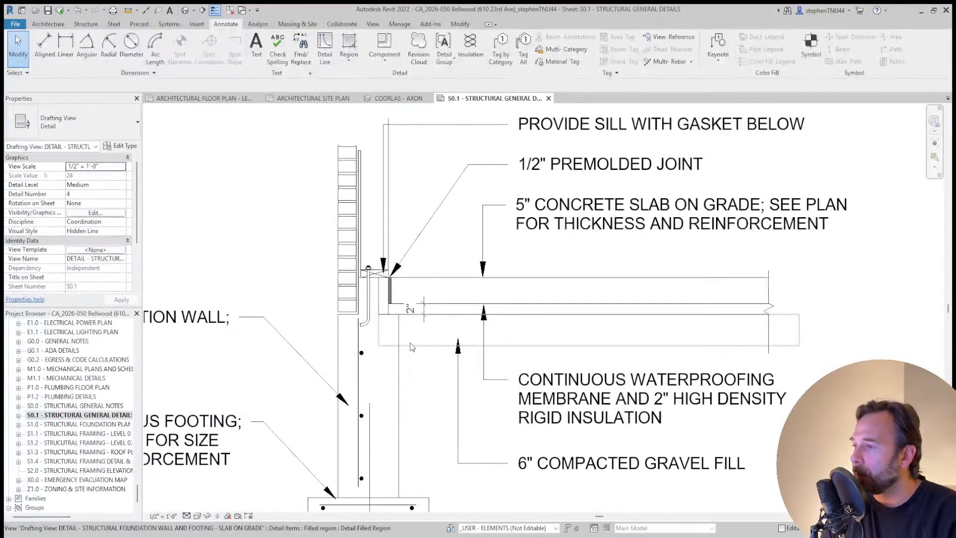
scroll(532, 335, "down", 4)
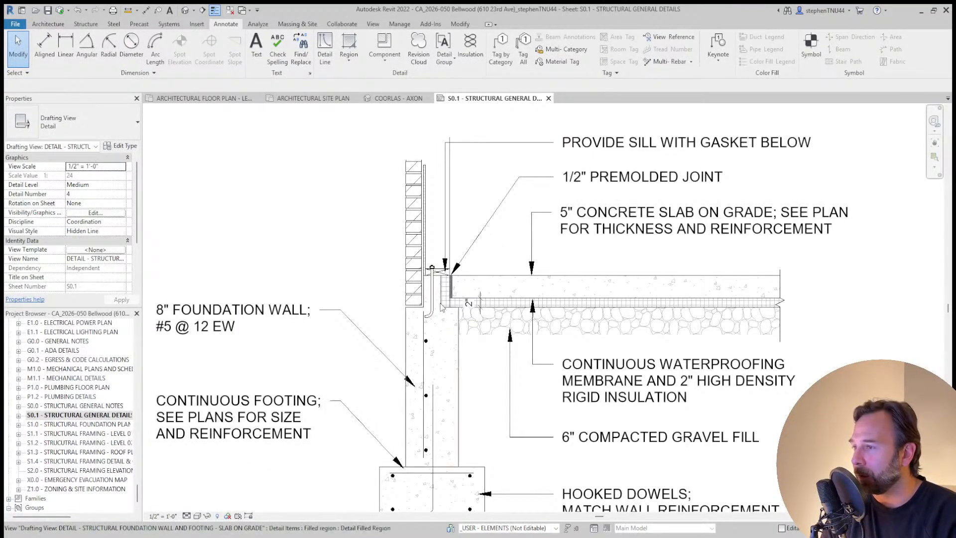
scroll(443, 283, "up", 2)
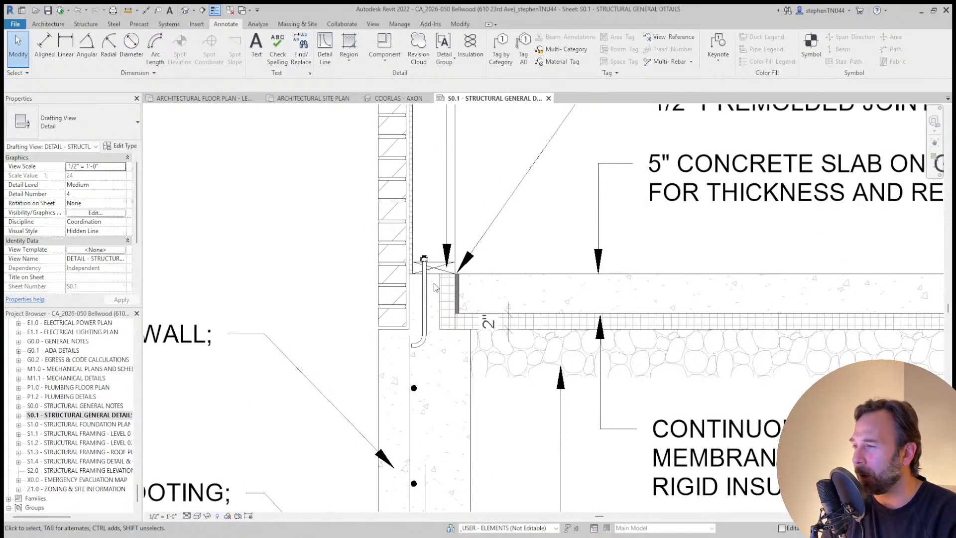
scroll(426, 273, "up", 2)
left_click(324, 45)
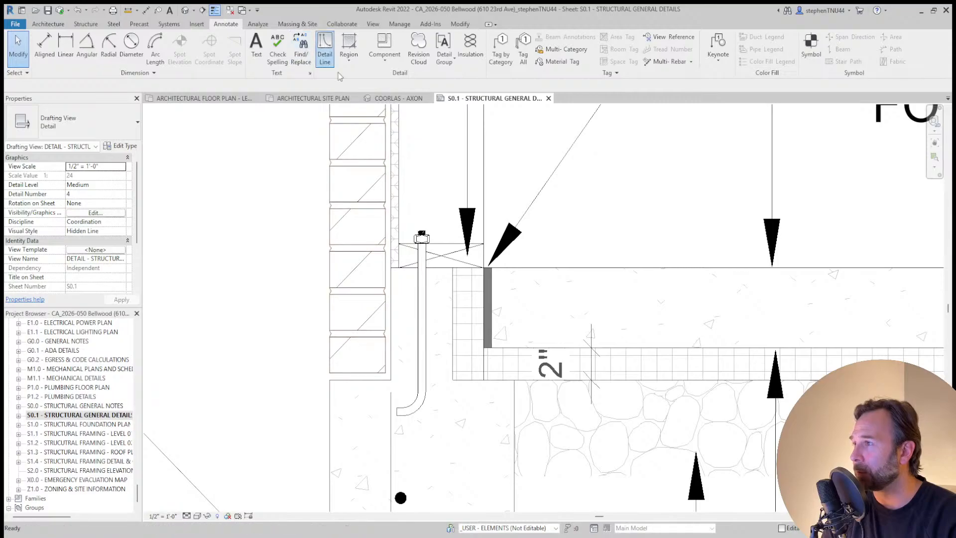
left_click(399, 268)
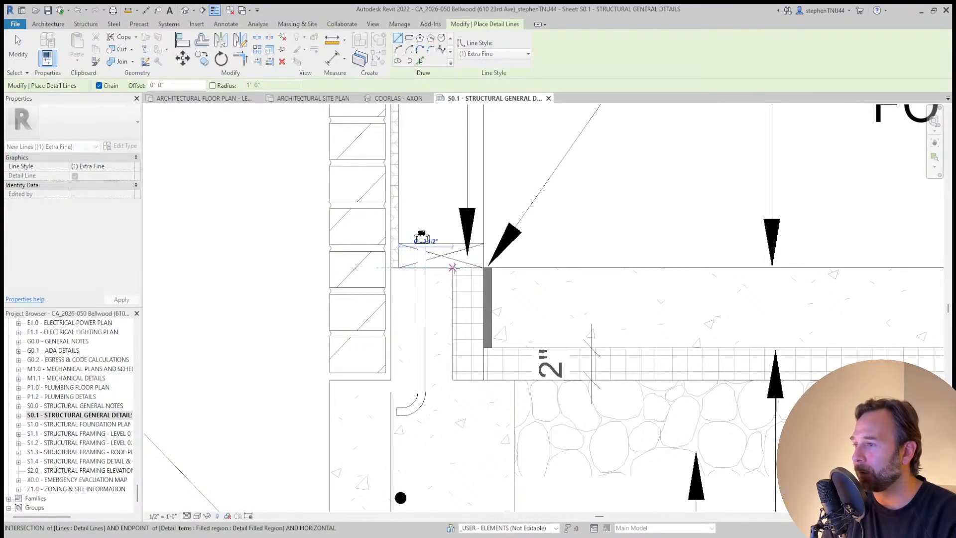
scroll(452, 267, "up", 2)
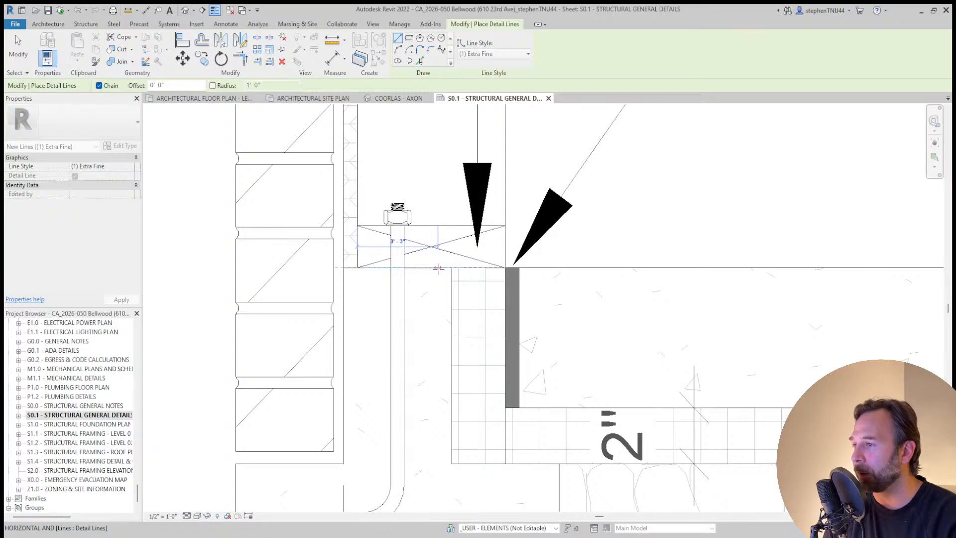
key("Escape")
key("Escape")
scroll(438, 263, "down", 3)
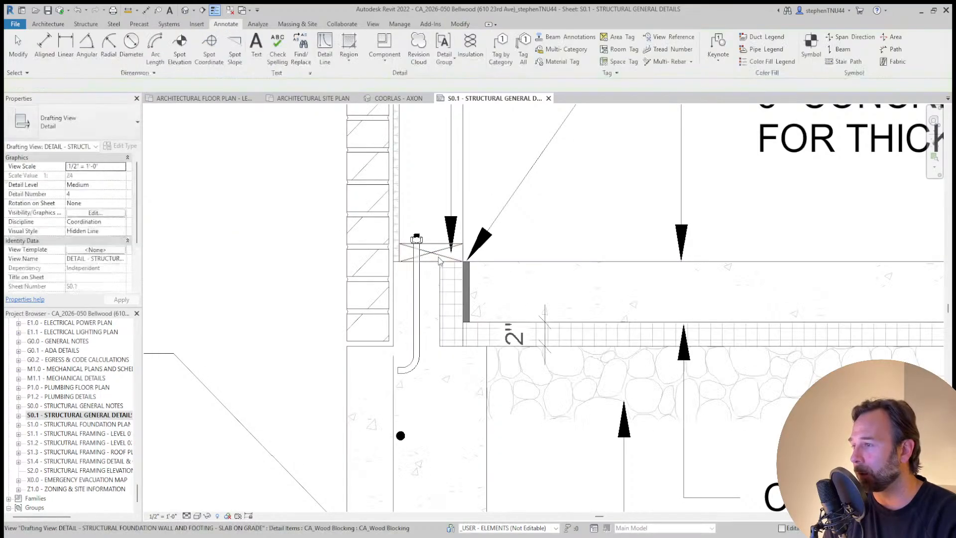
Examine how the plywood sheathing, sill plate, anchor bolt and insulation line up at the top of the foundation wall
scroll(438, 261, "down", 2)
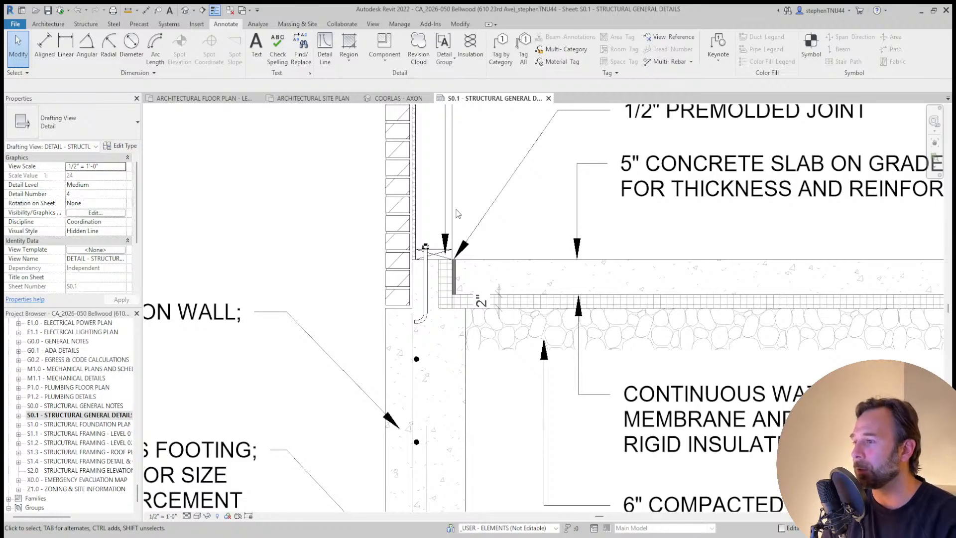
scroll(450, 199, "down", 1)
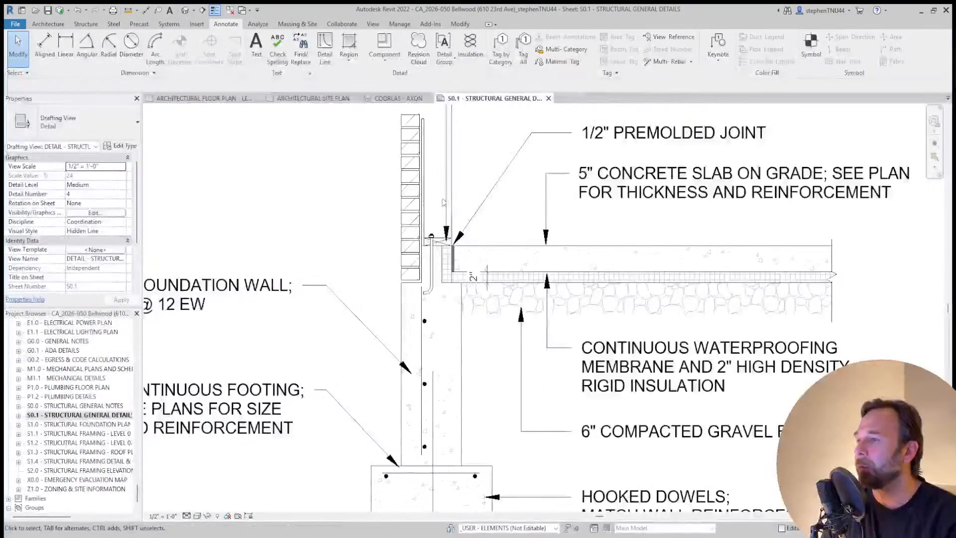
scroll(442, 194, "up", 2)
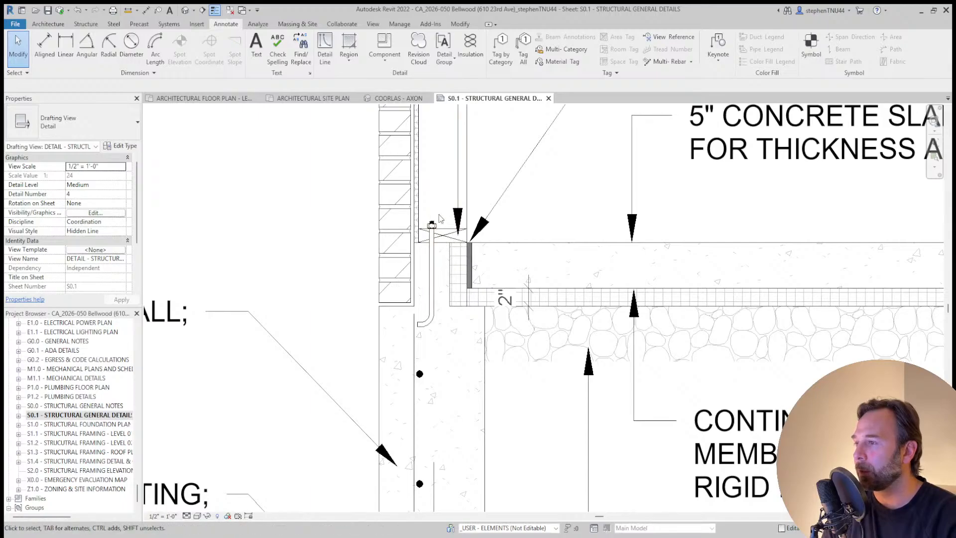
scroll(439, 225, "up", 2)
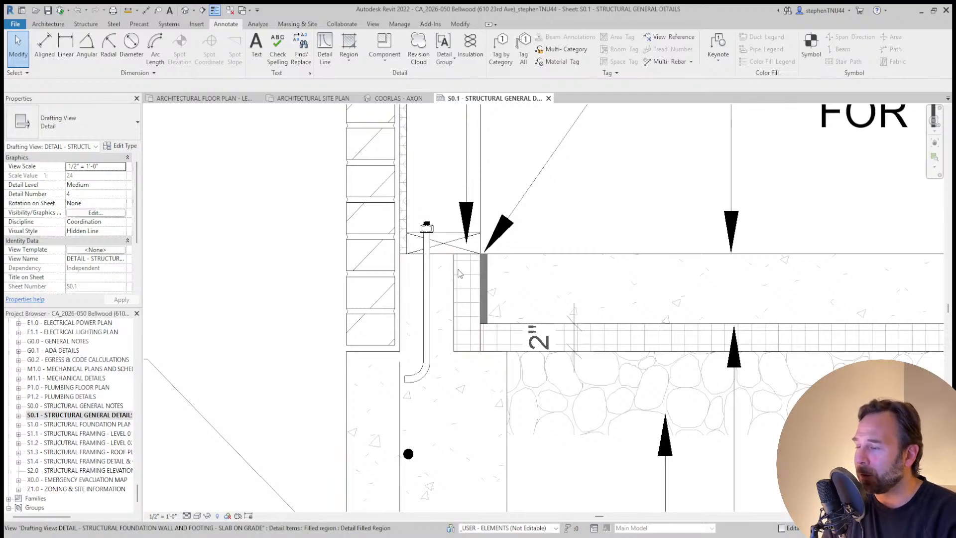
scroll(438, 279, "down", 2)
scroll(428, 281, "up", 2)
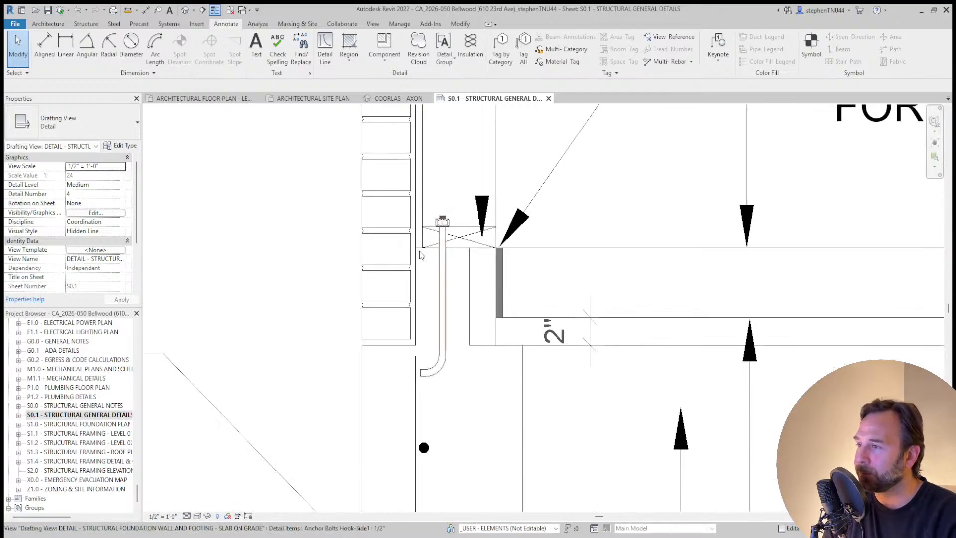
left_click(418, 172)
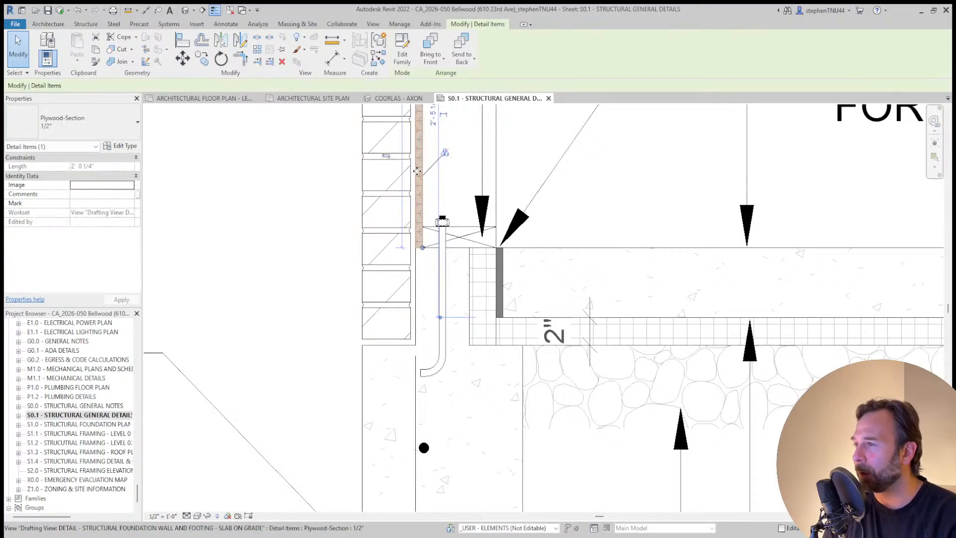
scroll(417, 171, "down", 5)
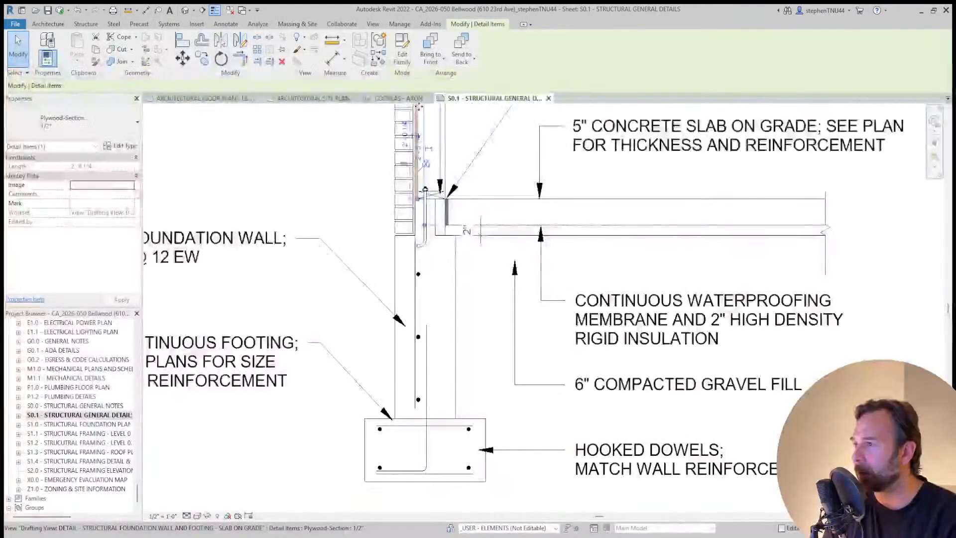
scroll(419, 108, "up", 2)
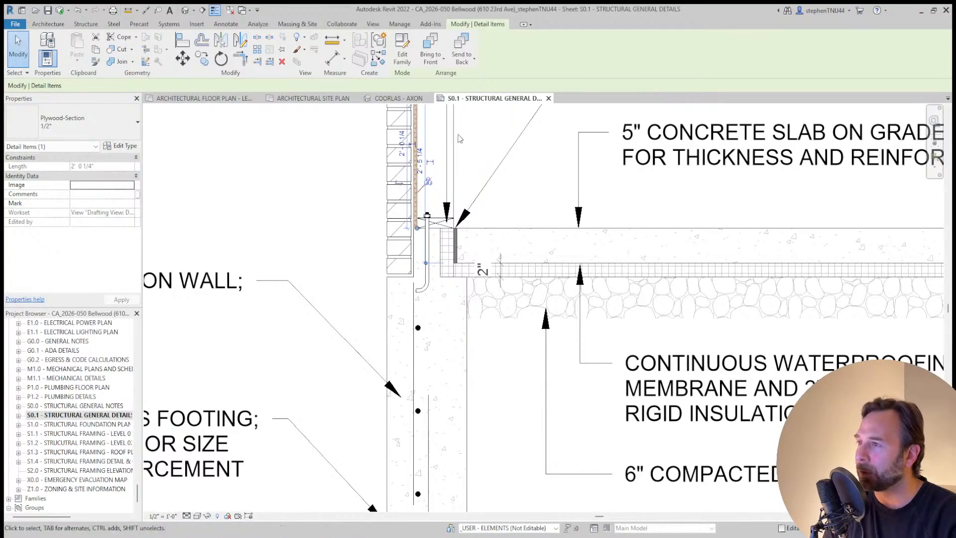
key("Escape")
scroll(465, 239, "down", 3)
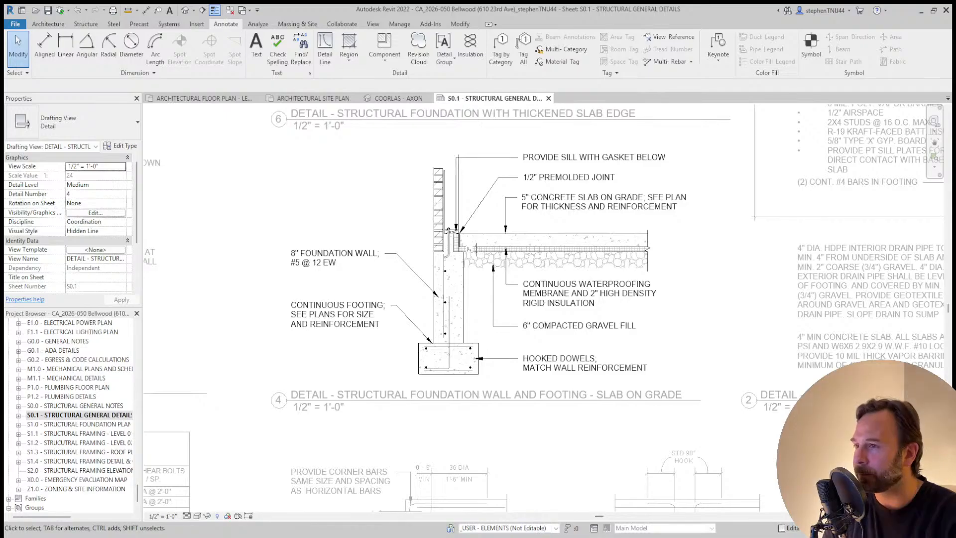
scroll(524, 305, "down", 2)
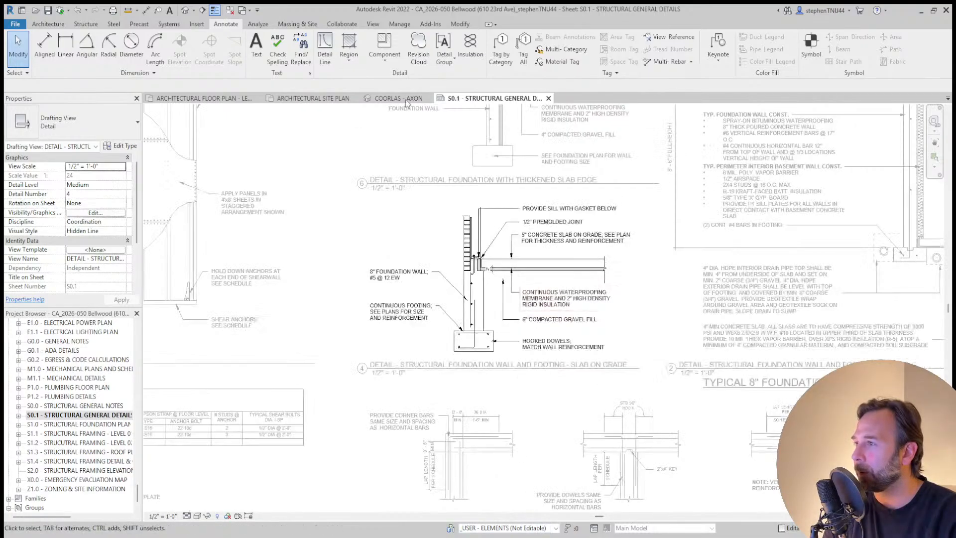
Open the COORLAS - AXON 3D view and inspect the brick walls and foundations of the front building
left_click(408, 99)
middle_click_drag(405, 335, 508, 234, "shift")
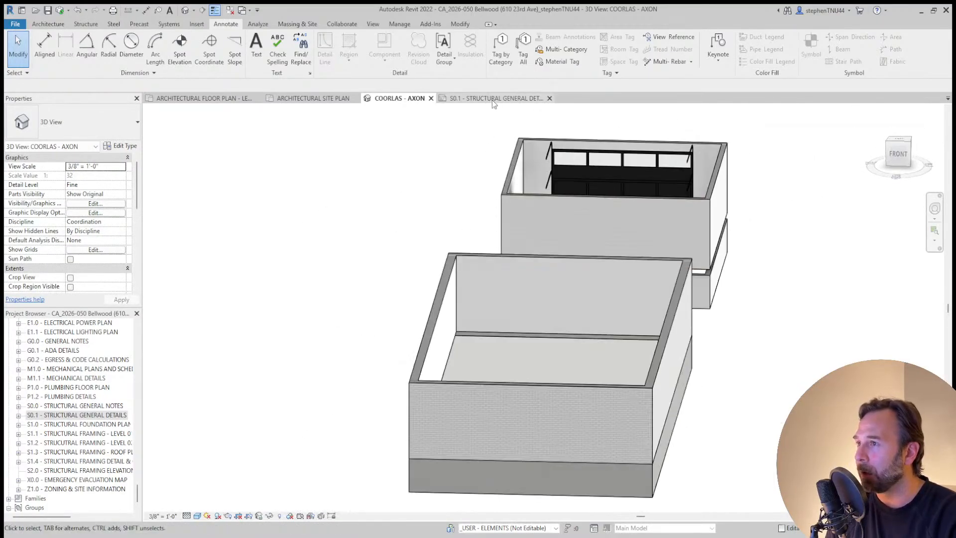
middle_click_drag(410, 222, 468, 306, "shift")
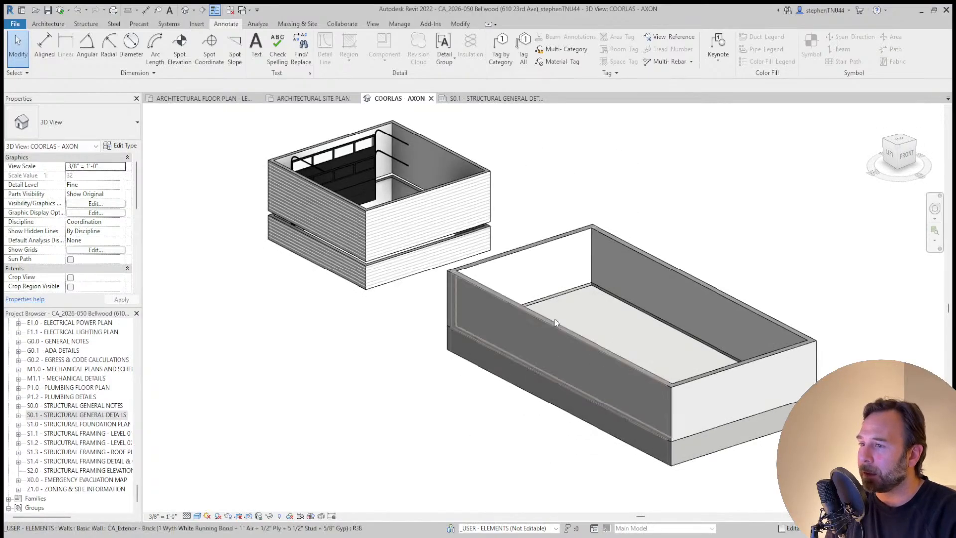
Open the Level 01 architectural floor plan and go to the wall section cut across the lower building
left_click(204, 98)
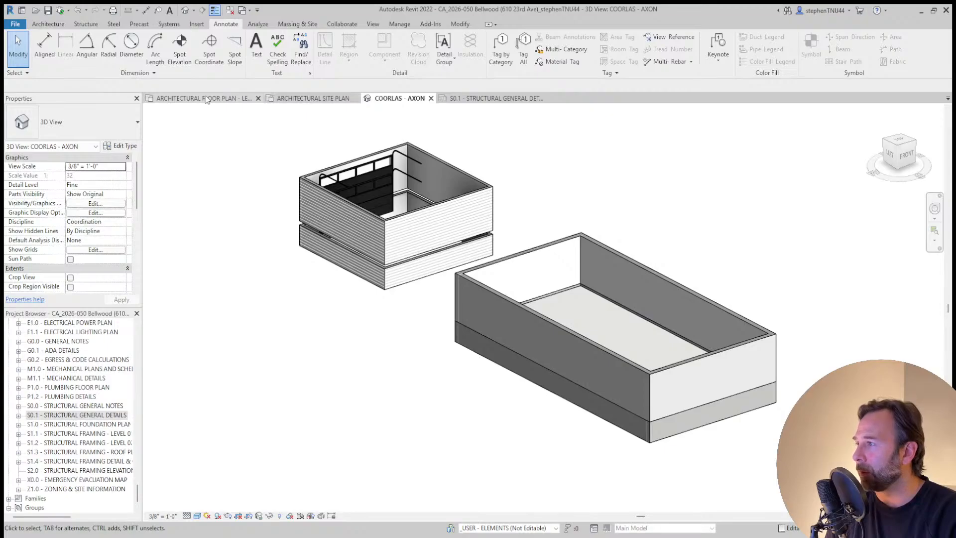
left_click(441, 379)
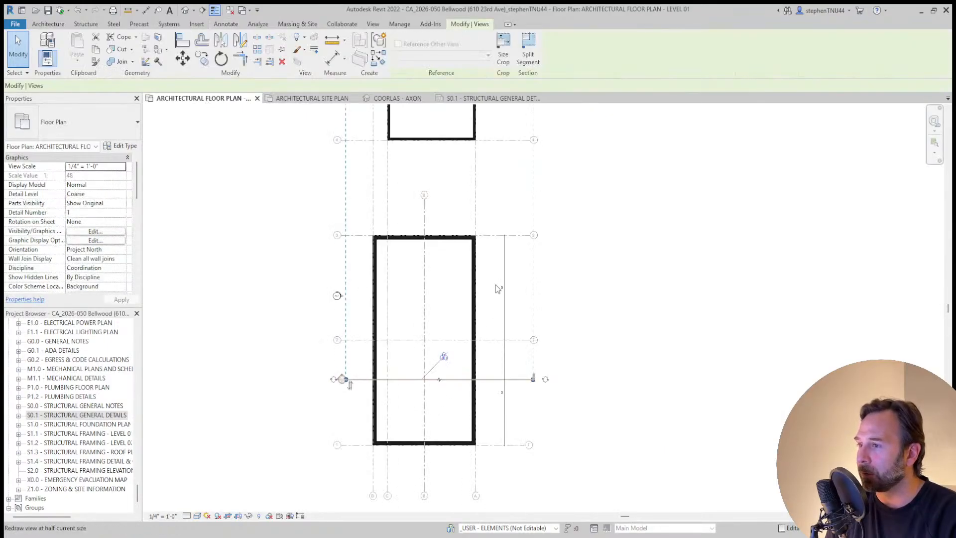
left_click(490, 141)
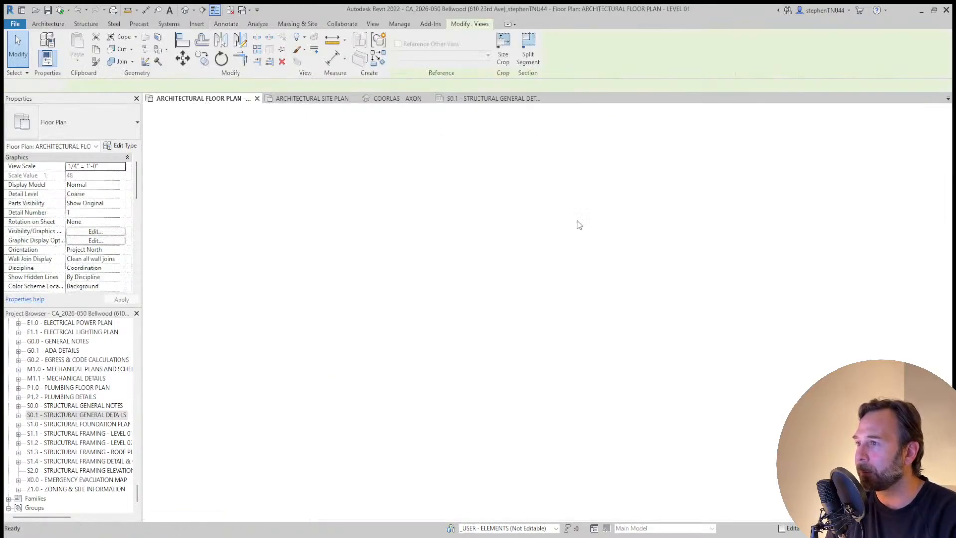
Examine the brick wall, concrete foundation wall, slab and level lines at both sides of the building in Section 1
scroll(332, 379, "up", 5)
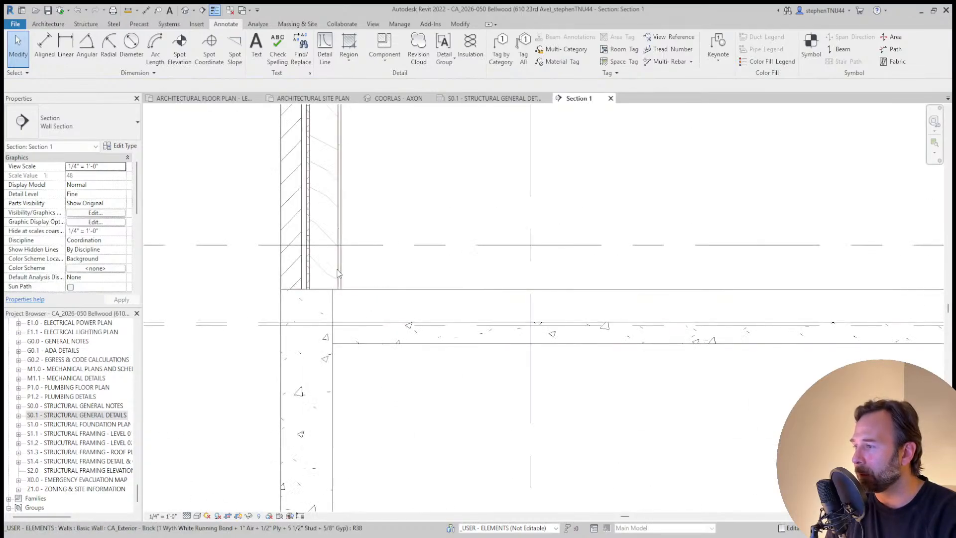
scroll(336, 275, "down", 1)
middle_click_drag(313, 289, 477, 258)
scroll(476, 255, "down", 1)
scroll(531, 292, "down", 3)
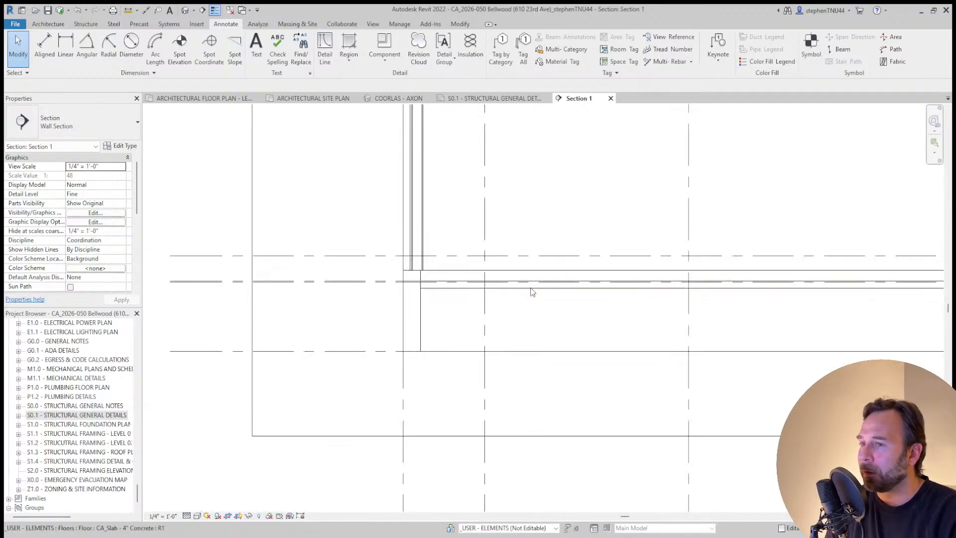
scroll(623, 303, "up", 3)
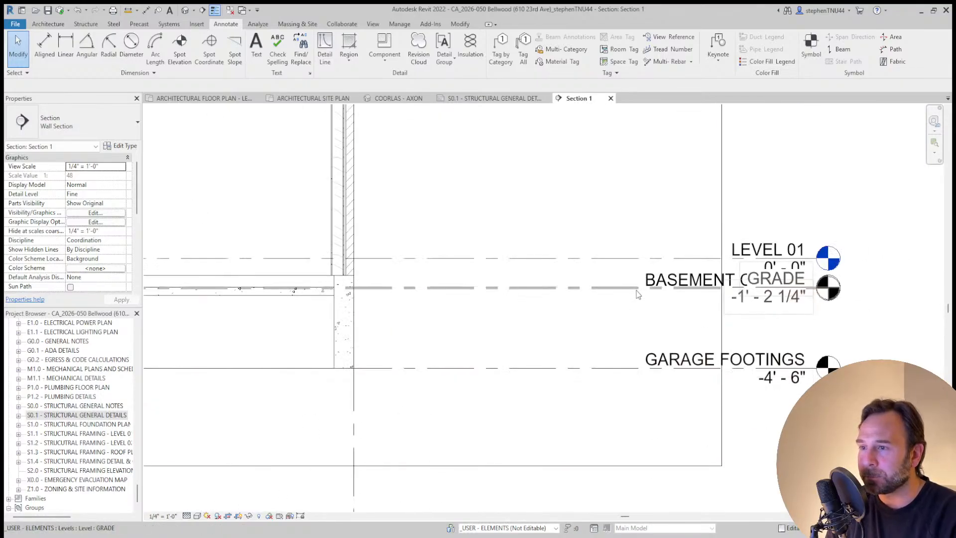
scroll(598, 300, "down", 1)
scroll(373, 311, "up", 2)
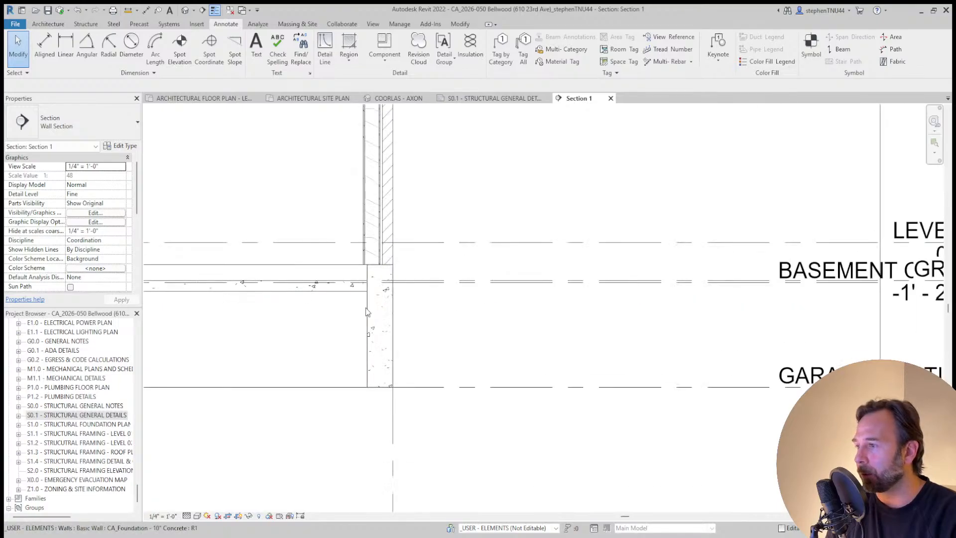
middle_click_drag(409, 244, 445, 249)
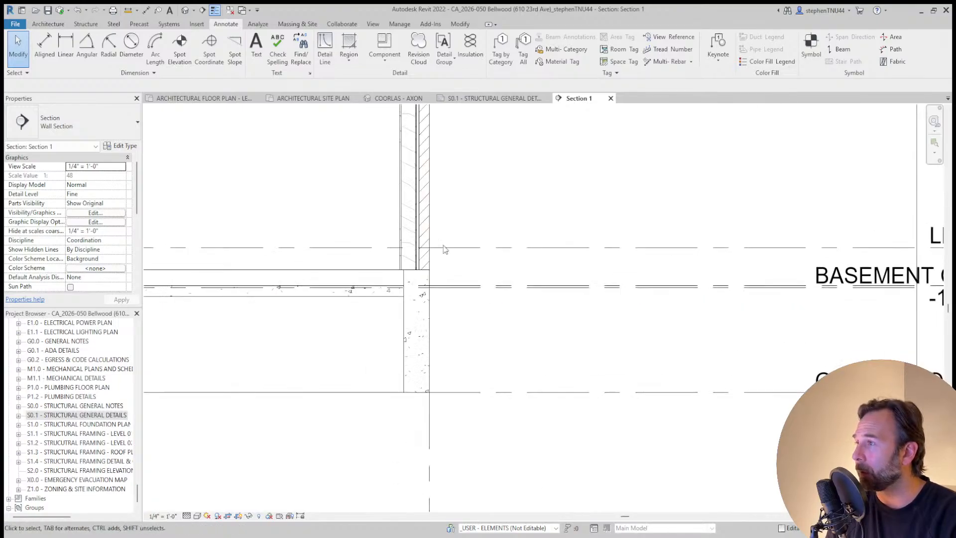
left_click(325, 50)
scroll(448, 285, "up", 3)
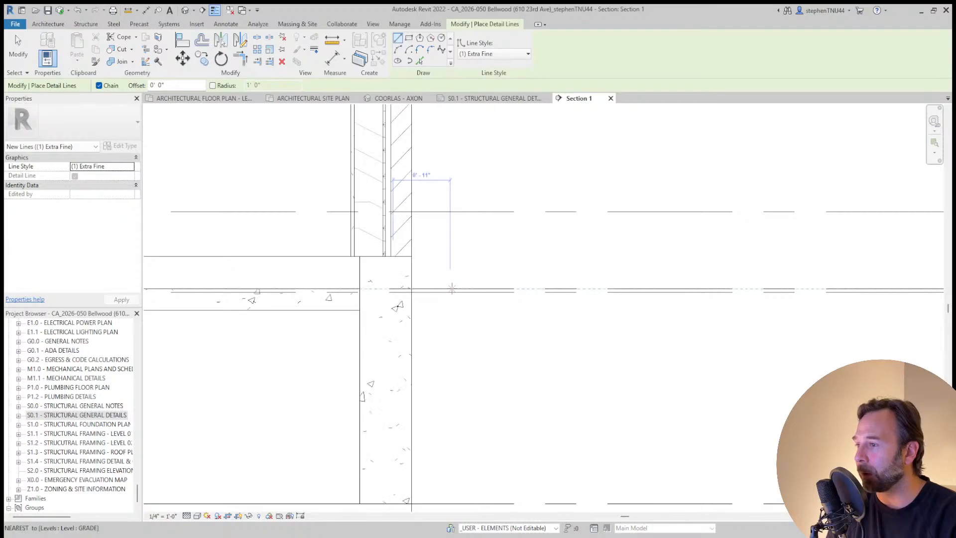
middle_click_drag(452, 286, 496, 288)
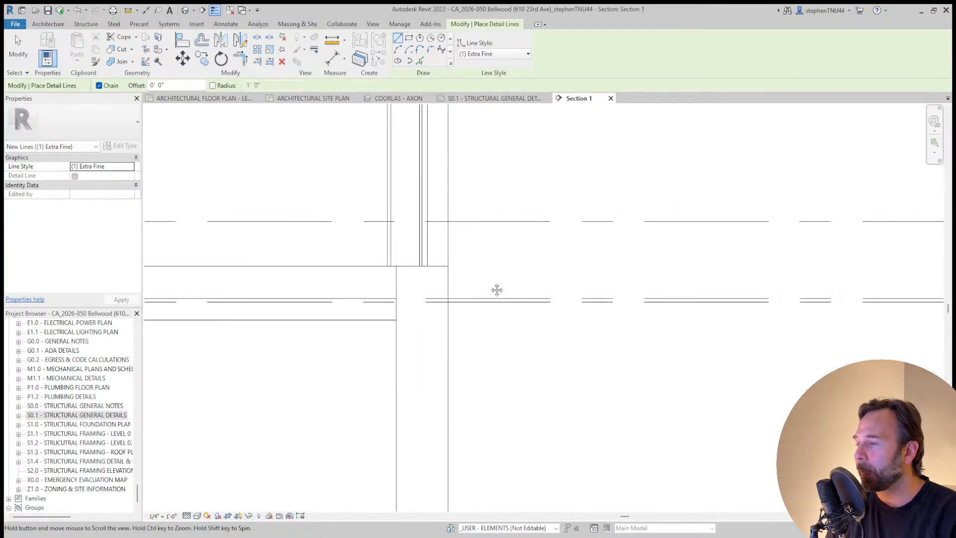
key("Escape")
key("Escape")
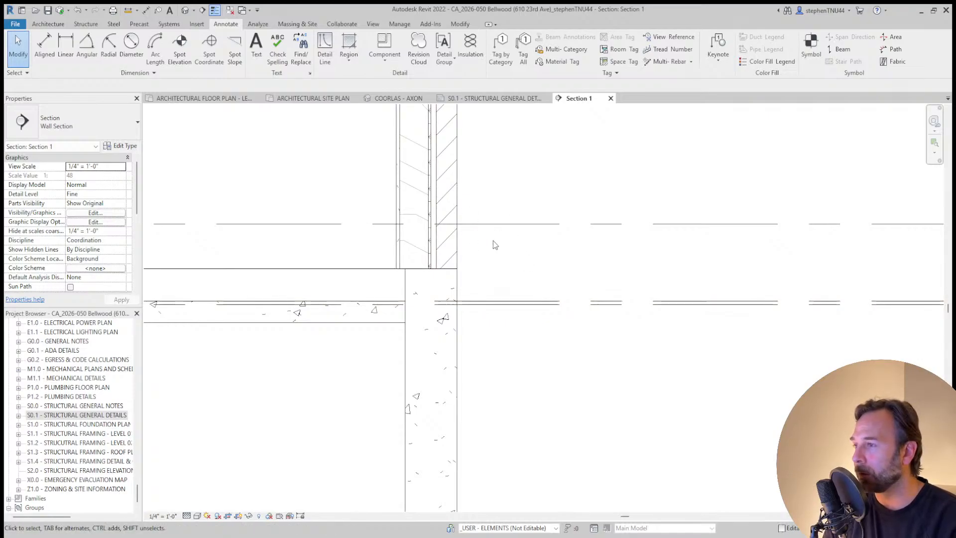
Set the 4" concrete slab's height offset from the GRADE level to 6" in Section 1
scroll(492, 241, "down", 1)
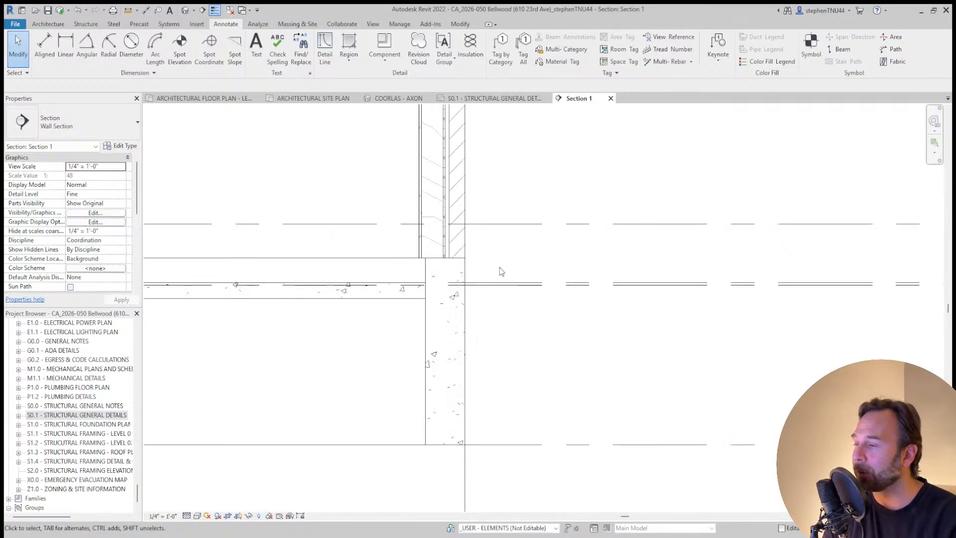
left_click(390, 298)
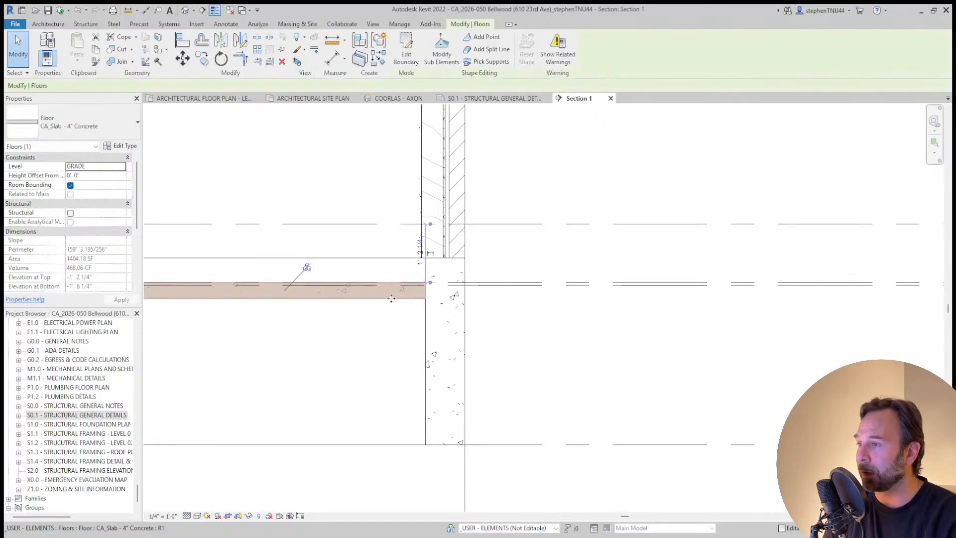
middle_click_drag(349, 268, 397, 272)
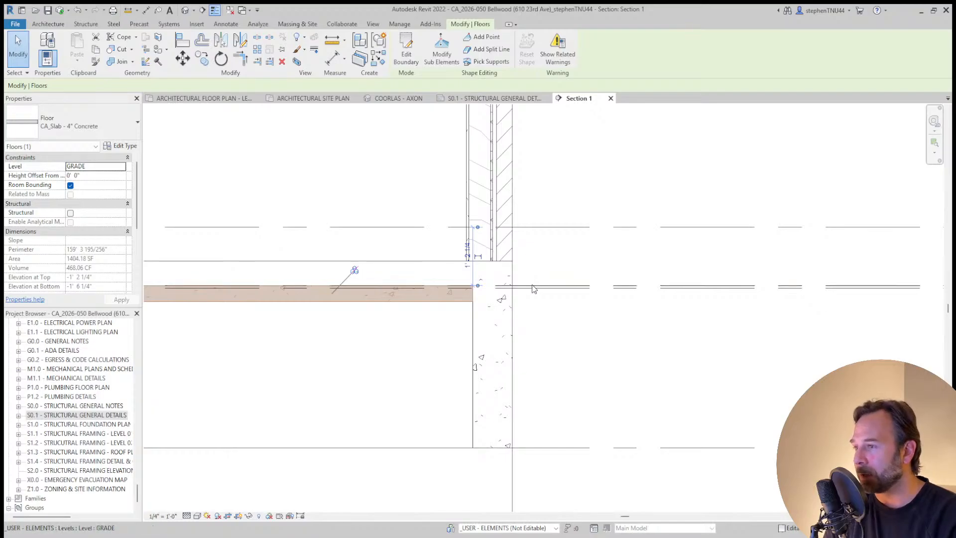
scroll(525, 276, "up", 3)
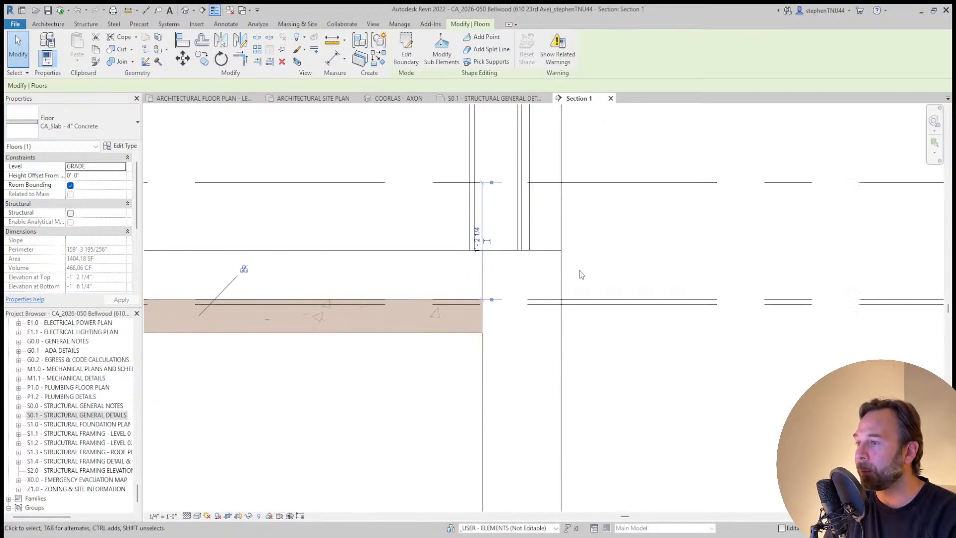
left_click(115, 176)
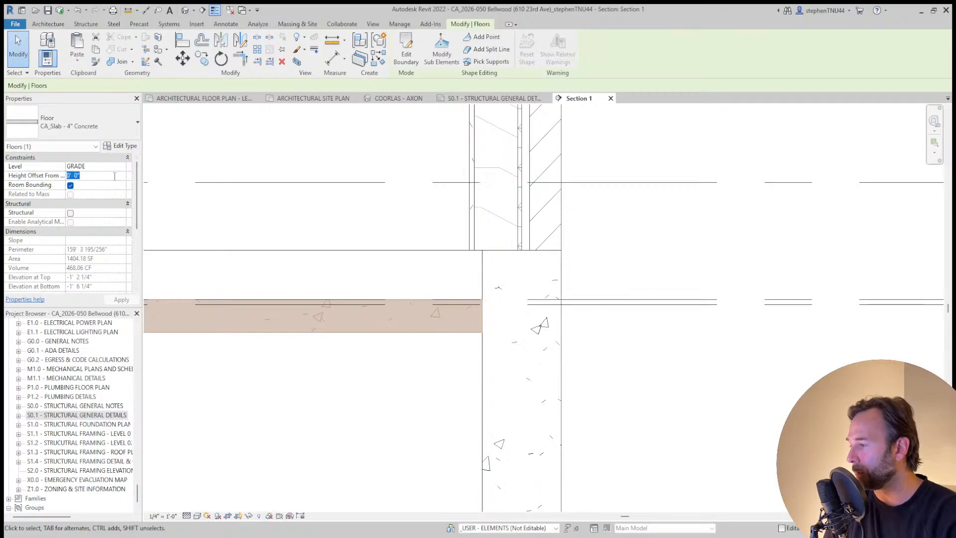
type("6")
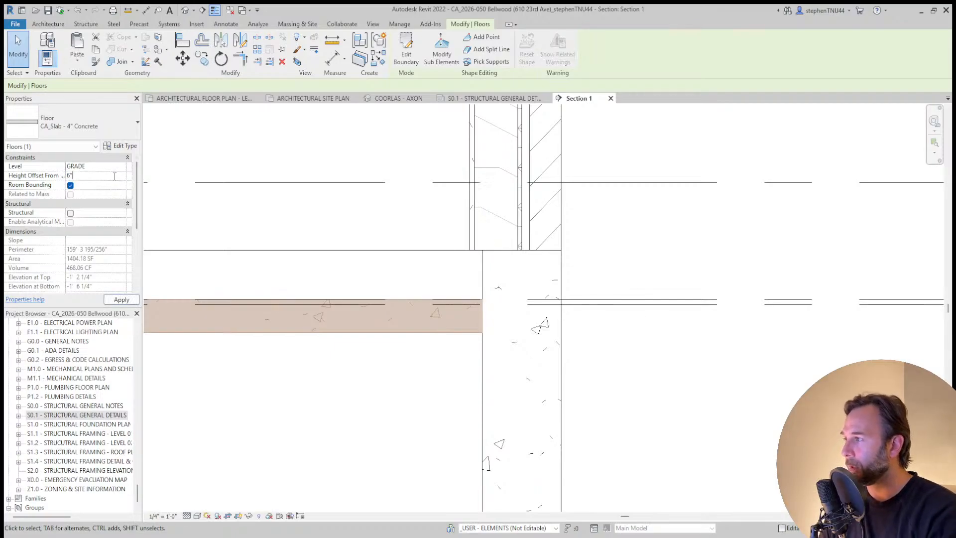
left_click(642, 266)
scroll(498, 266, "down", 4)
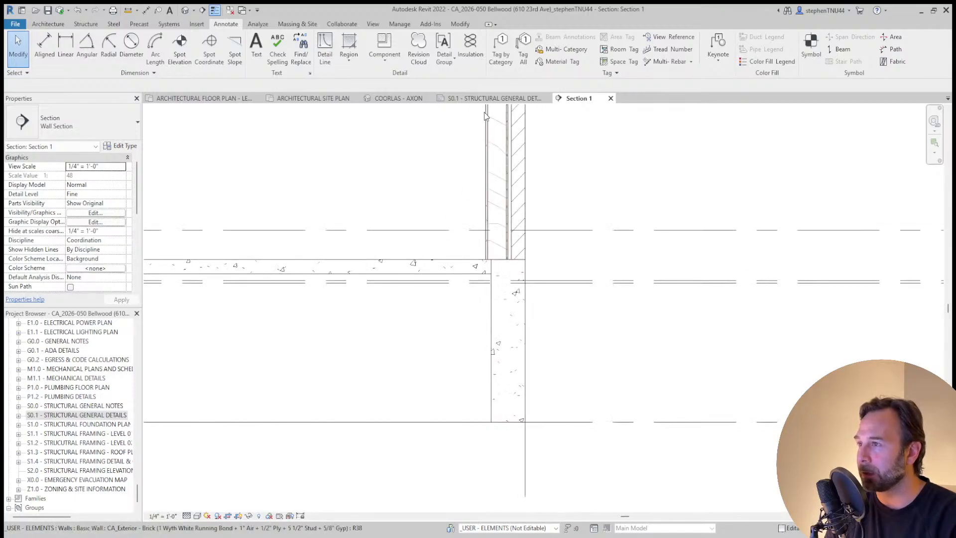
Compare the slab, brick wall and foundation wall junction in Section 1 with the slab-on-grade detail on sheet S0.1
left_click(489, 100)
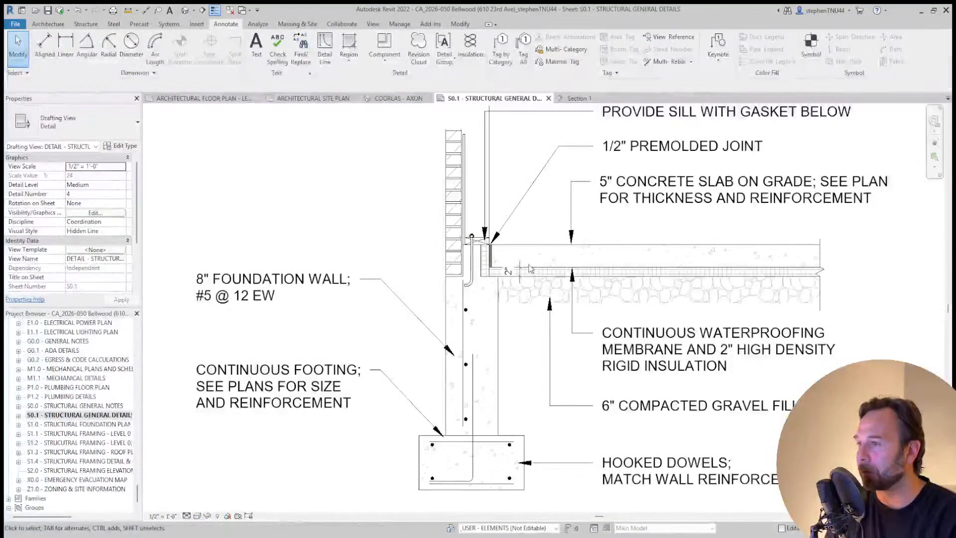
left_click(572, 98)
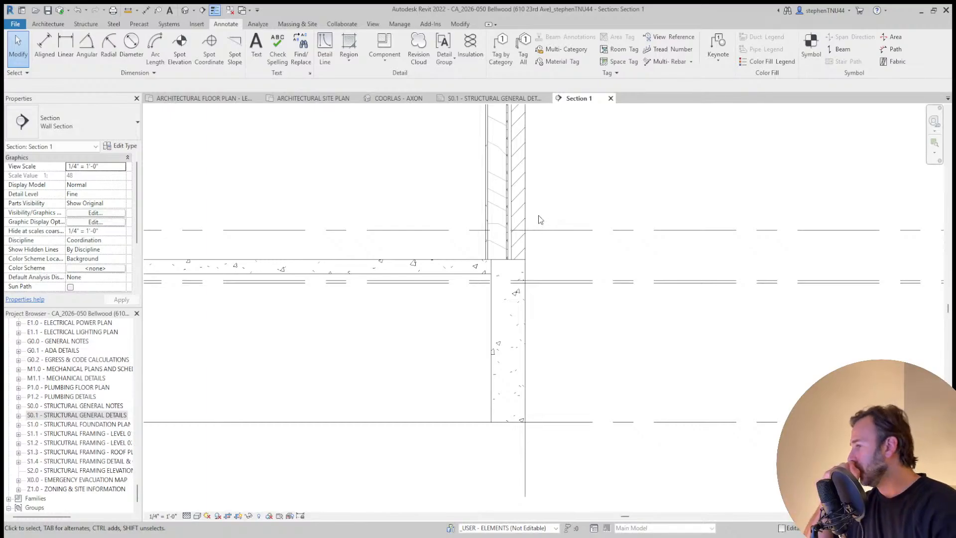
scroll(556, 244, "down", 3)
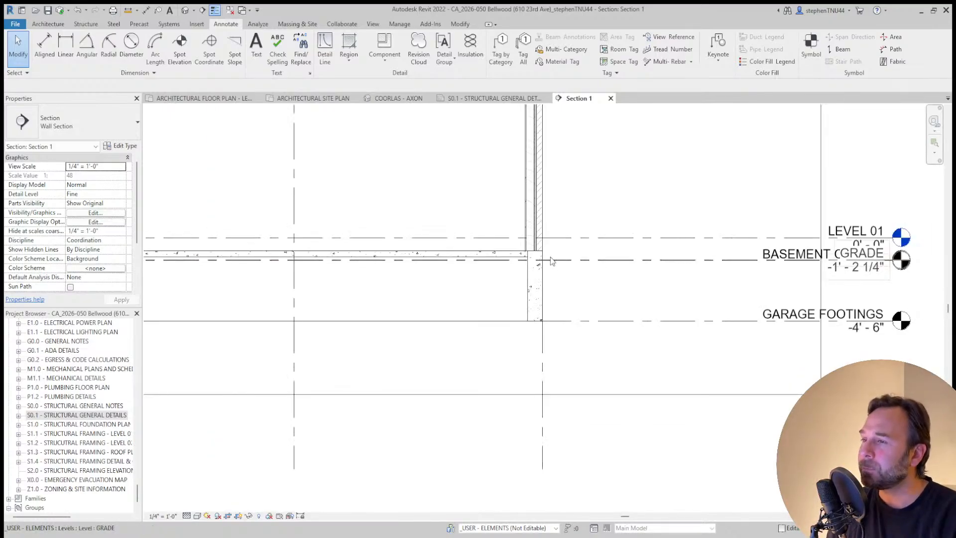
scroll(613, 248, "up", 2)
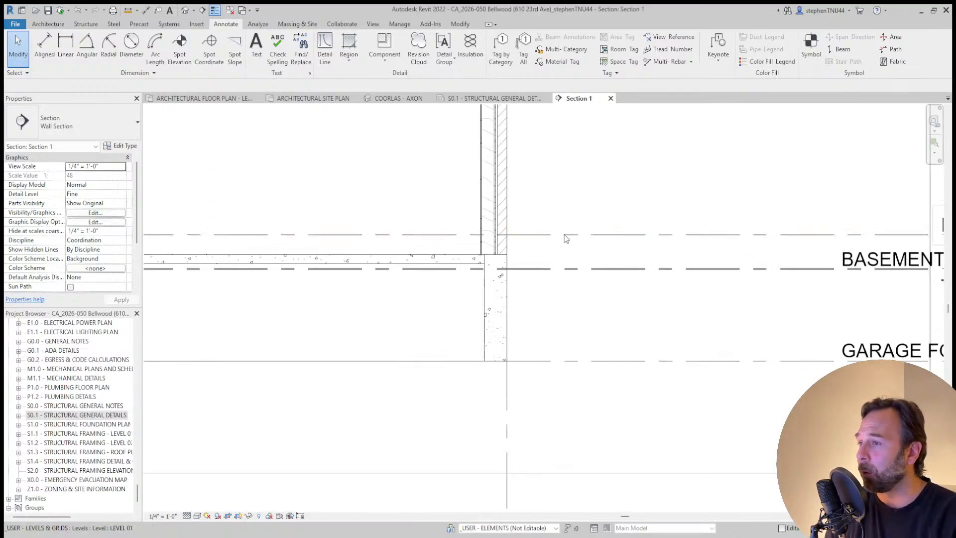
scroll(566, 238, "down", 1)
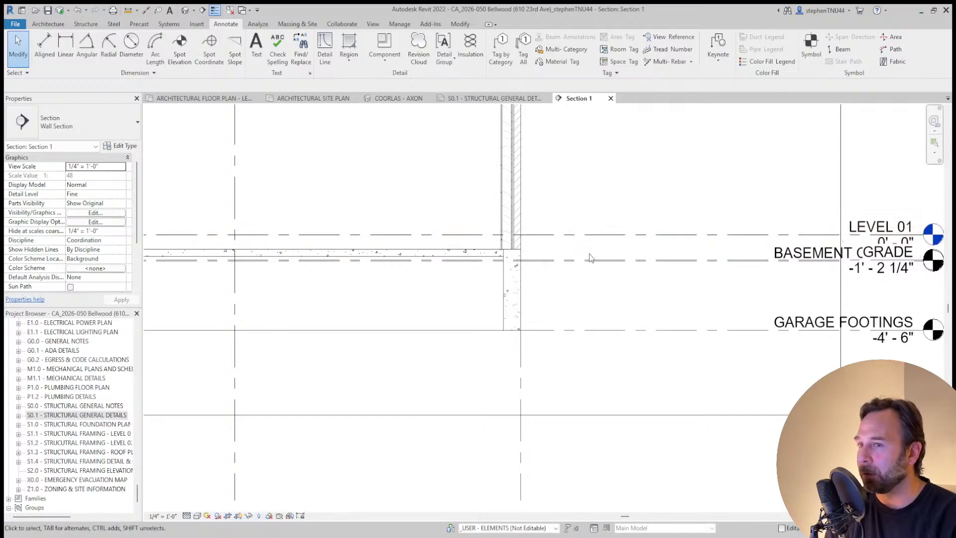
scroll(565, 248, "up", 2)
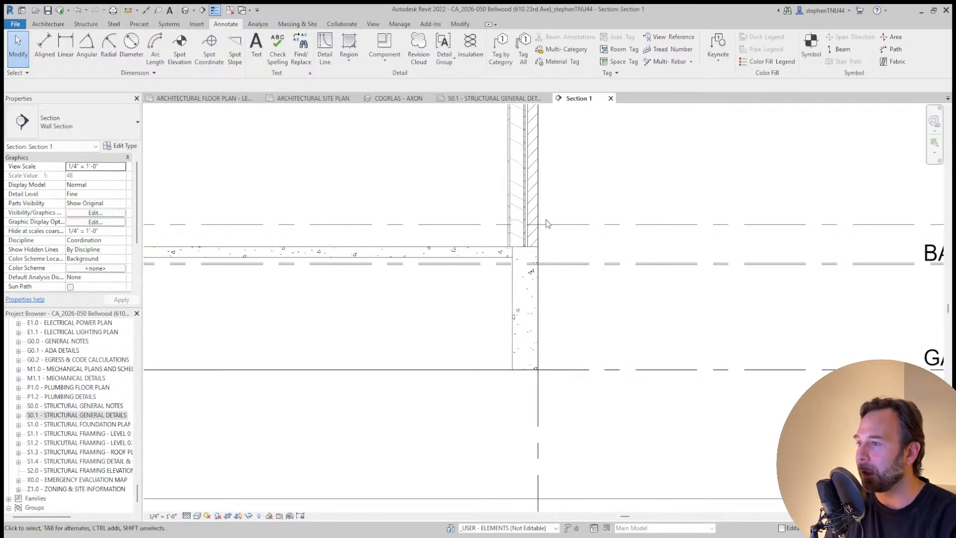
middle_click_drag(365, 265, 498, 266)
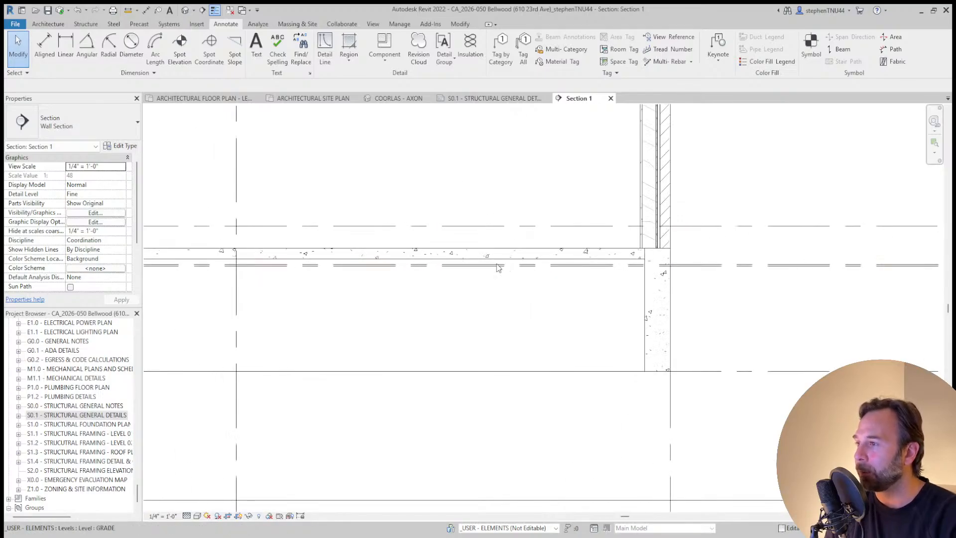
scroll(491, 265, "down", 2)
scroll(488, 267, "down", 3)
Inspect the front building's walls and slab in the COORLAS - AXON 3D view, the Level 01 floor plan and Section 1
left_click(415, 100)
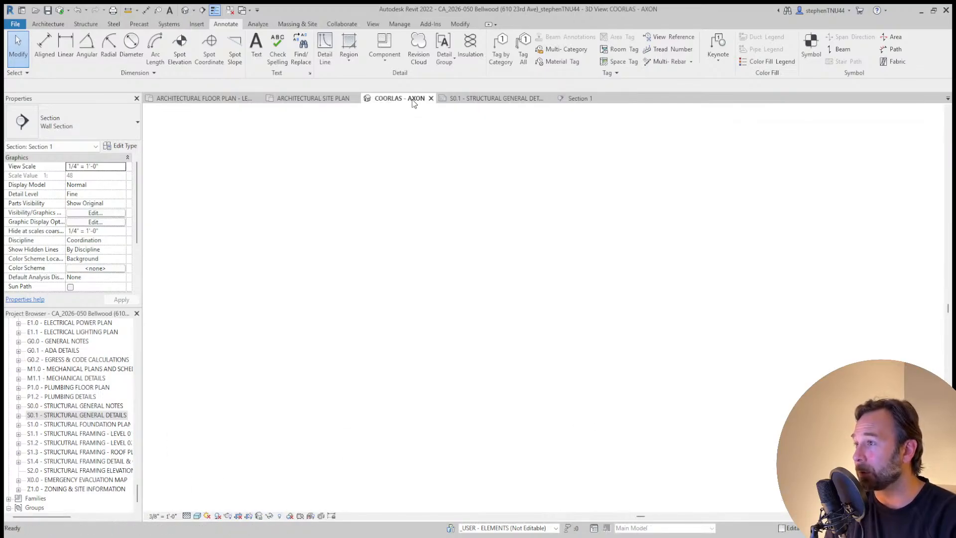
middle_click_drag(658, 404, 607, 390, "shift")
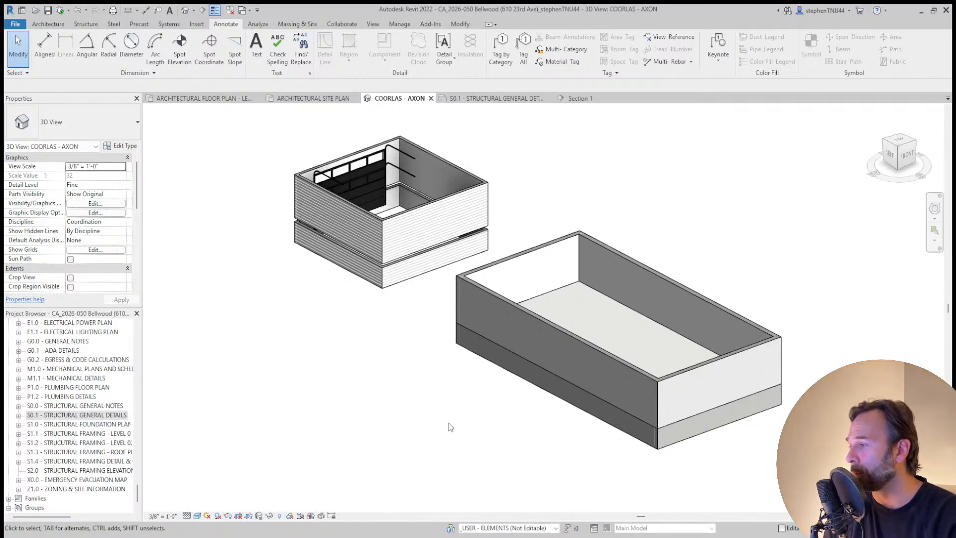
mouse_move(450, 427)
middle_mouse_down("shift")
mouse_move(407, 396)
mouse_move(438, 418)
middle_mouse_up("shift")
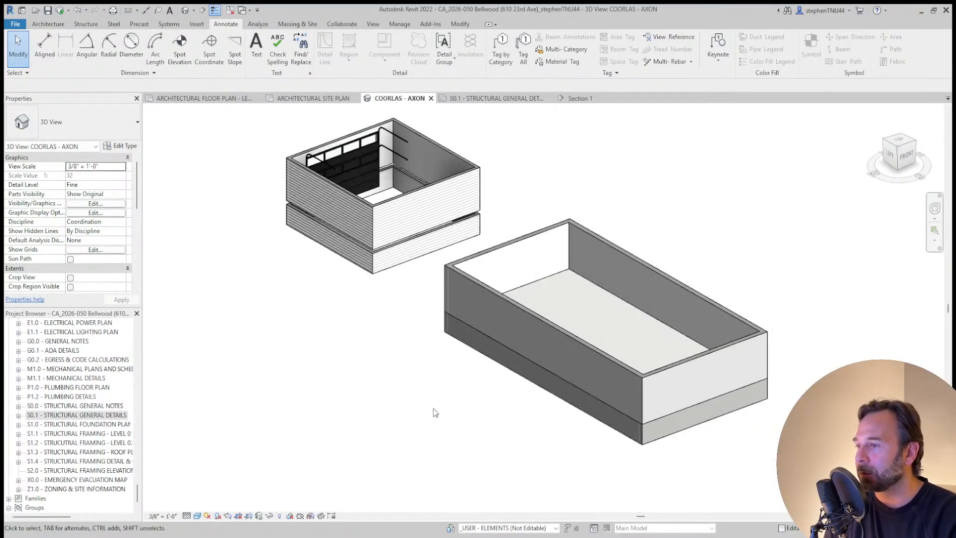
middle_click_drag(733, 443, 625, 459, "shift")
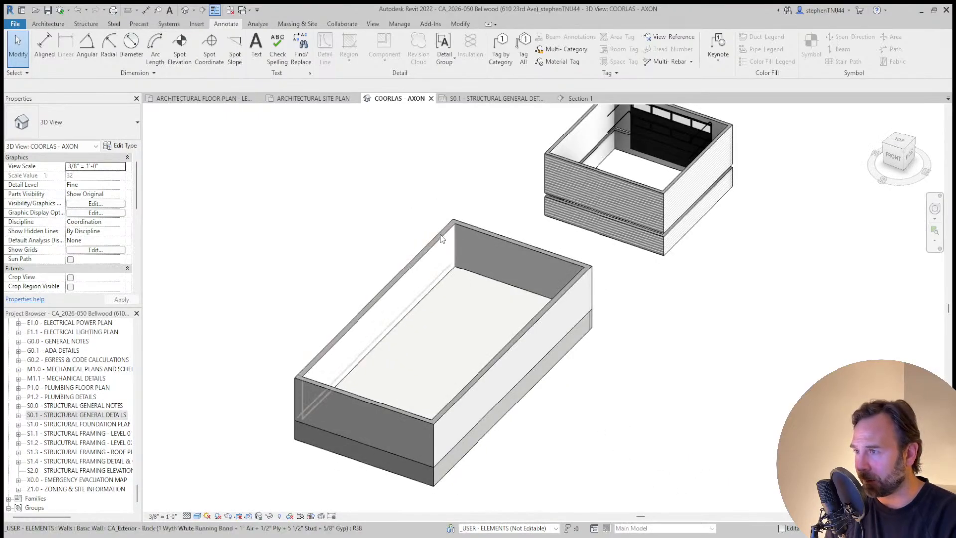
left_click(312, 98)
left_click(202, 98)
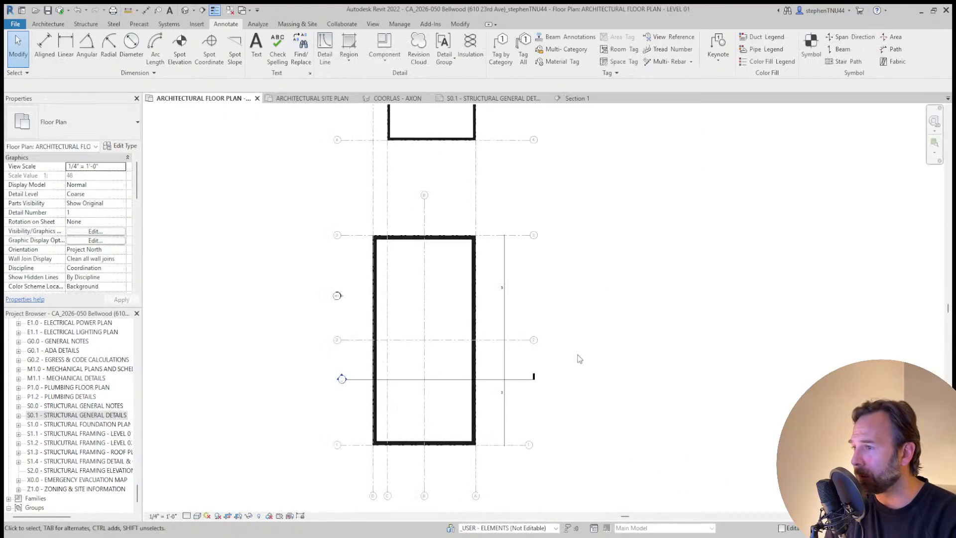
left_click(572, 98)
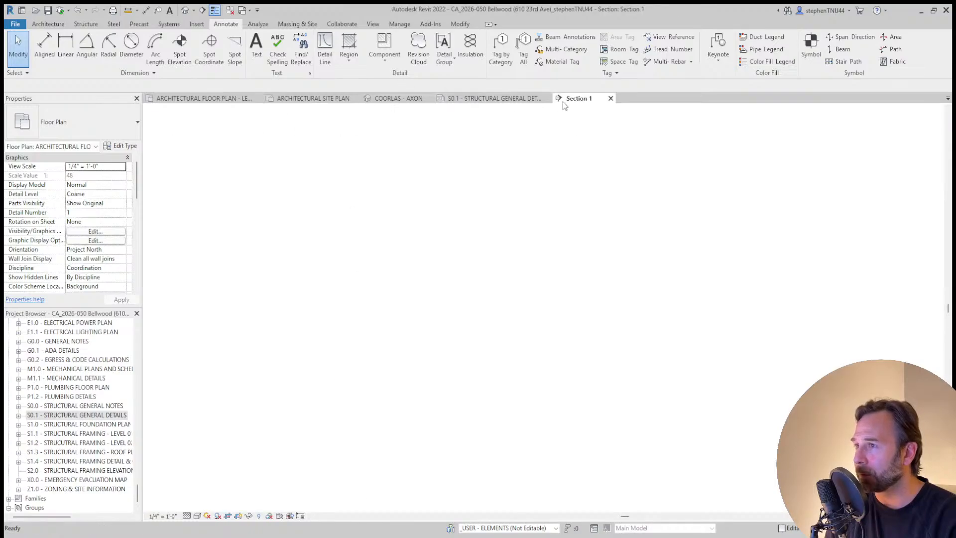
scroll(274, 271, "up", 3)
scroll(239, 290, "down", 2)
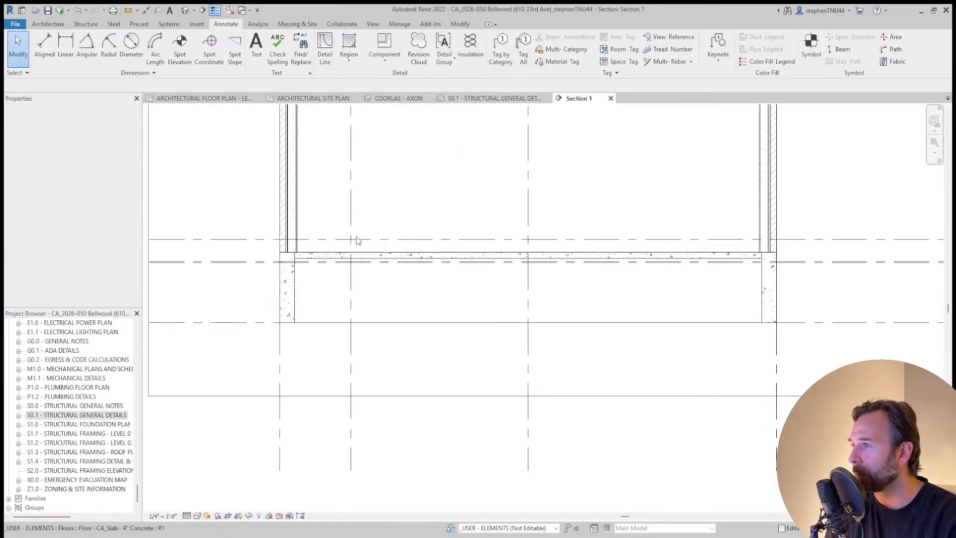
Place (F1) 20" x 8" wall foundations under the front building's foundation walls in the COORLAS - AXON 3D view
left_click(398, 98)
scroll(433, 260, "down", 2)
mouse_move(434, 260)
middle_mouse_down("shift")
mouse_move(557, 331)
mouse_move(580, 328)
middle_mouse_up("shift")
left_click(49, 24)
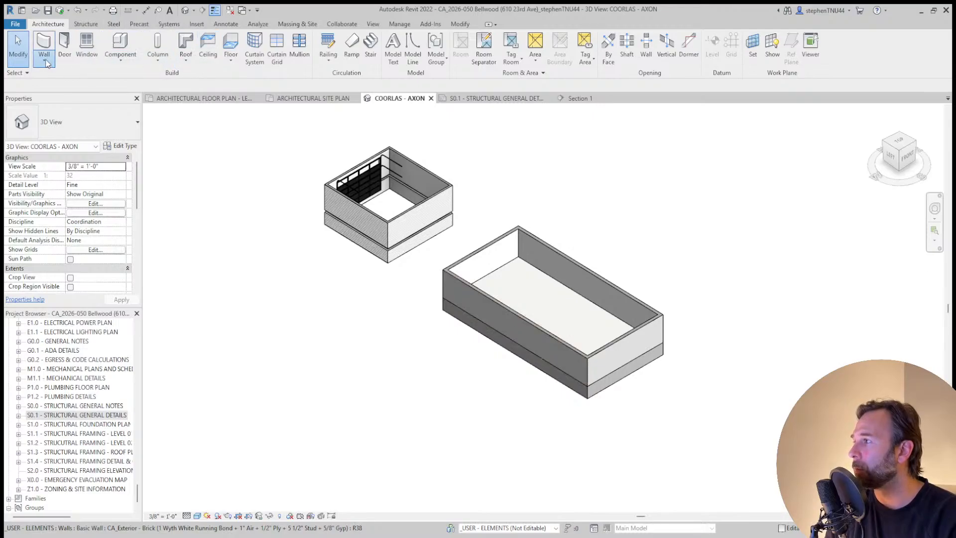
left_click(85, 24)
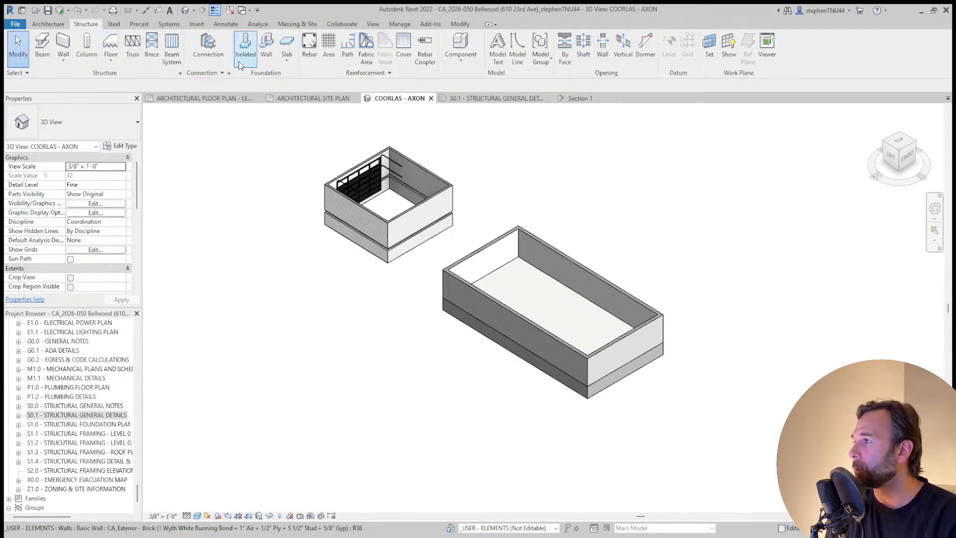
left_click(267, 61)
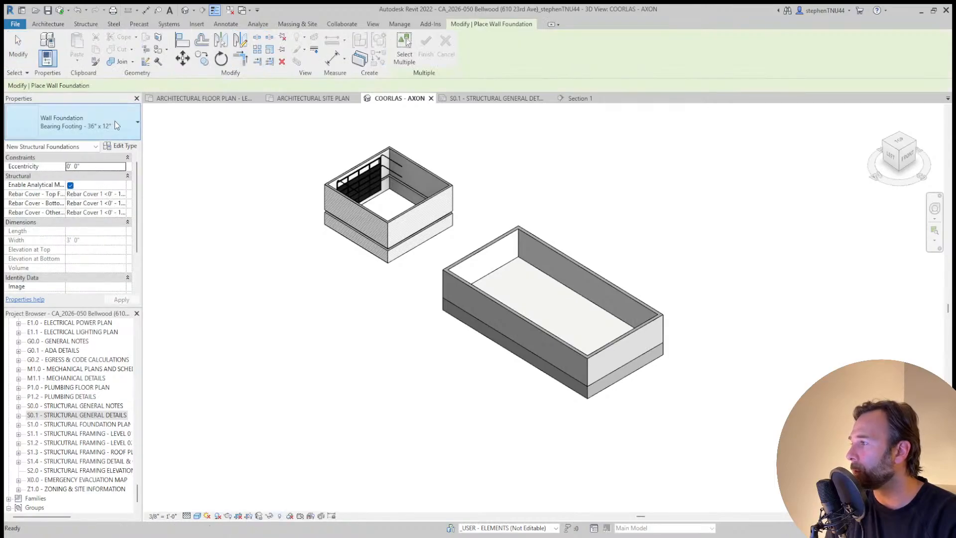
left_click(58, 172)
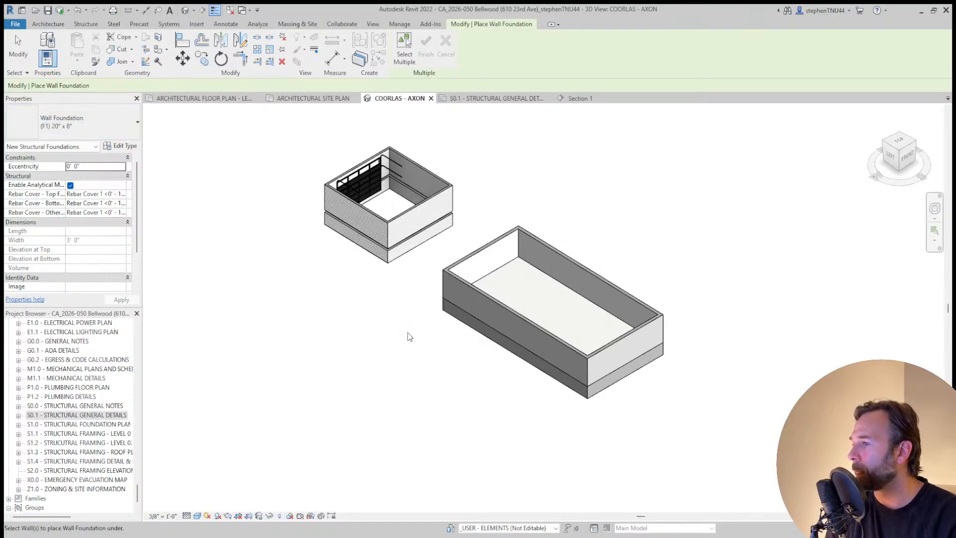
mouse_move(608, 391)
middle_mouse_down("shift")
mouse_move(363, 322)
mouse_move(593, 316)
mouse_move(684, 322)
mouse_move(698, 346)
middle_mouse_up("shift")
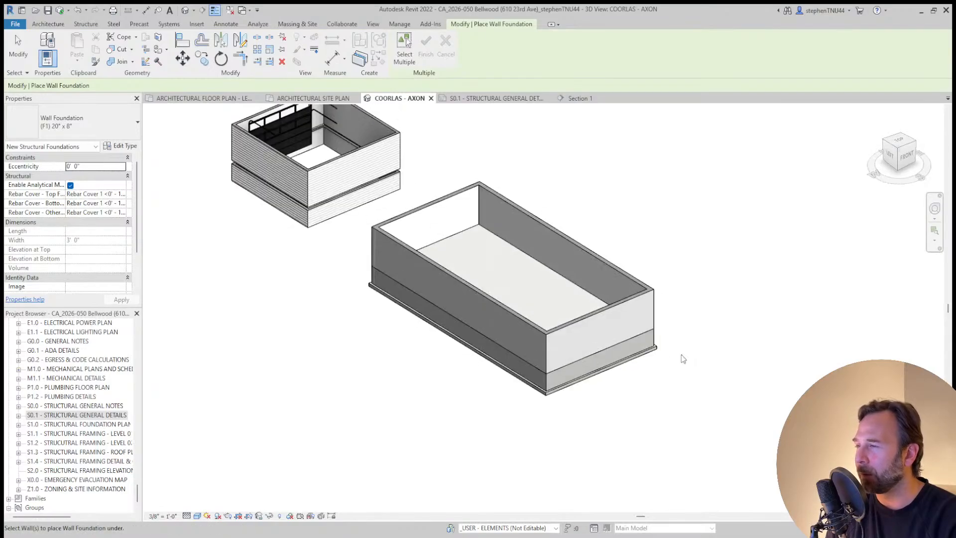
key("Escape")
key("Escape")
Check the base and top constraints of the brick wall along the front building's long side
middle_click_drag(644, 243, 619, 224)
middle_click_drag(672, 249, 641, 248, "shift")
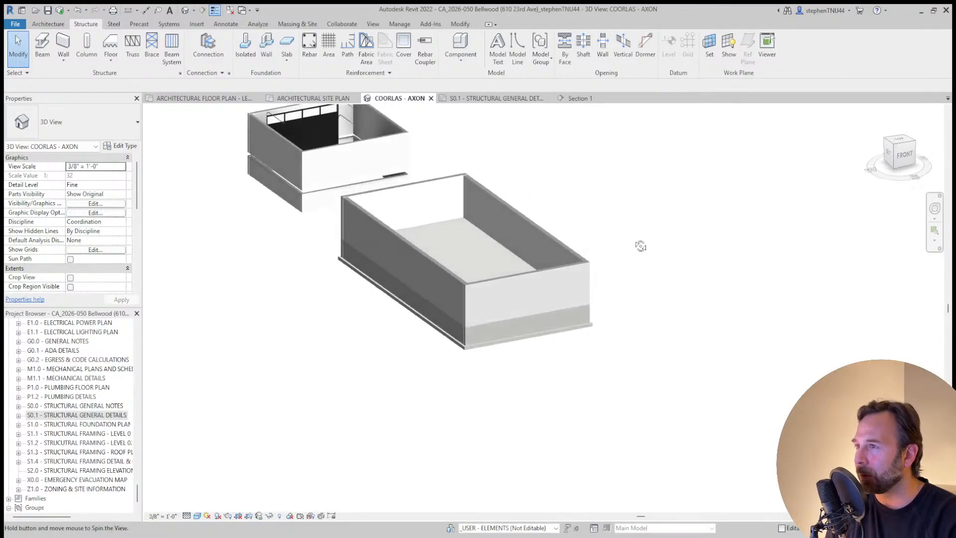
left_click(544, 244)
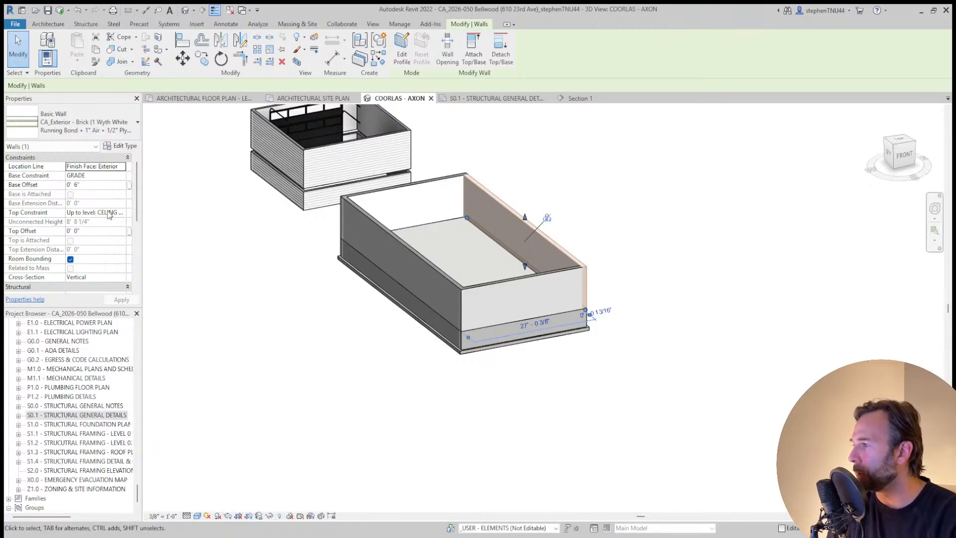
left_click(605, 210)
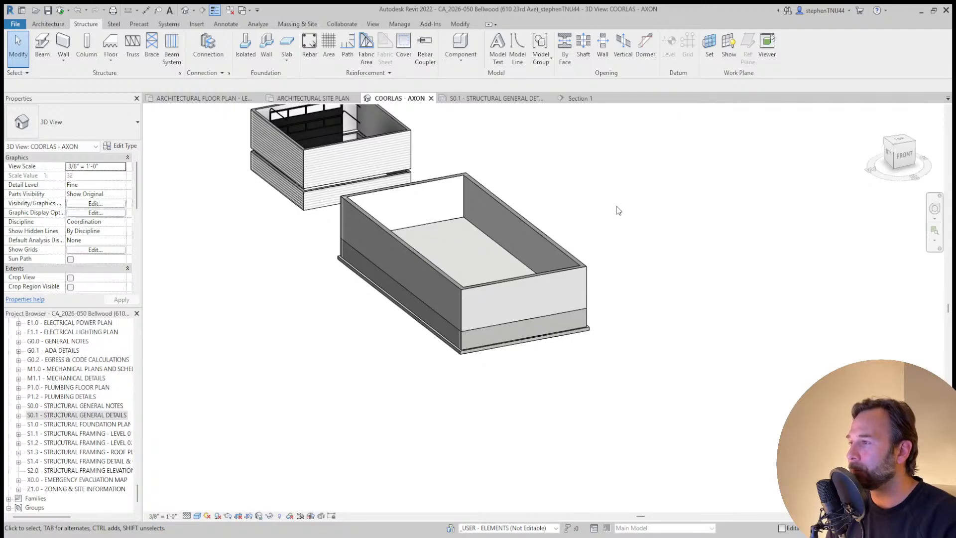
middle_click_drag(629, 242, 568, 261, "shift")
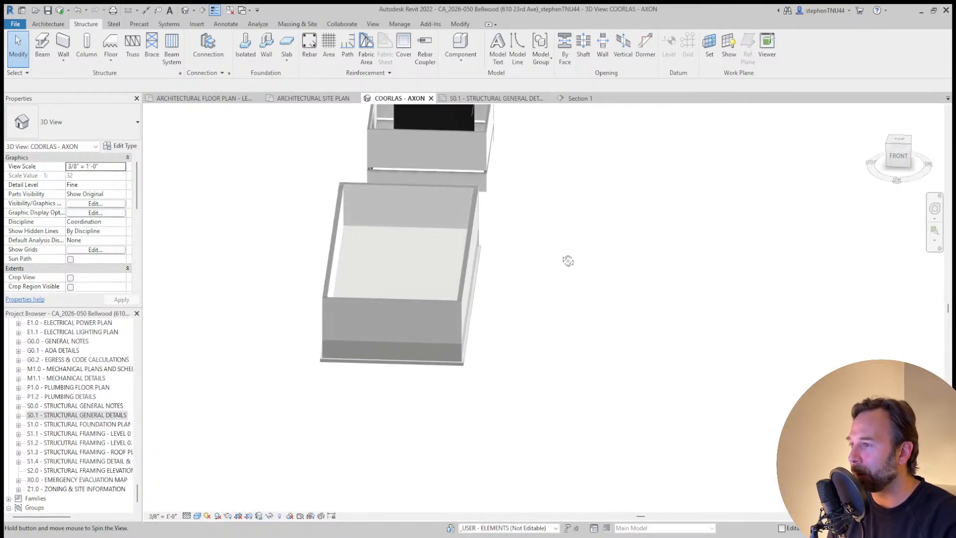
Set the top constraint of the front building's four brick exterior walls to CEILING LEVEL 02
left_click(339, 244)
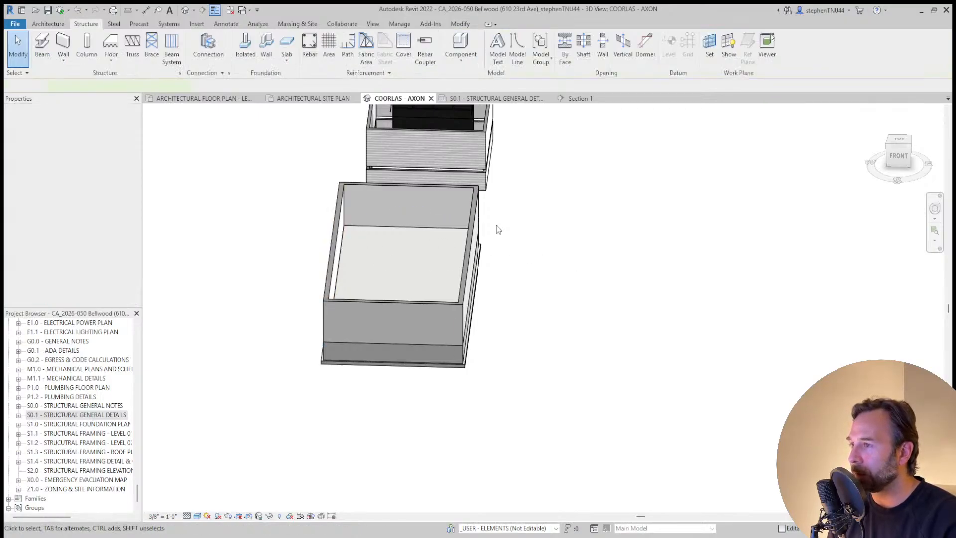
left_click(420, 186)
left_click(333, 260, "ctrl")
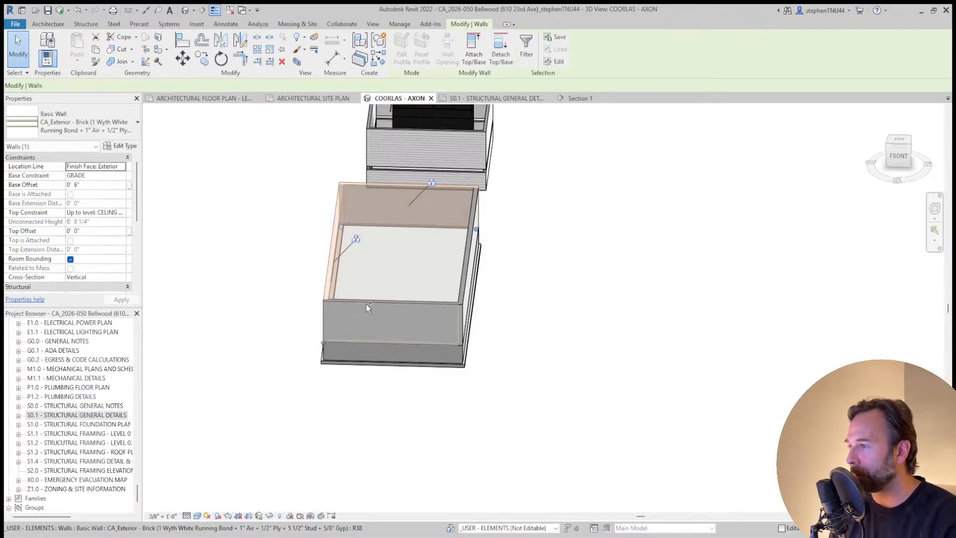
left_click(366, 302, "ctrl")
middle_click_drag(519, 286, 474, 284, "shift")
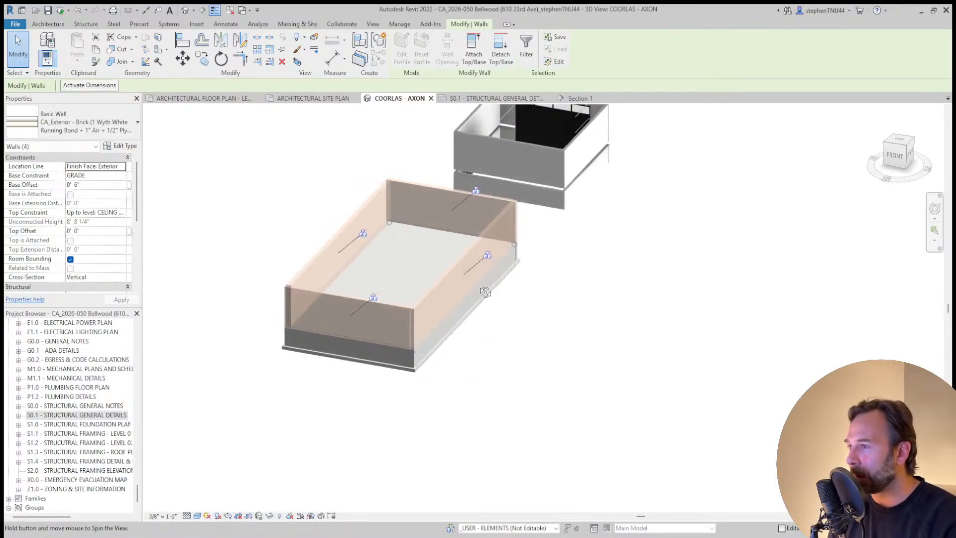
left_click(474, 284, "ctrl")
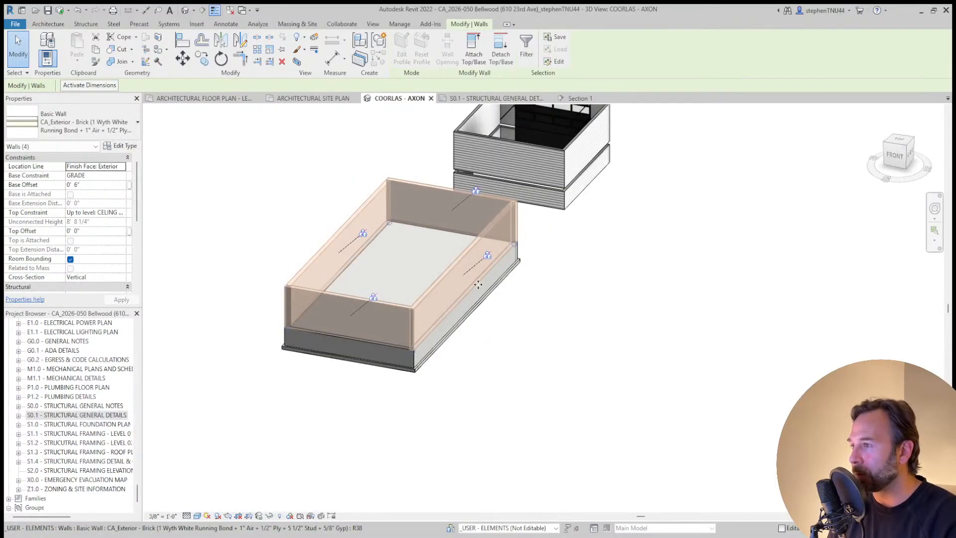
left_click(123, 215)
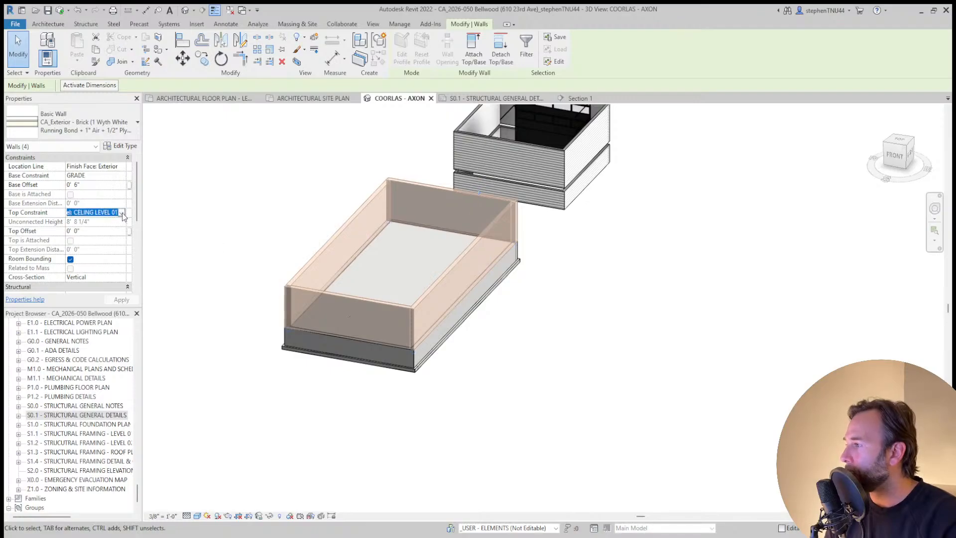
left_click(113, 252)
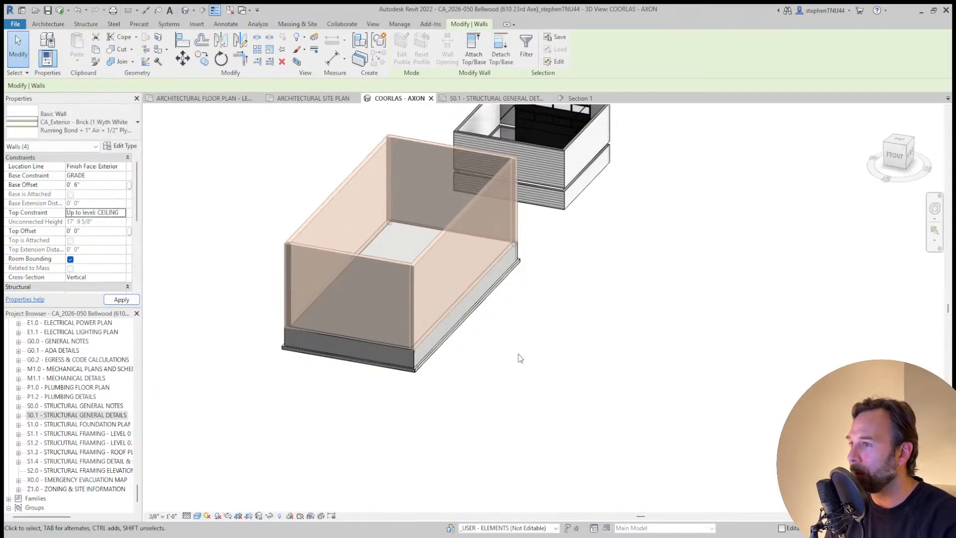
left_click(518, 358)
mouse_move(518, 358)
middle_mouse_down("shift")
mouse_move(518, 344)
mouse_move(499, 357)
middle_mouse_up("shift")
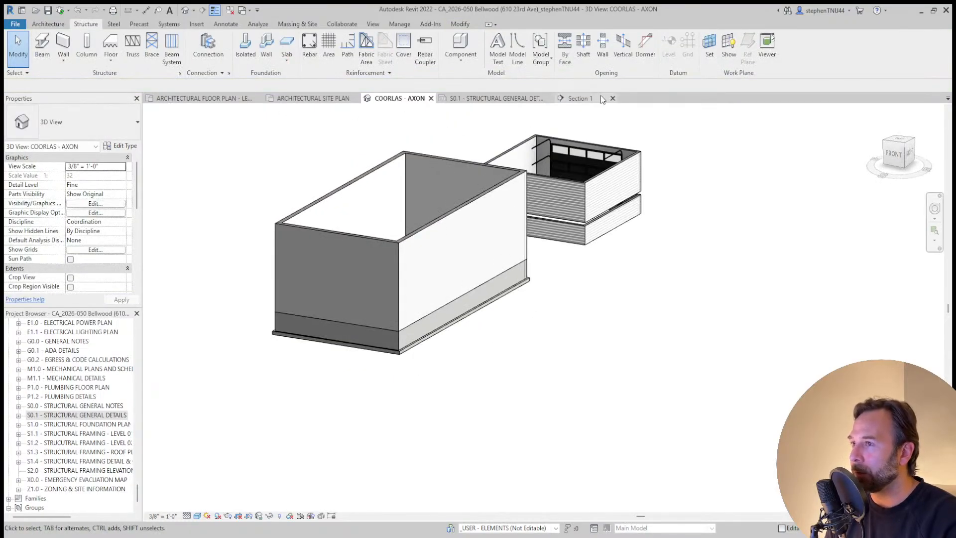
Extend the Section 1 crop region upward past the T/ ROOF level
left_click(601, 99)
scroll(441, 365, "down", 5)
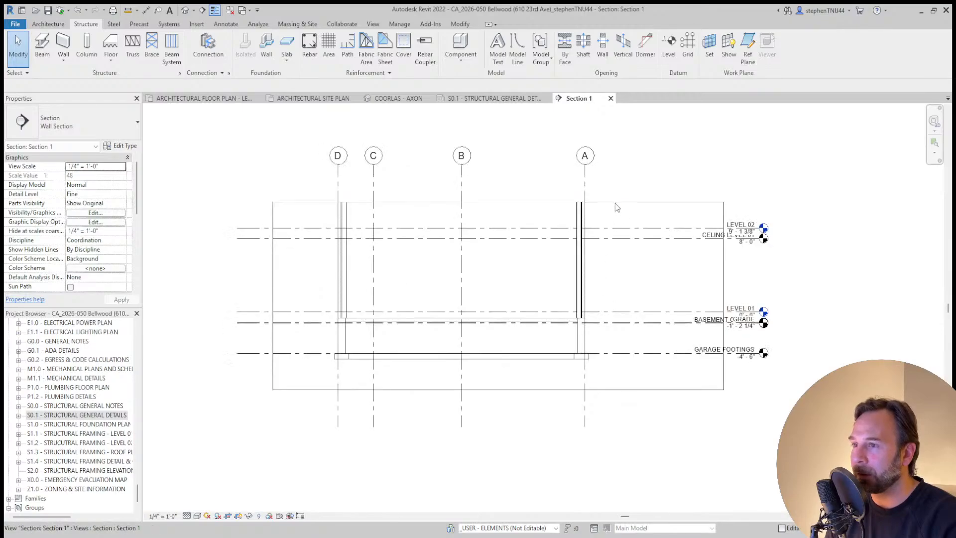
left_click(616, 203)
middle_click_drag(501, 136, 508, 187)
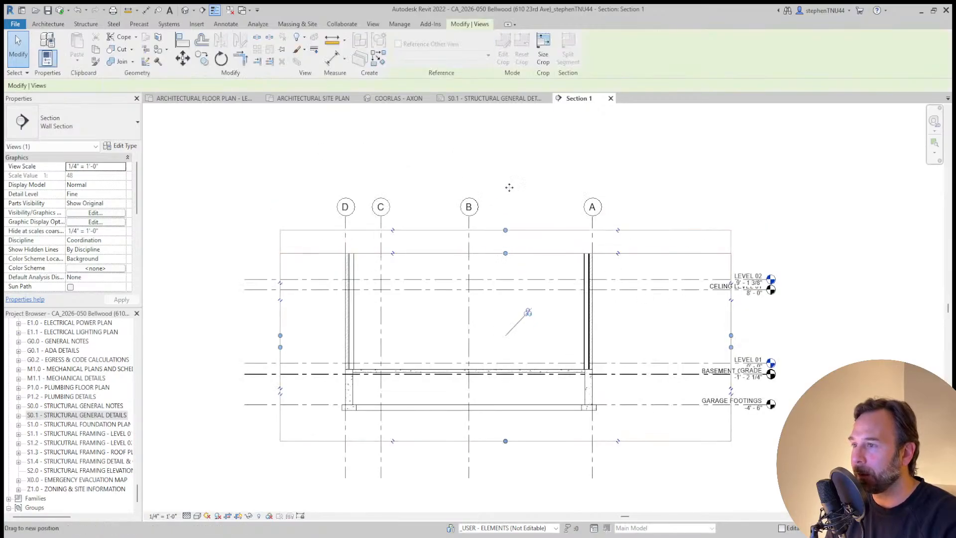
left_click_drag(509, 188, 505, 140)
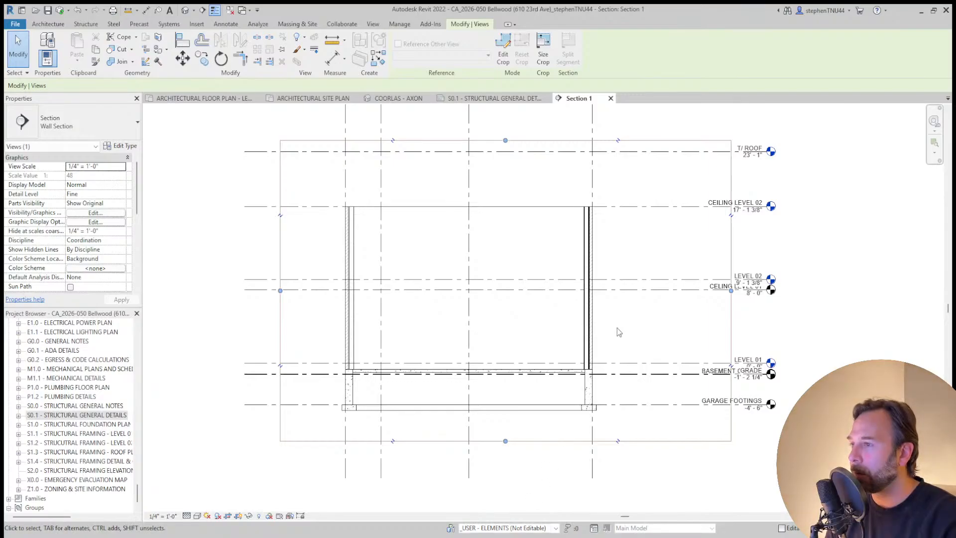
left_click(849, 280)
Move LEVEL 01, CELING LEVEL 01, LEVEL 02 and CEILING LEVEL 02 down 8 1/4" together so LEVEL 01 meets the top of the slab
scroll(610, 368, "up", 4)
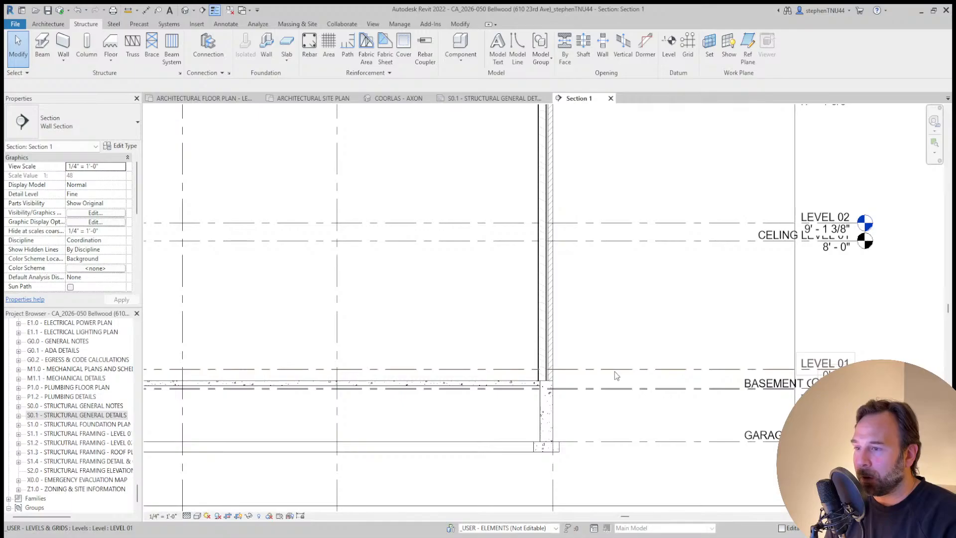
scroll(617, 371, "down", 3)
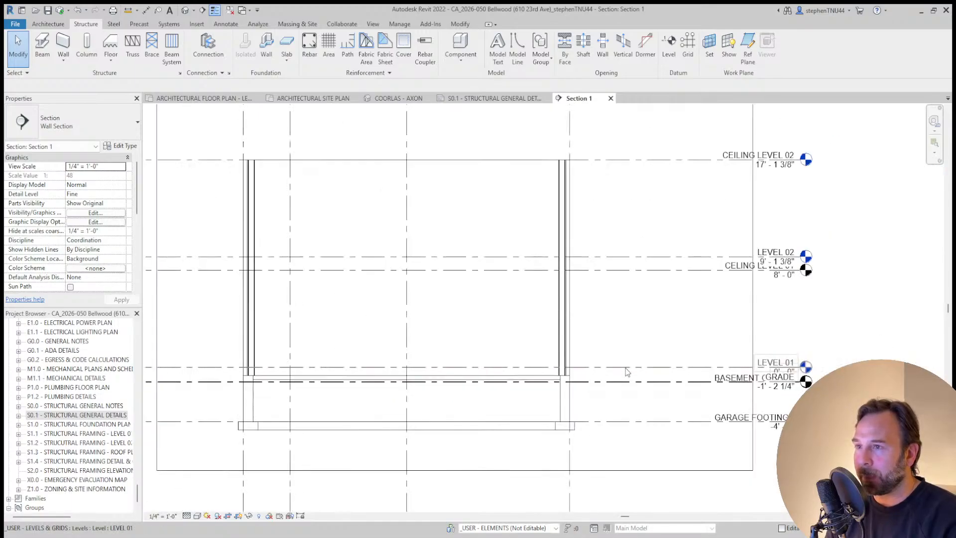
left_click(596, 368)
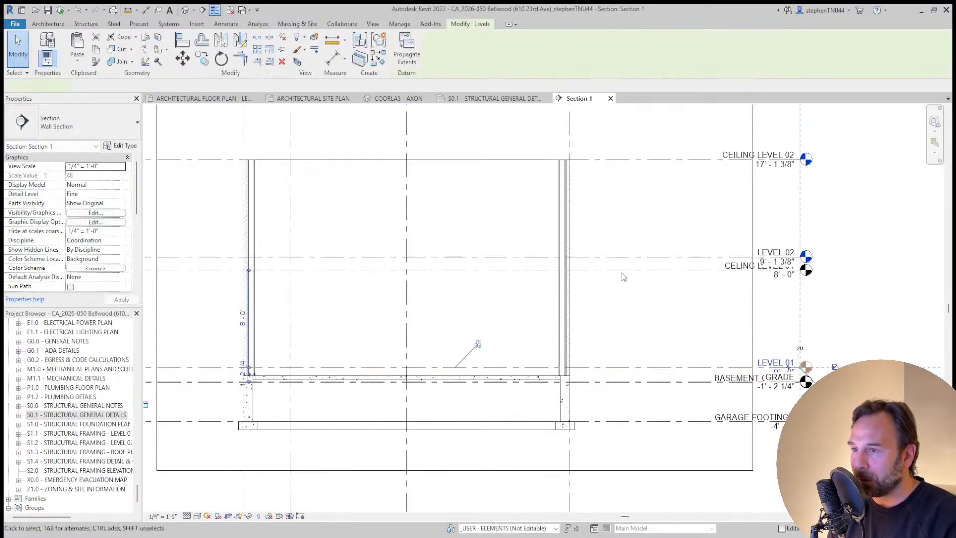
left_click(621, 270, "ctrl")
left_click(620, 257, "ctrl")
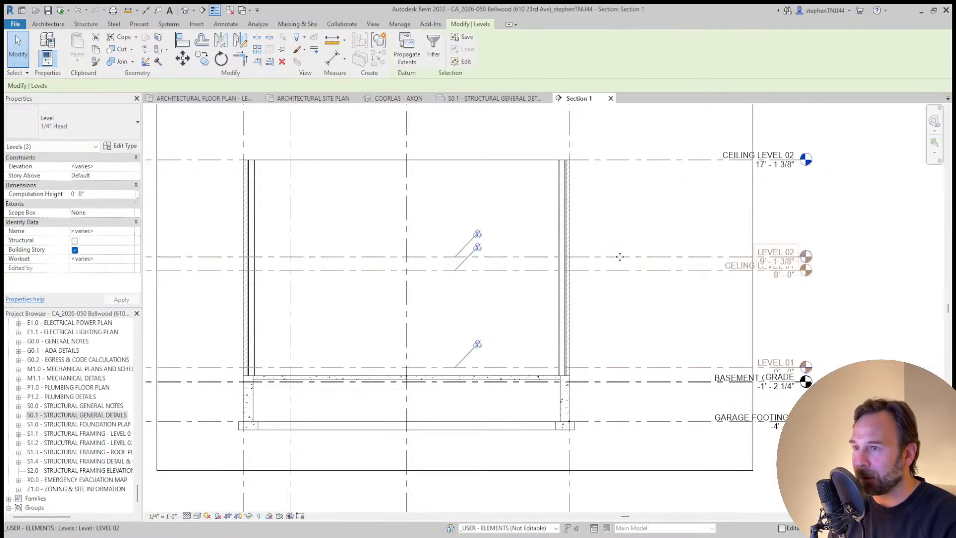
left_click(624, 161, "ctrl")
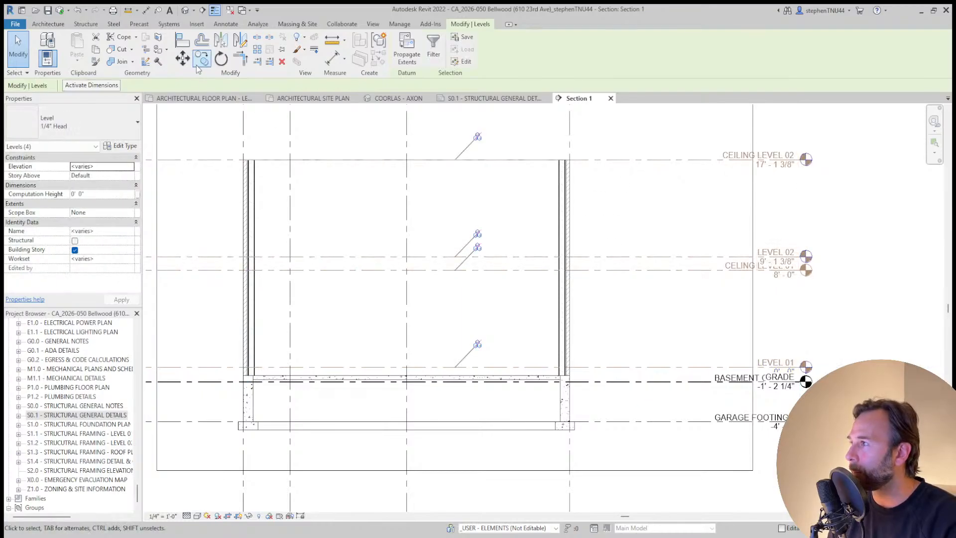
left_click(182, 59)
scroll(588, 369, "up", 3)
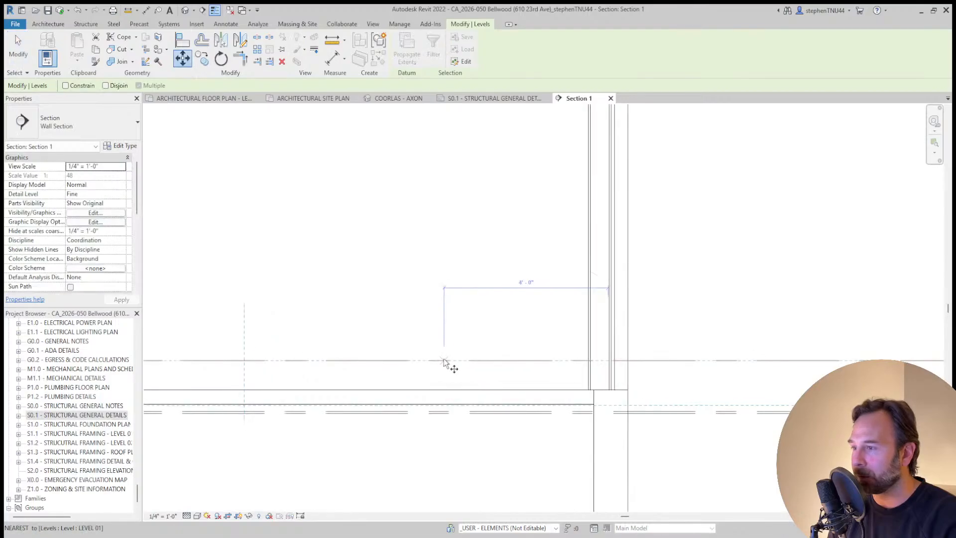
left_click(443, 361)
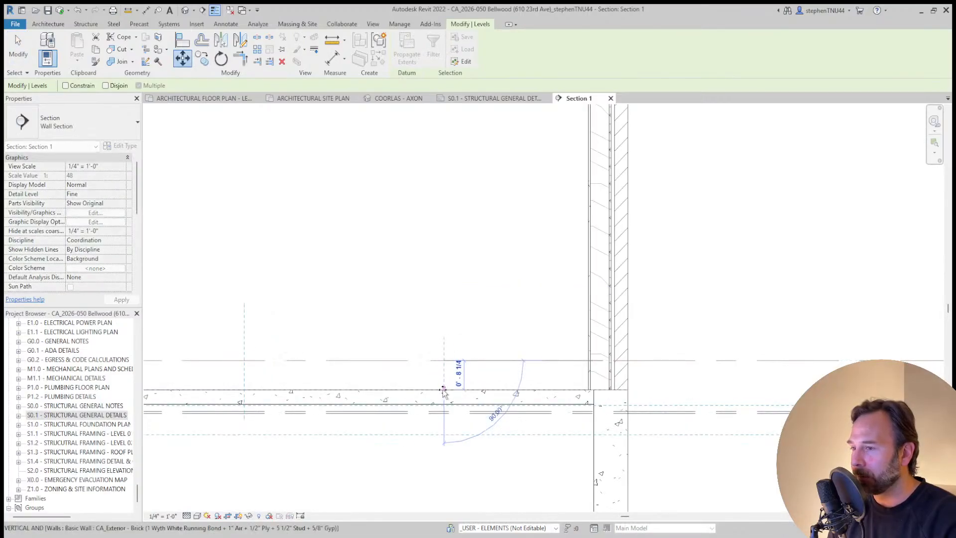
left_click(508, 366)
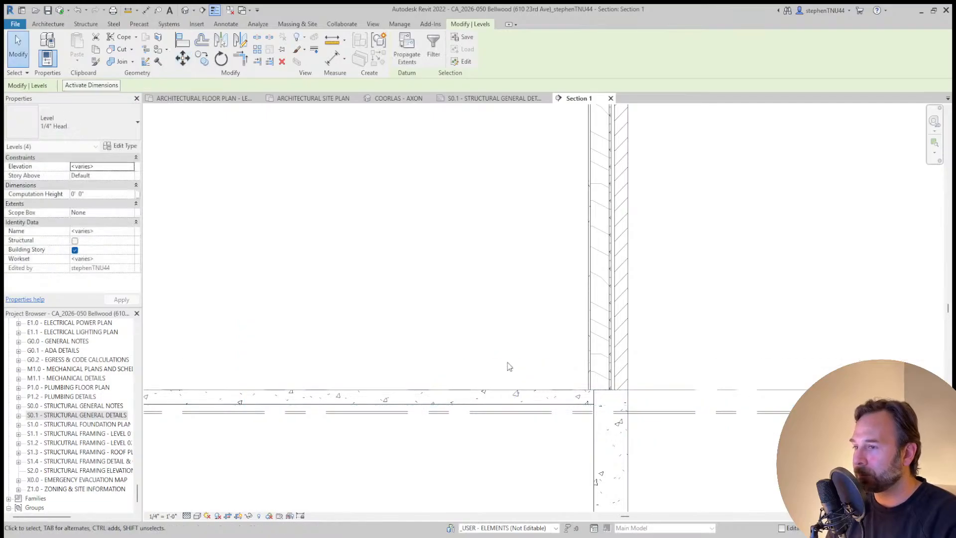
Set the Section 1 view scale to 3/4" = 1'-0"
scroll(532, 333, "down", 2)
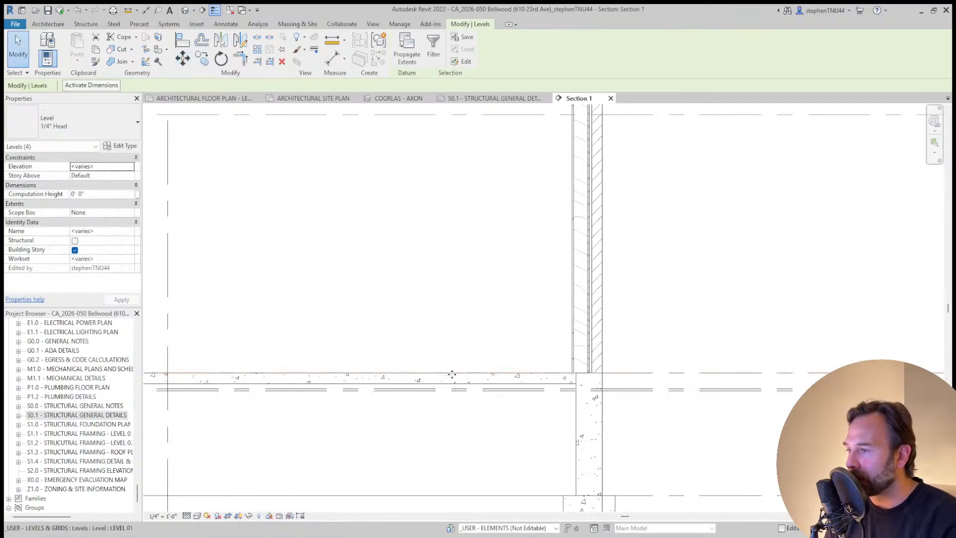
scroll(486, 314, "down", 2)
scroll(786, 372, "up", 2)
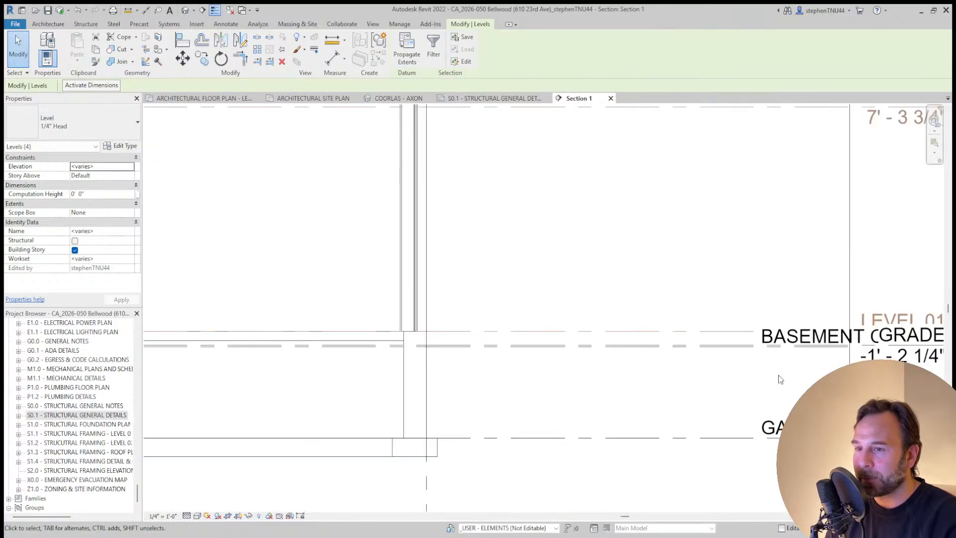
middle_click_drag(779, 377, 578, 302)
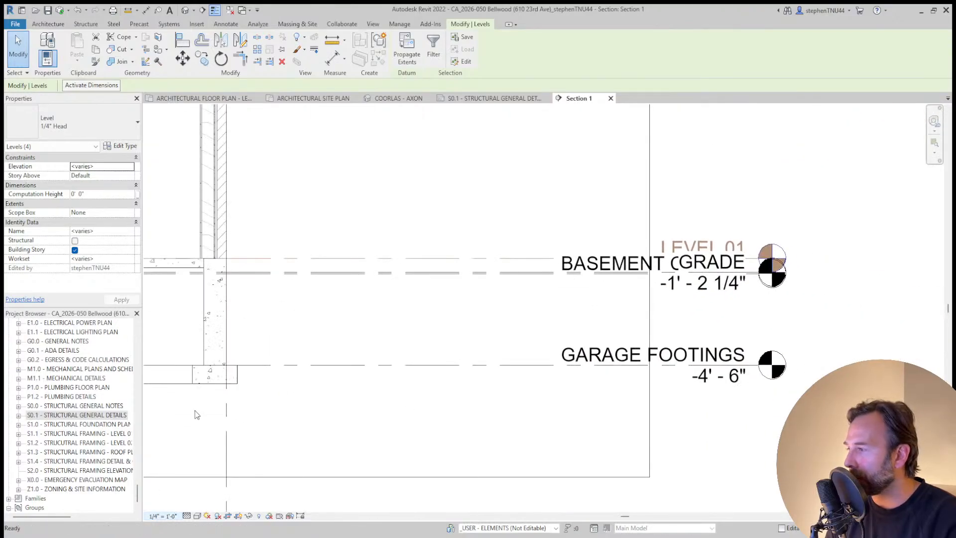
left_click(175, 282)
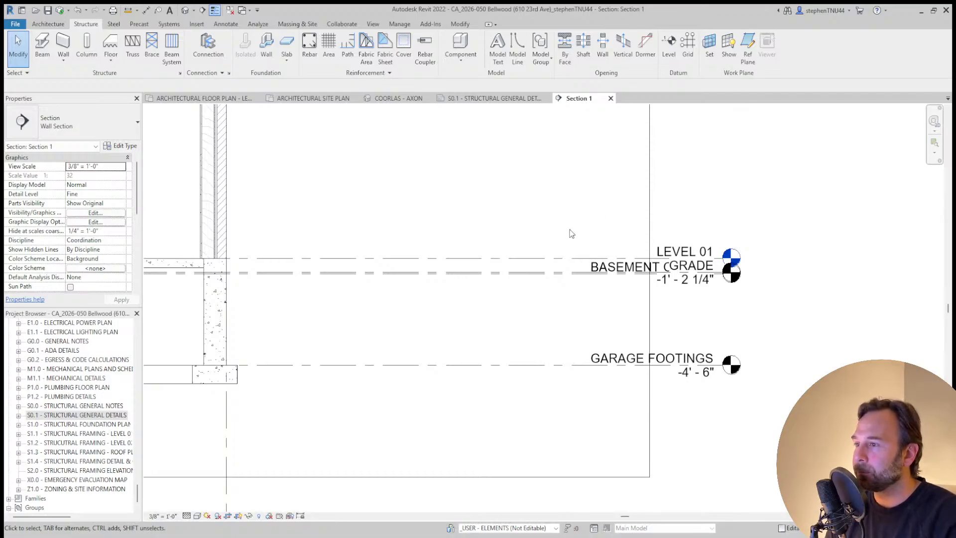
scroll(570, 230, "down", 2)
middle_click_drag(492, 298, 567, 316)
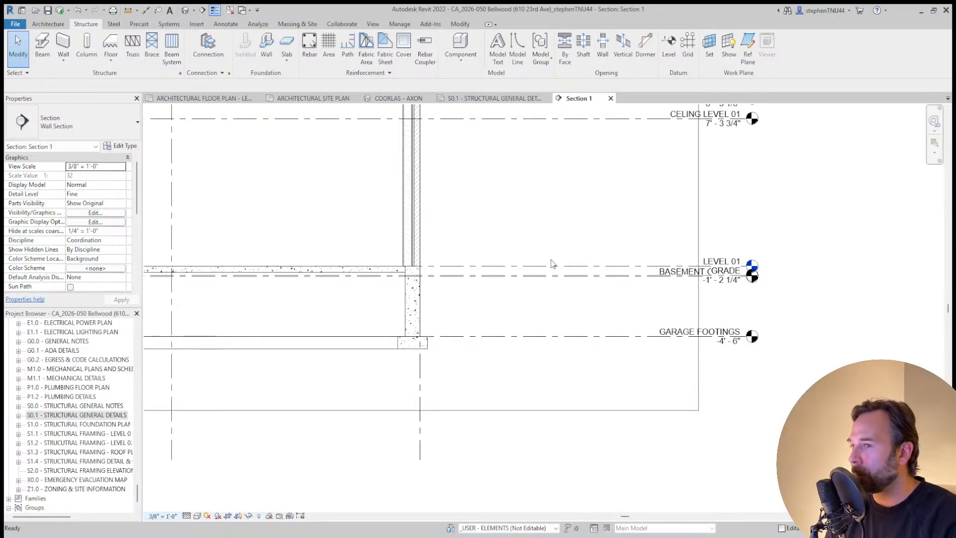
Add an elbow to the LEVEL 01 line and offset its level head upward, clear of the GRADE label
left_click(628, 266)
scroll(718, 267, "up", 5)
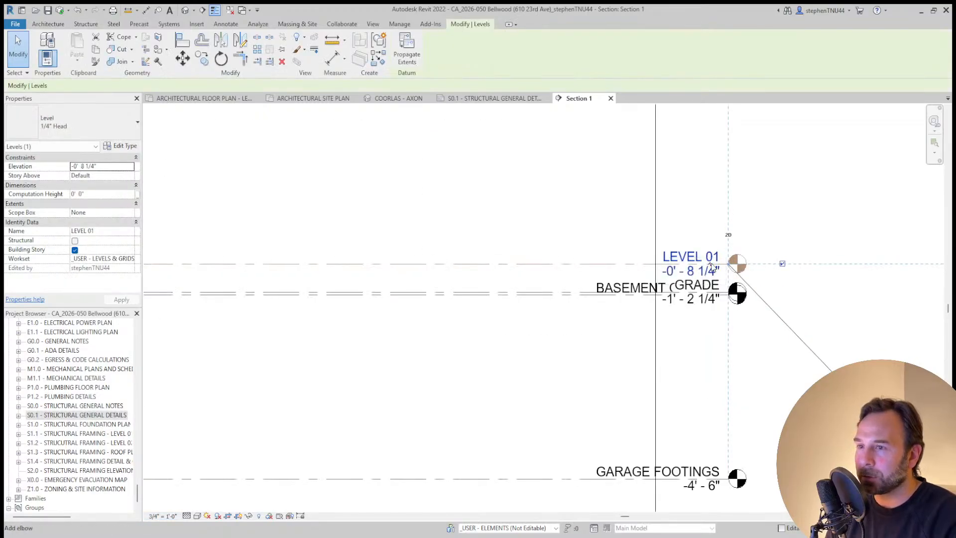
left_click(711, 267)
left_click_drag(716, 283, 715, 229)
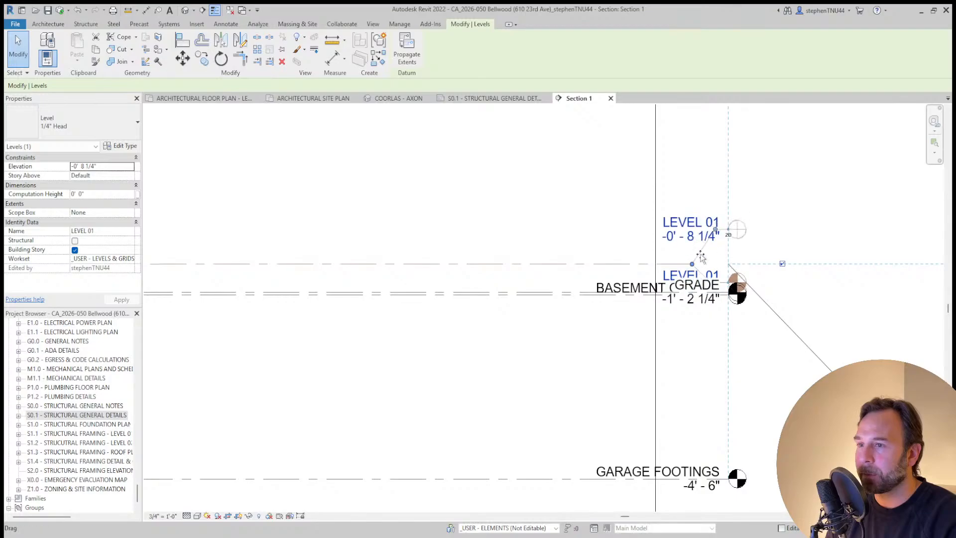
left_click_drag(691, 264, 524, 264)
left_click_drag(716, 230, 496, 230)
left_click(570, 302)
Add an elbow to the GRADE level line and offset its head upward between the LEVEL 01 and BASEMENT CEILING labels
left_click(700, 301)
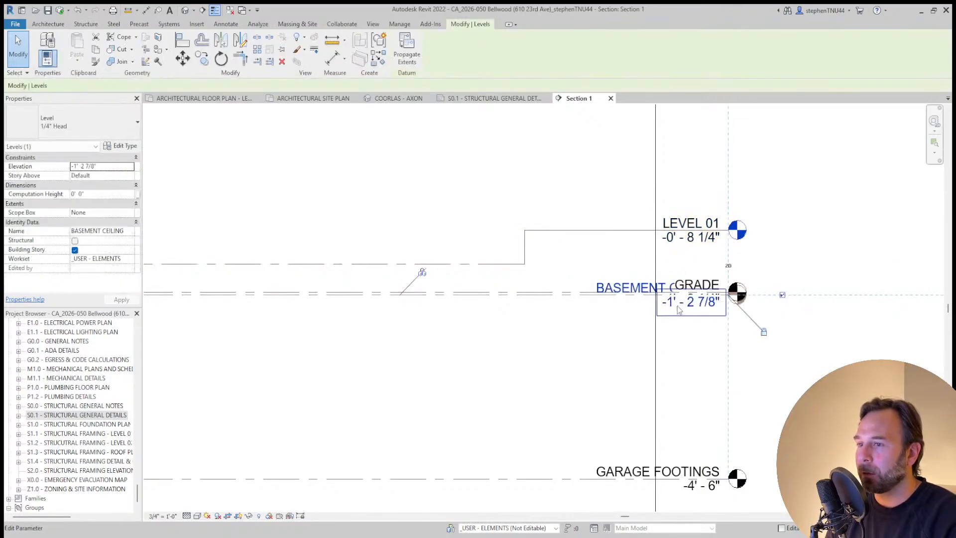
scroll(702, 299, "up", 2)
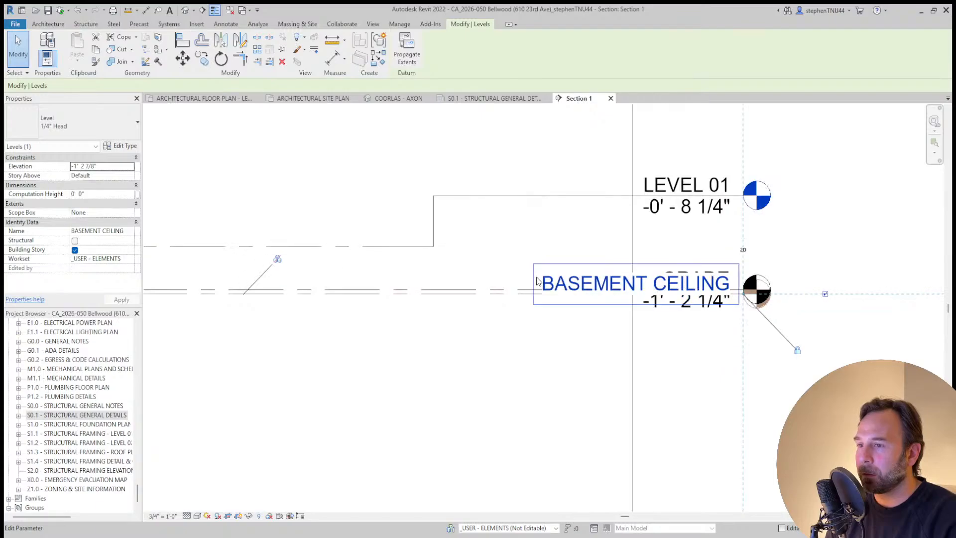
left_click(481, 289)
left_click(716, 291)
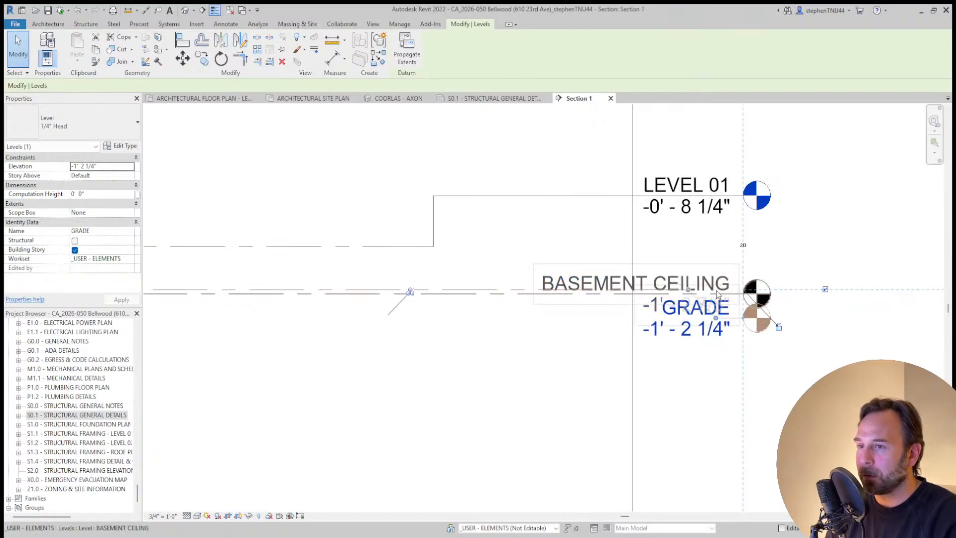
left_click_drag(716, 317, 717, 251)
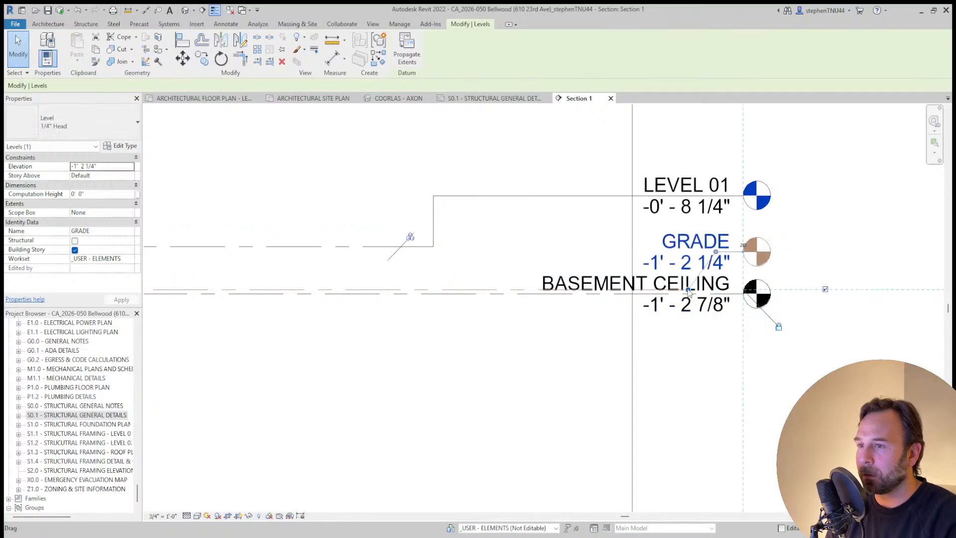
left_click_drag(689, 292, 490, 288)
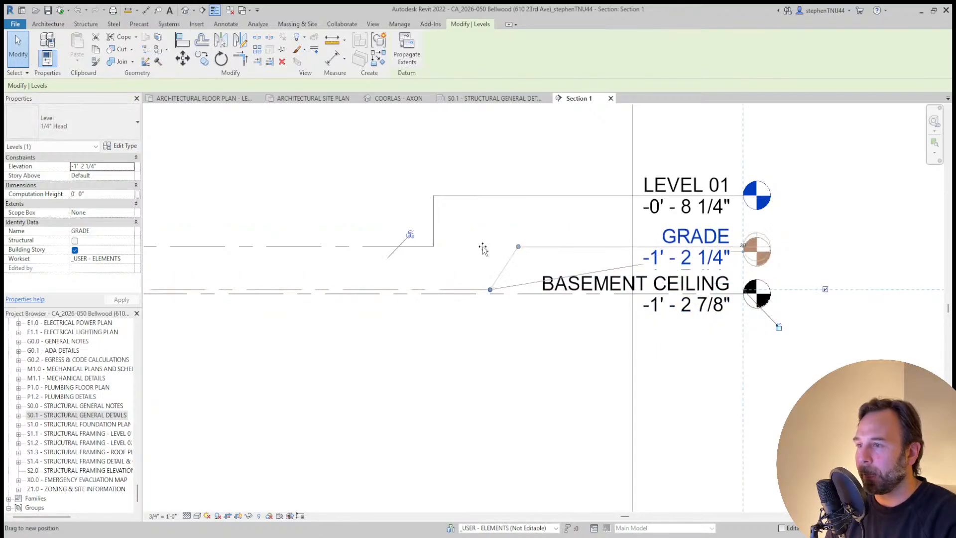
left_click_drag(483, 248, 489, 247)
left_click(519, 353)
Hide the BASEMENT CEILING level in the Section 1 view
scroll(526, 303, "down", 2)
middle_click_drag(486, 348, 638, 314)
scroll(638, 313, "down", 1)
left_click(662, 277)
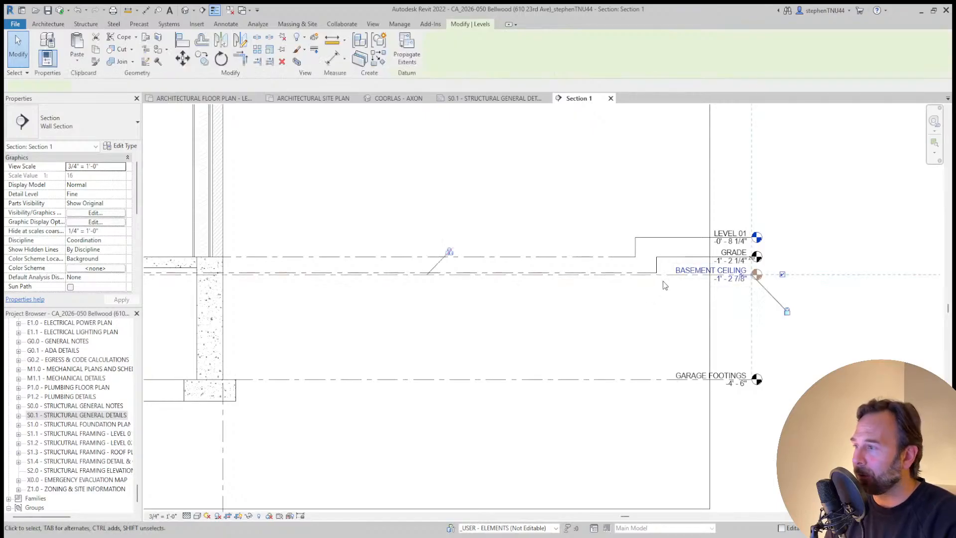
key("Delete")
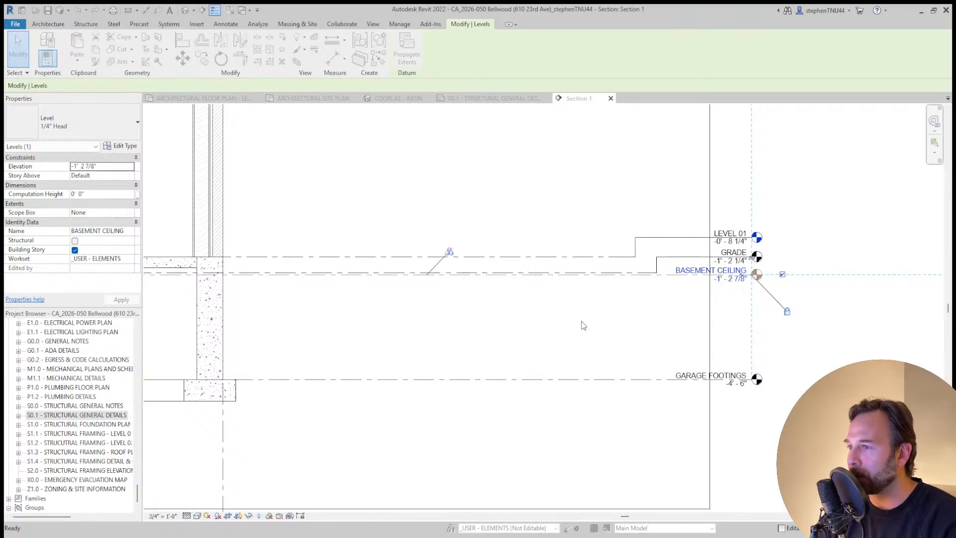
left_click(647, 314)
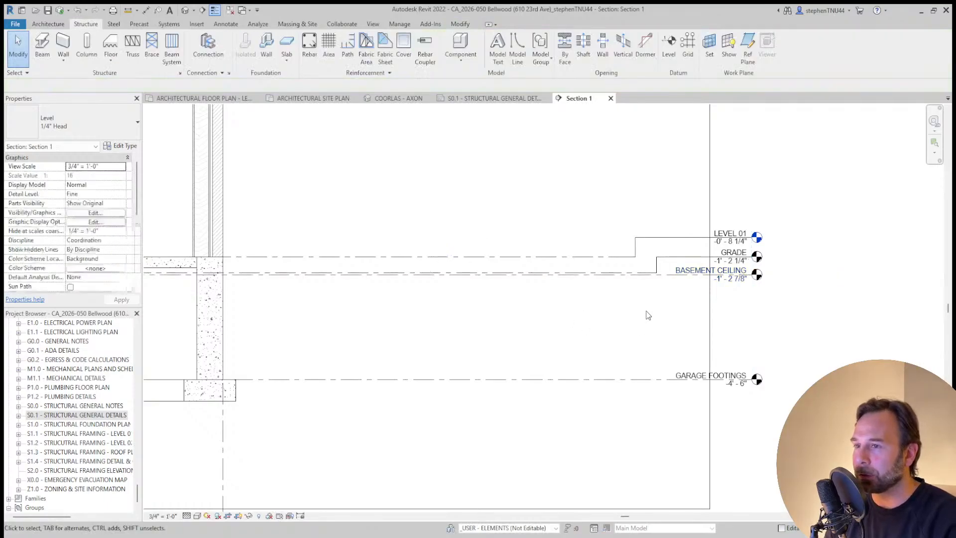
left_click(680, 283)
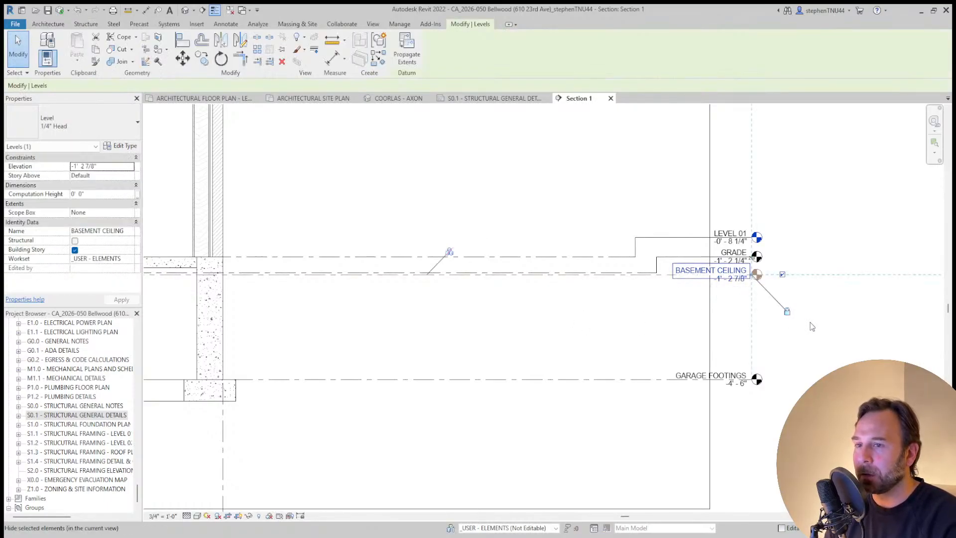
key("Delete")
scroll(586, 327, "down", 2)
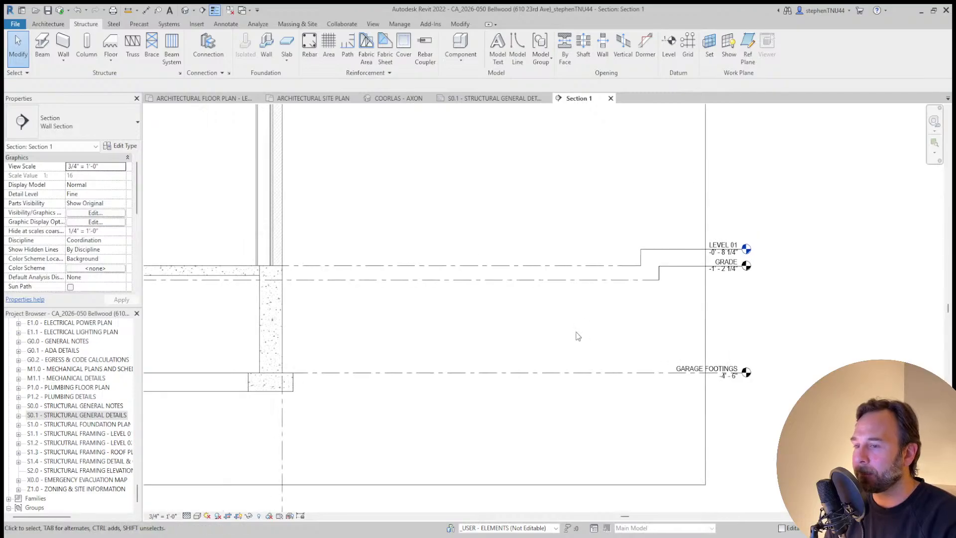
scroll(569, 327, "down", 1)
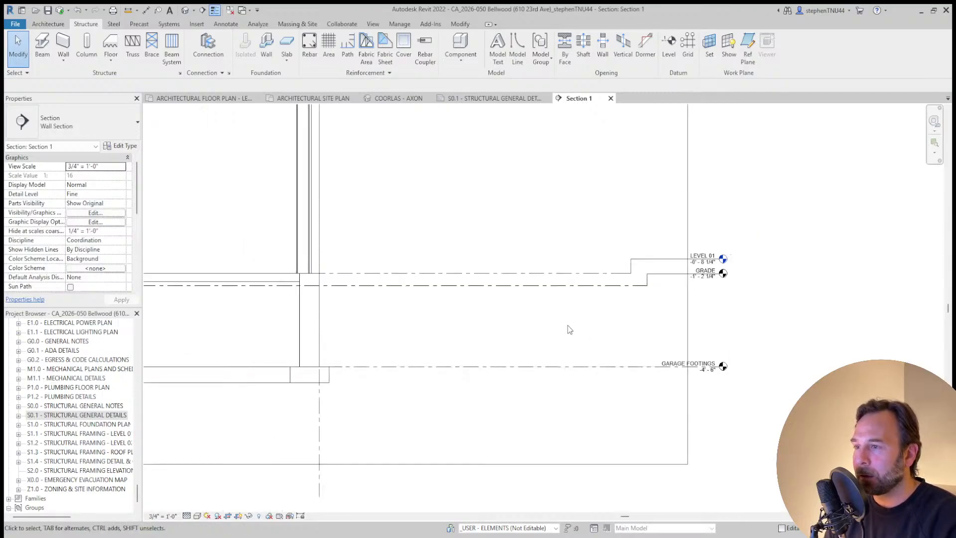
middle_click_drag(481, 322, 529, 320)
scroll(415, 269, "up", 3)
left_click(225, 24)
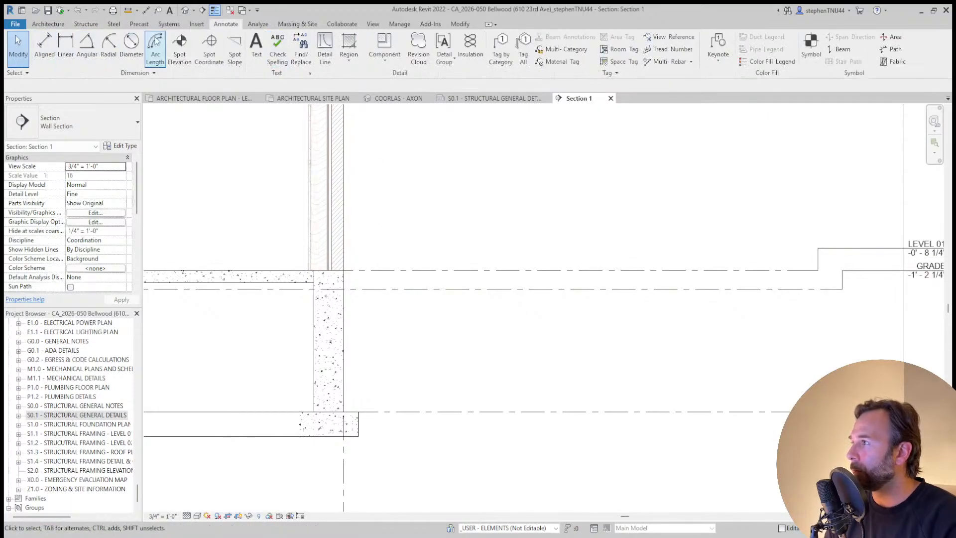
left_click(325, 50)
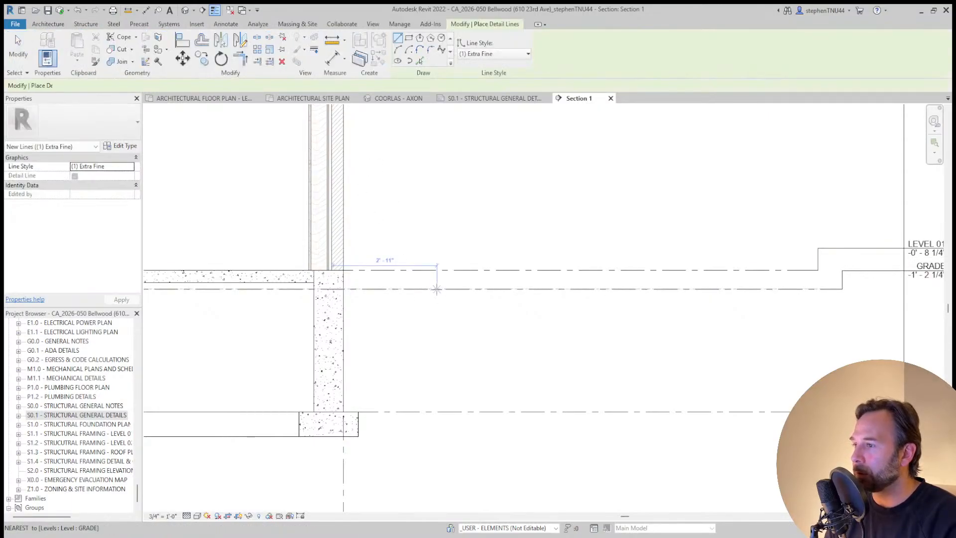
left_click(437, 289)
key("Escape")
scroll(498, 259, "down", 5)
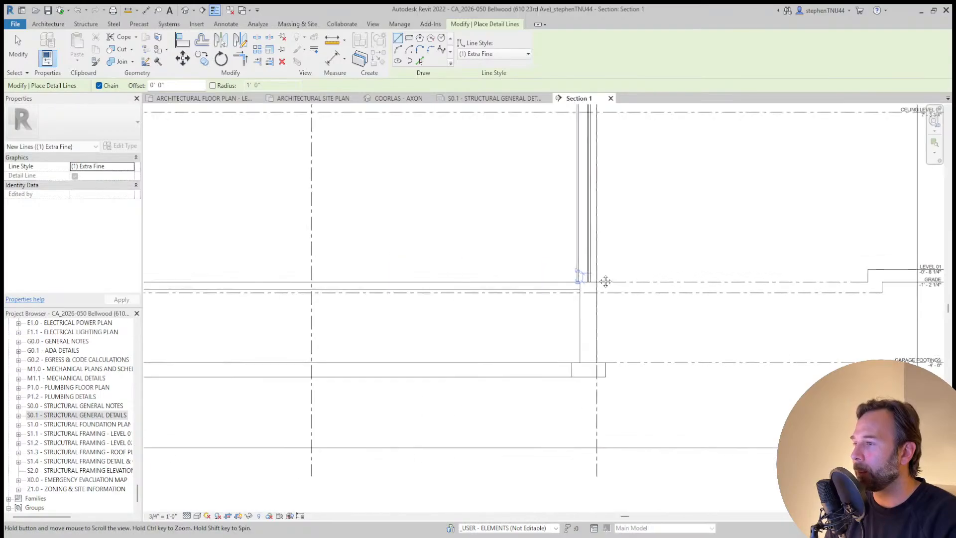
scroll(688, 267, "up", 2)
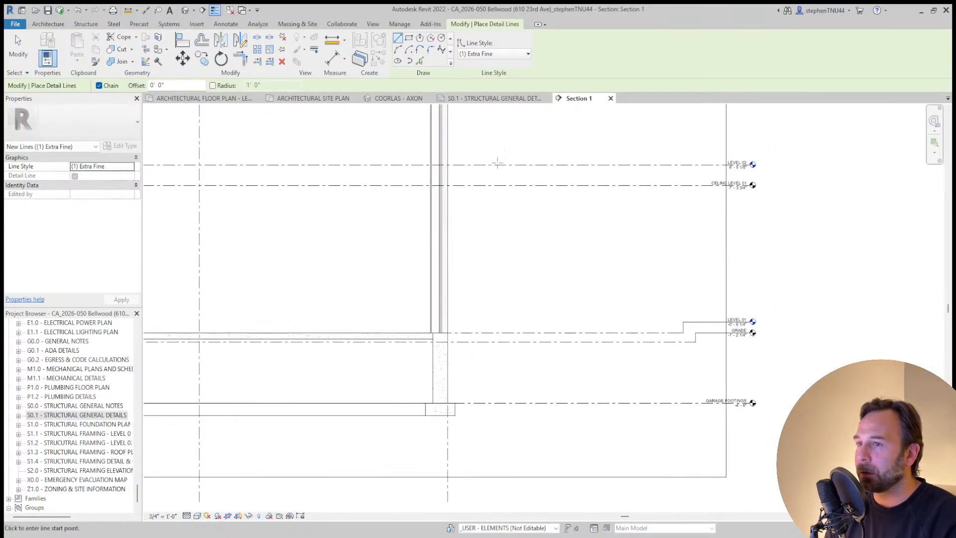
left_click(511, 331)
key("Escape")
key("Escape")
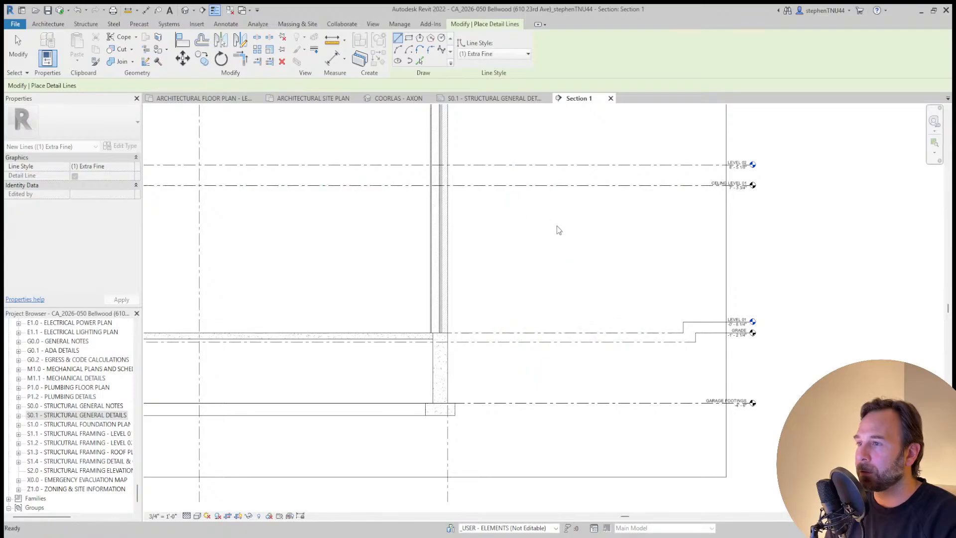
Open the LEVEL 02 architectural floor plan
scroll(556, 226, "down", 1)
middle_click_drag(557, 225, 579, 282)
scroll(533, 252, "up", 3)
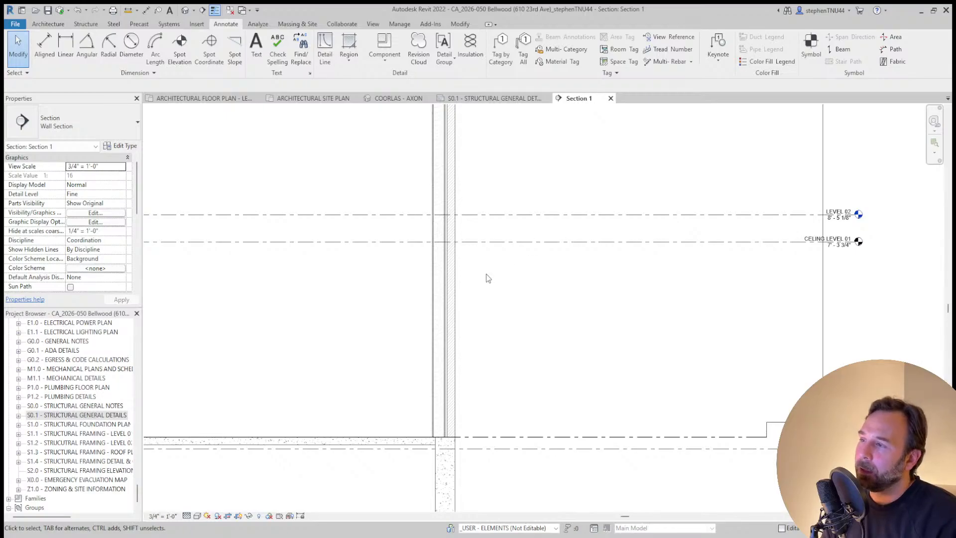
middle_click_drag(489, 281, 560, 296)
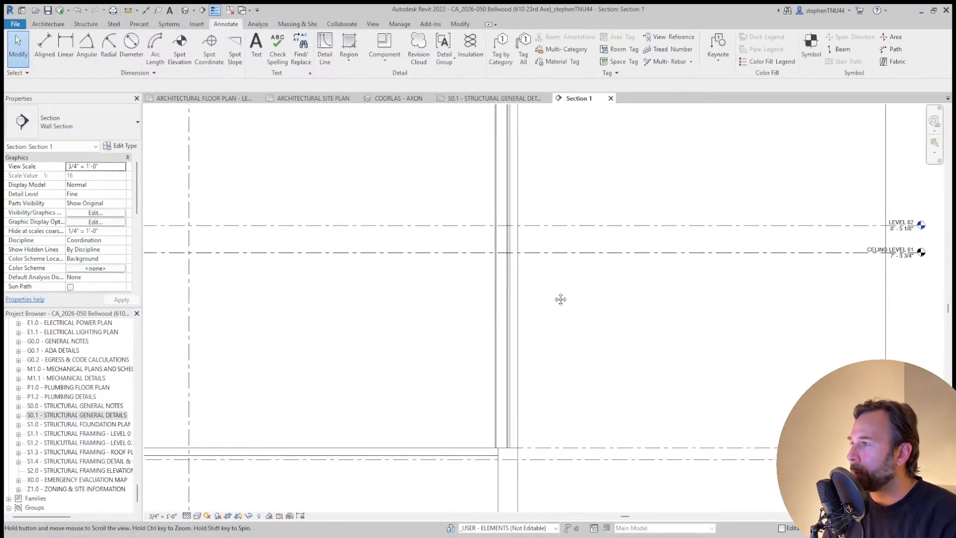
scroll(448, 245, "down", 5)
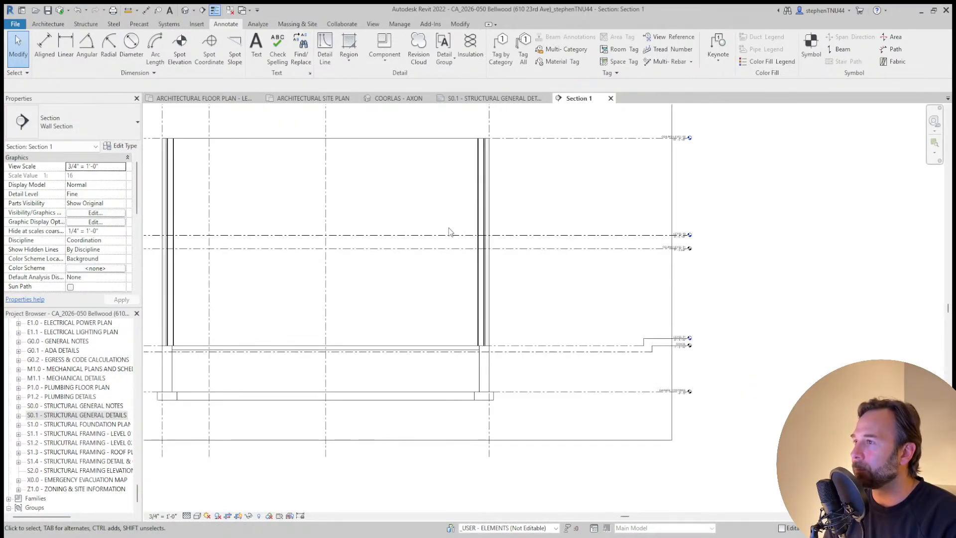
middle_click_drag(407, 216, 419, 222)
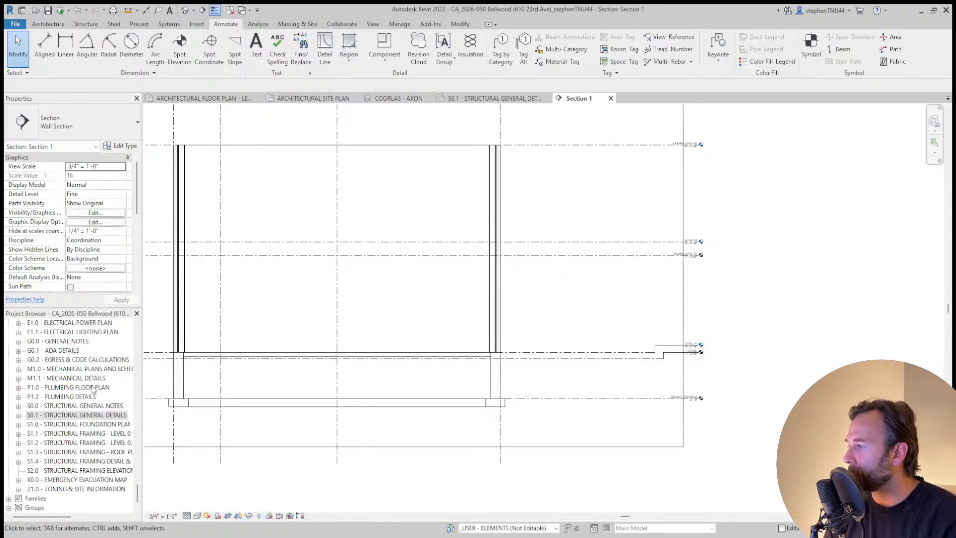
left_click_drag(138, 499, 133, 359)
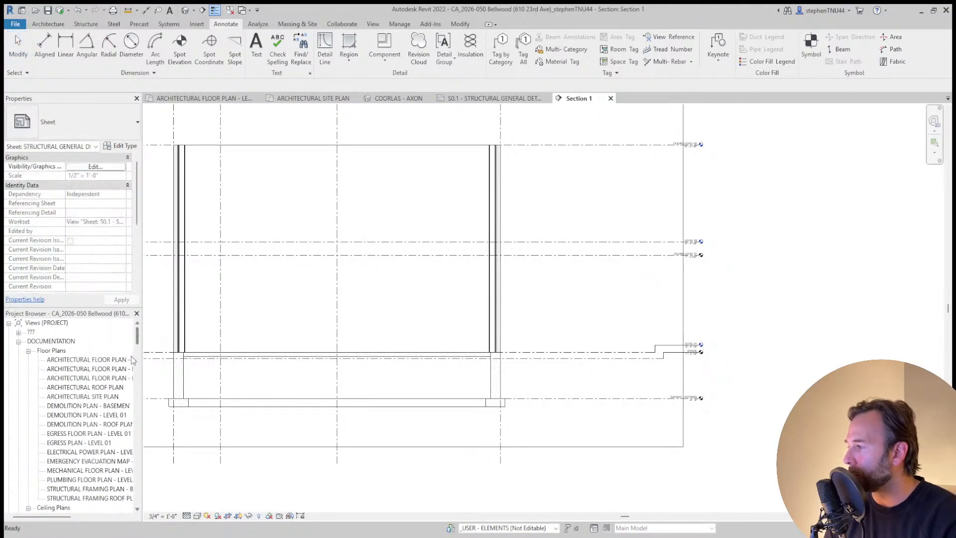
double_click(93, 379)
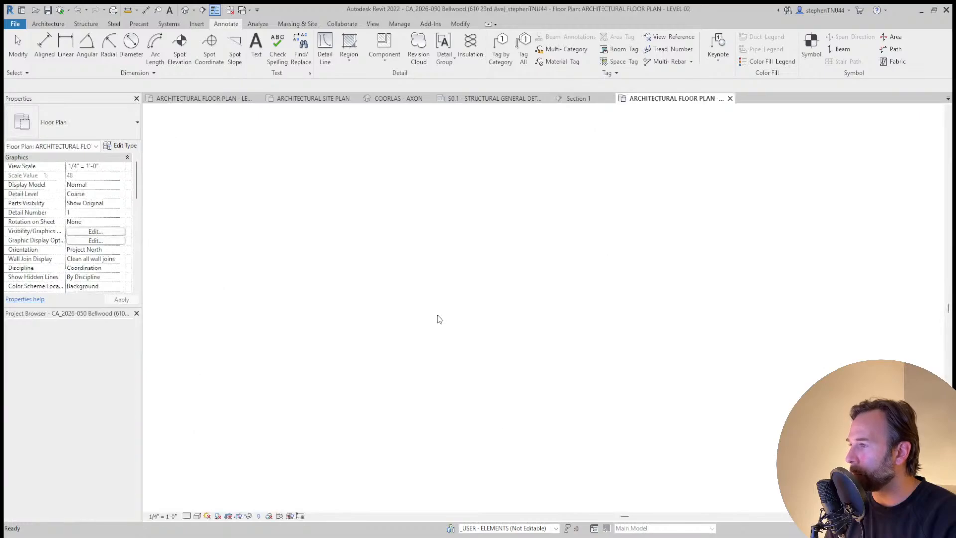
scroll(578, 306, "up", 2)
scroll(578, 305, "down", 1)
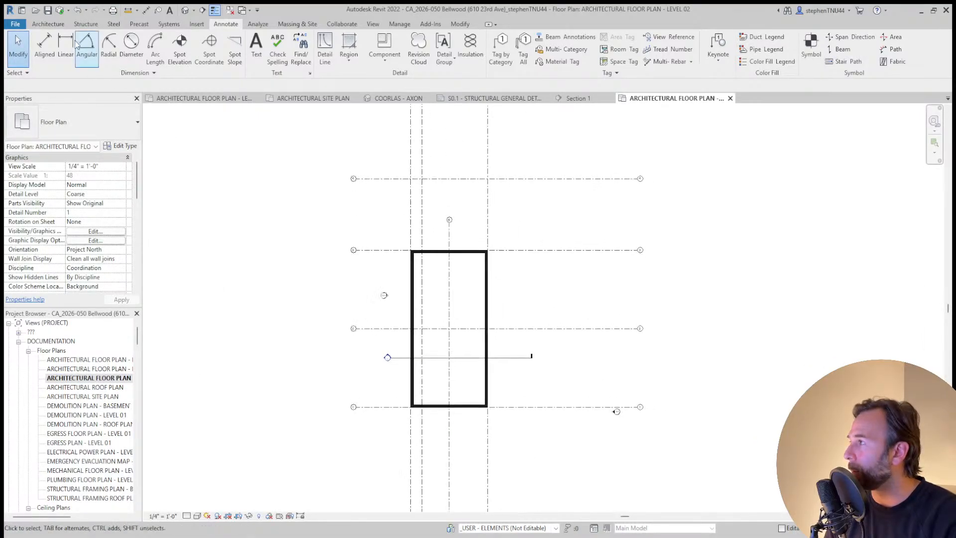
Start a 12" wood joist floor with 3/4" sheathing on LEVEL 02 and sketch its rectangular boundary along the walls' inner faces
left_click(48, 24)
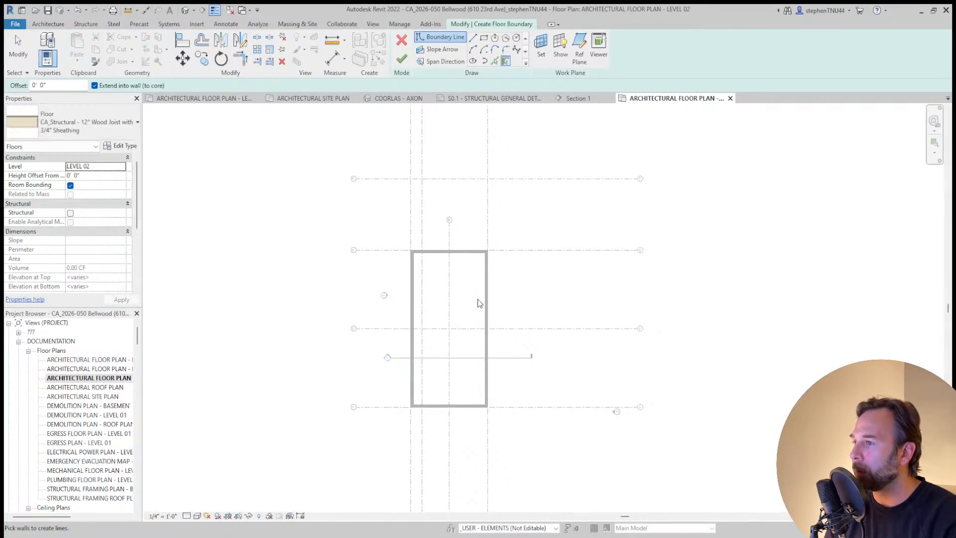
left_click(483, 37)
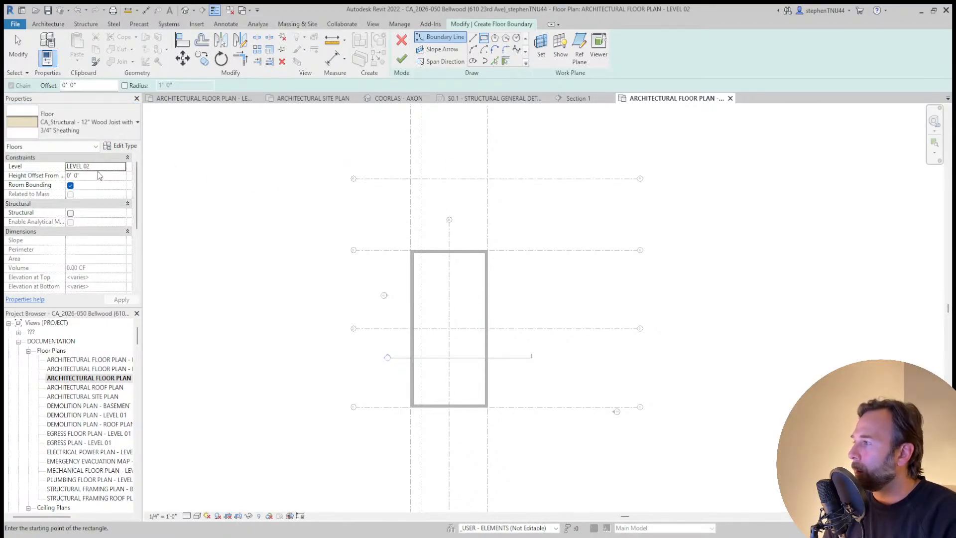
scroll(420, 253, "up", 4)
left_click(414, 252)
scroll(414, 253, "down", 4)
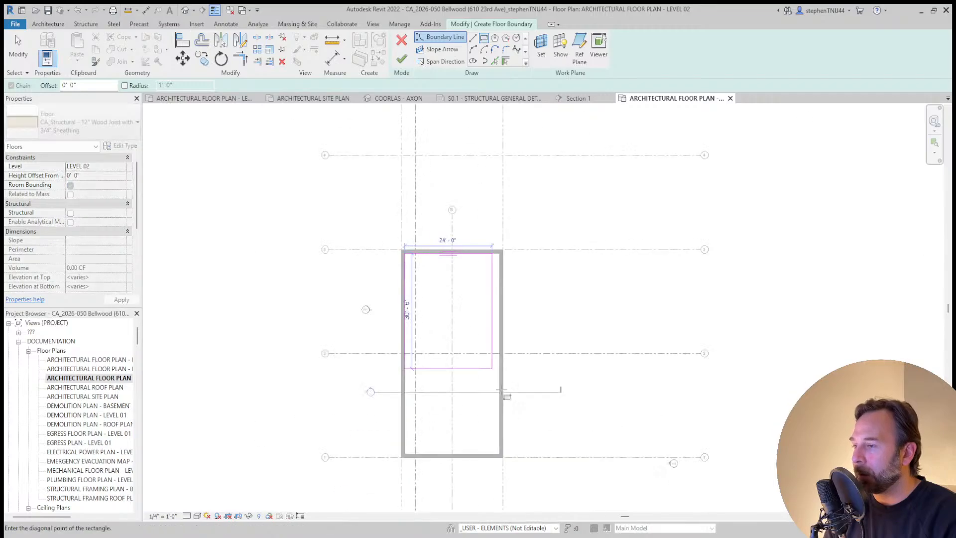
scroll(496, 463, "up", 3)
left_click(513, 448)
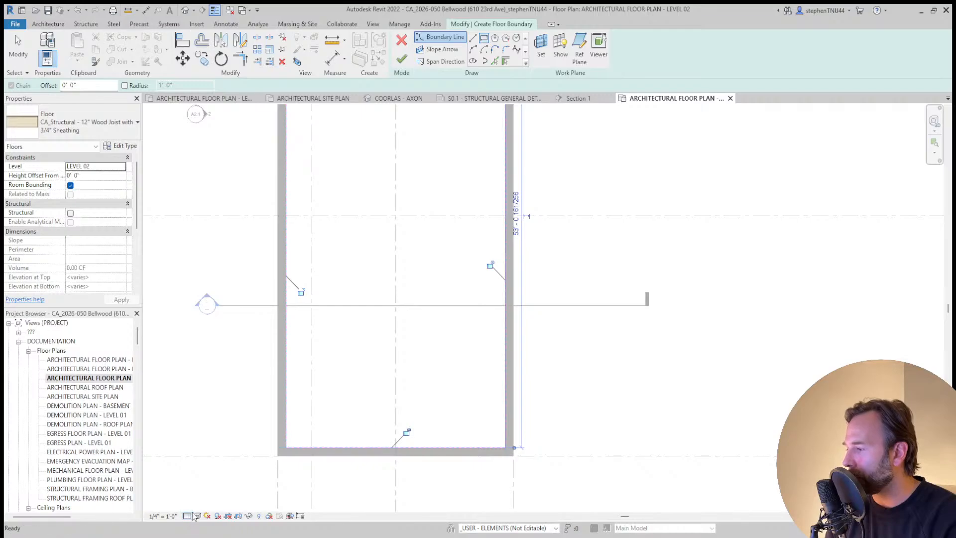
key("Escape")
middle_click_drag(331, 213, 383, 338)
key("Escape")
Move the floor sketch's left and upper boundary lines out to the outer face of the wall studs
scroll(344, 142, "up", 8)
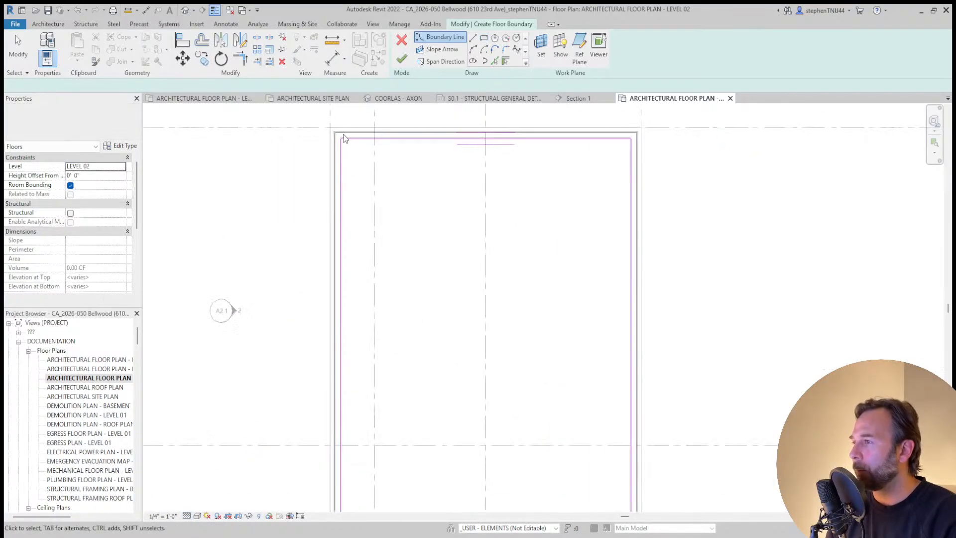
middle_click_drag(328, 177, 386, 302)
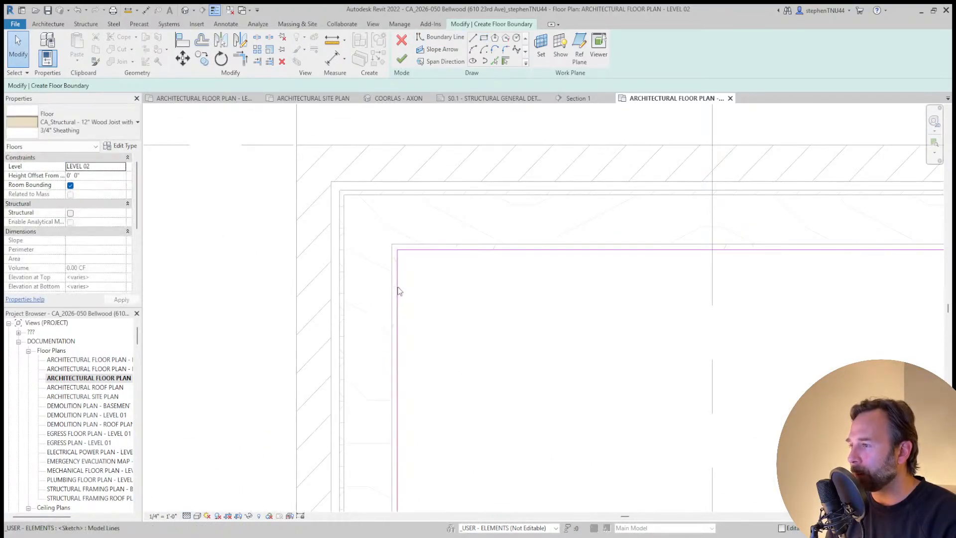
left_click_drag(398, 286, 346, 287)
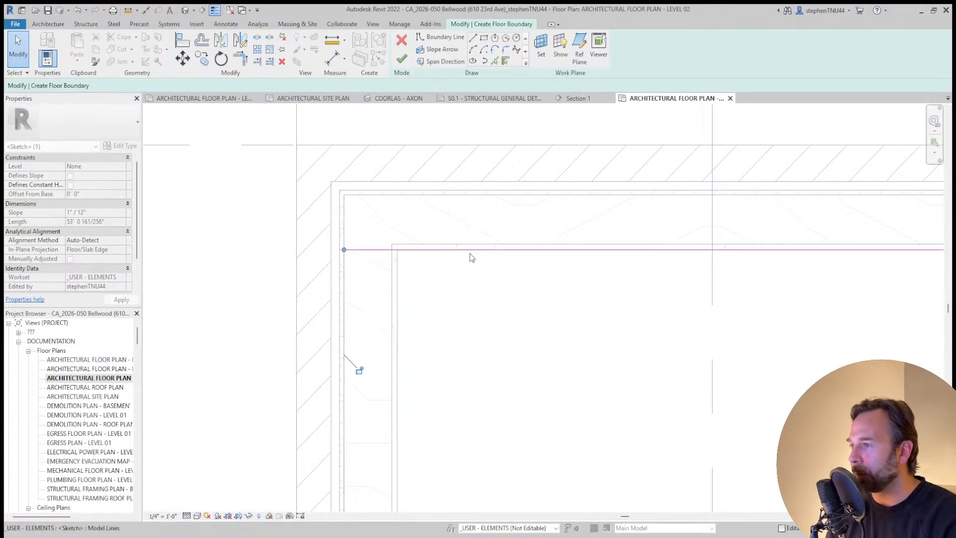
left_click_drag(470, 249, 467, 194)
Move the floor sketch's right and lower boundary lines out to the outer face of the wall studs
scroll(266, 248, "down", 8)
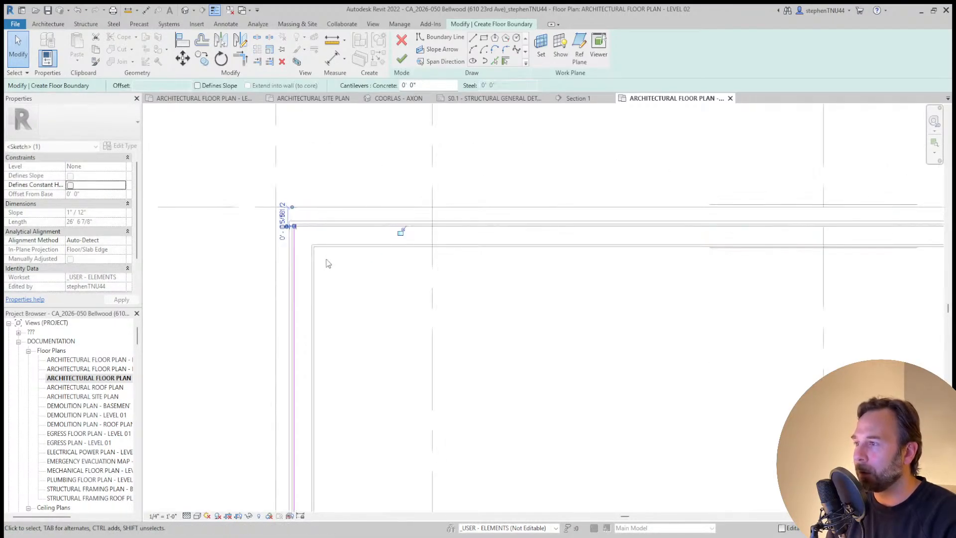
scroll(642, 269, "up", 5)
scroll(750, 251, "up", 2)
middle_click_drag(750, 253, 515, 262)
scroll(454, 287, "up", 2)
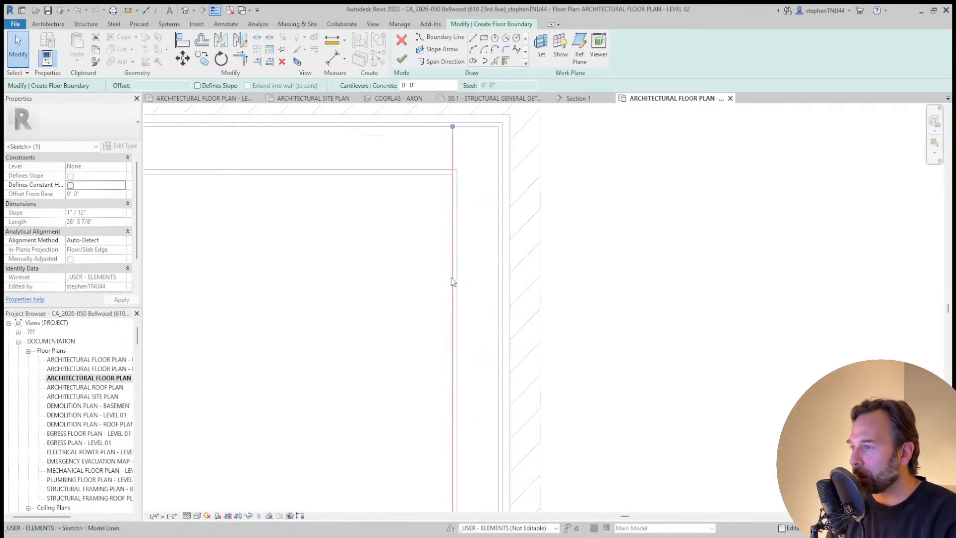
left_click_drag(453, 282, 498, 273)
scroll(477, 199, "down", 12)
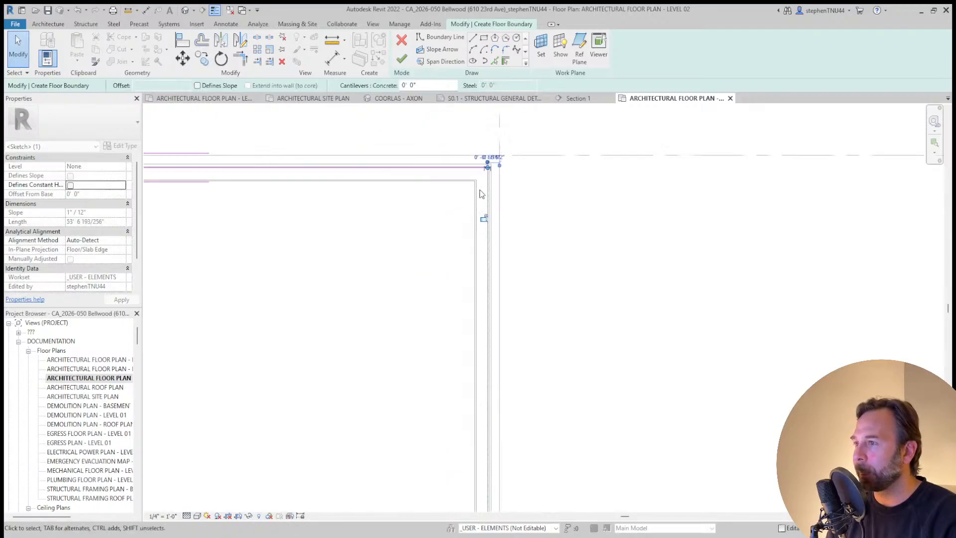
scroll(382, 461, "up", 3)
middle_click_drag(382, 461, 390, 269)
scroll(335, 344, "up", 1)
scroll(264, 326, "up", 5)
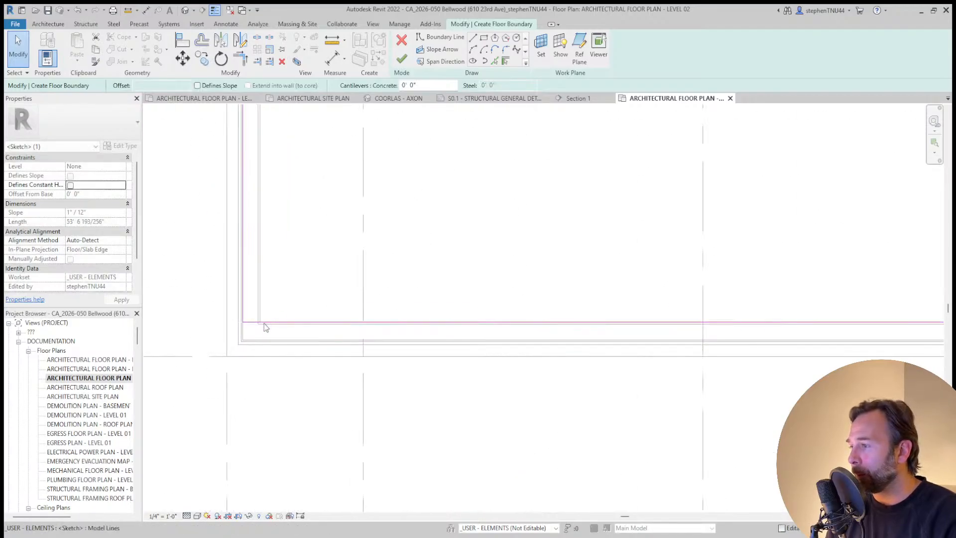
left_click_drag(288, 318, 290, 373)
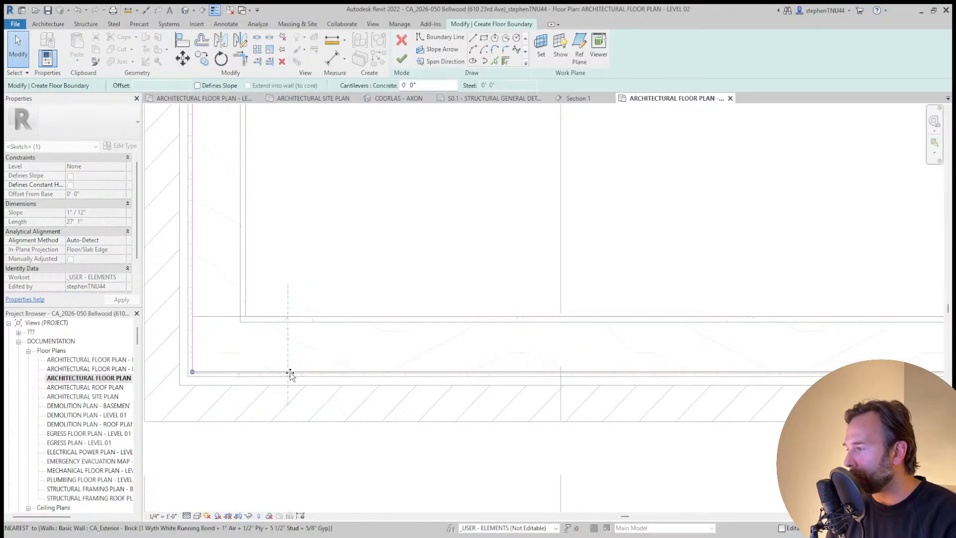
scroll(354, 265, "down", 3)
scroll(364, 266, "down", 5)
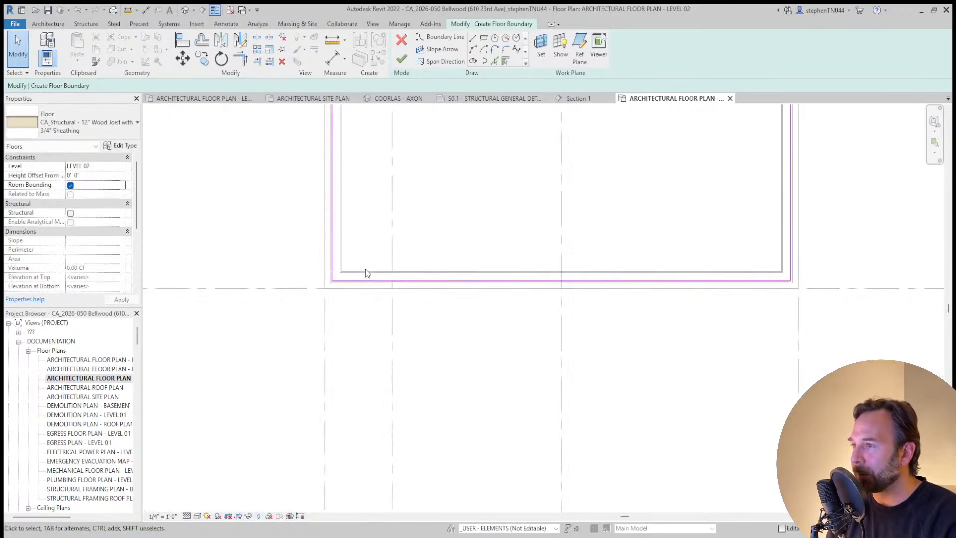
Finish the floor sketch and set the floor's height offset from LEVEL 02 to 3/4"
middle_click_drag(566, 349, 544, 450)
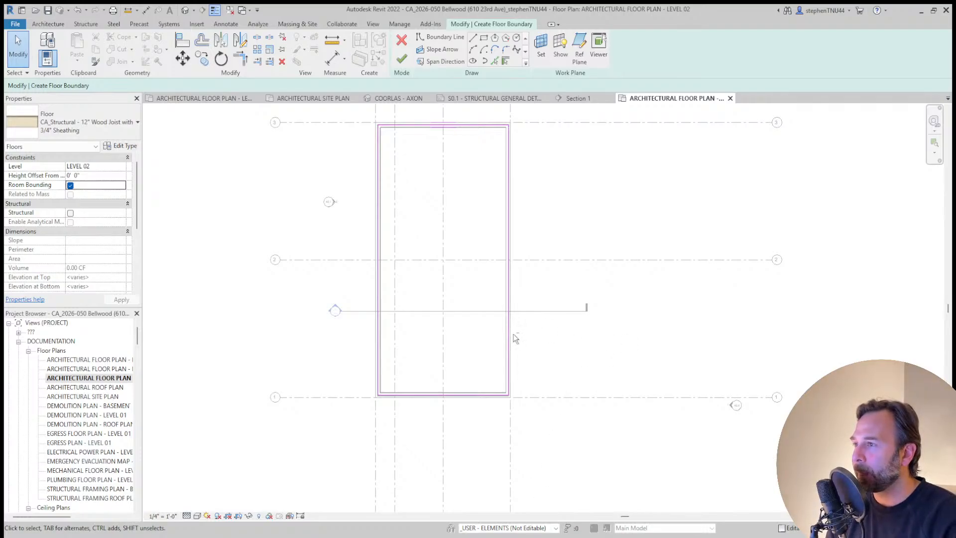
middle_click_drag(515, 338, 541, 367)
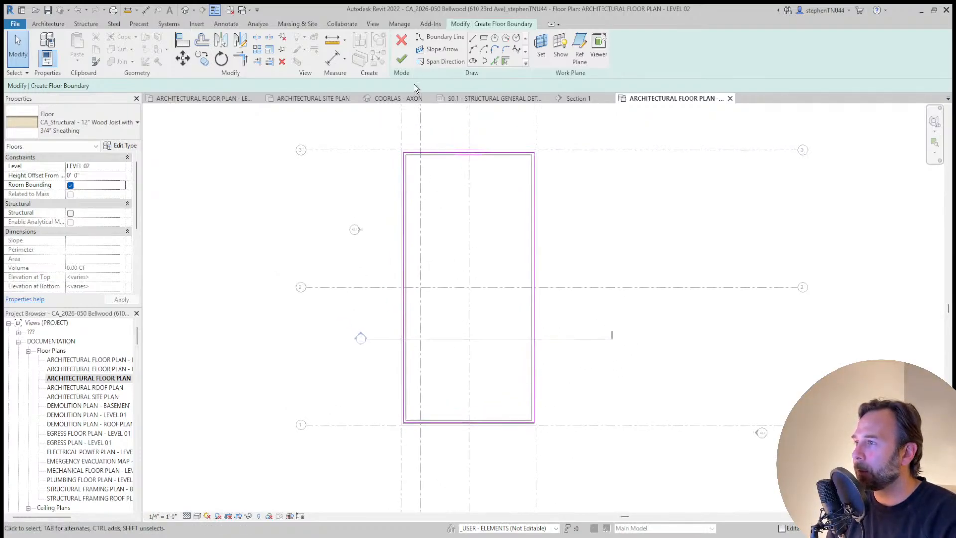
left_click(402, 61)
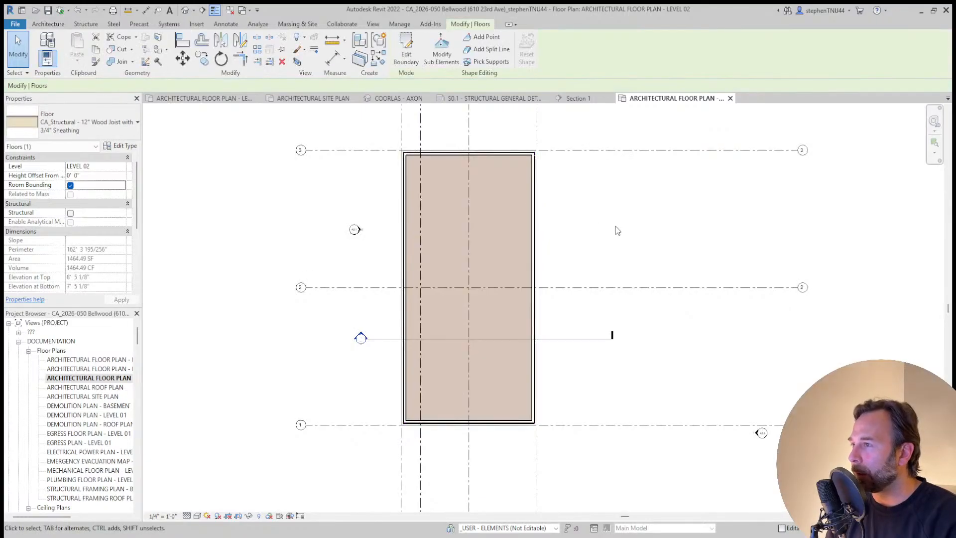
left_click(96, 175)
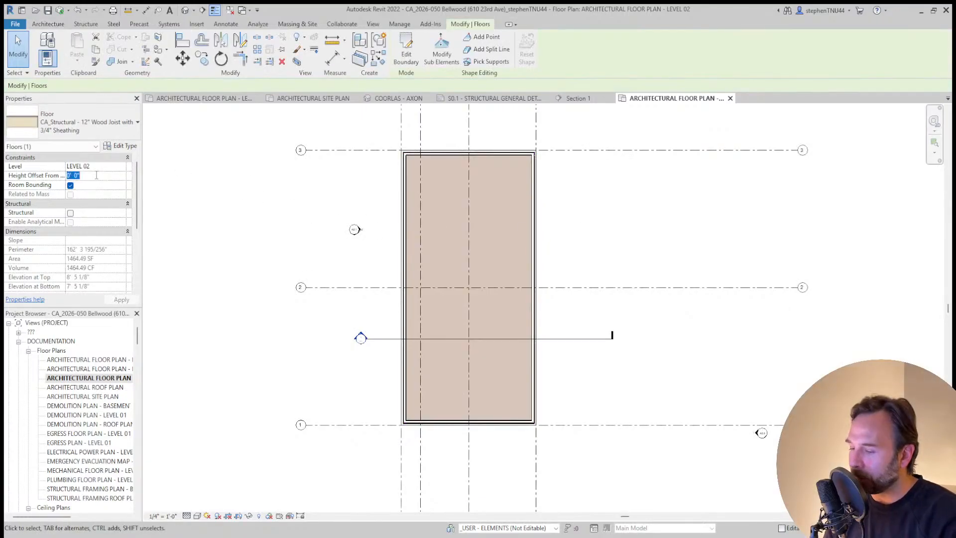
key("BackSpace")
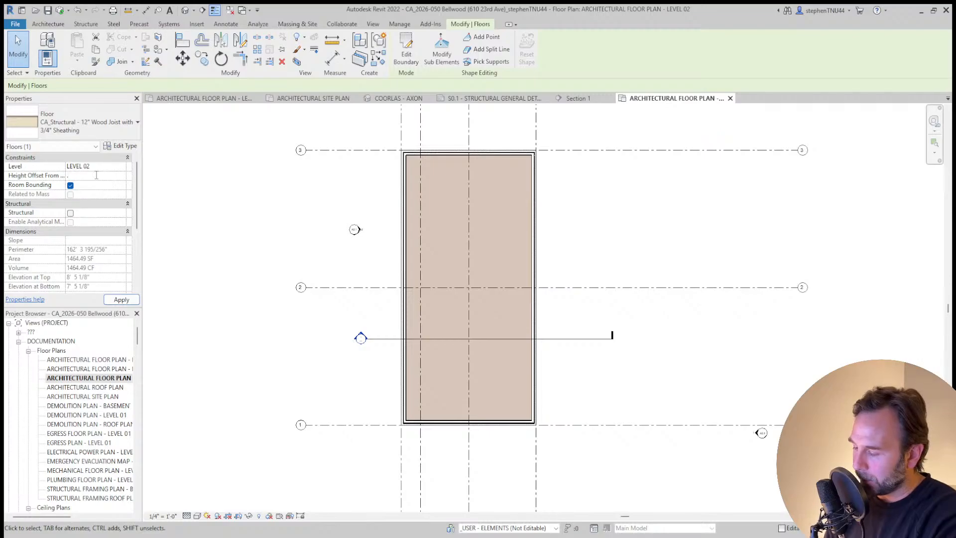
type("3/4\"")
key("Return")
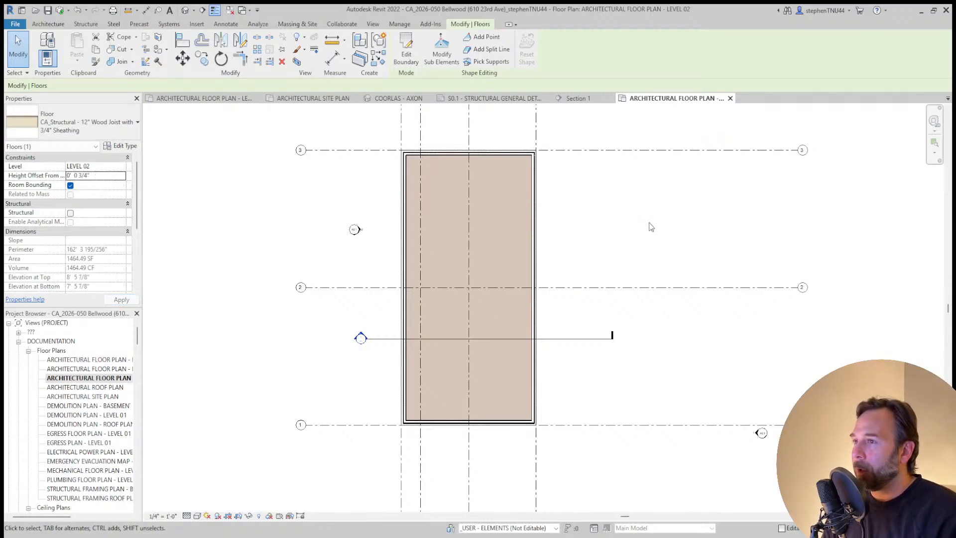
left_click(651, 226)
Return to the Section 1 view and examine the new LEVEL 02 floor between the exterior walls
left_click(578, 98)
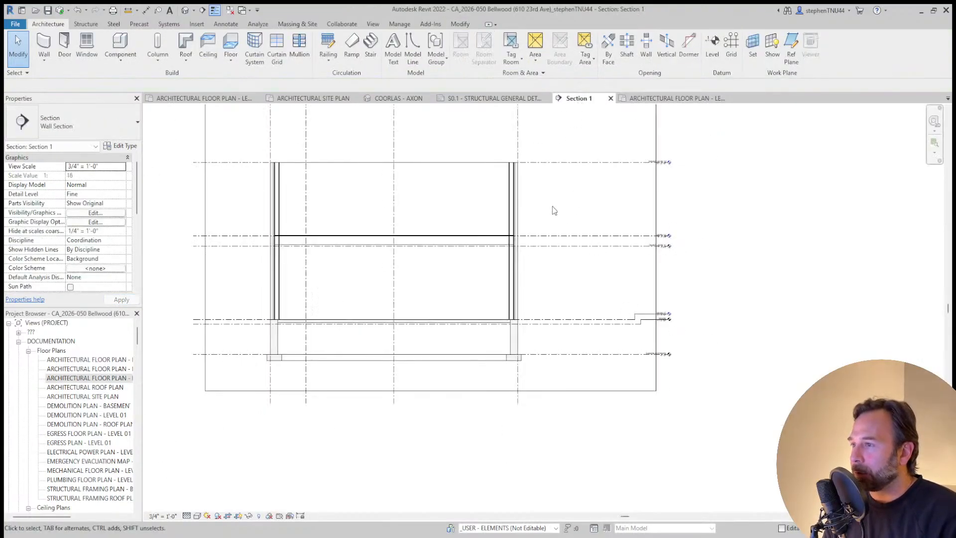
middle_click_drag(588, 207, 612, 243)
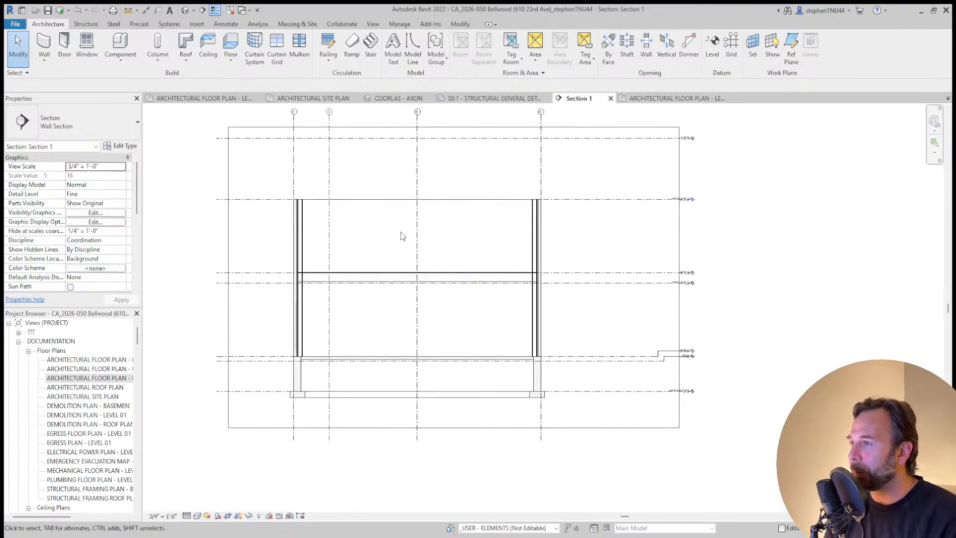
scroll(401, 234, "up", 2)
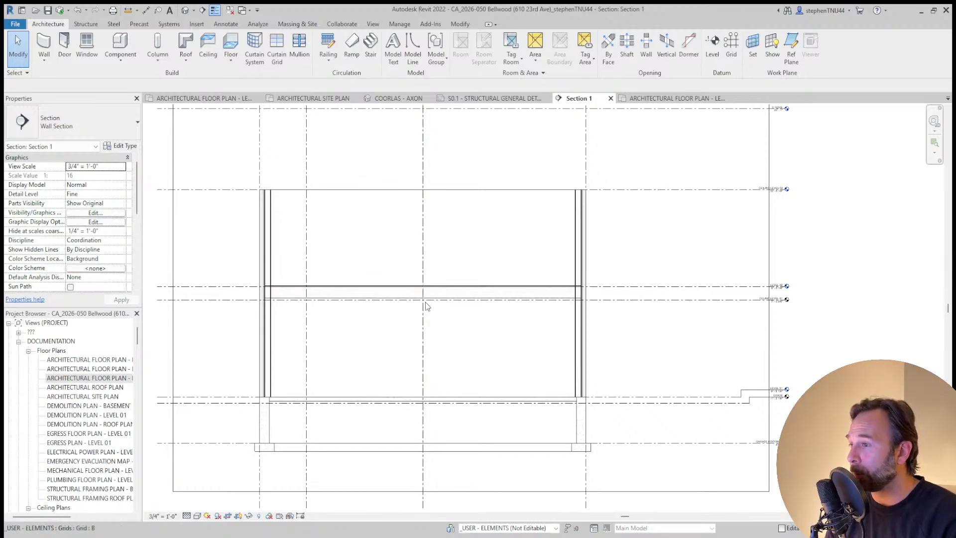
Hide grid C in the Section 1 view
scroll(426, 299, "down", 2)
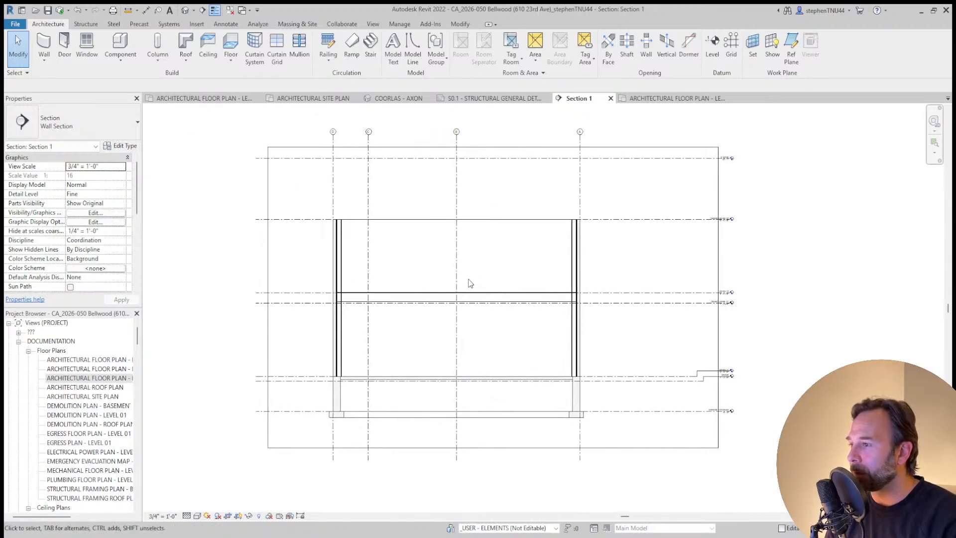
scroll(472, 289, "up", 1)
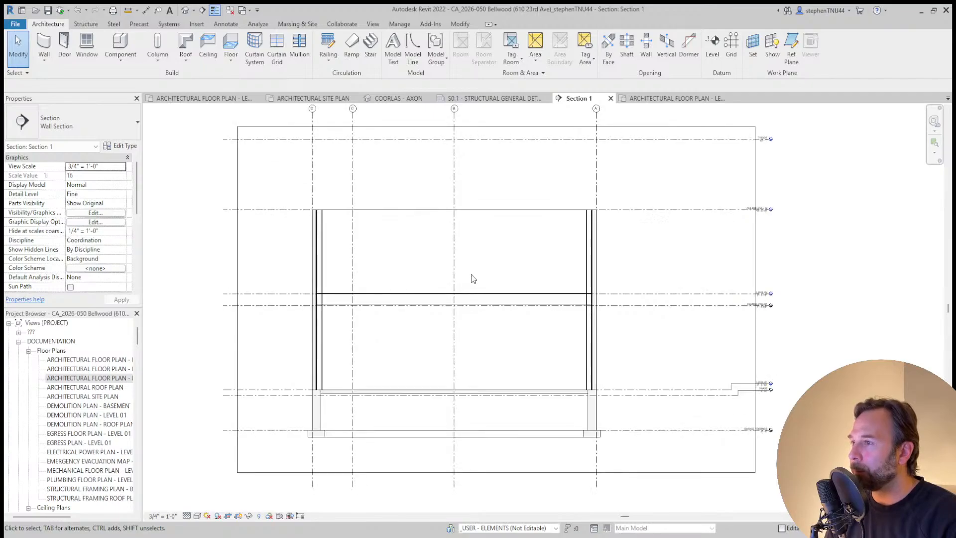
left_click(354, 184)
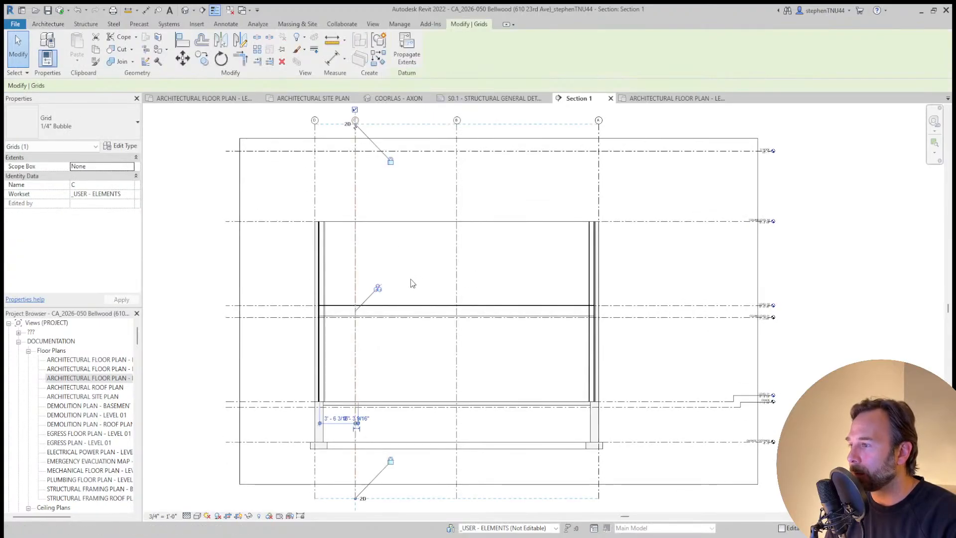
key("e")
key("h")
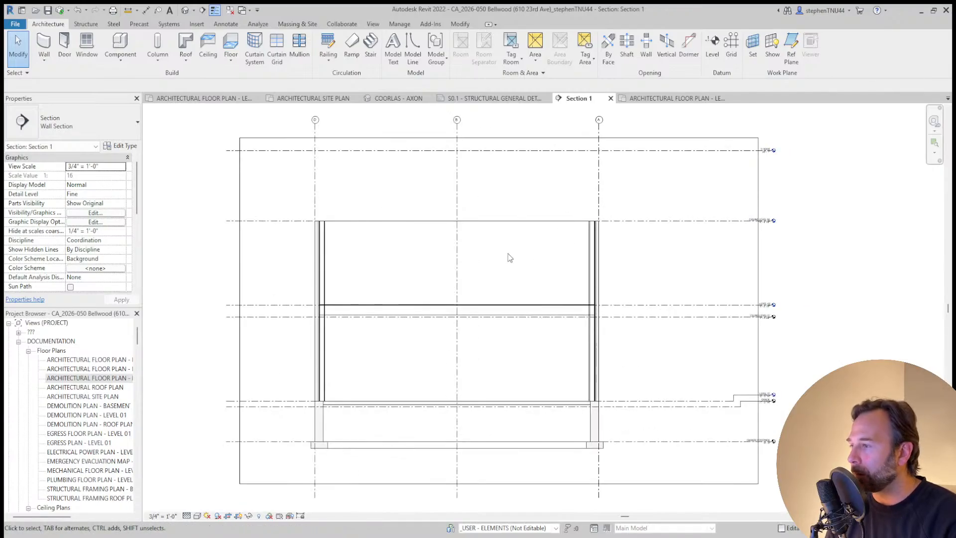
Examine how the LEVEL 02 floor and the concrete slab meet the exterior brick wall and foundation wall
scroll(361, 326, "up", 5)
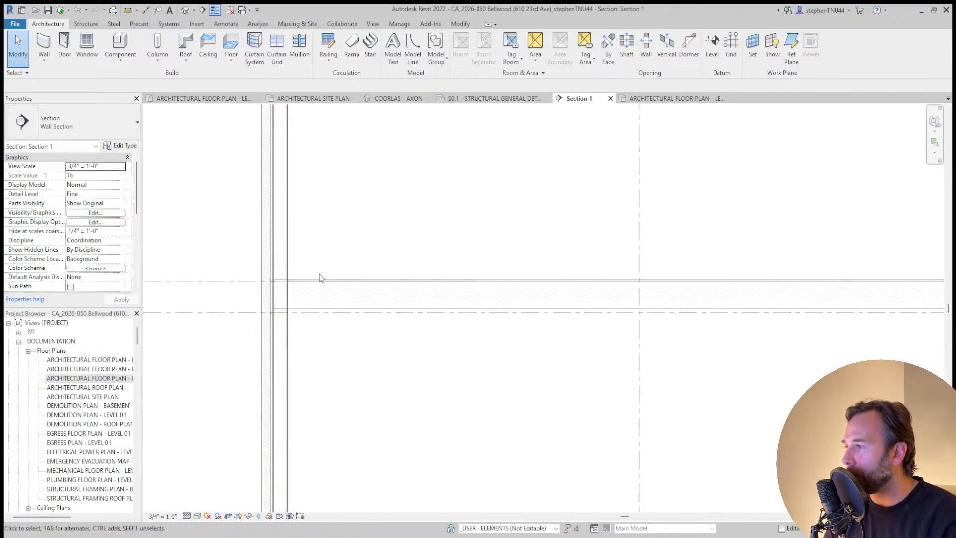
scroll(356, 333, "down", 2)
scroll(335, 399, "up", 4)
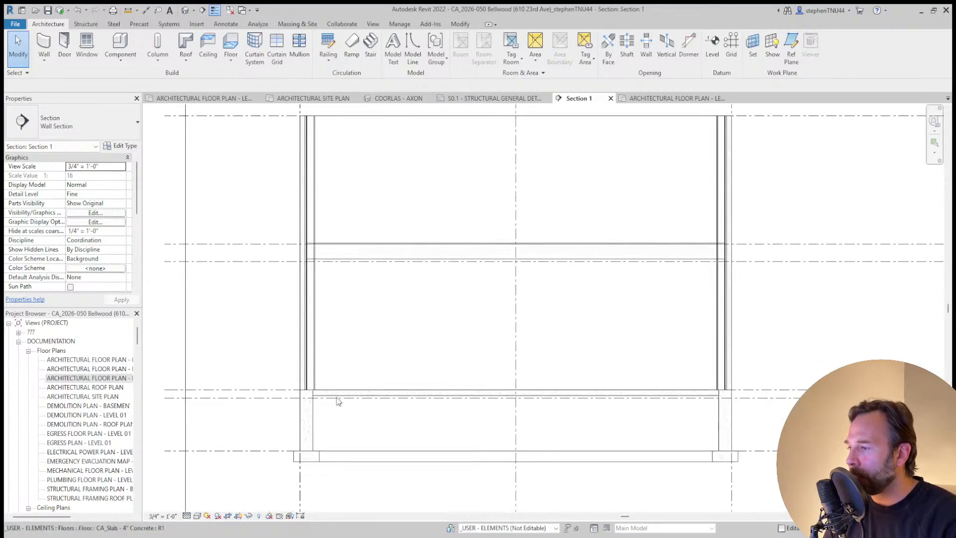
scroll(310, 373, "up", 3)
scroll(346, 366, "down", 2)
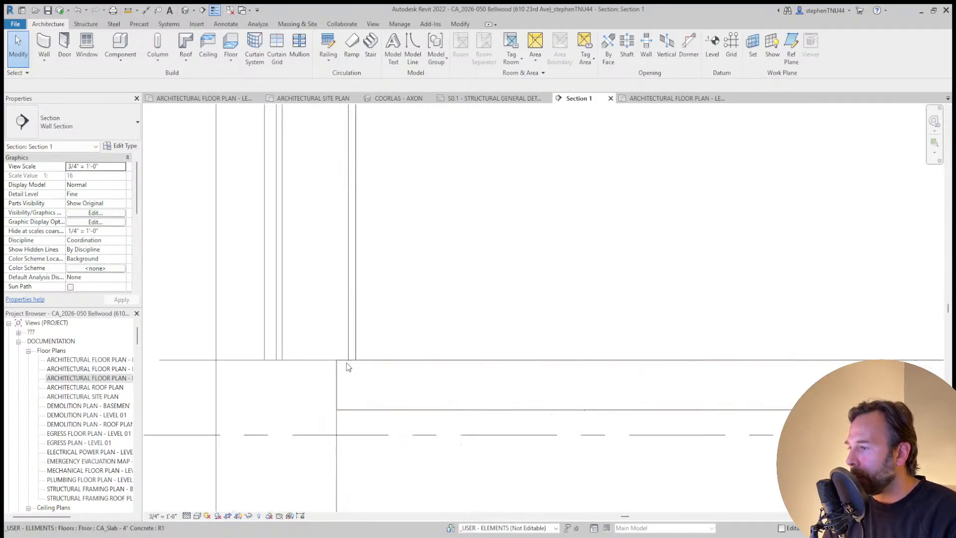
scroll(387, 368, "up", 2)
scroll(320, 351, "down", 2)
scroll(320, 348, "up", 2)
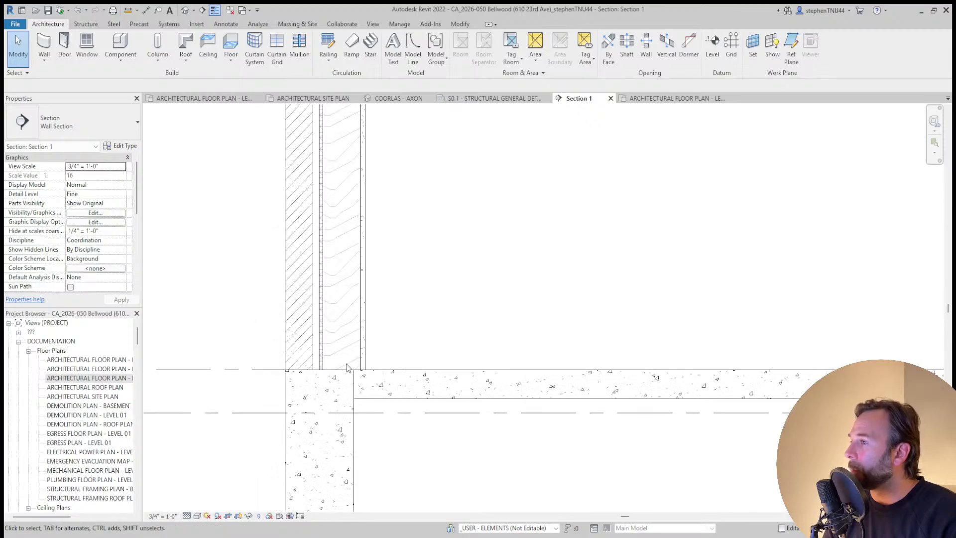
scroll(400, 299, "down", 3)
Measure the distance from the outer face of the wall studs to the edge of the concrete slab
left_click(460, 25)
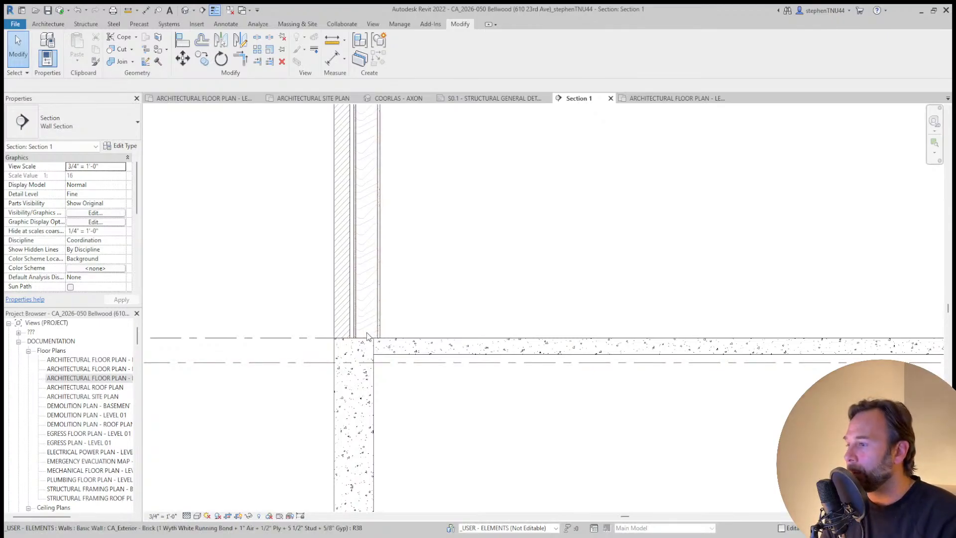
scroll(365, 339, "up", 2)
left_click(332, 40)
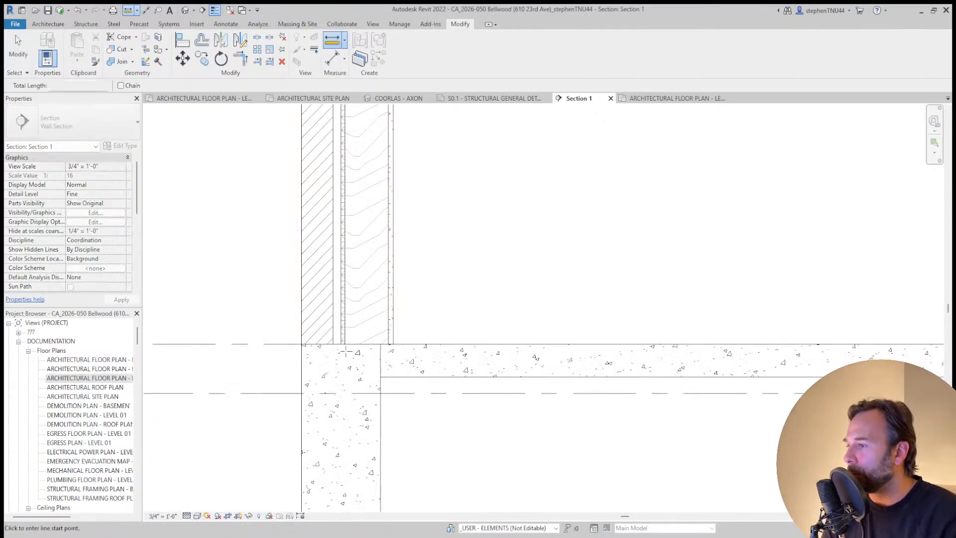
left_click(342, 343)
left_click(380, 344)
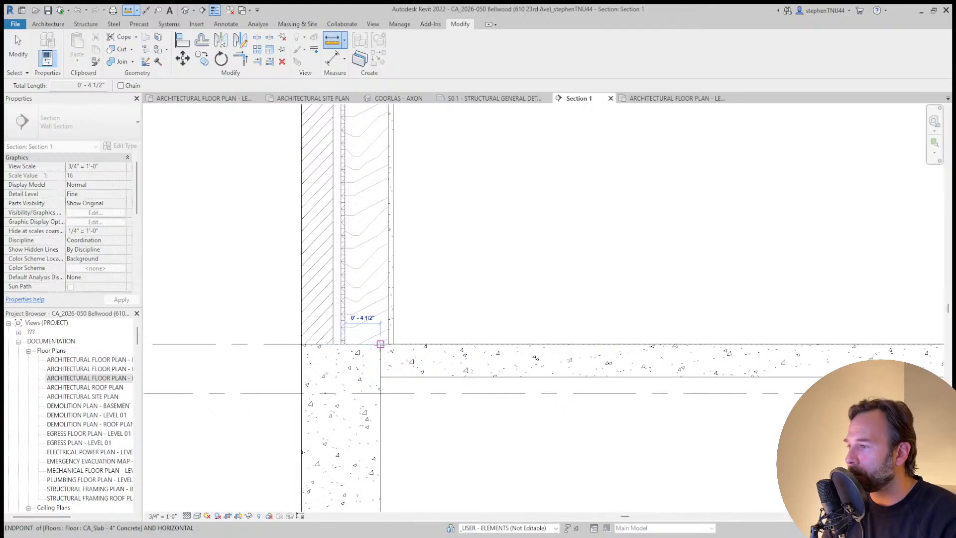
key("Escape")
key("Escape")
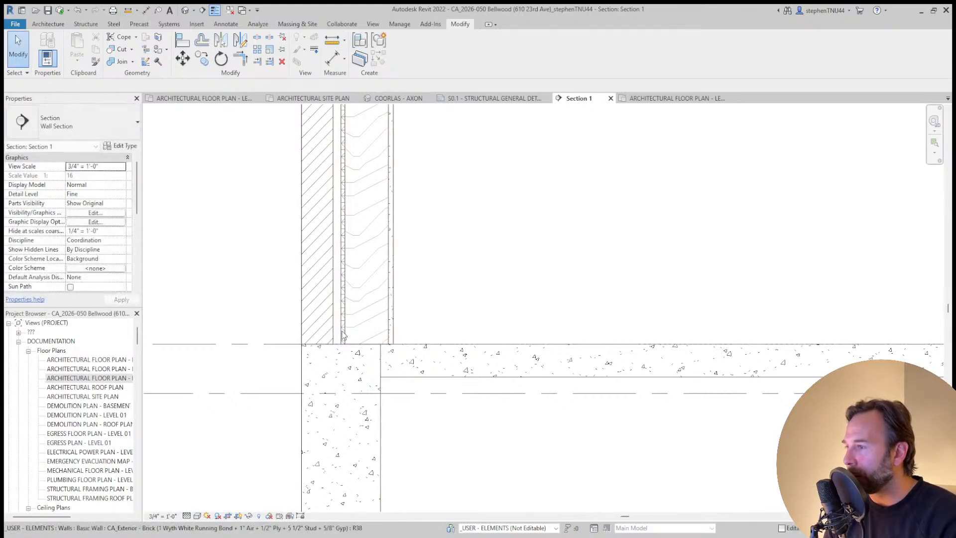
Select the exterior brick wall and examine how its layers bear on the foundation wall
scroll(341, 330, "up", 3)
left_click(325, 279)
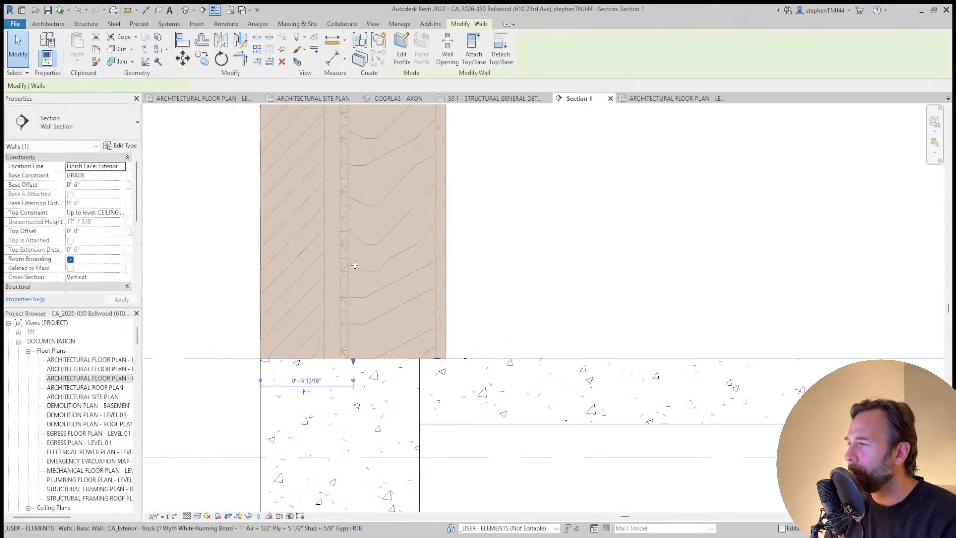
middle_click_drag(359, 269, 390, 313)
scroll(381, 273, "down", 3)
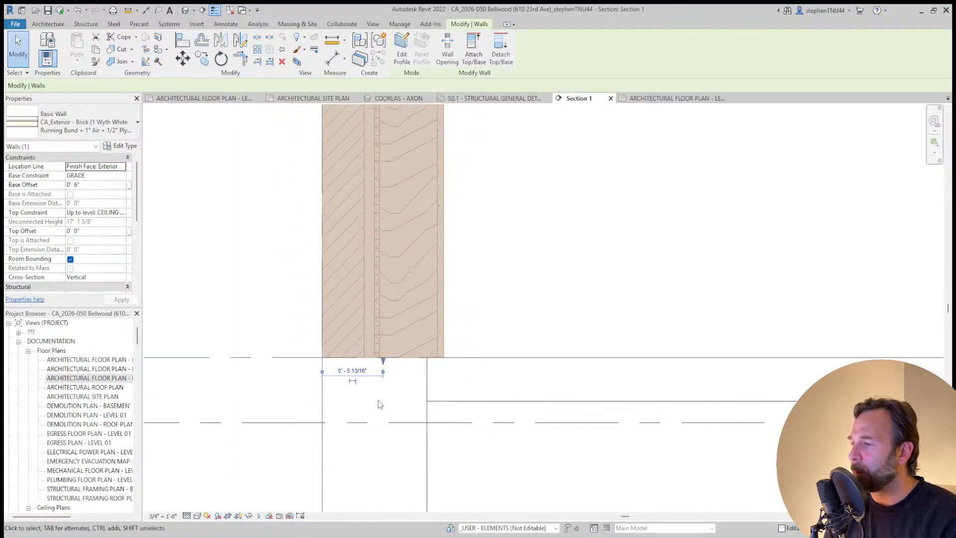
scroll(380, 403, "up", 2)
middle_click_drag(384, 407, 397, 364)
Draw an Extra Fine detail line about 5 1/2" long on top of the foundation wall, from the brick's outer face to the studs' outer face
left_click(225, 24)
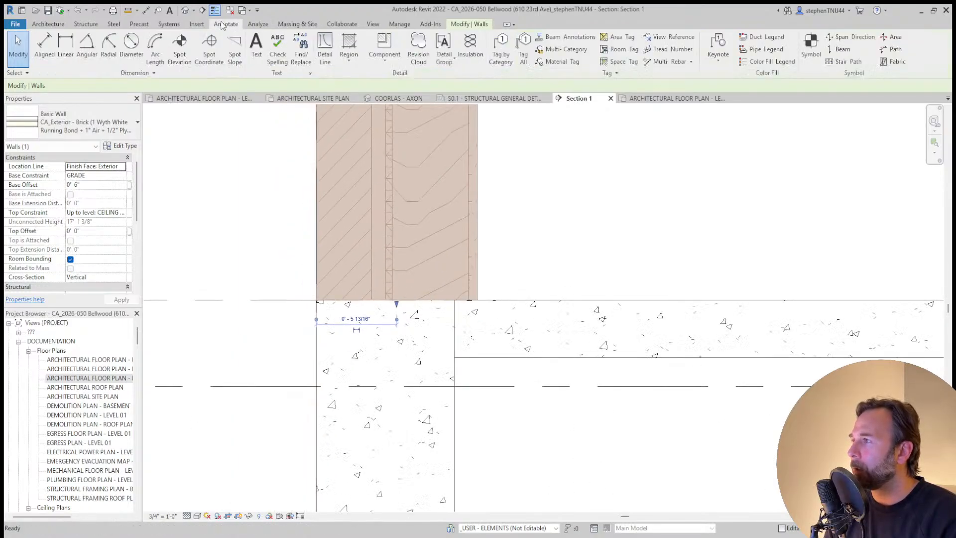
left_click(301, 47)
middle_click_drag(359, 299, 371, 243)
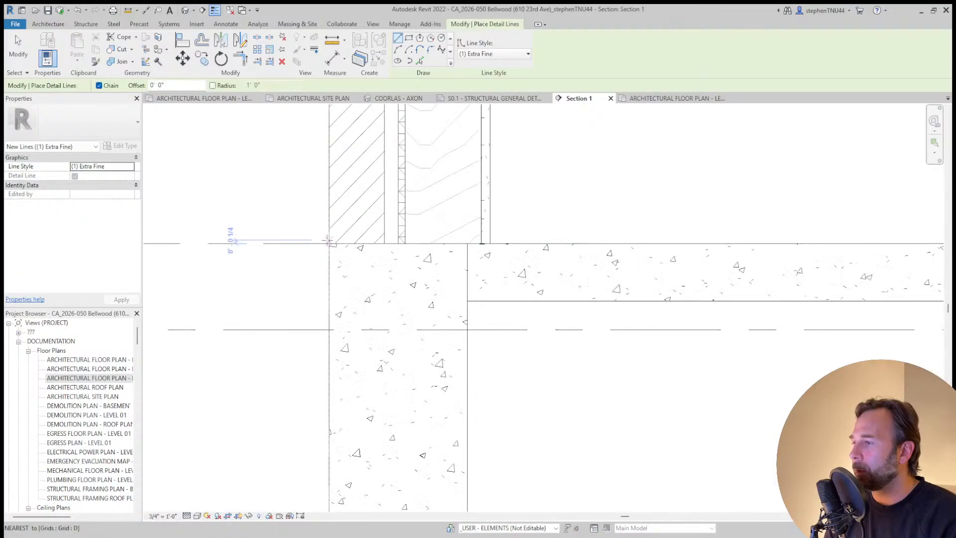
left_click(330, 243)
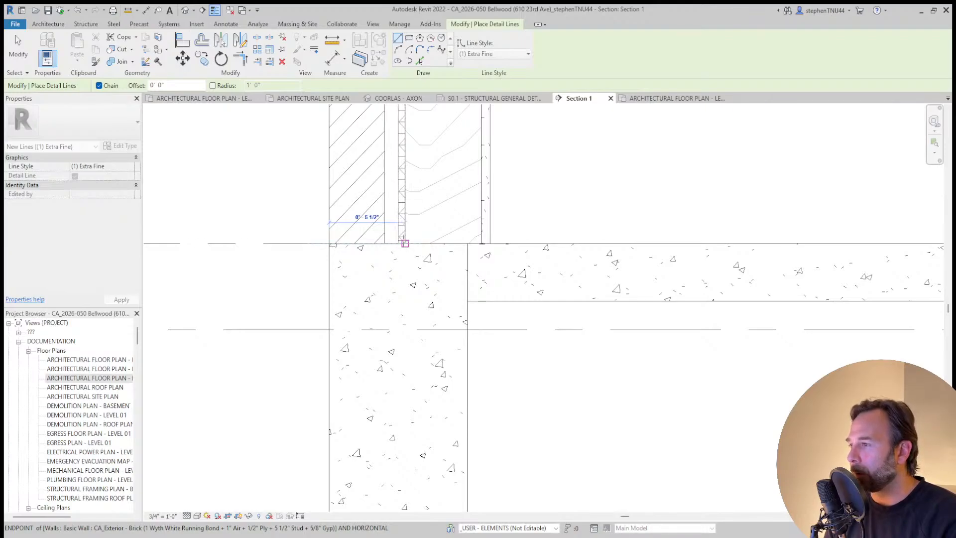
left_click(405, 243)
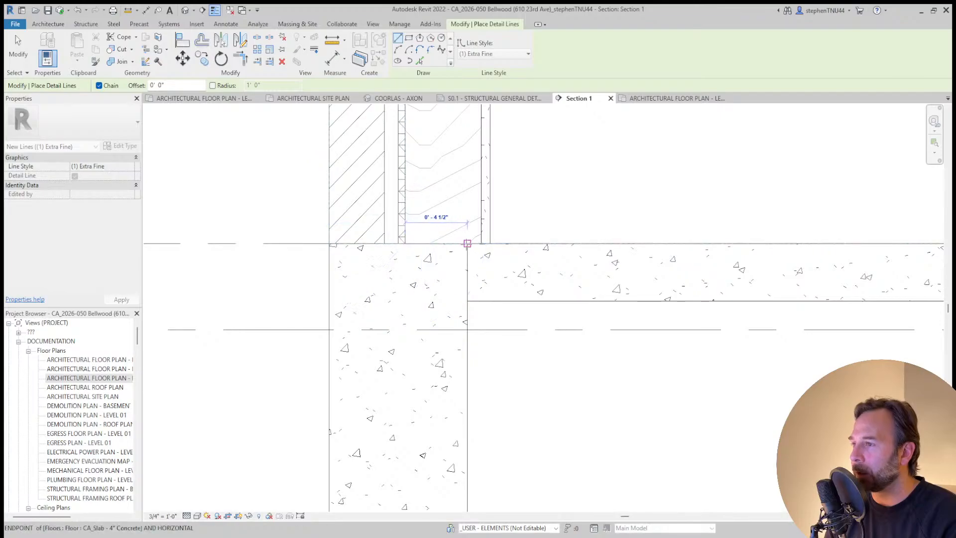
key("Escape")
key("Escape")
scroll(426, 209, "down", 2)
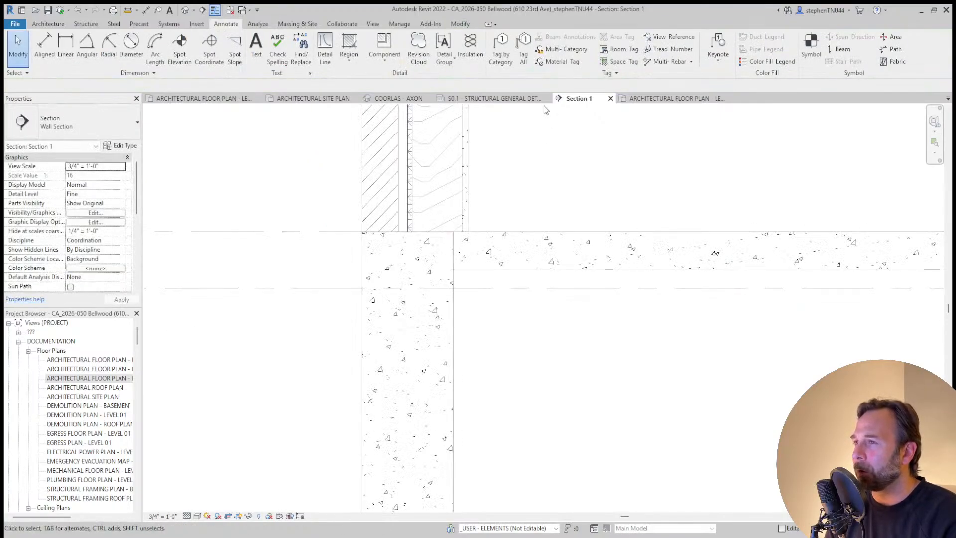
Examine the brick ledge and anchor bolt area in the slab-on-grade detail on sheet S0.1, and return to Section 1
left_click(494, 98)
scroll(469, 269, "up", 4)
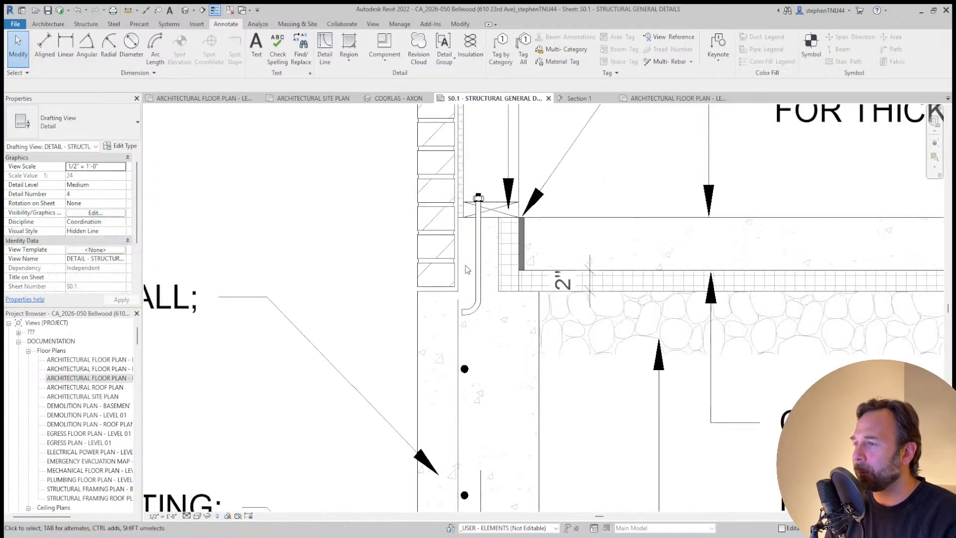
middle_click_drag(469, 282, 455, 308)
scroll(452, 237, "up", 2)
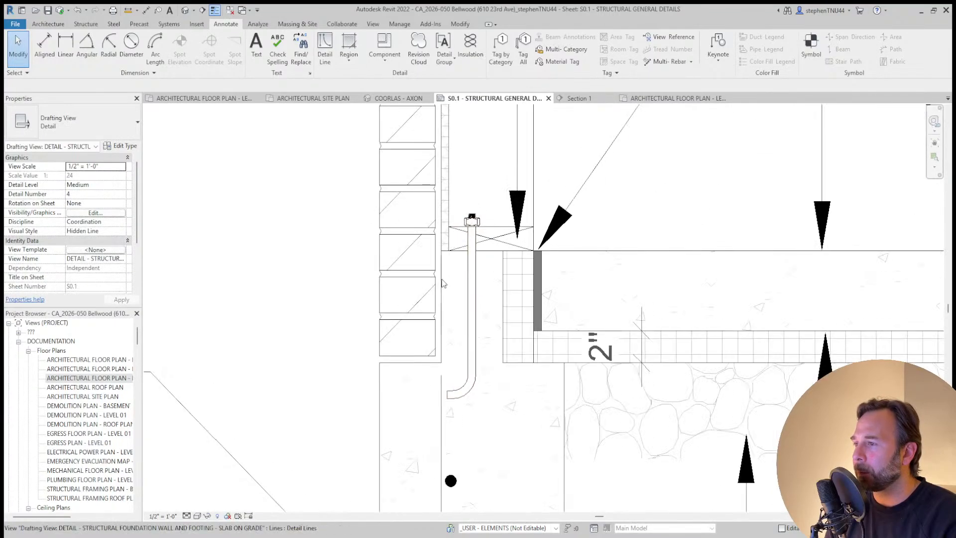
left_click(657, 98)
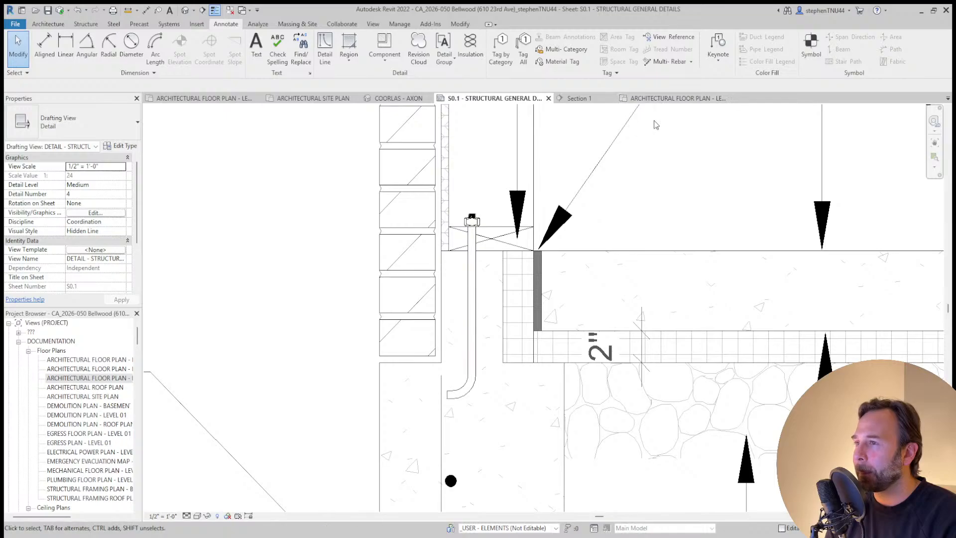
left_click(572, 99)
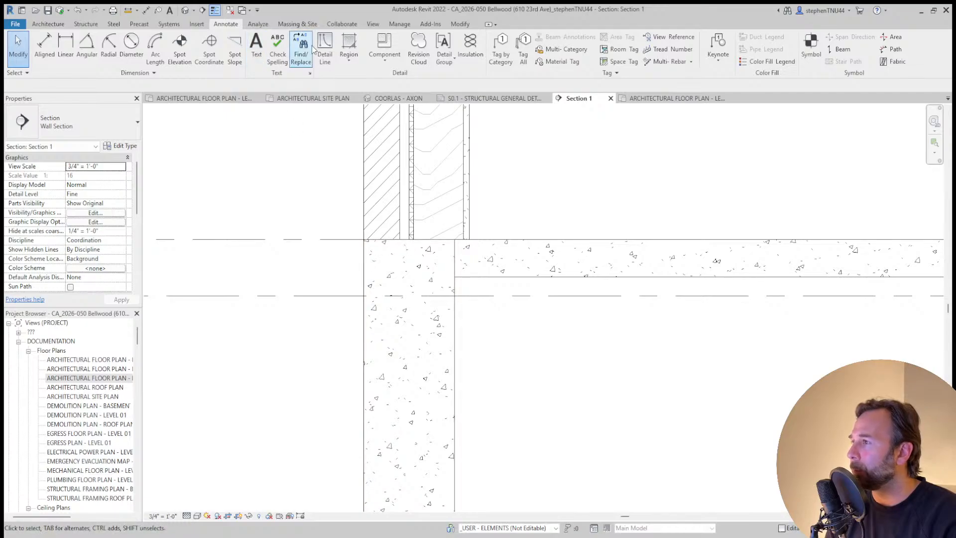
Sketch a rectangular filled region at the foundation wall's outer top corner, from the brick's outer base corner down to the grade line
left_click(363, 77)
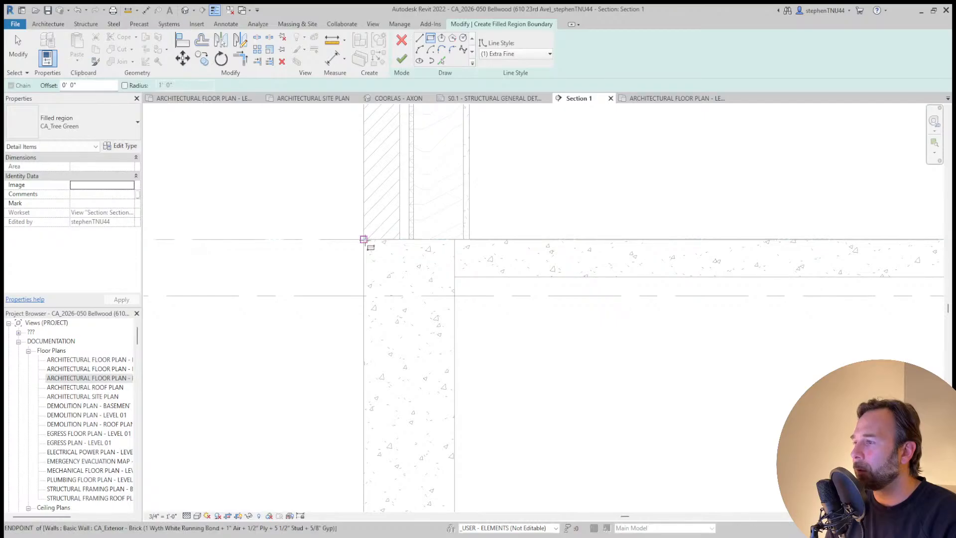
left_click(364, 239)
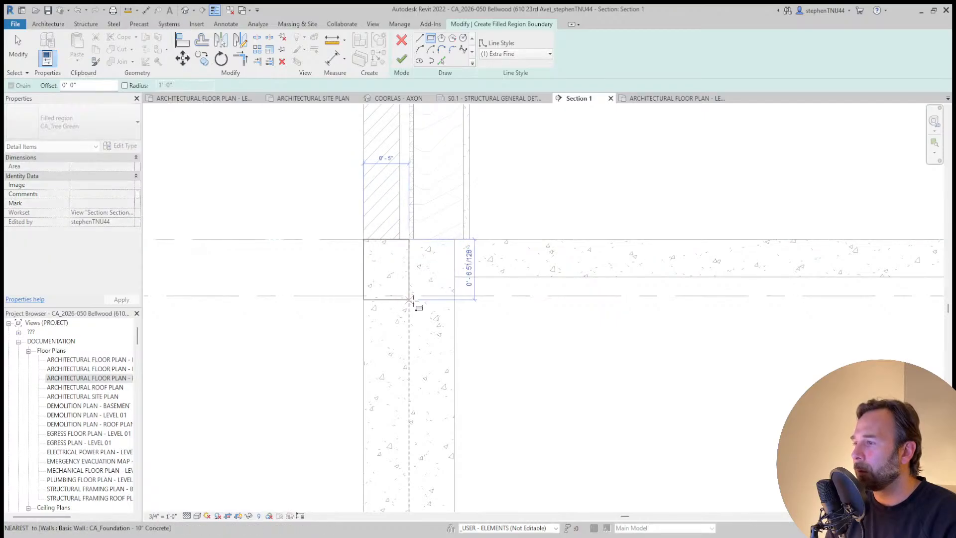
left_click(414, 296)
key("Escape")
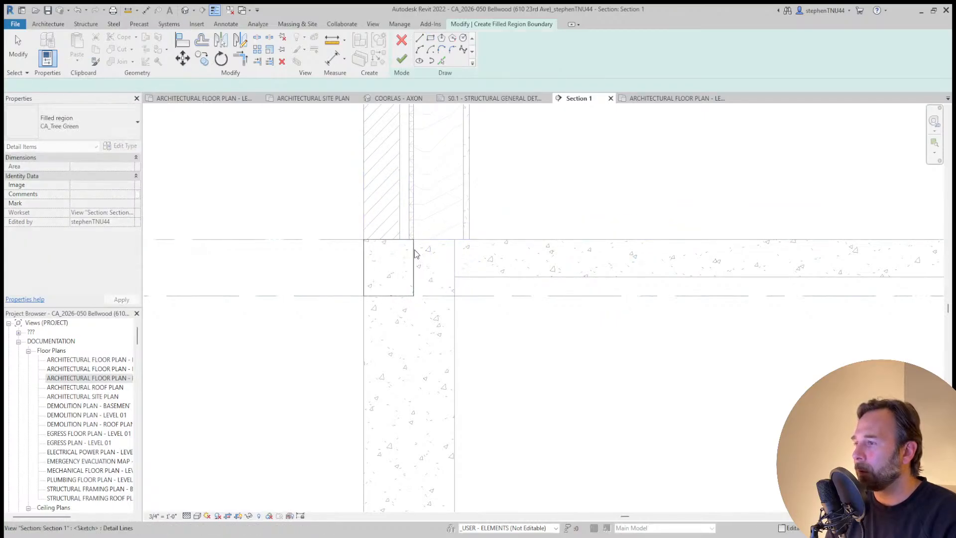
Align the region's inner edge with the outer face of the wall studs and finish the filled region
scroll(414, 249, "up", 4)
key("a")
key("l")
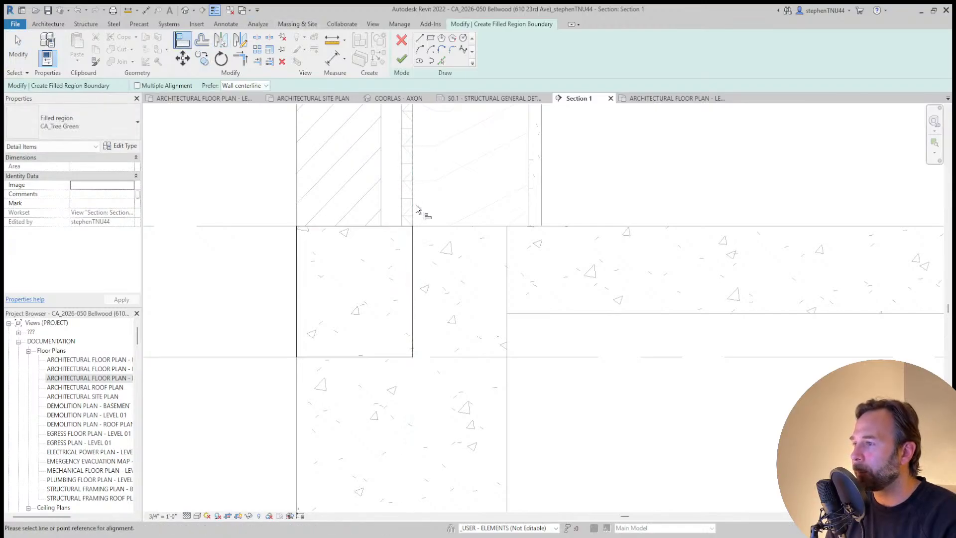
left_click(416, 167)
scroll(455, 271, "down", 2)
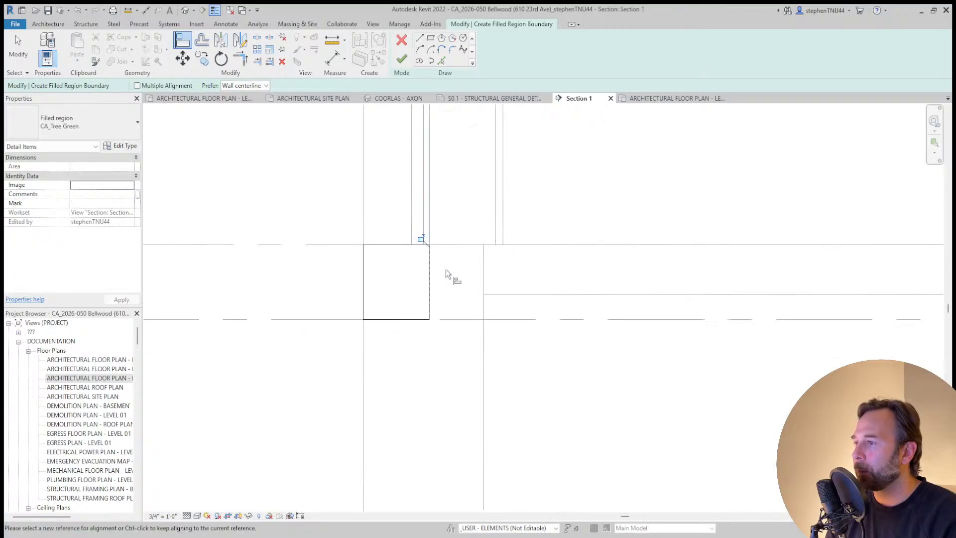
key("Escape")
key("Escape")
left_click(401, 61)
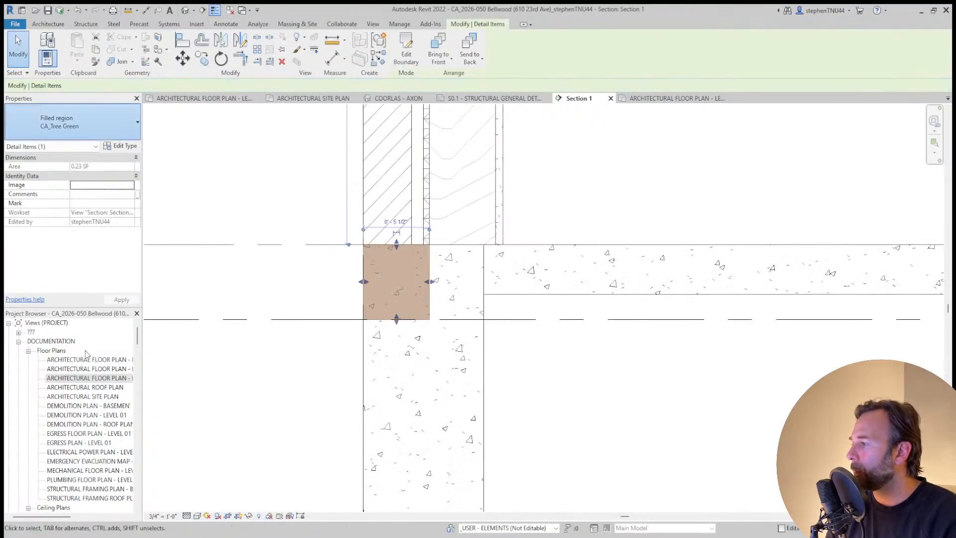
left_click(279, 178)
scroll(279, 219, "down", 2)
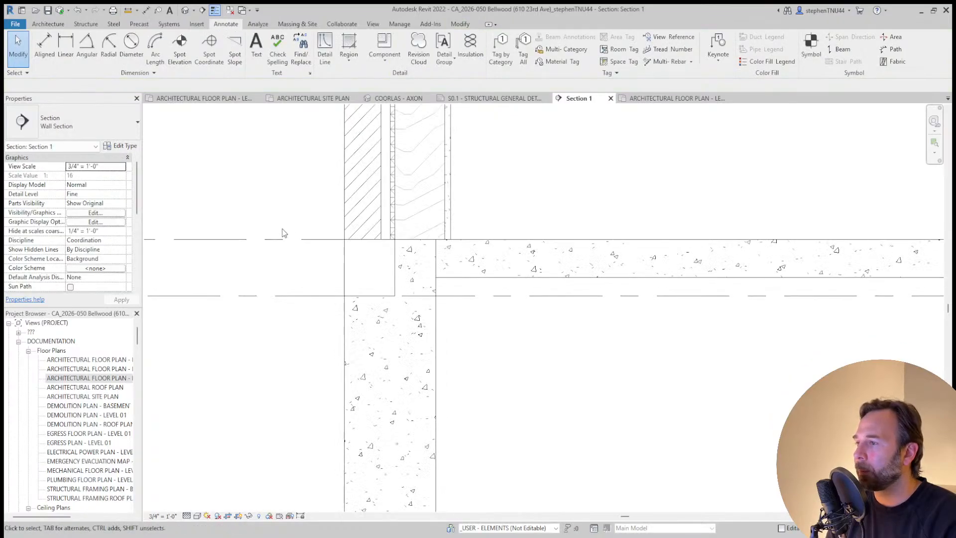
scroll(413, 266, "up", 2)
scroll(410, 256, "down", 1)
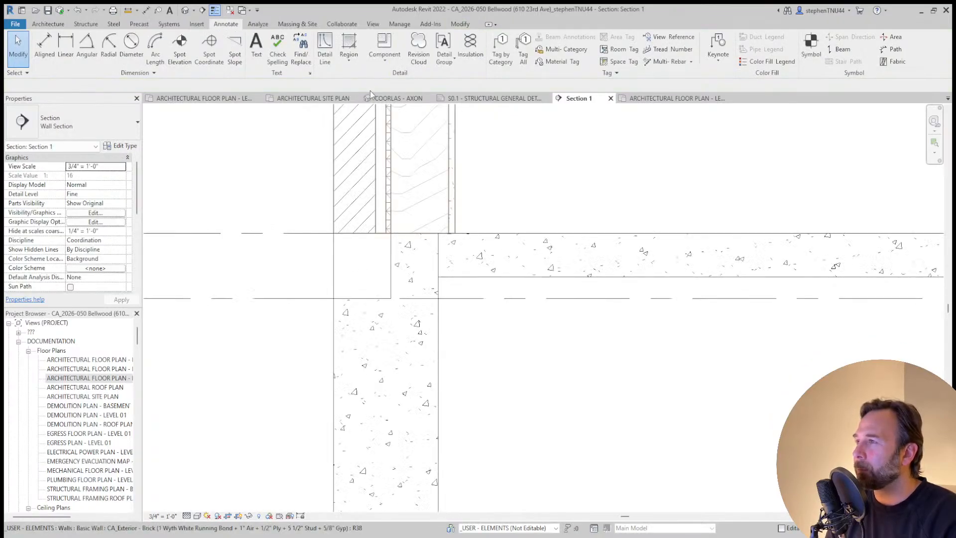
Measure the foundation wall's thickness below the brick ledge with a temporary detail line
left_click(325, 48)
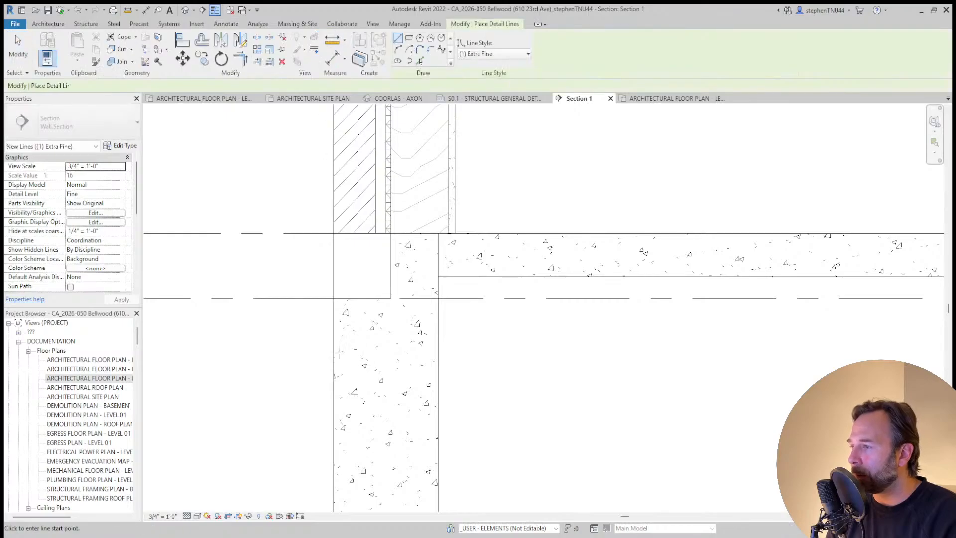
left_click(334, 347)
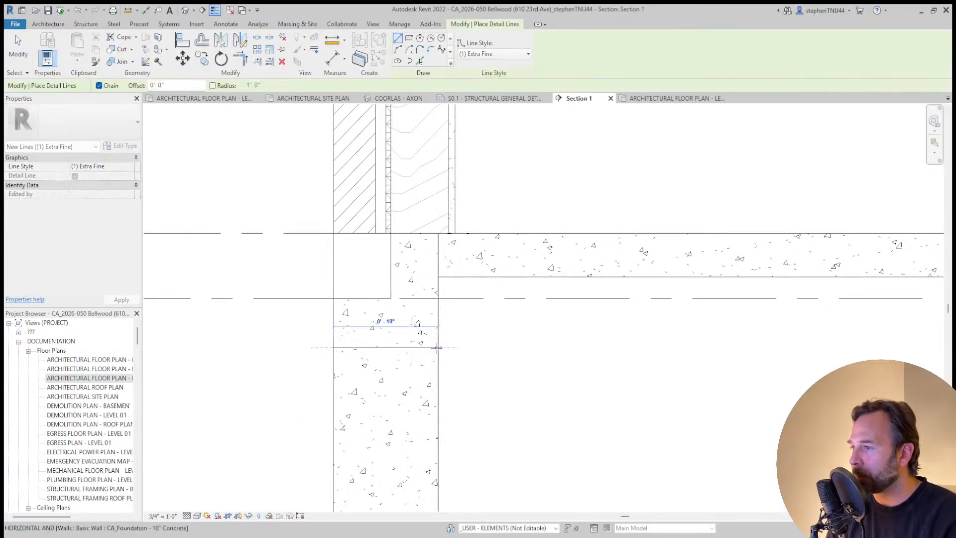
key("Escape")
key("Escape")
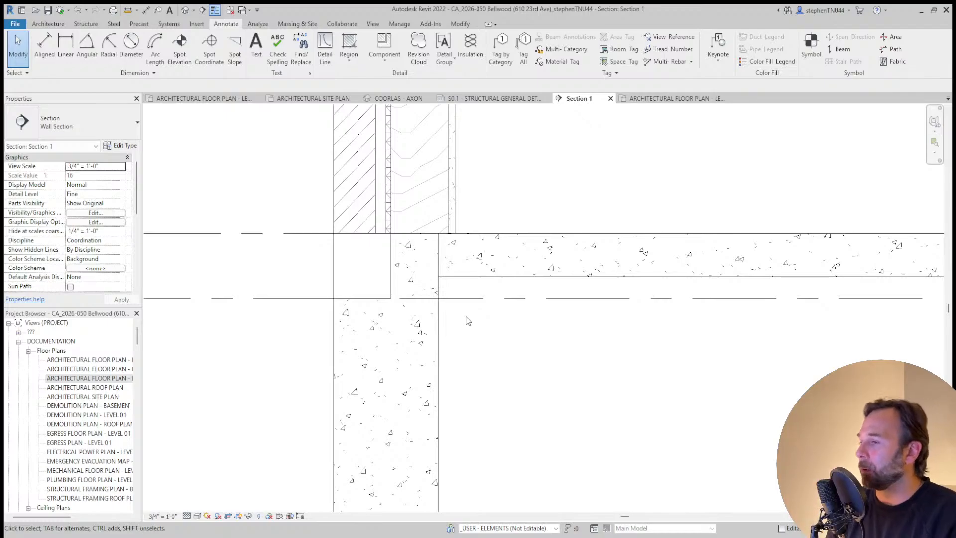
scroll(467, 321, "down", 2)
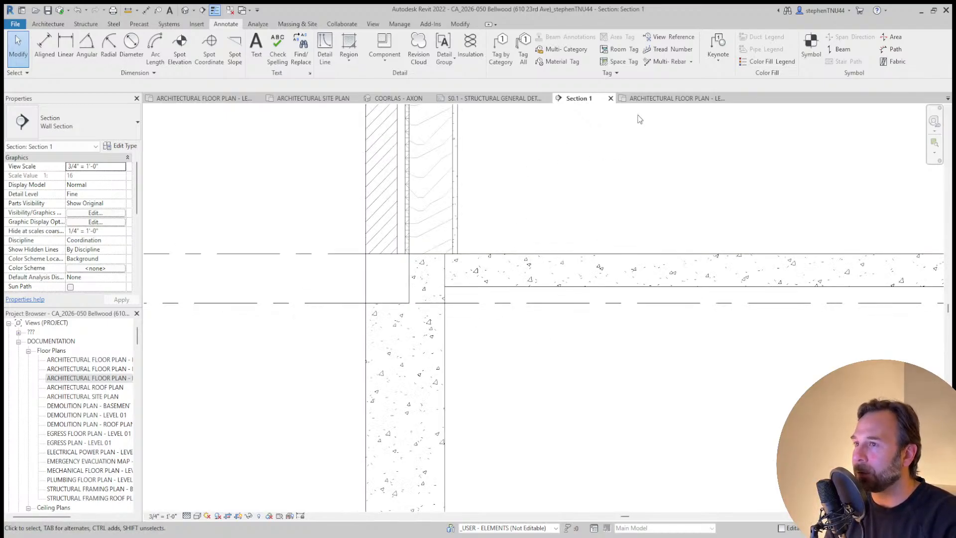
Examine the brick ledge in the slab-on-grade detail on sheet S0.1 and return to Section 1
left_click(501, 101)
scroll(488, 285, "up", 2)
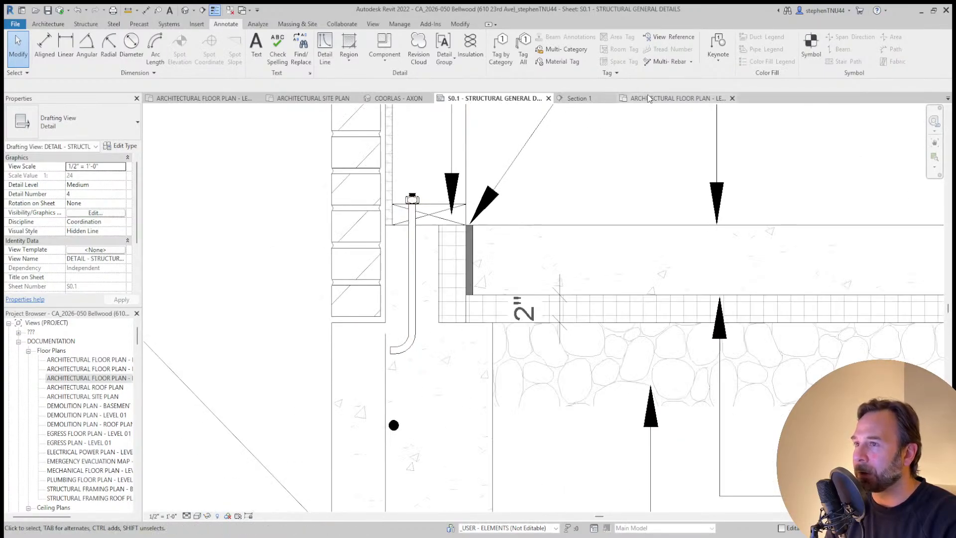
left_click(648, 98)
left_click(577, 98)
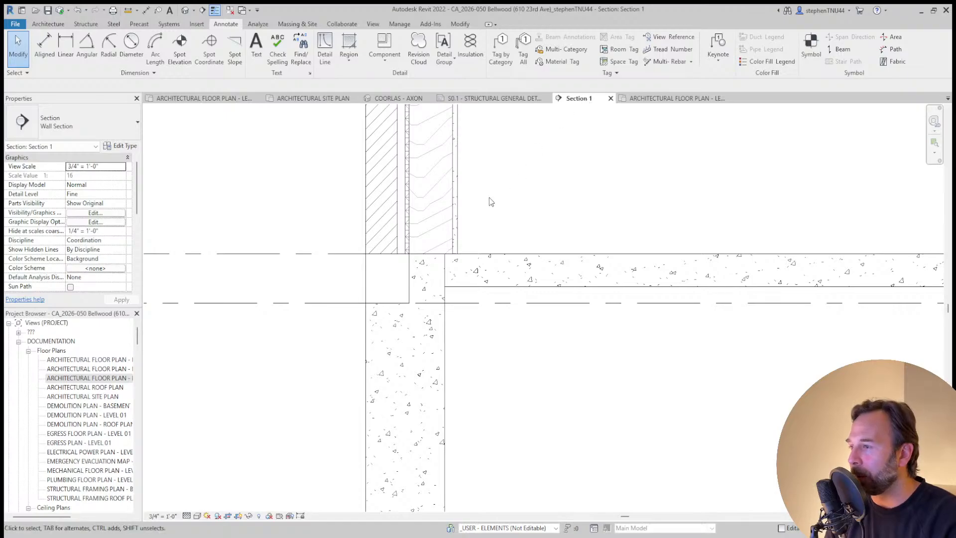
Measure the brick ledge region's width from the brick's outer face to the outer face of the wall studs
left_click(407, 287)
scroll(406, 288, "up", 3)
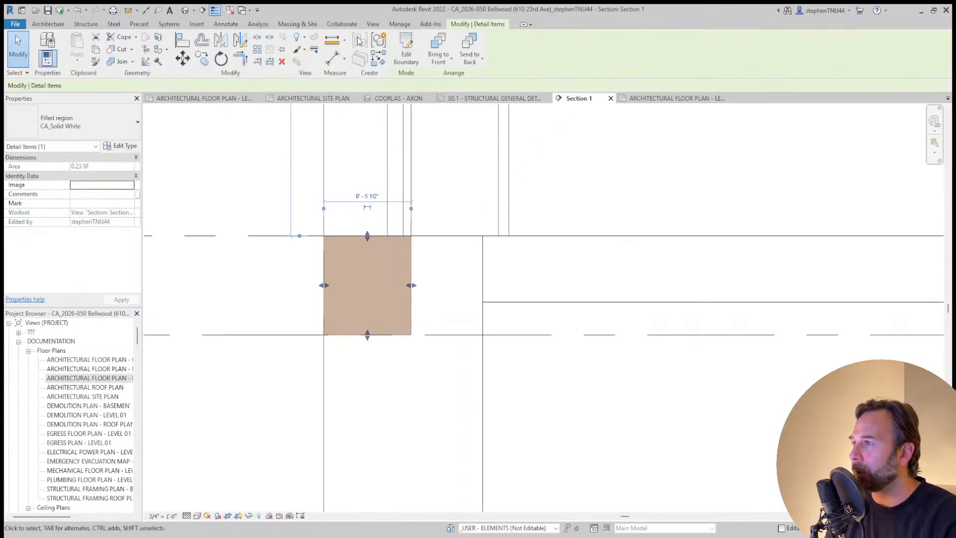
key("d")
key("l")
left_click(323, 236)
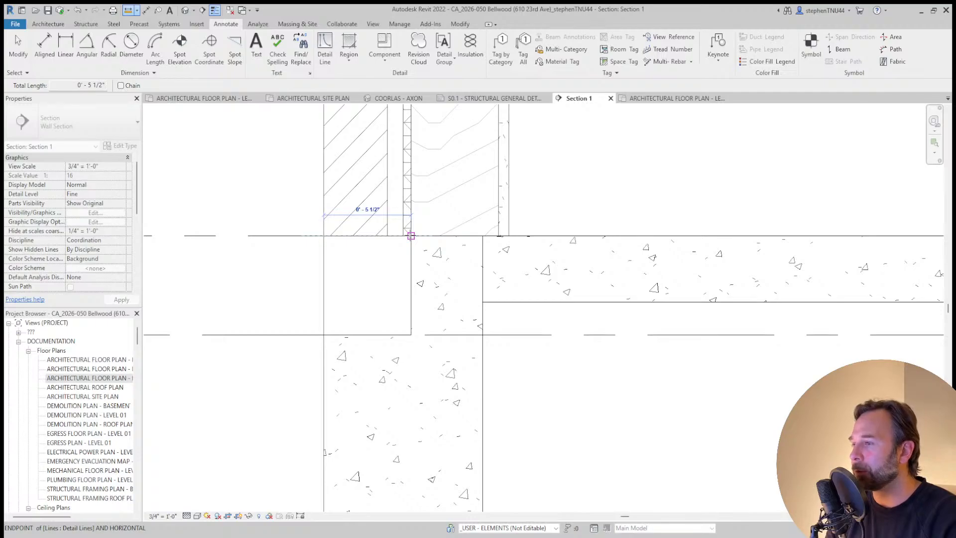
left_click(411, 236)
key("Escape")
key("Escape")
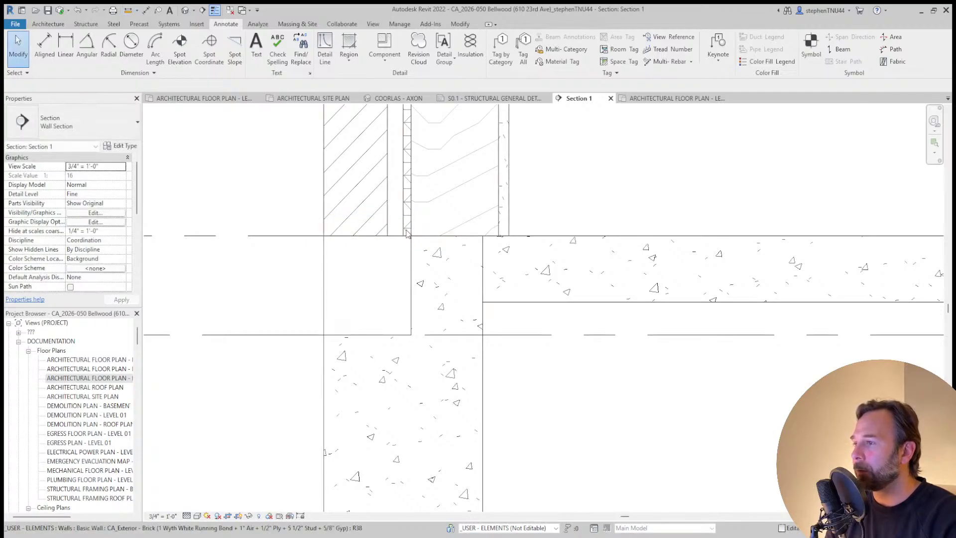
Pull the filled region's inner edge outward to line up with the outer face of the plywood sheathing
left_click(411, 253)
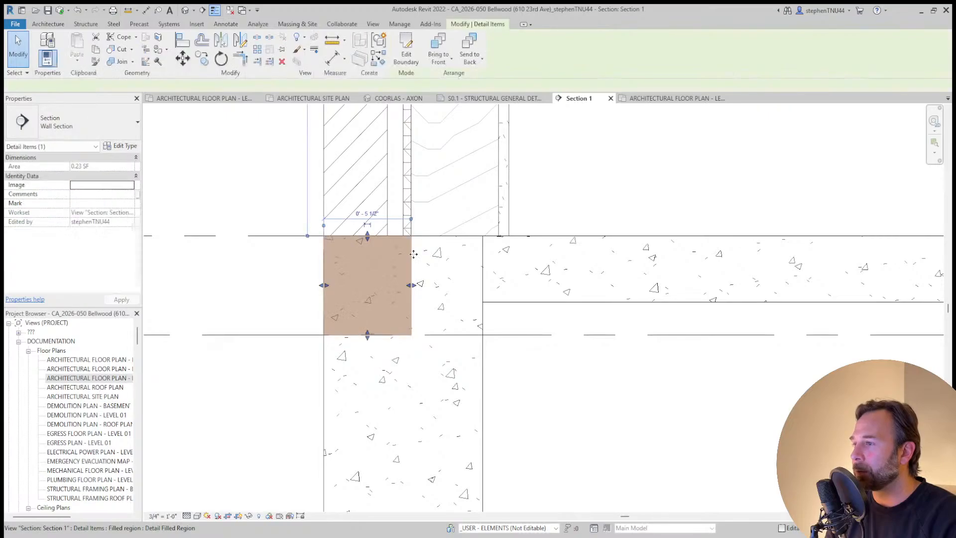
scroll(413, 255, "up", 2)
left_click_drag(412, 309, 395, 309)
left_click(457, 204)
scroll(454, 203, "down", 1)
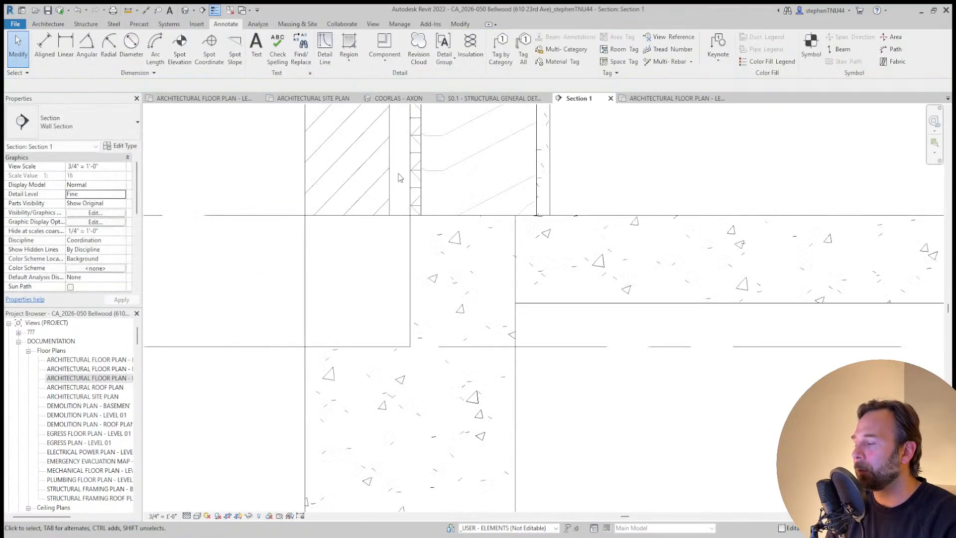
Measure the brick ledge's width and the remaining foundation wall thickness beside it with a temporary detail line
middle_click_drag(403, 147, 404, 213)
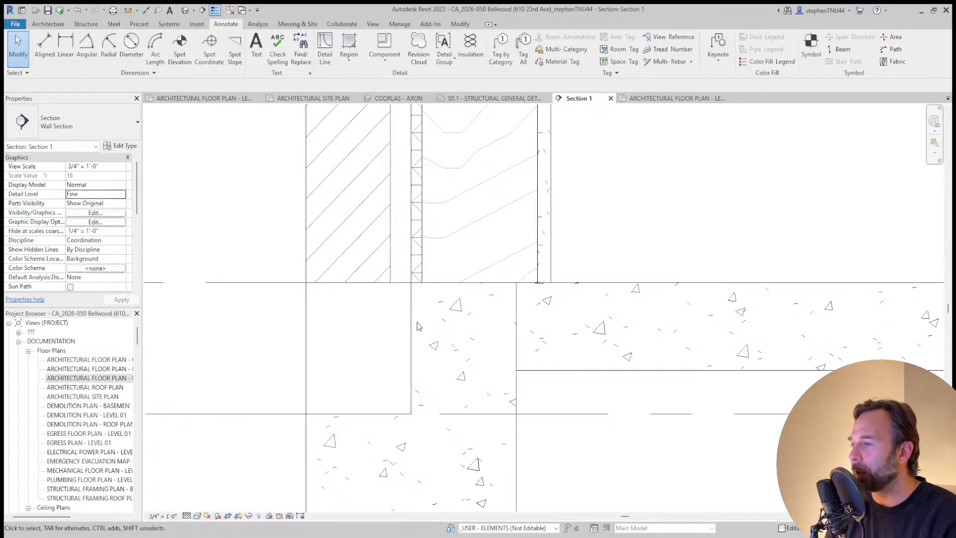
scroll(419, 320, "down", 2)
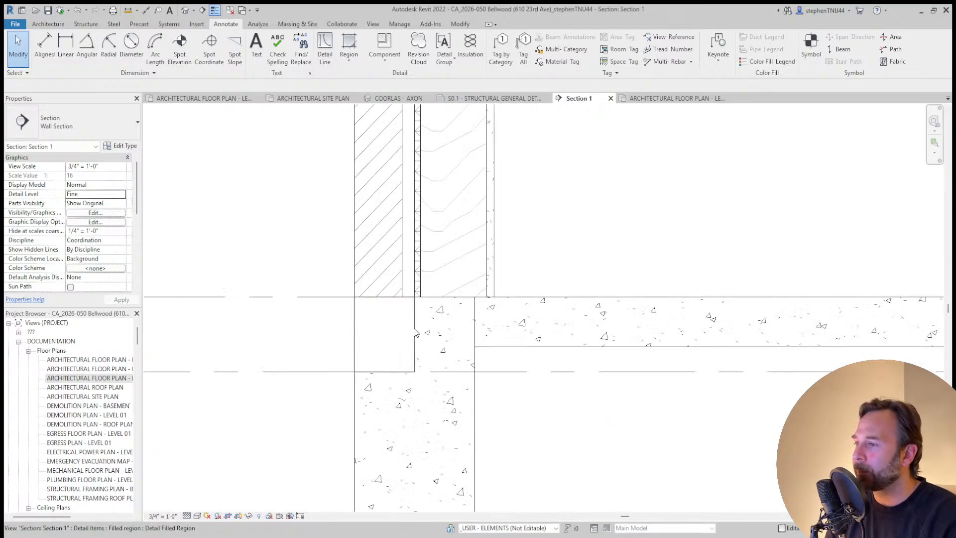
left_click(324, 47)
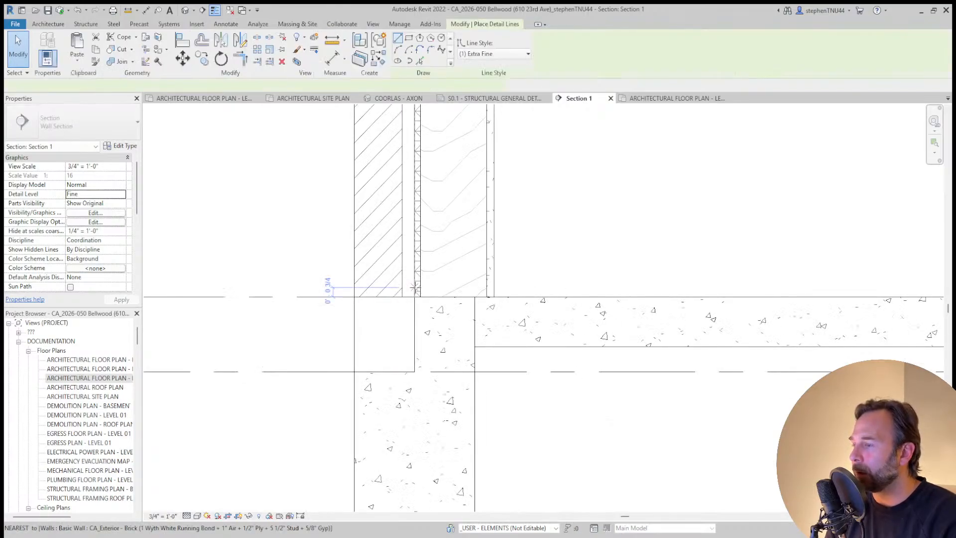
scroll(423, 290, "up", 1)
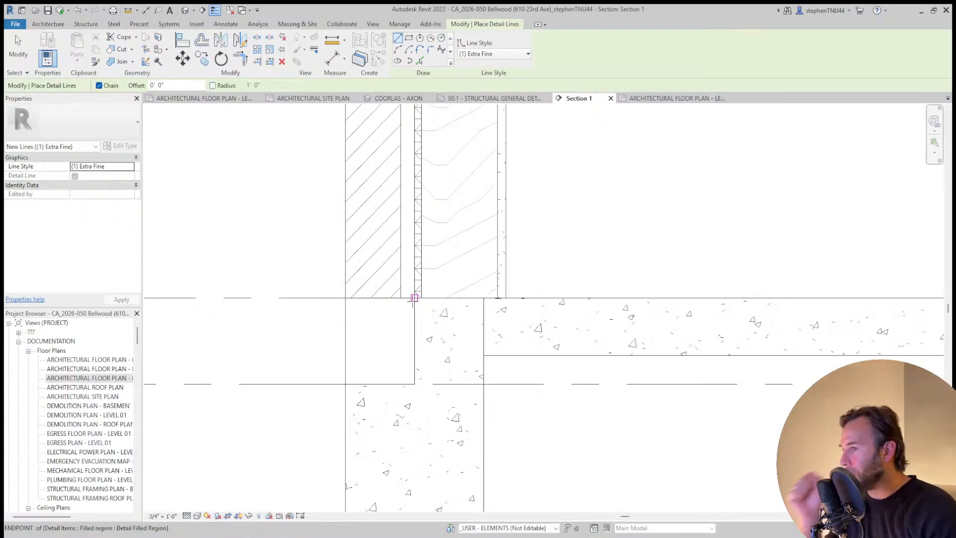
left_click(345, 277)
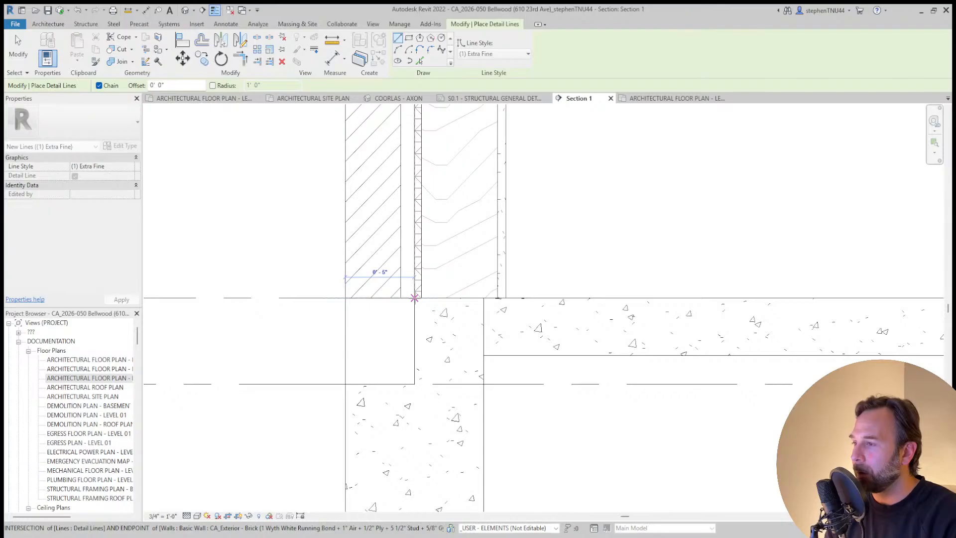
left_click(414, 298)
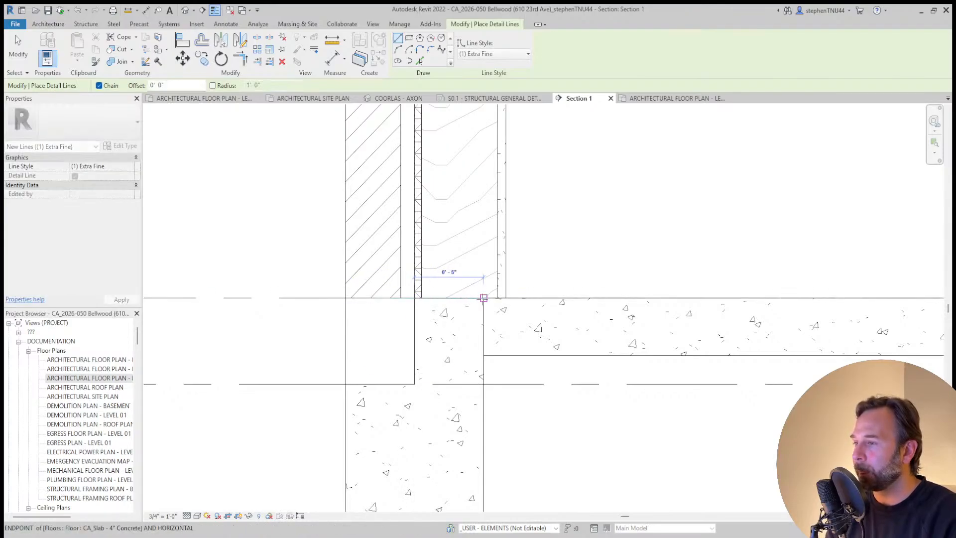
key("Escape")
Measure from the outer face of the wall studs to the foundation wall's inner face with a temporary detail line
left_click(420, 298)
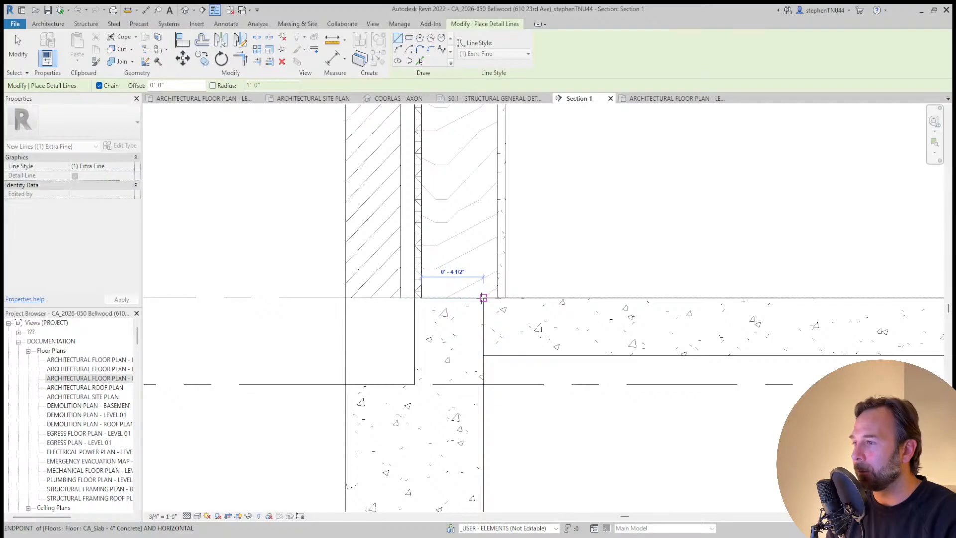
scroll(483, 298, "down", 3)
middle_click_drag(503, 306, 509, 318)
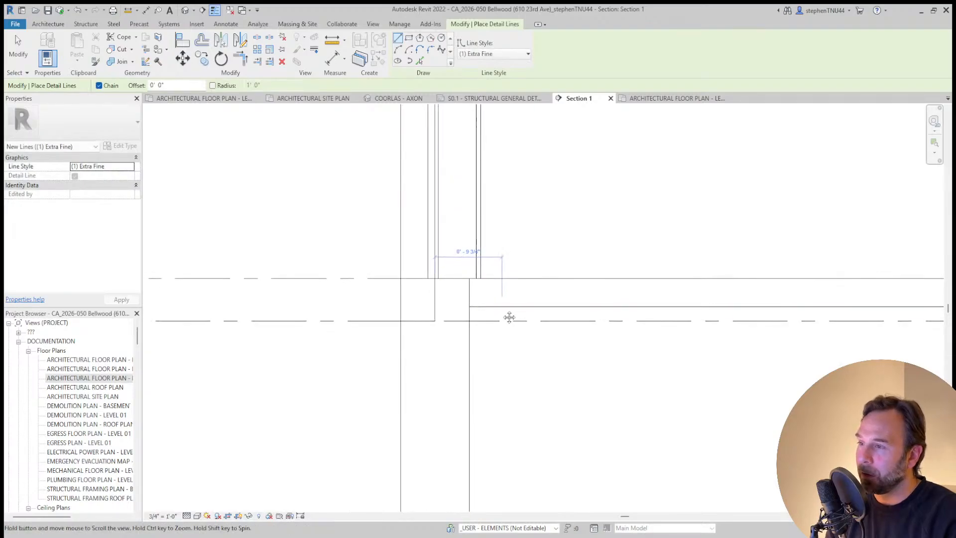
scroll(497, 325, "up", 2)
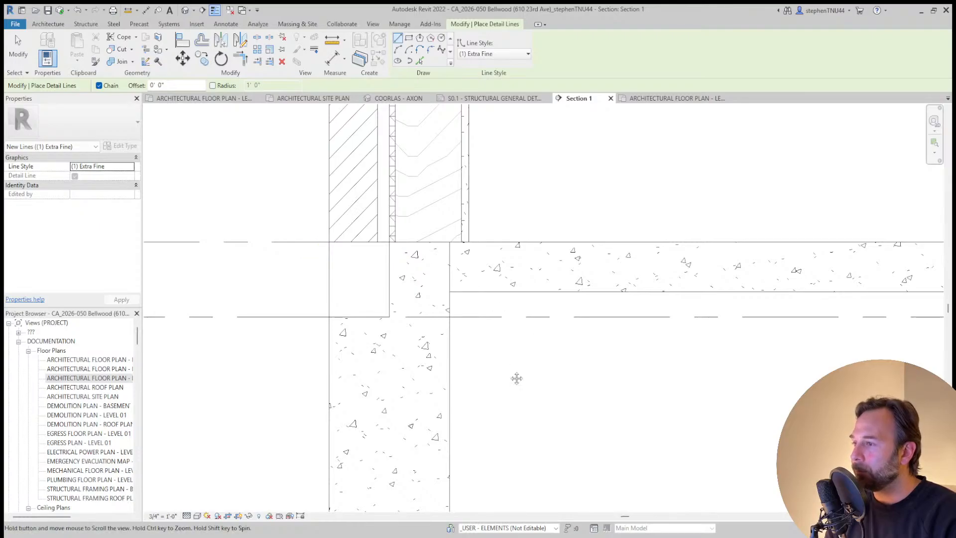
middle_click_drag(516, 380, 514, 351)
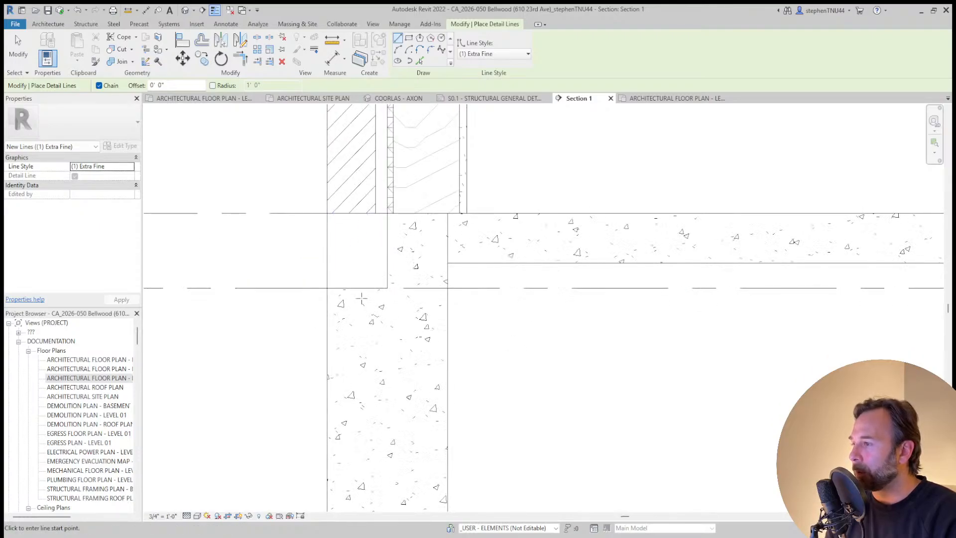
key("Escape")
left_click(387, 254)
key("Escape")
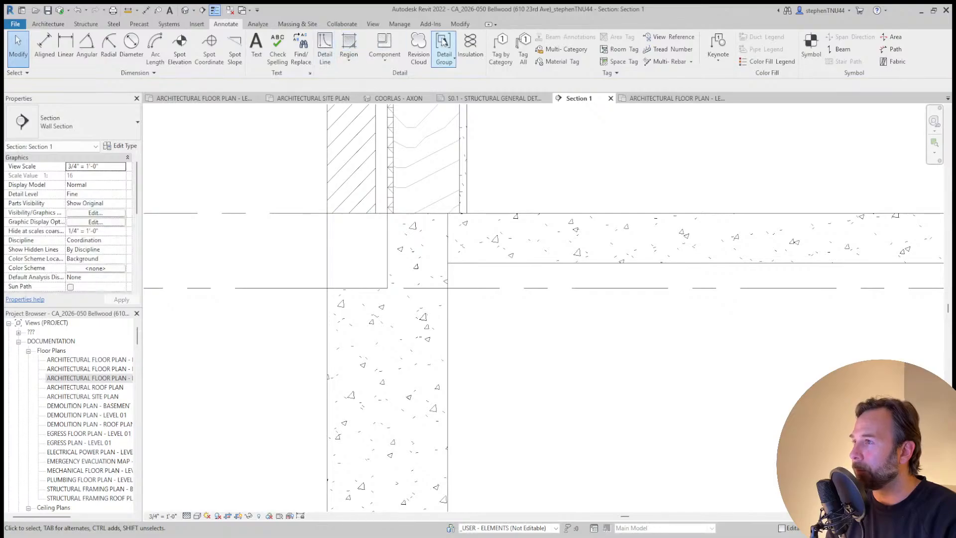
left_click(464, 25)
left_click(333, 39)
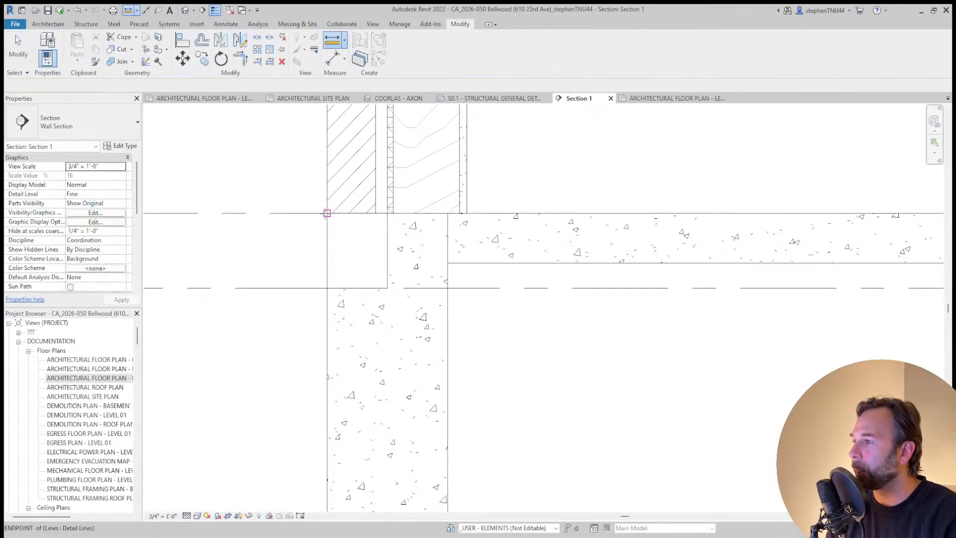
key("Escape")
scroll(449, 311, "down", 2)
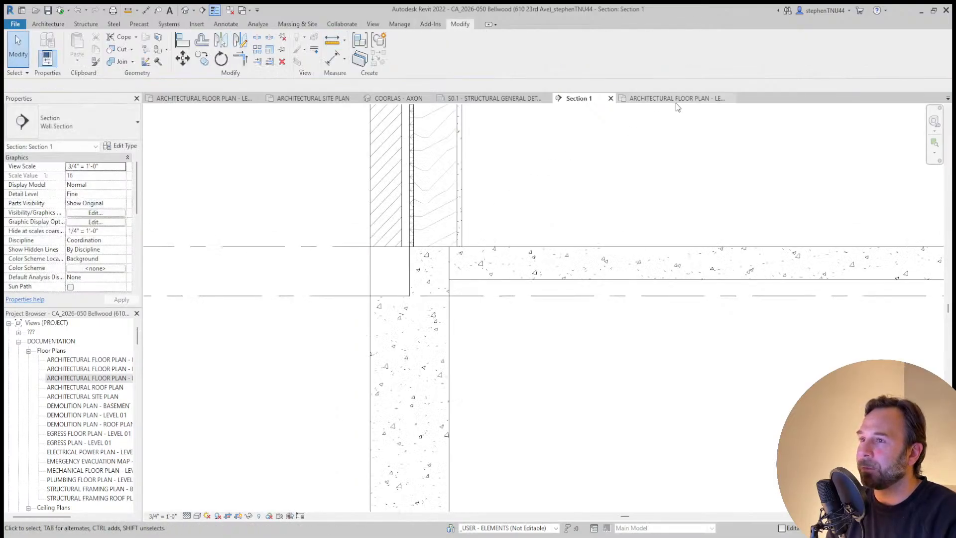
Edit the concrete wall region's boundary in the S0.1 slab-on-grade detail, setting the brick ledge width and the upper stem thickness to 5" each
left_click(503, 100)
left_click(335, 371)
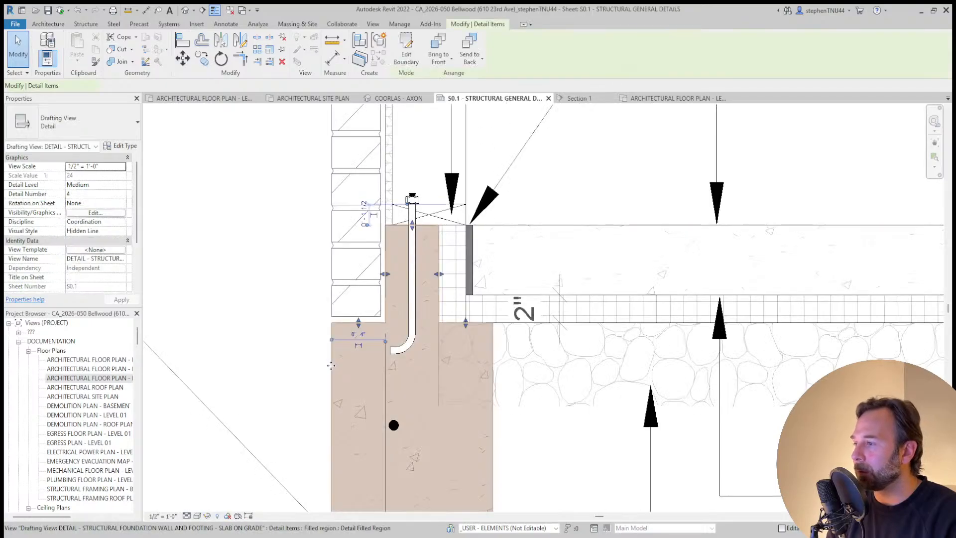
left_click(406, 48)
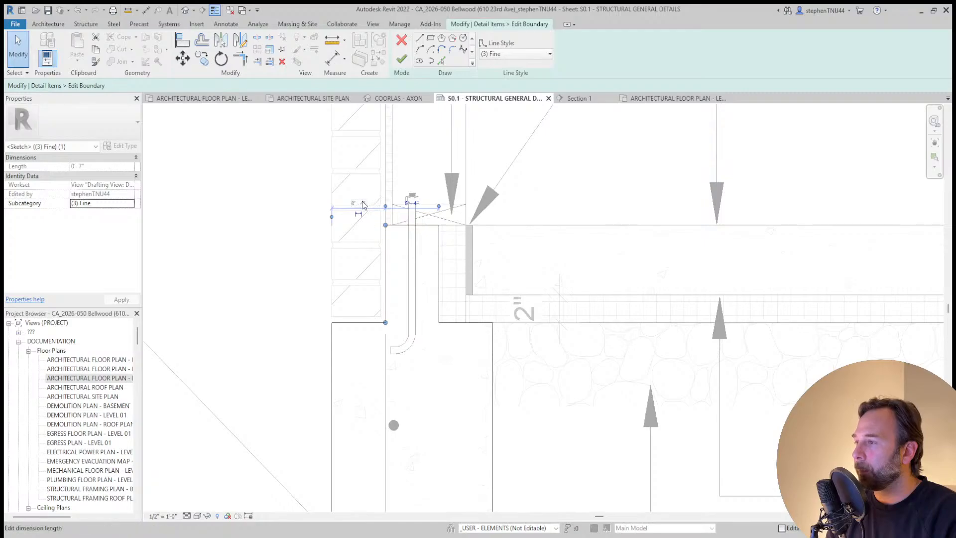
key("Return")
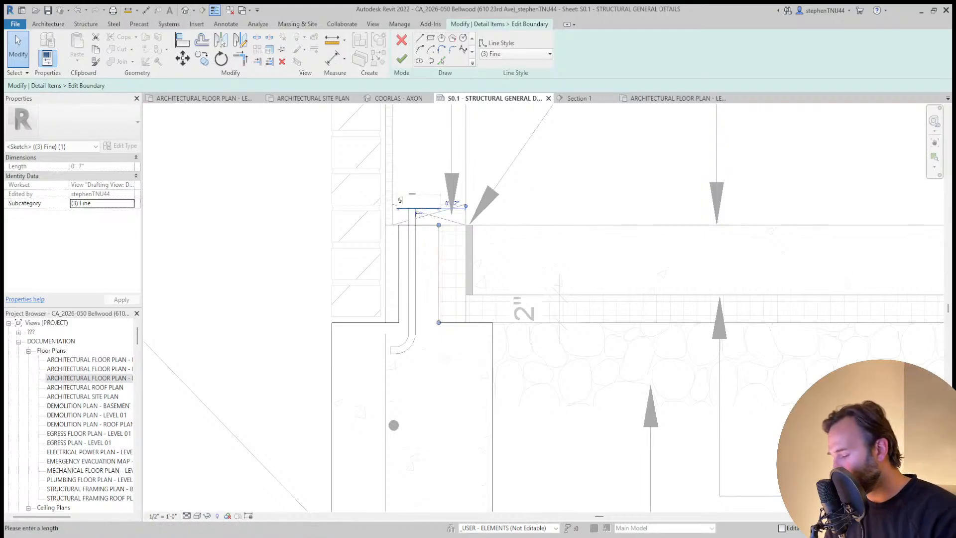
key("Return")
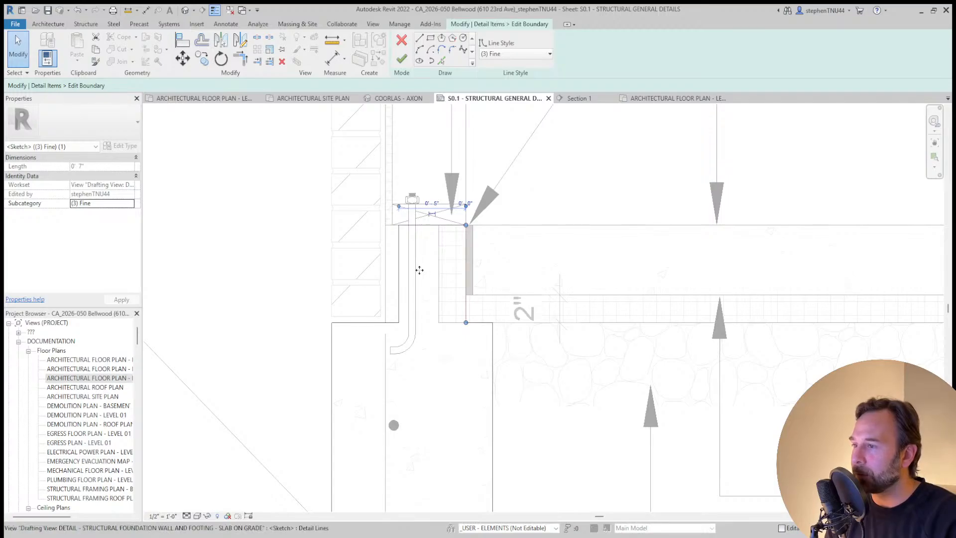
Trim the wall boundary so its inner face runs straight from the stem's top to the footing, and finish the region
left_click(241, 59)
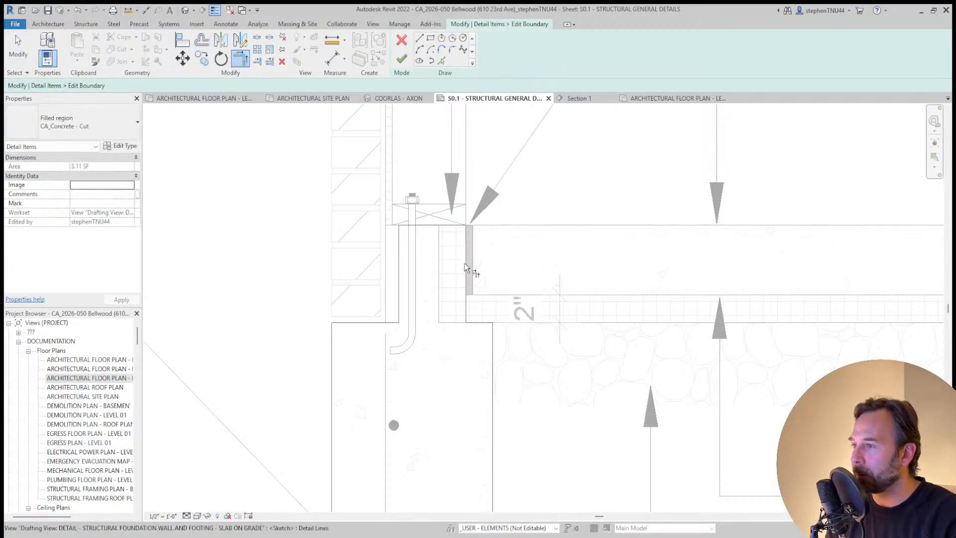
scroll(465, 267, "down", 4)
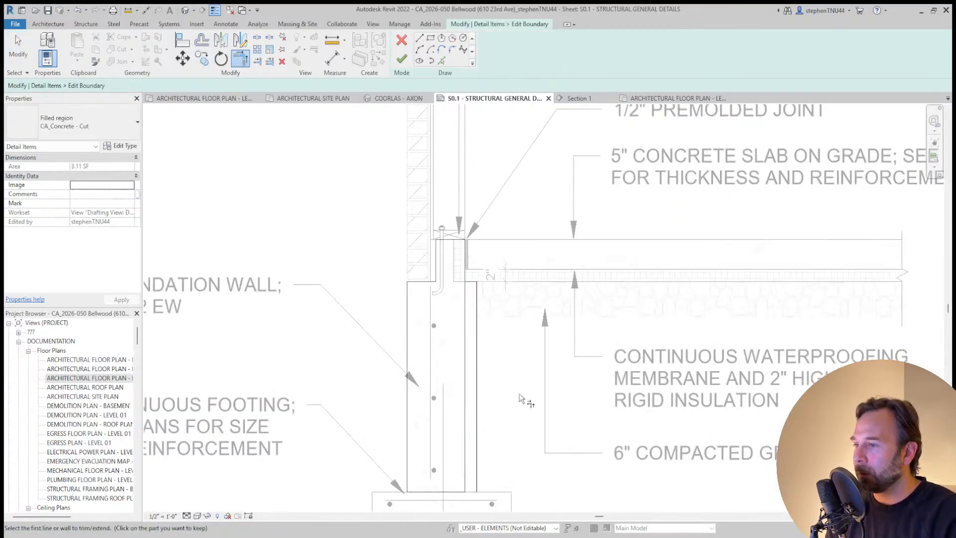
key("Escape")
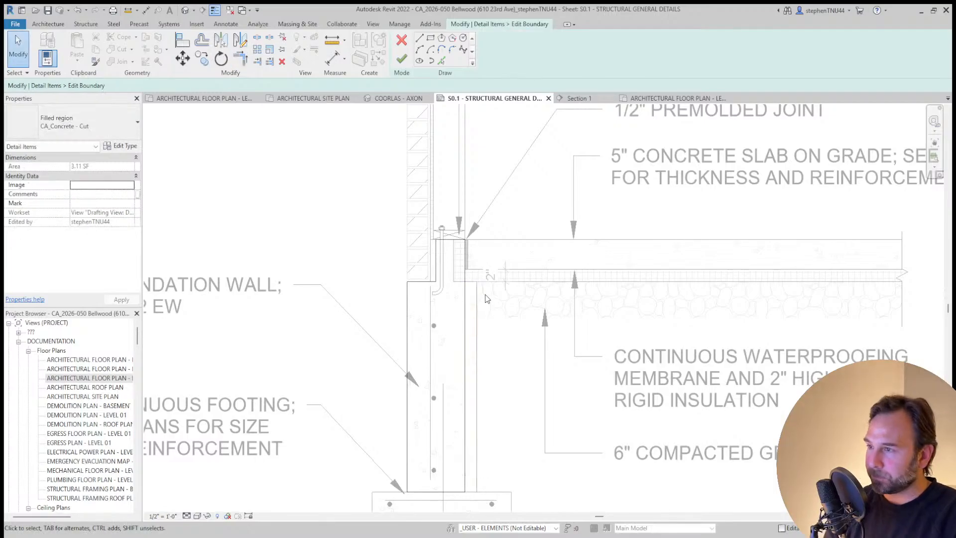
scroll(487, 299, "up", 3)
left_click(402, 59)
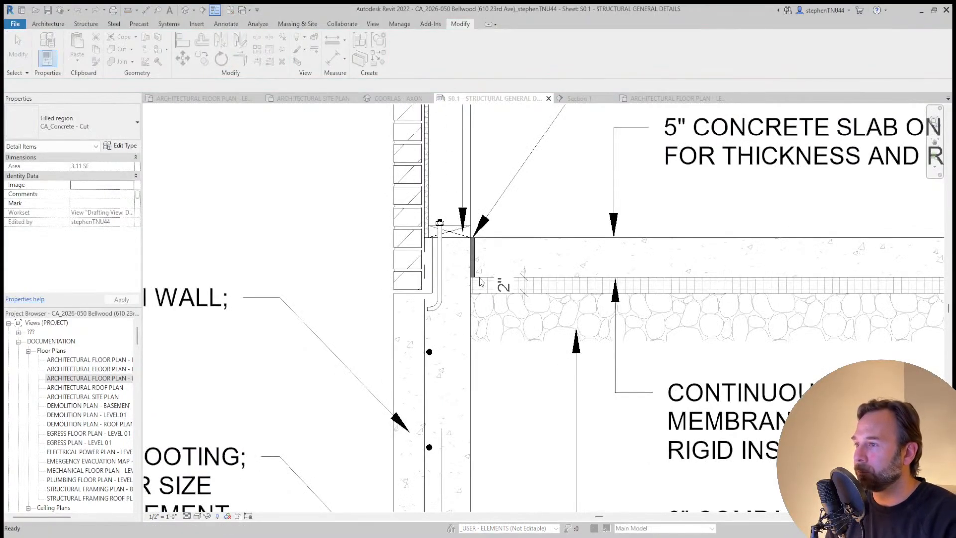
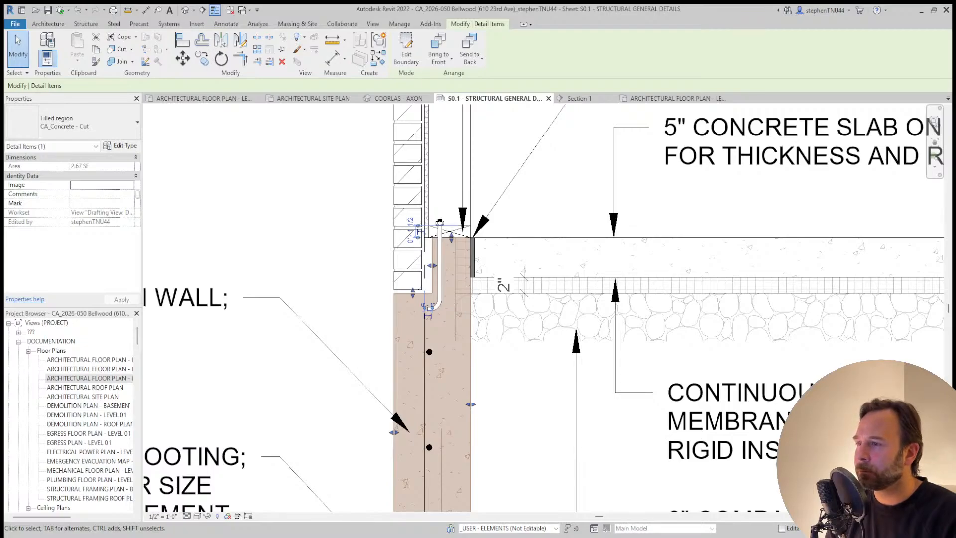
Move the concrete foundation wall region 1" outward so the ledge's vertical face meets the outer face of the plywood sheathing
scroll(413, 241, "down", 3)
left_click(314, 185)
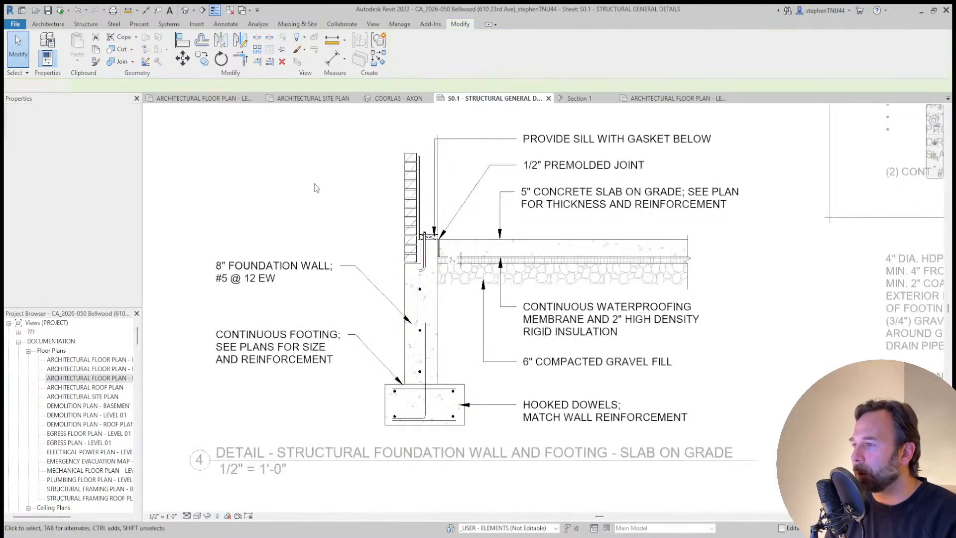
scroll(440, 289, "up", 3)
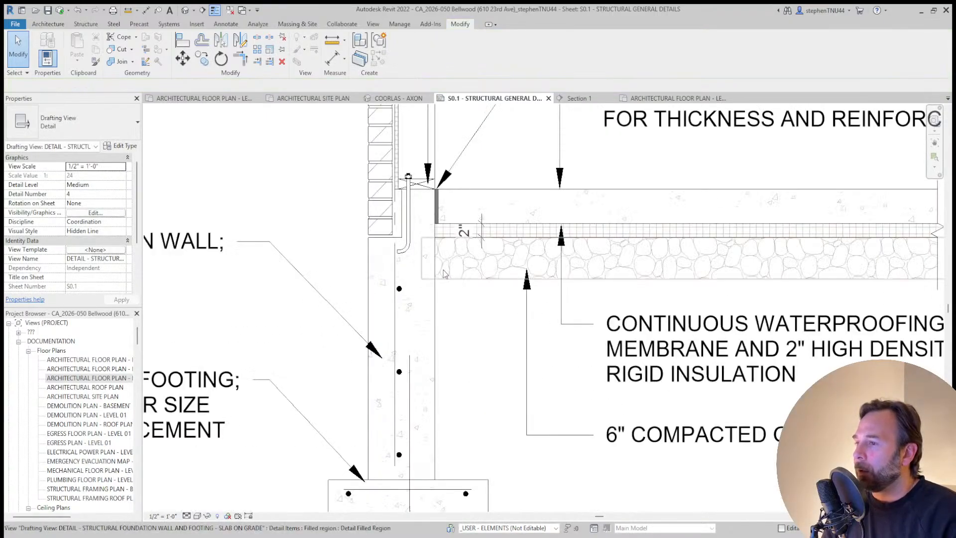
scroll(401, 206, "up", 5)
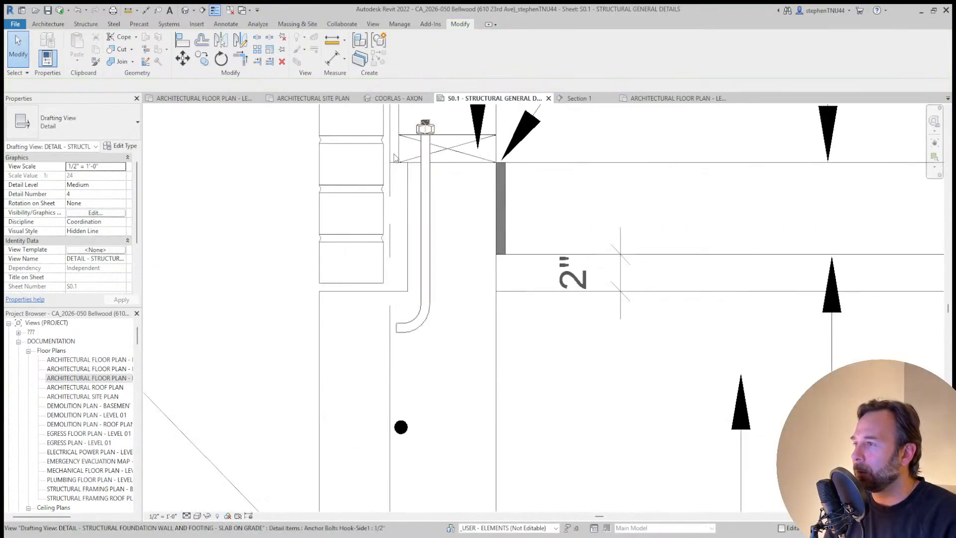
middle_click_drag(402, 158, 408, 218)
left_click(414, 238)
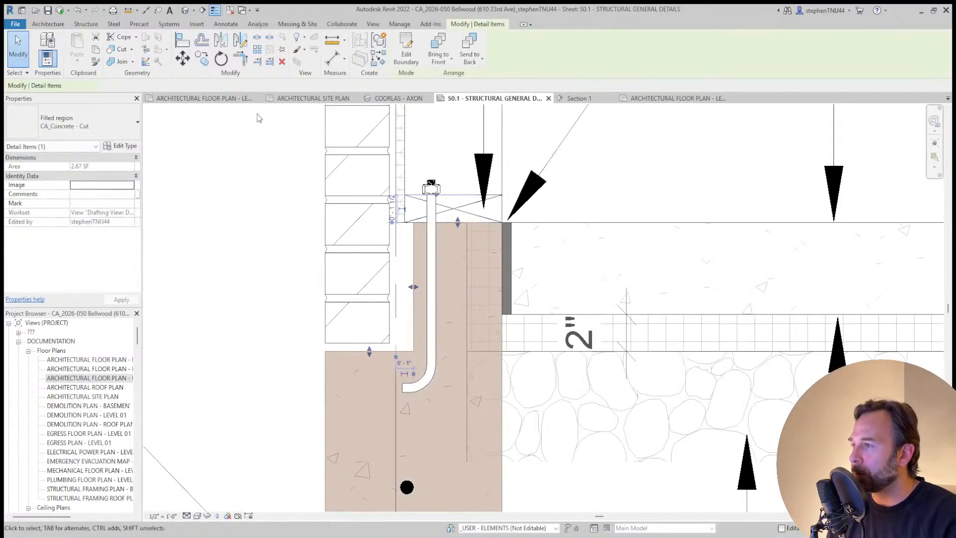
left_click(187, 61)
left_click(413, 222)
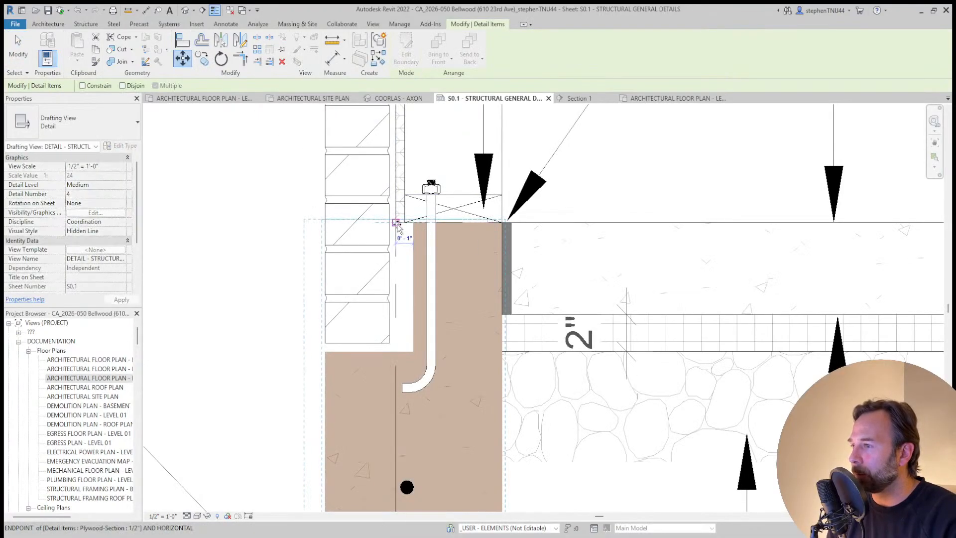
left_click(396, 222)
key("Escape")
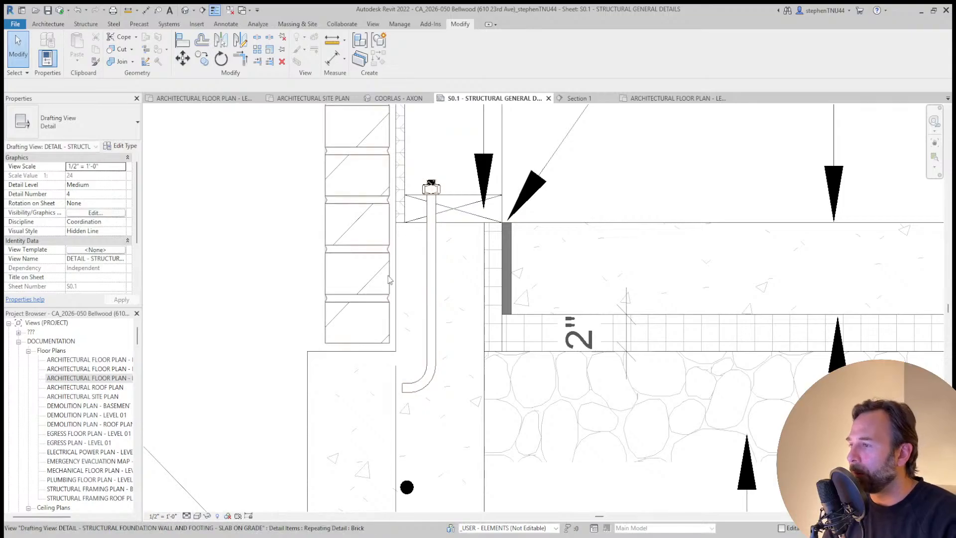
Move the brick repeating detail outward so its outer face lines up with the outer edge of the concrete brick ledge
left_click(383, 268)
middle_click_drag(264, 136, 267, 139)
left_click(183, 59)
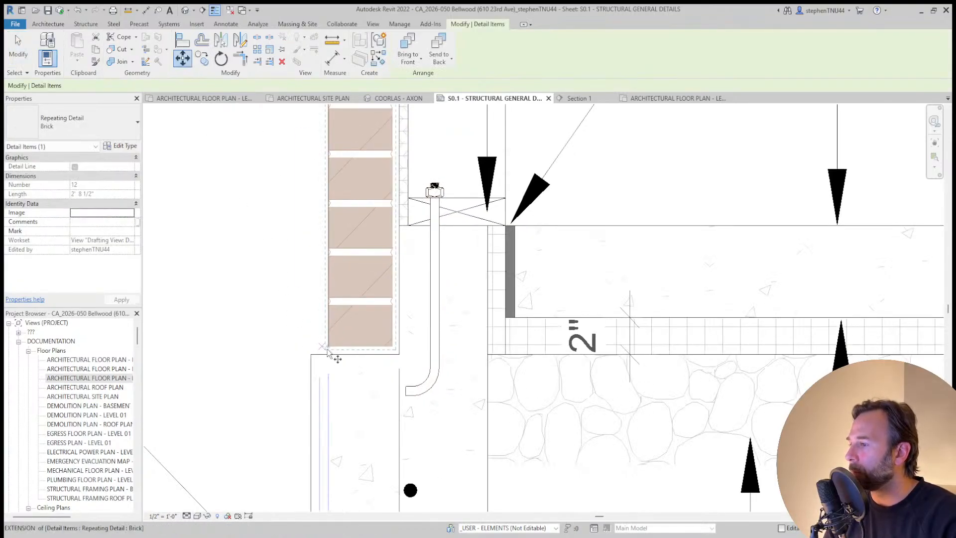
left_click(328, 346)
left_click(311, 354)
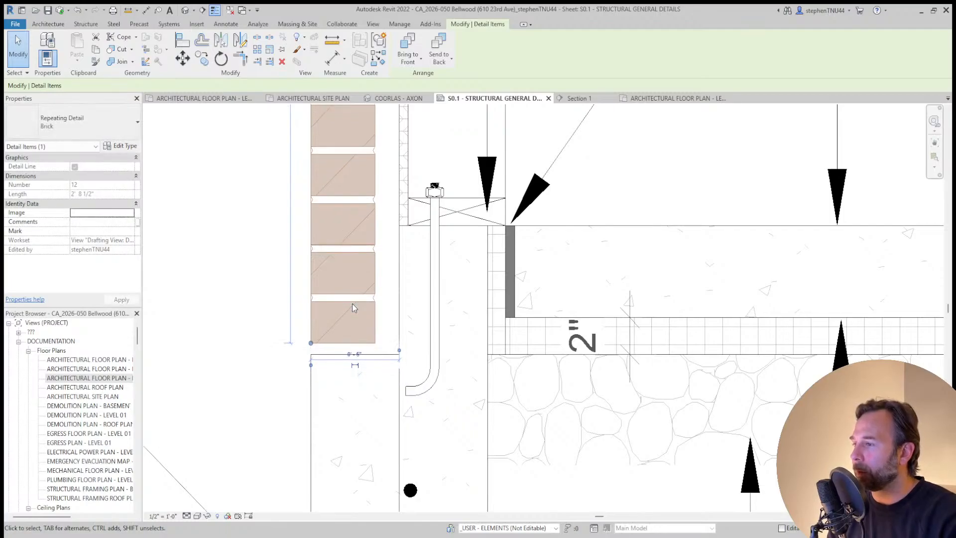
key("Escape")
Place a CA_Break Line detail component across the upper part of the brick and stud wall
scroll(418, 285, "down", 4)
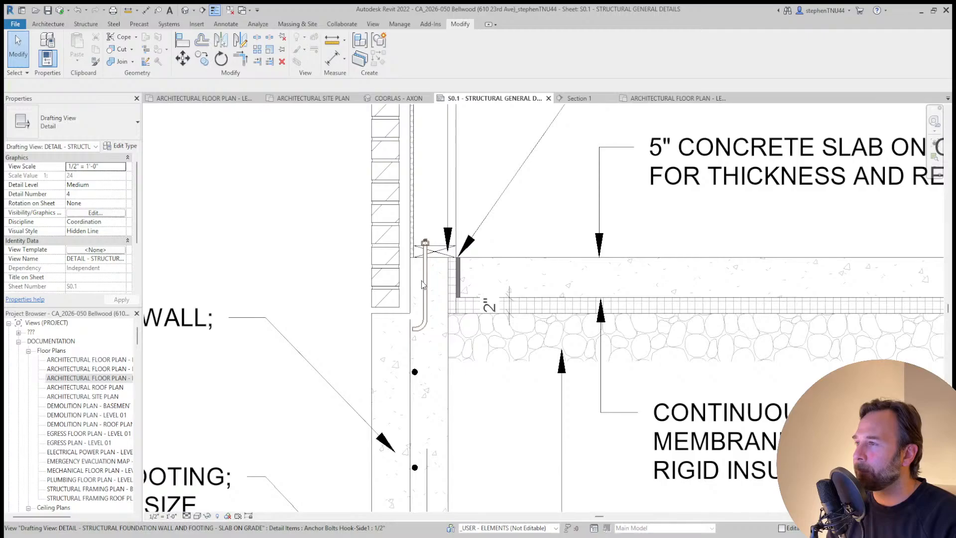
scroll(424, 283, "down", 4)
scroll(421, 191, "up", 2)
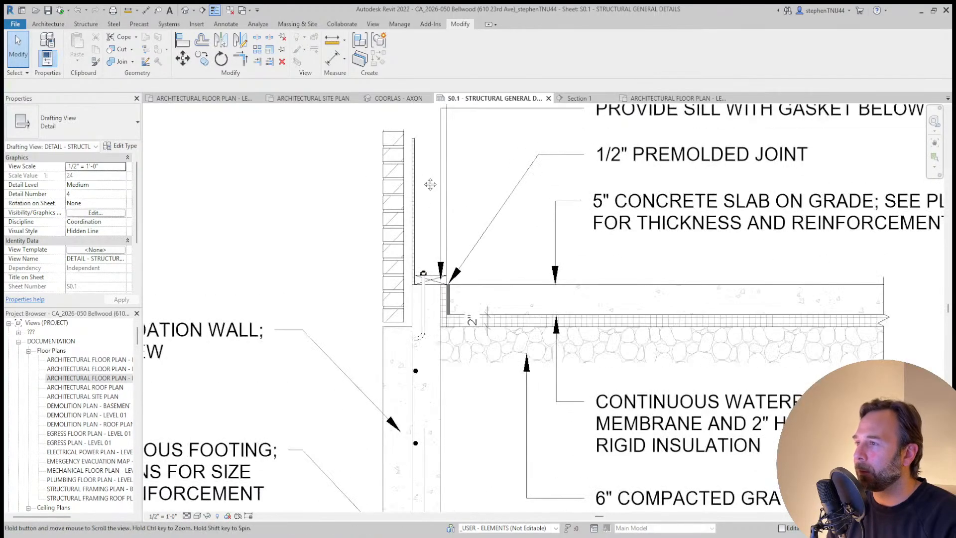
scroll(421, 192, "down", 3)
scroll(421, 191, "up", 3)
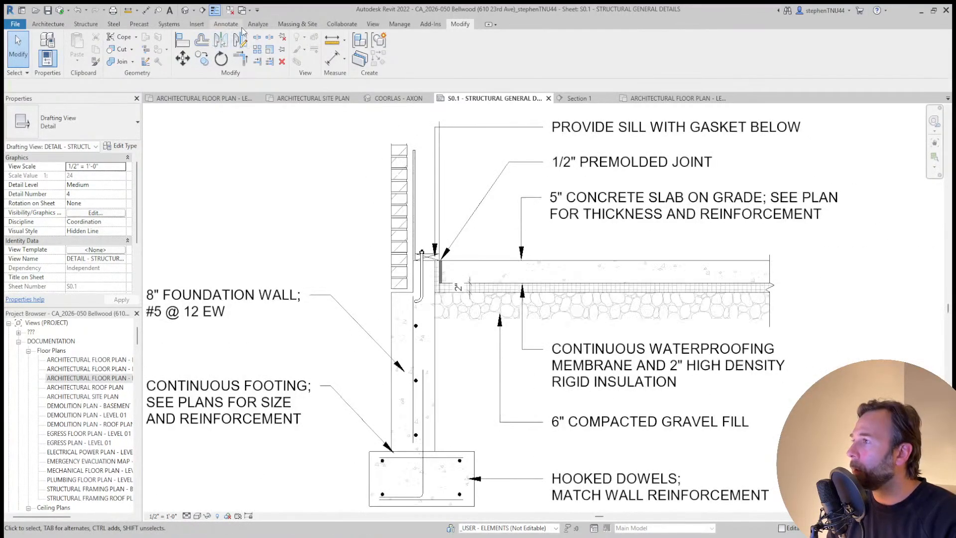
left_click(225, 24)
left_click(384, 62)
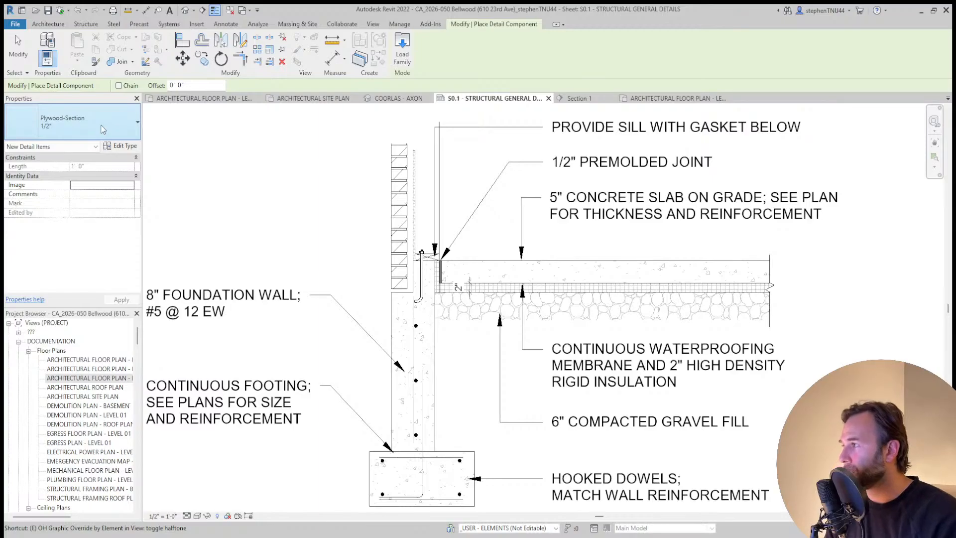
left_click(76, 174)
left_click(427, 168)
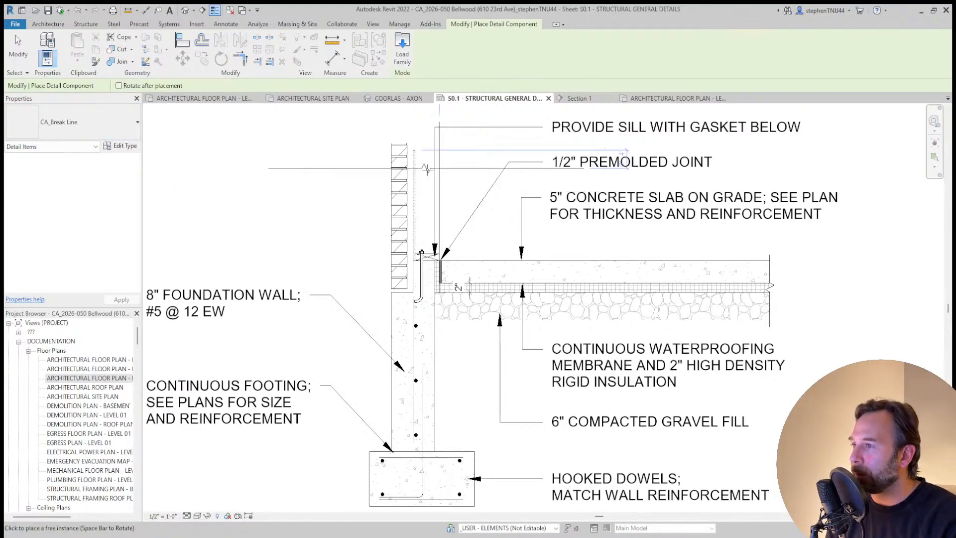
key("Escape")
Shorten both ends of the break line to just beyond the brick and stud wall, and nudge it up to the top of the brick
left_click(463, 167)
middle_click_drag(464, 170, 436, 236)
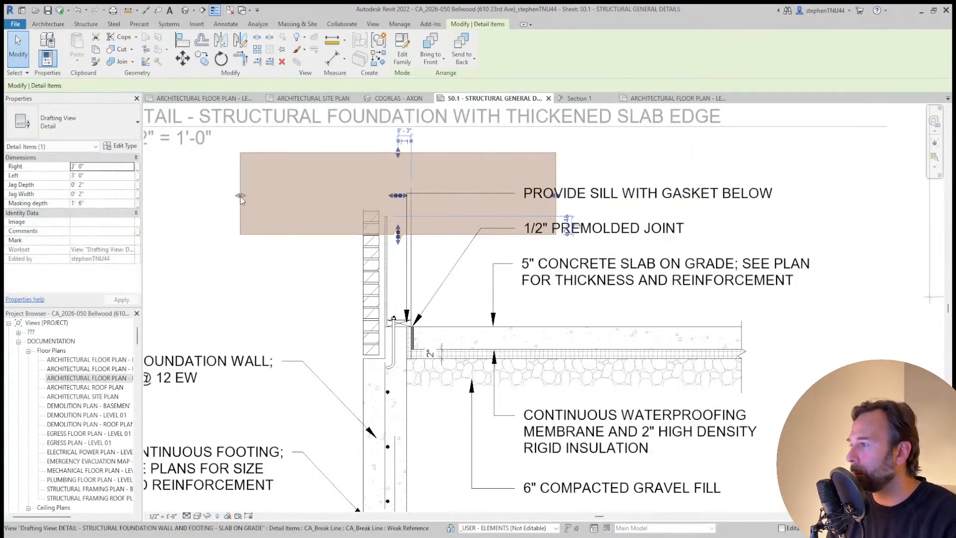
left_click_drag(450, 220, 498, 202)
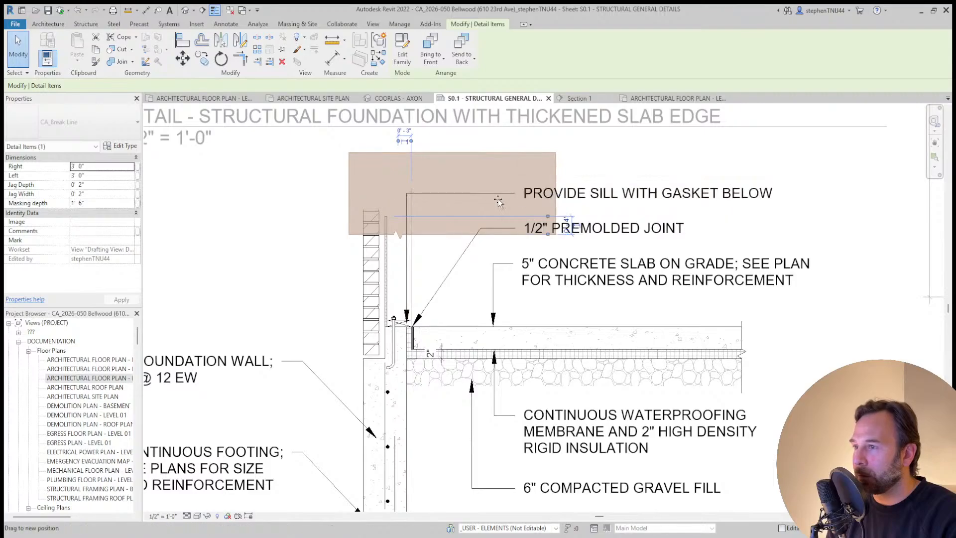
left_click_drag(423, 211, 423, 211)
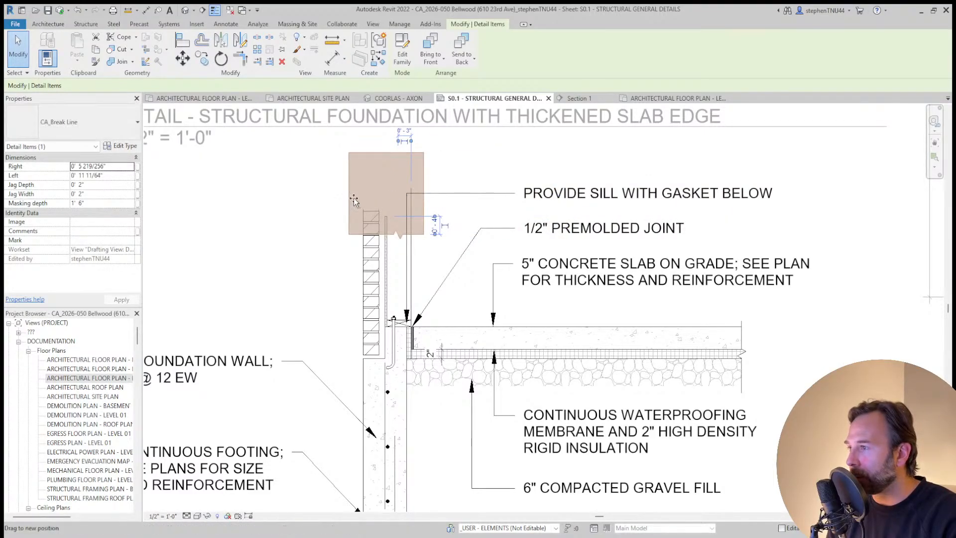
key("Up")
key("Up")
key("Up")
key("Up")
key("Up")
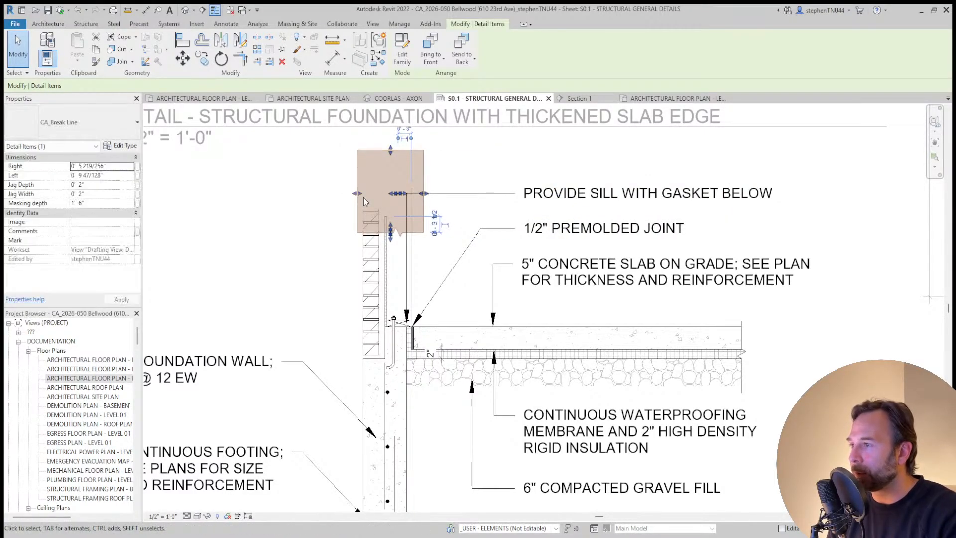
key("Left")
key("Up")
key("Up")
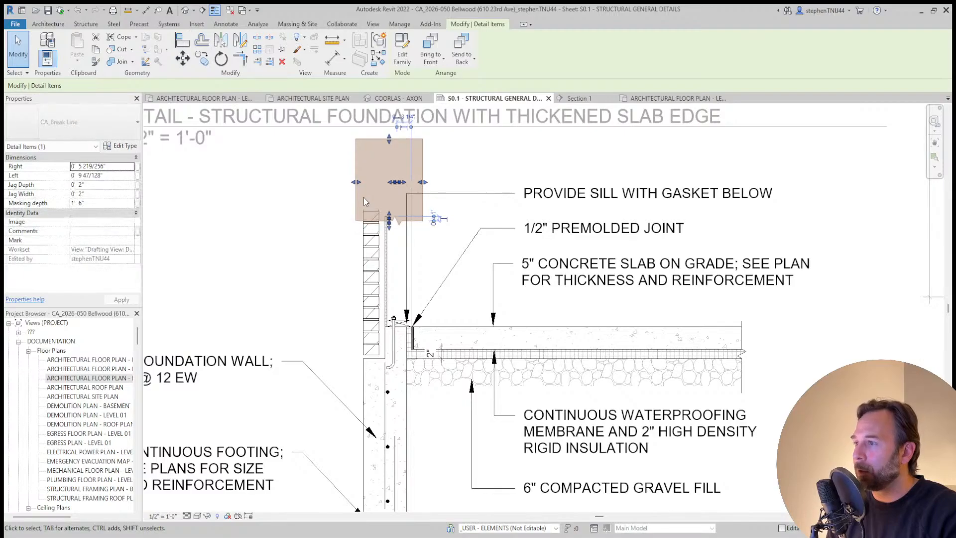
key("Escape")
Move the vertical and horizontal rigid insulation regions inward together so the vertical piece's outer face meets the foundation wall's inner face
scroll(413, 215, "down", 4)
scroll(409, 298, "up", 8)
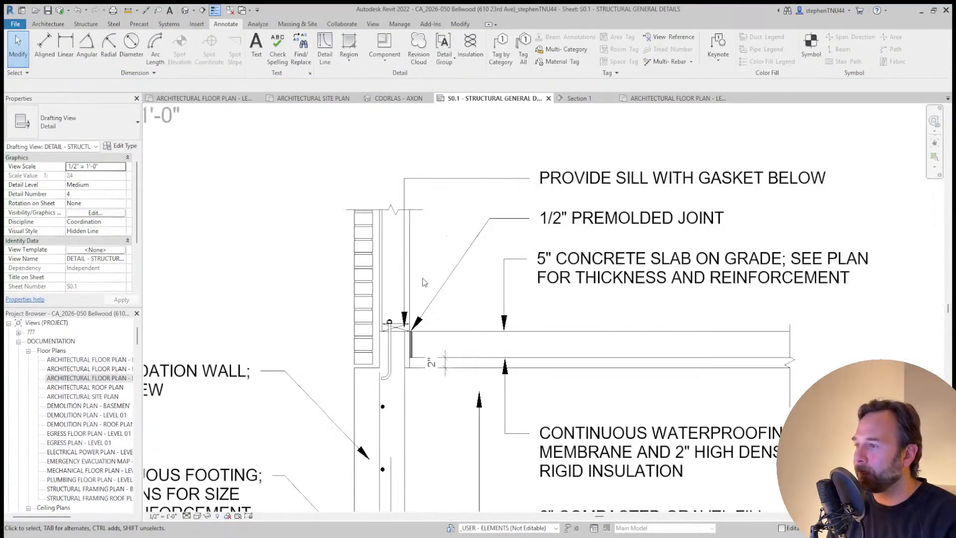
scroll(431, 280, "up", 1)
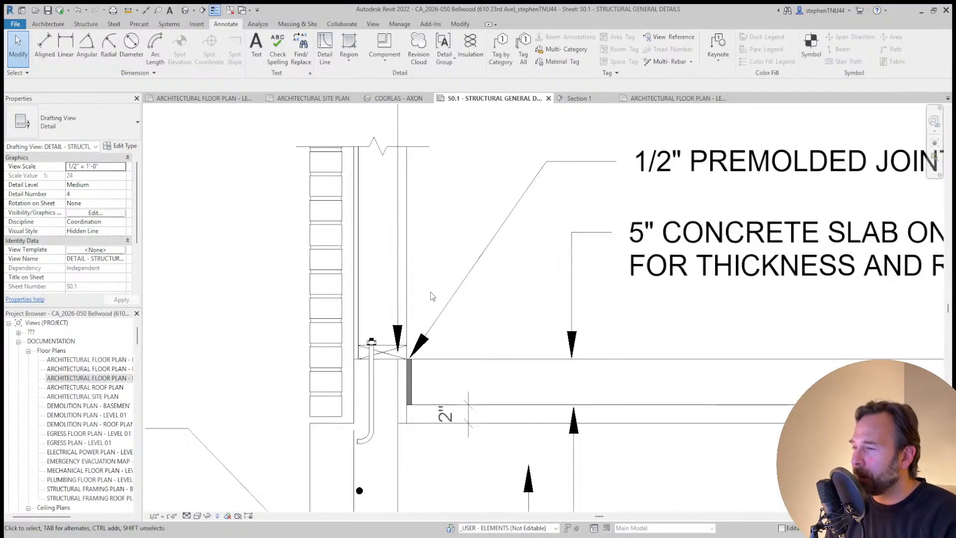
scroll(402, 419, "up", 2)
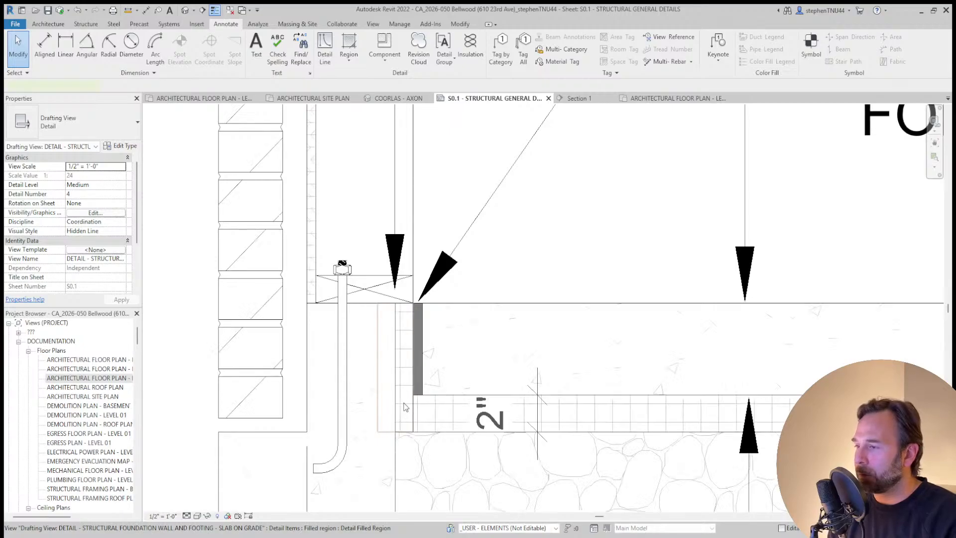
left_click(404, 406)
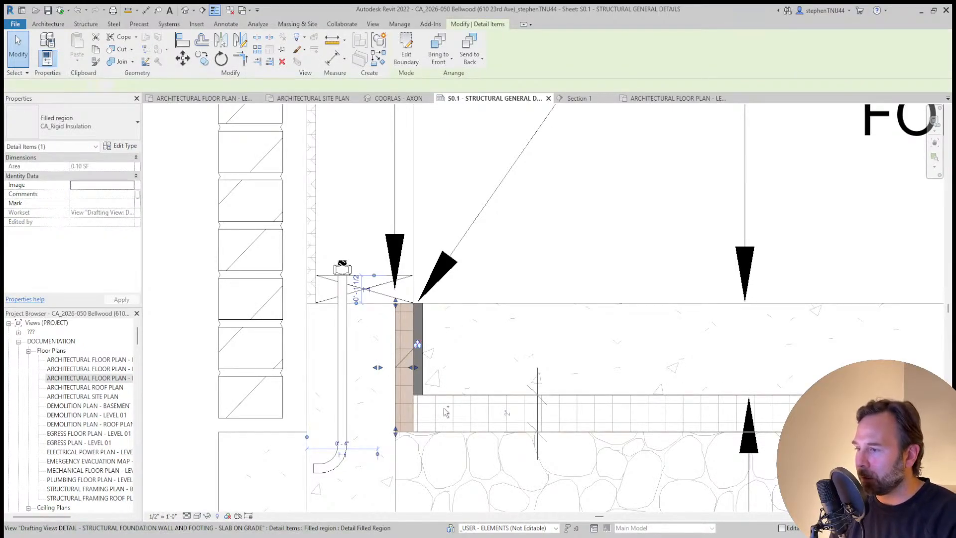
left_click(445, 412, "ctrl")
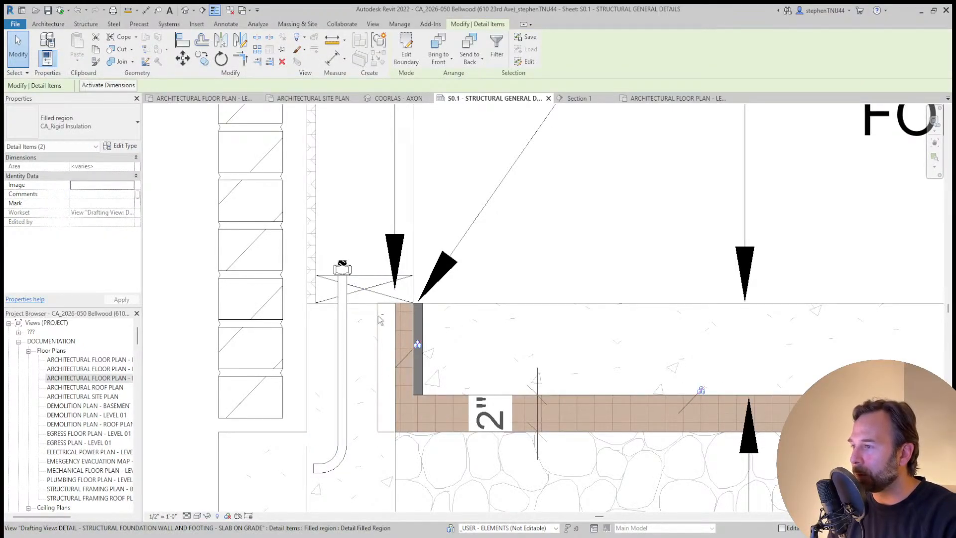
left_click(182, 58)
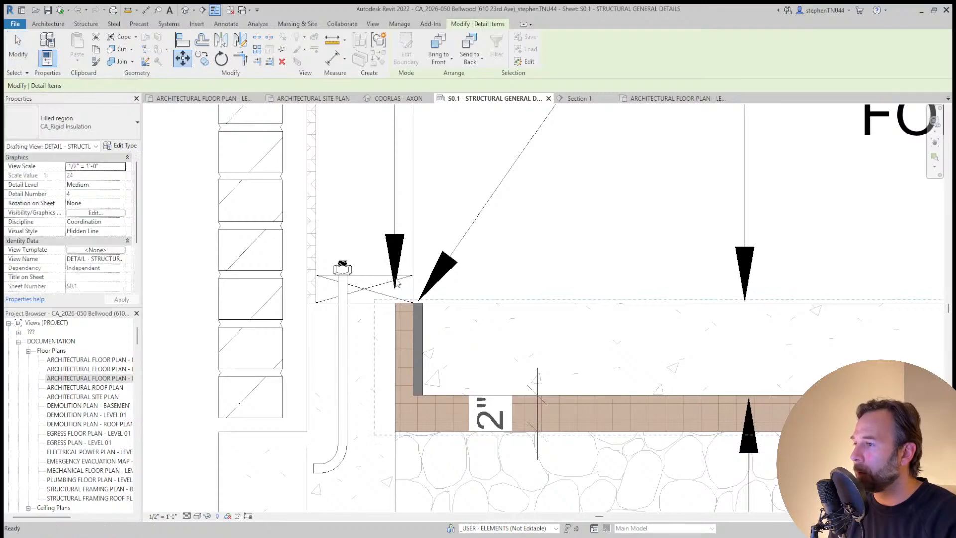
left_click(413, 302)
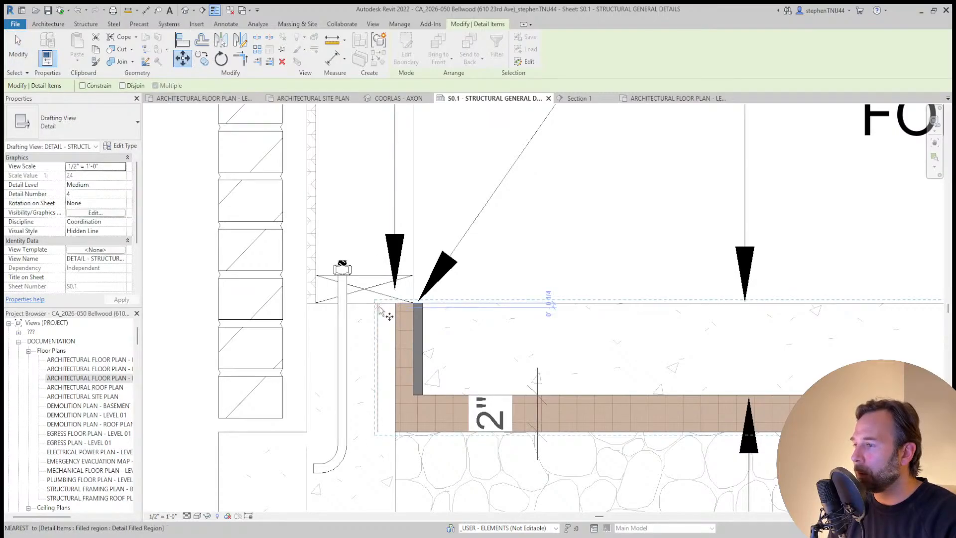
left_click(411, 307)
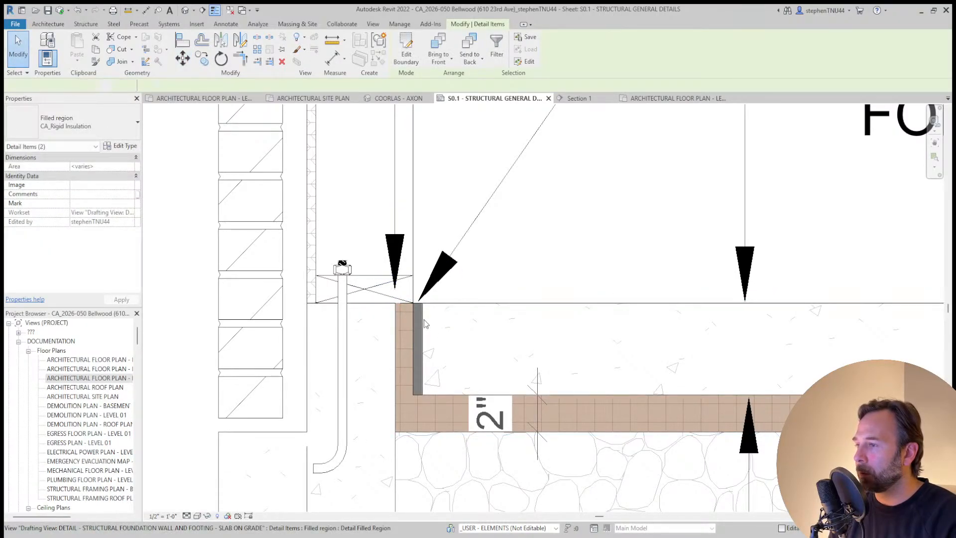
Pull the slab's concrete edge back and remove the grey premolded joint strip beside the vertical rigid insulation
left_click(423, 321)
scroll(418, 308, "up", 3)
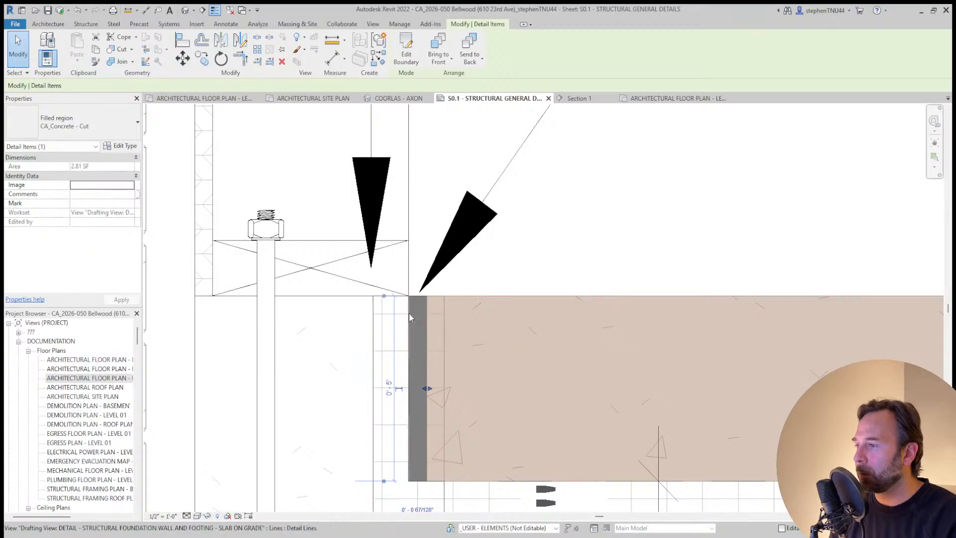
left_click(491, 313, "ctrl")
key("Escape")
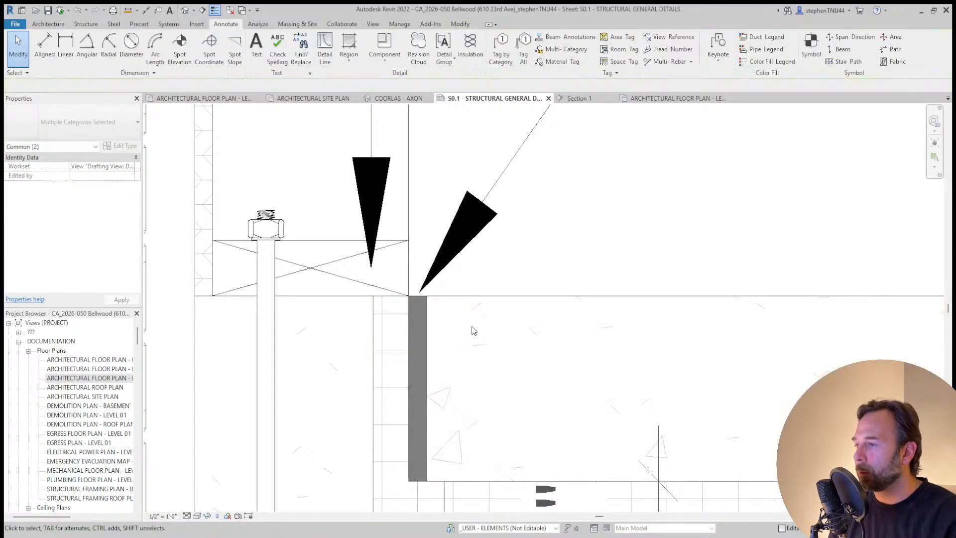
left_click(426, 340)
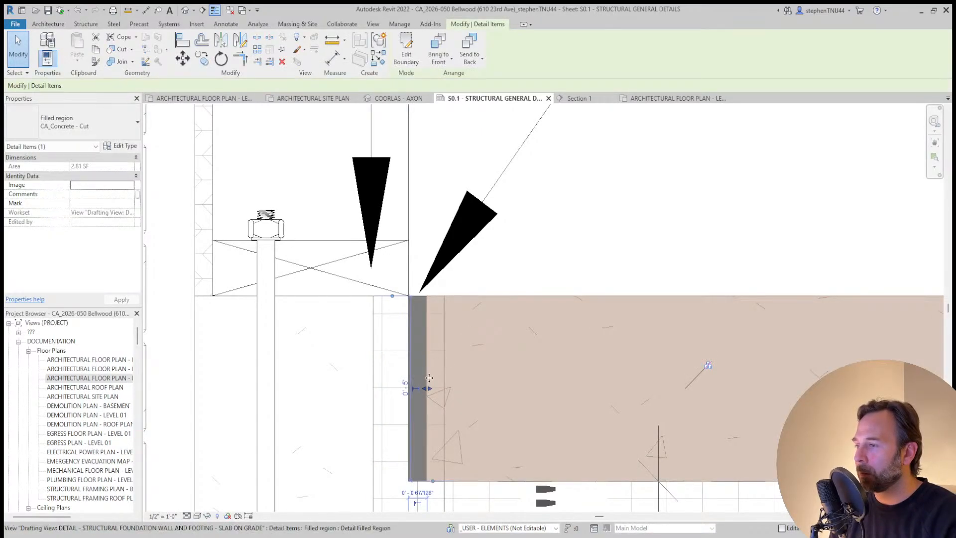
key("Escape")
left_click(425, 320)
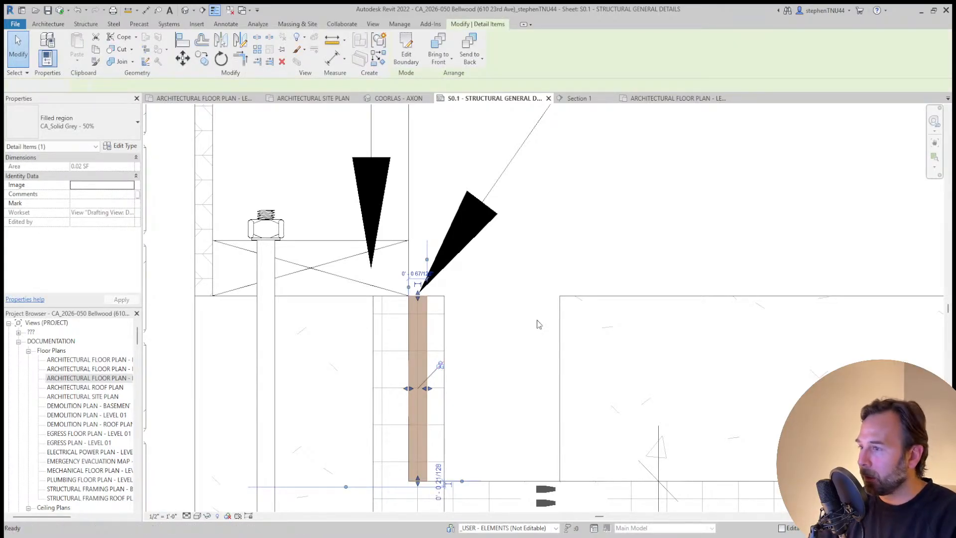
key("Escape")
Extend the concrete slab region's edge to the slab-side face of the vertical rigid insulation
left_click(556, 397)
left_click_drag(560, 388, 444, 388)
left_click(585, 244)
scroll(457, 280, "down", 5)
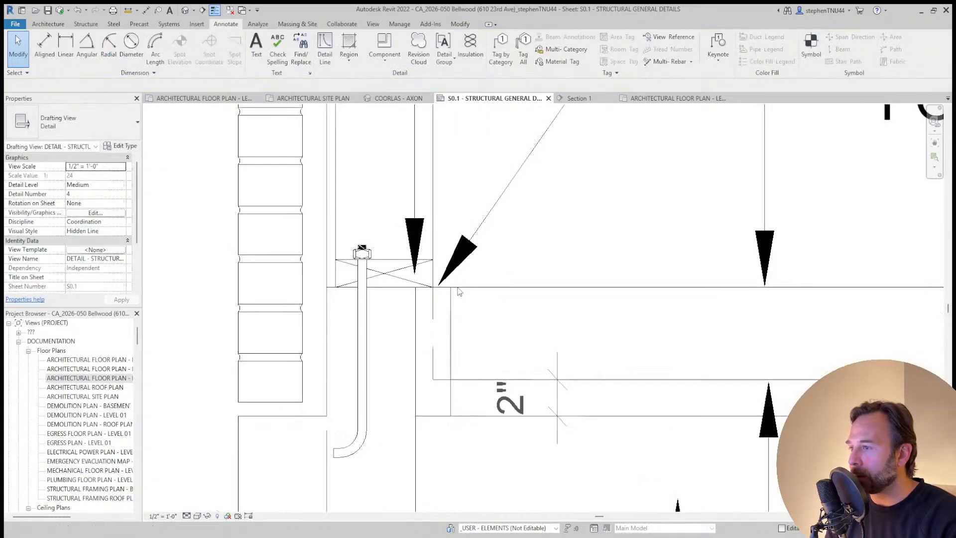
Turn off thin-line display and move the vertical dashed membrane line onto the slab-side face of the rigid insulation
scroll(432, 309, "up", 1)
scroll(432, 309, "up", 1)
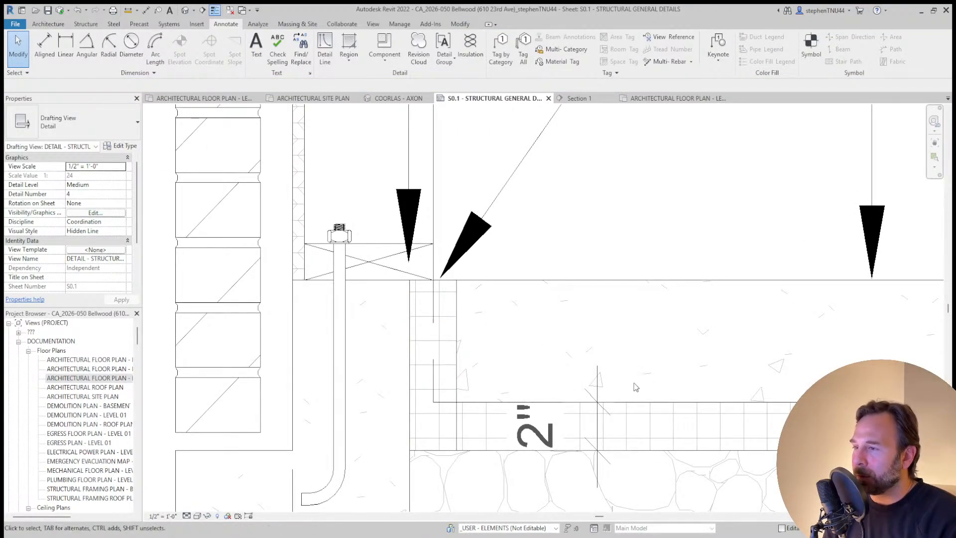
left_click(435, 305)
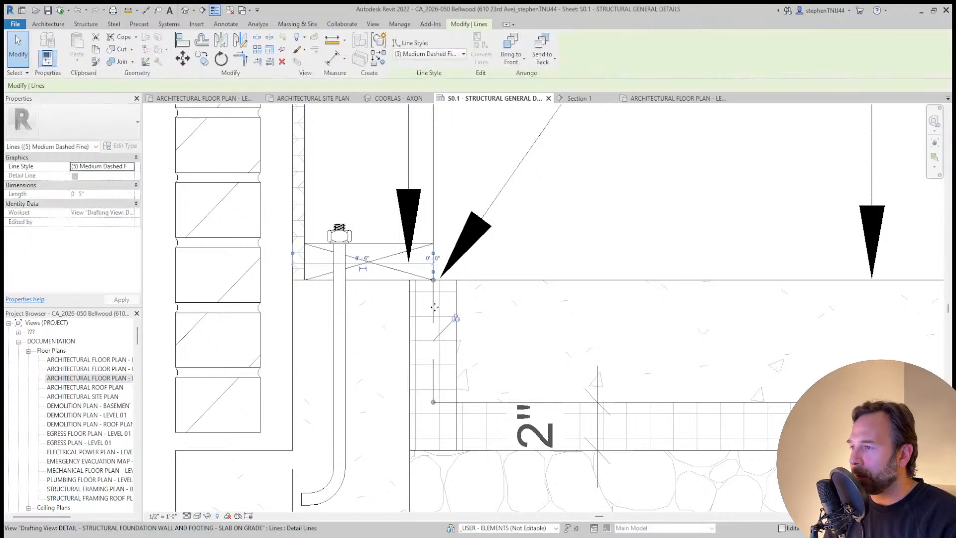
scroll(437, 308, "up", 1)
left_click(215, 12)
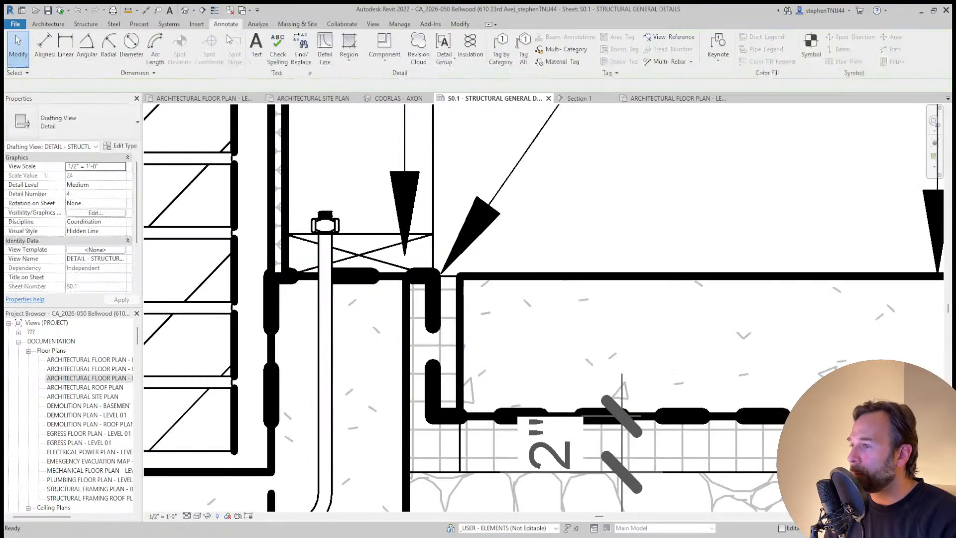
scroll(351, 182, "down", 2)
scroll(417, 277, "up", 2)
left_click_drag(397, 256, 417, 271)
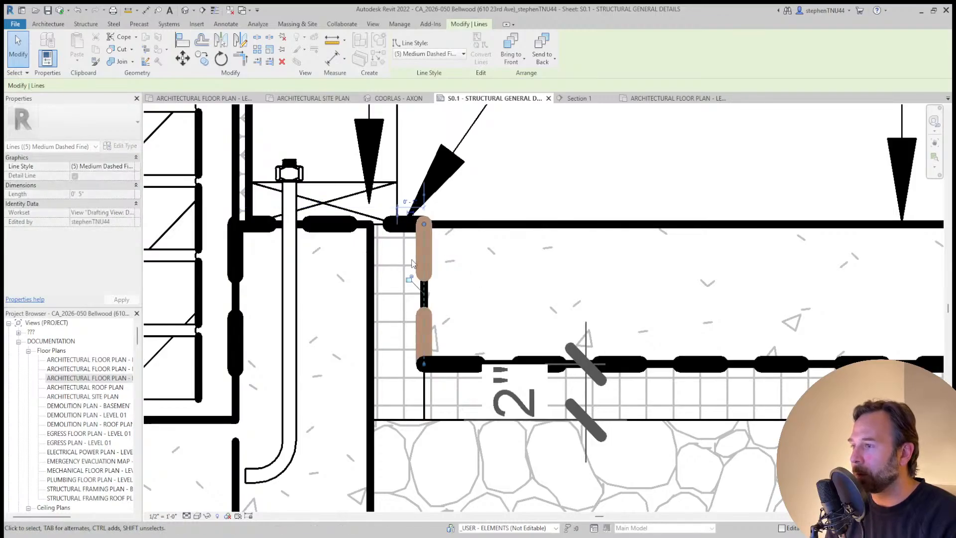
scroll(417, 271, "down", 1)
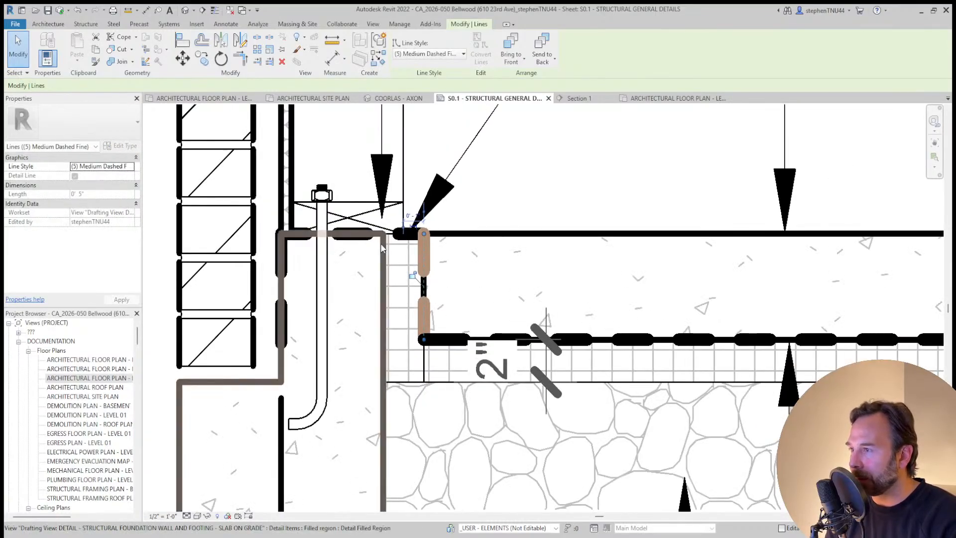
Draw an Extra Fine detail line along the top of the brick ledge from the stem's outer face to the ledge's outer edge
key("Tab")
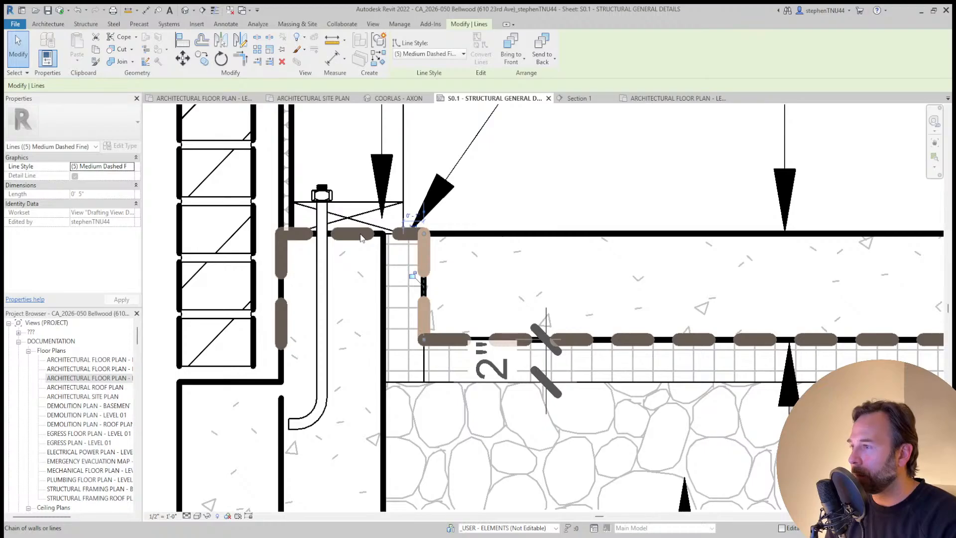
middle_click_drag(281, 280, 389, 264)
left_click(391, 245)
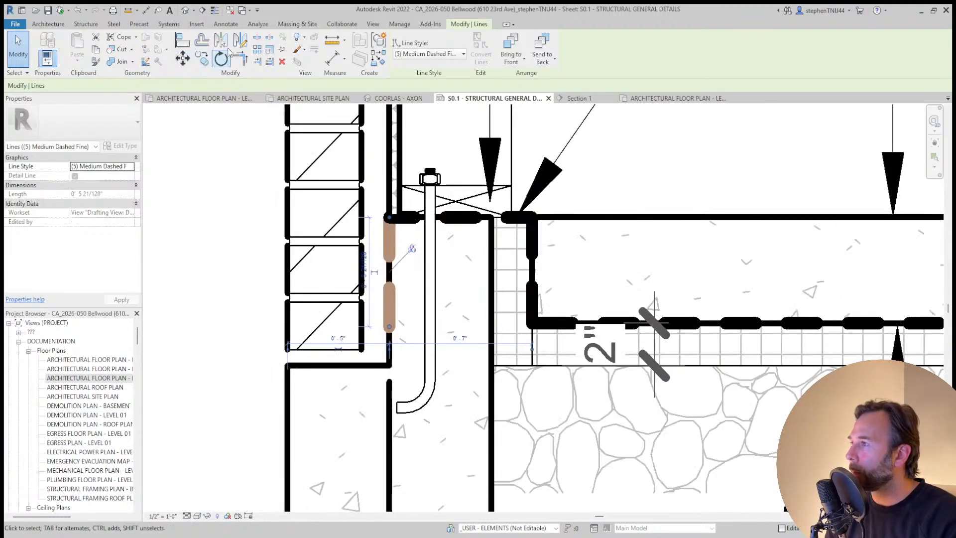
left_click(233, 26)
left_click(325, 50)
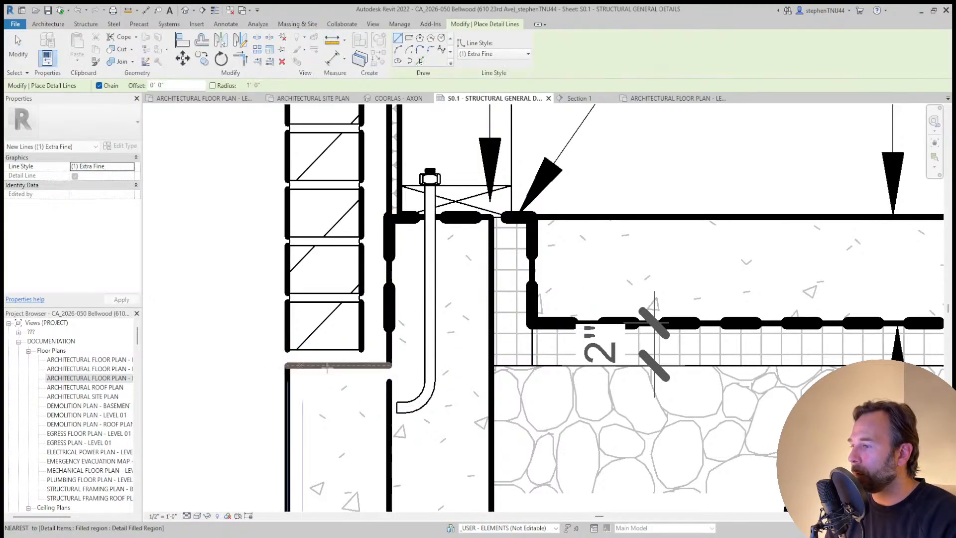
left_click(388, 364)
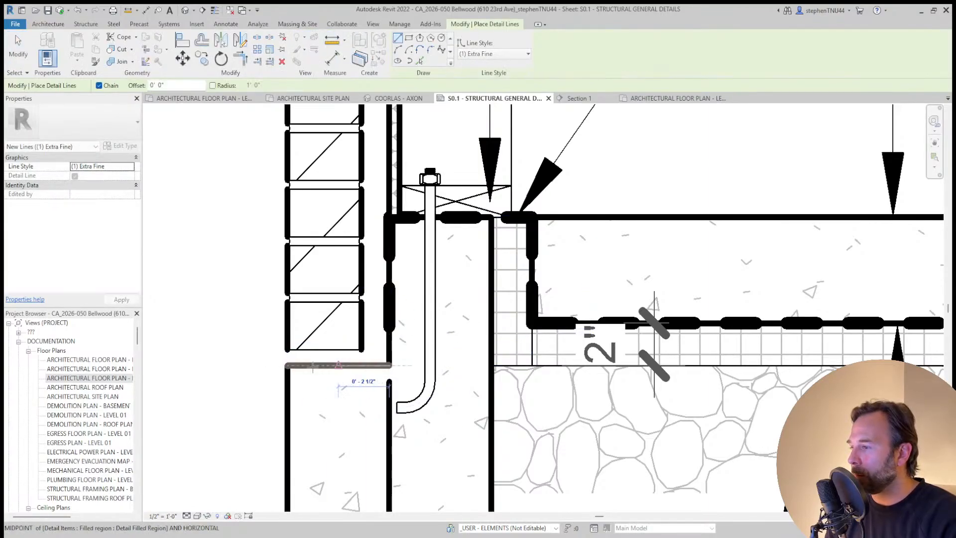
left_click(286, 367)
key("Escape")
key("Escape")
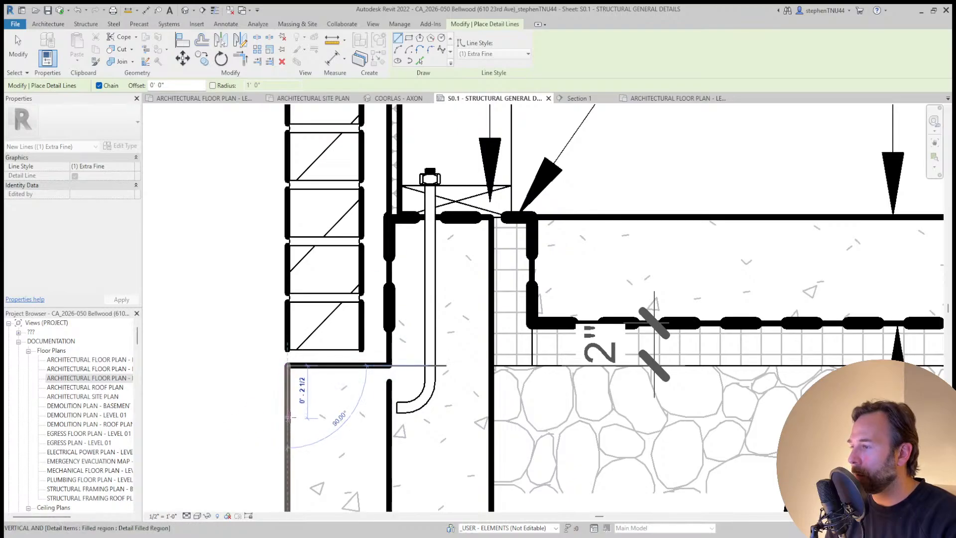
Match the brick ledge's top line and the line down its outer face to the dashed membrane line style
key("m")
key("a")
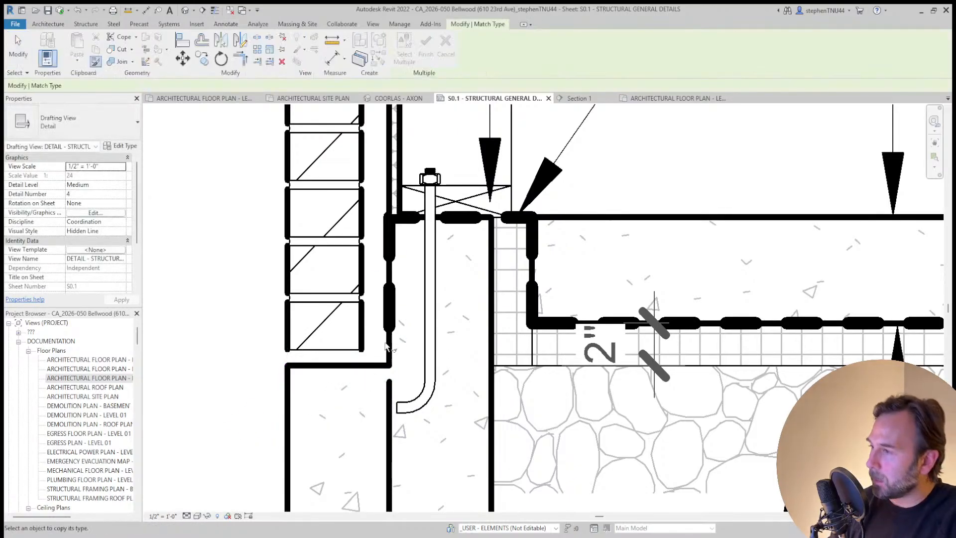
left_click(389, 292)
left_click(367, 366)
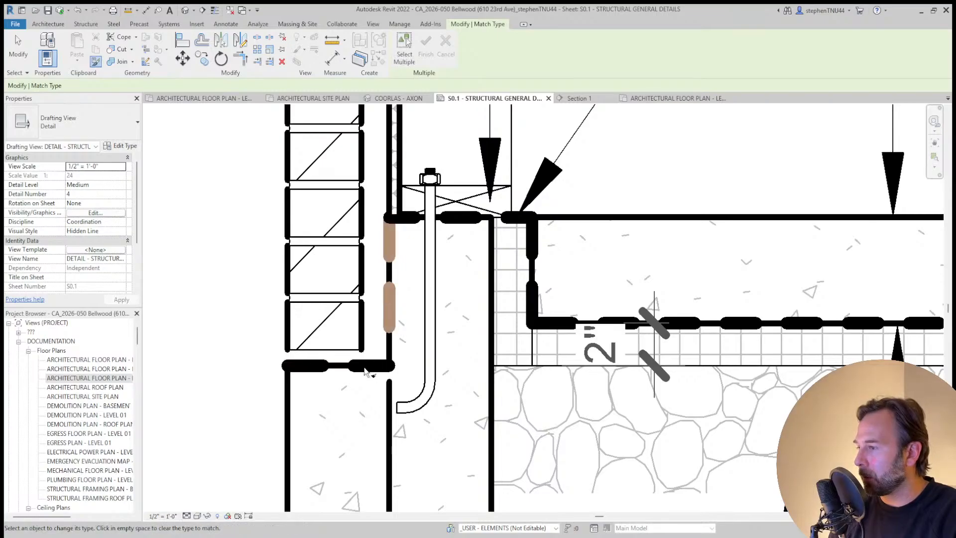
left_click(288, 389)
key("Escape")
key("Escape")
Trim the stem's vertical dashed membrane line and the membrane line along the brick ledge to meet in a corner
left_click(461, 25)
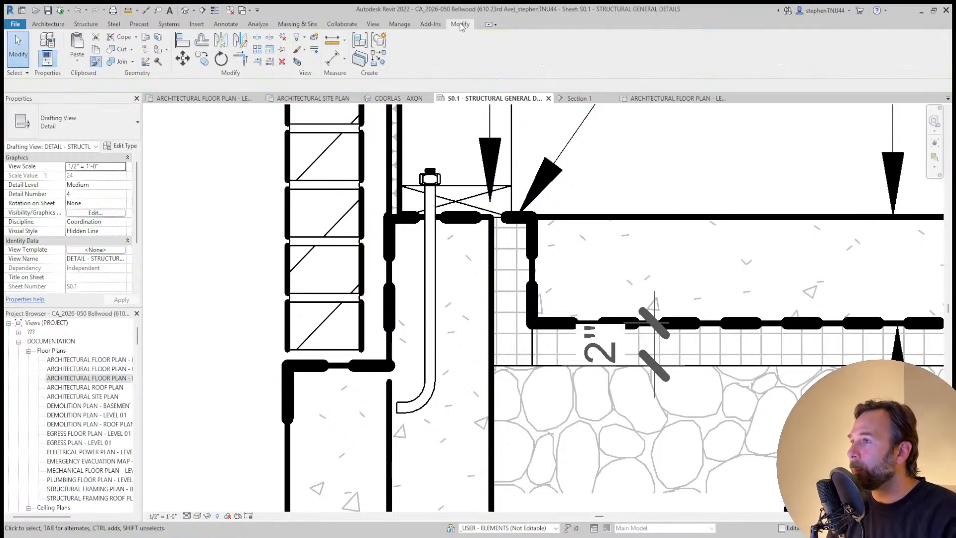
left_click(240, 59)
left_click(391, 314)
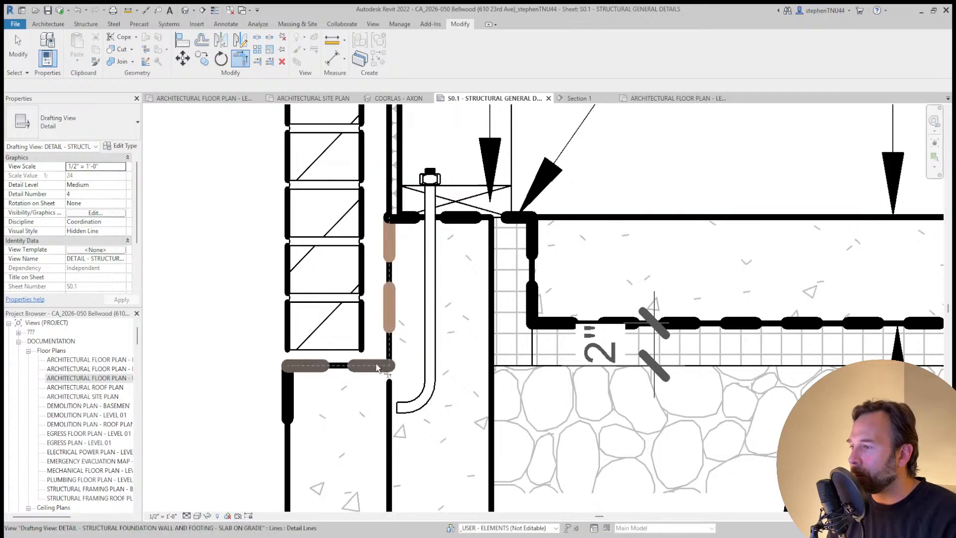
left_click(384, 278)
scroll(383, 277, "down", 2)
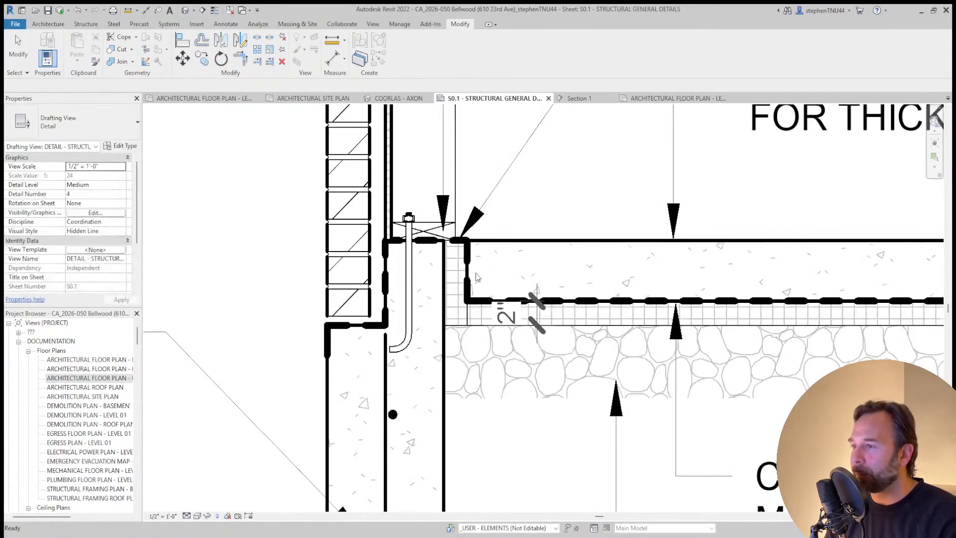
key("Escape")
Examine the membrane, rigid insulation and gravel layers at the slab edge, and how the foundation wall detail reads as a whole
scroll(463, 260, "up", 1)
scroll(464, 260, "up", 1)
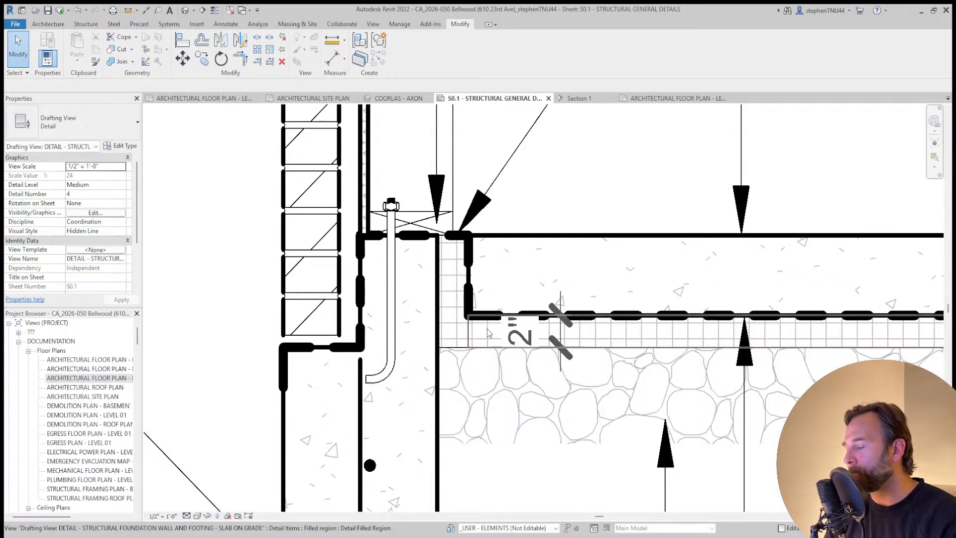
scroll(498, 326, "down", 3)
scroll(548, 269, "up", 2)
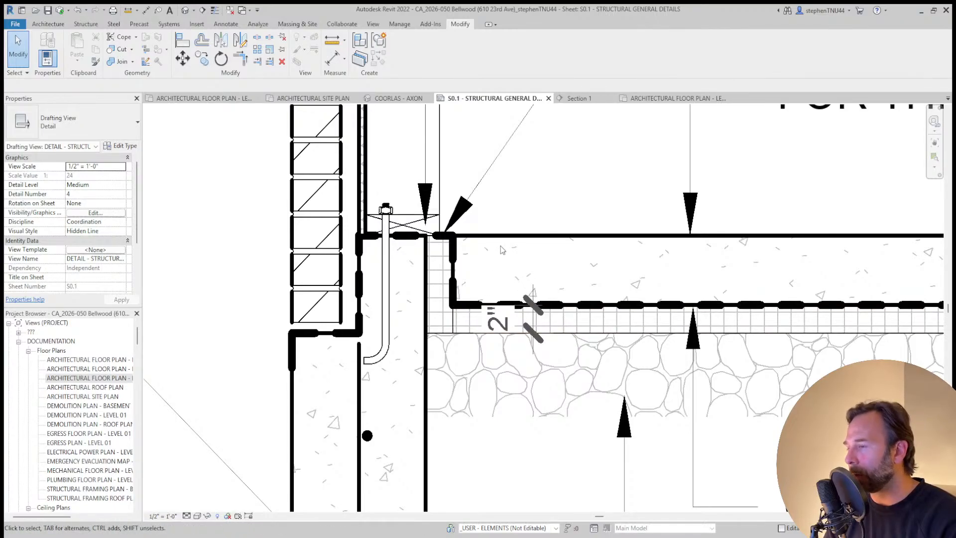
scroll(408, 234, "down", 2)
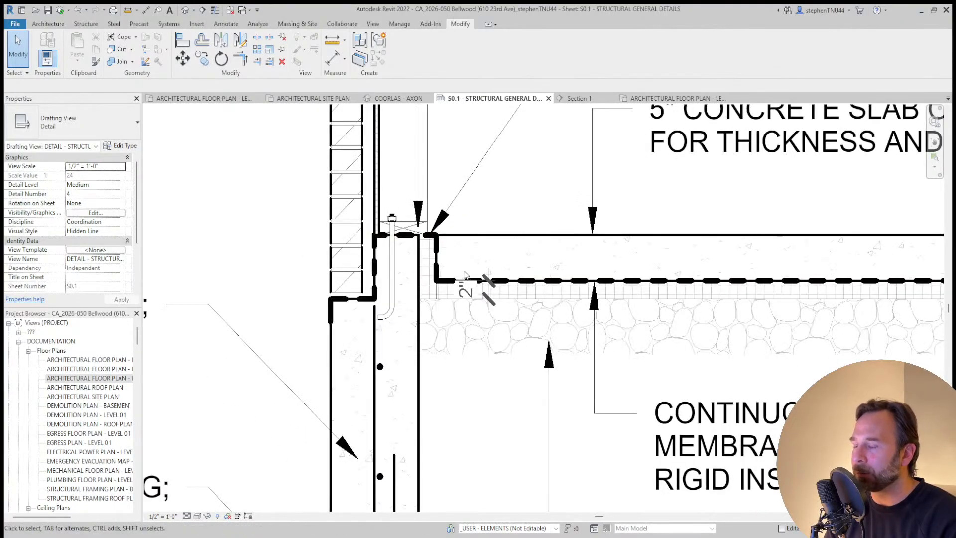
scroll(438, 262, "down", 3)
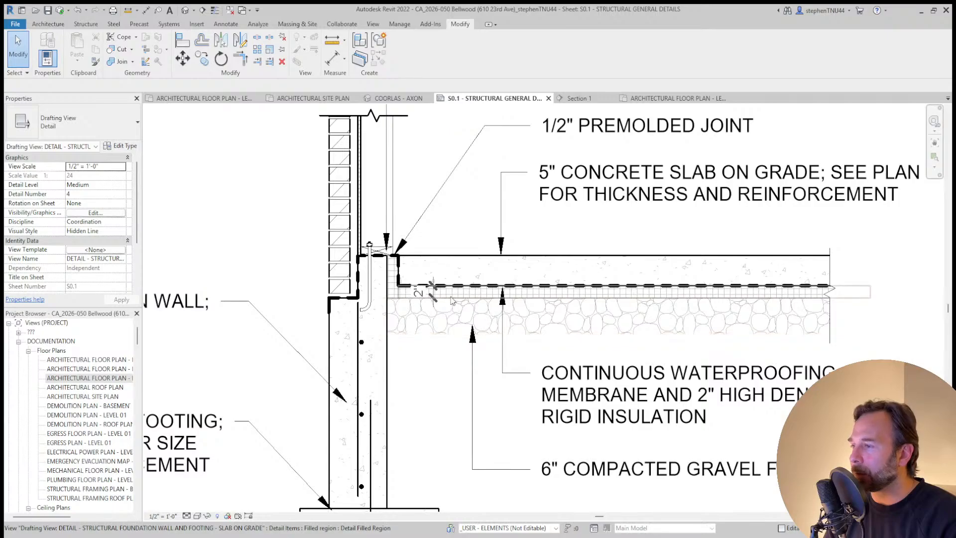
scroll(352, 300, "up", 2)
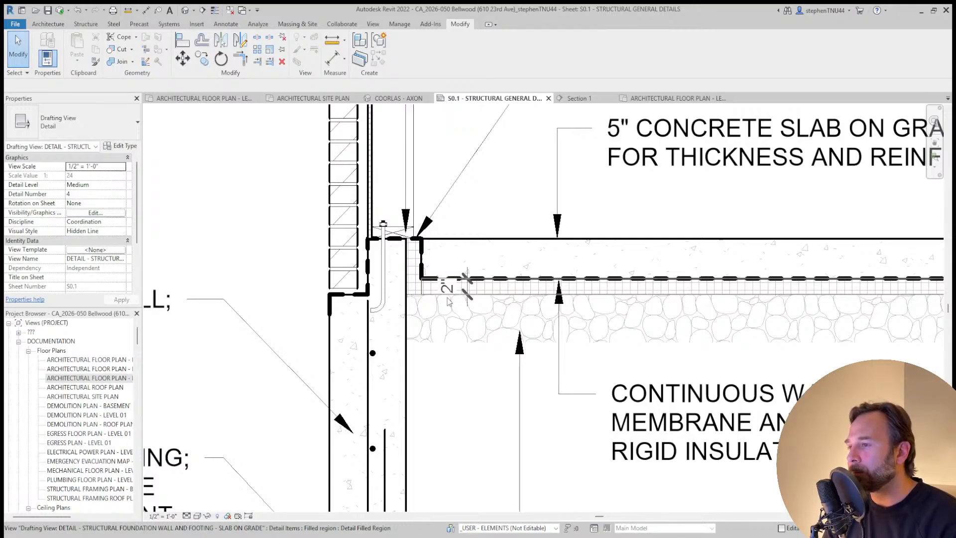
scroll(484, 210, "down", 2)
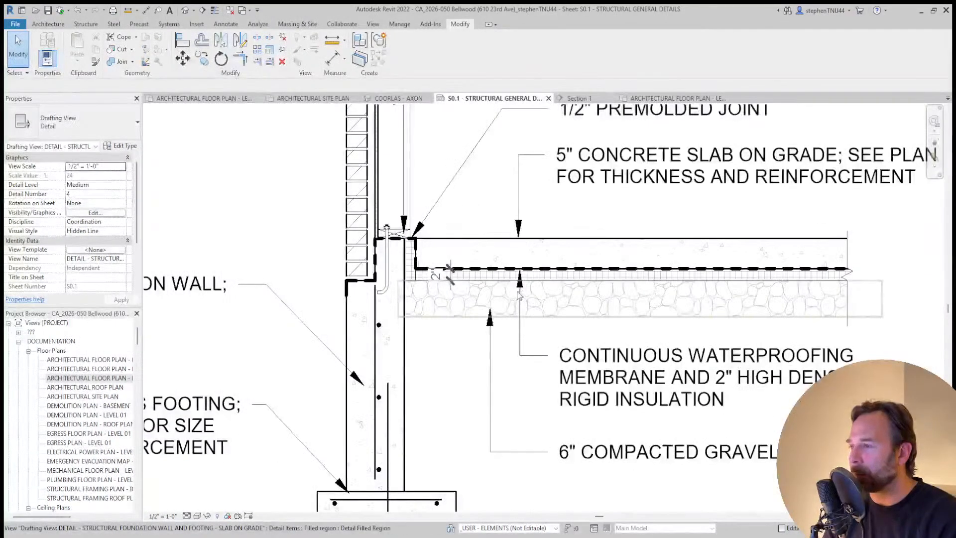
middle_click_drag(519, 296, 483, 285)
scroll(478, 279, "down", 2)
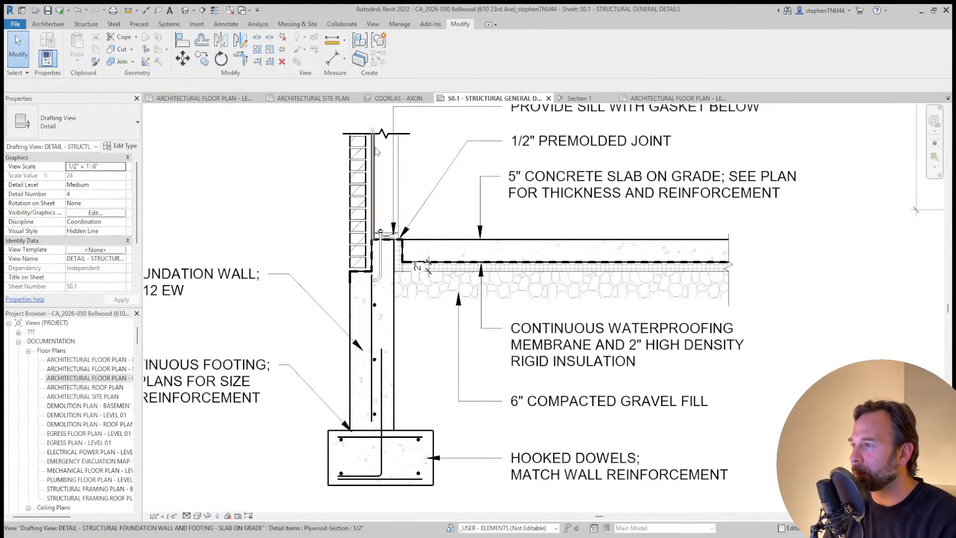
Place batt insulation about 2' 1 1/4" long in the stud wall, from the sill plate up past the break line
scroll(376, 151, "up", 2)
left_click(225, 24)
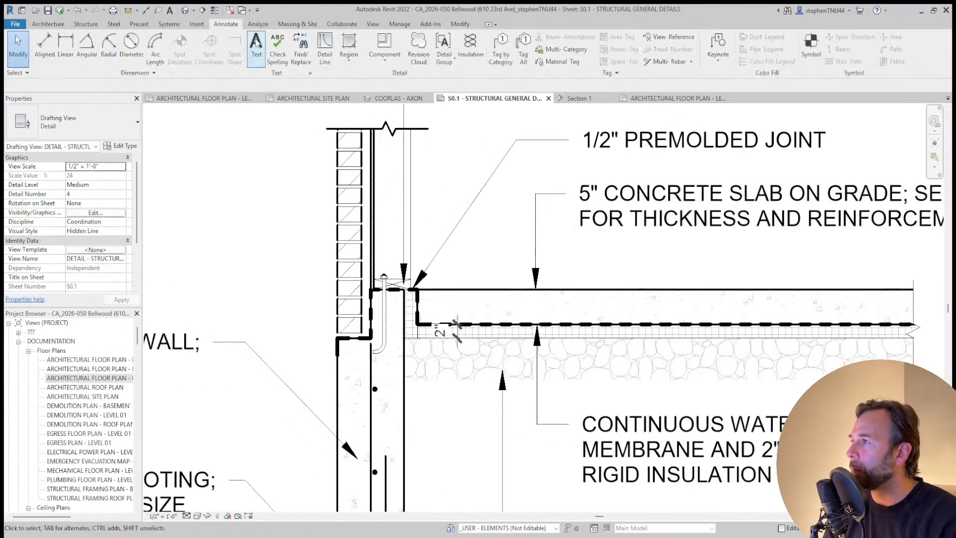
scroll(393, 273, "up", 1)
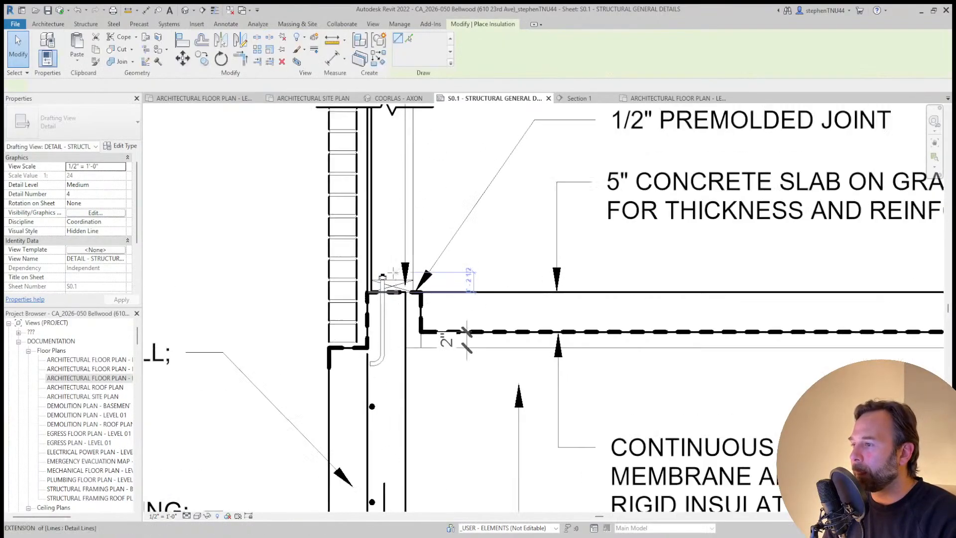
left_click(383, 277)
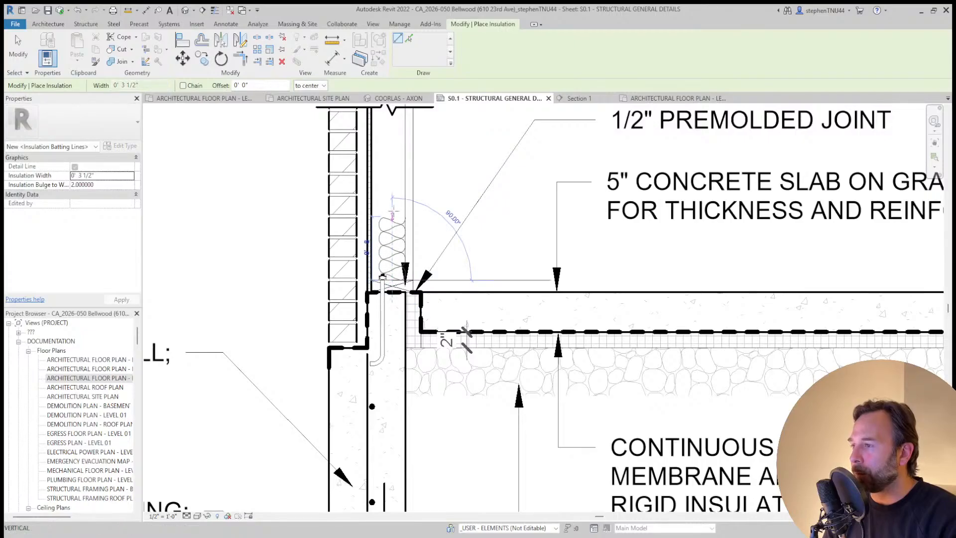
left_click(393, 155)
key("Escape")
key("Escape")
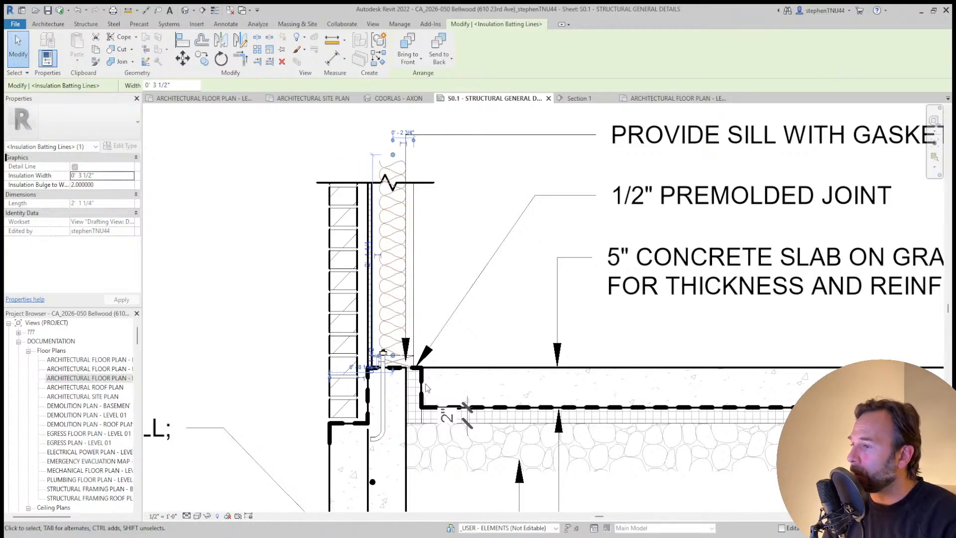
Set the batt insulation's width to 5 1/2"
scroll(392, 346, "down", 1)
scroll(392, 346, "up", 1)
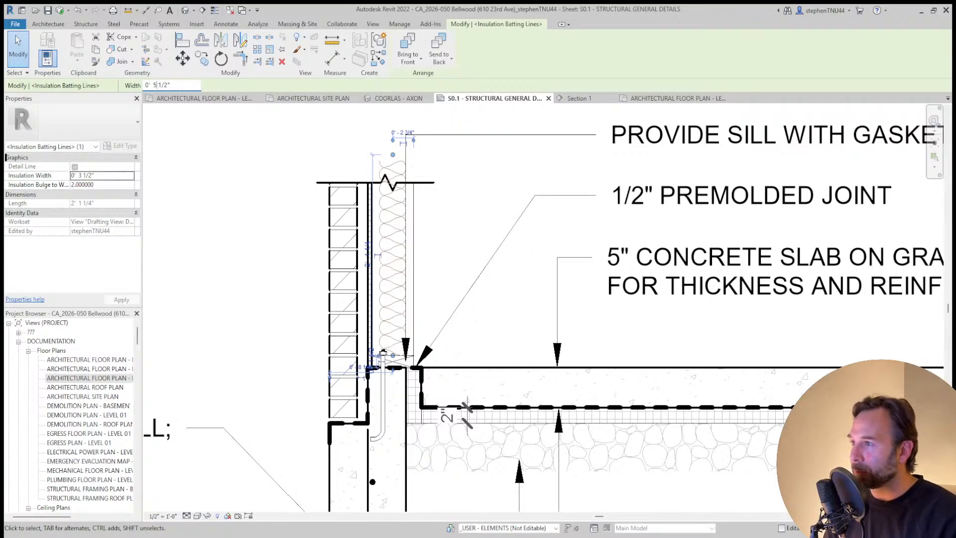
key("Return")
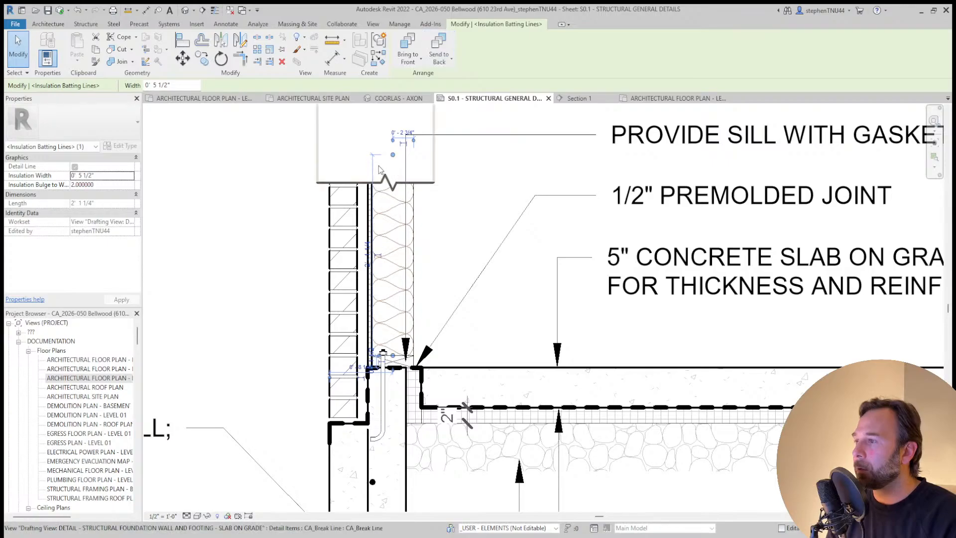
Check the break line over the wall's top end and override the batt insulation's lines to a lighter grey
left_click(389, 179)
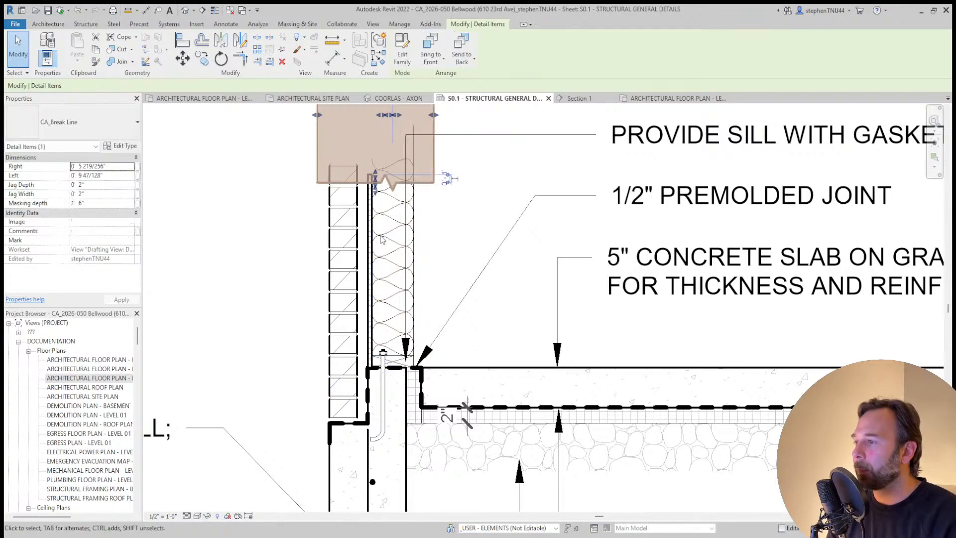
key("Escape")
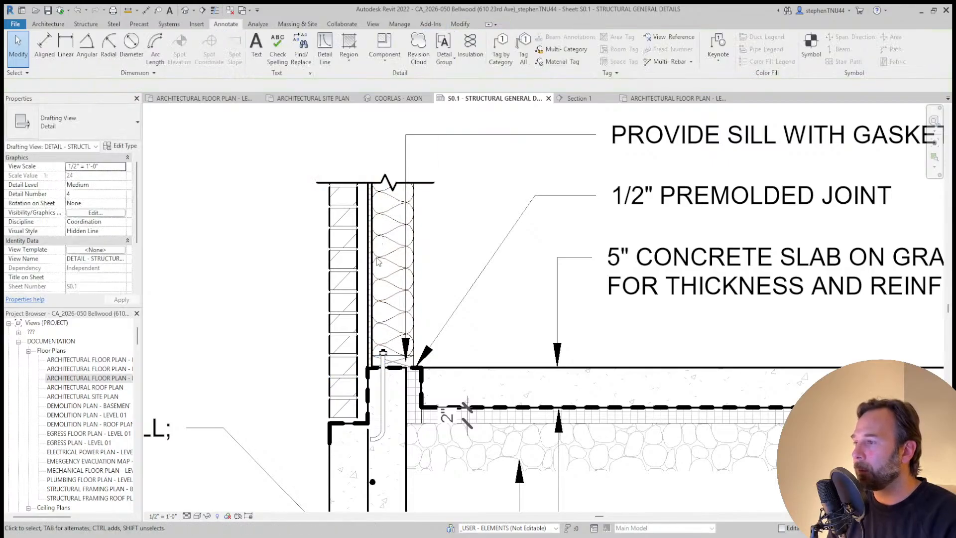
left_click(411, 264)
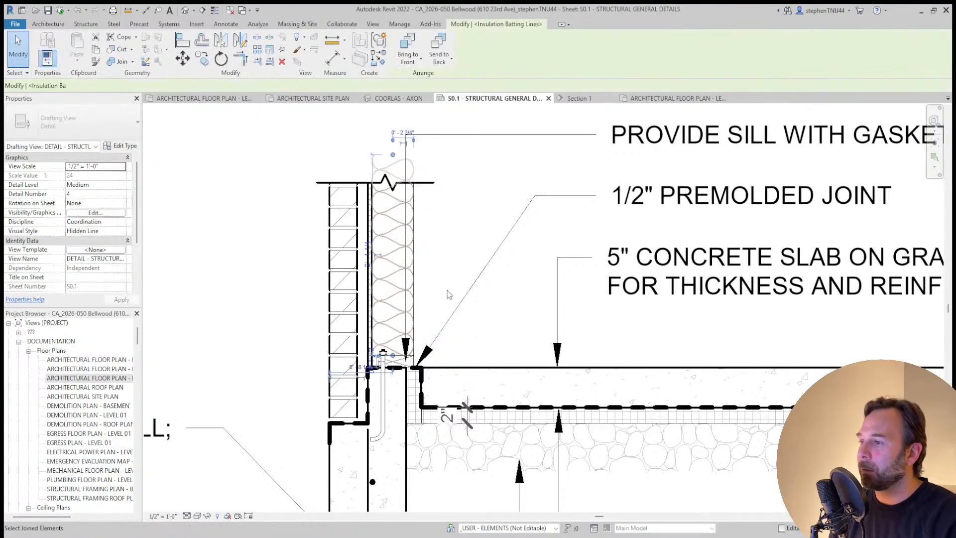
key("Escape")
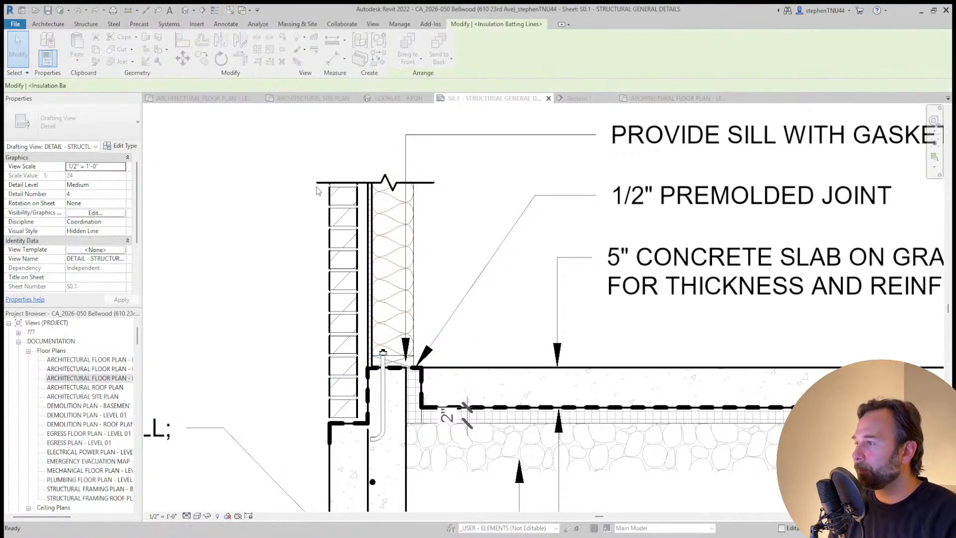
Nudge the hooked anchor bolt in the foundation stem one increment toward the slab
scroll(324, 239, "down", 3)
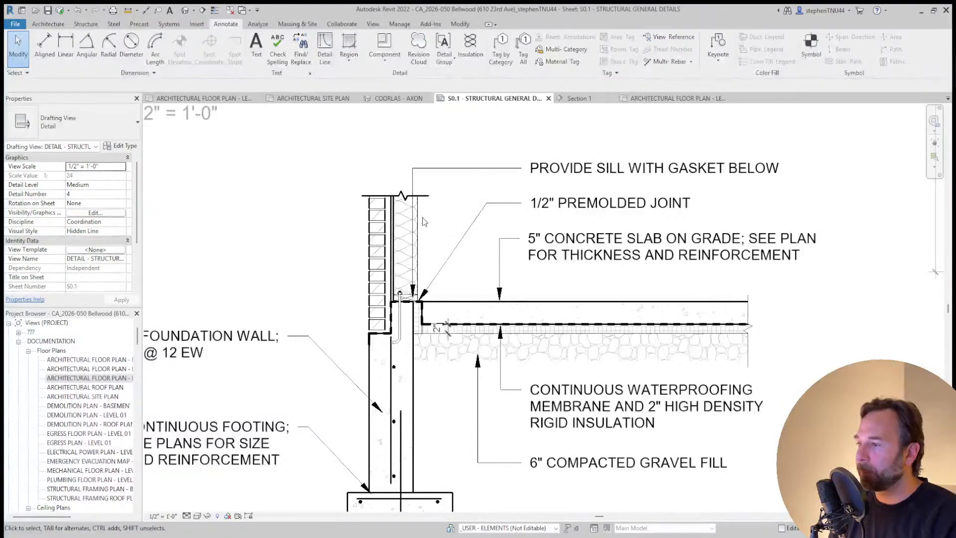
scroll(385, 314, "down", 1)
scroll(385, 315, "up", 2)
left_click(417, 315)
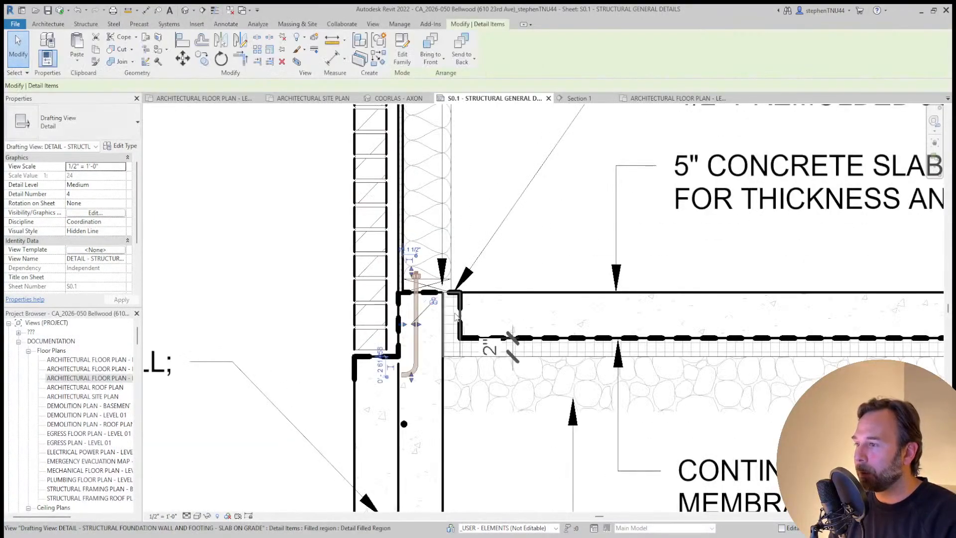
key("Right")
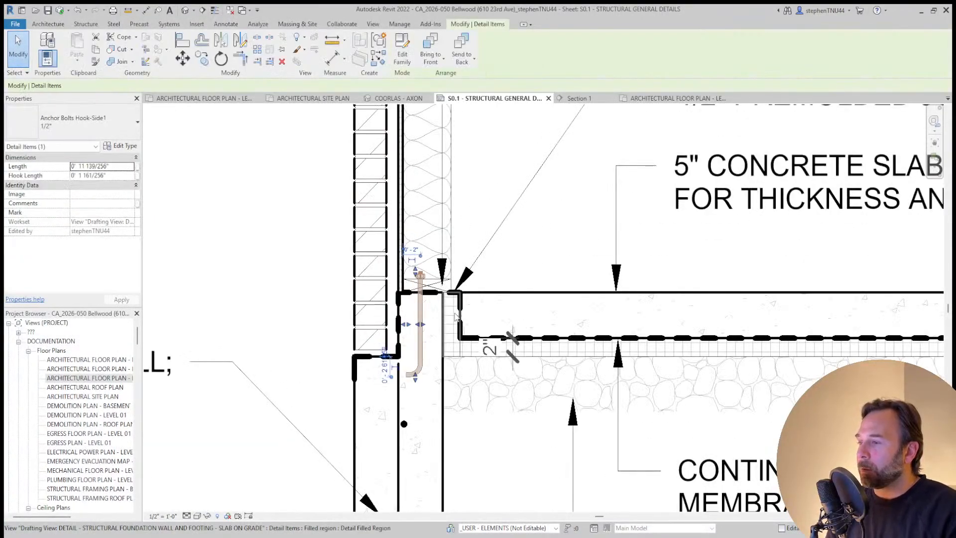
key("Escape")
Place a CA_Siding - 5.5" repeating detail about 11 1/4" long on top of the slab, ending at the stem's inner face
scroll(463, 308, "down", 1)
scroll(480, 296, "up", 3)
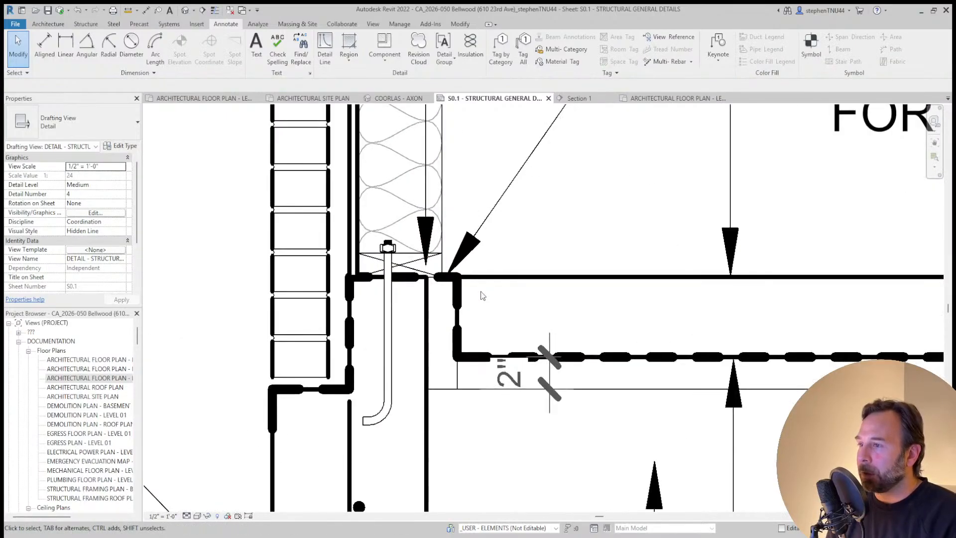
scroll(487, 276, "down", 1)
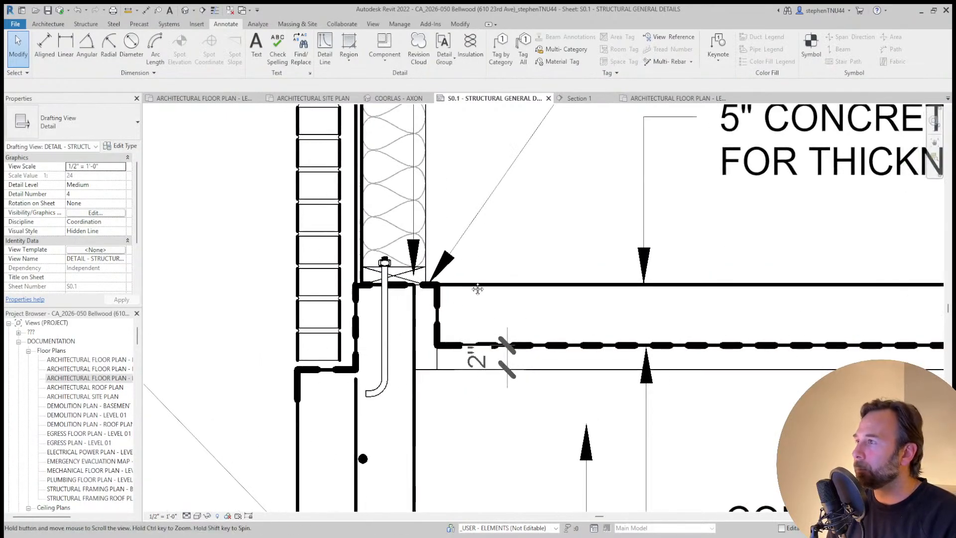
key("r")
key("p")
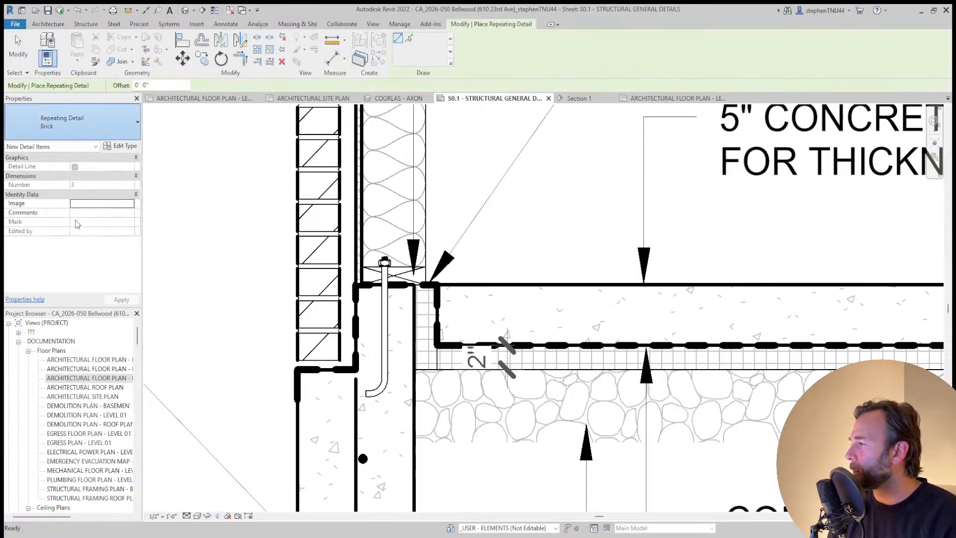
left_click(546, 285)
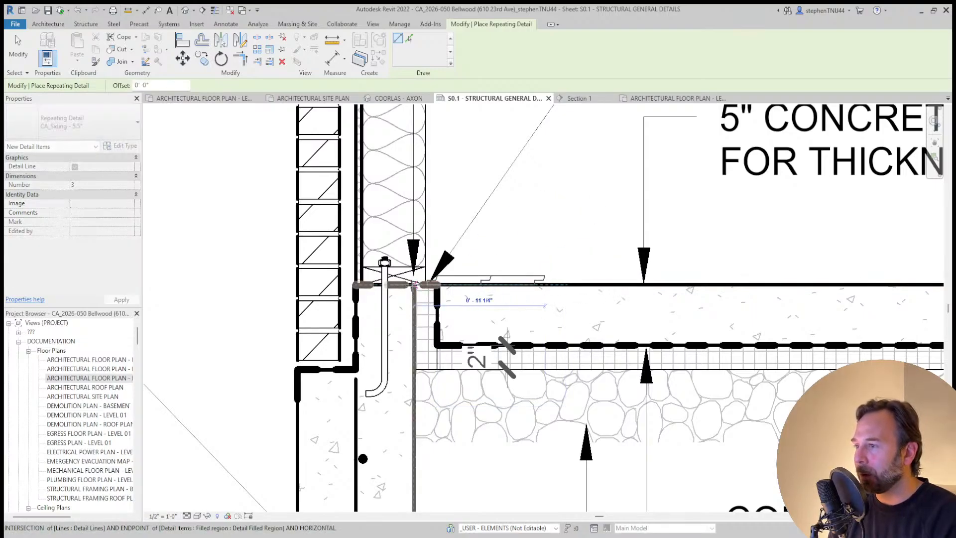
left_click(414, 285)
key("Escape")
Stretch the siding repeating detail along the slab's top to about 3' 7 1/2" long
left_click(509, 278)
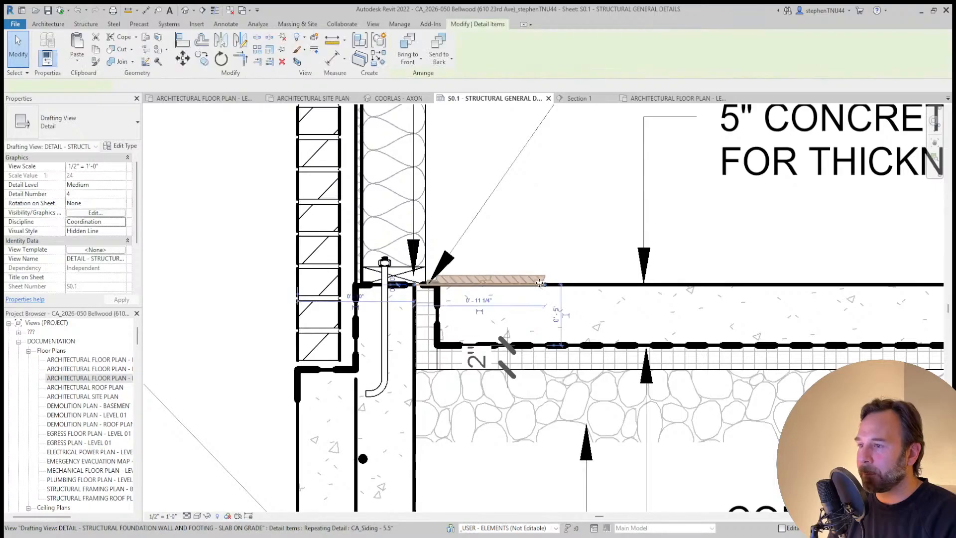
mouse_move(545, 285)
left_mouse_down()
mouse_move(940, 286)
mouse_move(921, 286)
left_mouse_up()
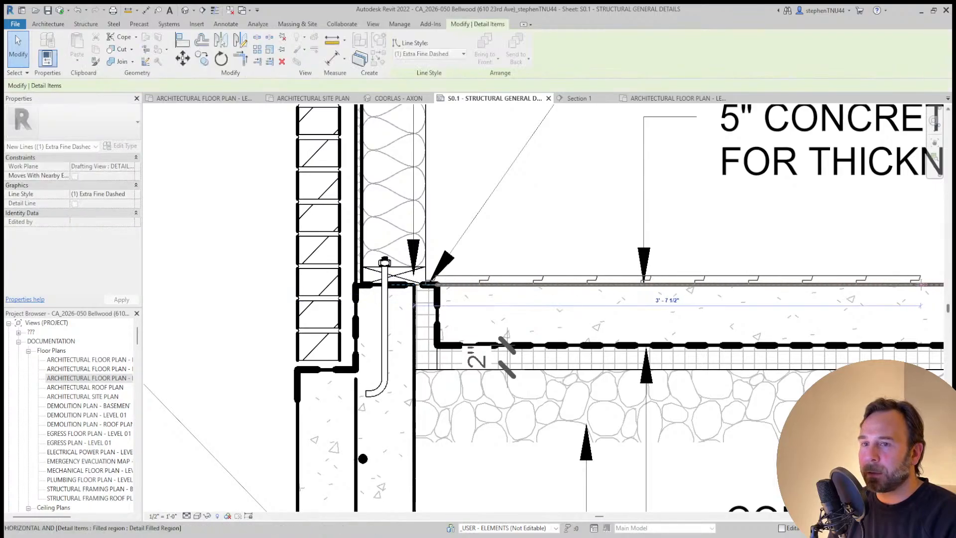
key("Escape")
middle_click_drag(471, 287, 469, 301)
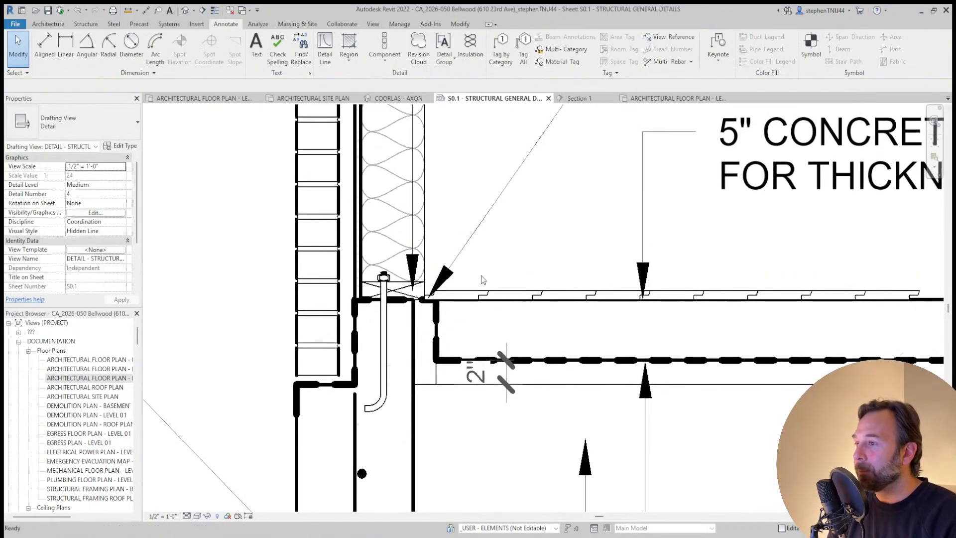
Nudge the siding repeating detail on the slab three increments toward the stud wall and send it to the back
scroll(444, 304, "up", 2)
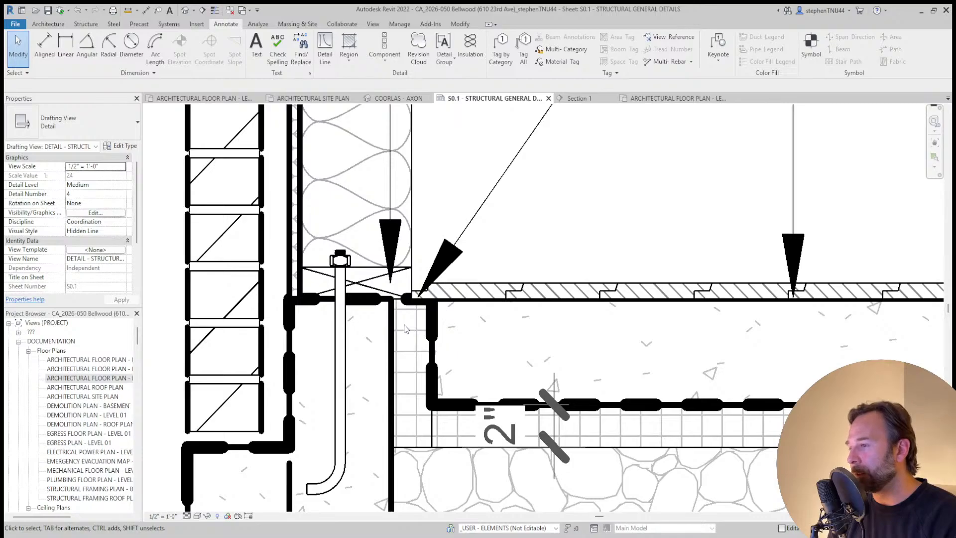
scroll(404, 329, "down", 3)
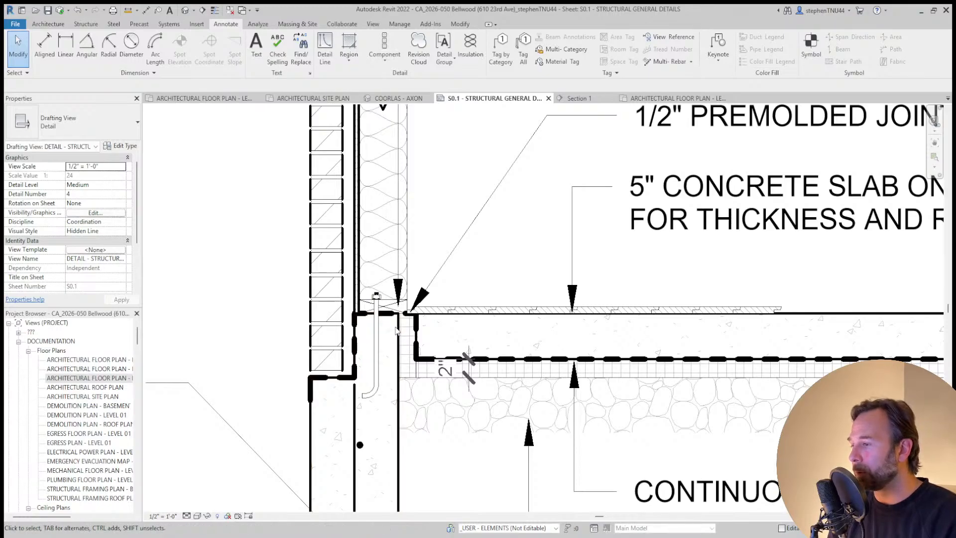
scroll(416, 312, "up", 4)
left_click(417, 312)
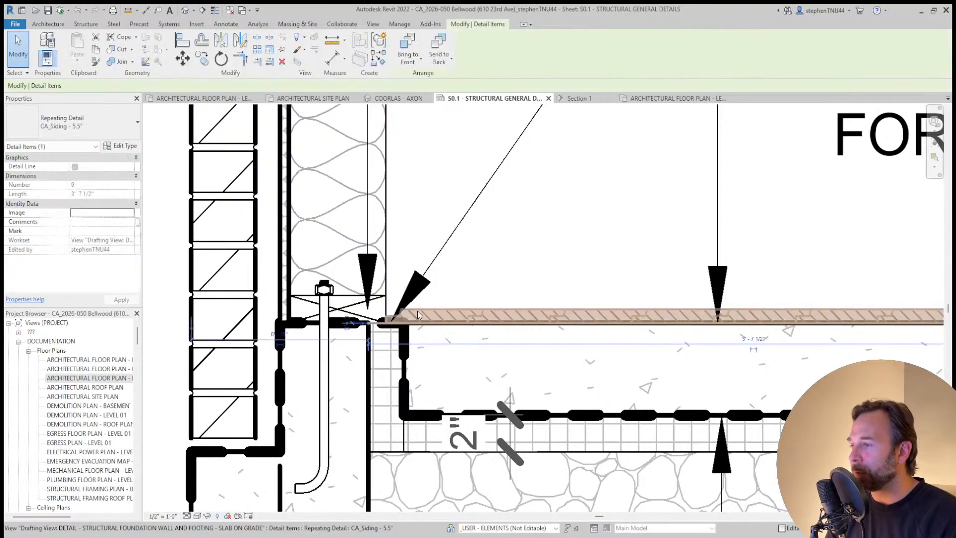
key("Left")
key("Left")
key("Left")
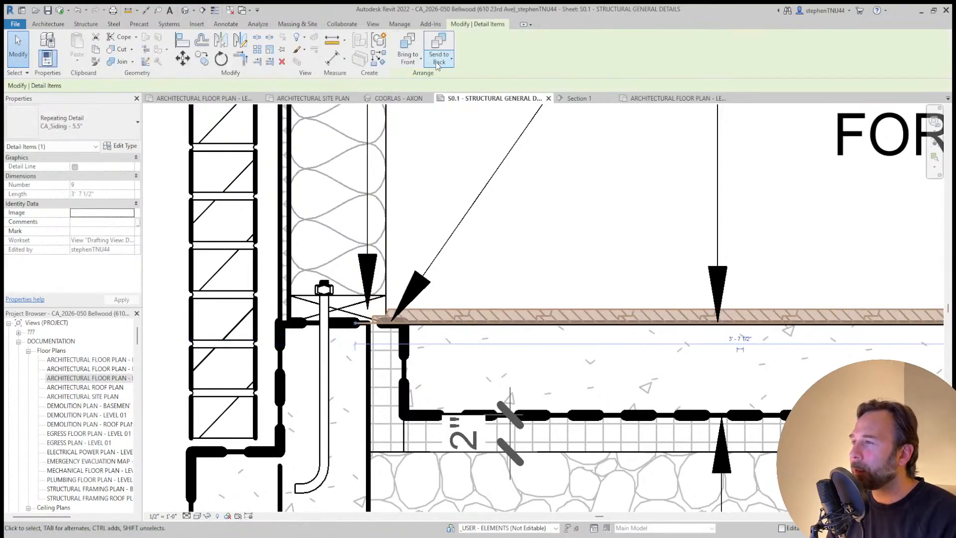
left_click(439, 55)
left_click(498, 235)
scroll(417, 252, "down", 1)
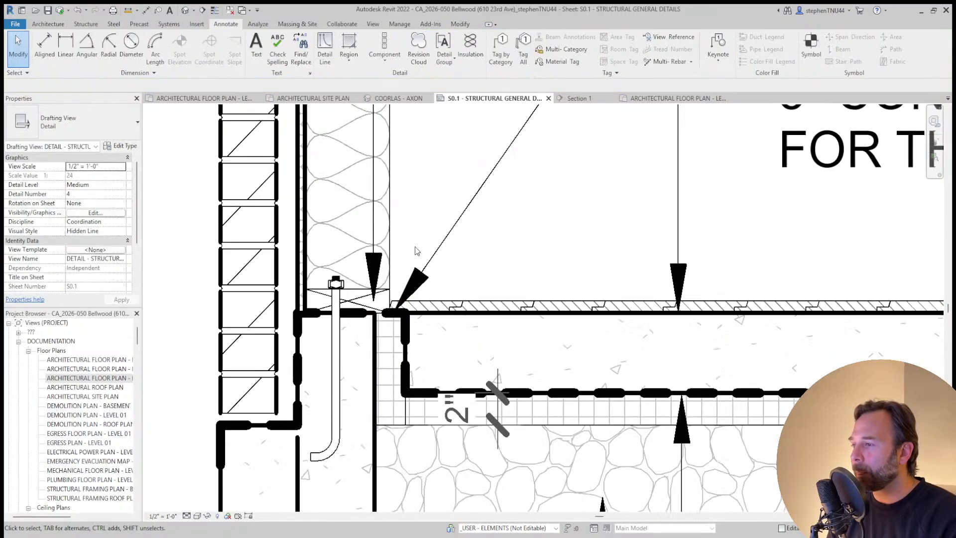
Review the slab-on-grade detail's wall, membrane, slab edge, footing and notes as a whole
scroll(408, 246, "down", 2)
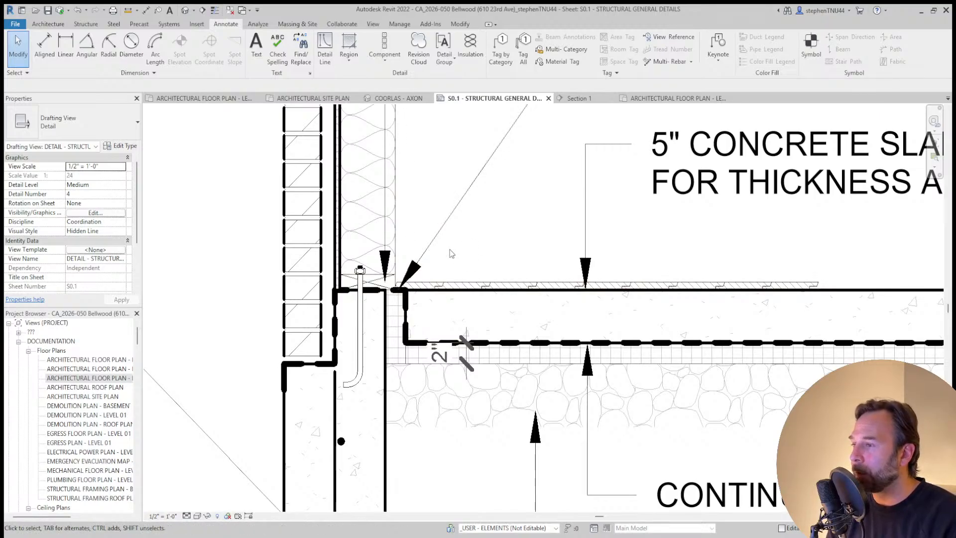
scroll(437, 249, "down", 2)
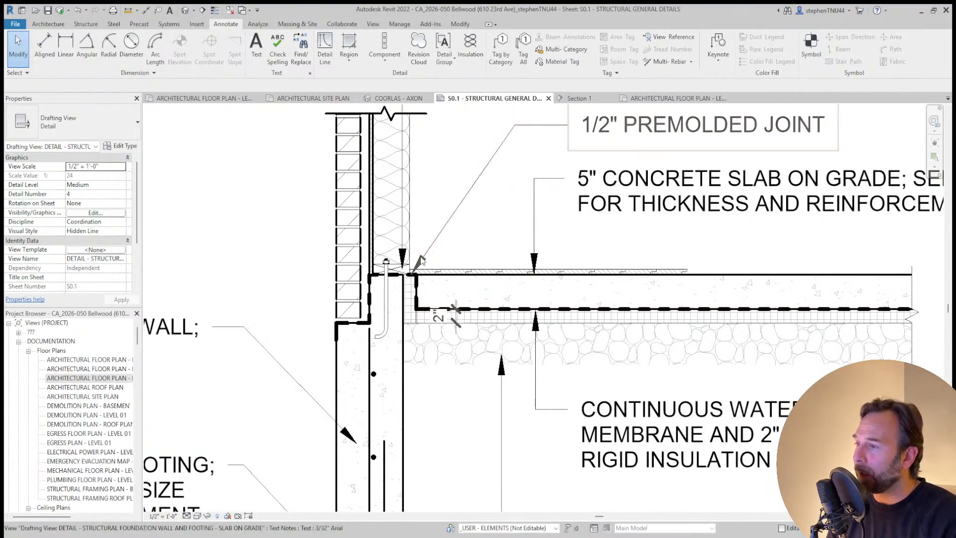
scroll(433, 244, "down", 1)
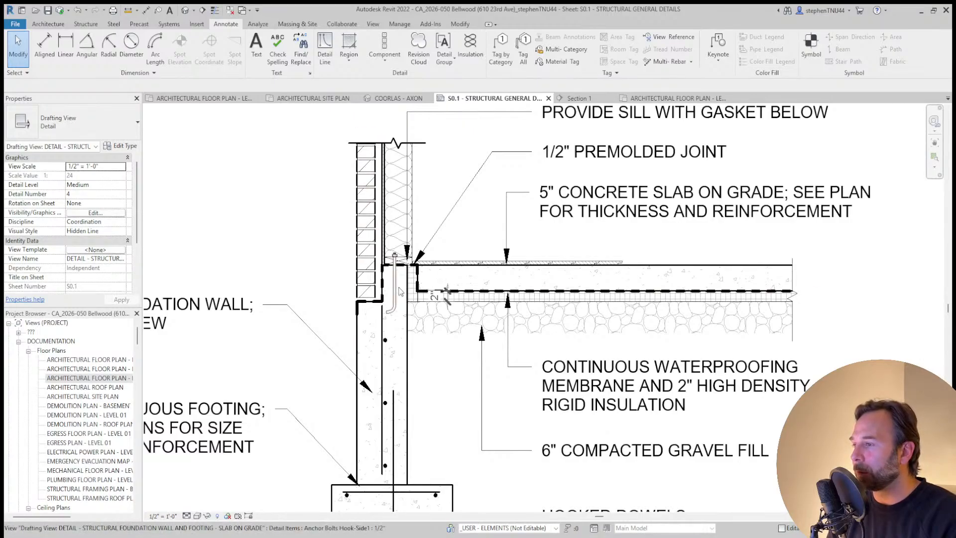
left_click(381, 321)
left_click(300, 217)
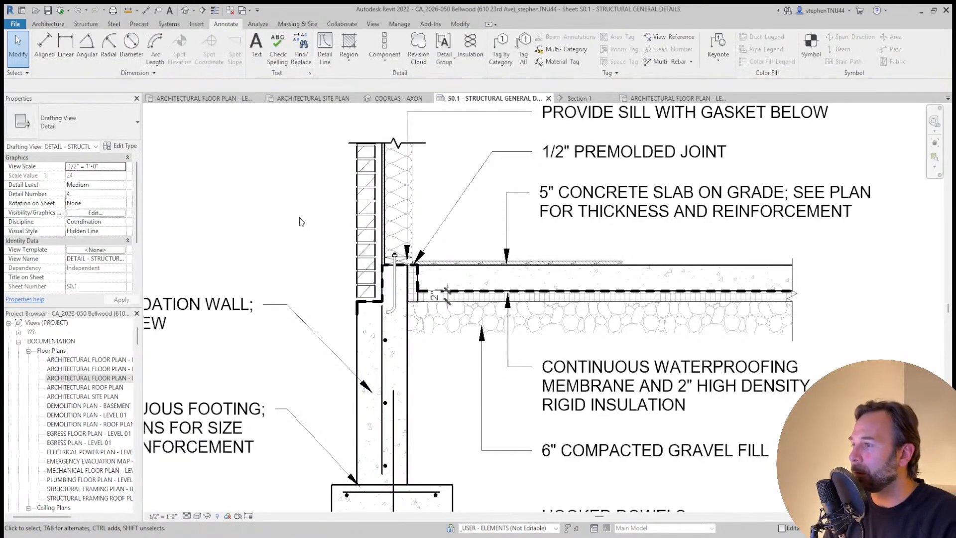
scroll(300, 217, "down", 1)
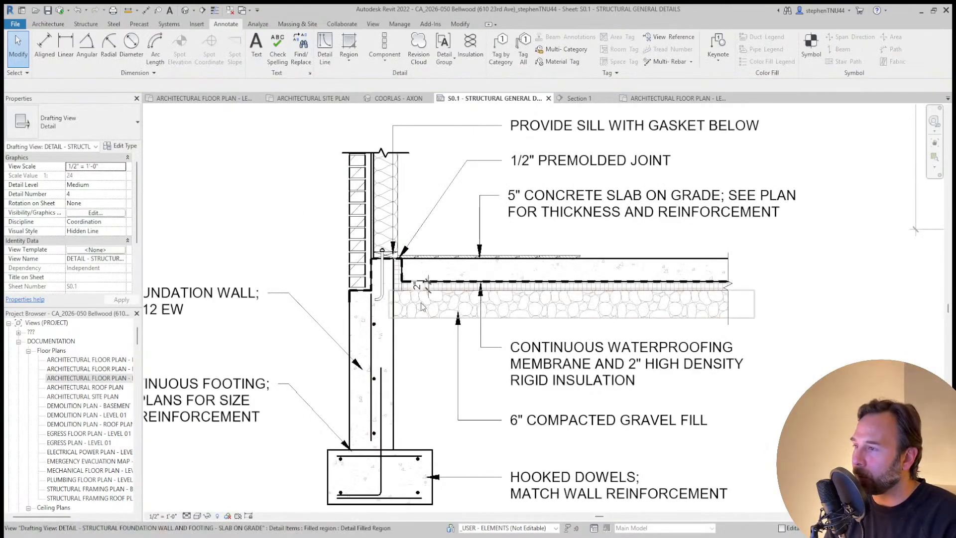
scroll(457, 299, "down", 1)
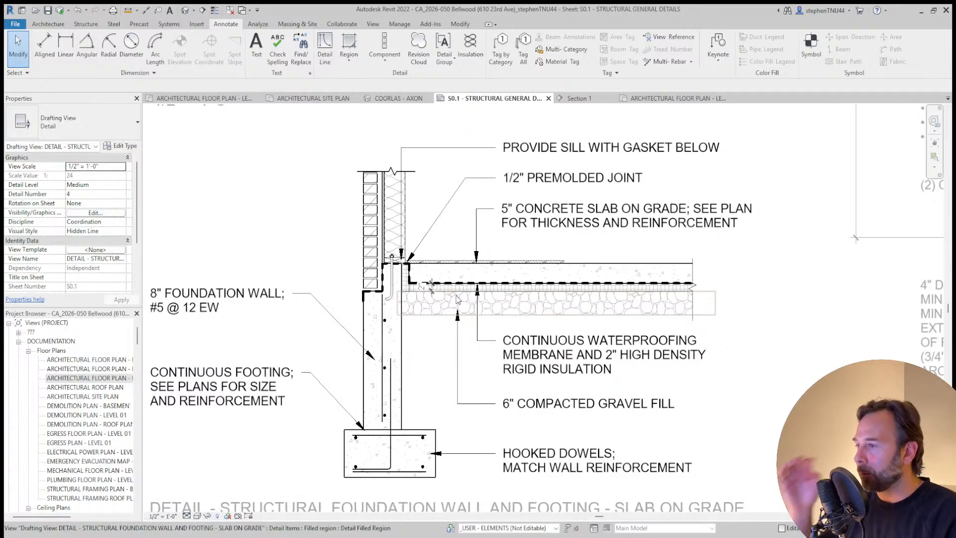
Place a Gypsum Wallboard-Section 5/8" Type "X" component about 6" long vertically on the stud wall's inner face, ending at the slab
scroll(419, 210, "up", 2)
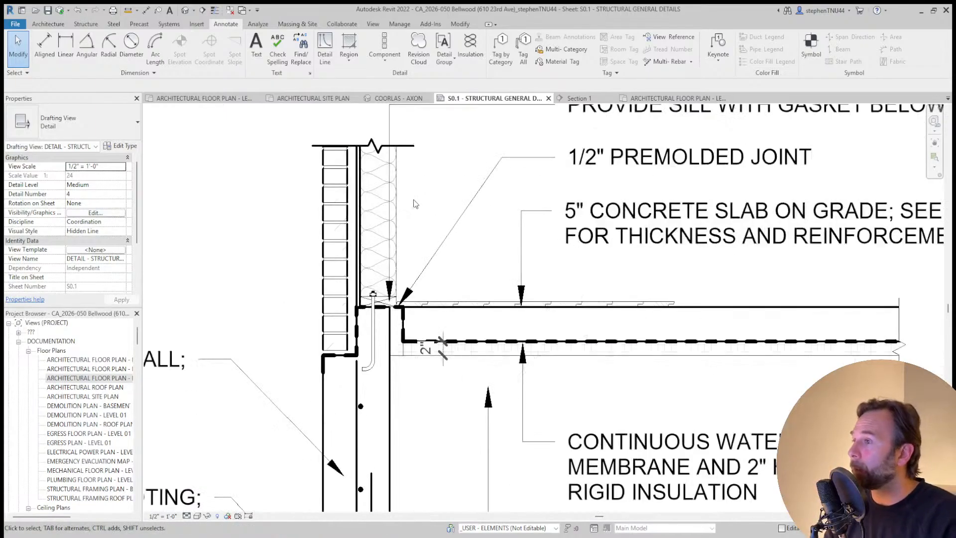
left_click(384, 45)
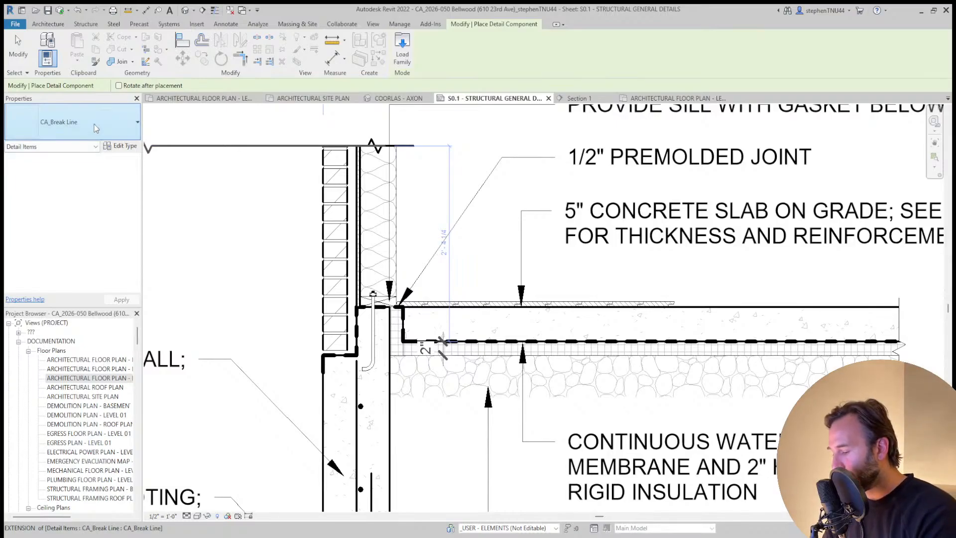
left_click(57, 276)
left_click(396, 265)
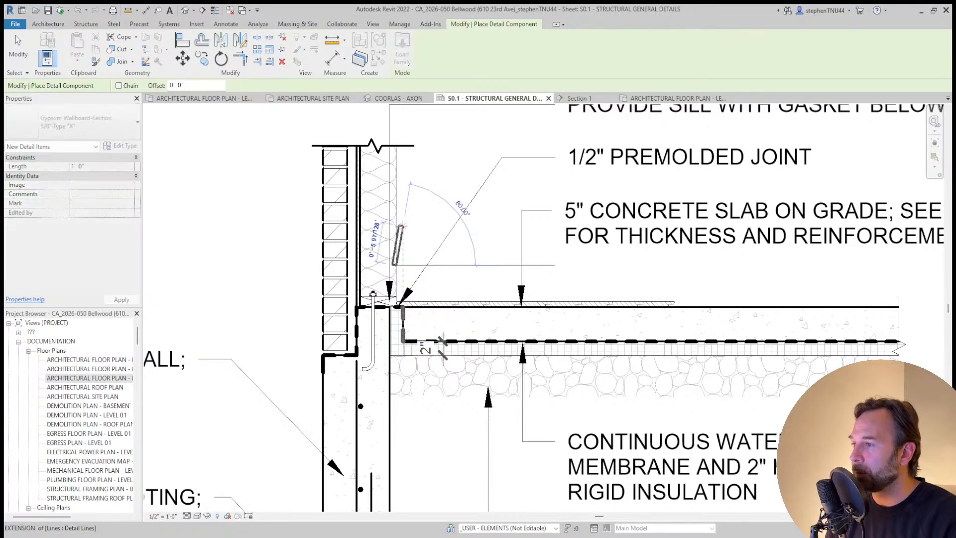
scroll(395, 293, "up", 5)
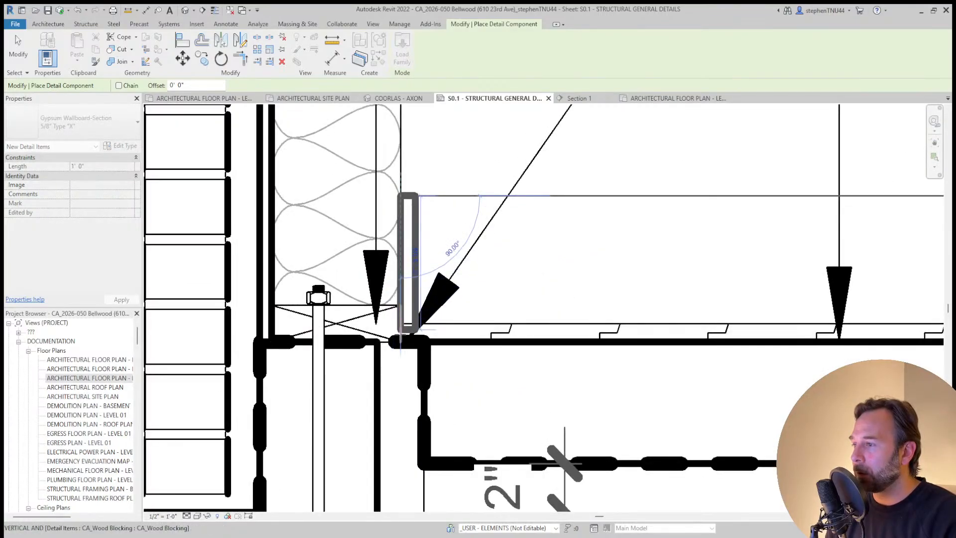
left_click(409, 328)
key("Escape")
key("Escape")
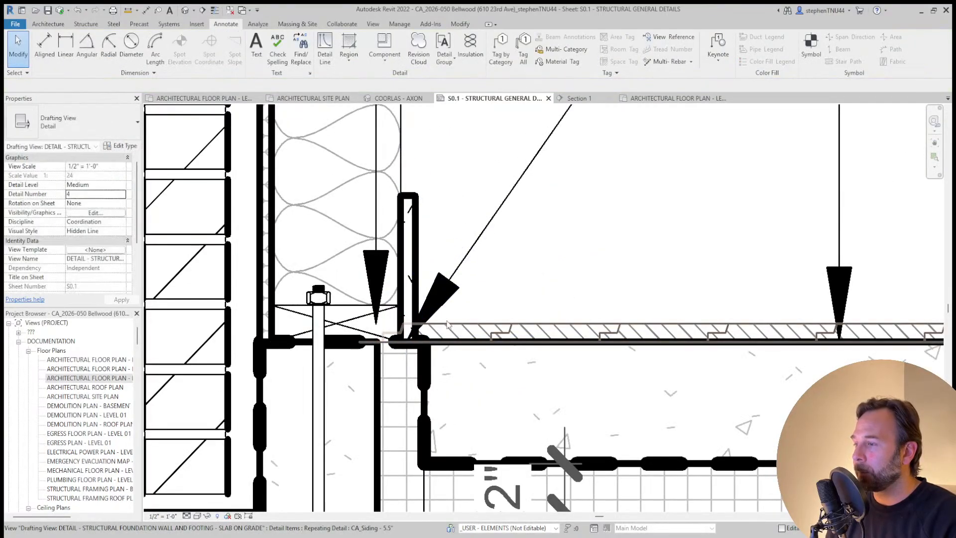
Stretch the gypsum wallboard up past the break line to about 2' 0 1/4" long and send it behind the break line
scroll(447, 325, "down", 3)
left_click(448, 328)
scroll(444, 325, "up", 2)
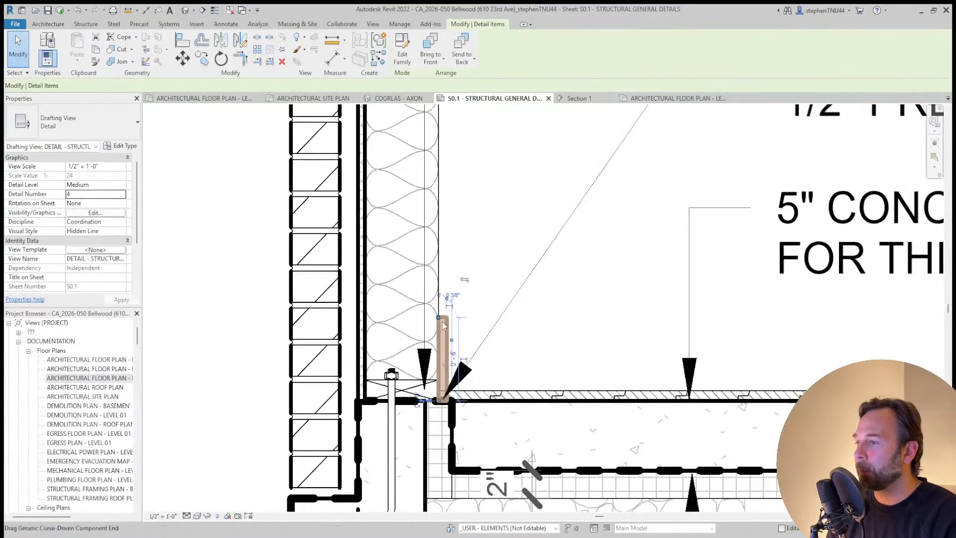
scroll(444, 324, "down", 1)
left_click_drag(440, 130, 439, 126)
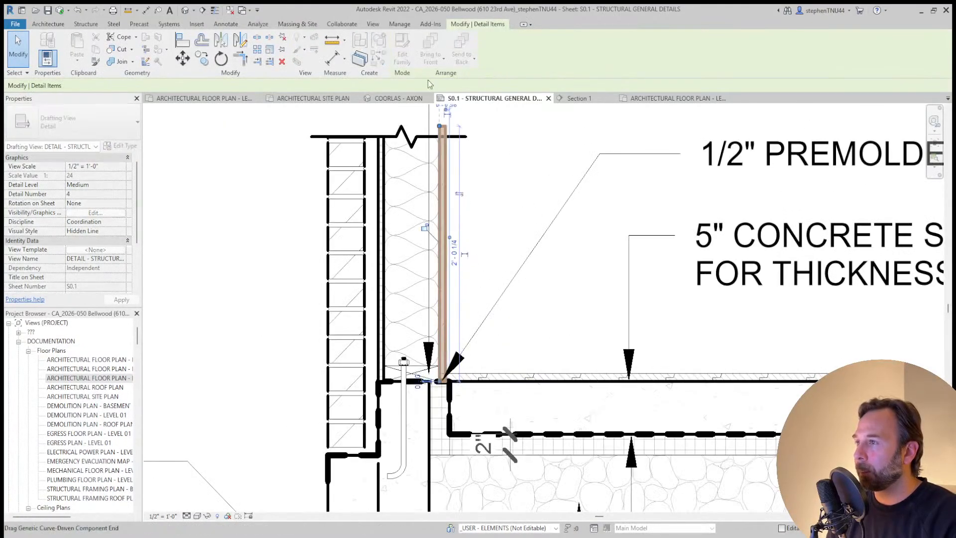
left_click(501, 160)
scroll(472, 199, "down", 2)
scroll(473, 210, "down", 2)
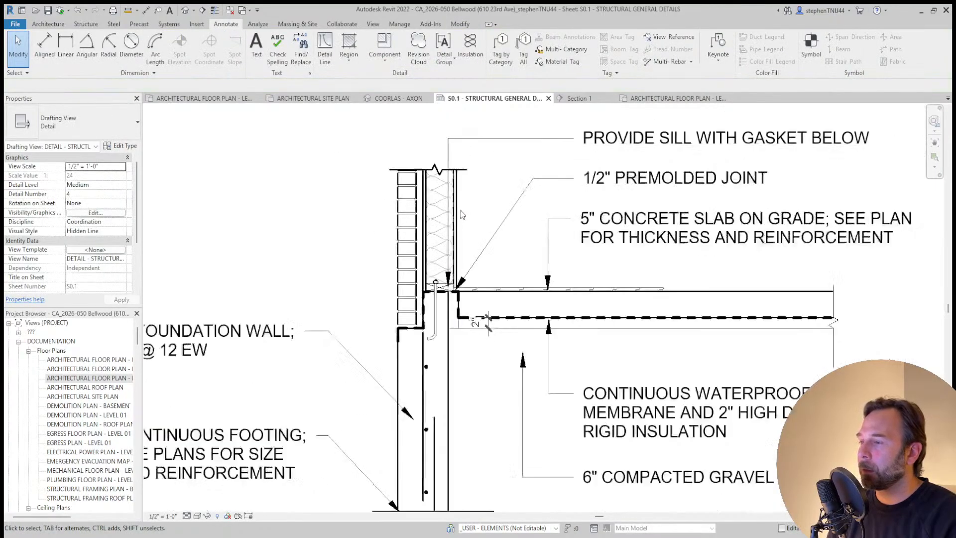
Measure the detail's wall assembly thickness from the brick's outer face
scroll(489, 254, "up", 3)
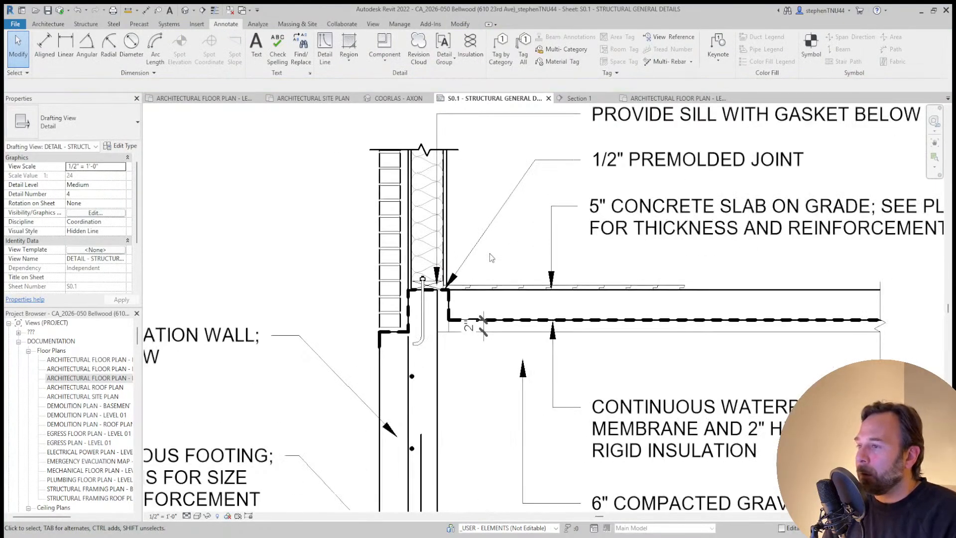
scroll(453, 230, "up", 1)
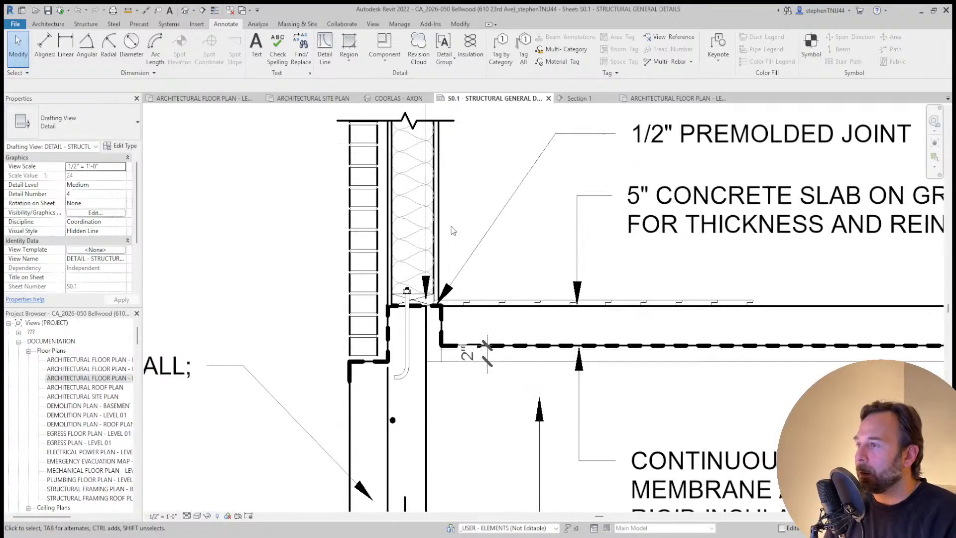
left_click(130, 11)
left_click(350, 175)
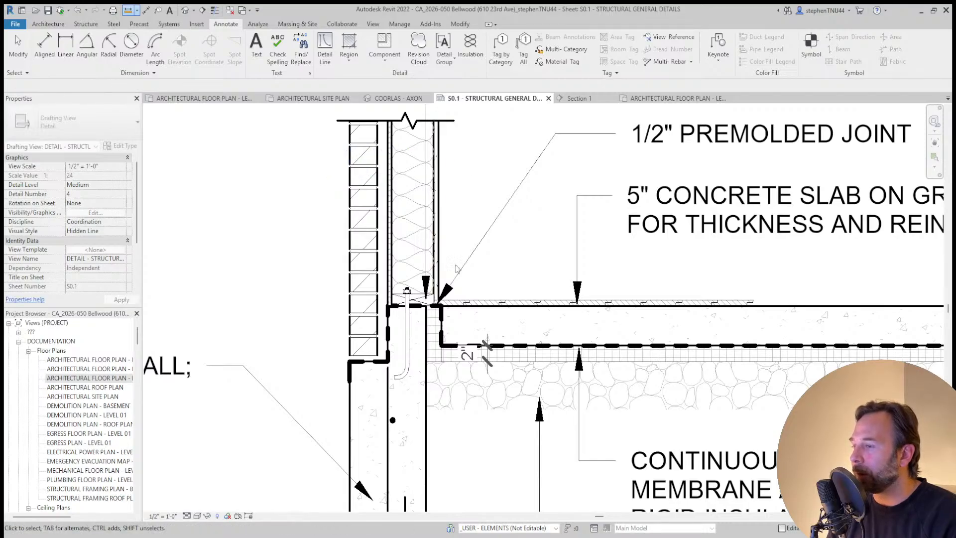
key("Escape")
key("Escape")
Check the brick exterior wall's type properties in the Level 01 floor plan and inspect the front building in the COORLAS - AXON view
left_click(229, 99)
scroll(374, 261, "up", 2)
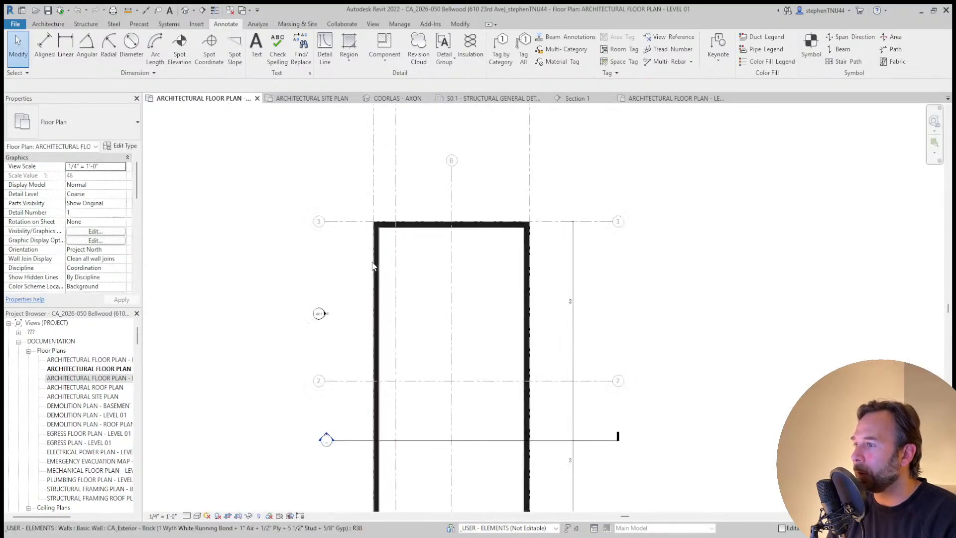
left_click(377, 258)
left_click(110, 148)
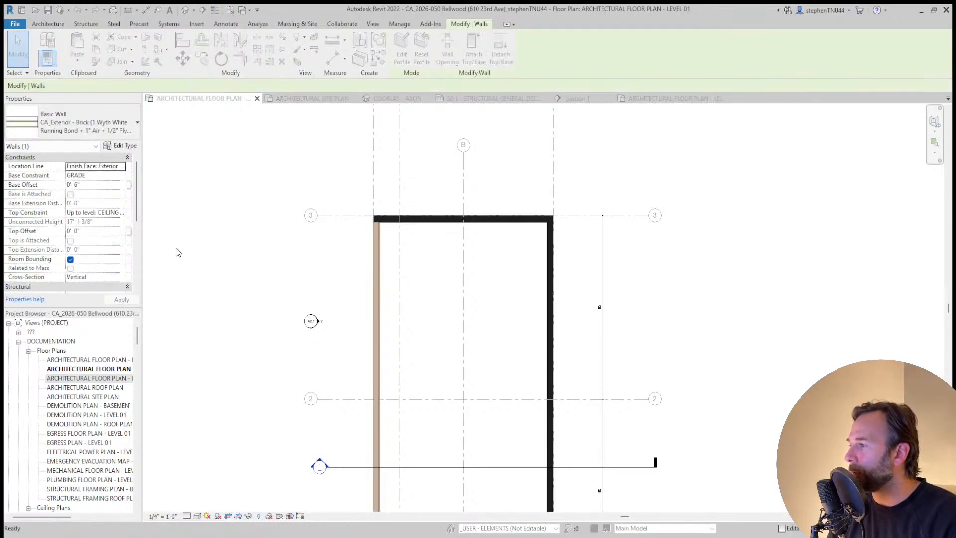
key("Escape")
scroll(415, 211, "down", 3)
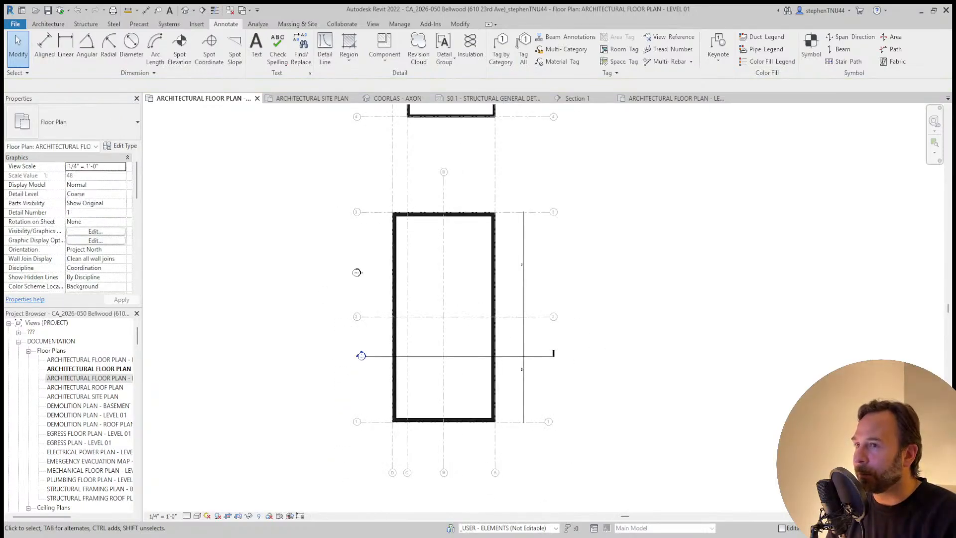
left_click(398, 98)
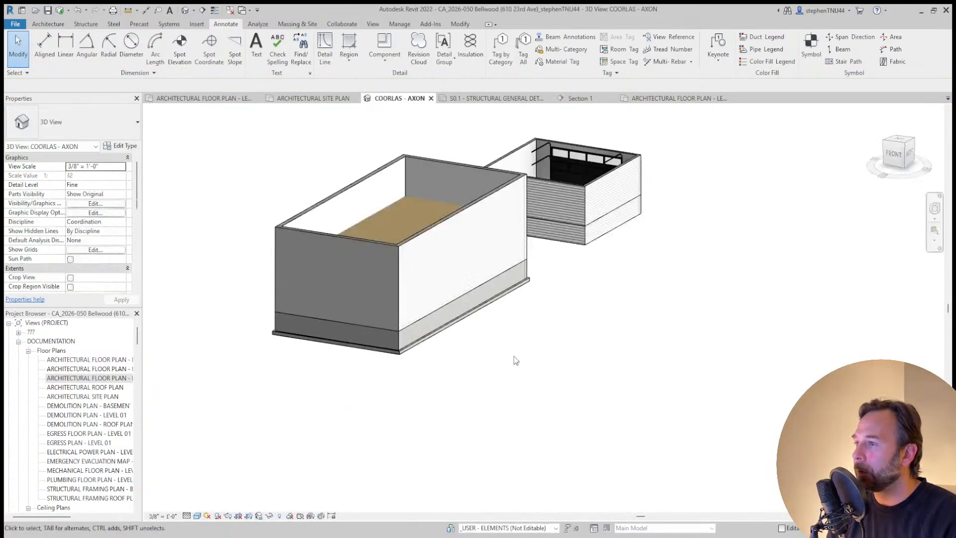
middle_click_drag(512, 358, 541, 412, "shift")
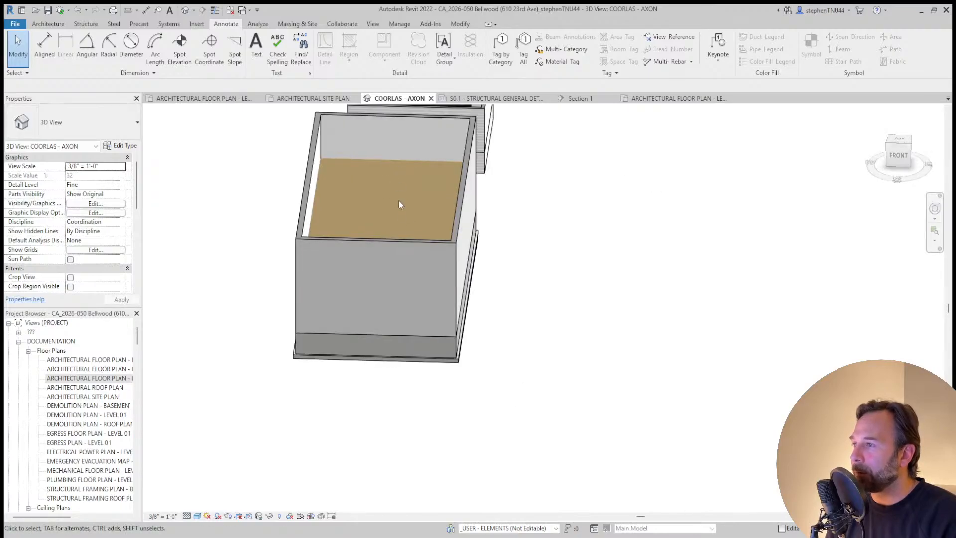
middle_click_drag(538, 348, 573, 318, "shift")
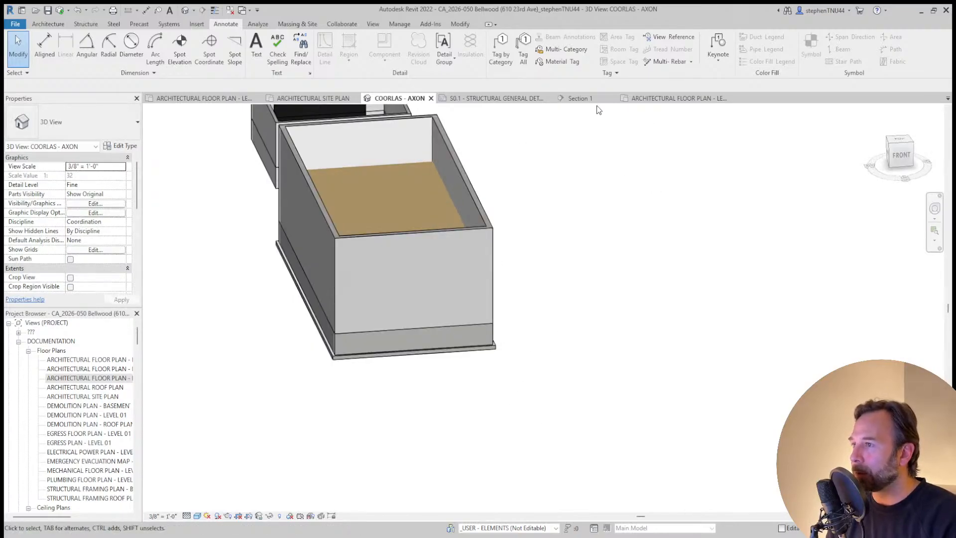
In Section 1, set the 12" wood joist floor's height offset from LEVEL 02 to -0' 0 3/4"
left_click(578, 98)
scroll(435, 307, "down", 5)
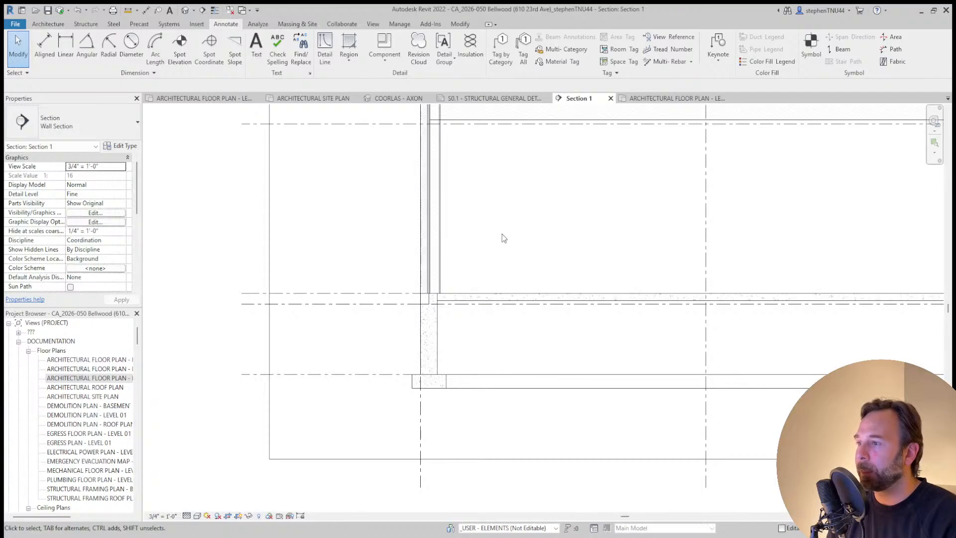
scroll(501, 234, "up", 6)
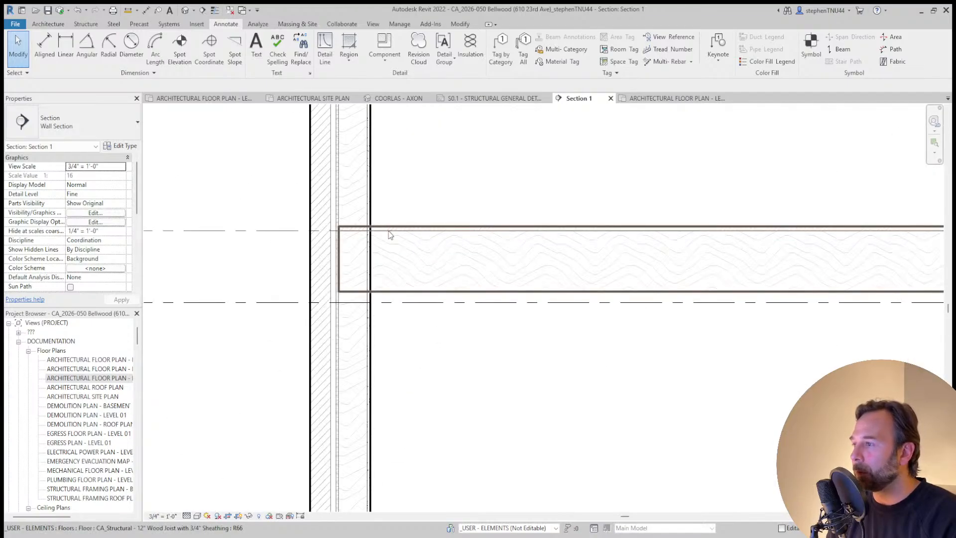
left_click(392, 232)
scroll(322, 251, "down", 5)
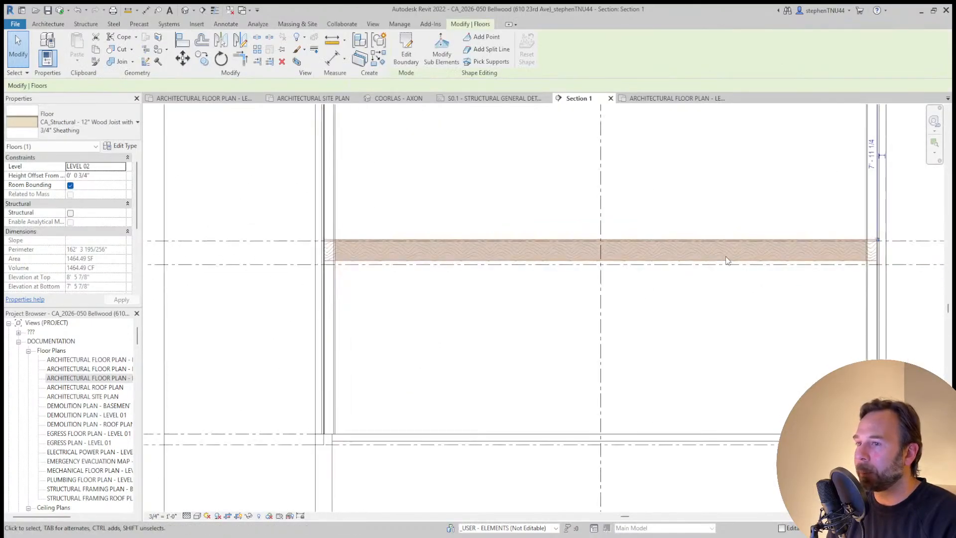
scroll(728, 249, "up", 3)
left_click(79, 175)
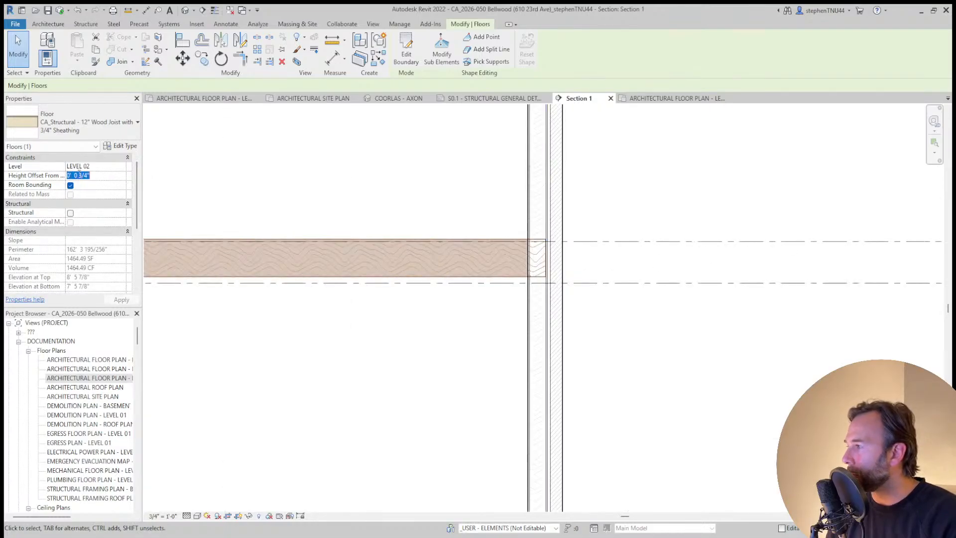
type("-")
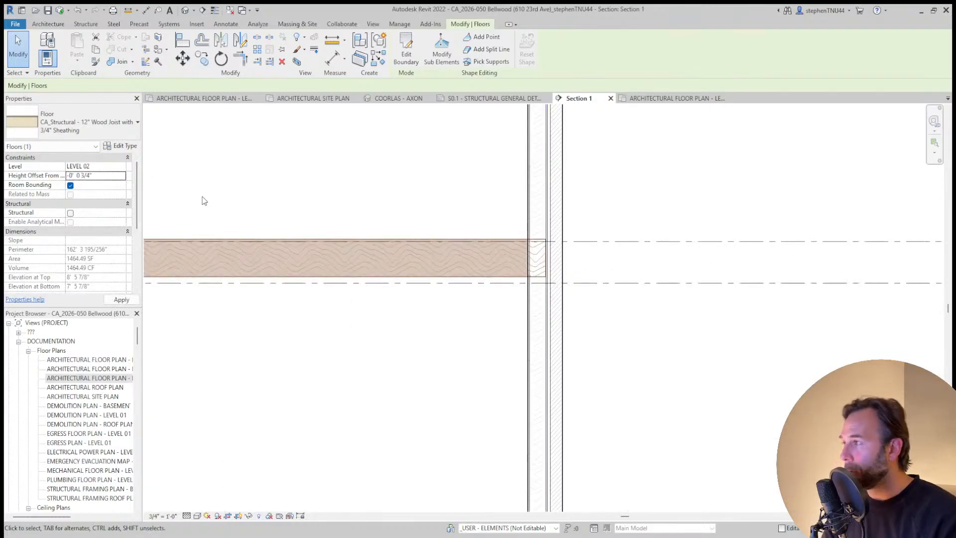
left_click(612, 181)
scroll(463, 272, "up", 2)
scroll(463, 272, "up", 4)
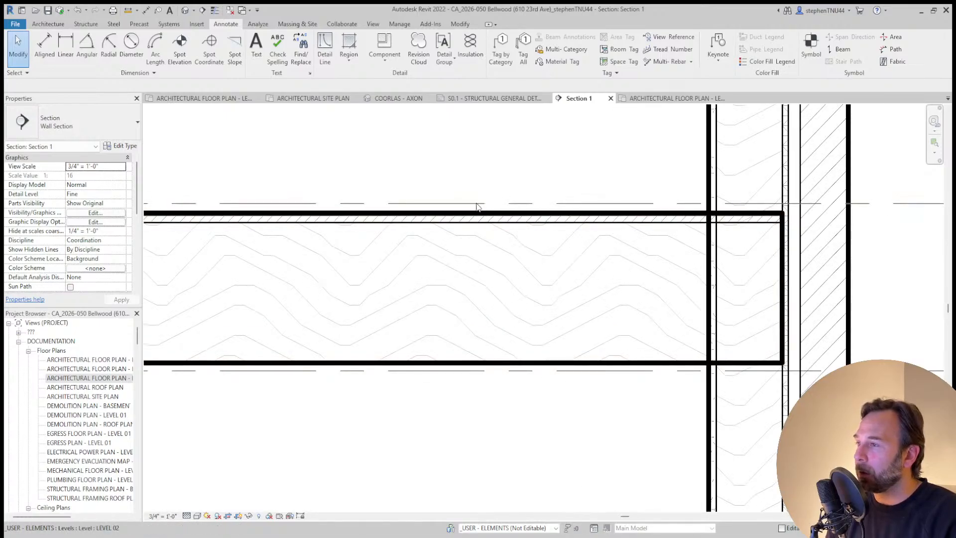
scroll(467, 207, "down", 2)
scroll(463, 194, "down", 3)
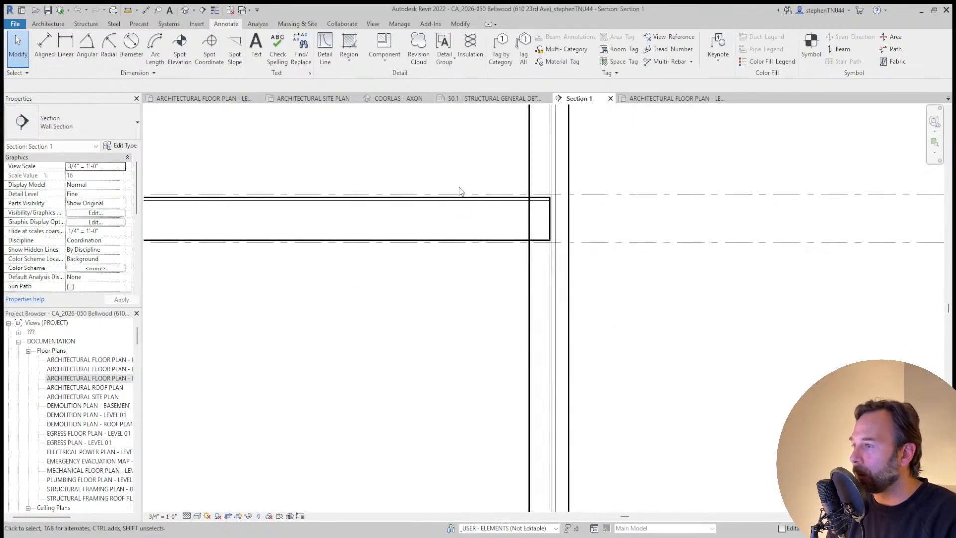
Inspect the gap between the 12" wood joist floor's underside and the CEILING LEVEL 01 line in Section 1
middle_click_drag(384, 248, 508, 243)
scroll(497, 240, "up", 3)
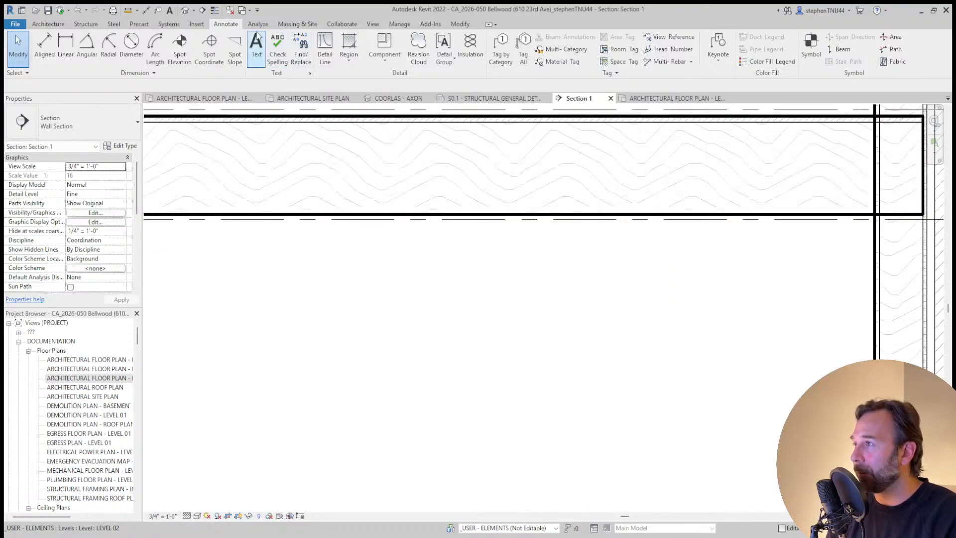
left_click(128, 10)
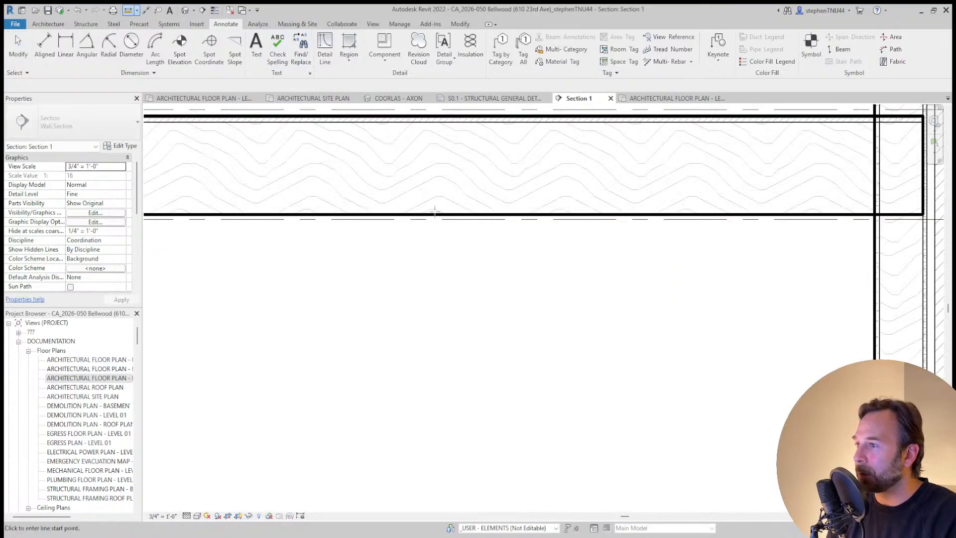
left_click(455, 213)
scroll(454, 214, "up", 3)
key("Escape")
key("Escape")
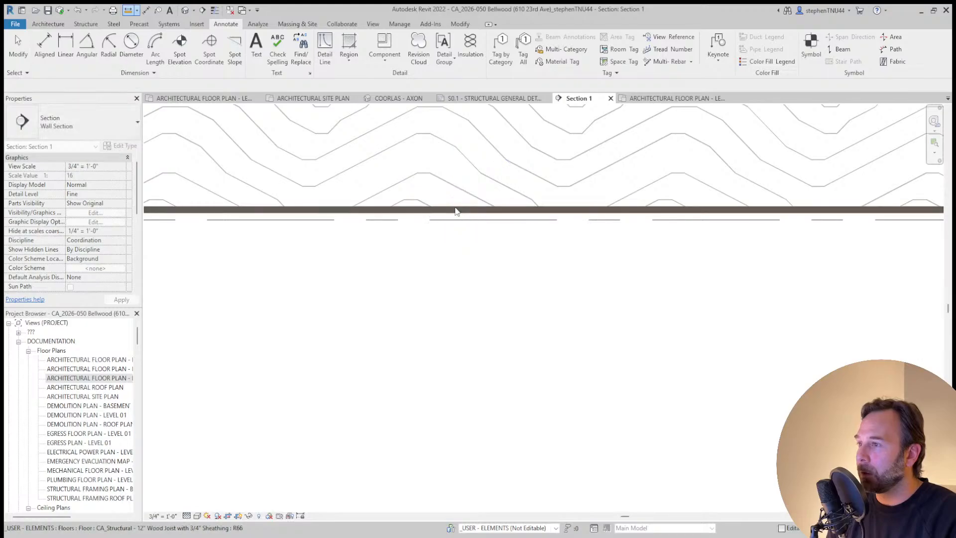
scroll(456, 211, "up", 5)
scroll(436, 246, "down", 5)
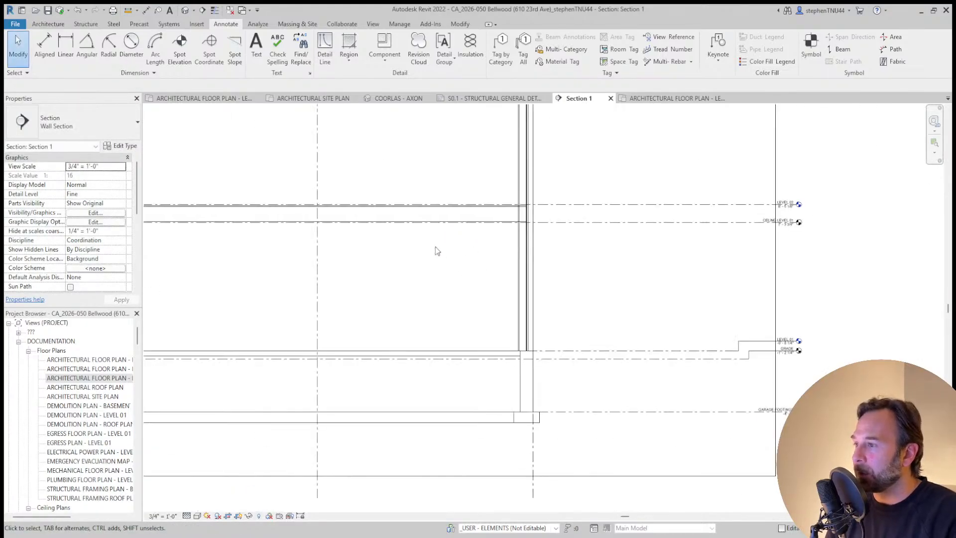
Examine how the building's floors, slab and foundations line up with the level lines across Section 1
scroll(615, 277, "down", 2)
scroll(614, 277, "down", 1)
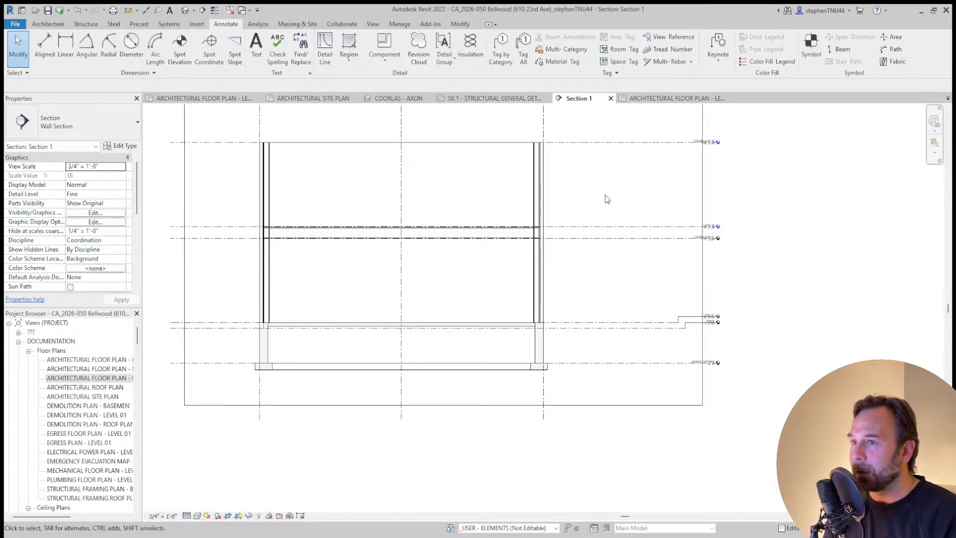
scroll(602, 191, "up", 3)
scroll(578, 199, "down", 3)
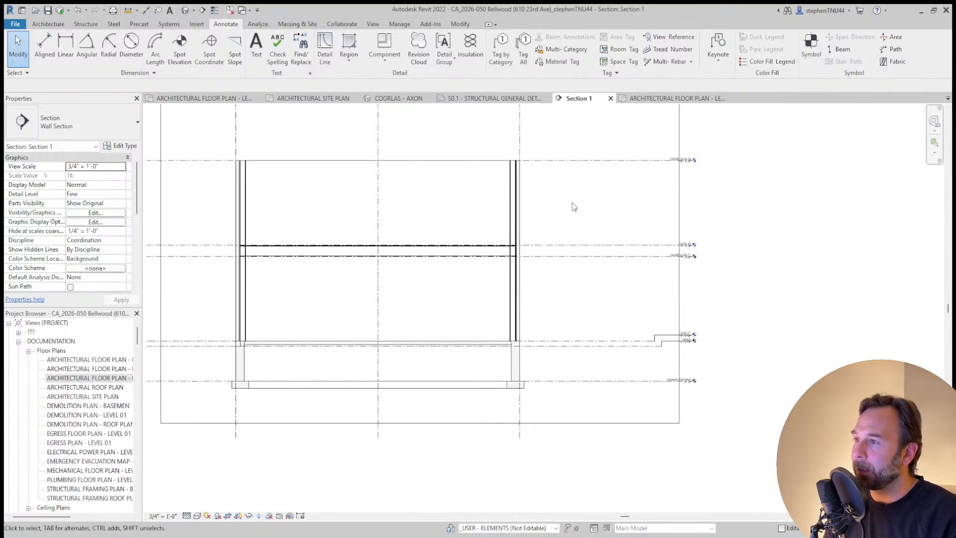
scroll(574, 207, "down", 1)
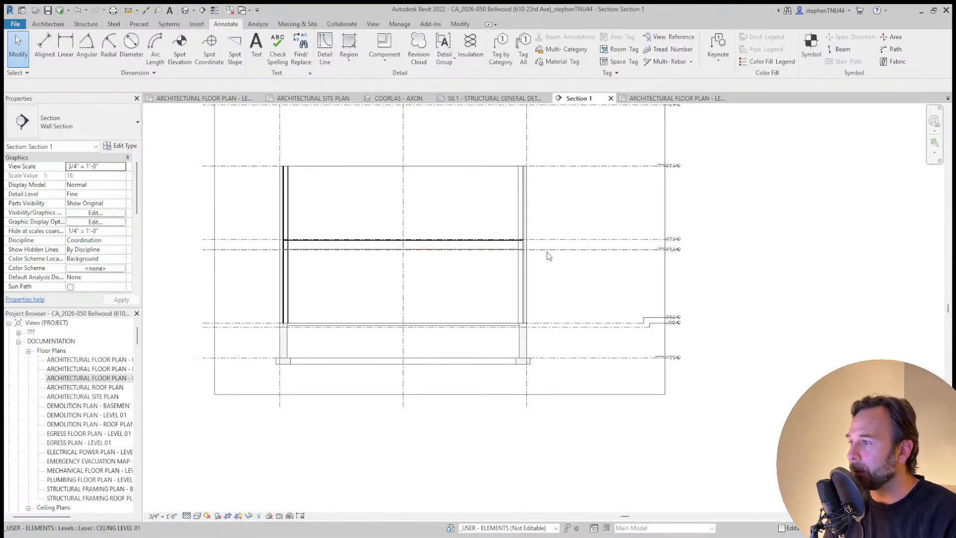
scroll(549, 241, "up", 3)
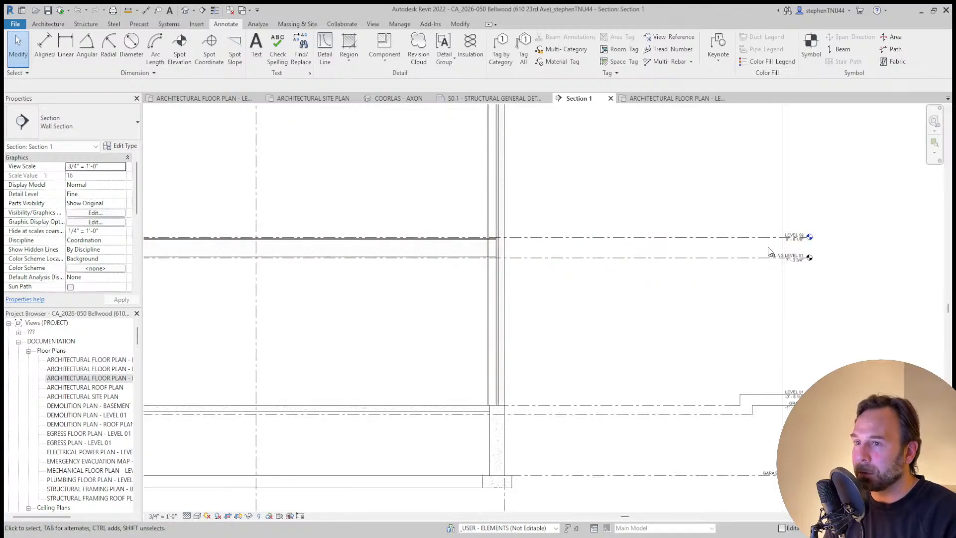
scroll(768, 252, "down", 1)
scroll(550, 271, "down", 2)
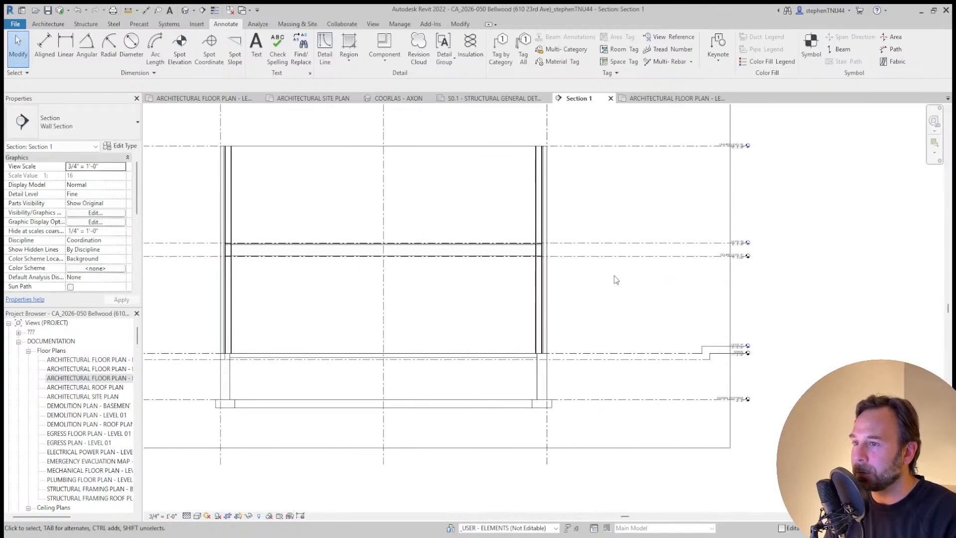
Draw detail lines beside the foundation: 42" straight down from the GRADE line, then about 3' 10" horizontally away from the building
scroll(613, 277, "up", 4)
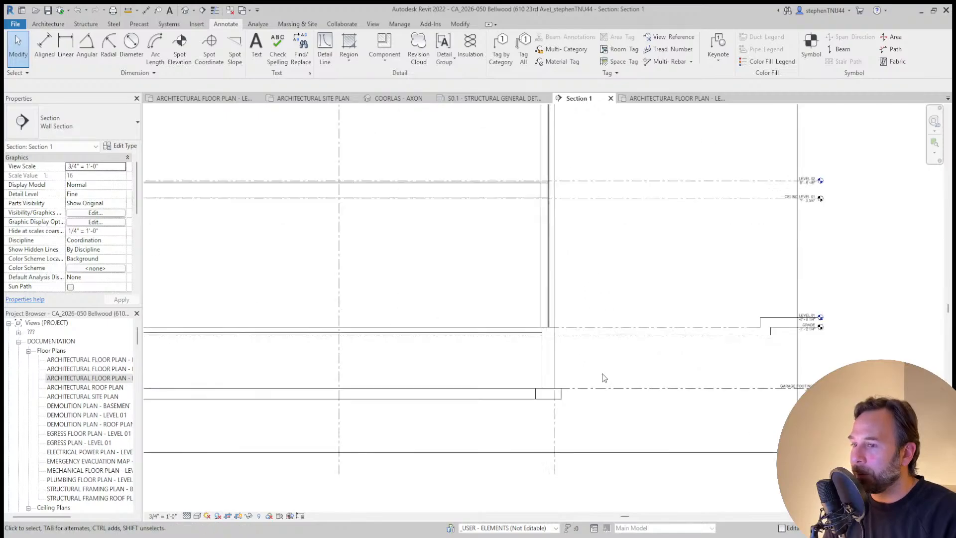
middle_click_drag(769, 395, 733, 378)
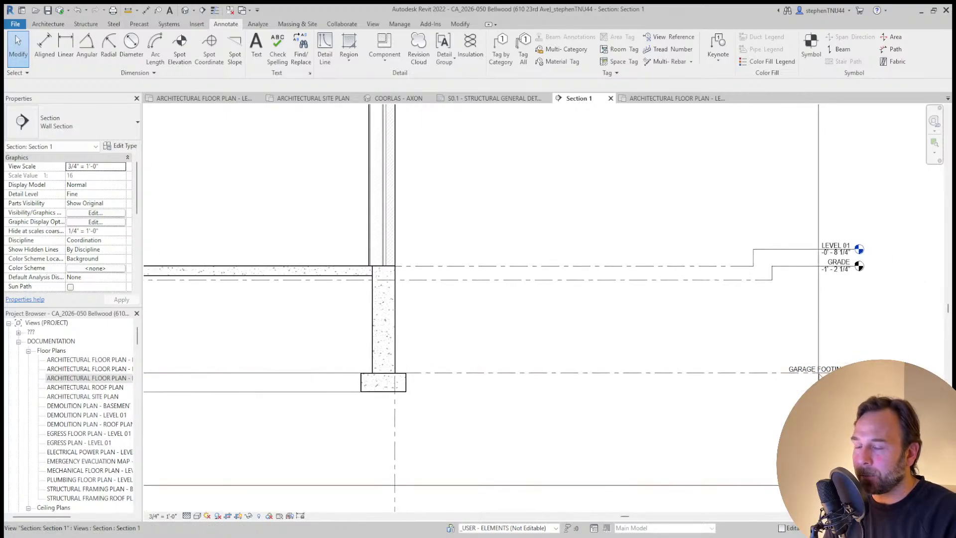
key("d")
key("l")
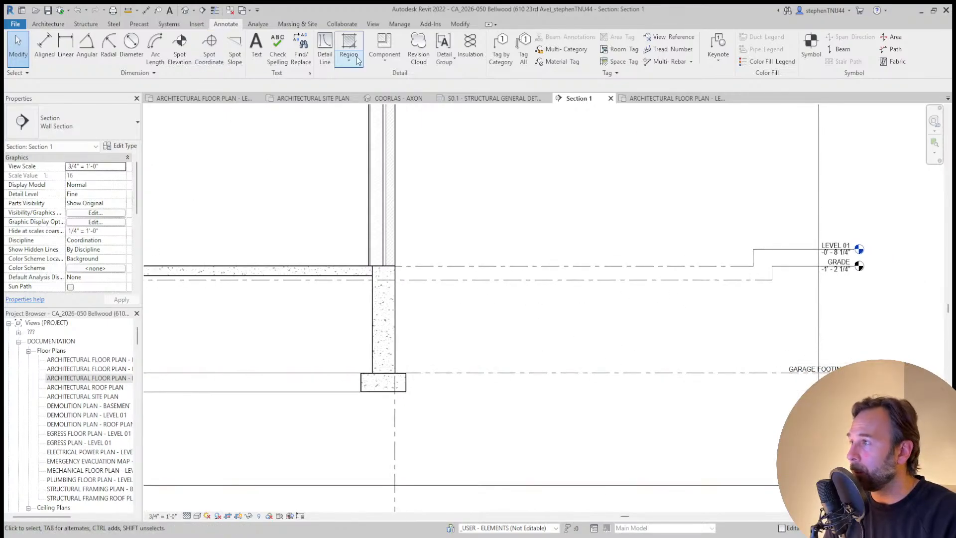
left_click(458, 282)
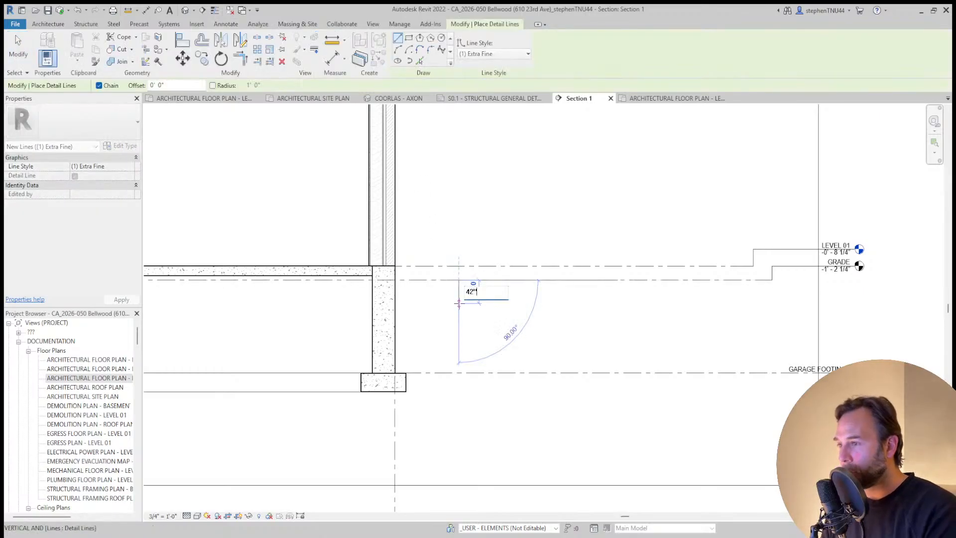
key("Return")
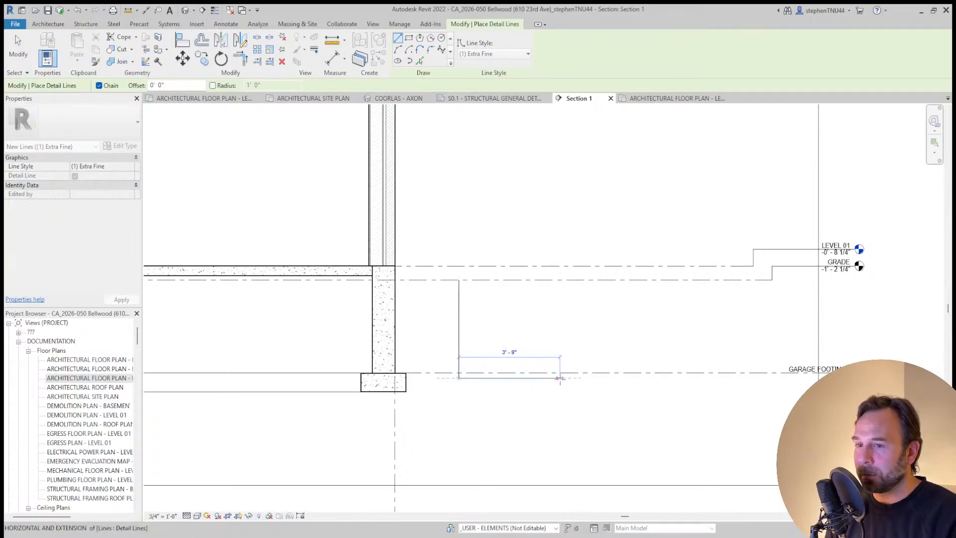
left_click(561, 378)
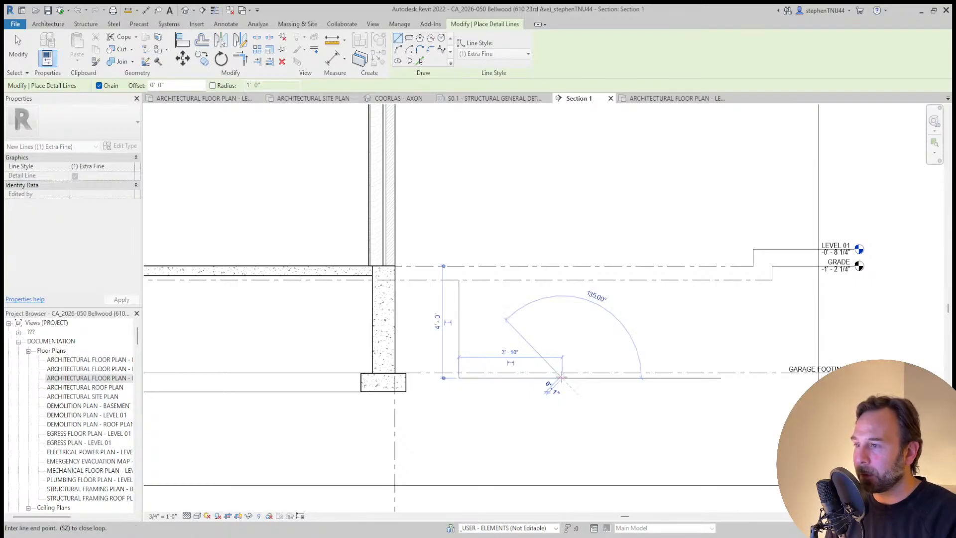
key("Escape")
key("Escape")
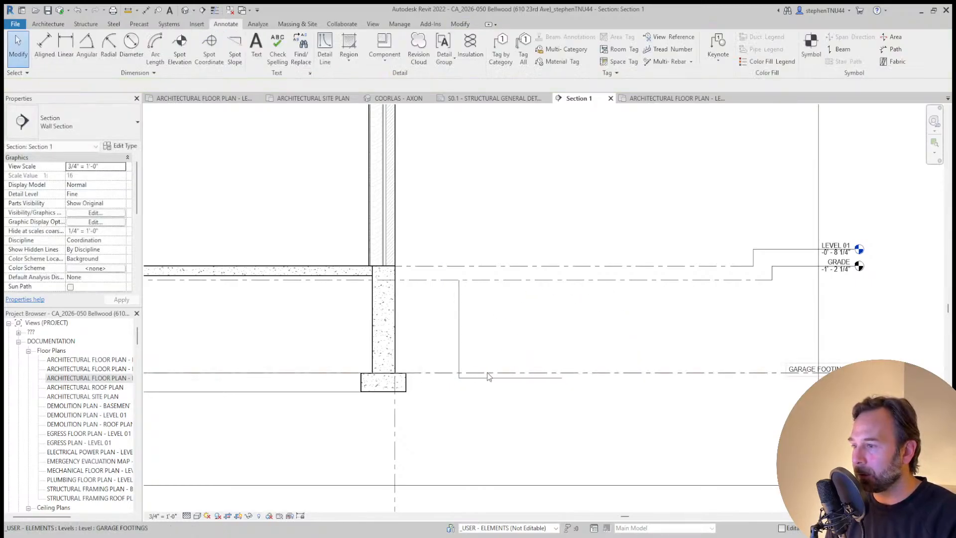
Move the GARAGE FOOTINGS level down onto the horizontal detail line
scroll(487, 373, "up", 2)
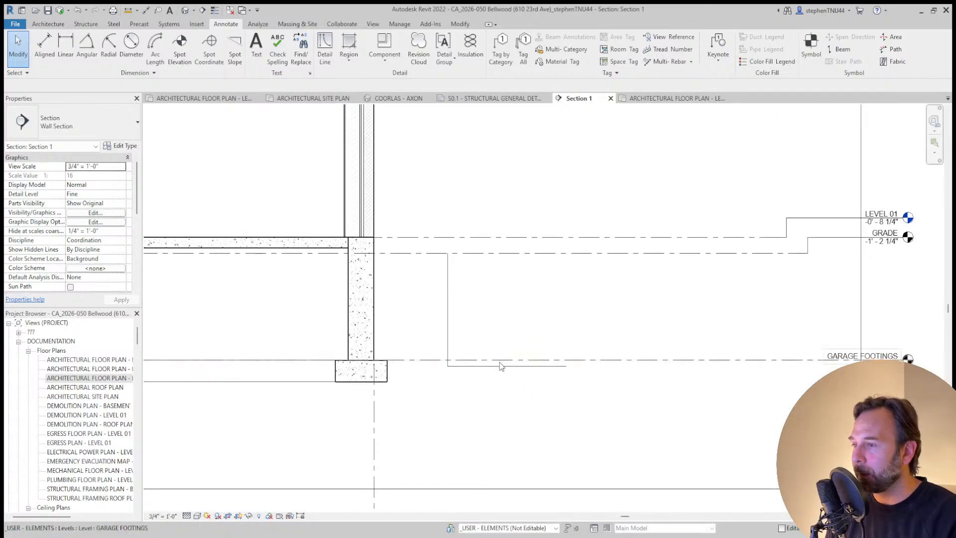
left_click(501, 364)
key("m")
key("v")
scroll(478, 356, "up", 3)
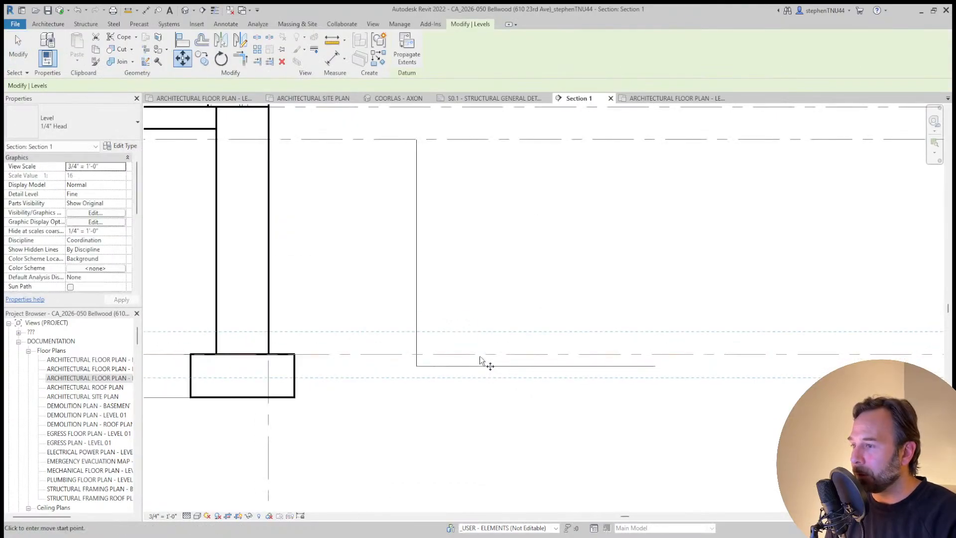
Move the GARAGE FOOTINGS level down onto the horizontal reference line, at elevation -4' 8 1/4"
left_click(480, 358)
key("Escape")
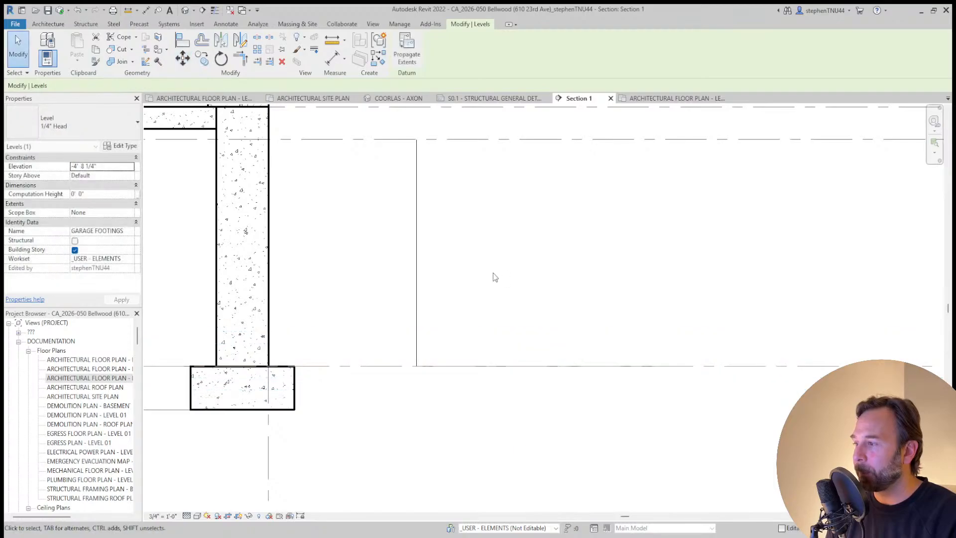
scroll(493, 273, "down", 3)
key("Escape")
Delete the vertical and horizontal reference detail lines between the GRADE and GARAGE FOOTINGS levels
key("Tab")
left_click(462, 265)
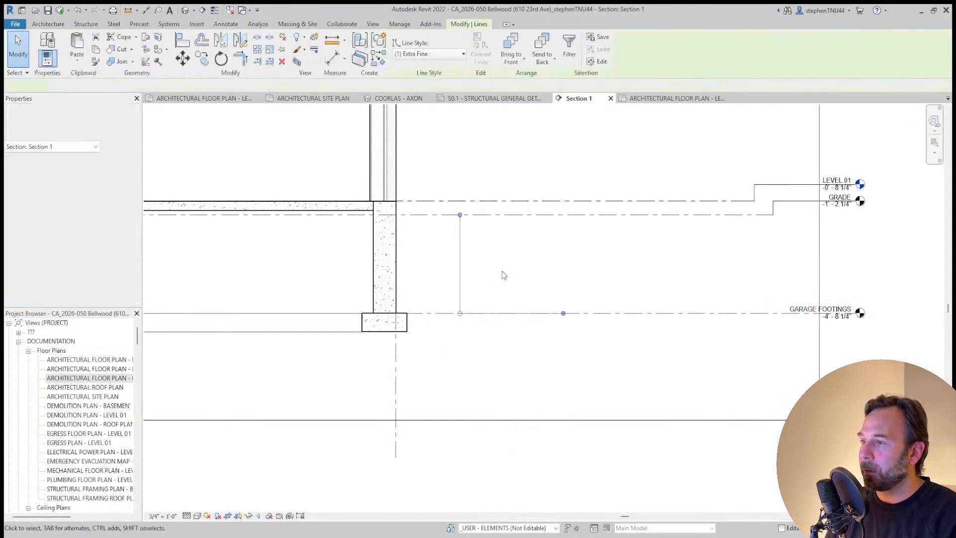
middle_click_drag(507, 277, 596, 297)
key("Delete")
Review the whole garage section, then inspect the garage in the COORLAS - AXON 3D view
scroll(487, 290, "down", 1)
scroll(596, 297, "down", 2)
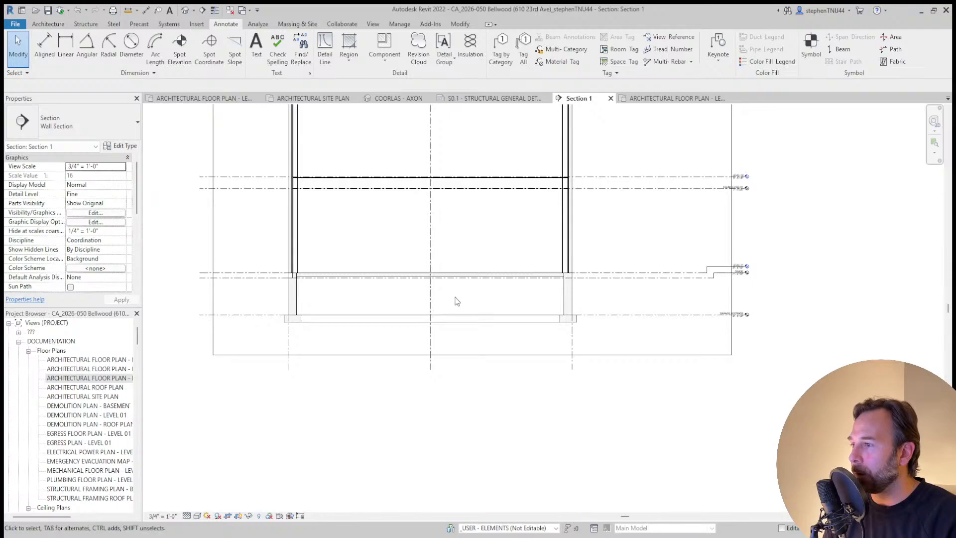
middle_click_drag(473, 309, 467, 312)
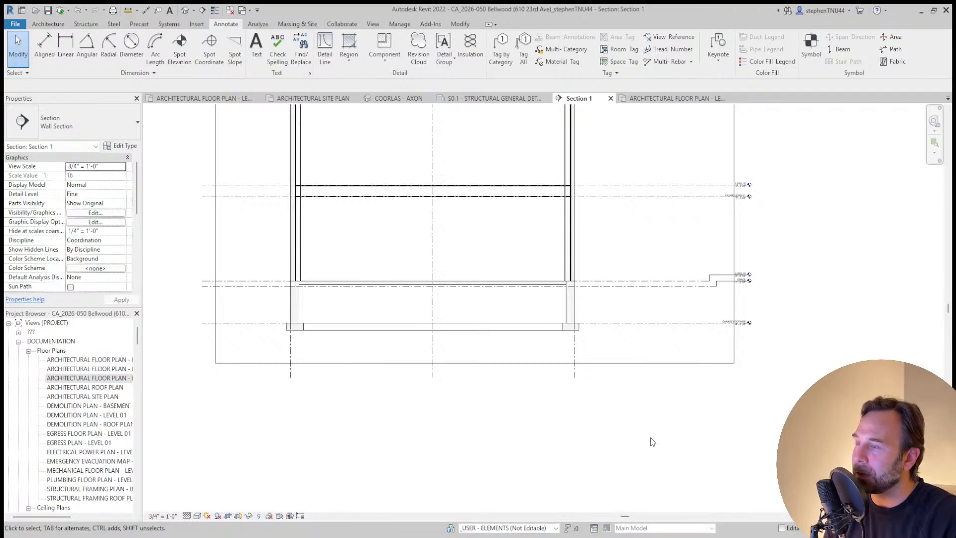
scroll(614, 401, "down", 1)
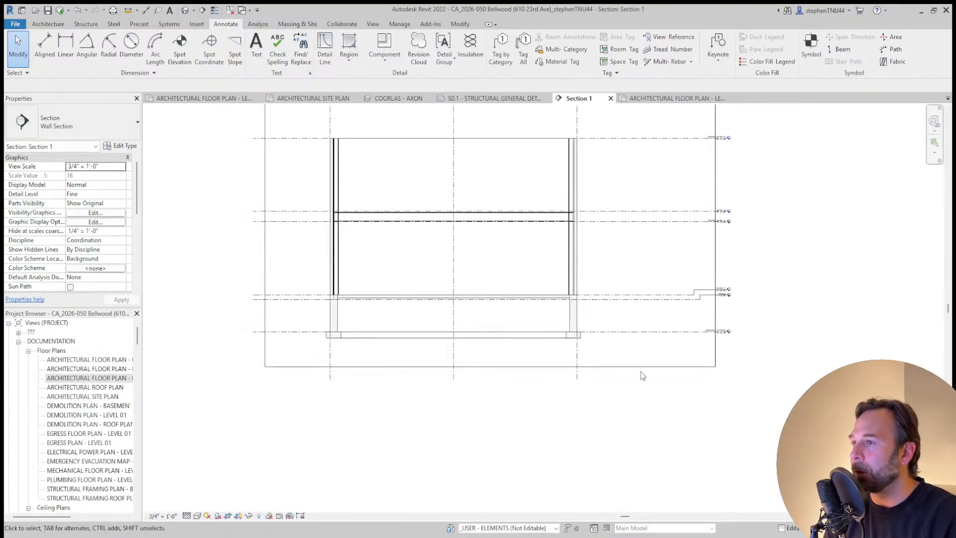
middle_click_drag(783, 330, 732, 379)
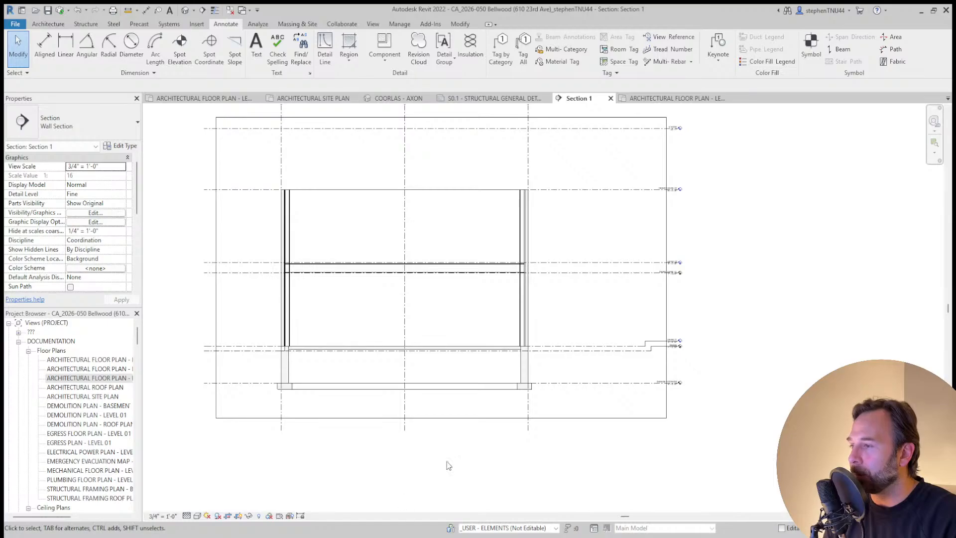
left_click(399, 98)
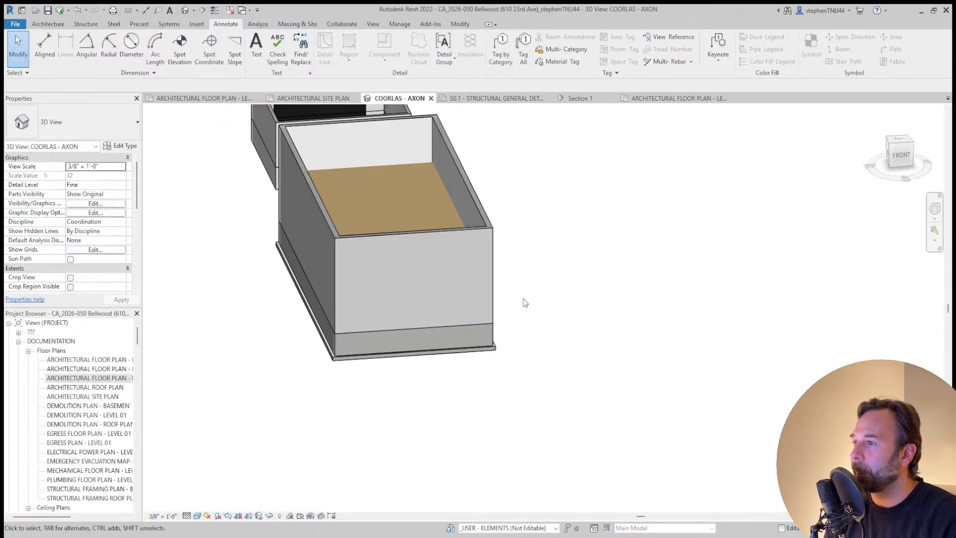
middle_click_drag(502, 375, 558, 385, "shift")
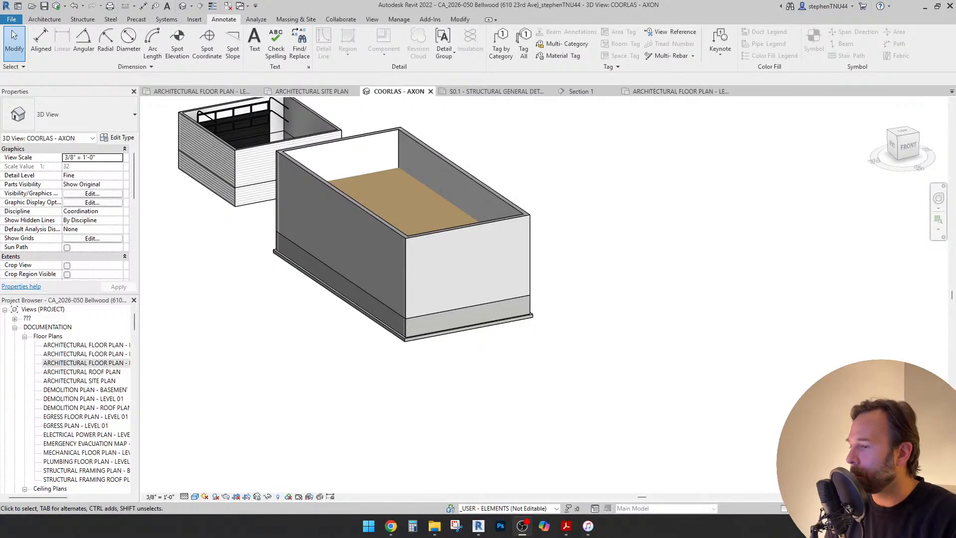
Switch to Adobe Acrobat to view the reference drawing set's axonometric floor plans
left_click(566, 526)
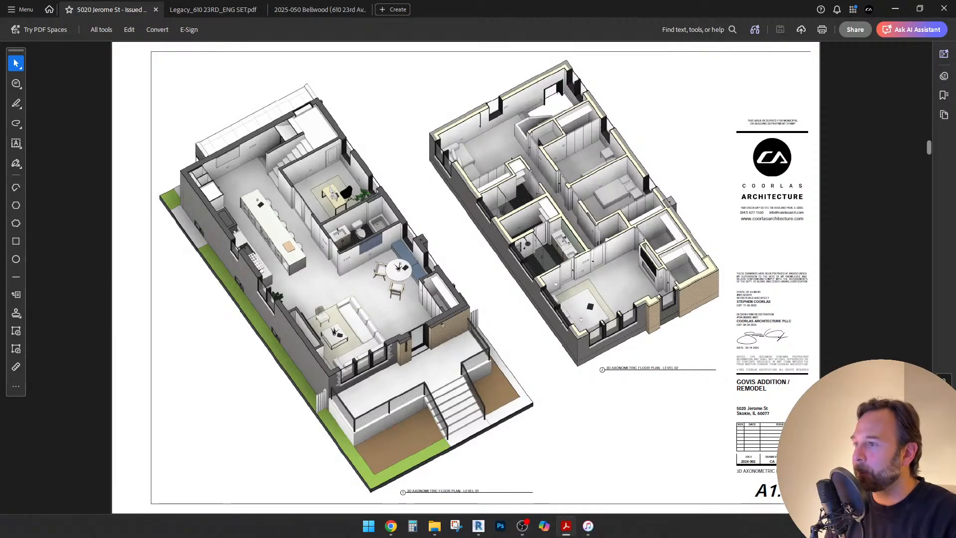
left_click(587, 525)
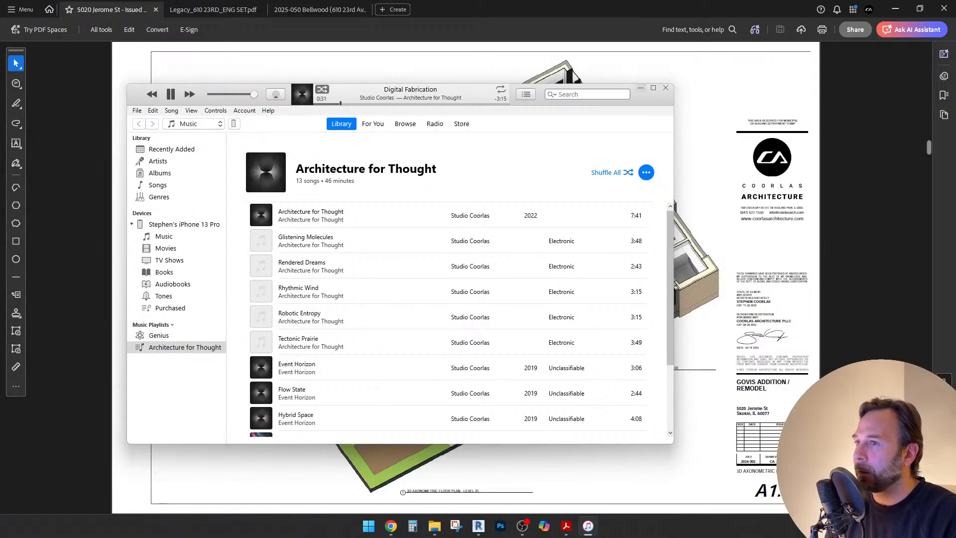
left_click(640, 88)
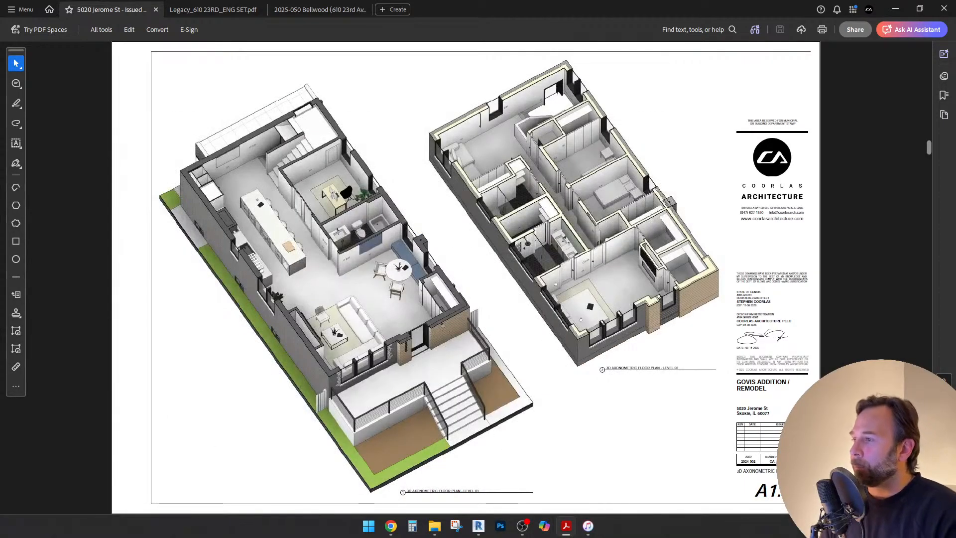
Page through the reference set's roof plan, exterior elevations and exterior axonometric sheets
scroll(466, 277, "down", 1)
scroll(465, 277, "down", 1)
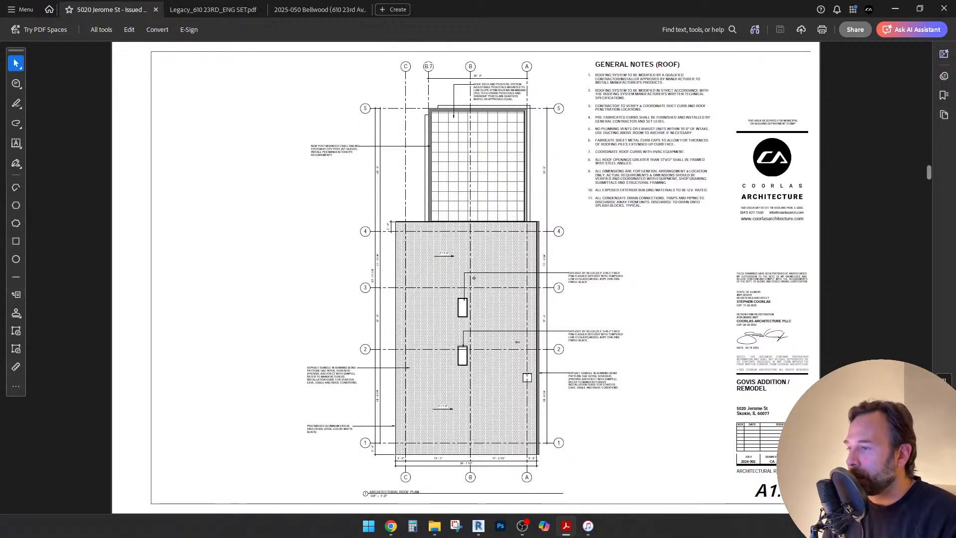
key("XF86AudioLowerVolume")
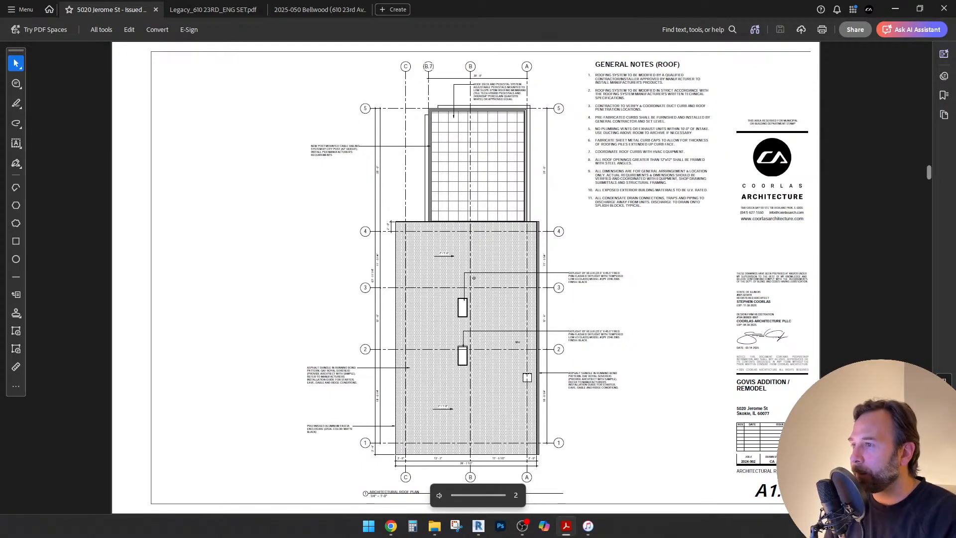
scroll(465, 277, "down", 1)
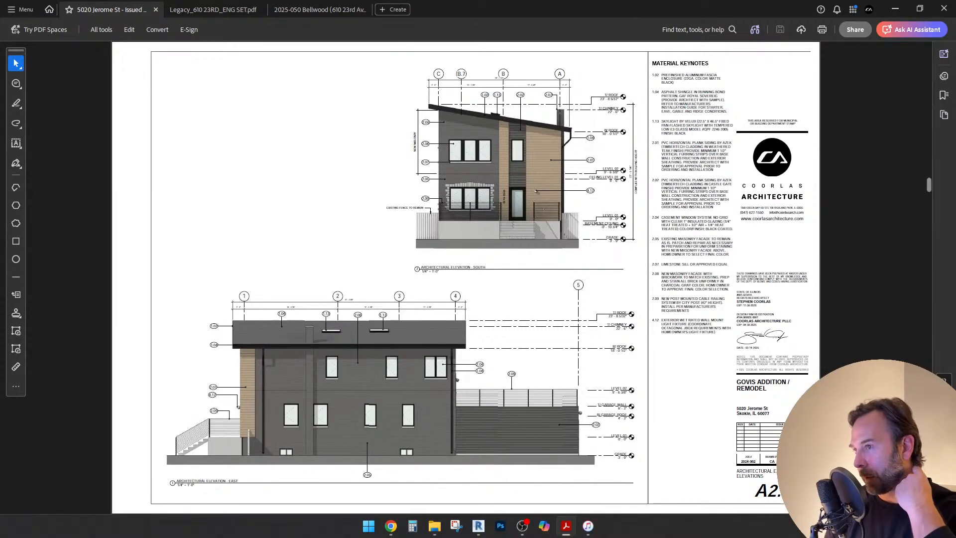
scroll(466, 277, "down", 1)
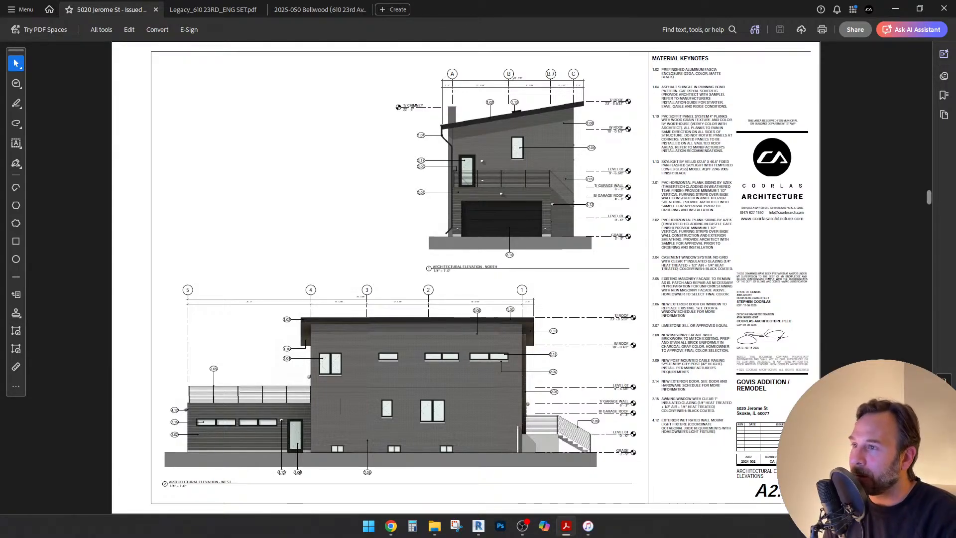
scroll(465, 277, "down", 1)
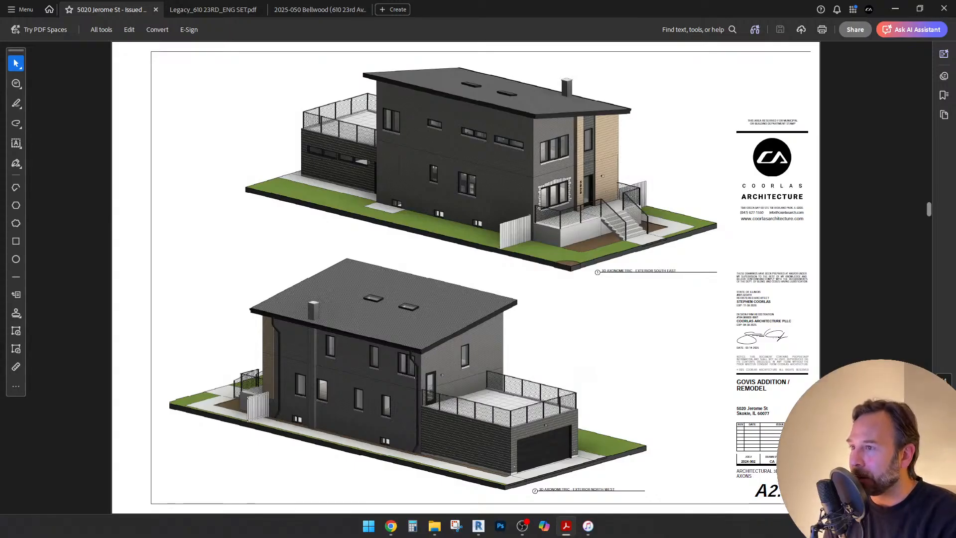
Examine the reference set's building sections through the primary bedroom and through the bedroom and bathroom, then return to Revit
key("Right")
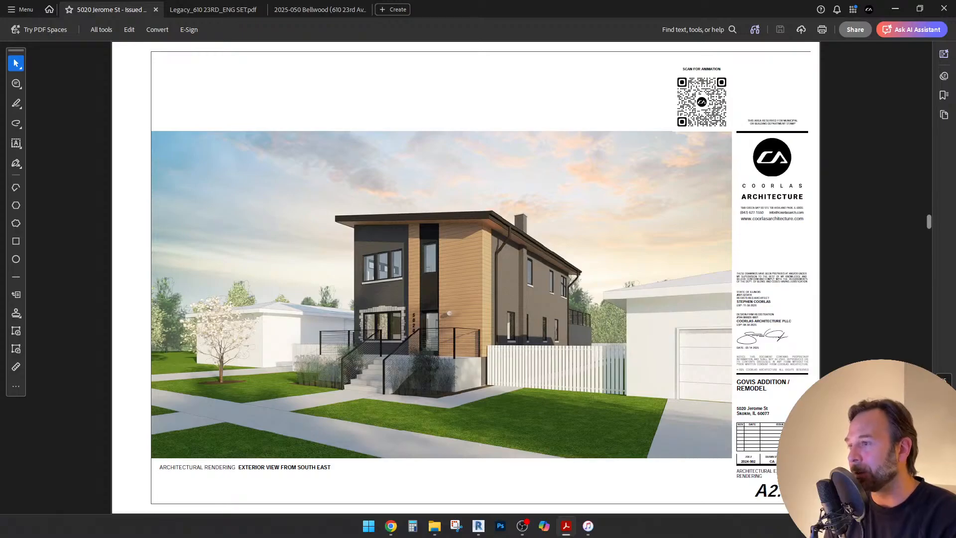
key("Right")
key("Right")
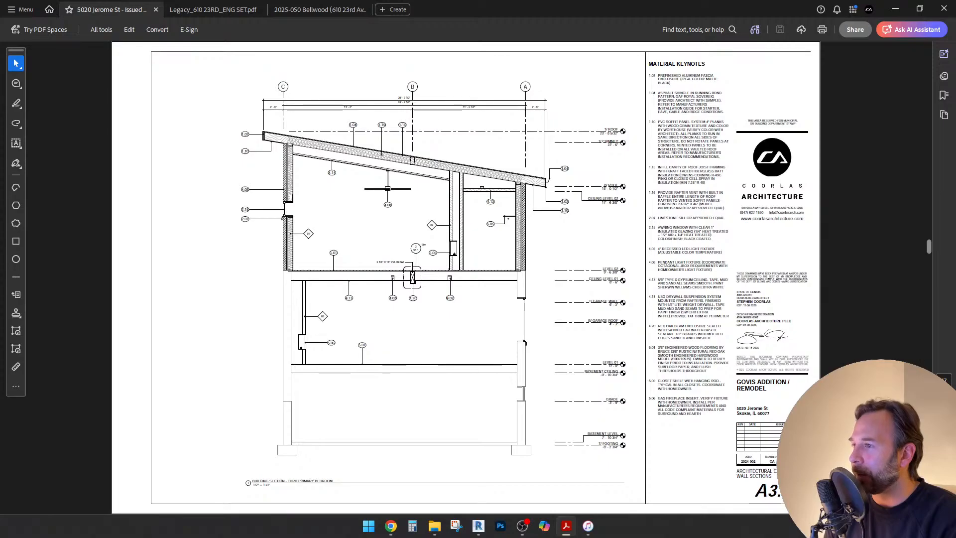
key("Right")
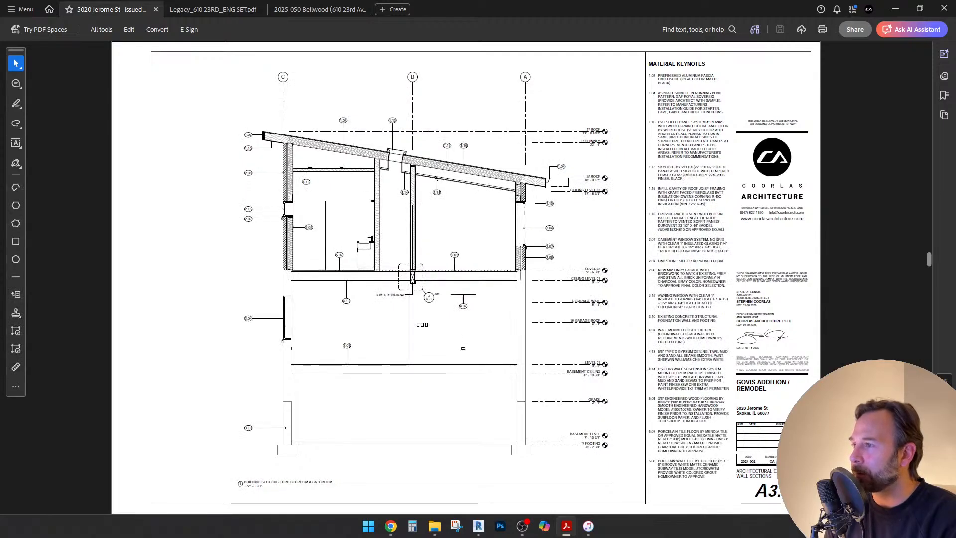
key("Left")
key("Left")
key("Right")
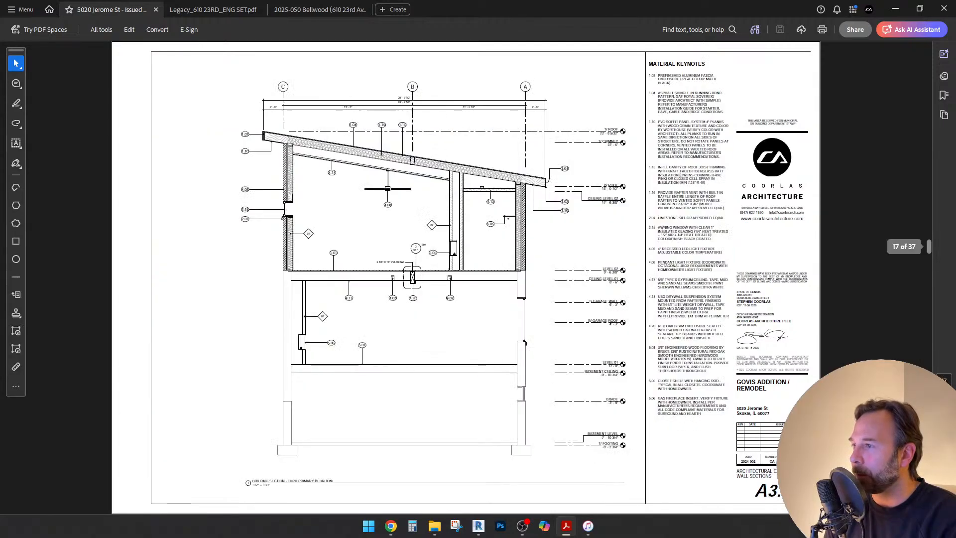
key("Right")
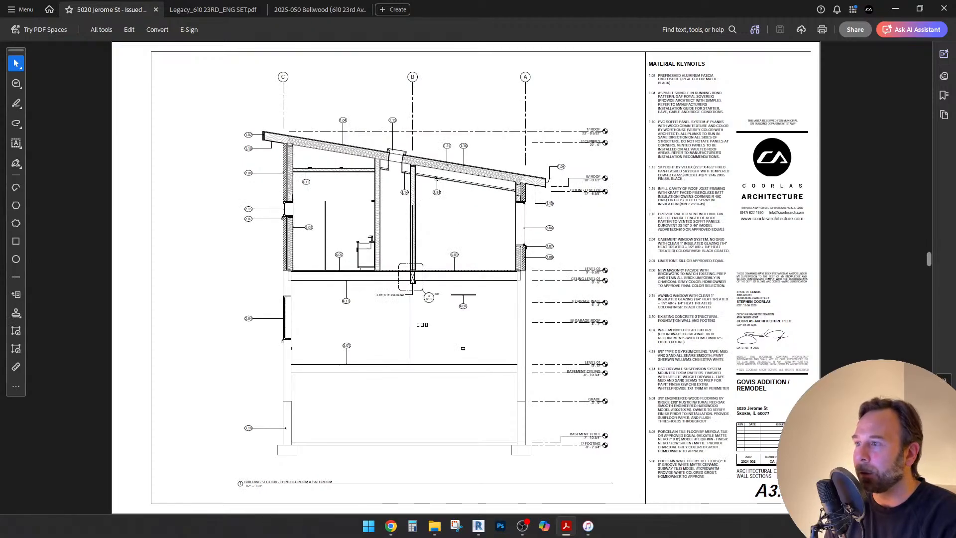
left_click(894, 9)
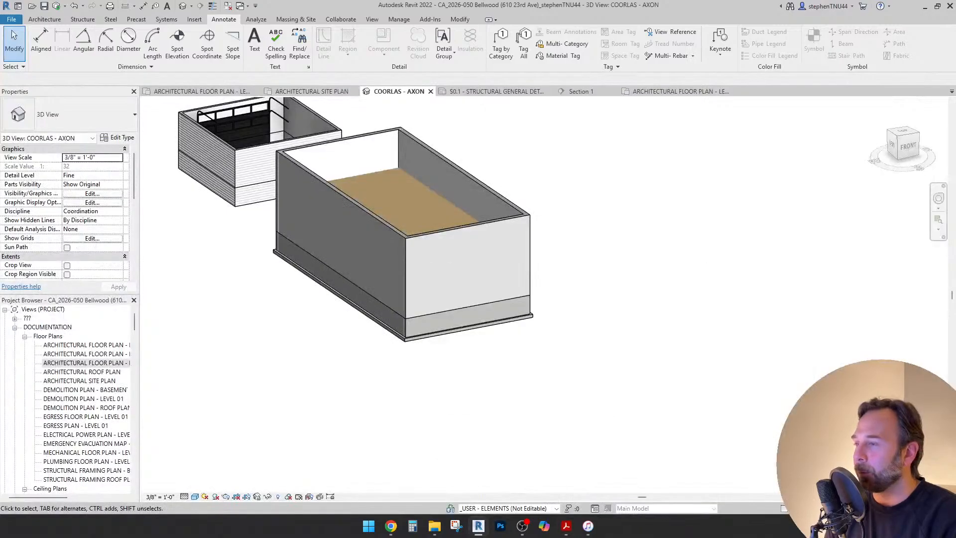
Set the detail level of the ARCHITECTURAL FLOOR PLAN - LEVEL 01 view to Fine
left_click(199, 92)
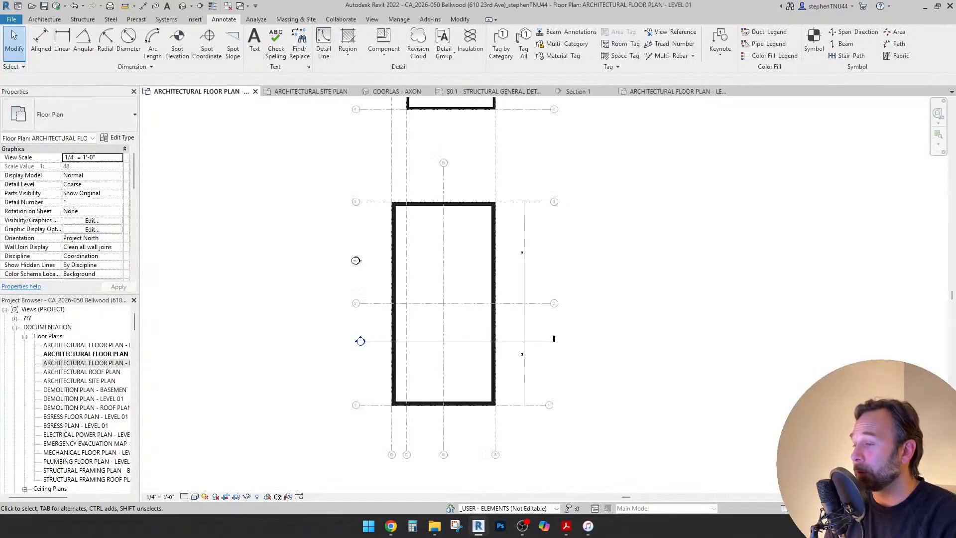
left_click(195, 497)
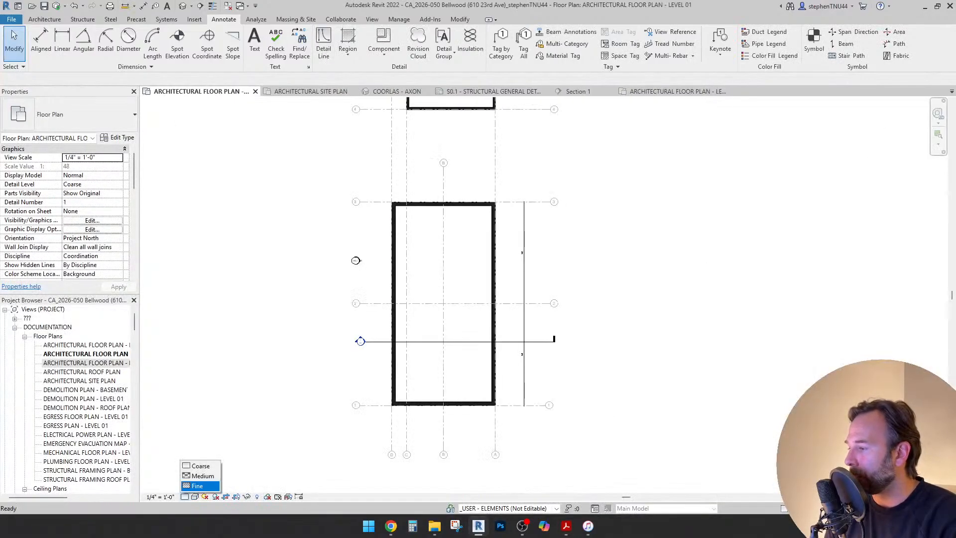
left_click(198, 485)
Inspect the garage's wall layers and corners, the house walls and the gridlines in the Level 01 floor plan
scroll(450, 221, "up", 3)
scroll(337, 189, "up", 2)
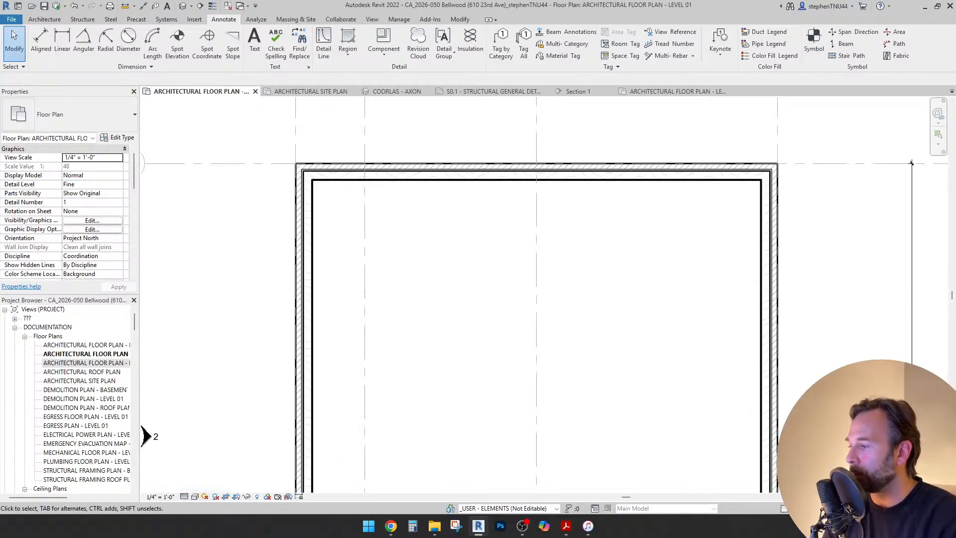
scroll(458, 189, "down", 2)
scroll(414, 181, "up", 3)
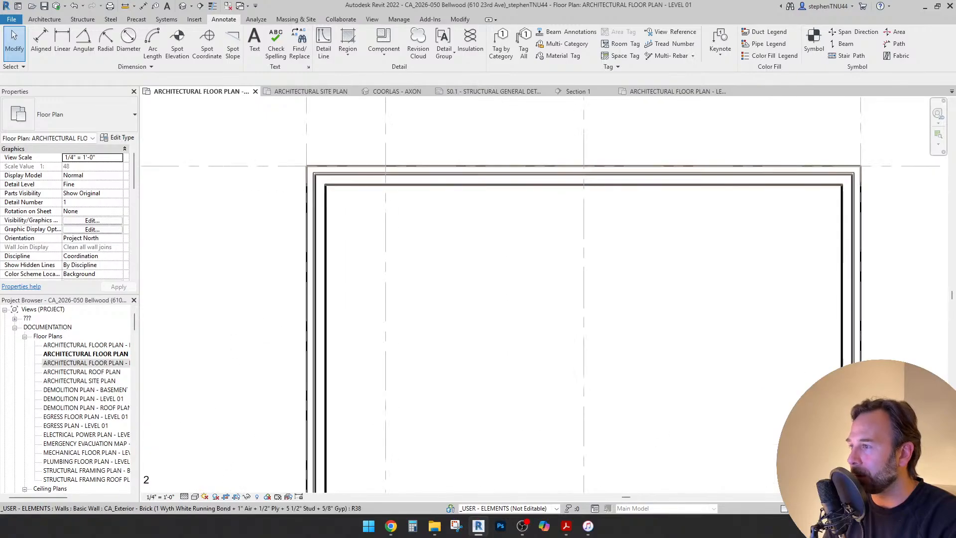
scroll(329, 180, "down", 3)
scroll(447, 346, "down", 2)
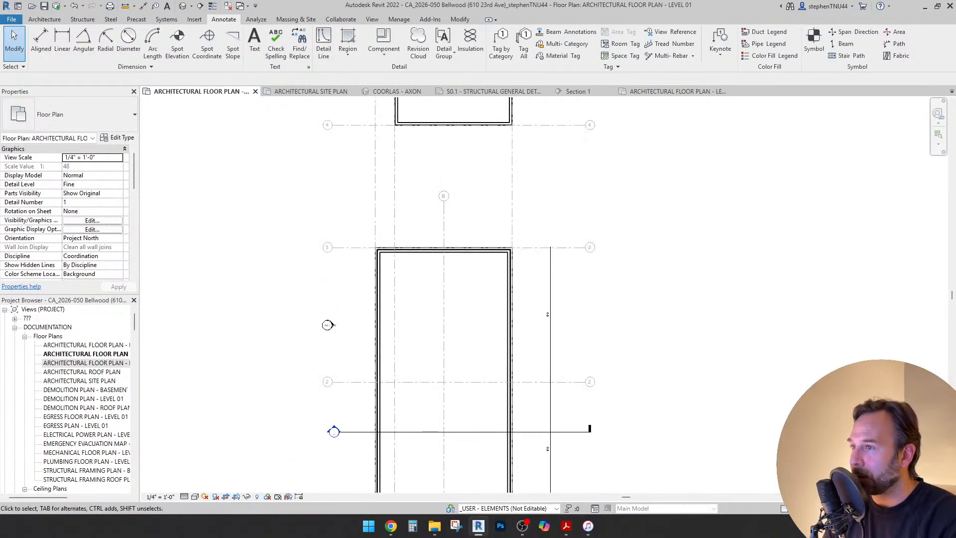
scroll(434, 157, "up", 2)
middle_click_drag(434, 156, 456, 289)
scroll(379, 199, "up", 2)
scroll(423, 164, "down", 3)
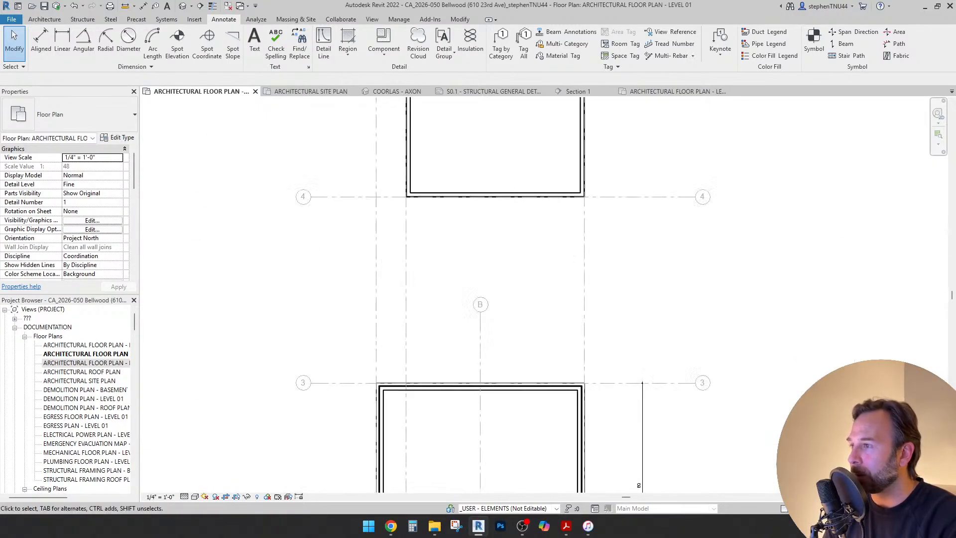
scroll(422, 162, "down", 2)
mouse_move(422, 162)
middle_mouse_down()
mouse_move(435, 243)
mouse_move(417, 156)
middle_mouse_up()
scroll(448, 351, "up", 2)
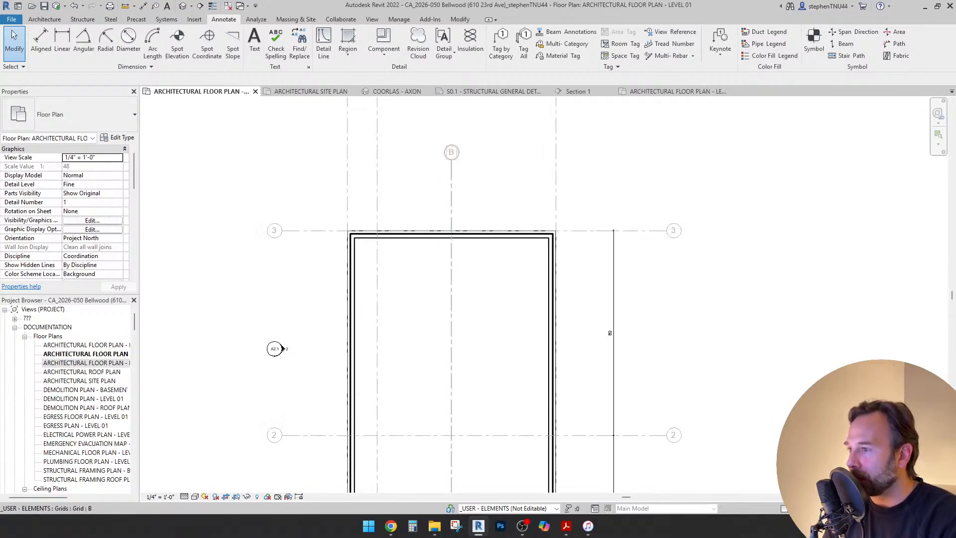
scroll(465, 472, "down", 3)
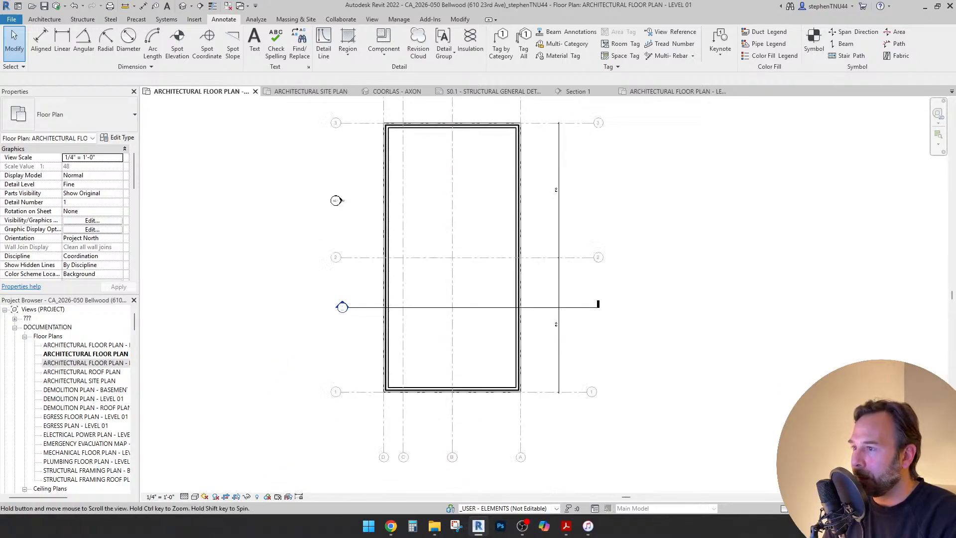
middle_click_drag(465, 472, 435, 495)
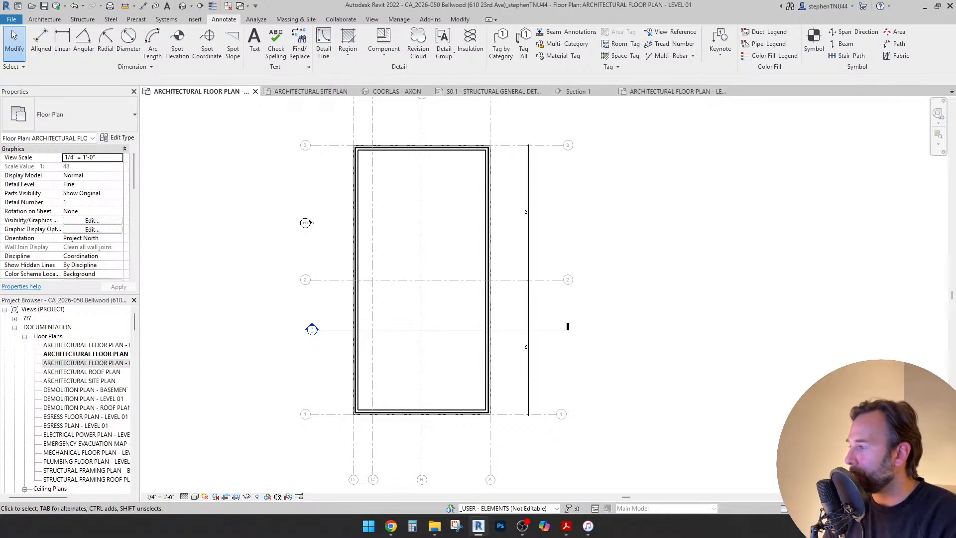
Open the ARCHITECTURAL ROOF PLAN view and set its view range bottom and view depth level to Unlimited
double_click(82, 372)
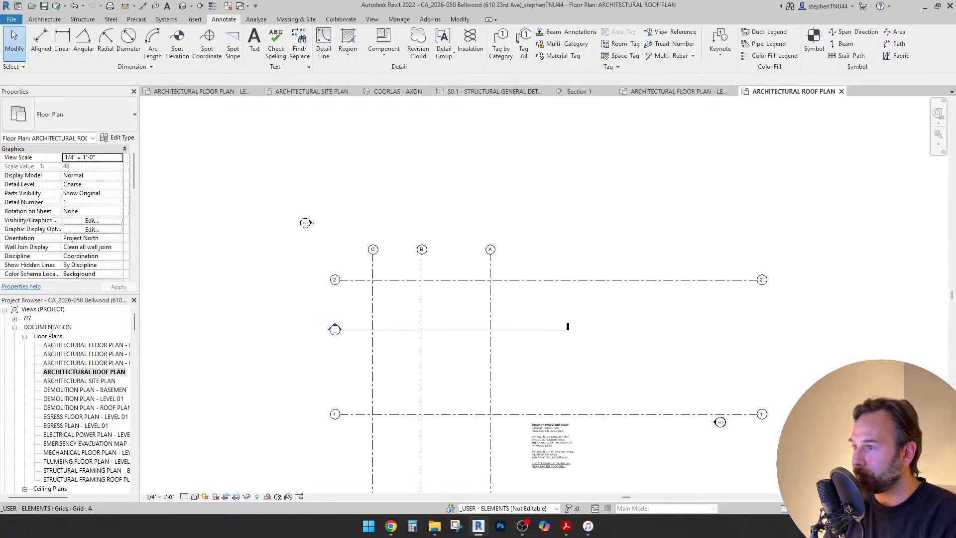
scroll(499, 220, "down", 3)
scroll(449, 482, "up", 2)
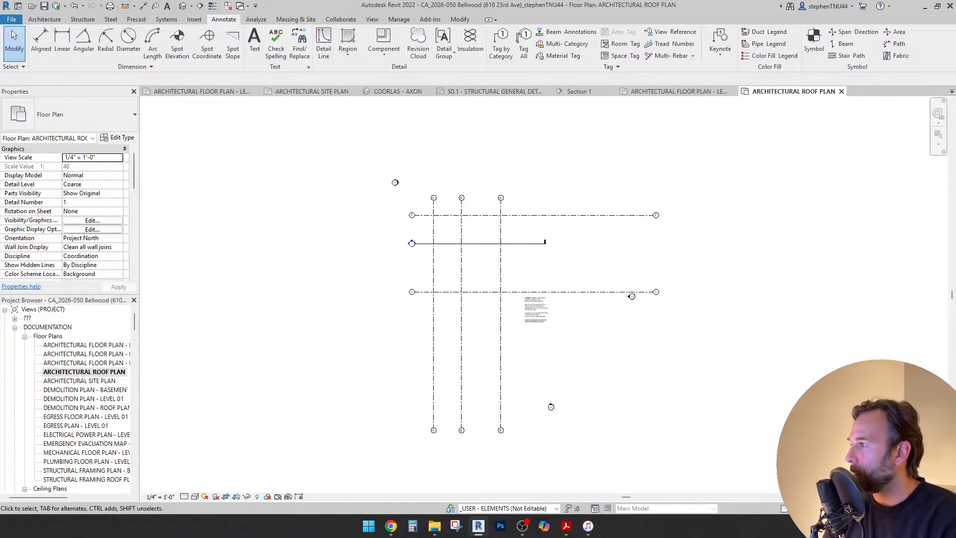
scroll(65, 214, "down", 5)
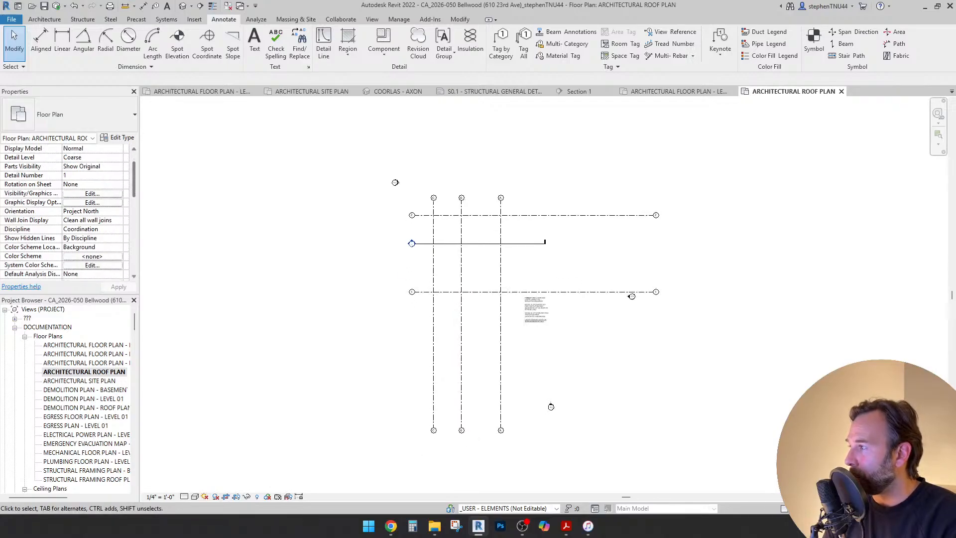
scroll(65, 214, "down", 3)
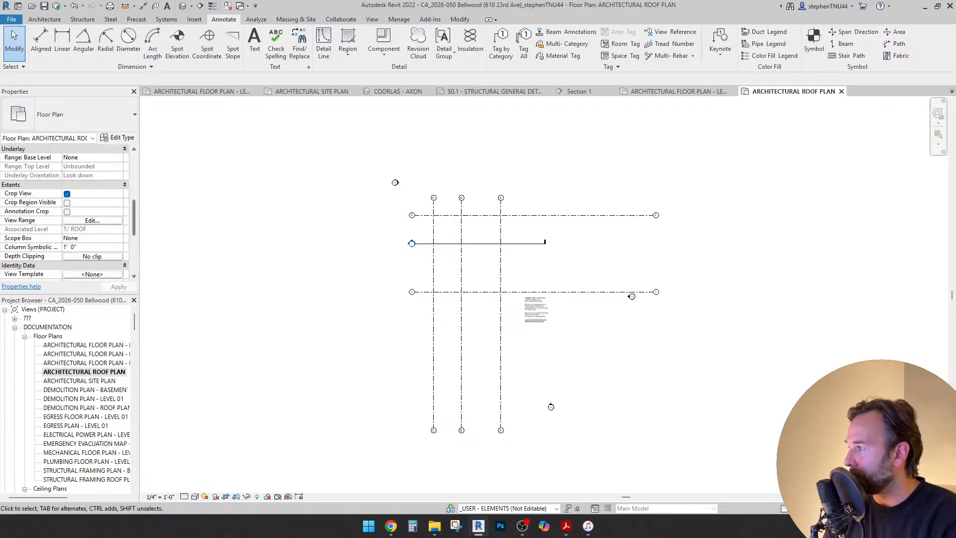
left_click(93, 220)
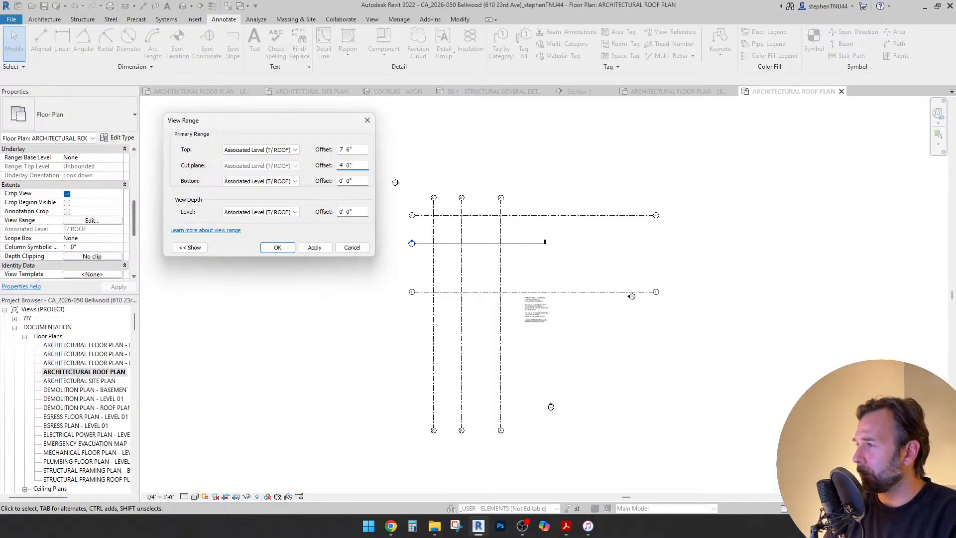
left_click(268, 181)
left_click(264, 229)
left_click(269, 212)
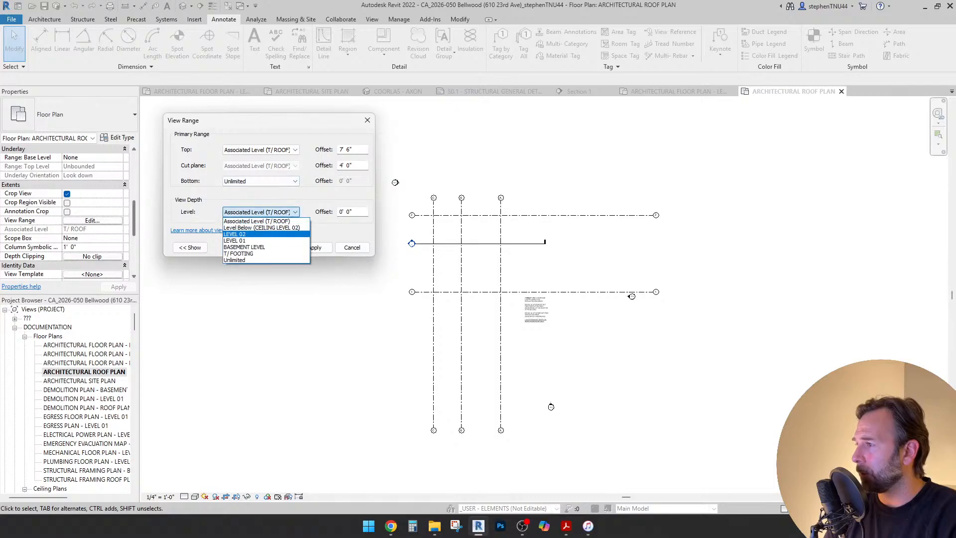
left_click(239, 260)
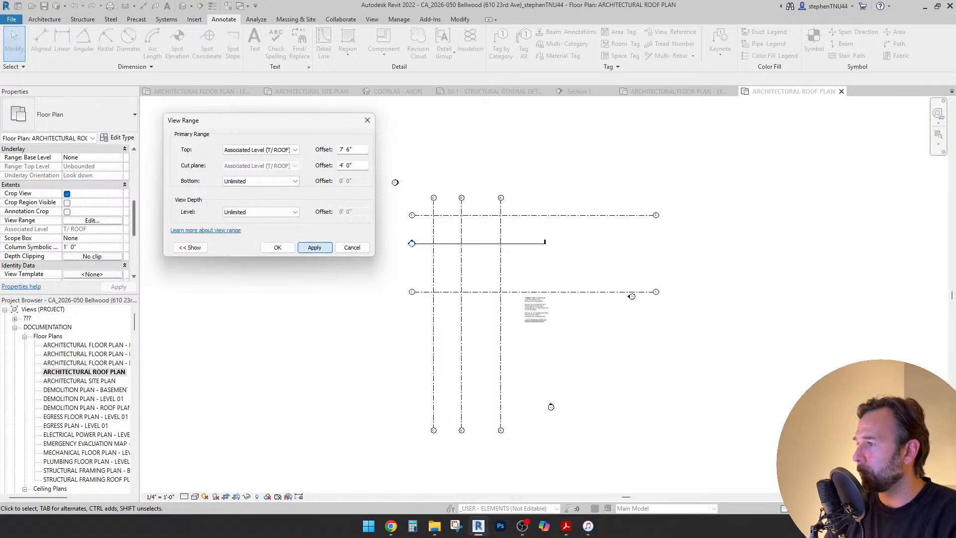
left_click(278, 247)
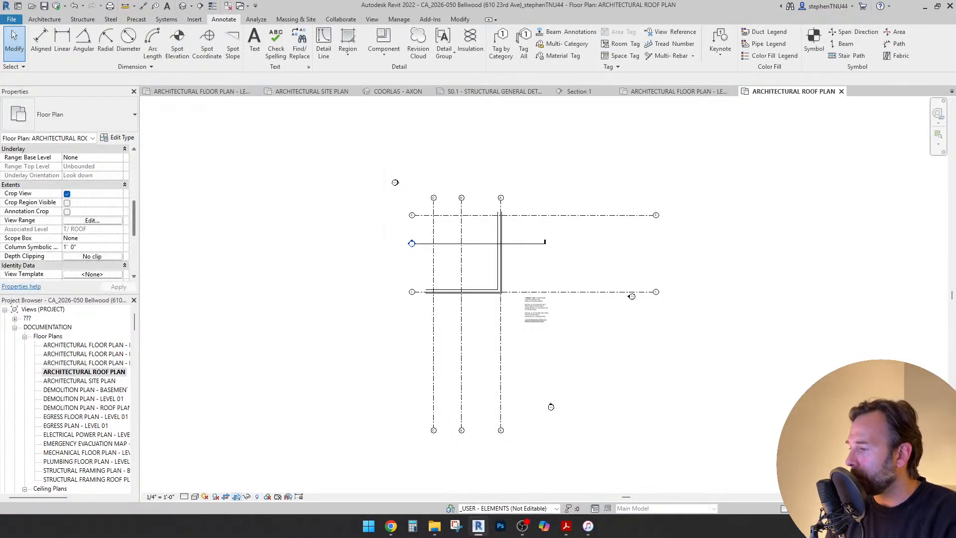
Show the roof plan's crop region and resize it to frame the whole garage with a margin around the walls
left_click(66, 202)
middle_click_drag(378, 234, 396, 276)
left_click_drag(443, 298, 315, 190)
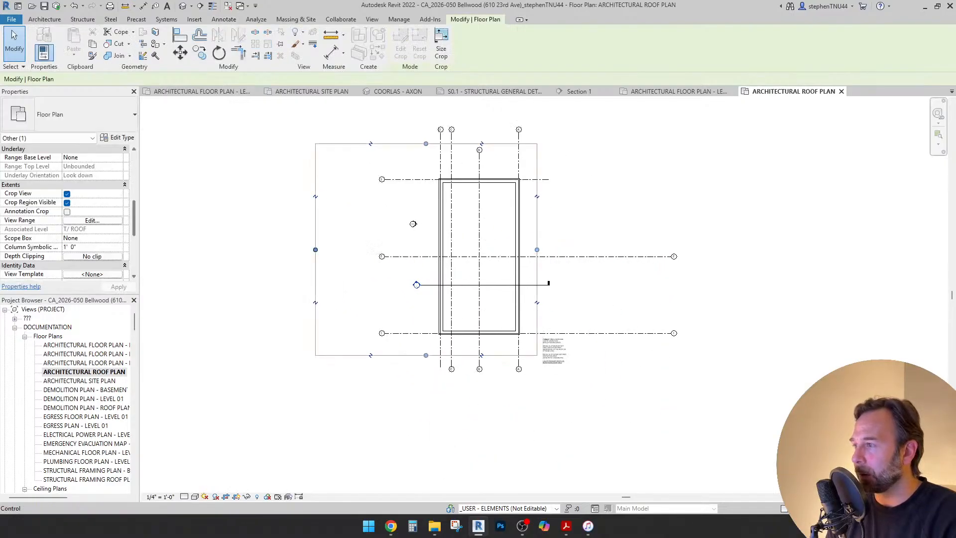
left_click_drag(315, 249, 417, 249)
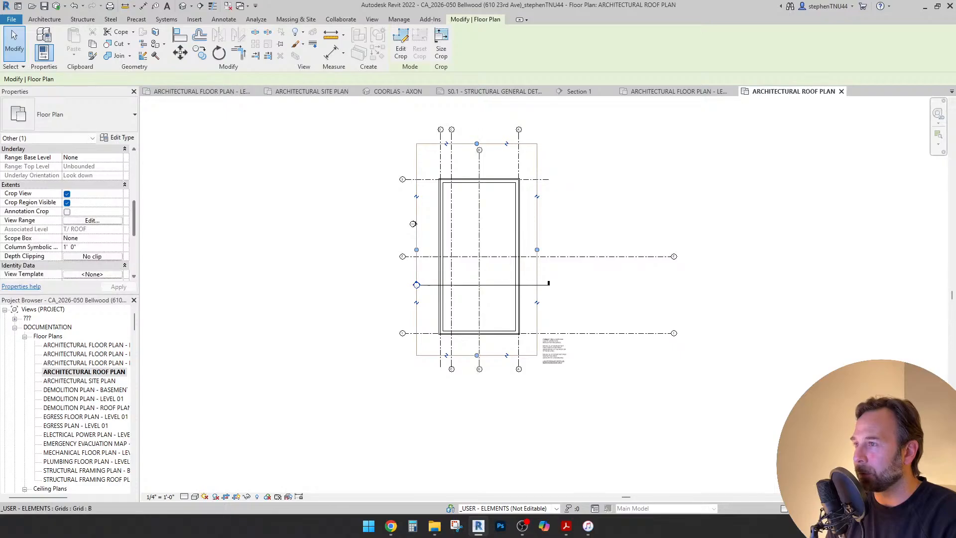
Lower the bubbles of grids D, C and A above the garage to line up with grid B's bubble
left_click(479, 150)
scroll(484, 149, "up", 5)
middle_click_drag(484, 148, 483, 162)
left_click(416, 144)
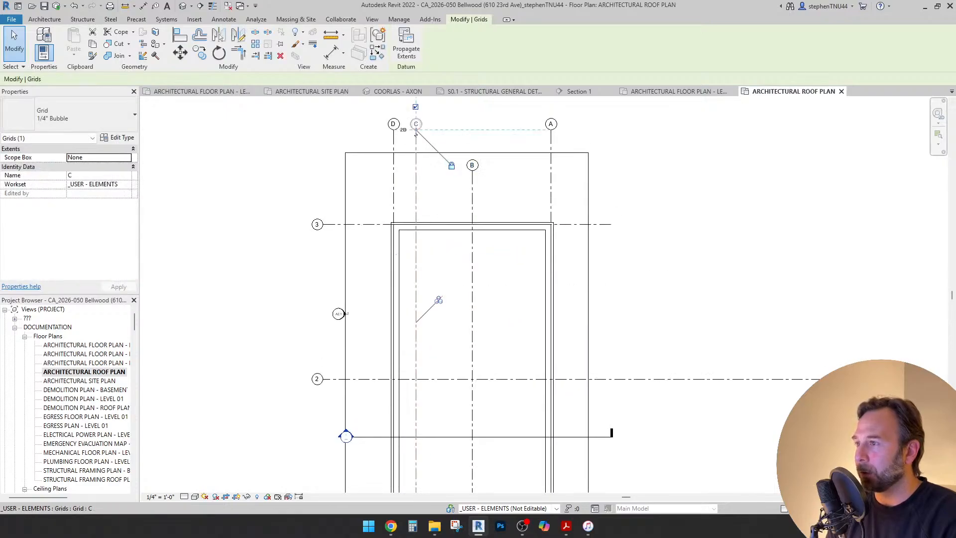
middle_click_drag(427, 141, 428, 147)
left_click(437, 159)
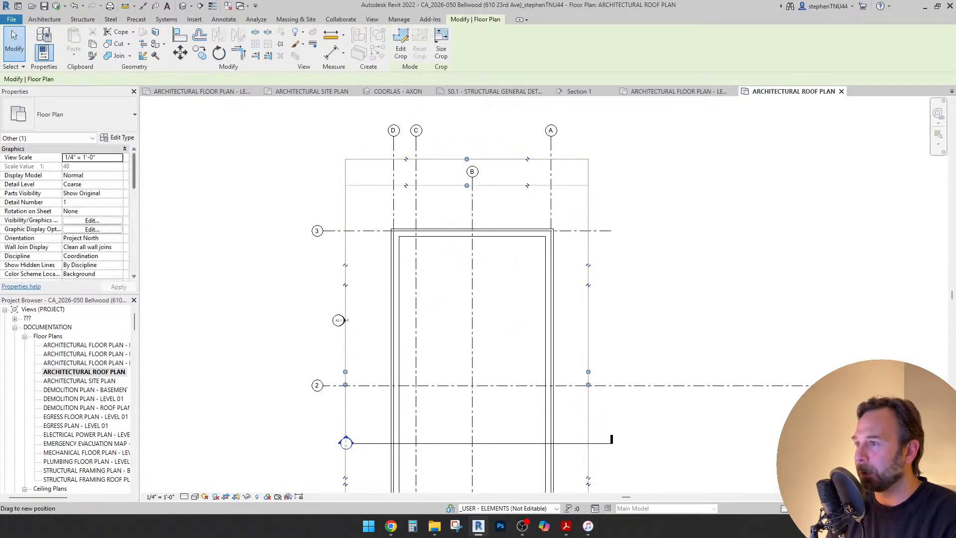
left_click(472, 185)
scroll(469, 188, "up", 4)
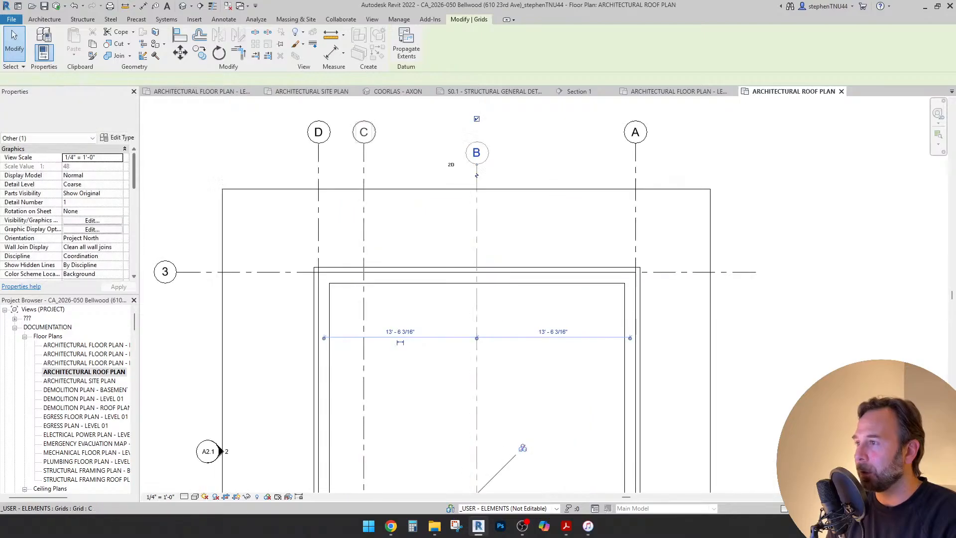
left_click(363, 158)
left_click_drag(363, 143, 363, 164)
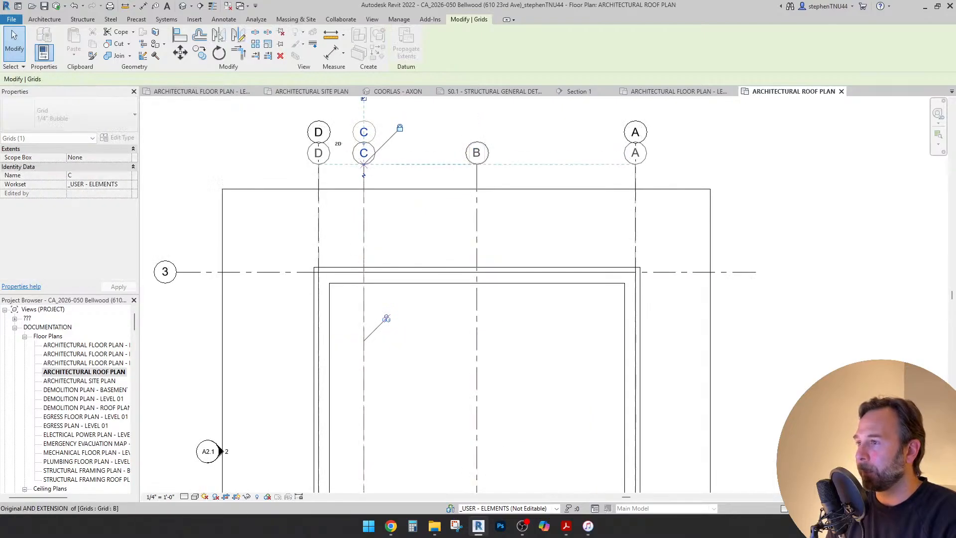
left_click(479, 137)
Shorten the bubble ends of grids 1, 2 and 3 on the plan's left side to the crop boundary
scroll(481, 139, "down", 4)
scroll(370, 201, "up", 2)
left_click(357, 195)
scroll(345, 198, "up", 2)
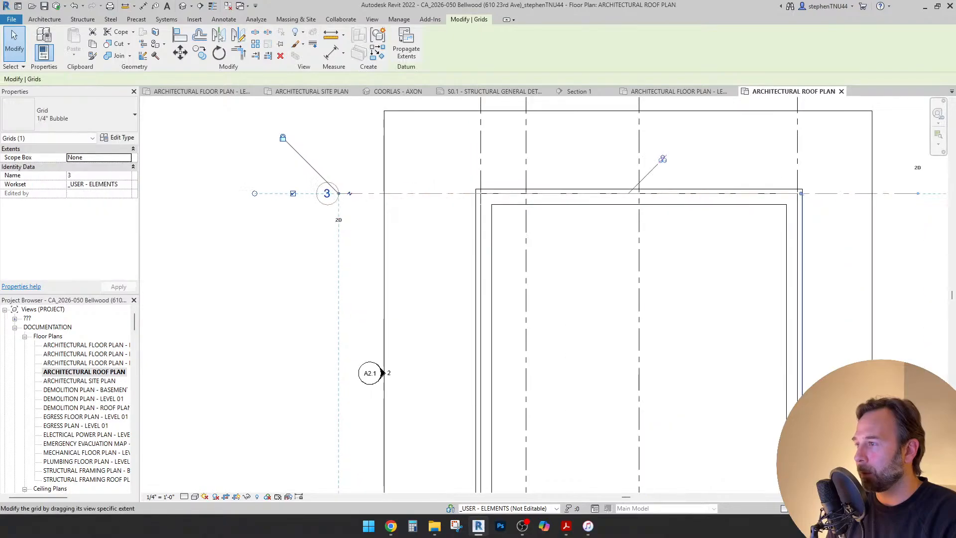
left_click_drag(339, 193, 382, 194)
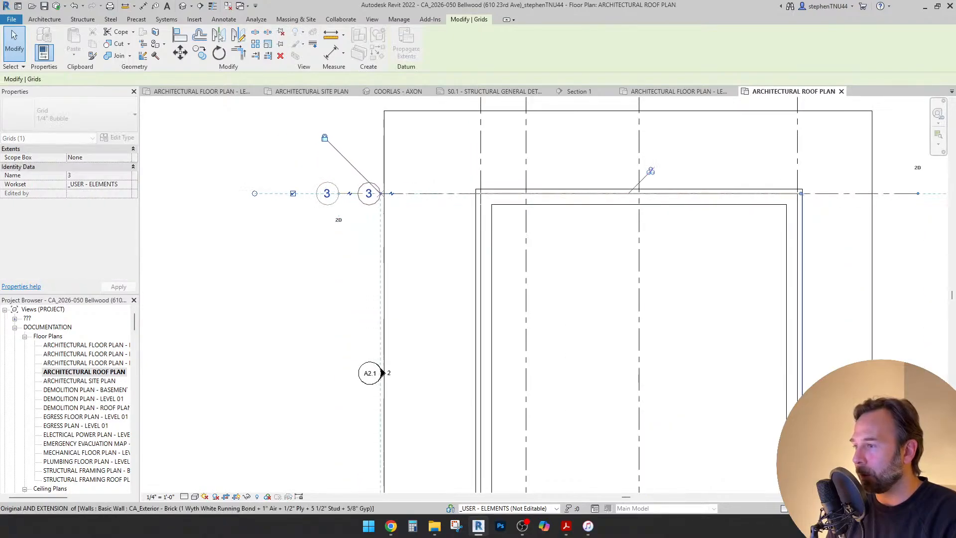
key("Escape")
scroll(360, 197, "down", 3)
scroll(558, 234, "up", 1)
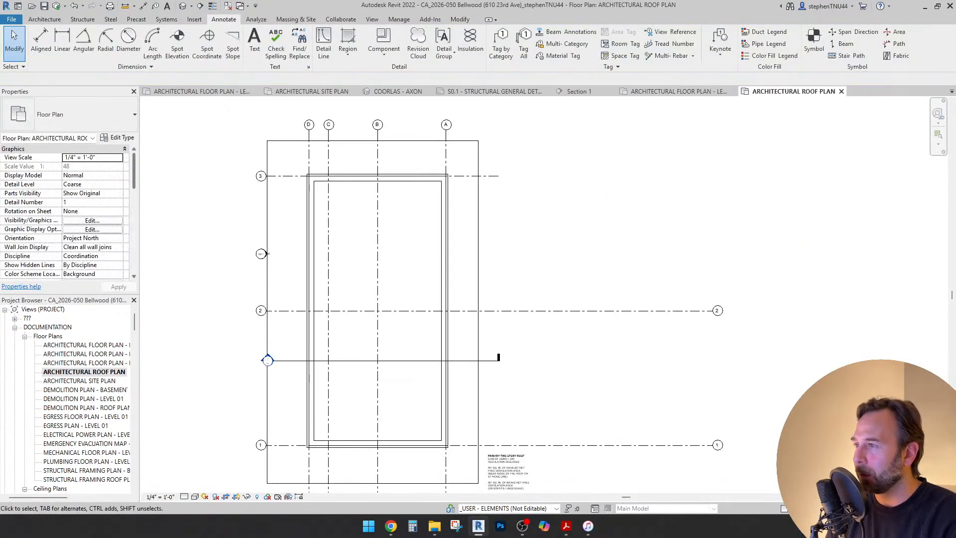
Show the bubble on grid 3's right end in the roof plan
middle_click_drag(559, 234, 608, 214)
left_click(539, 156)
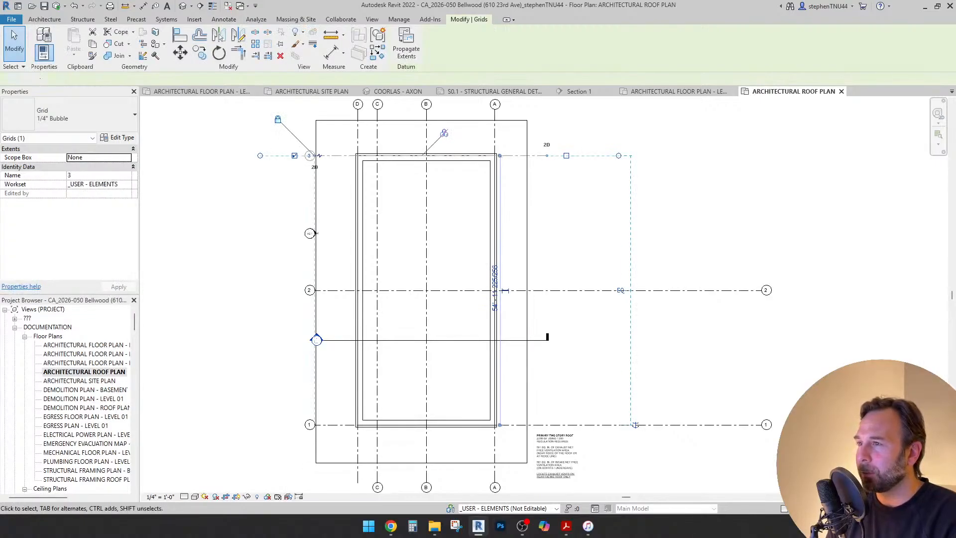
left_click(566, 155)
key("Escape")
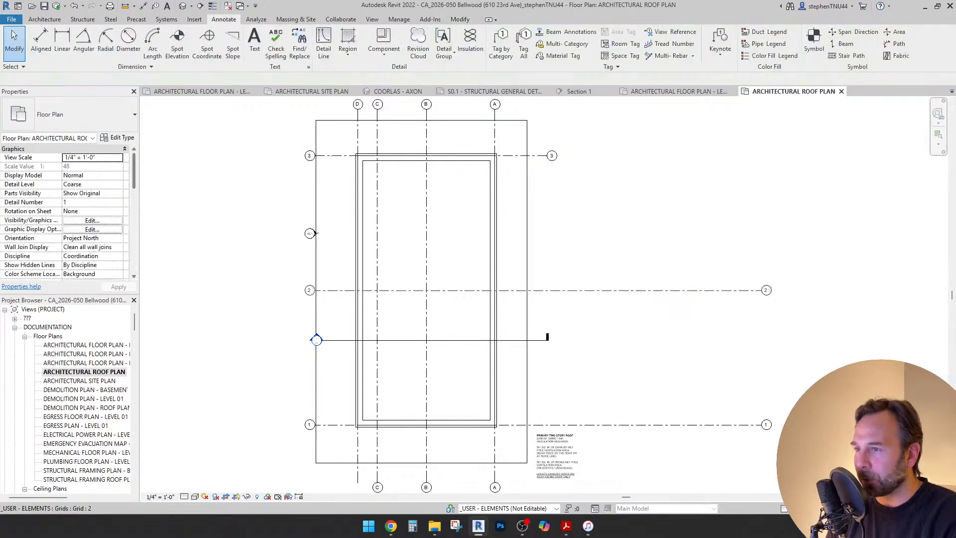
Shorten the right ends of grids 2 and 1 to line up with grid 3's right bubble
left_click(734, 291)
left_click_drag(761, 290, 551, 290)
key("Escape")
key("Escape")
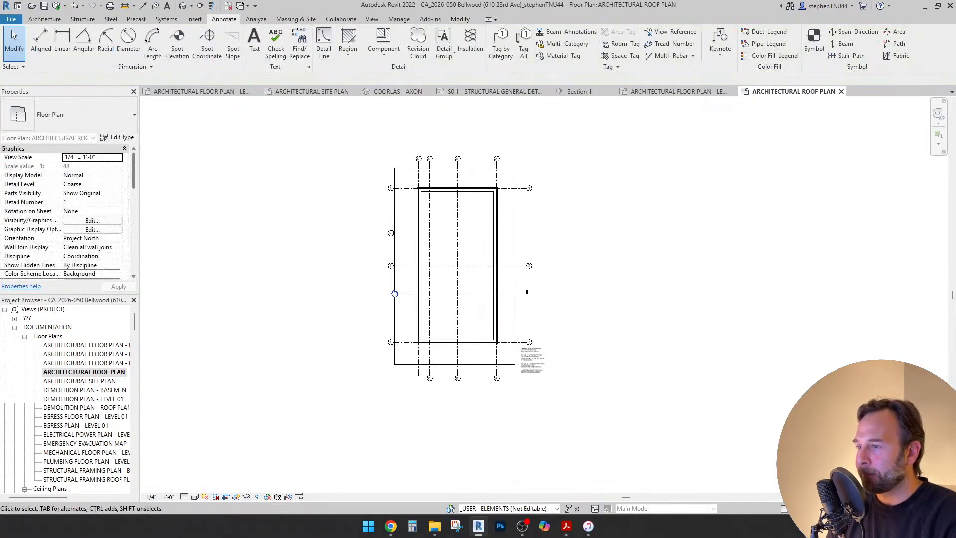
Examine the two-story roof ventilation note beside the plan and the extents of grid 1
scroll(555, 448, "up", 4)
scroll(529, 348, "up", 2)
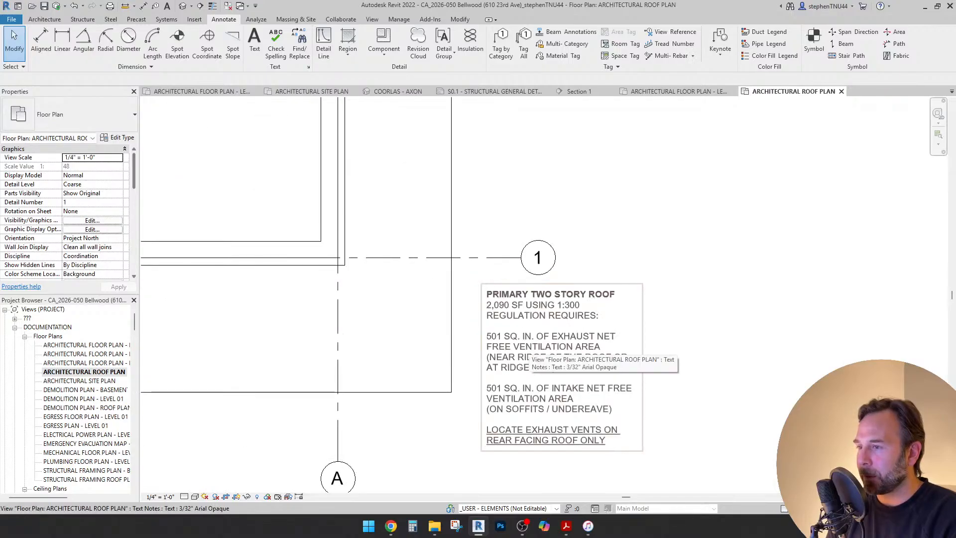
scroll(529, 349, "down", 5)
scroll(528, 349, "up", 3)
scroll(260, 216, "down", 4)
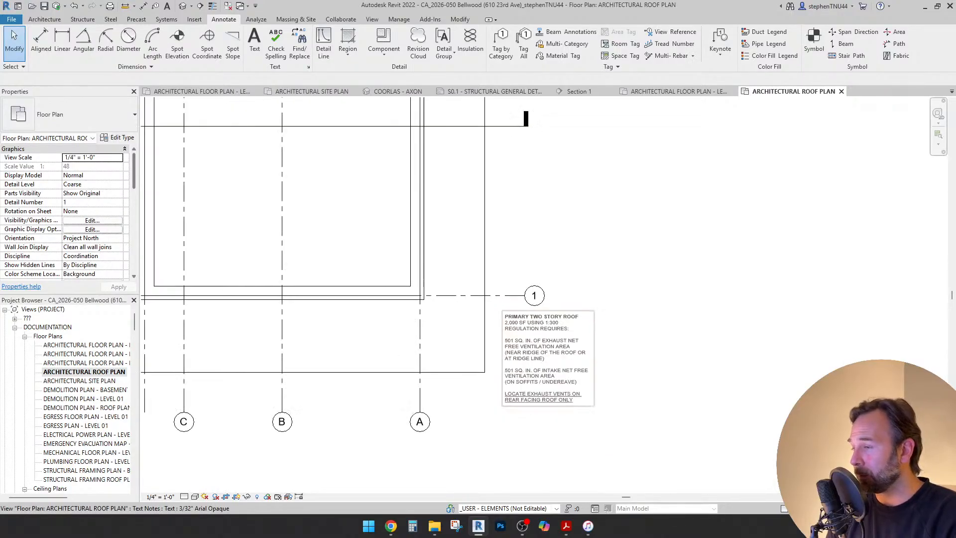
middle_click_drag(260, 215, 313, 241)
scroll(332, 338, "up", 2)
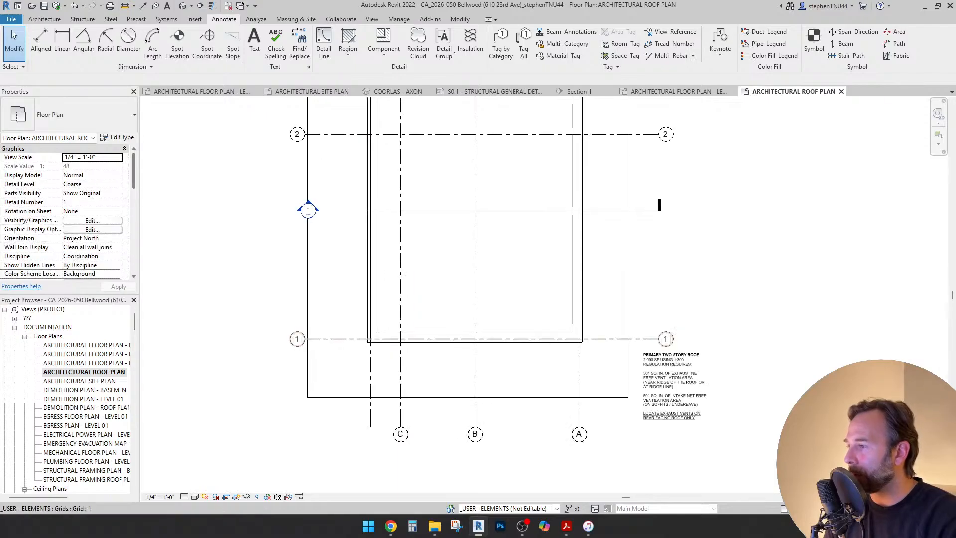
left_click(333, 338)
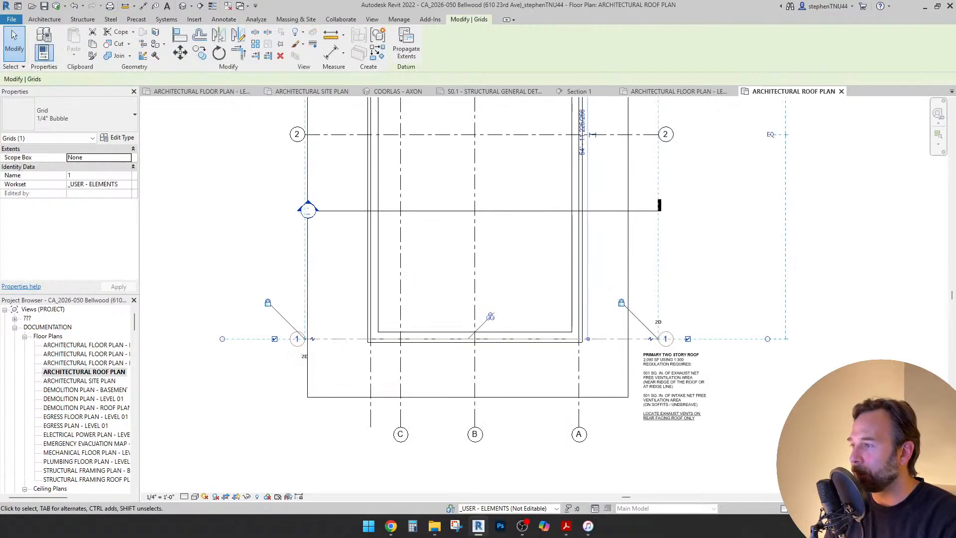
scroll(305, 338, "down", 2)
middle_click_drag(305, 338, 316, 358)
key("Escape")
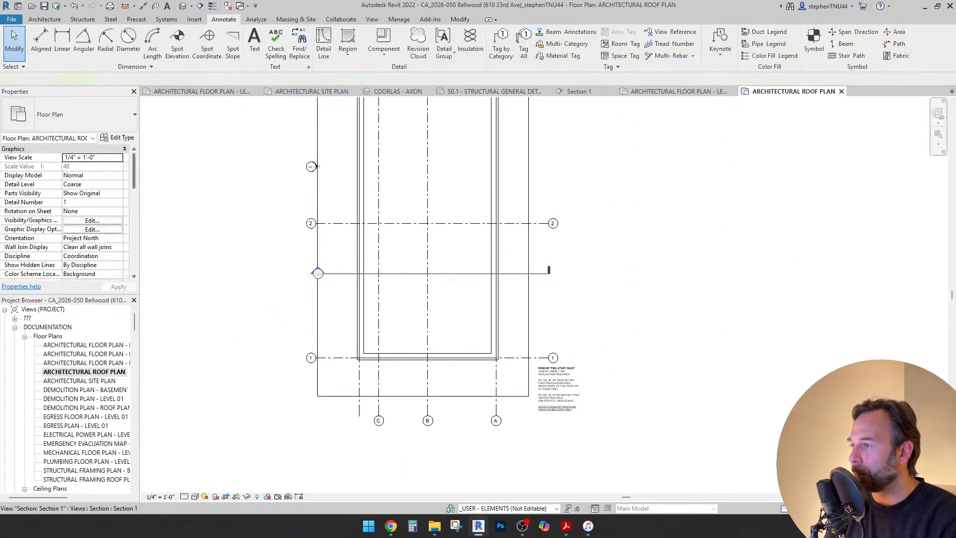
Extend the section line's head outward to line up with the left bubbles of grids 1 to 3
left_click(317, 273)
scroll(319, 273, "up", 2)
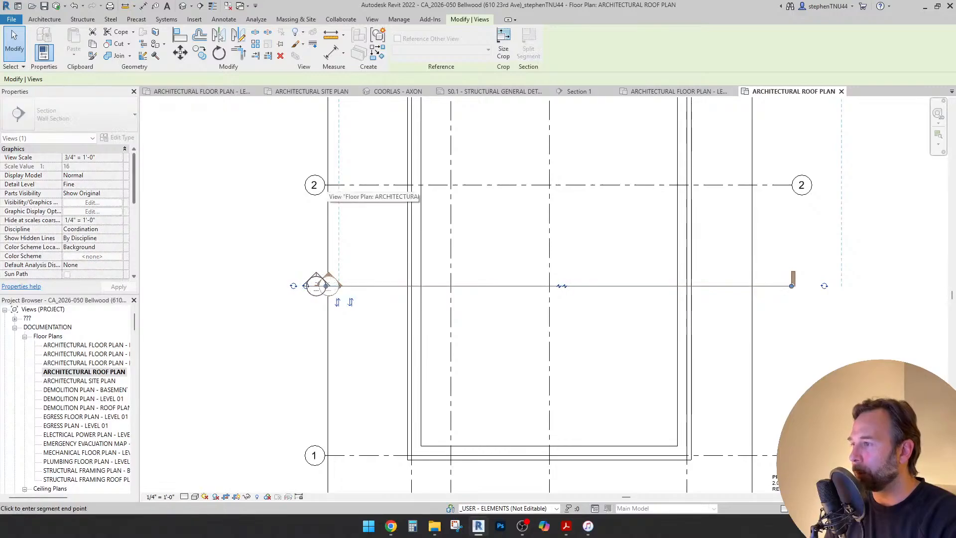
key("Escape")
scroll(349, 119, "down", 2)
scroll(540, 263, "down", 1)
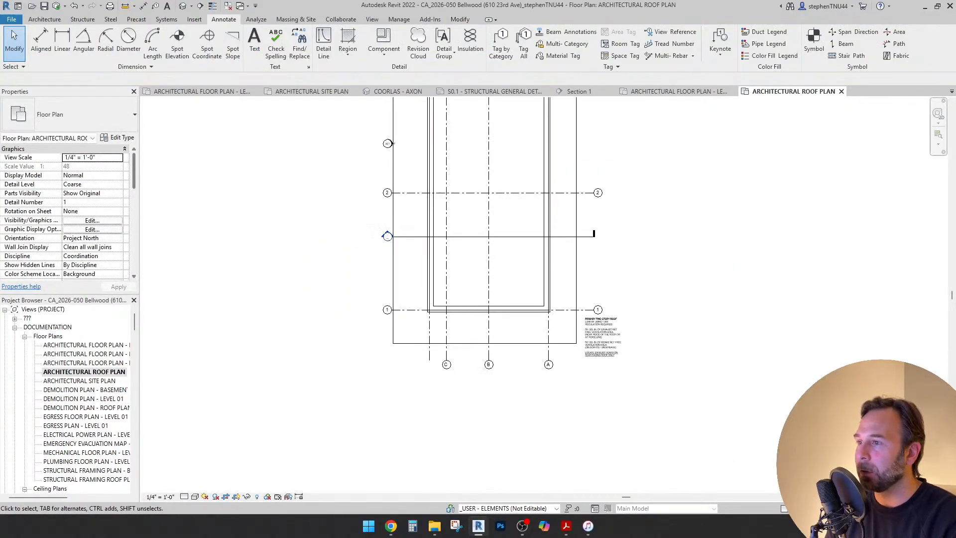
middle_click_drag(540, 262, 496, 356)
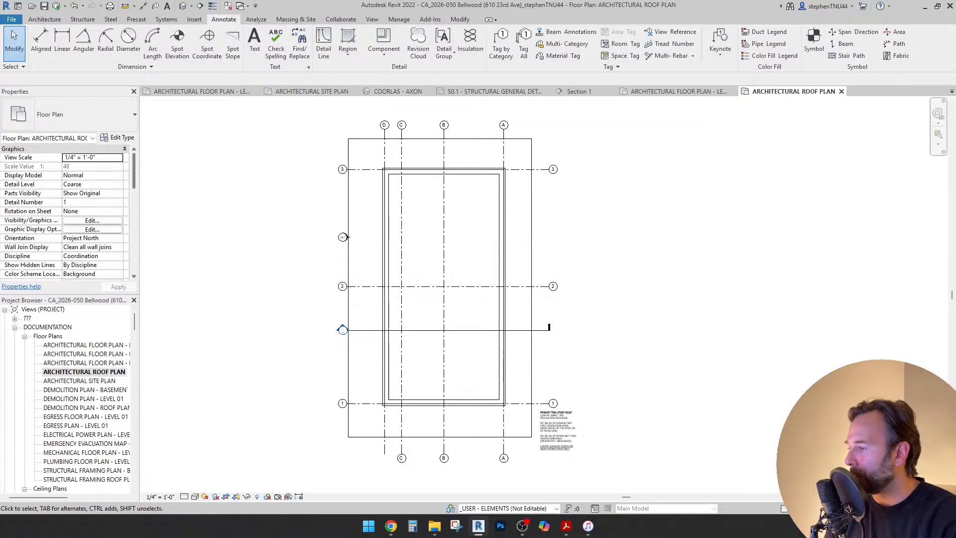
Set the roof plan view's detail level to Fine
left_click(184, 497)
left_click(194, 485)
scroll(293, 260, "up", 2)
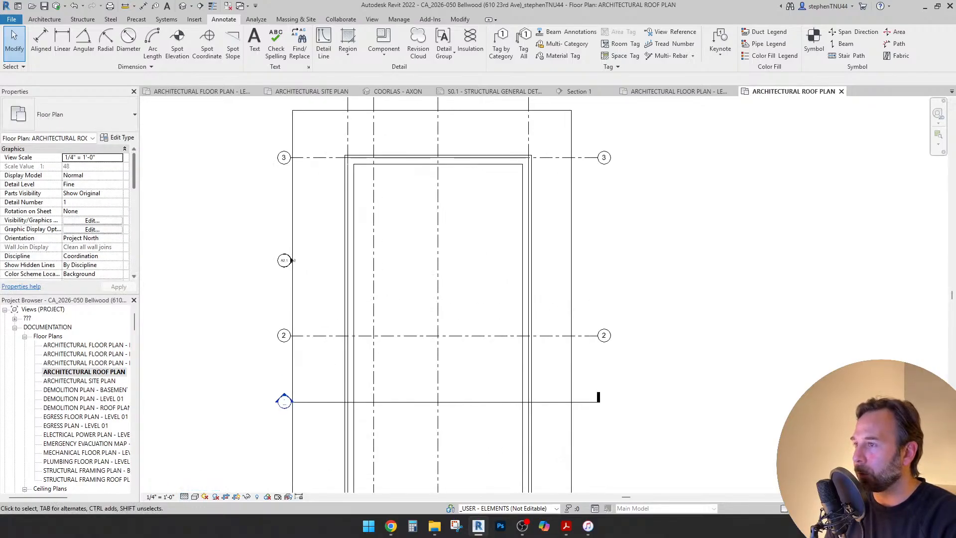
scroll(455, 191, "down", 2)
Start a roof by footprint using the type CA_Asphalt (1/2" Black Shingle + 3/4" Ply + 10" Wood Rafter)
left_click(44, 20)
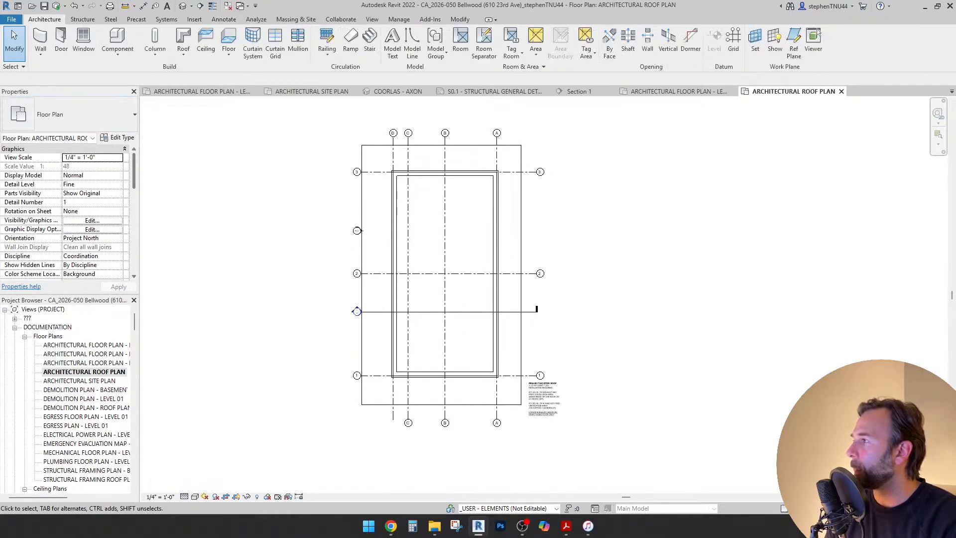
left_click(183, 54)
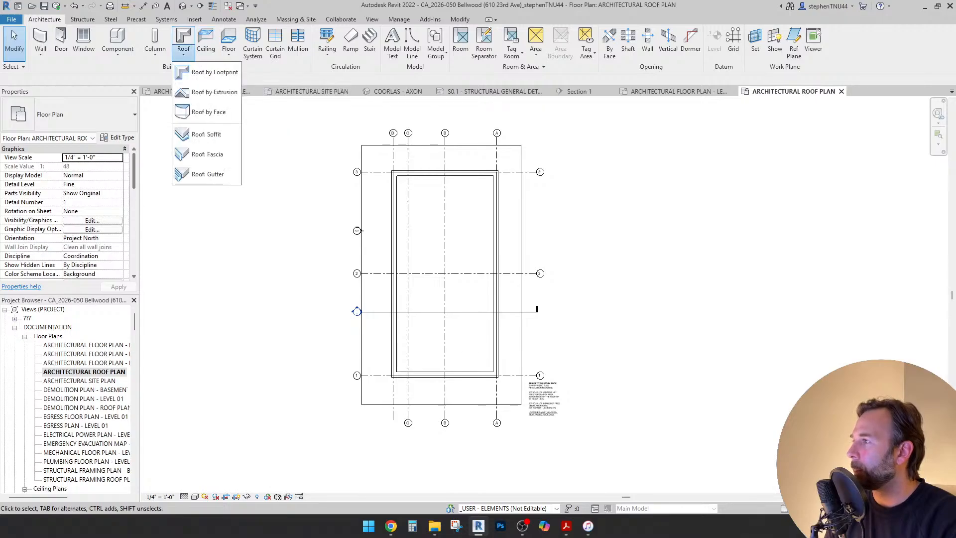
left_click(214, 72)
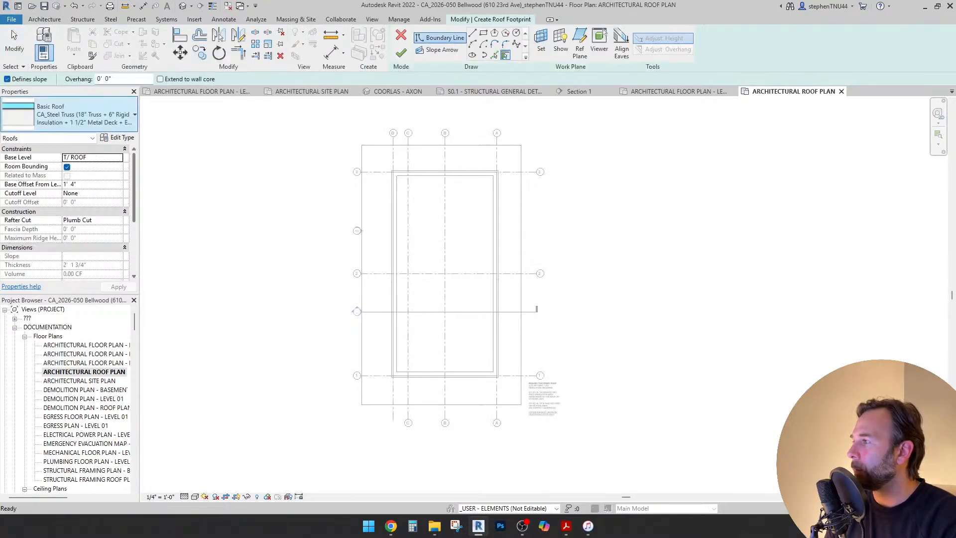
left_click(84, 114)
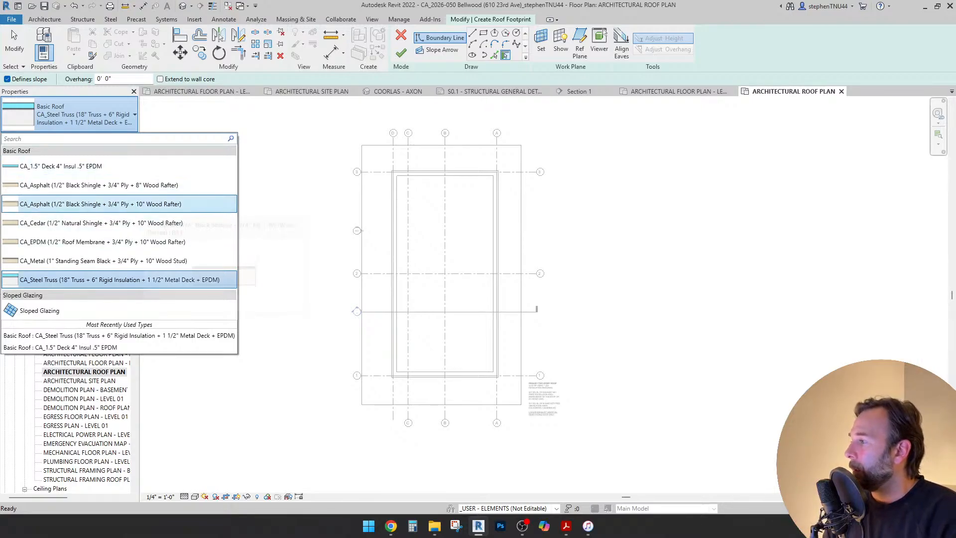
left_click(100, 203)
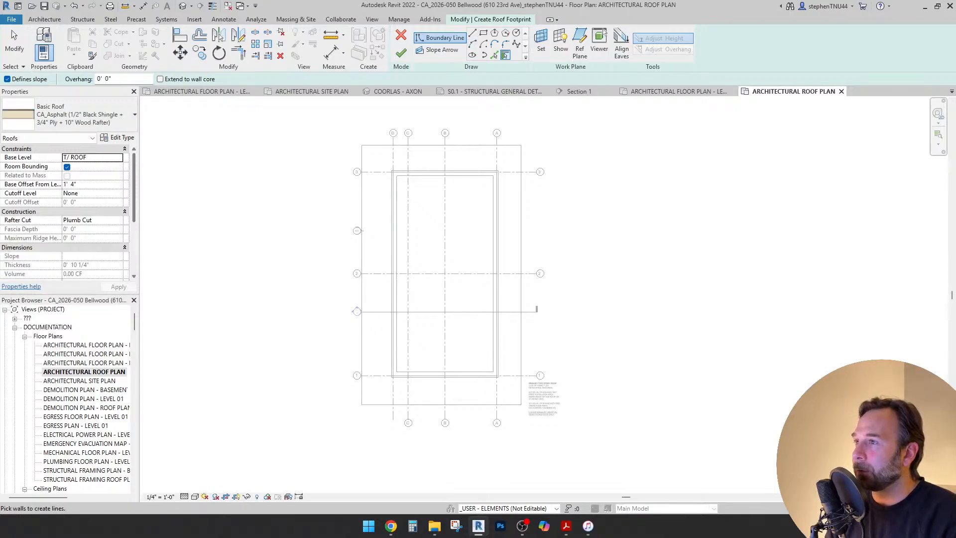
Draw a rectangular roof boundary over the exterior walls, from the corner at grids 3 and D to the corner at grids 1 and A
left_click(484, 33)
scroll(377, 170, "up", 4)
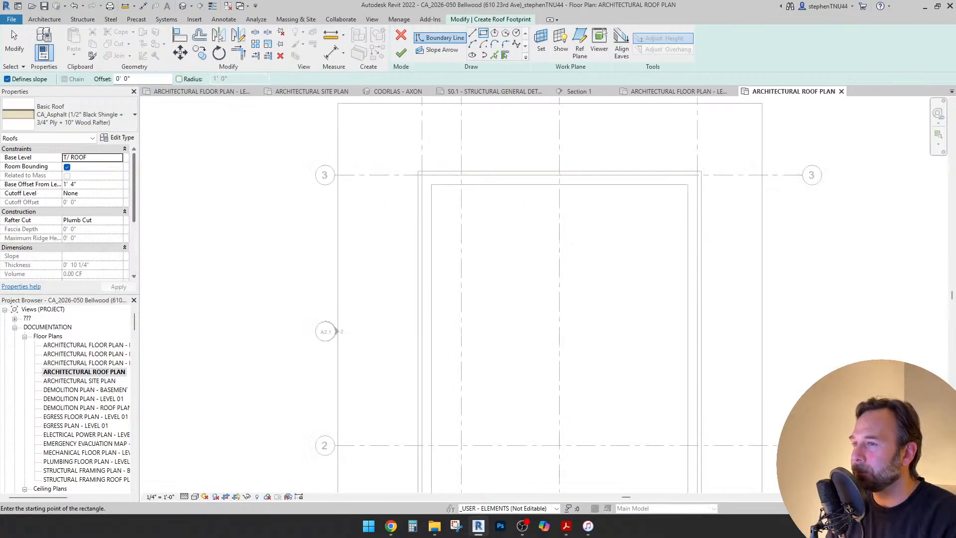
scroll(409, 172, "up", 3)
scroll(414, 173, "up", 2)
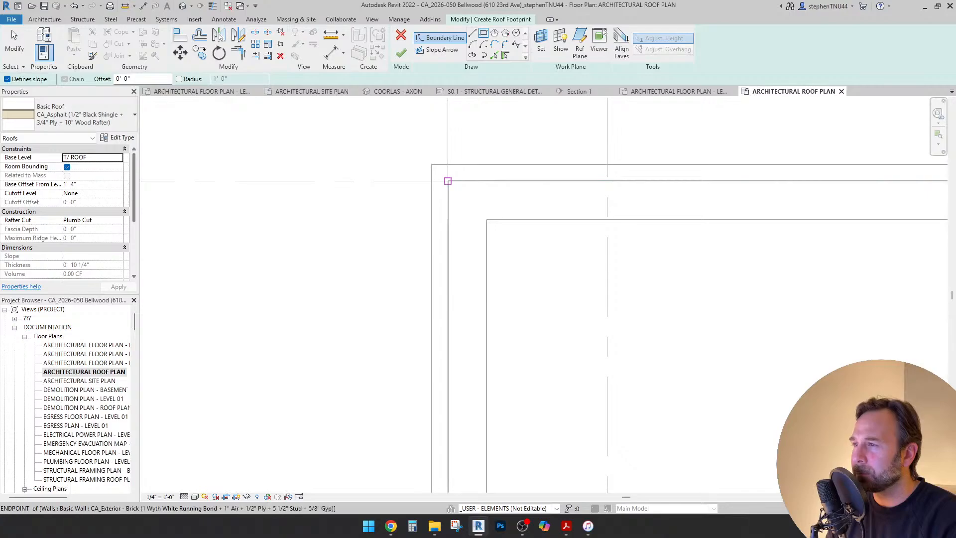
left_click(441, 174)
scroll(441, 175, "down", 5)
scroll(530, 318, "up", 4)
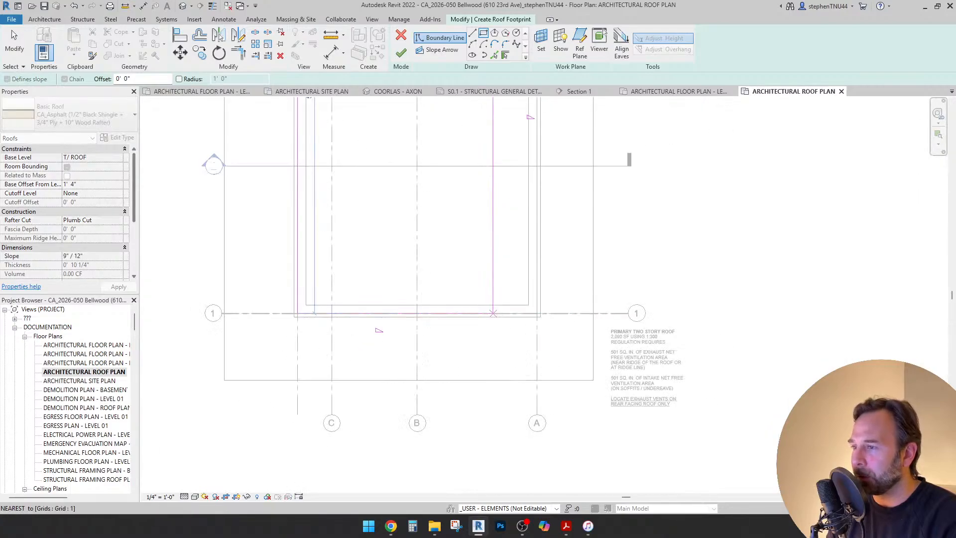
left_click(533, 312)
scroll(533, 312, "down", 5)
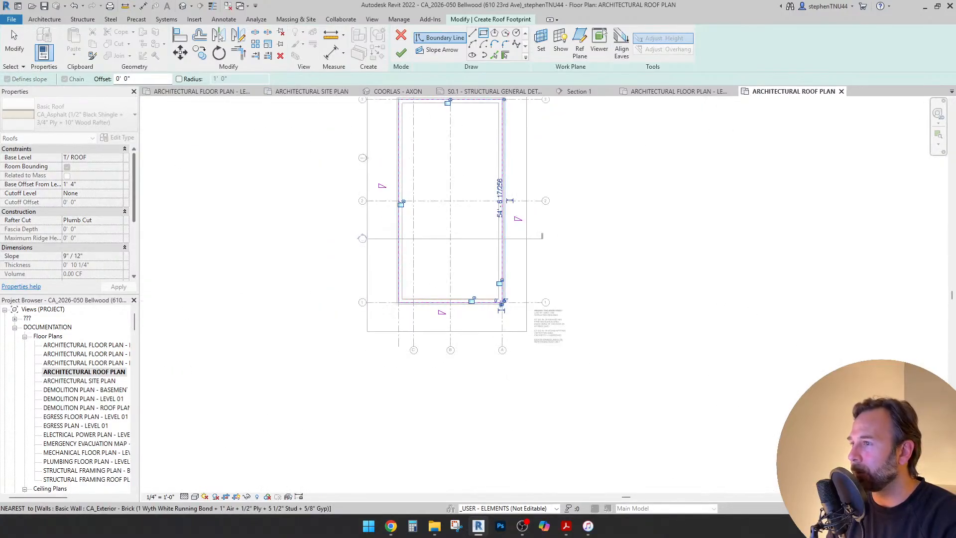
key("Escape")
middle_click_drag(498, 279, 495, 301)
Offset the whole roof boundary 1' 0" outward from the walls without keeping a copy of the original lines
left_click(200, 35)
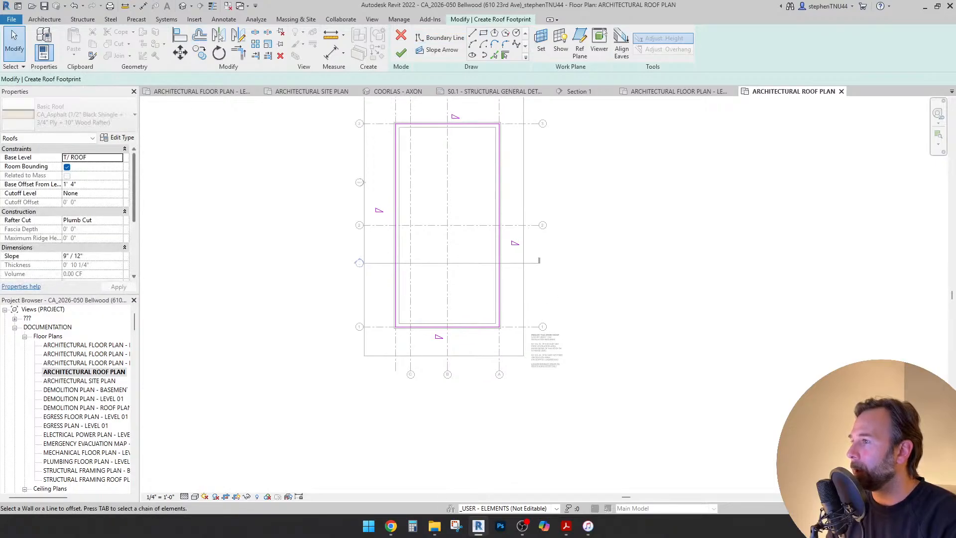
middle_click_drag(438, 214, 398, 223)
scroll(398, 223, "down", 1)
scroll(363, 148, "up", 2)
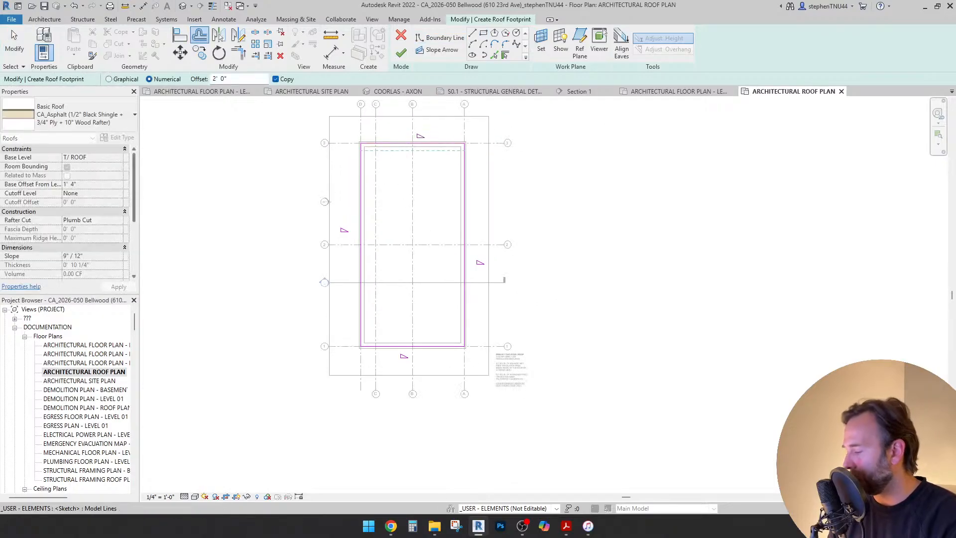
scroll(363, 151, "up", 2)
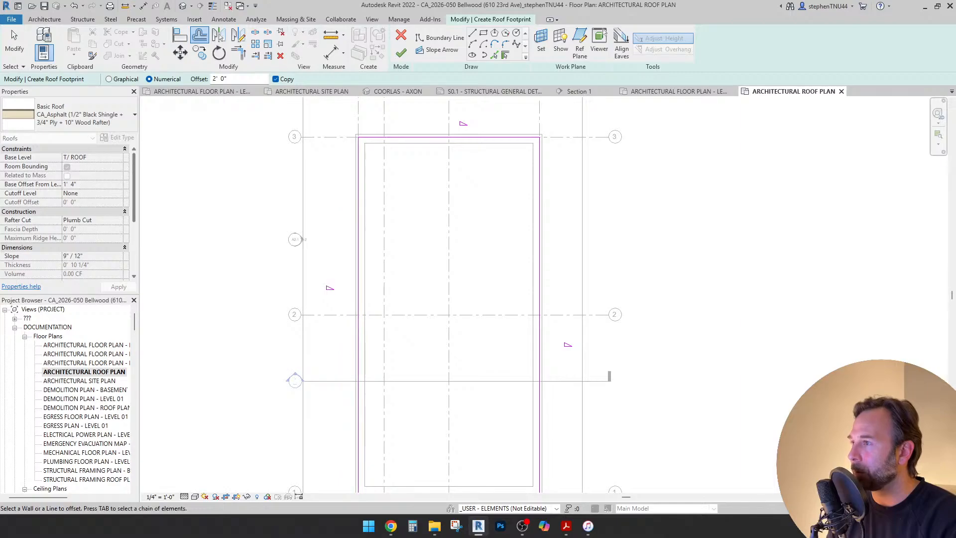
middle_click_drag(360, 154, 361, 170)
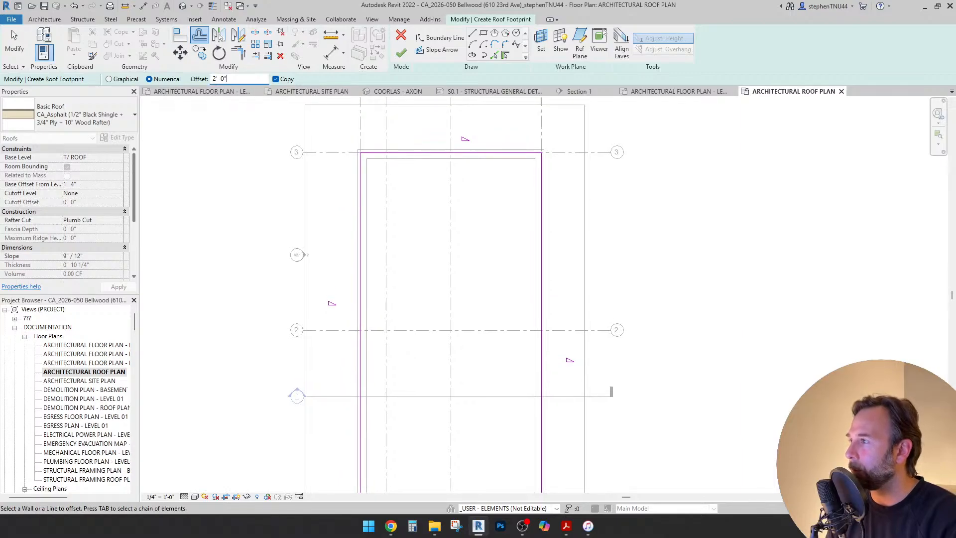
left_click_drag(233, 79, 212, 79)
type("1'")
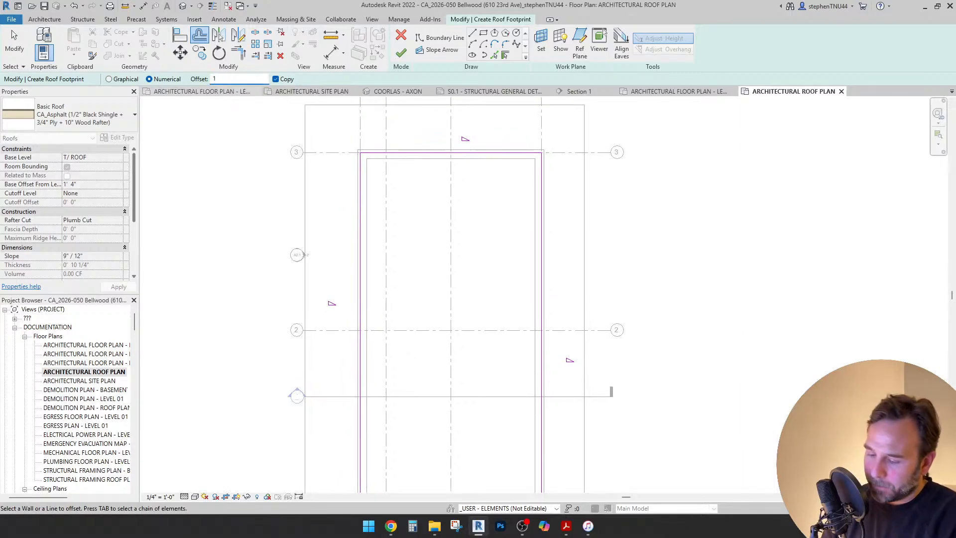
key("Return")
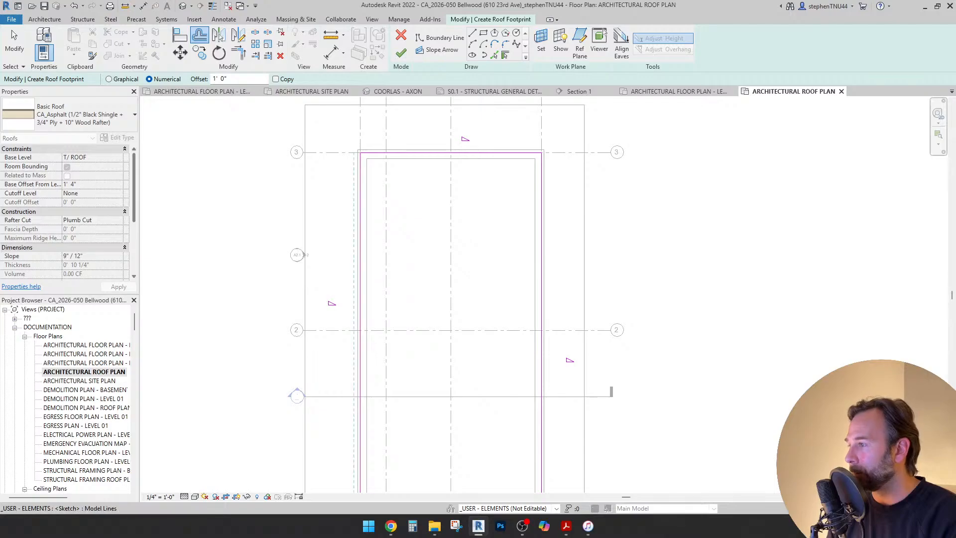
key("Tab")
left_click(357, 199)
scroll(408, 168, "down", 2)
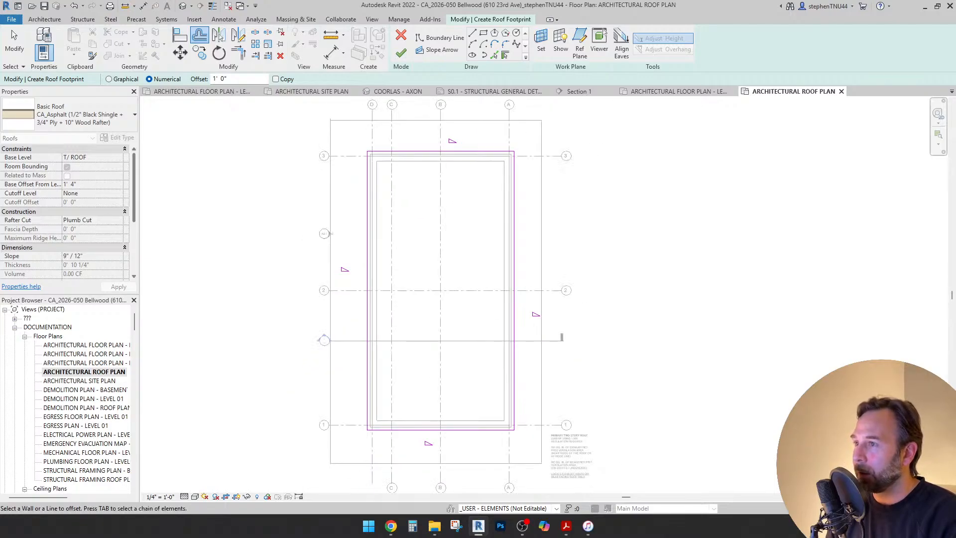
middle_click_drag(407, 168, 418, 165)
key("Escape")
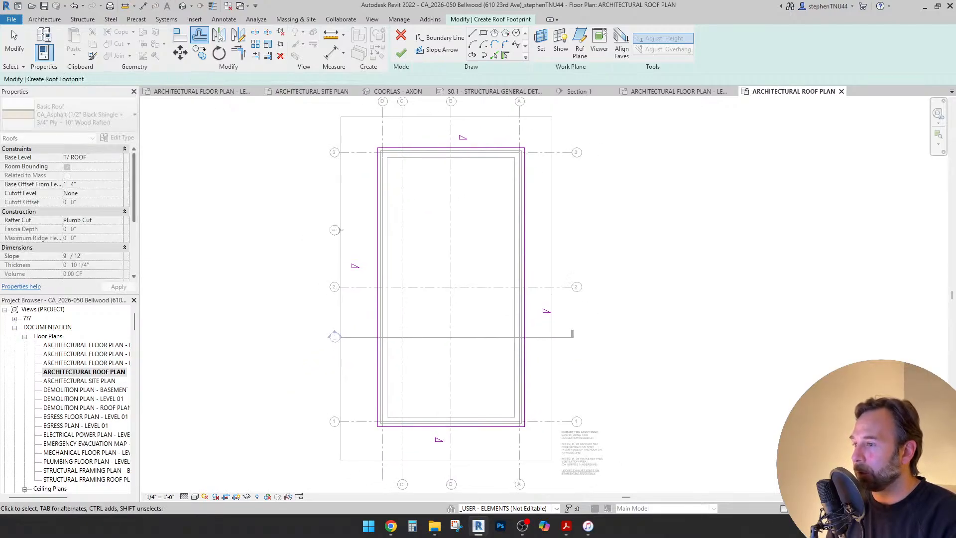
Turn off Defines Slope for all roof boundary lines except the long one beside grid A
mouse_move(506, 464)
left_mouse_down()
mouse_move(440, 394)
mouse_move(328, 135)
left_mouse_up()
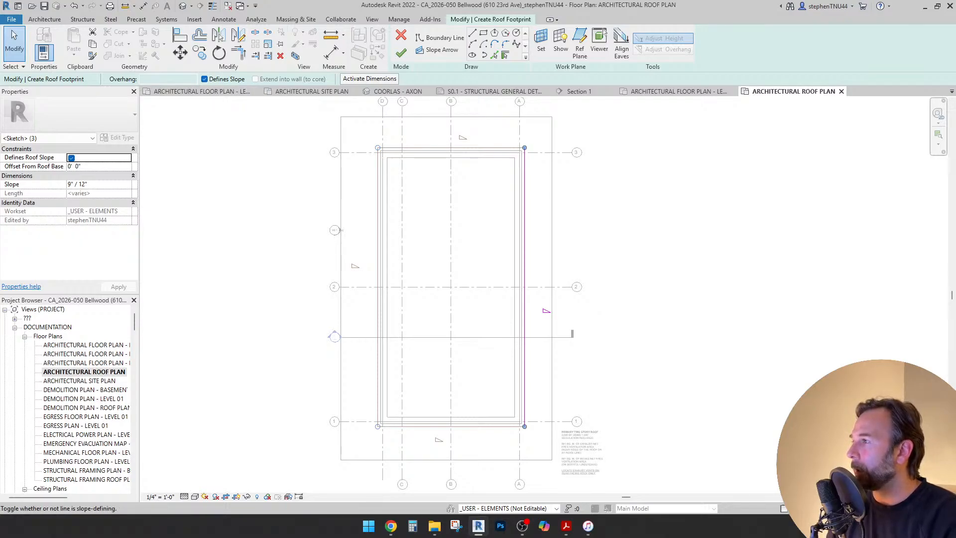
left_click(205, 79)
key("Escape")
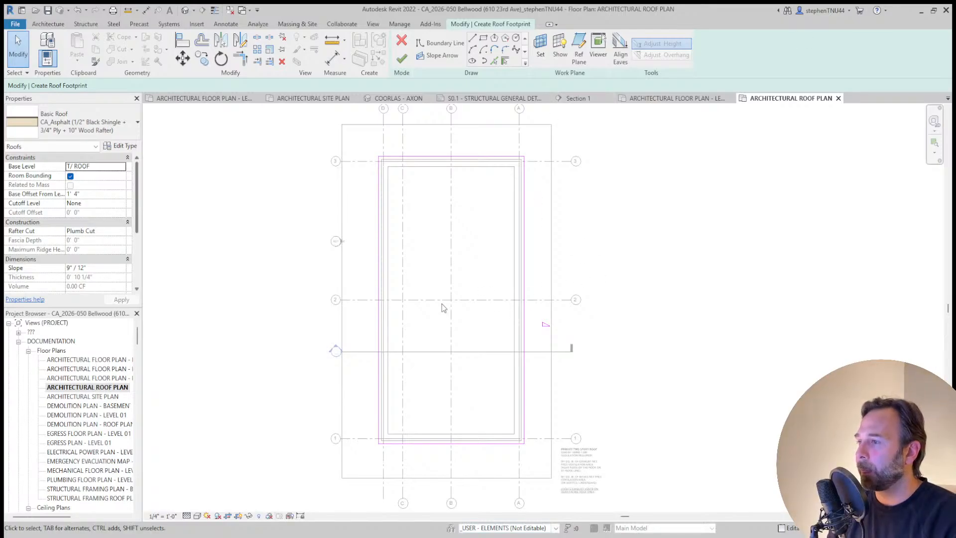
Set the roof's base offset to 0' 0" and its slope to 2" / 12", and finish the footprint
scroll(440, 301, "down", 1)
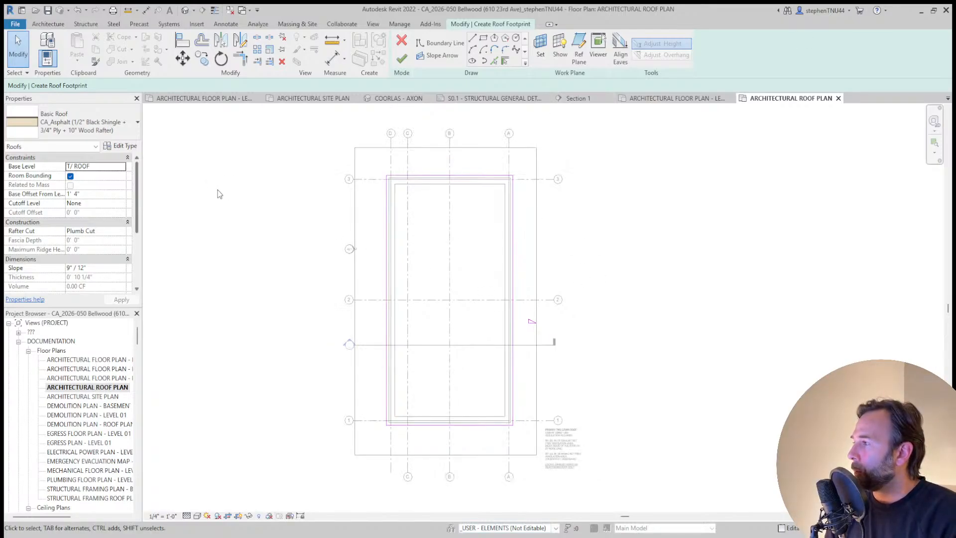
left_click(95, 194)
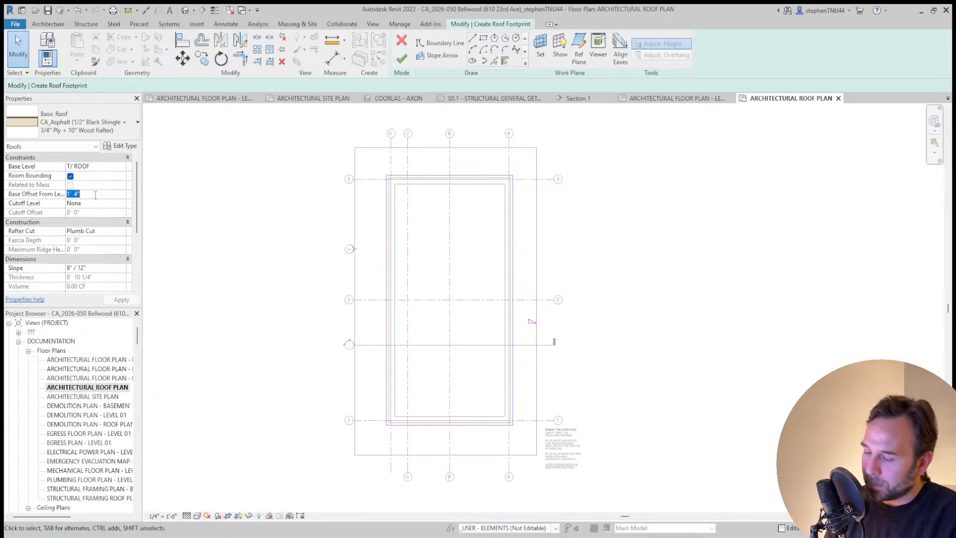
type("0")
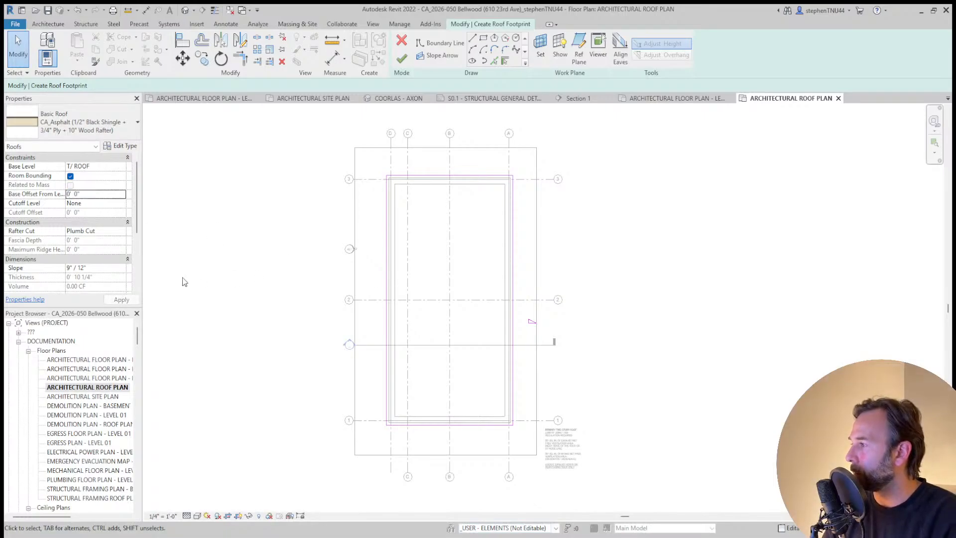
left_click(66, 267)
type("2")
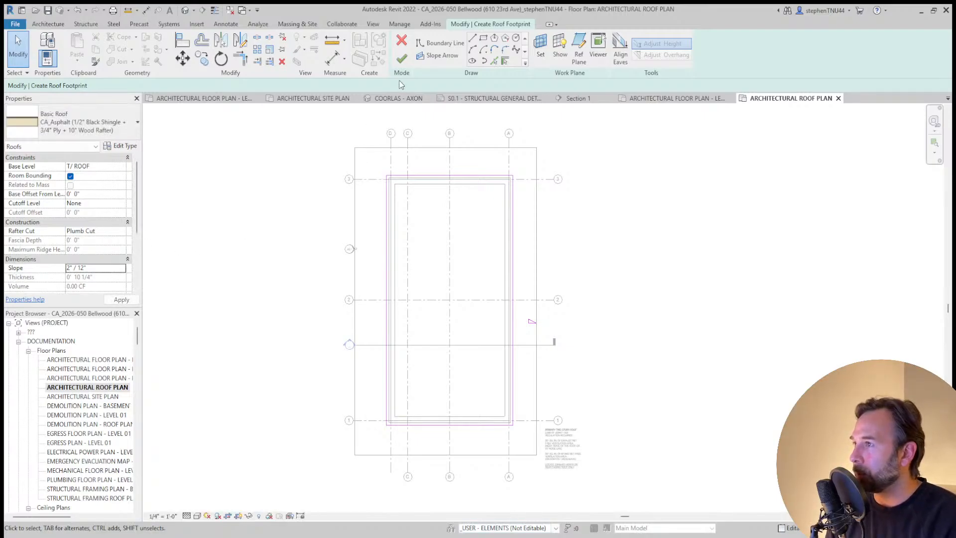
left_click(402, 58)
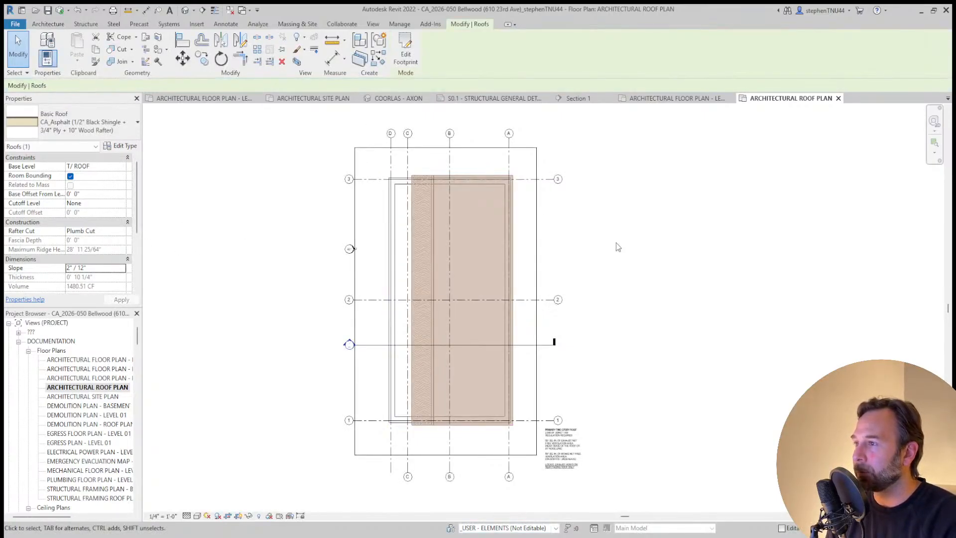
Examine the new roof's height against the walls and the T/ ROOF level in the COORLAS - AXON and Section 1 views
left_click(430, 100)
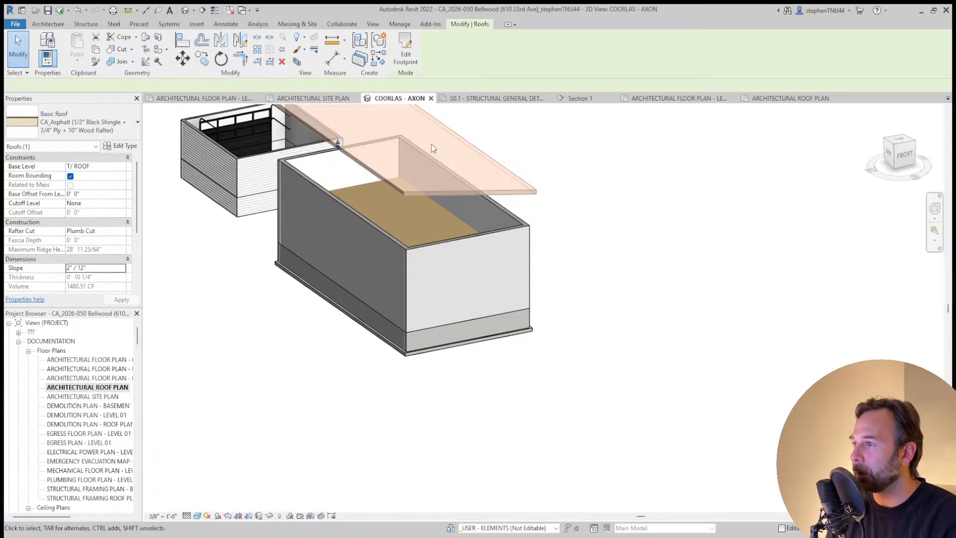
left_click(608, 326)
middle_click_drag(607, 326, 463, 279, "shift")
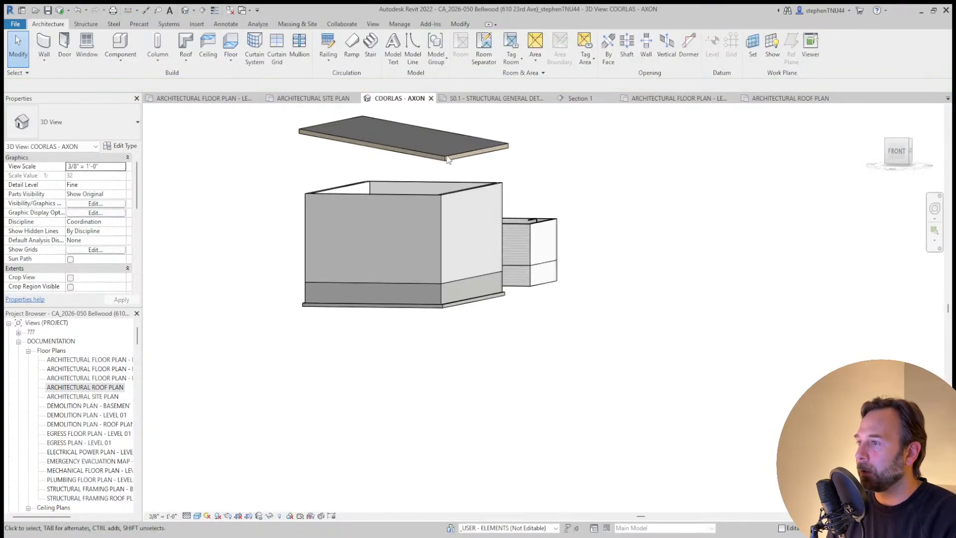
left_click(447, 154)
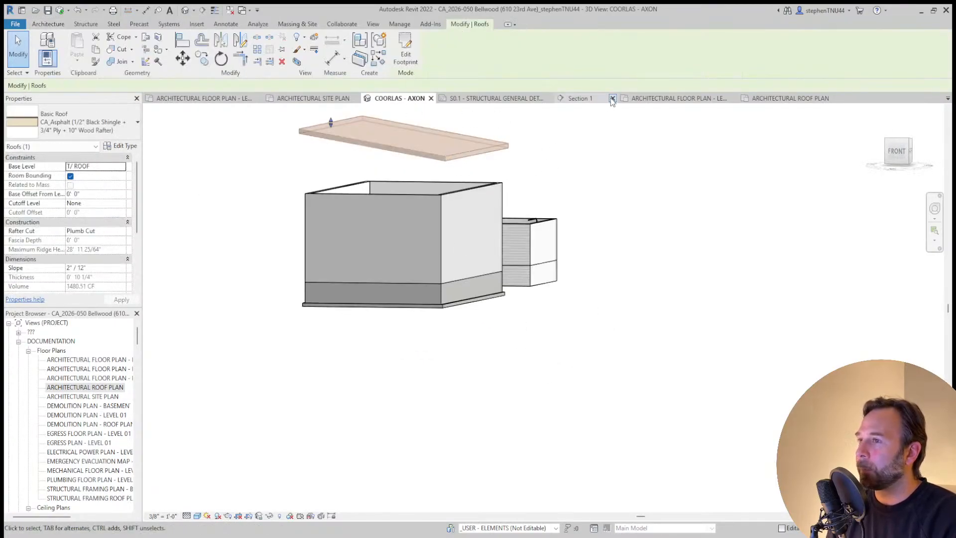
left_click(583, 99)
scroll(570, 181, "up", 3)
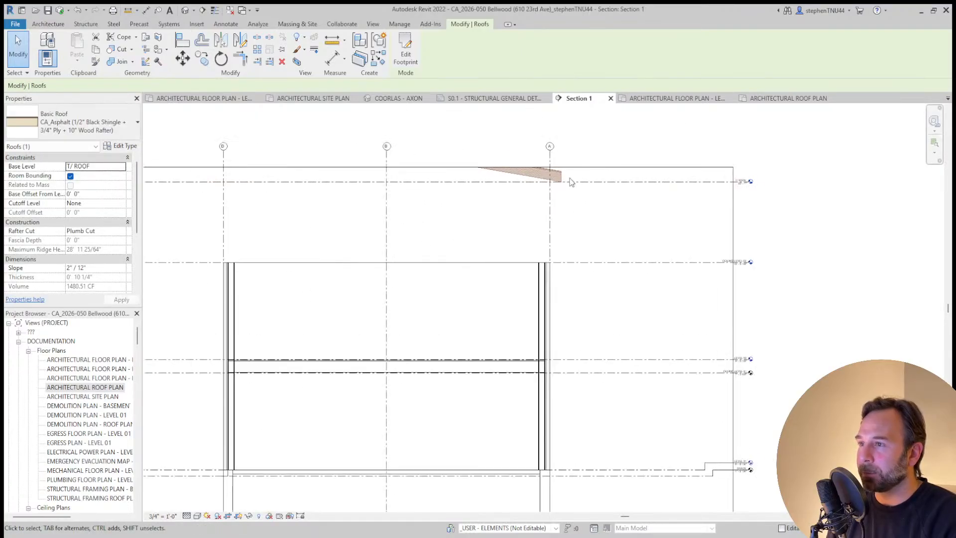
left_click(582, 181)
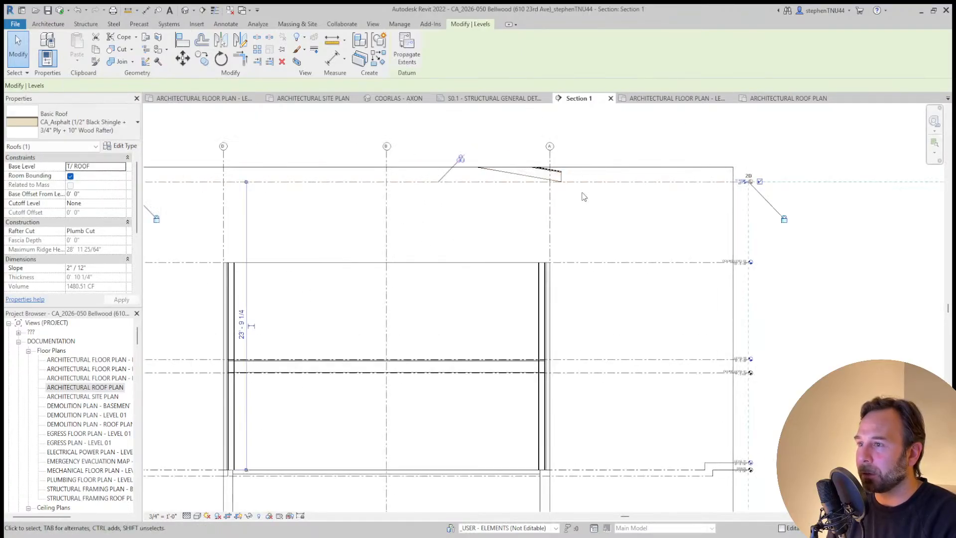
scroll(582, 194, "up", 2)
scroll(796, 172, "up", 2)
scroll(783, 175, "down", 1)
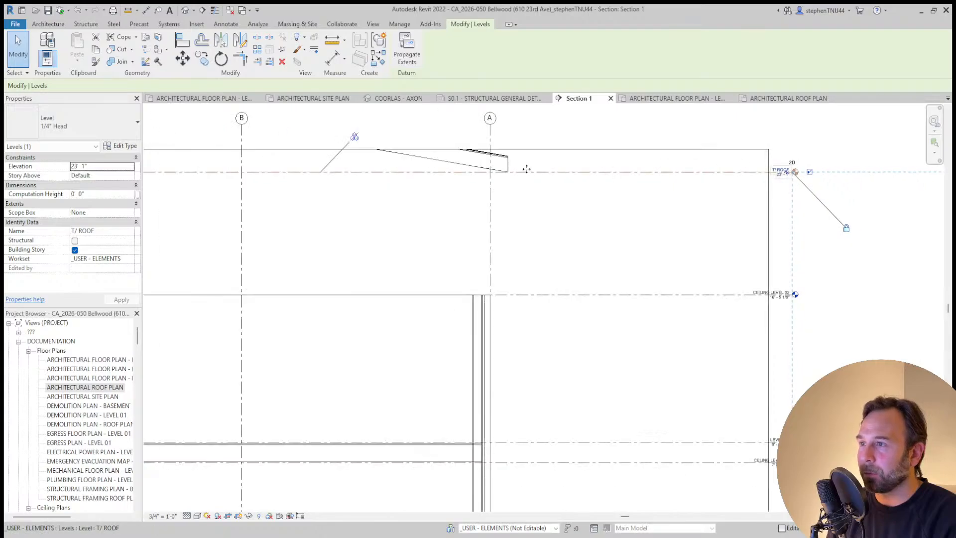
Change the roof's base level to CEILING LEVEL 02 in Section 1
left_click(506, 166)
scroll(513, 214, "down", 1)
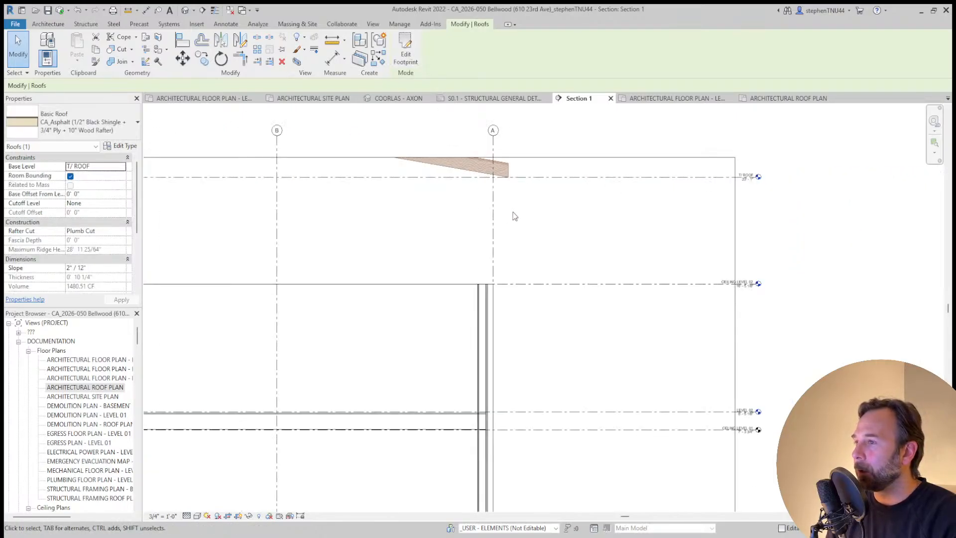
middle_click_drag(512, 213, 604, 237)
left_click(116, 168)
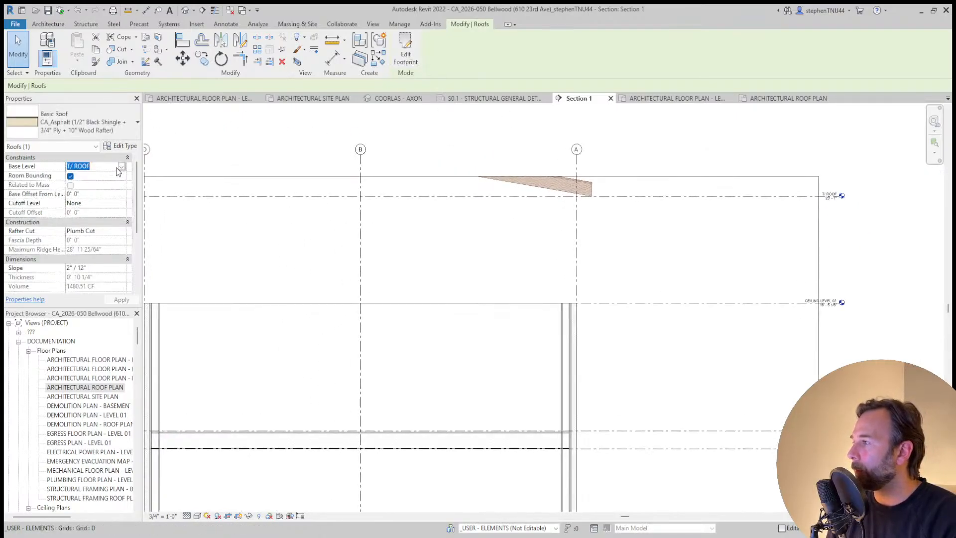
left_click(104, 207)
left_click(630, 259)
middle_click_drag(632, 264, 636, 235)
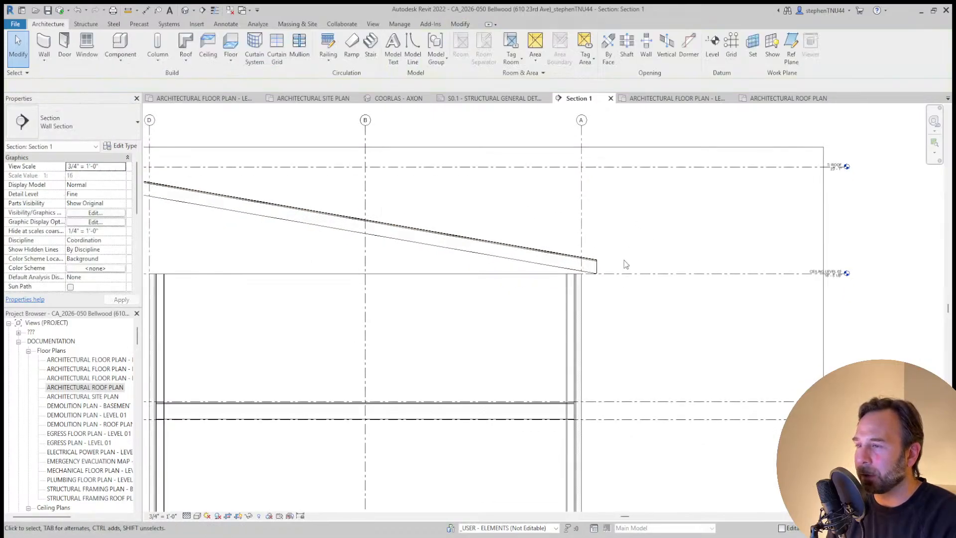
scroll(585, 272, "up", 4)
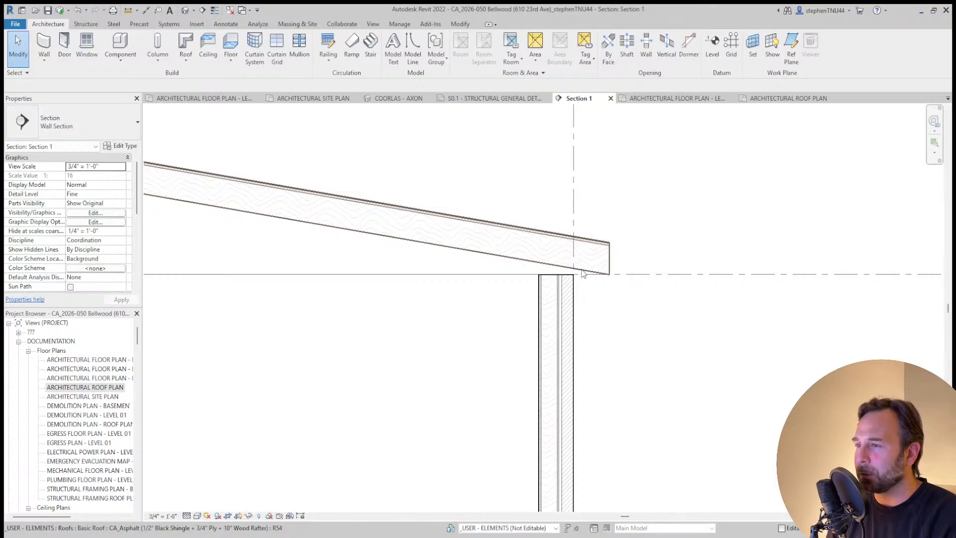
scroll(549, 266, "up", 2)
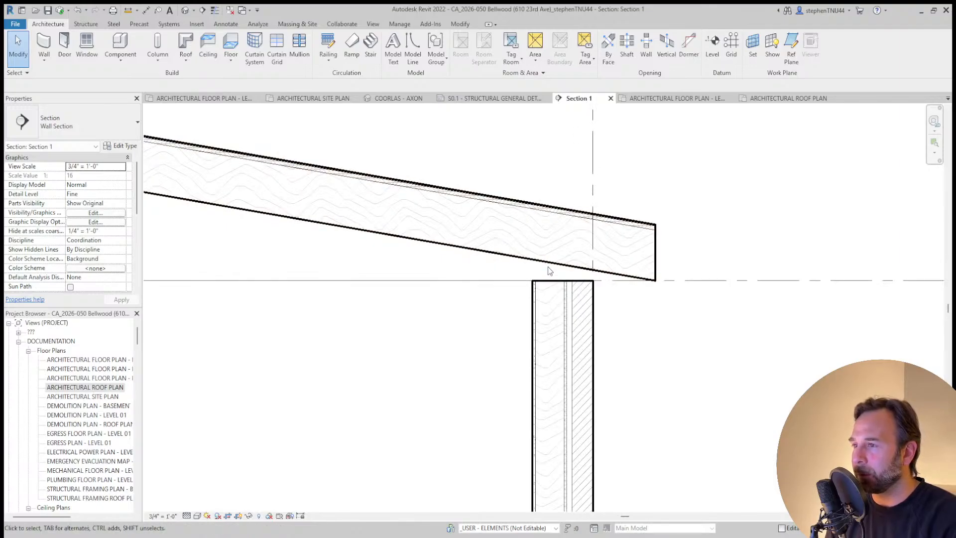
left_click(547, 266)
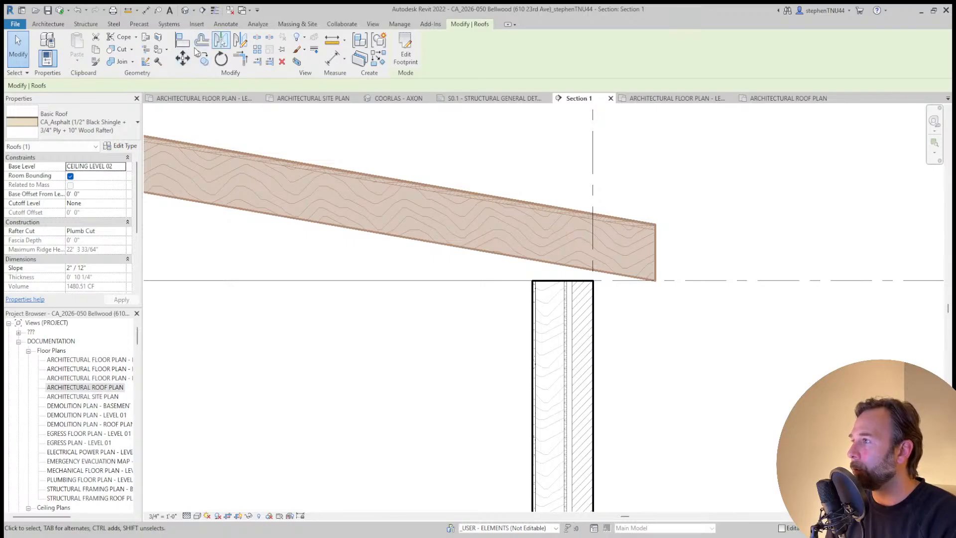
left_click(182, 59)
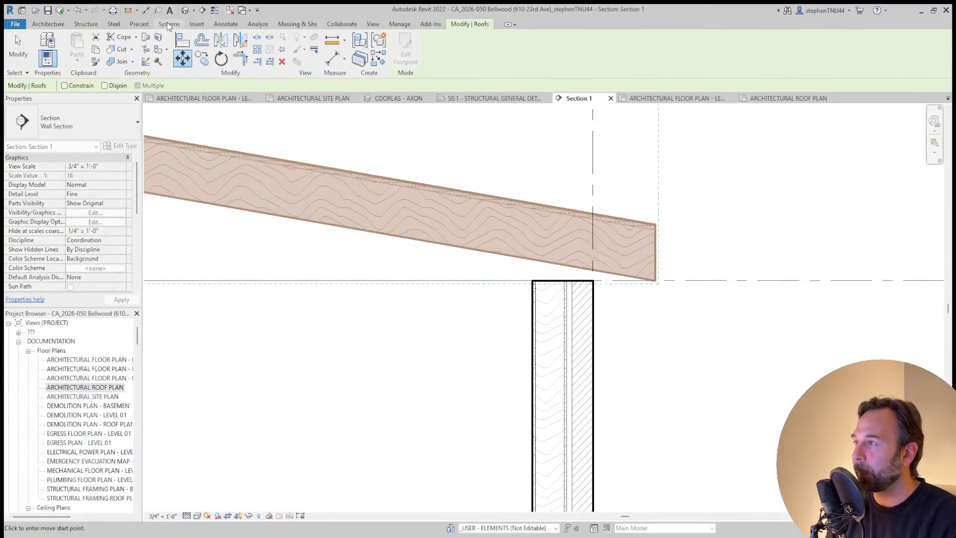
left_click(226, 24)
left_click(322, 49)
scroll(556, 291, "up", 3)
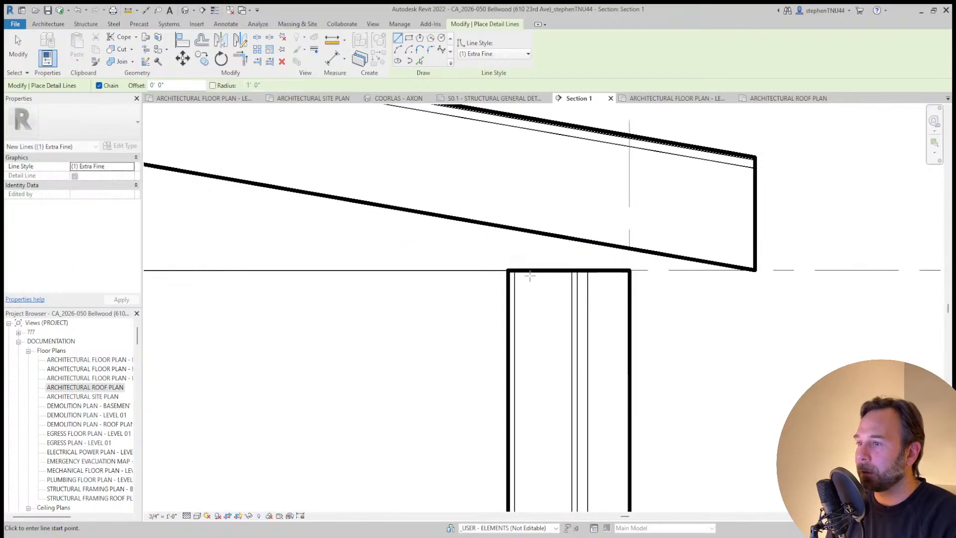
scroll(531, 271, "down", 3)
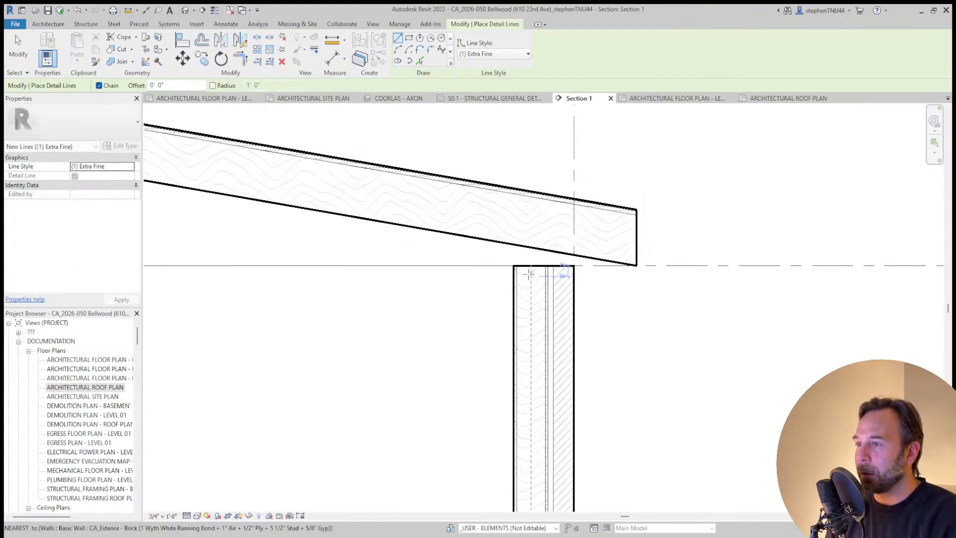
scroll(531, 271, "down", 2)
scroll(526, 263, "up", 2)
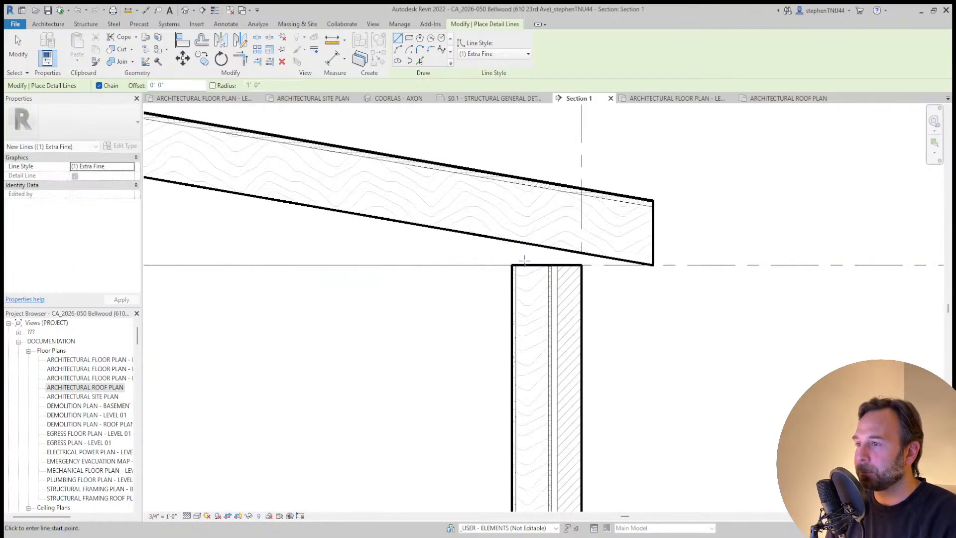
scroll(452, 252, "down", 1)
scroll(452, 252, "down", 1)
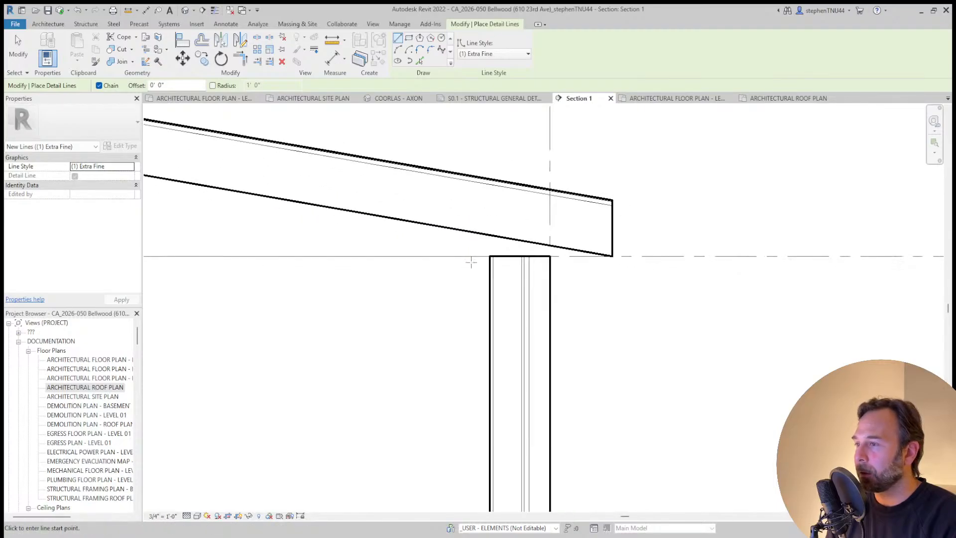
scroll(501, 255, "down", 2)
scroll(696, 267, "down", 2)
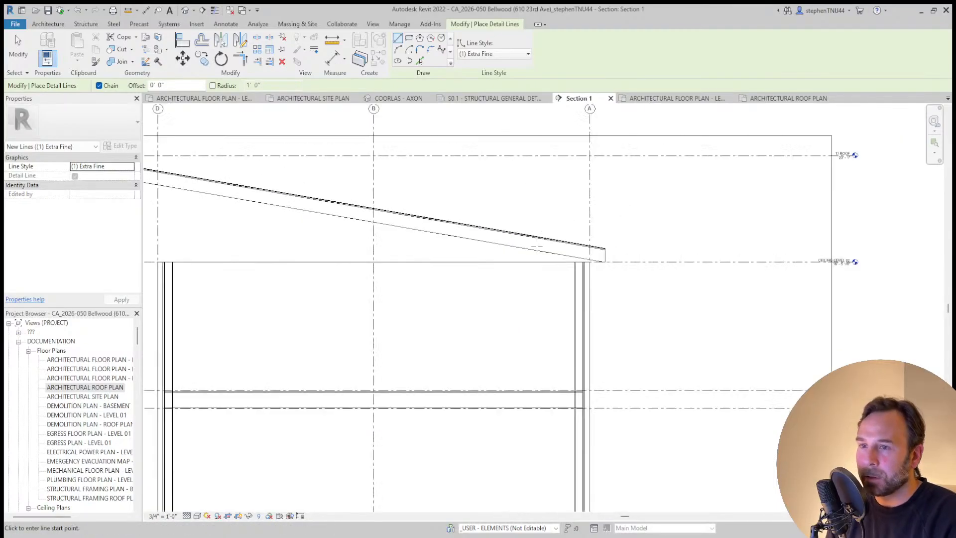
scroll(480, 331, "up", 1)
scroll(495, 413, "up", 3)
left_click(497, 422)
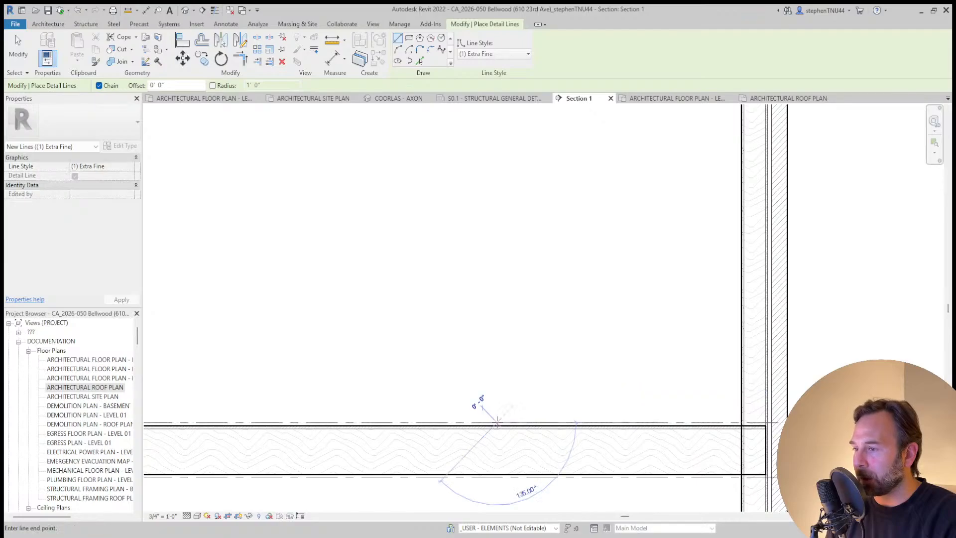
scroll(497, 418, "down", 2)
key("Escape")
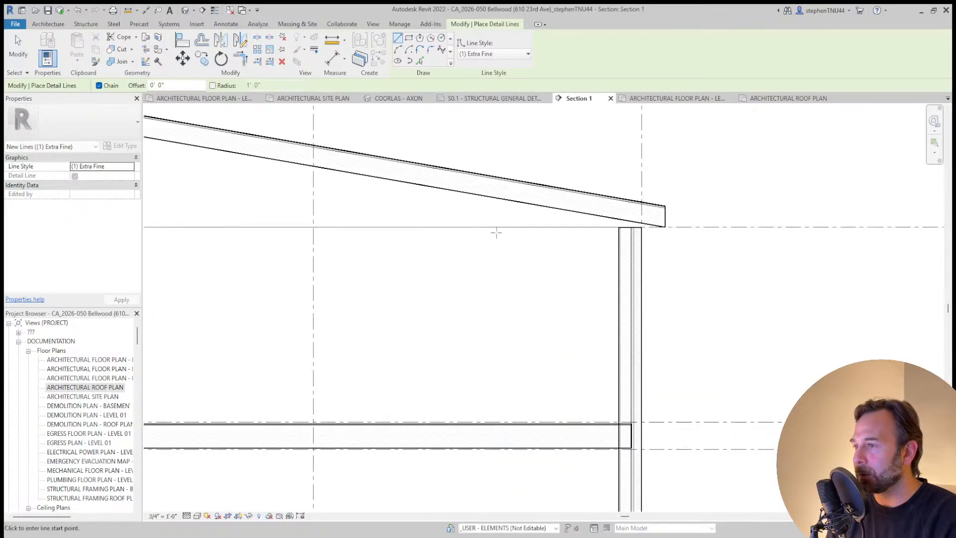
scroll(495, 229, "down", 1)
scroll(600, 229, "up", 1)
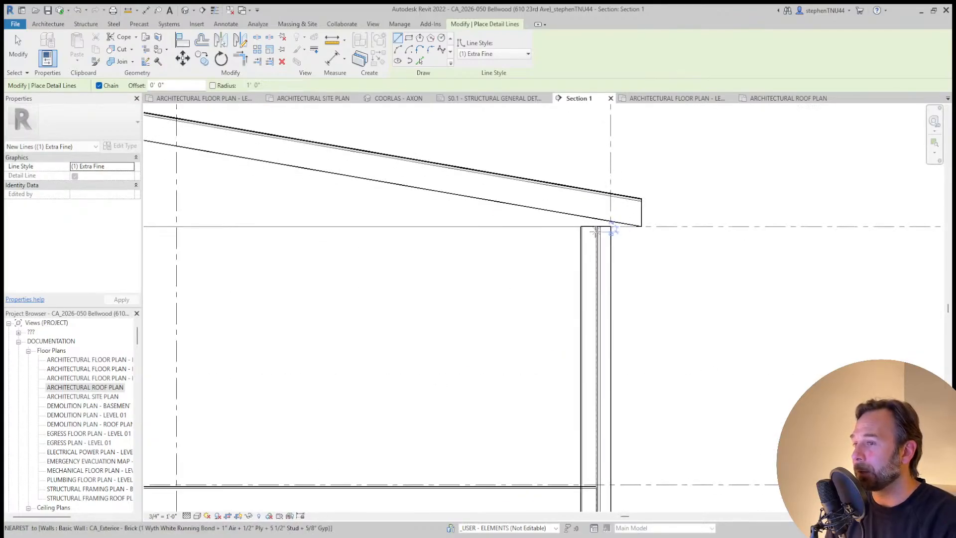
scroll(531, 230, "up", 2)
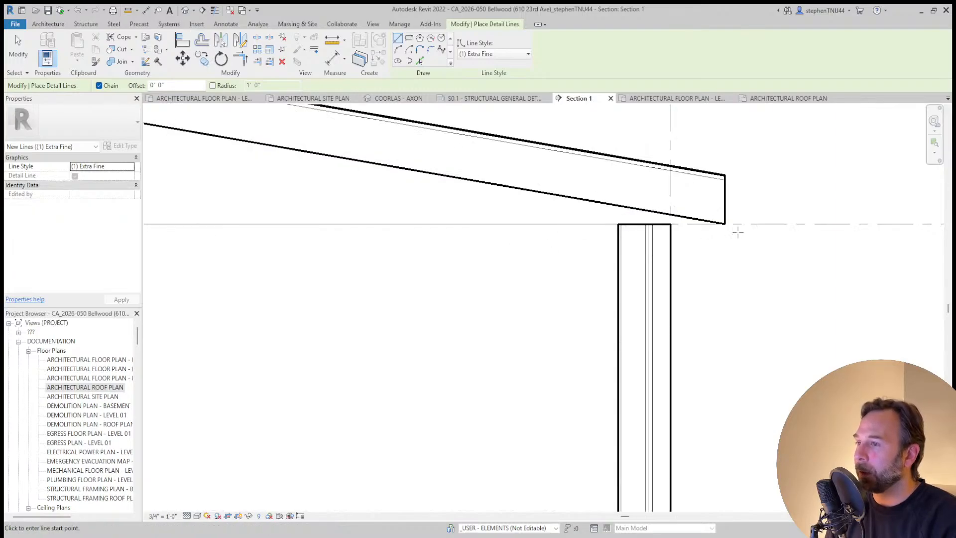
scroll(635, 224, "down", 4)
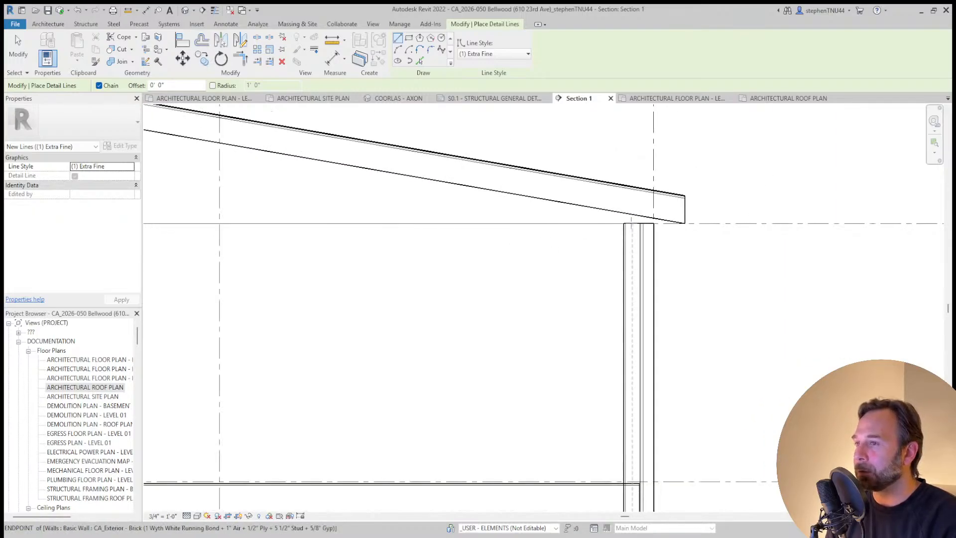
scroll(631, 224, "up", 2)
scroll(558, 232, "up", 1)
scroll(656, 221, "up", 1)
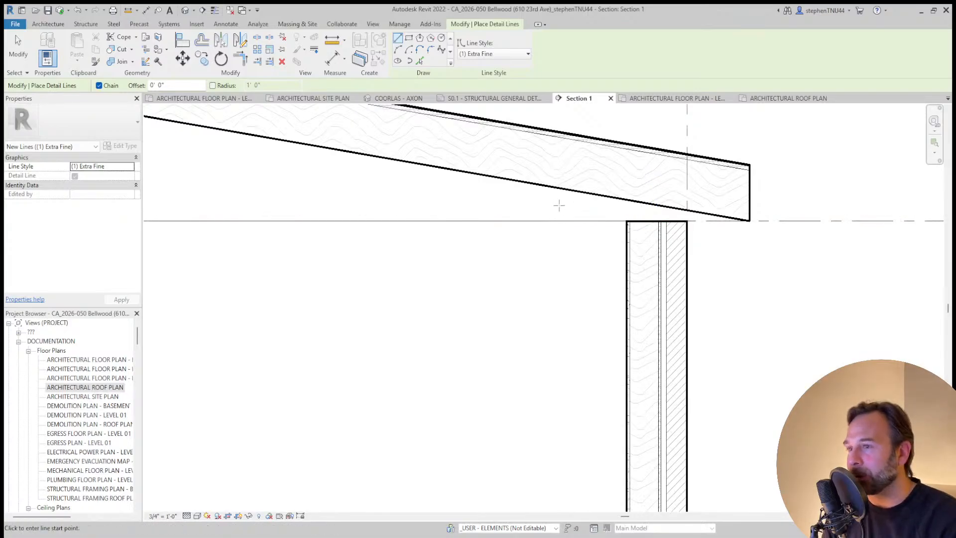
scroll(560, 207, "down", 2)
key("Escape")
key("Escape")
Examine how the roof's underside meets the top of the grid A wall at CEILING LEVEL 02
left_click(611, 217)
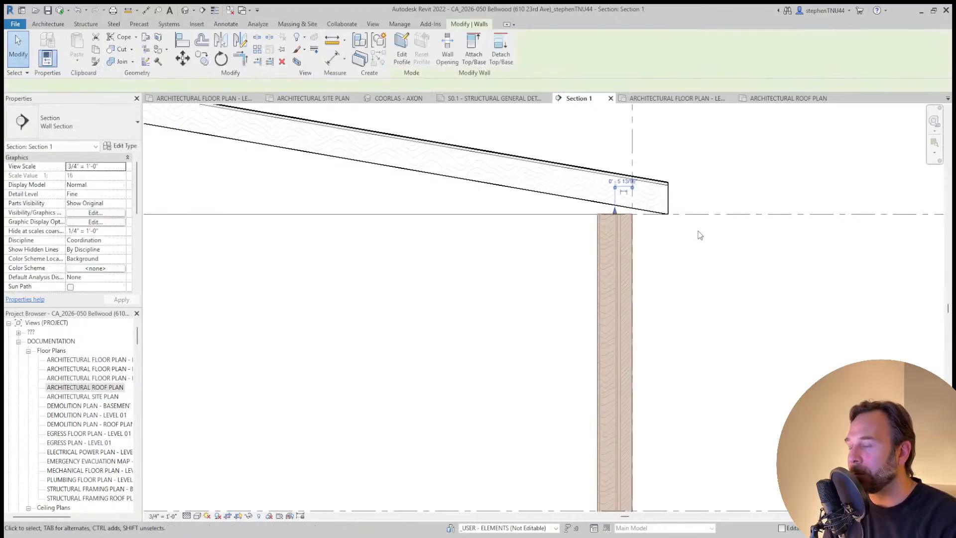
key("Escape")
middle_click_drag(758, 250, 664, 237)
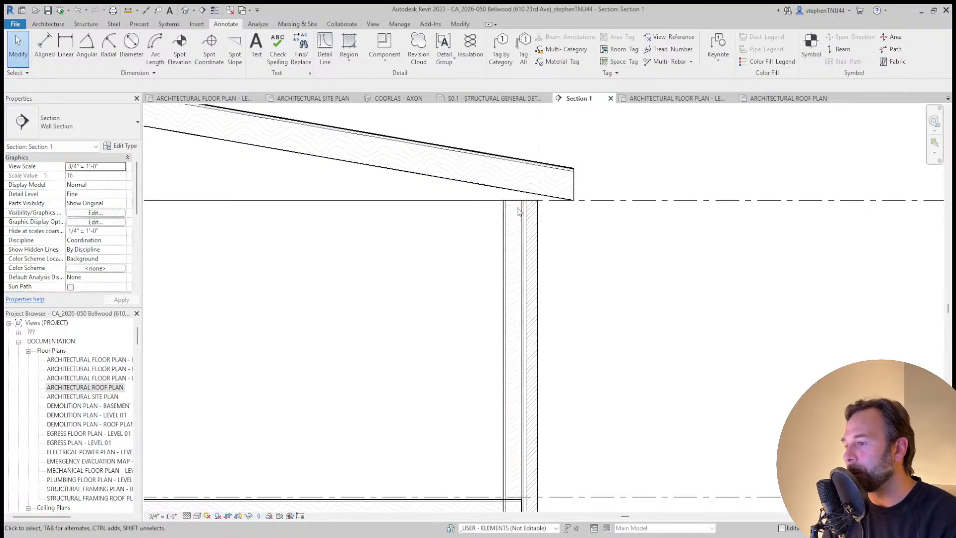
scroll(518, 220, "down", 2)
scroll(518, 220, "up", 1)
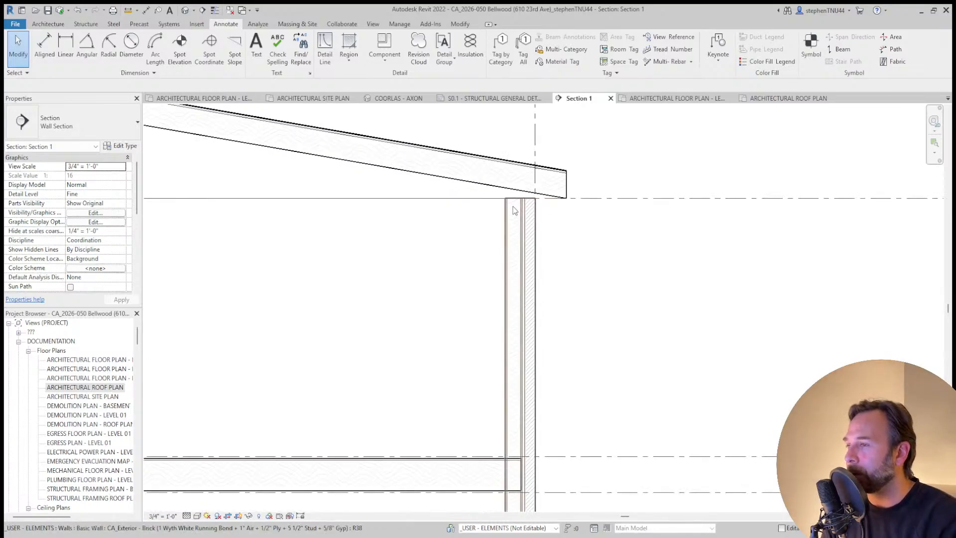
scroll(494, 218, "down", 1)
middle_click_drag(628, 268, 597, 267)
scroll(573, 261, "down", 4)
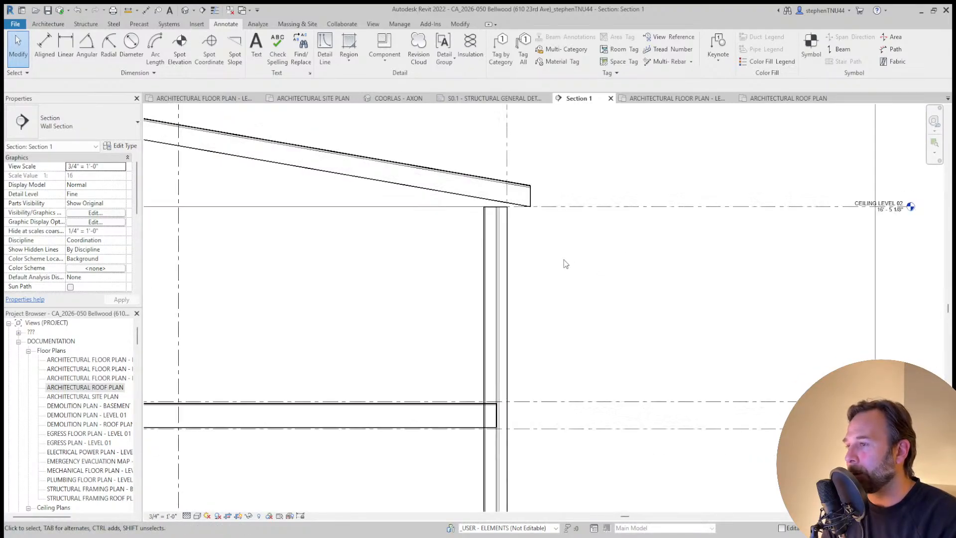
scroll(565, 271, "up", 5)
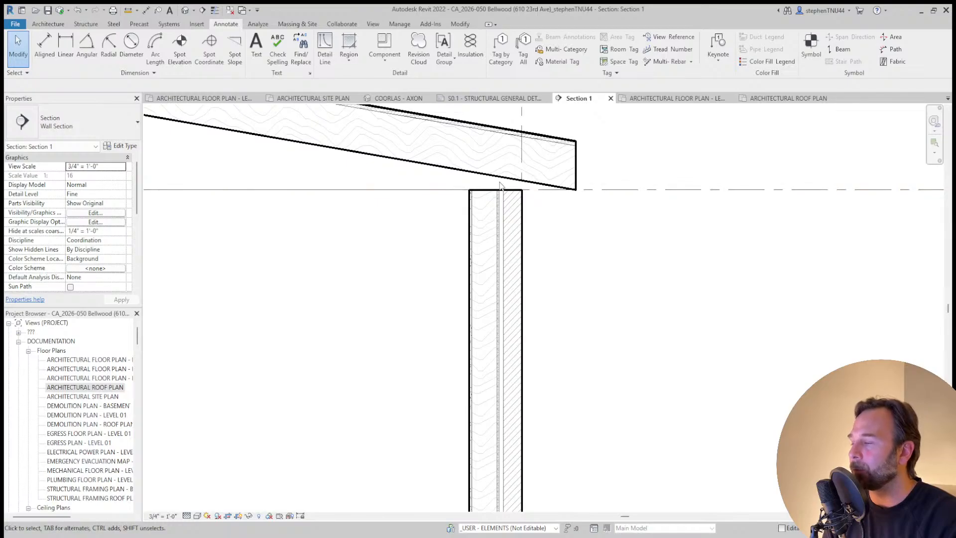
Place a CA_Wood Blocking detail component beside the top of the grid A wall in Section 1
middle_click_drag(502, 189, 504, 226)
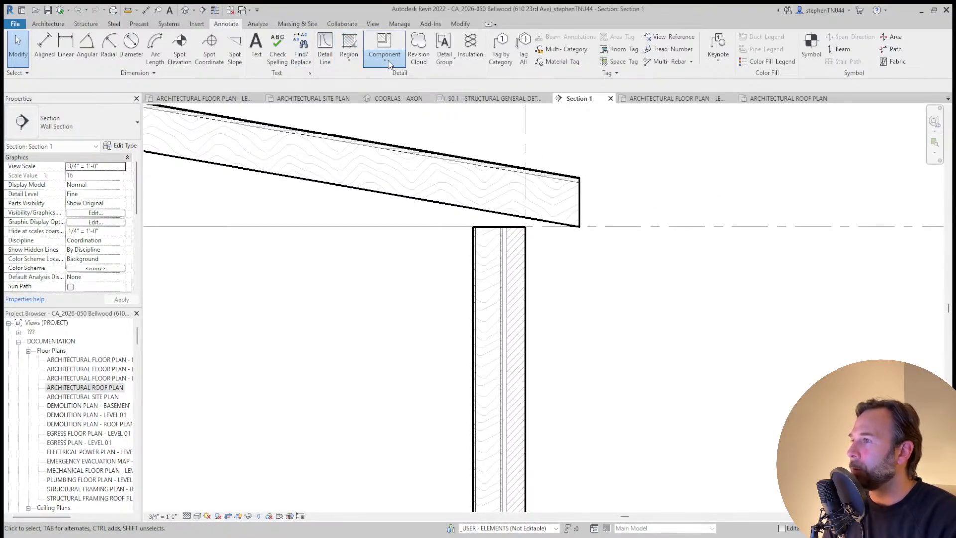
left_click(383, 44)
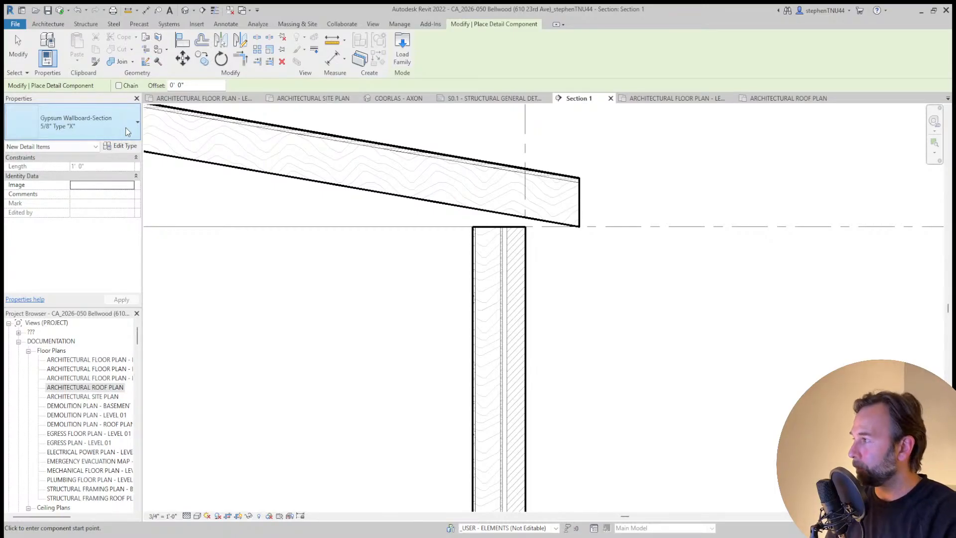
left_click(70, 217)
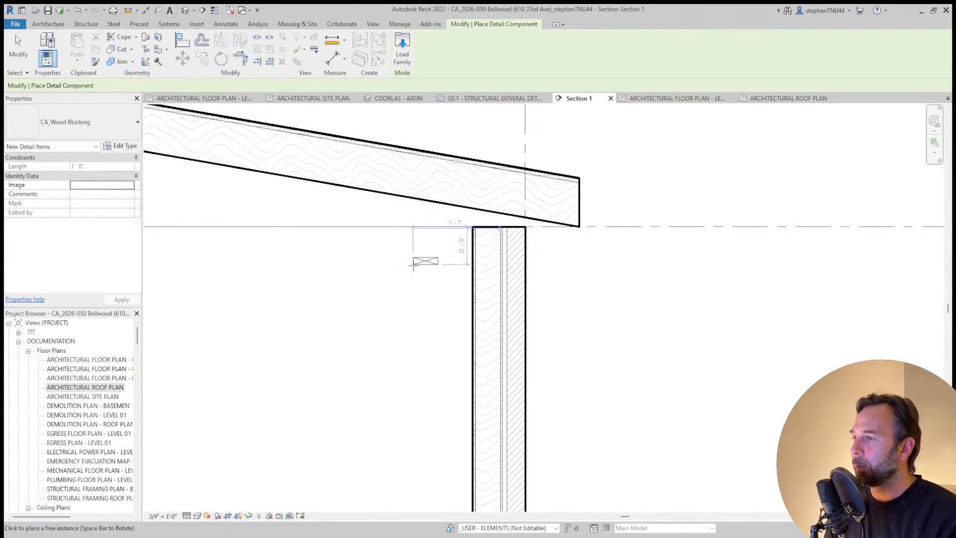
left_click(425, 261)
key("Escape")
key("Escape")
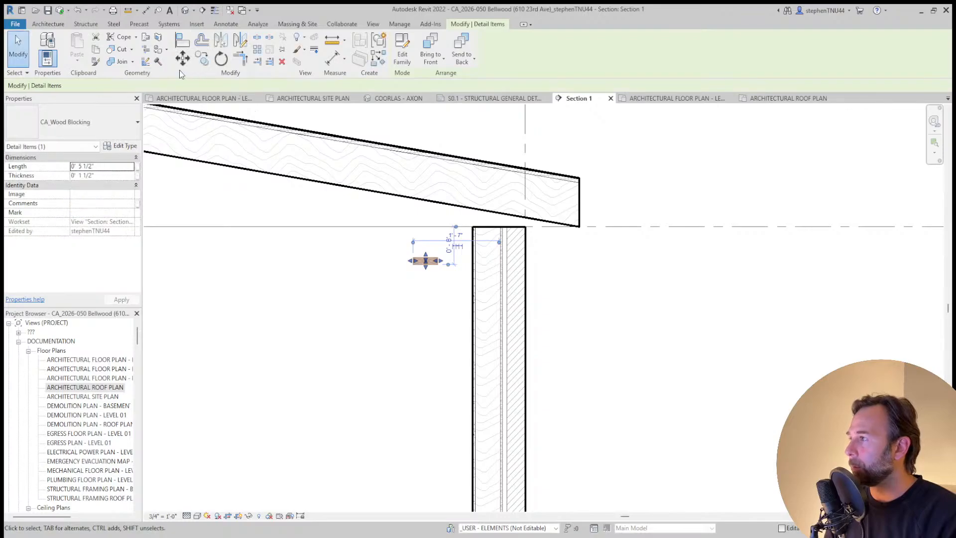
Move the wood blocking onto the top of the grid A wall, aligning its lower inner corner with the stud layer's inner corner
left_click(184, 61)
scroll(423, 262, "up", 3)
left_click(406, 267)
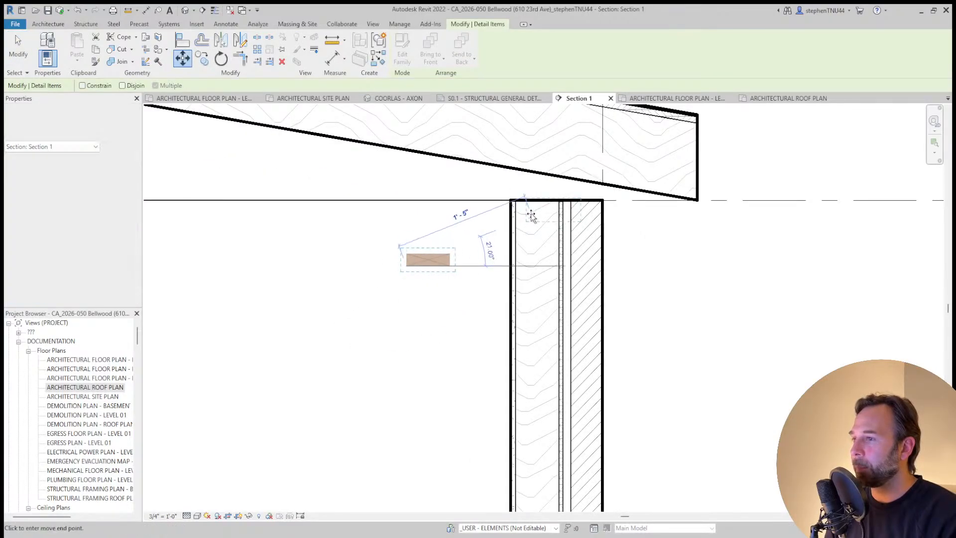
scroll(520, 209, "up", 2)
left_click(534, 195)
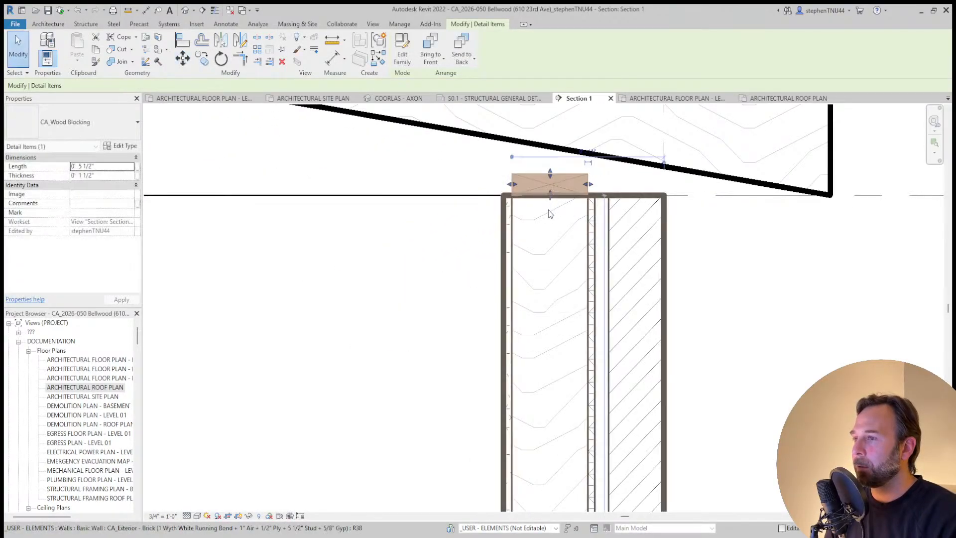
Turn on thin line display and move the wood blocking down 1 1/2" so its top is flush with the top of the stud layer
scroll(539, 196, "down", 2)
left_click(215, 11)
left_click(412, 241)
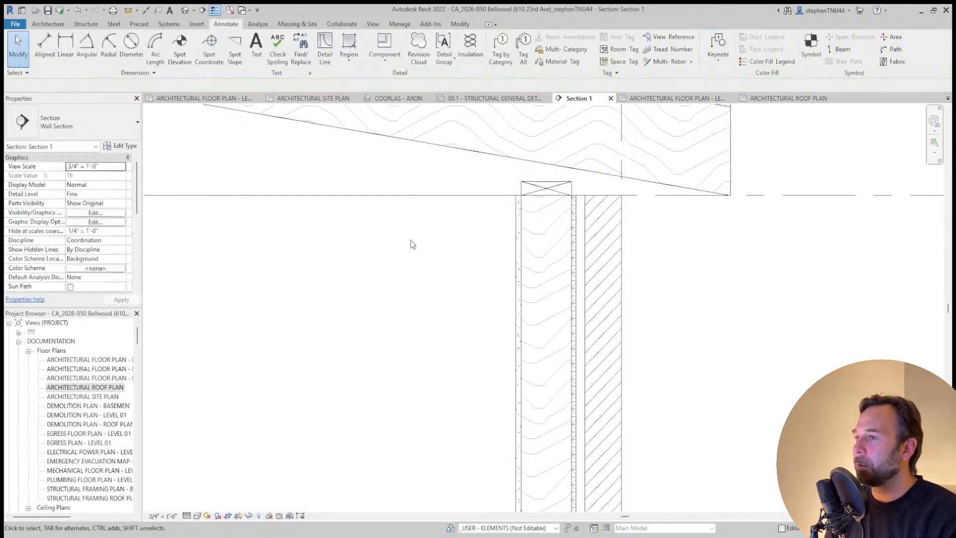
left_click(542, 190)
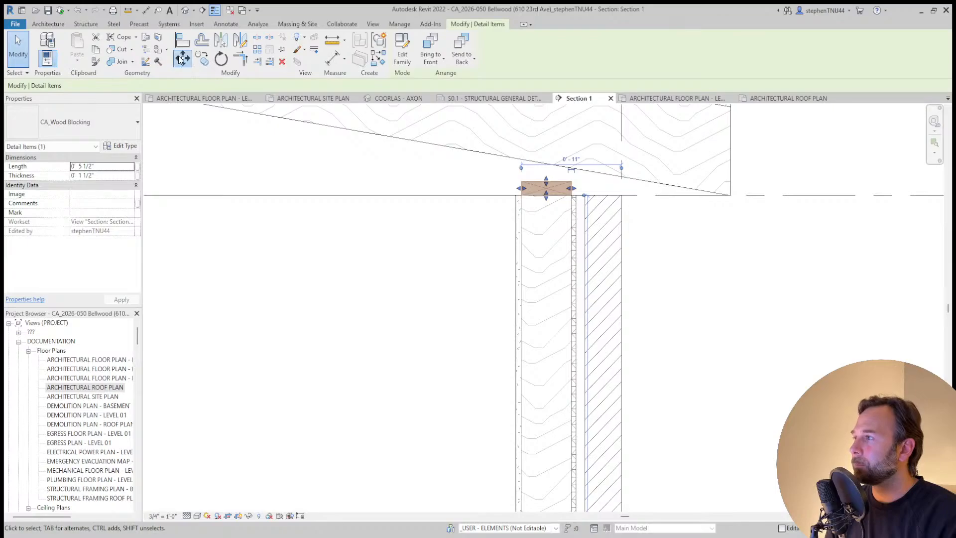
left_click(181, 58)
scroll(520, 186, "up", 2)
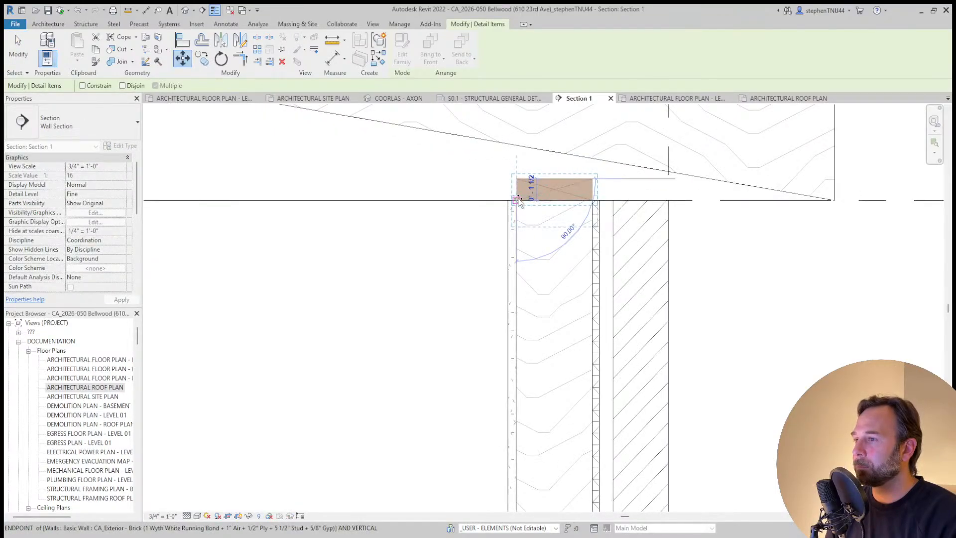
left_click(517, 200)
key("Escape")
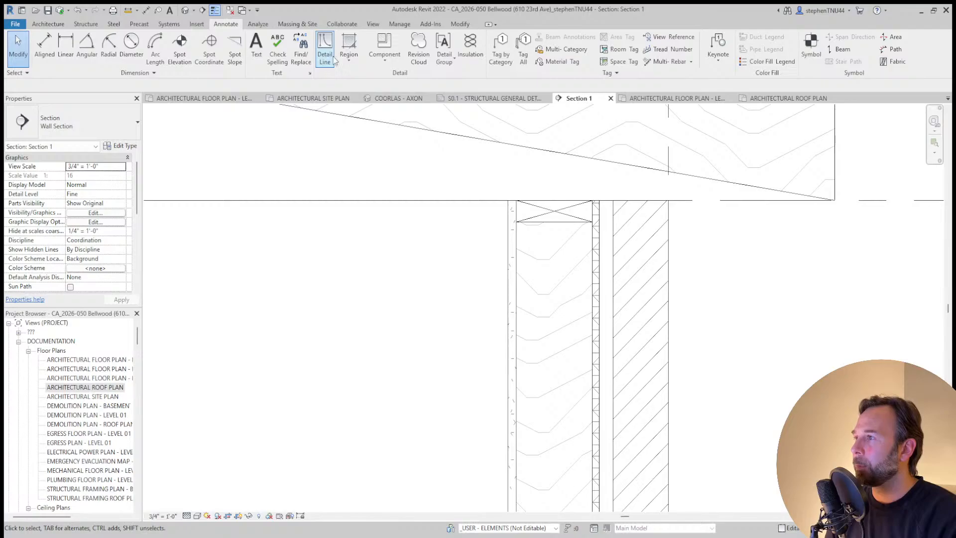
Place a Gypsum Wallboard-Section 5/8" Type "X" detail about 3 1/16" long along CEILING LEVEL 02, ending at the blocking's upper inner corner
left_click(384, 48)
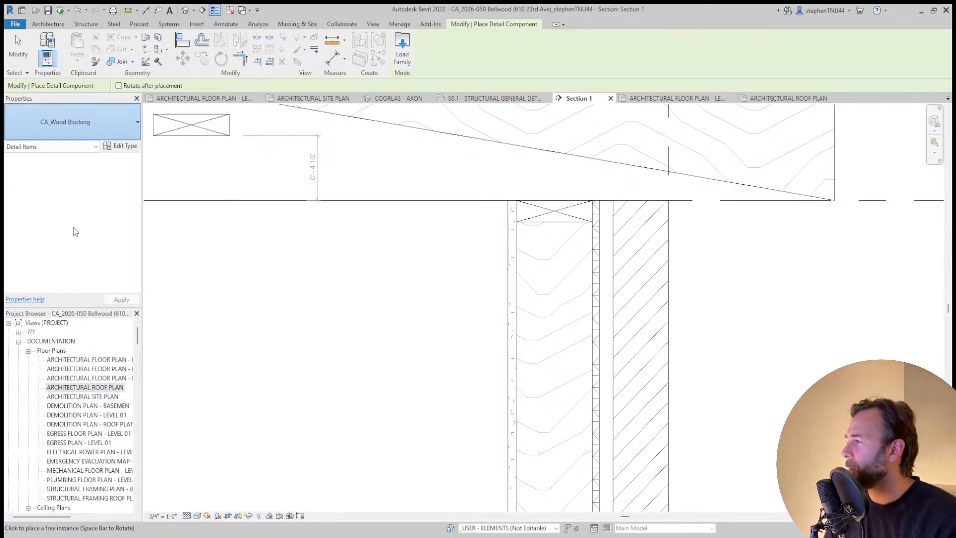
left_click(65, 276)
left_click(474, 200)
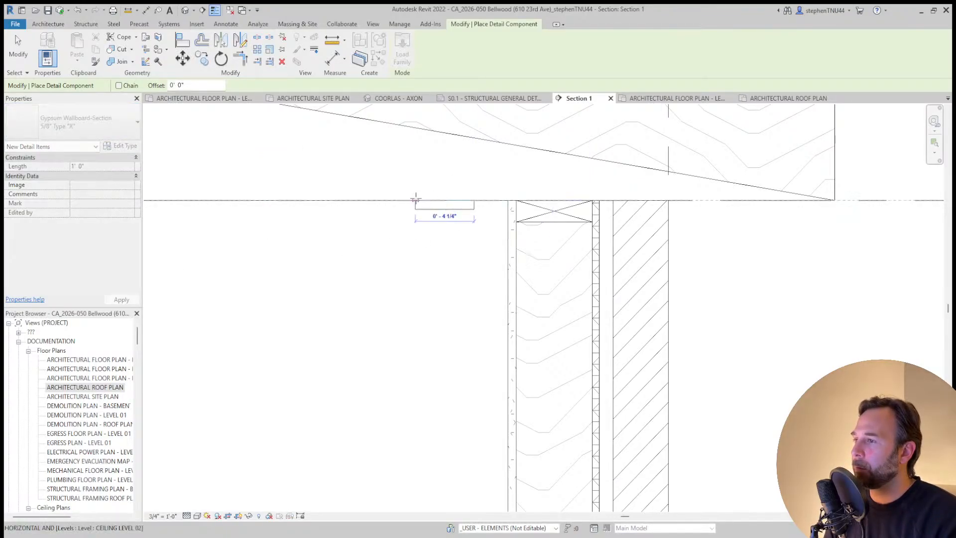
left_click(516, 200)
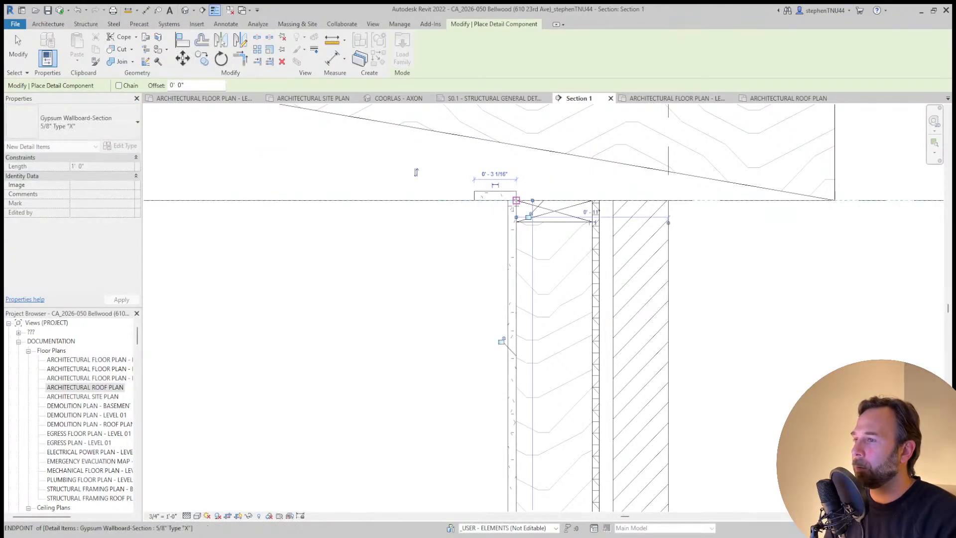
key("Escape")
key("Escape")
scroll(481, 195, "up", 2)
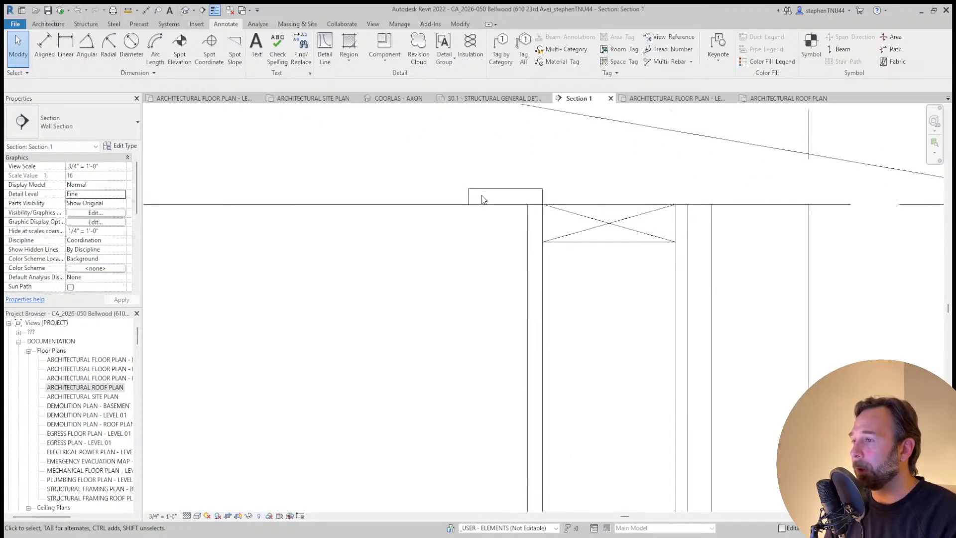
Move the wood blocking up 5/8" so its top aligns with the top of the gypsum wallboard detail
left_click(482, 195)
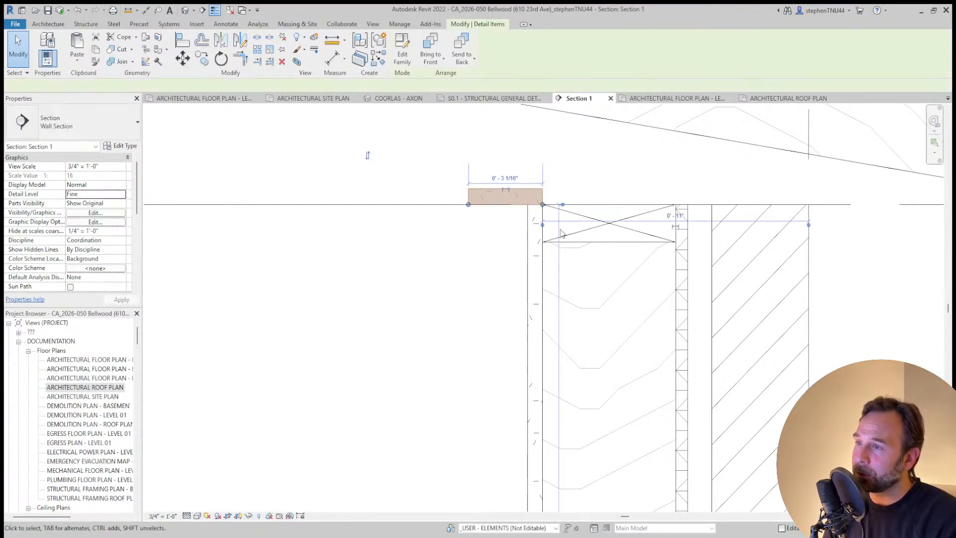
left_click(591, 243)
scroll(570, 212, "up", 1)
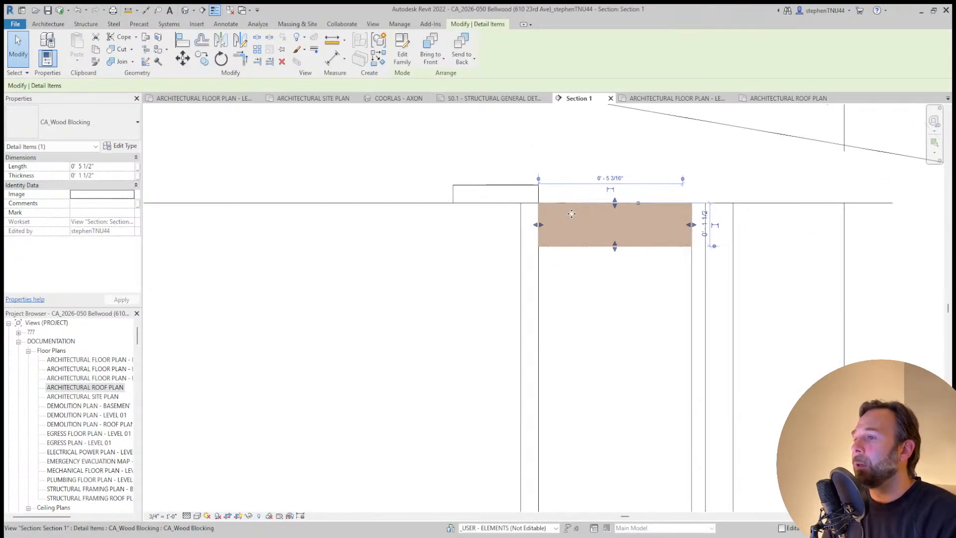
middle_click_drag(458, 166, 431, 189)
left_click(182, 60)
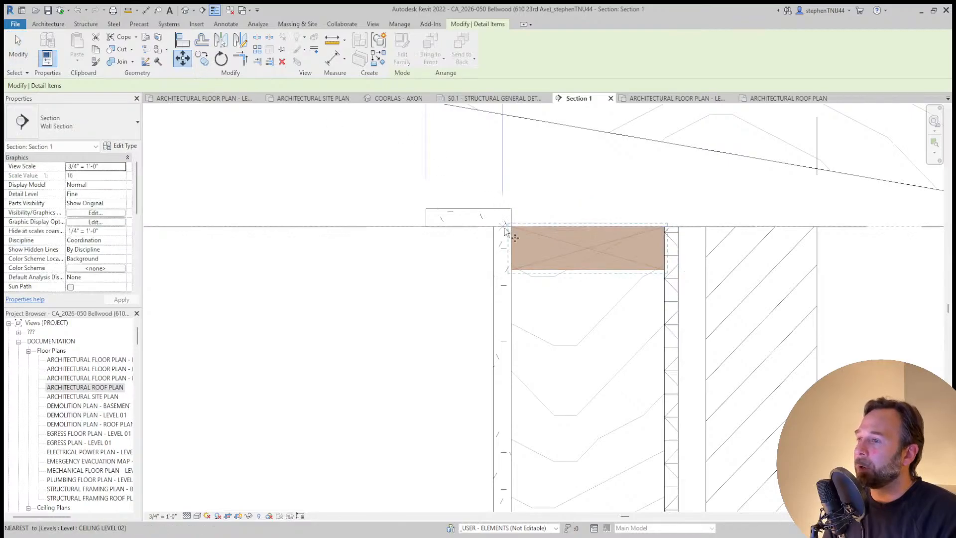
left_click(511, 226)
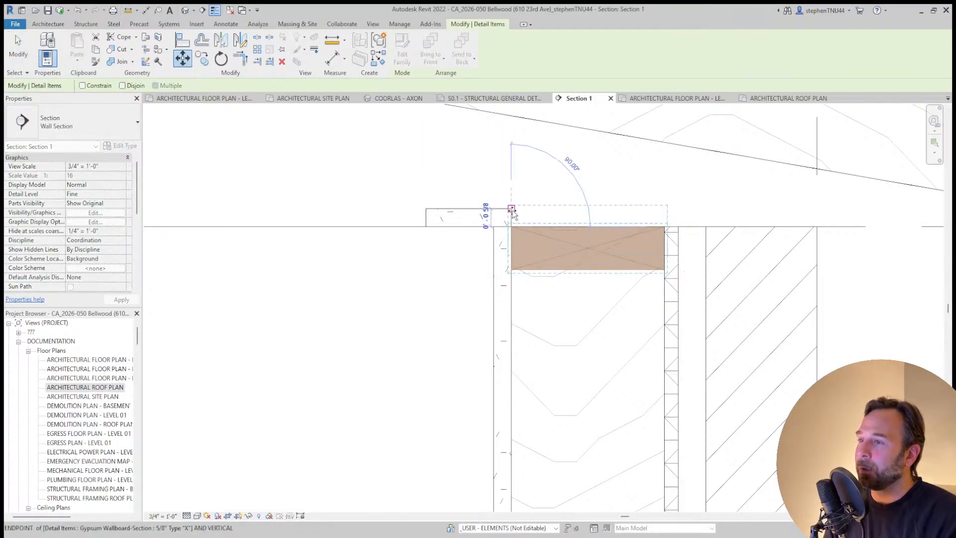
left_click(512, 208)
key("Escape")
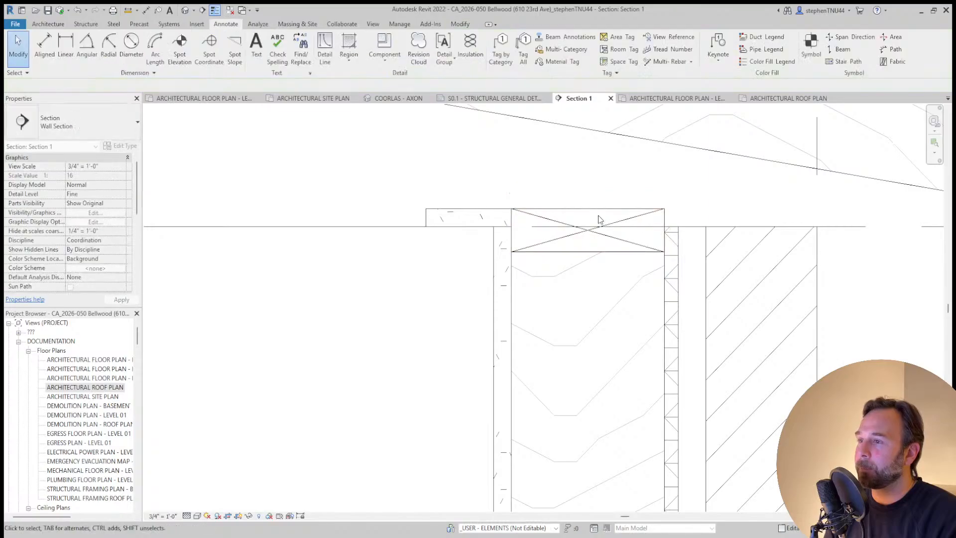
Copy the wood blocking 1 1/2" straight down to form a second plate directly beneath the first
left_click(613, 206)
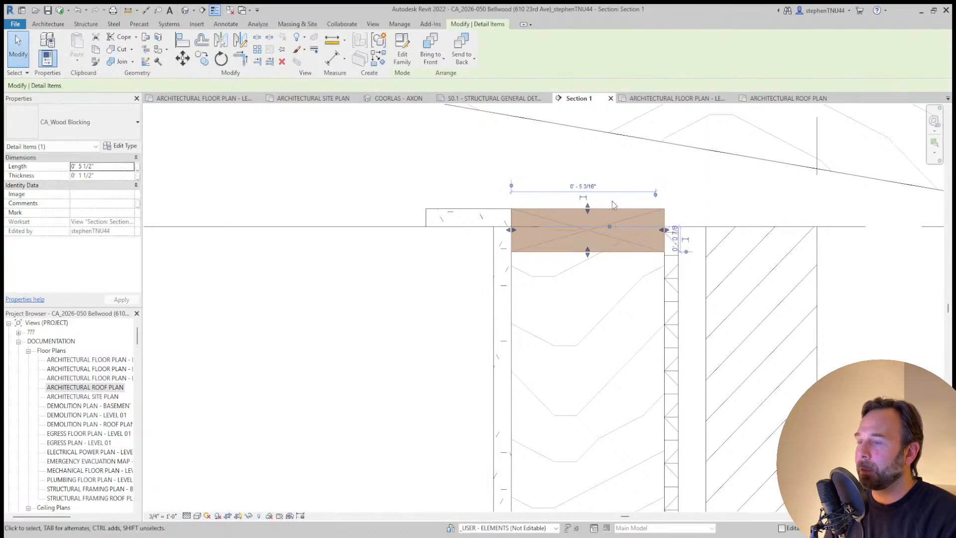
left_click(202, 58)
left_click(511, 208)
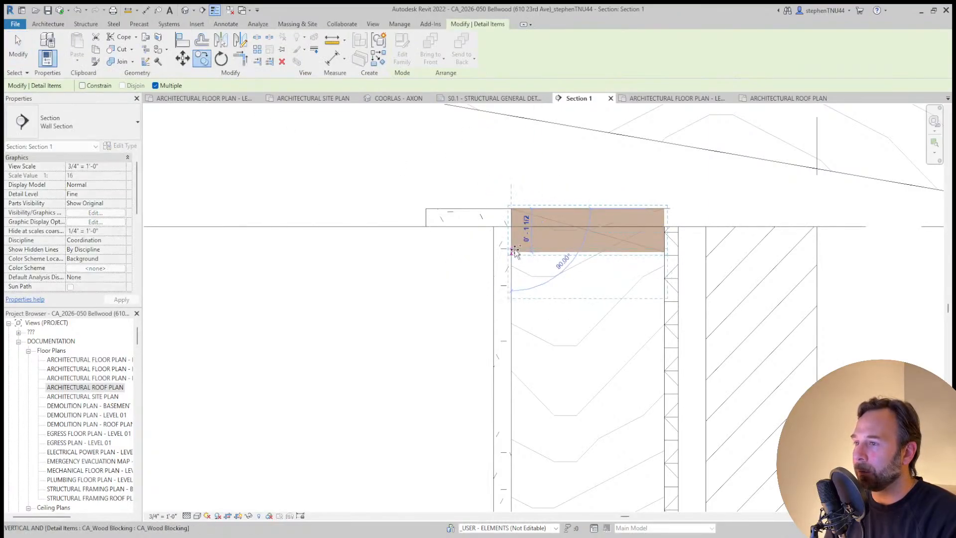
left_click(512, 252)
key("Escape")
key("Escape")
scroll(530, 182, "down", 3)
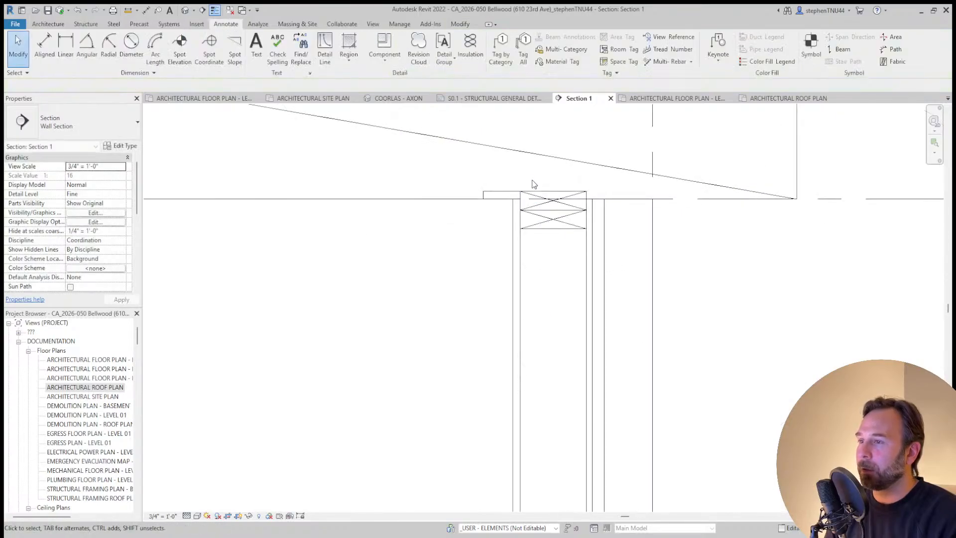
scroll(534, 184, "down", 2)
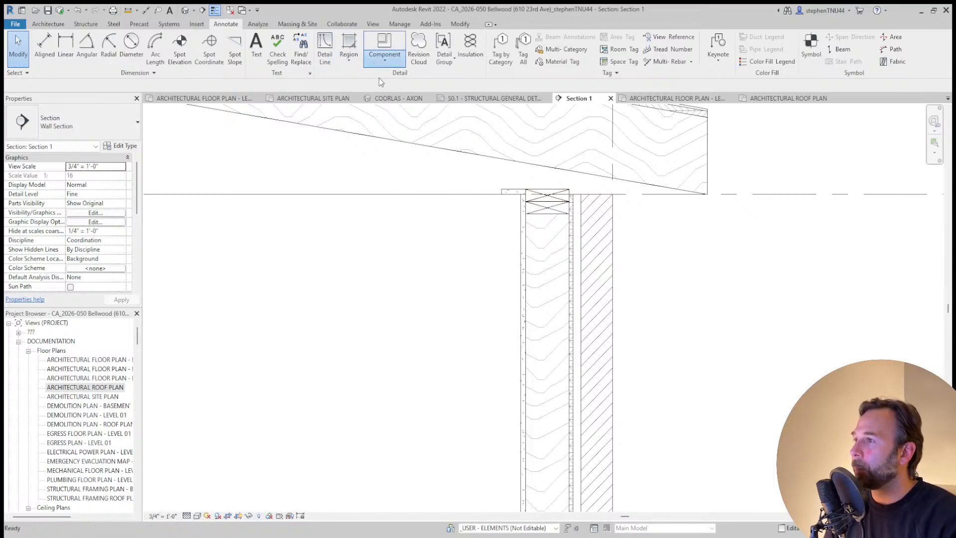
Place a CA_Wood Stud - Adjustable 9.25" detail at the blocking's outer upper corner and stretch it horizontally inward to 3' 11" long
left_click(384, 47)
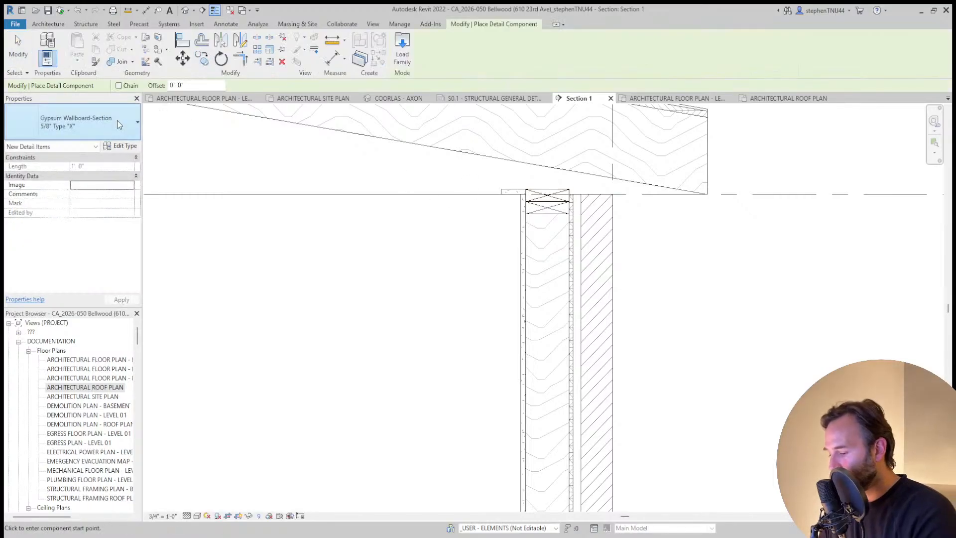
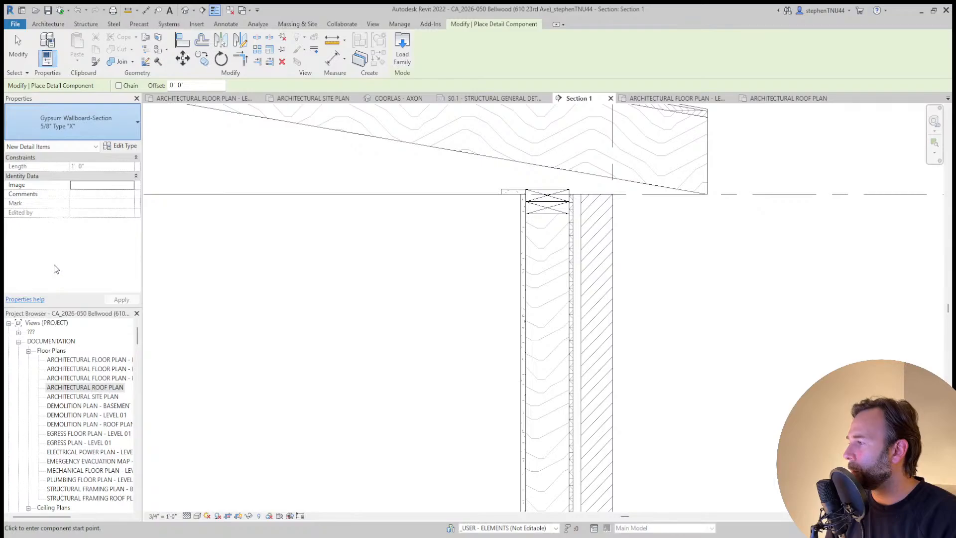
left_click(569, 189)
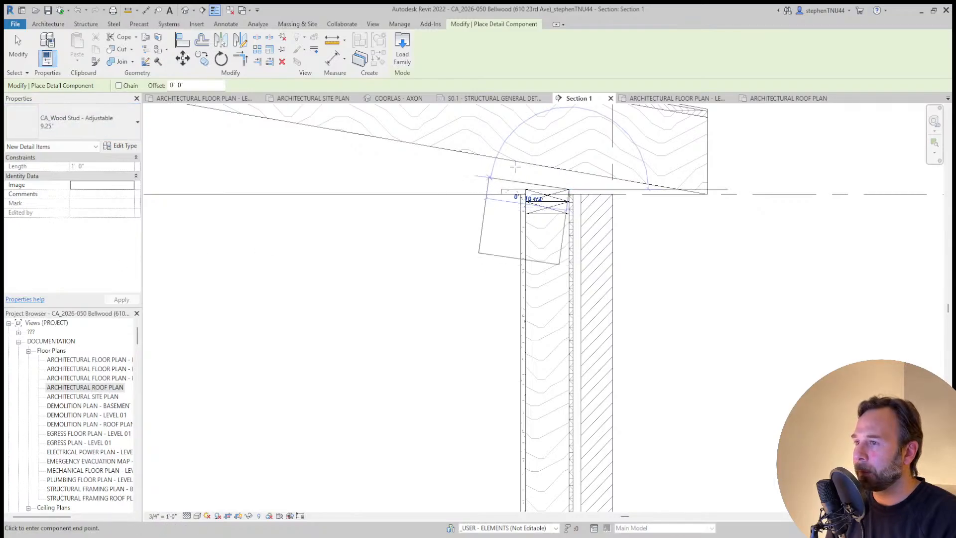
left_click(569, 114)
key("Escape")
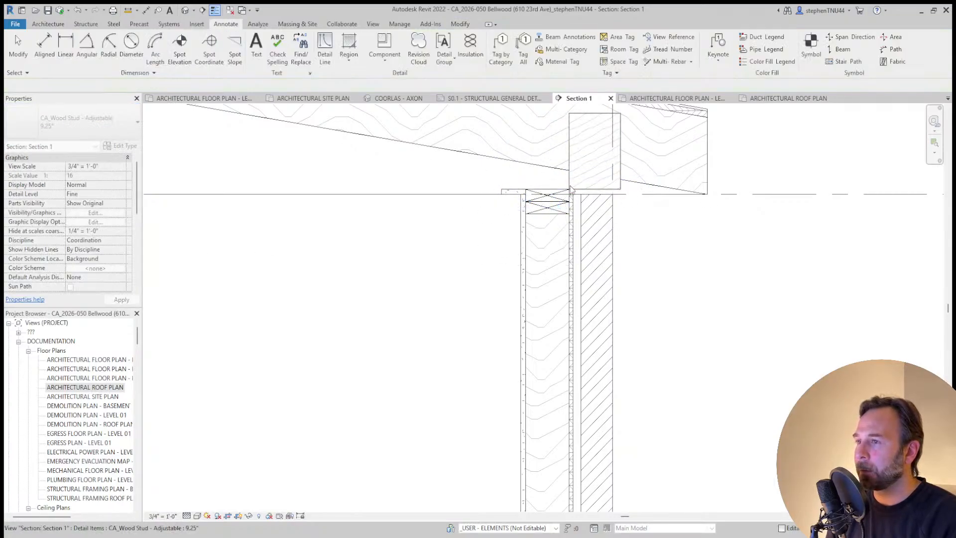
left_click(570, 187)
left_click_drag(570, 189, 248, 189)
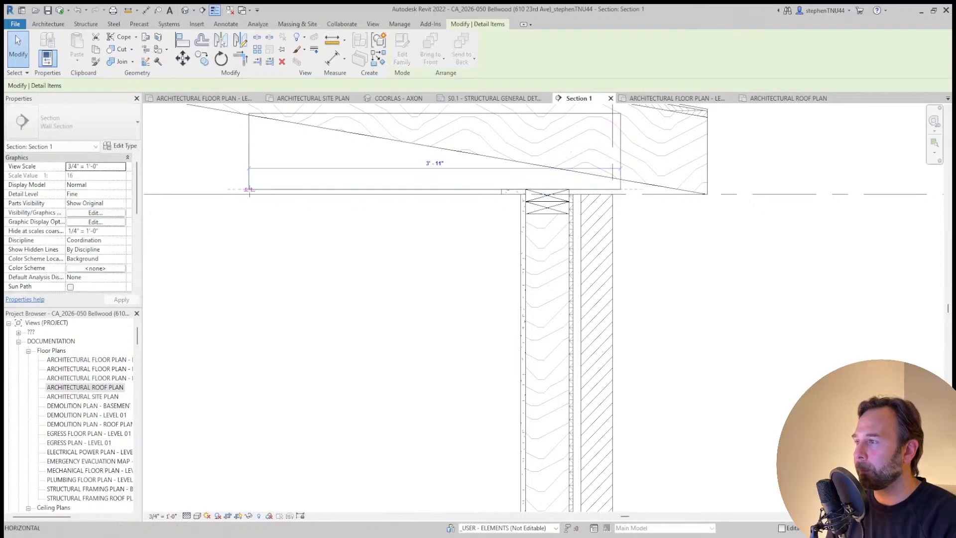
key("Escape")
Stretch the ceiling gypsum wallboard detail inward to line up with the wood stud detail's inner end
scroll(509, 194, "up", 2)
left_click(498, 194)
scroll(499, 194, "down", 1)
left_click_drag(497, 195, 407, 193)
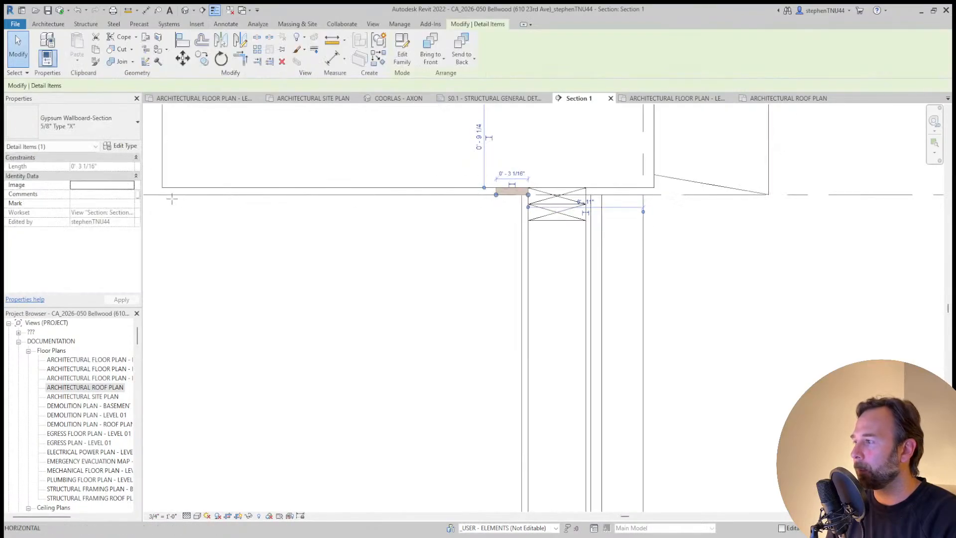
left_click_drag(172, 199, 160, 197)
key("Escape")
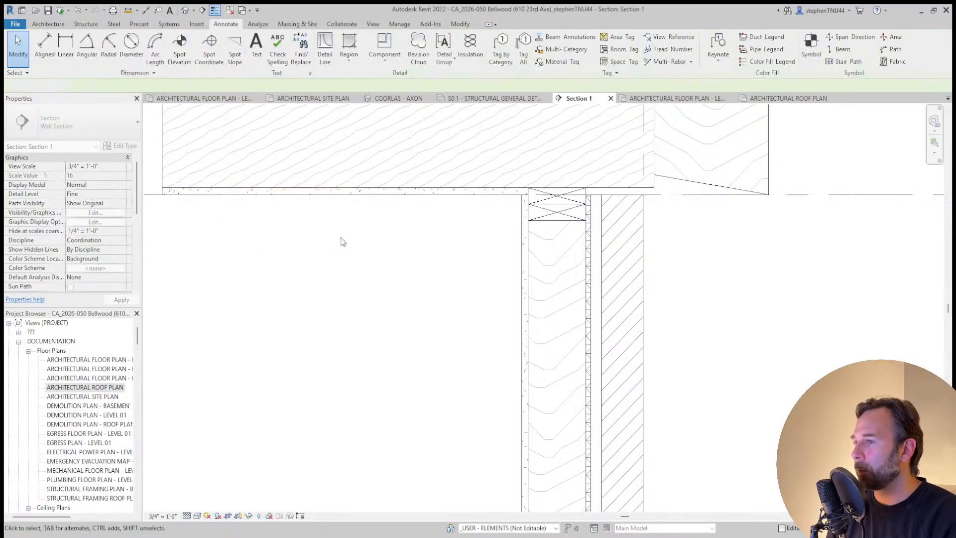
Pull the wood stud detail's outer end back to the blocking's outer corner, making it 3' 4 1/2" long
left_click(649, 189)
scroll(650, 188, "up", 1)
left_click_drag(651, 188, 549, 190)
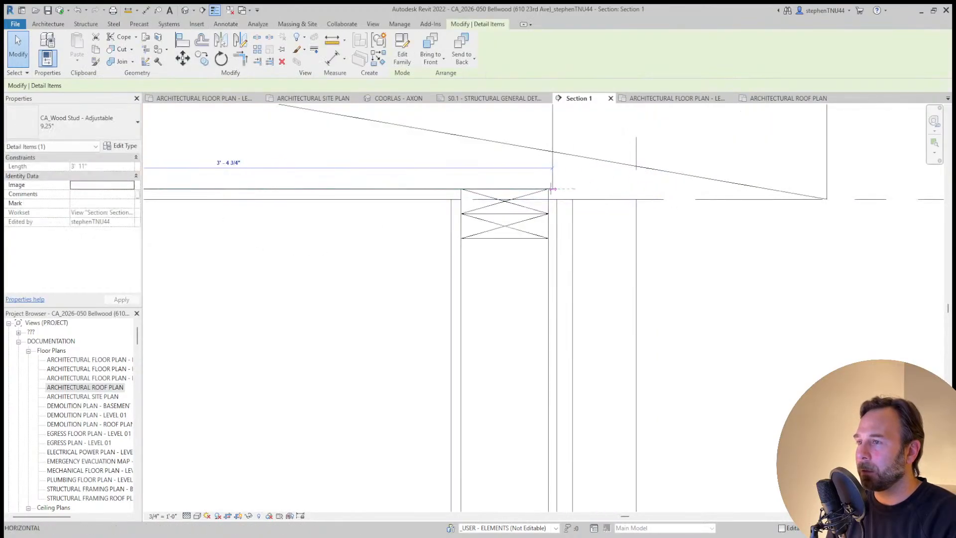
key("Escape")
scroll(490, 220, "down", 1)
scroll(490, 221, "down", 2)
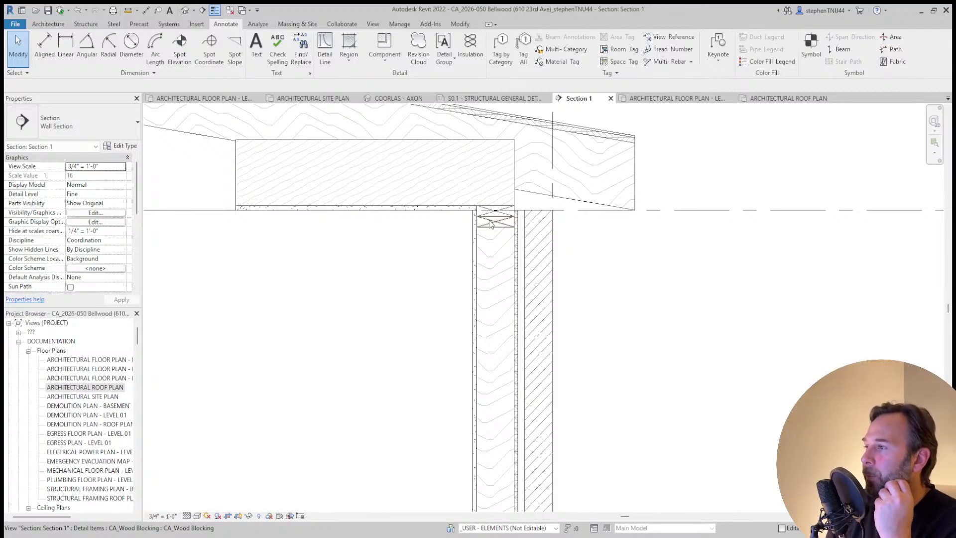
Change the horizontal wood stud detail to the CA_Wood Stud - Adjustable 7.25" type
left_click(462, 144)
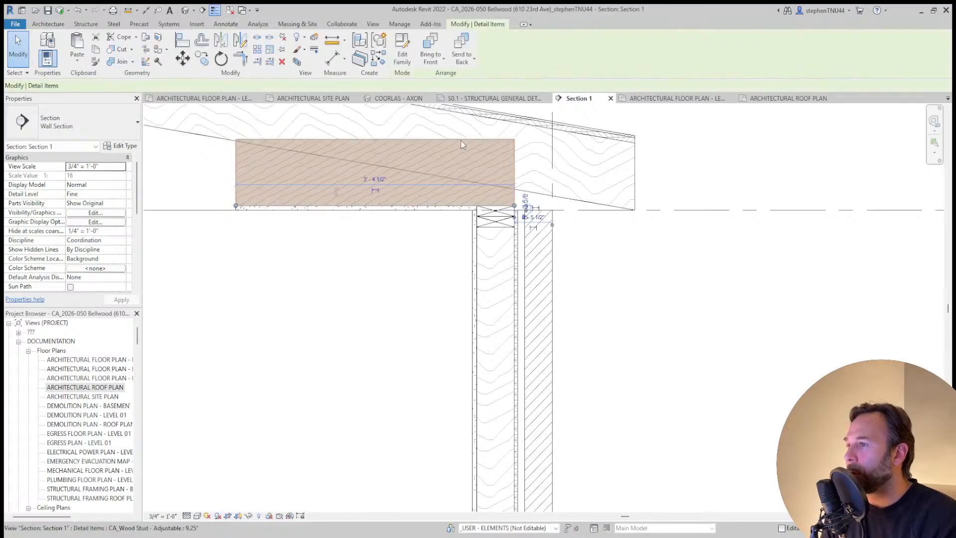
left_click(117, 125)
left_click(76, 306)
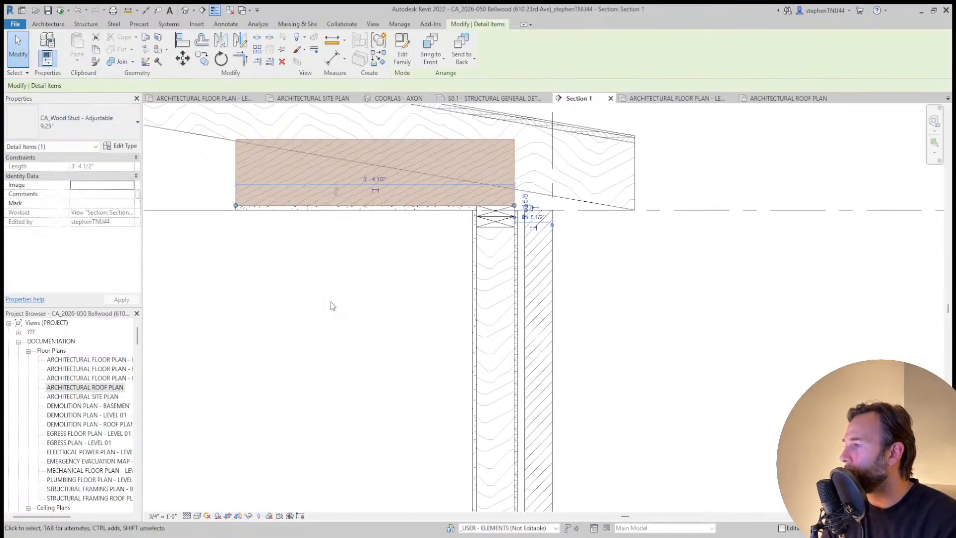
scroll(369, 304, "down", 5)
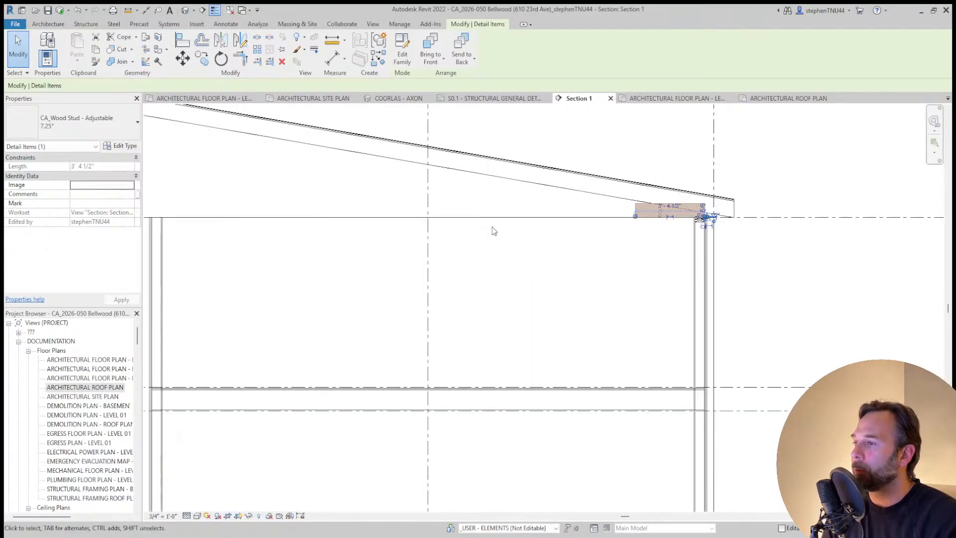
left_click(332, 41)
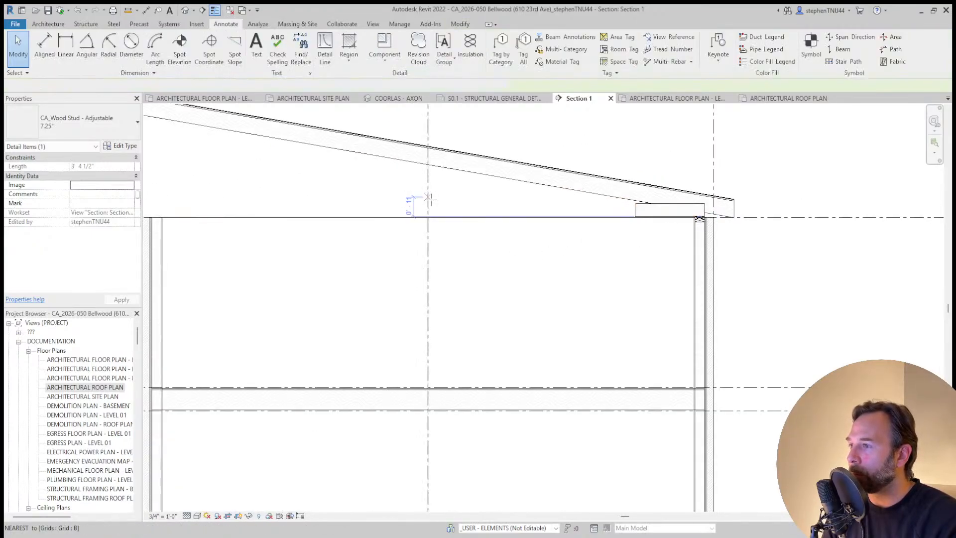
left_click(427, 216)
key("Escape")
key("Escape")
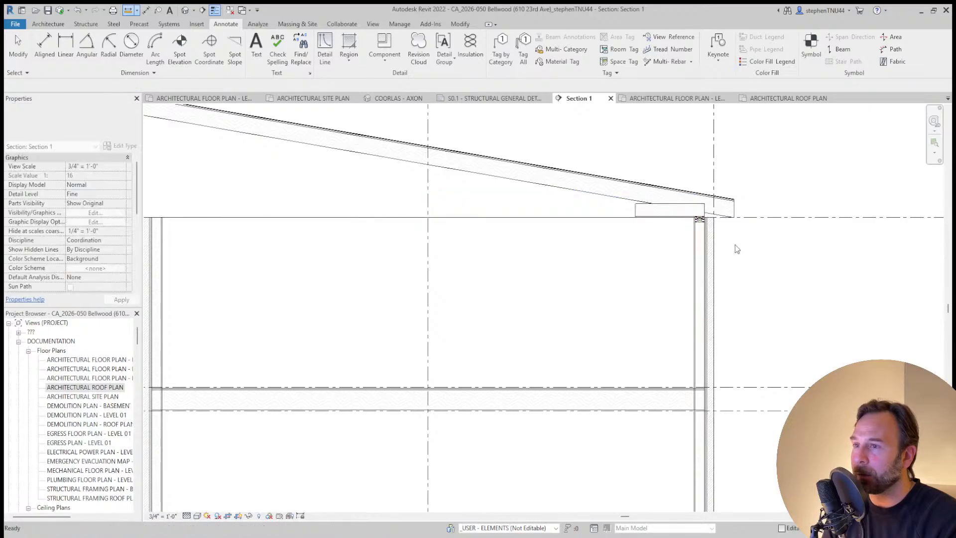
Stretch the 7.25" wood stud detail's inner end horizontally to just past grid B
left_click(647, 211)
scroll(644, 212, "up", 2)
left_click_drag(629, 218, 273, 218)
scroll(315, 218, "up", 3)
left_click(416, 279)
scroll(427, 272, "down", 5)
scroll(664, 230, "up", 5)
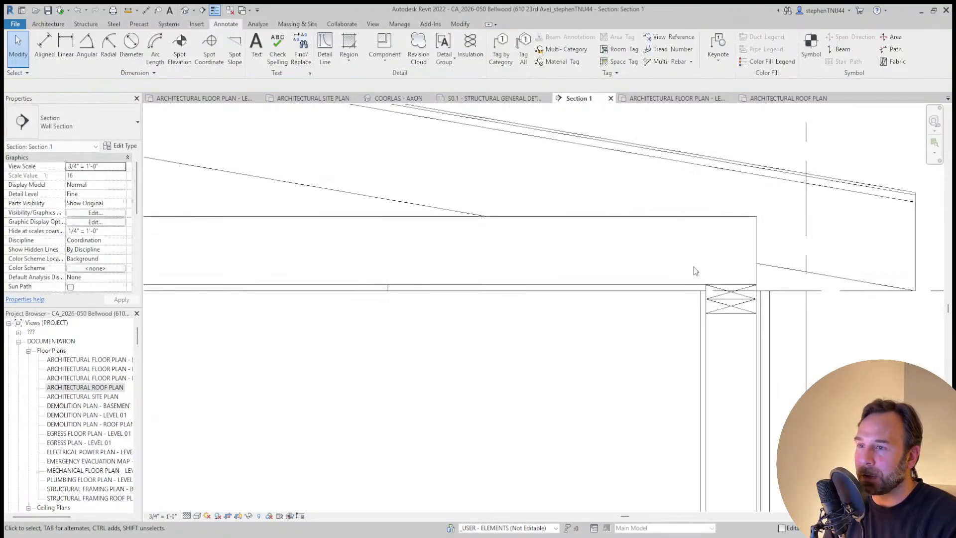
Extend the ceiling gypsum wallboard detail just past grid B to match the lengthened wood stud's inner end
left_click(599, 294)
scroll(488, 295, "up", 4)
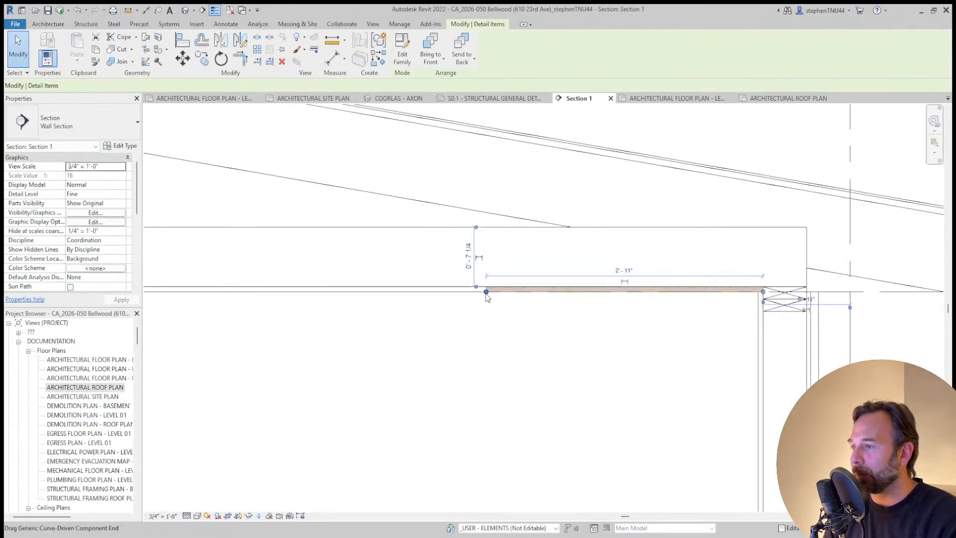
left_click_drag(487, 291, 177, 295)
scroll(469, 294, "down", 6)
scroll(465, 296, "down", 2)
left_click(430, 349)
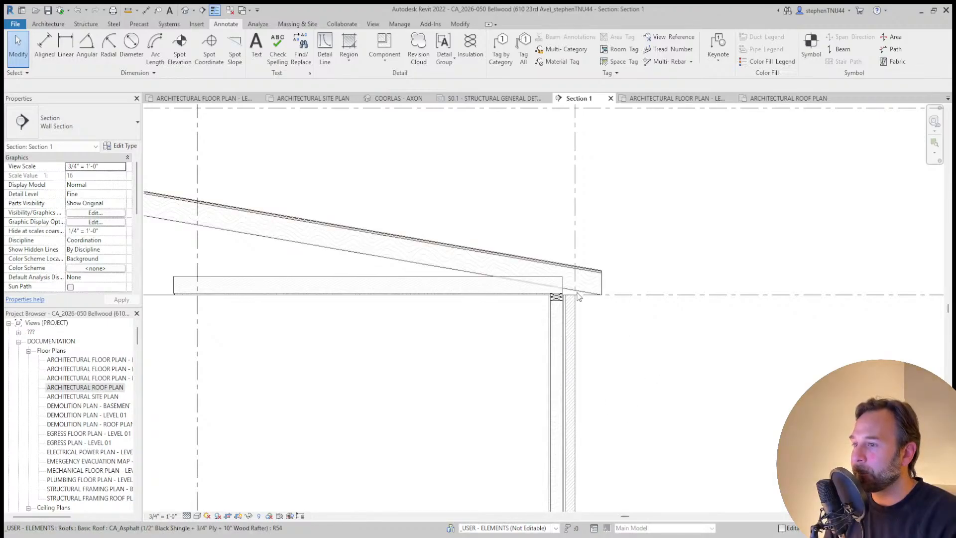
scroll(558, 298, "down", 5)
scroll(558, 298, "up", 6)
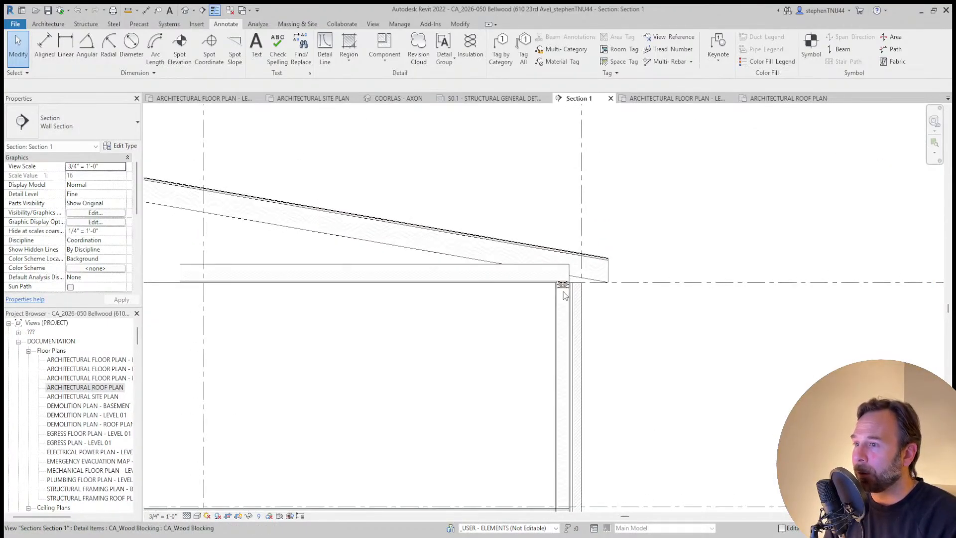
left_click(581, 283)
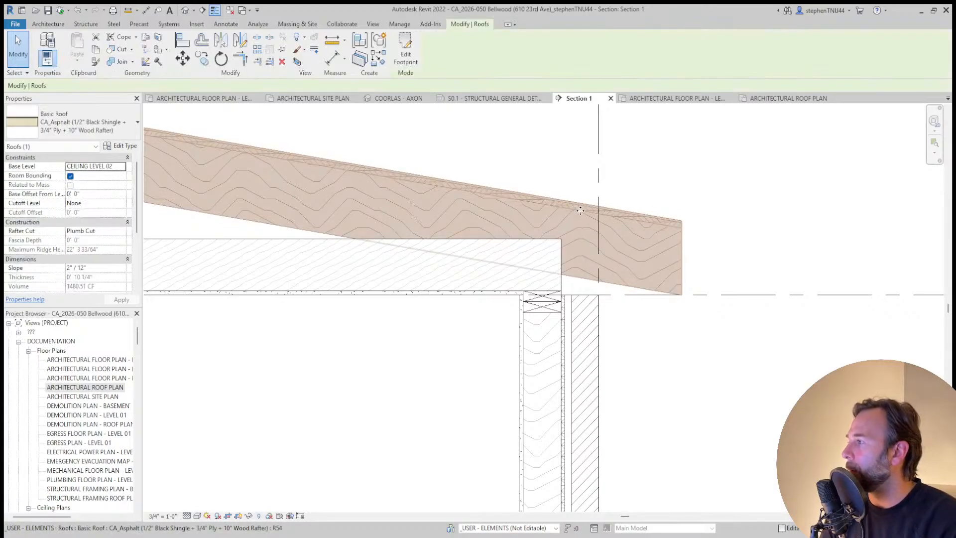
left_click(312, 240)
left_click(586, 281)
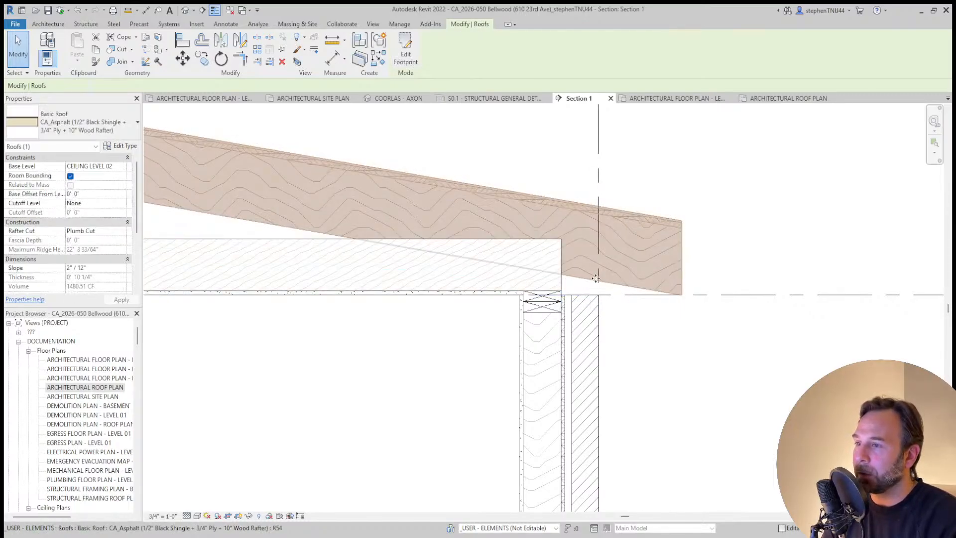
scroll(586, 282, "up", 1)
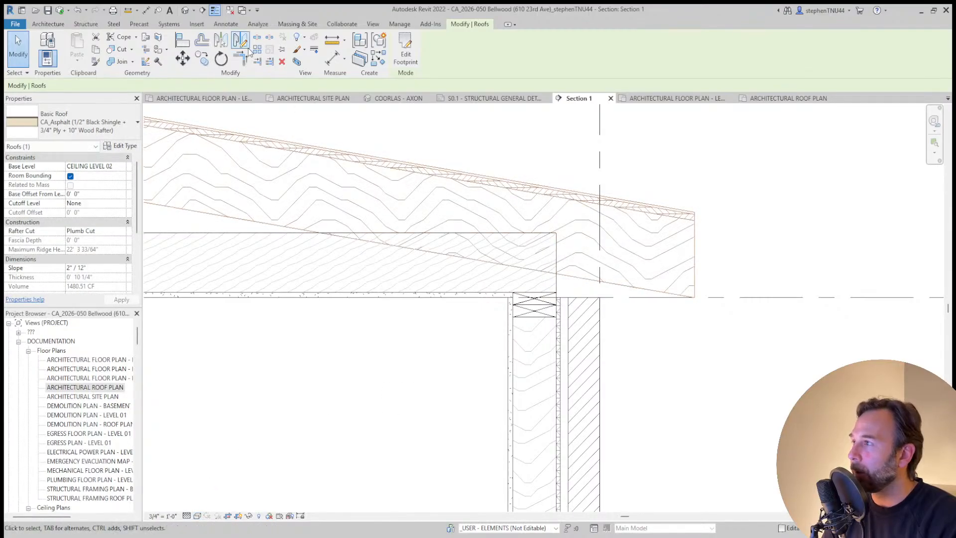
left_click(182, 59)
scroll(518, 273, "up", 2)
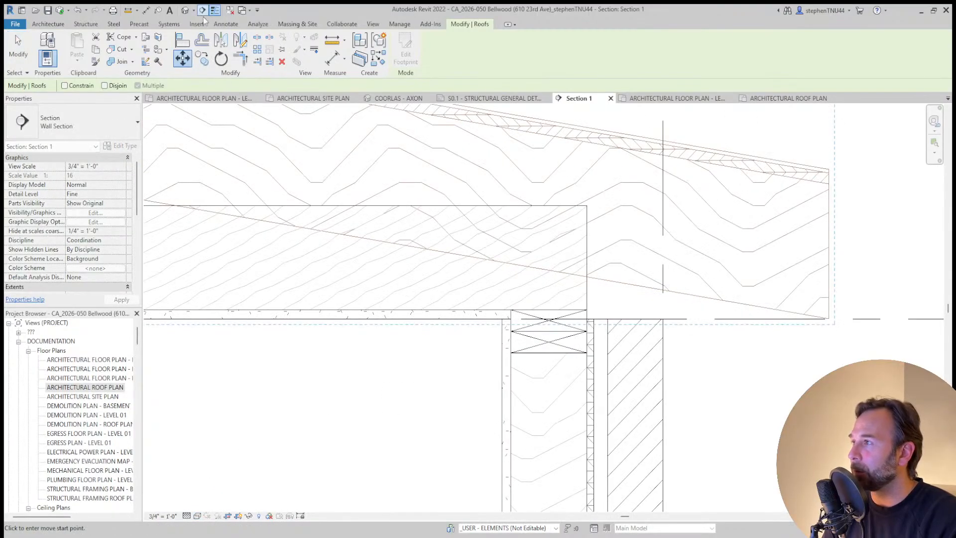
Draw a vertical Extra Fine detail line about 1' 9 1/4" long from the upper blocking's inner top corner up through the roof
left_click(229, 26)
left_click(324, 48)
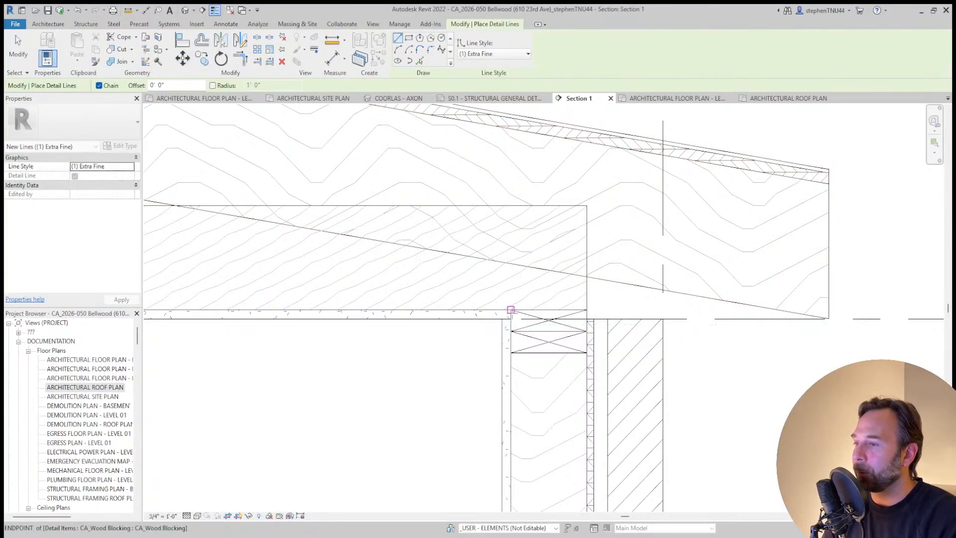
scroll(505, 356, "down", 2)
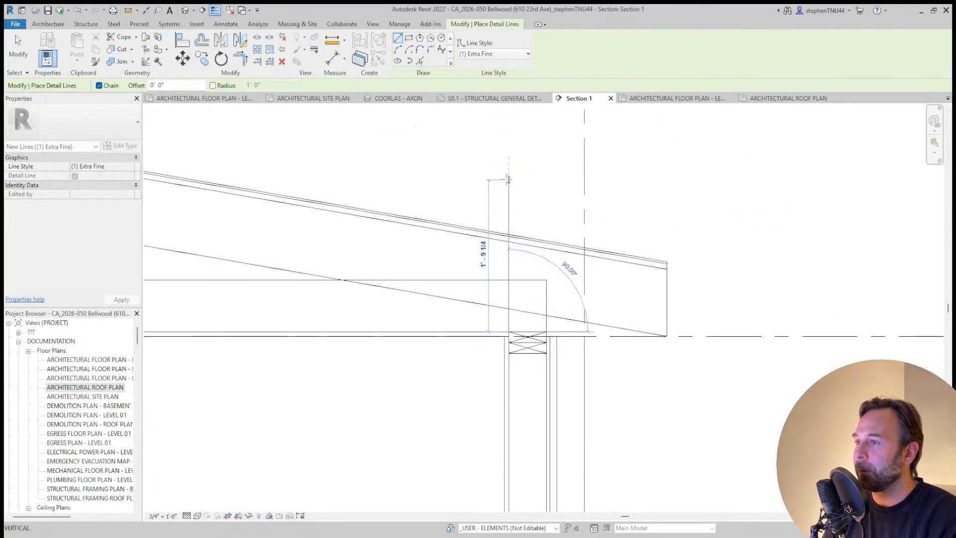
left_click(508, 179)
left_click(18, 53)
Move the roof straight down so its underside at the vertical detail line meets the upper blocking's inner top corner
left_click(542, 242)
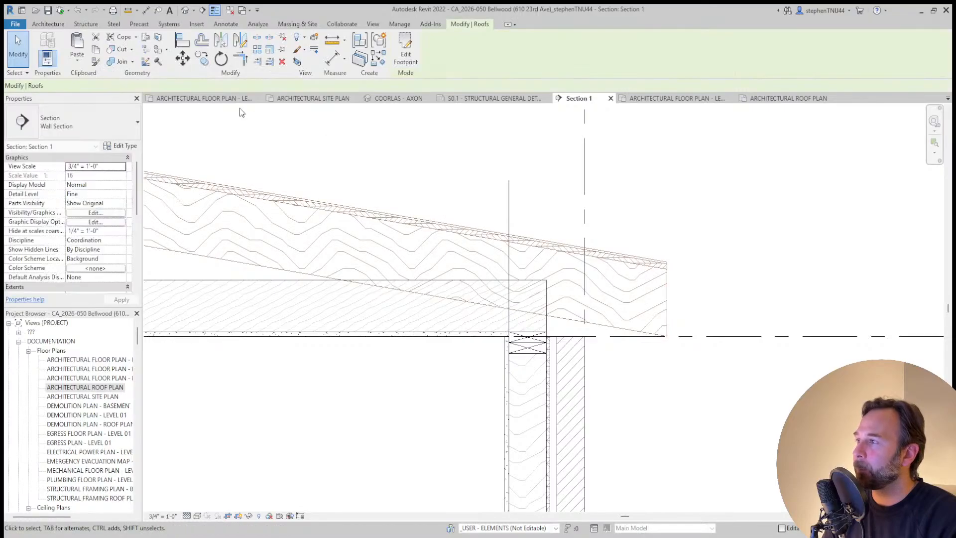
left_click(180, 59)
scroll(520, 315, "up", 3)
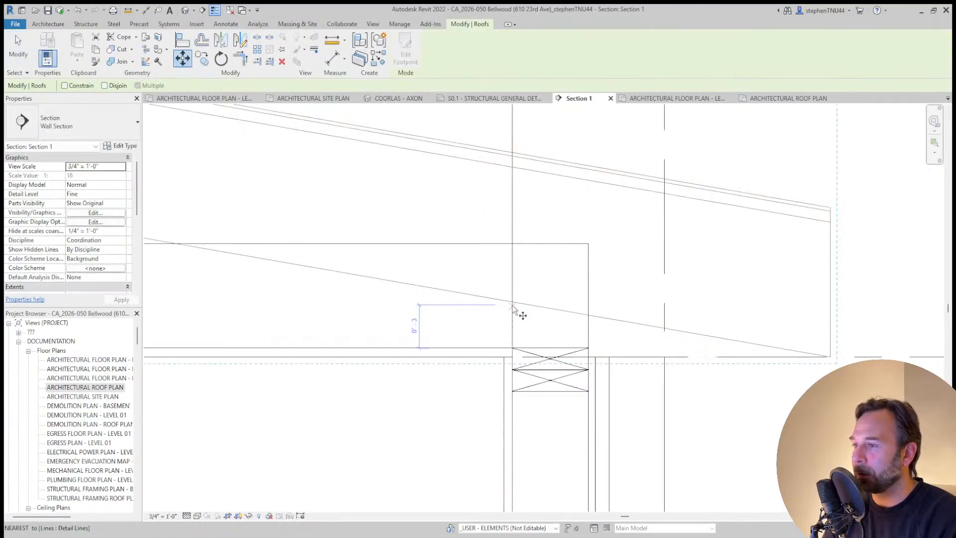
left_click(512, 301)
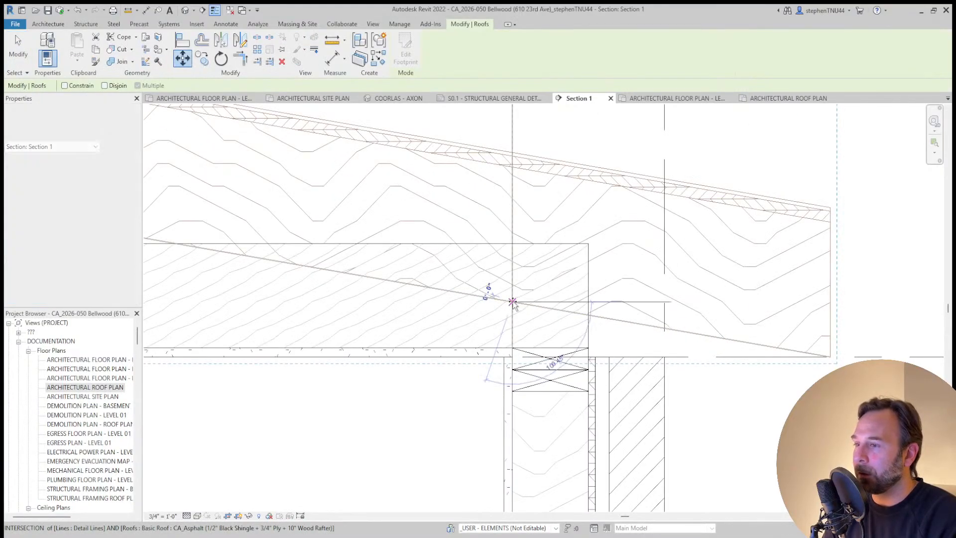
left_click(512, 347)
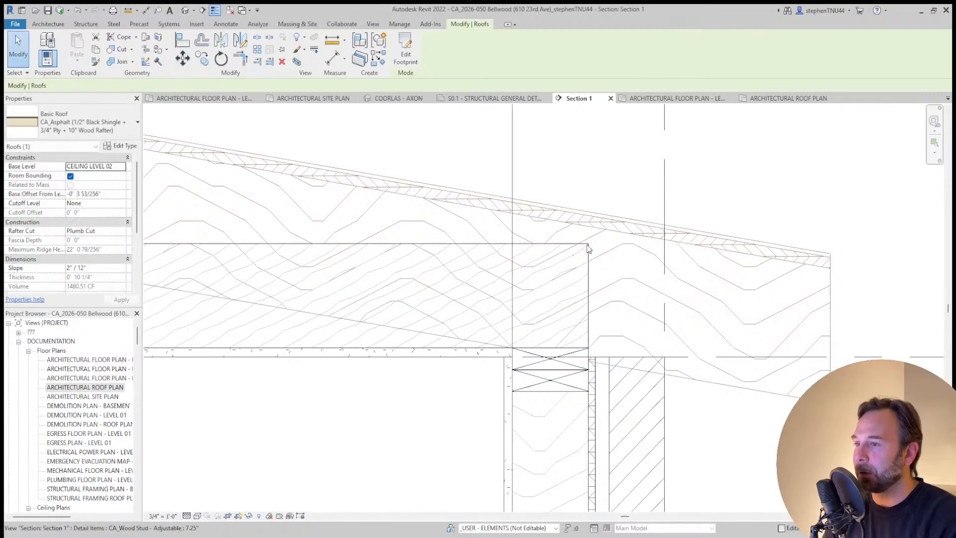
scroll(589, 249, "down", 1)
scroll(602, 321, "down", 3)
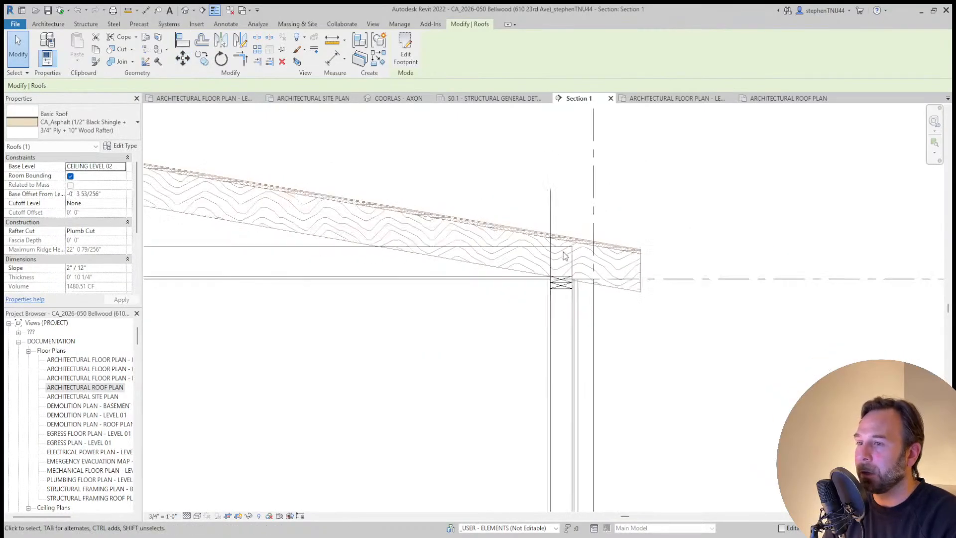
scroll(537, 284, "down", 5)
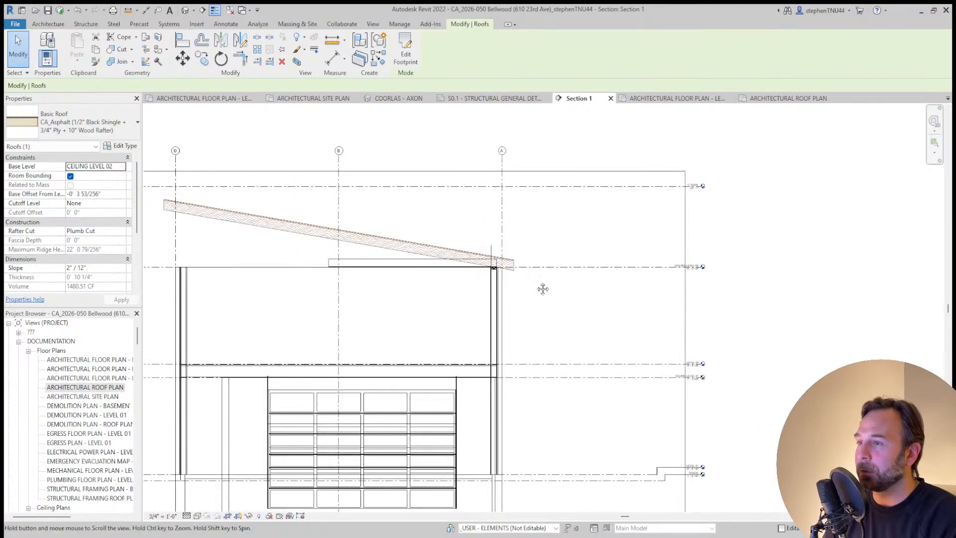
scroll(758, 190, "up", 2)
left_click(762, 200)
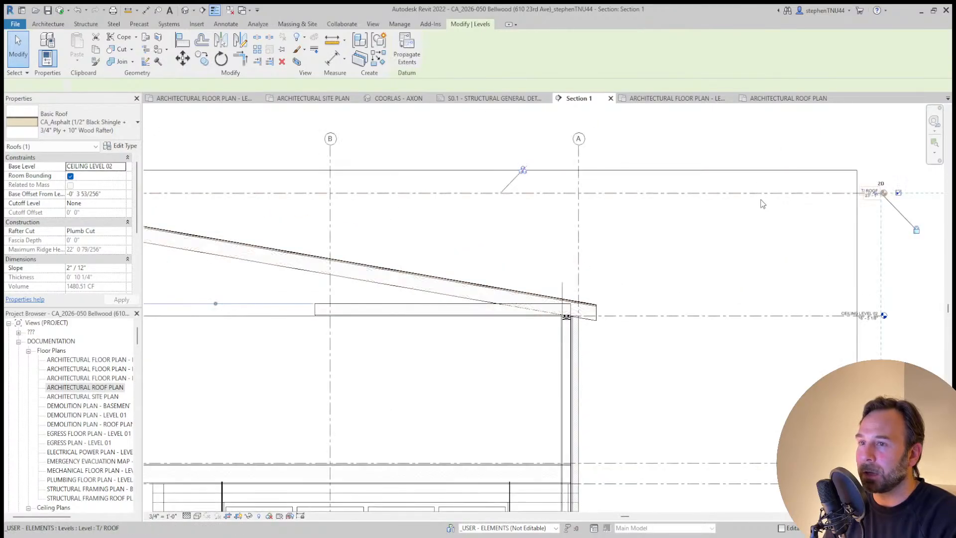
scroll(762, 201, "down", 2)
scroll(344, 202, "up", 5)
key("m")
key("v")
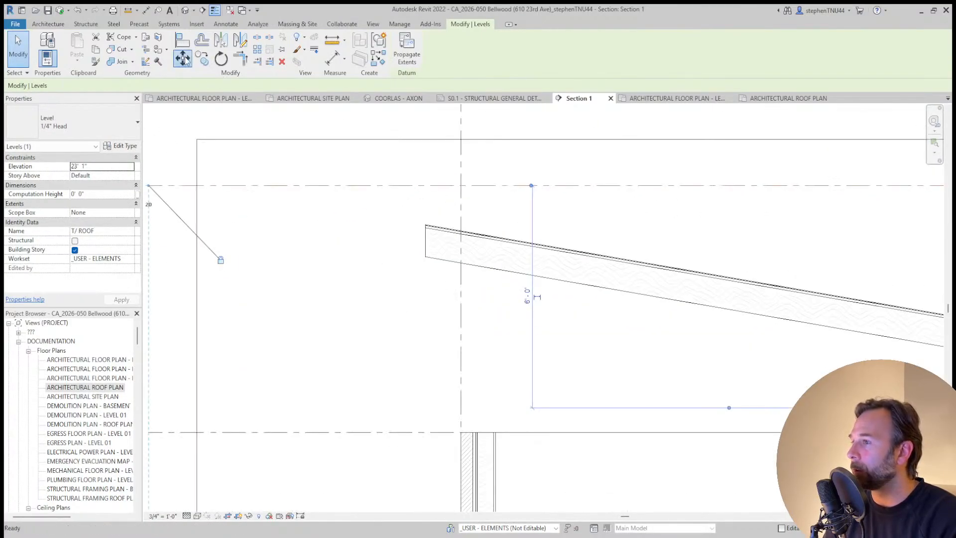
scroll(431, 186, "up", 2)
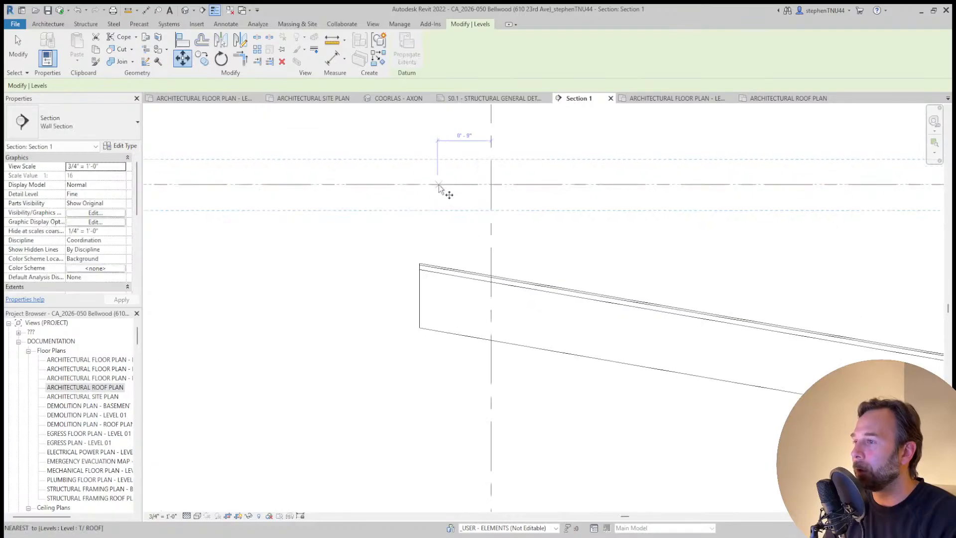
Draw a horizontal Extra Fine detail line about 2' 3 1/4" long from the top corner of the roof's high end
left_click(226, 24)
left_click(326, 50)
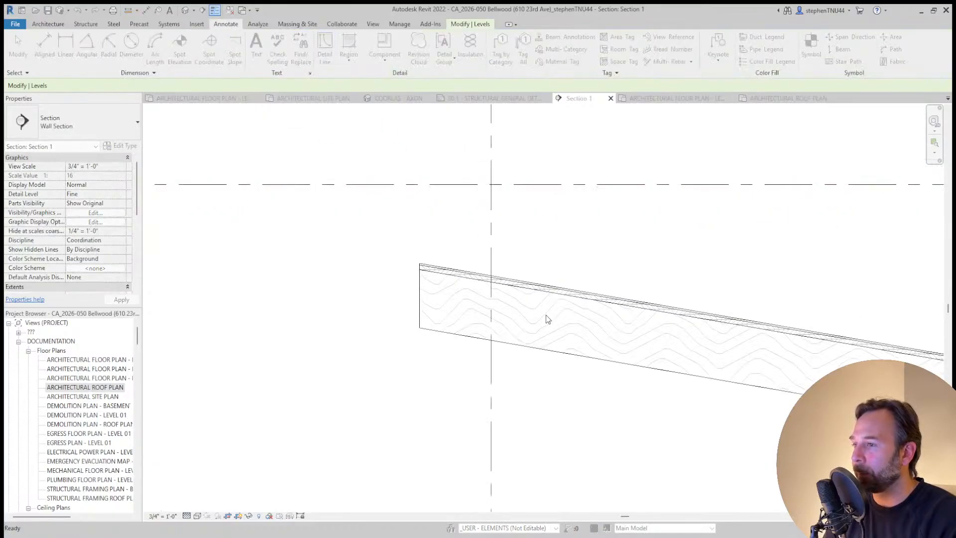
scroll(418, 264, "up", 3)
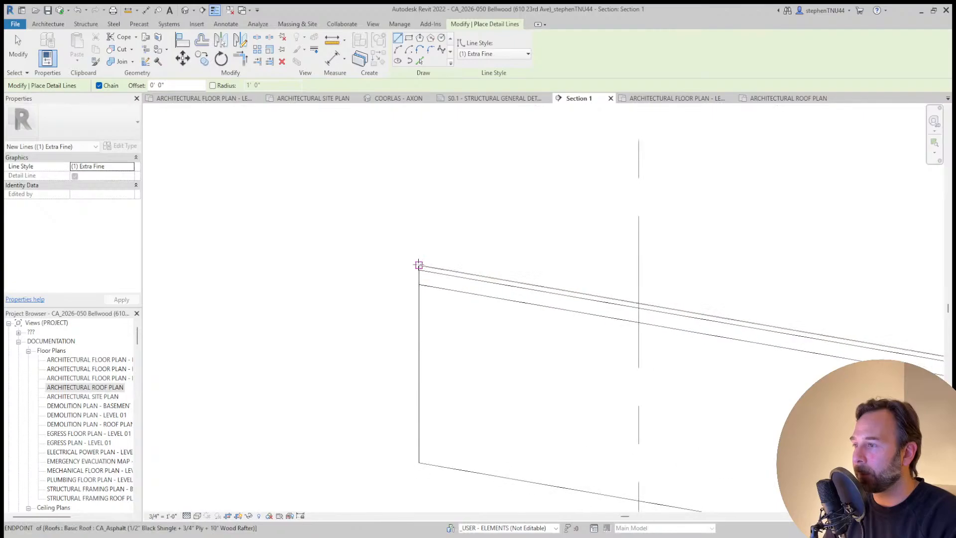
left_click(418, 264)
scroll(419, 267, "down", 3)
left_click(605, 267)
key("Escape")
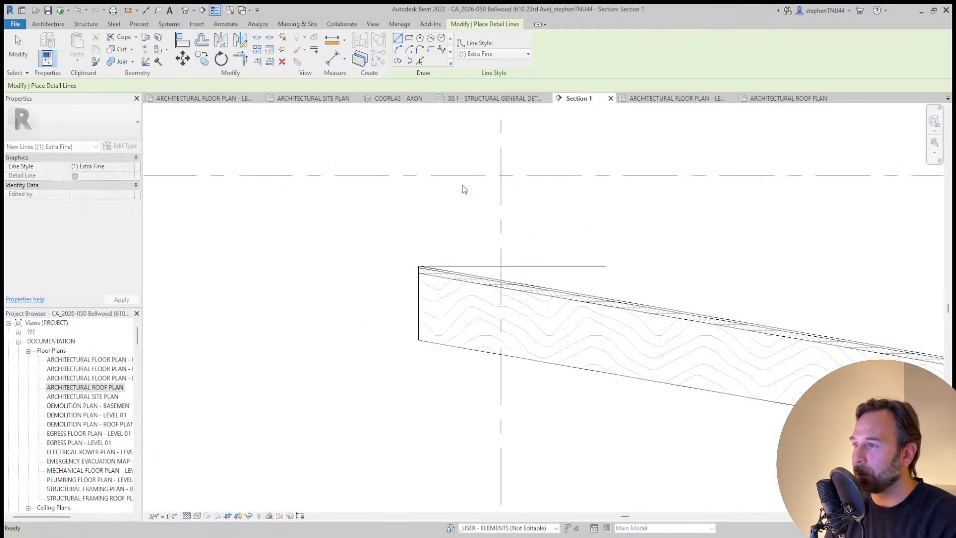
key("Escape")
Align the T/ROOF level with the horizontal detail line at the top of the roof's high end
left_click(454, 28)
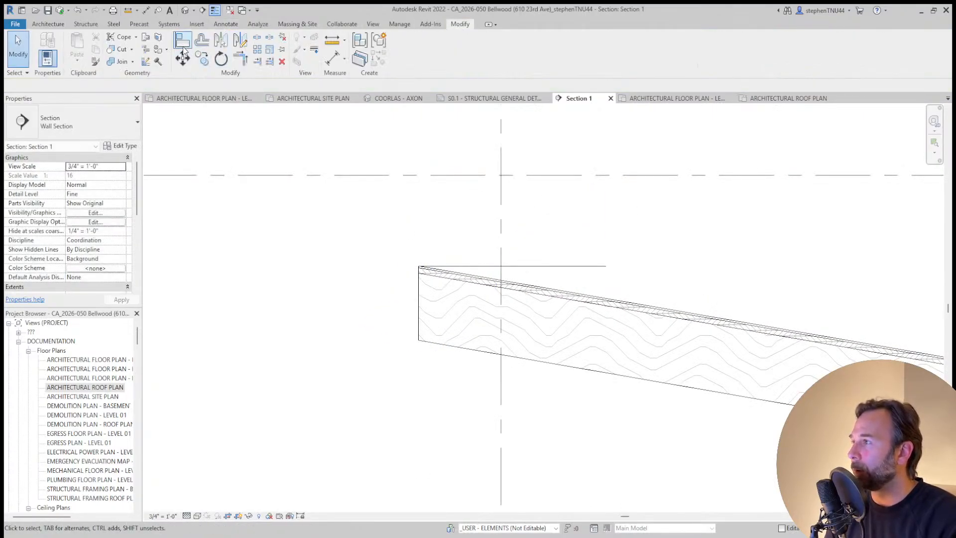
left_click(182, 43)
left_click(512, 266)
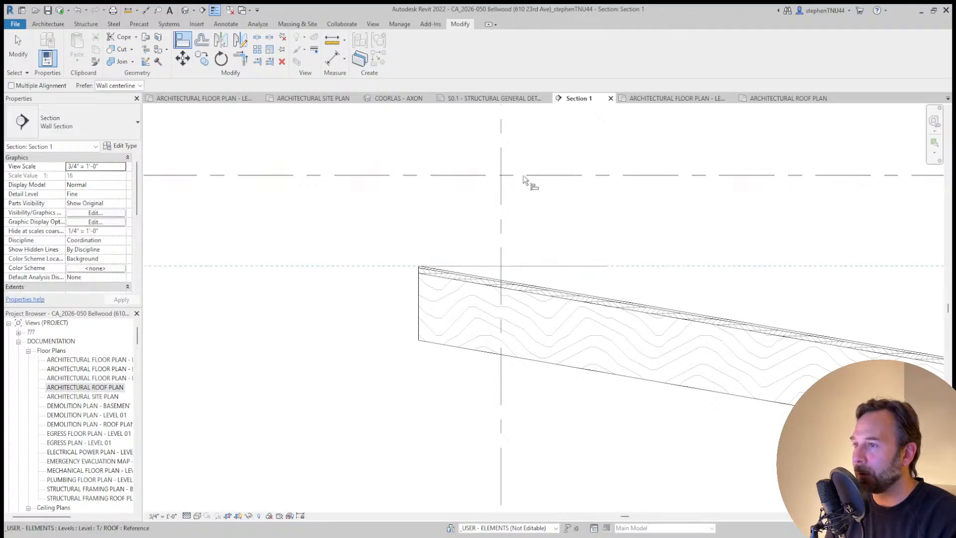
left_click(453, 175)
scroll(453, 174, "down", 2)
key("Escape")
key("Escape")
left_click(534, 224)
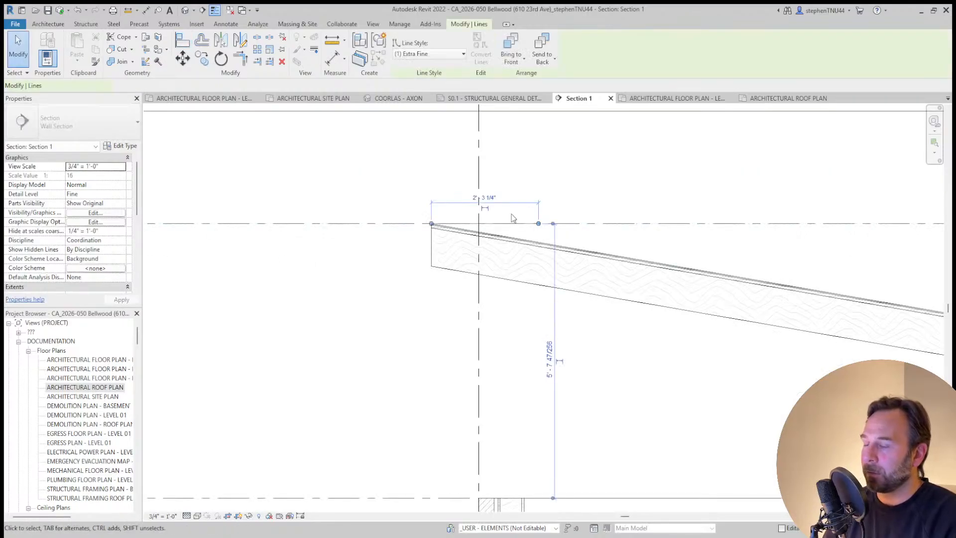
key("Escape")
Examine the roof's bearing and eave overhang at the low-side wall and its relation to the rest of the section
scroll(443, 194, "down", 4)
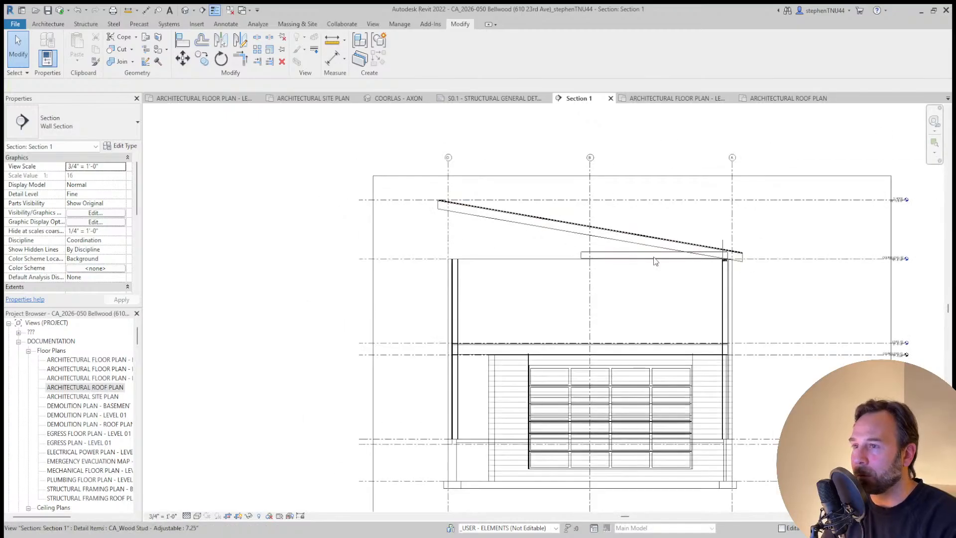
scroll(750, 249, "up", 2)
scroll(756, 275, "up", 2)
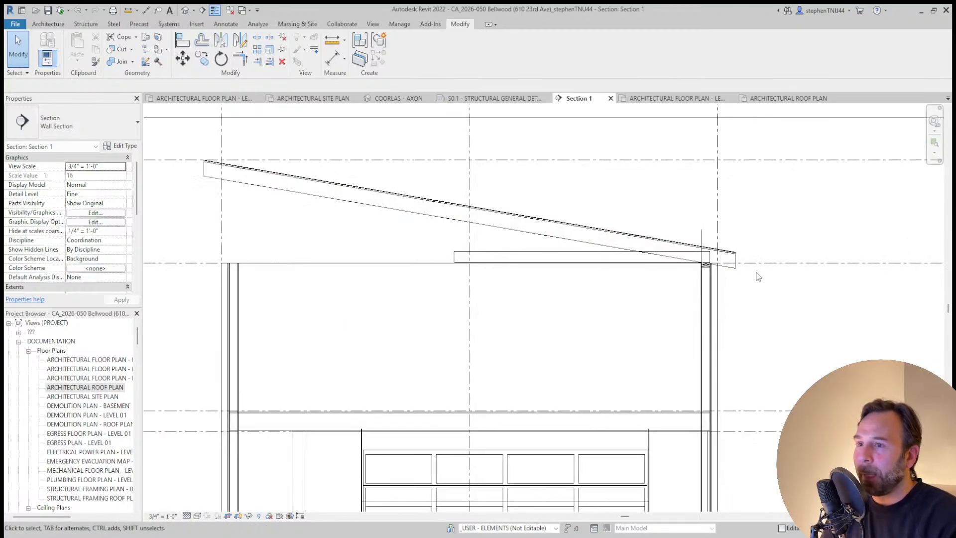
scroll(759, 276, "up", 2)
scroll(737, 253, "up", 2)
middle_click_drag(731, 248, 556, 204)
scroll(509, 230, "up", 2)
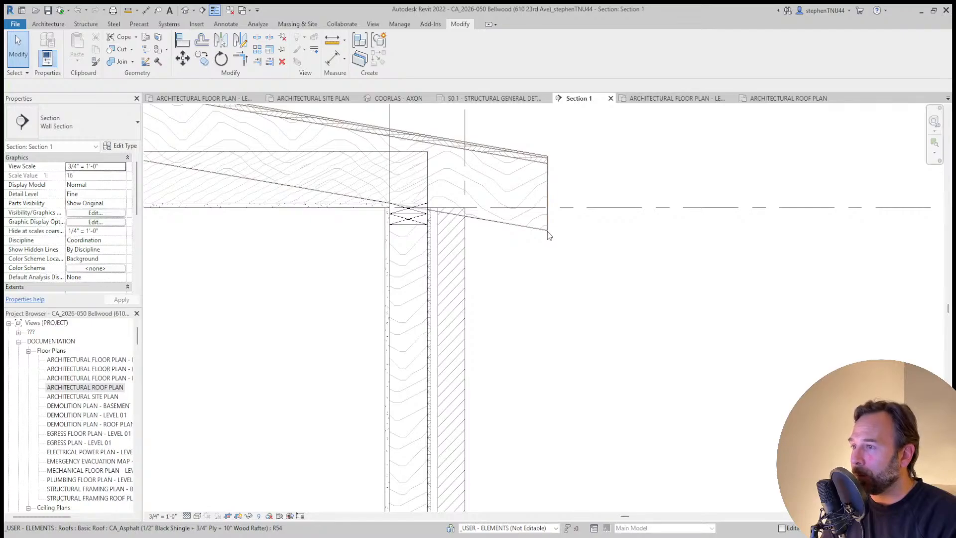
scroll(483, 246, "down", 3)
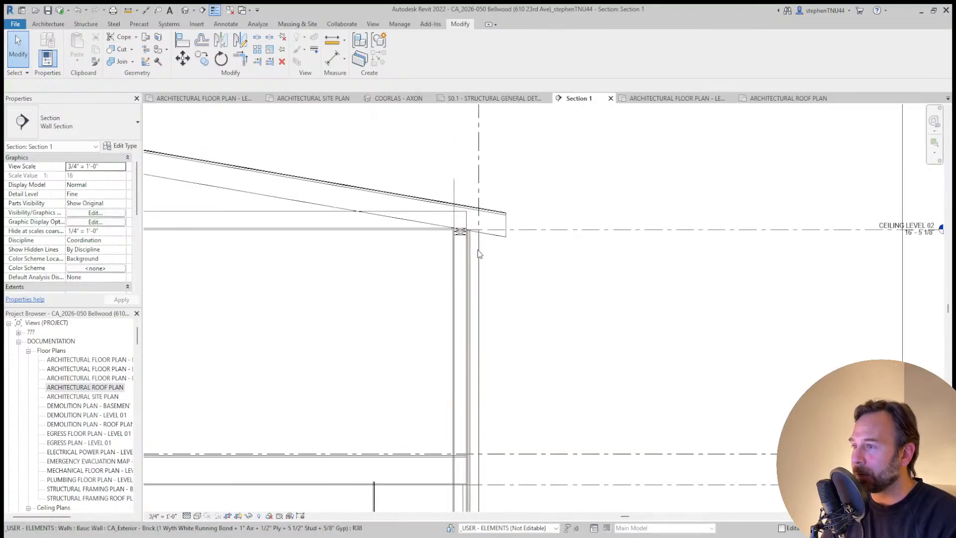
scroll(477, 254, "down", 2)
scroll(485, 244, "up", 2)
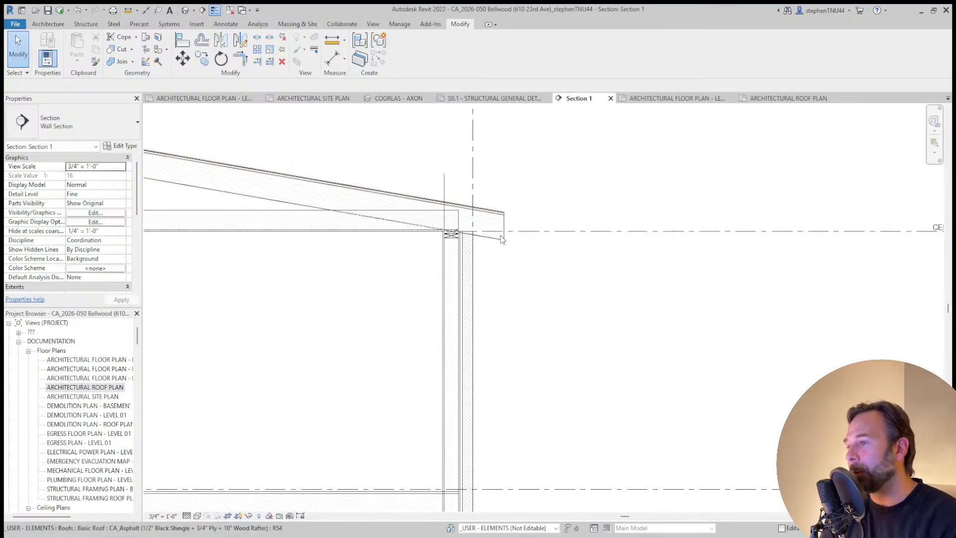
scroll(501, 239, "down", 2)
scroll(500, 249, "up", 1)
scroll(478, 274, "down", 2)
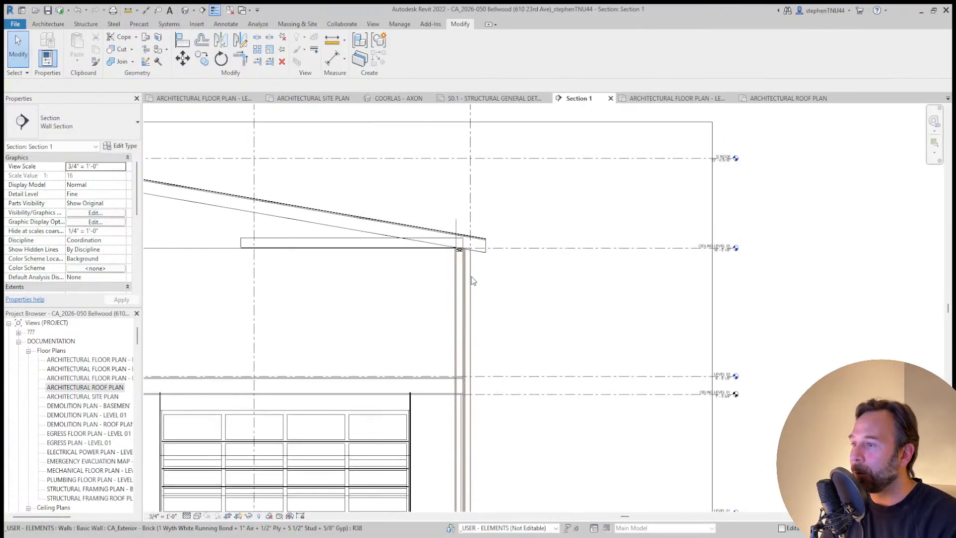
middle_click_drag(493, 303, 629, 277)
scroll(622, 281, "down", 1)
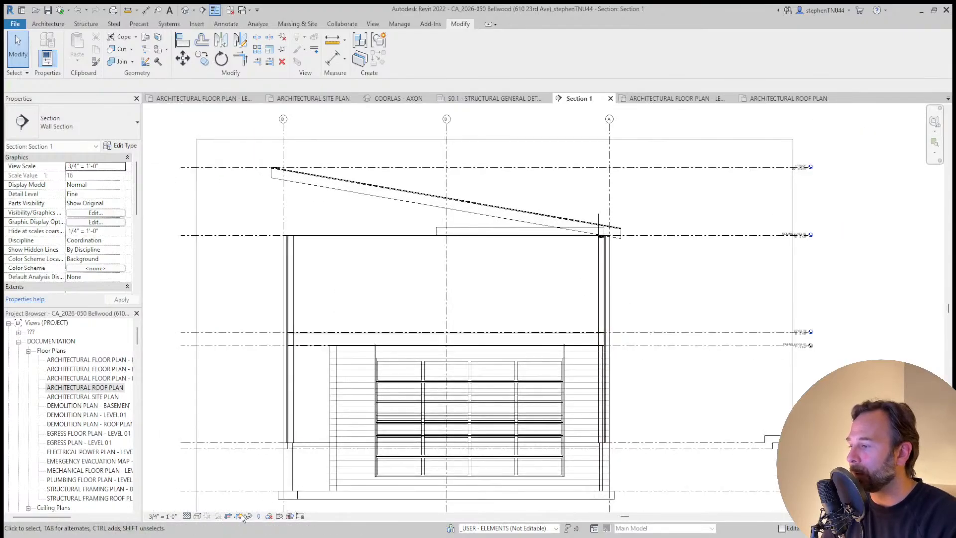
scroll(581, 264, "up", 3)
scroll(579, 265, "down", 2)
middle_click_drag(427, 260, 488, 267)
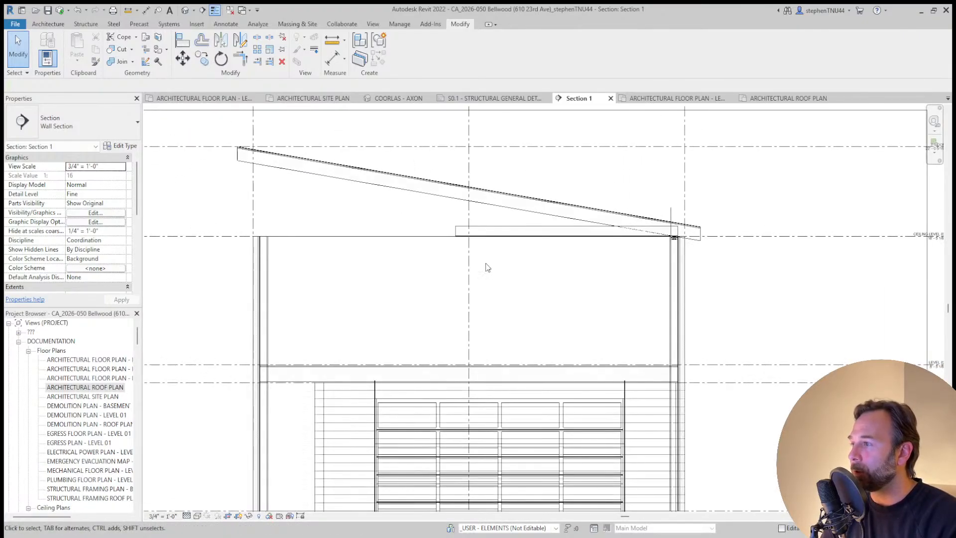
scroll(650, 244, "up", 4)
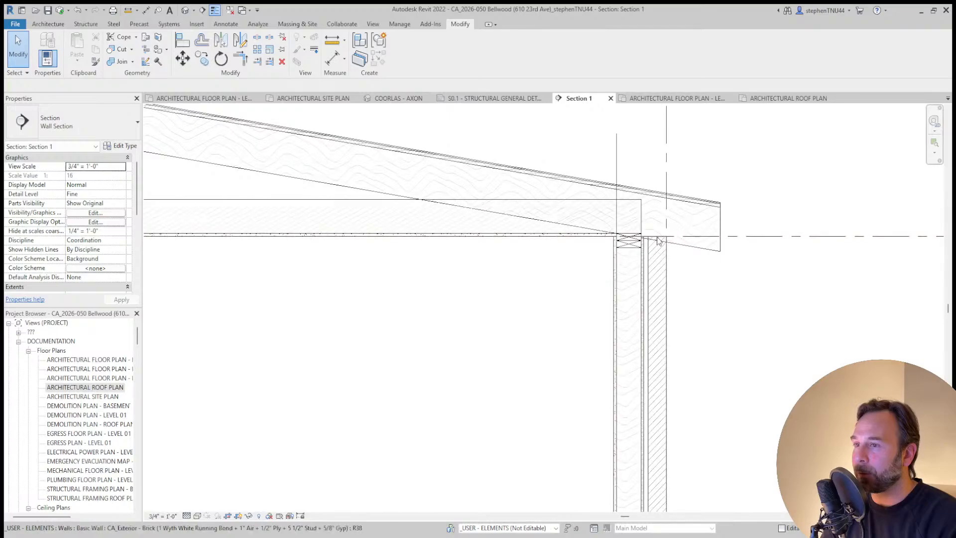
scroll(649, 244, "down", 4)
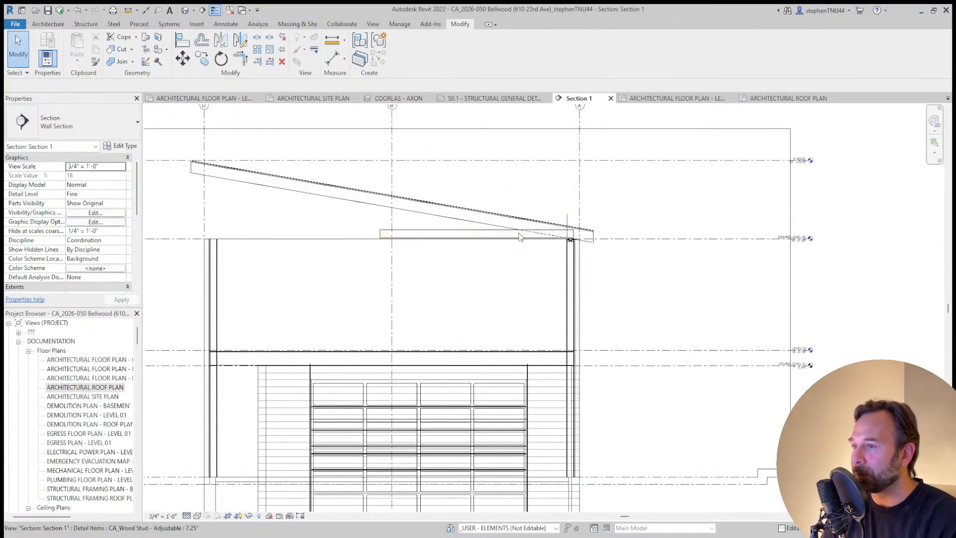
scroll(483, 221, "down", 1)
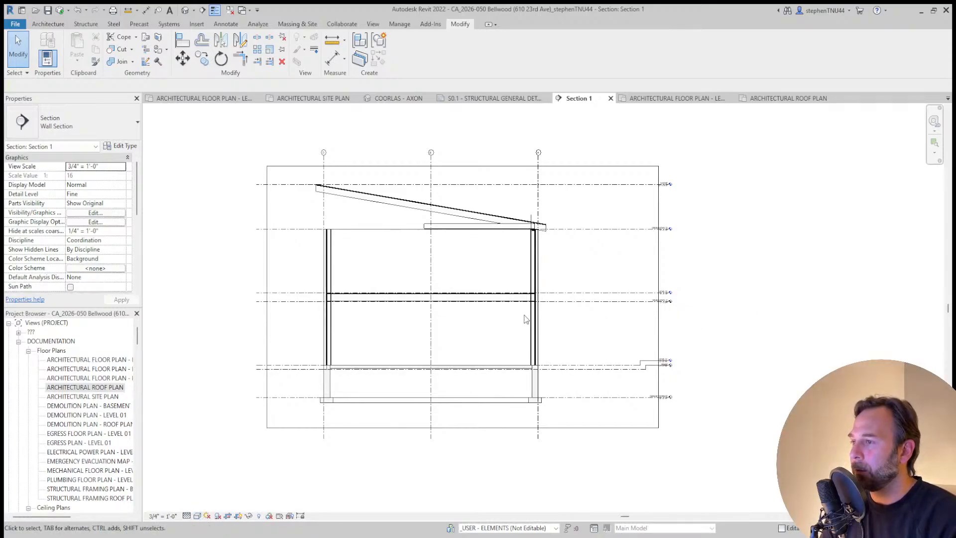
Stretch the 7.25" wood stud detail's inner end across to the outer stud face of the wall at the roof's high end
scroll(510, 279, "up", 2)
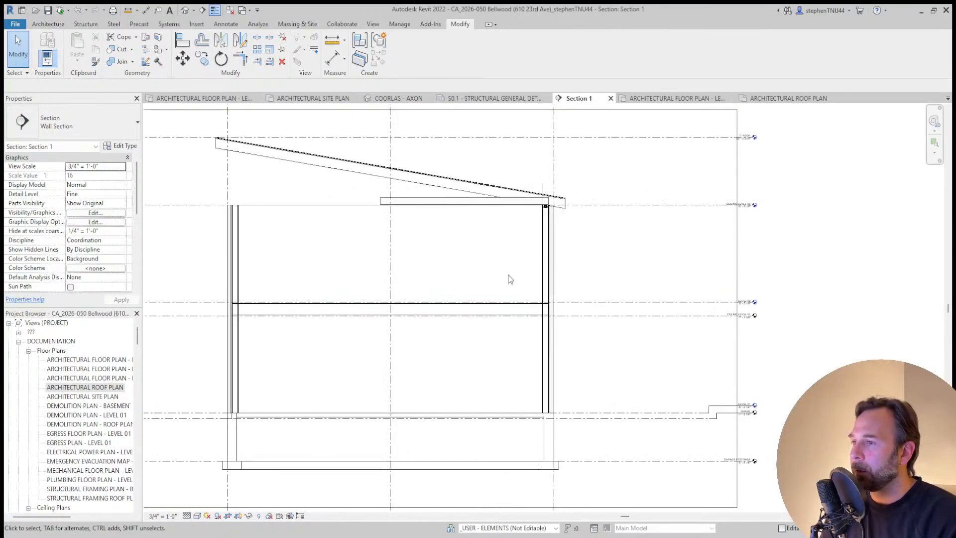
left_click(400, 200)
scroll(455, 209, "up", 4)
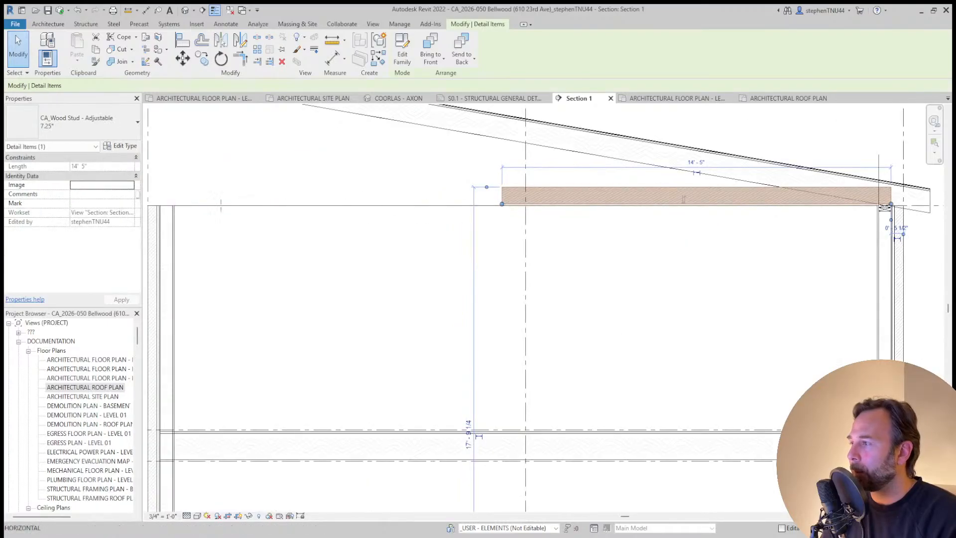
left_click_drag(220, 205, 161, 205)
left_click(544, 252)
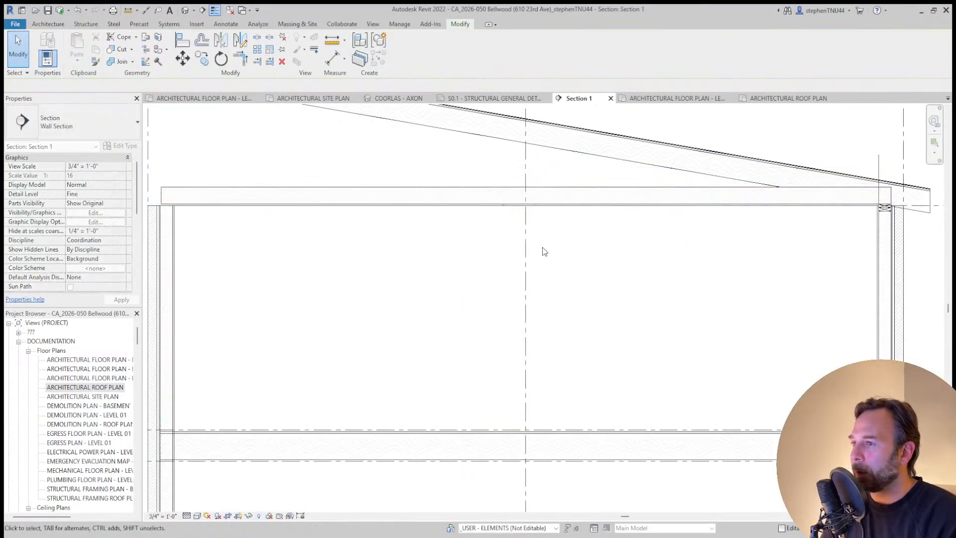
Extend the ceiling gypsum wallboard detail across the room to the wall at the roof's high end
scroll(475, 230, "down", 2)
scroll(472, 224, "up", 5)
left_click(454, 202)
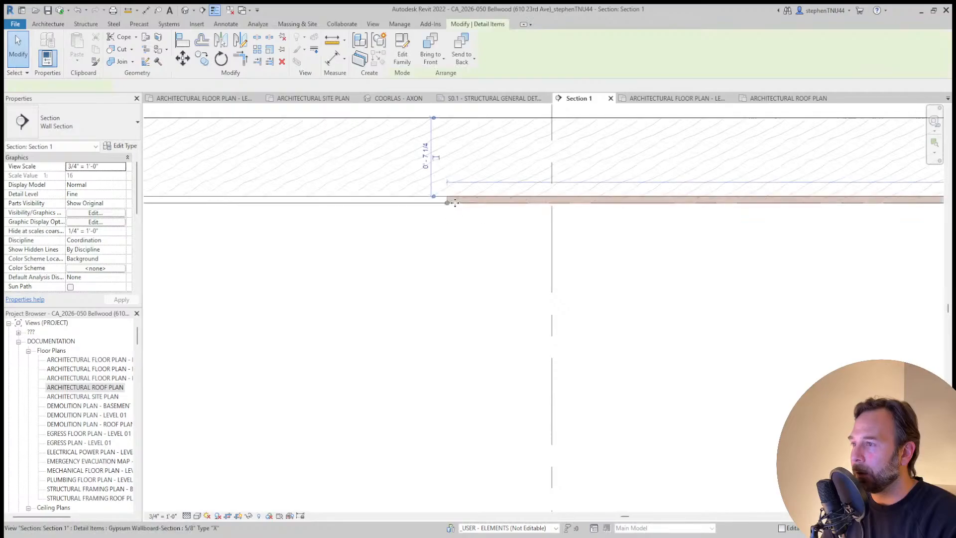
left_click_drag(447, 202, 235, 200)
scroll(443, 200, "down", 5)
scroll(358, 202, "down", 2)
scroll(245, 199, "up", 2)
key("Escape")
scroll(451, 216, "down", 4)
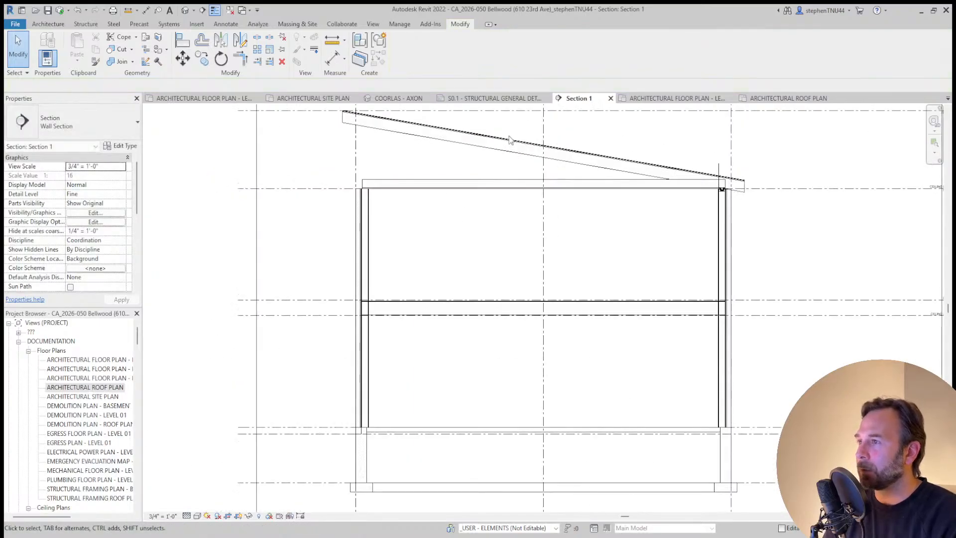
In the COORLAS - AXON 3D view, attach the tops of the connected garage walls to the single-slope roof
left_click(398, 98)
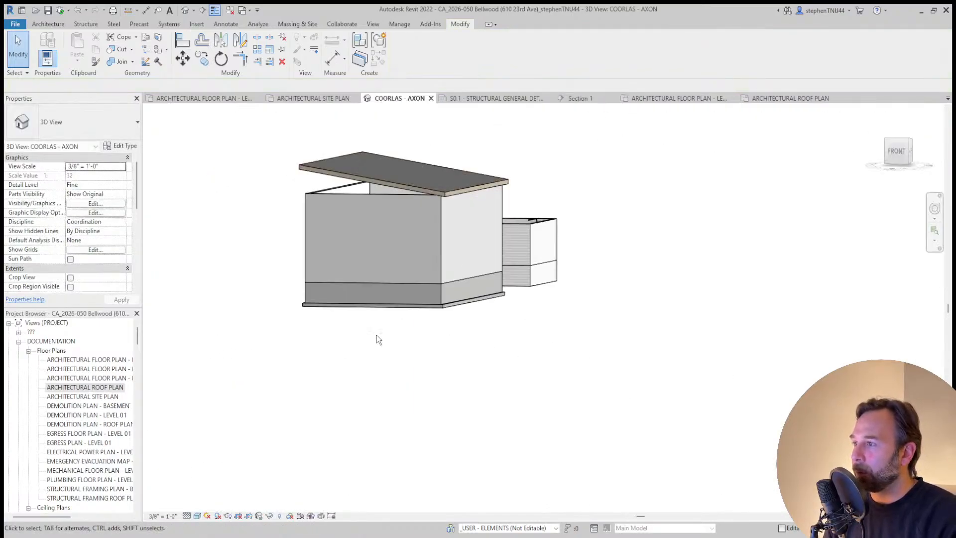
middle_click_drag(376, 335, 472, 362, "shift")
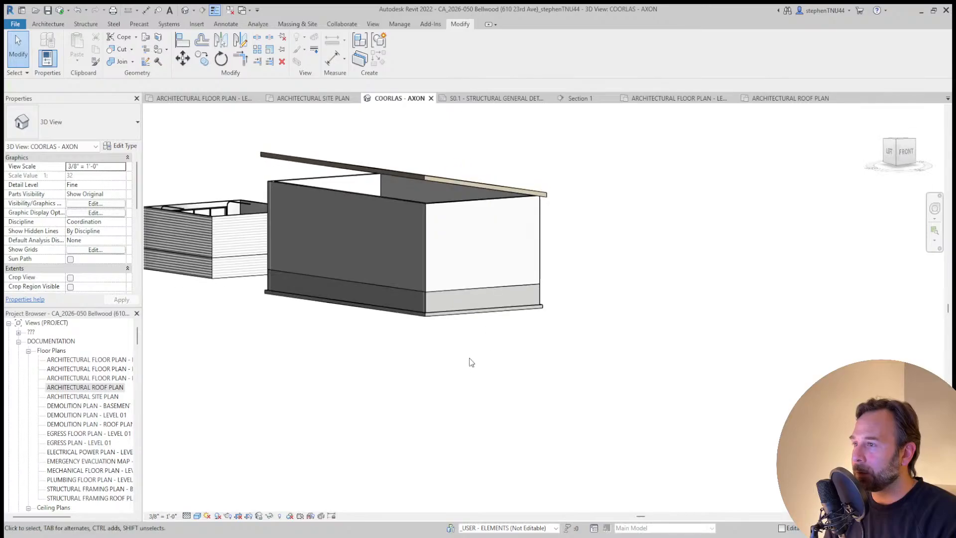
key("Tab")
left_click(462, 205)
middle_click_drag(387, 267, 406, 306, "shift")
left_click(474, 50)
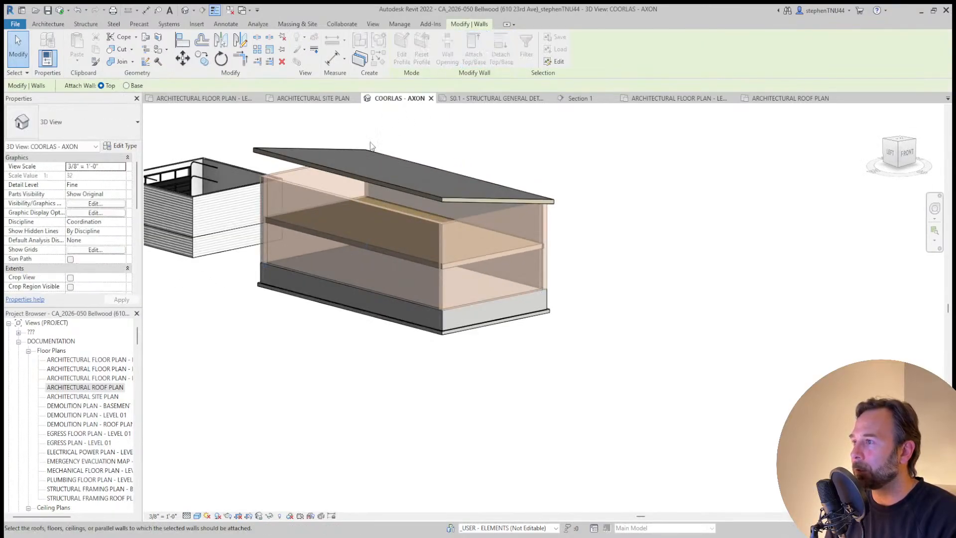
left_click(347, 178)
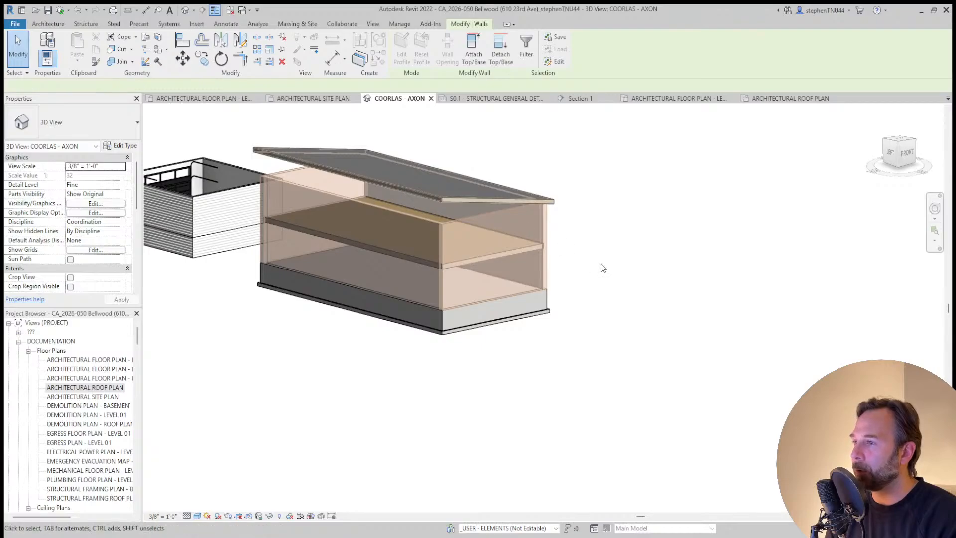
Place a Fascia-Flat 1x12 fascia along the edges of the garage's single-slope roof
left_click(652, 317)
middle_click_drag(652, 318, 545, 315, "shift")
middle_click_drag(376, 374, 358, 408, "shift")
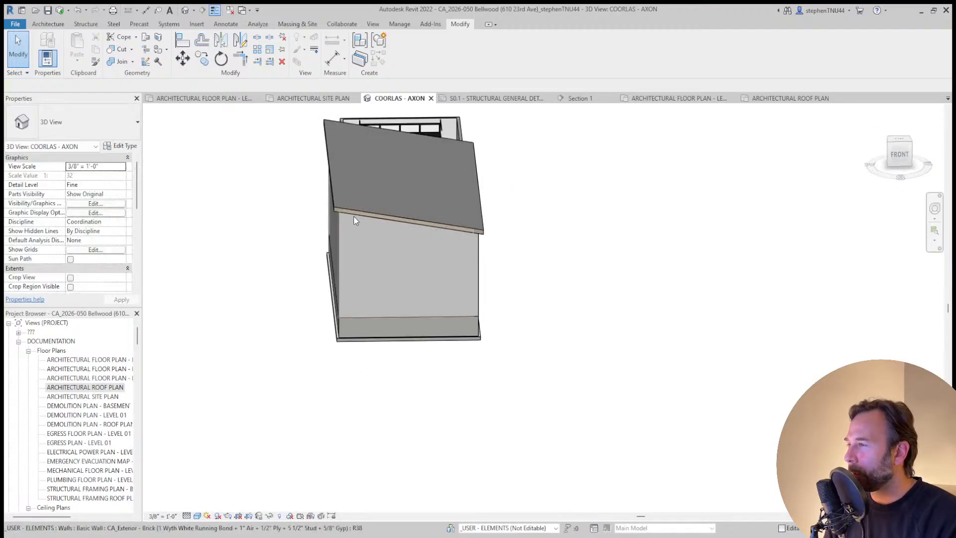
scroll(353, 216, "up", 3)
left_click(42, 25)
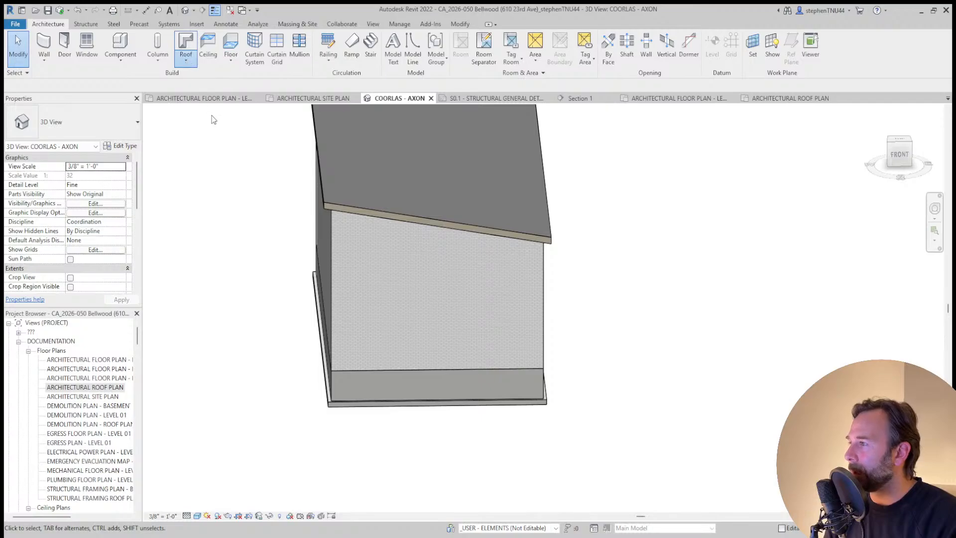
left_click(210, 166)
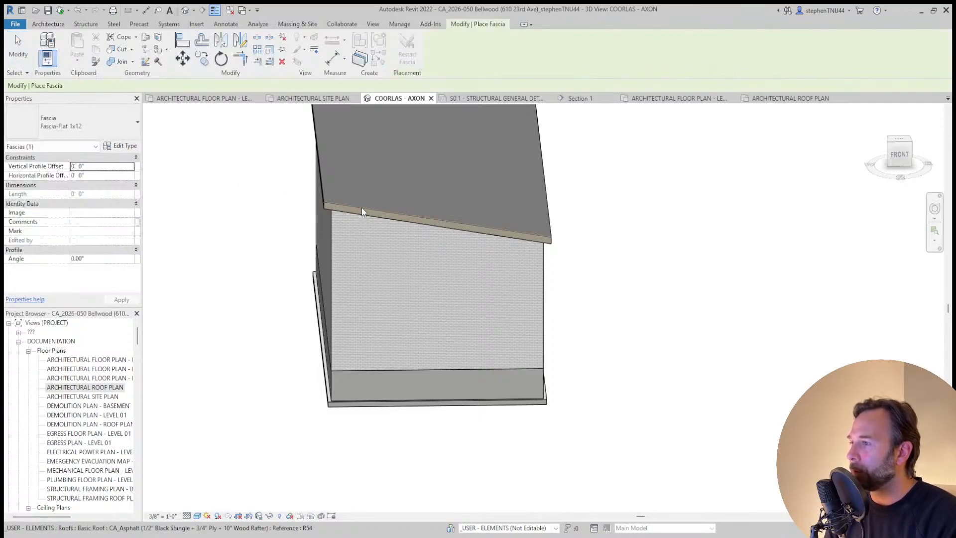
left_click(361, 207)
middle_click_drag(343, 220, 544, 260, "shift")
left_click(418, 238)
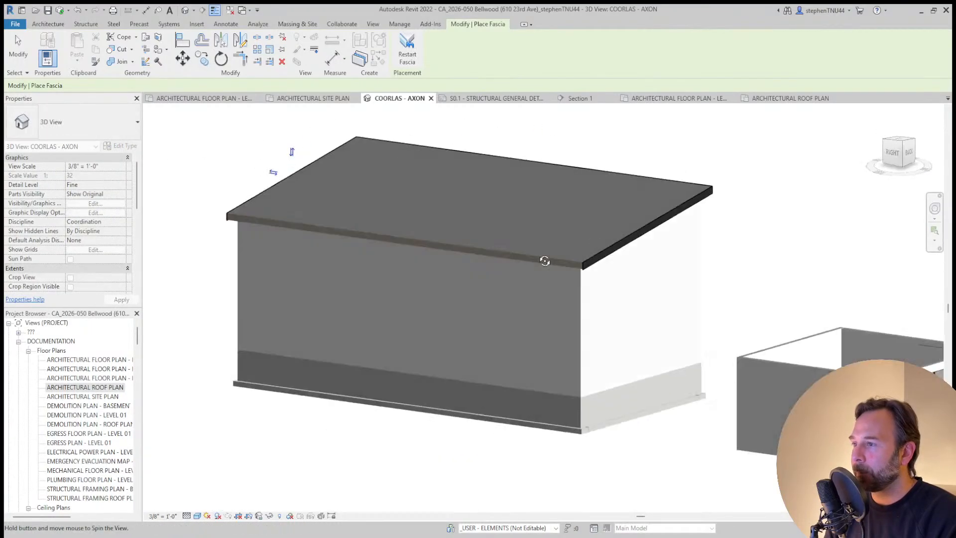
middle_click_drag(340, 316, 226, 185, "shift")
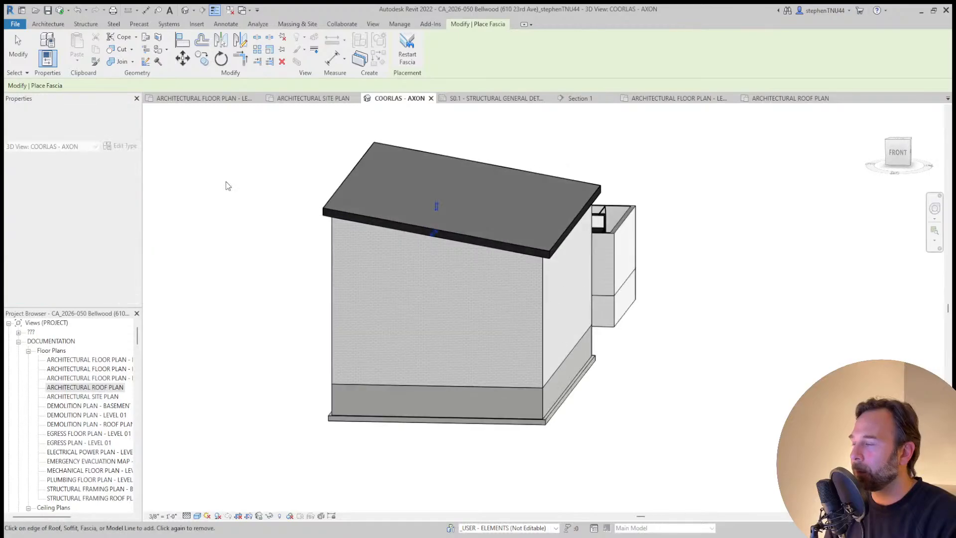
Add a Gutter - Bevel 5" x 5" along the garage roof's low eave
left_click(48, 24)
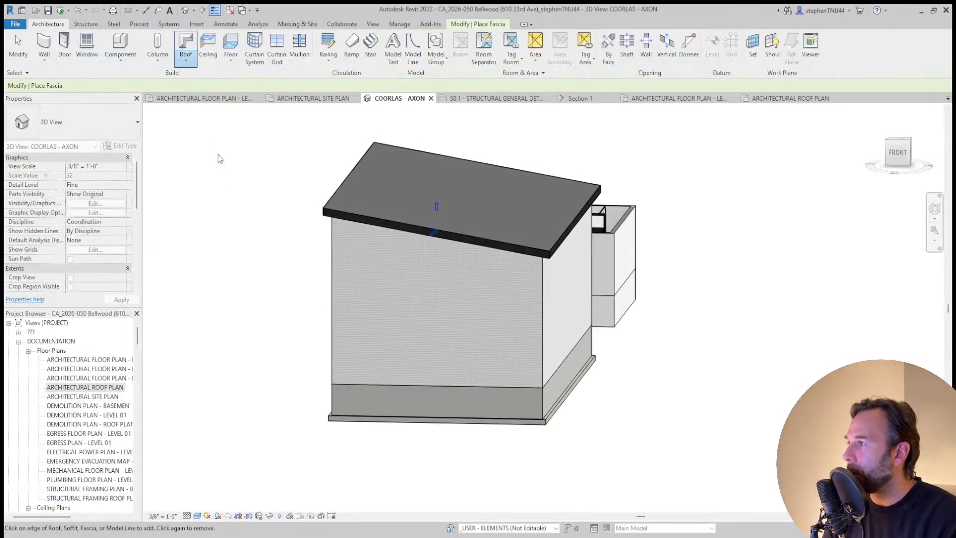
scroll(551, 246, "up", 6)
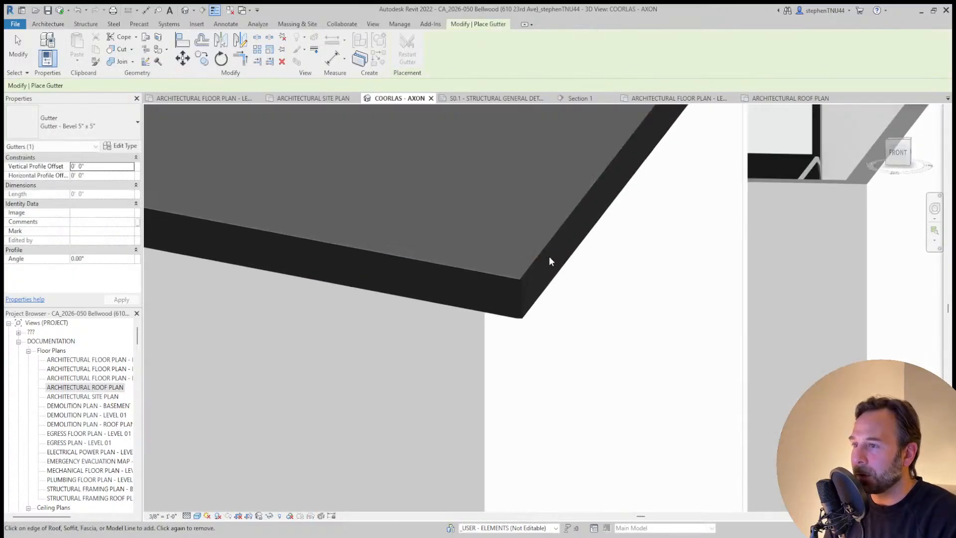
left_click(544, 246)
scroll(492, 198, "down", 4)
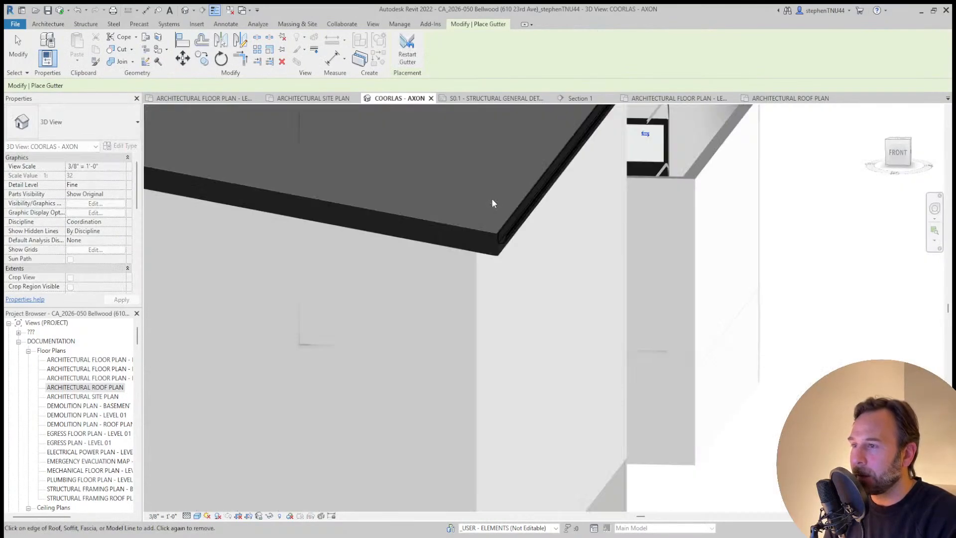
key("Escape")
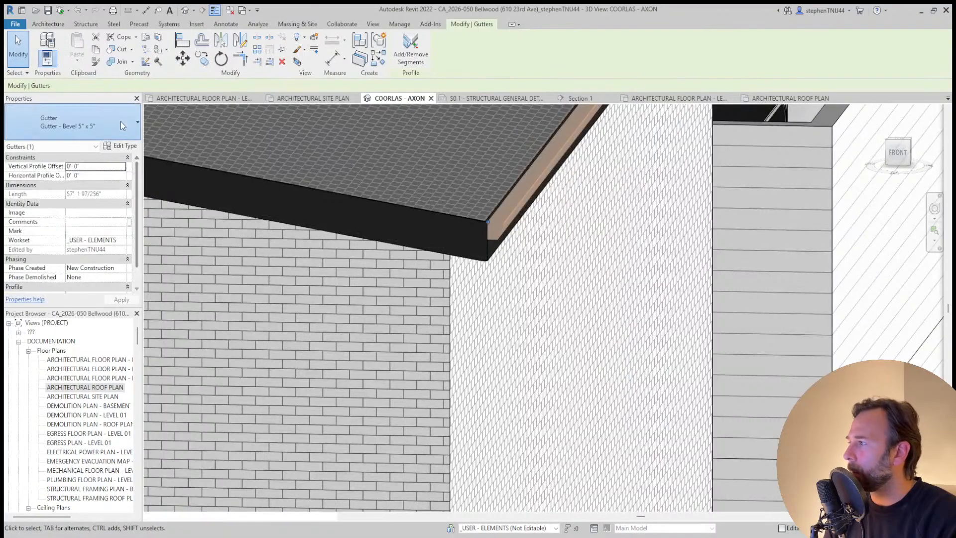
Change the low-eave gutter's type to Gutter - Bevel 5" x 5" End Cap and check its end at the roof corner
left_click(121, 124)
left_click(100, 189)
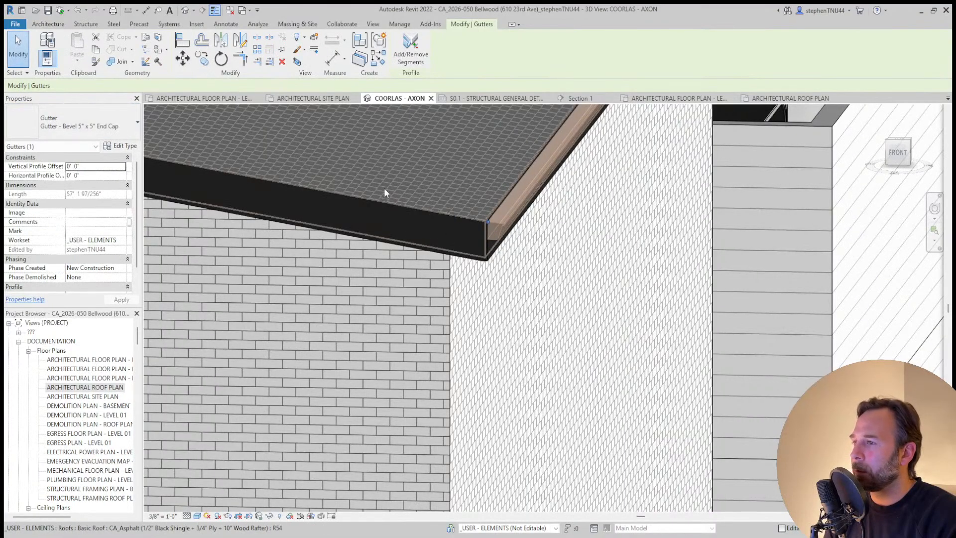
scroll(436, 198, "up", 3)
scroll(436, 198, "down", 4)
key("Escape")
middle_click_drag(563, 359, 454, 398, "shift")
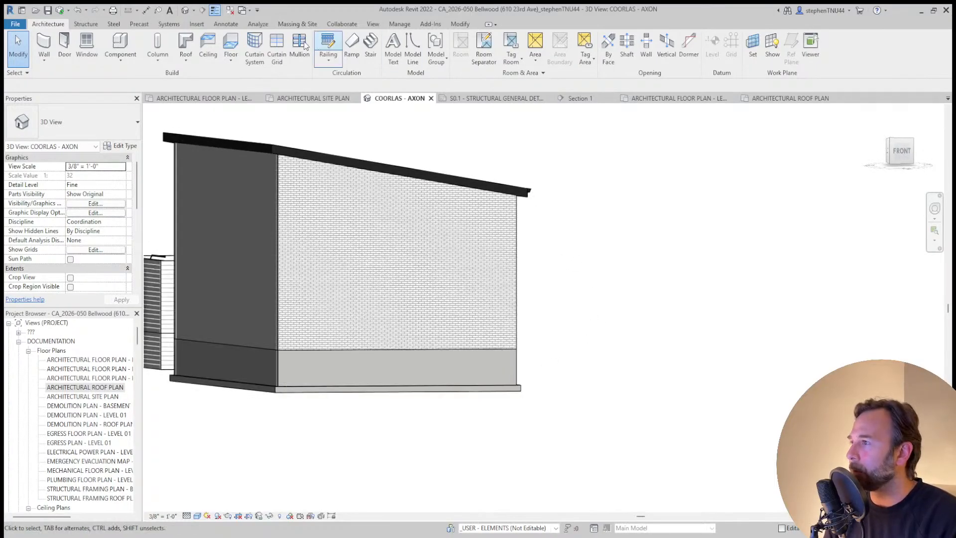
Open the LEVEL 02 architectural floor plan and inspect the grid lines above the garage
left_click(237, 97)
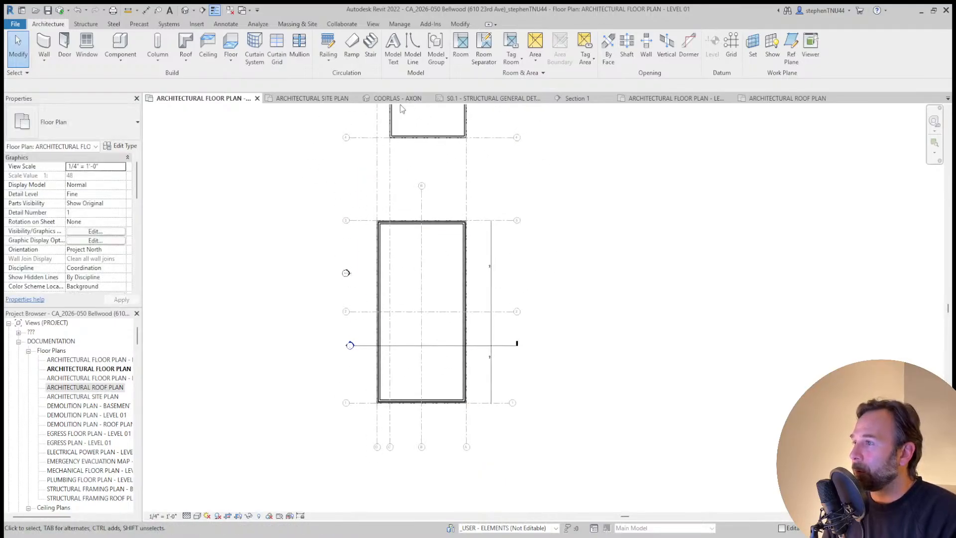
double_click(118, 378)
scroll(488, 242, "down", 1)
middle_click_drag(486, 249, 431, 271)
scroll(429, 263, "down", 4)
scroll(391, 172, "up", 1)
middle_click_drag(397, 178, 416, 241)
left_click(400, 190)
scroll(401, 190, "up", 3)
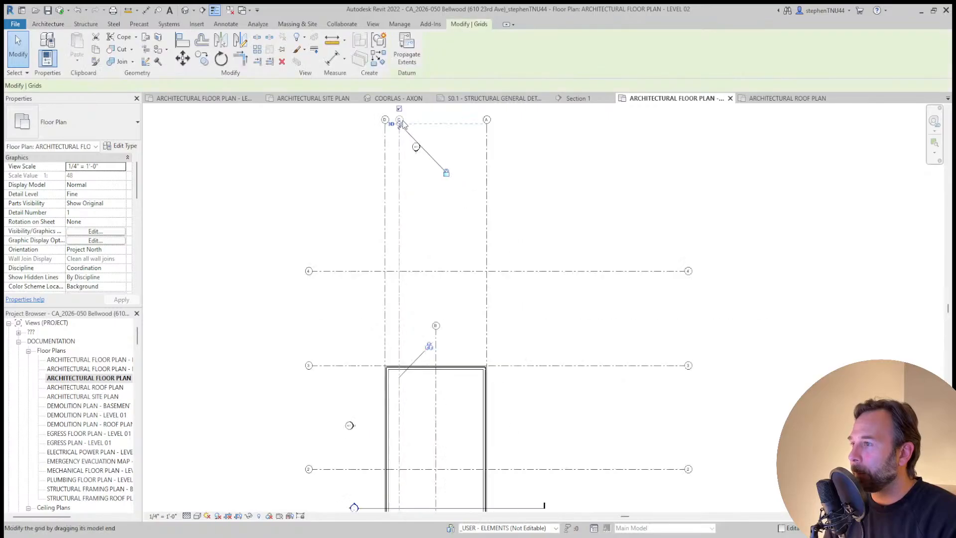
Turn on cropping and display the crop region in the LEVEL 02 floor plan
left_click(240, 516)
left_click(229, 516)
scroll(338, 296, "down", 3)
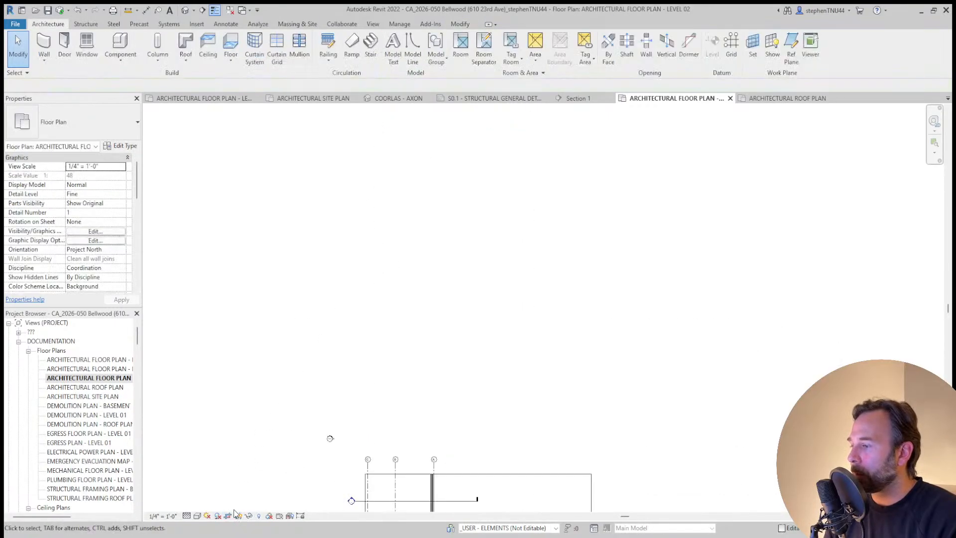
scroll(341, 351, "down", 3)
middle_click_drag(334, 371, 345, 316)
scroll(340, 373, "up", 3)
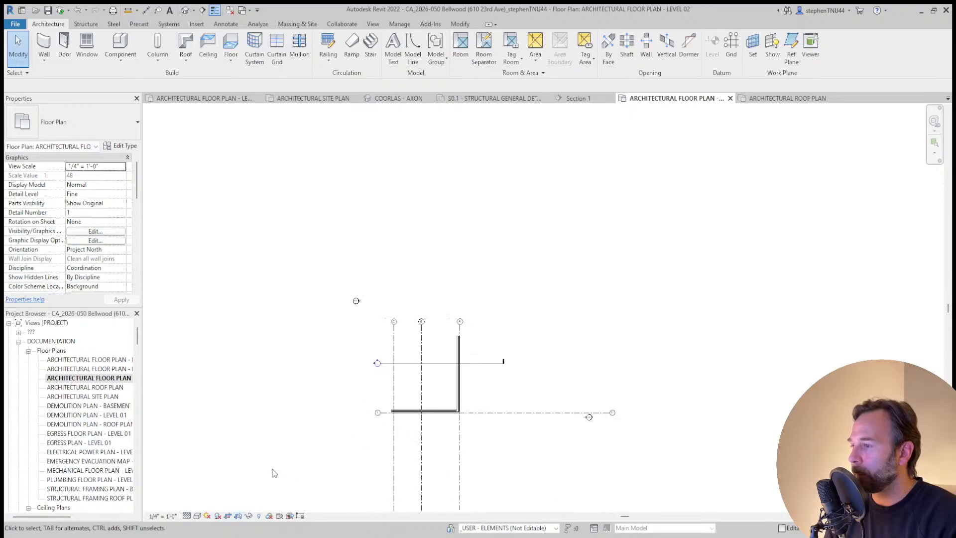
left_click(236, 516)
Resize the LEVEL 02 plan's crop region on all four sides to fit closely around the garage, excluding grid 4
left_click_drag(528, 336, 432, 132)
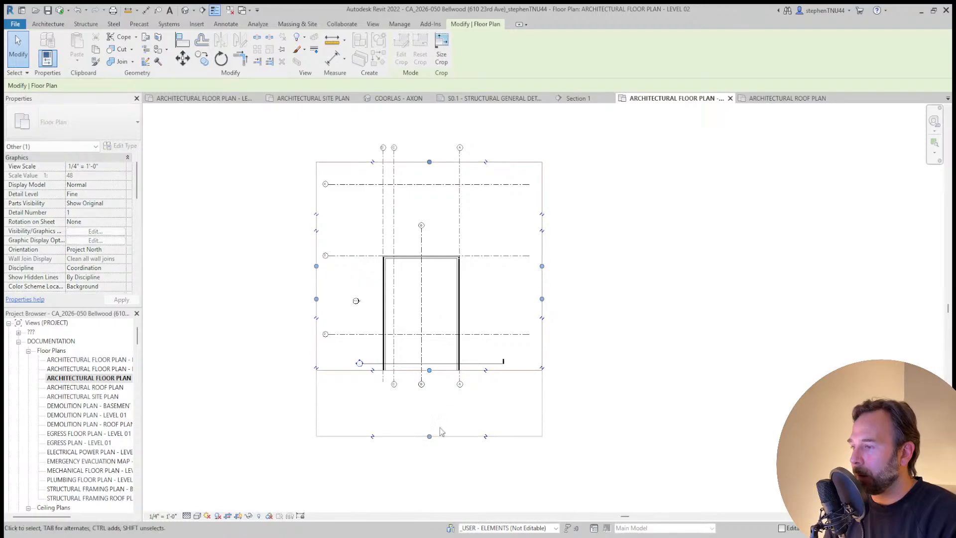
left_click_drag(542, 301, 472, 300)
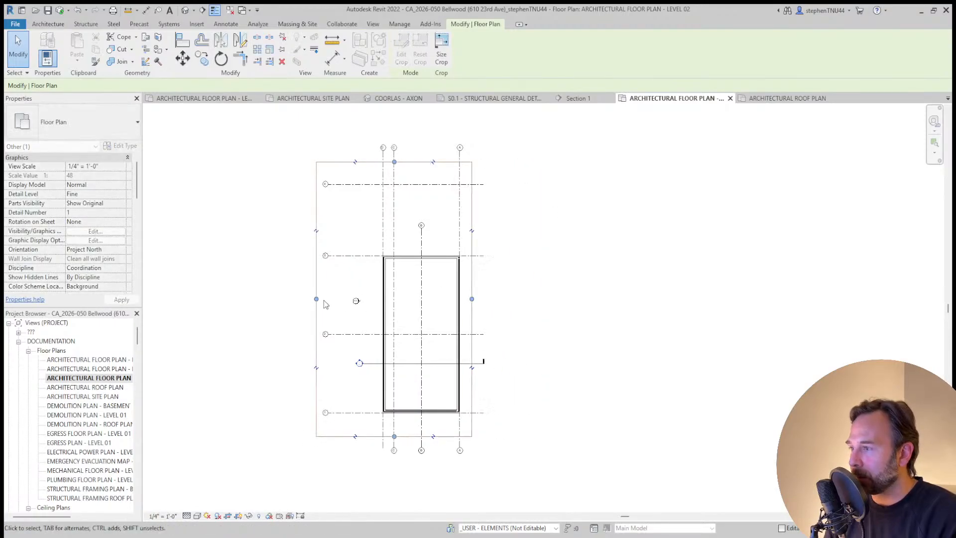
left_click_drag(316, 299, 365, 299)
scroll(419, 164, "up", 1)
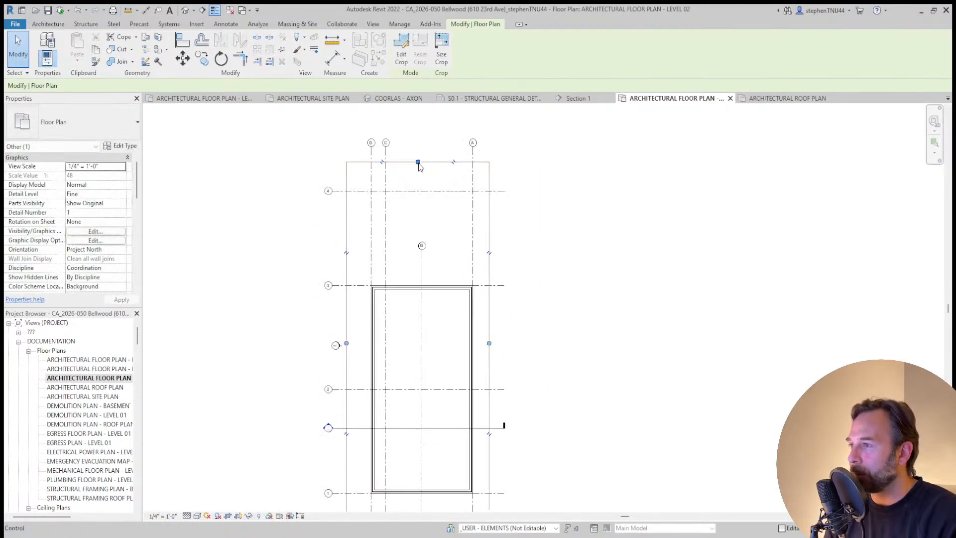
left_click_drag(414, 259, 415, 263)
scroll(386, 276, "up", 2)
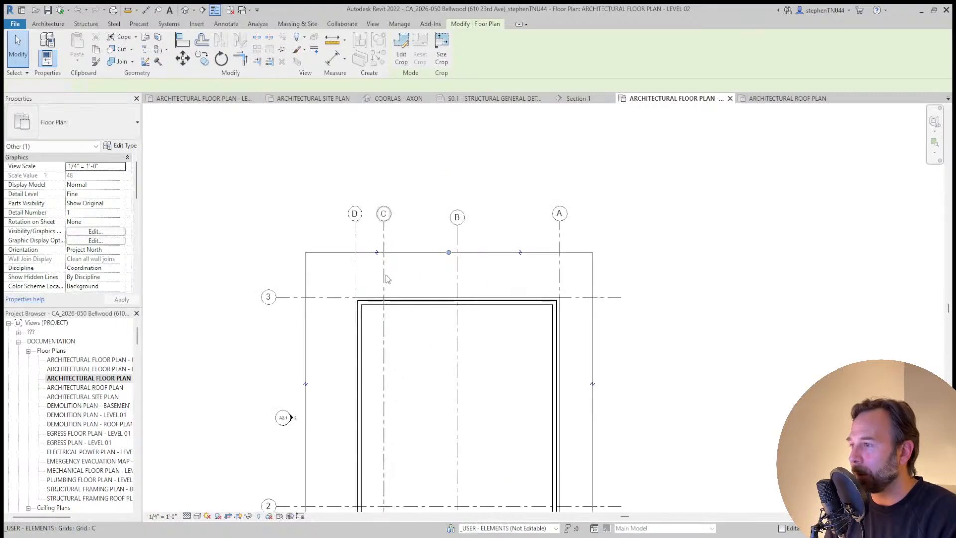
Align the upper ends of grids D, C and A with the upper end of grid B above the garage
left_click(386, 230)
scroll(385, 227, "up", 2)
left_click_drag(386, 218, 465, 151)
left_click(465, 151)
scroll(465, 151, "down", 6)
middle_click_drag(374, 251, 407, 216)
scroll(407, 216, "up", 1)
Pull the left-hand ends of grids 1, 2 and 3 in closer to the garage's crop boundary
left_click(414, 208)
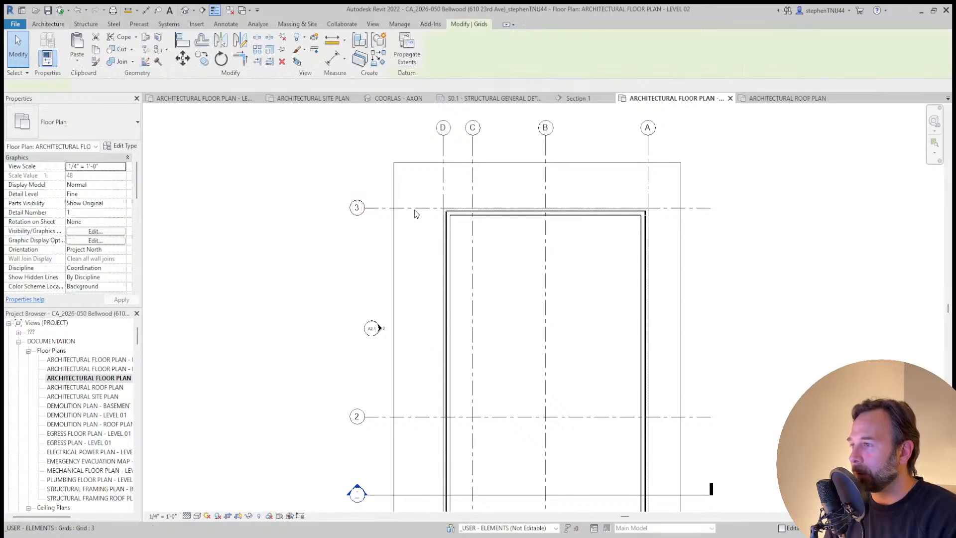
scroll(368, 210, "up", 1)
scroll(360, 209, "up", 2)
left_click_drag(369, 208, 394, 392)
left_click(430, 356)
scroll(383, 222, "down", 4)
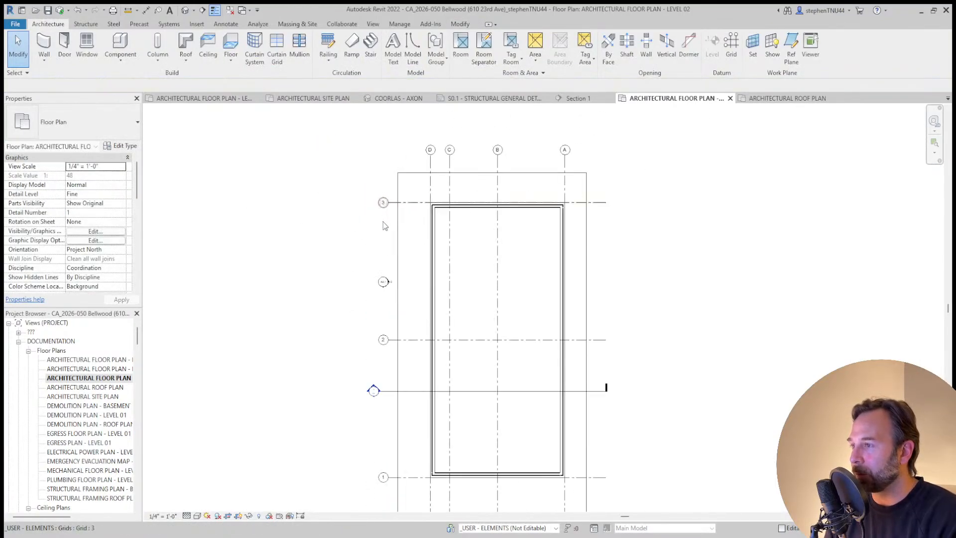
Show grid D's bubble at its lower end, in line with the bubbles of grids C, B and A
scroll(398, 323, "up", 3)
left_click(416, 359)
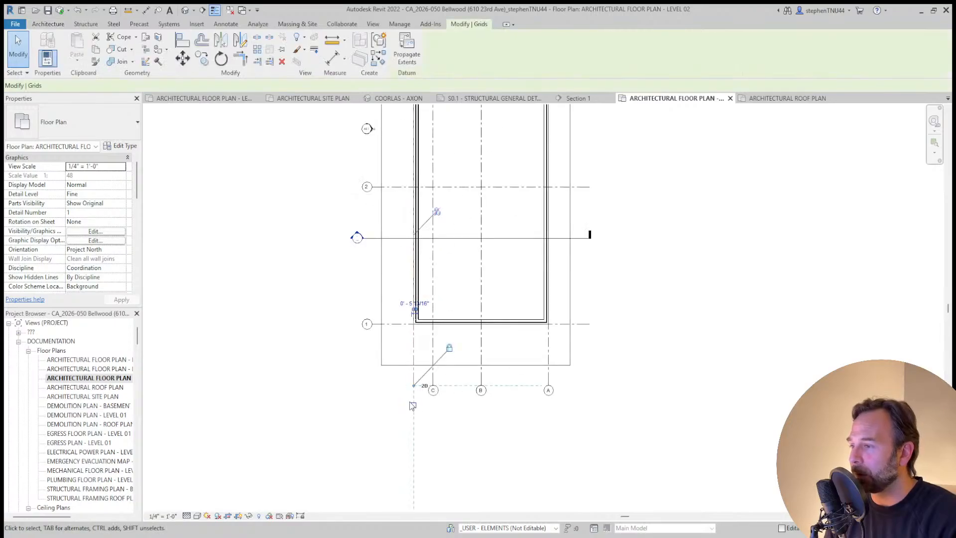
scroll(418, 383, "up", 2)
scroll(409, 339, "down", 2)
left_click(566, 384)
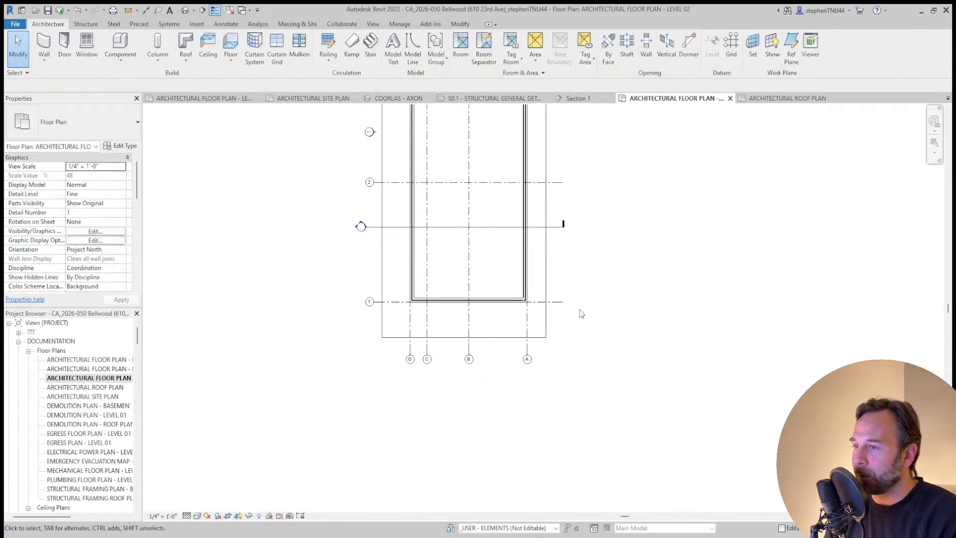
Show the bubbles at the right-hand ends of grids 3, 2 and 1 as well
middle_click_drag(578, 314, 561, 351)
scroll(552, 354, "down", 2)
scroll(554, 306, "up", 2)
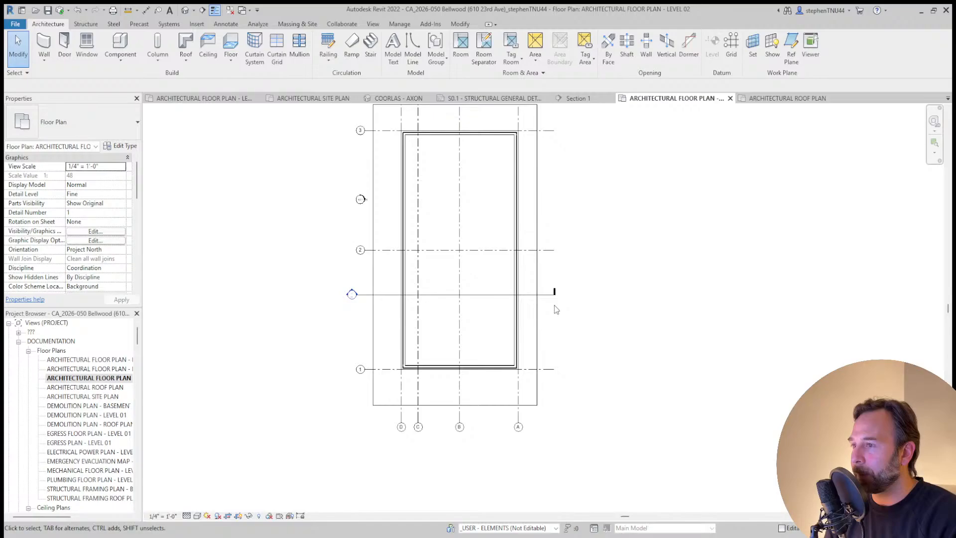
left_click(552, 132)
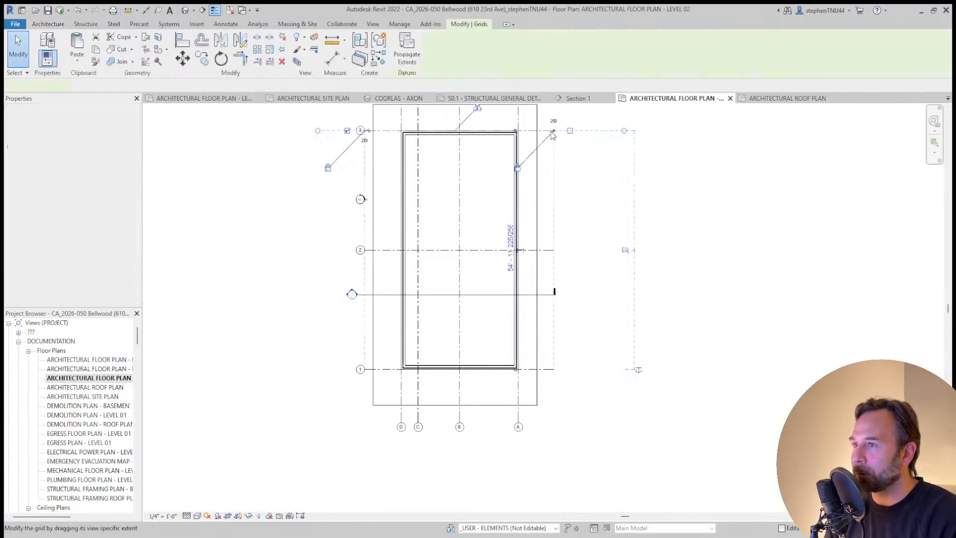
left_click(547, 251)
left_click(570, 370)
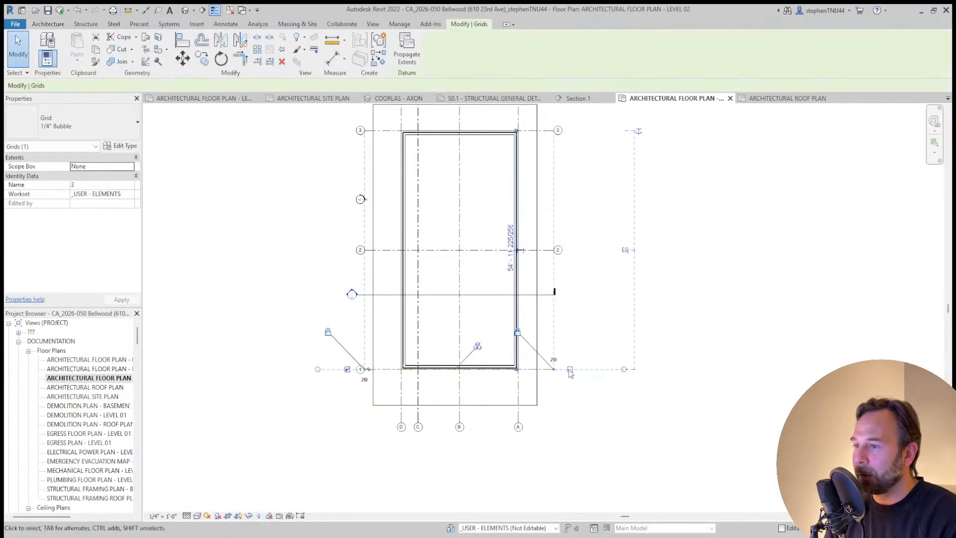
left_click(586, 402)
scroll(570, 400, "down", 2)
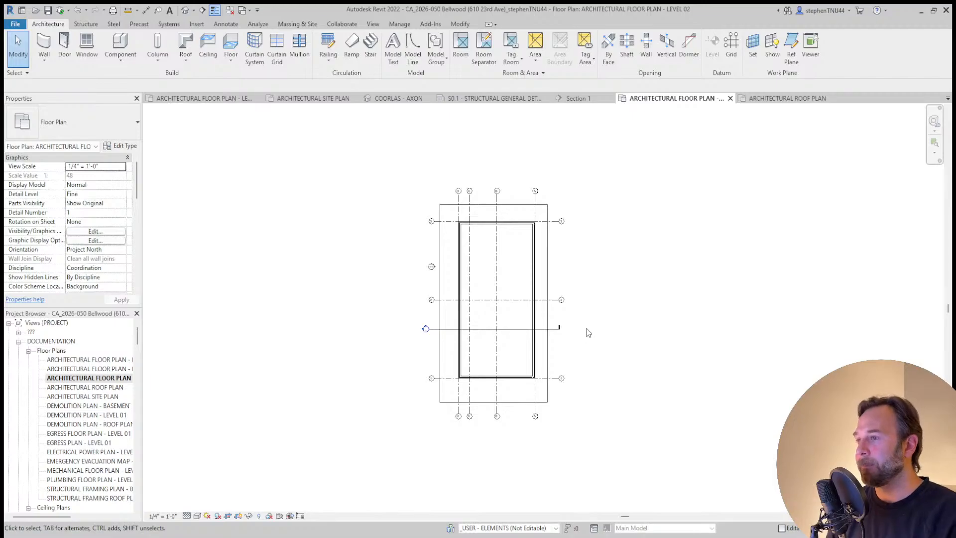
Hide the crop region boundary in the LEVEL 02 floor plan
scroll(540, 304, "up", 3)
left_click(239, 516)
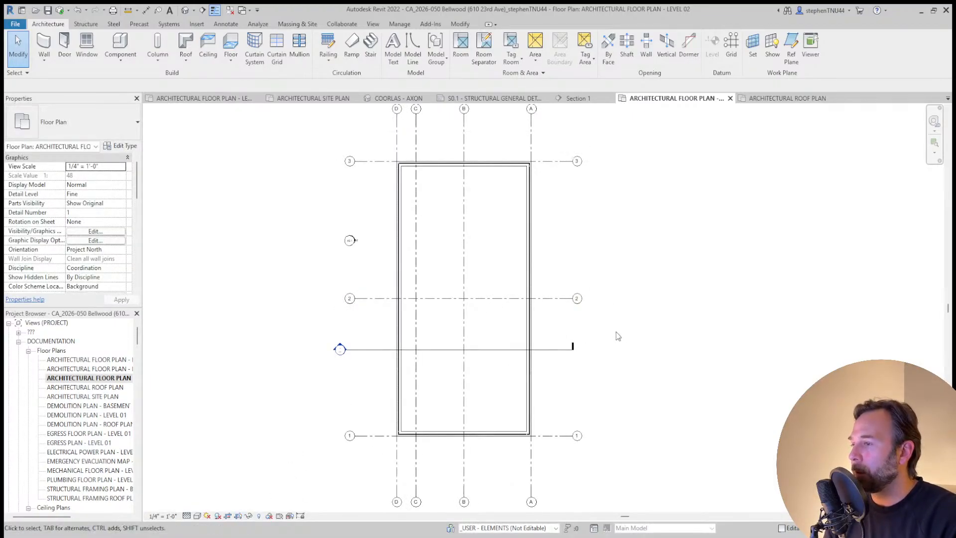
scroll(520, 319, "down", 1)
middle_click_drag(520, 319, 478, 302)
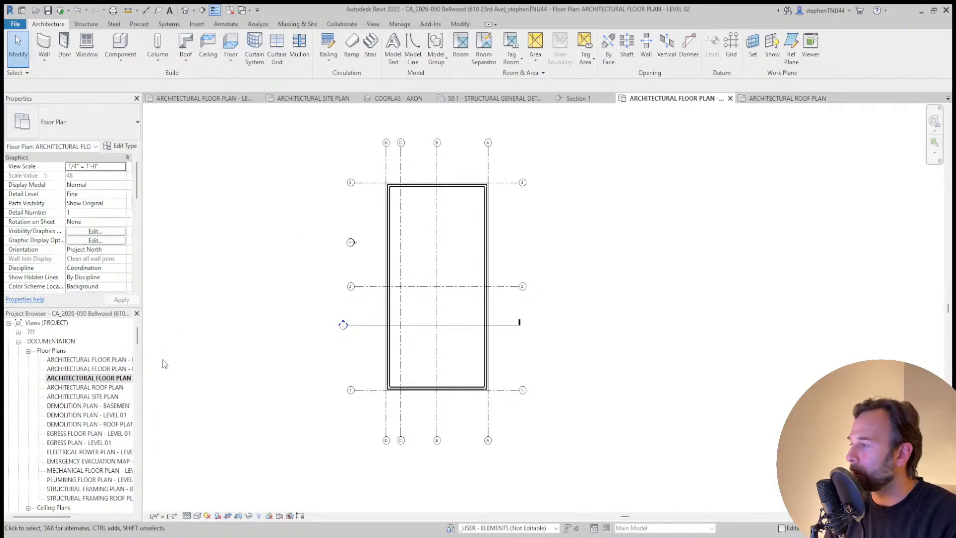
Open the ARCHITECTURAL ROOF PLAN and hide grid C in that view
left_click(106, 391)
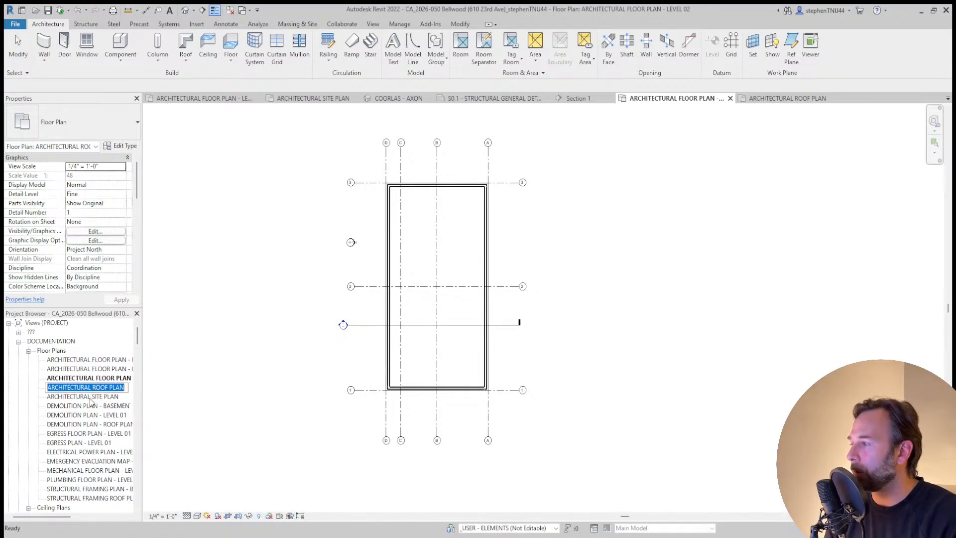
double_click(90, 388)
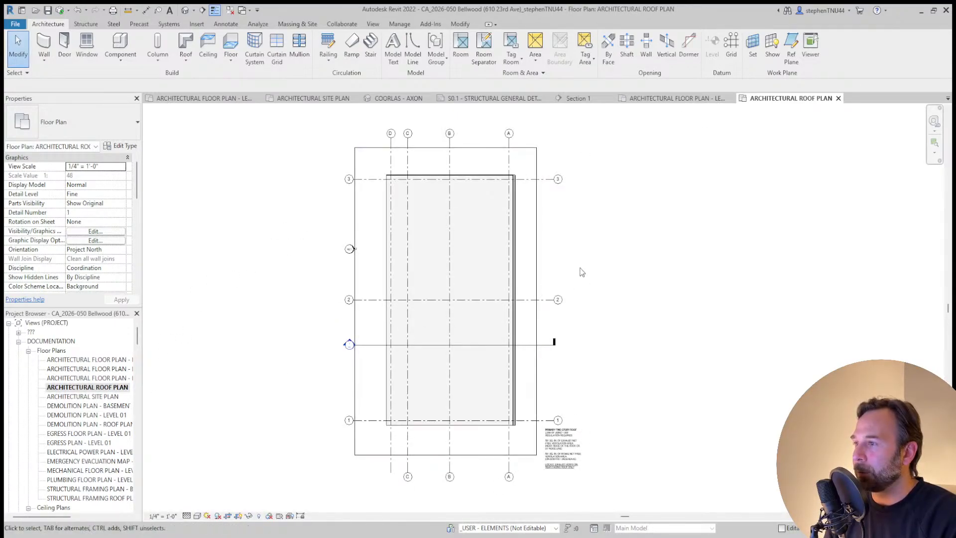
middle_click_drag(581, 273, 600, 261)
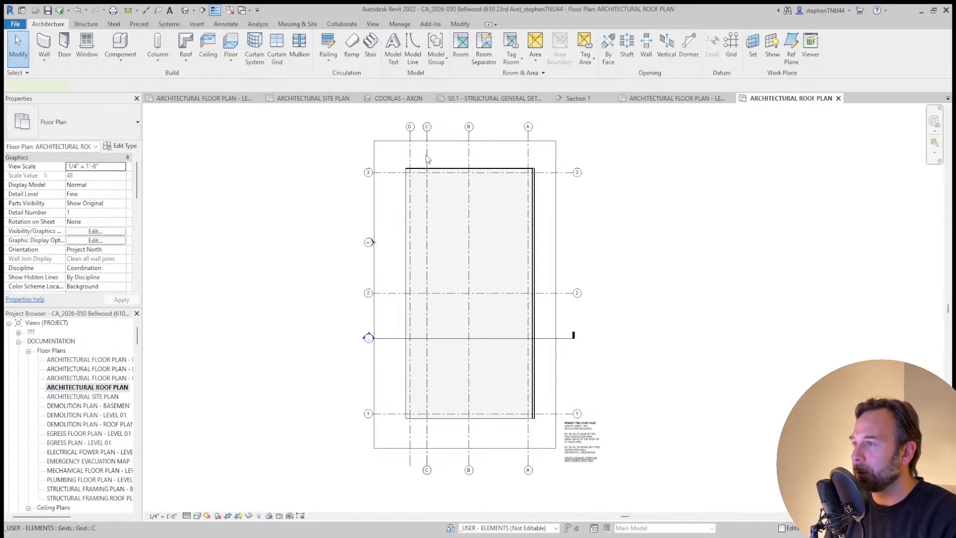
left_click(426, 159)
key("e")
key("h")
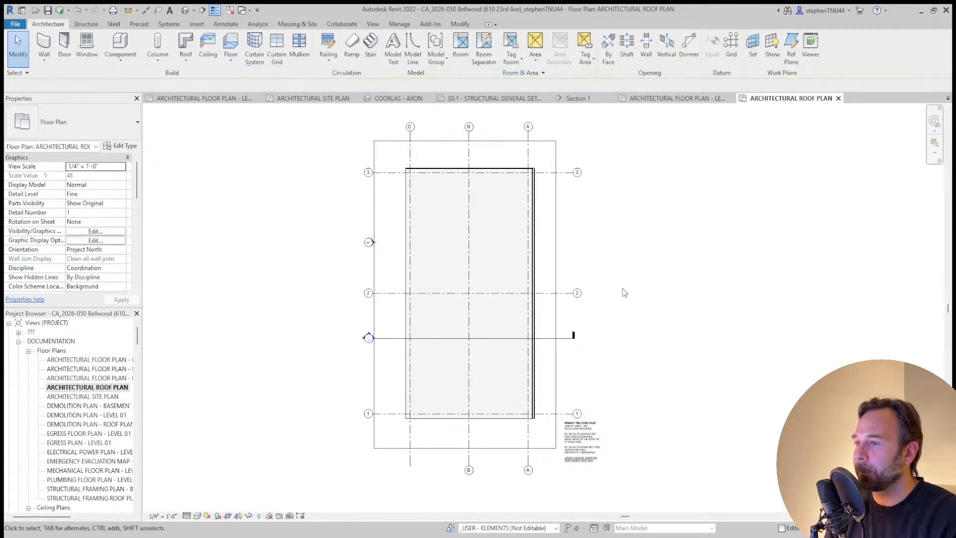
Turn off cropping in the architectural roof plan
scroll(620, 285, "down", 1)
middle_click_drag(619, 284, 601, 291)
left_click(546, 243)
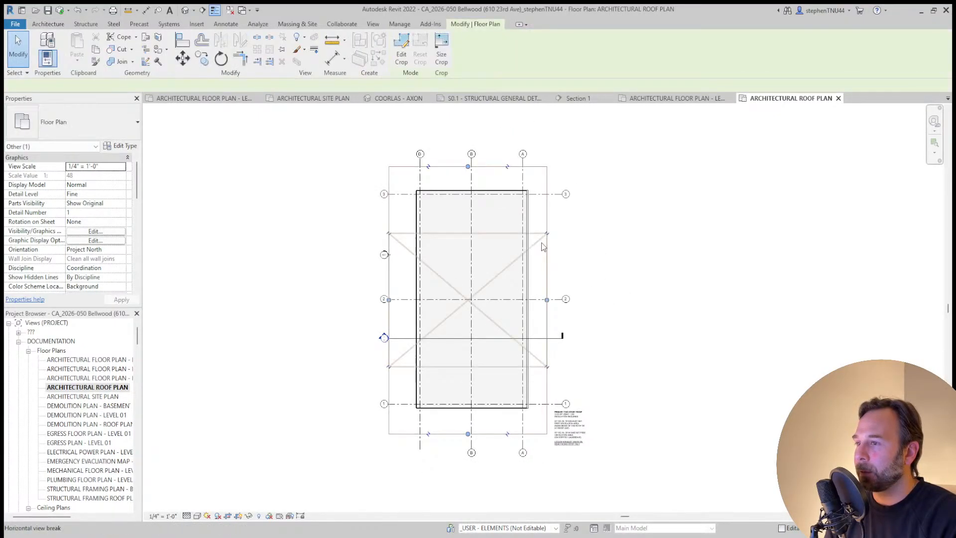
left_click(229, 516)
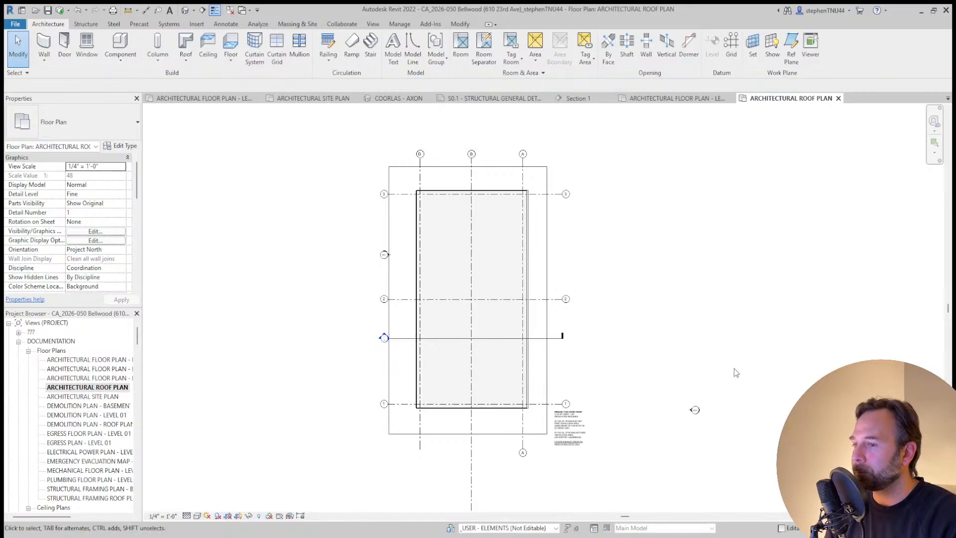
Move the east elevation marker in the roof plan closer to the building, between the section line and grid 1, aligned with the grid bubbles
scroll(701, 429, "up", 3)
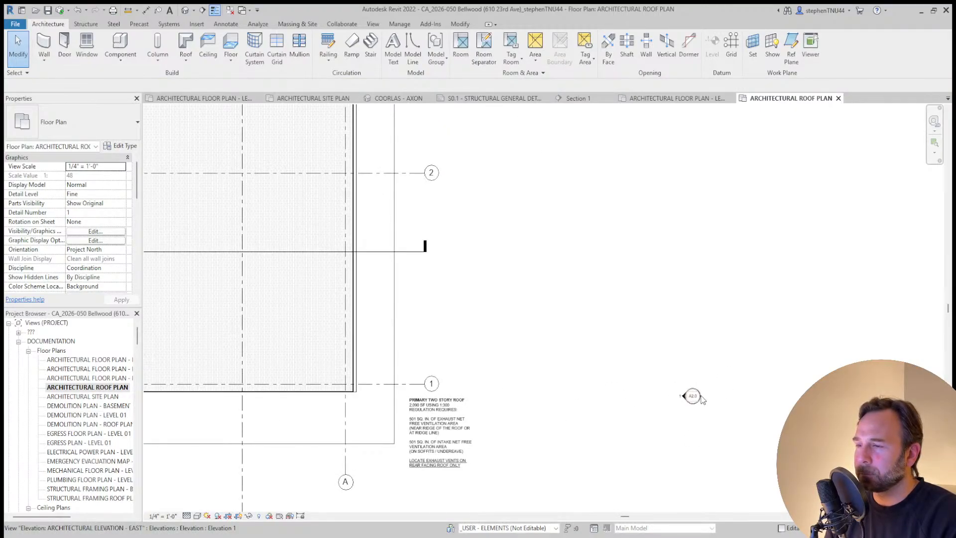
scroll(694, 395, "down", 3)
scroll(690, 394, "up", 4)
left_click(692, 395)
left_click_drag(692, 396, 365, 297)
Switch to the LEVEL 01 floor plan and move the east elevation marker to just above grid 2, aligned with the bubbles
left_click(241, 99)
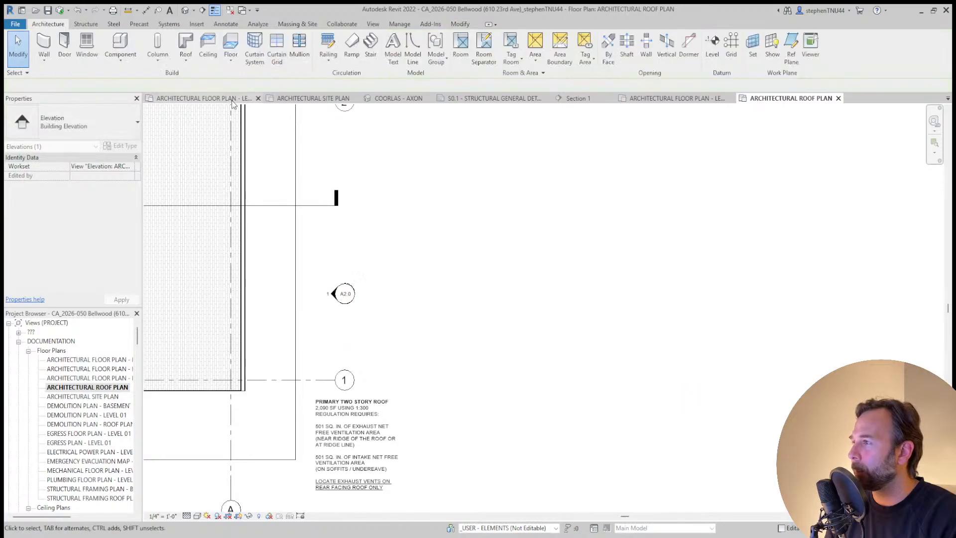
scroll(544, 247, "down", 3)
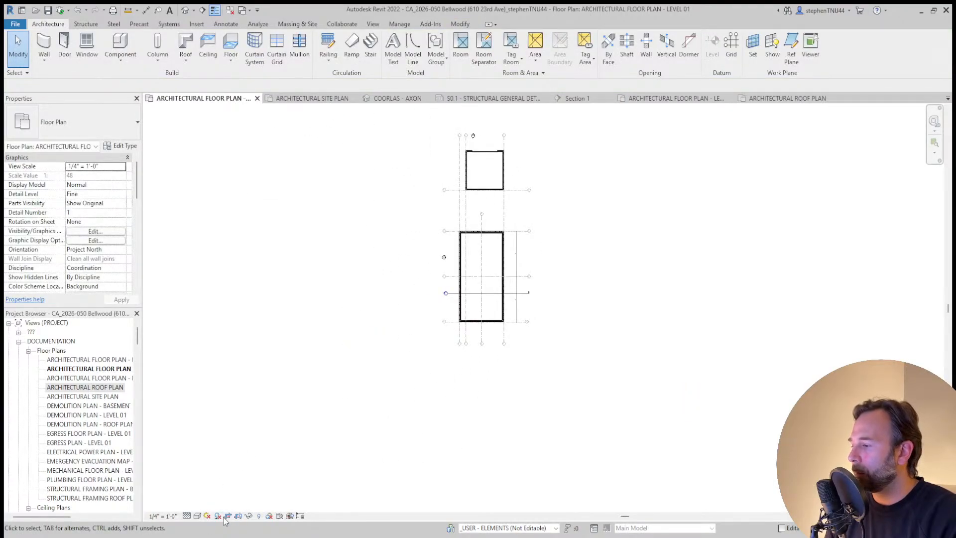
scroll(533, 285, "up", 3)
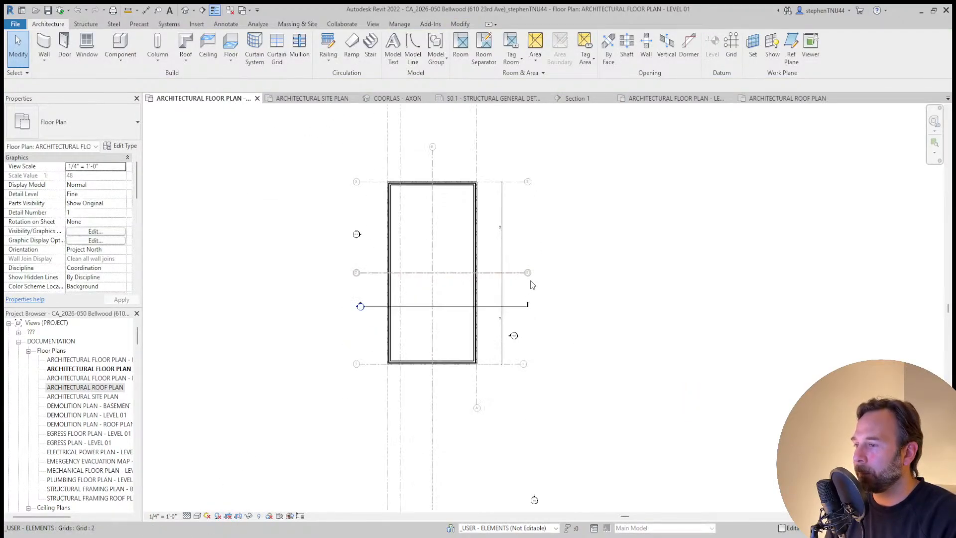
scroll(530, 339, "up", 3)
left_click(486, 335)
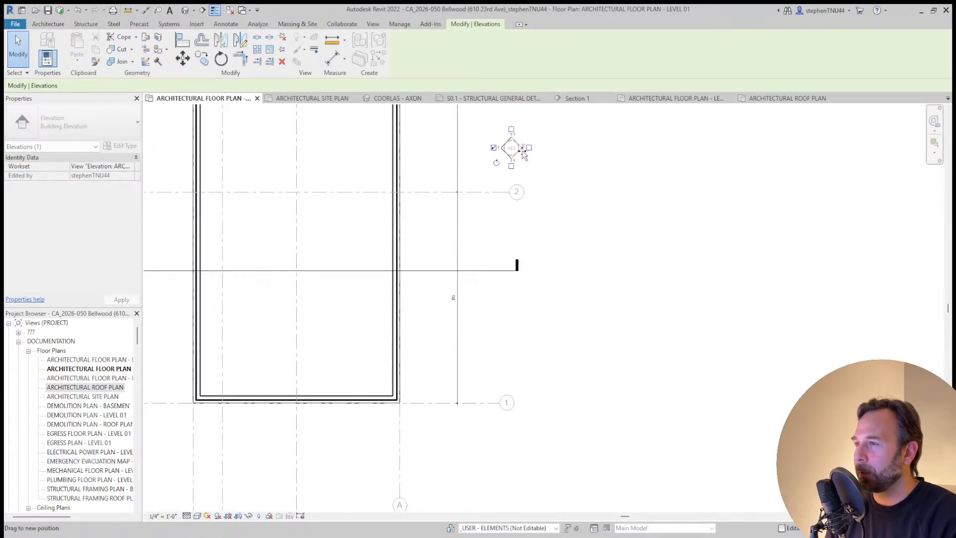
left_click(556, 165)
Nudge the east elevation's view line to just outside the building's east wall and centre it along the building's length
scroll(555, 166, "up", 1)
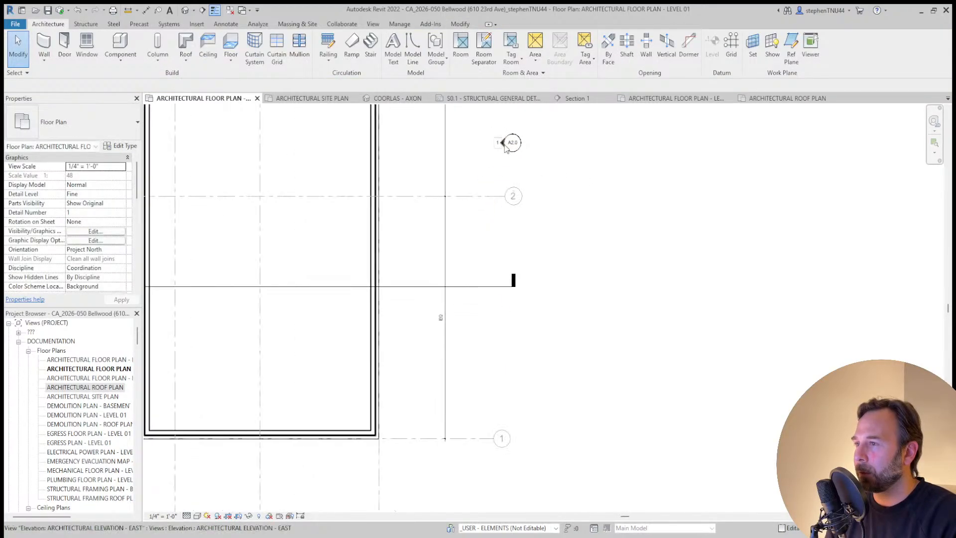
left_click(503, 144)
middle_click_drag(481, 187, 522, 258)
scroll(520, 258, "down", 5)
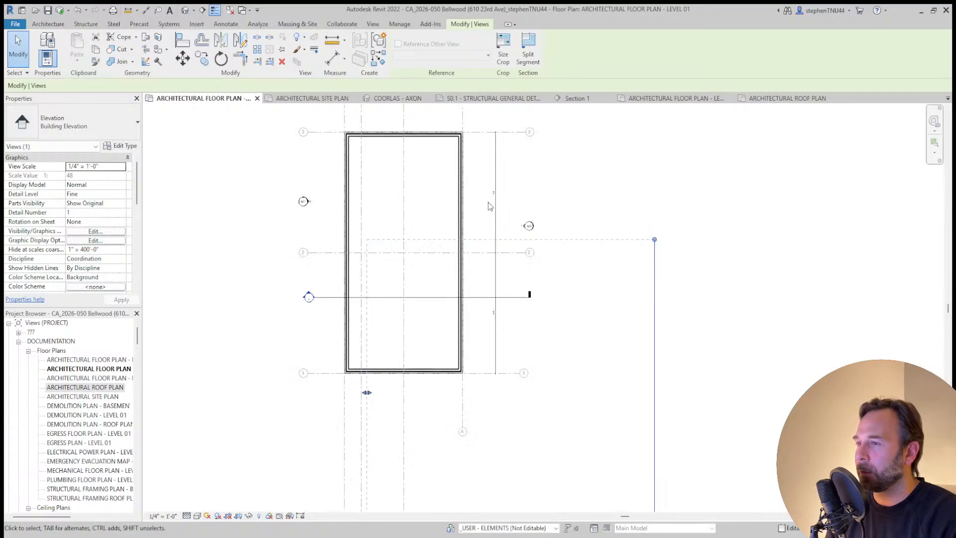
key("Up")
key("Up")
key("Up")
key("Left")
key("Left")
key("Left")
key("Left")
key("Left")
key("Left")
key("Left")
key("Left")
key("Left")
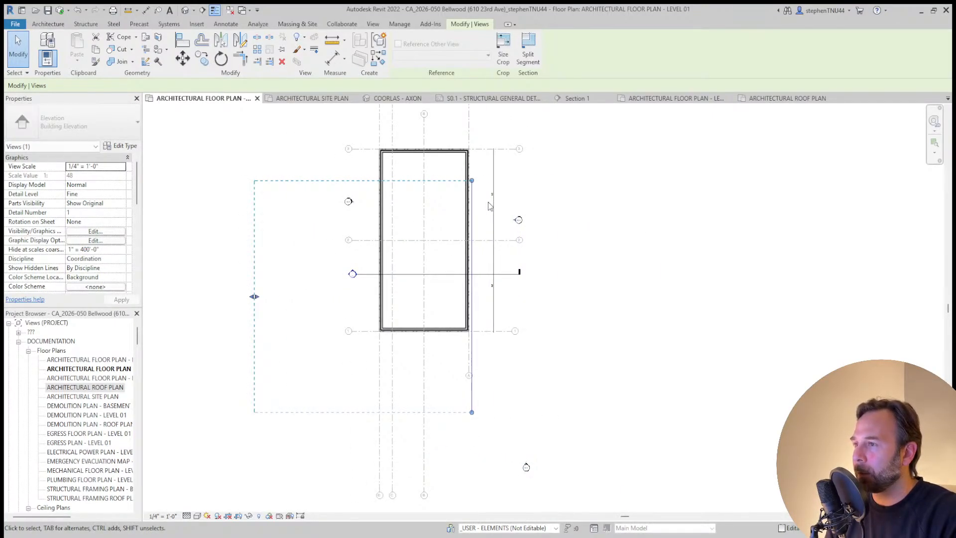
key("Right")
key("Up")
key("Up")
key("Up")
key("Up")
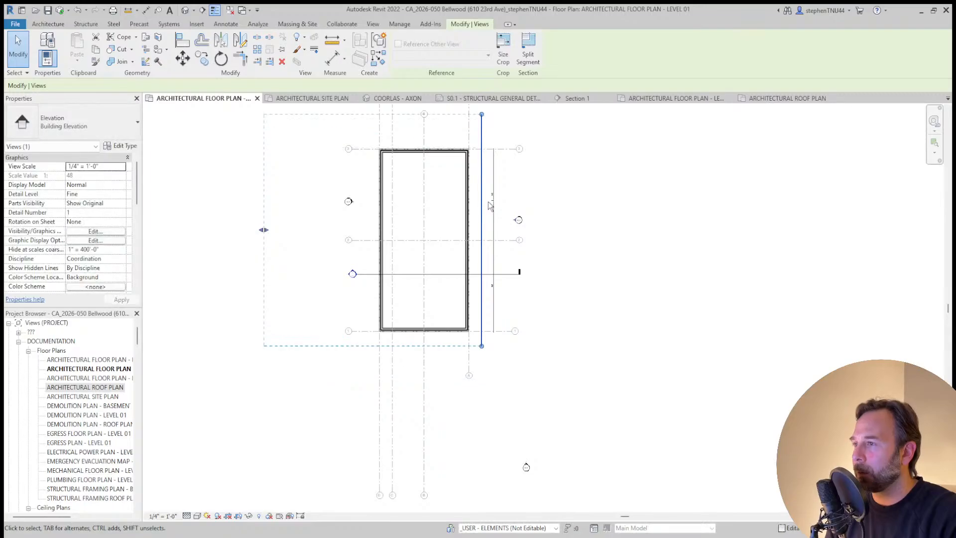
key("Right")
Shorten the north end of the east elevation's view line toward grid 3 and pull its far clip boundary closer to the west wall
scroll(488, 202, "down", 3)
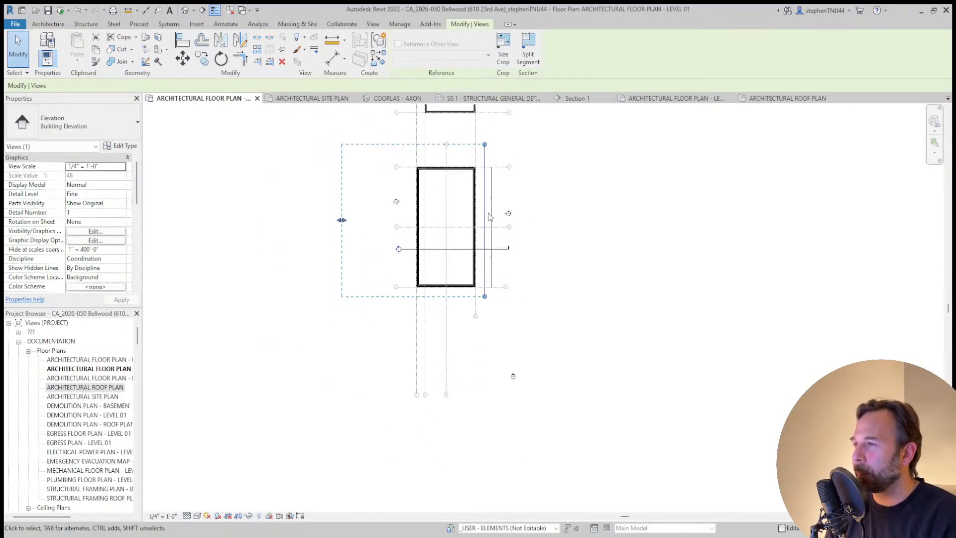
middle_click_drag(490, 206, 506, 270)
scroll(499, 207, "up", 8)
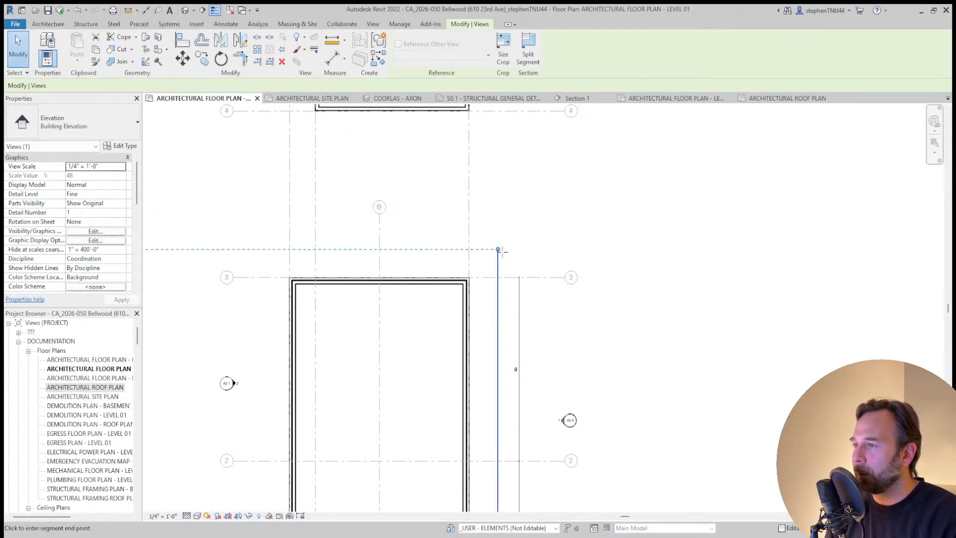
left_click(499, 249)
scroll(515, 204, "down", 3)
left_click_drag(289, 330, 356, 332)
left_click(324, 324)
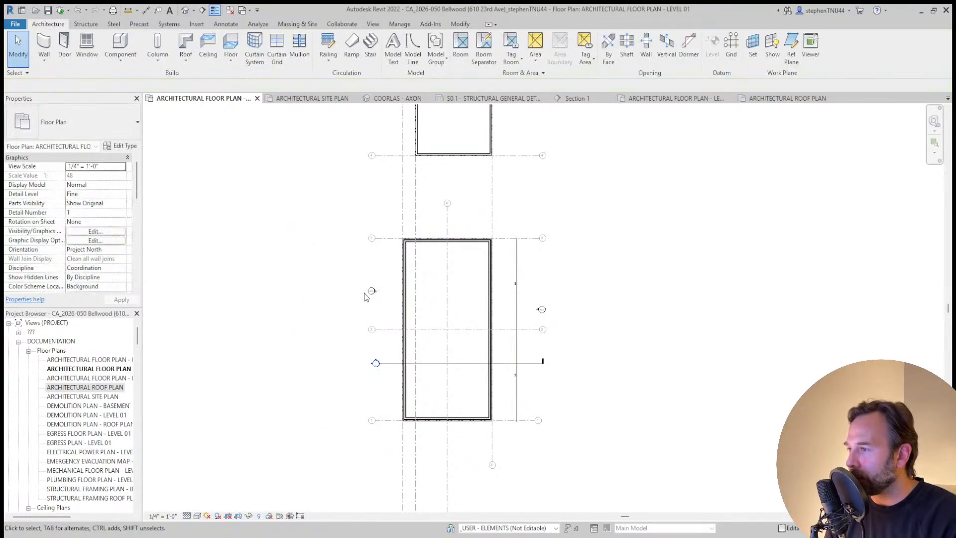
scroll(368, 292, "up", 3)
scroll(419, 288, "down", 2)
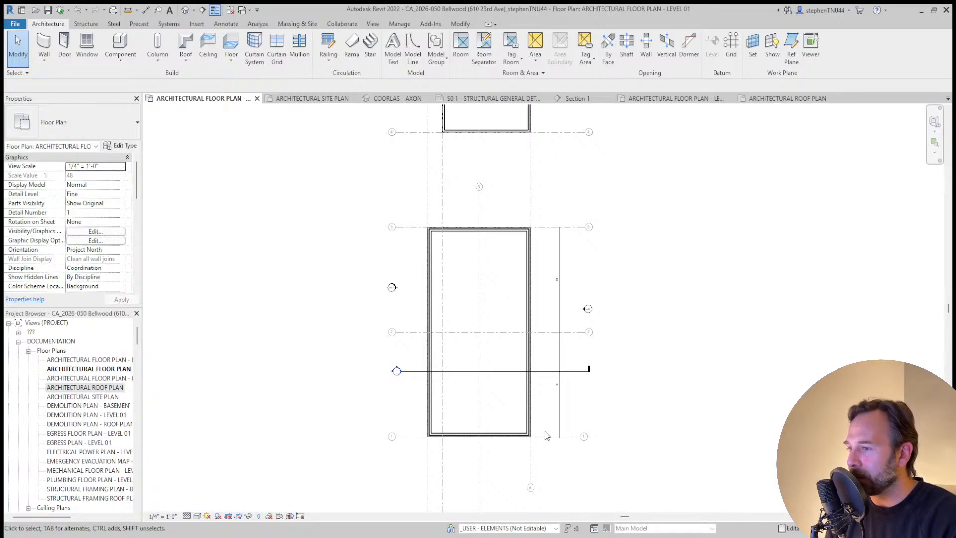
scroll(545, 431, "down", 2)
middle_click_drag(487, 447, 468, 372)
left_click(468, 372)
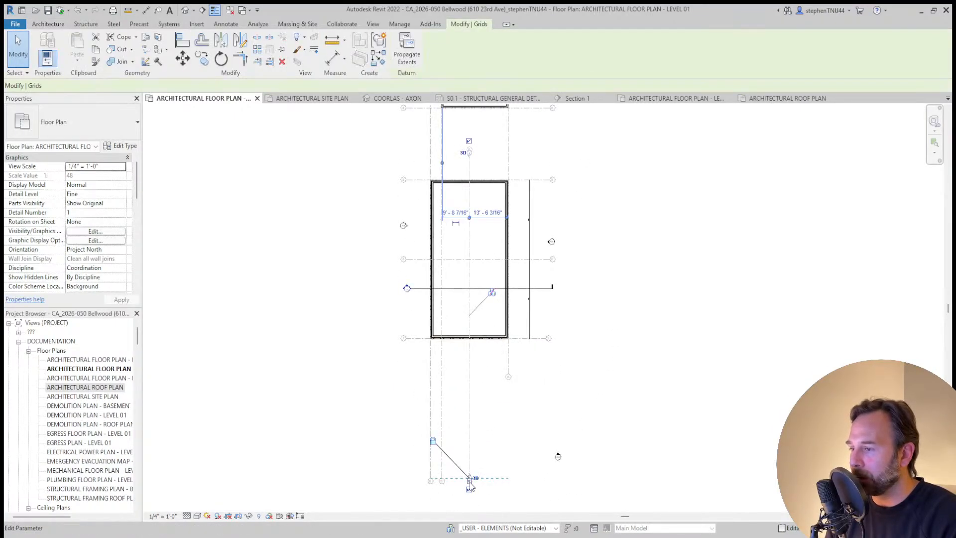
scroll(470, 486, "up", 2)
left_click(567, 323)
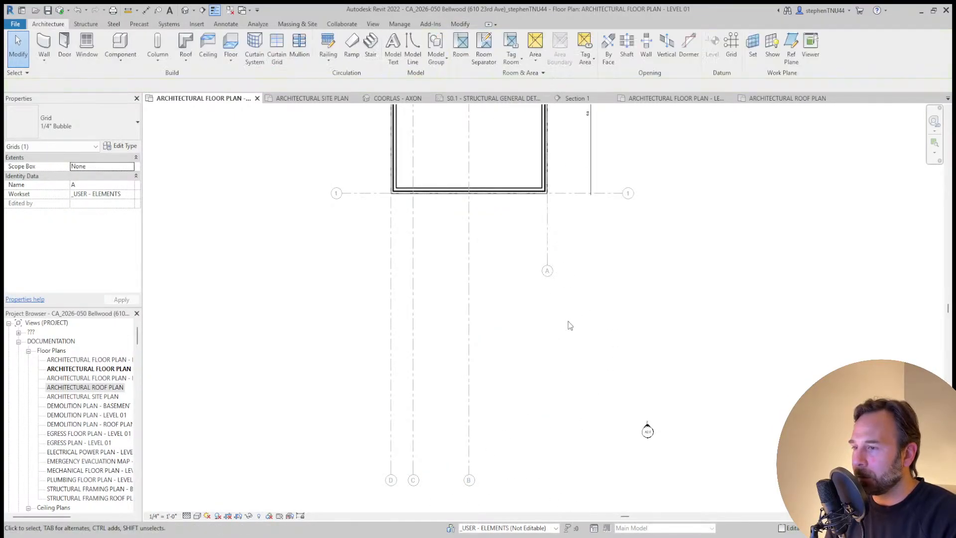
left_click(468, 464)
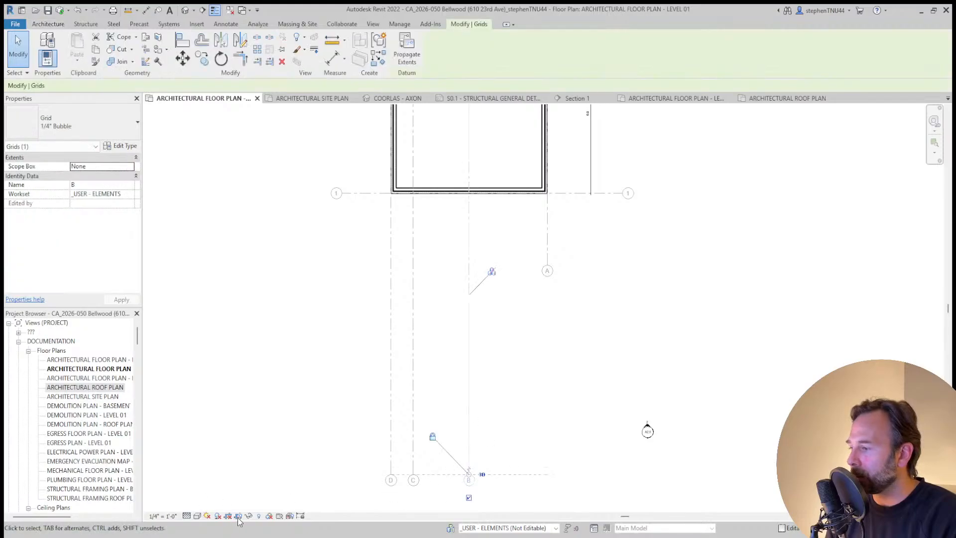
Move the elevation marker south of the building to between grids B and A, level with grid A's bubble
left_click(614, 455)
left_click_drag(651, 444, 501, 280)
left_click(550, 328)
scroll(549, 328, "down", 1)
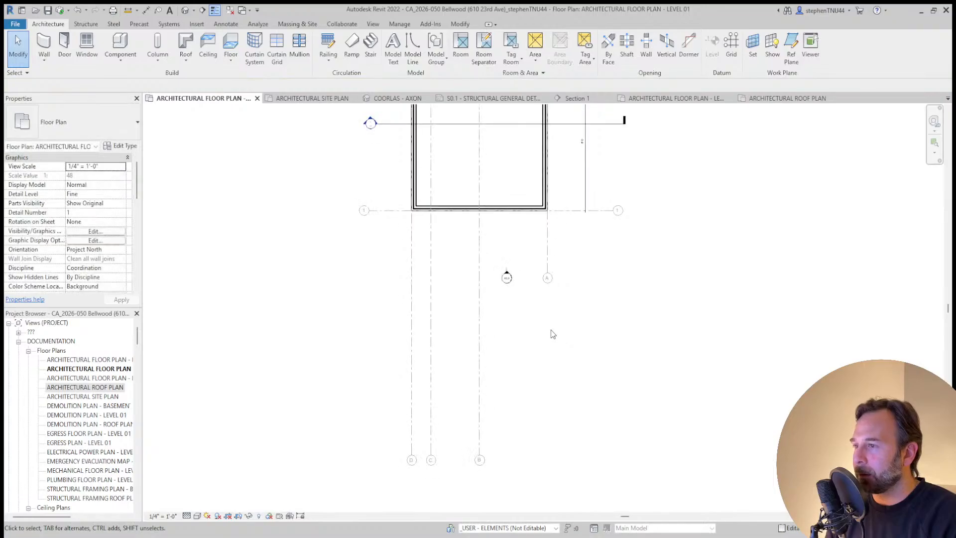
middle_click_drag(602, 320, 537, 455)
scroll(537, 454, "down", 3)
scroll(383, 264, "up", 4)
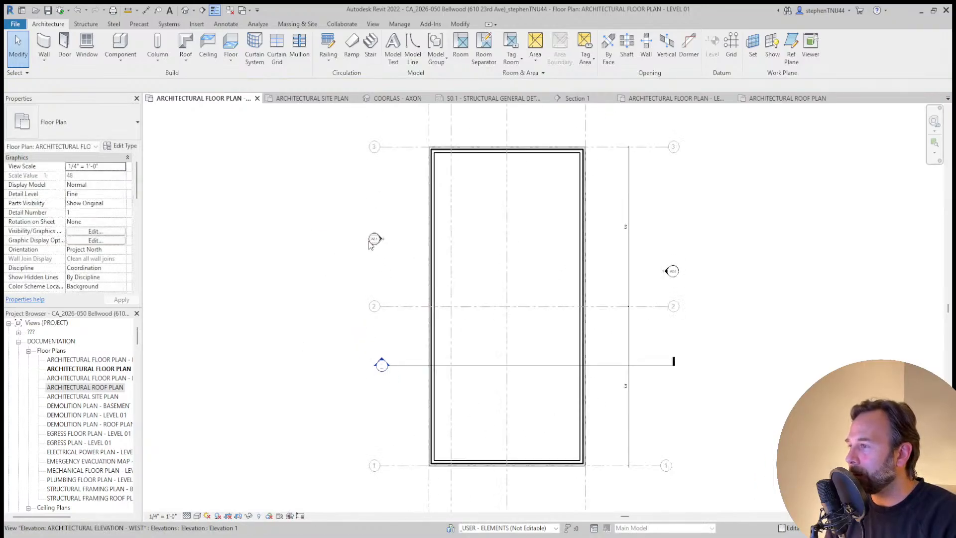
left_click(370, 241)
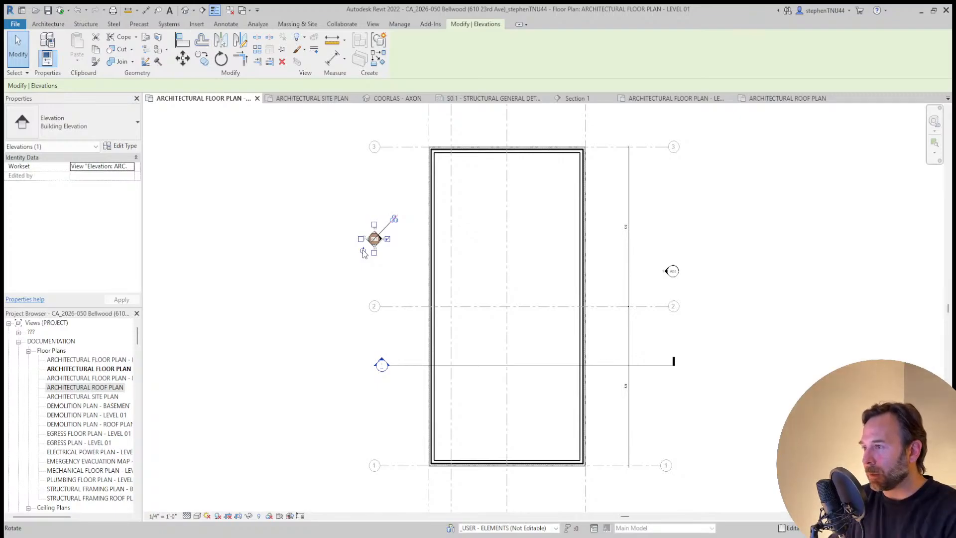
left_click(322, 250)
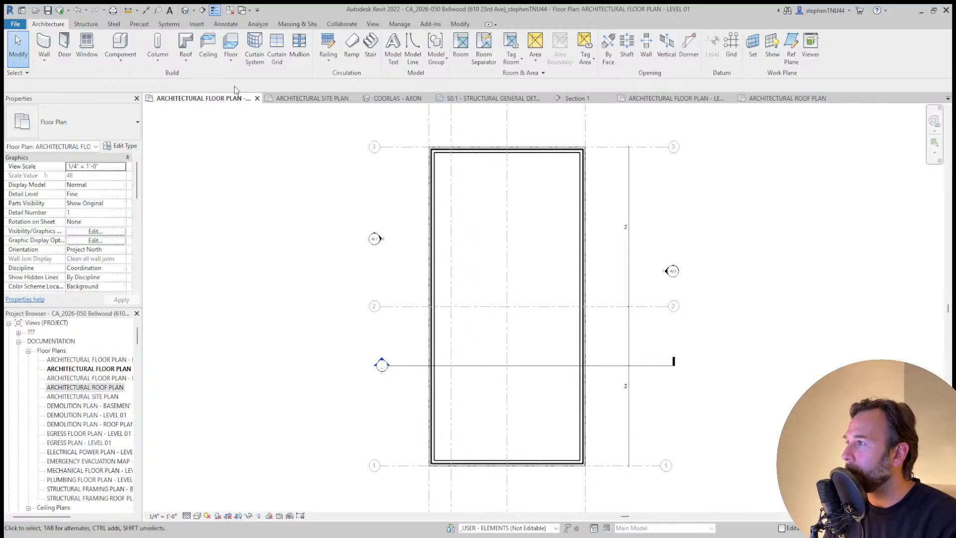
Add an overall aligned dimension between grids 3 and 1 on the west side of the building
left_click(219, 24)
left_click(44, 47)
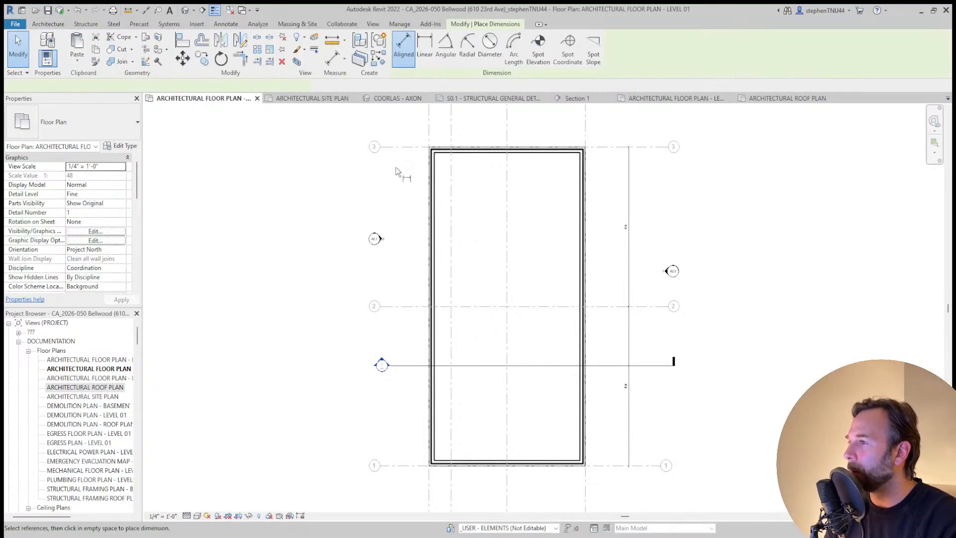
scroll(405, 273, "up", 2)
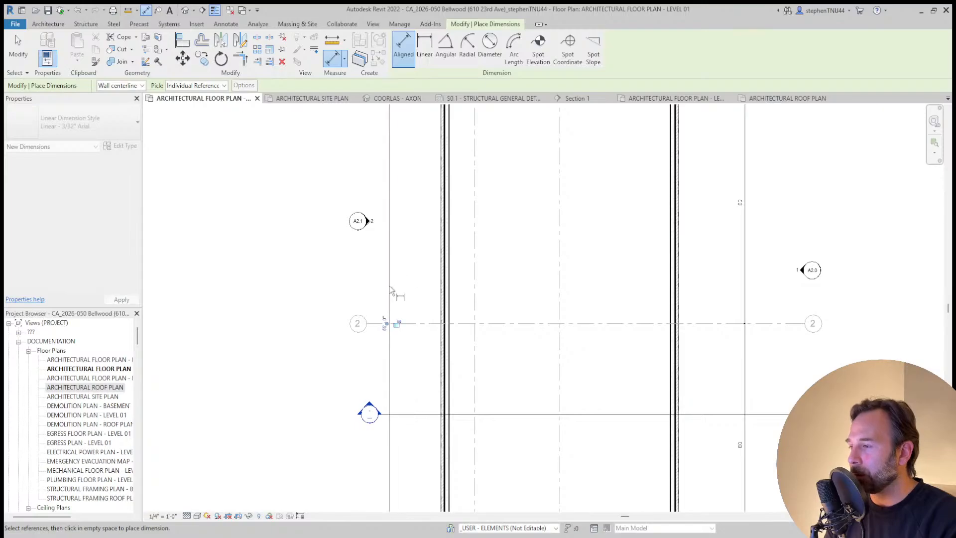
Add a second aligned dimension string through grids 1, 2 and 3, between the overall dimension and the west wall
scroll(391, 291, "down", 3)
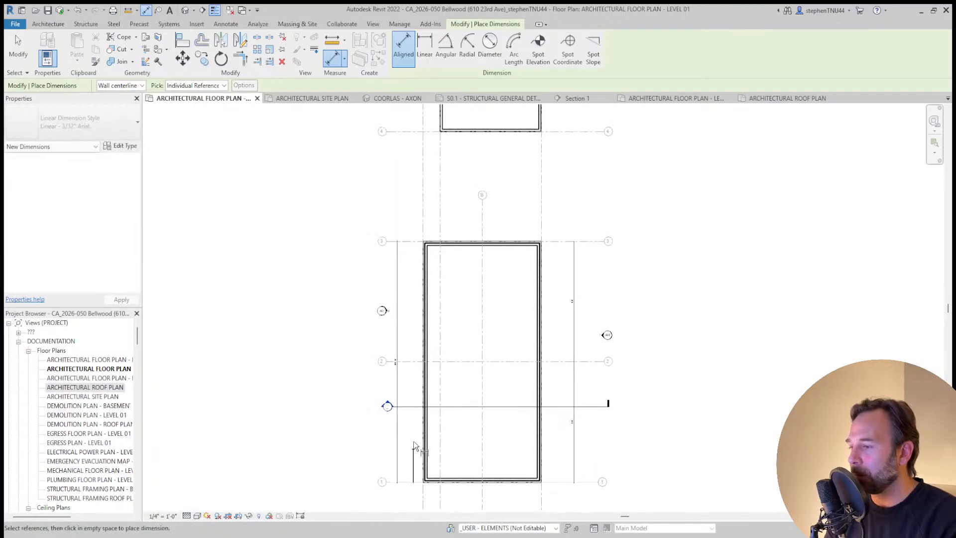
left_click(414, 446)
scroll(407, 258, "up", 1)
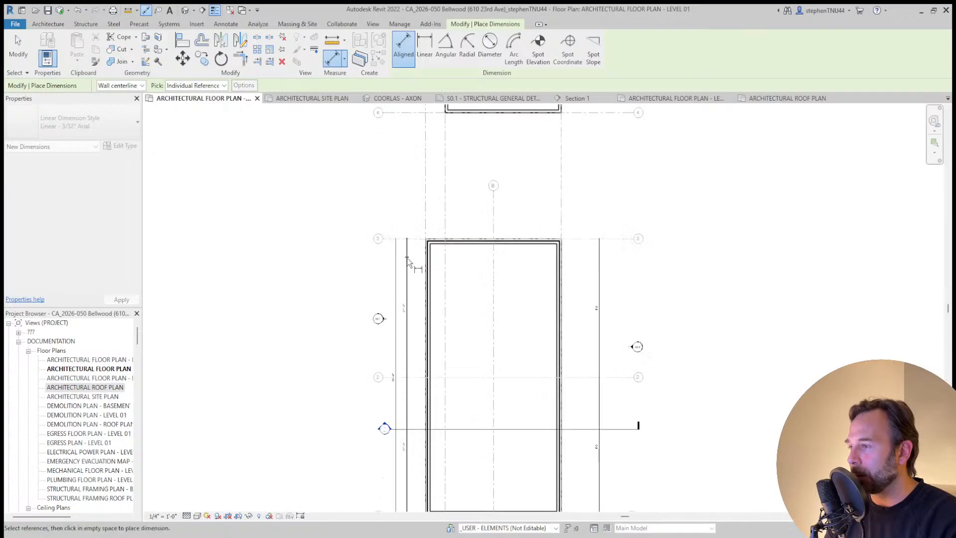
scroll(405, 265, "up", 1)
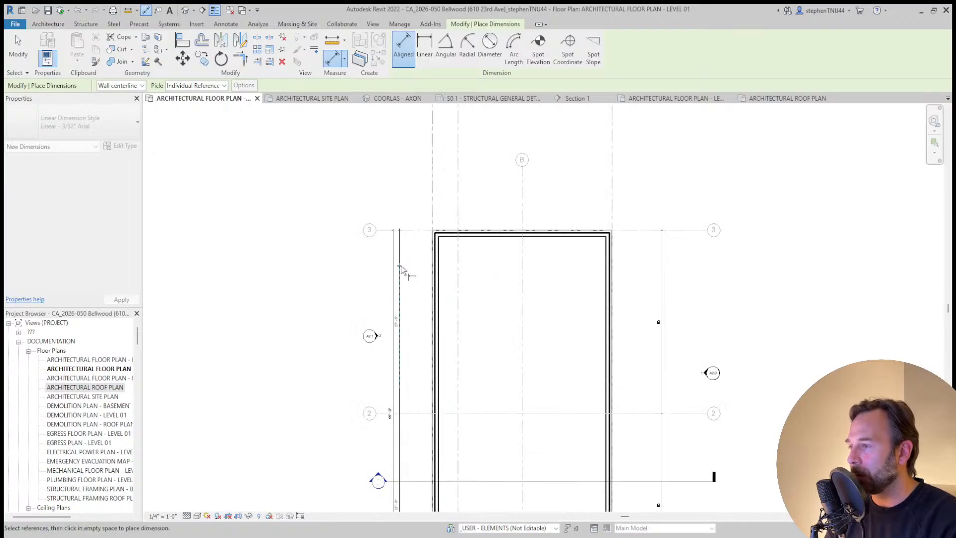
left_click(401, 265)
key("Escape")
key("Escape")
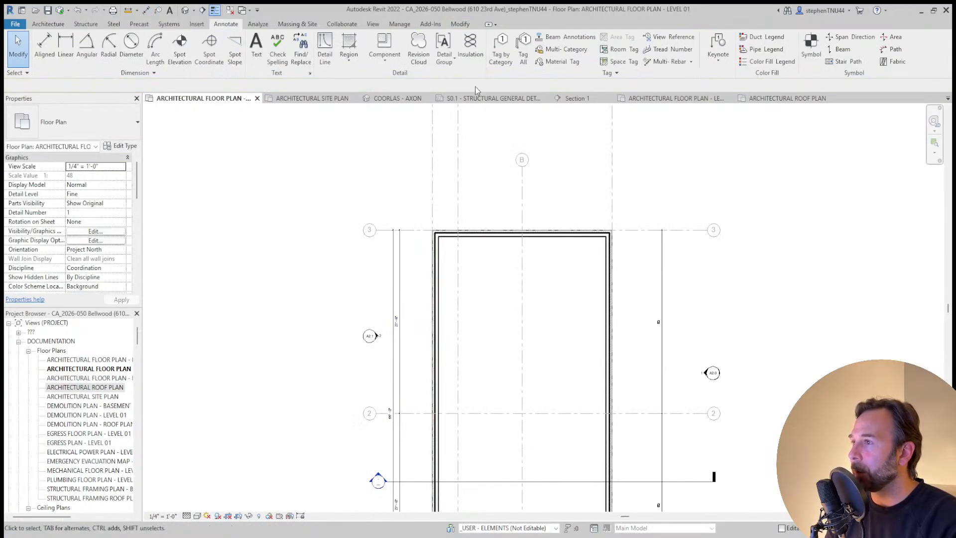
Tag the west exterior wall by category with a free-end leader, placing the tag outside the wall between grids 3 and 2
left_click(502, 55)
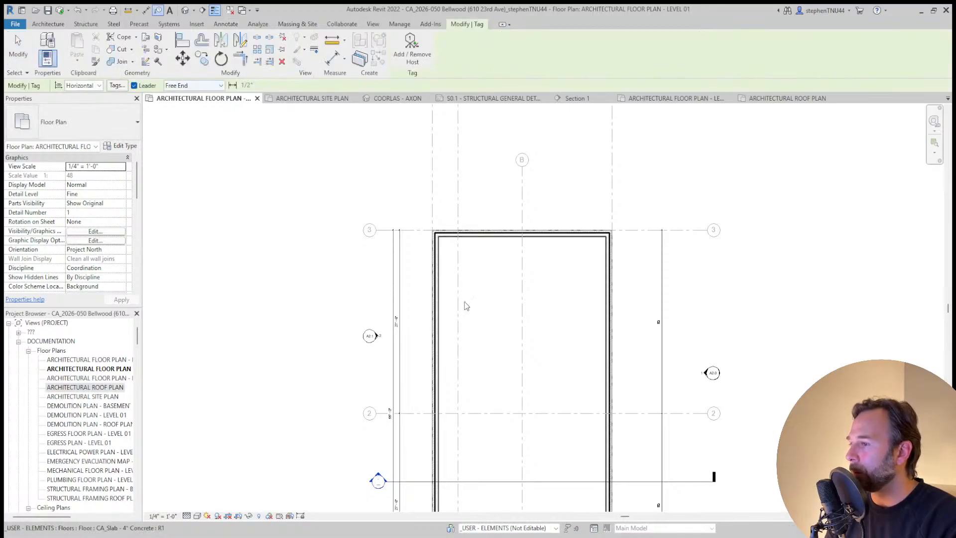
left_click(226, 24)
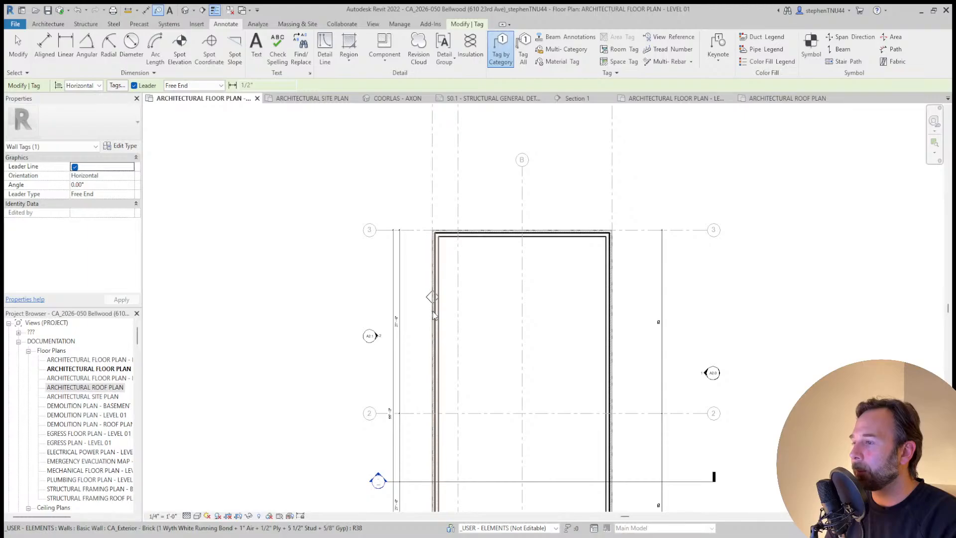
scroll(434, 315, "up", 2)
left_click(183, 86)
left_click(185, 95)
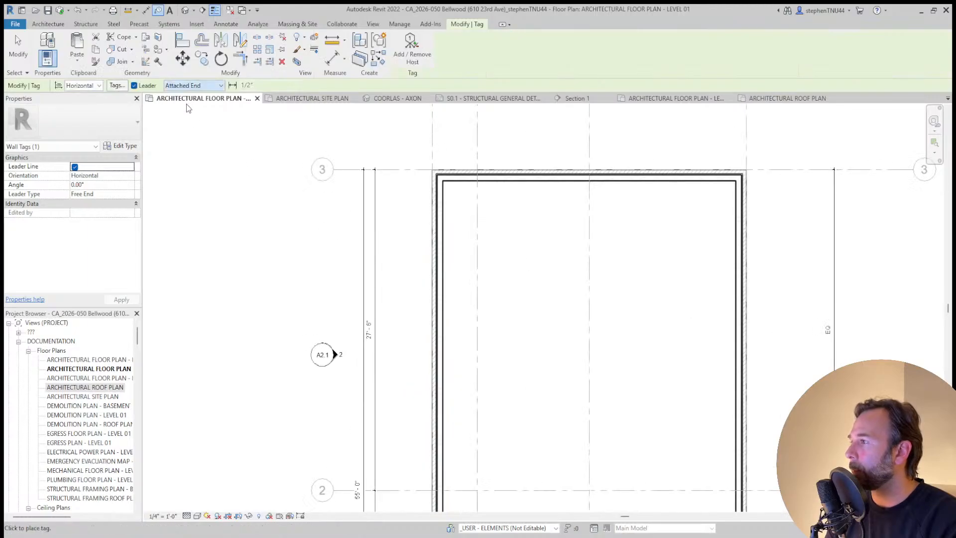
scroll(422, 283, "up", 2)
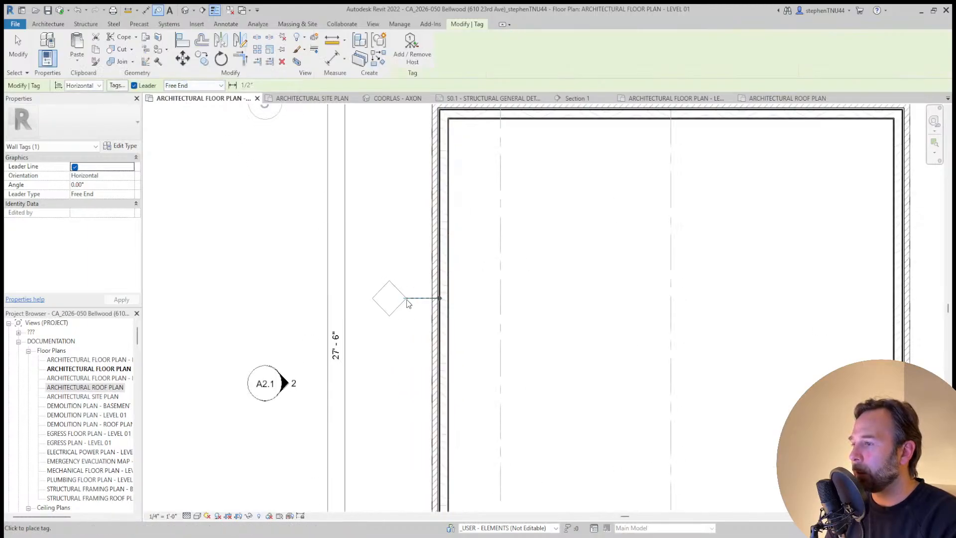
left_click(408, 303)
scroll(386, 237, "down", 2)
key("Escape")
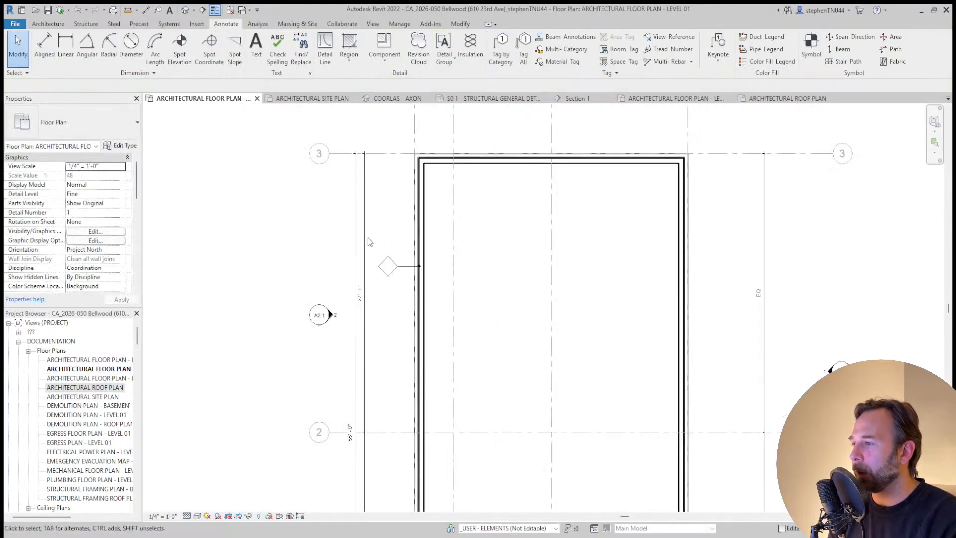
Try moving the grid-to-grid dimension string on the west side away from the overall dimension, toward the wall tag
scroll(365, 235, "down", 1)
scroll(348, 259, "up", 1)
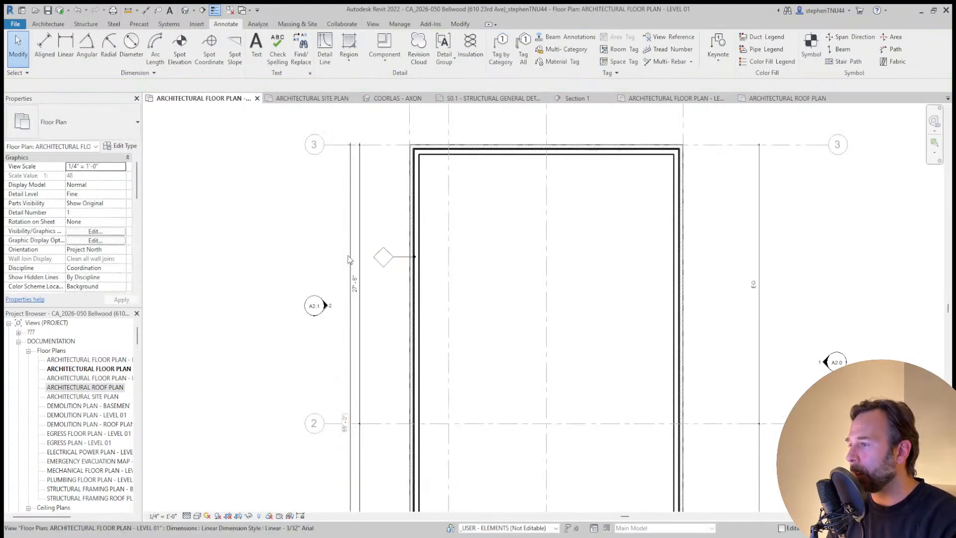
scroll(374, 231, "up", 1)
left_click(373, 241)
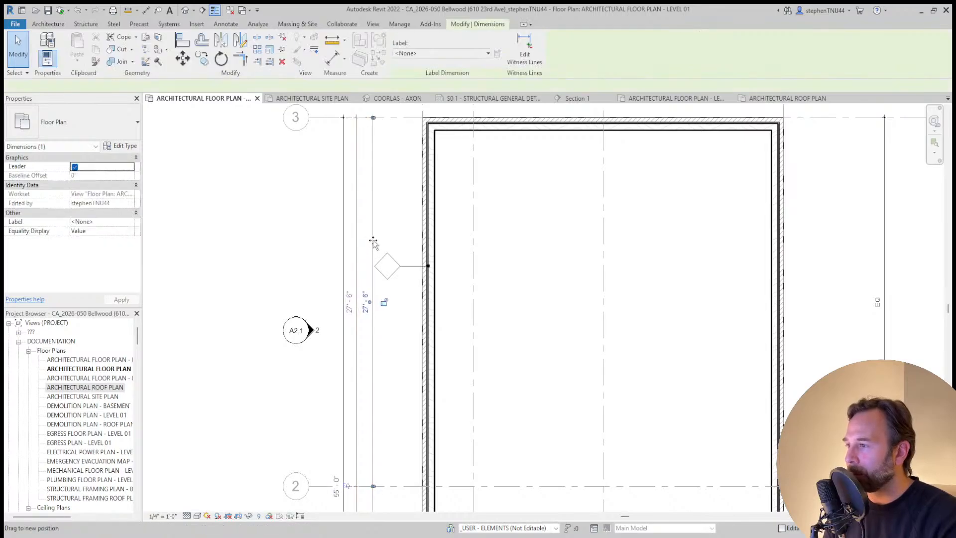
left_click_drag(373, 240, 355, 229)
left_click(294, 214)
scroll(299, 217, "down", 2)
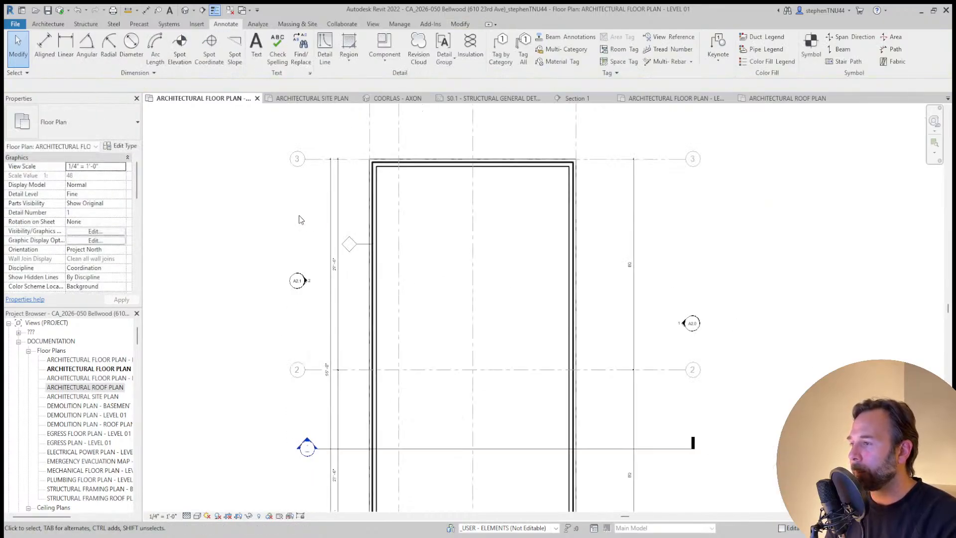
scroll(299, 219, "down", 2)
scroll(299, 219, "up", 2)
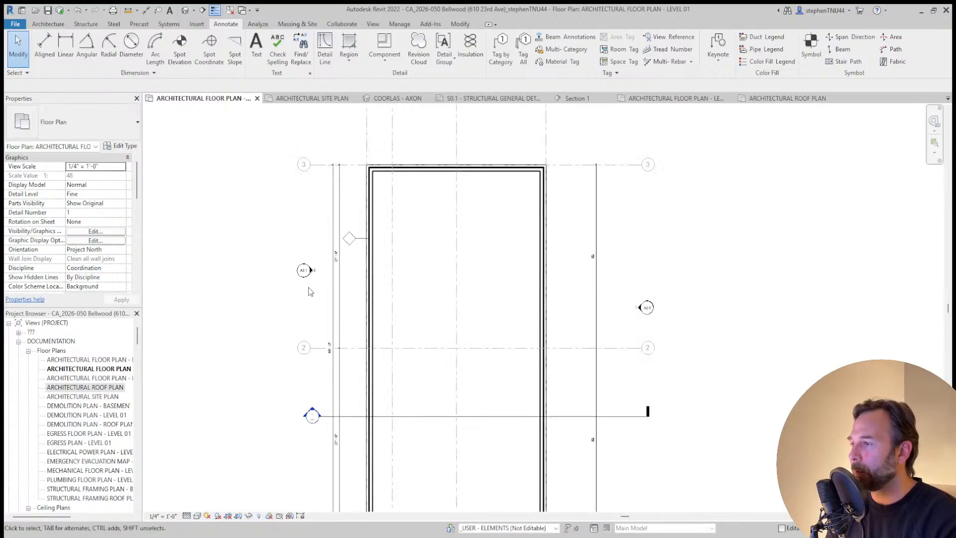
Add an overall aligned dimension between grids A and D on the south side of the building
scroll(368, 234, "down", 3)
middle_click_drag(413, 211, 433, 284)
scroll(434, 276, "down", 1)
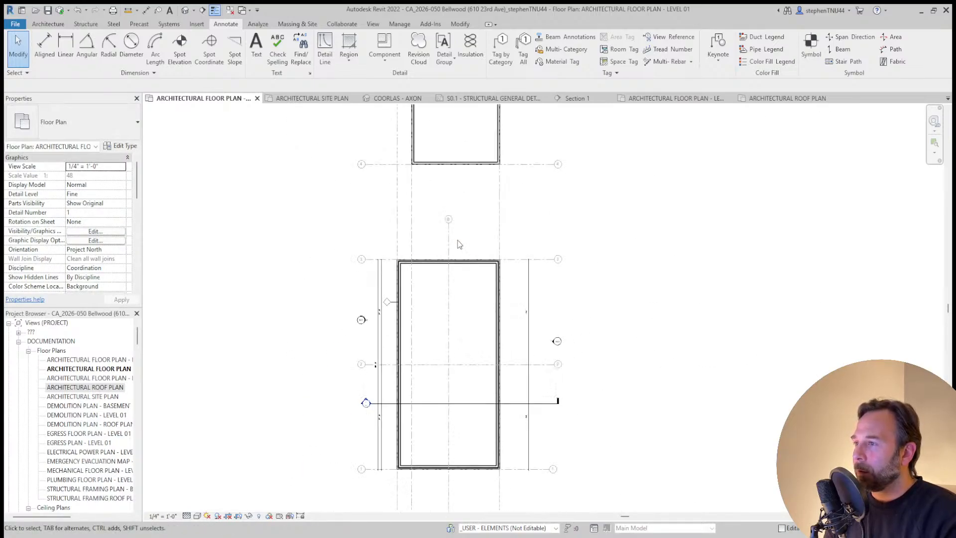
scroll(458, 245, "down", 1)
scroll(454, 468, "up", 2)
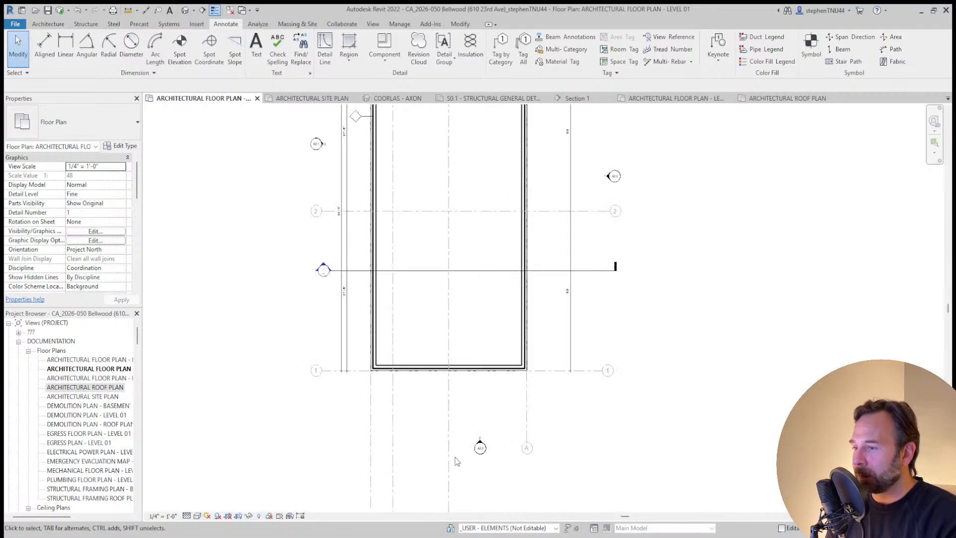
left_click(45, 47)
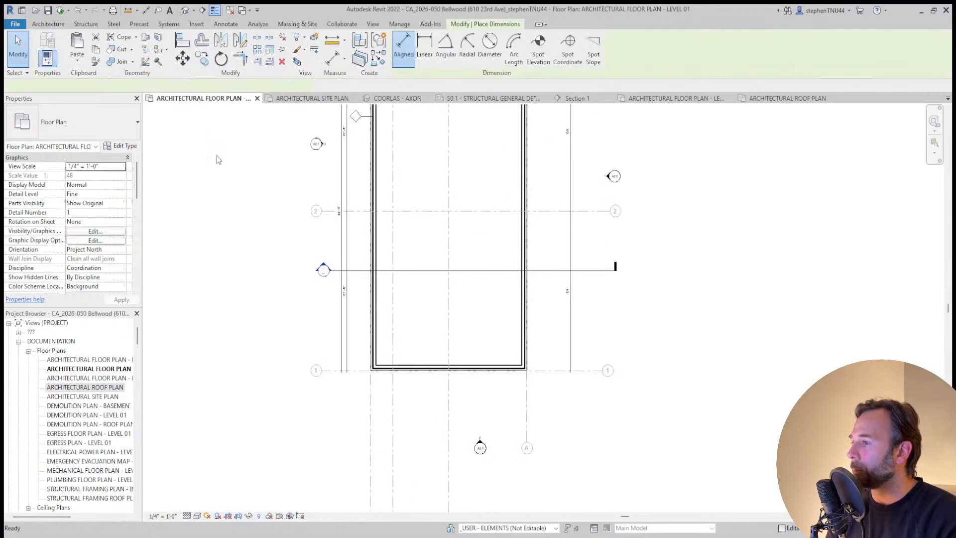
scroll(383, 294, "down", 2)
scroll(449, 359, "up", 2)
left_click(476, 351)
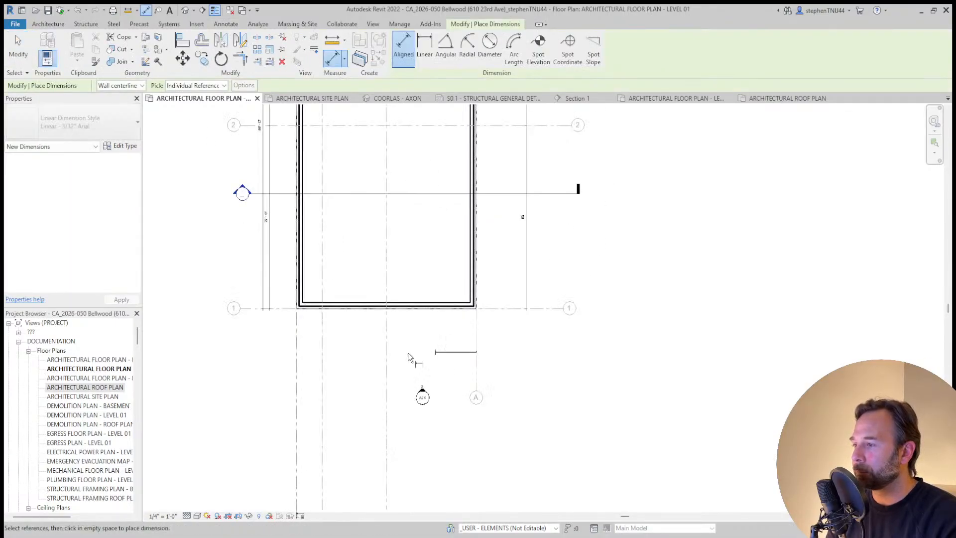
left_click(295, 366)
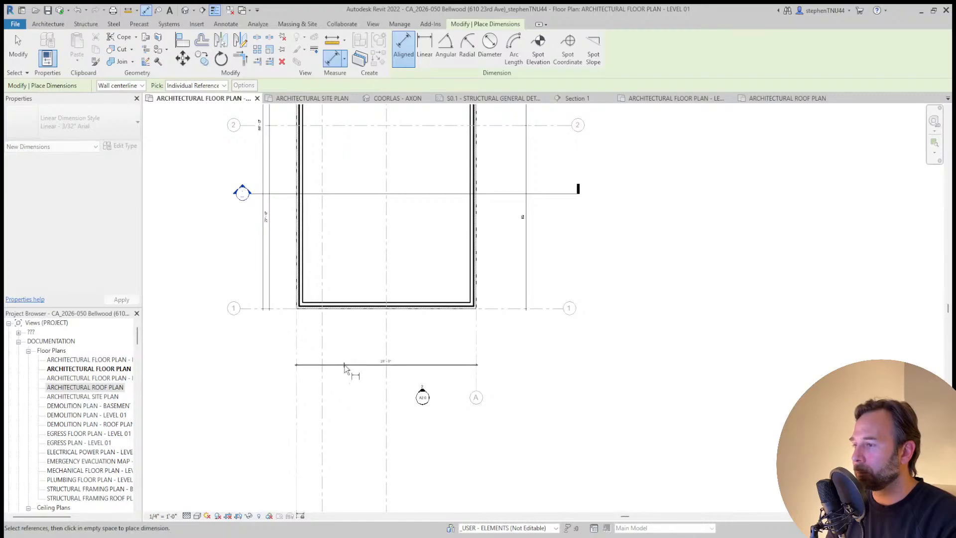
left_click(347, 368)
key("Escape")
key("Escape")
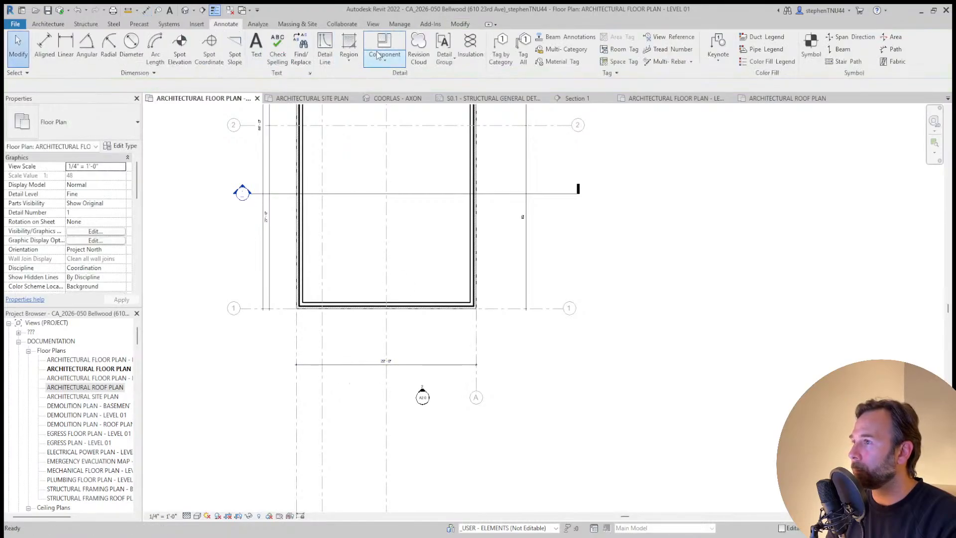
Tag the south exterior wall by category with a free-end leader, placing the tag outside the wall above the overall dimension
left_click(500, 50)
scroll(400, 308, "up", 2)
left_click(344, 305)
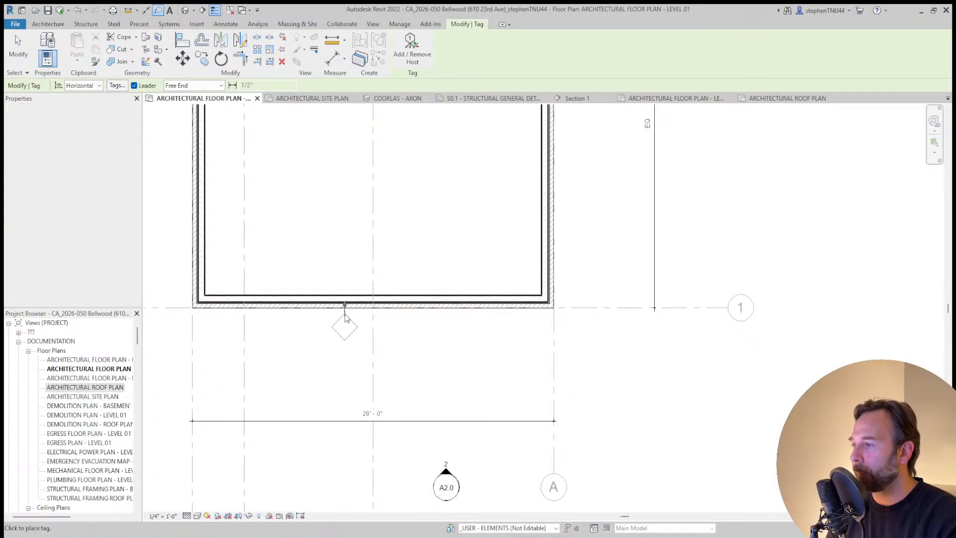
left_click(345, 332)
left_click(345, 334)
key("Escape")
key("Escape")
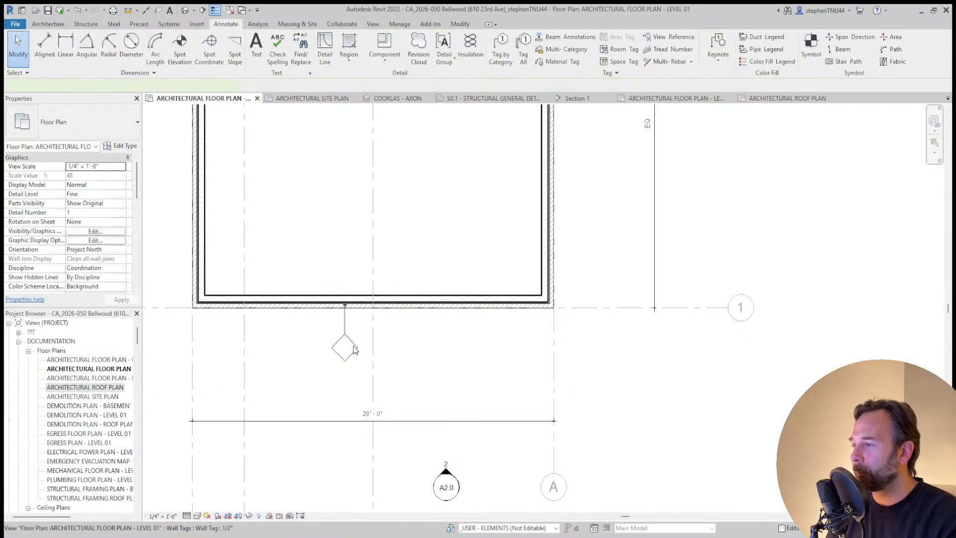
Set the south wall tag's value to 01
left_click(345, 351)
scroll(346, 352, "up", 1)
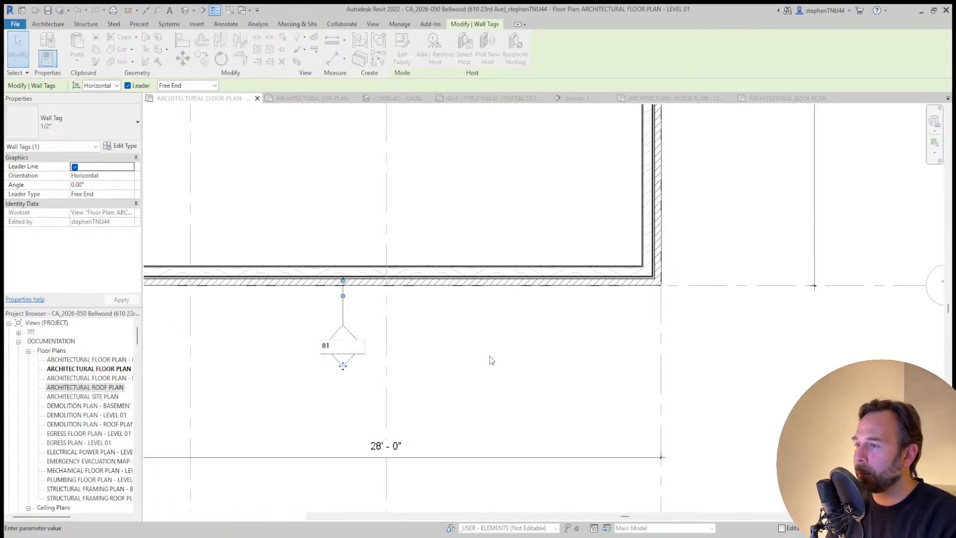
left_click(448, 295)
scroll(448, 295, "down", 3)
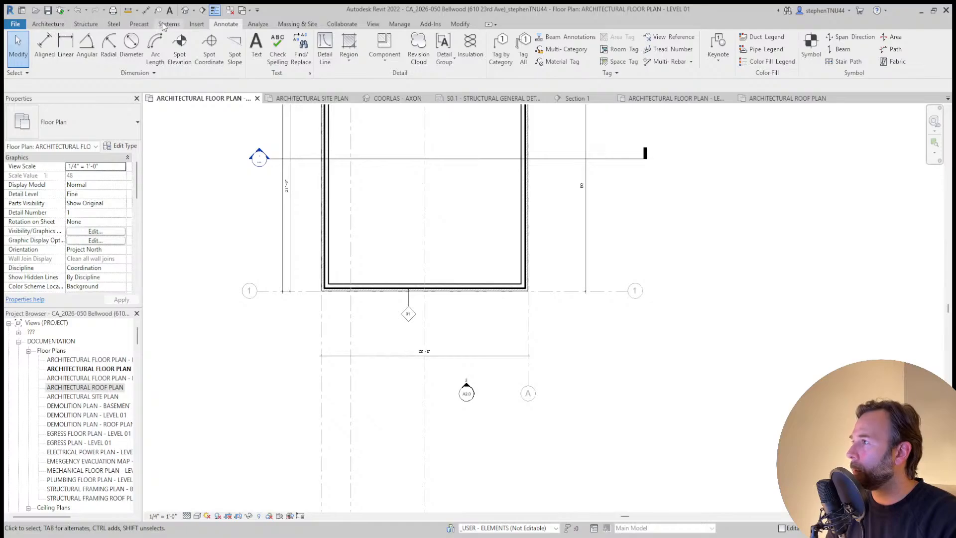
Add a second aligned dimension string through grids A, B and D, between the south wall tag and the overall dimension
left_click(44, 45)
left_click(528, 337)
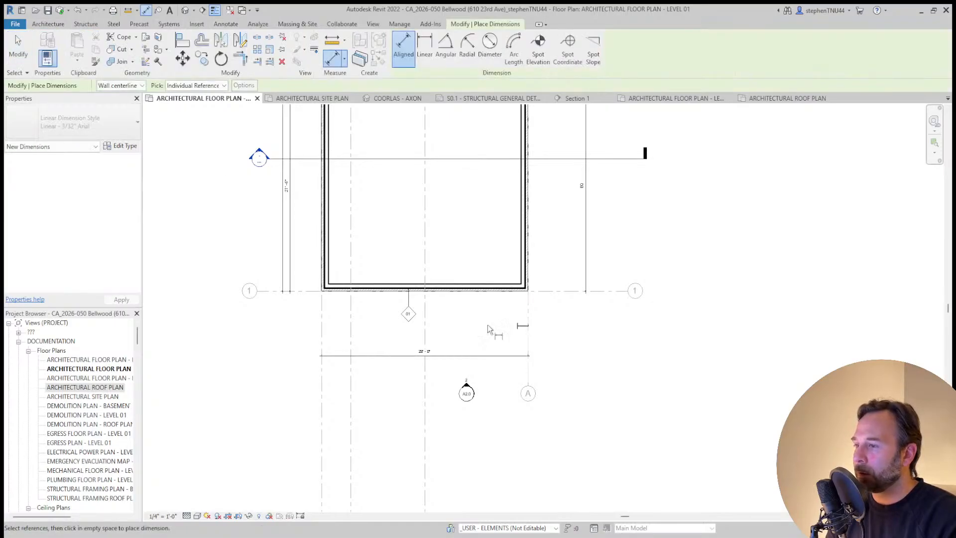
scroll(421, 331, "up", 2)
left_click(427, 329)
left_click(270, 338)
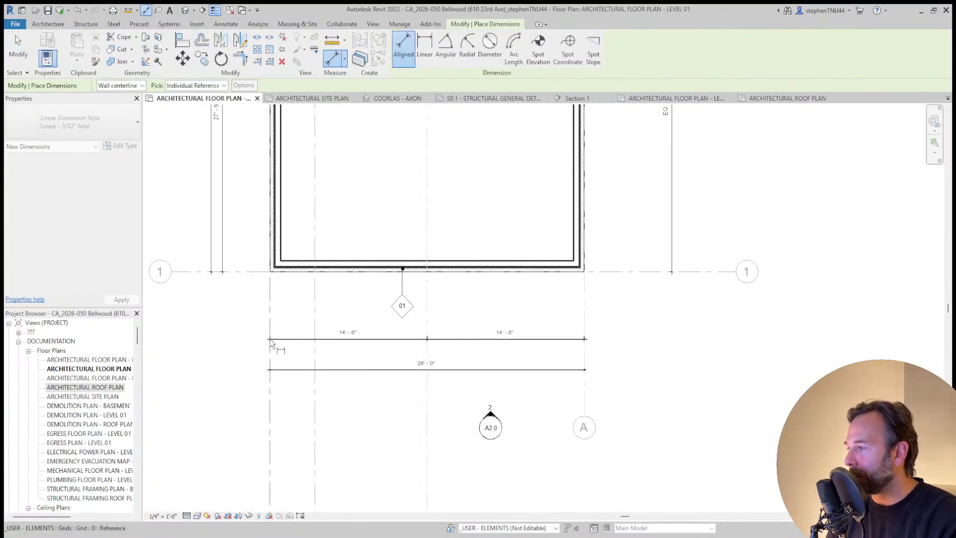
left_click(356, 357)
key("Escape")
key("Escape")
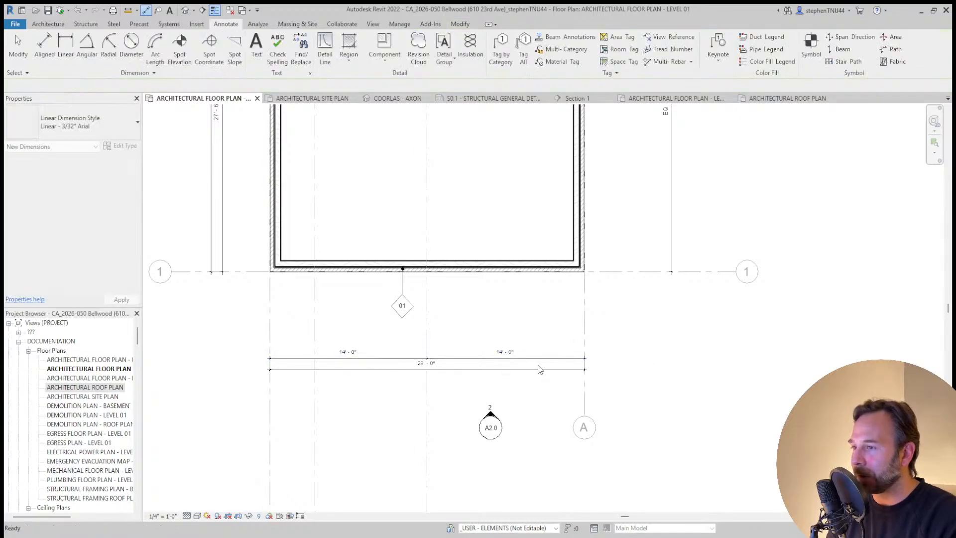
Move both south dimension strings together closer to the building, just below the wall tag
left_click(537, 358)
left_click(529, 370, "ctrl")
scroll(458, 358, "up", 2)
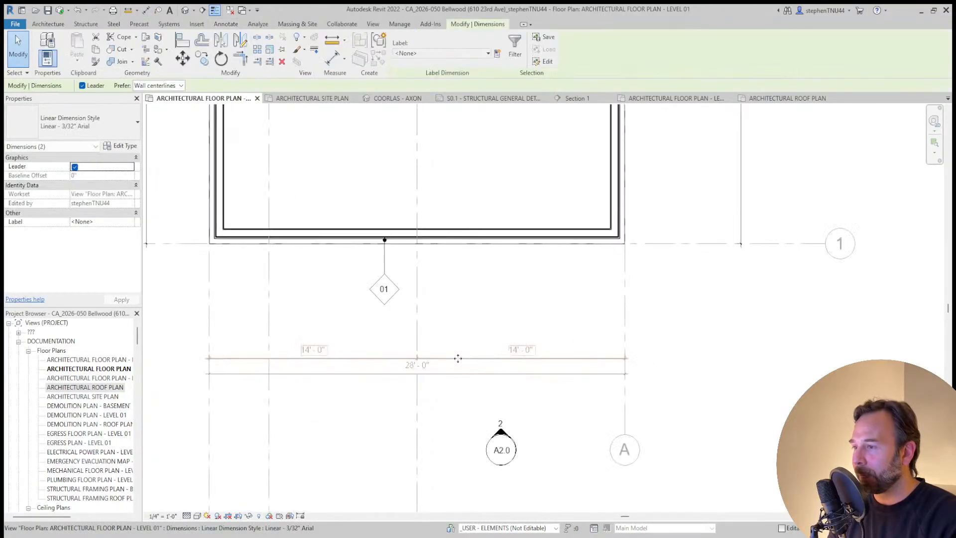
left_click_drag(457, 358, 454, 320)
key("Escape")
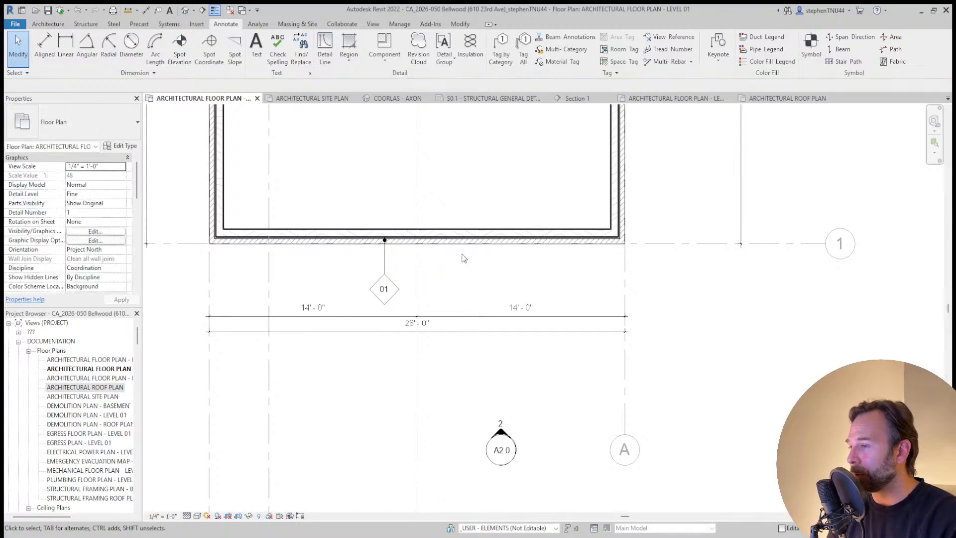
scroll(462, 257, "down", 3)
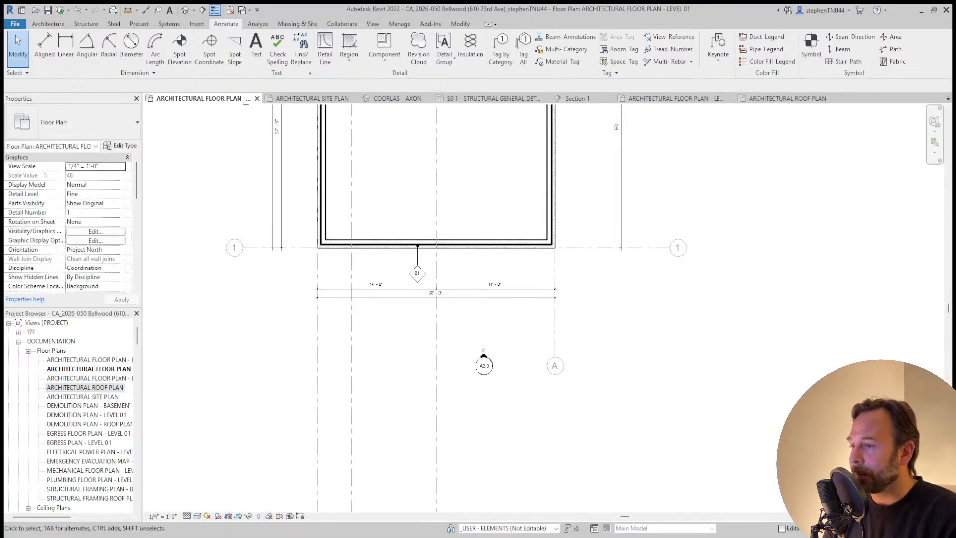
Show the view's crop region and pull the south ends of grids B, C and D up in line with grid A
scroll(447, 317, "down", 3)
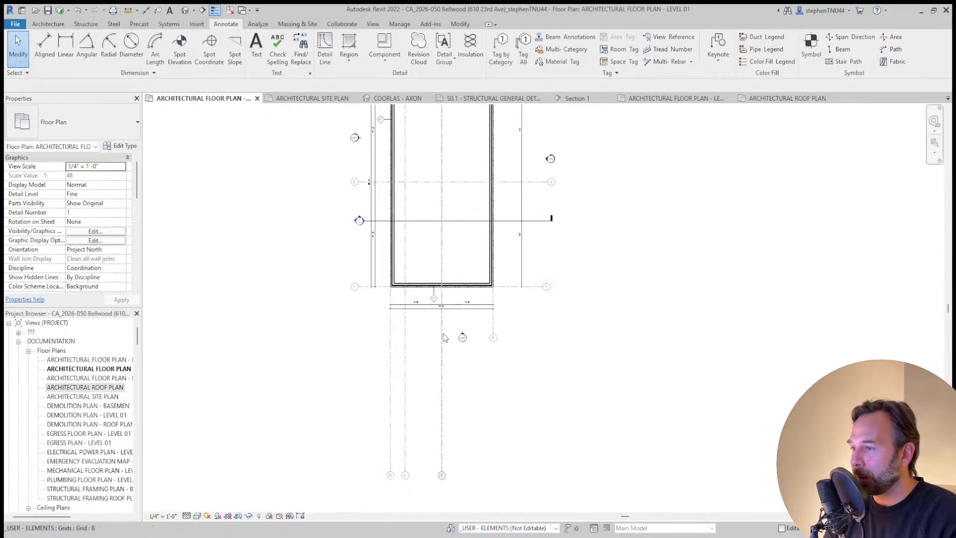
left_click(441, 335)
scroll(446, 468, "up", 2)
scroll(446, 473, "up", 3)
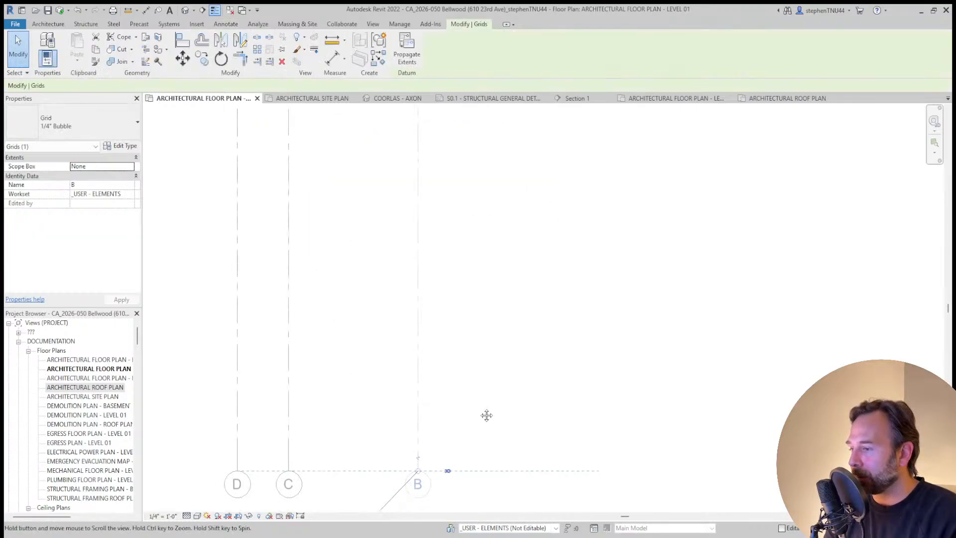
left_click(495, 339)
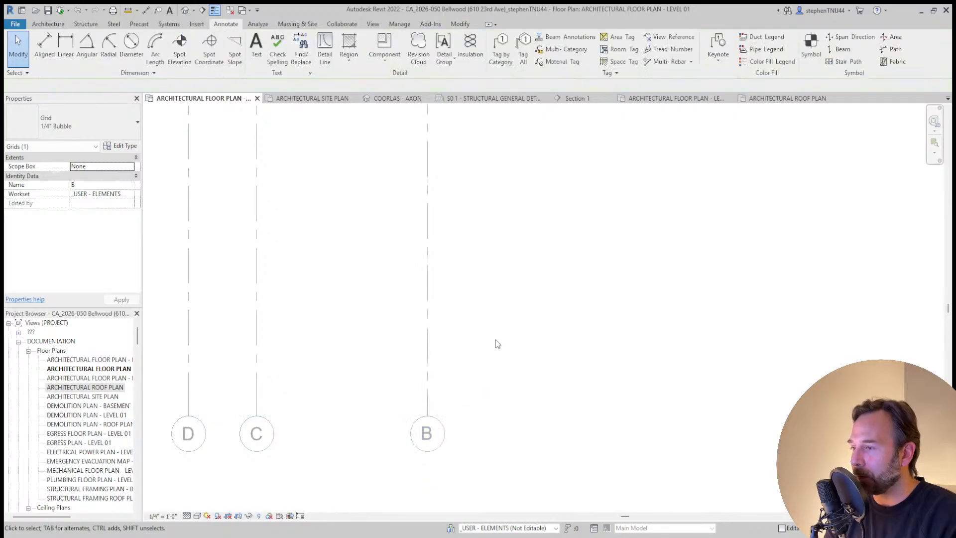
scroll(494, 340, "down", 1)
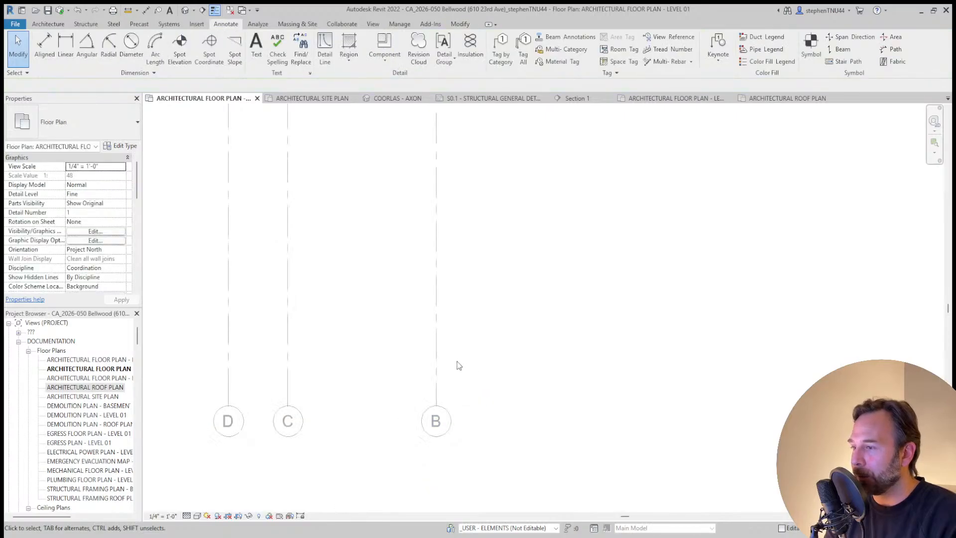
left_click(230, 517)
scroll(501, 339, "down", 5)
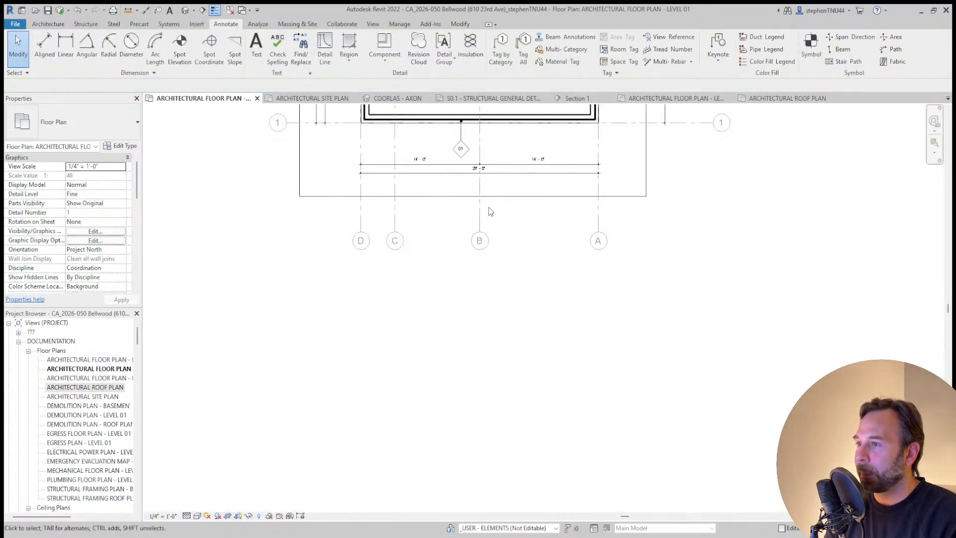
left_click(481, 277)
left_click(508, 319)
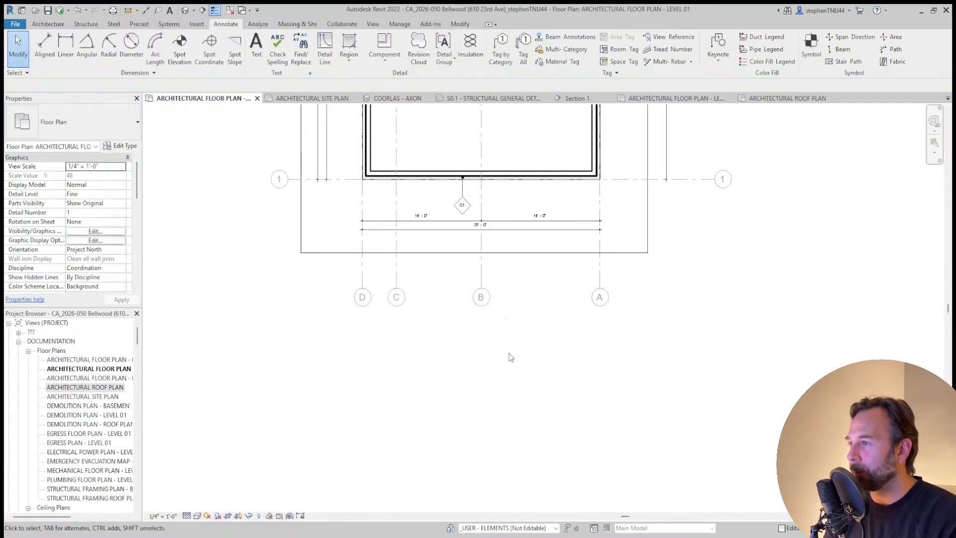
Pull the south bubbles of grids A to D closer to the dimension strings, up to the south crop boundary
scroll(503, 451, "down", 3)
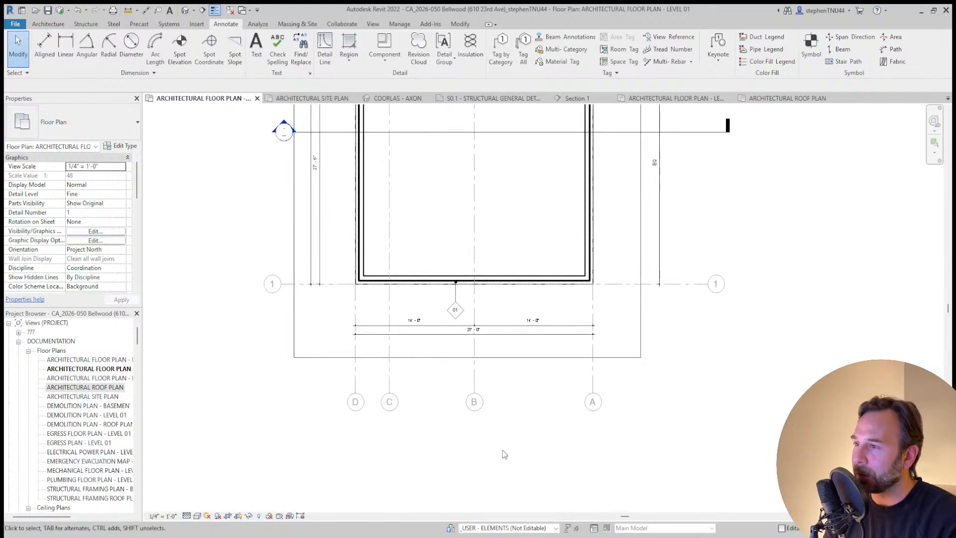
scroll(504, 452, "up", 3)
left_click(475, 400)
scroll(476, 408, "up", 2)
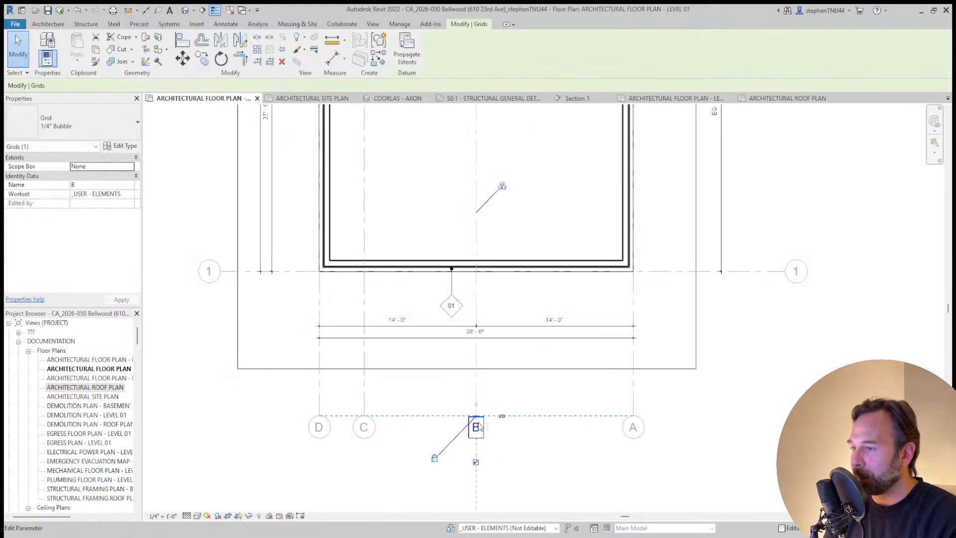
left_click_drag(476, 419, 503, 354)
left_click(533, 422)
scroll(533, 422, "down", 5)
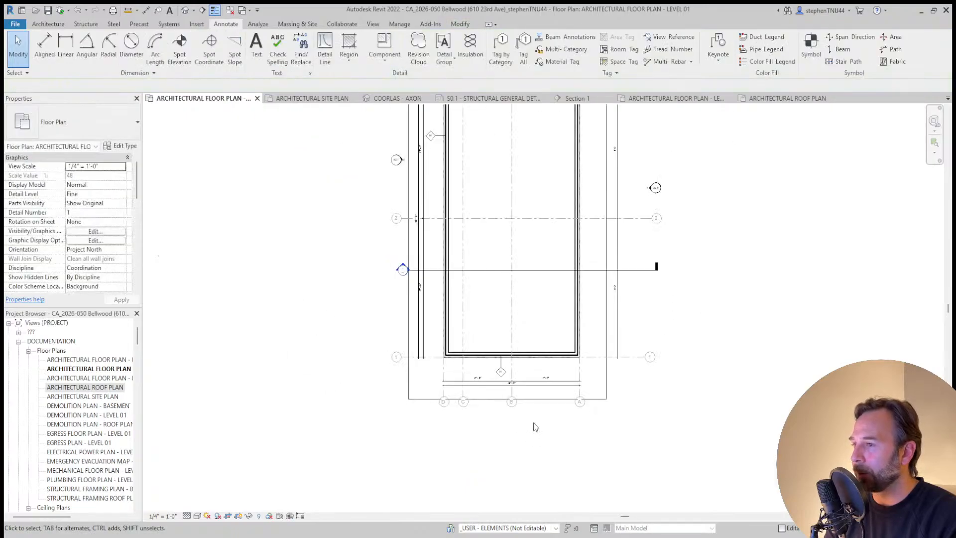
Move the EQ dimension string on the east side toward the building, just inside the crop boundary
scroll(661, 285, "up", 1)
middle_click_drag(661, 295, 647, 329)
scroll(570, 332, "up", 1)
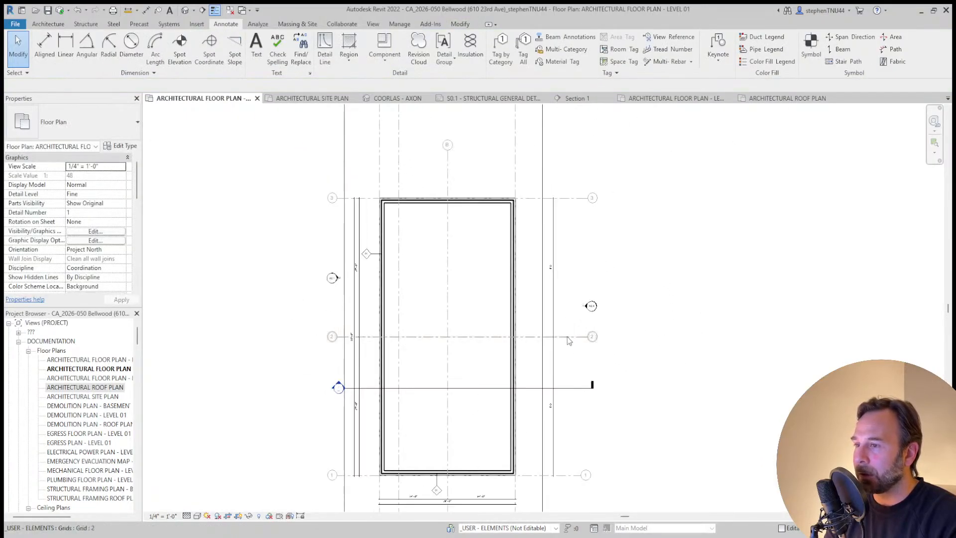
scroll(557, 298, "up", 2)
left_click(535, 291)
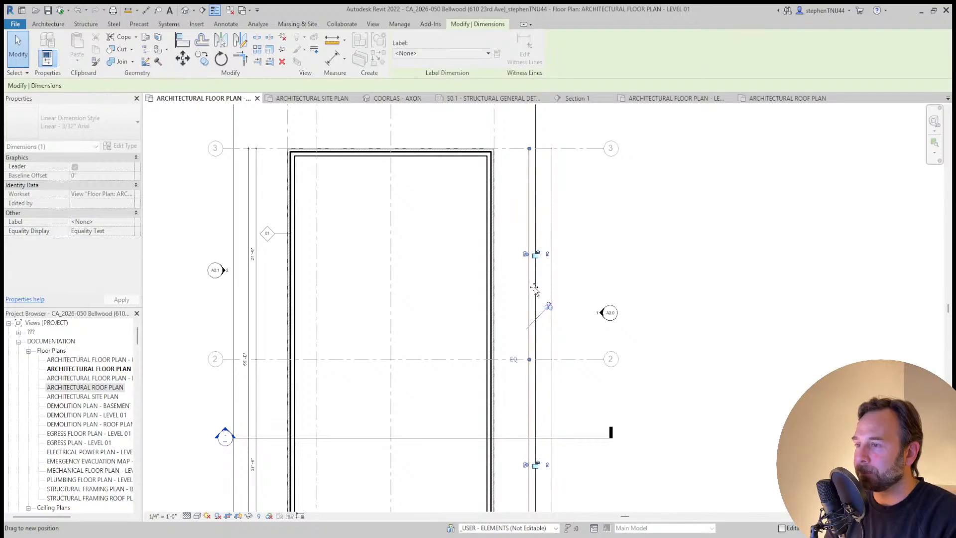
key("Delete")
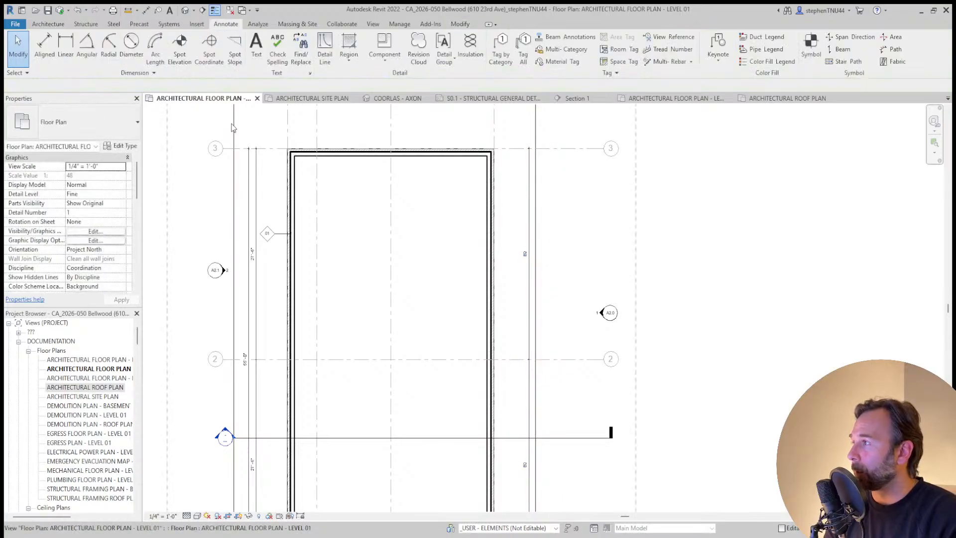
Add an overall aligned dimension between grids 3 and 1 on the east side, just outside the EQ dimension string
left_click(45, 49)
scroll(533, 178, "down", 1)
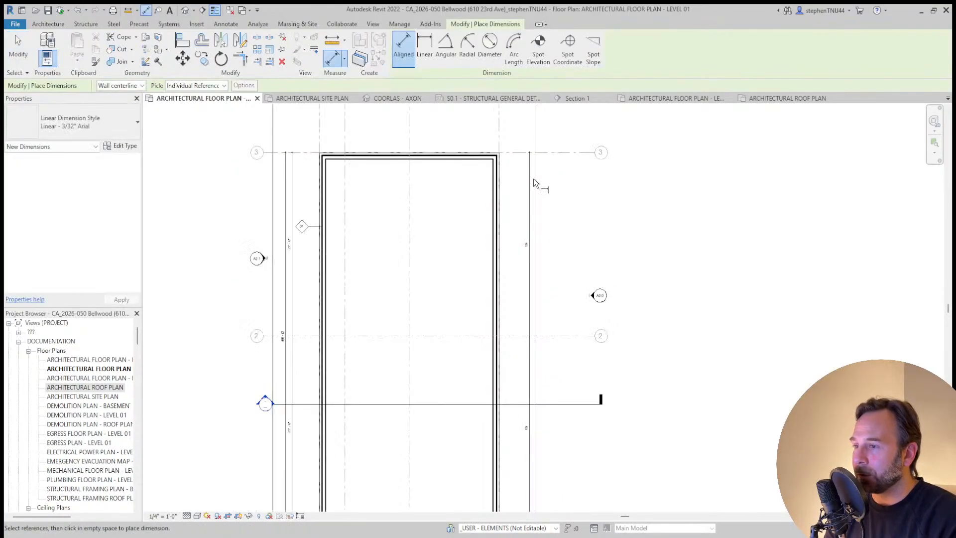
scroll(544, 176, "down", 1)
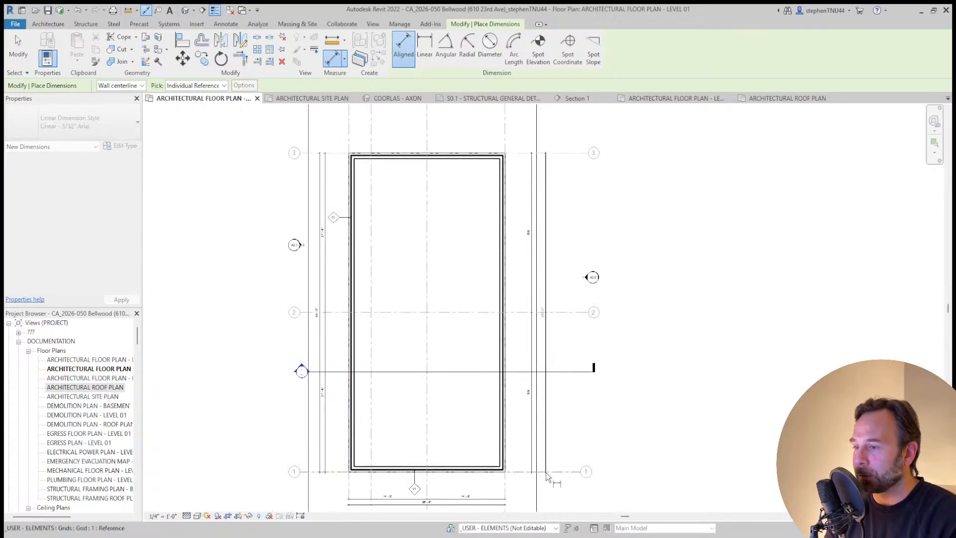
scroll(545, 349, "up", 3)
left_click(531, 338)
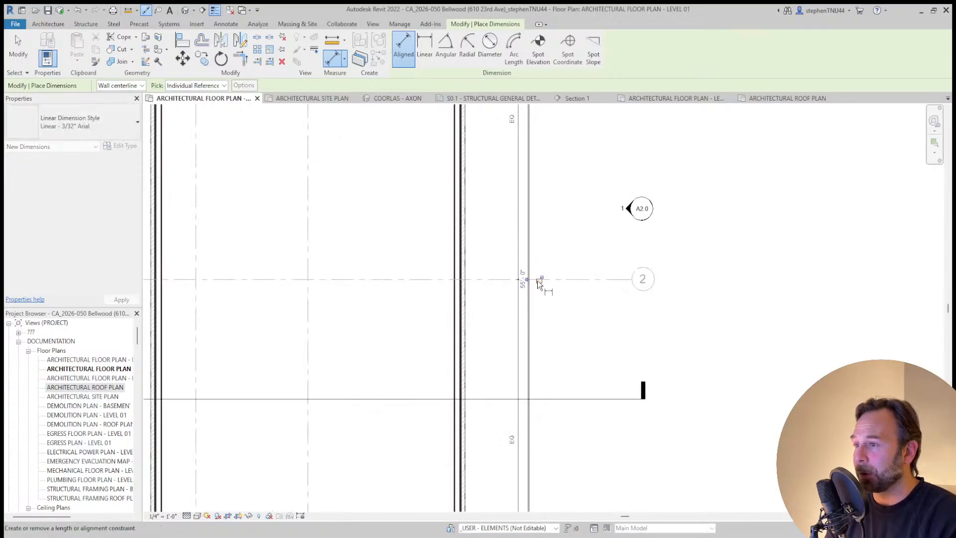
key("Escape")
scroll(535, 283, "down", 1)
left_click(518, 305)
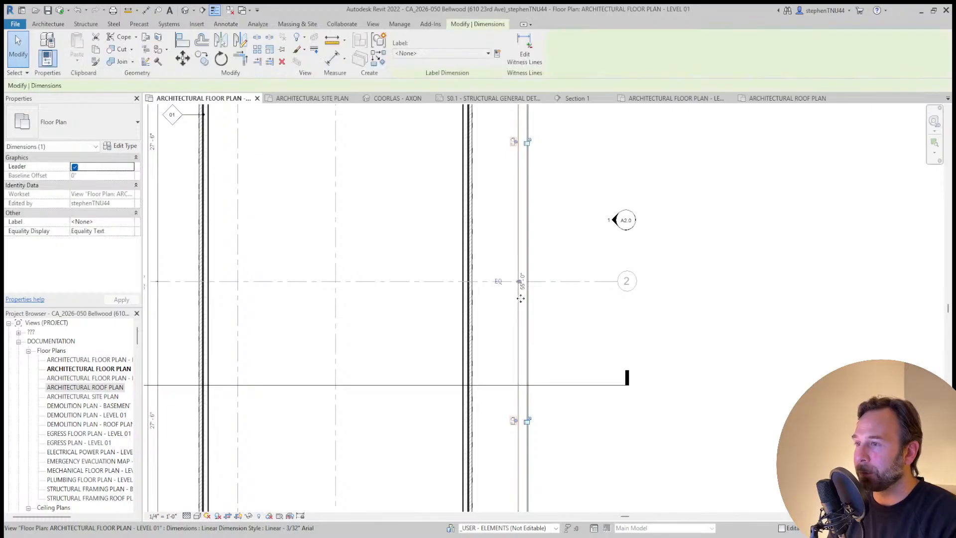
scroll(518, 301, "down", 2)
key("Escape")
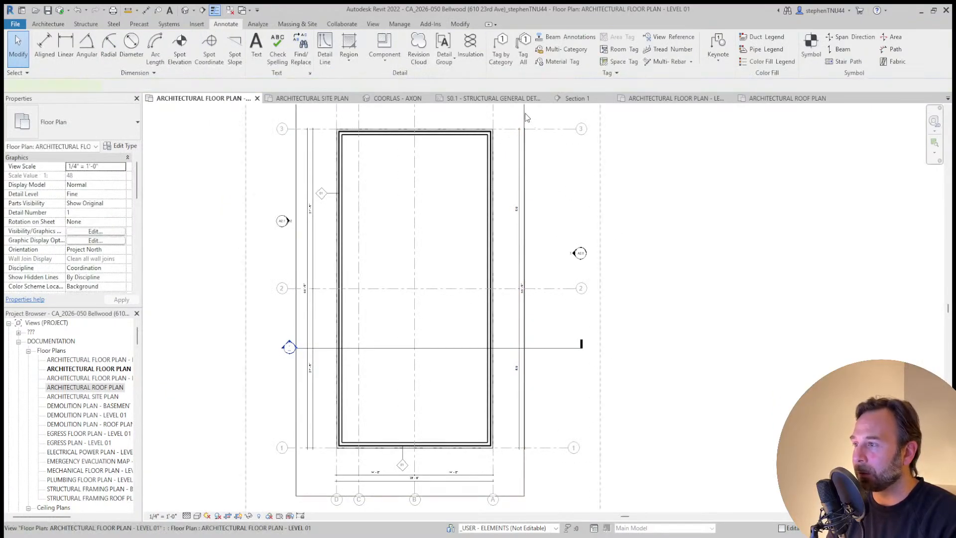
Pull the east bubbles of grids 3 and 2 in toward the building, leaving them just outside the crop boundary
left_click(525, 113)
left_click(584, 222)
left_click(545, 129)
scroll(571, 132, "up", 2)
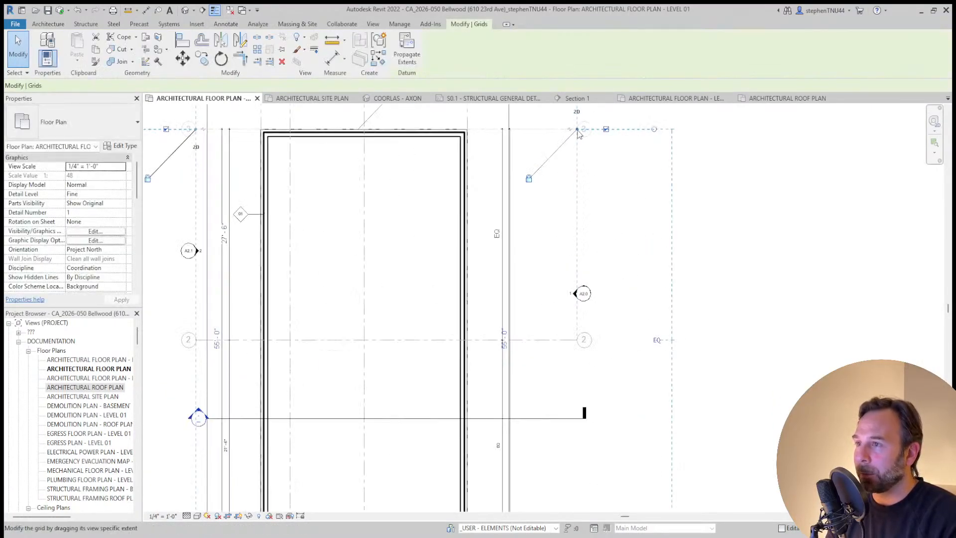
key("Escape")
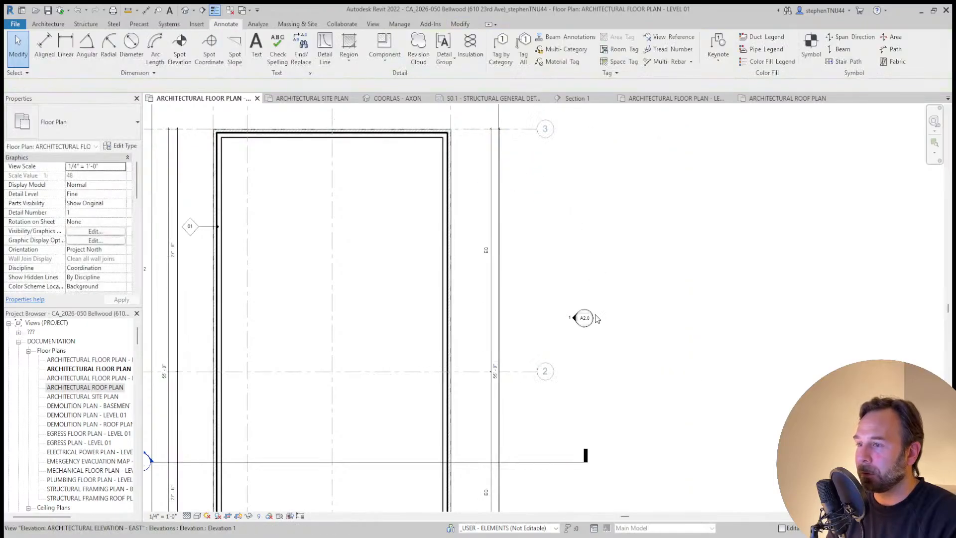
Move the east elevation marker in toward the building, in line with the east grid bubbles
left_click_drag(585, 318, 553, 344)
left_click(588, 284)
scroll(589, 265, "down", 6)
scroll(514, 438, "up", 2)
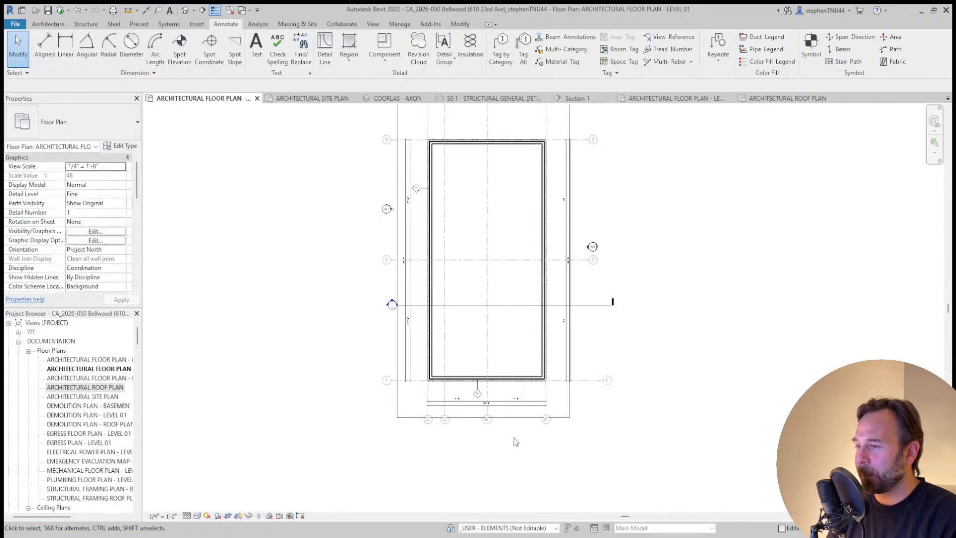
Raise the south crop boundary so it sits between the south dimension strings and the grid bubbles
scroll(514, 438, "up", 1)
scroll(513, 438, "down", 1)
left_click(514, 417)
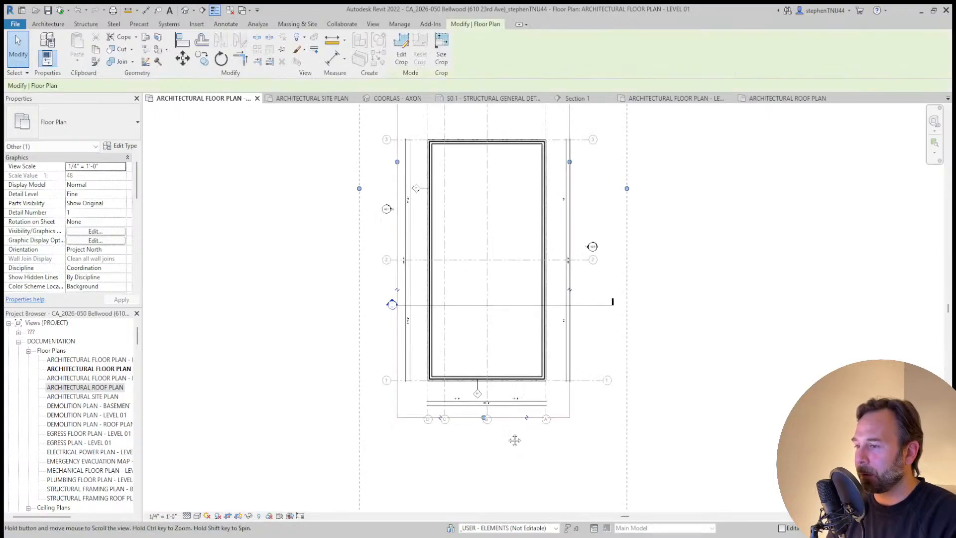
middle_click_drag(514, 439, 509, 391)
scroll(483, 373, "up", 4)
left_click_drag(476, 367, 475, 355)
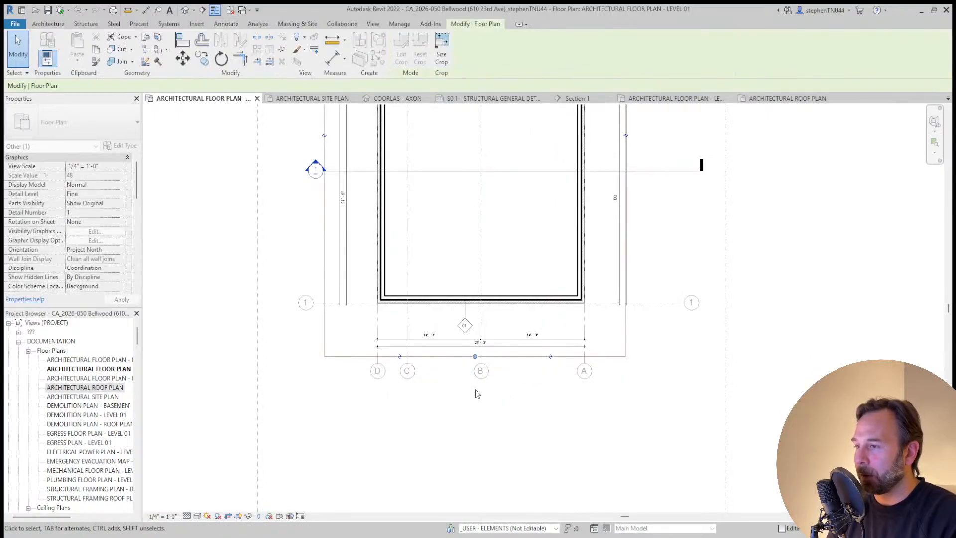
scroll(475, 390, "down", 5)
scroll(571, 185, "up", 1)
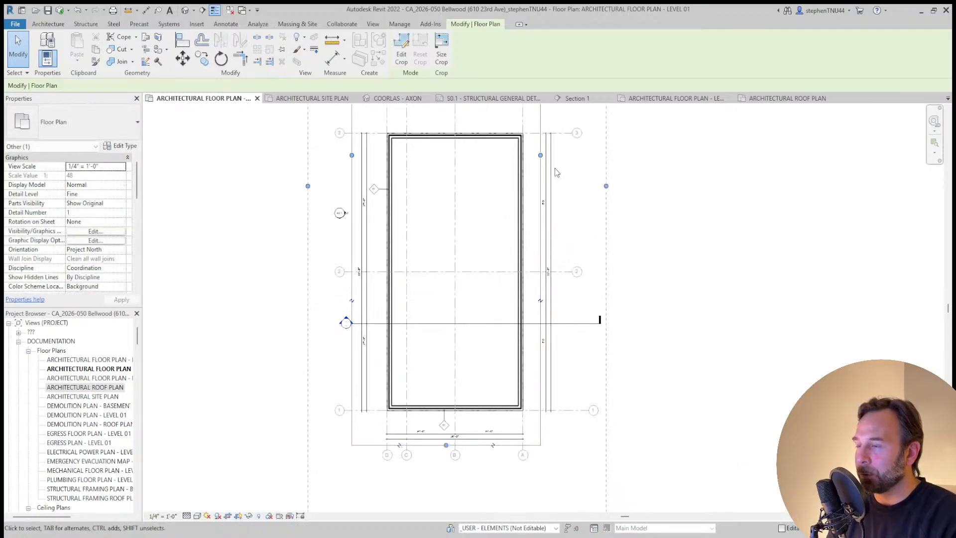
Turn off view cropping in the floor plan and nudge the east elevation's view line west, to just outside the east wall
left_click(289, 487)
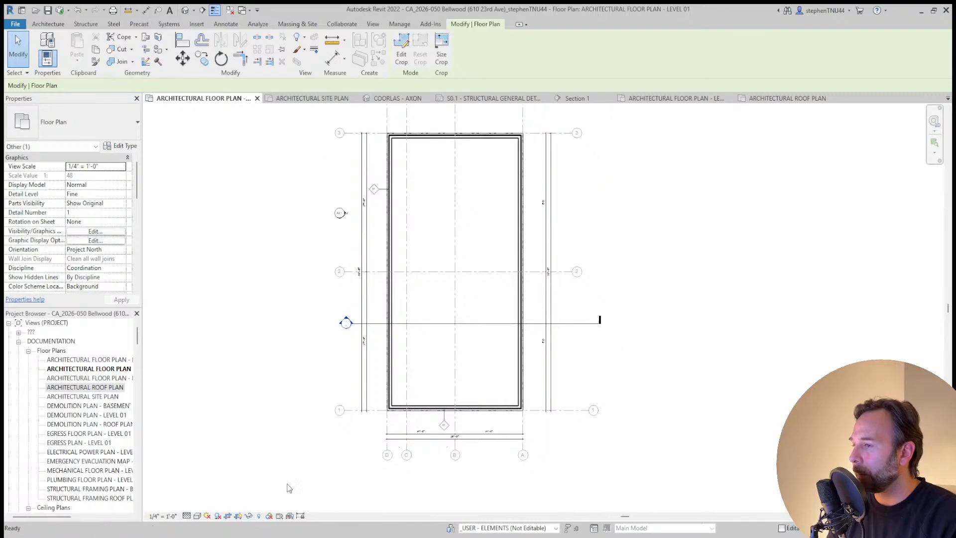
left_click(227, 517)
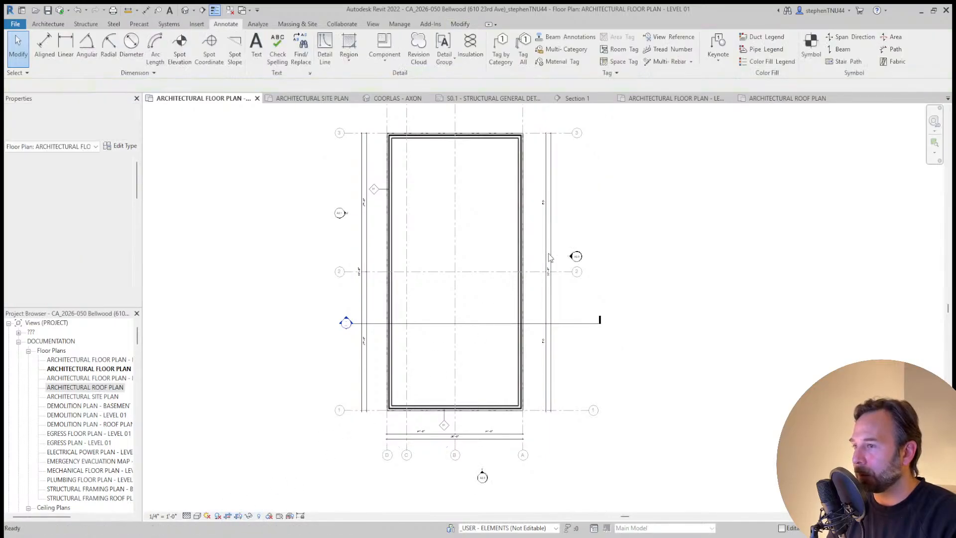
left_click(571, 256)
key("Left")
key("Left")
key("Left")
key("Left")
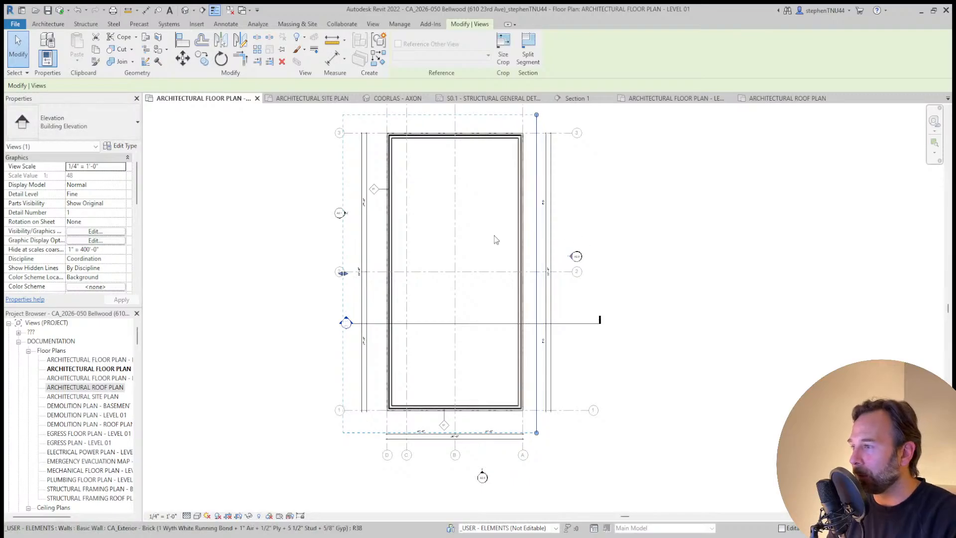
Nudge the west elevation's view line to just outside the west wall, beside the inner dimension string
left_click(348, 215)
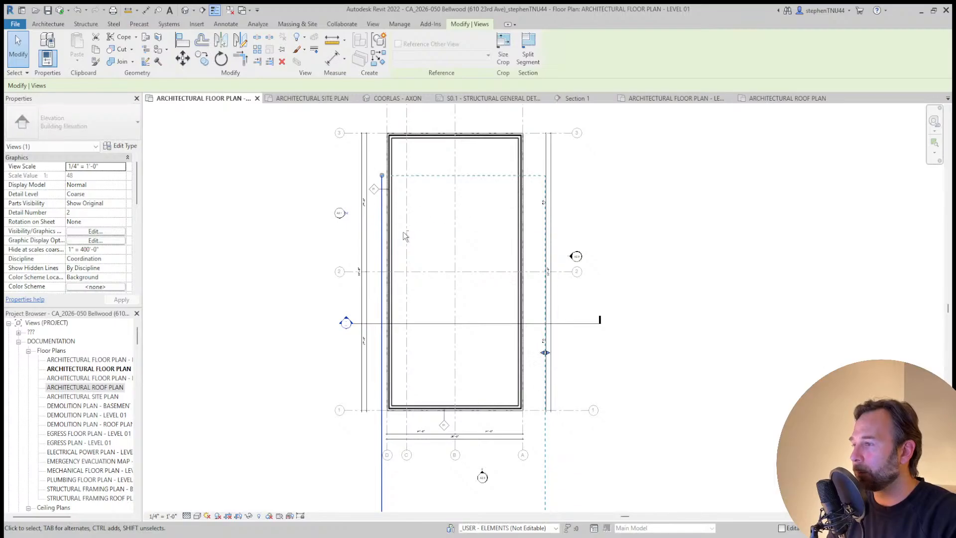
key("Left")
key("Left")
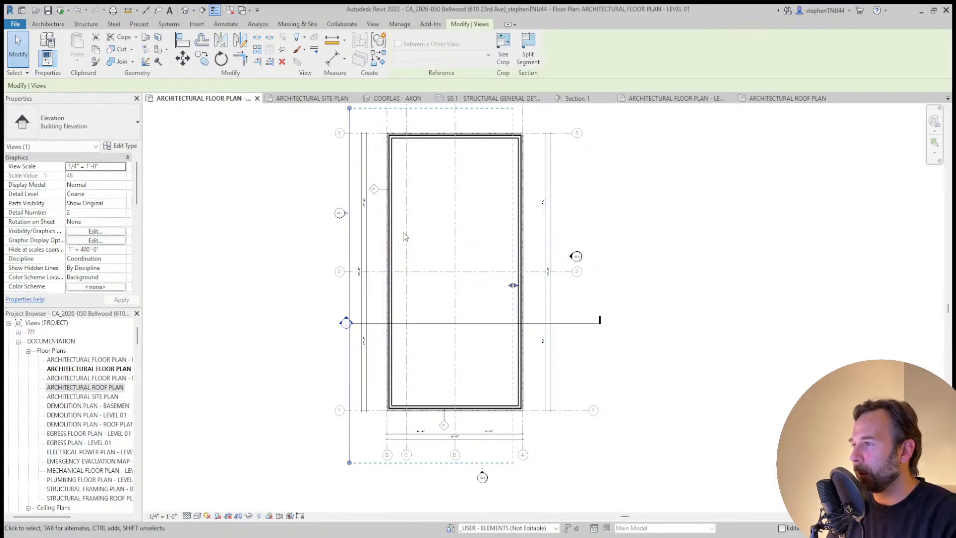
key("Right")
key("Right")
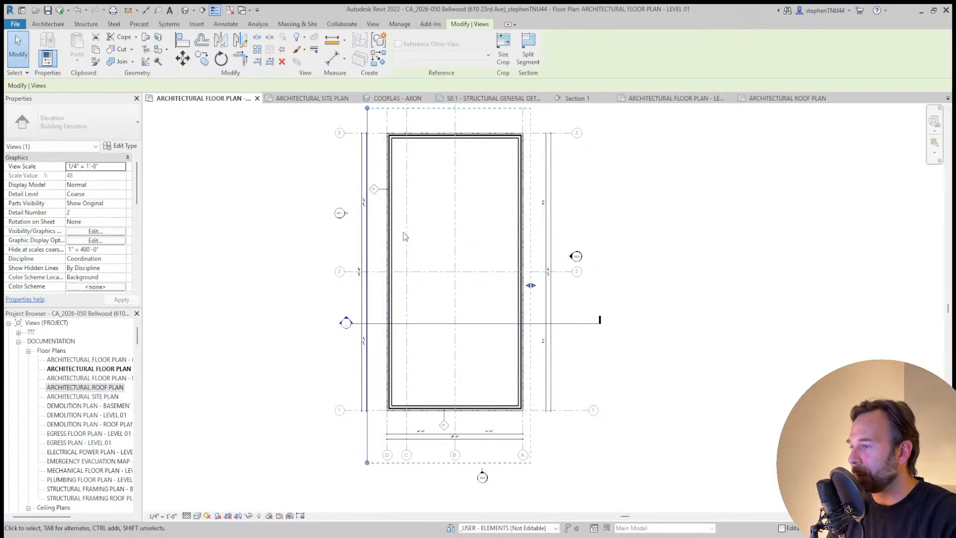
key("Escape")
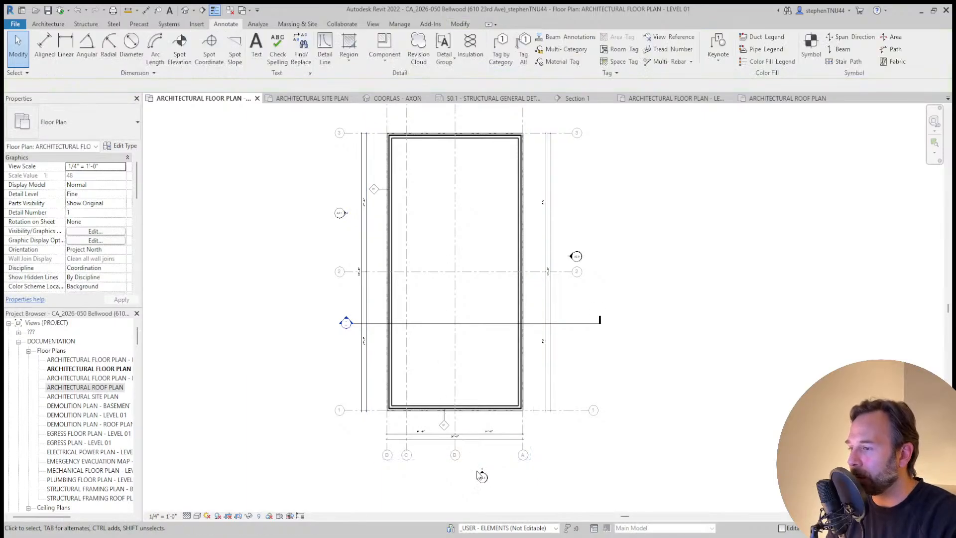
Move the south elevation marker up into the row of south grid bubbles, just east of grid B
scroll(483, 482, "up", 3)
left_click_drag(481, 473, 449, 427)
left_click(476, 429)
Nudge the south elevation's view line up to just below the south wall and shorten both ends to slightly beyond the building's width
left_click(449, 406)
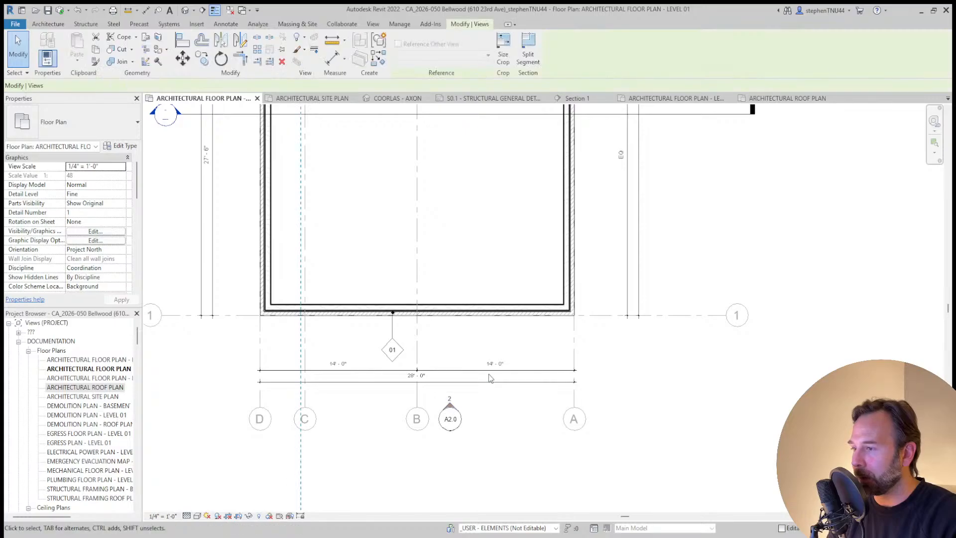
scroll(488, 375, "down", 2)
scroll(484, 369, "down", 3)
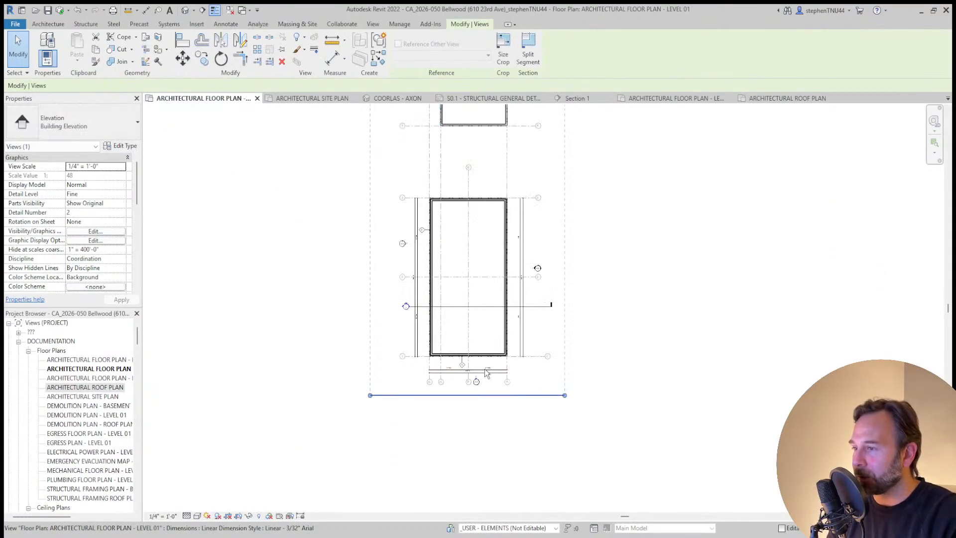
key("Up")
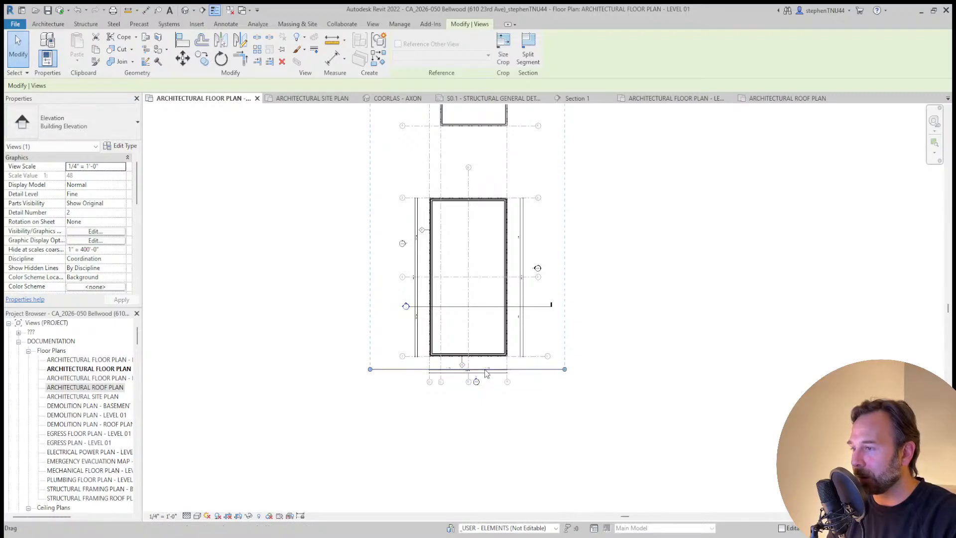
scroll(472, 369, "up", 3)
left_click_drag(297, 372, 386, 372)
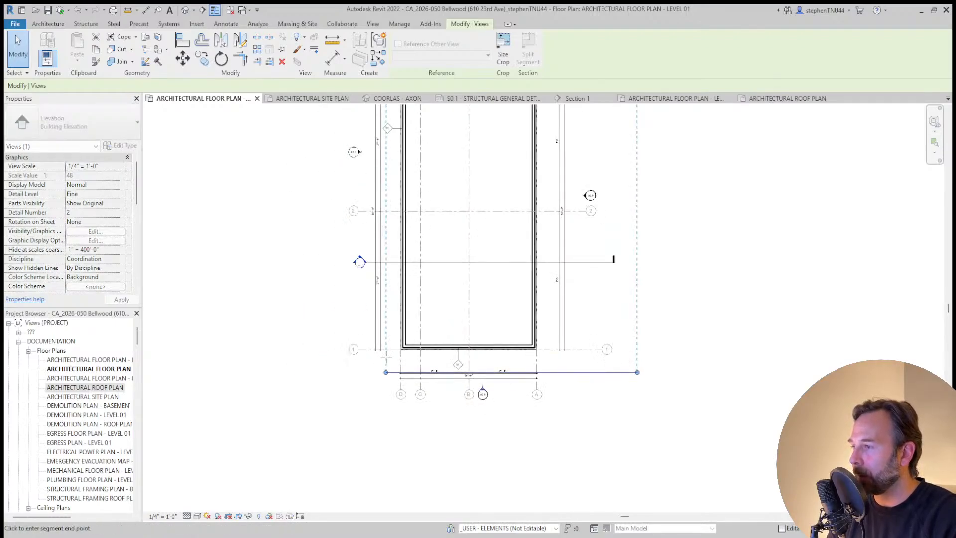
left_click_drag(574, 372, 552, 372)
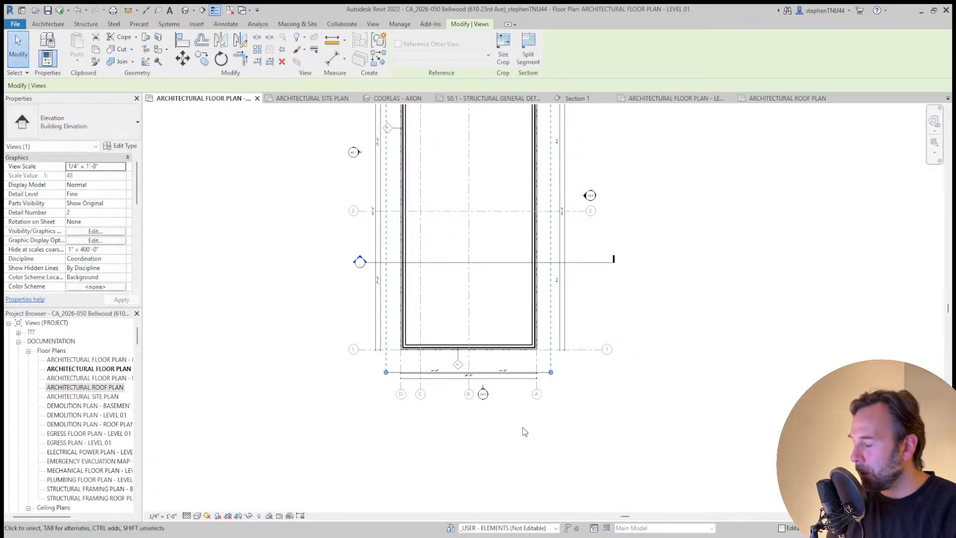
Pull the south elevation's far clip back so its depth ends between the two buildings
scroll(521, 442, "down", 3)
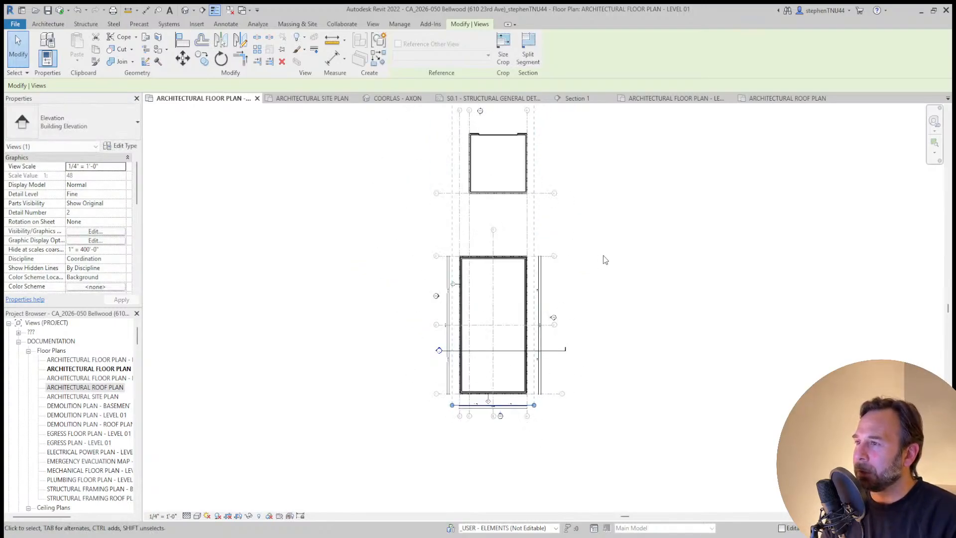
middle_click_drag(605, 260, 591, 333)
scroll(591, 333, "down", 3)
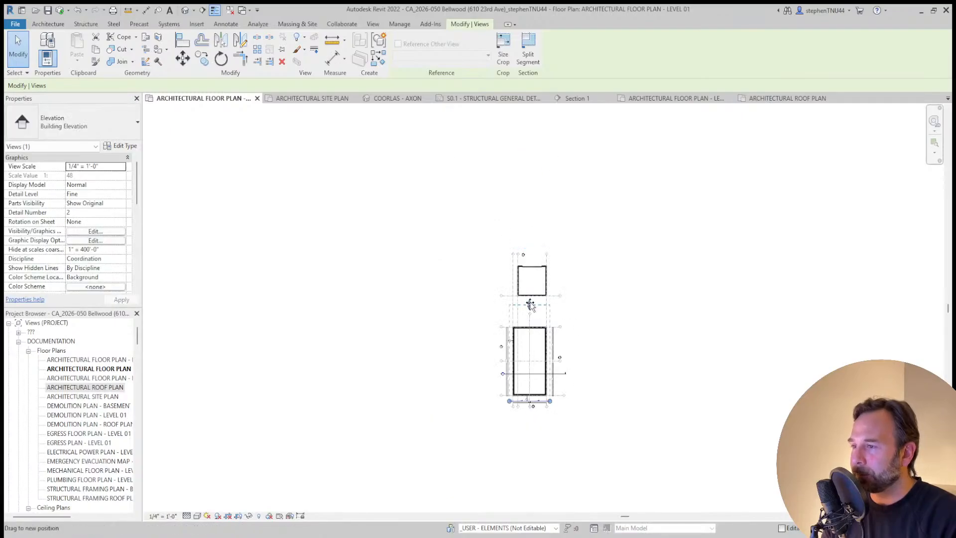
left_click_drag(531, 303, 533, 315)
scroll(533, 327, "up", 3)
left_click(555, 268)
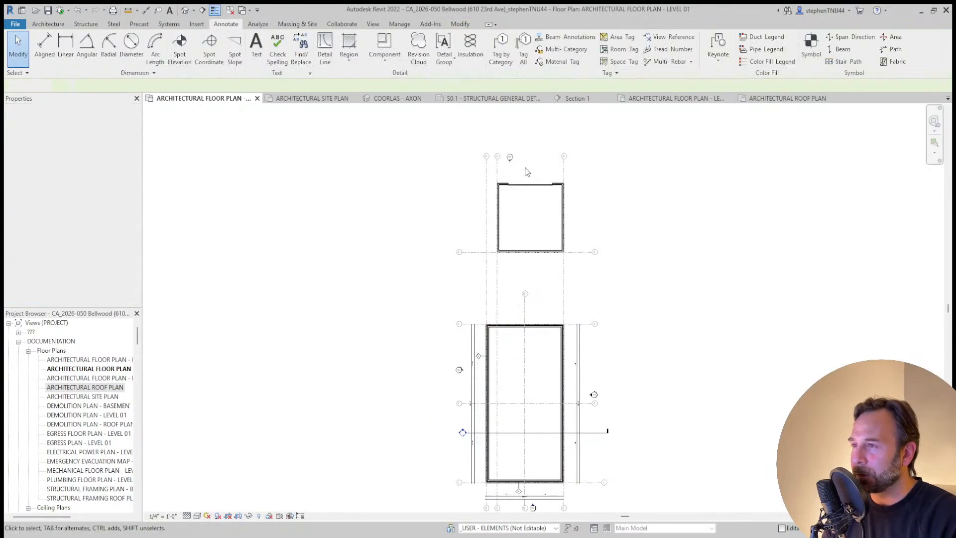
Move the north elevation marker from above the smaller building to between the two buildings, level with the grid B bubble
scroll(525, 169, "up", 2)
left_click_drag(524, 165, 527, 355)
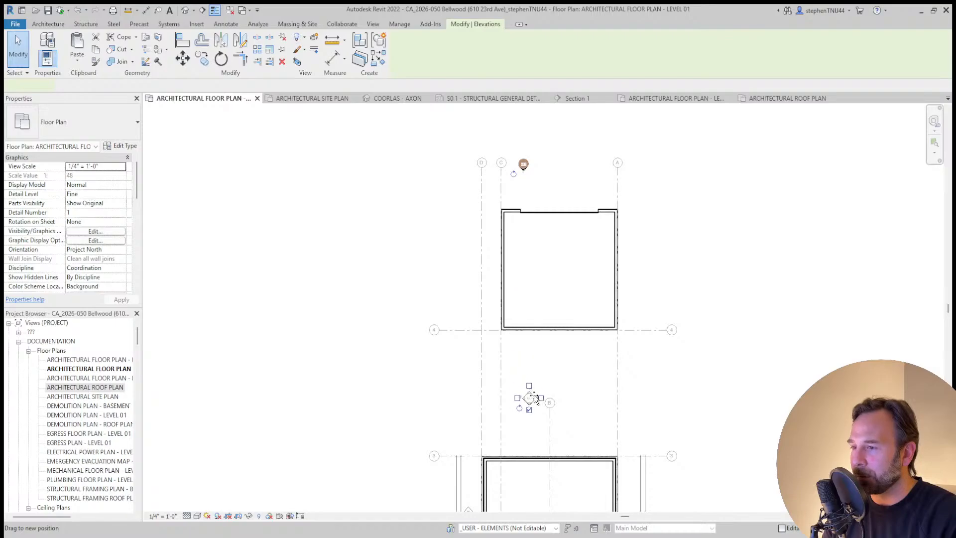
left_click_drag(536, 397, 536, 396)
left_click(578, 384)
scroll(542, 363, "down", 2)
scroll(542, 405, "up", 4)
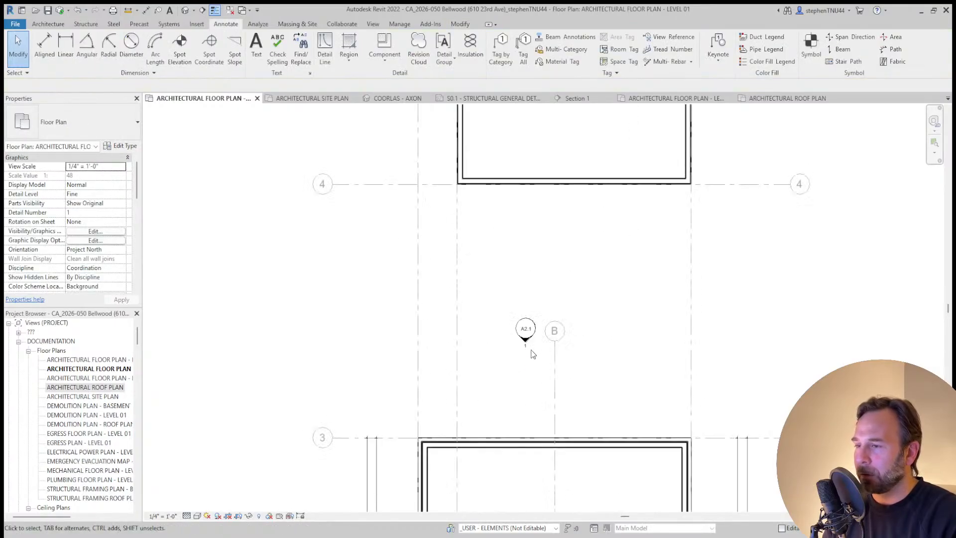
left_click(528, 325)
left_click(625, 323)
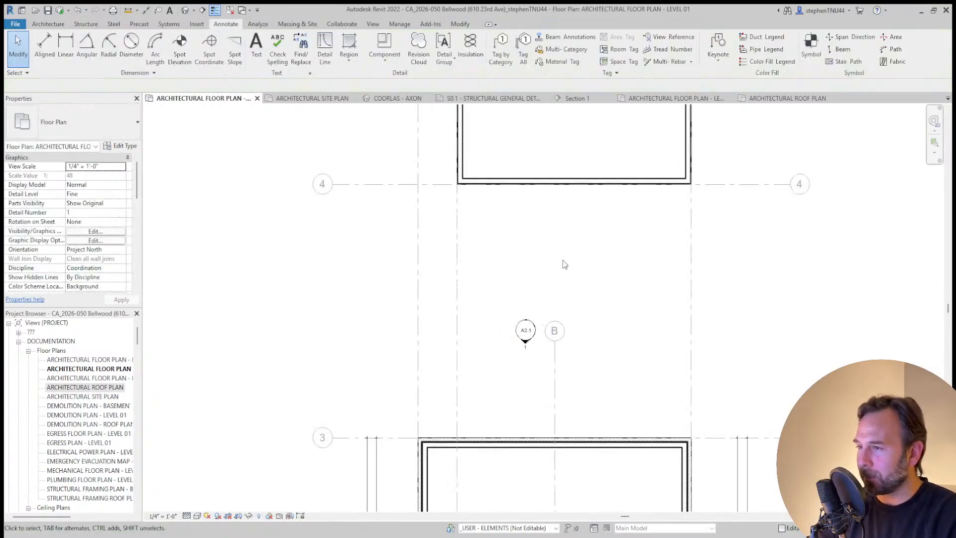
Nudge the north elevation's view line left and up to just outside the larger building's north wall
scroll(543, 315, "down", 2)
left_click(538, 306)
scroll(527, 291, "down", 2)
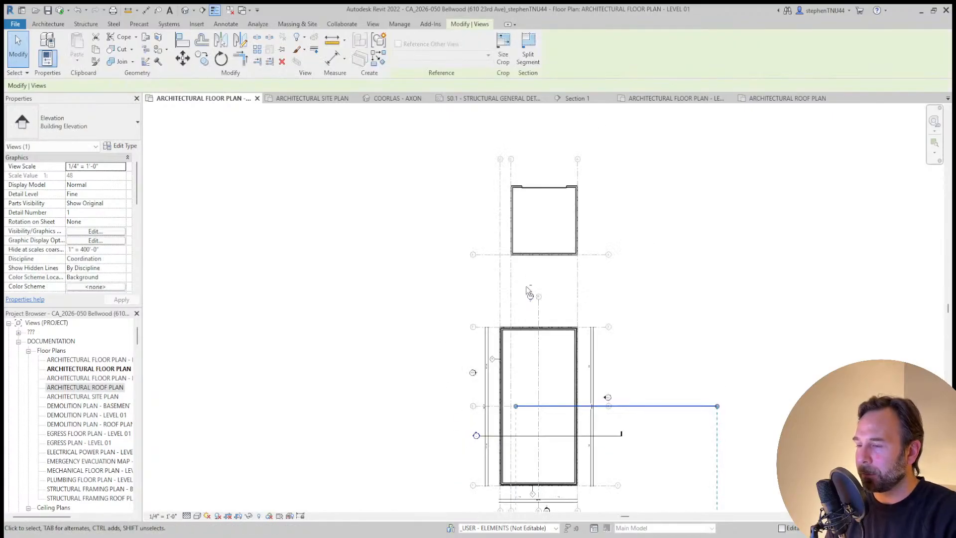
key("Left")
key("Left")
key("Up")
key("Up")
key("Left")
key("Up")
key("Left")
key("Up")
key("Up")
key("Up")
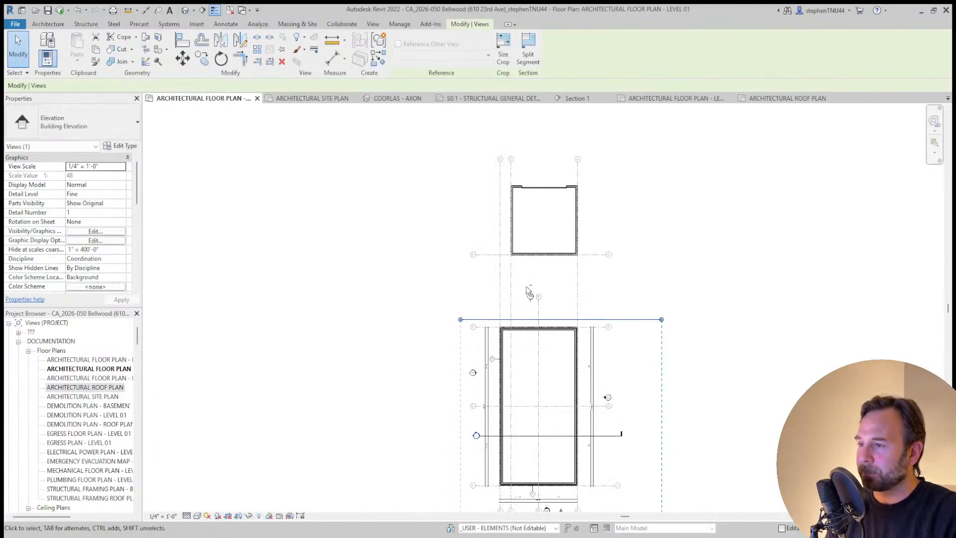
key("Up")
scroll(527, 291, "up", 2)
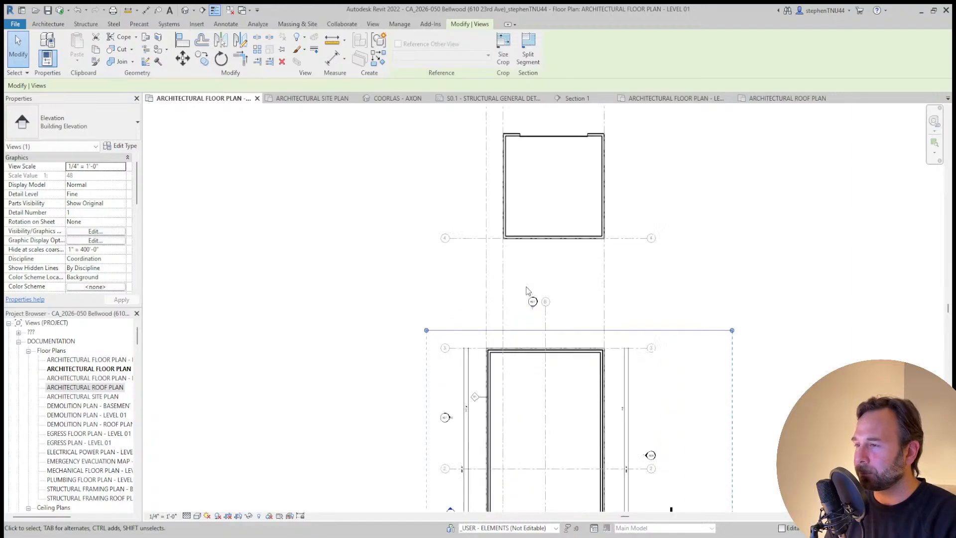
Shorten the north elevation's view line at both ends to slightly beyond the larger building's side walls
left_click_drag(427, 331, 462, 330)
left_click(784, 331)
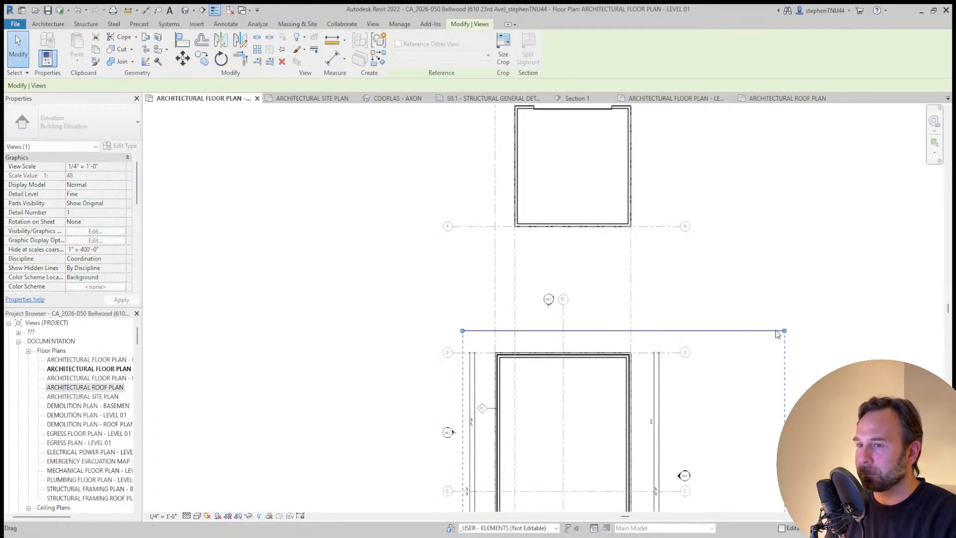
left_click(647, 341)
key("Escape")
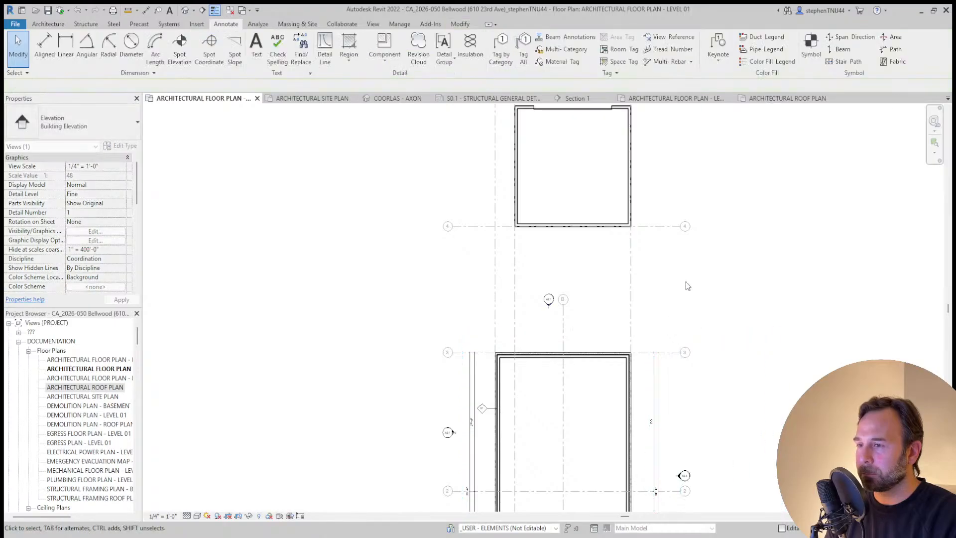
scroll(545, 253, "down", 4)
scroll(649, 384, "up", 4)
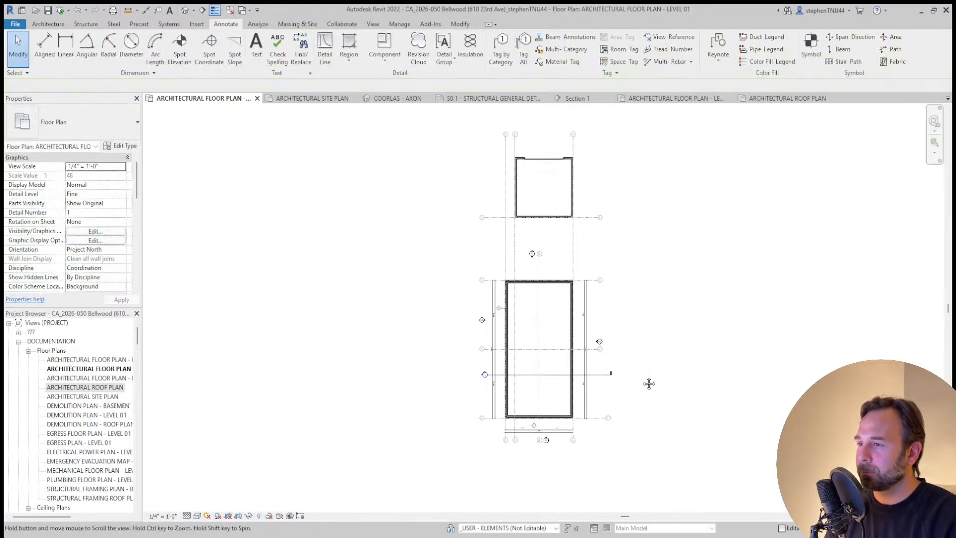
middle_click_drag(592, 368, 602, 373)
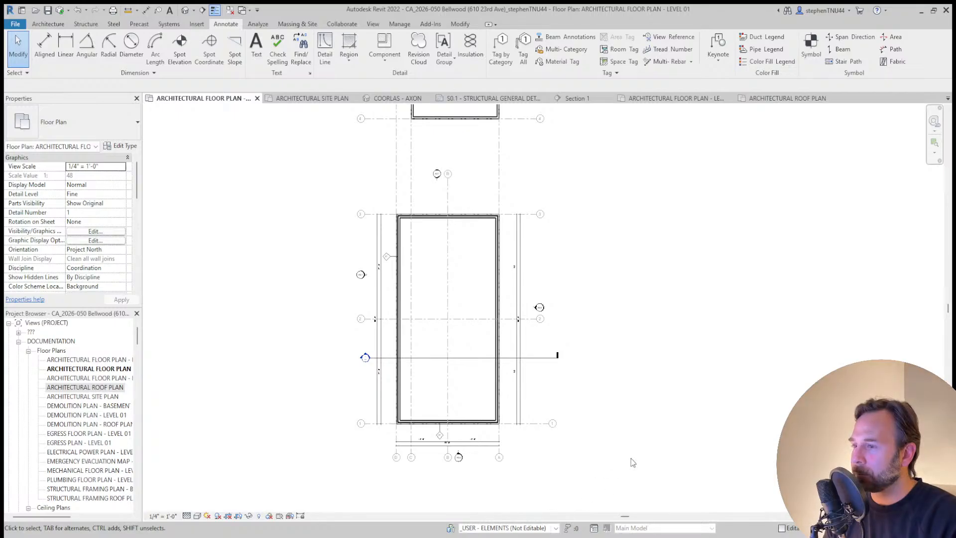
middle_click_drag(585, 463, 593, 461)
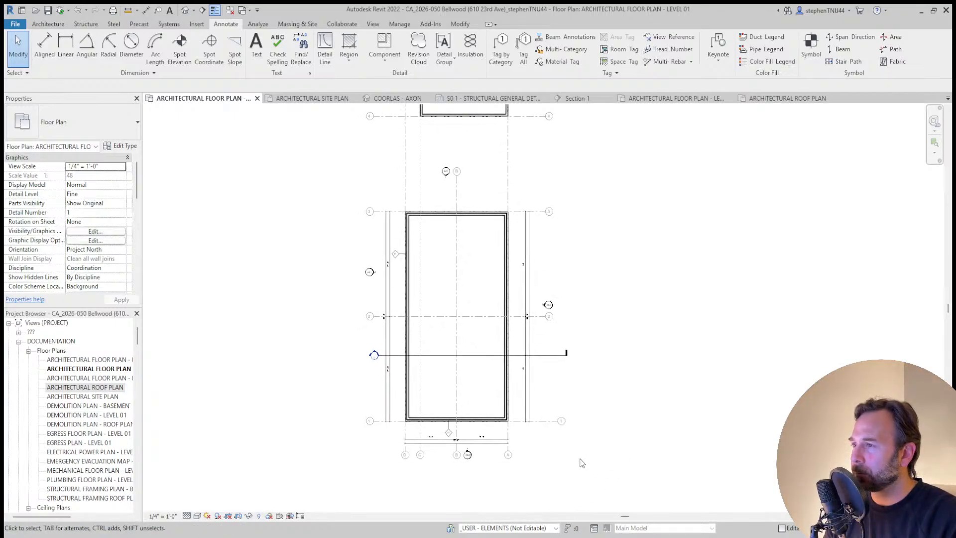
scroll(576, 463, "up", 1)
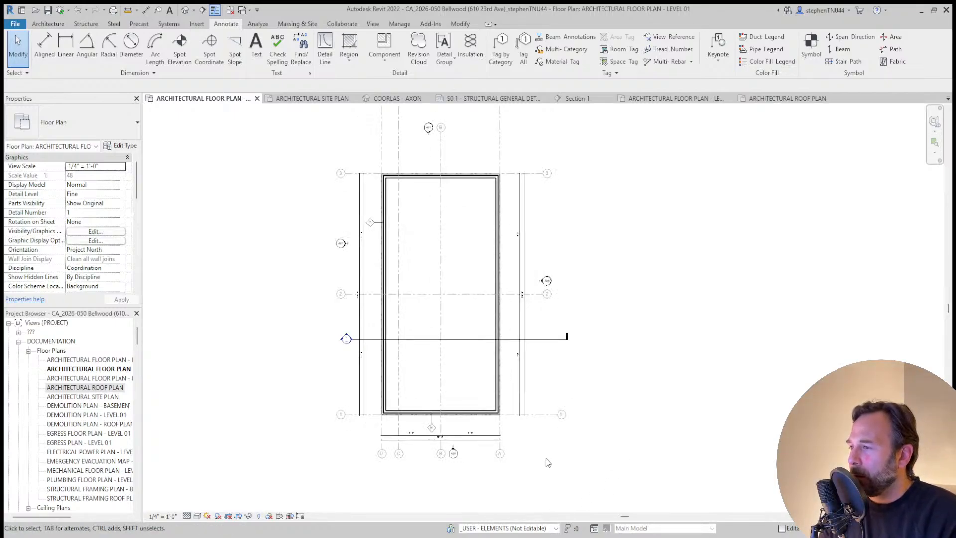
middle_click_drag(546, 458, 548, 458)
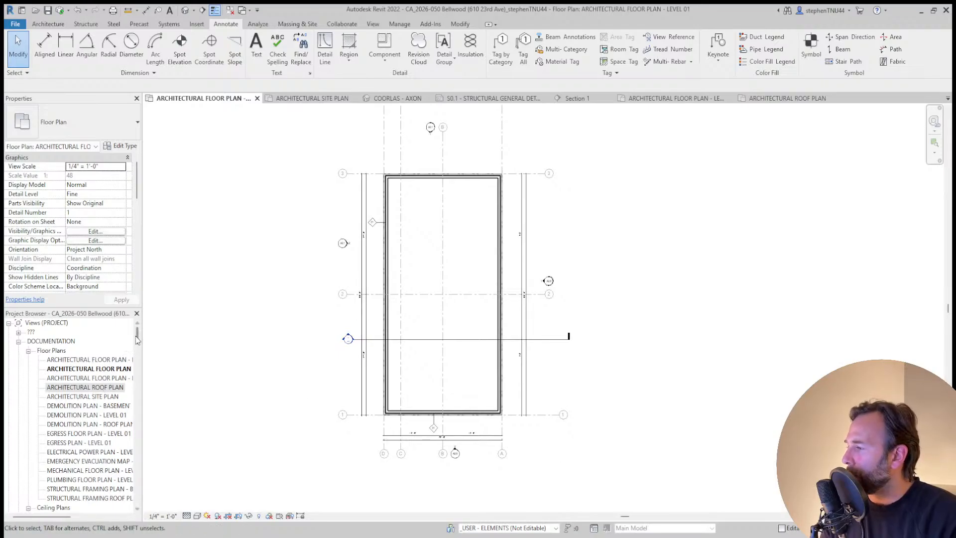
Open sheet A2.0 - ARCHITECTURAL EXTERIOR ELEVATIONS and move the south elevation viewport toward the sheet's left edge
left_click_drag(138, 338, 142, 473)
scroll(80, 463, "up", 1)
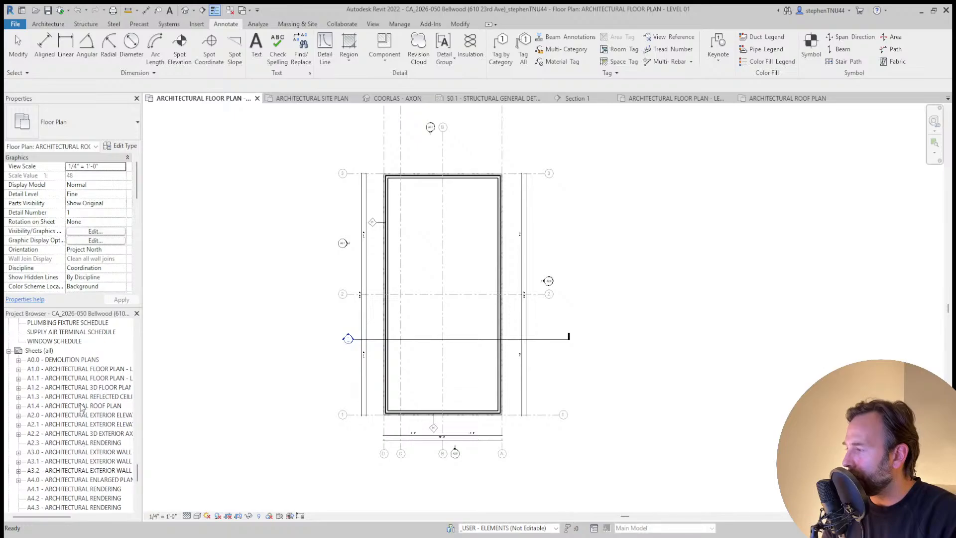
double_click(81, 415)
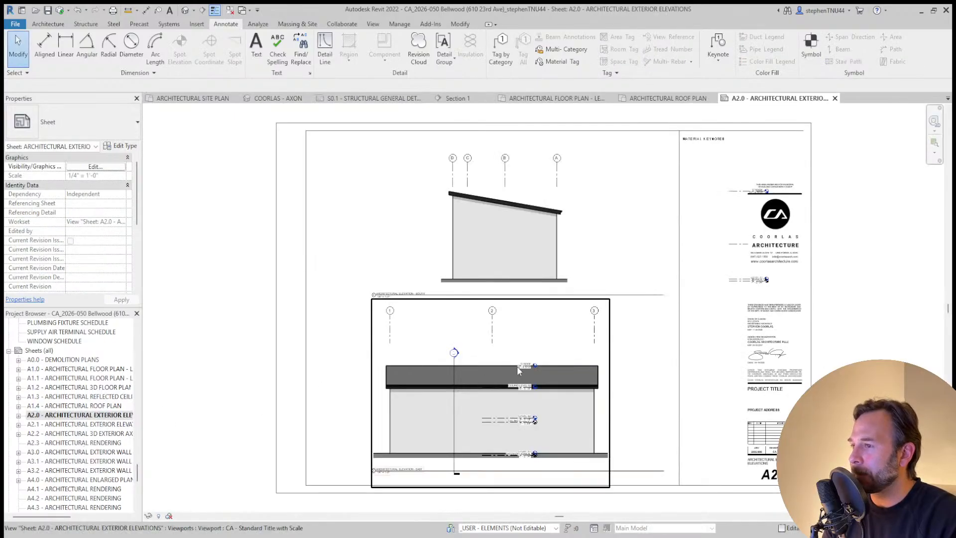
scroll(524, 239, "down", 1)
left_click_drag(501, 226, 440, 260)
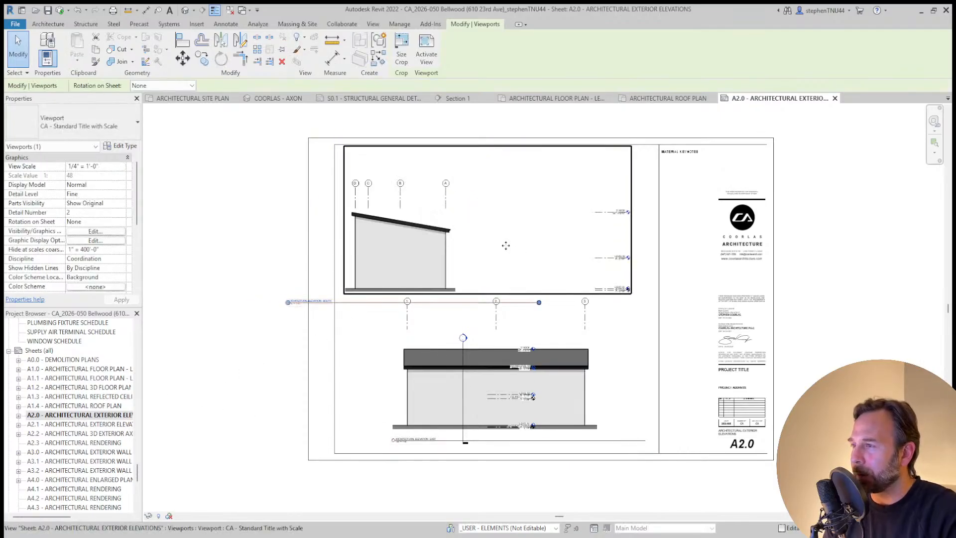
Nudge the south elevation viewport up and right, clear of the east elevation's grid bubbles
key("Up")
key("Up")
key("Up")
key("Up")
key("Up")
key("Up")
key("Up")
key("Up")
key("Right")
key("Right")
key("Right")
key("Right")
key("Right")
key("Right")
key("Right")
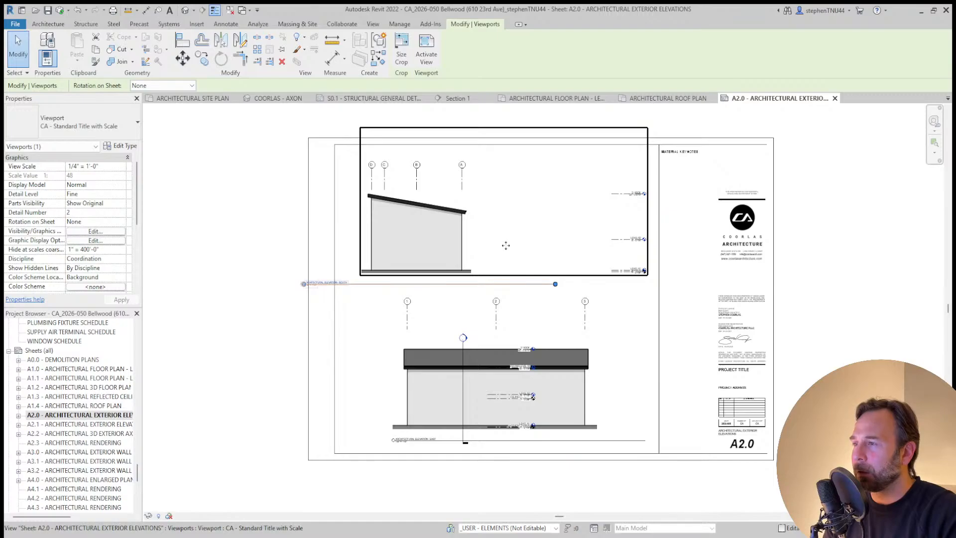
Activate the south elevation view and bring both ends of its level lines in to just outside the wall at grid A
double_click(505, 245)
scroll(614, 195, "up", 3)
left_click(610, 195)
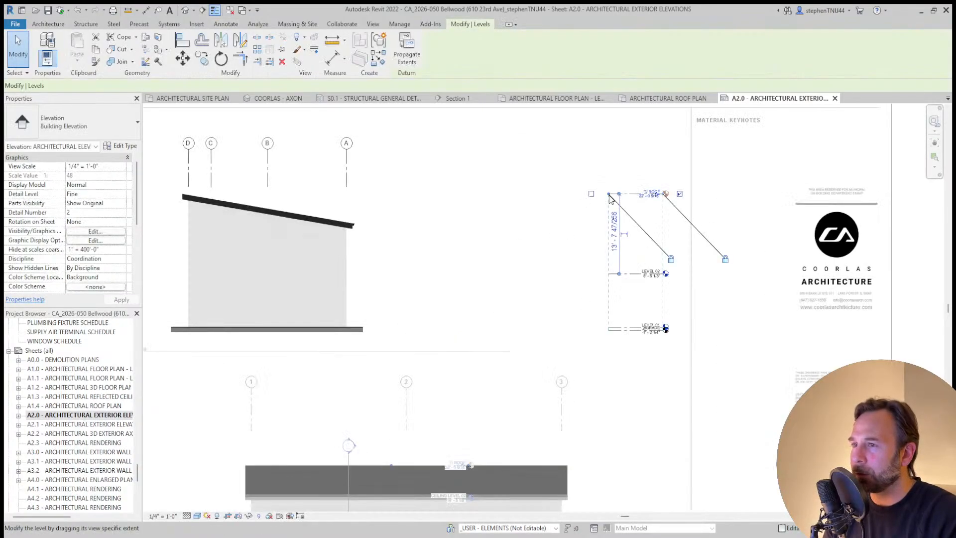
left_click_drag(611, 198, 346, 198)
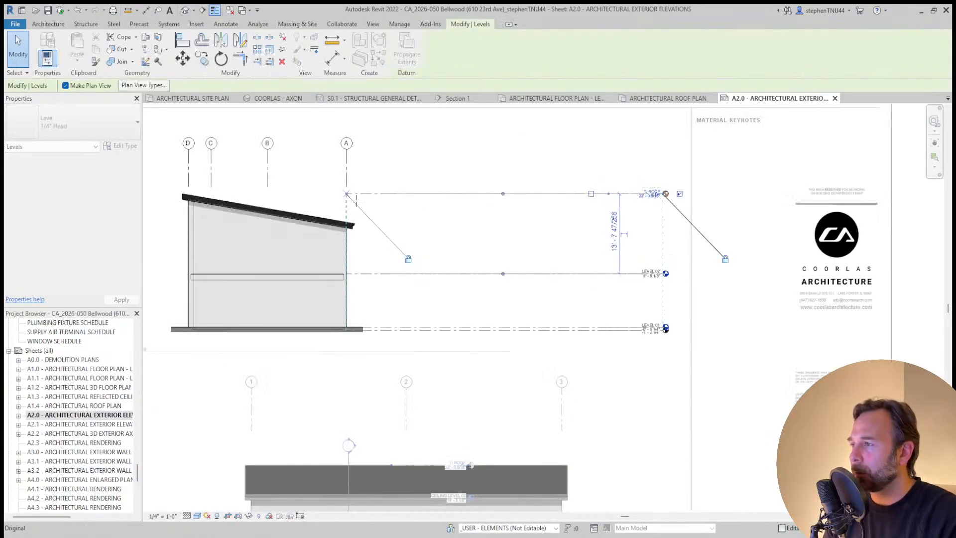
left_click(408, 176)
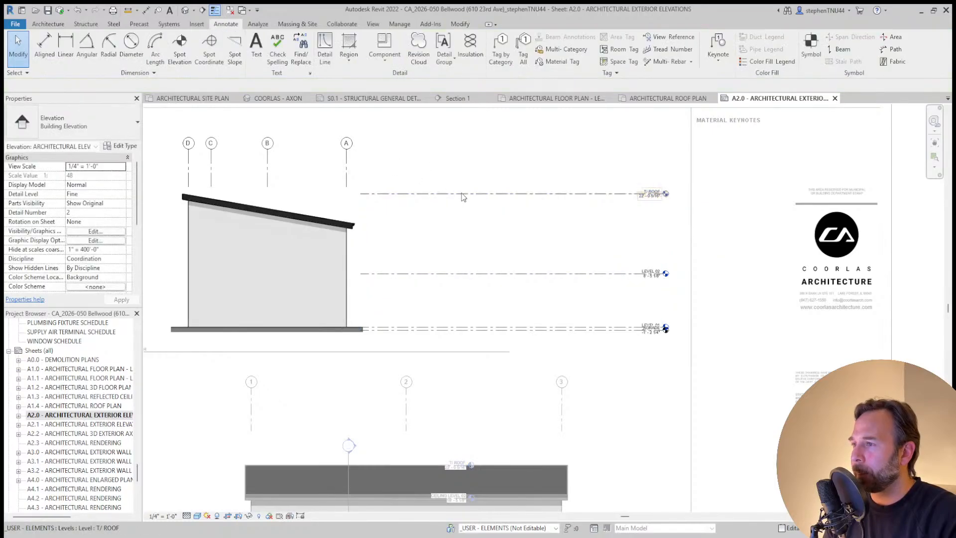
left_click(461, 195)
left_click_drag(664, 199, 430, 194)
left_click(464, 257)
Extend only the T/ ROOF level line across the south elevation to near the roof's high end by grid D
mouse_move(398, 239)
middle_mouse_down()
mouse_move(601, 262)
mouse_move(622, 253)
middle_mouse_up()
scroll(617, 217, "up", 3)
left_click(619, 201)
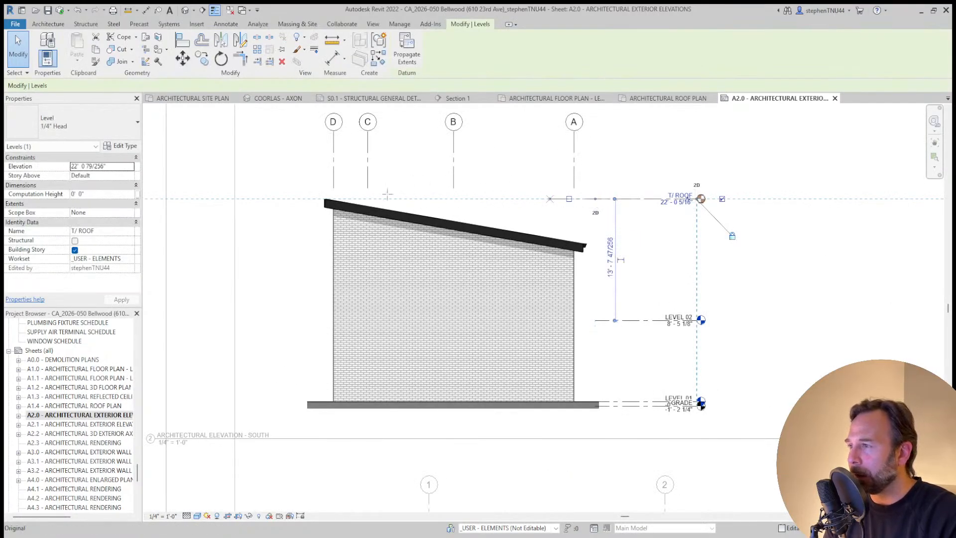
left_click(389, 164)
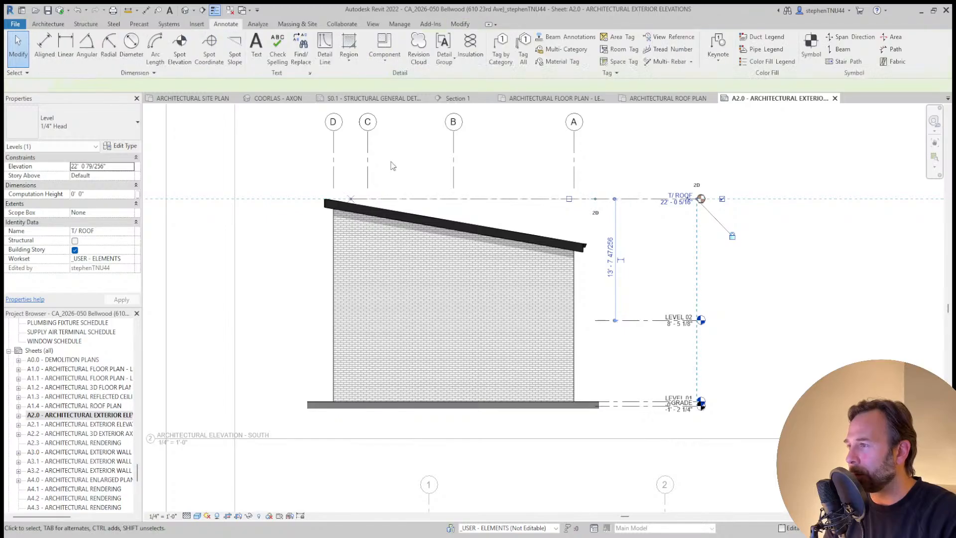
Hide grid C in the south elevation and extend grid lines B and A individually down toward the sloped roof
left_click(368, 154)
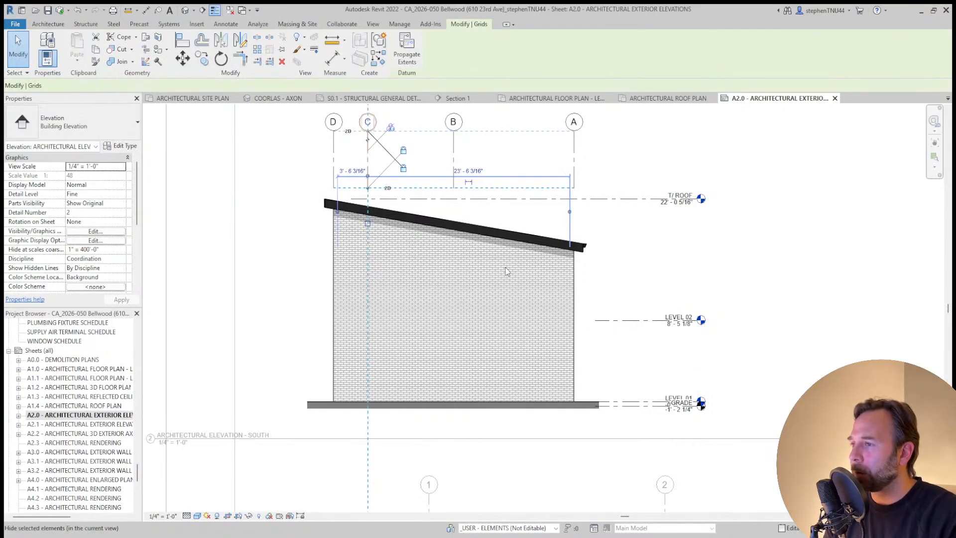
key("Delete")
left_click(456, 163)
scroll(458, 176, "up", 2)
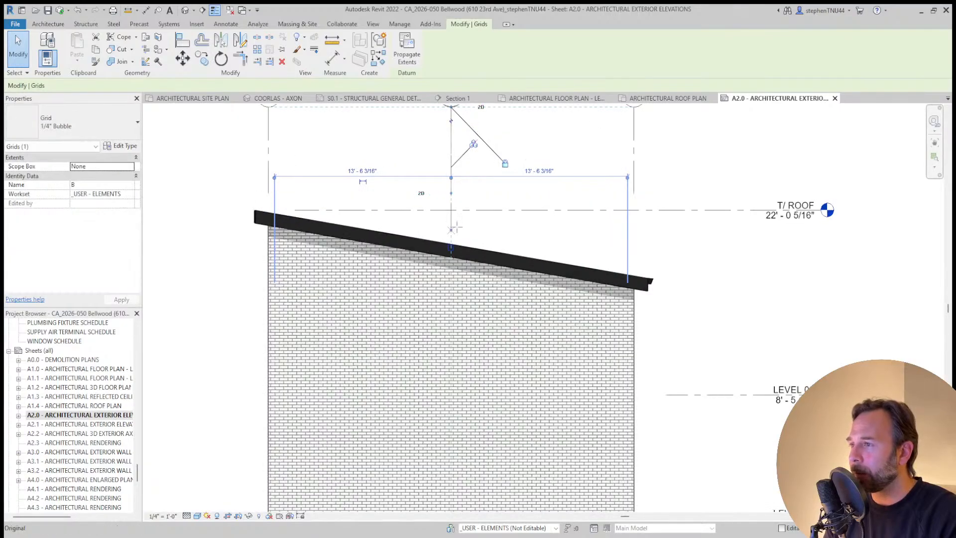
left_click(623, 149)
left_click(633, 151)
middle_click_drag(654, 157, 543, 197)
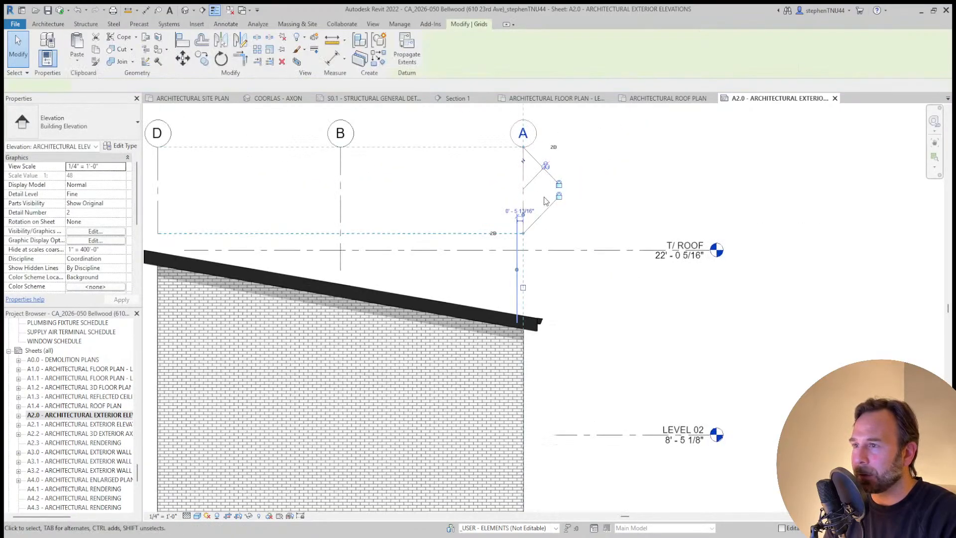
left_click_drag(528, 234, 521, 294)
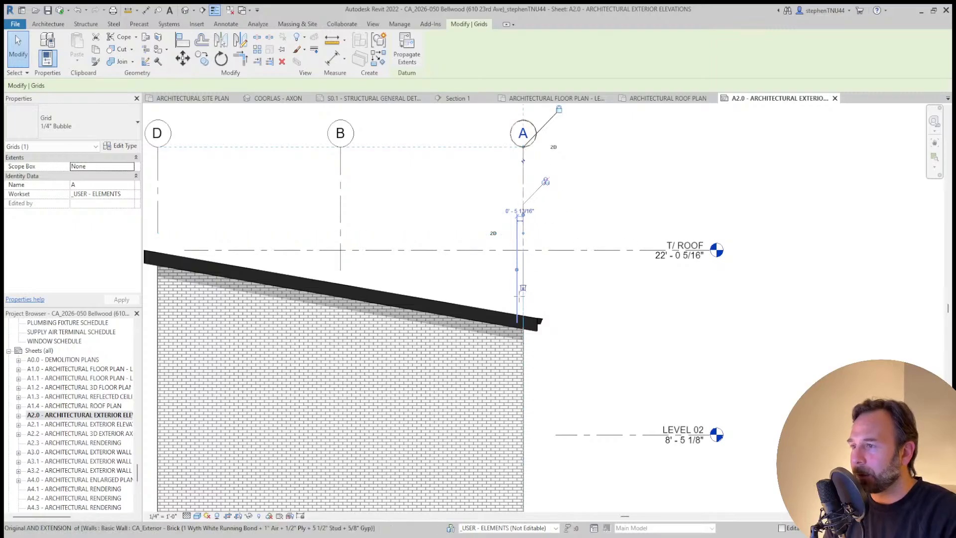
left_click(594, 300)
Move the grey ground filled region down so its top edge meets the GRADE level line
scroll(508, 188, "down", 4)
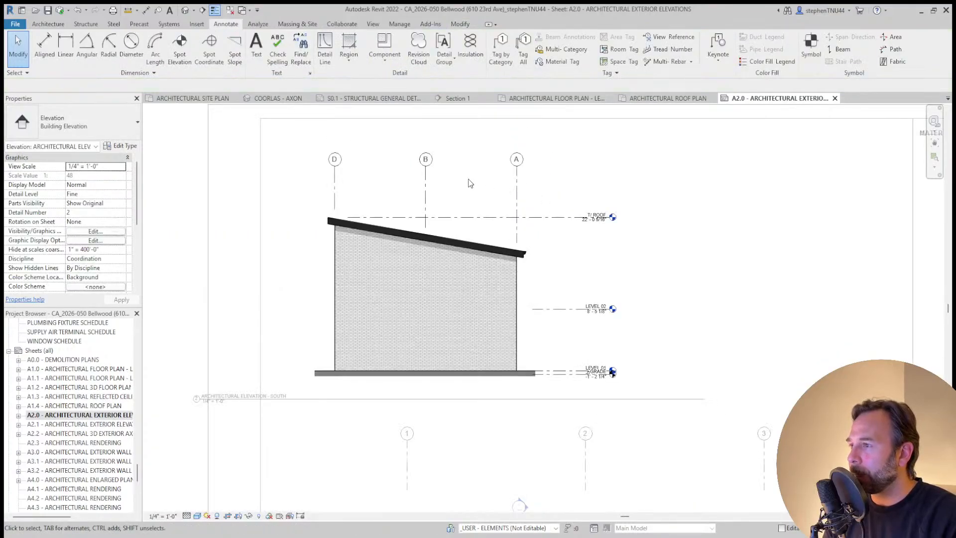
scroll(542, 349, "up", 3)
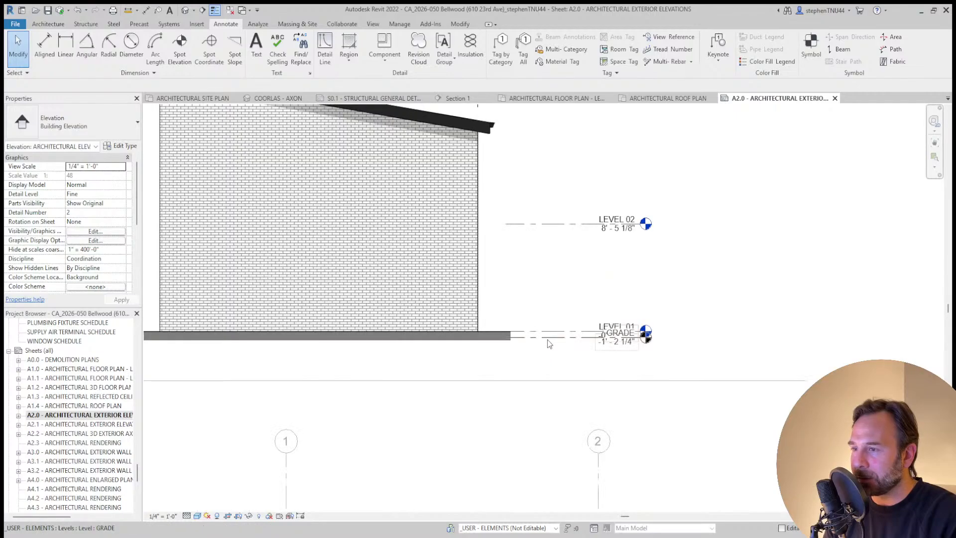
left_click(548, 339)
scroll(587, 285, "up", 2)
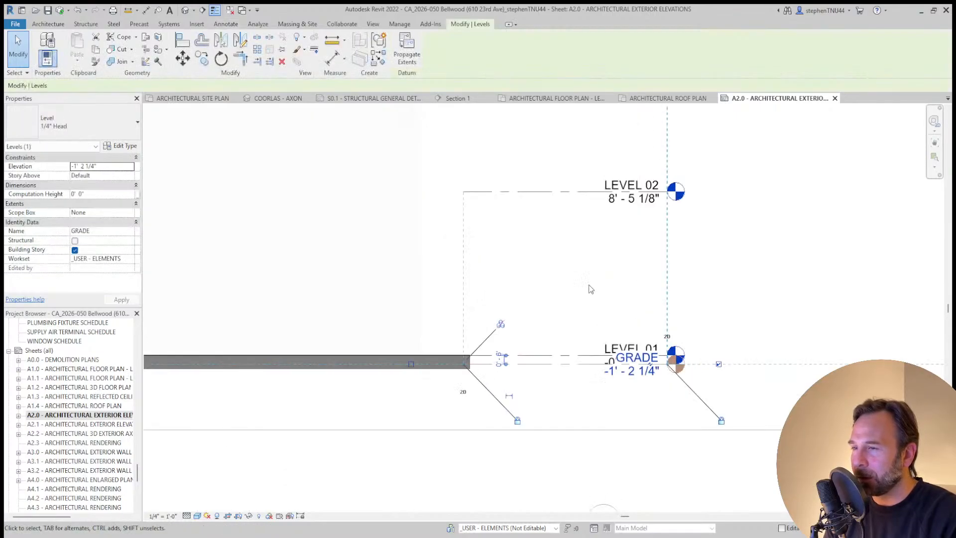
left_click(449, 359)
scroll(444, 363, "up", 2)
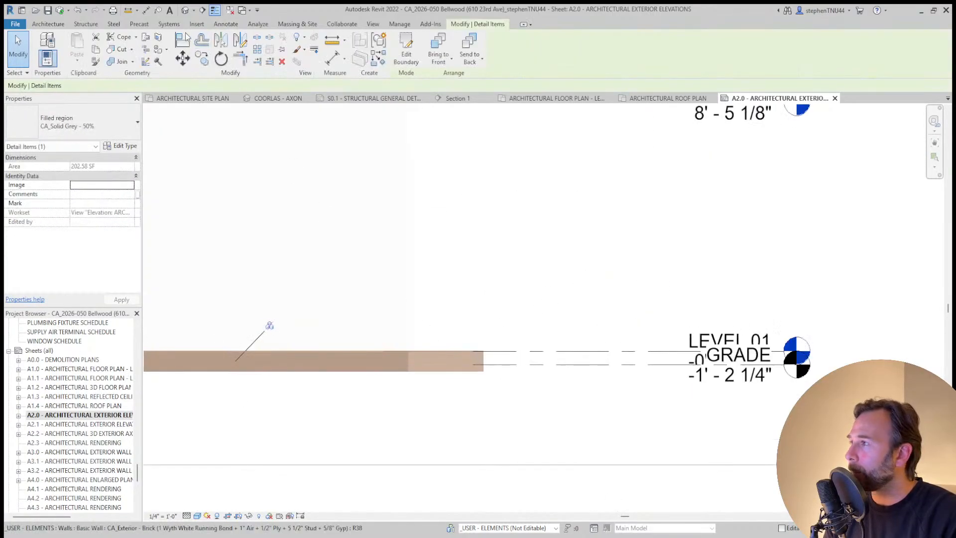
key("m")
key("v")
left_click(397, 367)
left_click(481, 351)
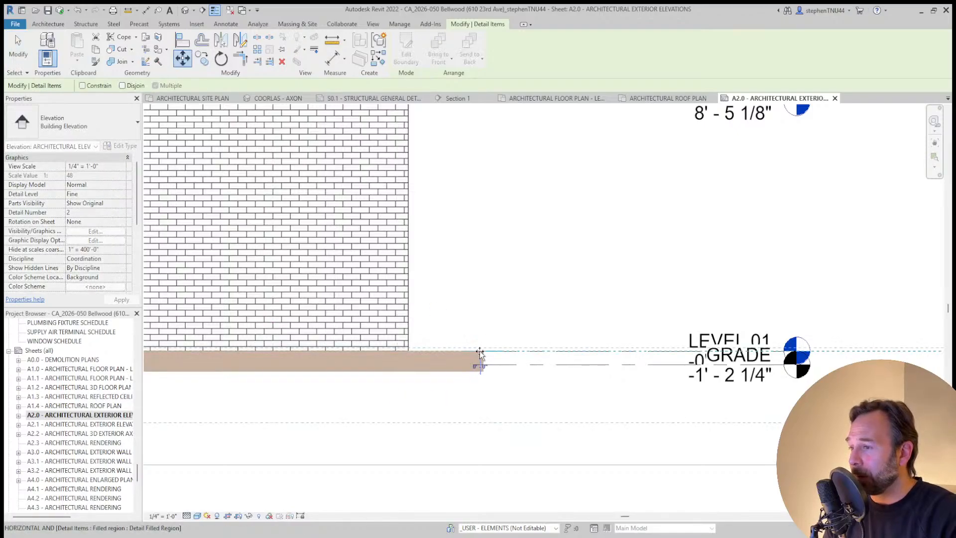
left_click(483, 356)
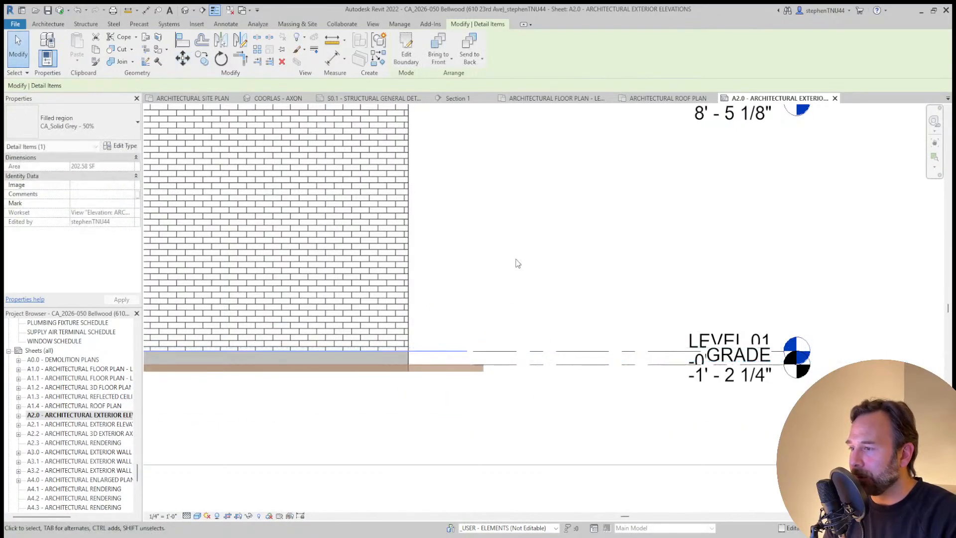
scroll(518, 260, "down", 1)
left_click(521, 261)
scroll(522, 266, "down", 2)
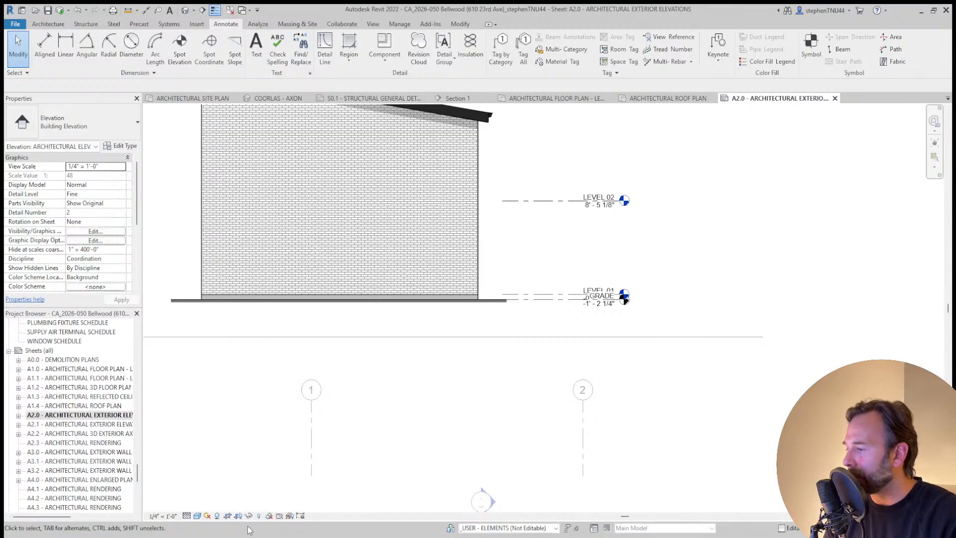
Show the south elevation's crop region and lower its bottom edge to reveal more of the ground fill
left_click(507, 252)
left_click_drag(344, 301, 339, 311)
double_click(518, 273)
scroll(542, 252, "down", 3)
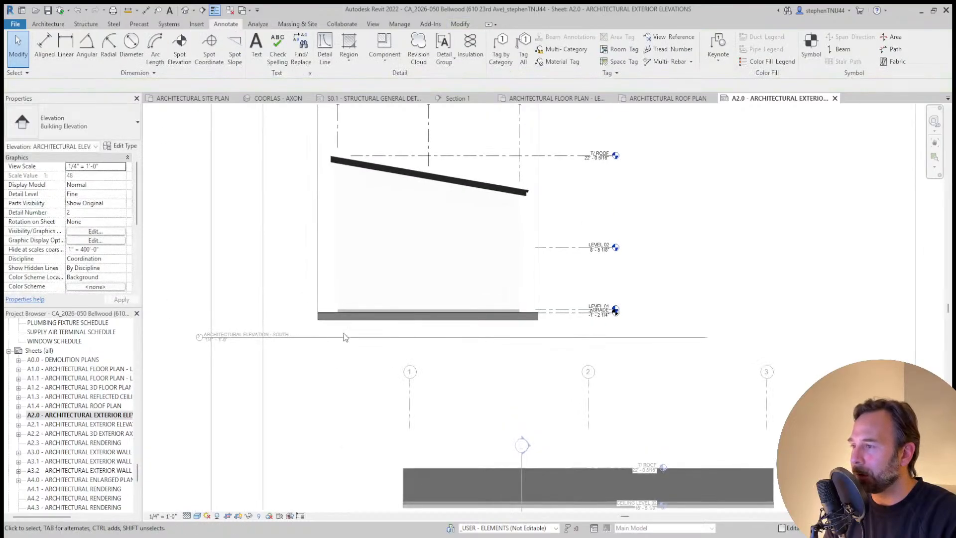
Add an elbow to the GRADE level head and lower it below the LEVEL 01 label
scroll(341, 335, "up", 3)
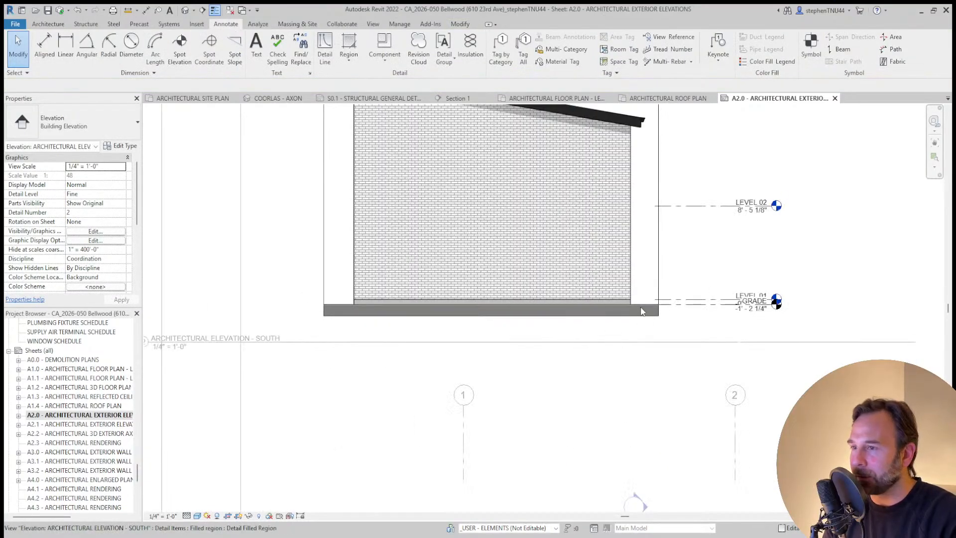
scroll(724, 299, "up", 3)
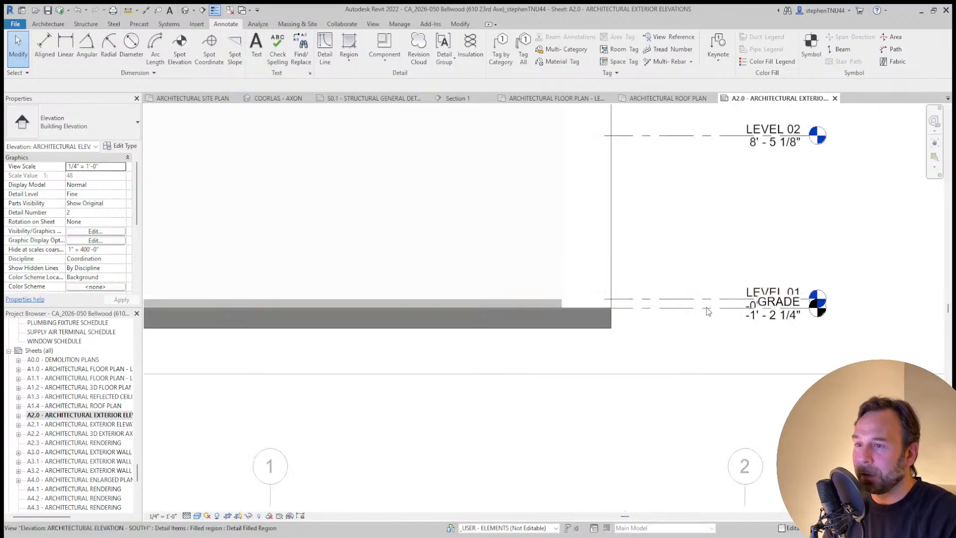
left_click(609, 313)
key("Escape")
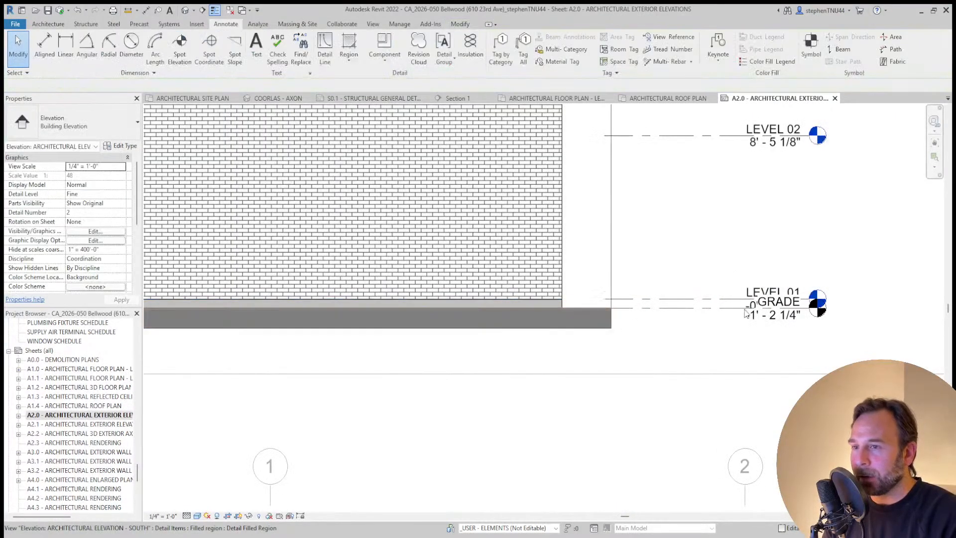
left_click(747, 308)
scroll(789, 311, "up", 1)
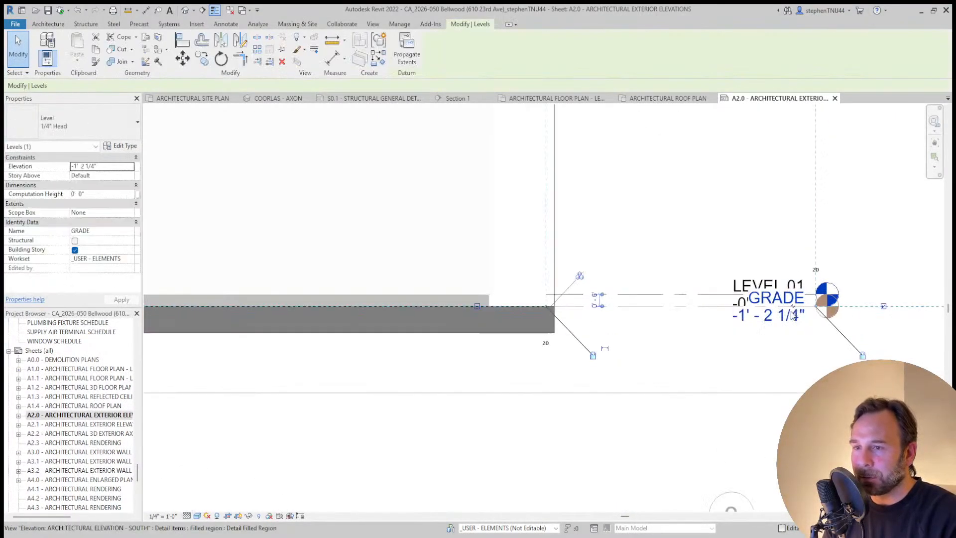
left_click(793, 310)
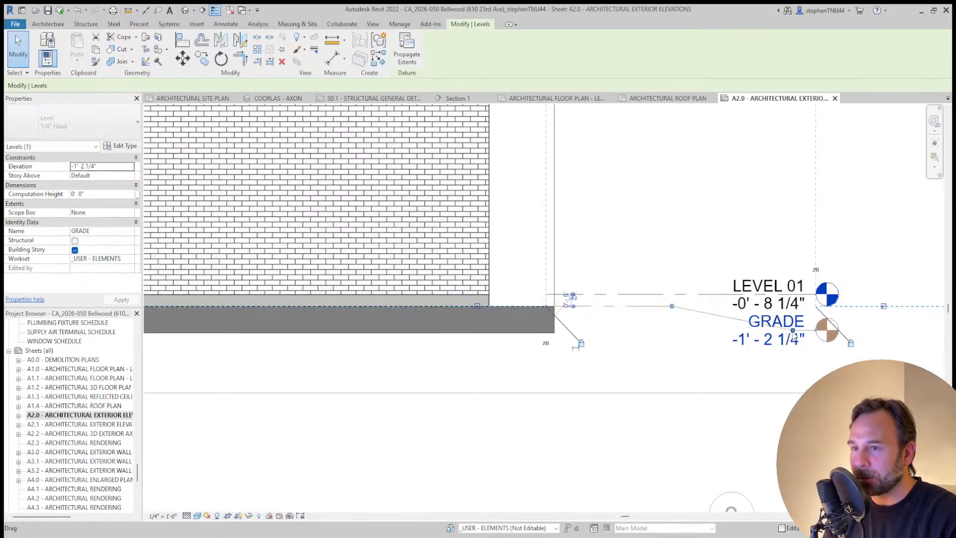
key("Escape")
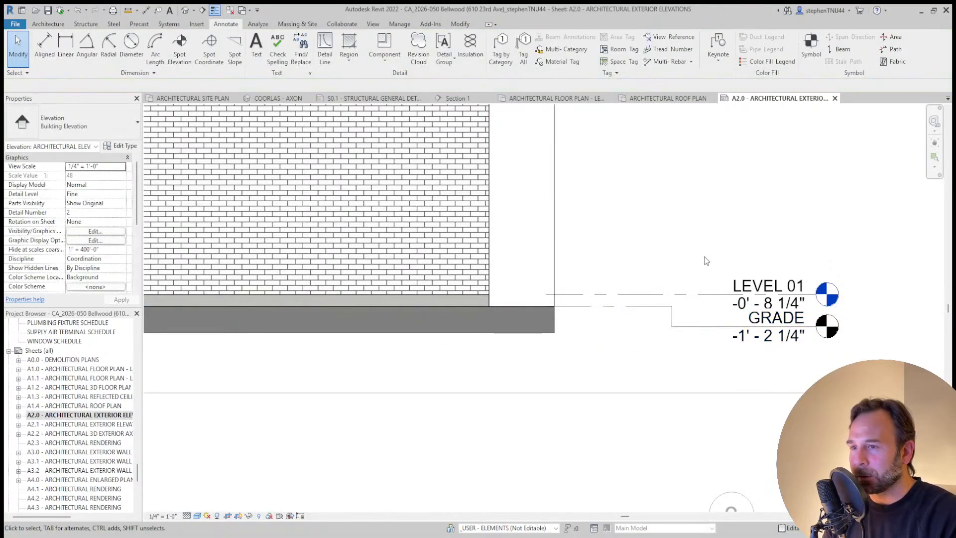
Lower the GRADE level head slightly further and straighten the elbow's vertical segment
left_click(685, 326)
left_click_drag(672, 326, 668, 336)
left_click(680, 219)
left_click(675, 335)
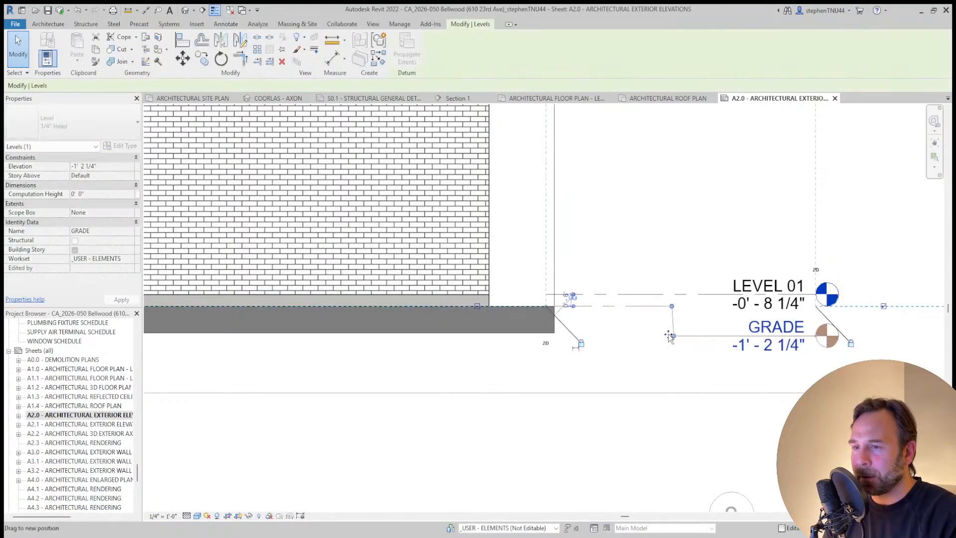
left_click(683, 218)
Hide the crop region, deactivate the south elevation view and move its viewport right toward the middle of the drawing area
scroll(575, 250, "down", 3)
scroll(450, 269, "down", 5)
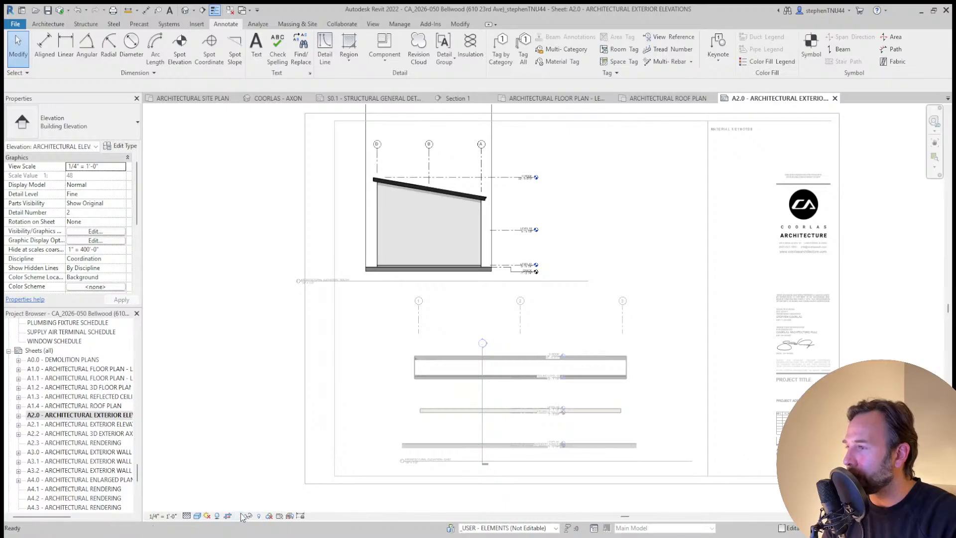
double_click(235, 356)
left_click_drag(467, 222, 583, 215)
left_click(270, 343)
Move the south elevation's title beneath the building and shorten its title line to end under the level heads
scroll(447, 275, "up", 2)
left_click_drag(448, 276, 550, 276)
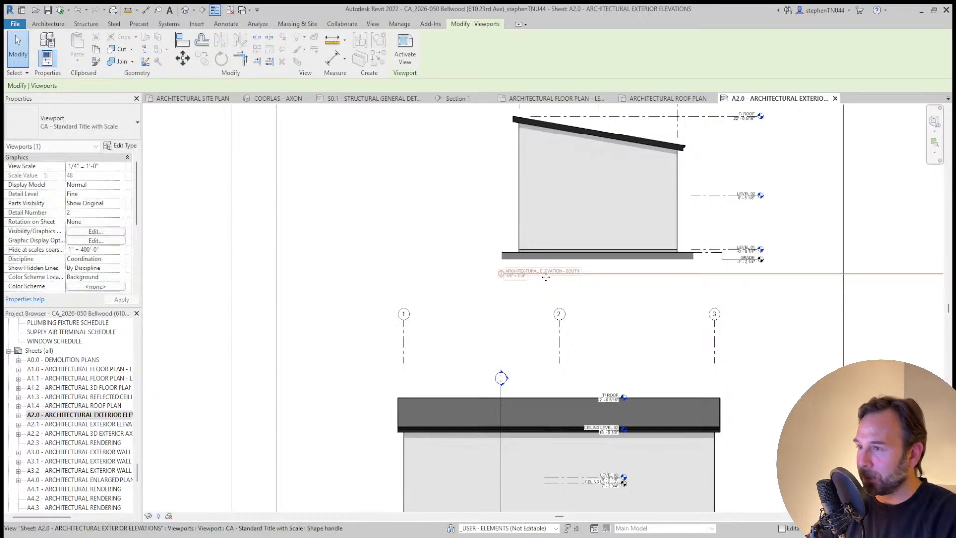
scroll(428, 311, "down", 1)
scroll(430, 313, "down", 3)
left_click(562, 232)
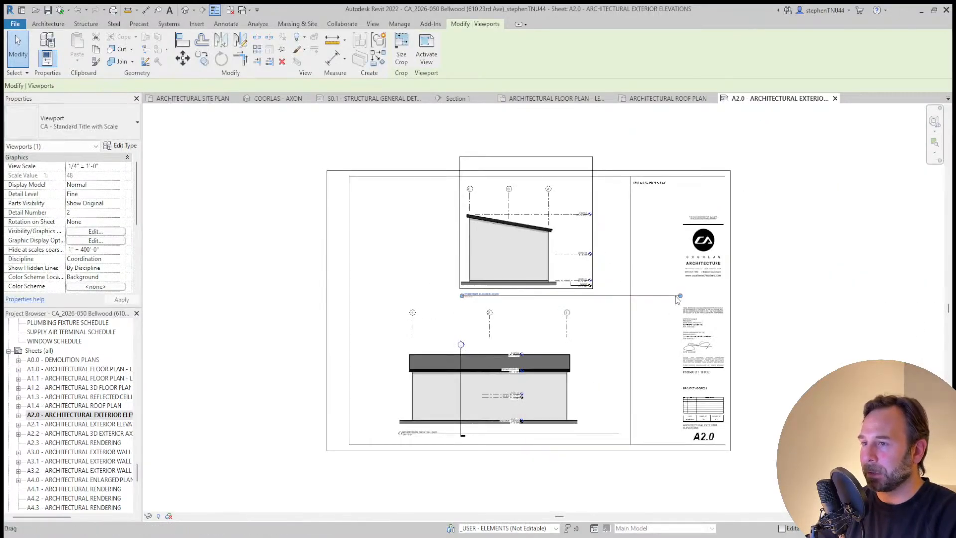
scroll(561, 232, "up", 3)
left_click_drag(561, 231, 548, 213)
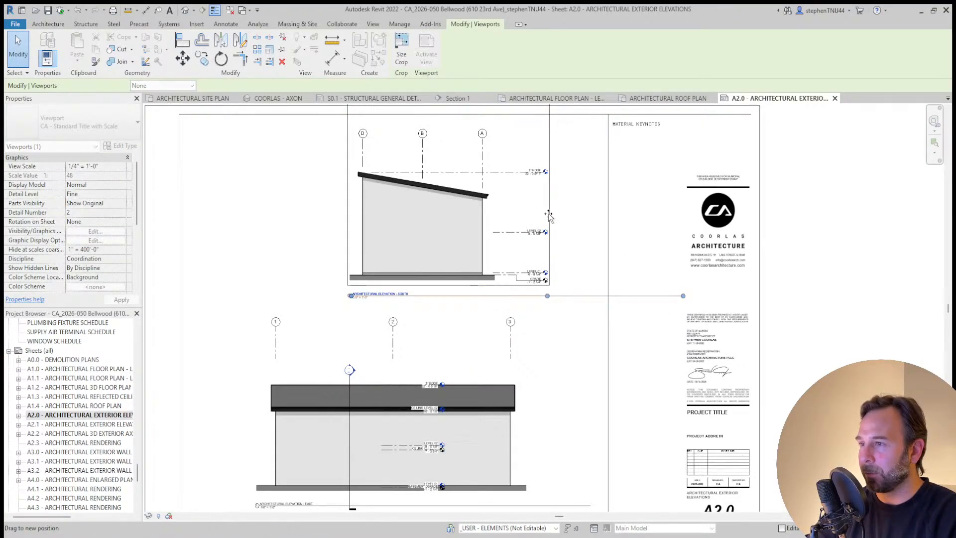
left_click(567, 222)
scroll(575, 234, "down", 1)
middle_click_drag(578, 240, 578, 261)
left_click(576, 237)
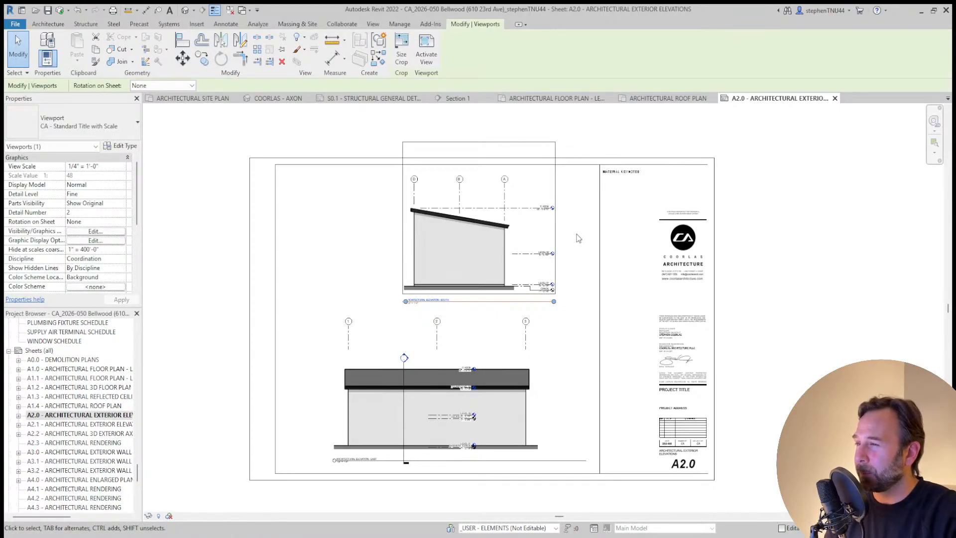
key("Up")
key("Down")
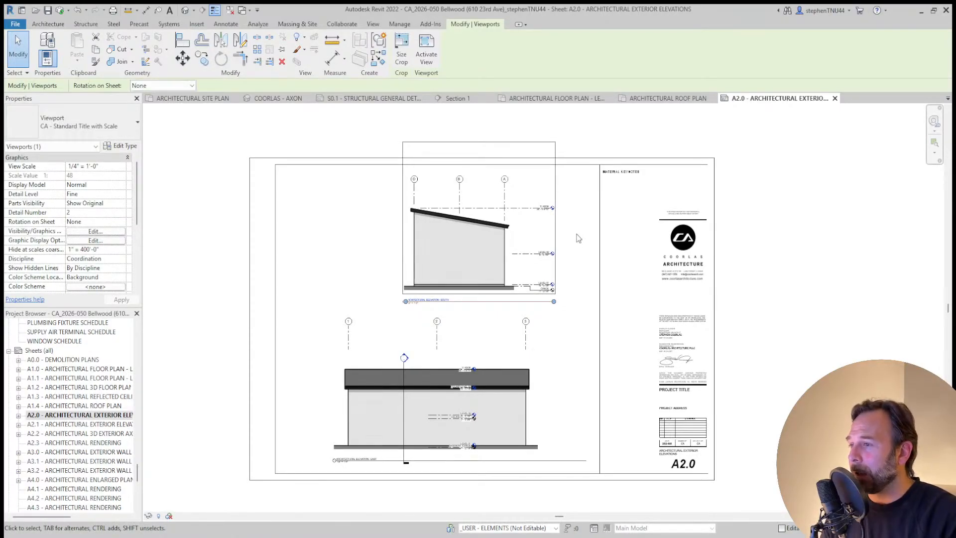
left_click(573, 337)
Activate the east elevation view and move its level lines and heads out beyond the building's wall at grid 3
middle_click_drag(473, 363, 528, 296)
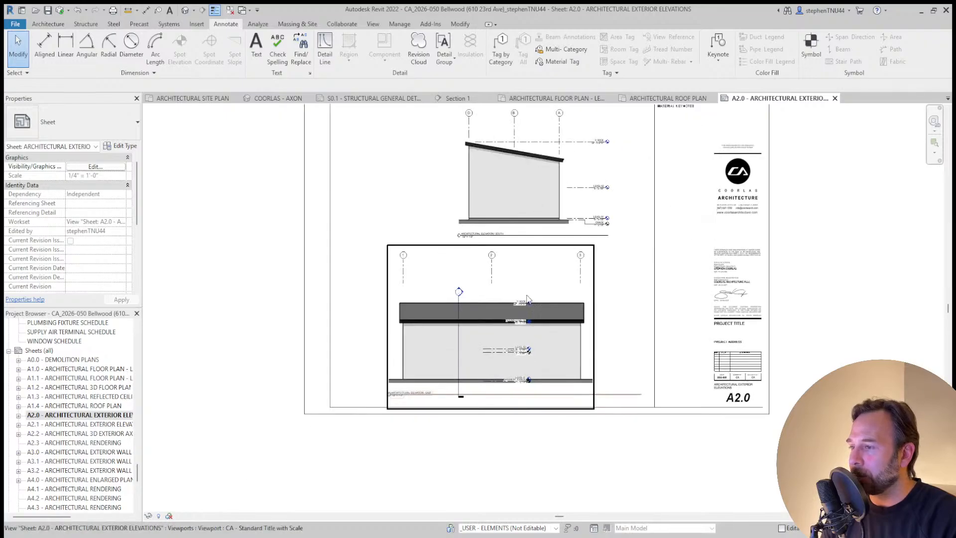
left_click(513, 280)
scroll(498, 279, "up", 2)
left_click(491, 279)
scroll(492, 289, "up", 2)
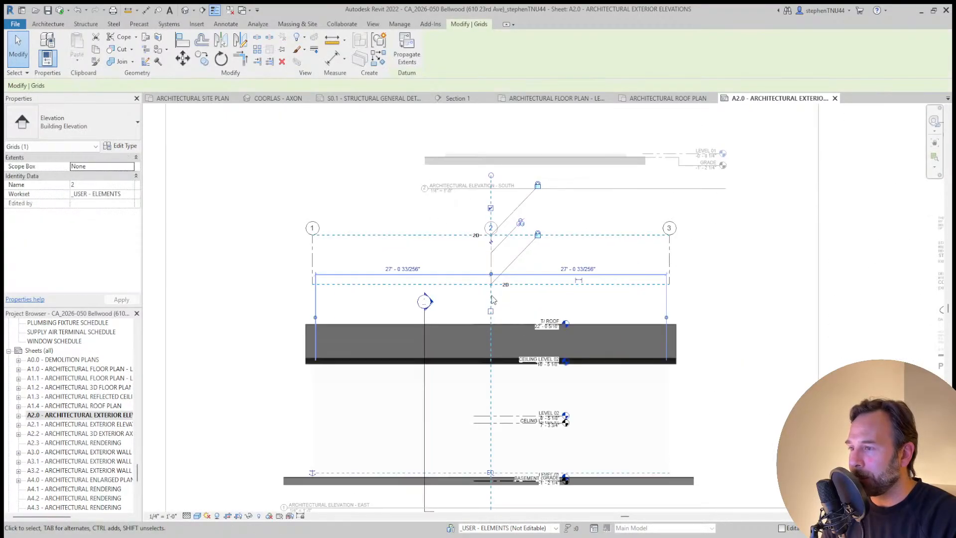
left_click(560, 323)
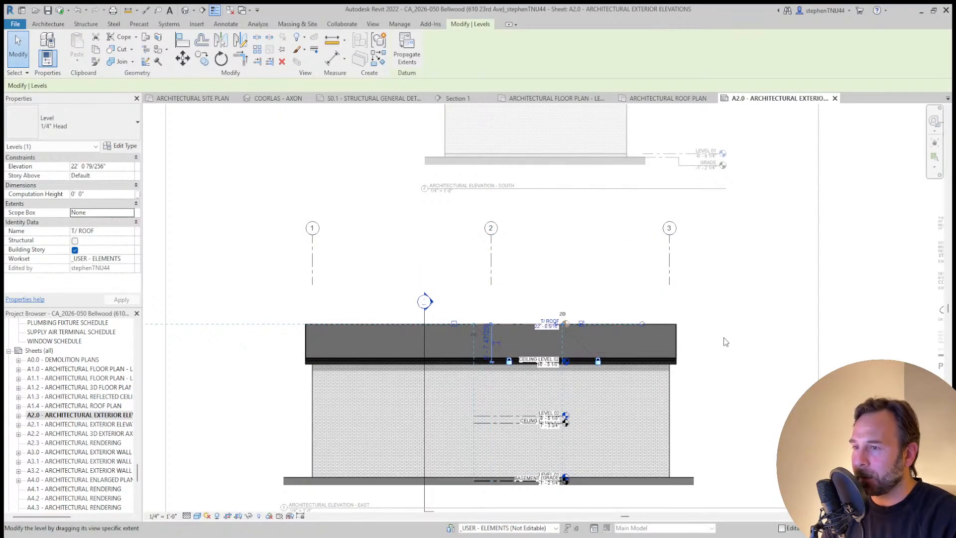
left_click_drag(737, 324, 756, 324)
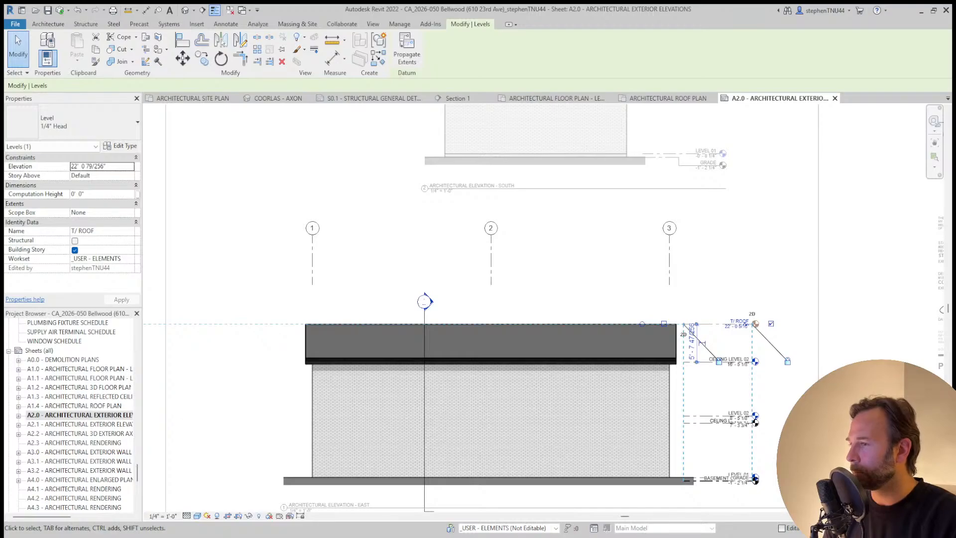
Raise the section mark's head in the east elevation so it sits higher above the roof, closer to the grid bubbles
left_click(767, 247)
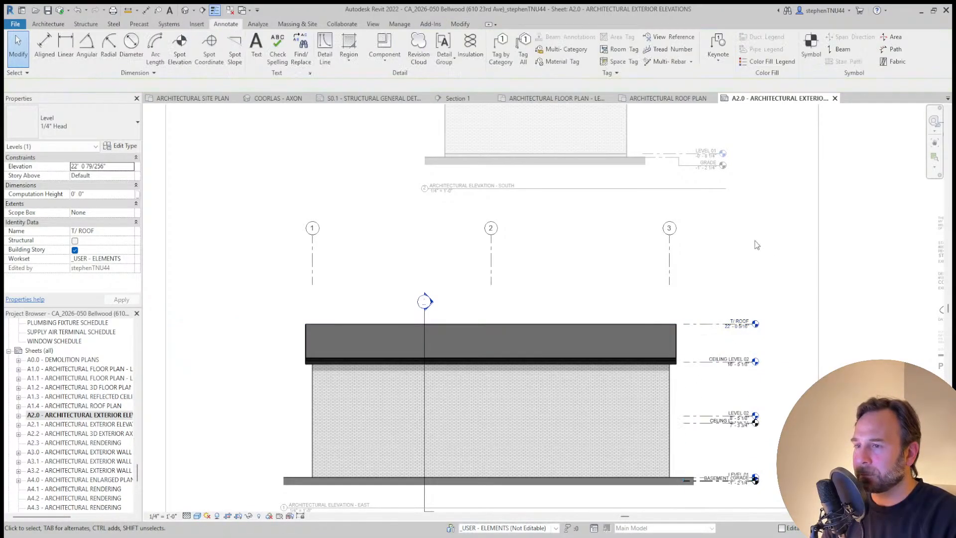
scroll(666, 251, "down", 1)
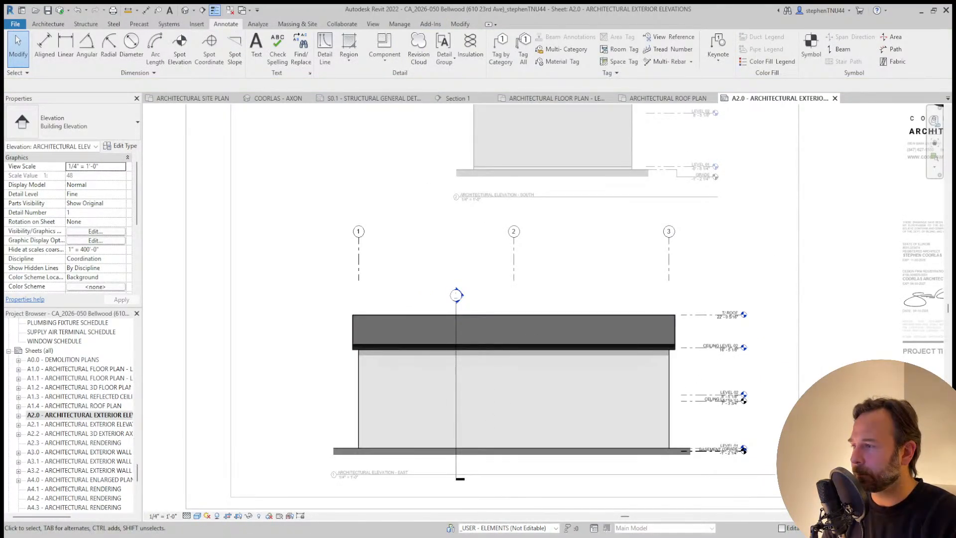
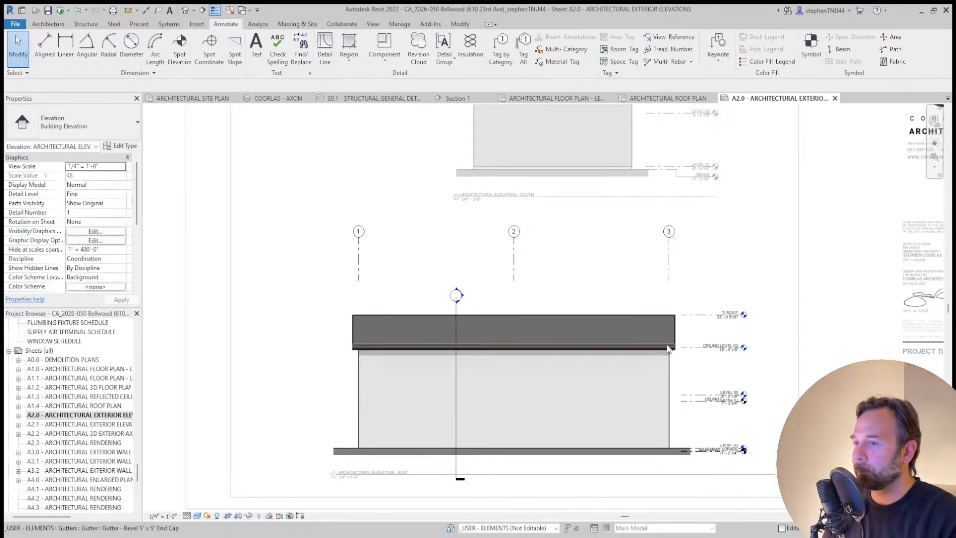
scroll(454, 319, "up", 3)
left_click(456, 318)
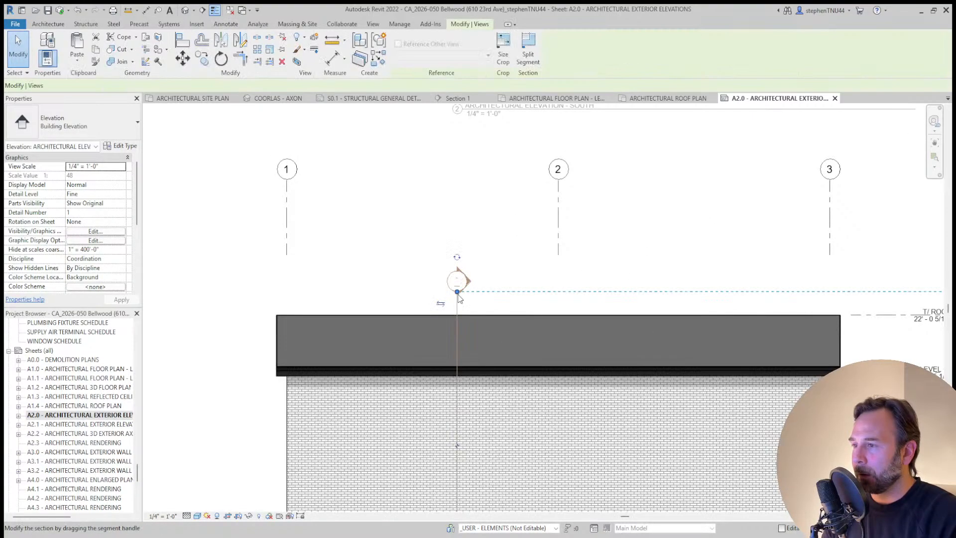
scroll(361, 232, "down", 2)
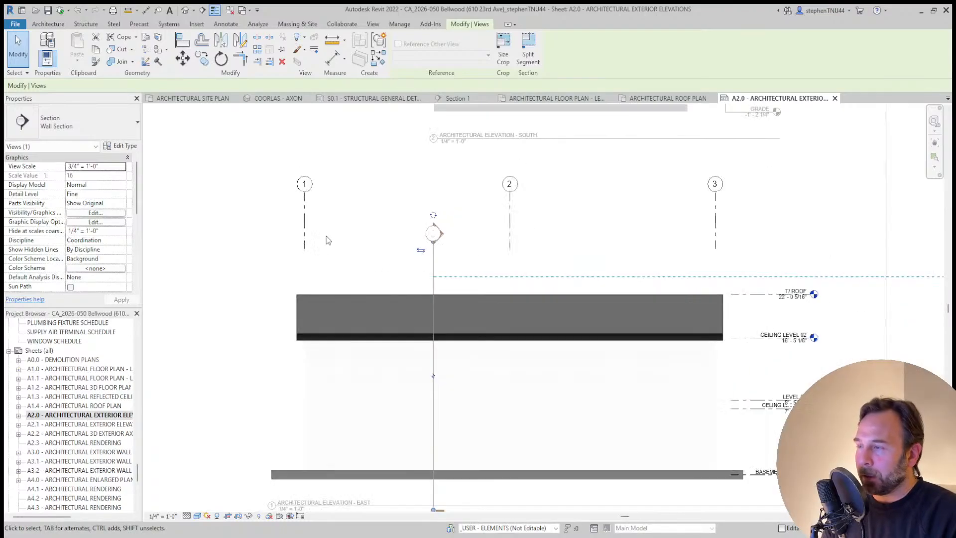
Hide the CELING LEVEL 01 level in the east elevation
scroll(721, 430, "up", 3)
middle_click_drag(712, 424, 528, 378)
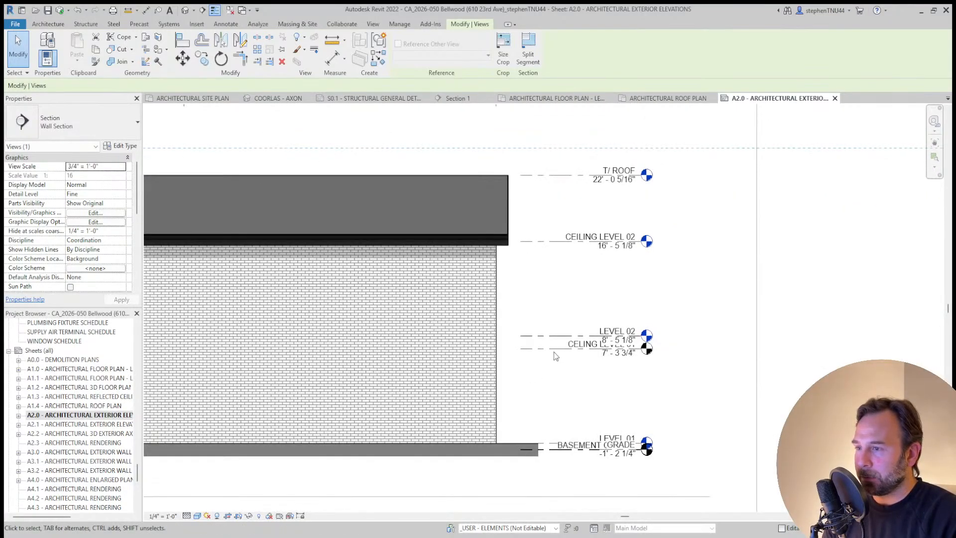
left_click(555, 351)
scroll(554, 351, "up", 2)
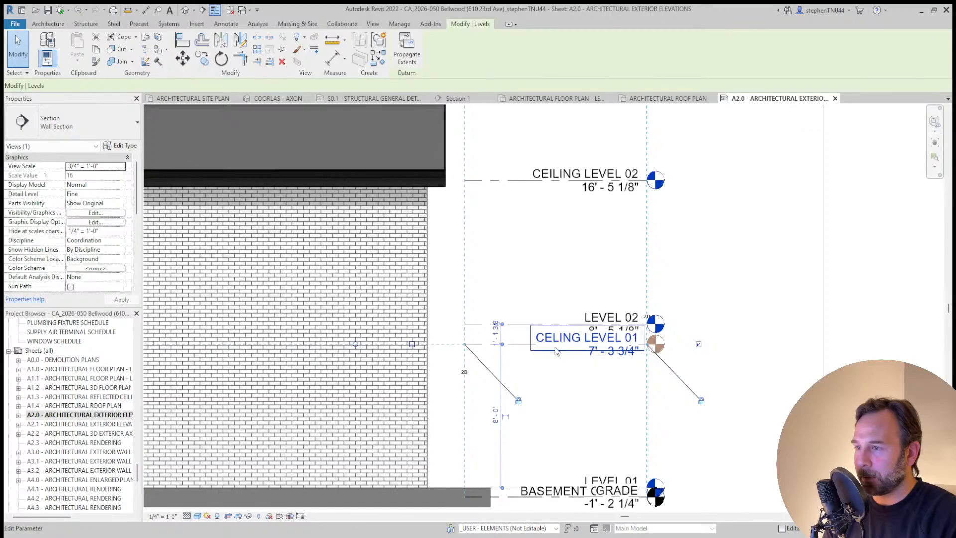
key("Escape")
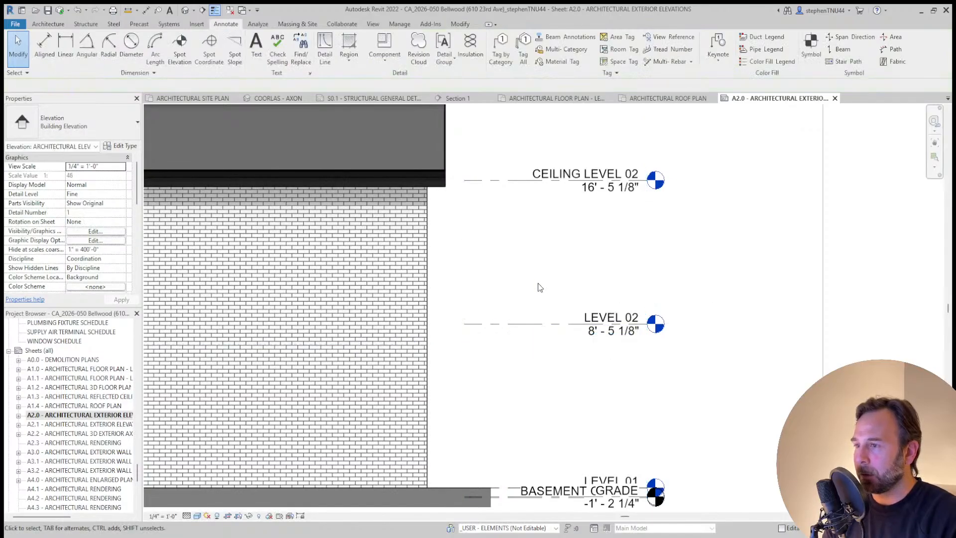
scroll(538, 281, "down", 3)
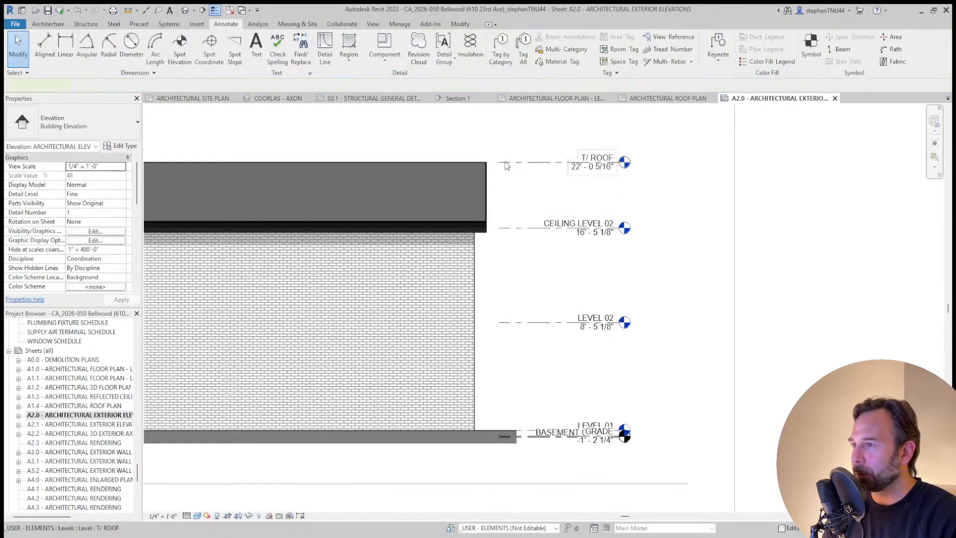
left_click(503, 161)
scroll(500, 163, "up", 2)
scroll(488, 170, "down", 2)
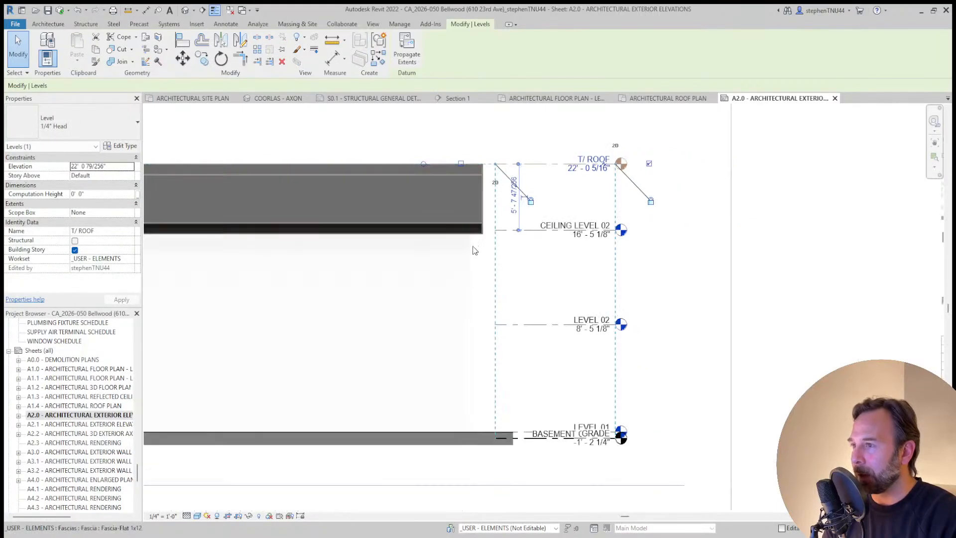
key("Escape")
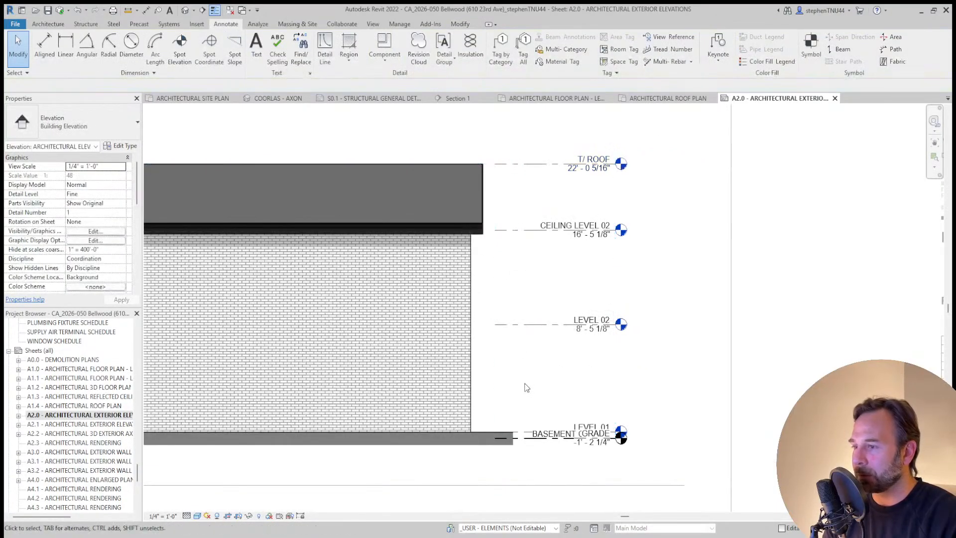
Hide the BASEMENT CEILING level that overlaps the GRADE level in the east elevation
scroll(528, 393, "up", 5)
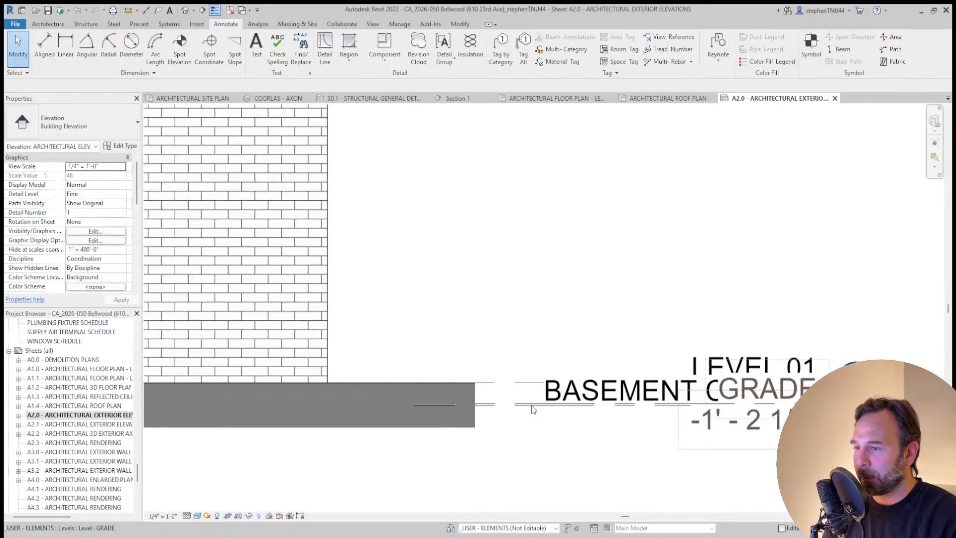
left_click(531, 408)
key("Escape")
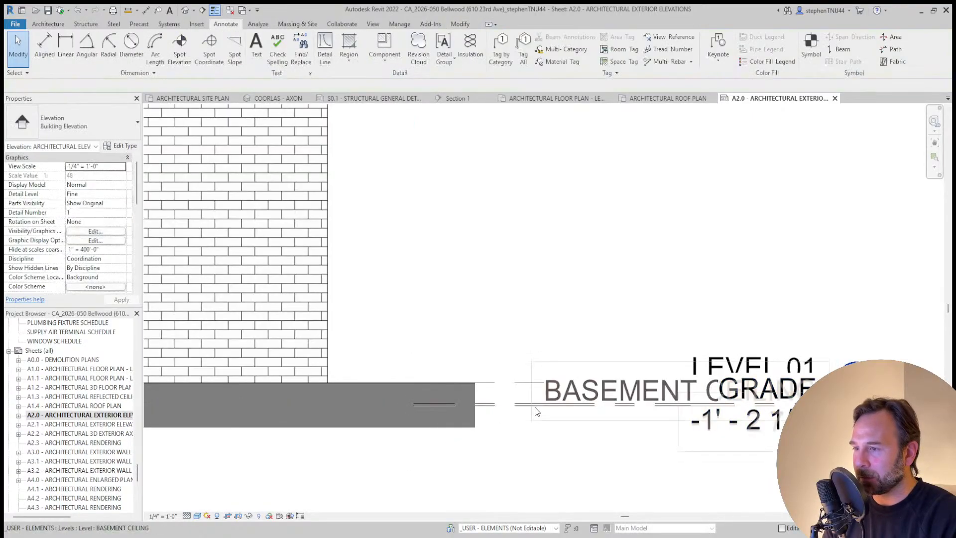
left_click(537, 412)
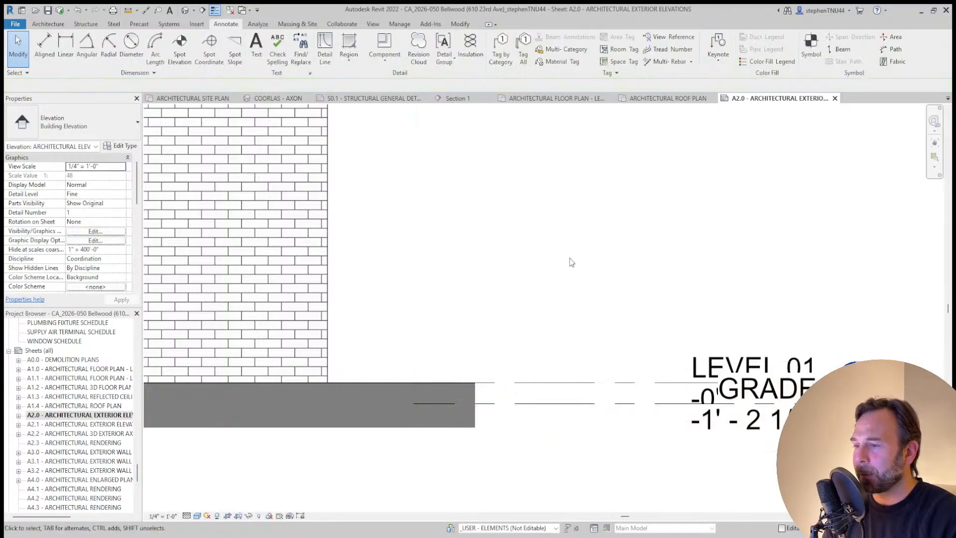
Add an elbow to the GRADE level line, placing its head below LEVEL 01, and straighten the elbow into a vertical jog
scroll(570, 261, "down", 2)
scroll(588, 330, "up", 1)
left_click(589, 334)
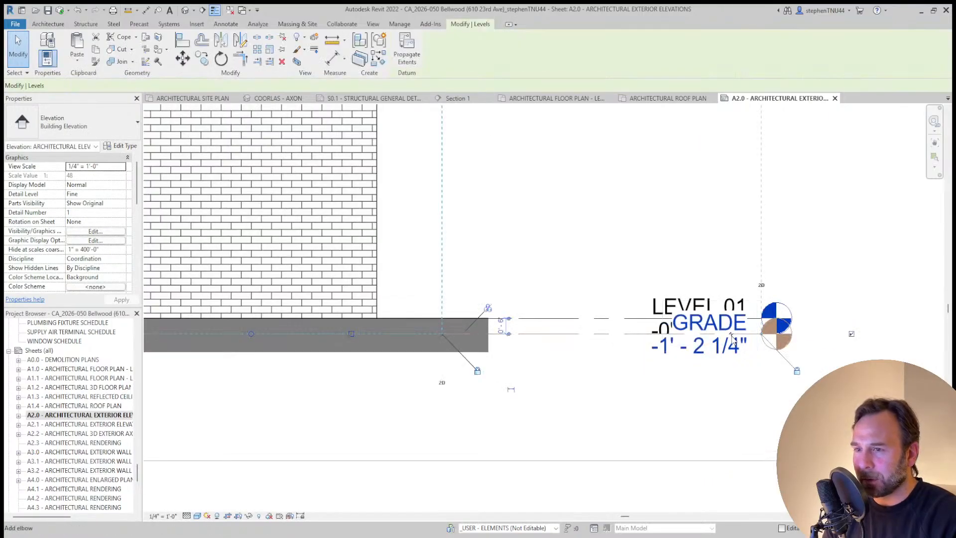
left_click(731, 334)
left_click_drag(699, 334, 572, 334)
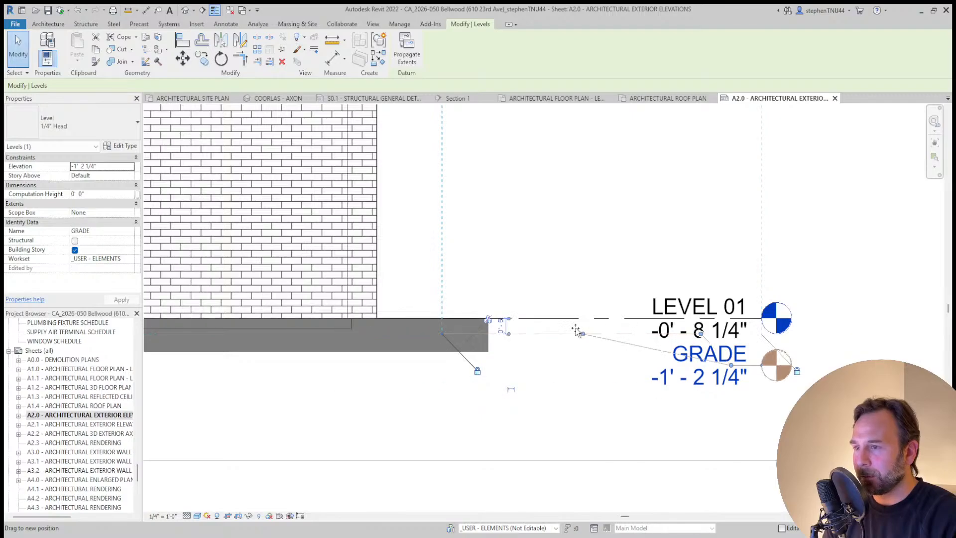
left_click_drag(637, 357, 550, 366)
left_click(651, 162)
Move the solid grey filled region under the east wall down 6" from LEVEL 01 to the GRADE level line
scroll(644, 209, "down", 5)
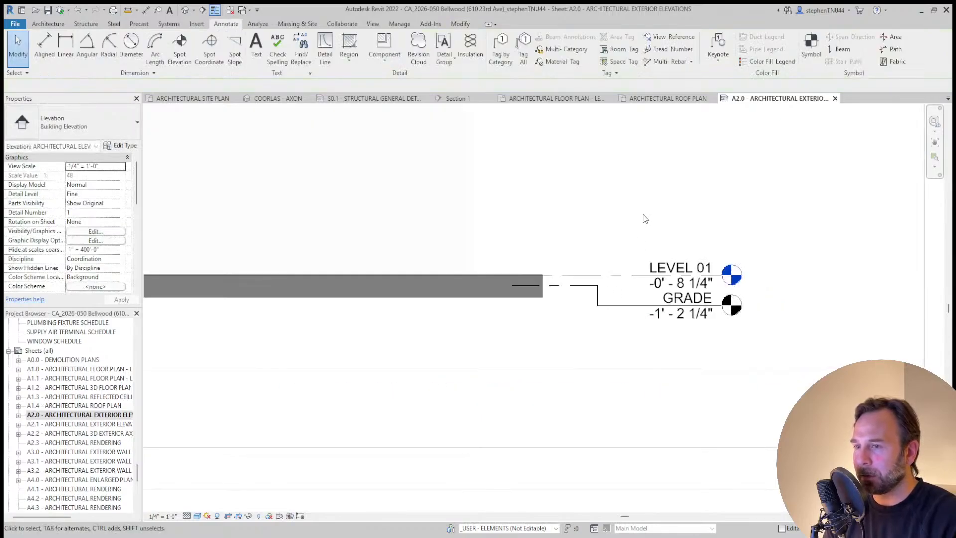
scroll(594, 277, "up", 3)
scroll(587, 281, "down", 3)
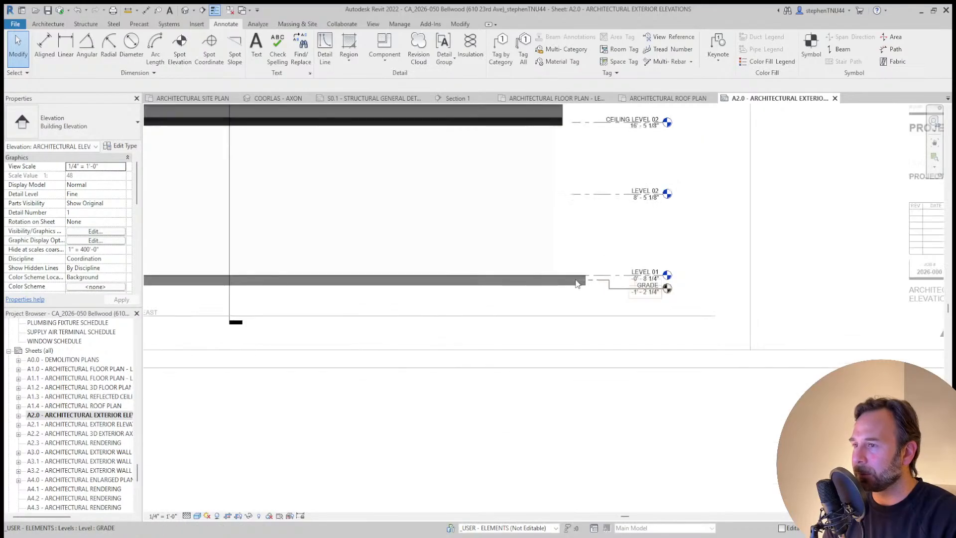
scroll(576, 279, "up", 3)
left_click(557, 278)
left_click(182, 58)
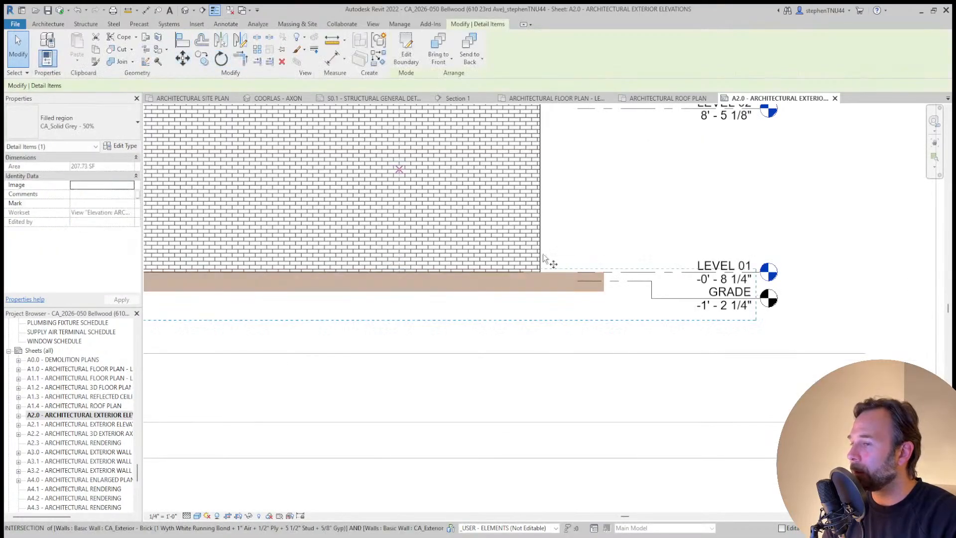
scroll(587, 269, "up", 3)
left_click(585, 260)
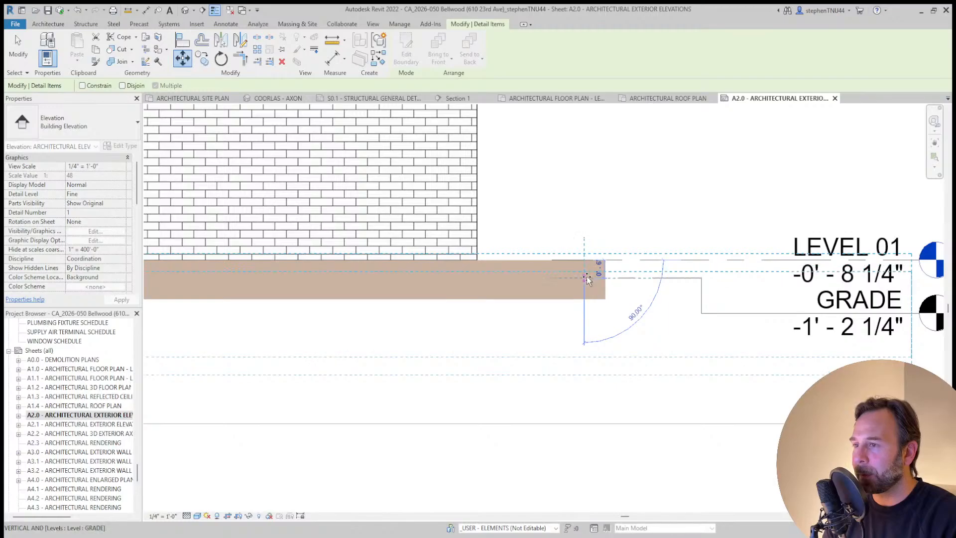
left_click(585, 270)
scroll(578, 259, "down", 3)
Show the east elevation's crop region and extend its lower edge down to include the full depth of the grey ground band
left_click(241, 517)
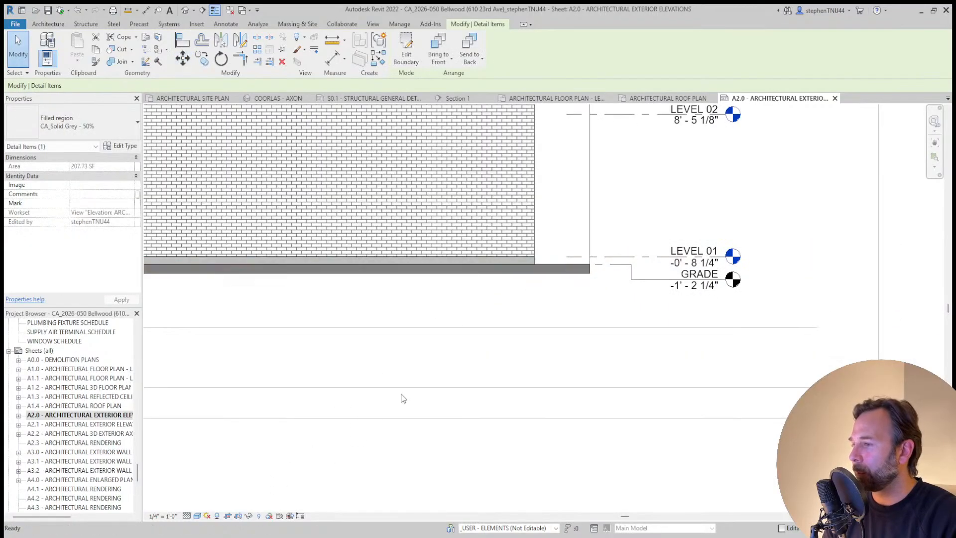
left_click(590, 211)
scroll(591, 207, "down", 2)
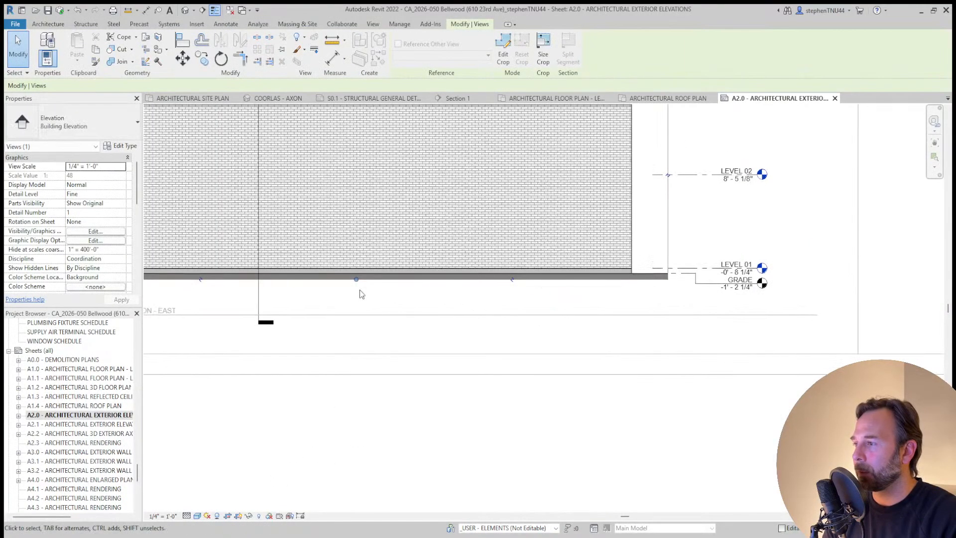
key("Escape")
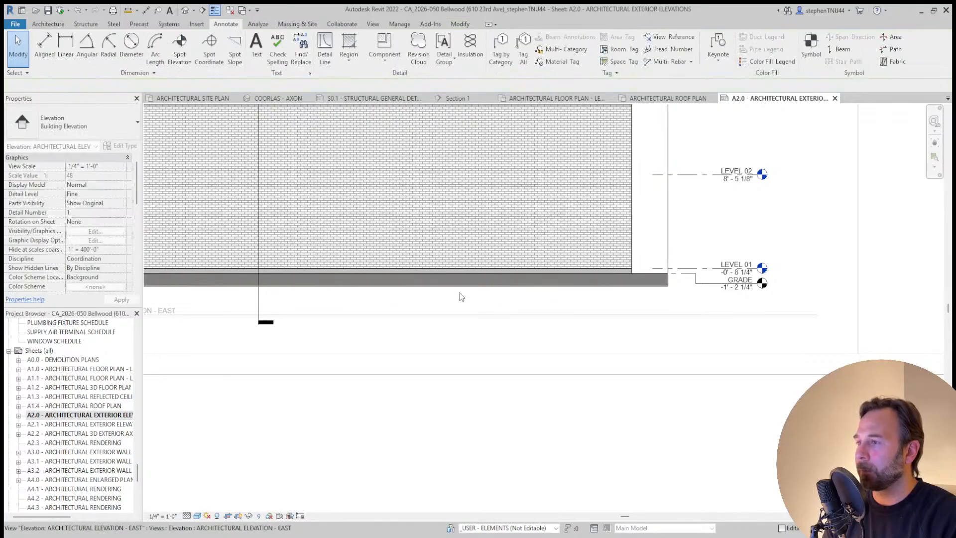
Lower the bubbles of grids 1, 2 and 3 together, closer to the roof in the east elevation
scroll(459, 295, "down", 5)
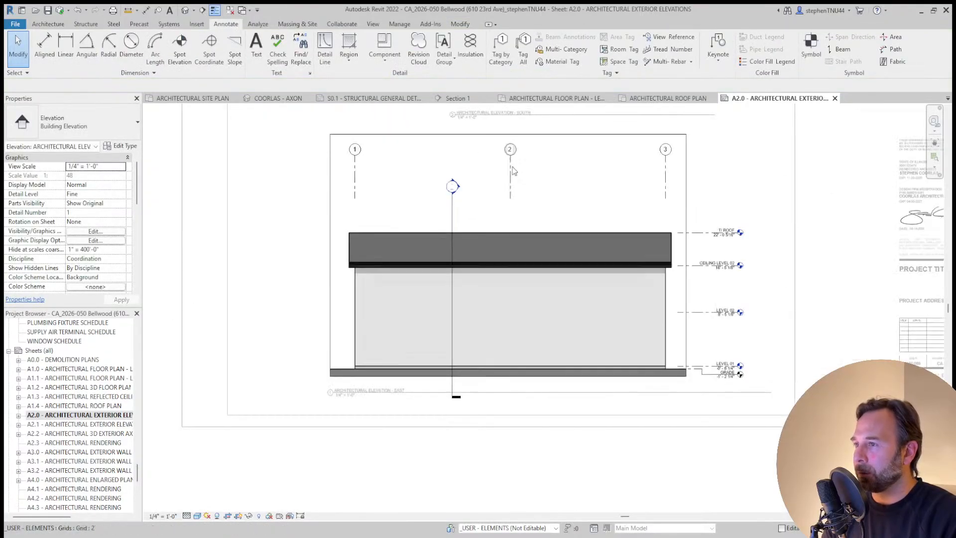
left_click(510, 192)
scroll(510, 194, "up", 2)
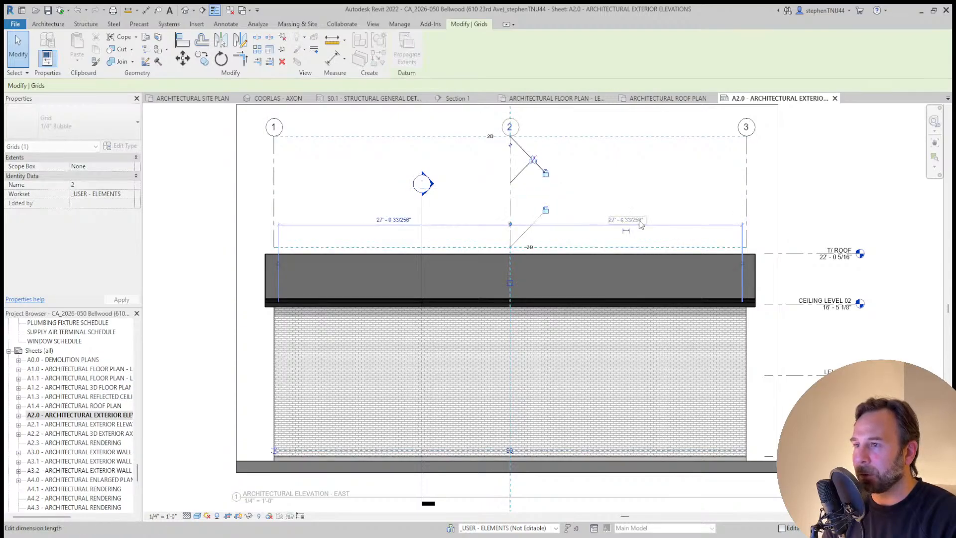
left_click(667, 204)
left_click(746, 150)
scroll(747, 140, "up", 2)
left_click_drag(747, 140, 667, 201)
left_click(555, 169)
scroll(554, 175, "down", 5)
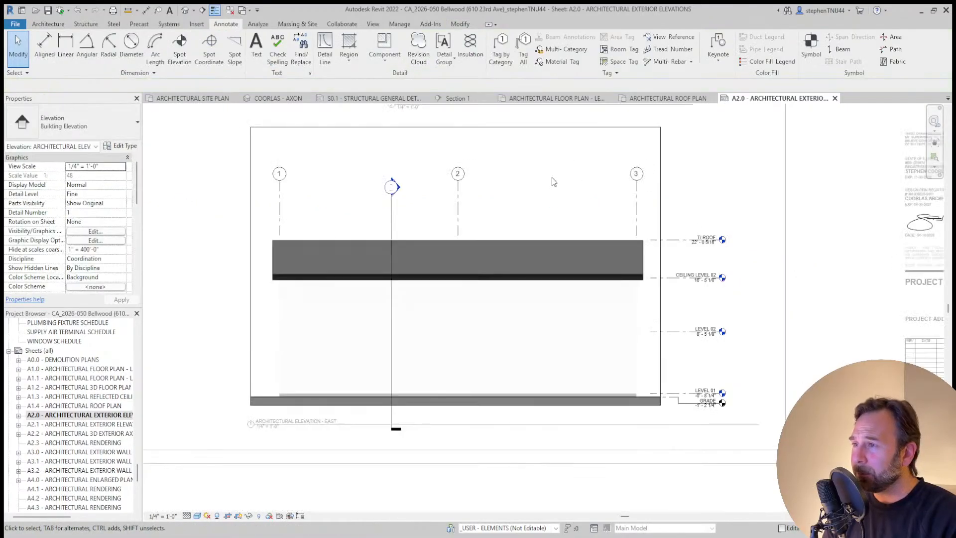
Raise the section mark's head between grids 1 and 2 to line up with the grid bubbles
scroll(551, 248, "up", 2)
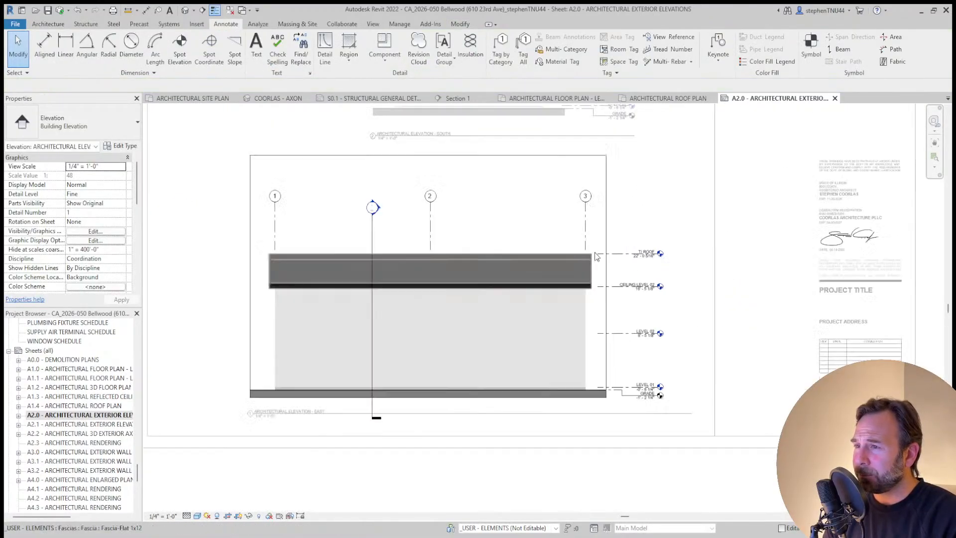
scroll(369, 239, "up", 3)
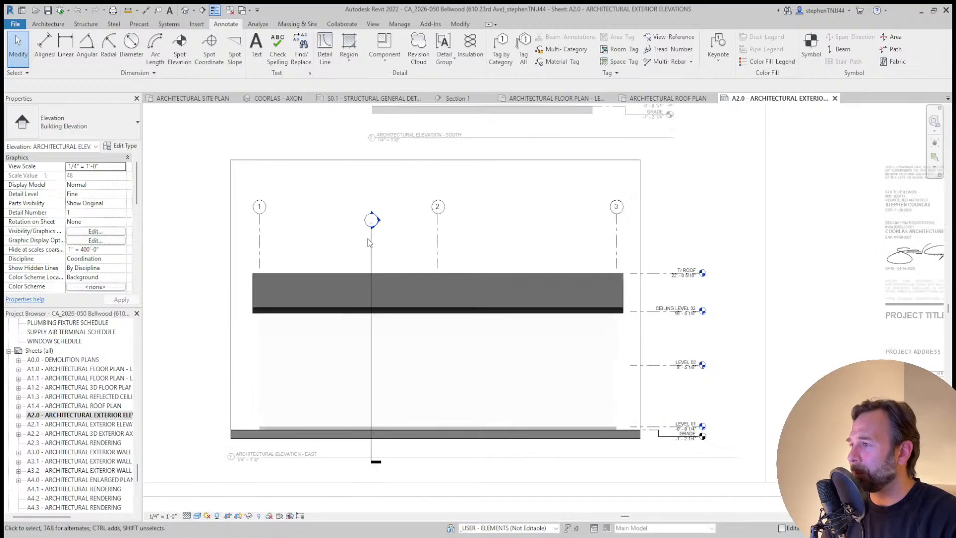
left_click(373, 255)
left_click_drag(416, 215, 471, 203)
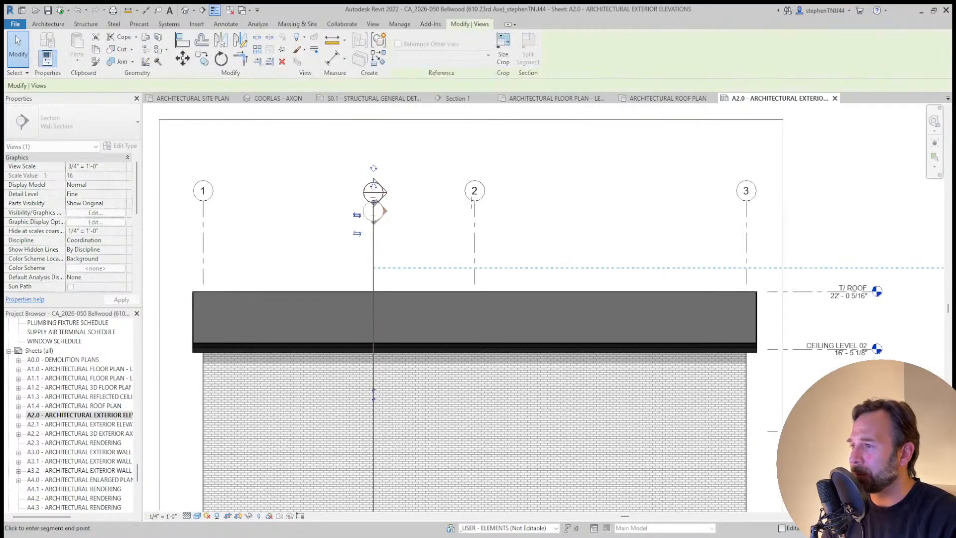
Align the wall section's head with the grid bubbles in the east elevation and end its tail just below the grade
left_click(592, 237)
scroll(524, 184, "down", 3)
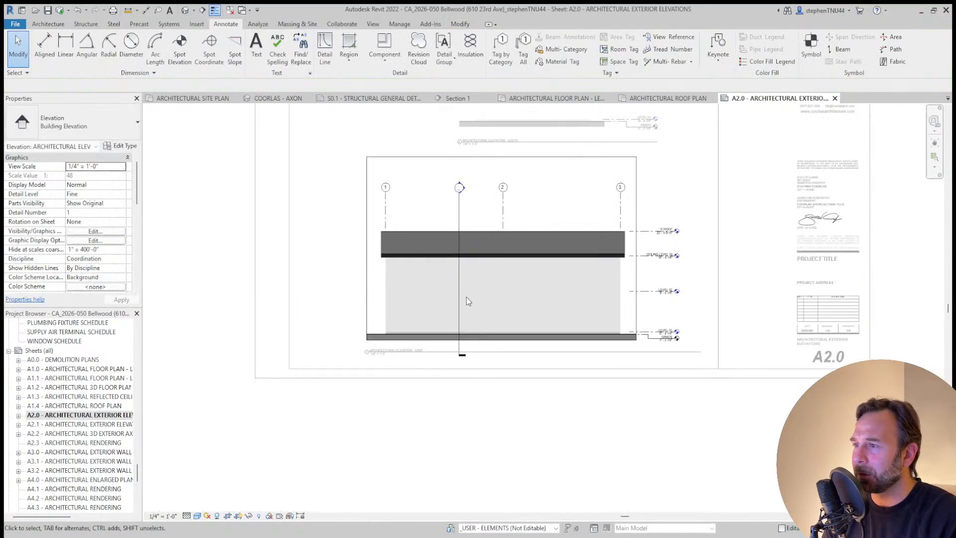
left_click(460, 218)
scroll(467, 343, "up", 3)
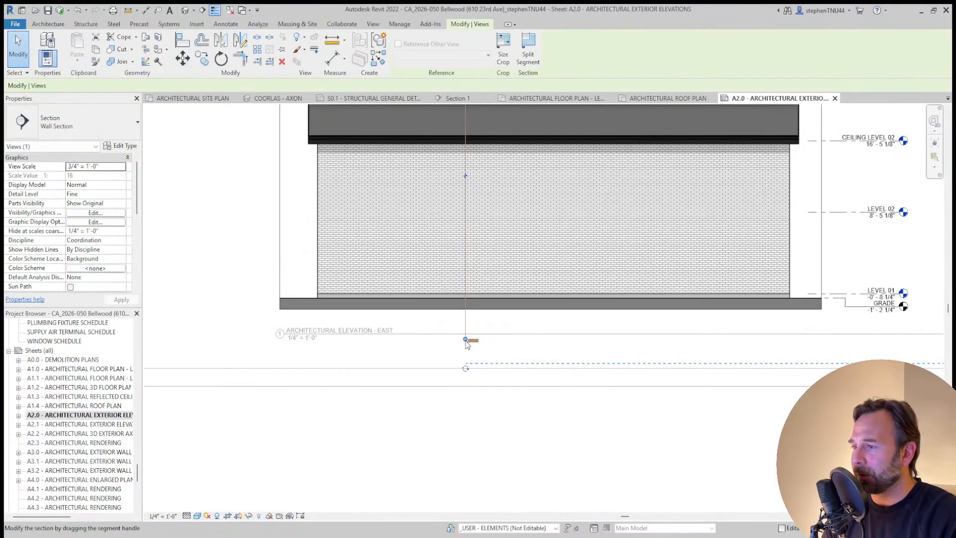
left_click(460, 322)
scroll(494, 451, "down", 3)
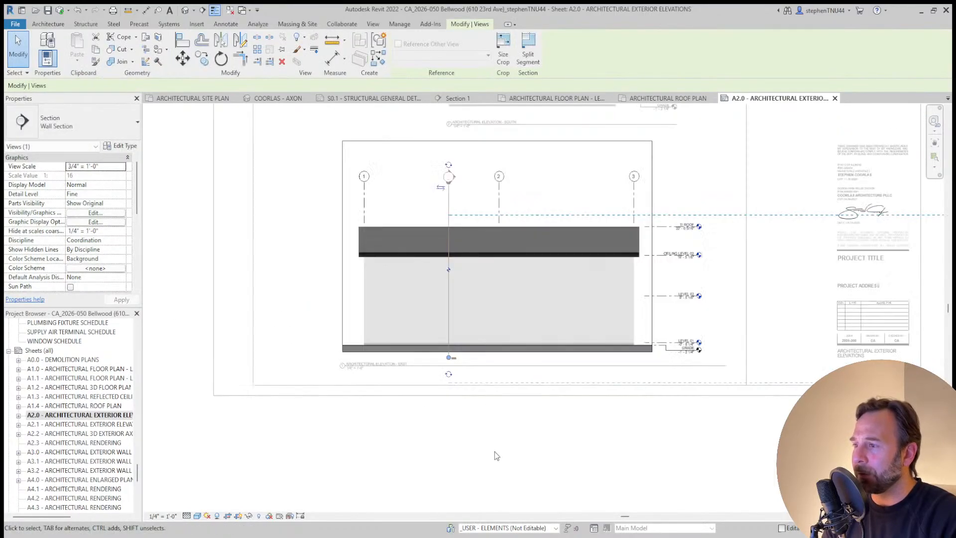
left_click(495, 451)
Hide the east elevation's crop region and deactivate the view to return to the sheet
double_click(411, 177)
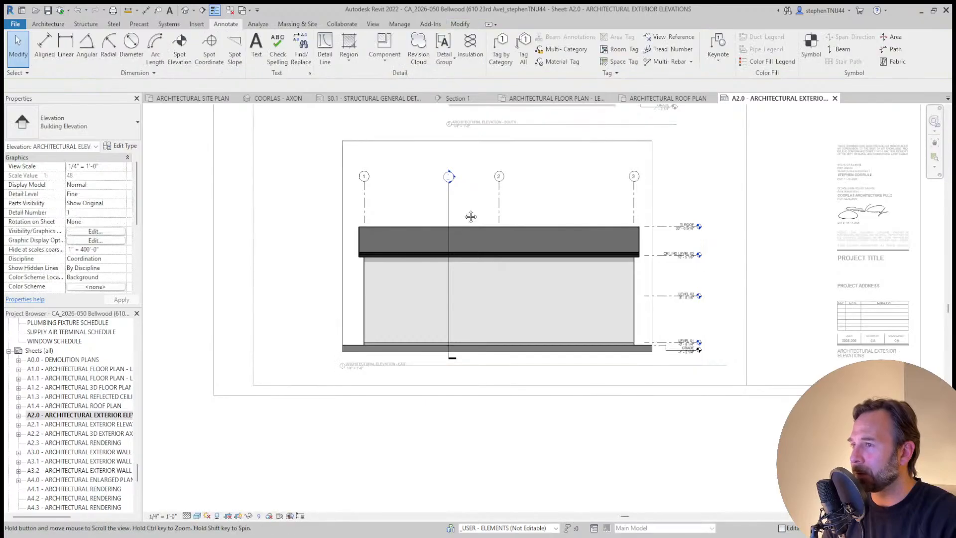
middle_click_drag(469, 216, 401, 278)
left_click(239, 516)
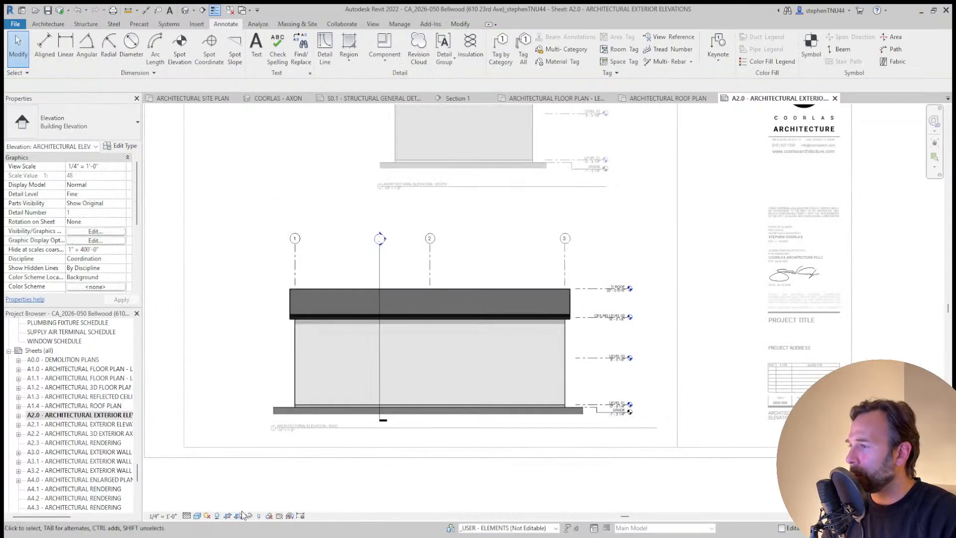
double_click(422, 494)
scroll(448, 473, "down", 2)
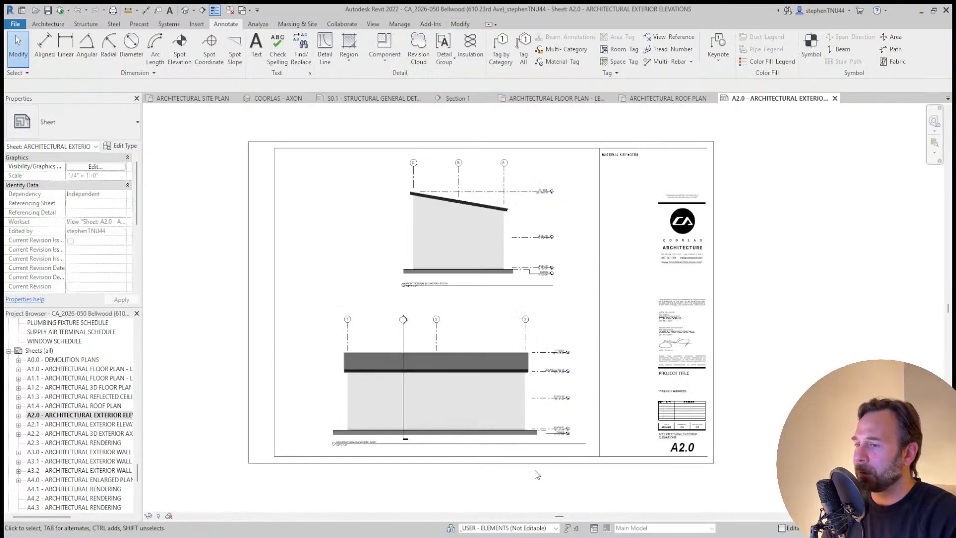
Nudge the east elevation viewport slightly up and to the right on sheet A2.0
left_click(499, 383)
key("Up")
key("Right")
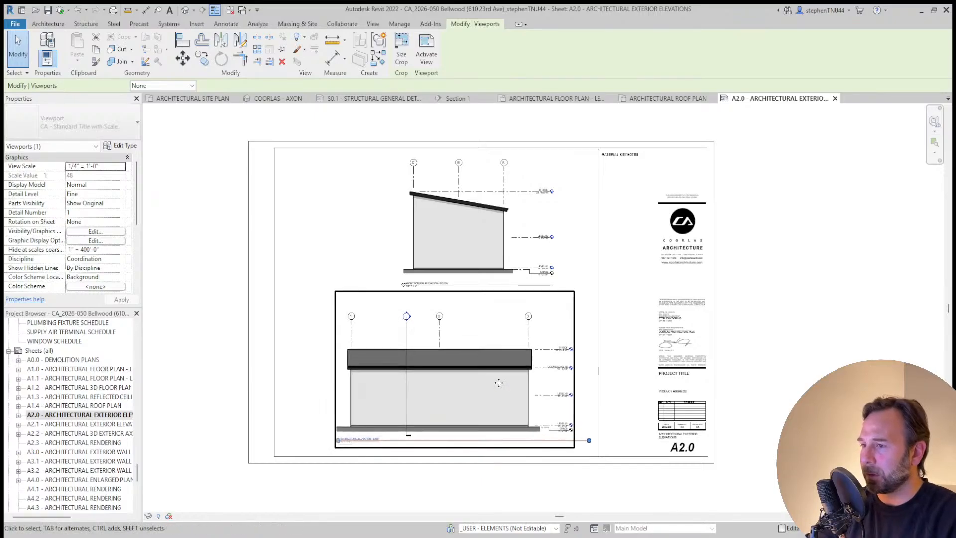
key("Up")
key("Right")
key("Right")
key("Right")
key("Right")
key("Right")
key("Right")
left_click(541, 471)
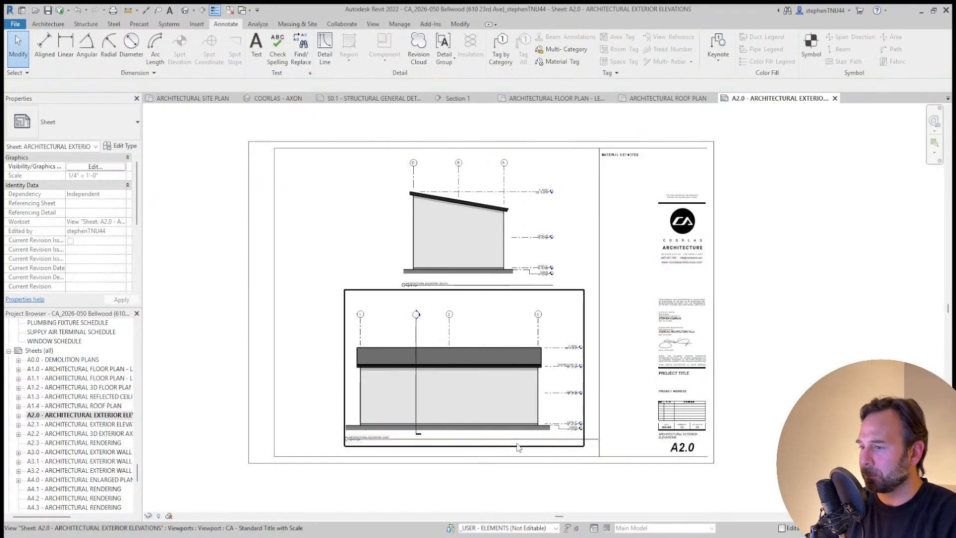
Lower the east elevation's view title slightly and shorten its title line to end near the level markers
left_click_drag(516, 438, 517, 444)
left_click(516, 481)
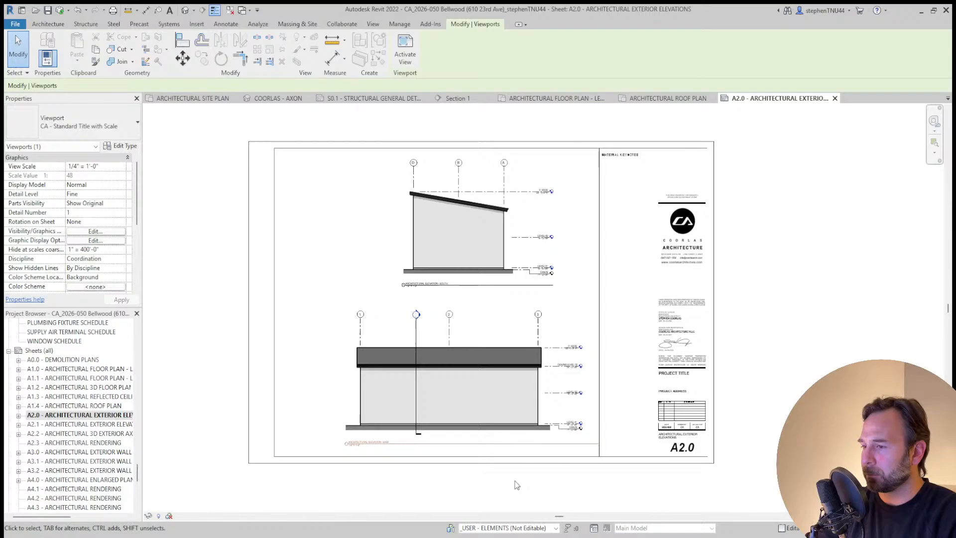
left_click(542, 403)
scroll(592, 438, "up", 3)
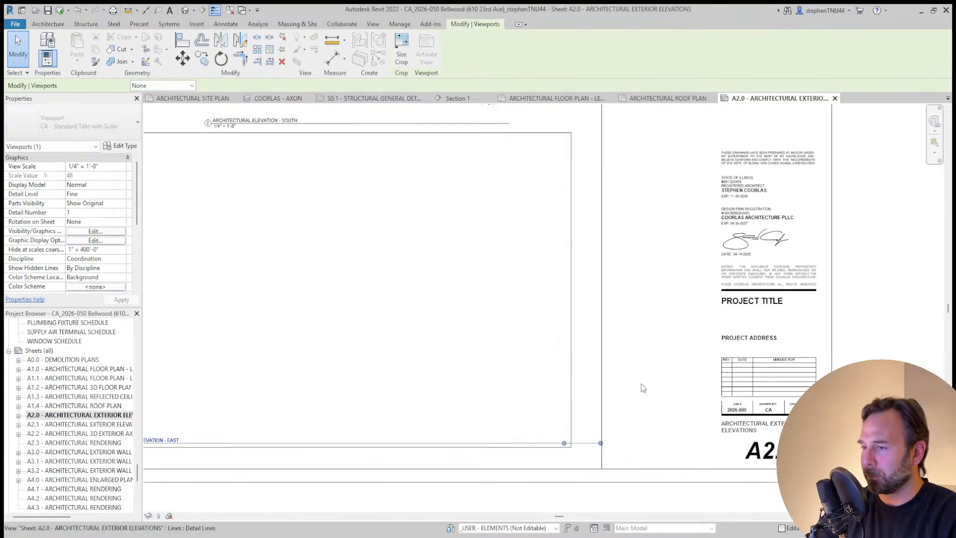
left_click(642, 387)
scroll(496, 197, "down", 4)
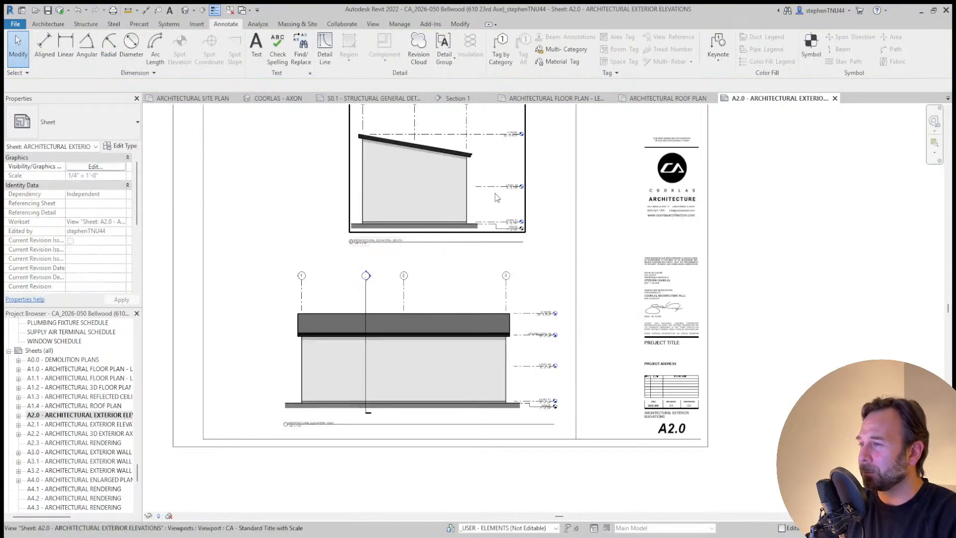
Move the south elevation right so its level markers line up with the east elevation's, and lower its title slightly
left_click_drag(497, 198, 512, 198)
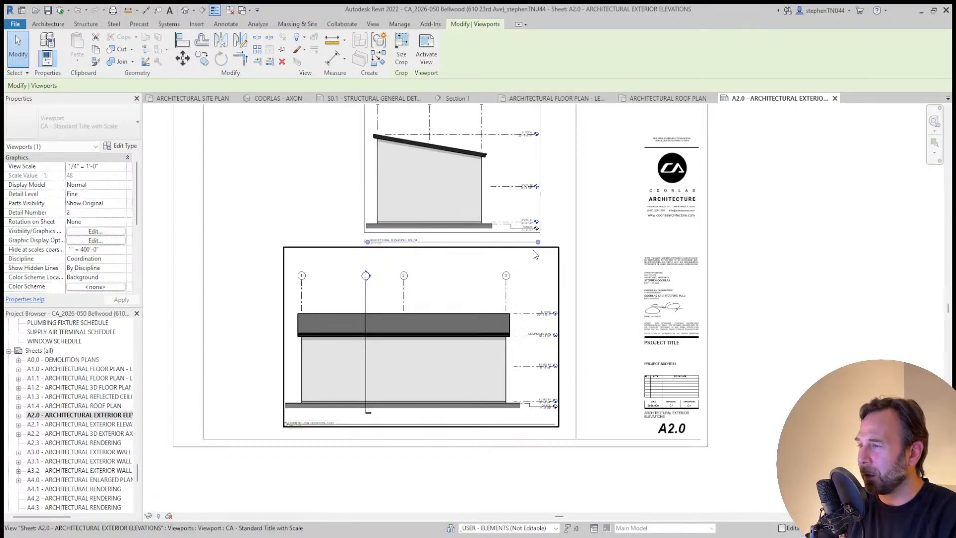
left_click_drag(534, 254, 555, 319)
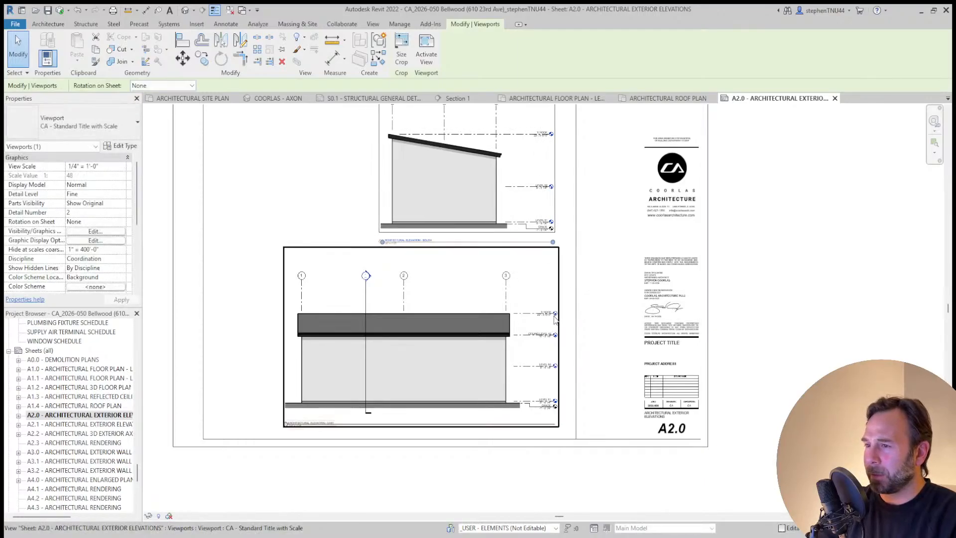
key("Right")
left_click(610, 257)
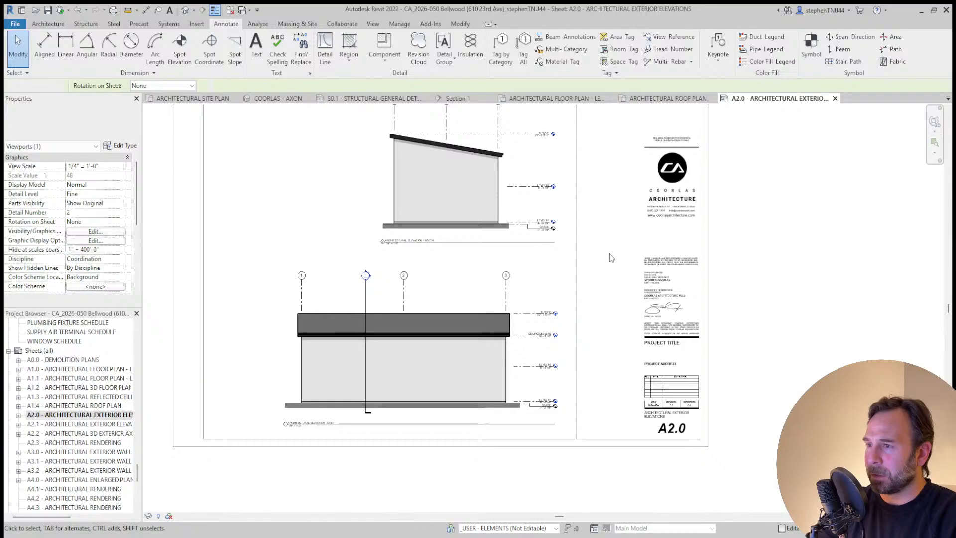
left_click(474, 242)
key("Escape")
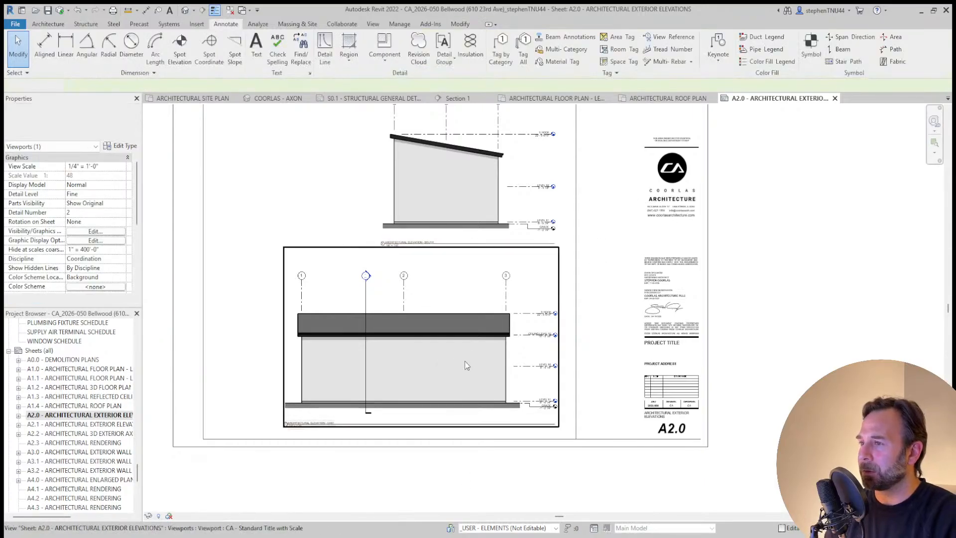
scroll(448, 354, "down", 2)
middle_click_drag(654, 350, 664, 350)
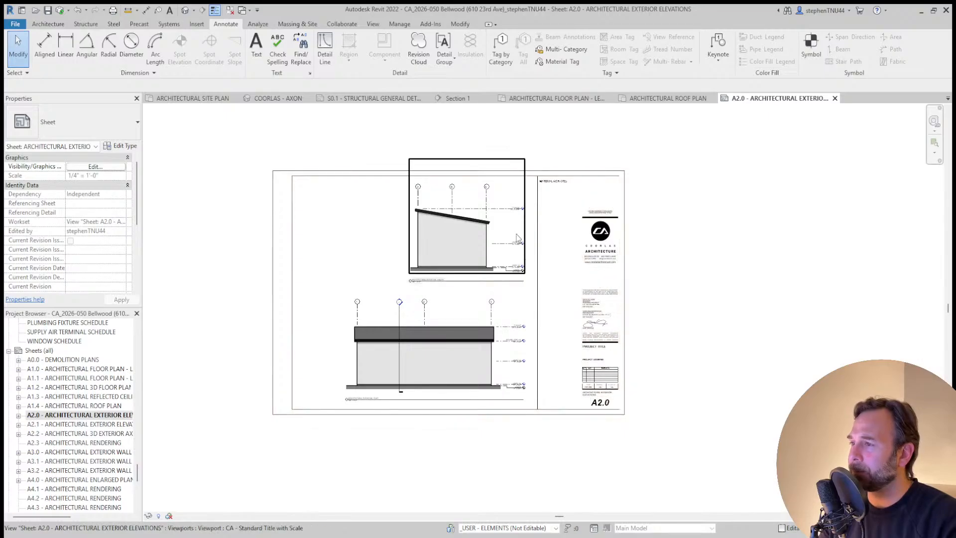
Open sheet A2.1 and activate the north elevation view for editing
double_click(89, 424)
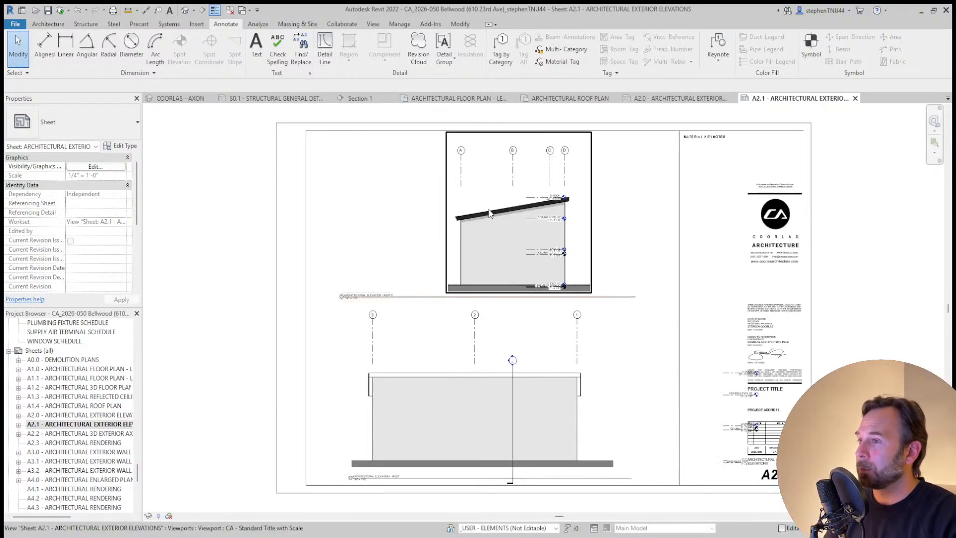
left_click(487, 196)
left_click(367, 177)
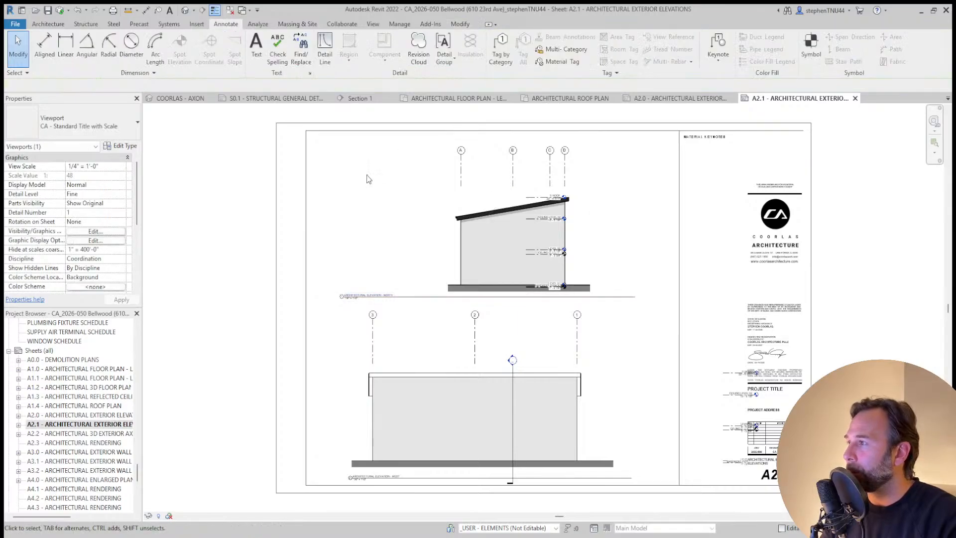
double_click(553, 178)
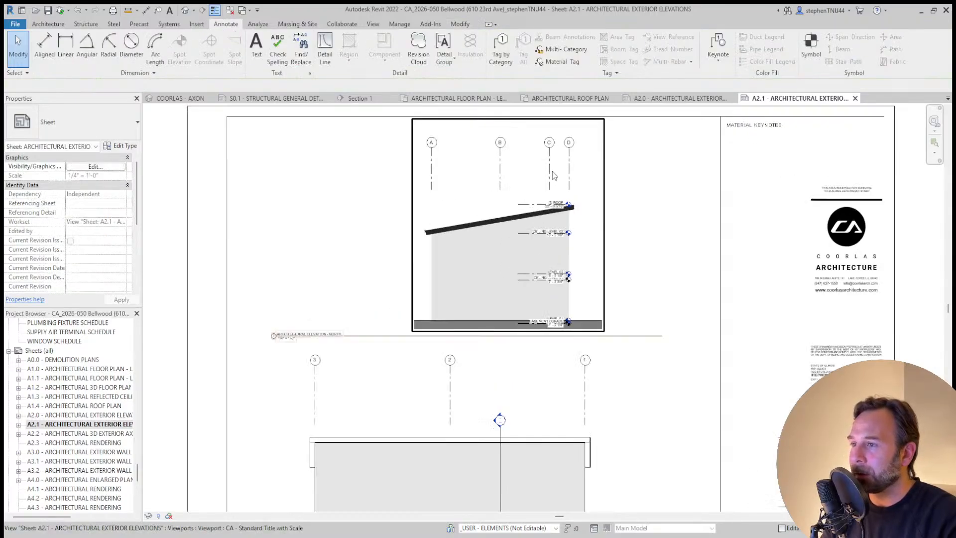
Extend the north elevation's level heads well past the building and pull the opposite line ends clear of the roof edge
scroll(553, 179, "up", 3)
left_click(565, 210)
scroll(566, 209, "up", 2)
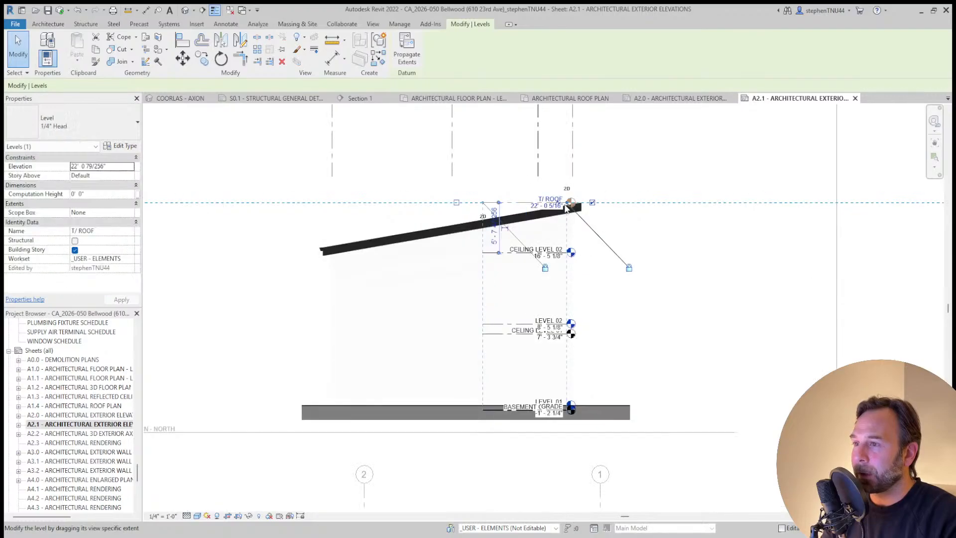
left_click_drag(755, 226, 752, 225)
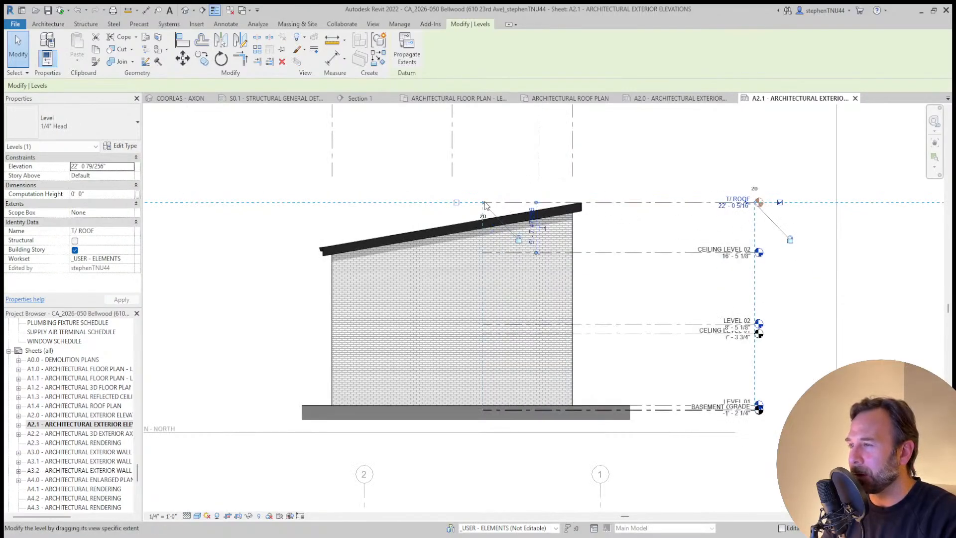
left_click_drag(483, 202, 588, 202)
key("Escape")
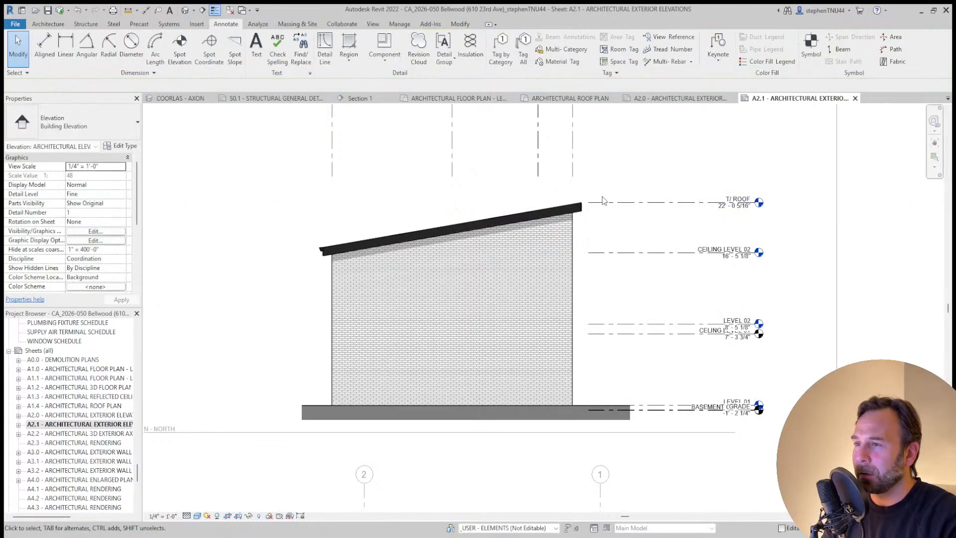
Bring the near ends of the aligned level lines closer to the brick wall using CEILING LEVEL 02
scroll(613, 256, "up", 1)
left_click(615, 253)
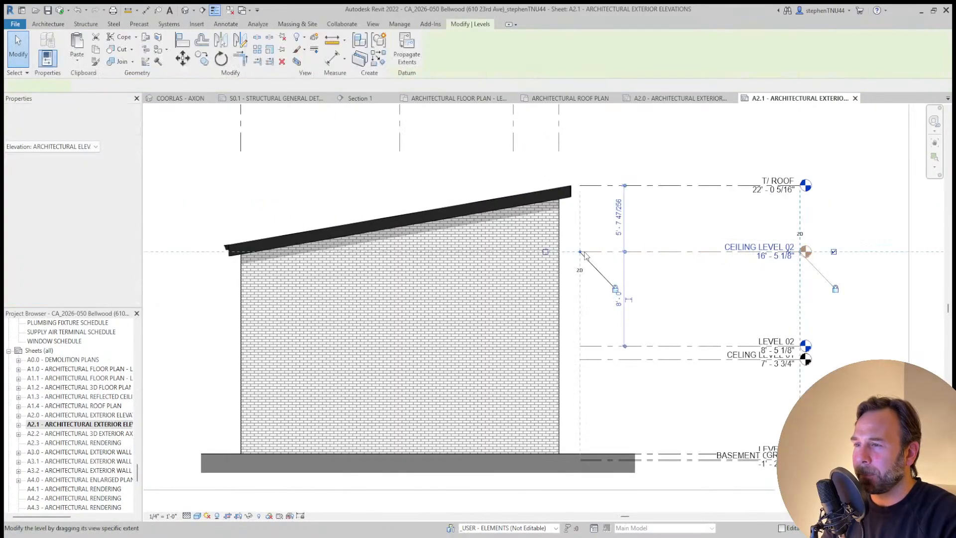
scroll(615, 255, "up", 2)
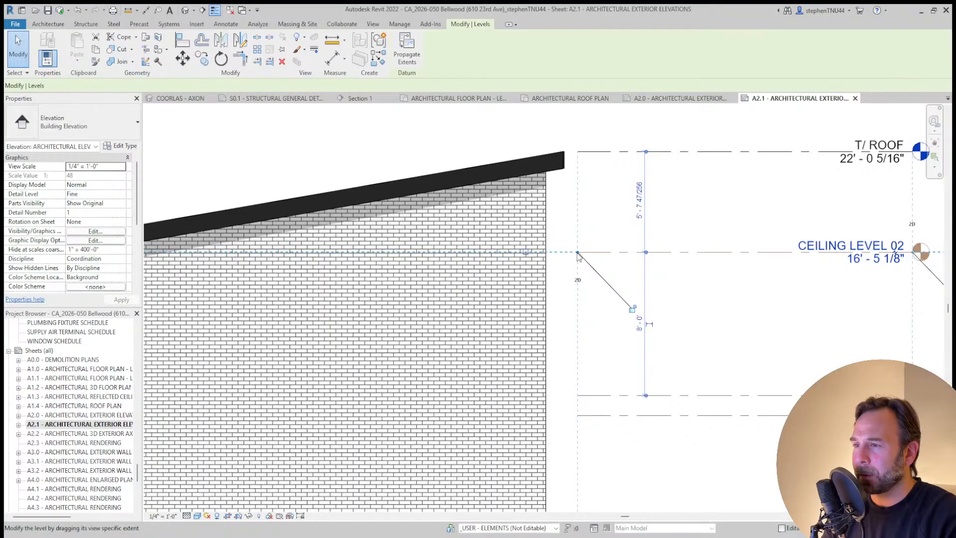
left_click(610, 262)
left_click(622, 253)
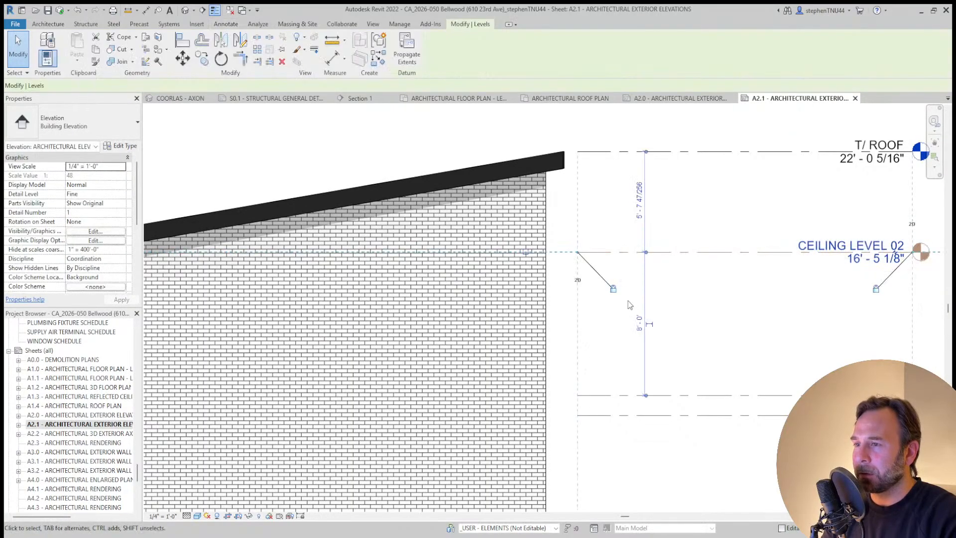
left_click_drag(578, 254, 556, 251)
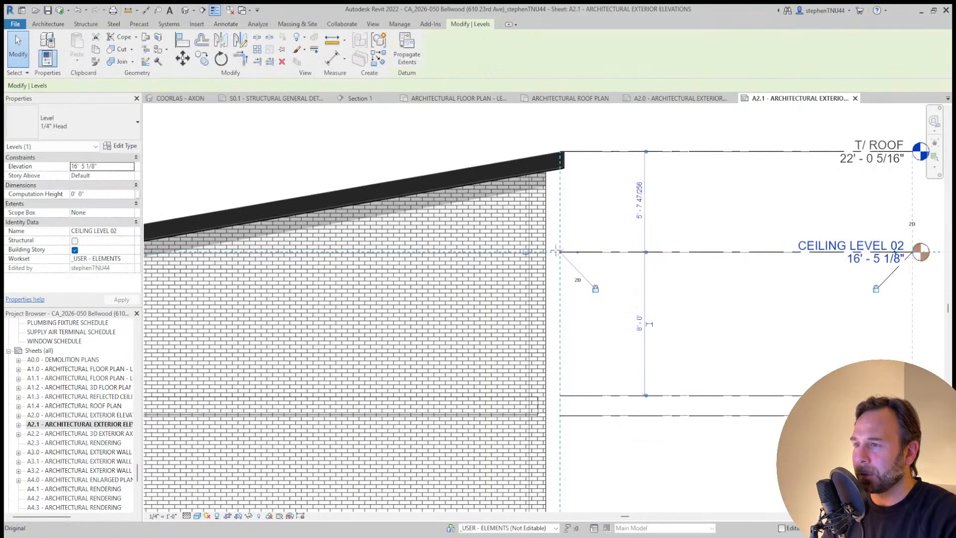
left_click(590, 221)
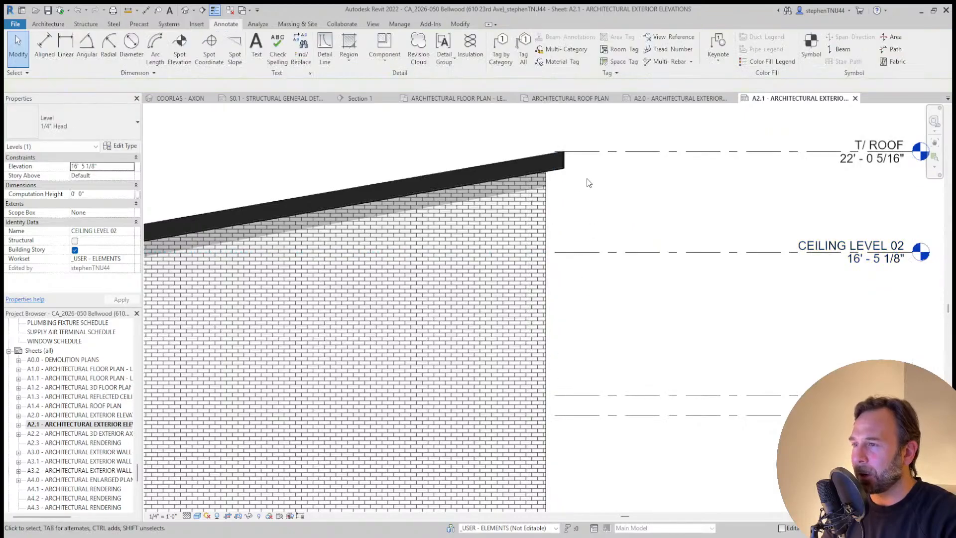
Detach the T/ROOF level's near end from the other levels and pull it just clear of the roof edge
left_click(592, 152)
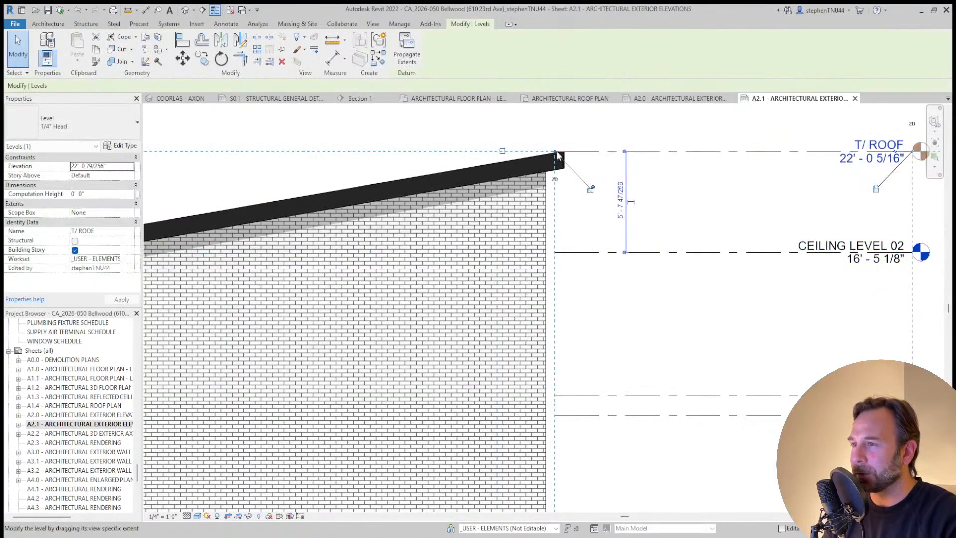
left_click_drag(577, 151, 577, 151)
left_click(624, 129)
scroll(597, 149, "down", 3)
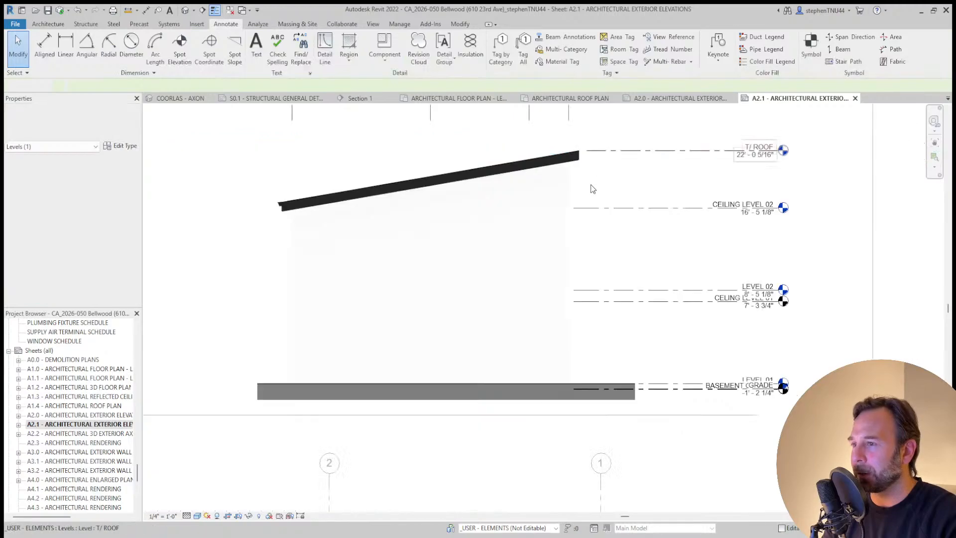
Move the grey ground filled region down so its top edge meets the grade level in the north elevation
scroll(629, 353, "up", 5)
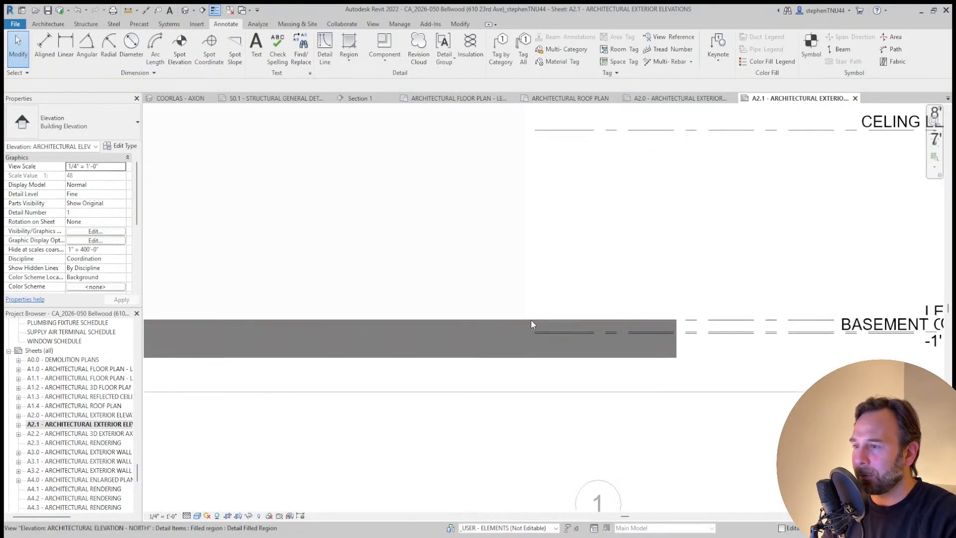
left_click(531, 319)
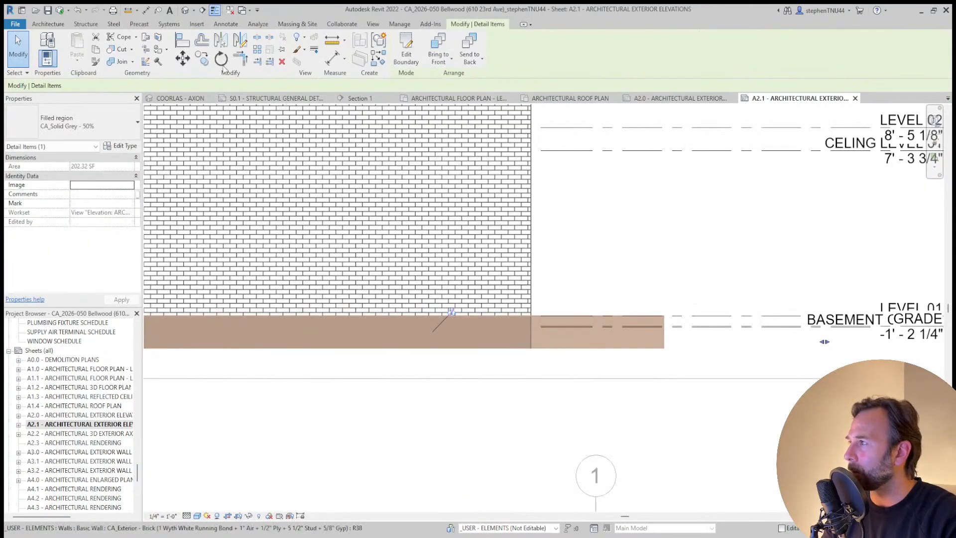
left_click(184, 59)
scroll(568, 311, "up", 2)
left_click(569, 320)
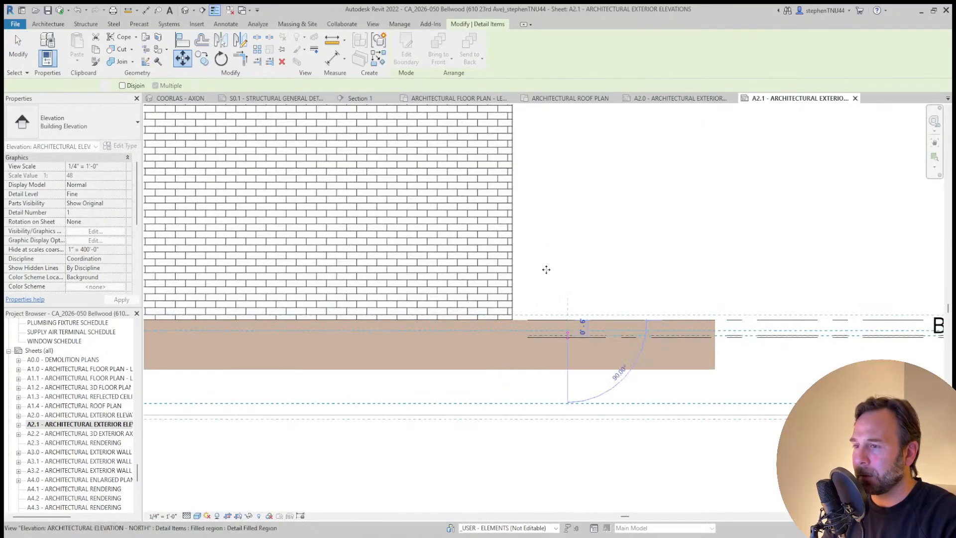
key("Escape")
key("Escape")
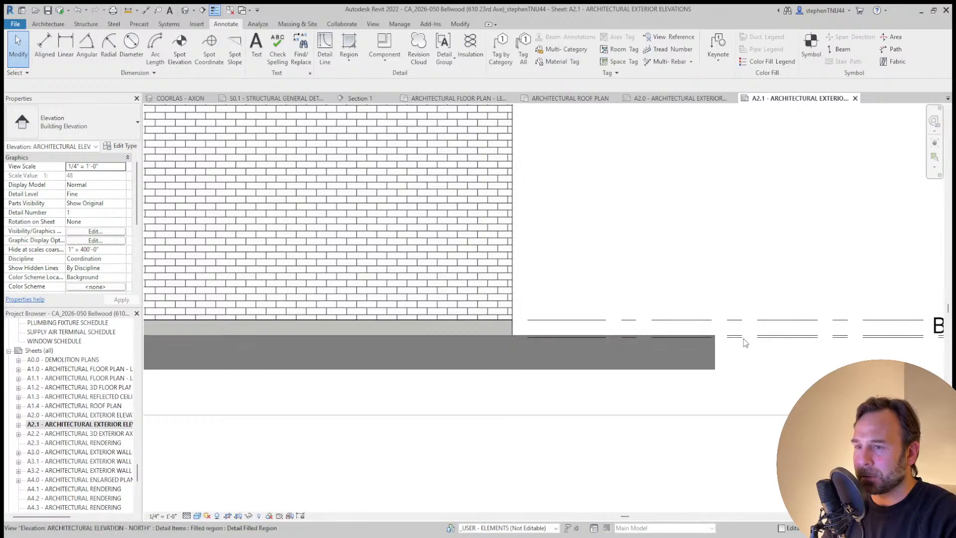
Move the BASEMENT CEILING level to the ARCH_HIDDEN ELE... workset
left_click(750, 338)
middle_click_drag(750, 339, 495, 292)
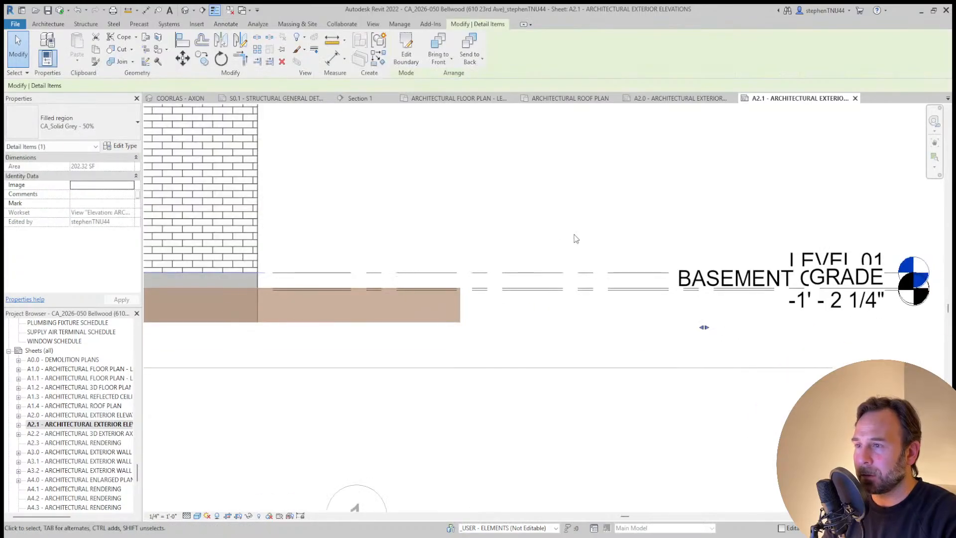
left_click(574, 236)
scroll(598, 300, "up", 1)
left_click(645, 293)
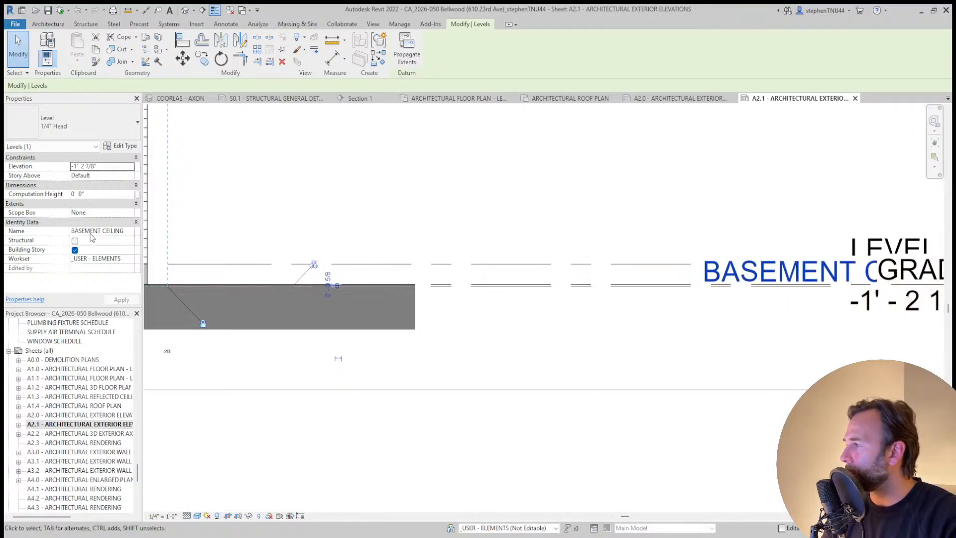
left_click(130, 258)
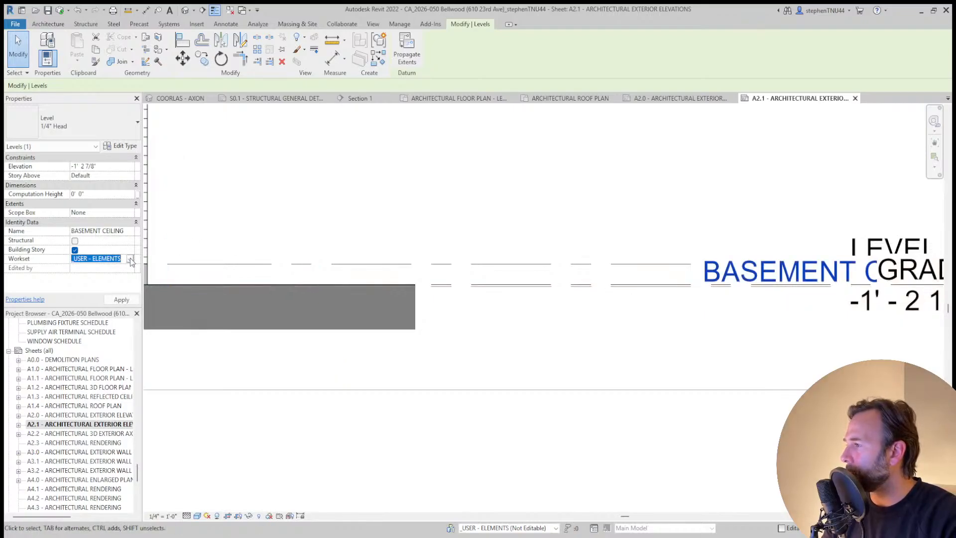
left_click(112, 284)
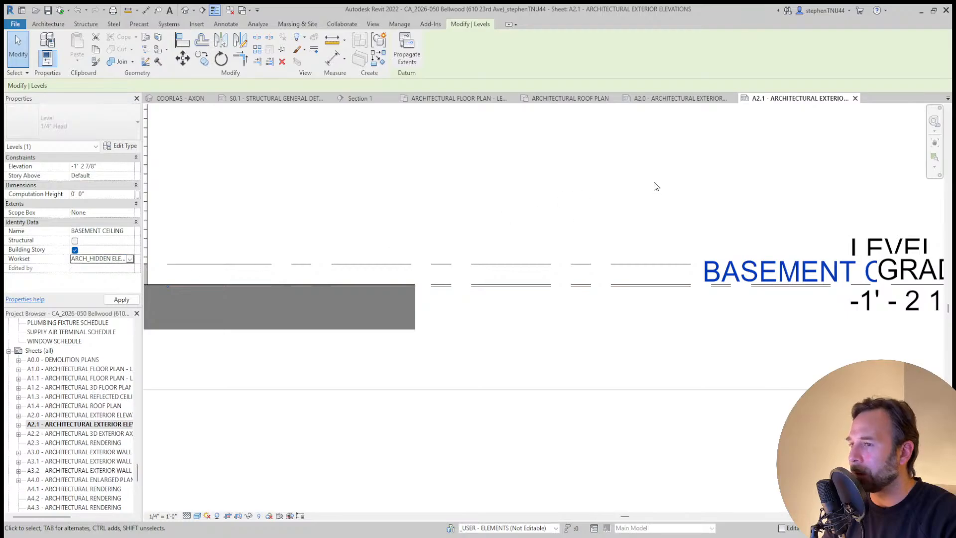
left_click(612, 186)
scroll(611, 224, "down", 3)
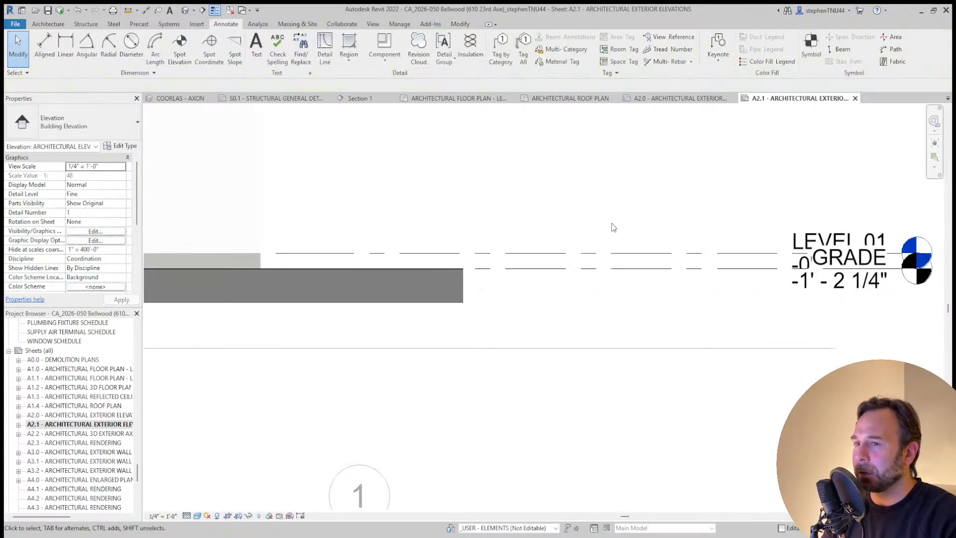
Add an elbow to the GRADE level line and drop its head clear below the LEVEL 01 head
left_click(579, 265)
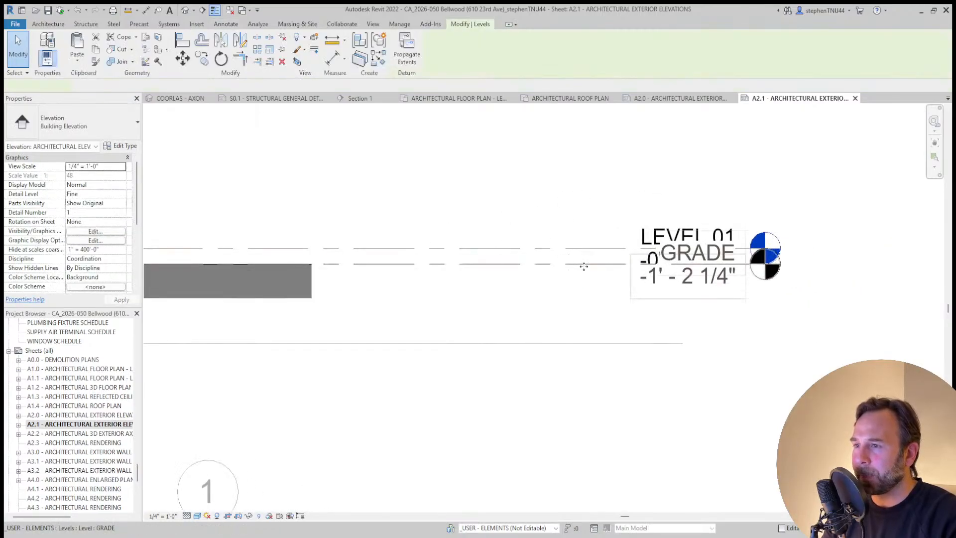
left_click(718, 268)
left_click_drag(549, 265, 524, 294)
left_click(592, 225)
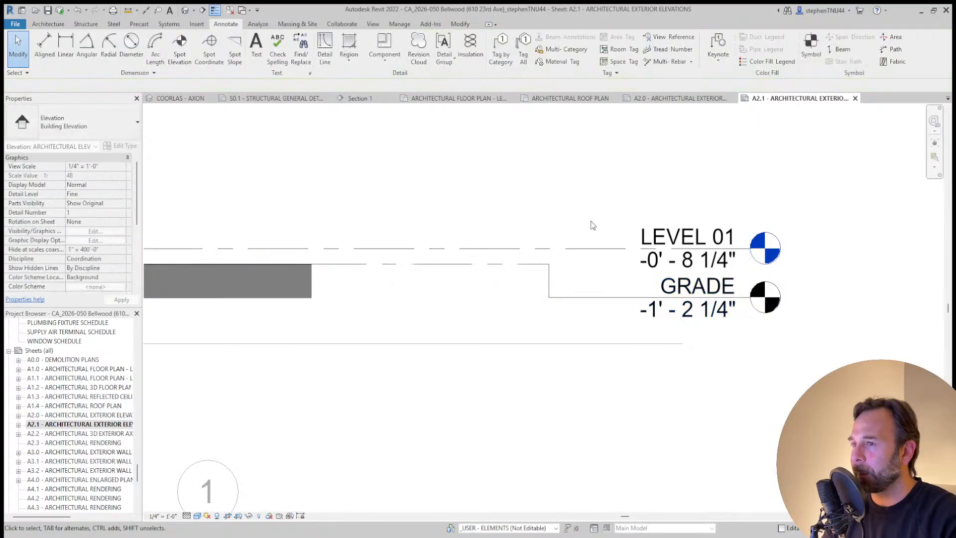
scroll(593, 225, "down", 3)
scroll(542, 275, "down", 2)
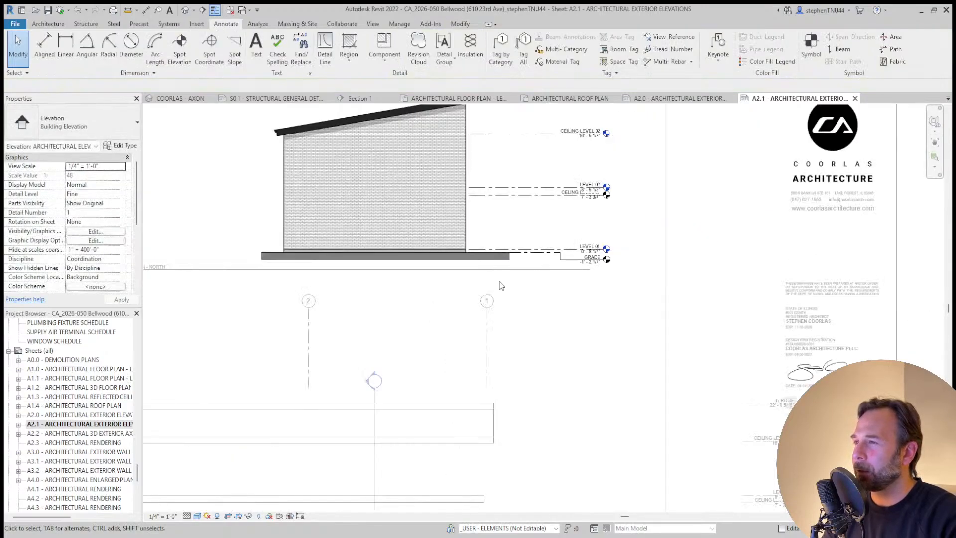
Pull the north elevation's aligned level heads closer to the building using the T/ ROOF level
middle_click_drag(499, 282, 516, 348)
left_click(564, 162)
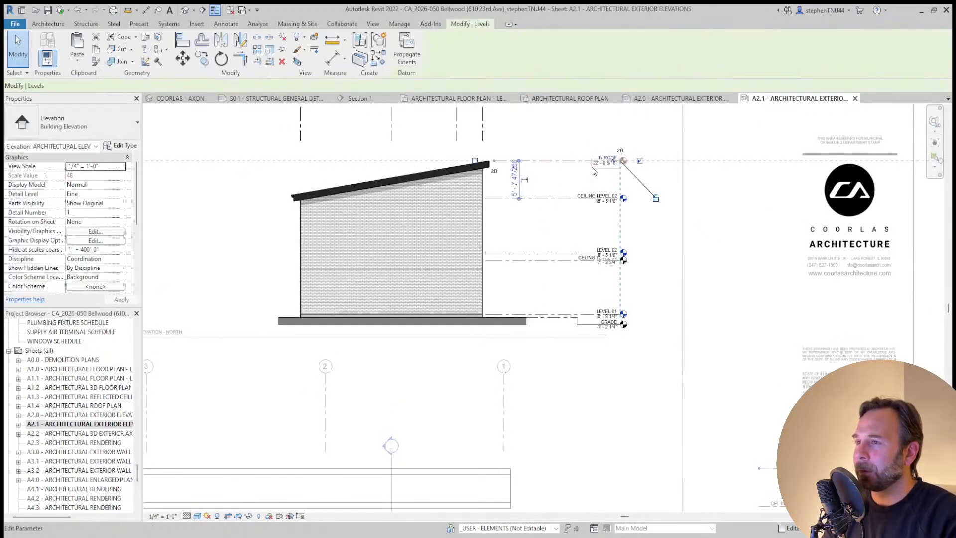
scroll(592, 170, "up", 1)
left_click_drag(621, 170, 573, 168)
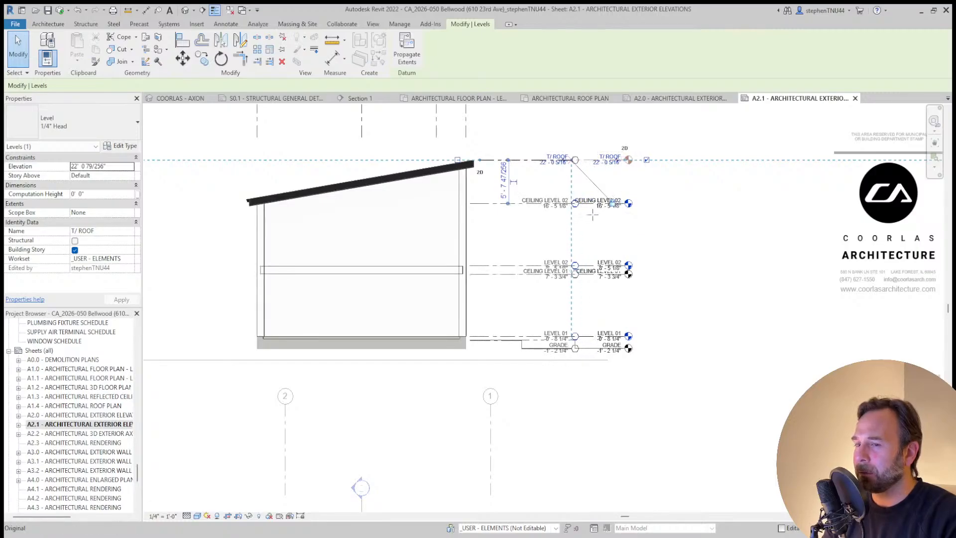
left_click(665, 257)
Move the north elevation's view title beneath the building and shorten its line to end near the level heads
scroll(666, 224, "down", 3)
double_click(274, 337)
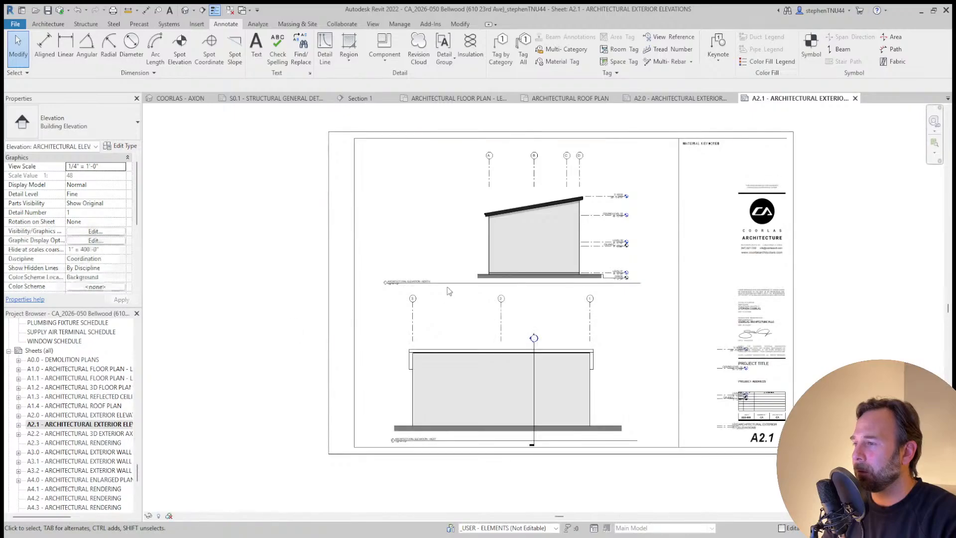
scroll(448, 291, "up", 2)
left_click(448, 281)
left_click_drag(580, 294, 586, 293)
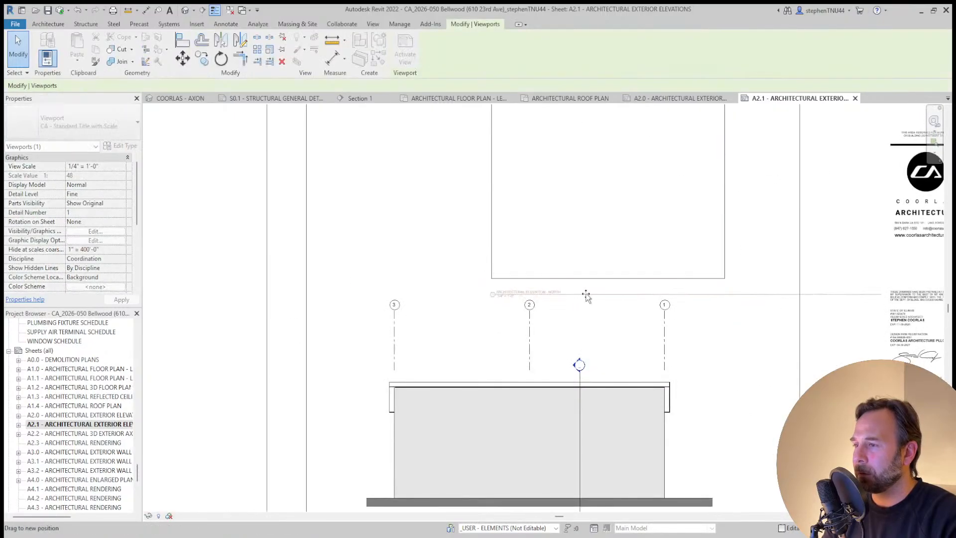
Add an elbow to the CELING LEVEL 01 line so its head sits below LEVEL 02, with the jog left of its label
double_click(725, 208)
scroll(678, 196, "up", 3)
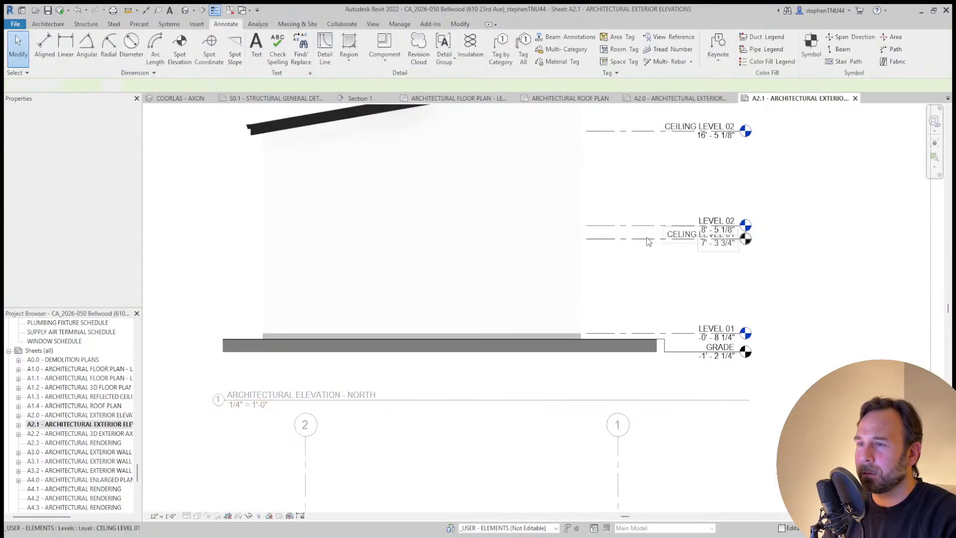
scroll(645, 237, "down", 3)
scroll(644, 237, "up", 3)
left_click(645, 238)
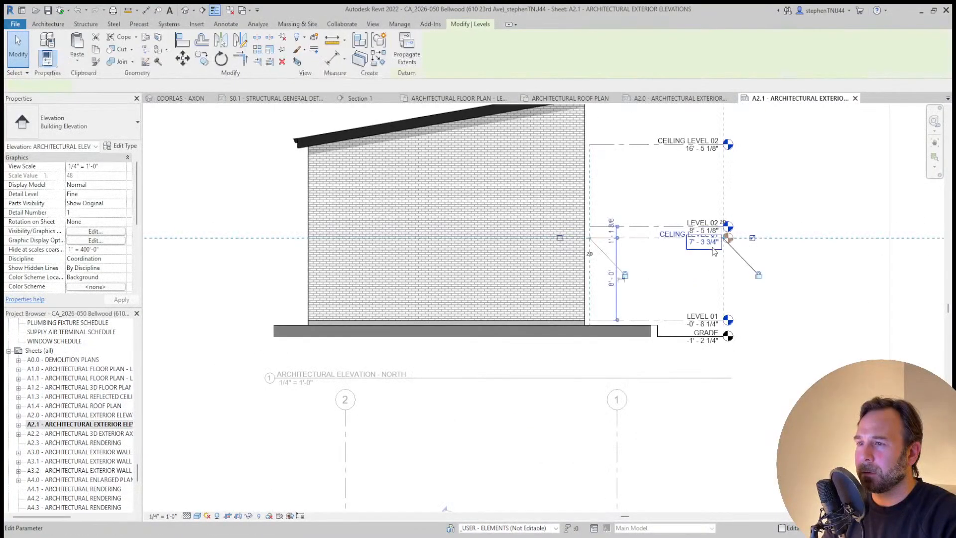
scroll(716, 242, "up", 2)
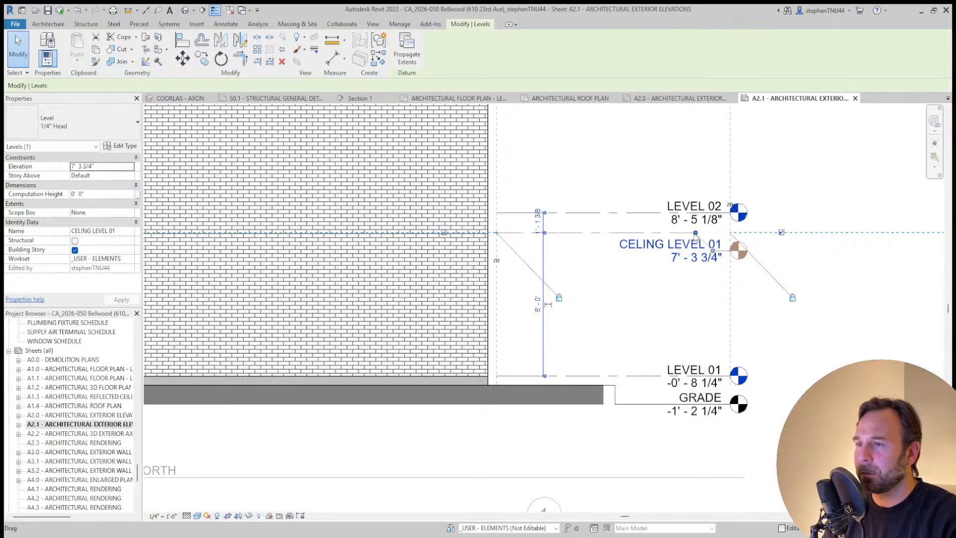
left_click_drag(685, 253, 713, 256)
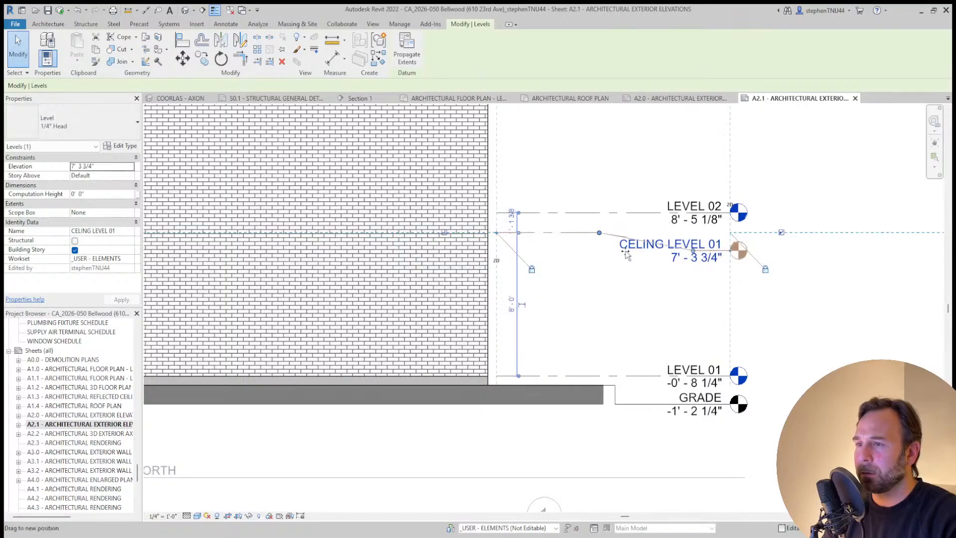
left_click_drag(587, 252, 586, 253)
left_click(634, 149)
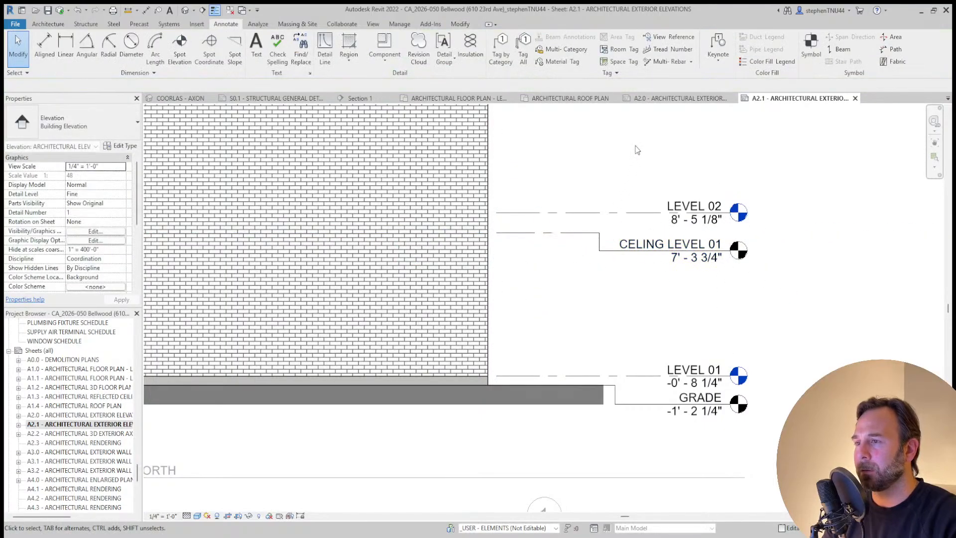
Hide grid C in the north elevation
scroll(635, 149, "down", 6)
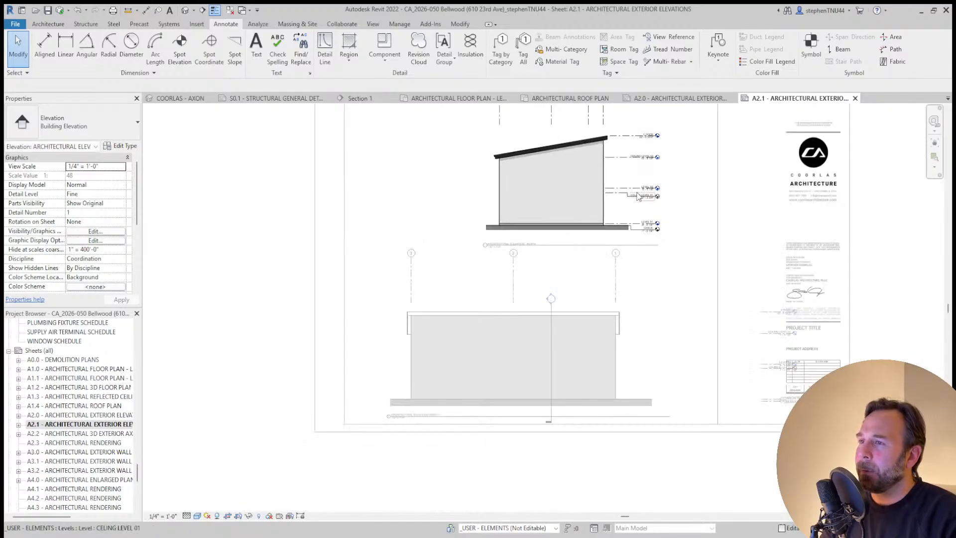
scroll(637, 202, "up", 4)
left_click(573, 177)
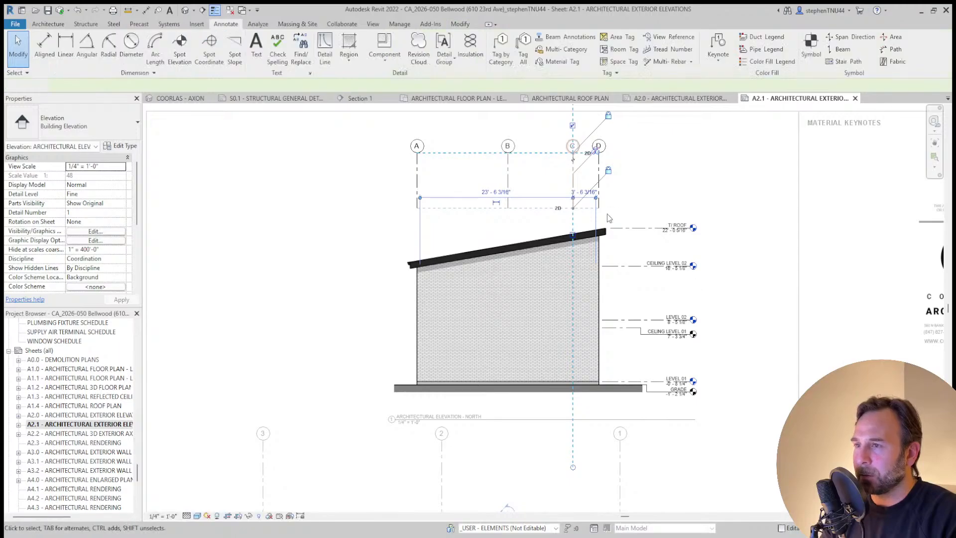
Extend the aligned lower ends of the north elevation's grids down to just above the roof at grid B
left_click(507, 191)
scroll(505, 209, "up", 3)
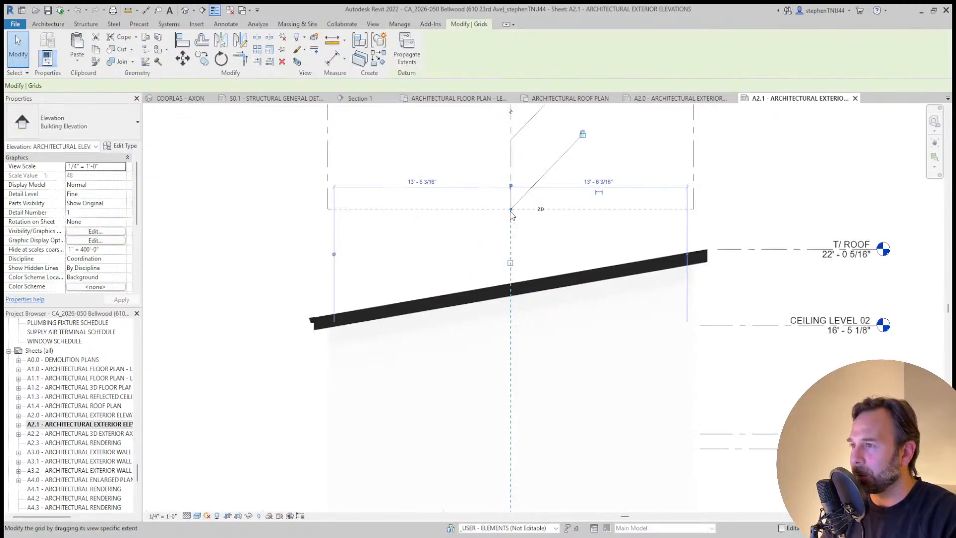
left_click_drag(511, 211, 511, 268)
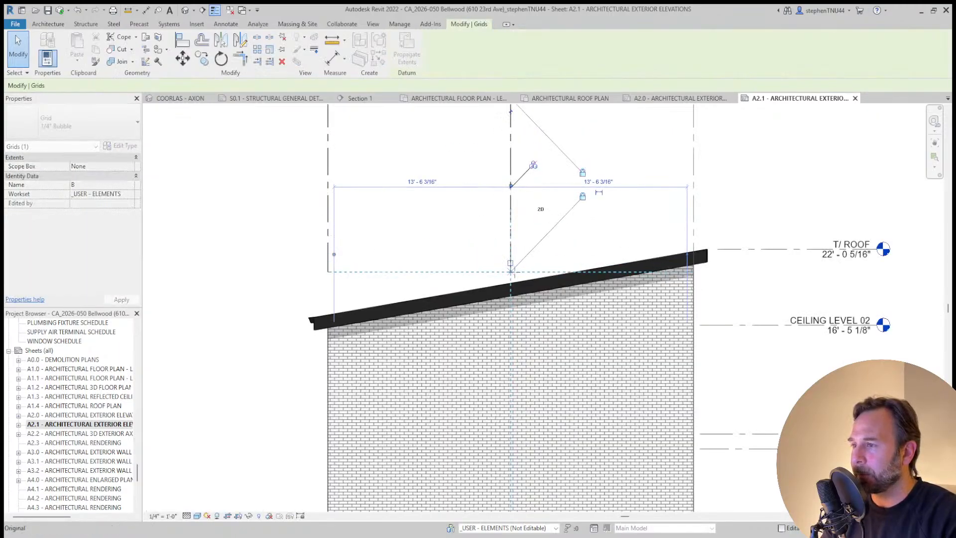
left_click(669, 236)
Detach the lower ends of grids D and A from the shared alignment and set each just above the sloping roof
left_click(694, 227)
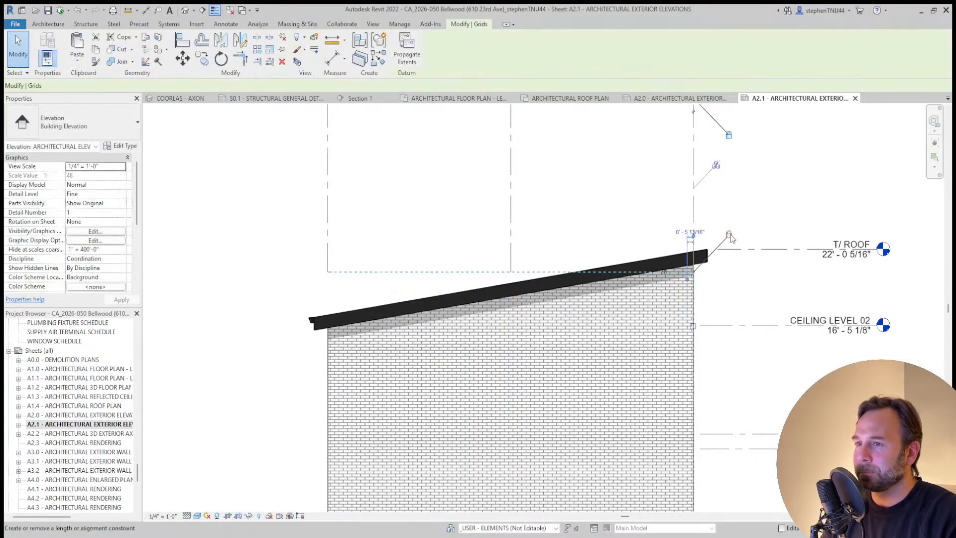
left_click_drag(696, 277, 696, 277)
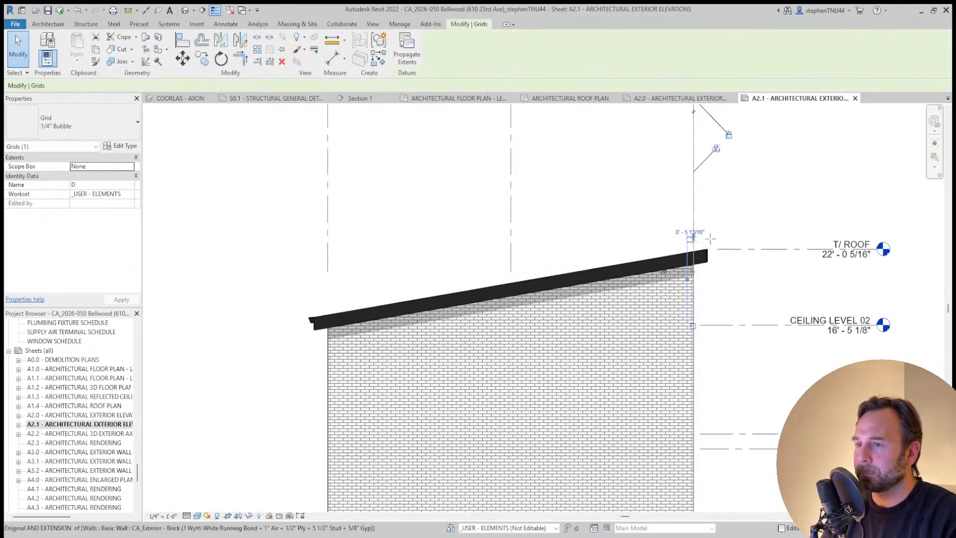
left_click(443, 264)
left_click(328, 245)
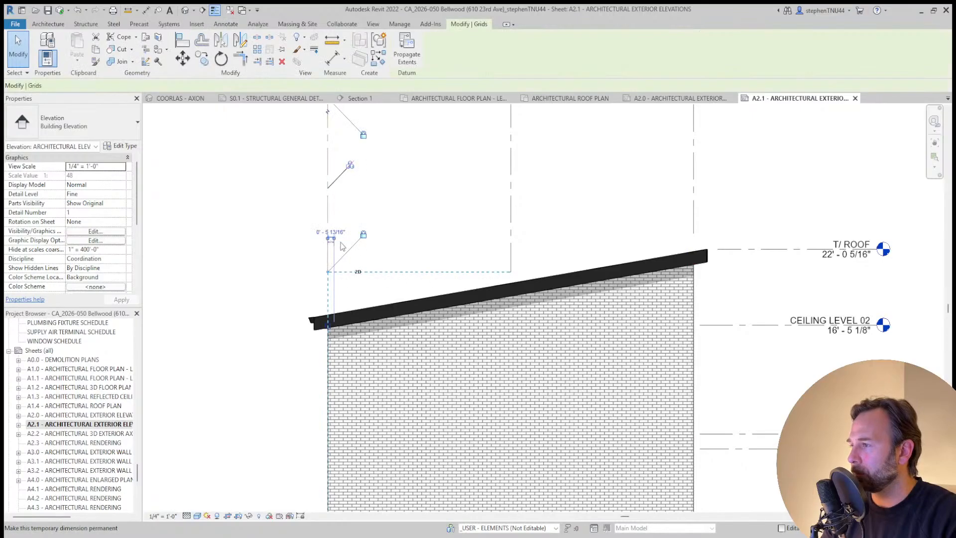
scroll(333, 283, "up", 2)
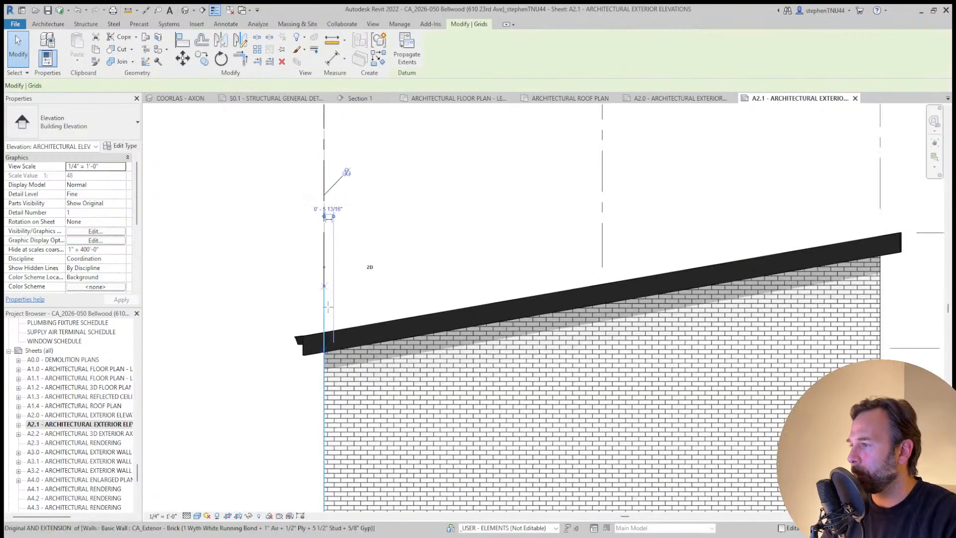
left_click(401, 263)
scroll(406, 264, "down", 3)
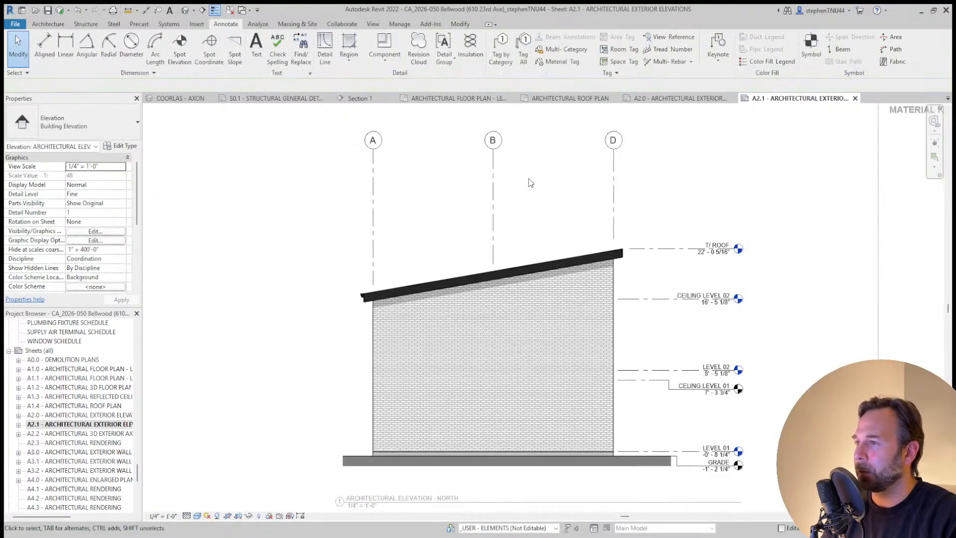
Reposition the north elevation viewport higher and further right on sheet A2.1, fine-tuning it with small nudges left and down
scroll(593, 178, "down", 5)
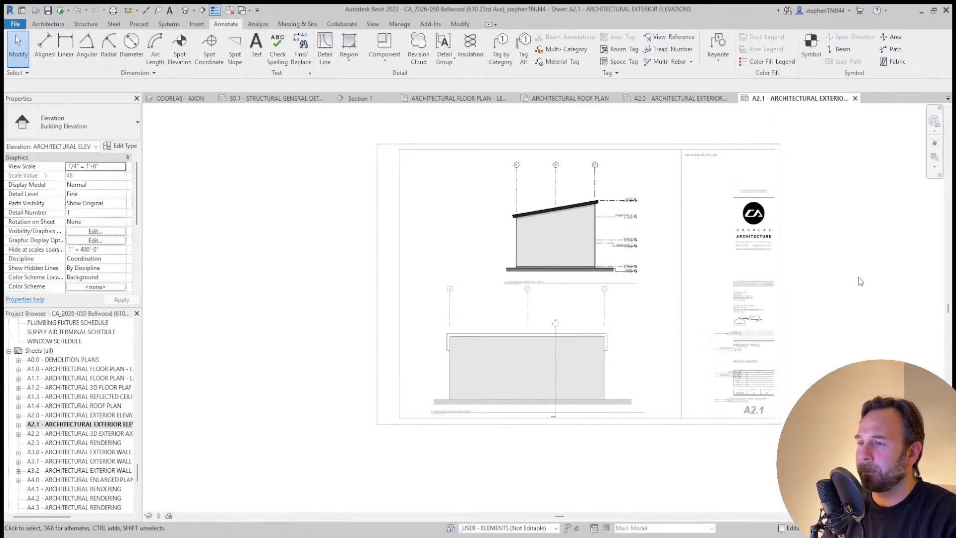
left_click_drag(577, 251, 613, 243)
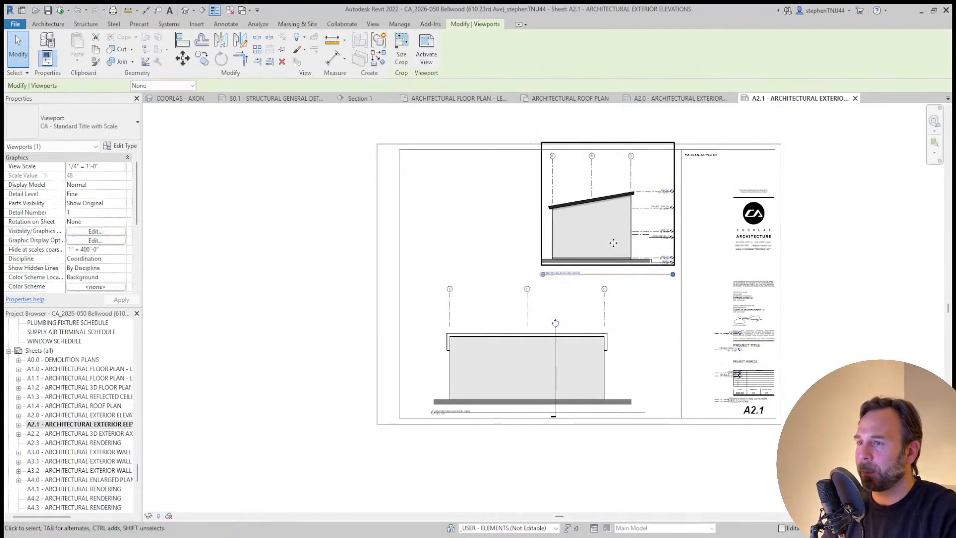
key("Left")
key("Left")
key("Left")
key("Down")
key("Left")
key("Left")
key("Left")
key("Left")
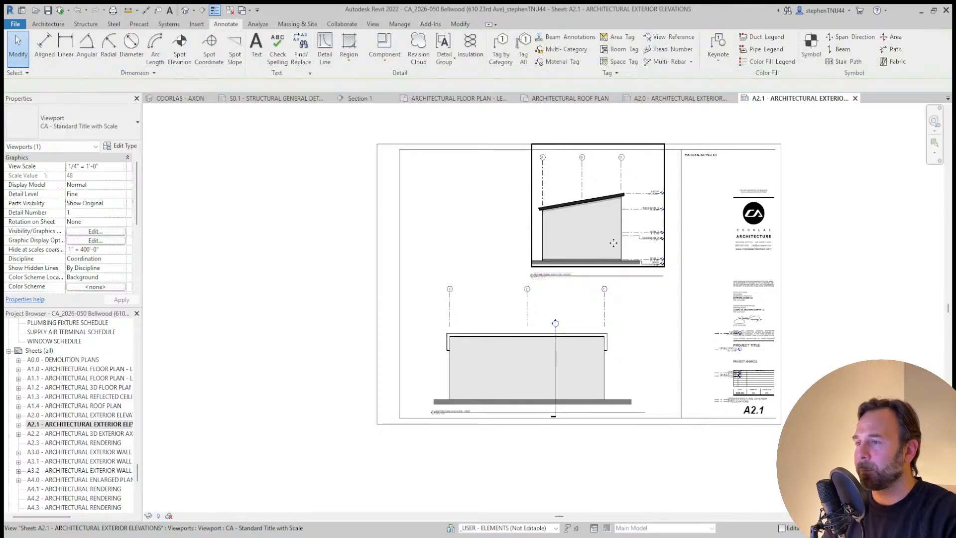
key("Escape")
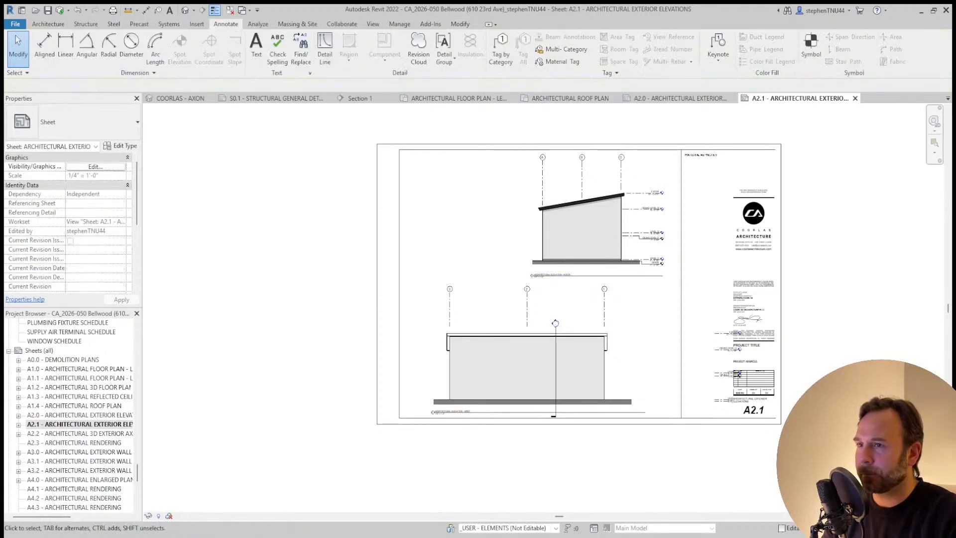
Activate the west elevation viewport on sheet A2.1 and check the upper end of grid 2
double_click(548, 338)
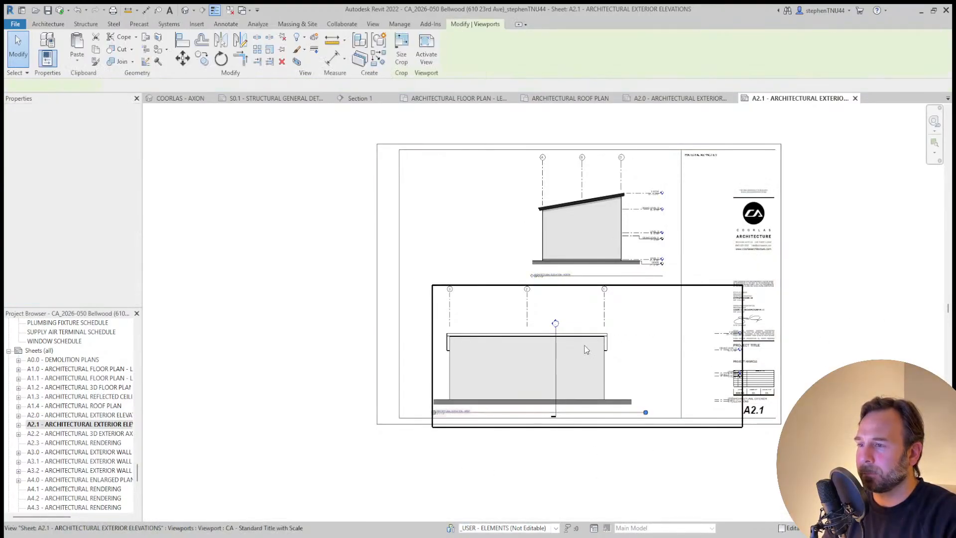
scroll(534, 309, "up", 5)
left_click(513, 263)
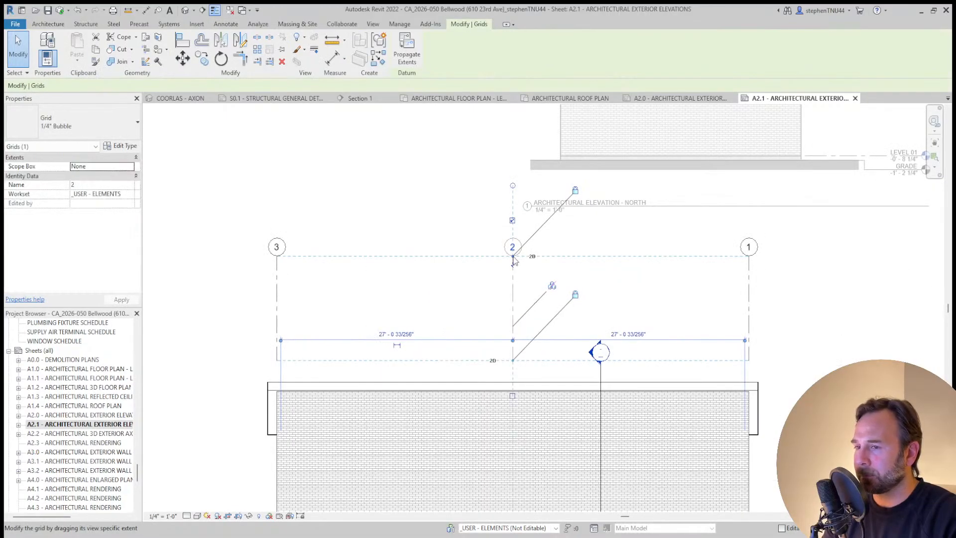
scroll(515, 260, "up", 2)
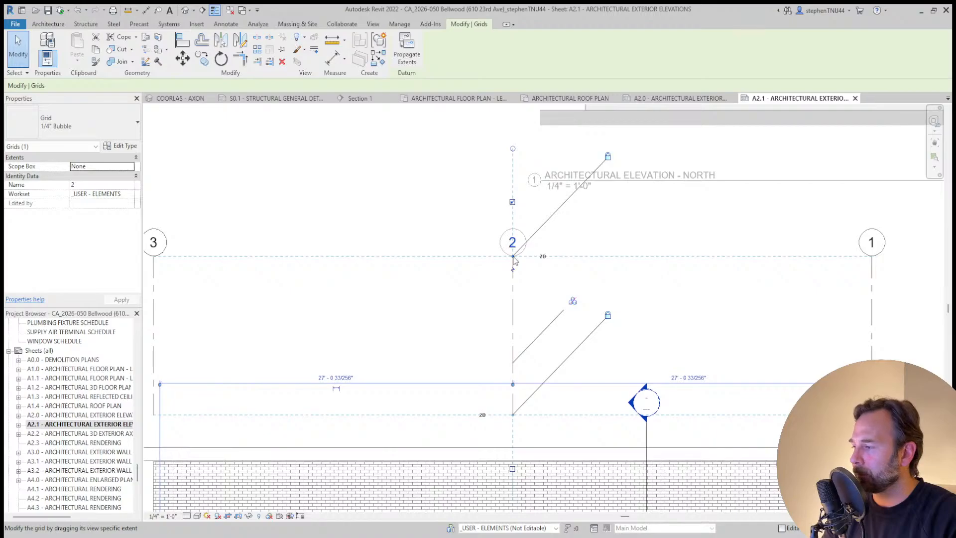
left_click(381, 272)
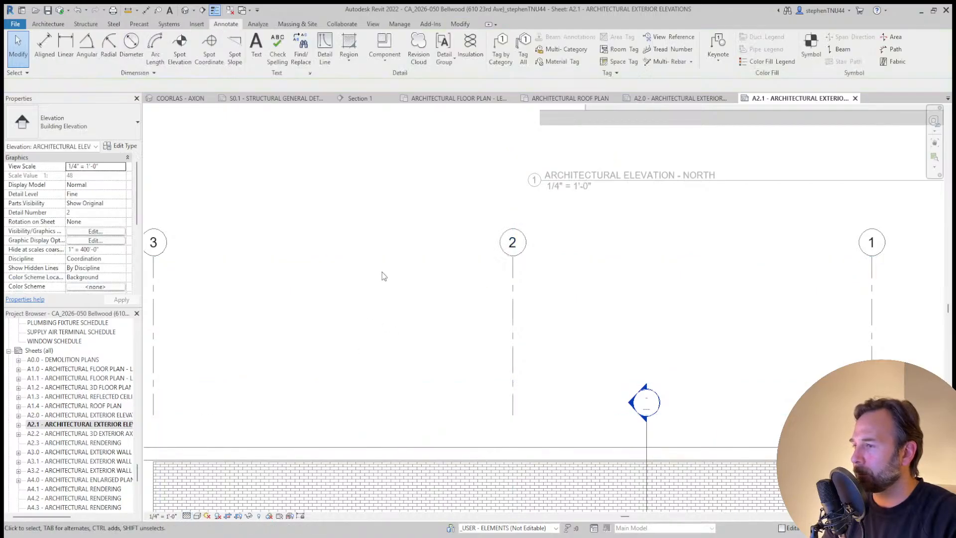
scroll(381, 272, "down", 2)
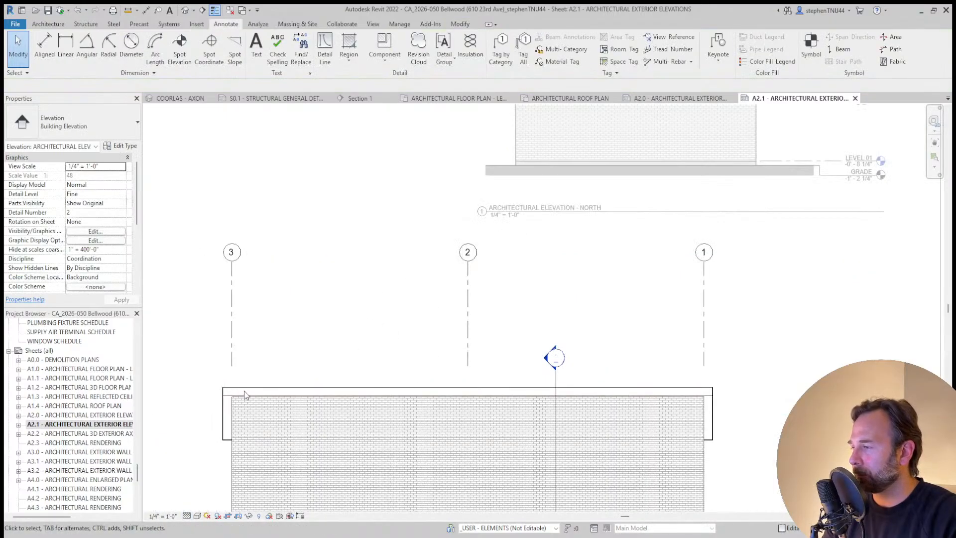
Inspect the view extents of the building elevation marks in the Level 02 architectural floor plan
left_click(448, 98)
left_click(356, 243)
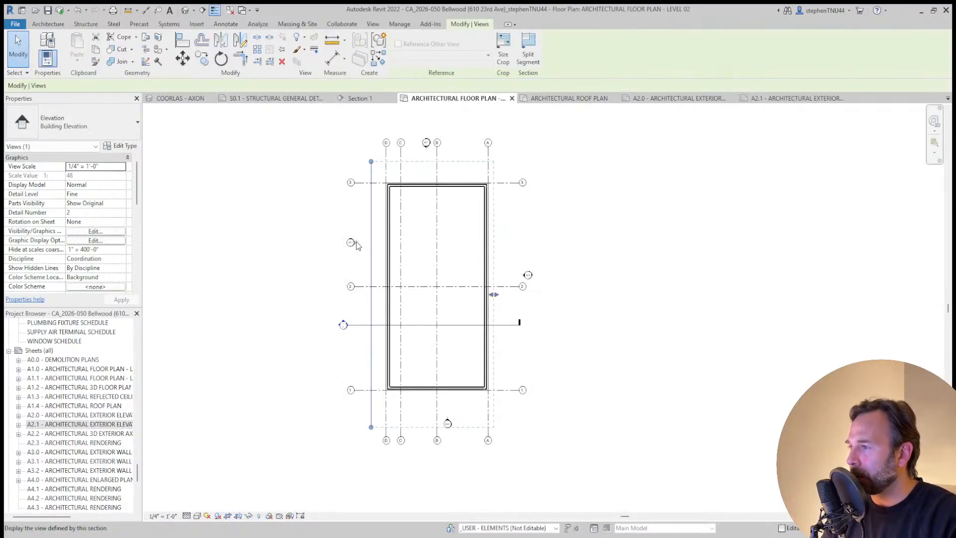
left_click(429, 147)
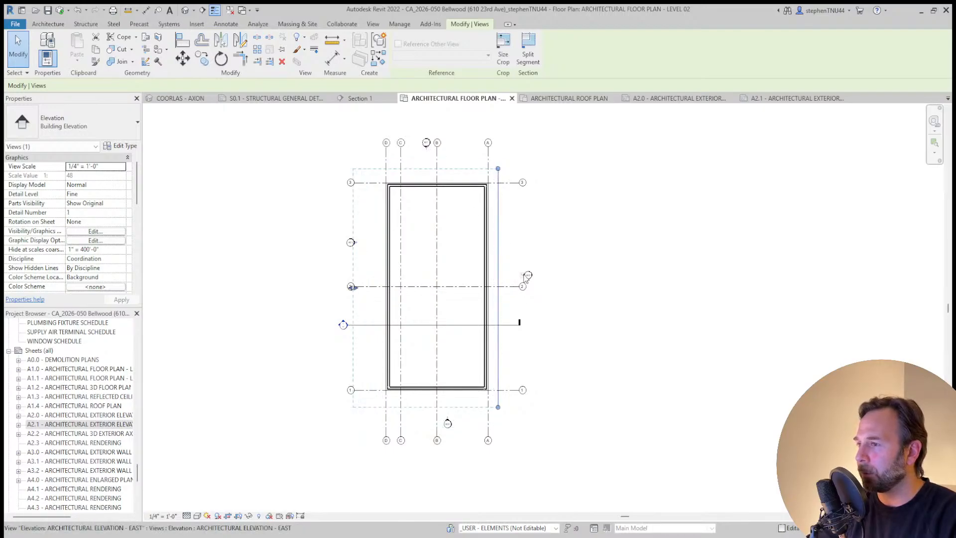
left_click(553, 292)
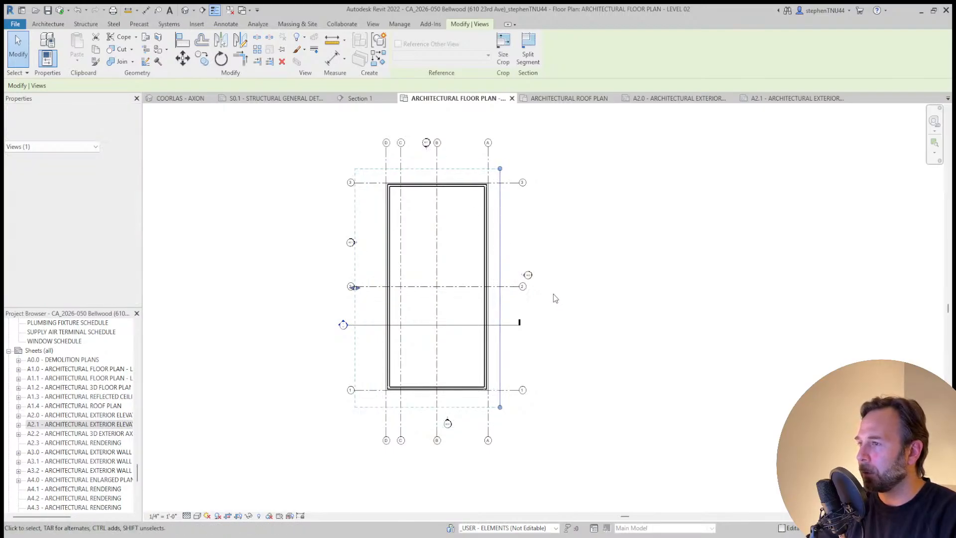
left_click(448, 421)
left_click(301, 479)
left_click(239, 516)
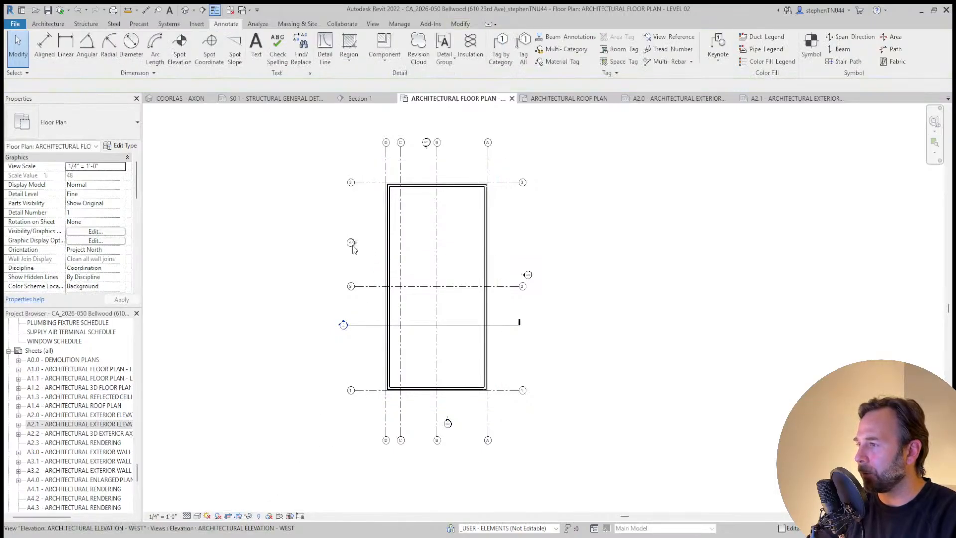
Shift the wall section's head in the Level 02 plan to line up with the bubbles of grids 1 and 2
scroll(347, 325, "up", 5)
left_click(344, 328)
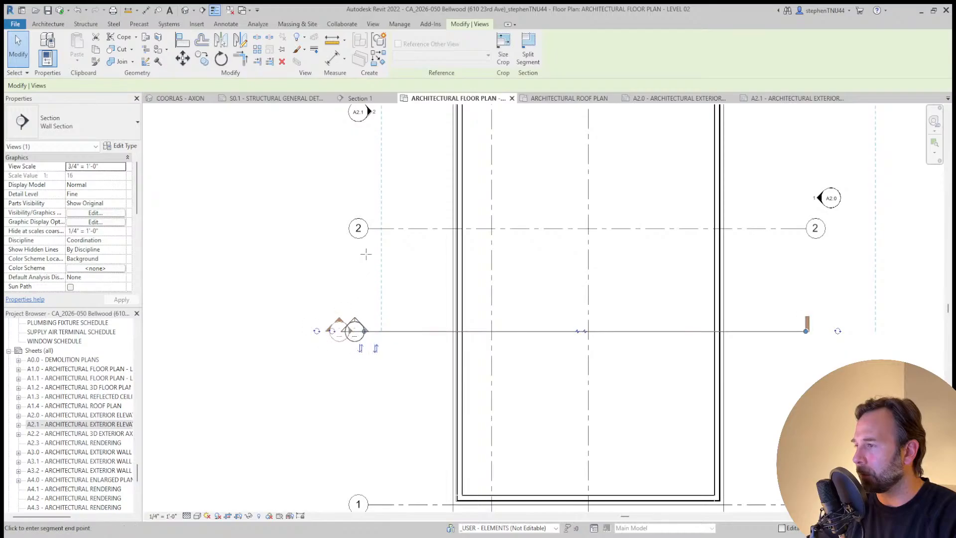
left_click_drag(366, 331, 368, 331)
left_click(275, 269)
scroll(239, 281, "down", 1)
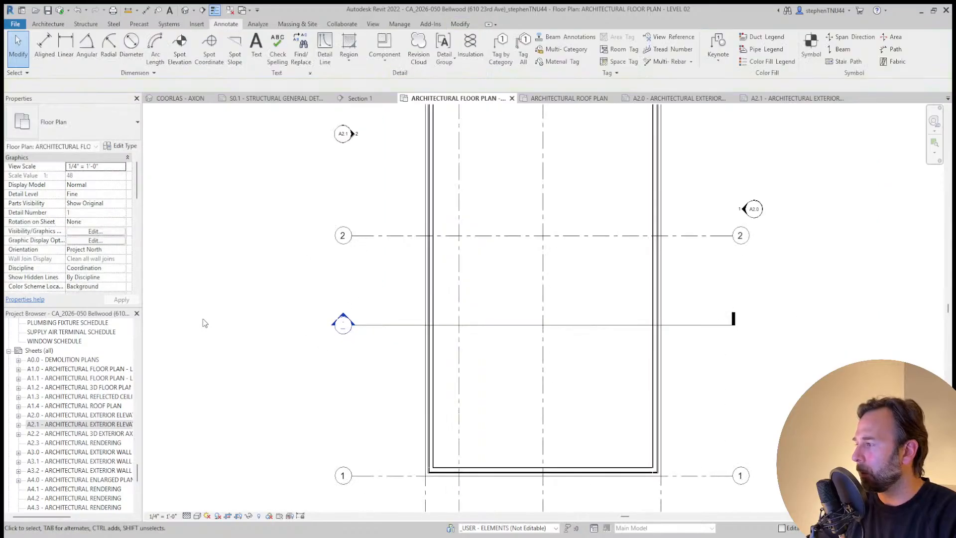
Open sheet A1.0 and move the Level 01 floor plan viewport so the main building sits within the sheet border beside the general notes
double_click(102, 369)
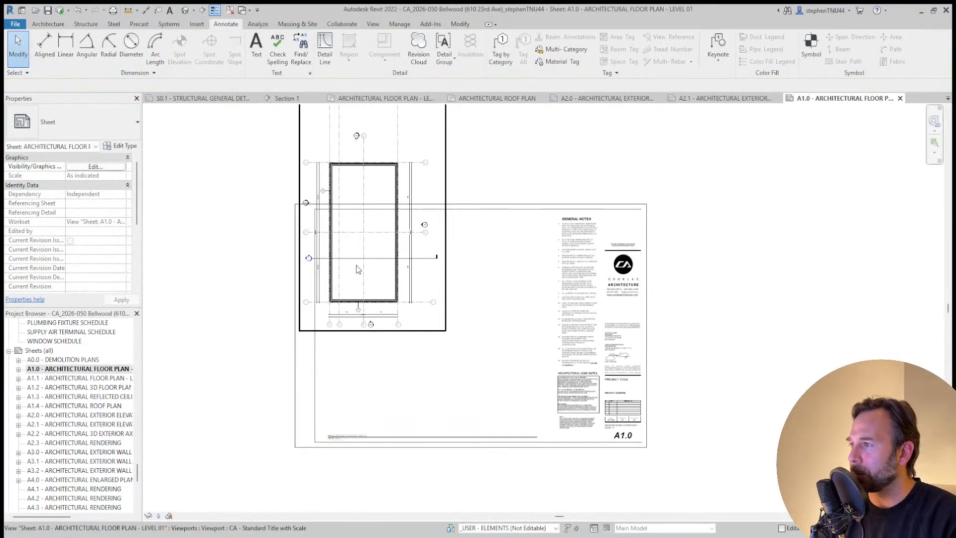
left_click_drag(364, 257, 479, 363)
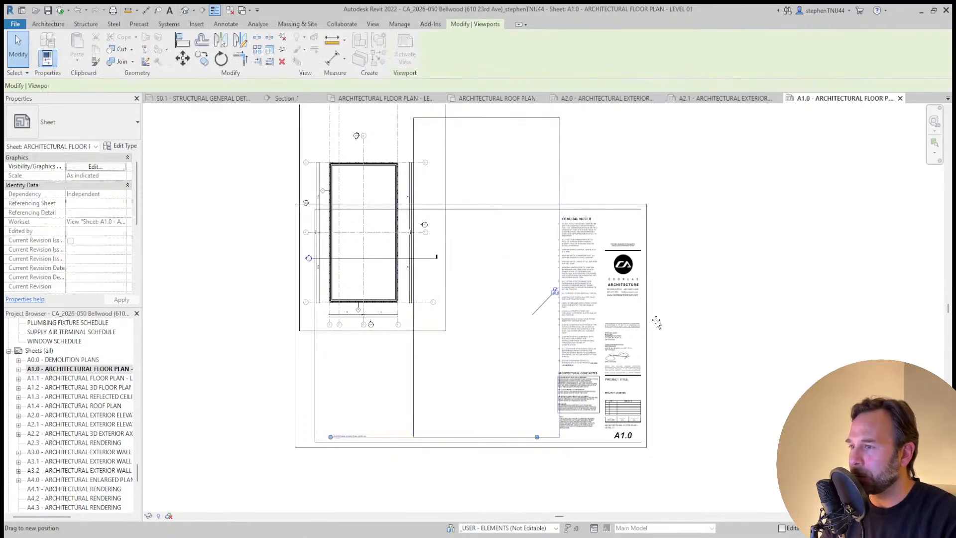
left_click(730, 305)
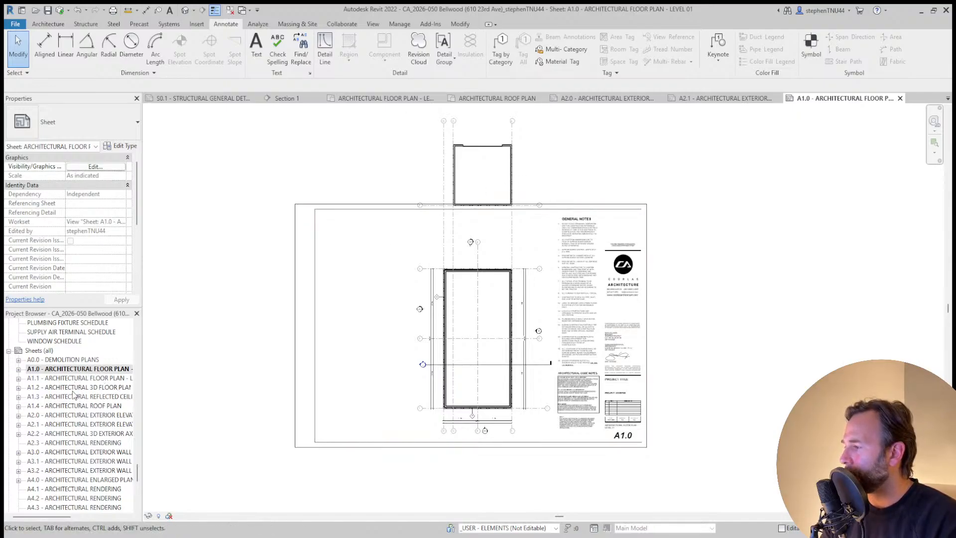
Open sheet Z1.0 and examine the site plan's layout of house, garage and alley
scroll(73, 395, "down", 10)
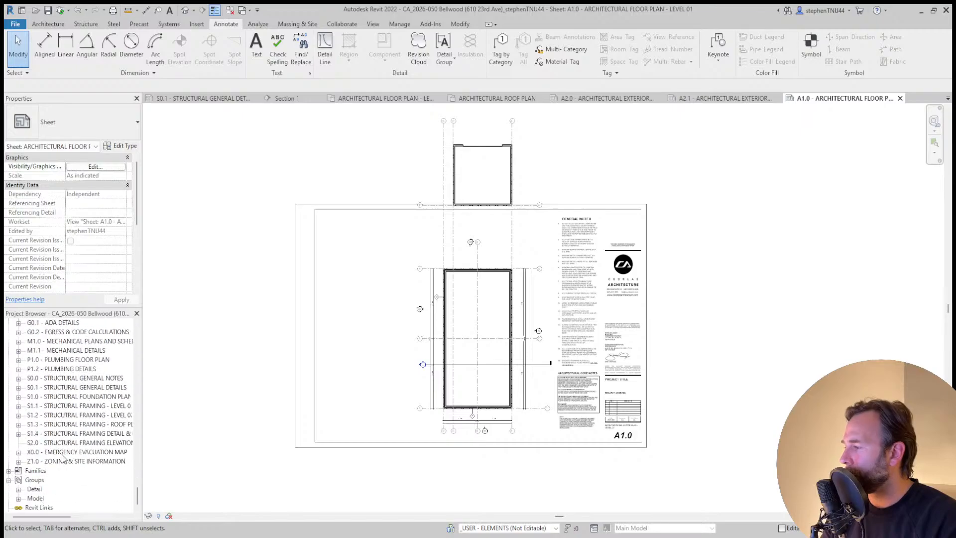
double_click(60, 462)
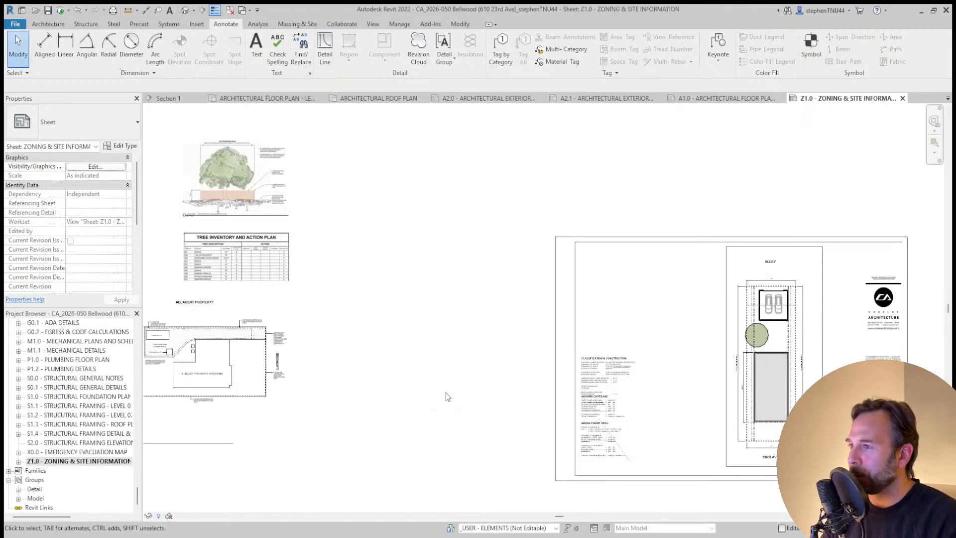
scroll(866, 346, "up", 5)
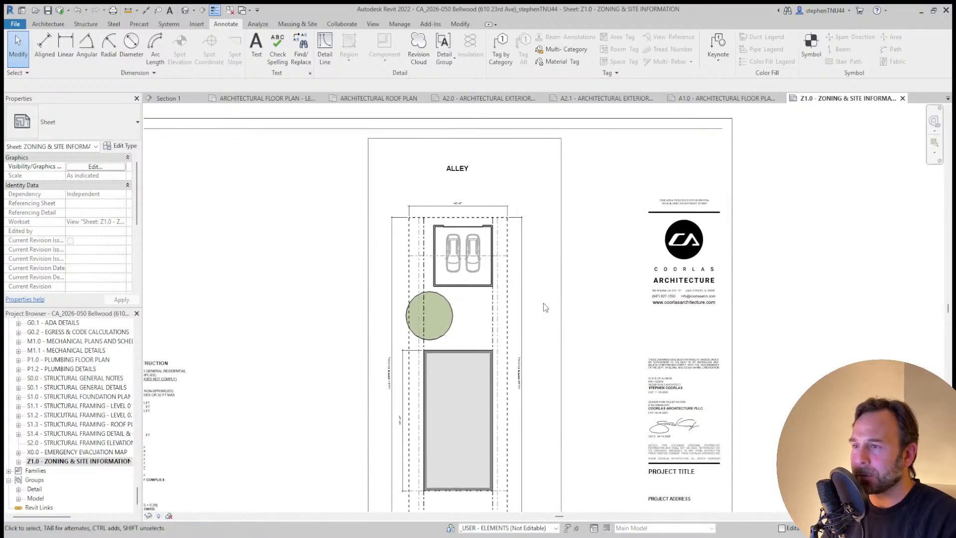
scroll(404, 251, "down", 6)
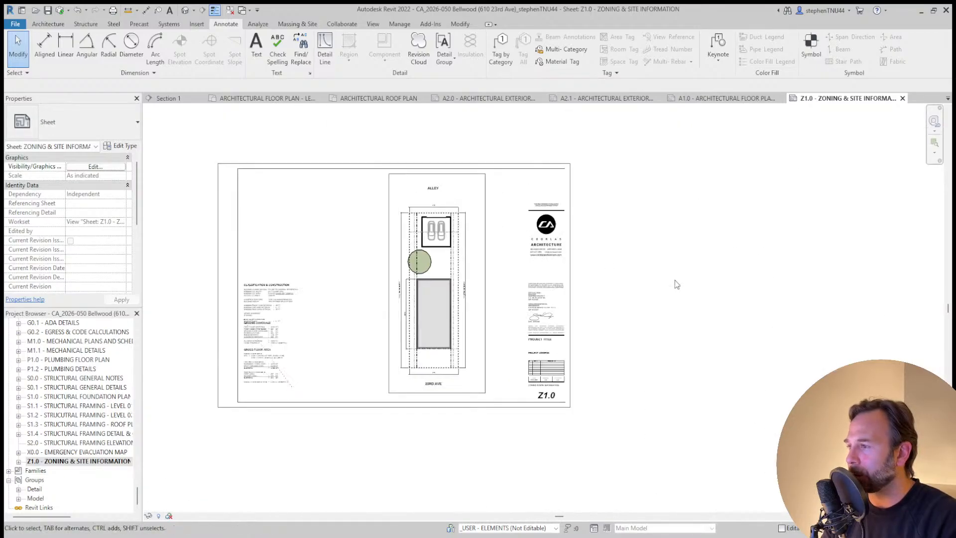
middle_click_drag(674, 284, 699, 309)
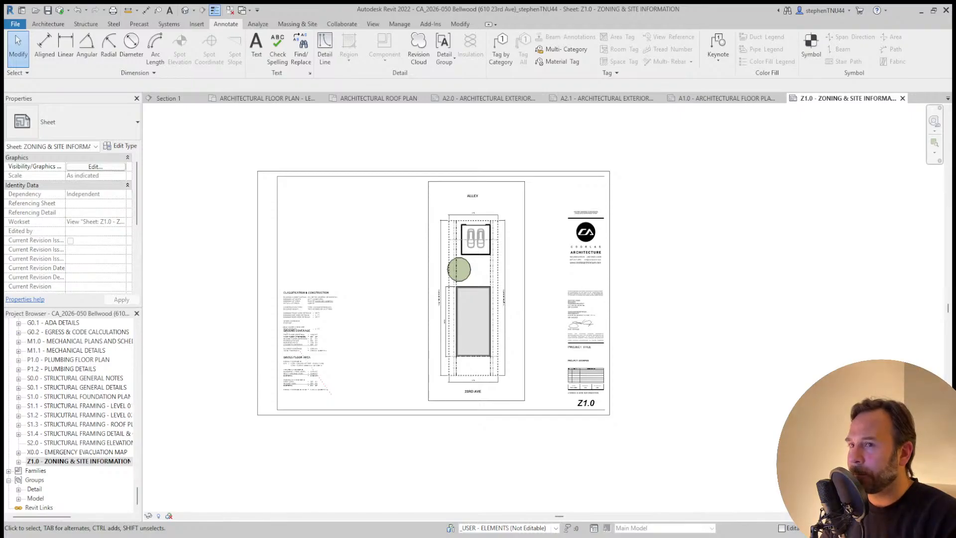
middle_click_drag(437, 463, 458, 464)
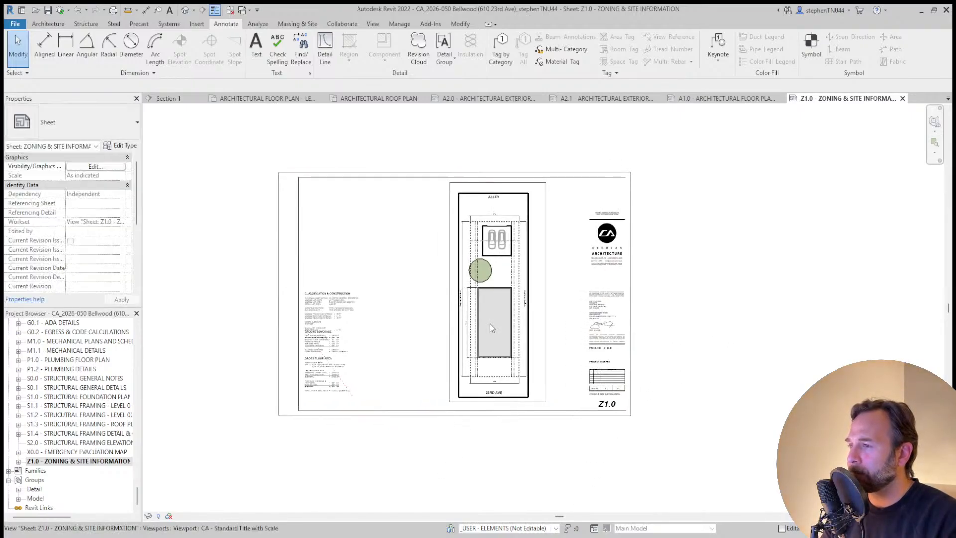
scroll(489, 324, "up", 1)
Return to sheet A2.1, show the west elevation's crop region and turn off view cropping
left_click(710, 99)
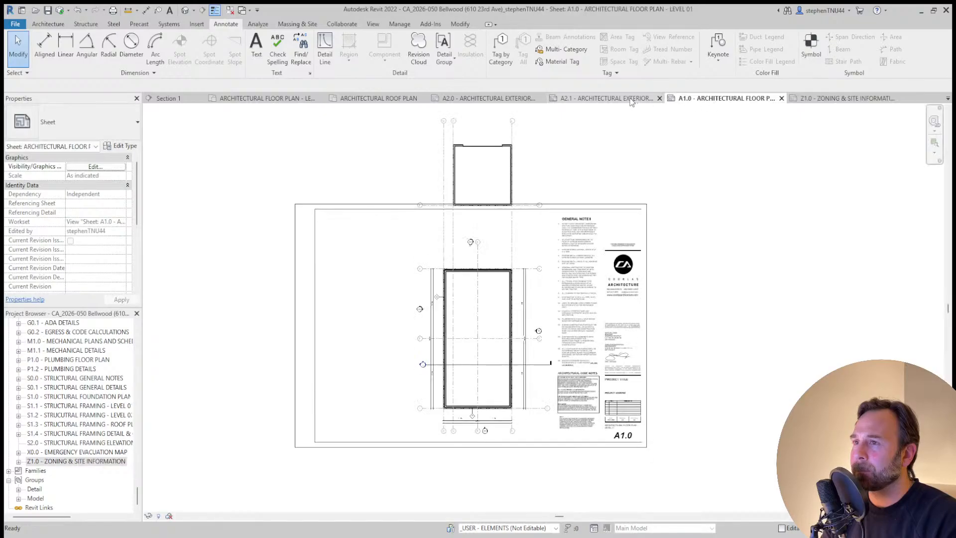
left_click(607, 99)
scroll(553, 185, "down", 5)
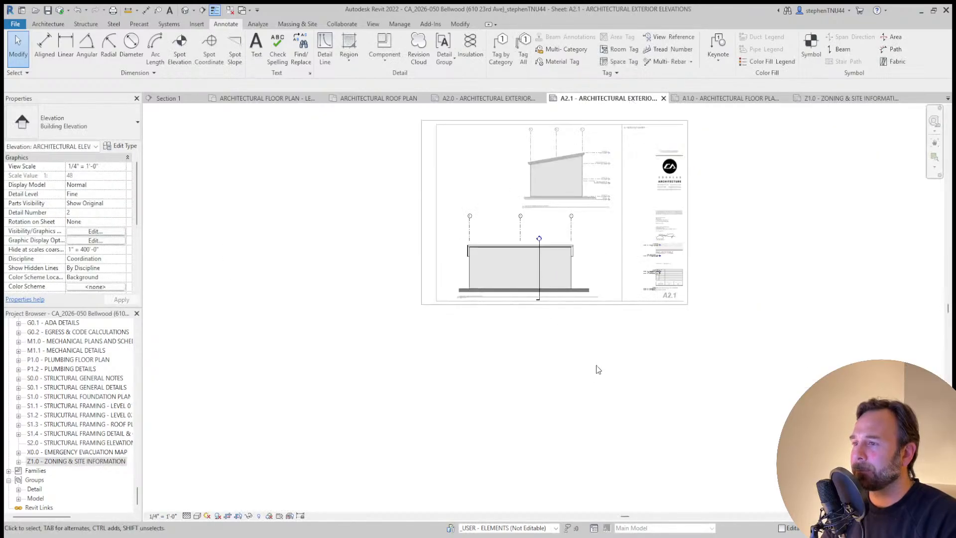
scroll(477, 252, "up", 5)
scroll(513, 274, "down", 3)
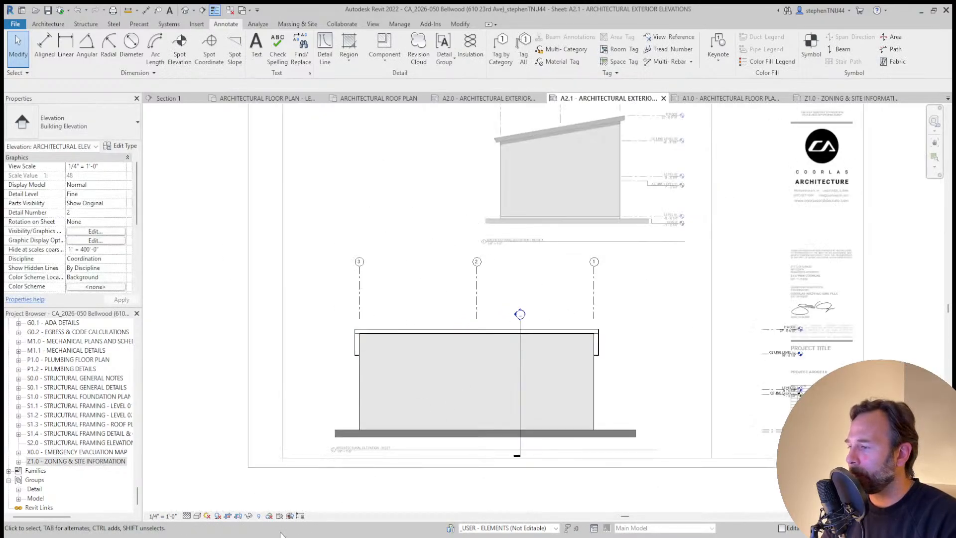
left_click(238, 516)
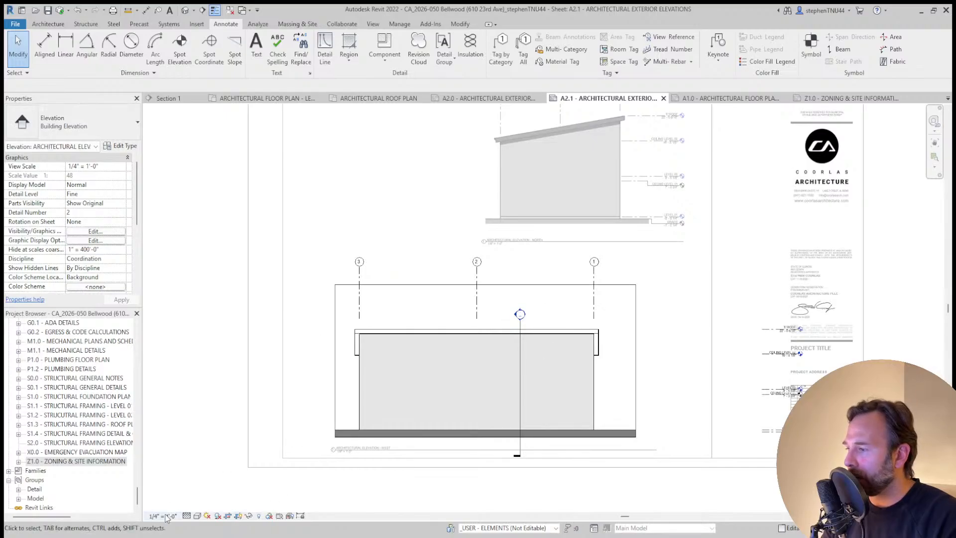
left_click(227, 518)
scroll(457, 329, "down", 2)
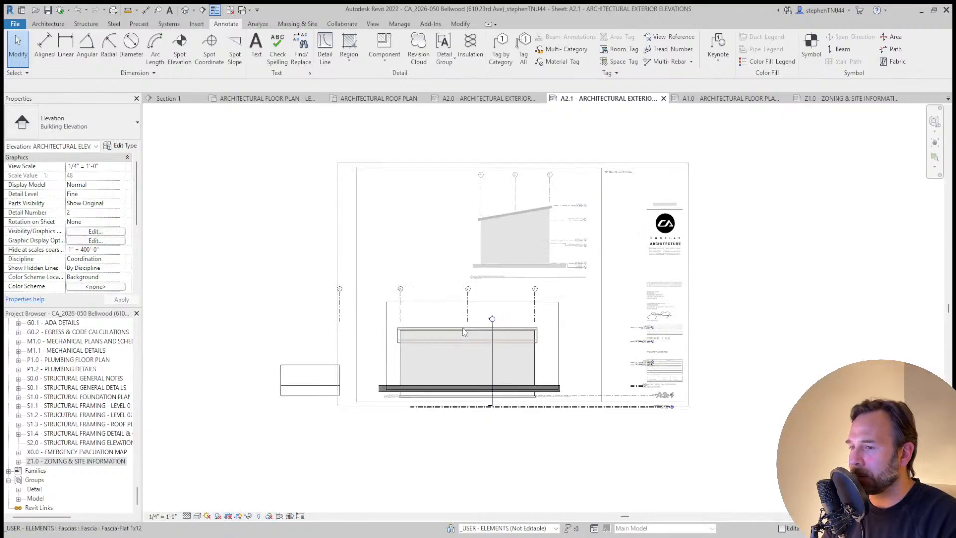
scroll(627, 335, "up", 2)
Extend the T/ ROOF level's model extent in the uncropped west elevation past the far side of the garage
left_click(642, 333)
scroll(642, 333, "up", 3)
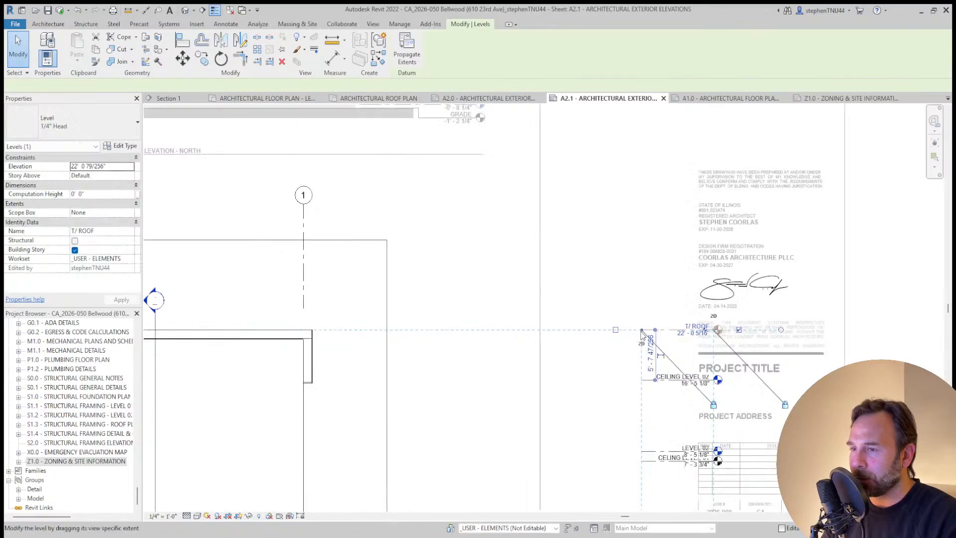
scroll(641, 333, "down", 3)
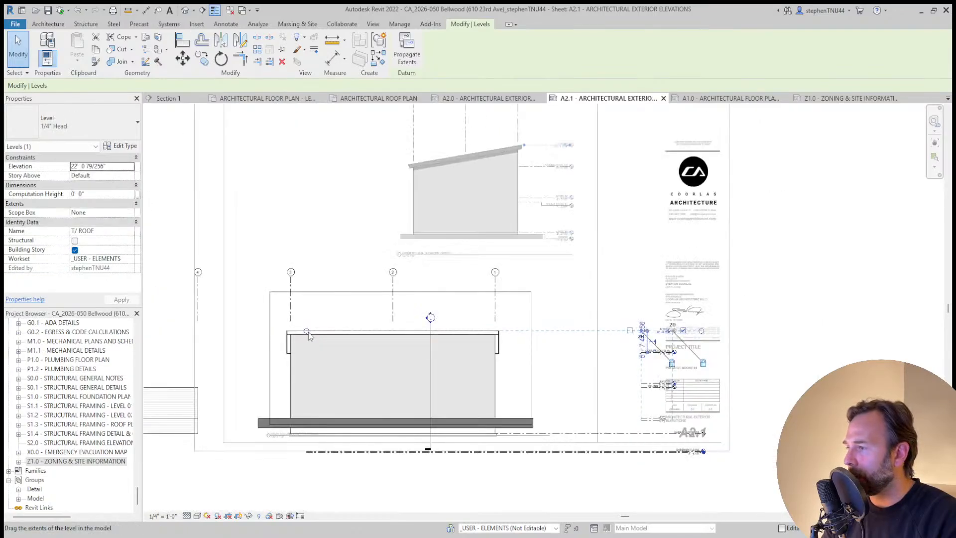
left_click_drag(306, 331, 244, 331)
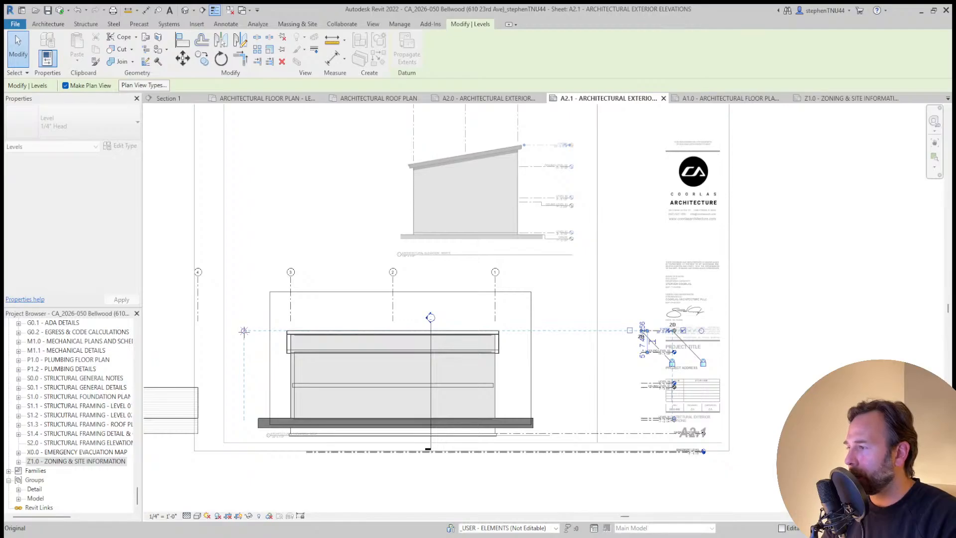
scroll(244, 330, "down", 3)
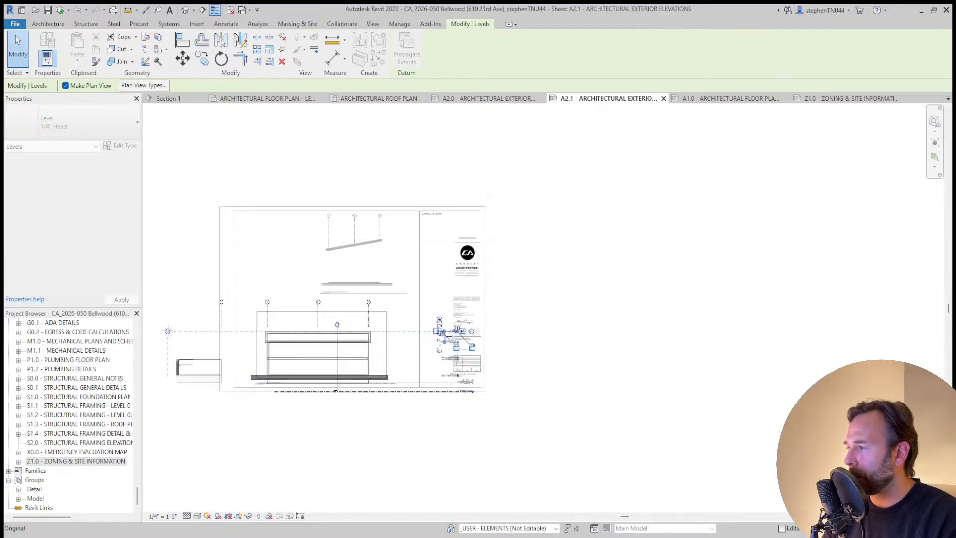
left_click_drag(161, 333, 160, 332)
left_click(289, 427)
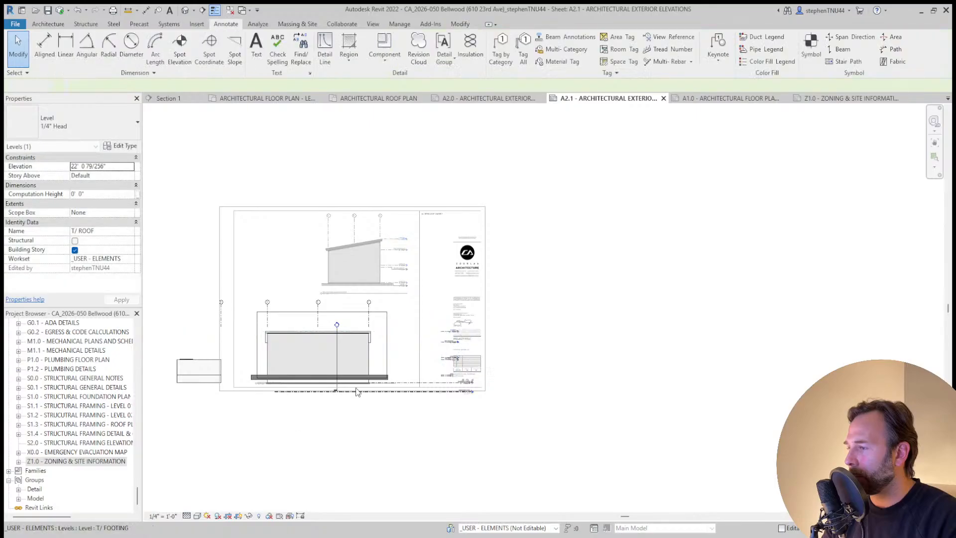
Extend the GARAGE FOOTINGS level, together with the footing level aligned to it, past the far side of the garage
left_click(407, 385)
scroll(297, 394, "up", 5)
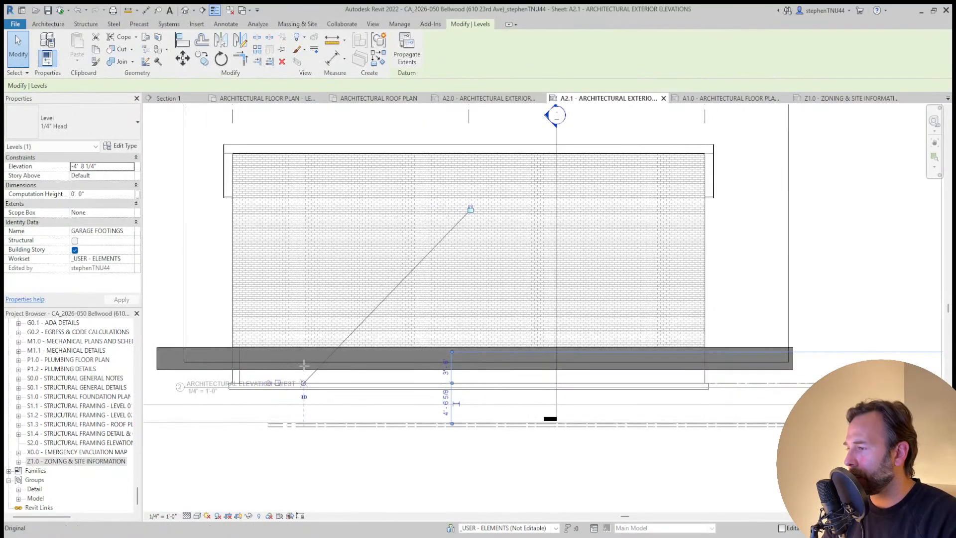
scroll(273, 382, "down", 5)
scroll(301, 371, "down", 1)
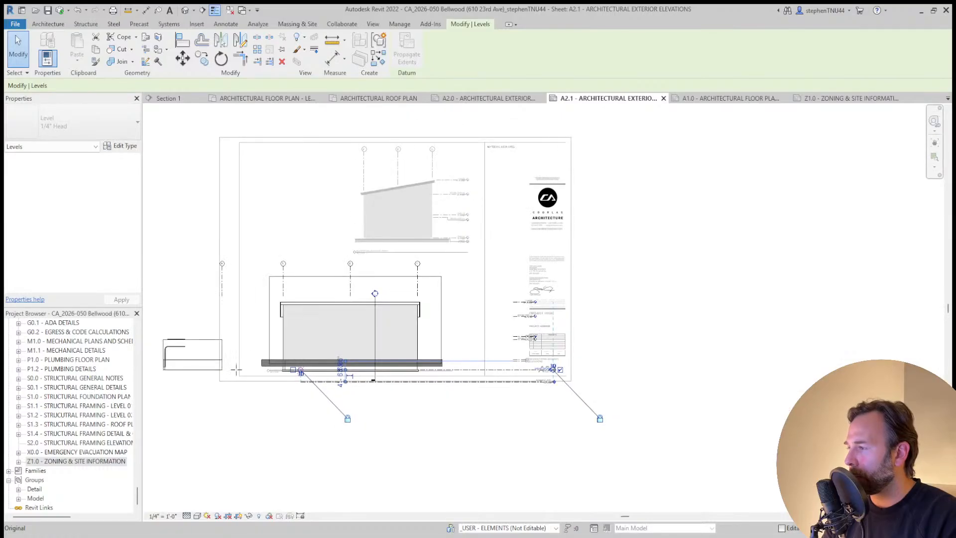
left_click_drag(162, 371, 162, 369)
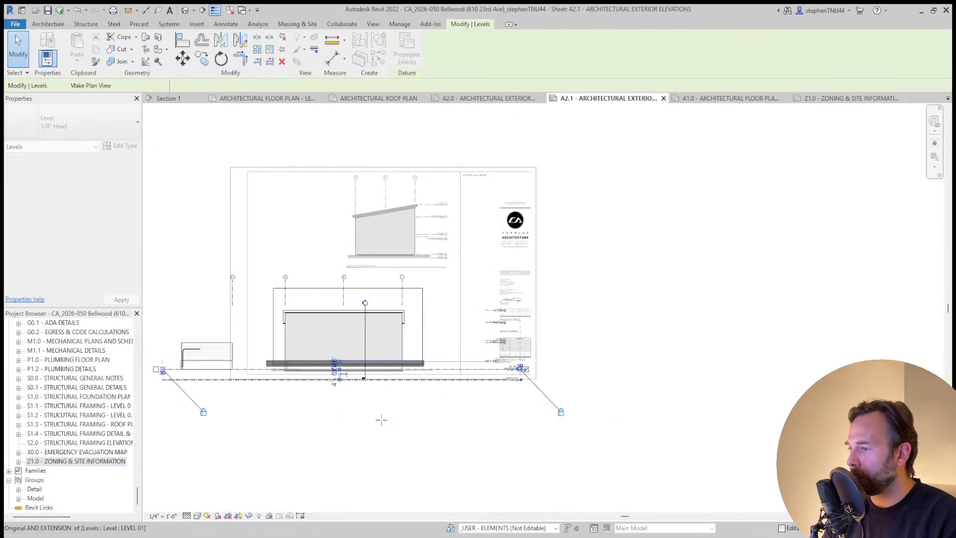
key("Escape")
Shorten the T/ ROOF level and the levels aligned to it so their near ends start just beyond the west elevation's roof edge
left_click(489, 342)
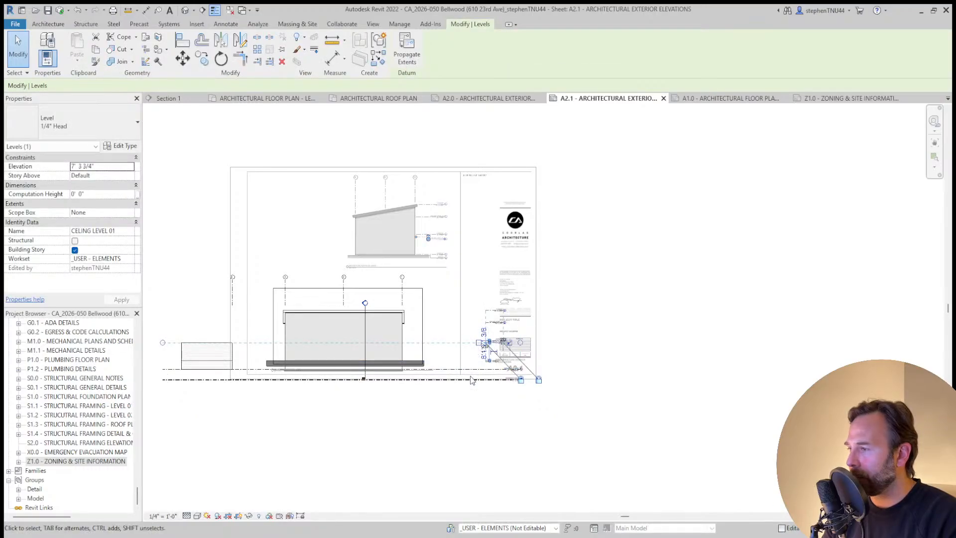
left_click(529, 463)
scroll(489, 330, "up", 5)
left_click(484, 282)
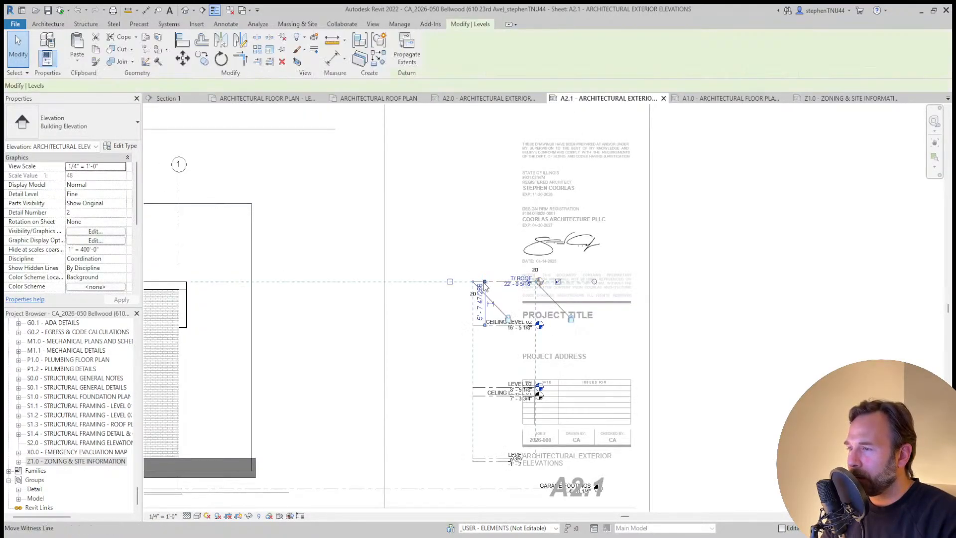
left_click_drag(473, 282, 186, 282)
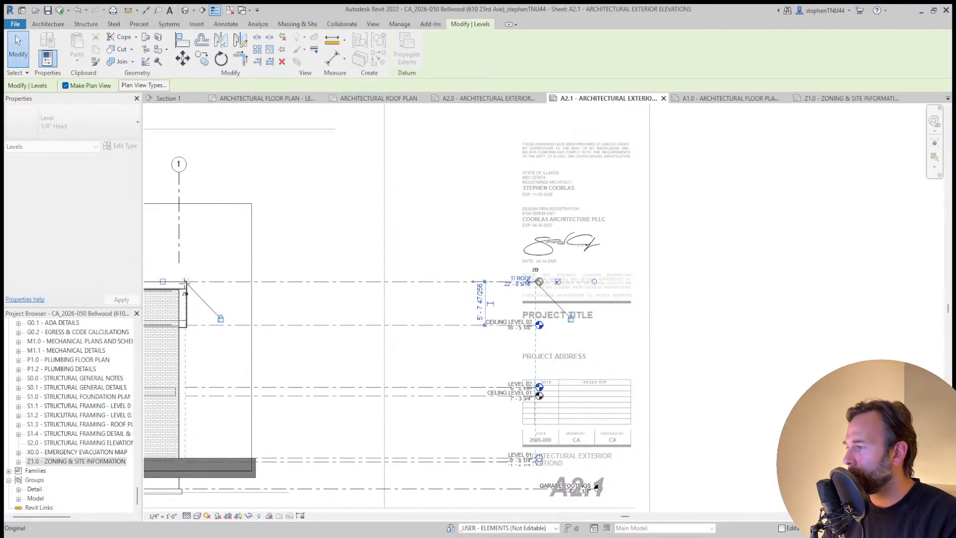
scroll(189, 281, "up", 5)
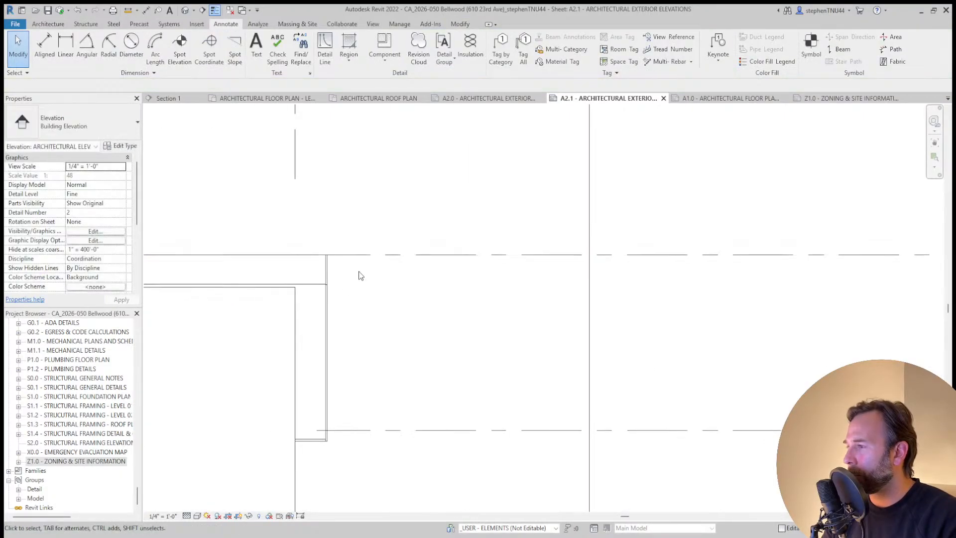
left_click(354, 291)
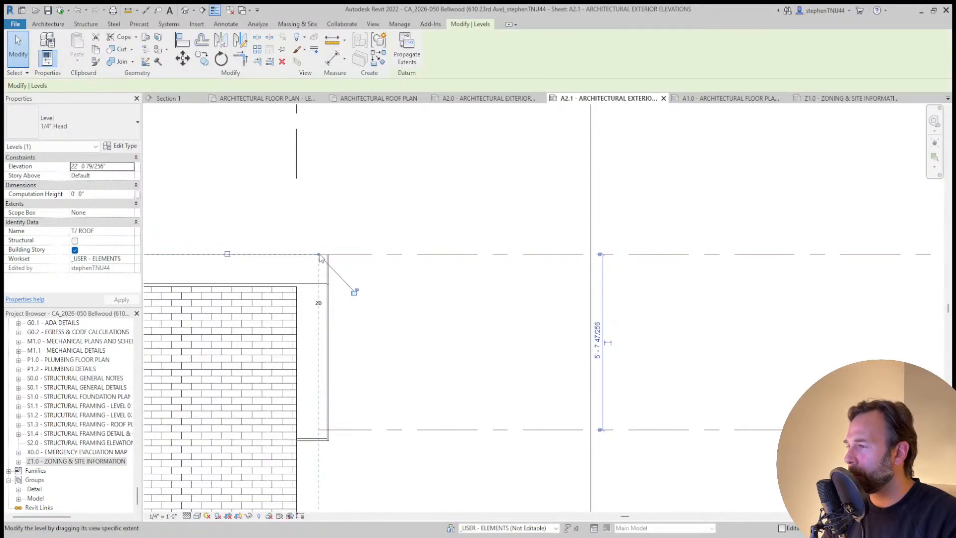
left_click_drag(320, 255, 349, 254)
left_click(445, 202)
scroll(441, 199, "down", 5)
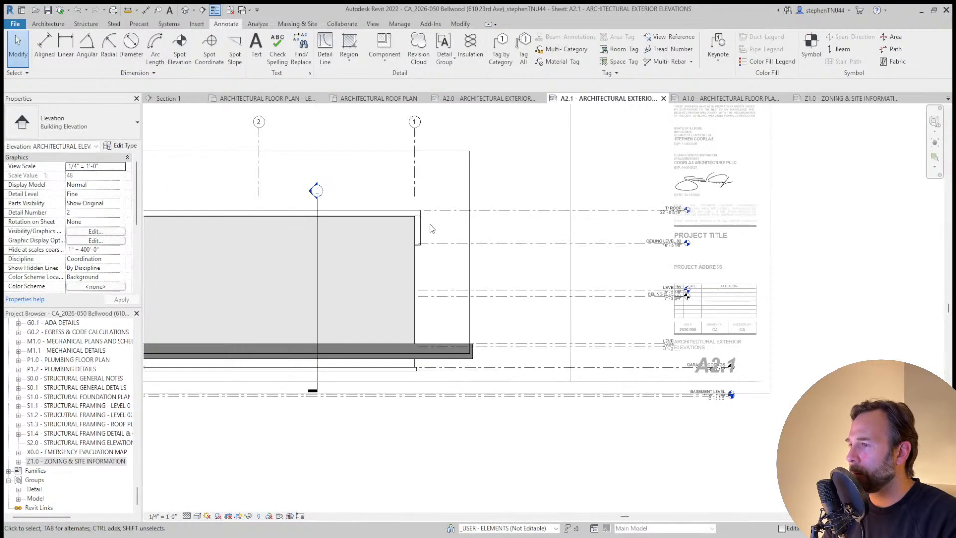
Pull the aligned heads of the T/ ROOF through GRADE levels off the title block to just outside the west elevation's crop boundary
scroll(683, 212, "up", 3)
mouse_move(685, 210)
left_mouse_down()
mouse_move(468, 232)
mouse_move(376, 231)
left_mouse_up()
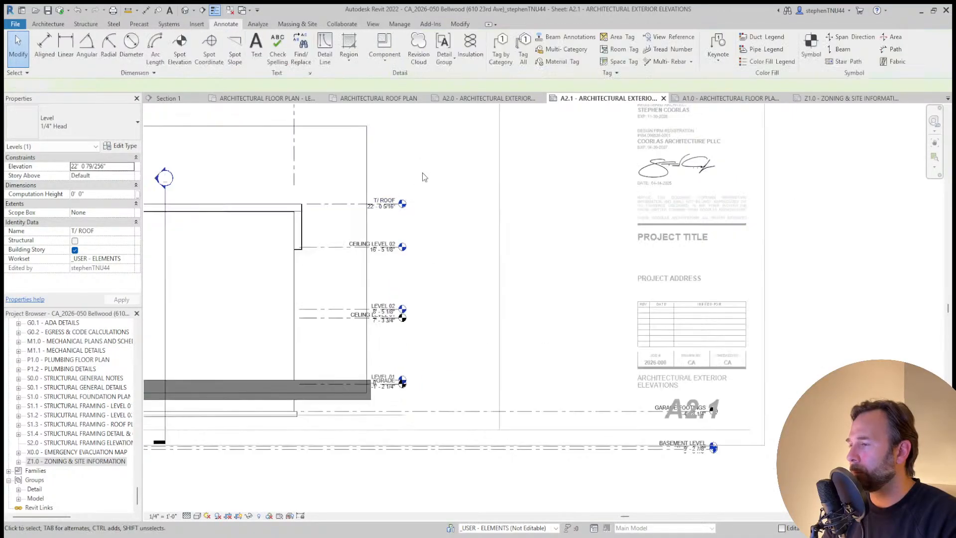
scroll(422, 175, "down", 1)
middle_click_drag(429, 397, 577, 368)
scroll(520, 388, "down", 3)
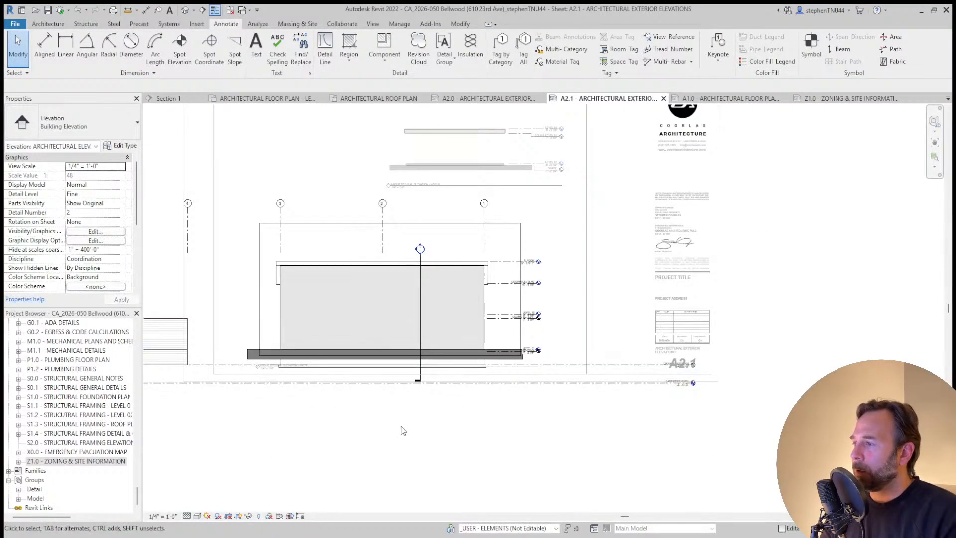
scroll(486, 238, "up", 2)
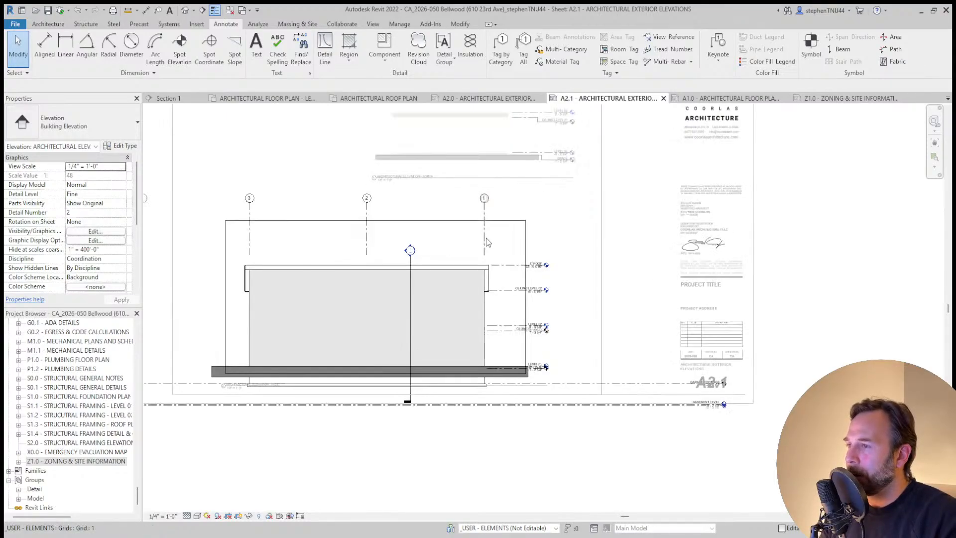
Extend the lower ends of the aligned grid lines 1, 2 and 3 down to just above the roof
left_click(484, 238)
scroll(481, 259, "up", 4)
scroll(479, 260, "up", 4)
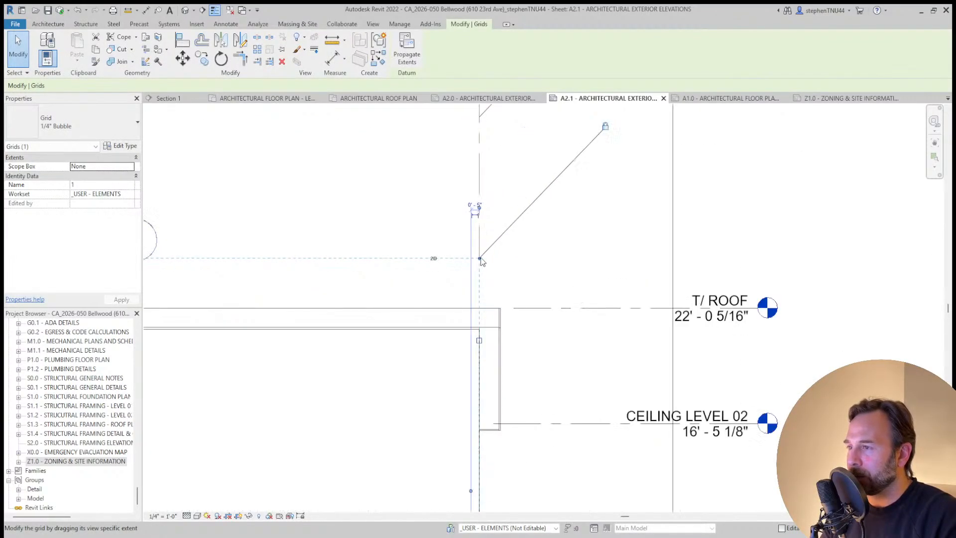
left_click_drag(479, 260, 481, 288)
scroll(482, 288, "down", 5)
left_click(410, 242)
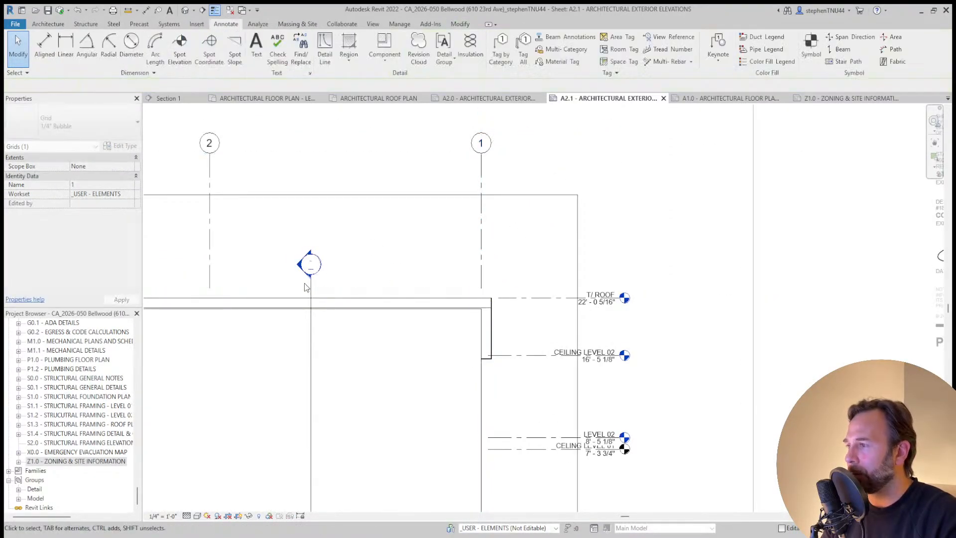
Raise the section mark's head in the west elevation to line up with the grid bubbles
left_click(311, 290)
scroll(311, 277, "up", 1)
mouse_move(311, 274)
left_mouse_down()
mouse_move(437, 198)
mouse_move(311, 199)
left_mouse_up()
left_click(486, 160)
left_click(507, 150)
left_click(389, 226)
scroll(390, 229, "down", 6)
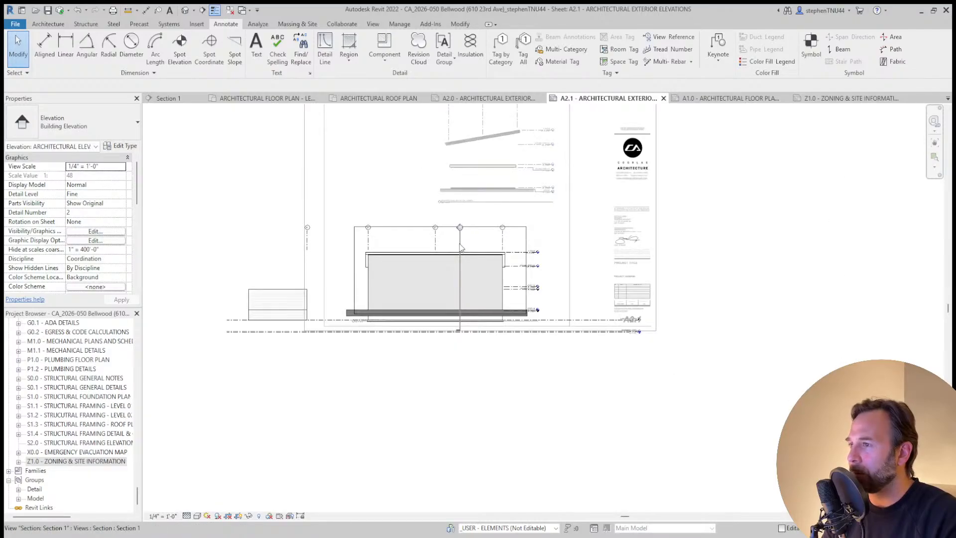
Turn view cropping back on for the west elevation
scroll(460, 247, "up", 3)
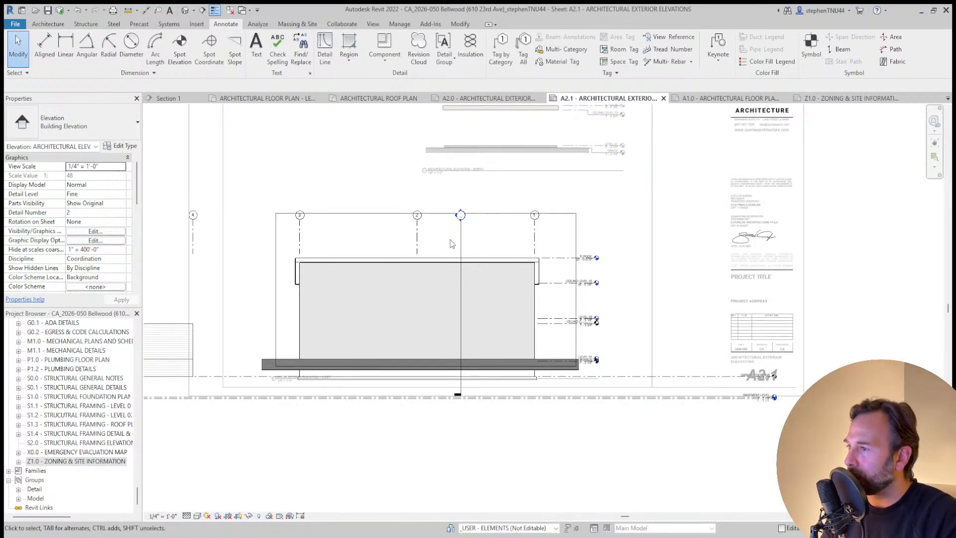
scroll(451, 243, "up", 2)
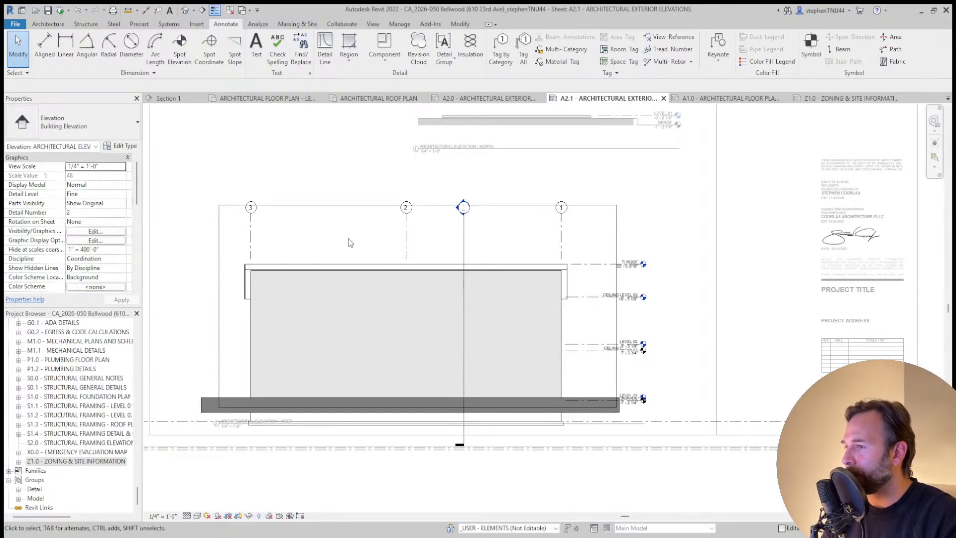
scroll(350, 243, "down", 1)
left_click(237, 518)
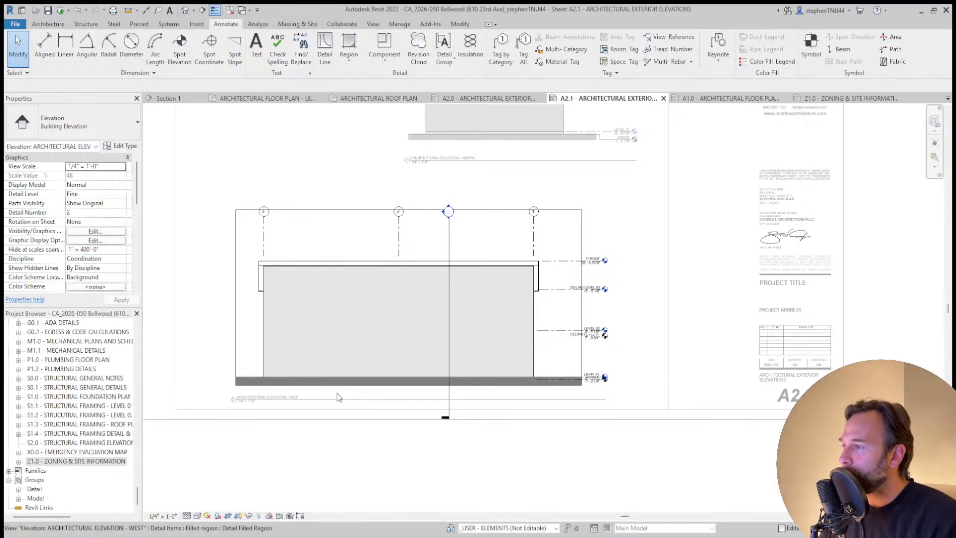
Move the CA_Solid Grey - 50% ground region down so its upper edge lies on the GRADE level
scroll(573, 377, "up", 2)
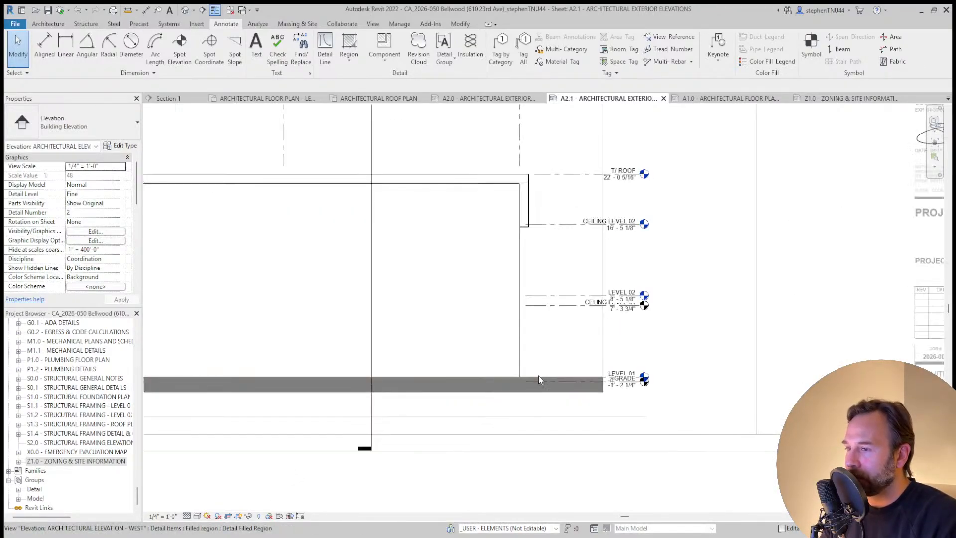
double_click(538, 375)
left_click(539, 375)
scroll(540, 385, "up", 4)
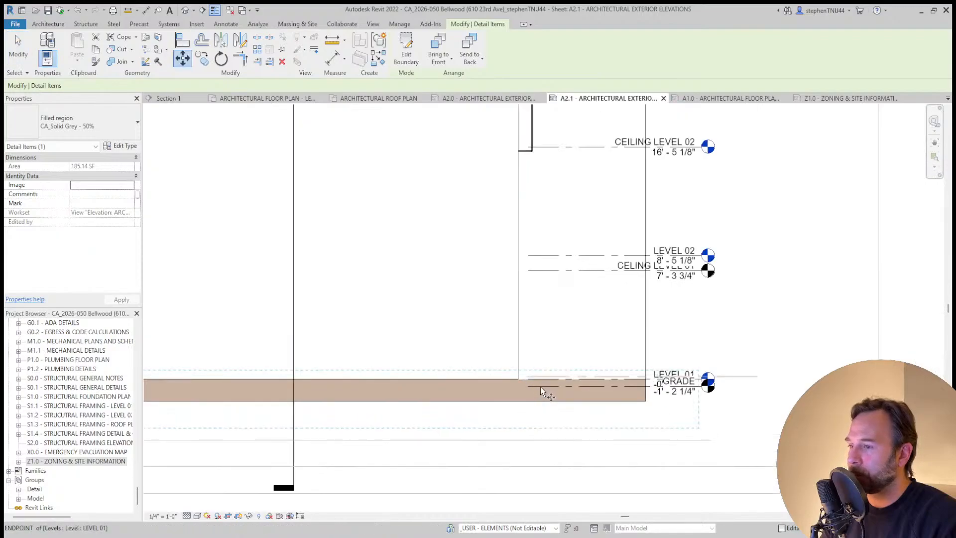
key("m")
key("v")
left_click(547, 372)
left_click(547, 388)
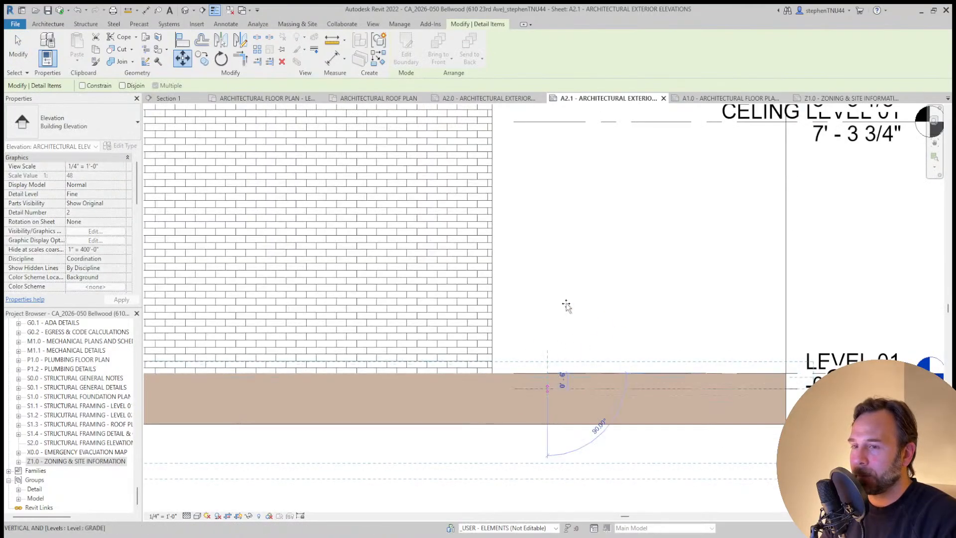
scroll(566, 304, "down", 3)
left_click(631, 288)
Add an elbow to the CELING LEVEL 01 line and drop its tag clear of the LEVEL 02 tag
left_click(687, 236)
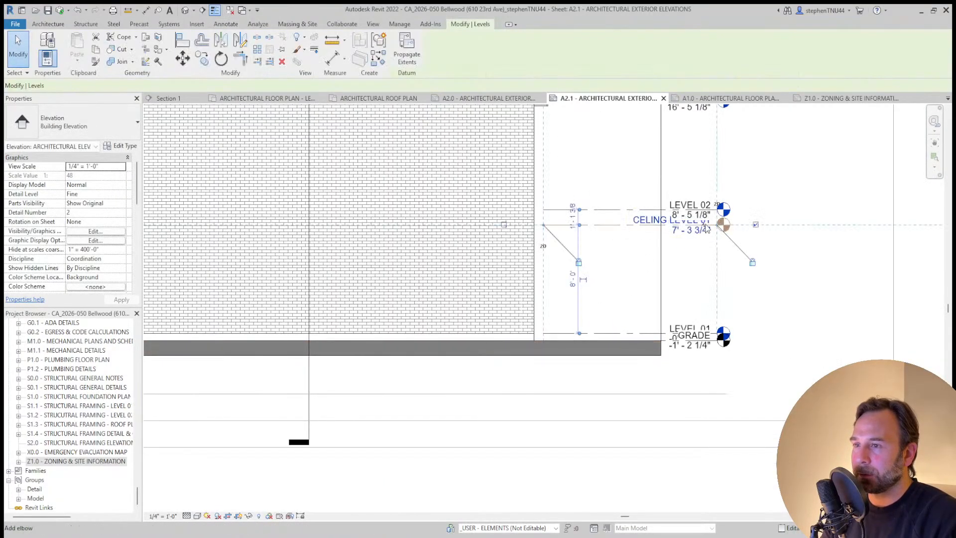
scroll(683, 227, "up", 2)
left_click_drag(577, 230, 576, 228)
left_click_drag(686, 224, 575, 225)
left_click_drag(706, 245, 559, 248)
left_click(561, 296)
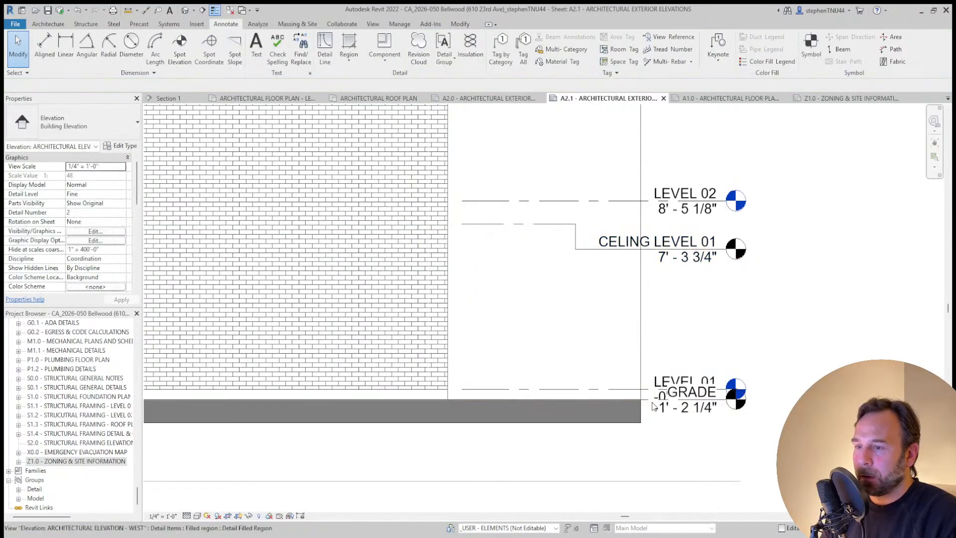
Add an elbow to the LEVEL 01 line and raise its tag clear of the GRADE tag, squaring the jog
left_click(715, 395)
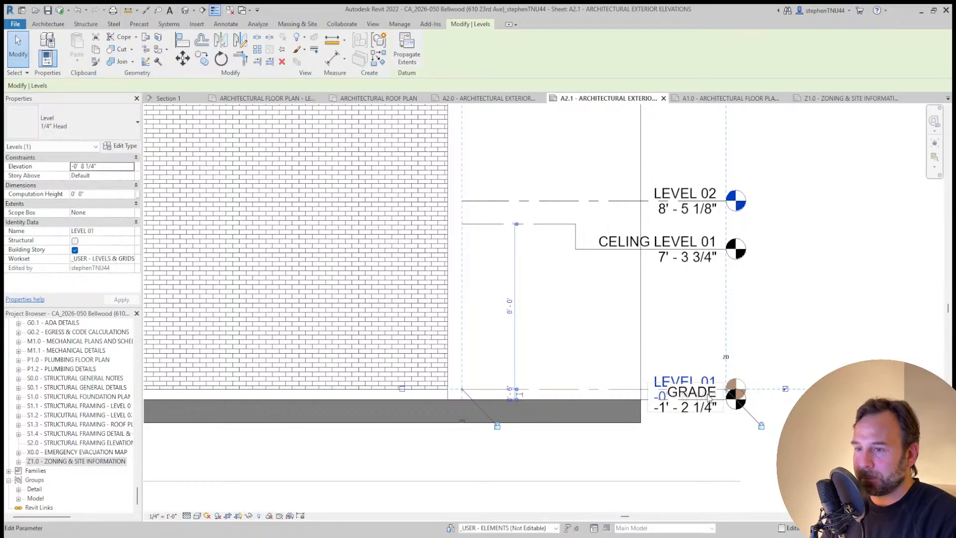
left_click_drag(709, 395, 708, 409)
left_click_drag(699, 374, 606, 389)
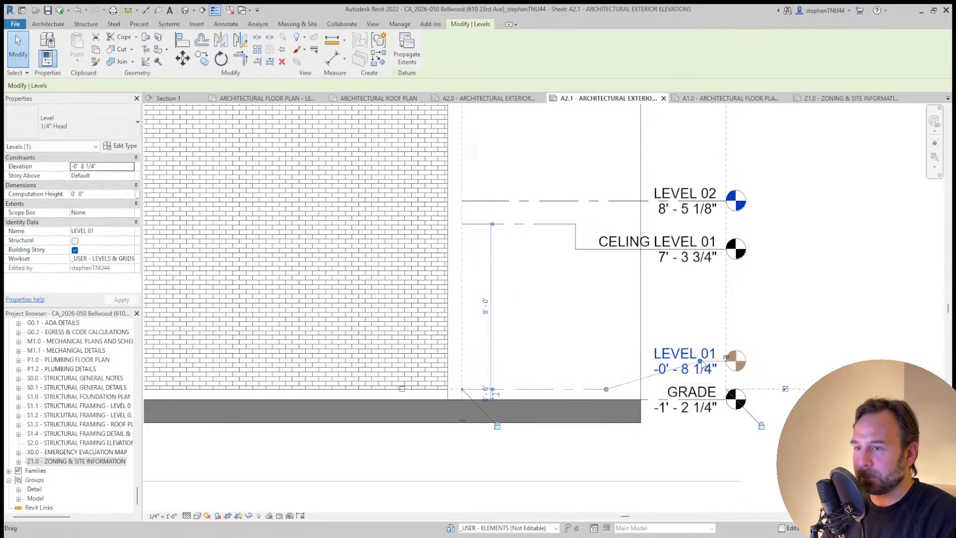
left_click_drag(700, 361, 605, 361)
left_click(756, 317)
scroll(642, 289, "down", 5)
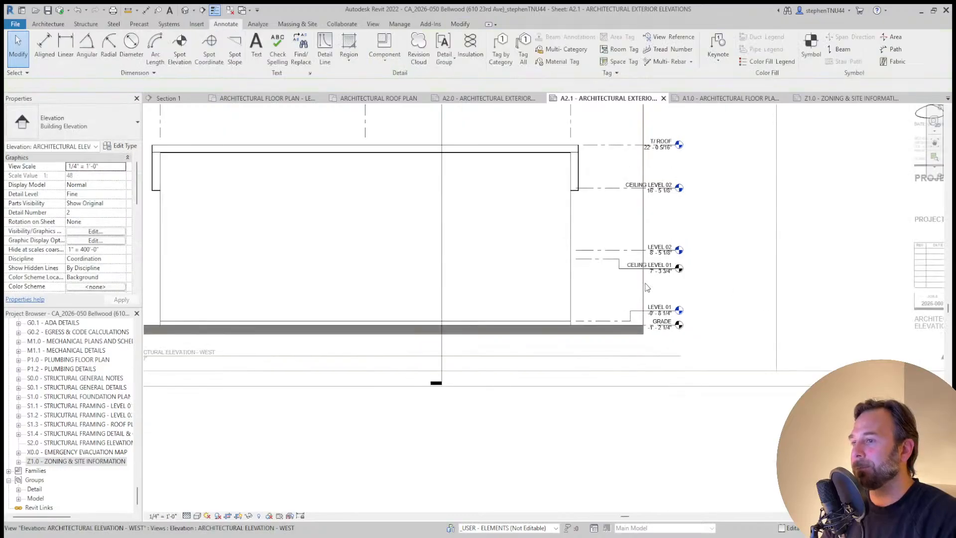
scroll(597, 394, "down", 2)
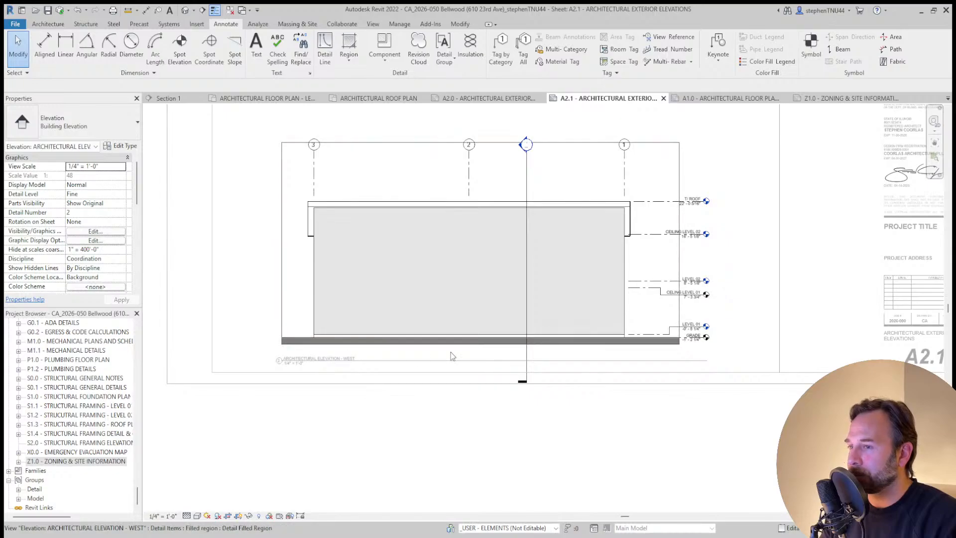
Tighten both sides of the west elevation's crop region toward the building and hide the crop region
scroll(681, 313, "up", 2)
left_click(679, 312)
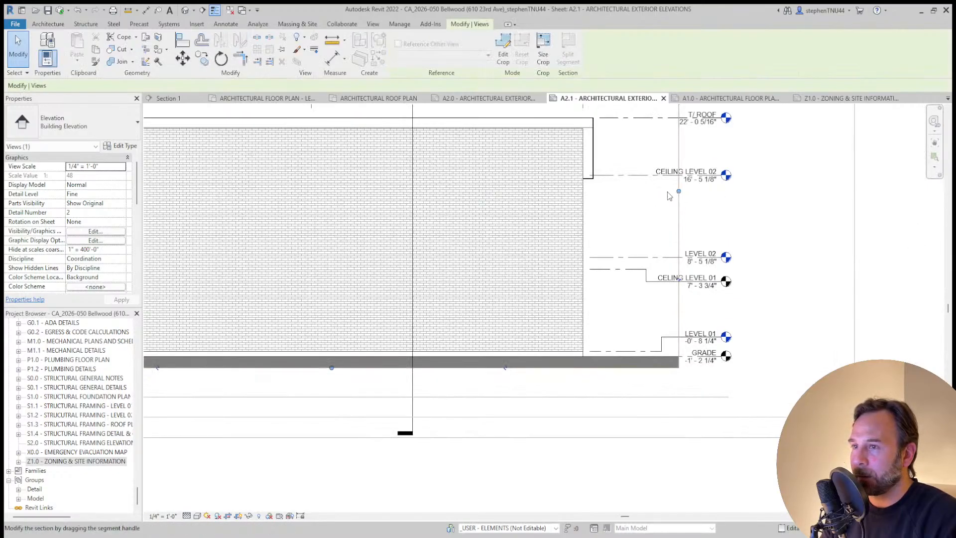
left_click_drag(641, 191, 640, 191)
scroll(477, 294, "down", 5)
scroll(219, 273, "up", 3)
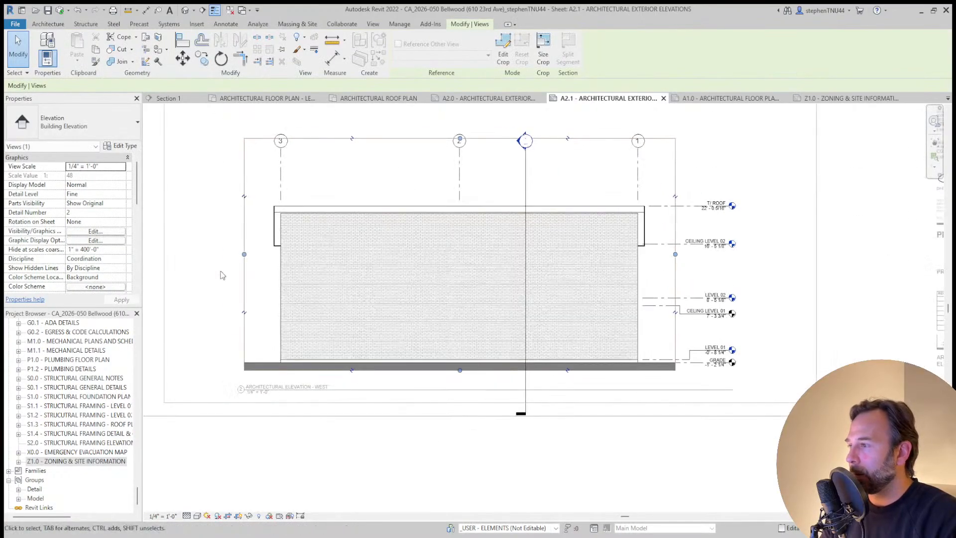
scroll(501, 388, "up", 4)
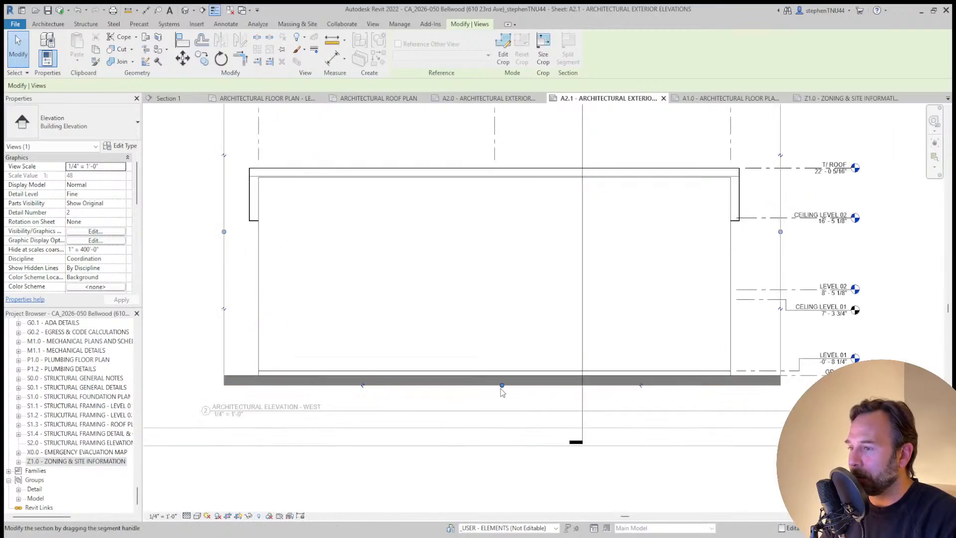
scroll(489, 318, "down", 6)
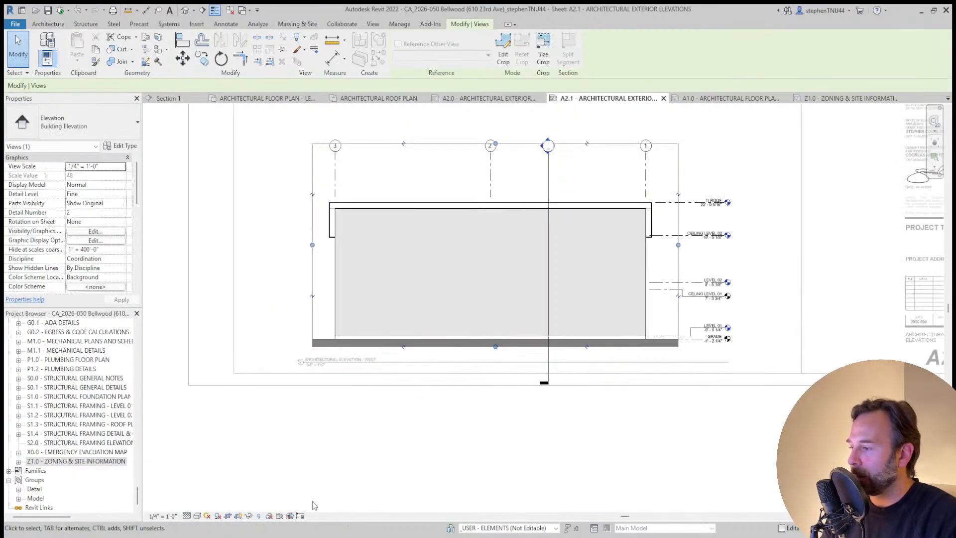
double_click(450, 447)
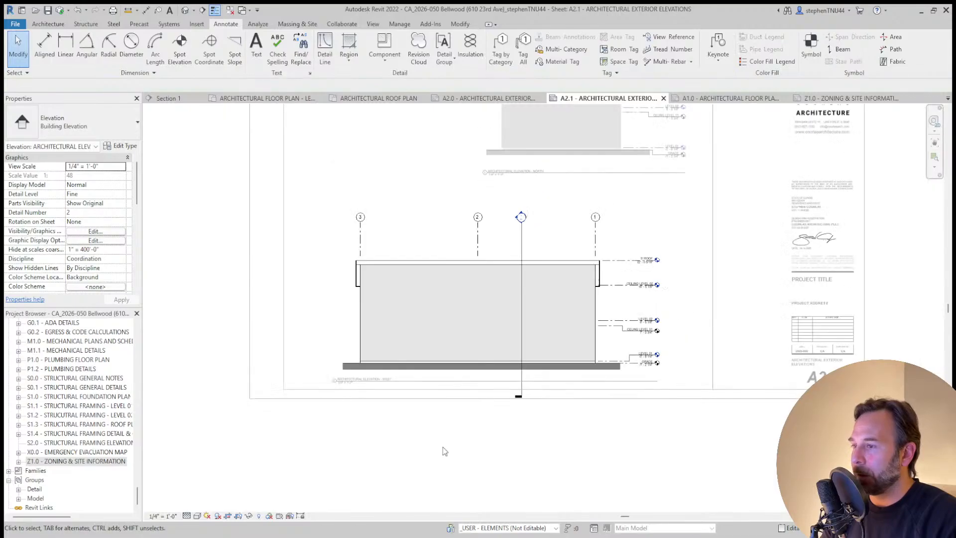
Nudge the west elevation viewport across and up on the sheet so its level heads line up beneath the north elevation's
left_click(366, 385)
key("Right")
key("Right")
key("Right")
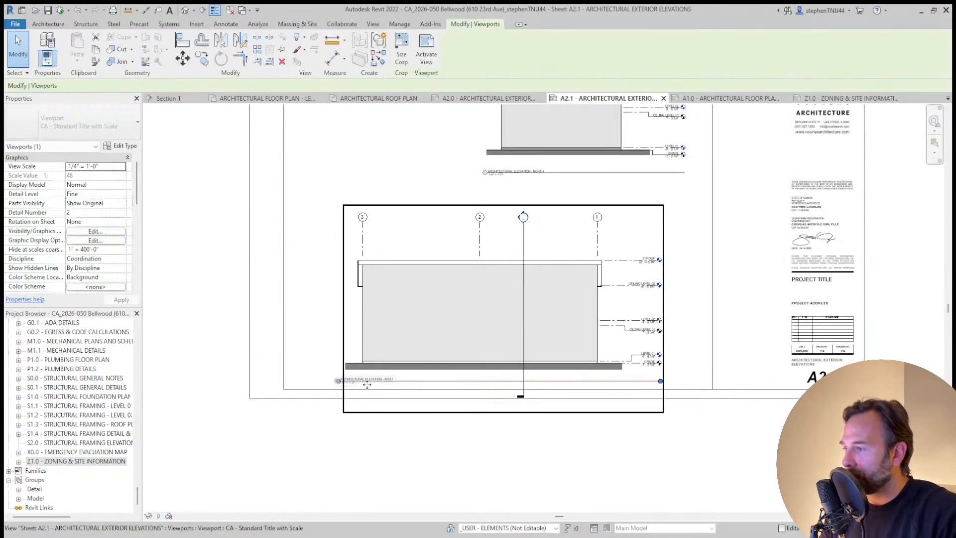
key("shift+Right")
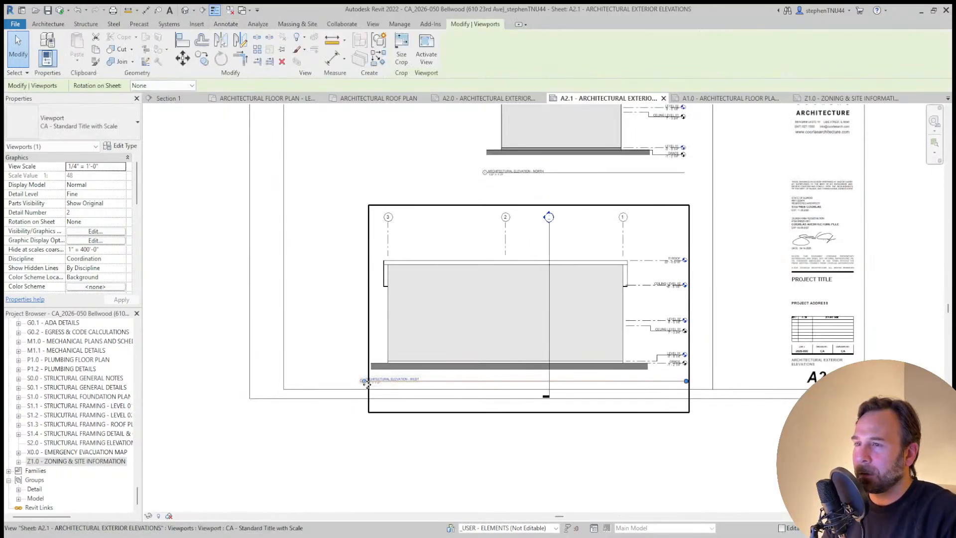
key("shift+Up")
key("Up")
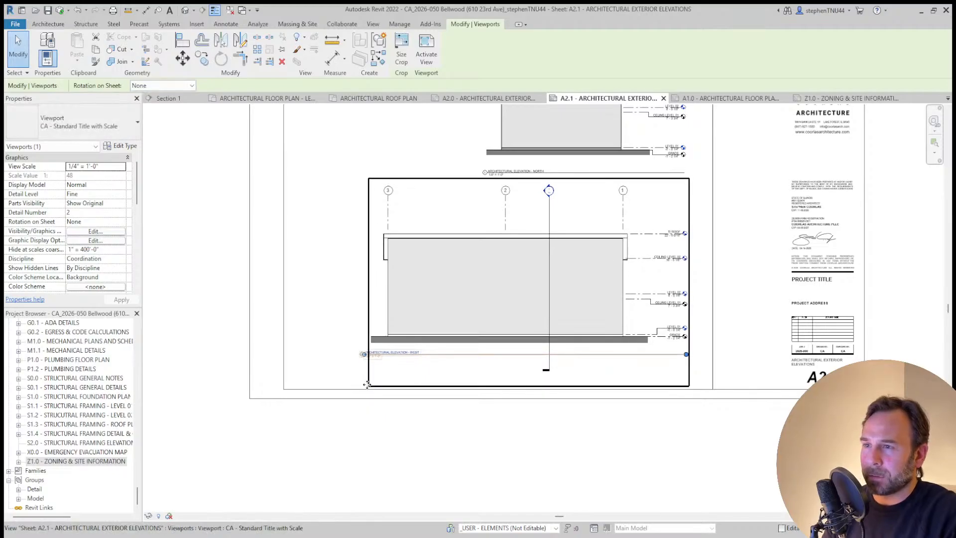
Nudge the west elevation's view title down and across to line up its start with the ground region's end
left_click(377, 433)
left_click(385, 355)
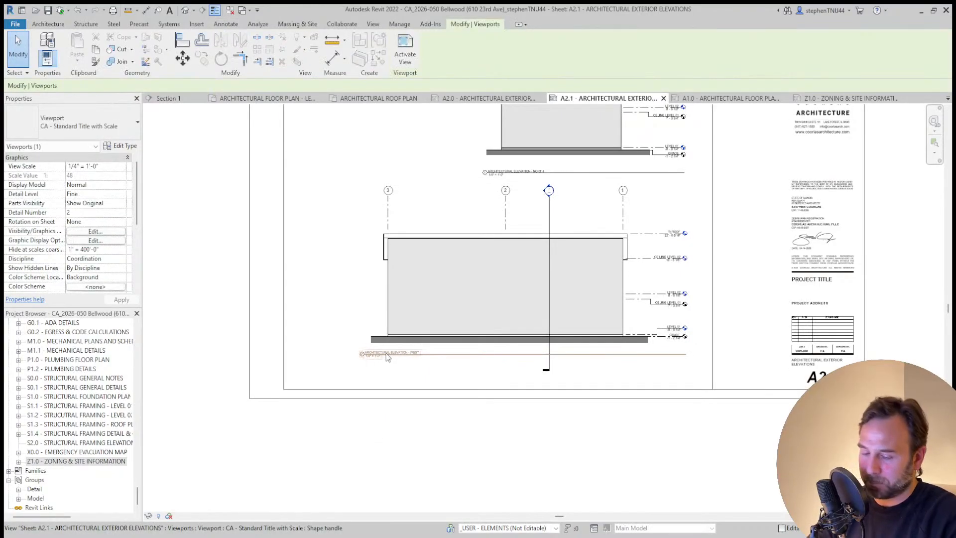
key("Down")
key("Down")
key("Down")
key("Right")
key("Right")
key("Right")
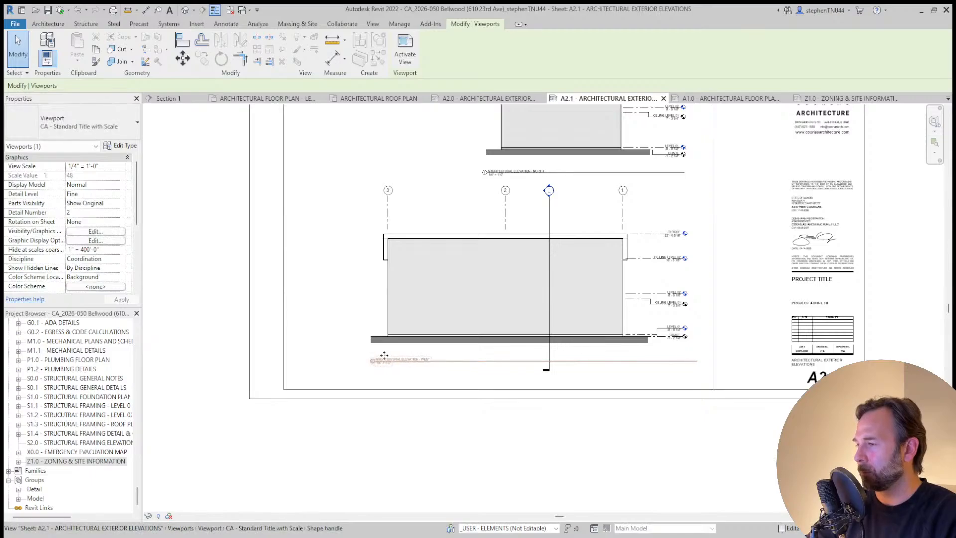
left_click(412, 470)
scroll(602, 379, "down", 1)
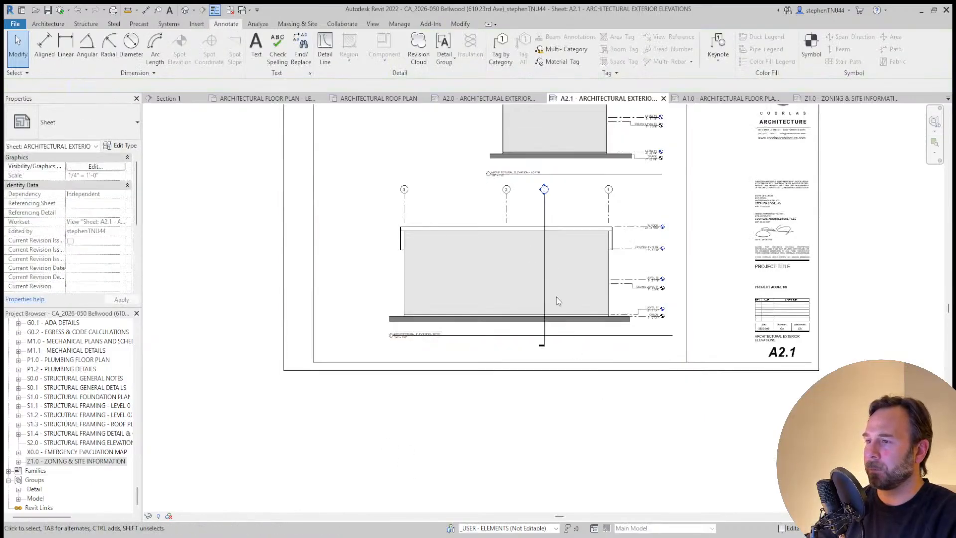
Shorten the section line in the west elevation to end just below the ground region, with its head level with the grid bubbles
double_click(553, 285)
left_click(545, 204)
scroll(543, 332, "up", 2)
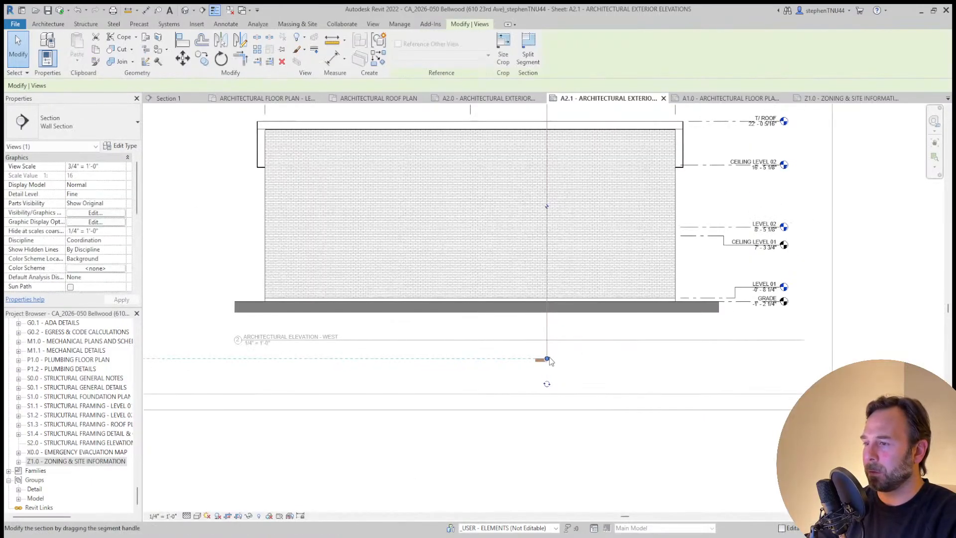
key("Escape")
scroll(578, 385, "down", 2)
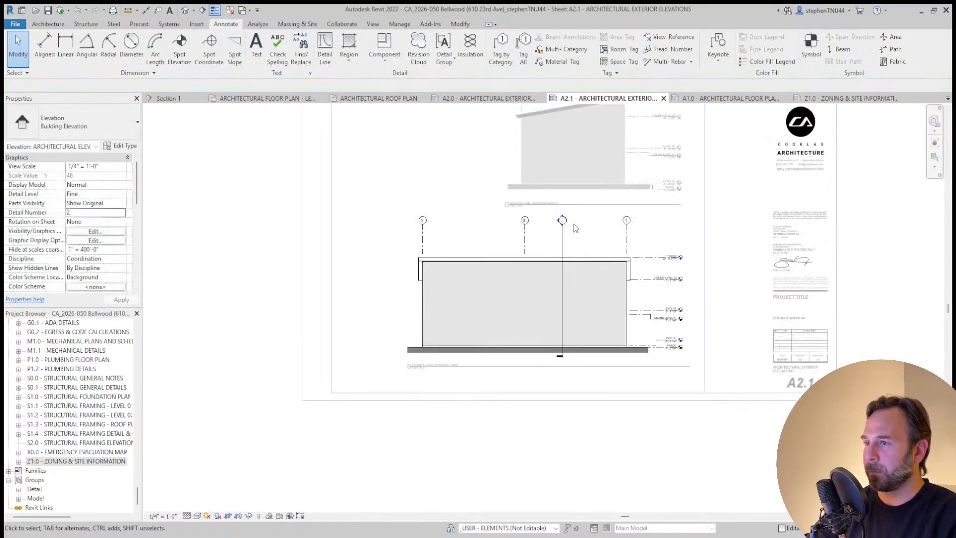
scroll(568, 232, "up", 2)
left_click(562, 236)
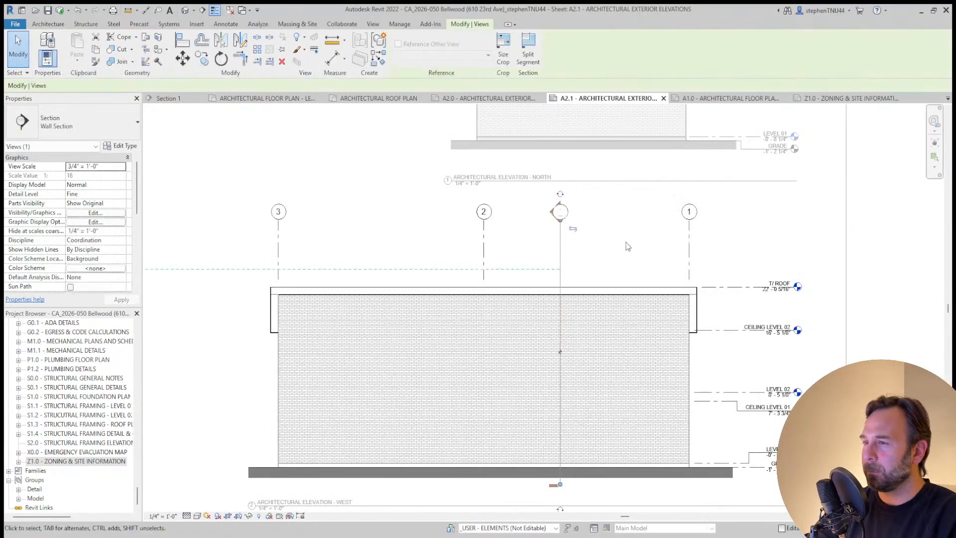
key("Escape")
scroll(466, 250, "down", 2)
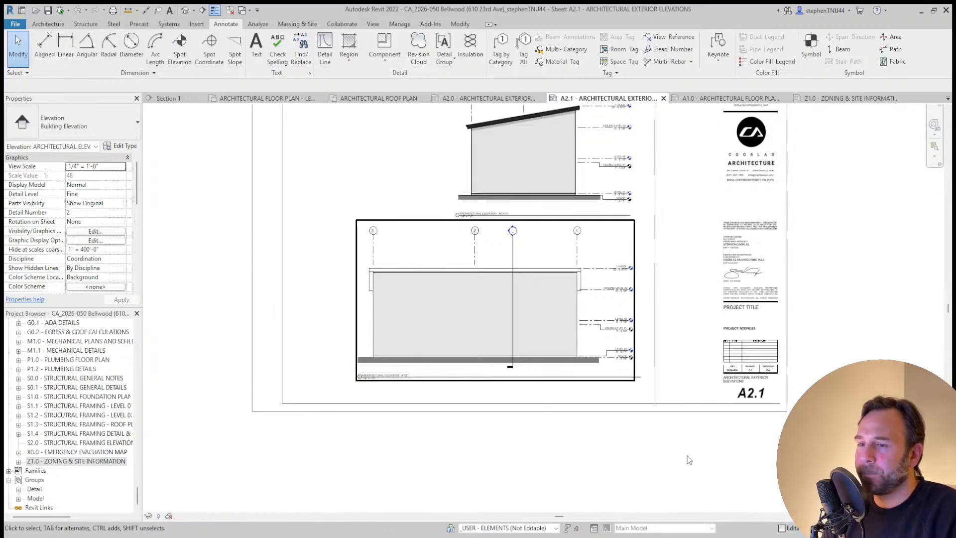
double_click(679, 421)
Compare sheets A2.0 and A2.1, and adjust the west elevation's graphic display so its roof renders dark like the north elevation's
scroll(565, 437, "down", 2)
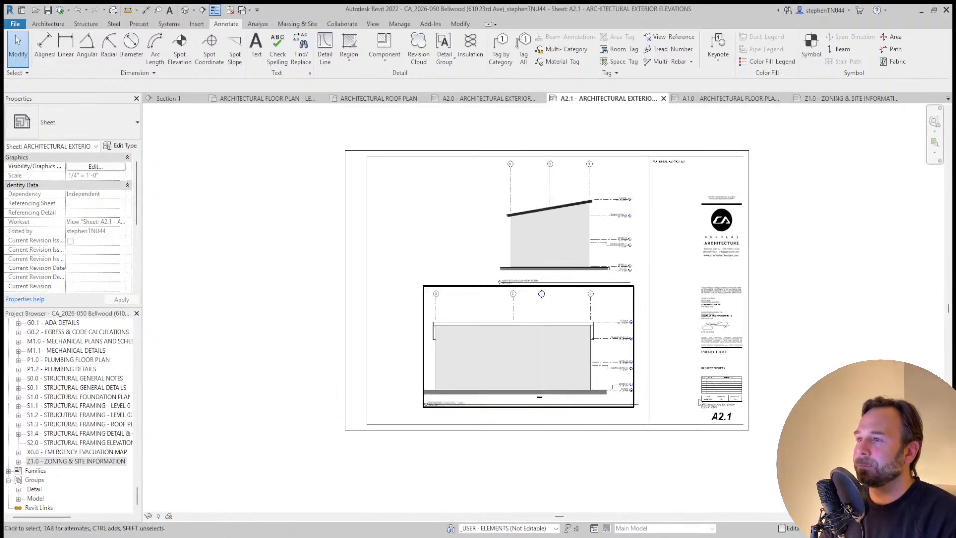
left_click(498, 98)
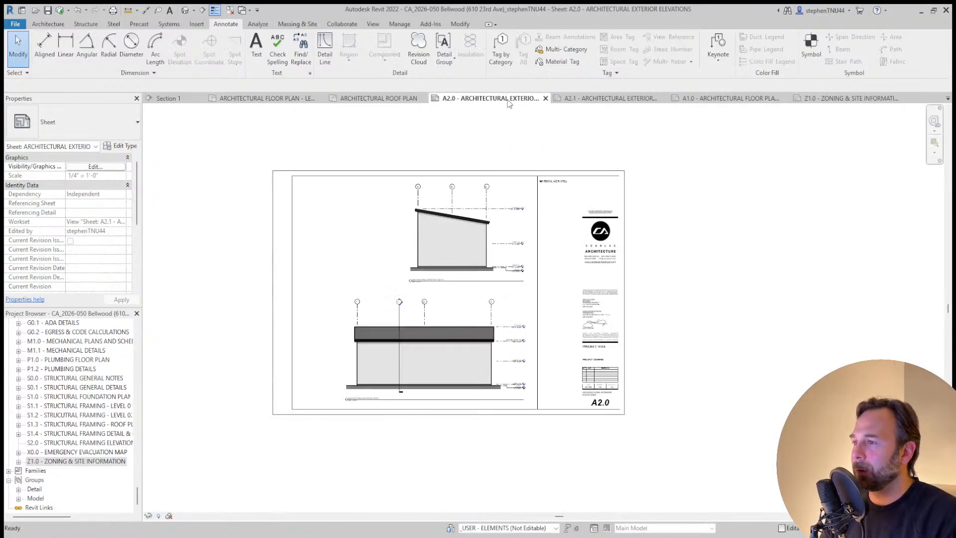
left_click(607, 98)
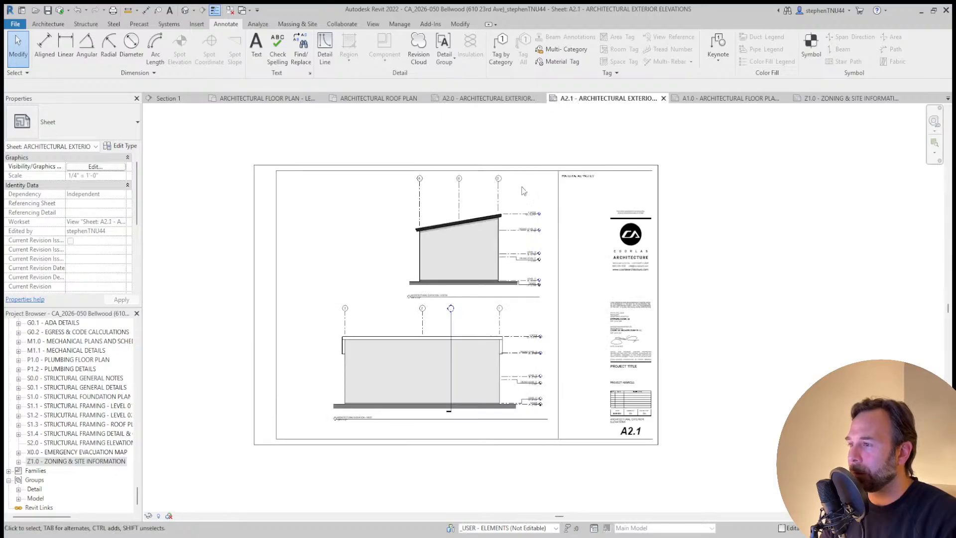
double_click(394, 316)
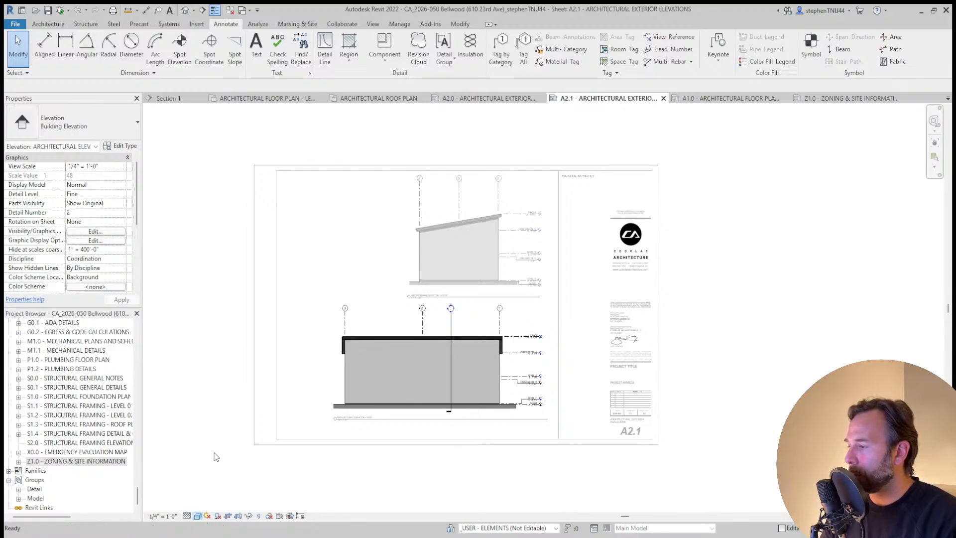
key("v")
key("v")
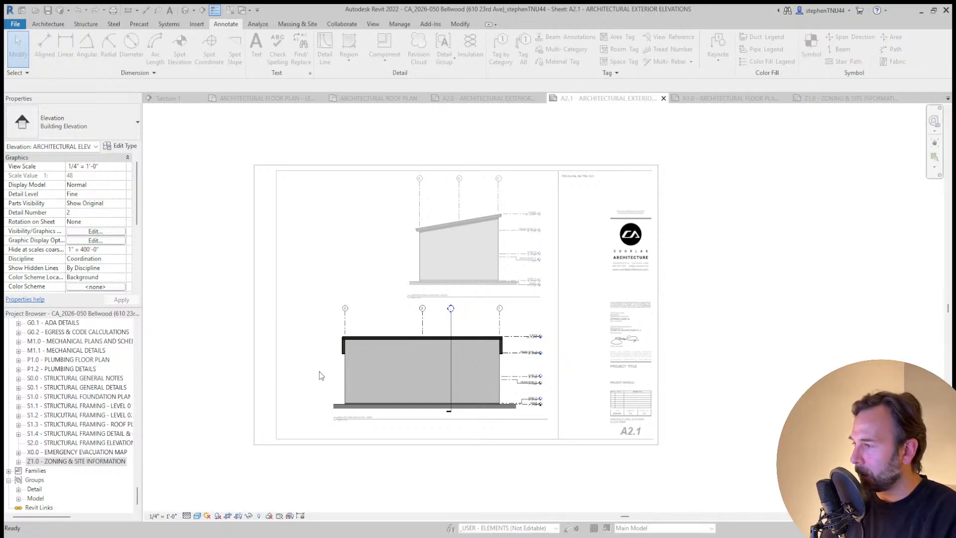
double_click(295, 438)
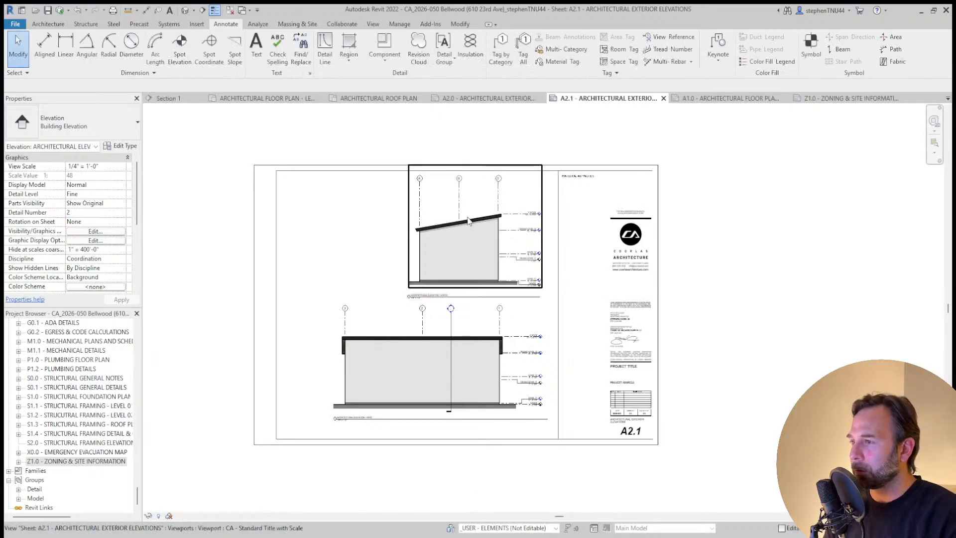
Activate the north elevation's viewport on sheet A2.1, adjust its graphic display settings and deactivate the view
double_click(473, 203)
scroll(482, 228, "up", 4)
scroll(485, 219, "up", 2)
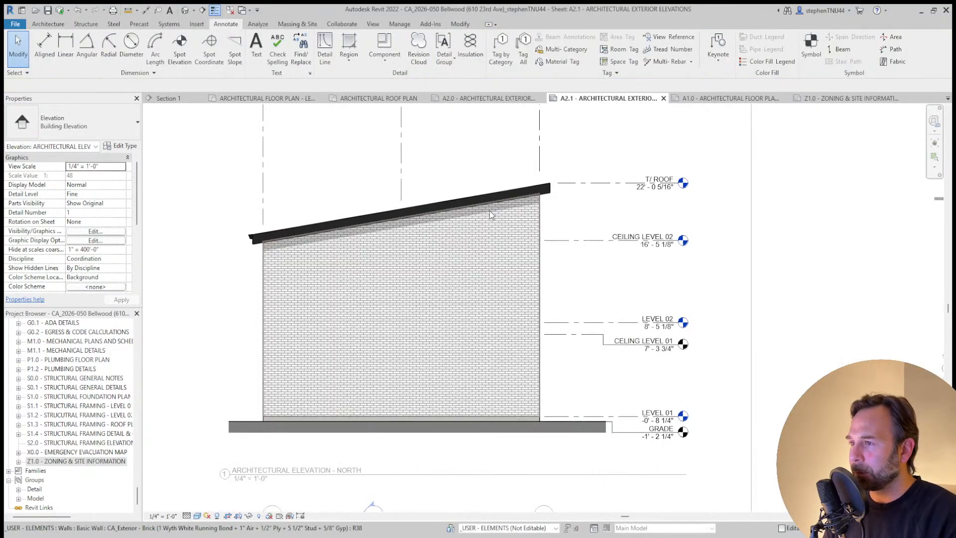
left_click(198, 516)
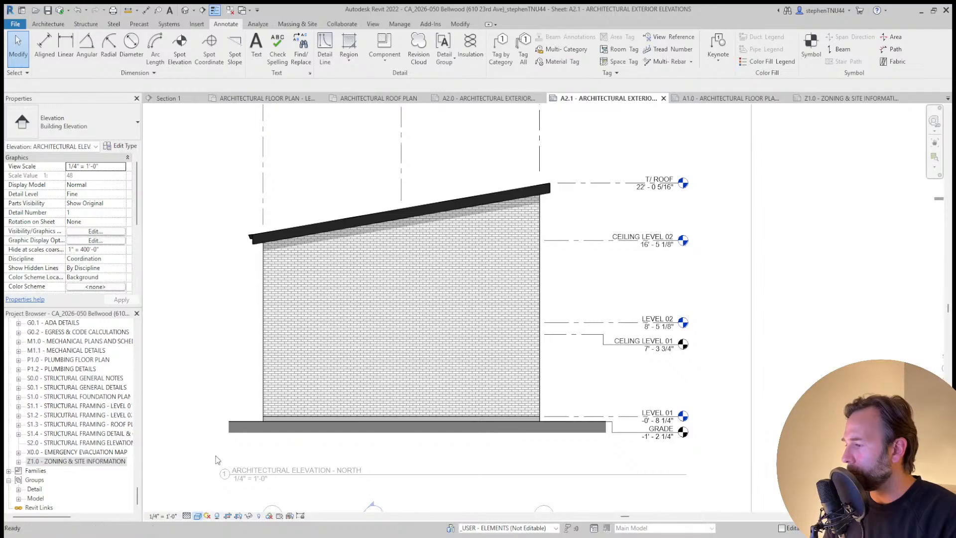
left_click(217, 452)
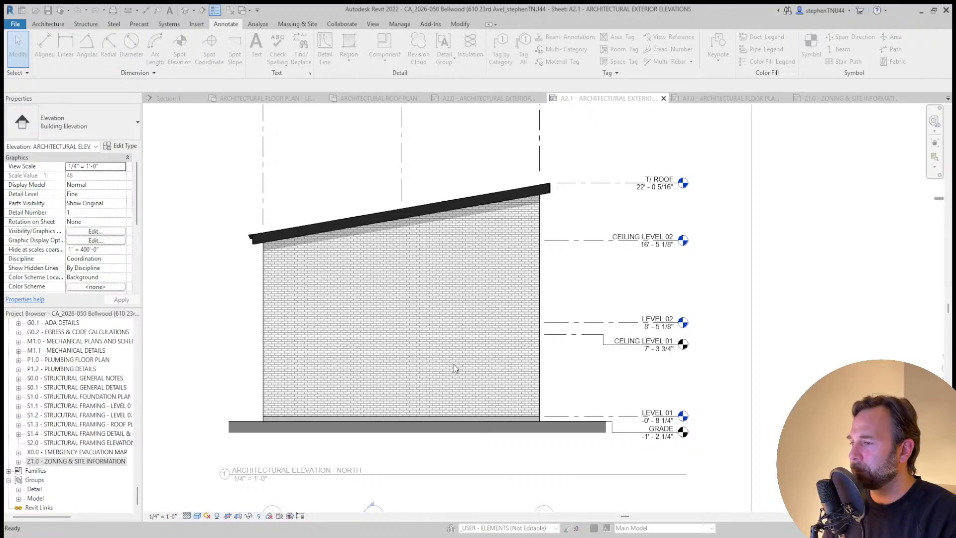
double_click(199, 438)
scroll(492, 208, "down", 5)
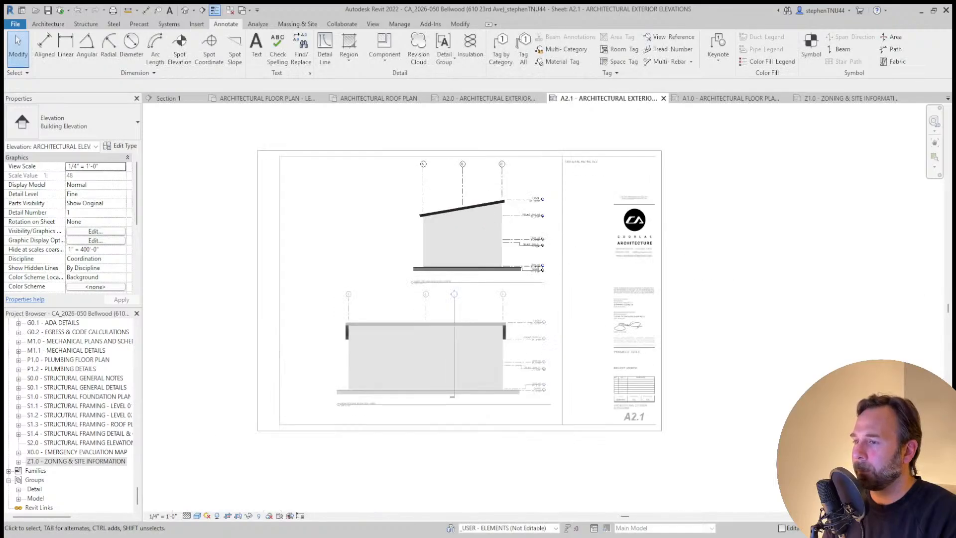
Reactivate the west elevation's viewport, revise its graphic display settings again and return to the sheet
scroll(381, 351, "up", 3)
double_click(382, 351)
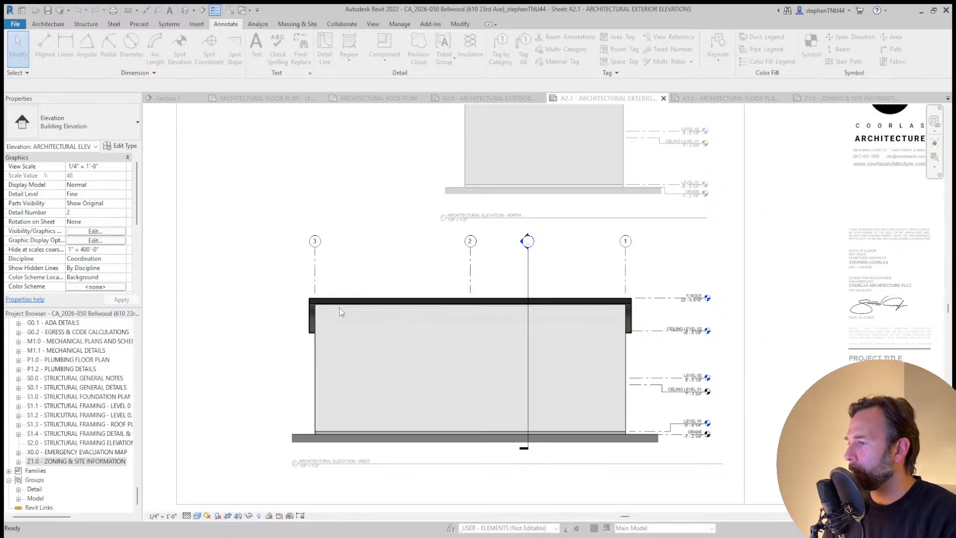
double_click(193, 450)
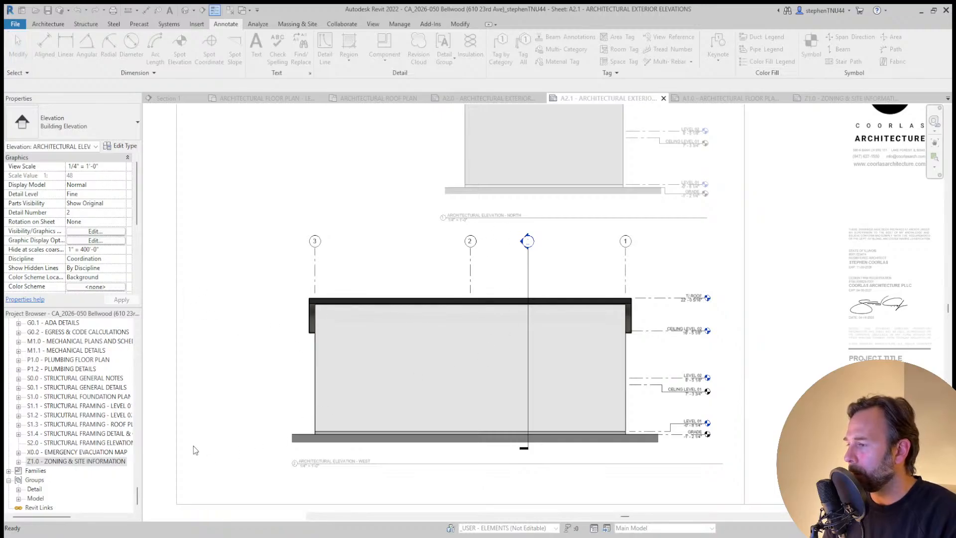
scroll(454, 250, "down", 2)
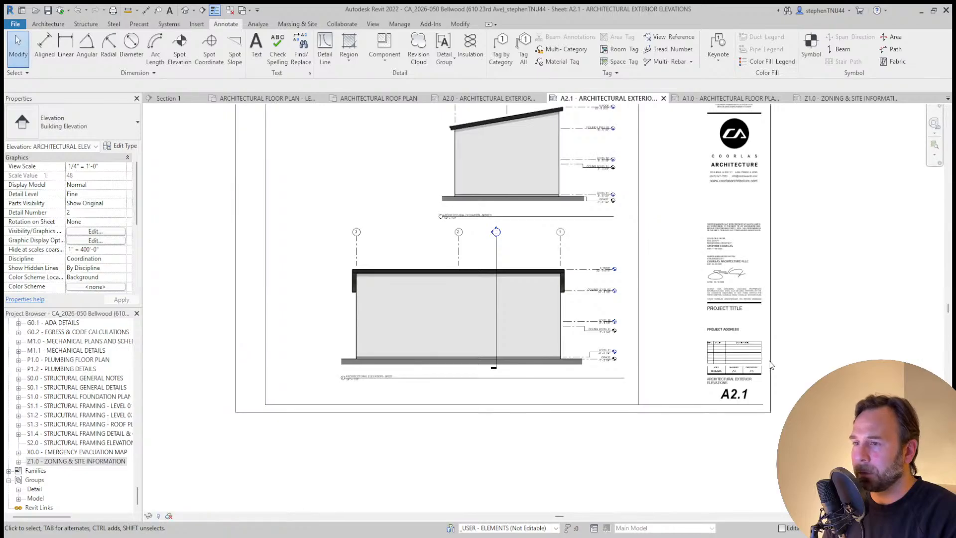
Examine the elevations on sheet A2.0, the Level 02 floor plan and the dashed lines around the building on sheet Z1.0
middle_click_drag(814, 344, 743, 406)
scroll(757, 389, "down", 1)
left_click(514, 103)
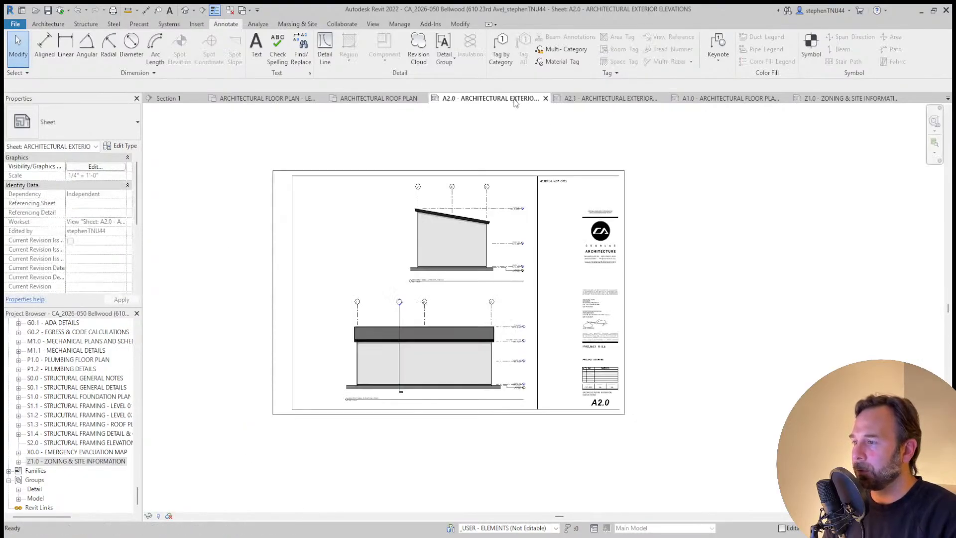
scroll(442, 324, "up", 1)
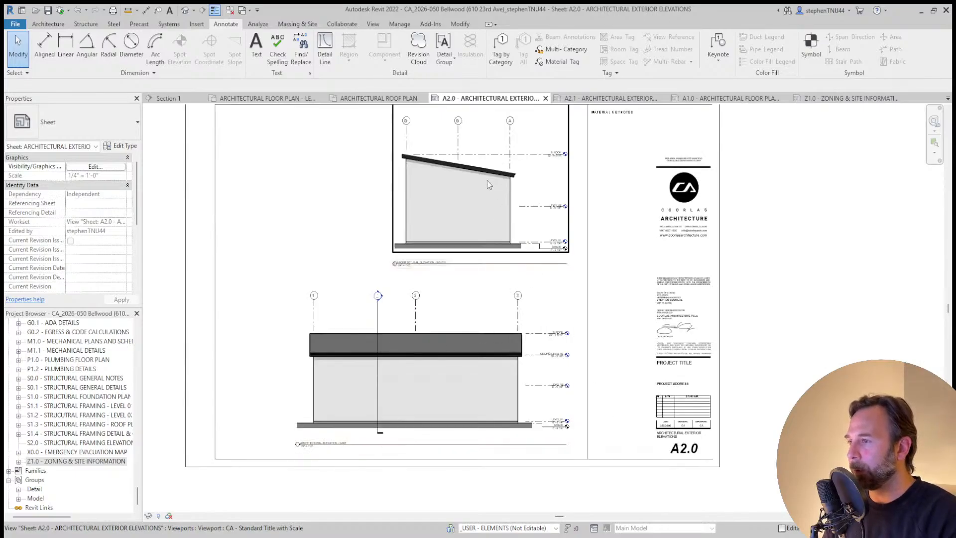
scroll(769, 297, "down", 1)
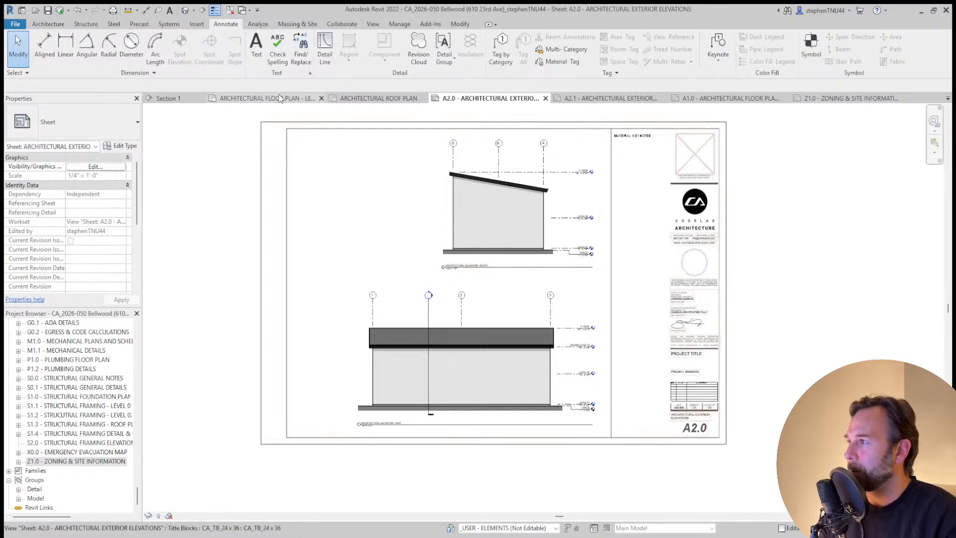
left_click(264, 98)
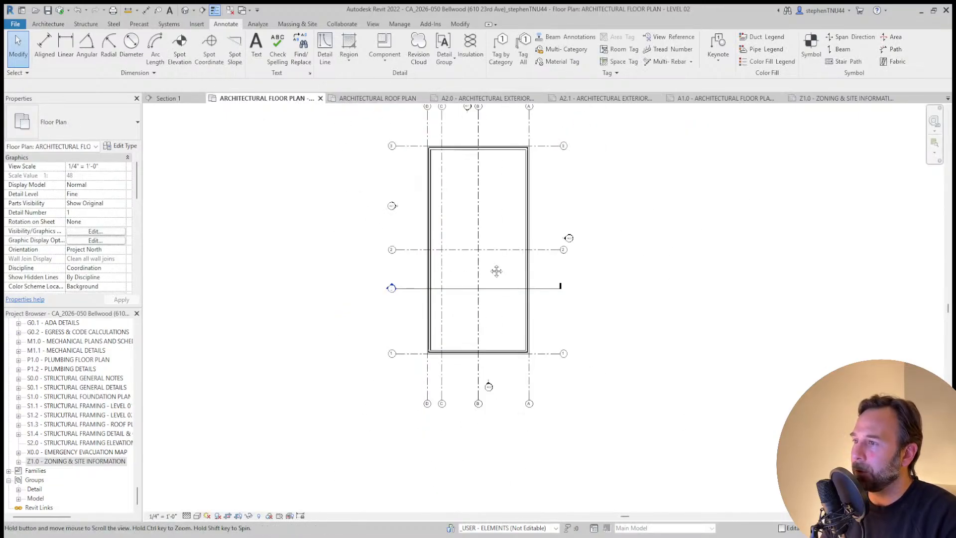
left_click(847, 98)
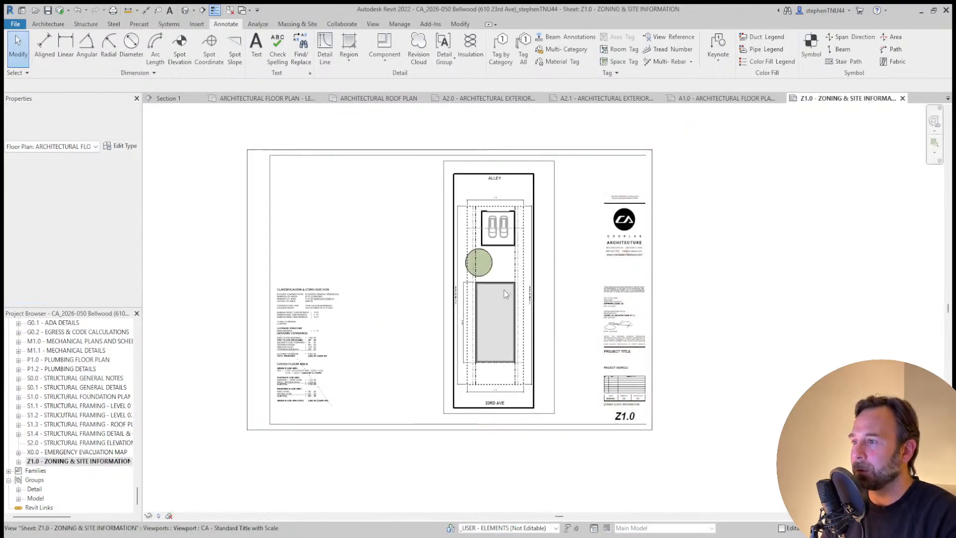
scroll(504, 290, "up", 4)
scroll(451, 264, "up", 4)
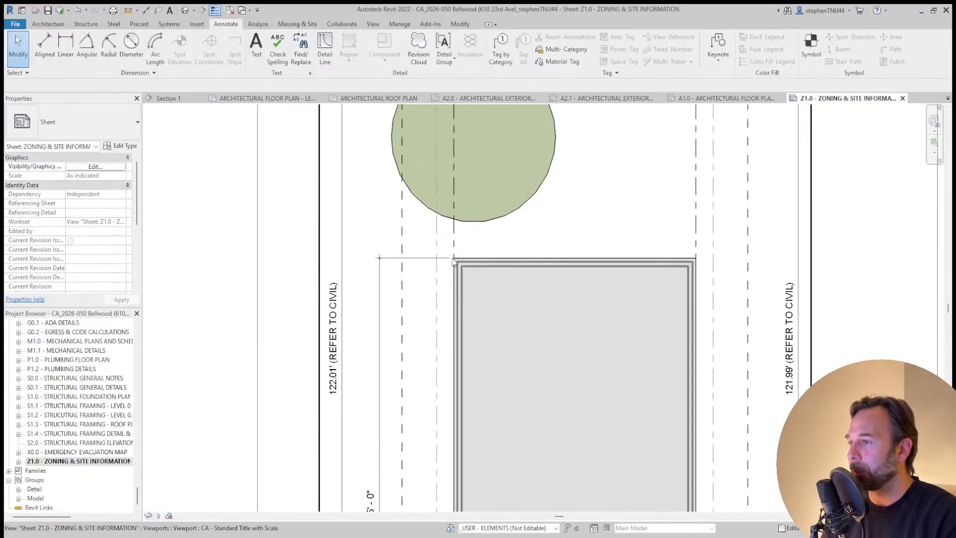
scroll(452, 263, "down", 4)
scroll(451, 264, "up", 1)
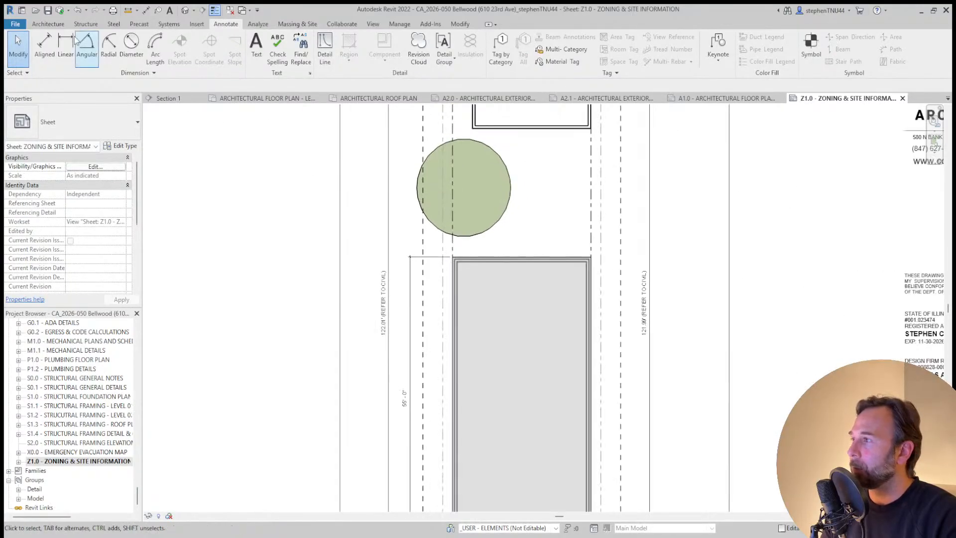
left_click(44, 45)
scroll(458, 244, "up", 2)
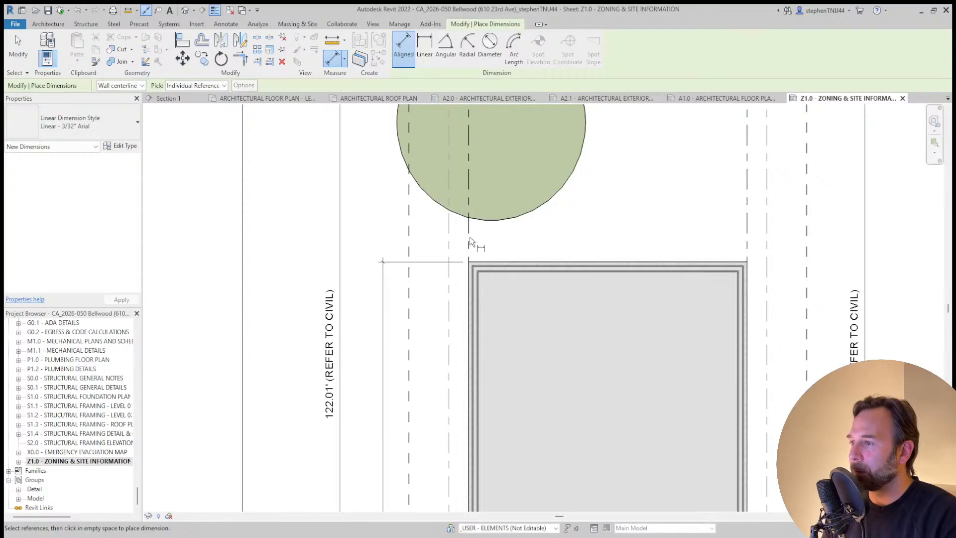
left_click(10, 47)
scroll(319, 191, "down", 1)
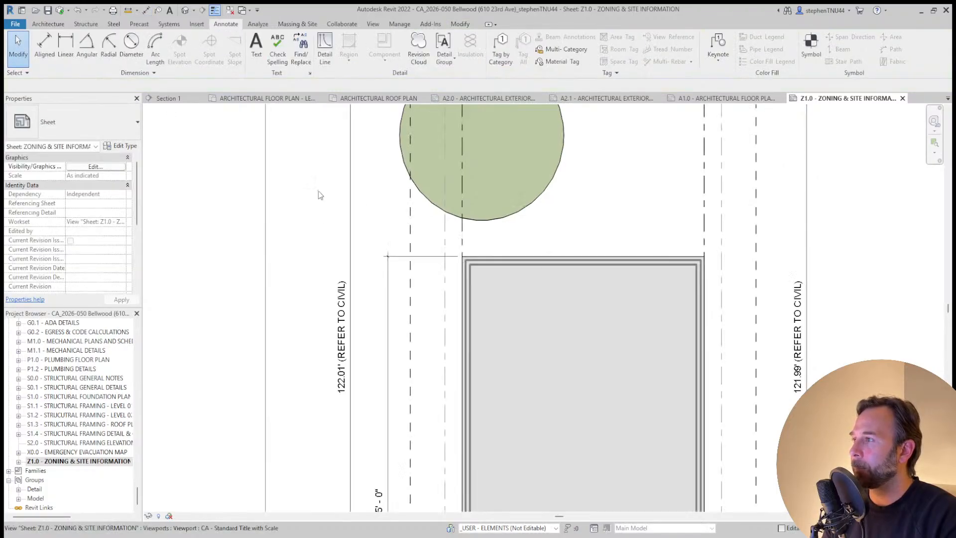
left_click(36, 47)
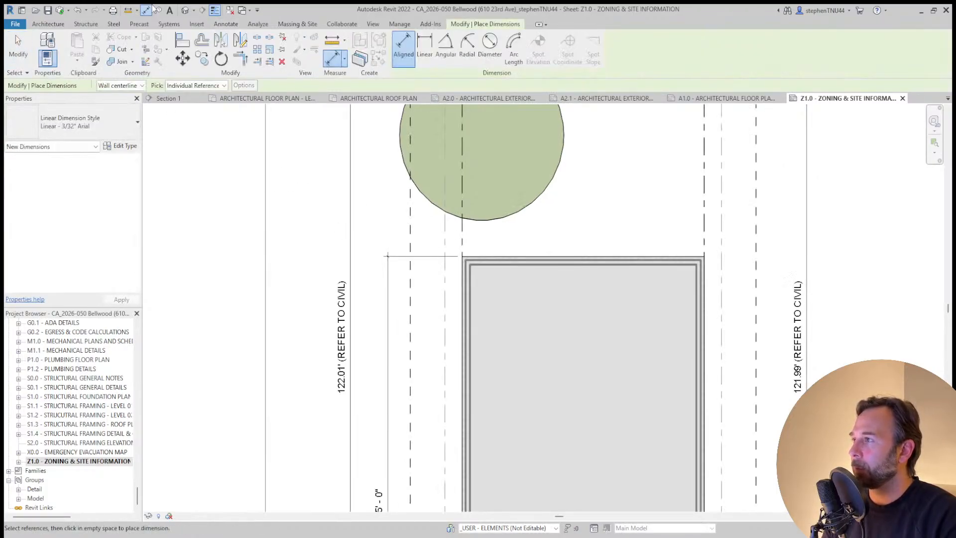
key("Escape")
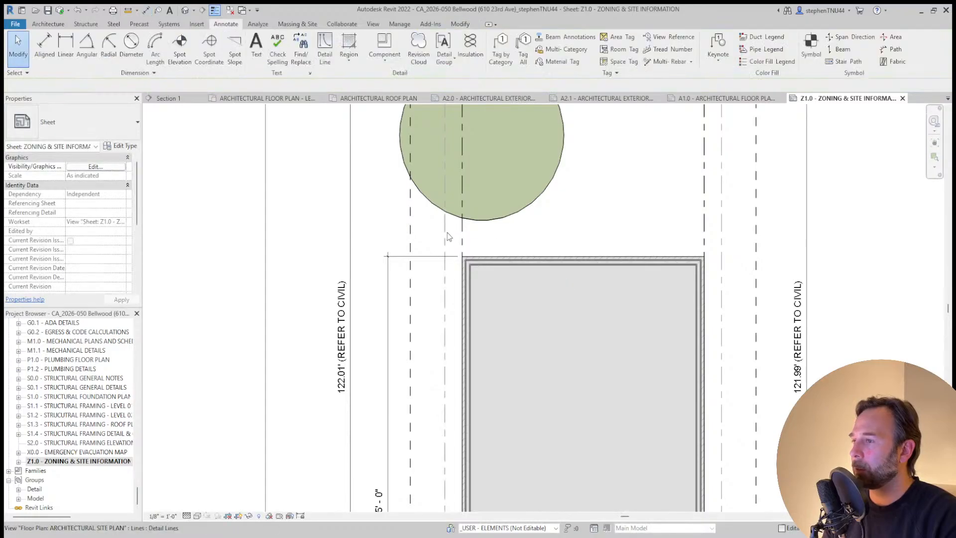
Place an aligned dimension in the architectural site plan between the heavy dashed setback line and the light dashed line beside the building
left_click(460, 25)
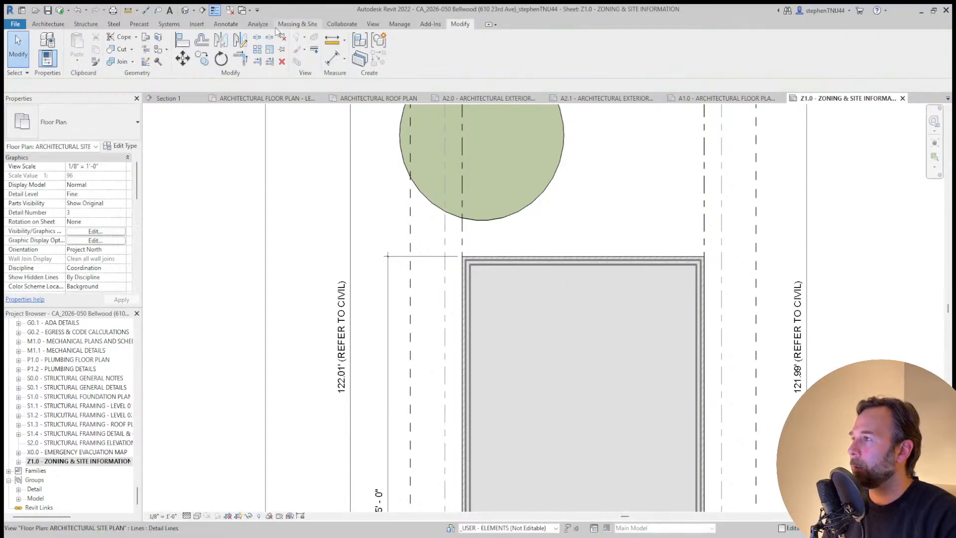
left_click(226, 27)
left_click(44, 47)
scroll(446, 233, "up", 3)
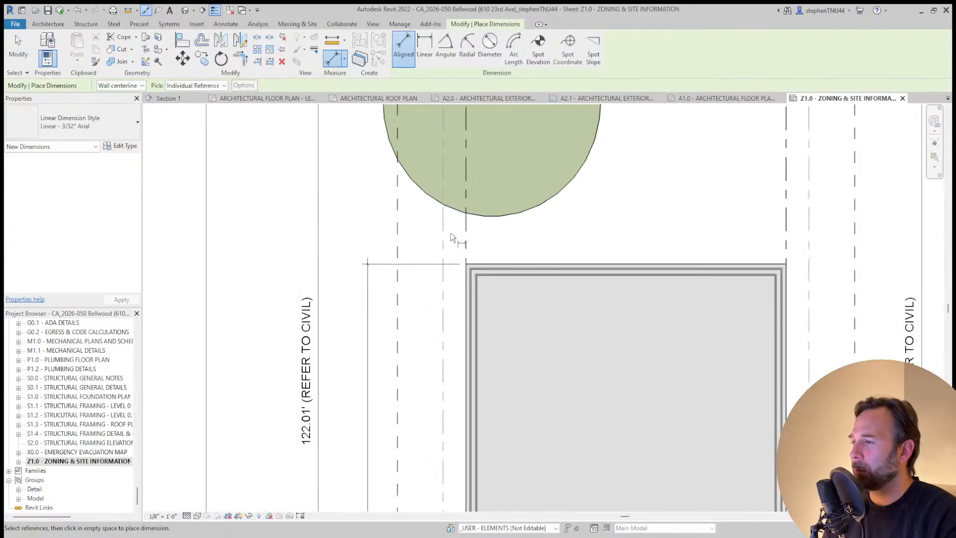
left_click(441, 233)
left_click(381, 226)
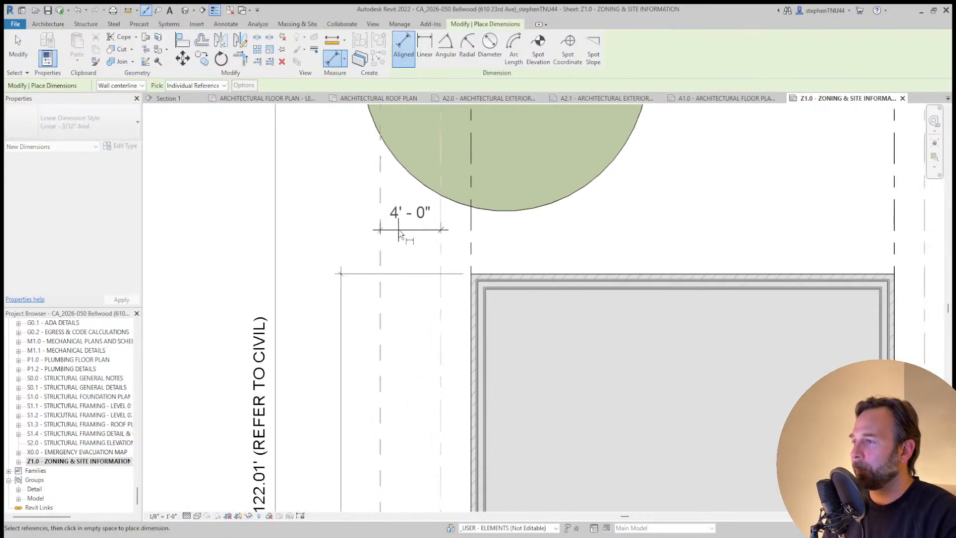
left_click(414, 228)
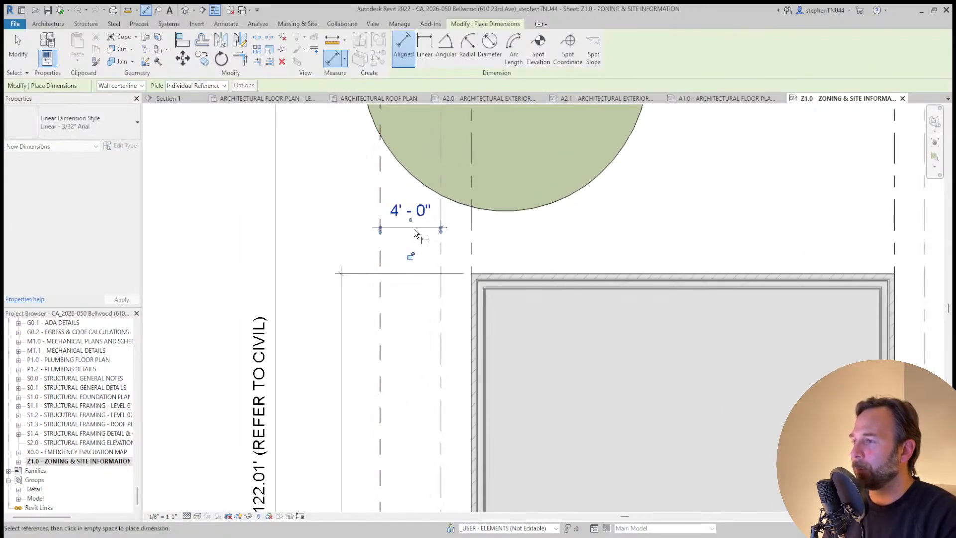
Add an aligned dimension from the light dashed line to the building's exterior wall face, in line with the previous dimension
left_click(441, 250)
left_click(472, 250)
scroll(470, 249, "up", 2)
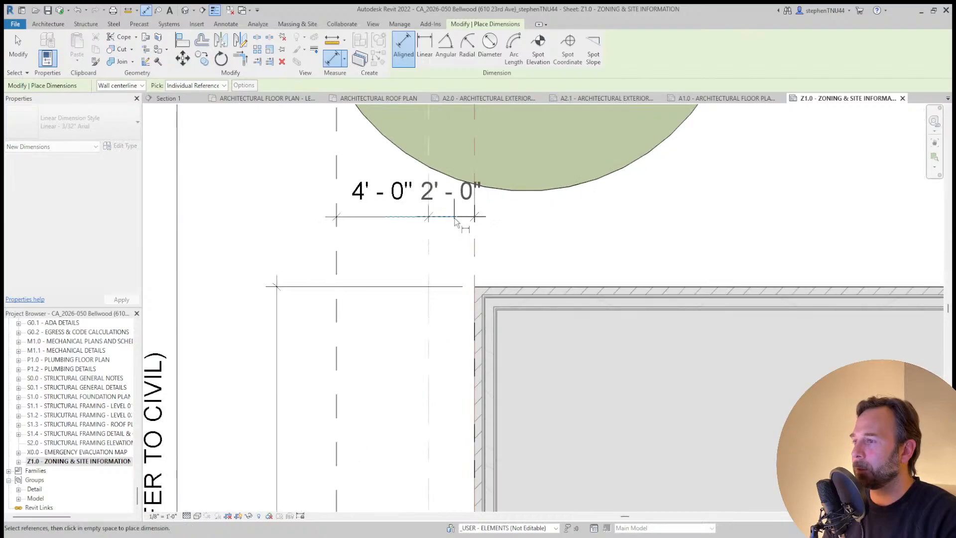
left_click(458, 205)
key("Escape")
key("Escape")
scroll(405, 184, "down", 3)
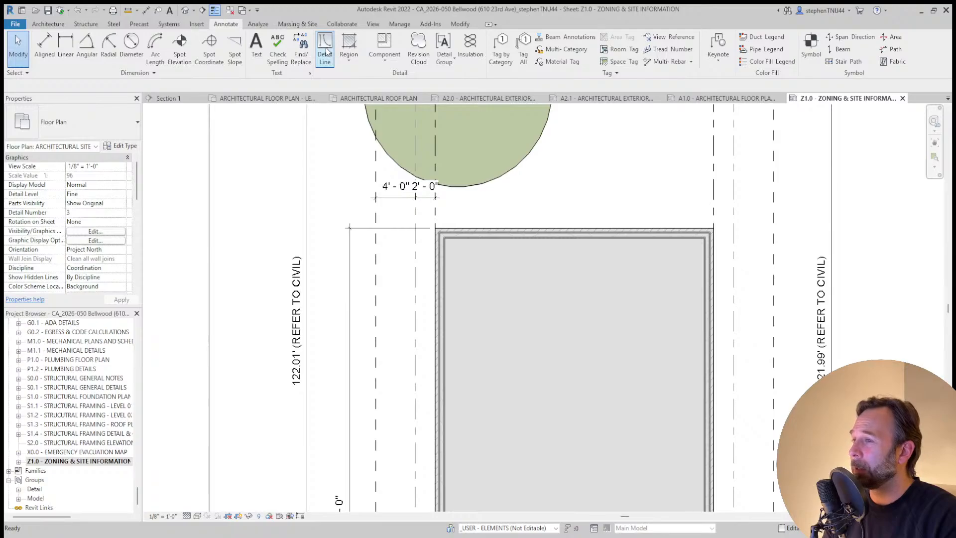
Draw a rectangular filled-region boundary in the site plan between opposite outer corners of the building's exterior walls
left_click(367, 84)
left_click(431, 38)
left_click(435, 228)
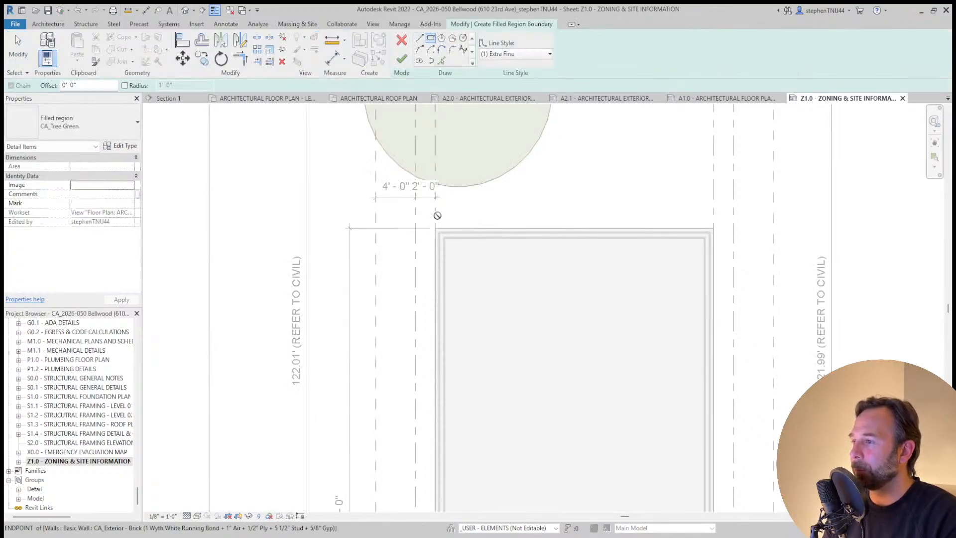
scroll(495, 313, "down", 3)
scroll(570, 455, "up", 4)
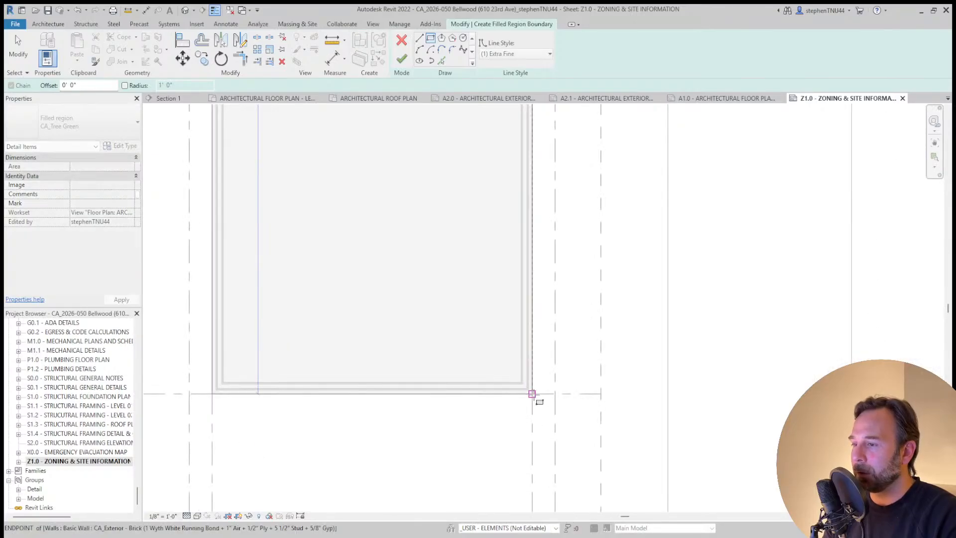
left_click(528, 387)
Offset the whole filled-region boundary 1' 0" outward from the building without copying it, and finish the region
scroll(513, 401, "down", 3)
left_click(202, 39)
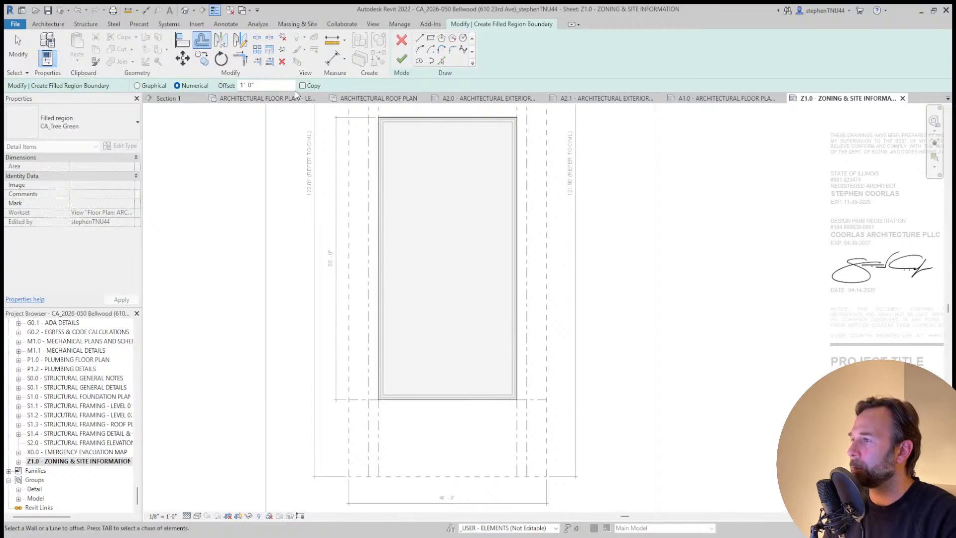
key("Tab")
left_click(378, 144)
middle_click_drag(439, 148, 436, 169)
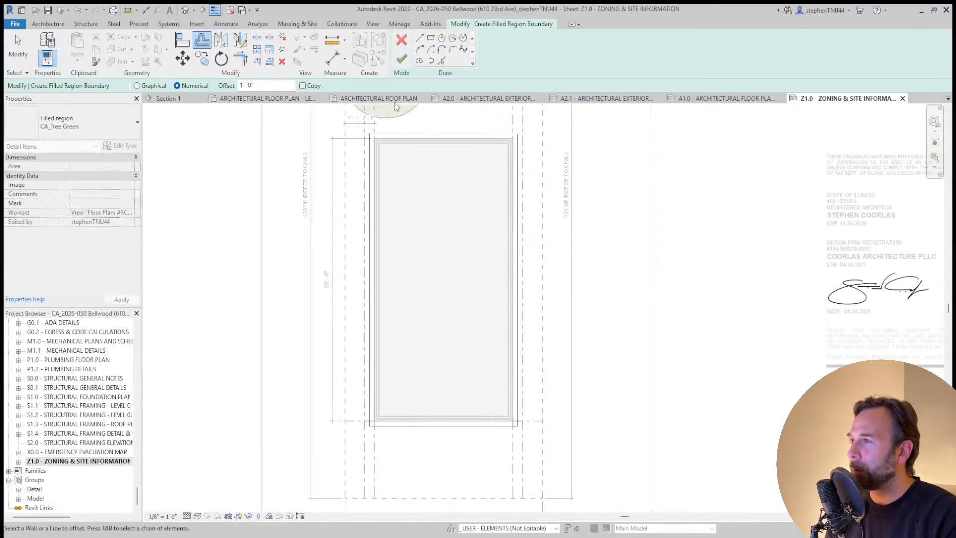
left_click(401, 67)
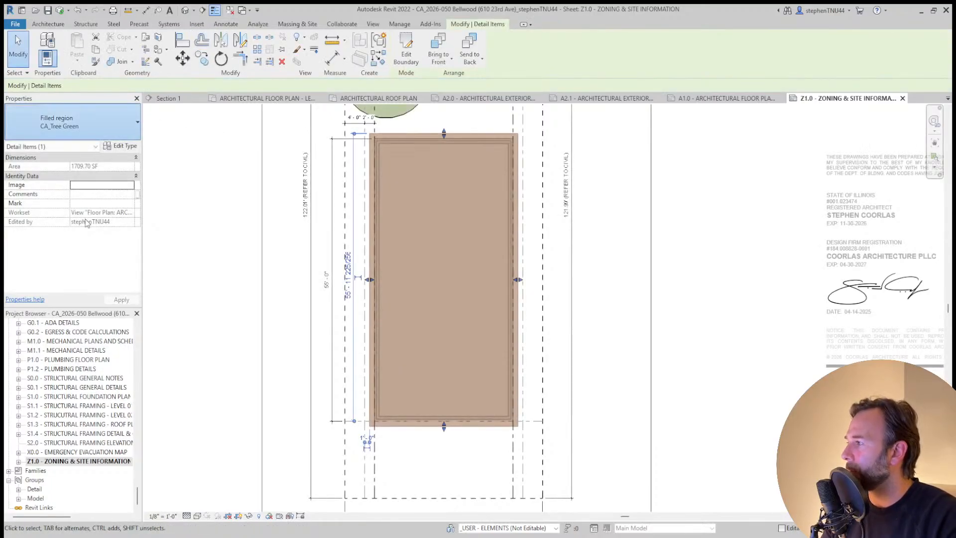
Assign CA_Solid Grey - 50% to the filled region over the building and try a lighter graphic display for it
left_click(641, 204)
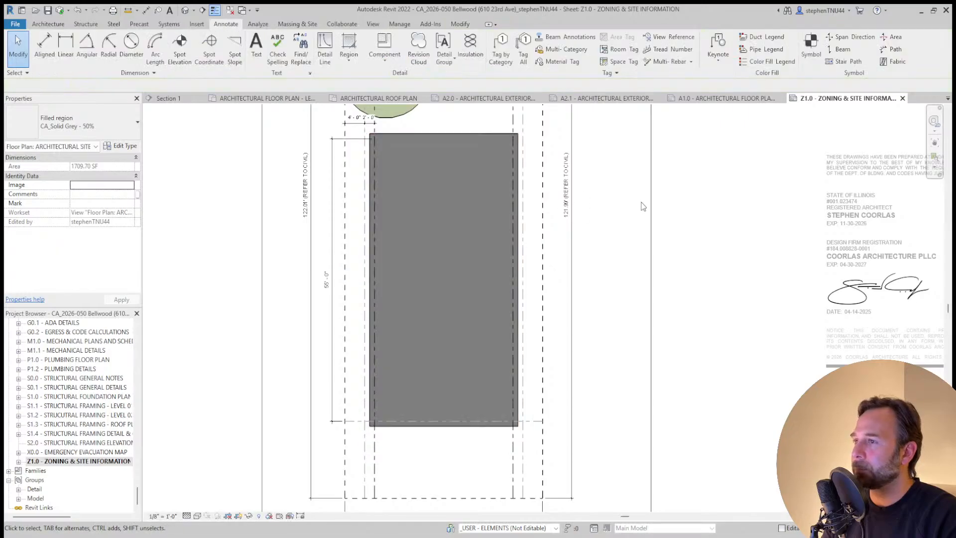
left_click(414, 136)
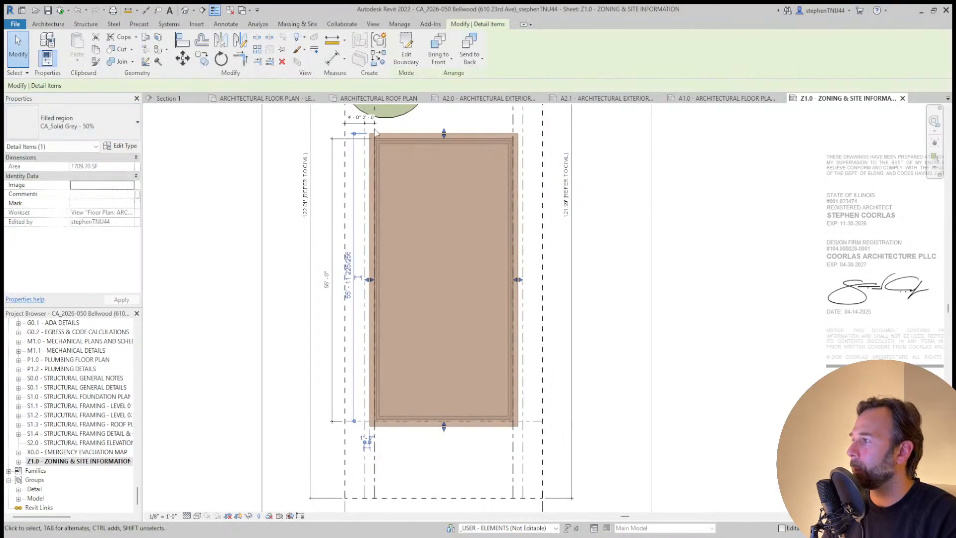
left_click(564, 209)
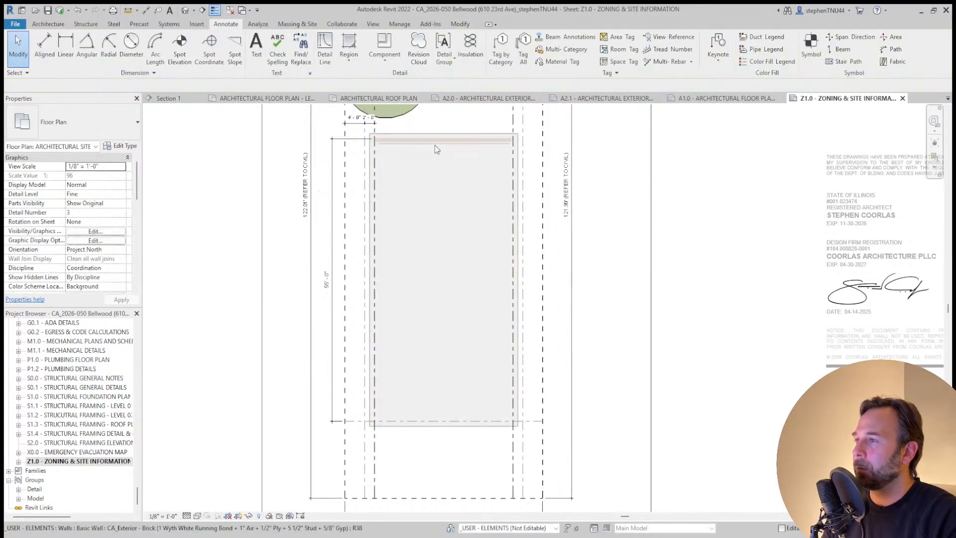
scroll(435, 147, "down", 2)
scroll(434, 146, "down", 1)
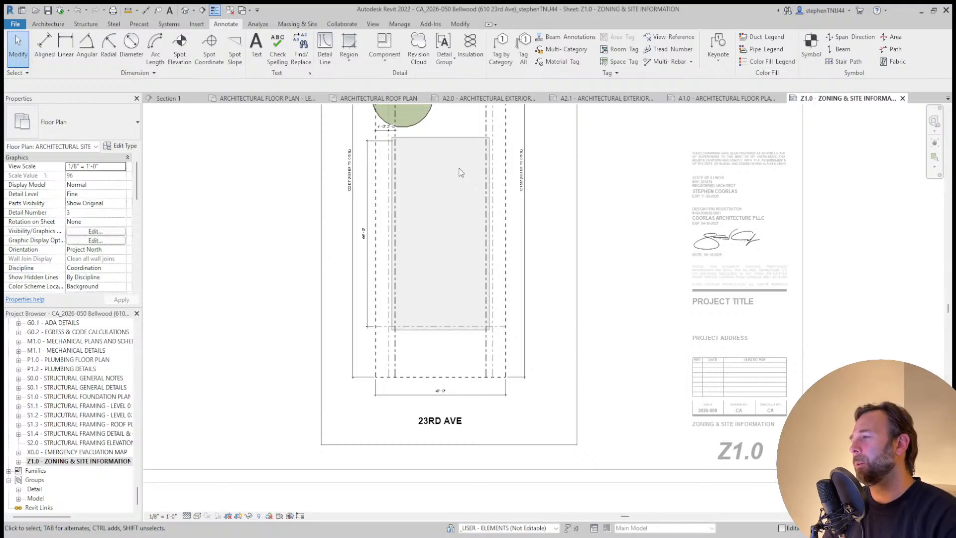
scroll(432, 145, "up", 2)
left_click(435, 135)
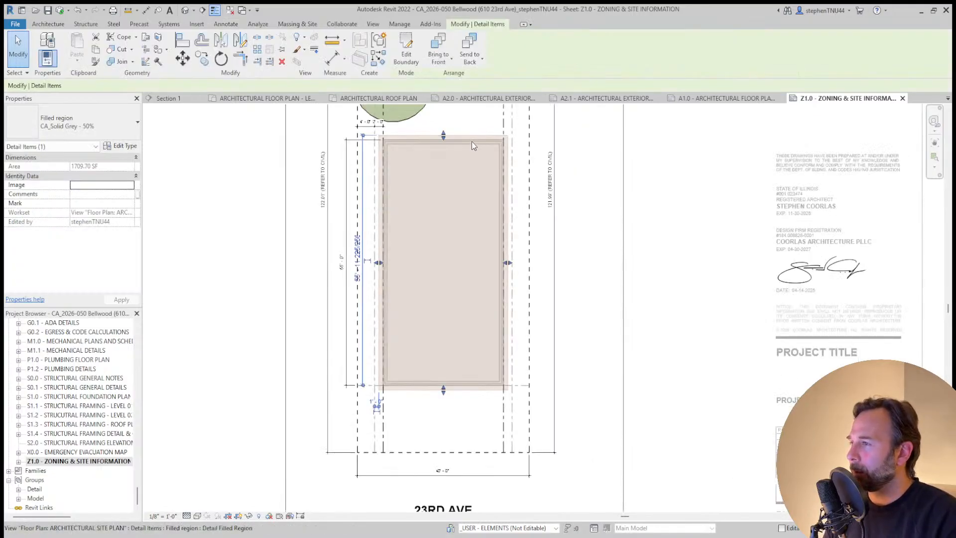
scroll(443, 146, "up", 1)
left_click(606, 167)
Change the filled region over the building to the CA_Solid Grey - 10% type
left_click(459, 133)
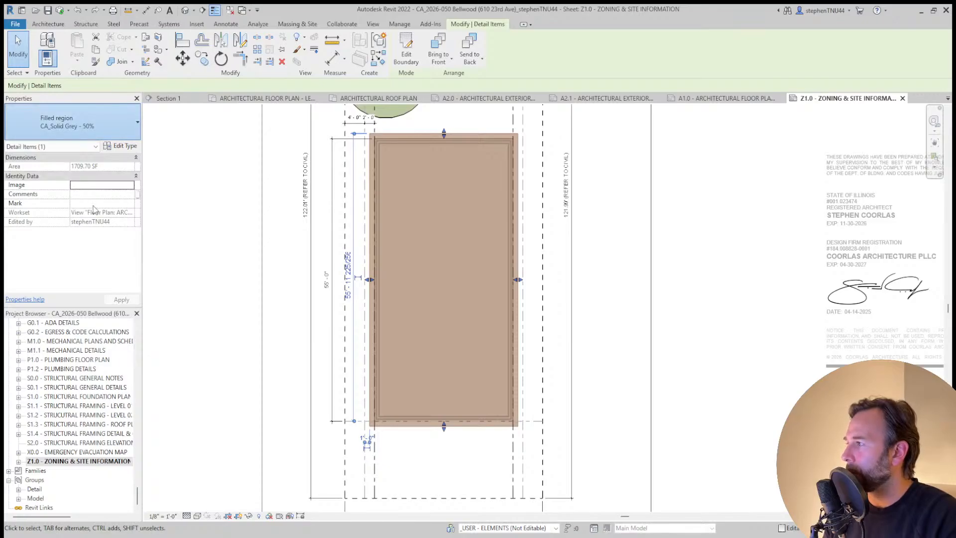
left_click(616, 204)
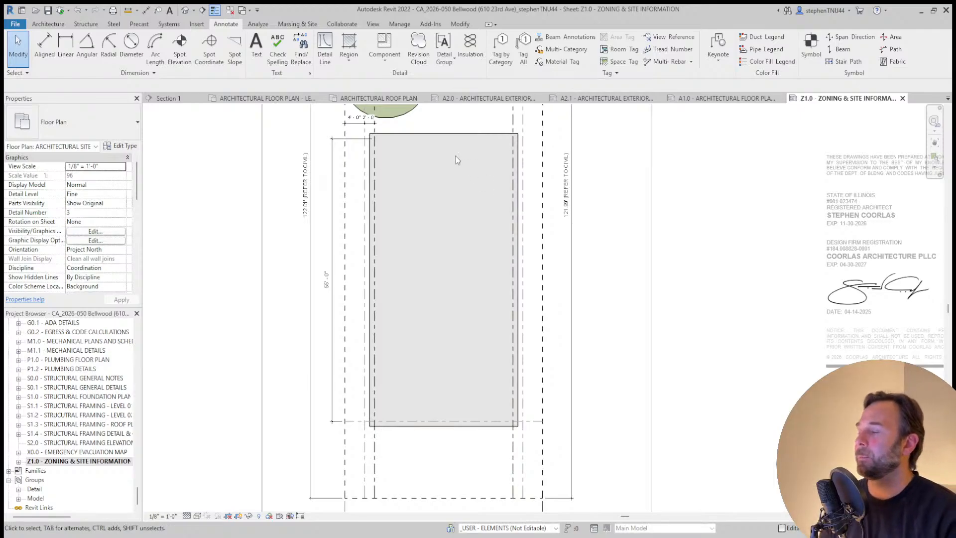
left_click(458, 134)
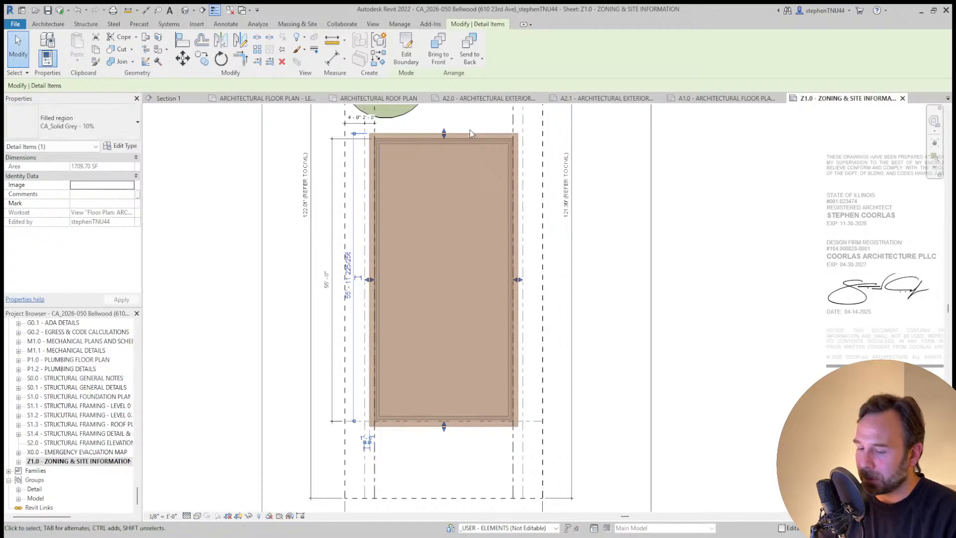
Trace the filled region's outline with (1) Extra Fine Dashed detail lines picked from its edges, and delete the region
left_click(225, 24)
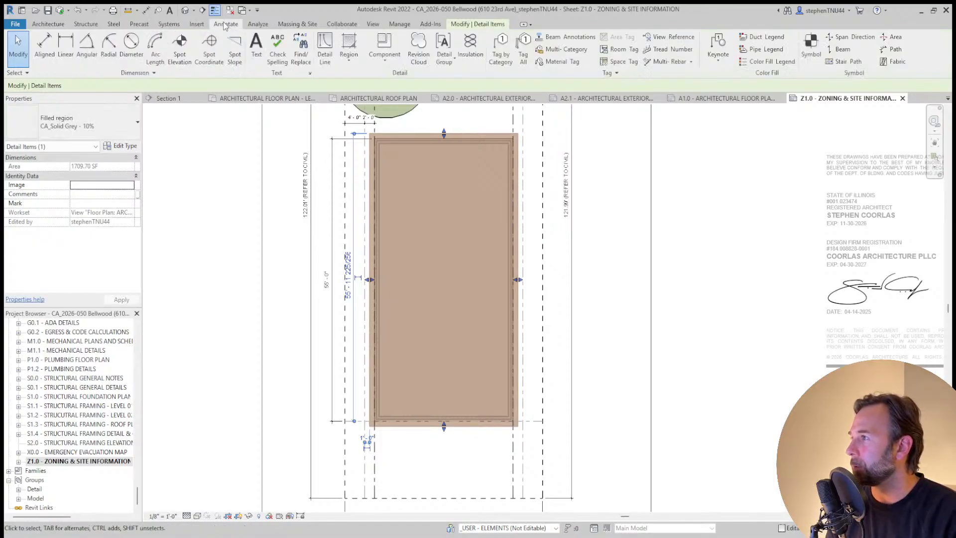
left_click(325, 50)
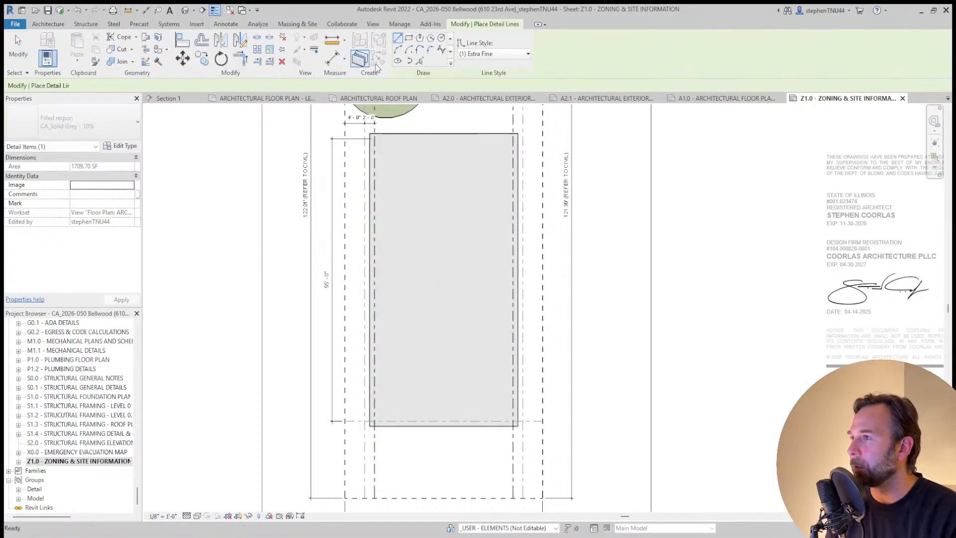
left_click(467, 54)
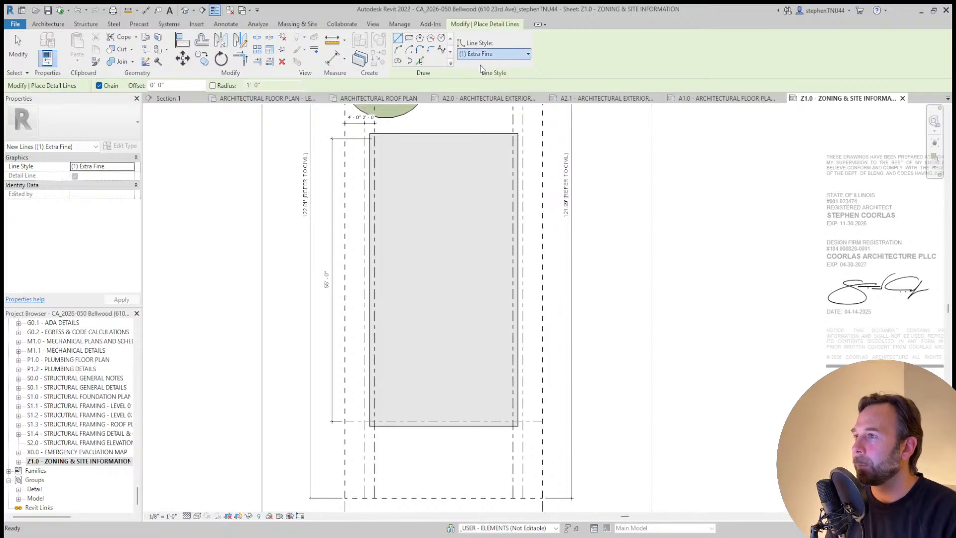
left_click(490, 98)
left_click(420, 60)
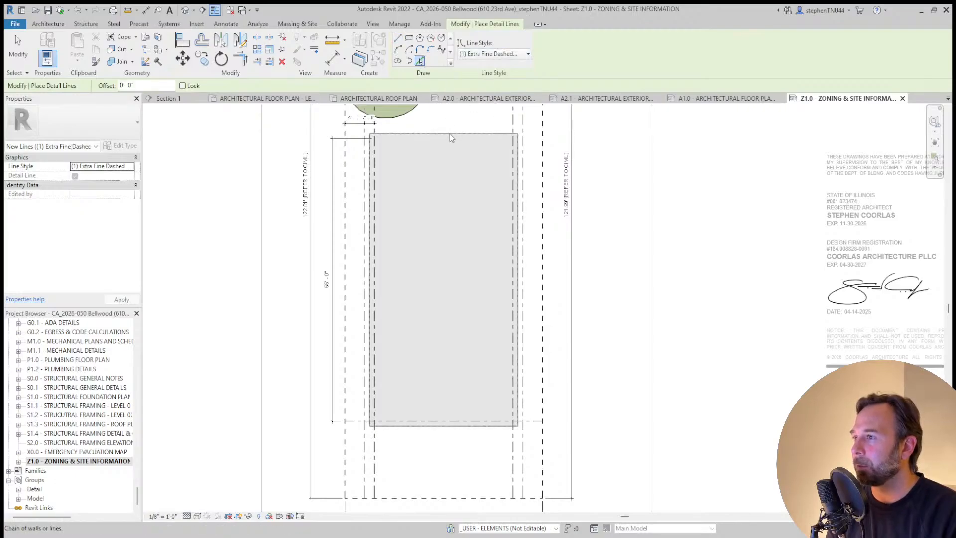
key("Escape")
key("Escape")
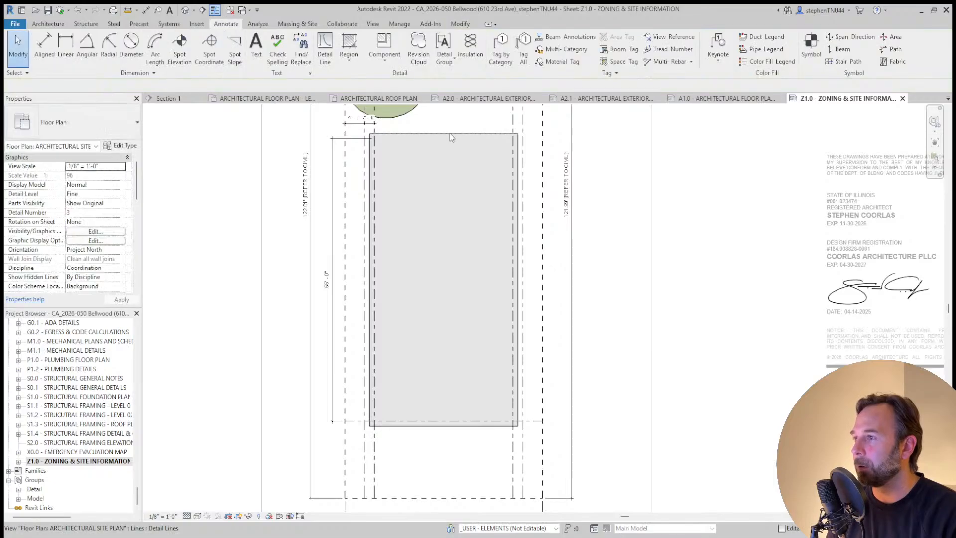
left_click(450, 135)
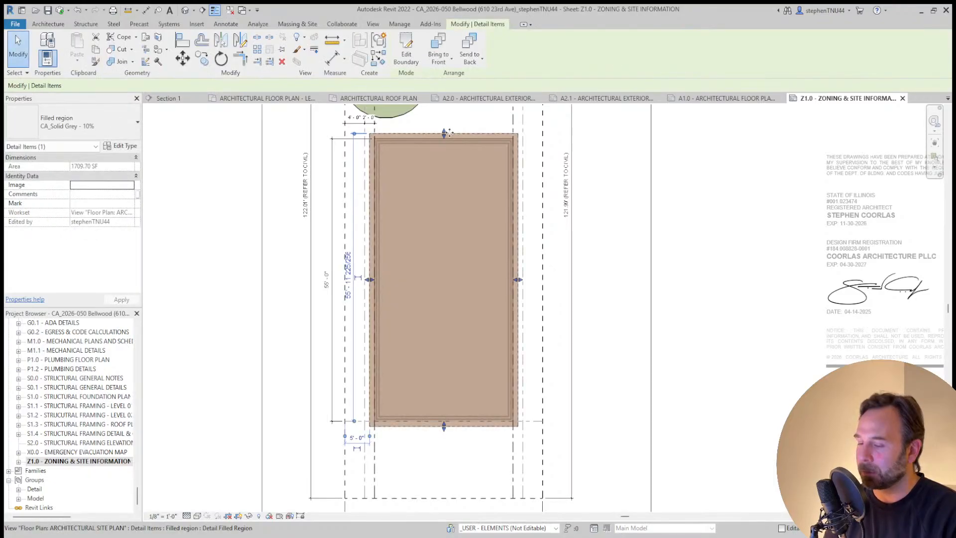
key("Escape")
Place an aligned dimension on the 122.01' side between the heavy dashed setback line and the dashed outline around the building
scroll(436, 139, "up", 3)
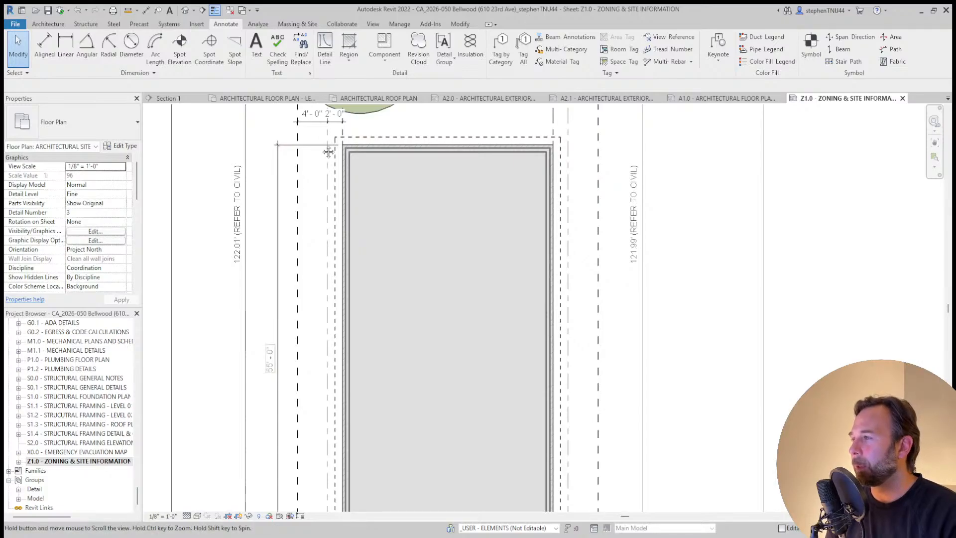
middle_click_drag(279, 149, 290, 153)
left_click(44, 44)
left_click(309, 190)
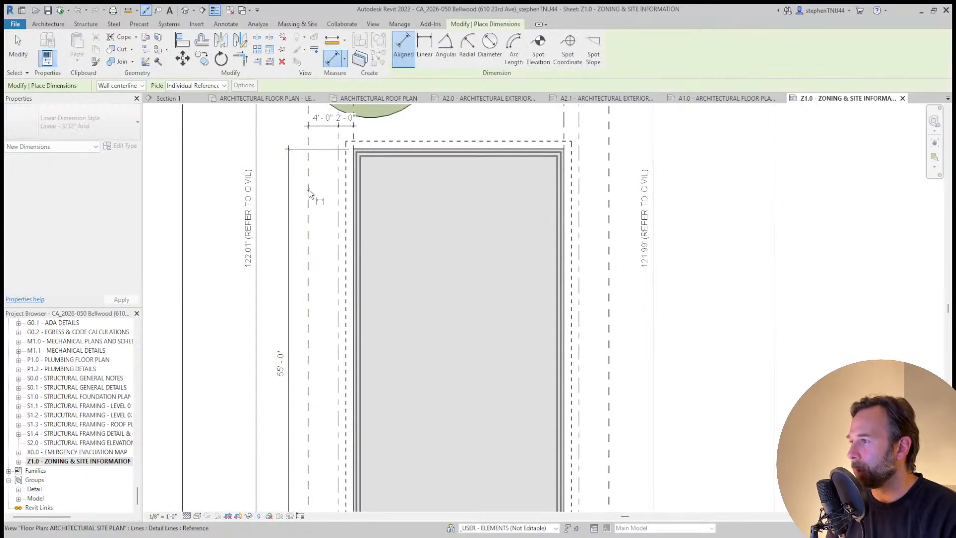
left_click(347, 181)
scroll(329, 185, "up", 2)
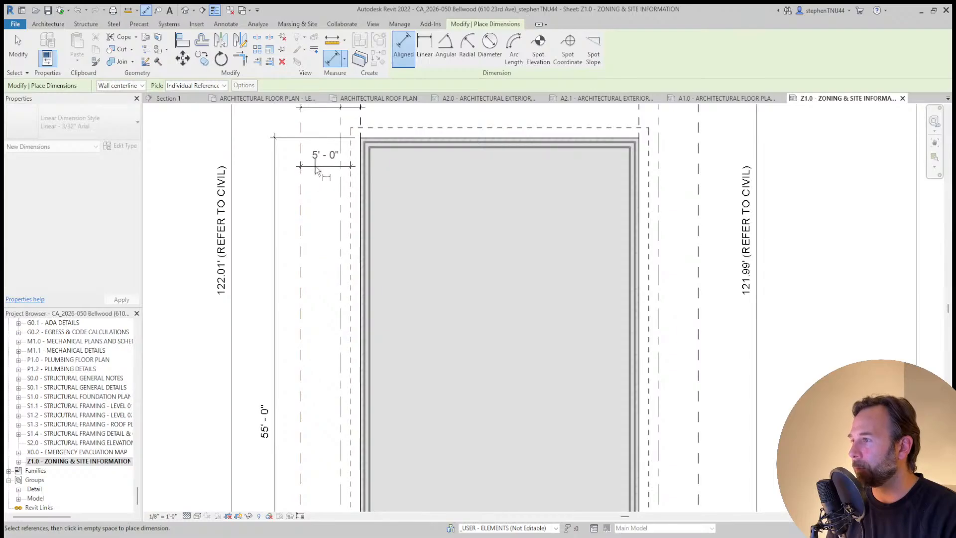
left_click(330, 165)
key("Escape")
key("Escape")
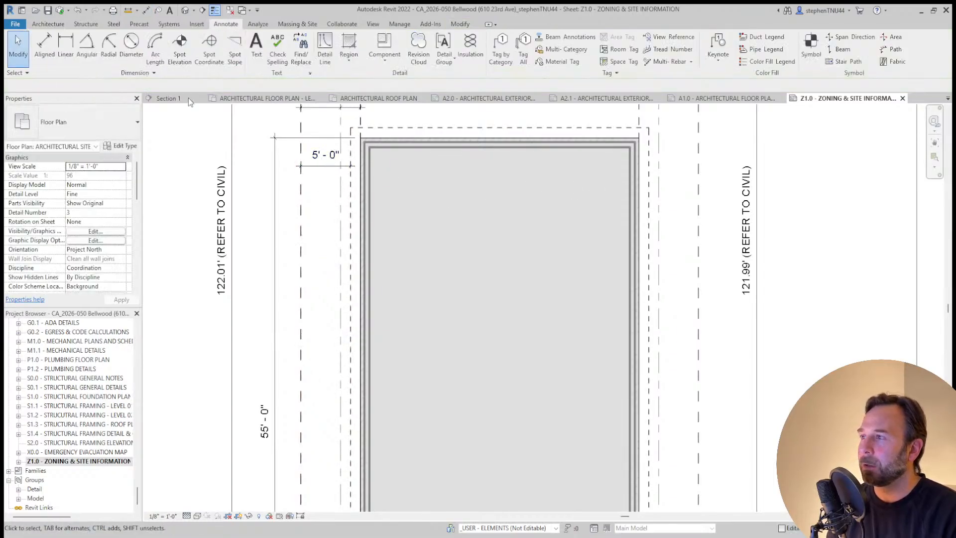
Add a matching aligned dimension on the 121.99' side between the heavy dashed line and the outline, in line with the opposite one
left_click(46, 52)
left_click(698, 166)
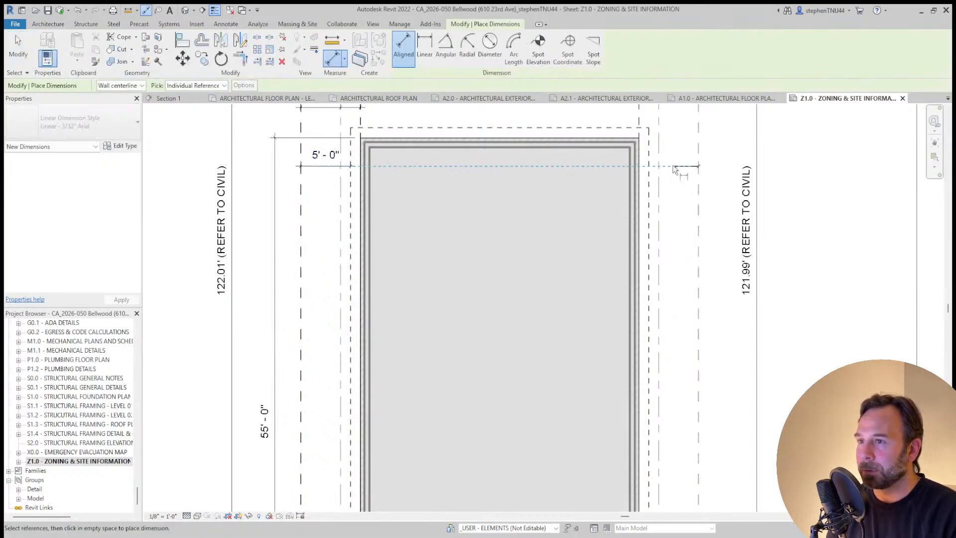
left_click(650, 184)
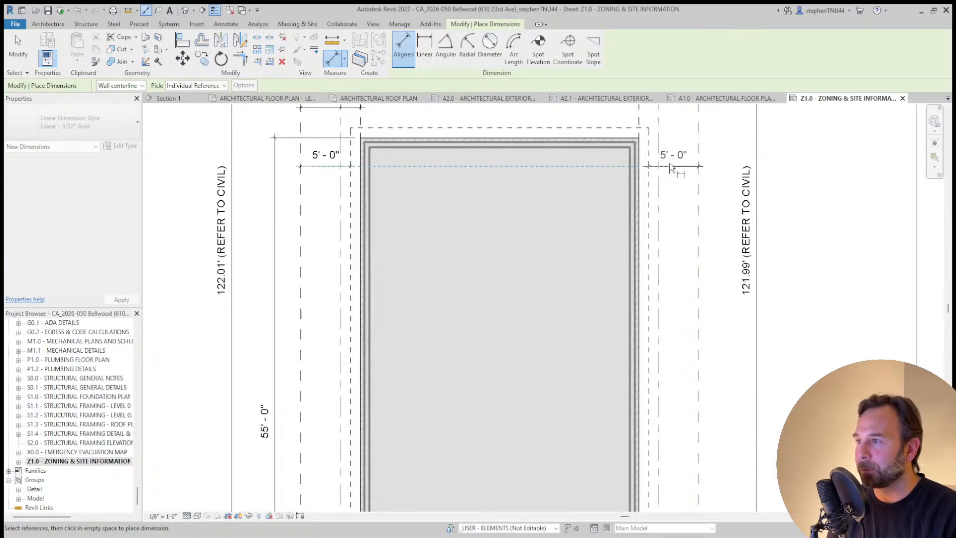
scroll(652, 188, "down", 1)
middle_click_drag(652, 188, 635, 249)
Place chained aligned dimensions on the 121.99' side from the heavy dashed line through the light dashed line to the line at the wall face
left_click(674, 175)
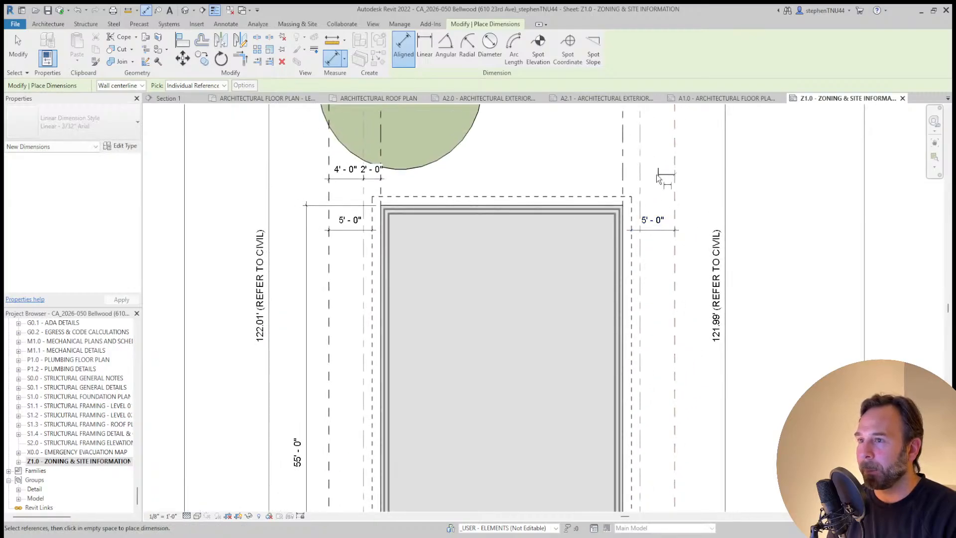
left_click(641, 174)
left_click(622, 177)
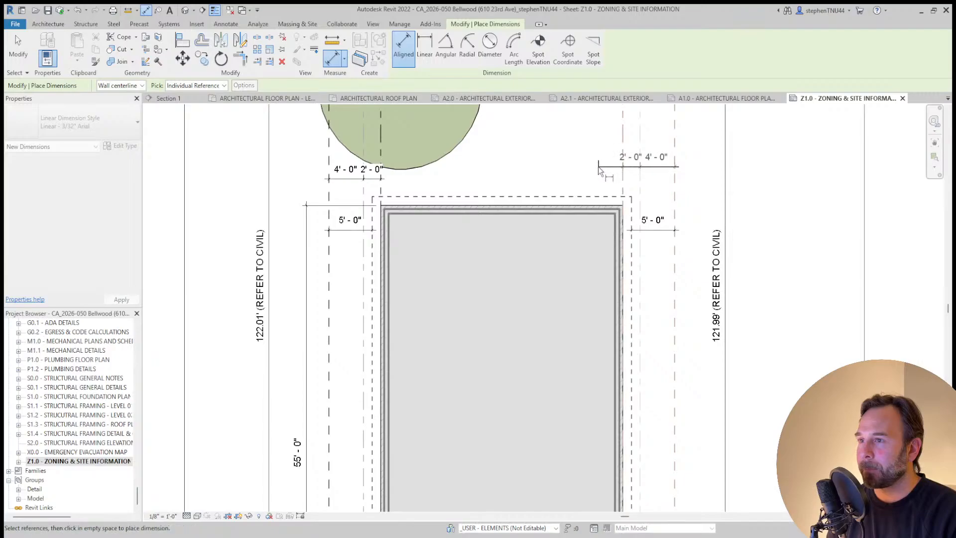
left_click(593, 180)
scroll(499, 169, "down", 2)
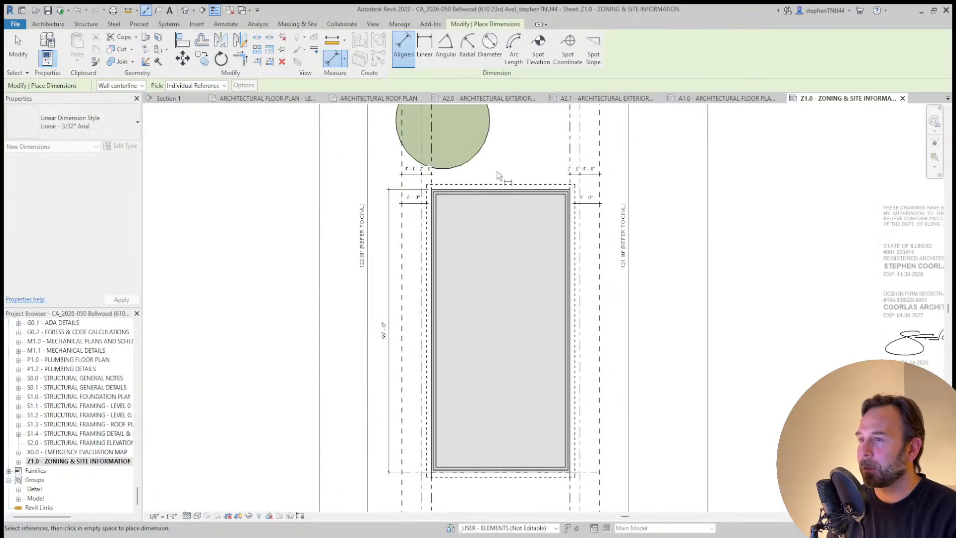
key("Escape")
key("Escape")
scroll(457, 187, "down", 3)
scroll(477, 212, "up", 3)
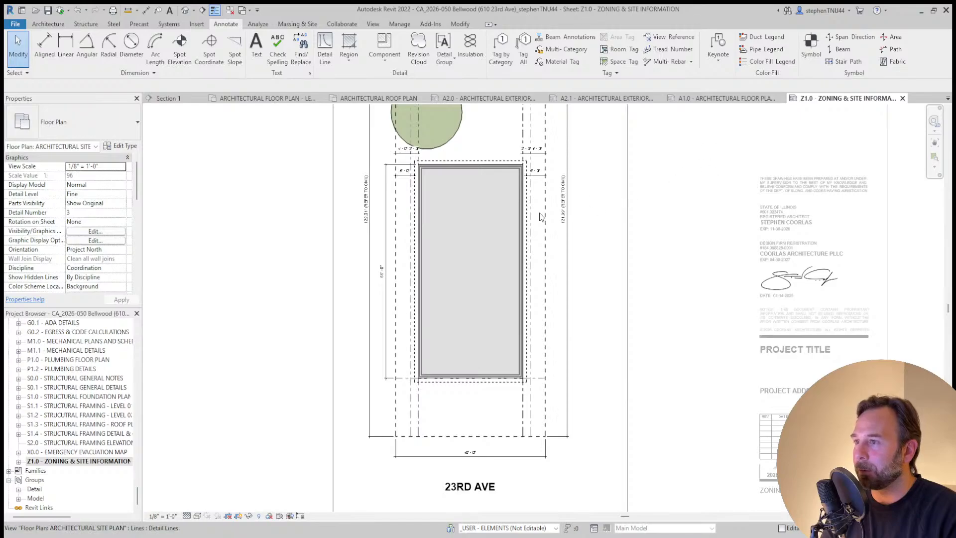
scroll(470, 259, "down", 2)
middle_click_drag(539, 288, 539, 298)
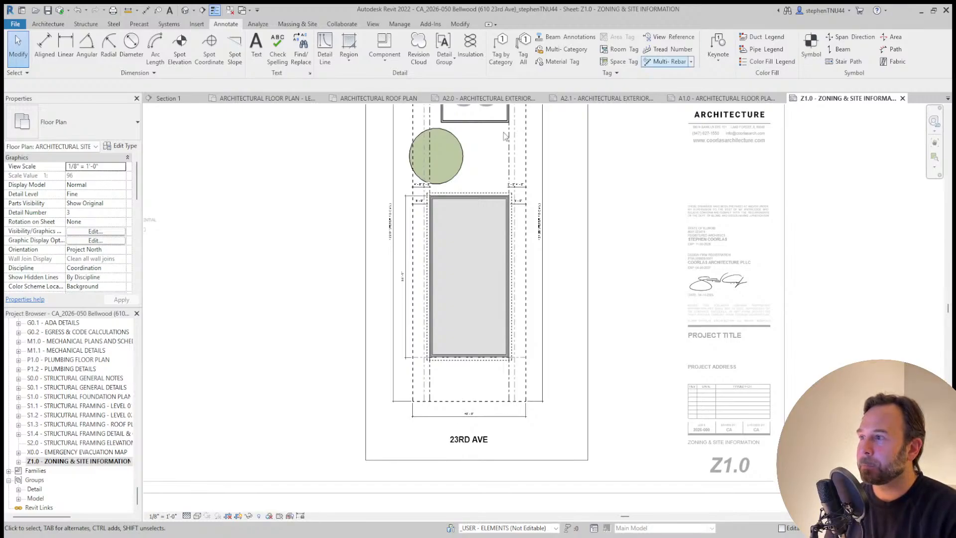
scroll(537, 283, "down", 4)
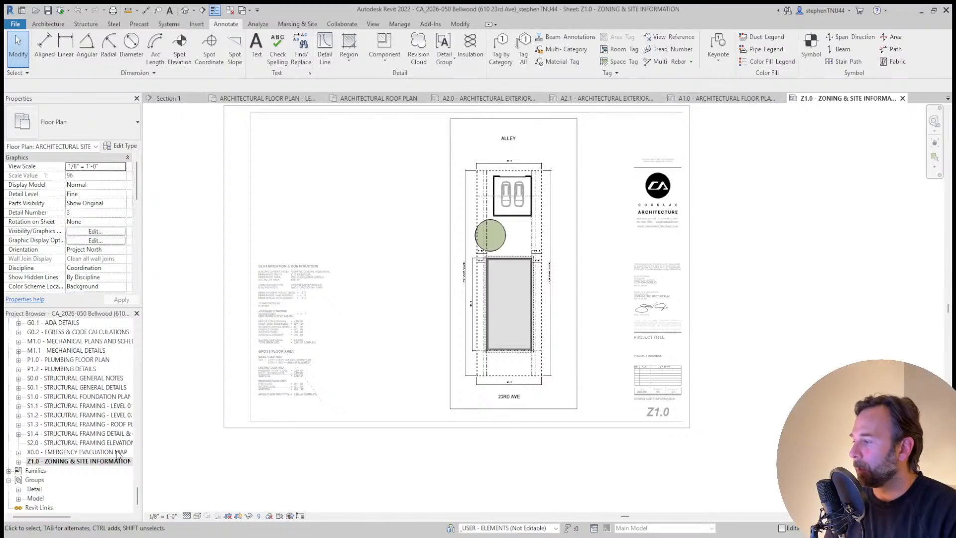
Close the A2.0, roof plan and A2.1 views from the Level 02 floor plan, and open Section 1
left_click_drag(137, 501, 138, 474)
left_click(266, 98)
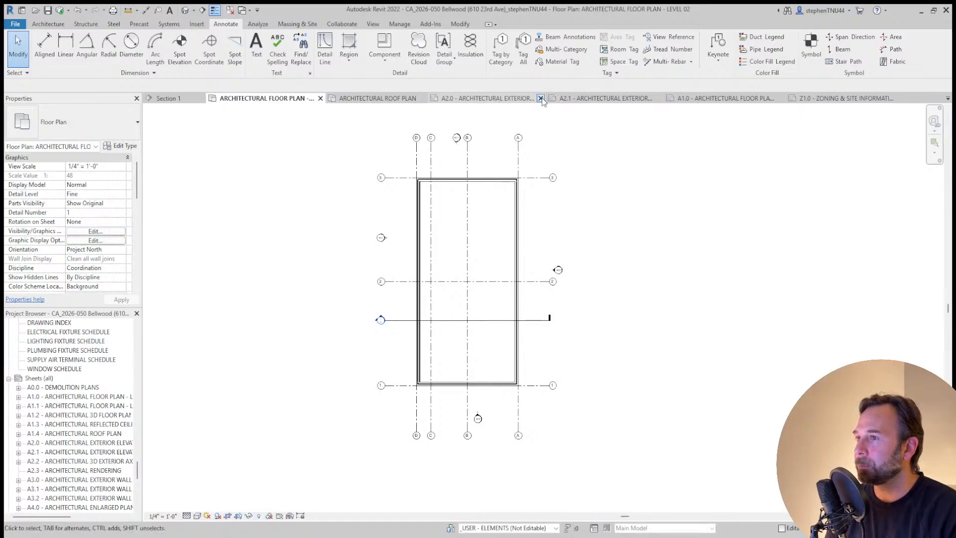
left_click(542, 98)
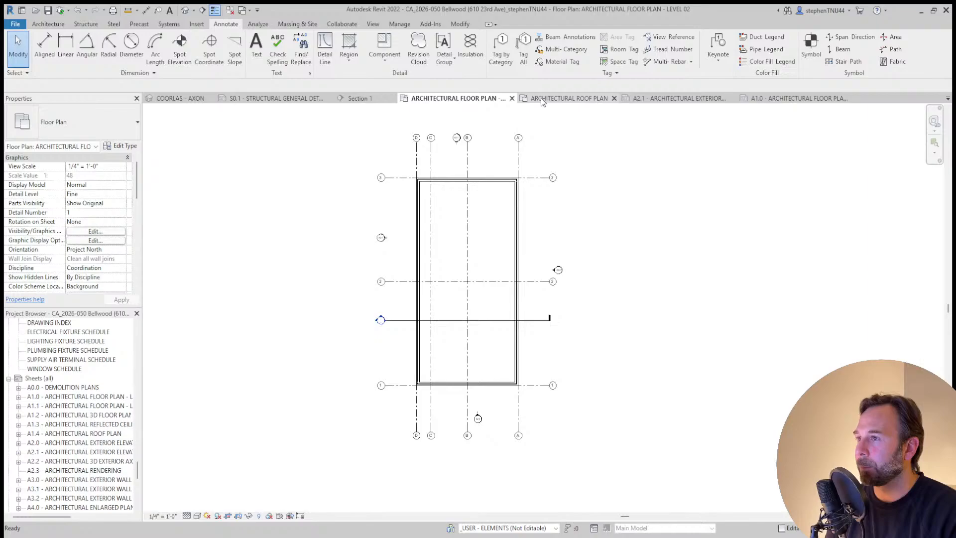
left_click(613, 98)
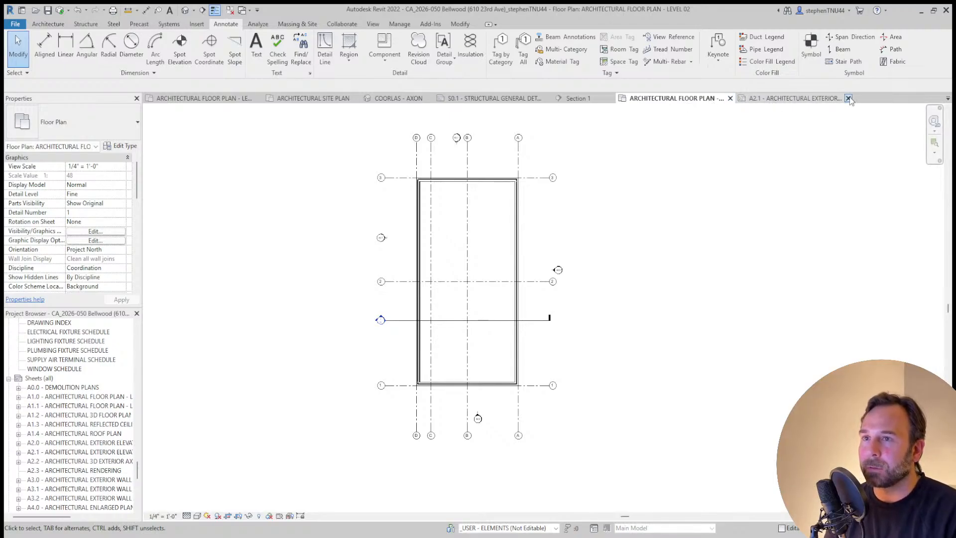
left_click(850, 99)
left_click(587, 101)
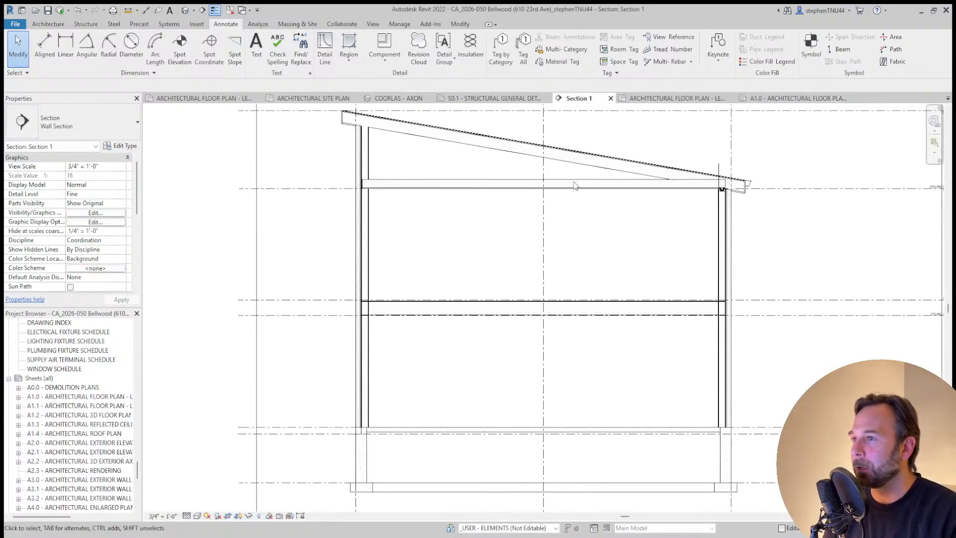
Close the Section 1 view, the S0.1 structural general details sheet and the architectural site plan
middle_click_drag(554, 248, 545, 253)
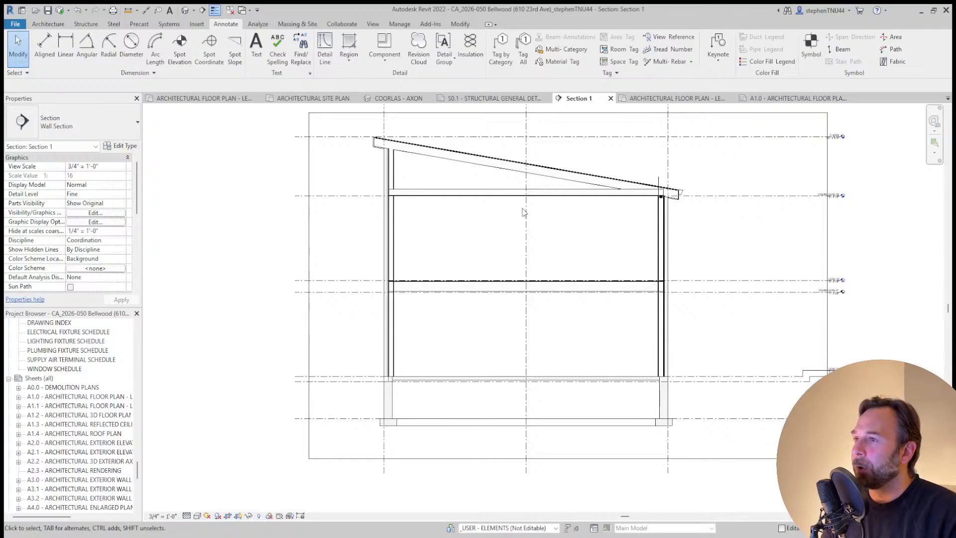
left_click(610, 98)
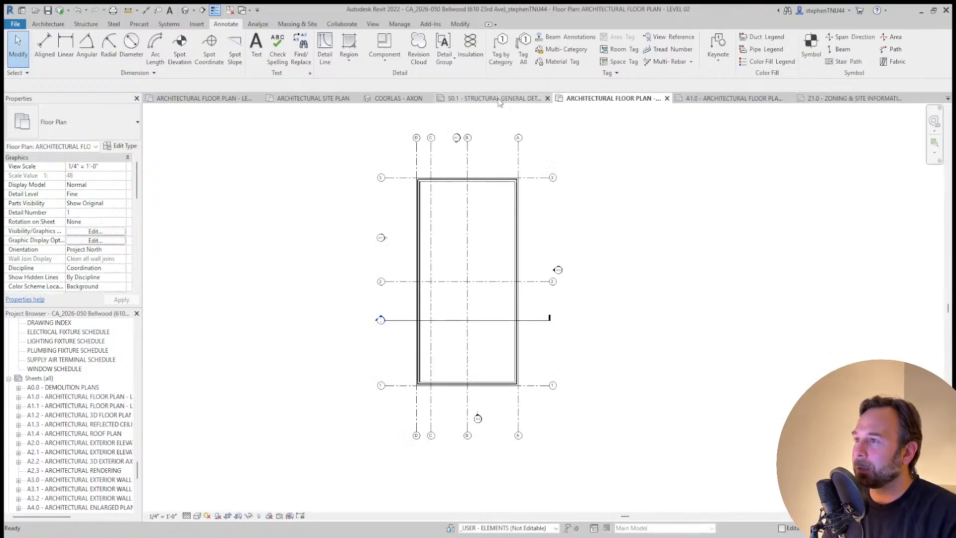
left_click(499, 98)
left_click(548, 98)
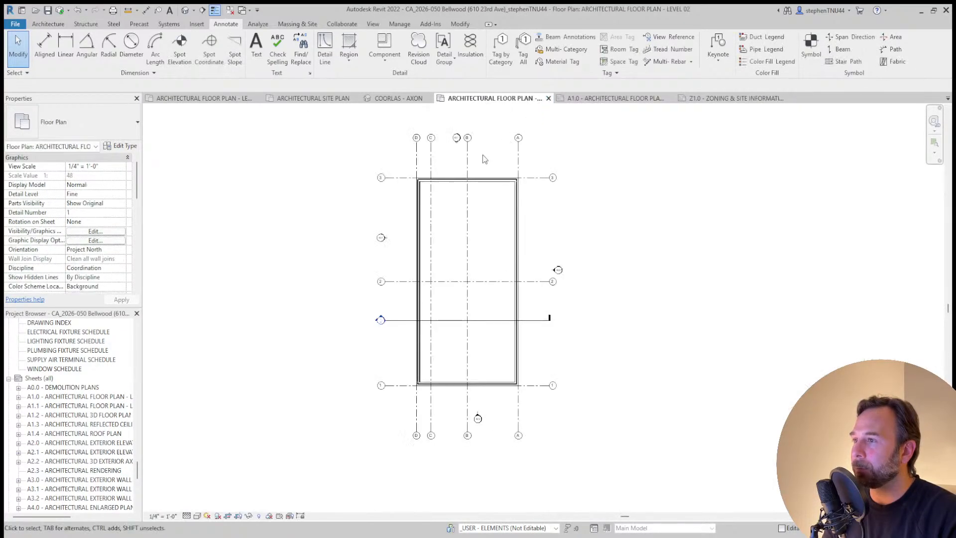
scroll(409, 199, "down", 3)
left_click(333, 99)
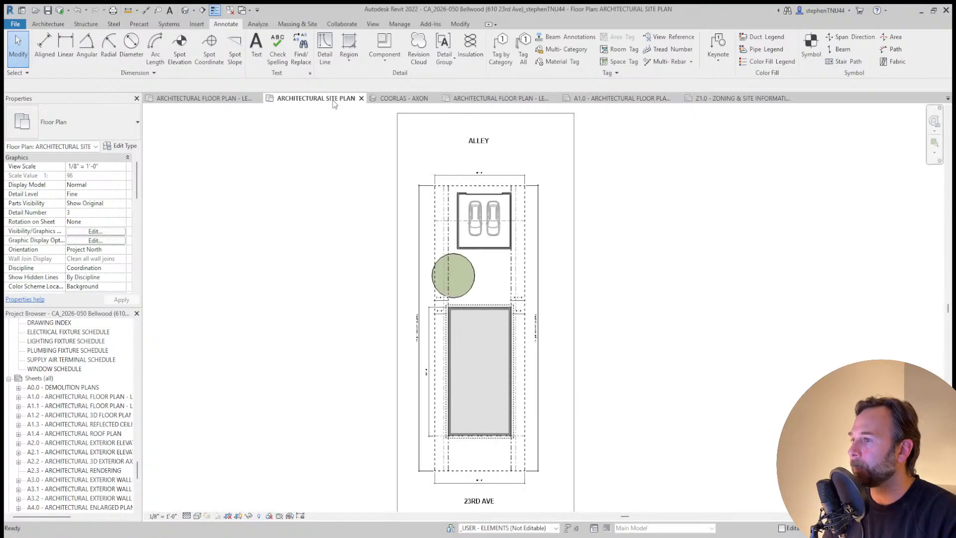
left_click(362, 98)
Open the COORLAS - AXON 3D view and examine the building's massing and sloped roof from the front and side
left_click(300, 99)
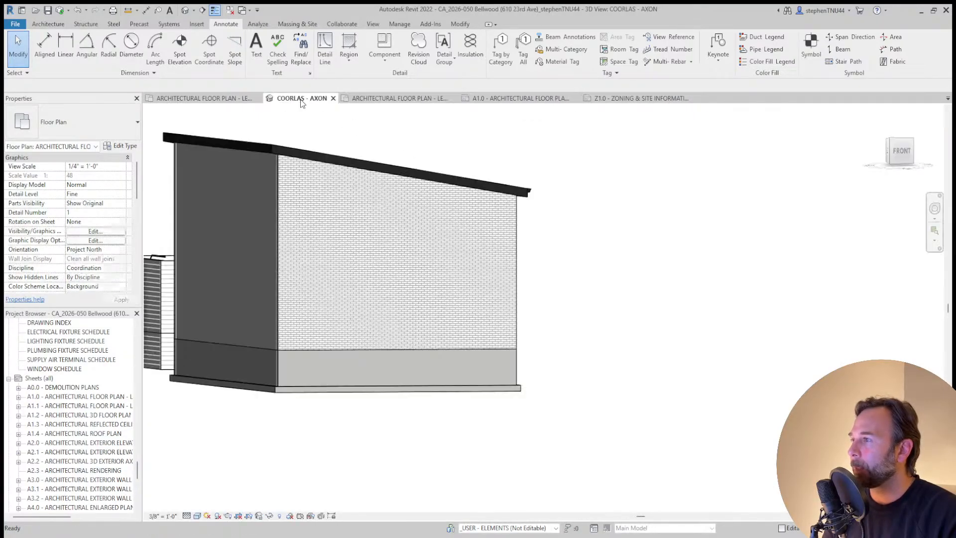
middle_click_drag(472, 298, 444, 416, "shift")
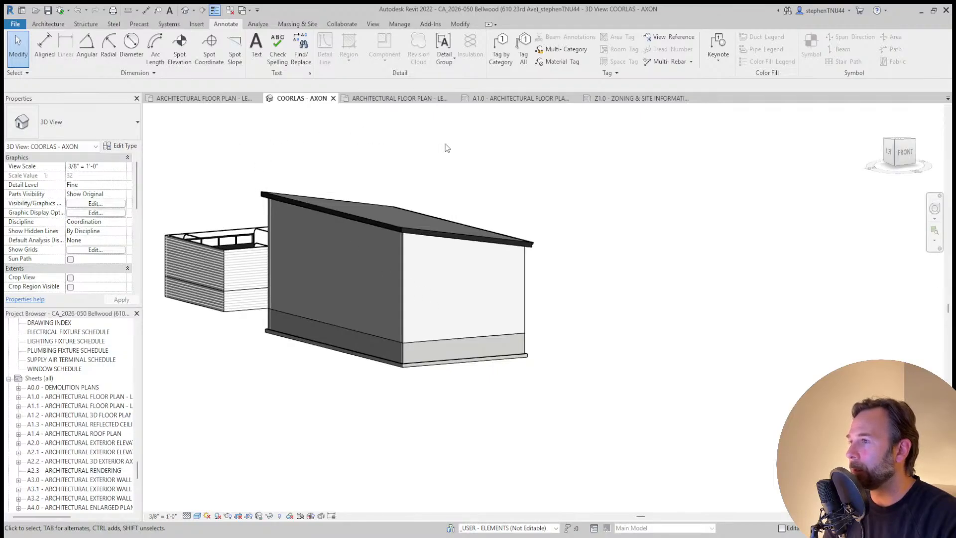
middle_click_drag(533, 371, 455, 324, "shift")
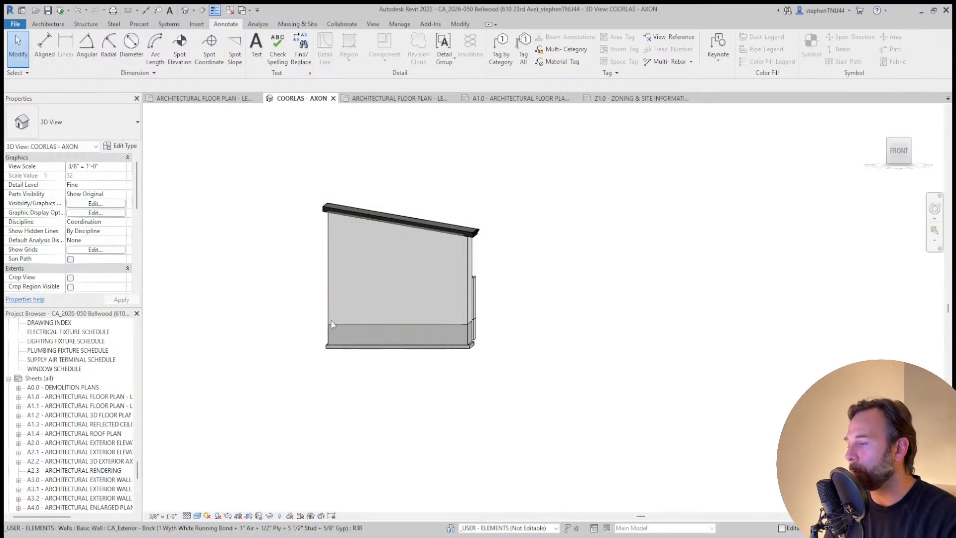
Close the Level 02 floor plan and open the Level 01 architectural floor plan
left_click(391, 98)
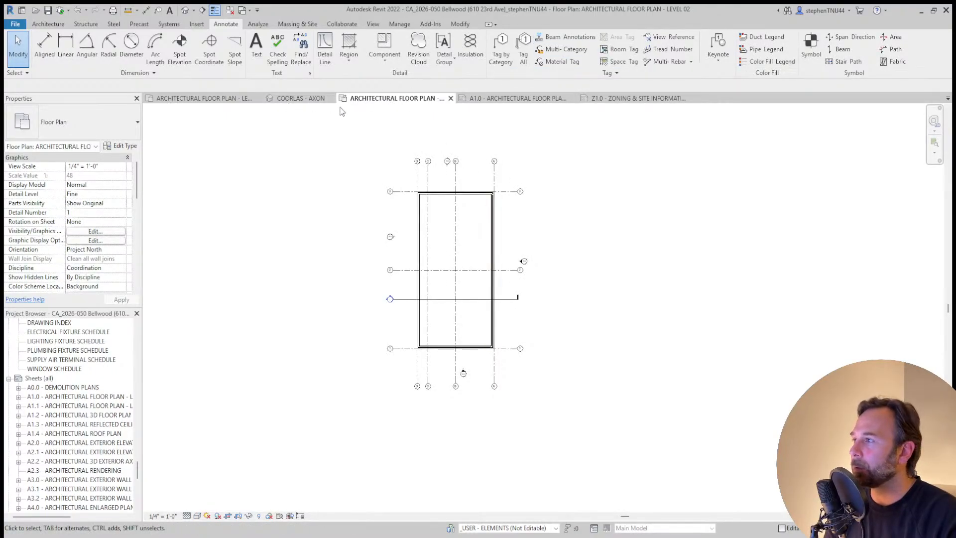
left_click(451, 98)
left_click(234, 98)
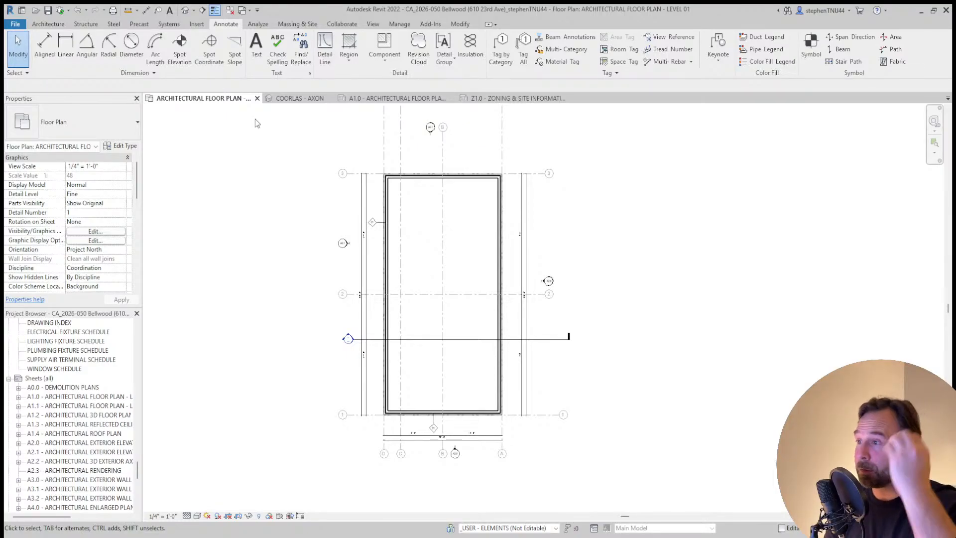
Shorten grid C so its bubble end sits between the garage and the house instead of running through the house plan
scroll(446, 215, "down", 3)
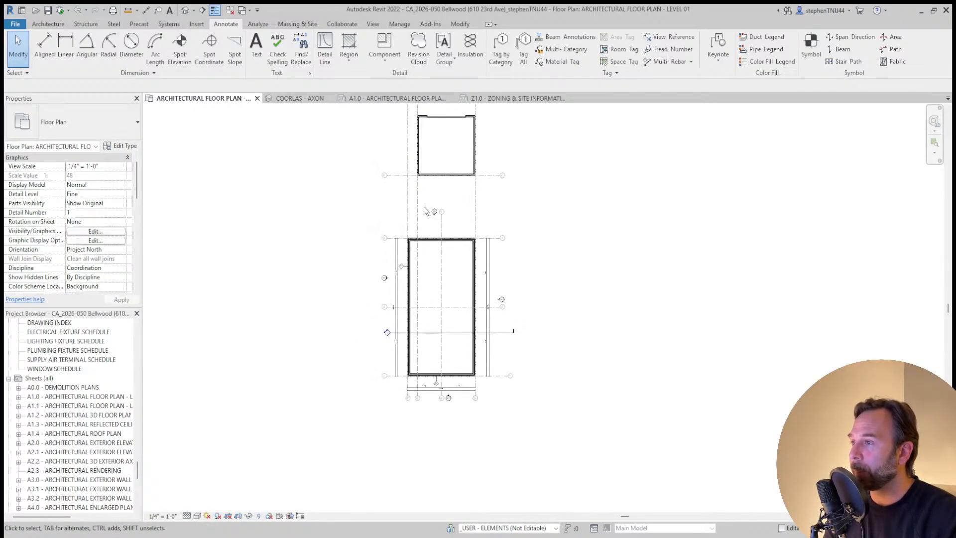
left_click(417, 202)
scroll(424, 406, "up", 3)
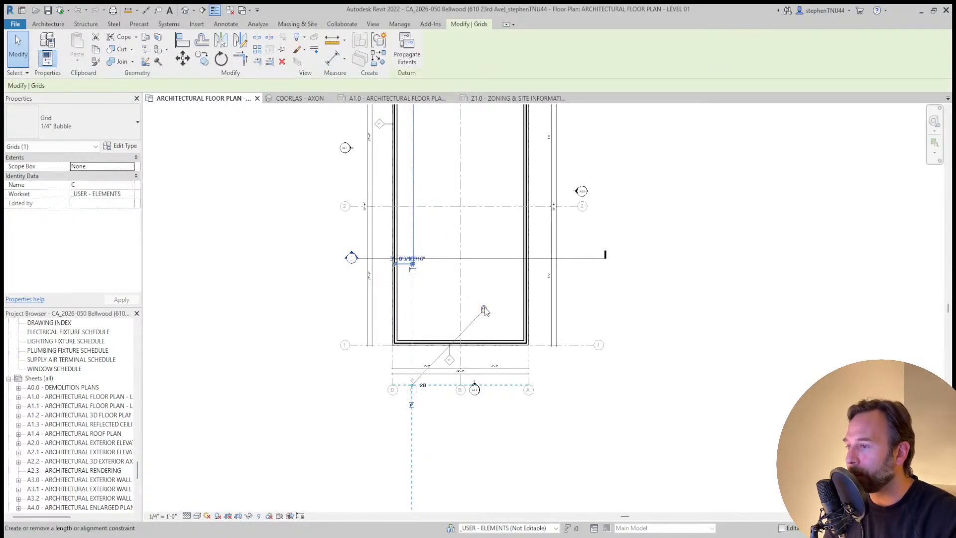
scroll(411, 386, "up", 5)
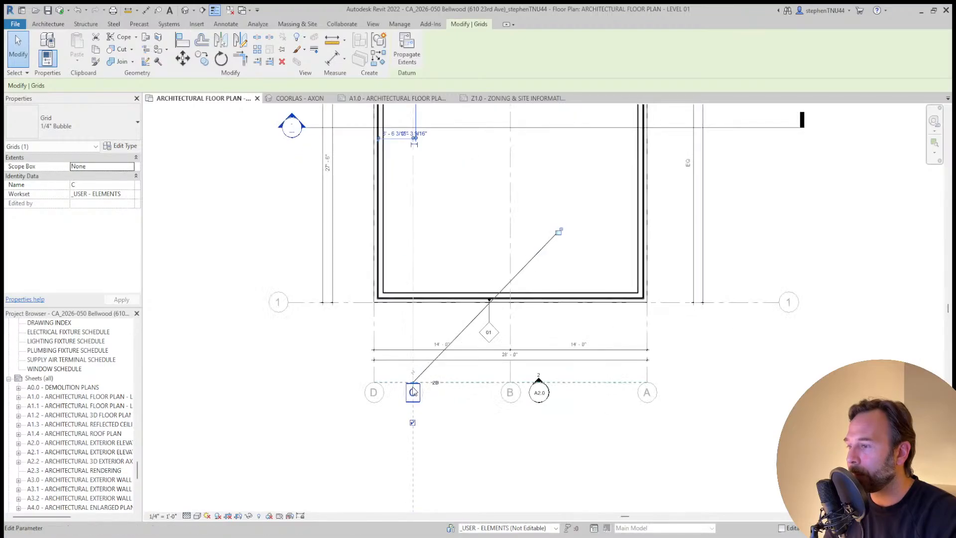
left_click_drag(415, 381, 419, 243)
scroll(415, 388, "down", 9)
scroll(416, 208, "up", 3)
scroll(422, 244, "up", 2)
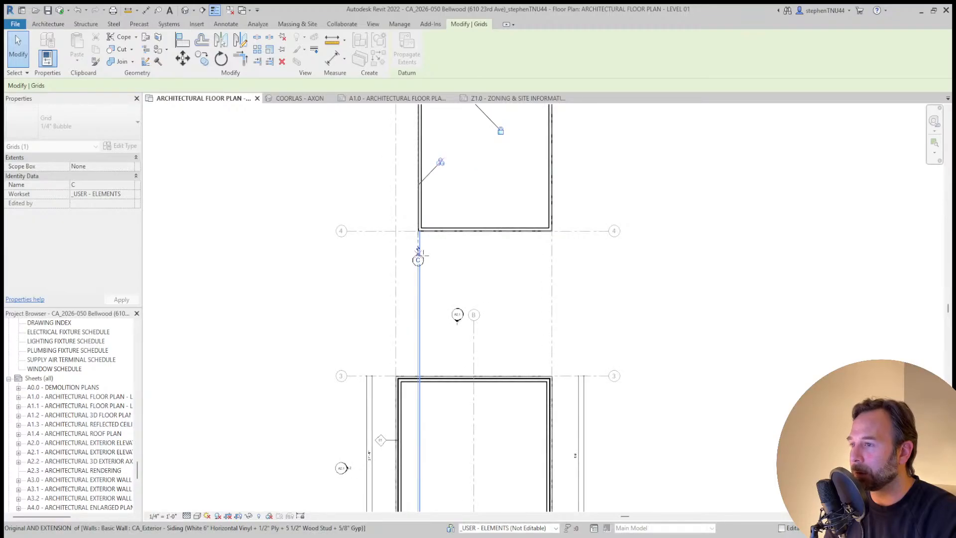
left_click_drag(424, 256, 422, 257)
left_click(451, 254)
left_click(418, 246)
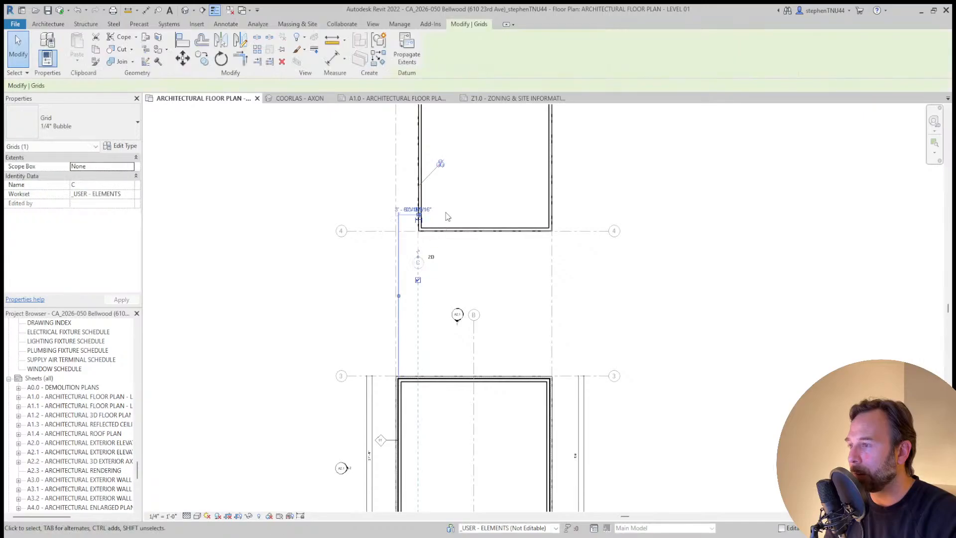
scroll(446, 215, "down", 3)
mouse_move(437, 505)
left_mouse_down()
mouse_move(459, 387)
mouse_move(458, 198)
left_mouse_up()
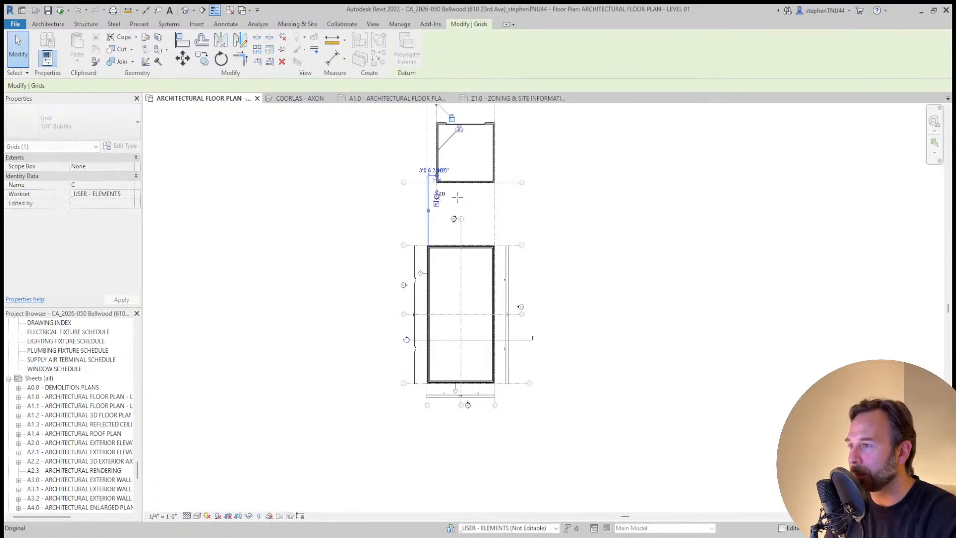
left_click(548, 208)
Sketch a rectangular filled region boundary about 7' 6" wide and 9' 6" deep in the building corner at grids D and 1
scroll(476, 363, "up", 4)
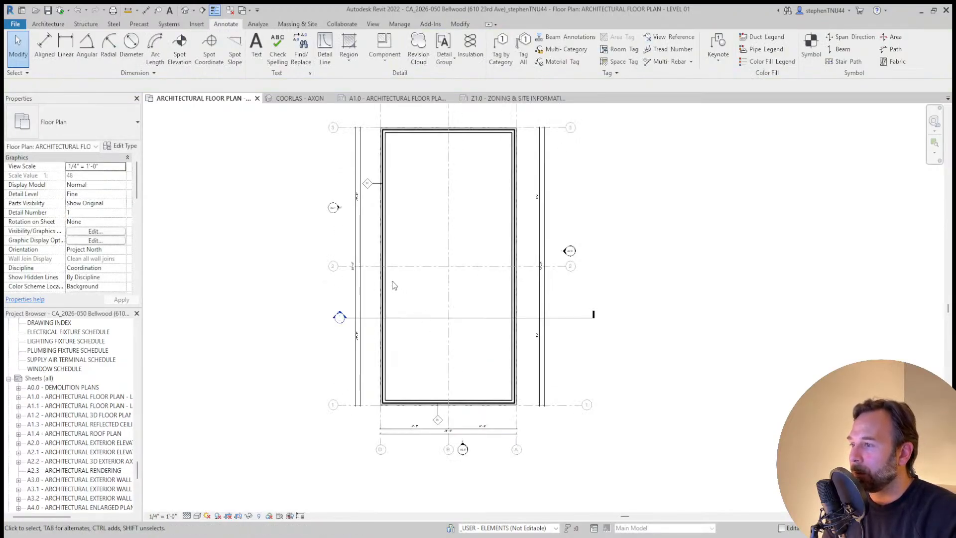
left_click(348, 66)
left_click(357, 80)
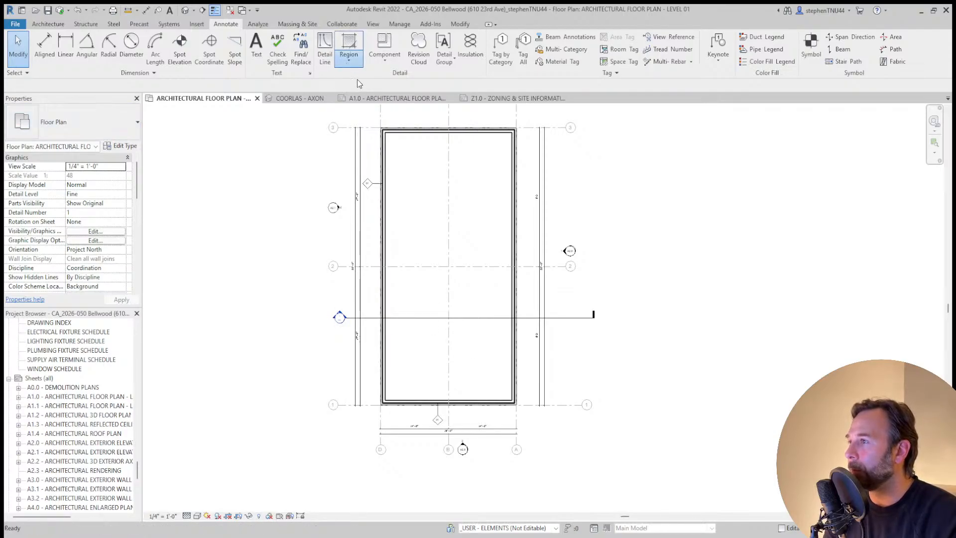
left_click(431, 38)
scroll(380, 416, "up", 4)
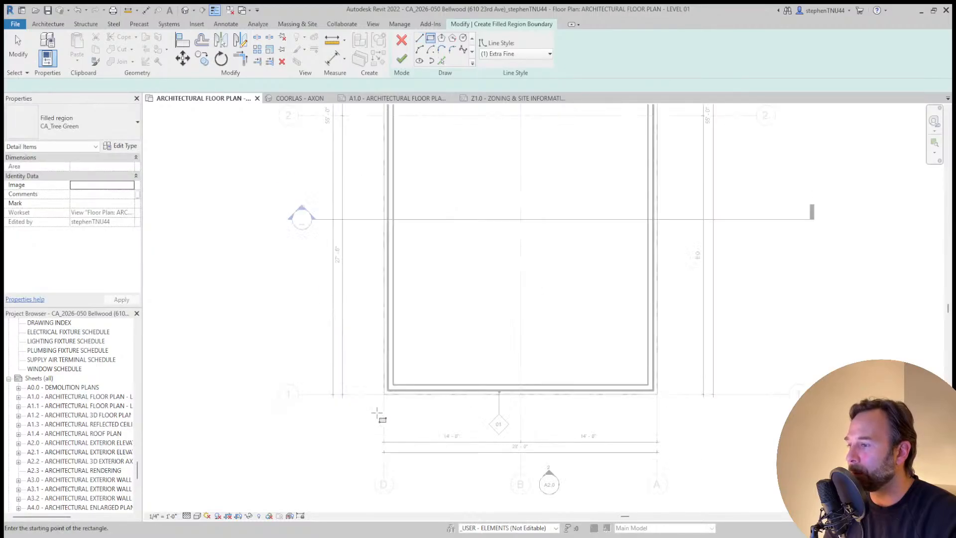
left_click(385, 390)
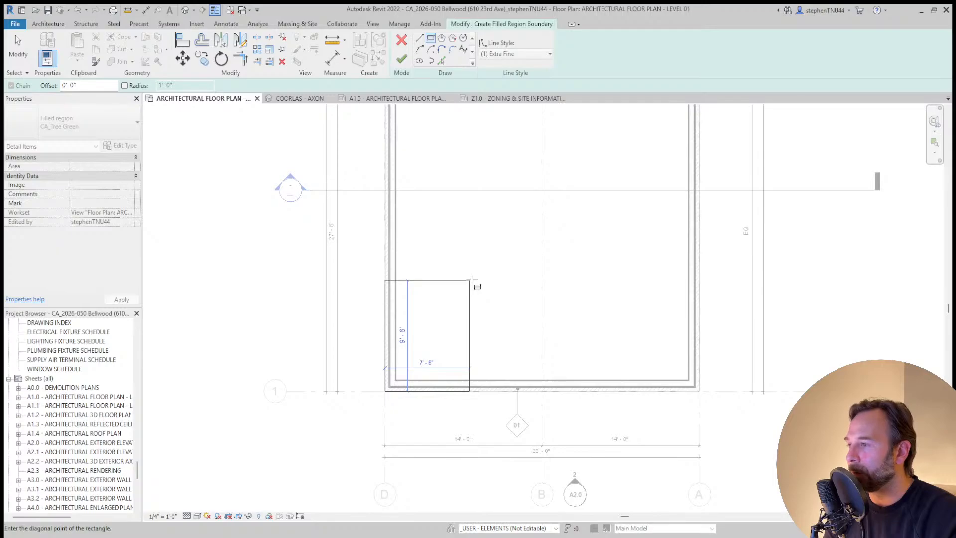
left_click(470, 281)
key("Escape")
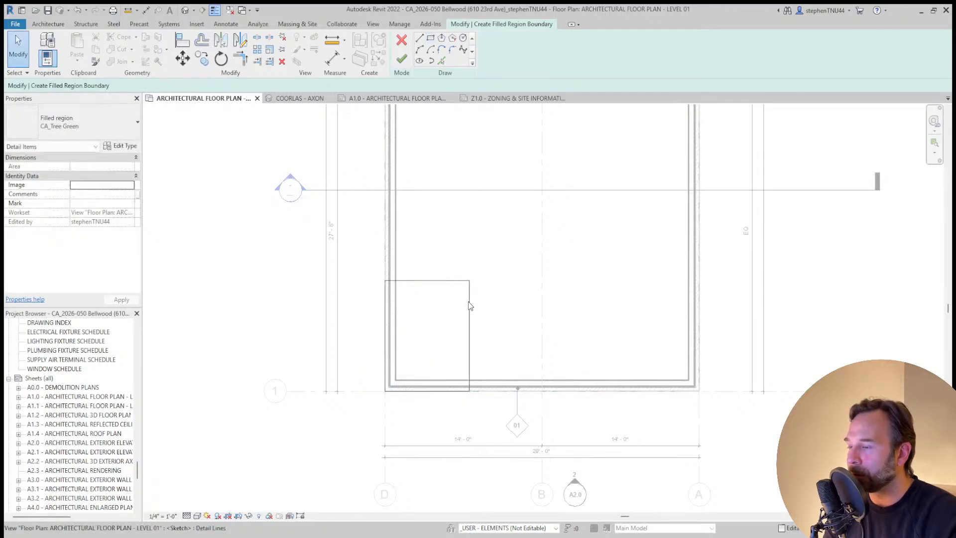
Set the rectangle's depth from grid 1 to 5' 0" by adjusting its inner edge
left_click(469, 306)
scroll(438, 414, "up", 1)
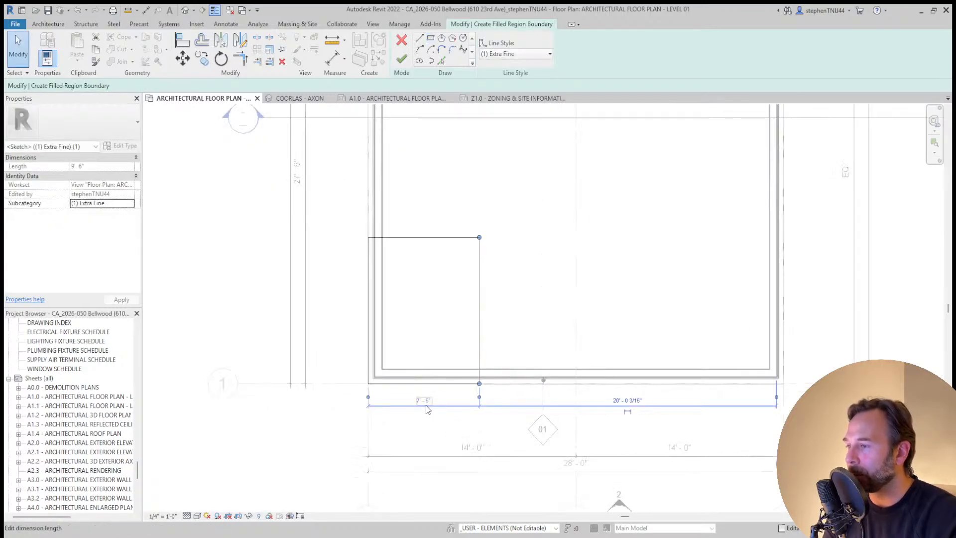
left_click(417, 256)
left_click(416, 238)
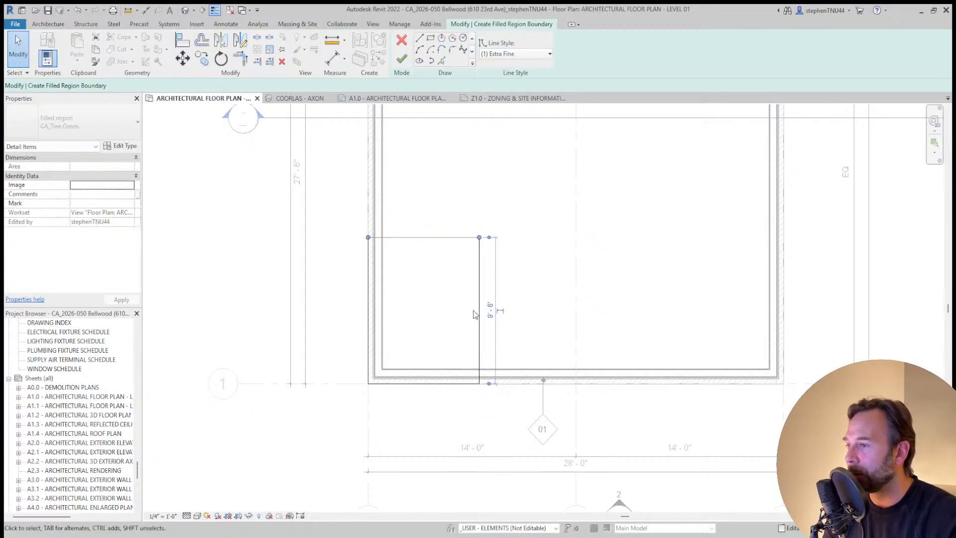
left_click(490, 310)
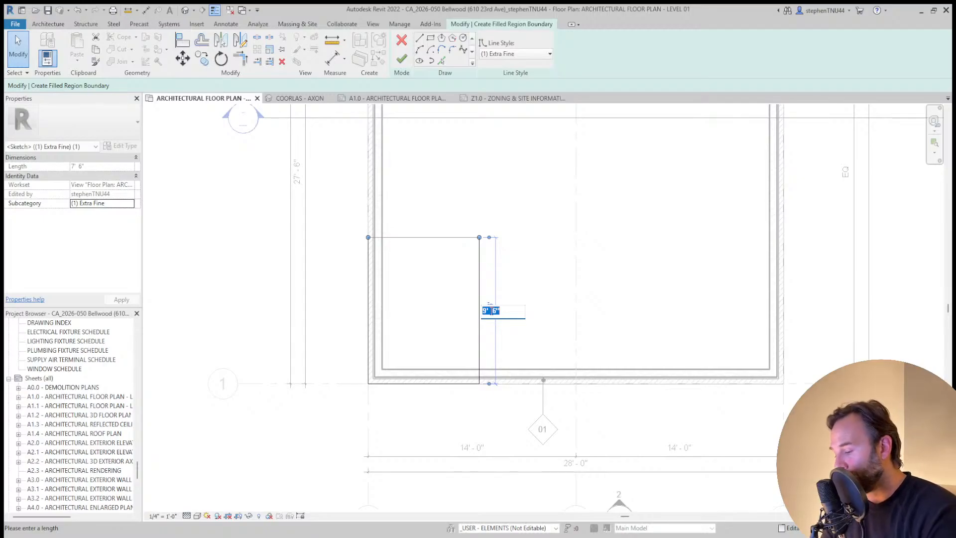
type("5")
key("Return")
Examine the rectangle's width and proportions against the building corner at grids D and 1 and the overall plan
scroll(494, 249, "down", 3)
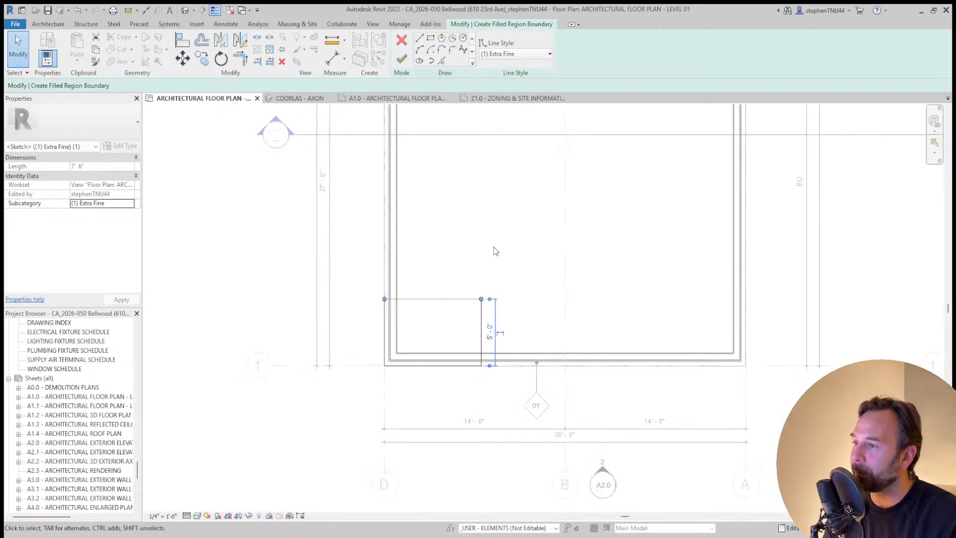
middle_click_drag(493, 260, 478, 283)
scroll(431, 346, "up", 2)
scroll(431, 348, "up", 2)
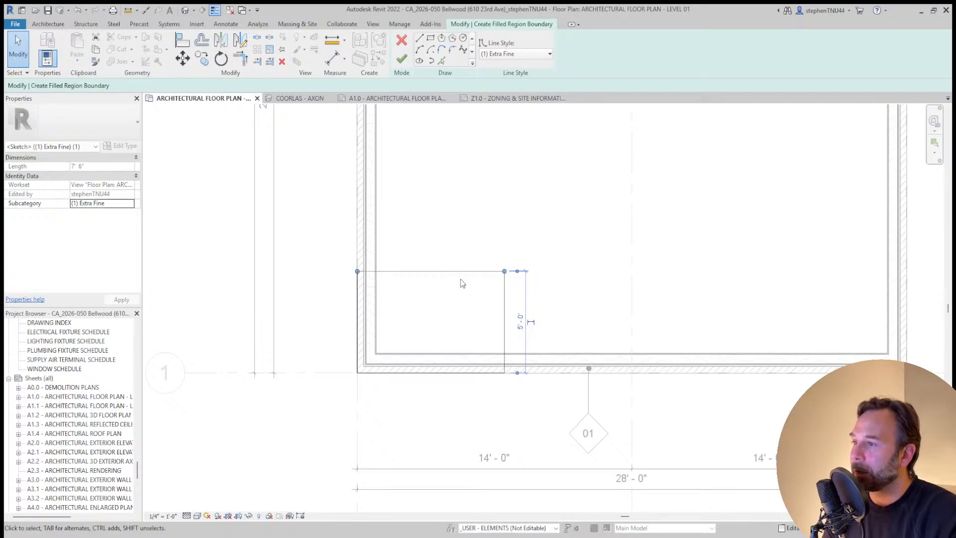
scroll(431, 285, "down", 3)
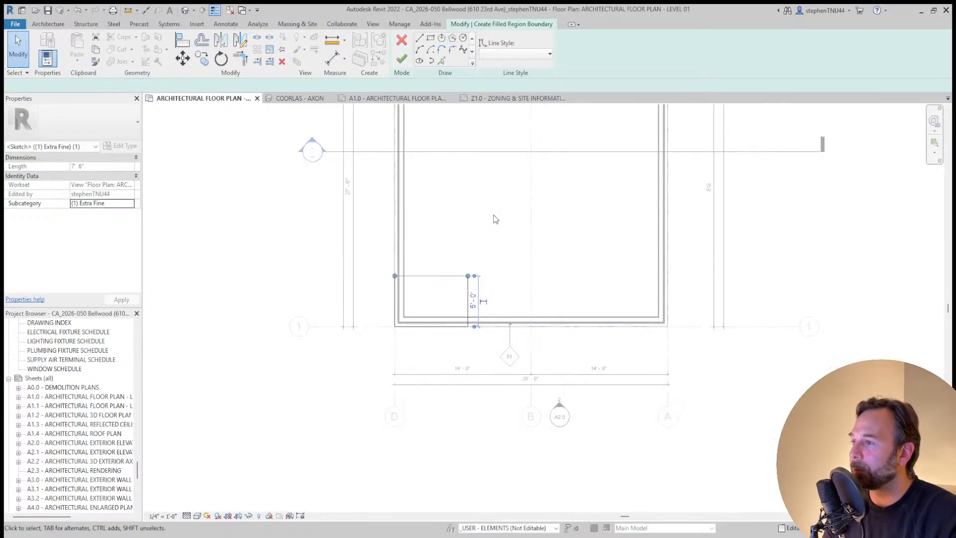
left_click(494, 214)
scroll(448, 294, "up", 3)
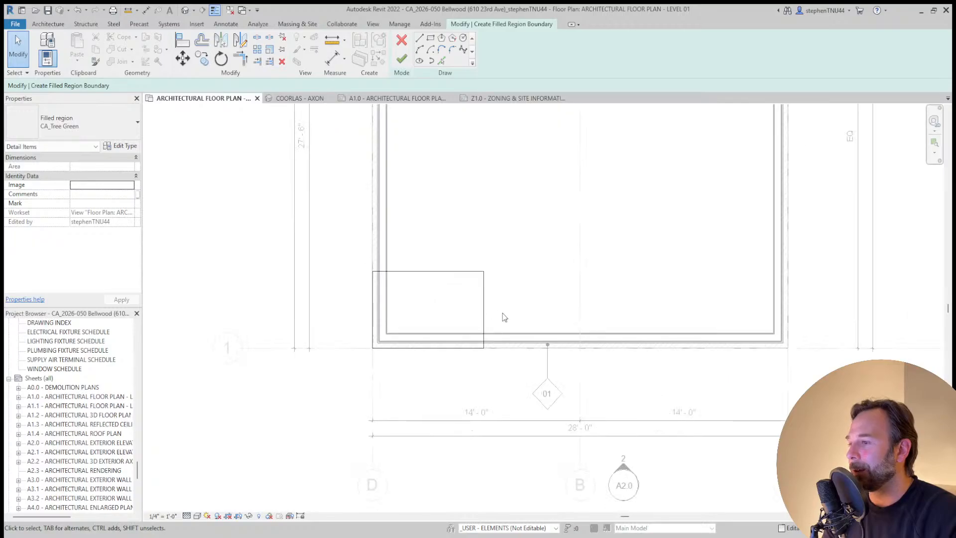
left_click(397, 365)
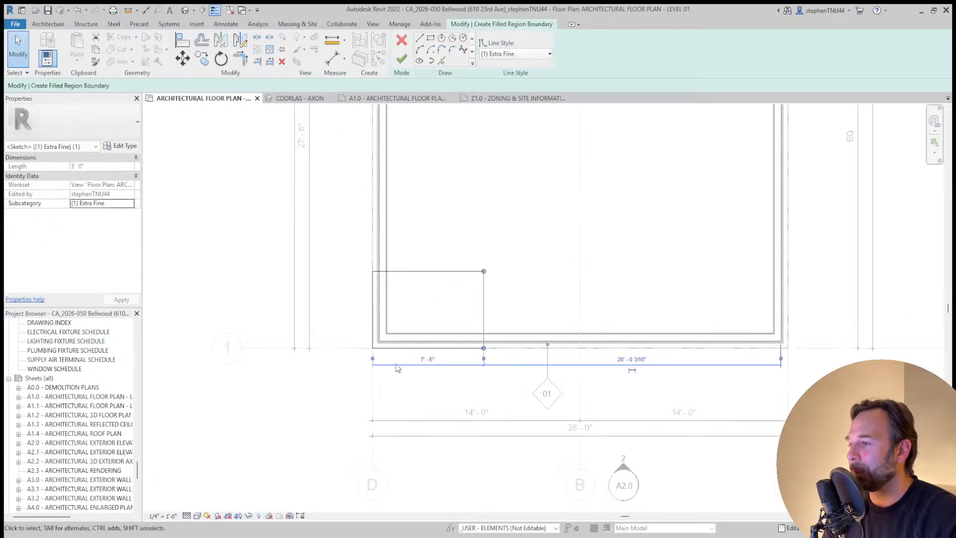
left_click(521, 276)
scroll(521, 275, "down", 2)
middle_click_drag(521, 275, 476, 365)
scroll(476, 365, "down", 2)
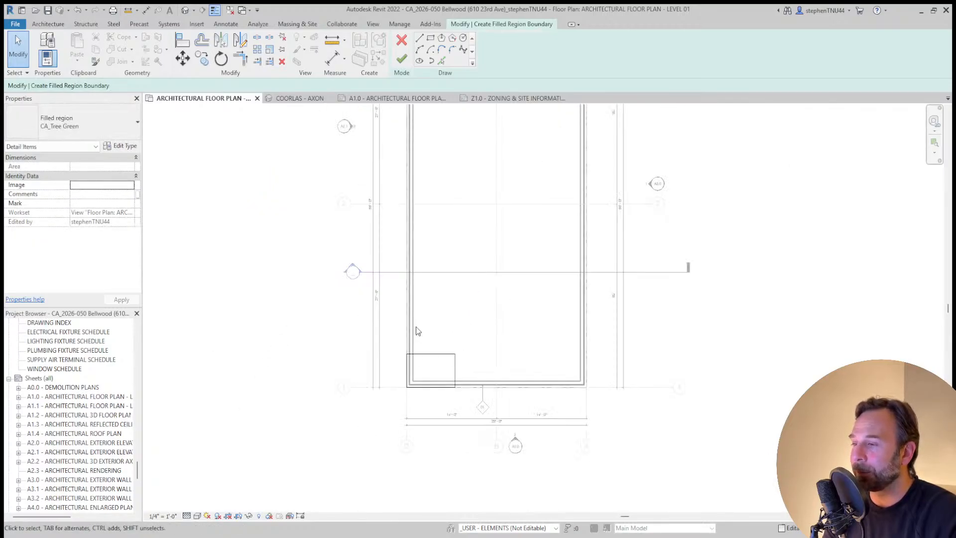
middle_click_drag(481, 334, 461, 335)
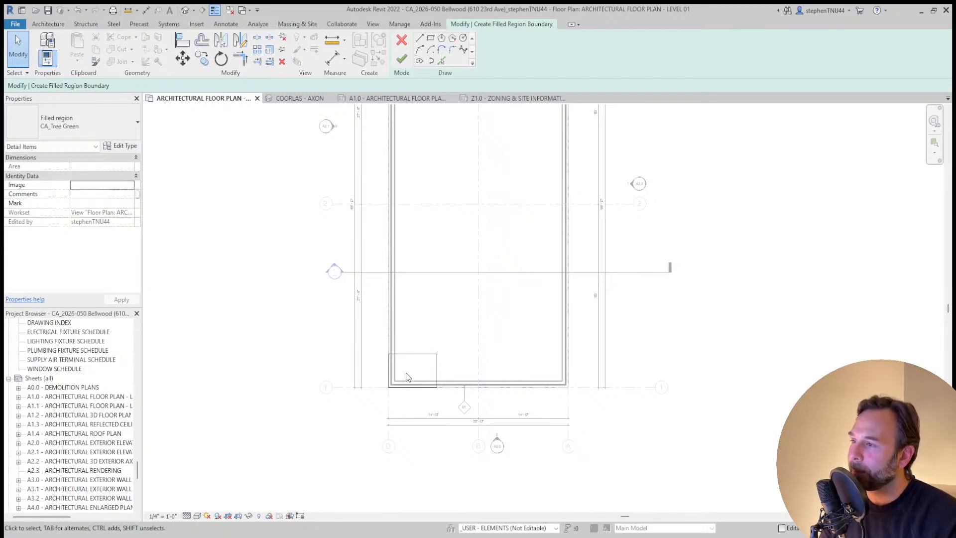
scroll(422, 385, "up", 5)
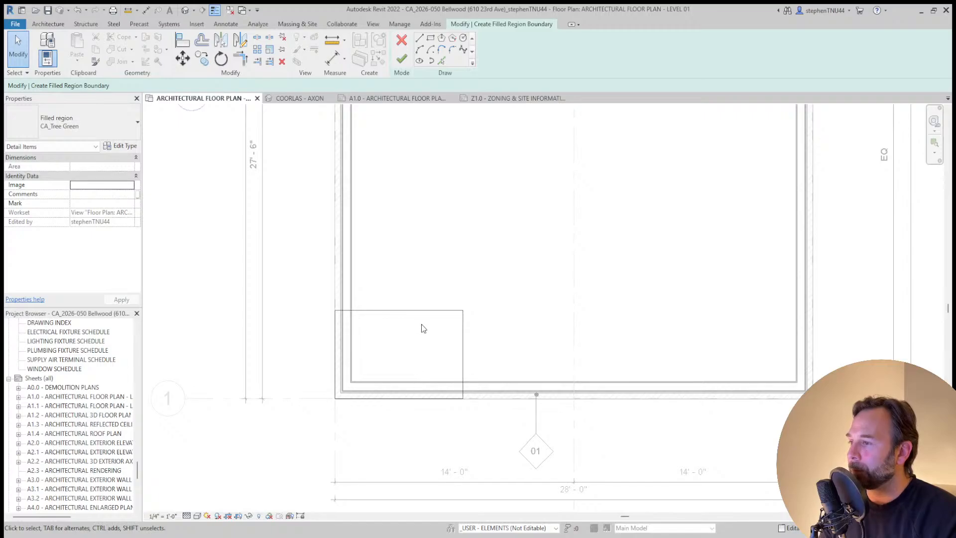
Assign the Diagonal Down filled region type to the rectangle and finish the boundary sketch
scroll(421, 324, "down", 3)
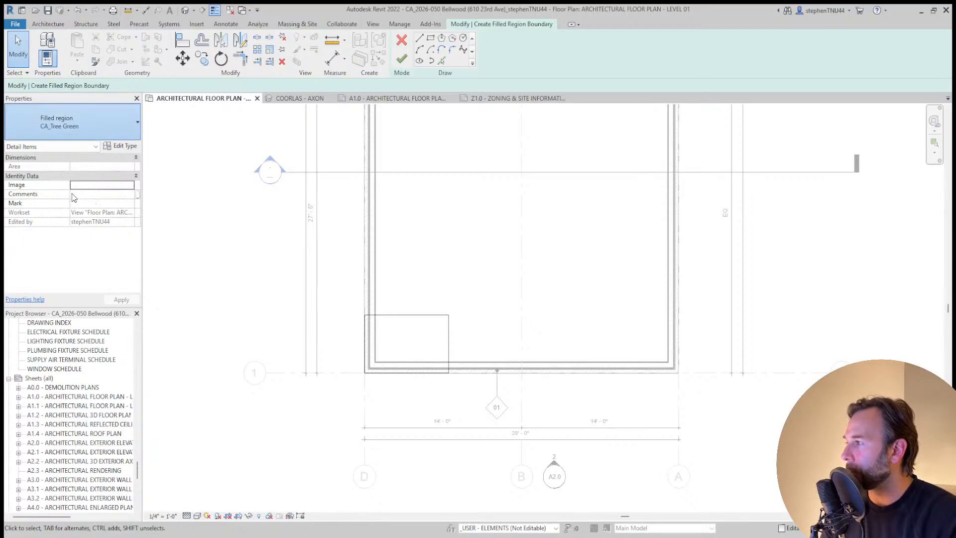
left_click(64, 238)
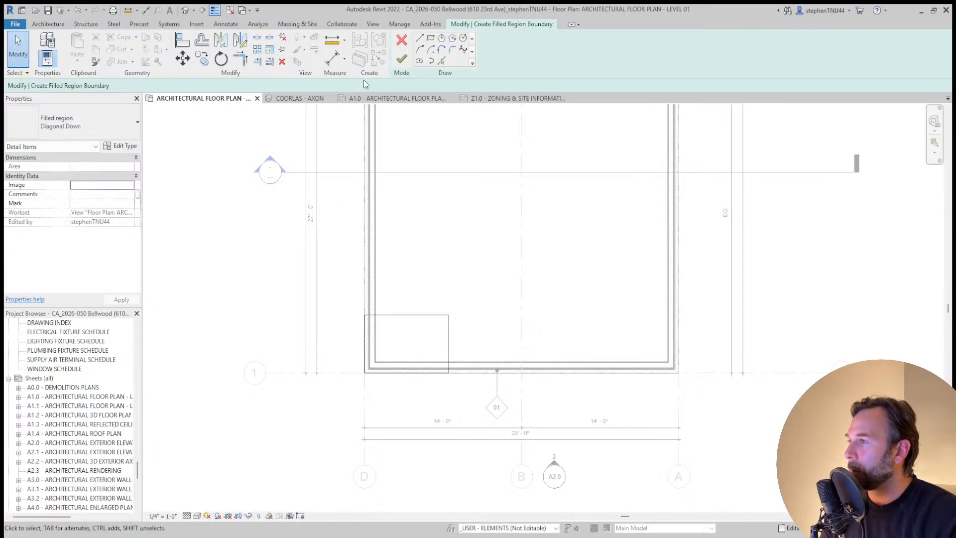
left_click(402, 59)
left_click(467, 264)
scroll(465, 264, "down", 1)
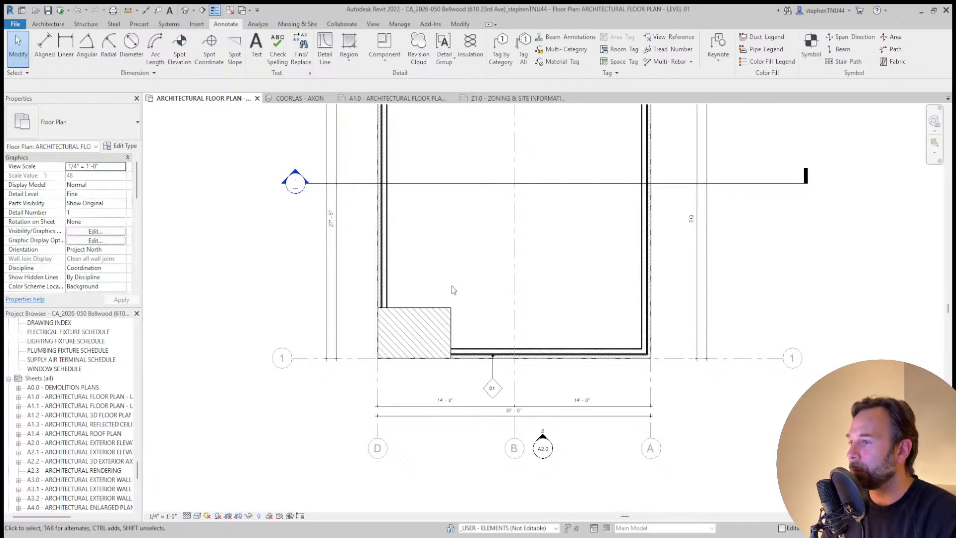
middle_click_drag(469, 273, 424, 291)
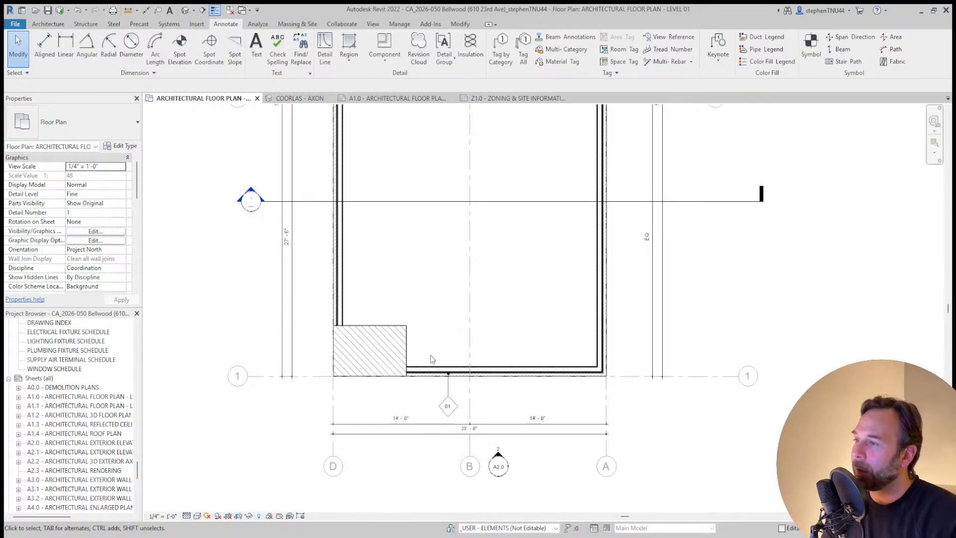
Draw a rectangular CA_Tree Green filled region from grid 3 partway into the building, overhanging grids D and A, and finish its boundary
middle_click_drag(442, 222, 408, 327)
scroll(408, 327, "down", 1)
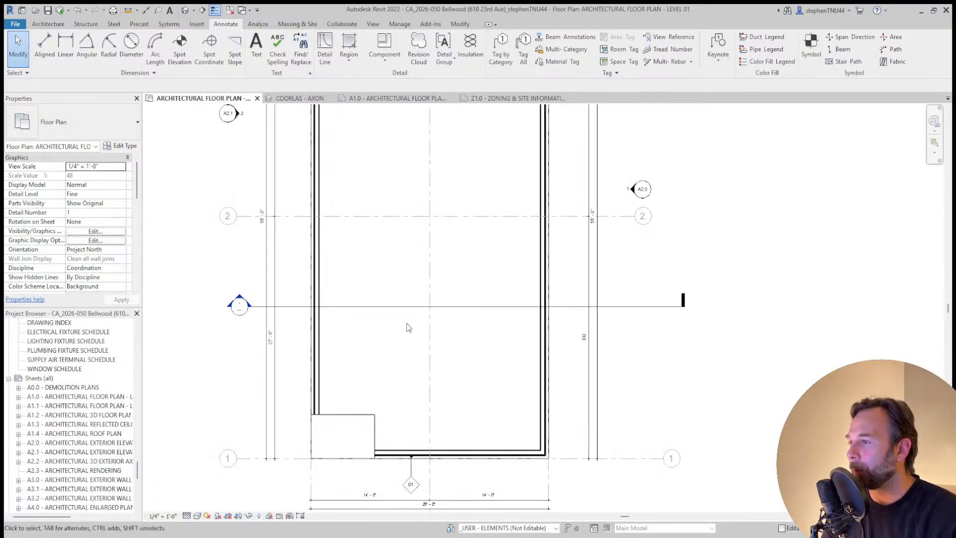
scroll(408, 327, "down", 3)
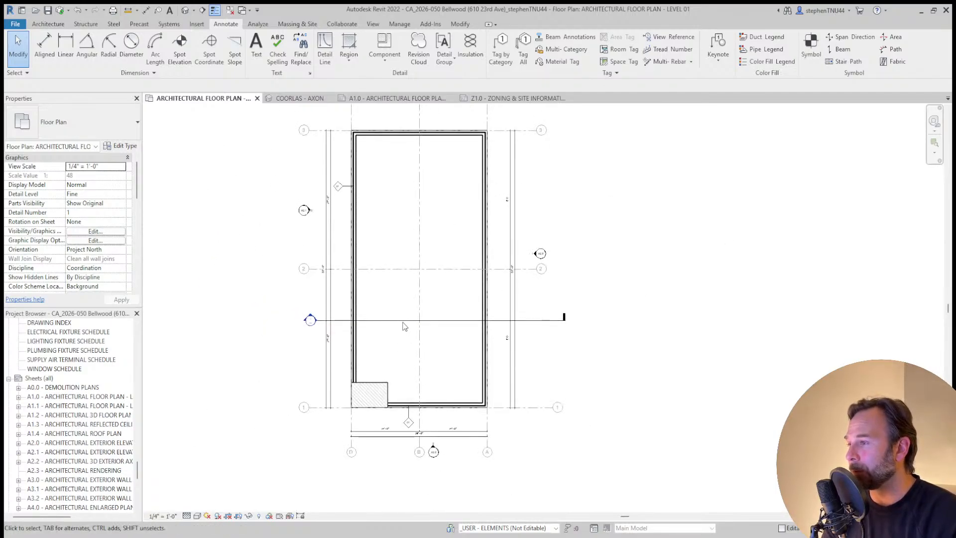
scroll(405, 381, "up", 2)
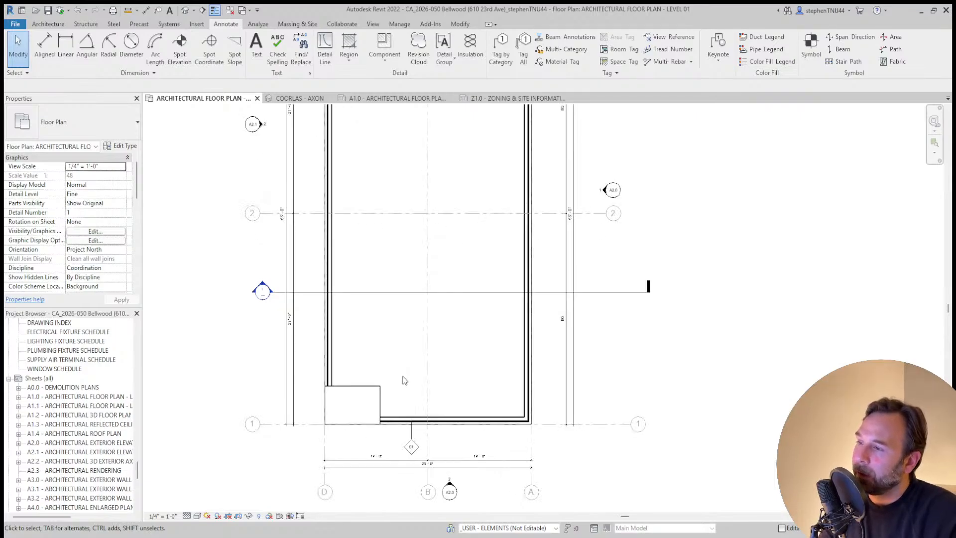
scroll(404, 380, "down", 1)
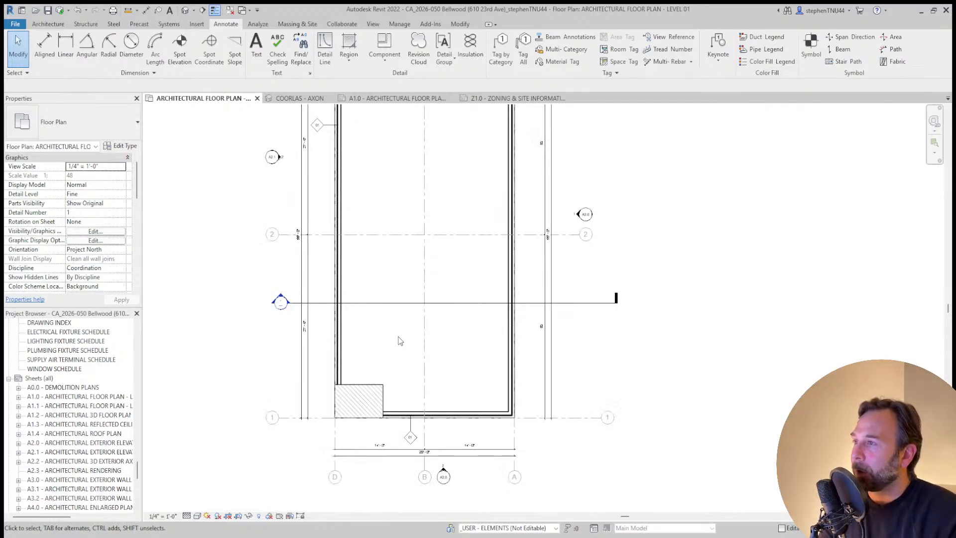
scroll(396, 337, "down", 1)
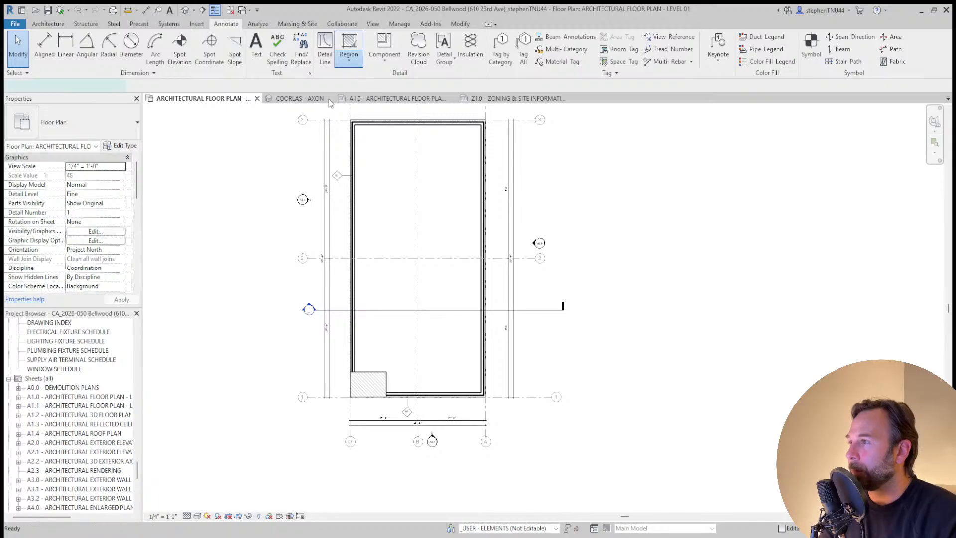
left_click(348, 44)
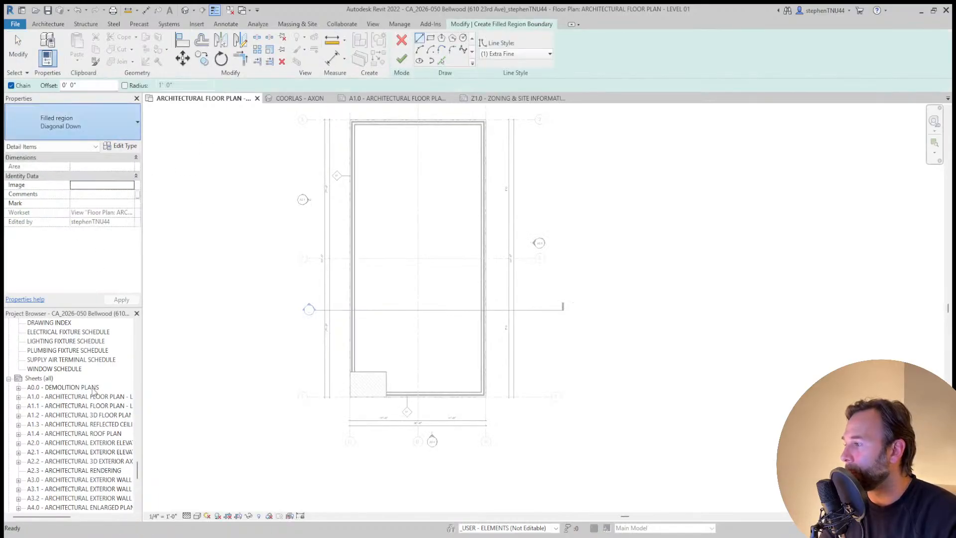
left_click(82, 400)
middle_click_drag(327, 190, 314, 222)
left_click(430, 38)
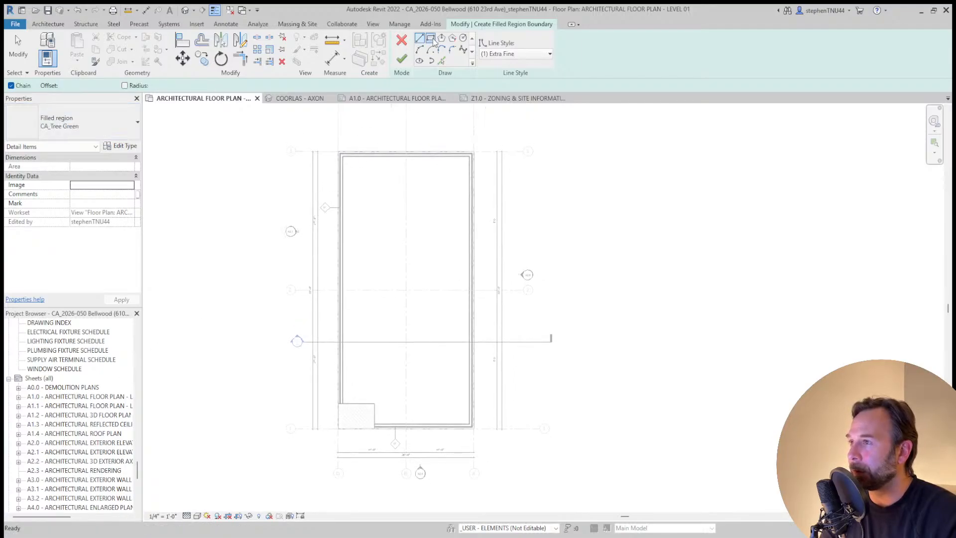
left_click(327, 143)
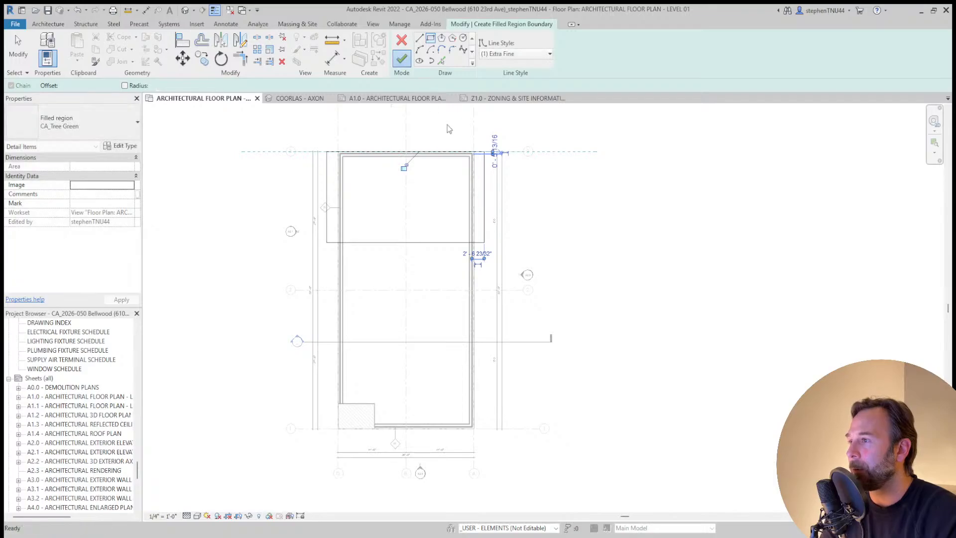
left_click(401, 59)
left_click(667, 241)
Copy the green filled region by its own depth so the copy sits directly against its inner edge
left_click(408, 246)
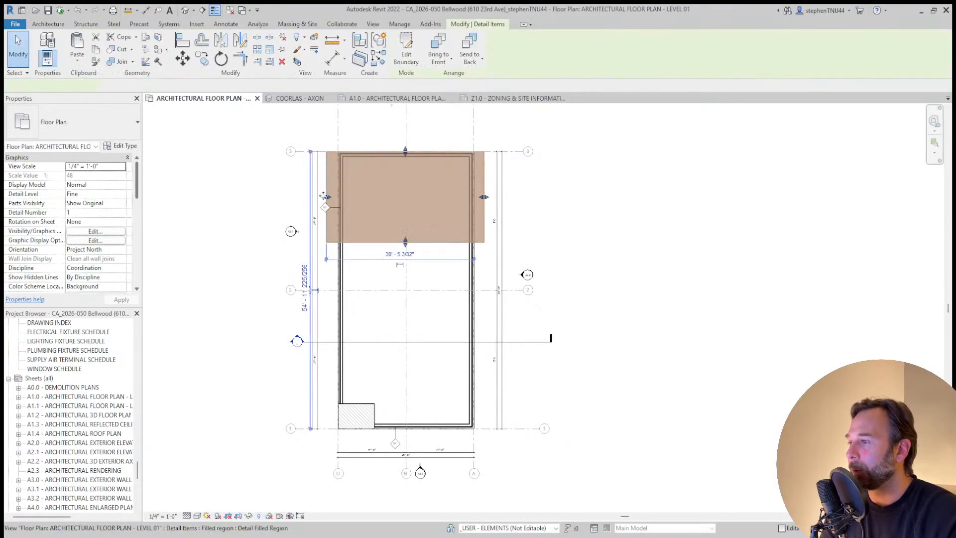
left_click(368, 151)
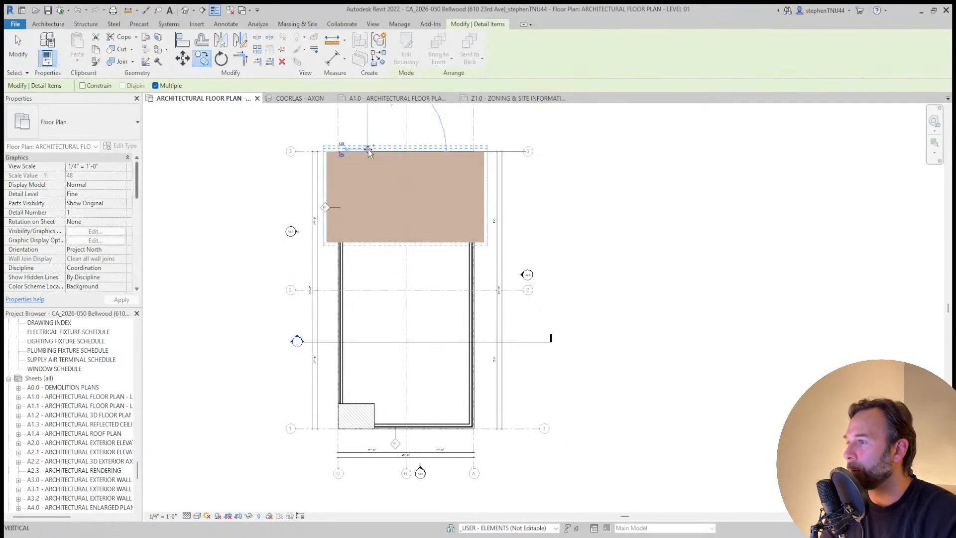
left_click(368, 242)
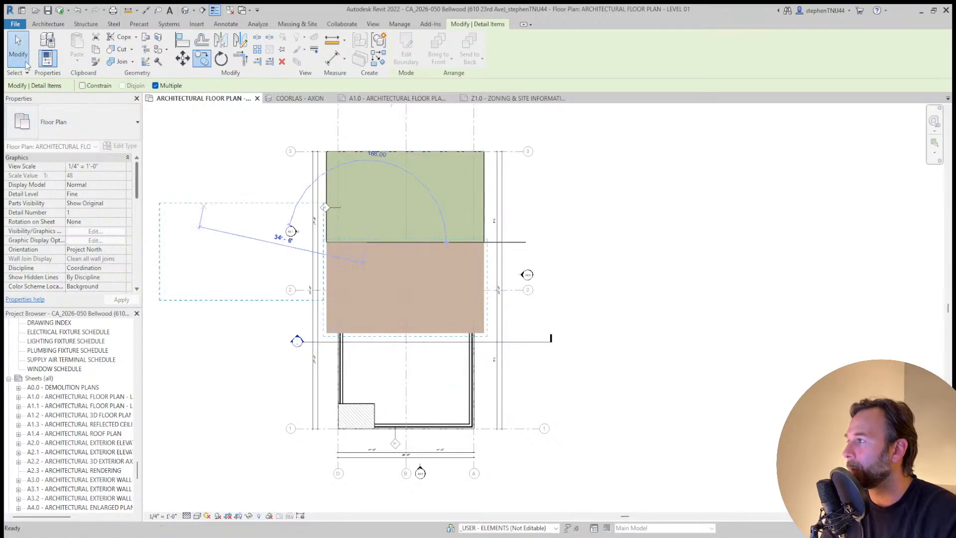
left_click(19, 49)
Stretch the copied green region to span grids 1 to 2 and extend the original from grid 3 to grid 2
left_click(395, 333)
left_click_drag(408, 359, 407, 428)
left_click_drag(405, 242, 412, 290)
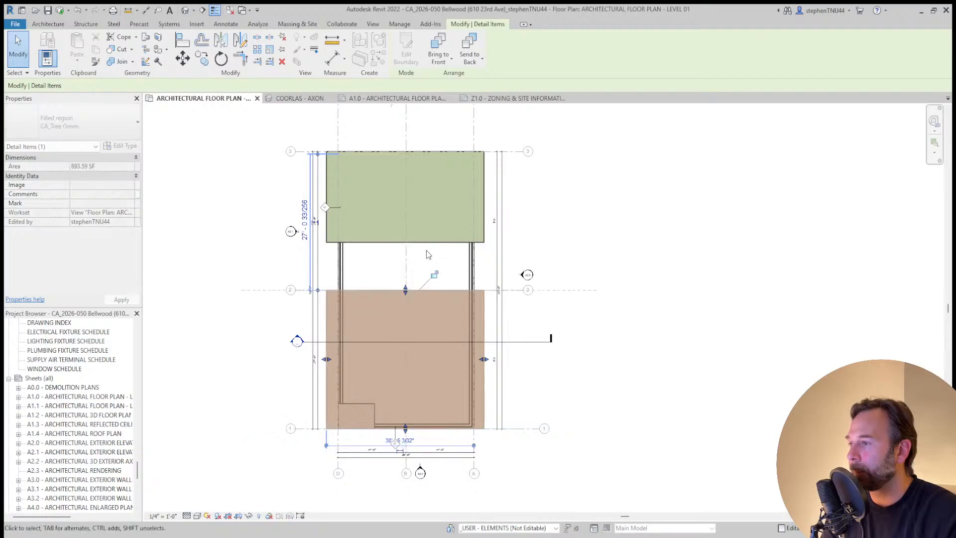
left_click(417, 241)
left_click_drag(405, 242, 404, 290)
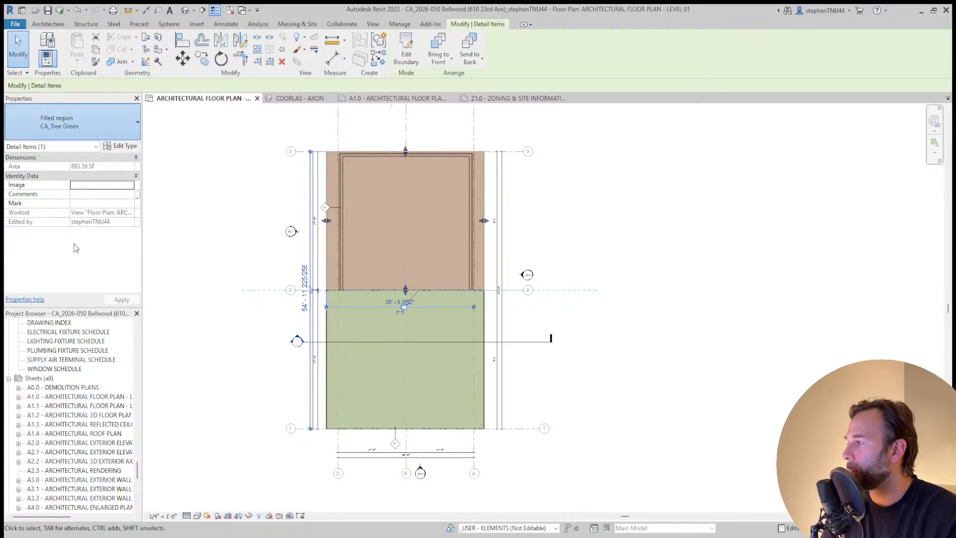
Assign the PNT-01 Cloud White type to the region between grids 2 and 3 and bring its sides in to grids D and A
left_click(591, 209)
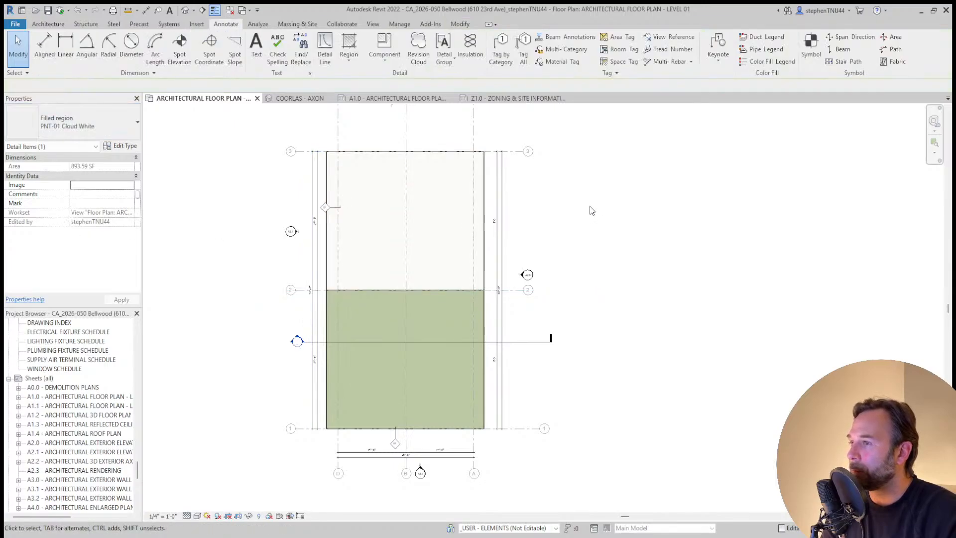
scroll(314, 162, "up", 1)
left_click(330, 171)
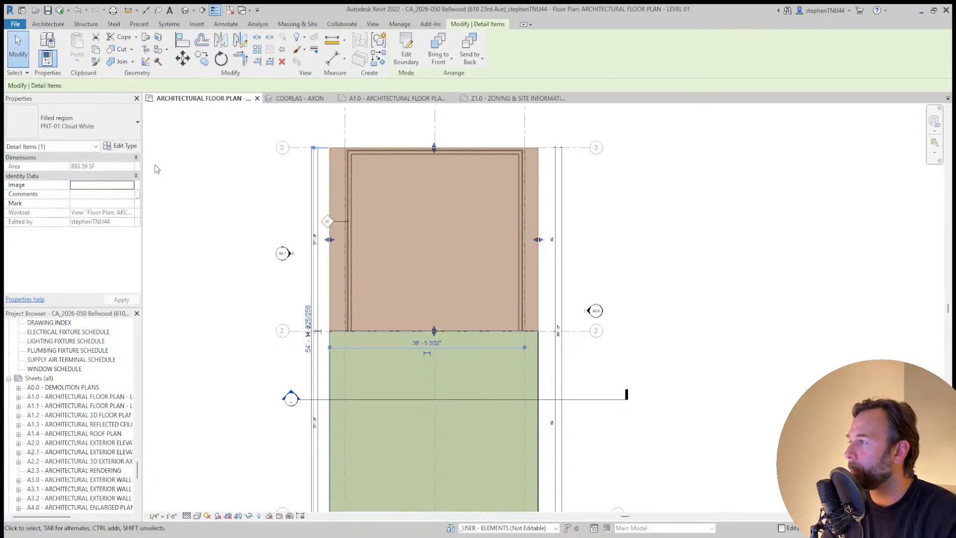
scroll(321, 237, "up", 2)
left_click_drag(337, 240, 358, 240)
left_click_drag(652, 240, 631, 240)
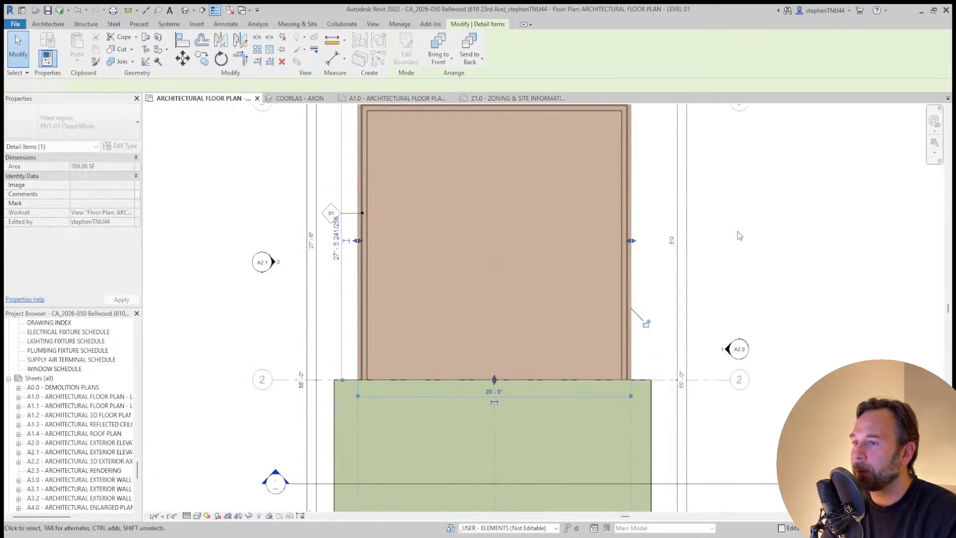
left_click(736, 232)
Bring both sides of the green region between grids 1 and 2 in to grids D and A
scroll(355, 244, "down", 2)
left_click(332, 390)
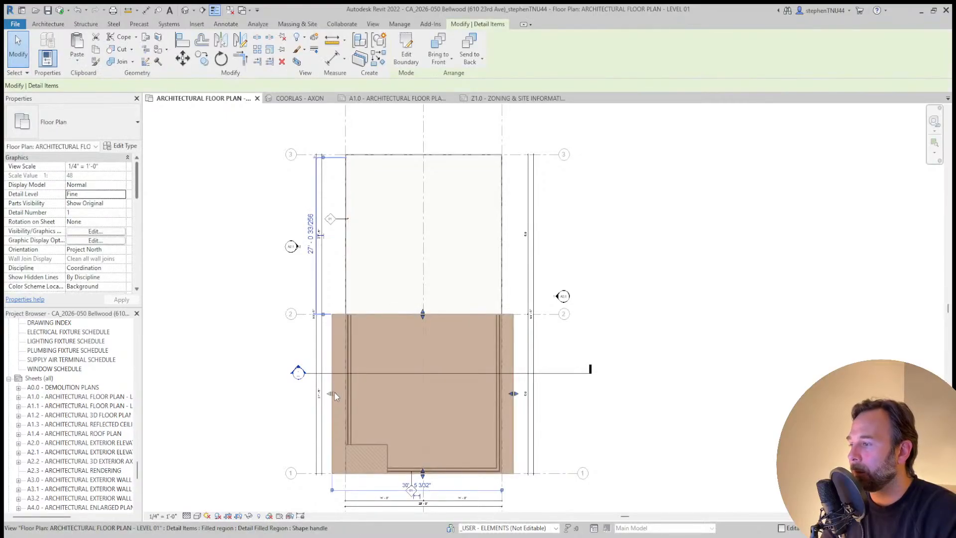
left_click_drag(342, 394, 346, 395)
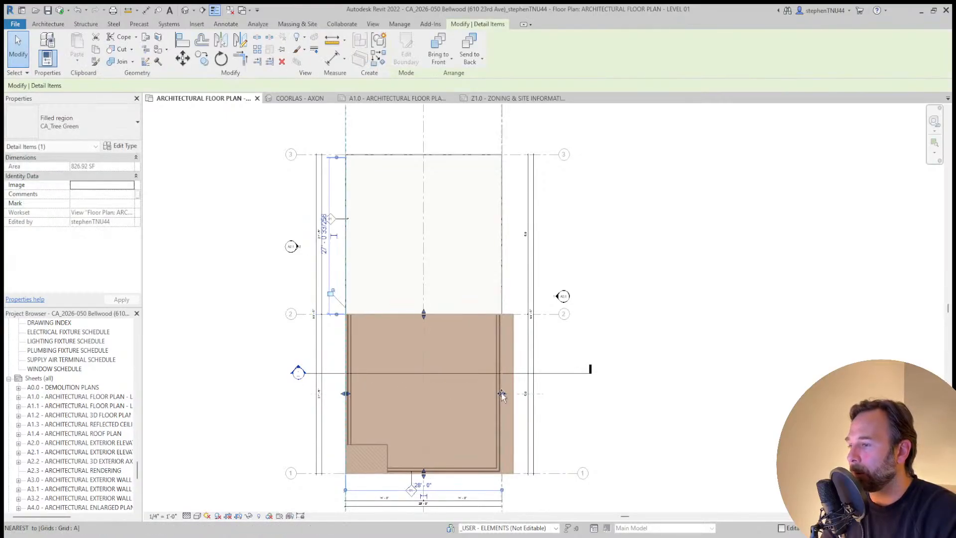
left_click_drag(513, 393, 502, 394)
left_click(655, 361)
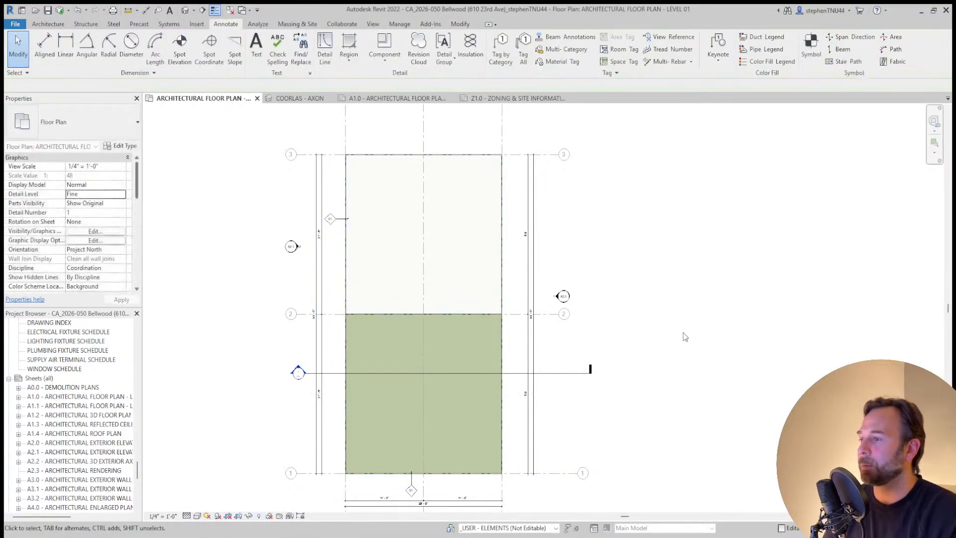
Pull the Cloud White region's inner edge back from grid 2 toward grid 3, reducing it to about 494 SF
left_click(469, 156)
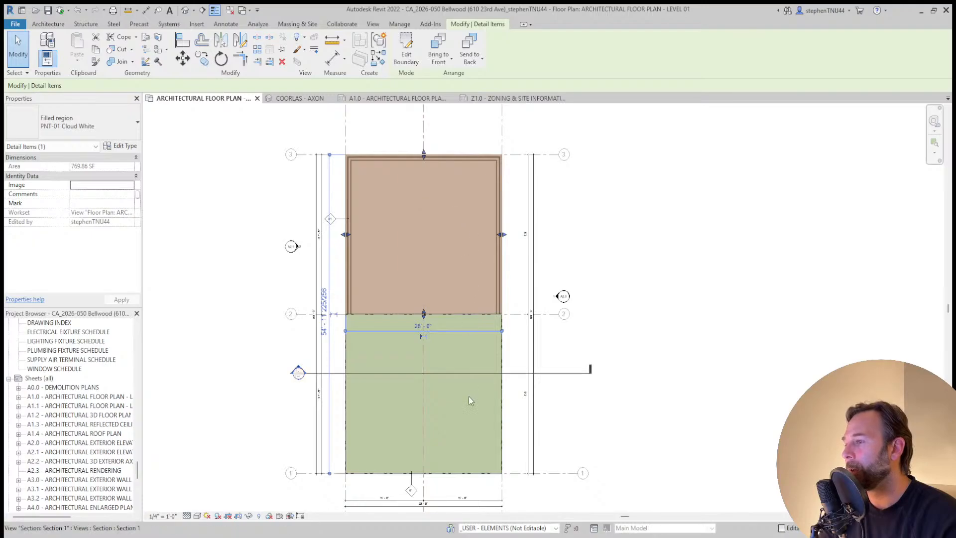
middle_click_drag(368, 387, 352, 301)
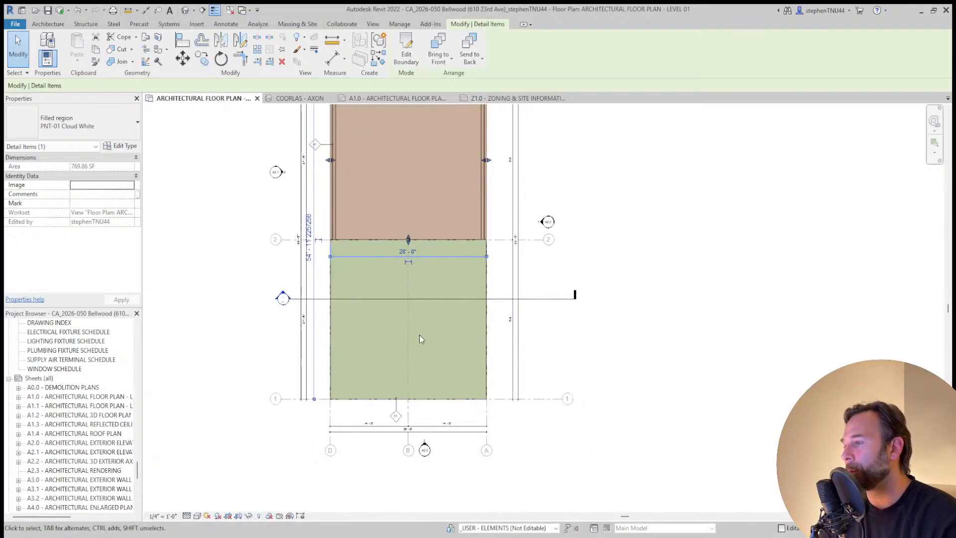
left_click(685, 306)
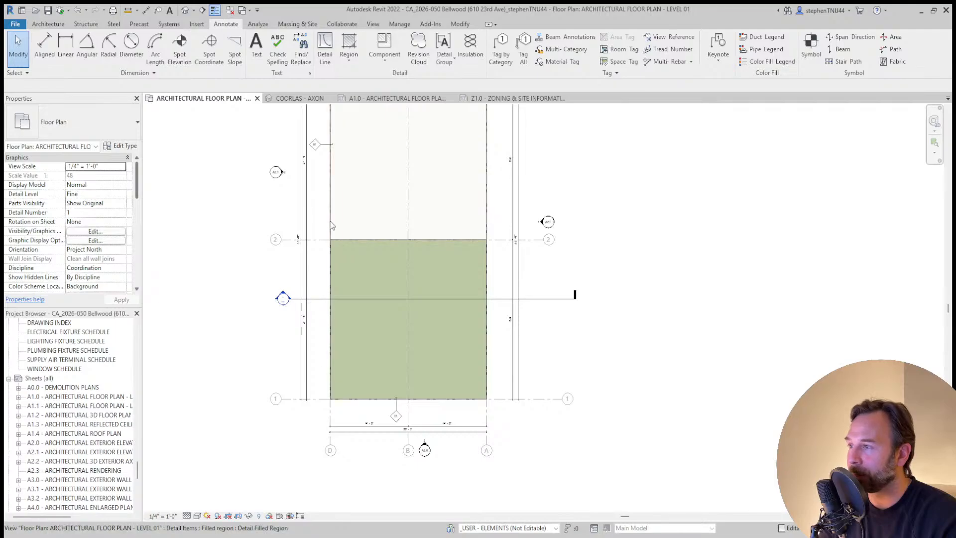
left_click(360, 220)
scroll(295, 266, "up", 3)
scroll(295, 264, "up", 2)
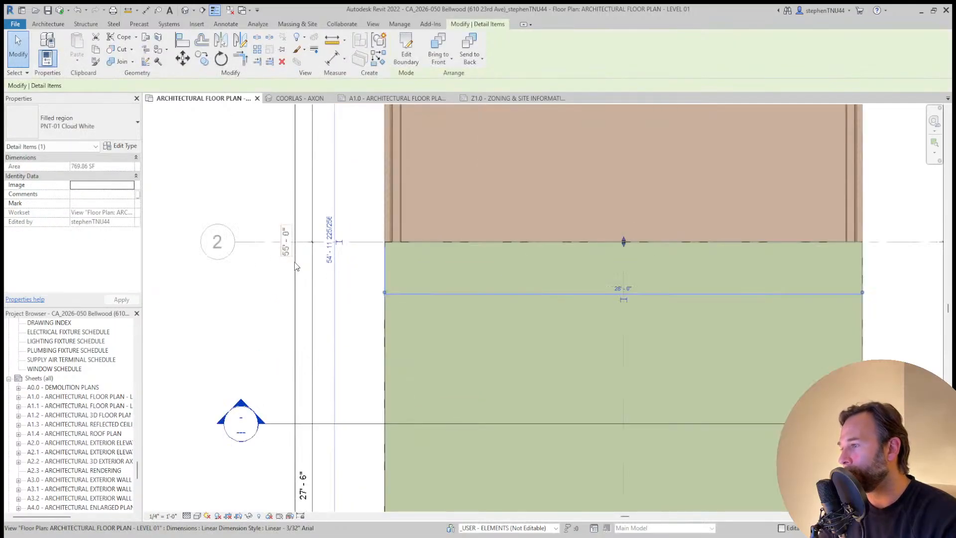
scroll(295, 263, "down", 4)
middle_click_drag(378, 260, 395, 285)
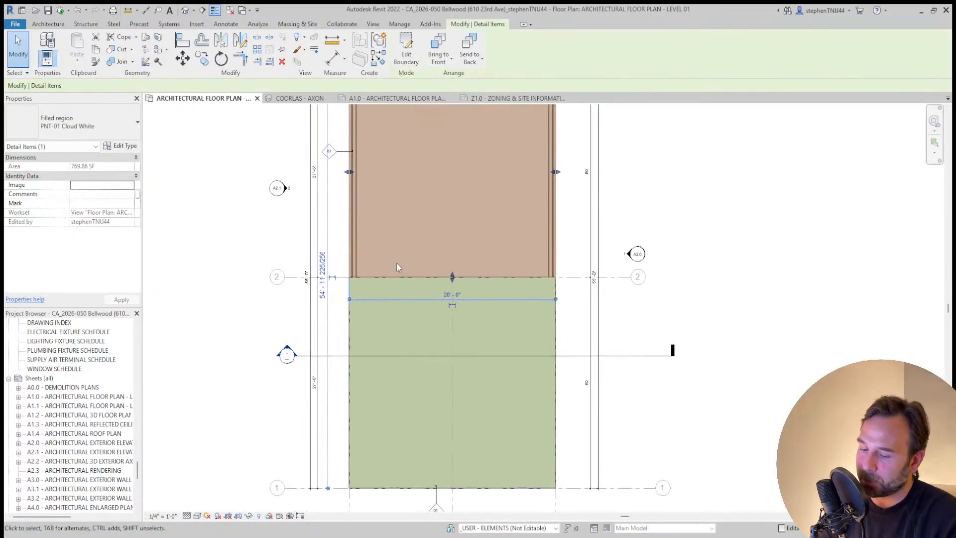
left_click_drag(452, 277, 453, 203)
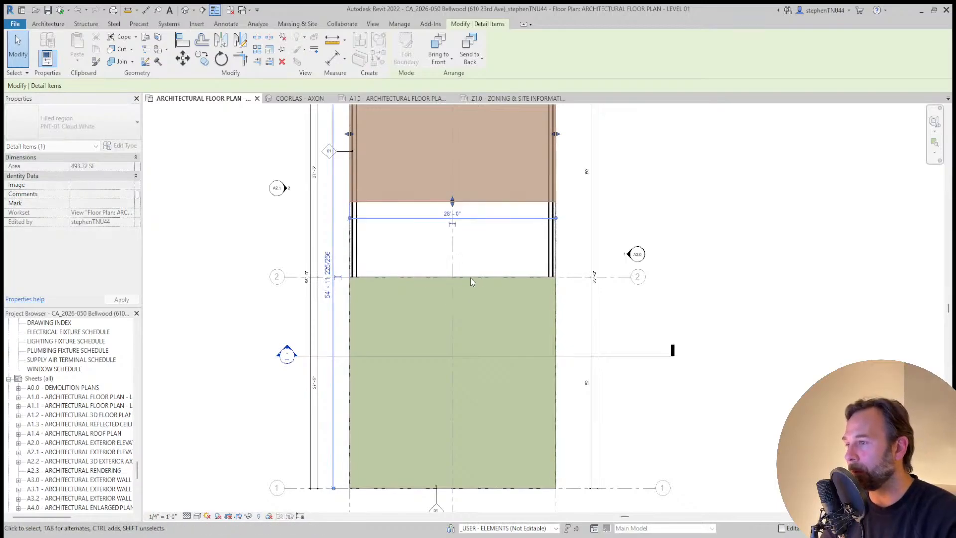
Pull the green region's inner edge back from grid 2 so the region is 19' 0" deep from grid 1
left_click(470, 282)
left_click_drag(452, 278, 452, 348)
scroll(440, 298, "down", 2)
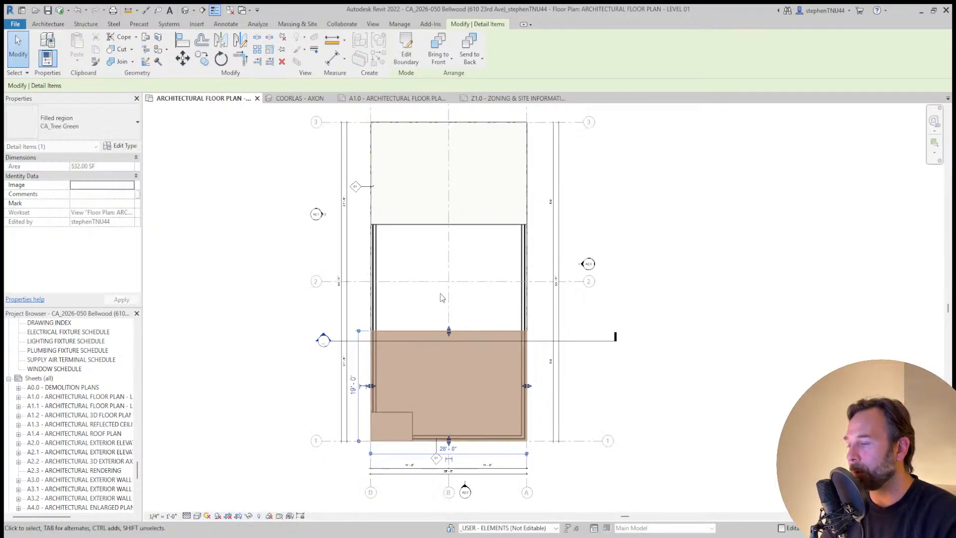
scroll(440, 298, "down", 2)
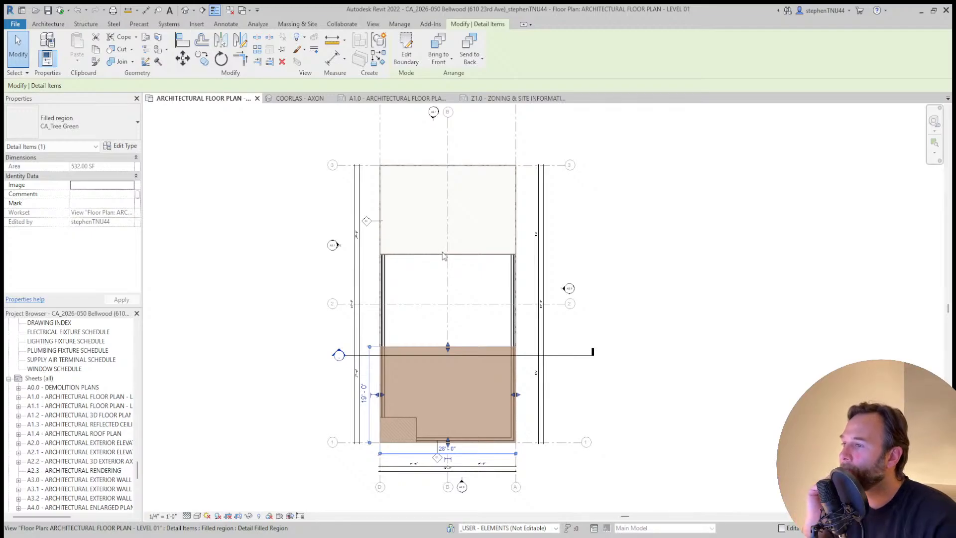
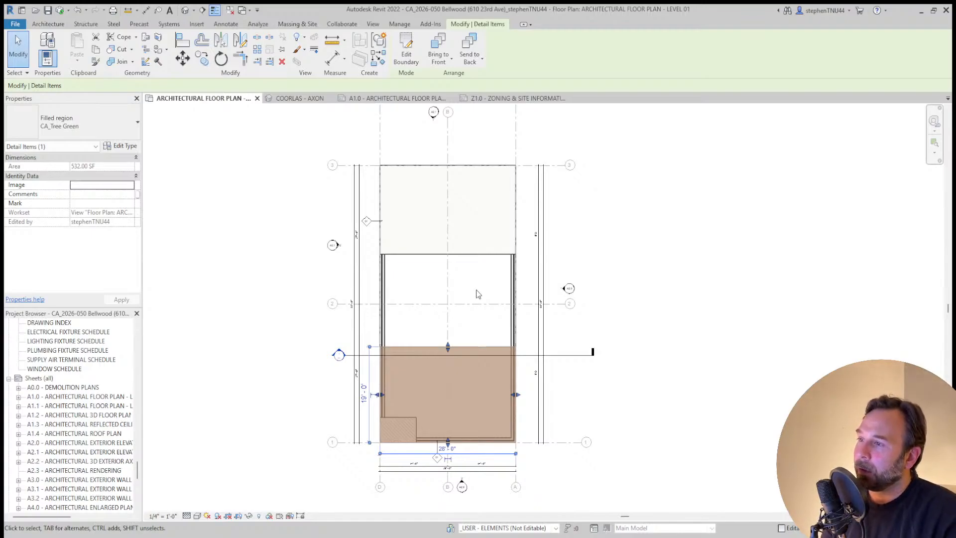
left_click(620, 259)
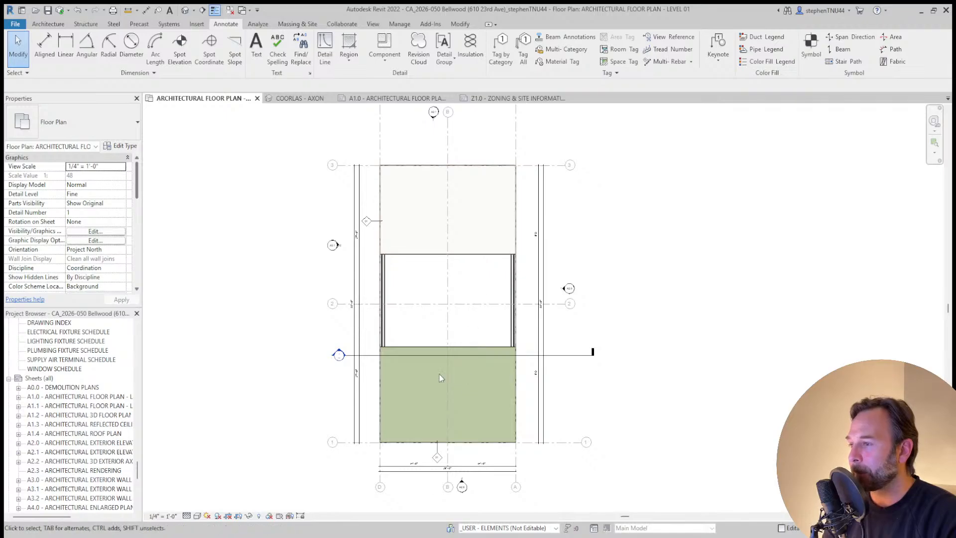
Move the green region's inner edge onto the section line between grids 1 and 2
left_click(429, 347)
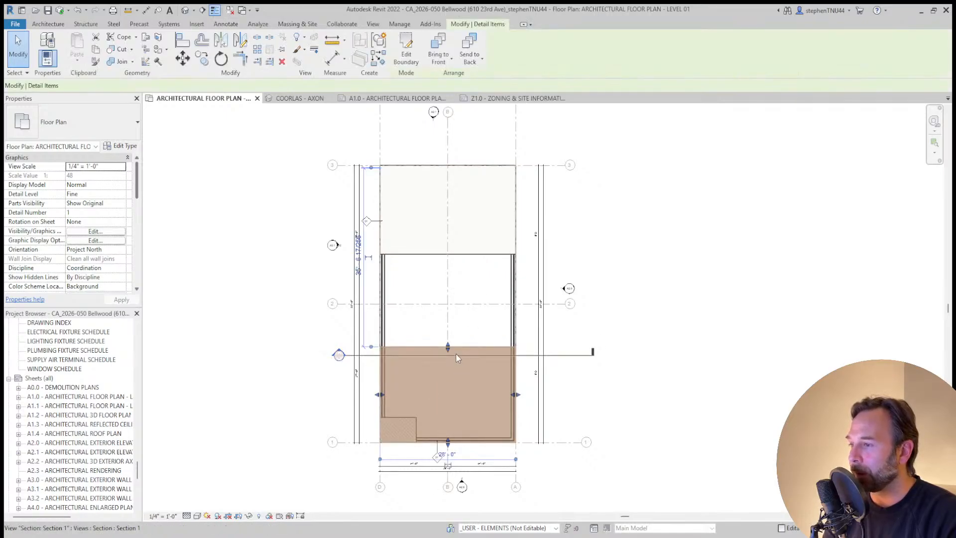
left_click_drag(447, 347, 448, 355)
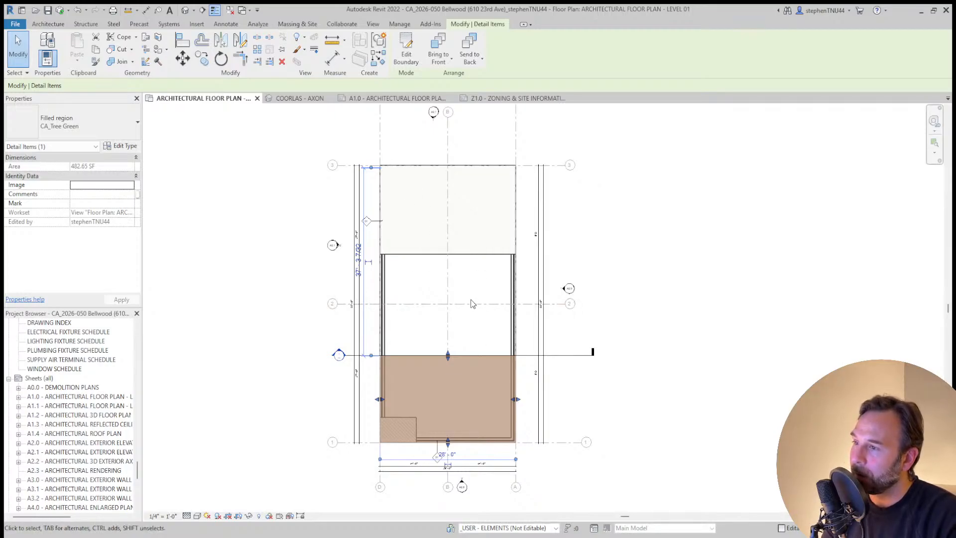
left_click(602, 252)
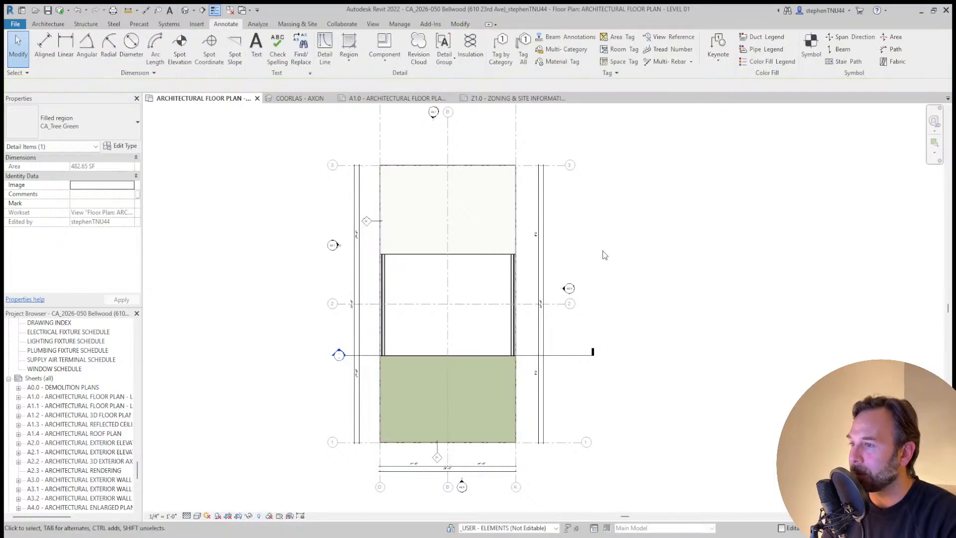
Delete the Cloud White and green filled regions, keeping the hatched region in the corner at grids D and 1
scroll(431, 263, "down", 1)
left_click(429, 259)
key("Delete")
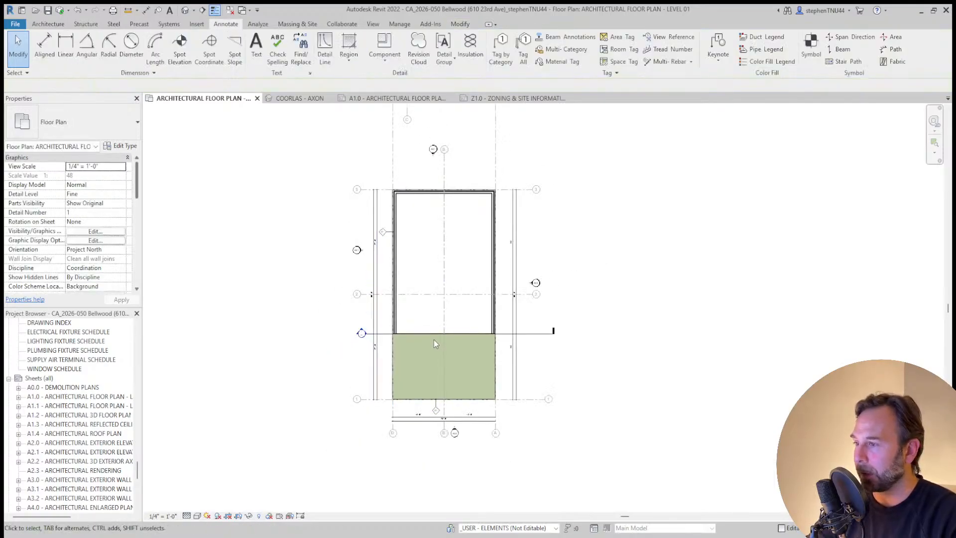
left_click(432, 335)
key("Delete")
scroll(472, 372, "up", 2)
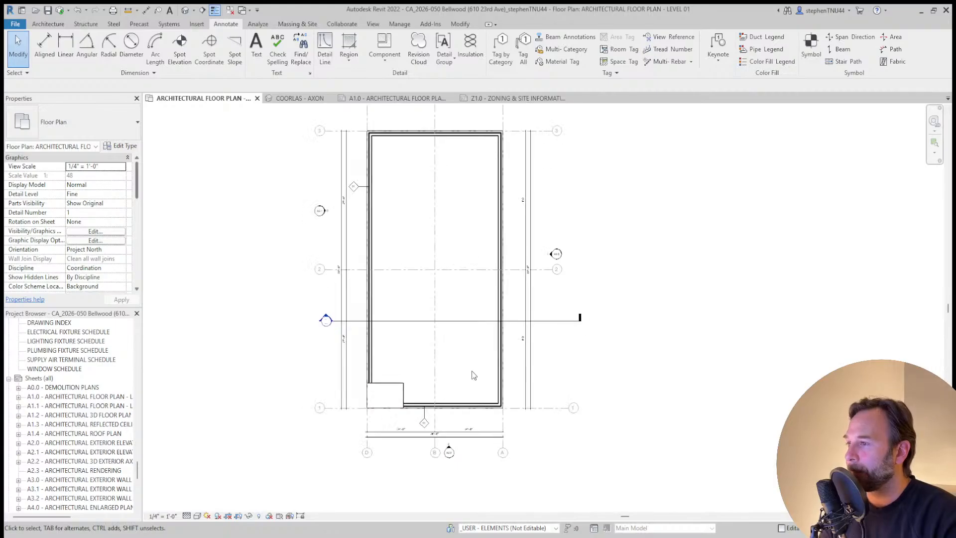
middle_click_drag(447, 305, 433, 338)
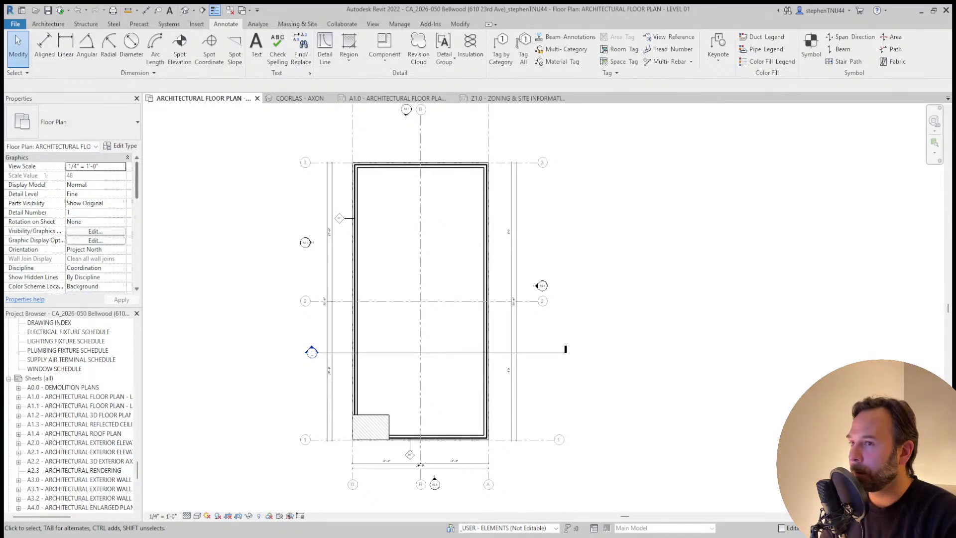
Draw a U-shaped stair from LEVEL 01 to LEVEL 02 across grid B, between grids 2 and 3, with a 7-riser first run and an 8-riser return
scroll(454, 329, "up", 1)
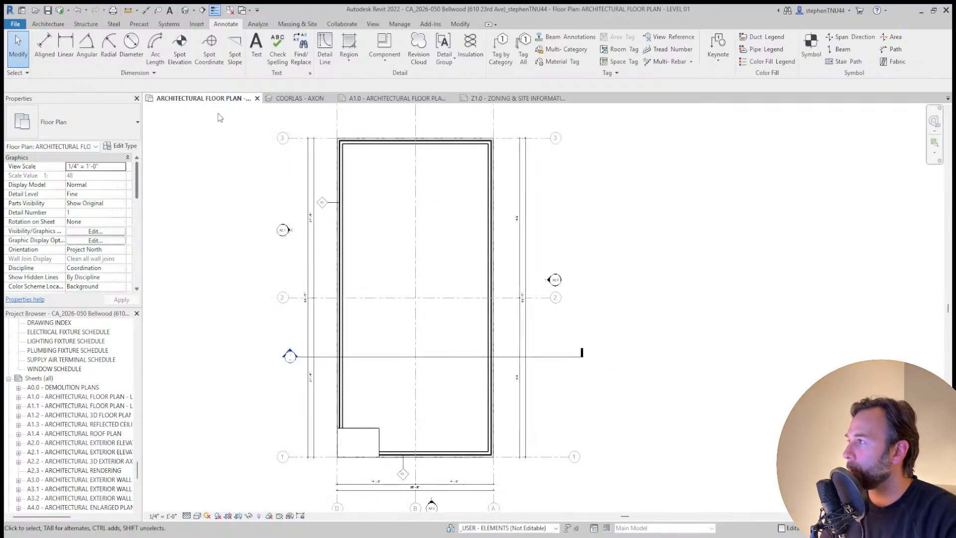
left_click(62, 28)
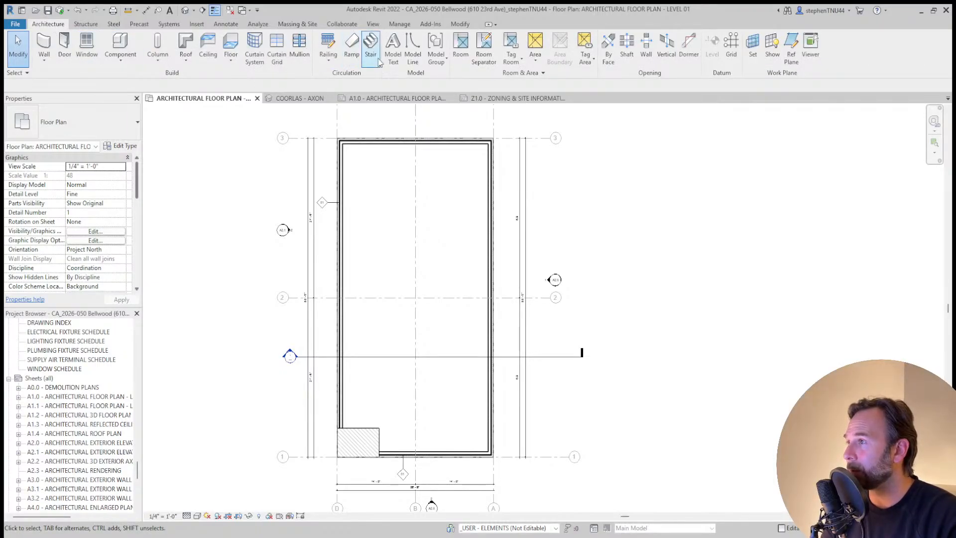
left_click(371, 45)
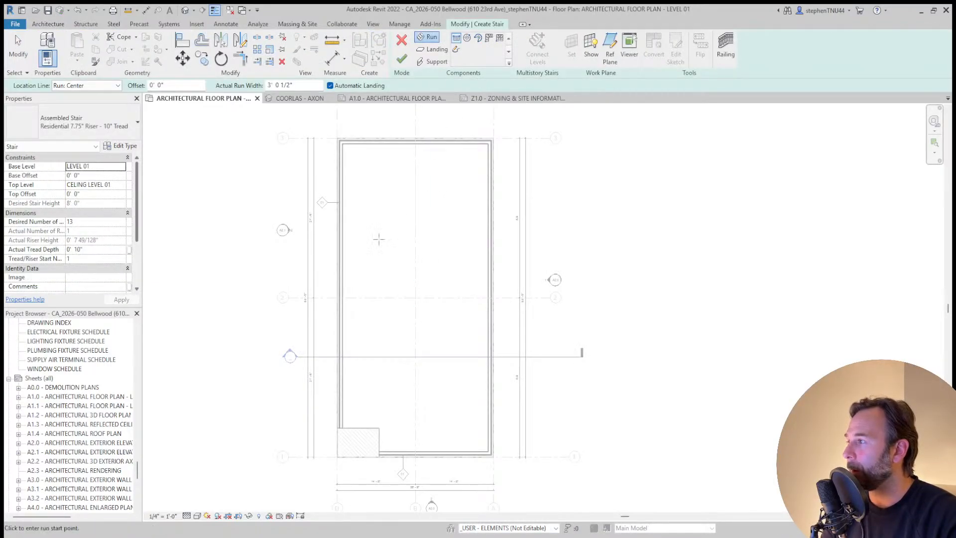
left_click(121, 167)
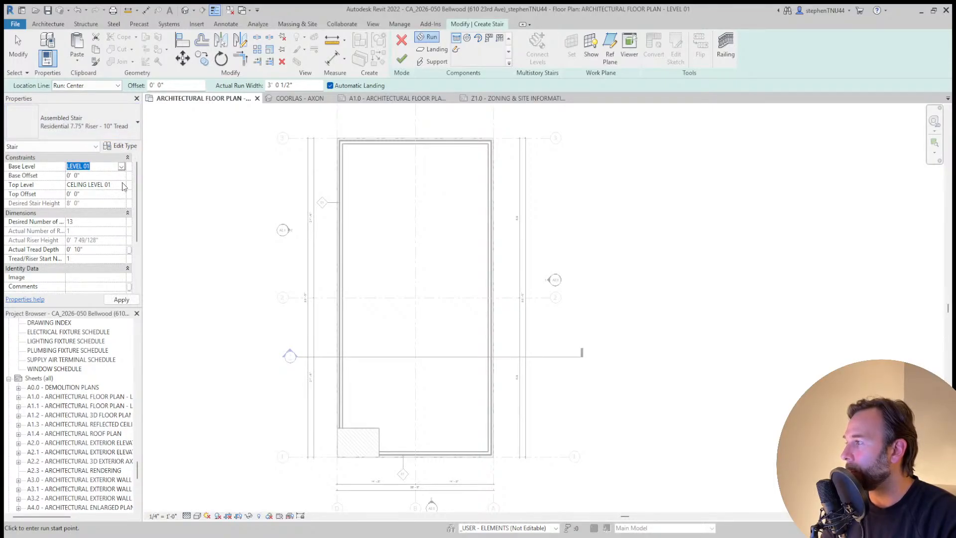
left_click(122, 185)
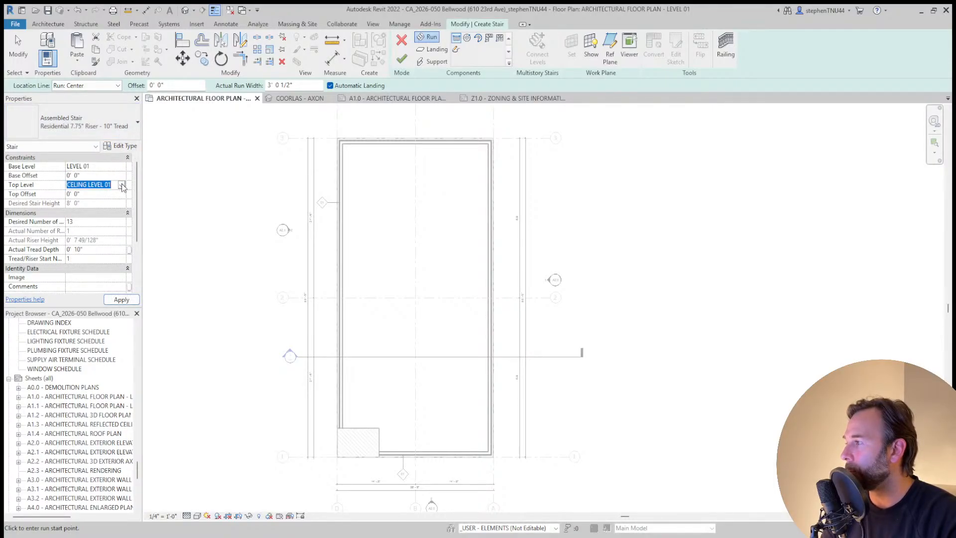
left_click(91, 218)
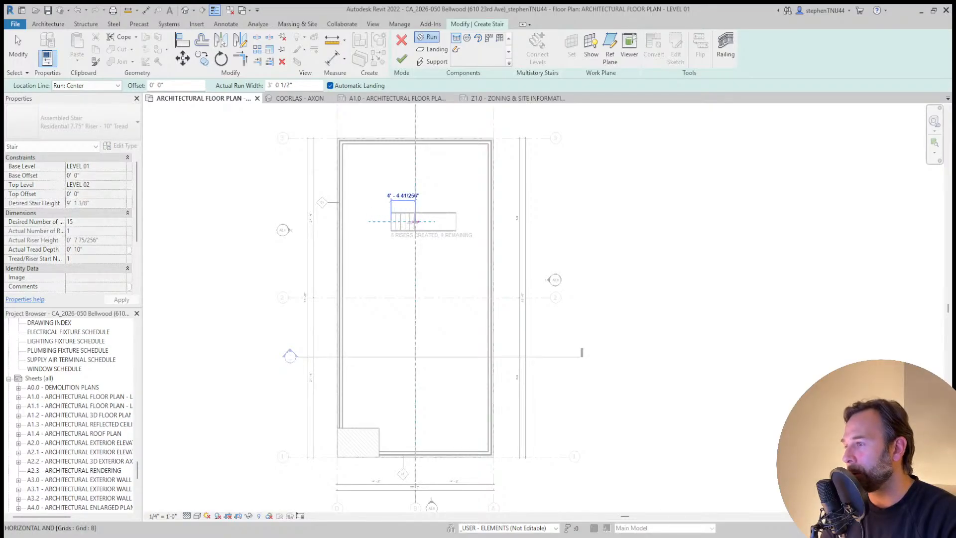
scroll(412, 223, "up", 3)
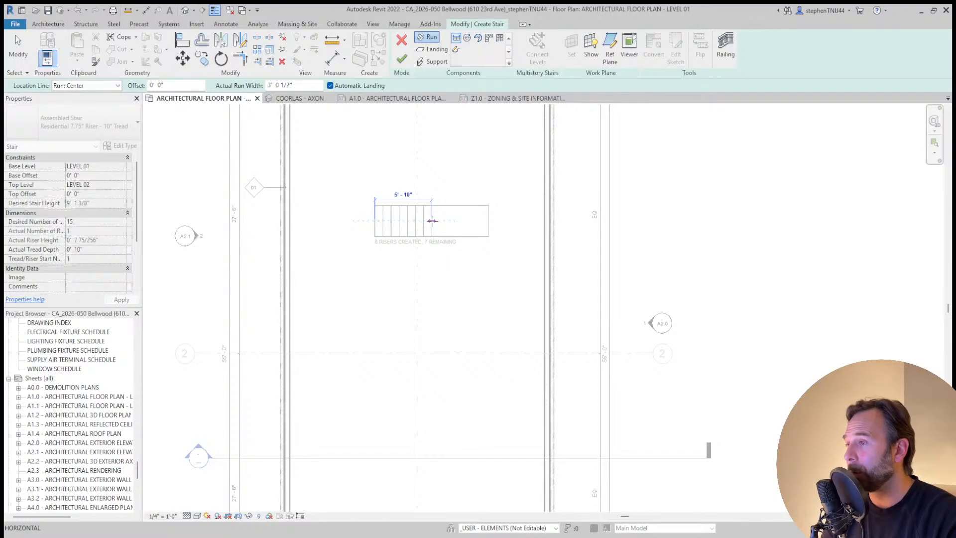
scroll(431, 220, "up", 1)
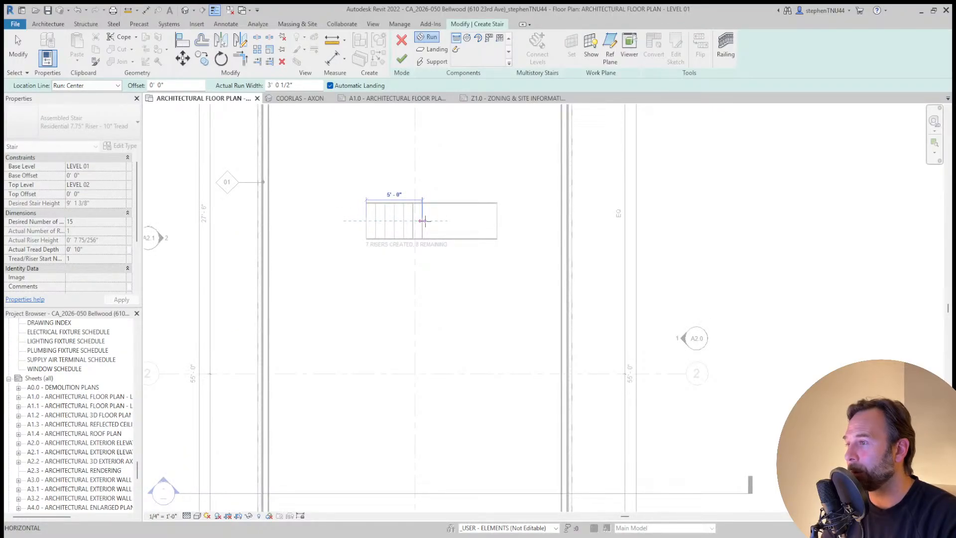
left_click(423, 220)
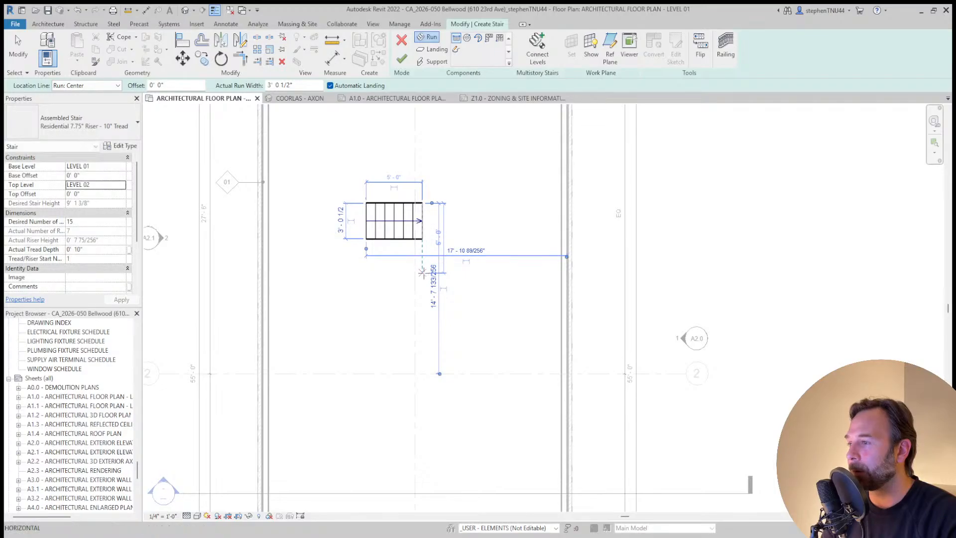
left_click(421, 272)
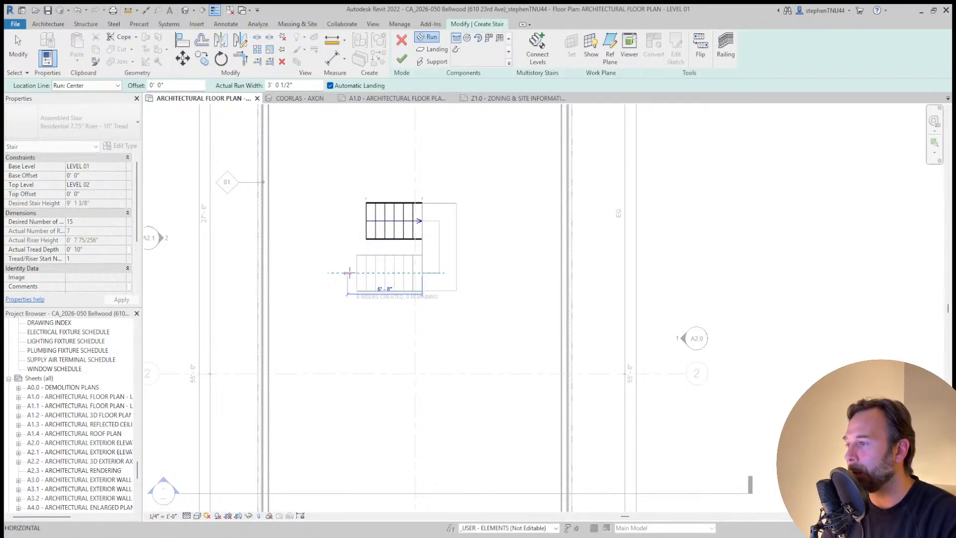
left_click(348, 272)
key("Escape")
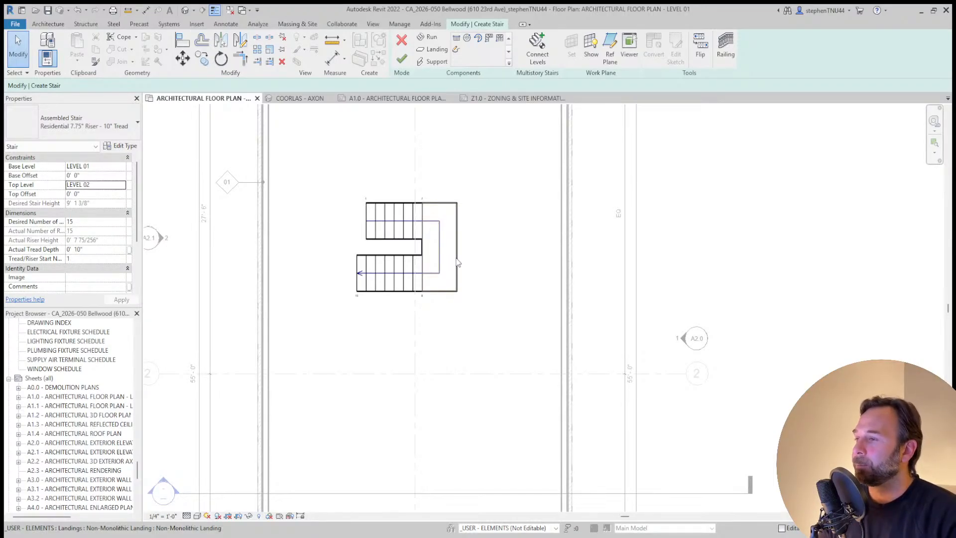
Move the stair's second run up against the first run to close the gap between them, and finish the stair
scroll(438, 259, "up", 2)
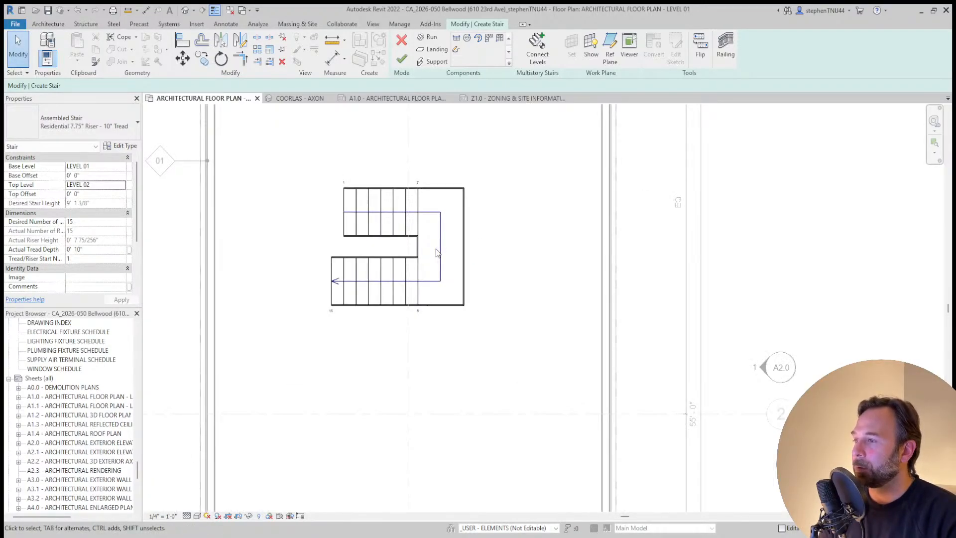
left_click(416, 277)
scroll(416, 269, "up", 3)
key("m")
key("v")
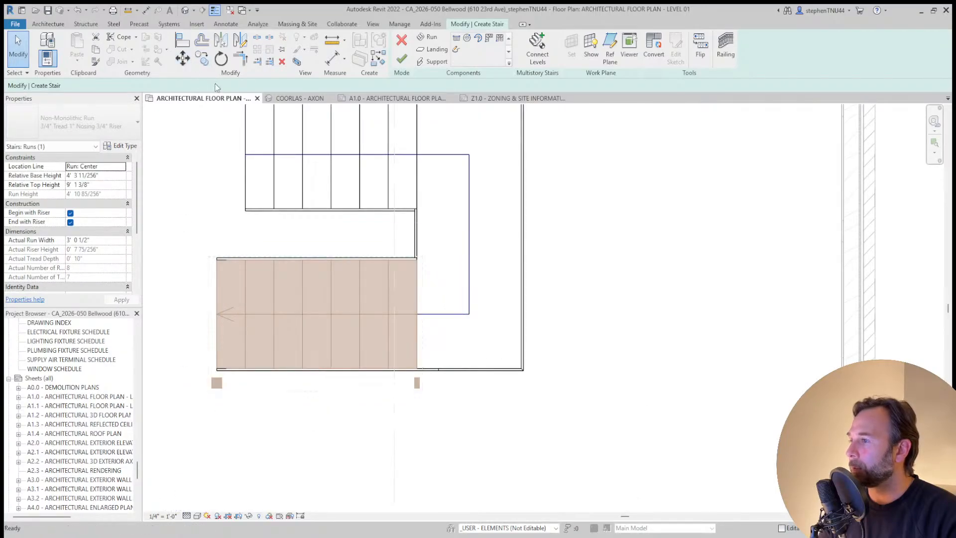
scroll(417, 234, "up", 3)
scroll(411, 259, "down", 5)
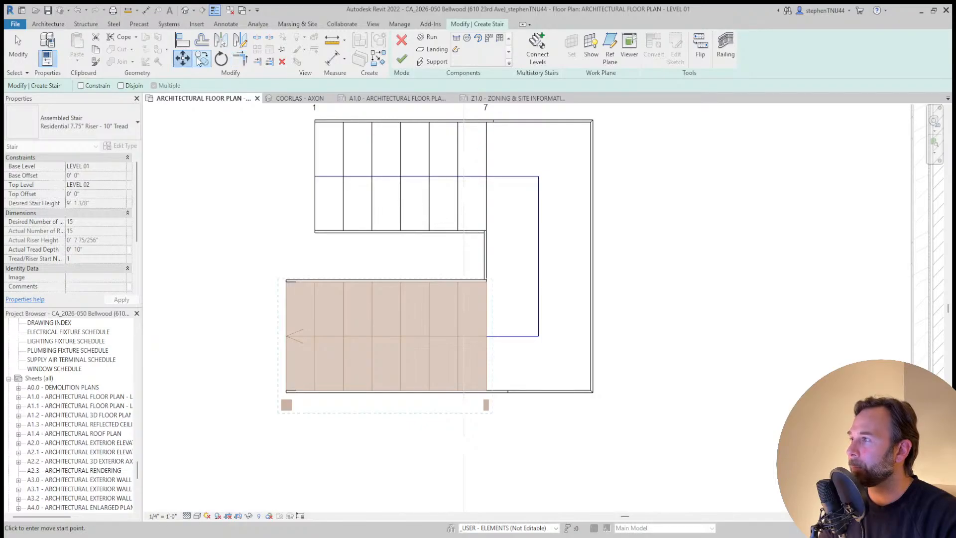
left_click(182, 58)
scroll(479, 281, "up", 3)
left_click(475, 282)
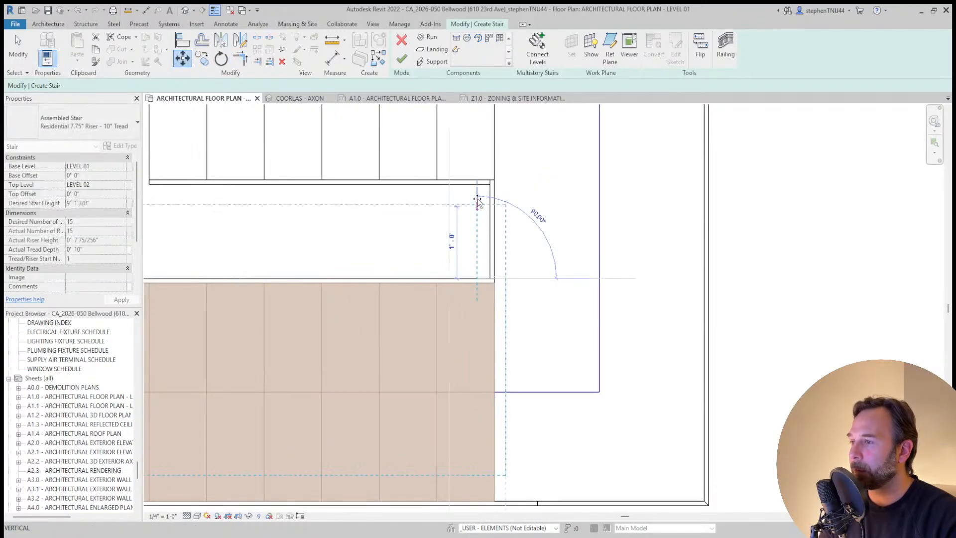
left_click(475, 184)
scroll(478, 235, "down", 2)
scroll(478, 236, "down", 3)
left_click(587, 241)
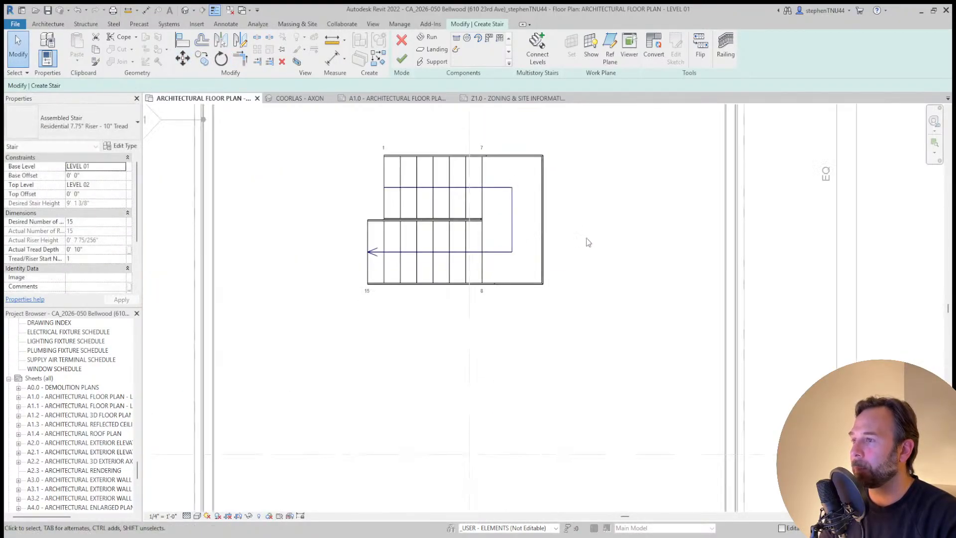
left_click(403, 59)
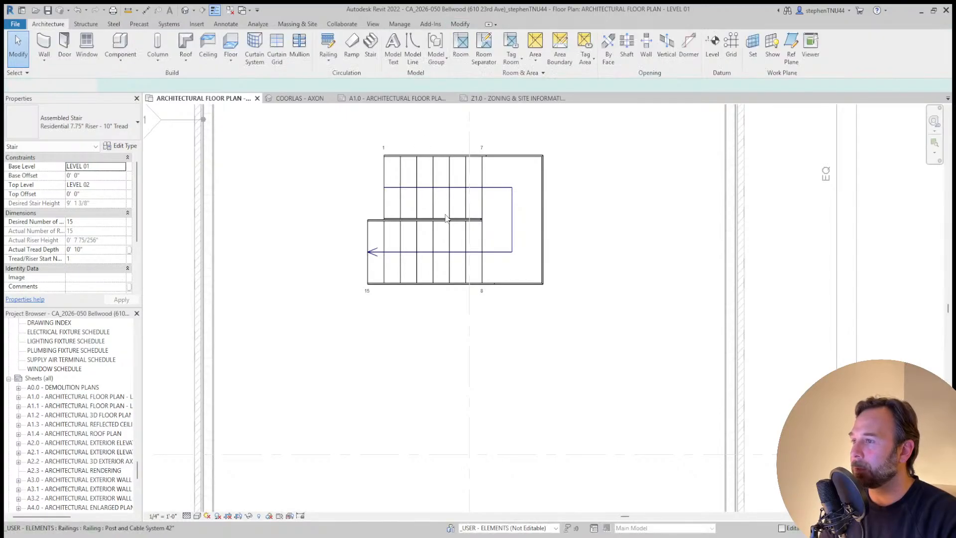
scroll(405, 165, "down", 2)
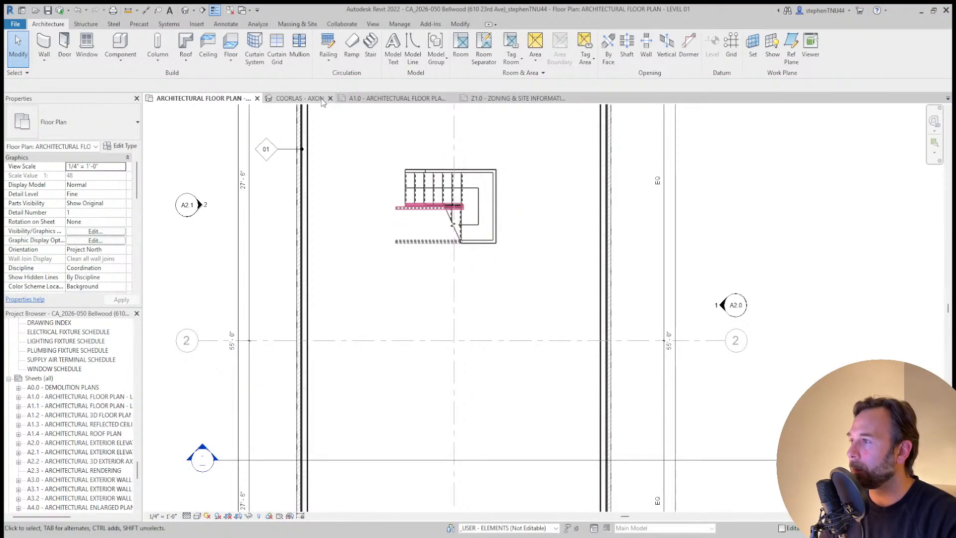
Turn on the section box in the COORLAS - AXON 3D view
left_click(299, 98)
middle_click_drag(443, 240, 348, 405, "shift")
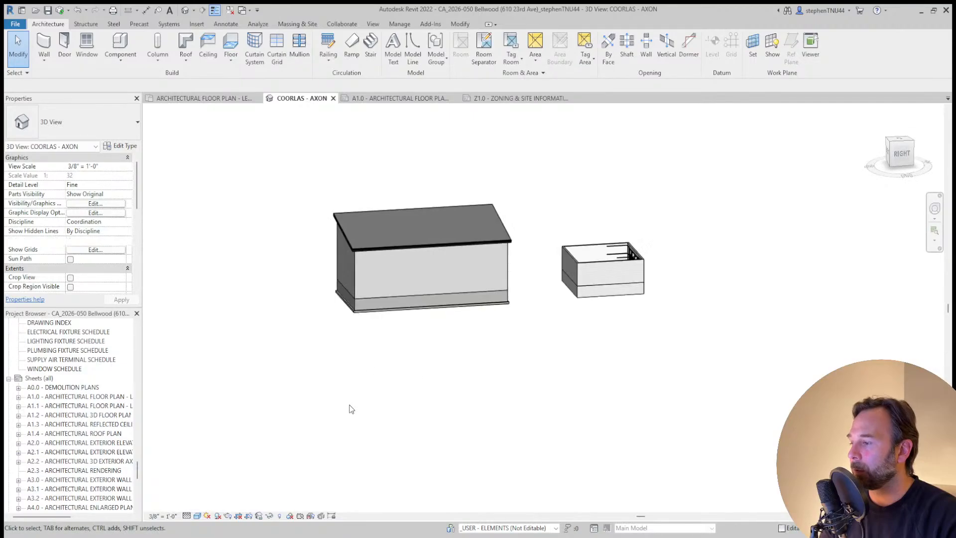
scroll(58, 270, "down", 2)
scroll(72, 273, "down", 1)
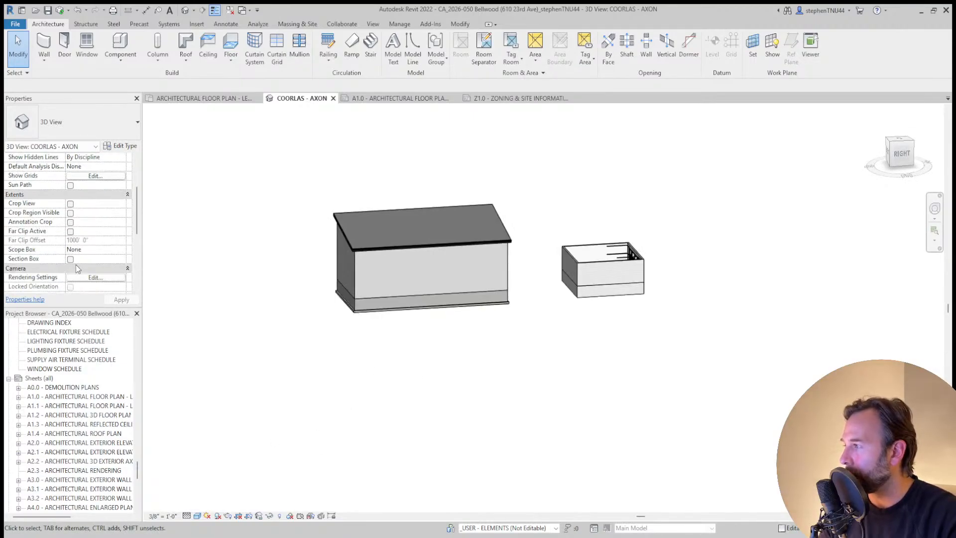
left_click(71, 259)
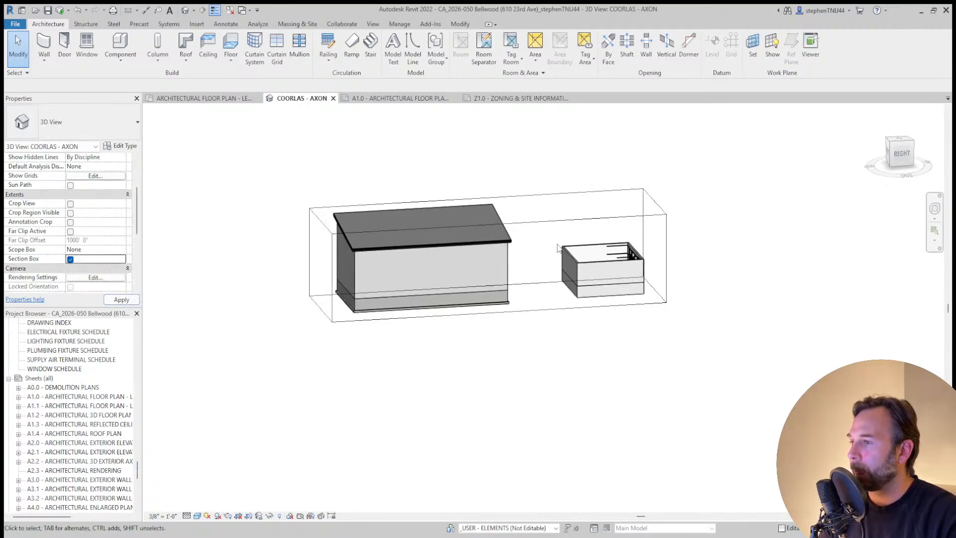
Pull the section box's front face back through the main building to cut it open, and inspect the new stair inside
left_click(563, 221)
middle_click_drag(537, 257, 504, 241, "shift")
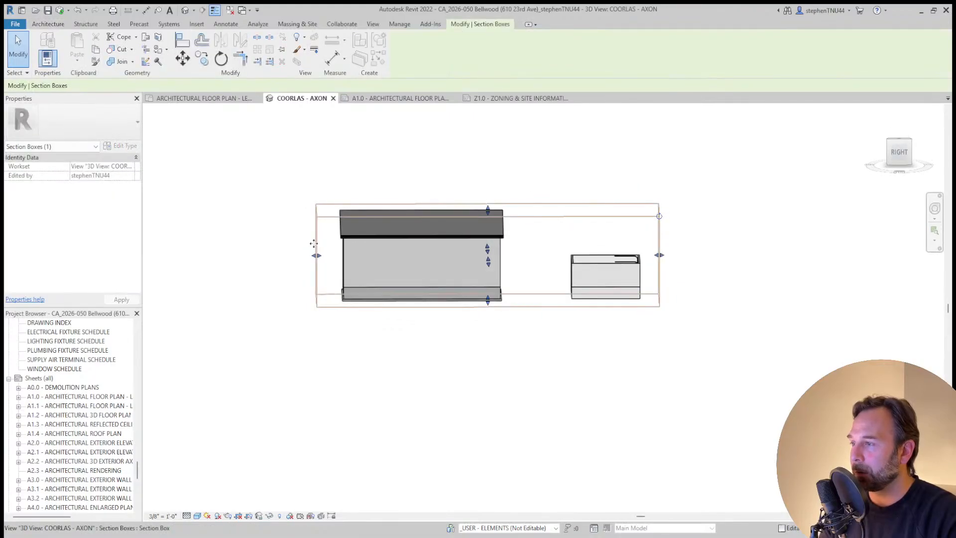
left_click_drag(316, 255, 429, 252)
left_click(411, 350)
middle_click_drag(414, 351, 577, 373, "shift")
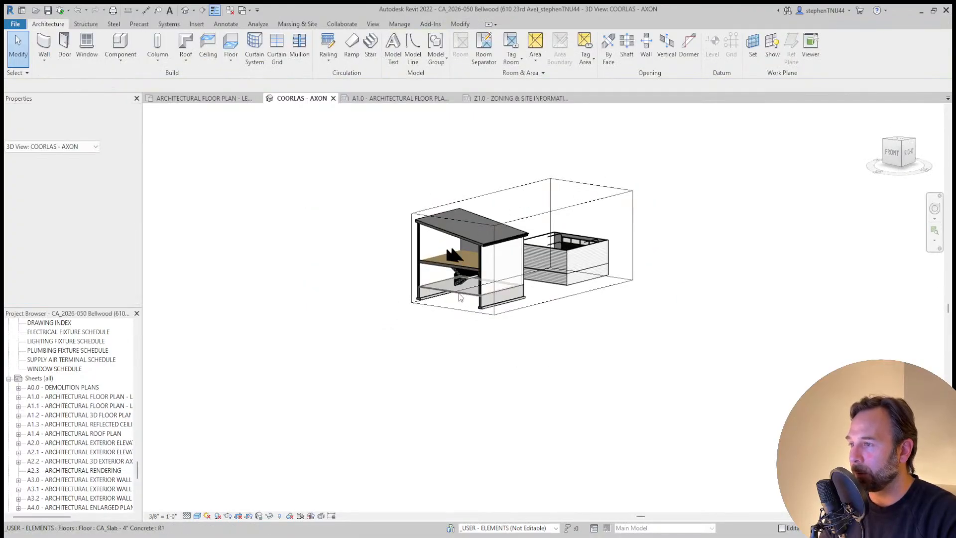
scroll(460, 298, "up", 5)
middle_click_drag(460, 297, 473, 350, "shift")
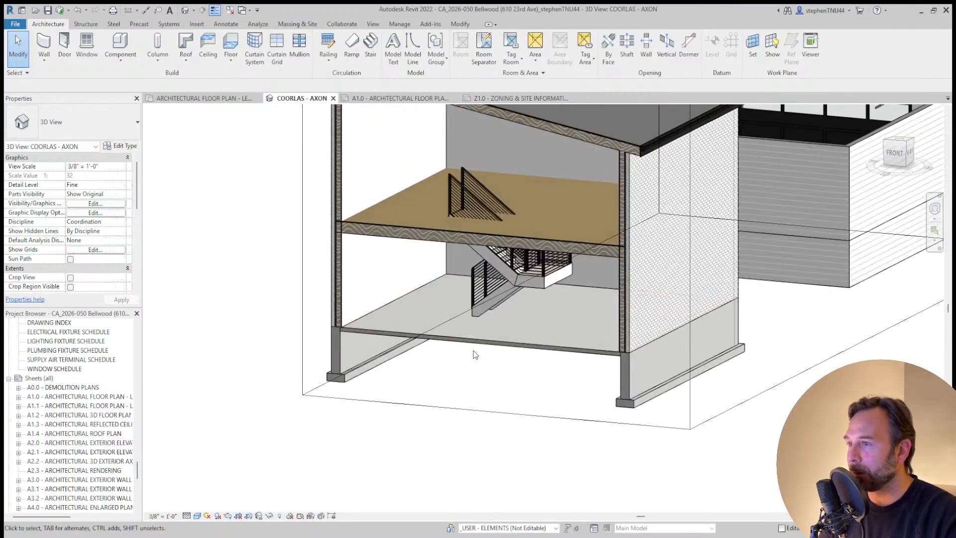
Add a straight 15-riser stair from LEVEL 01 to LEVEL 02 on the Level 01 plan, between the U-shaped stair and grid A
left_click(199, 98)
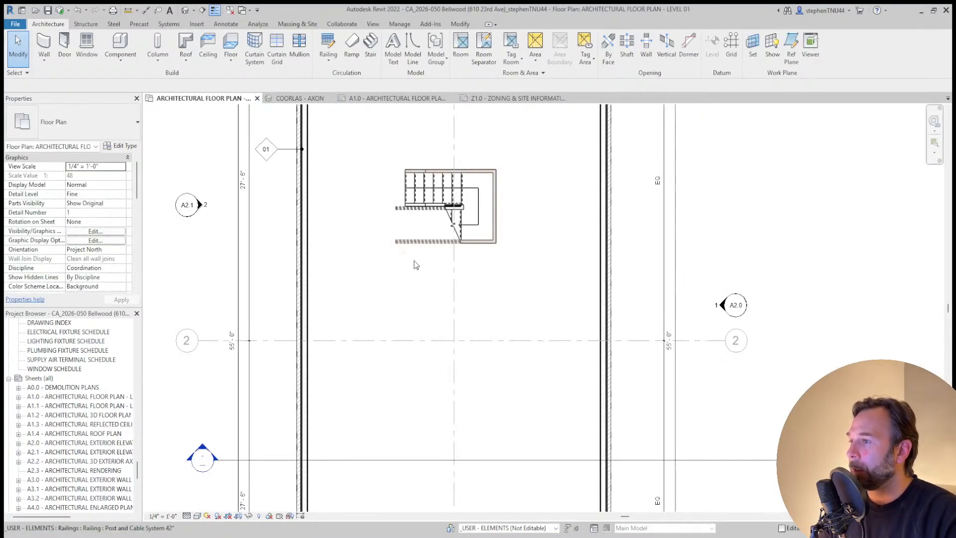
scroll(416, 265, "down", 2)
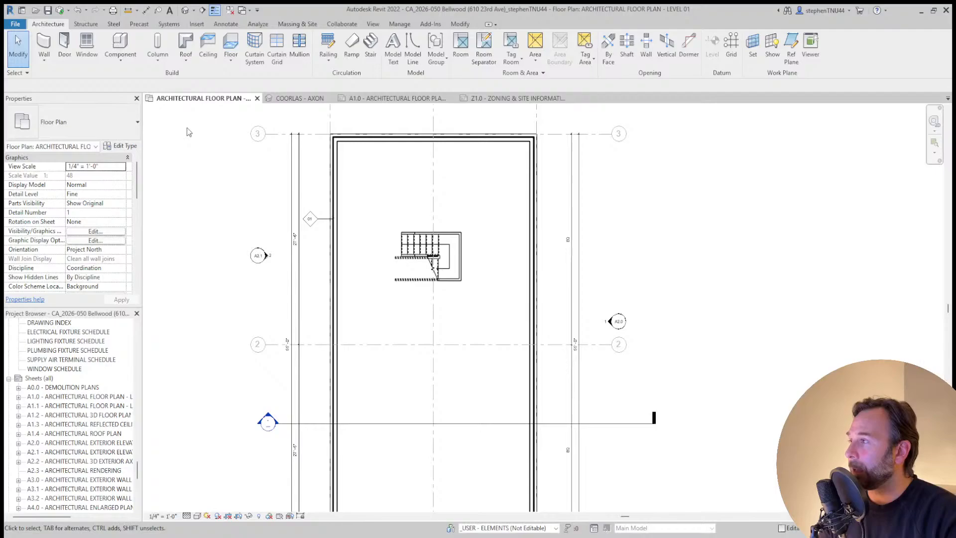
left_click(370, 46)
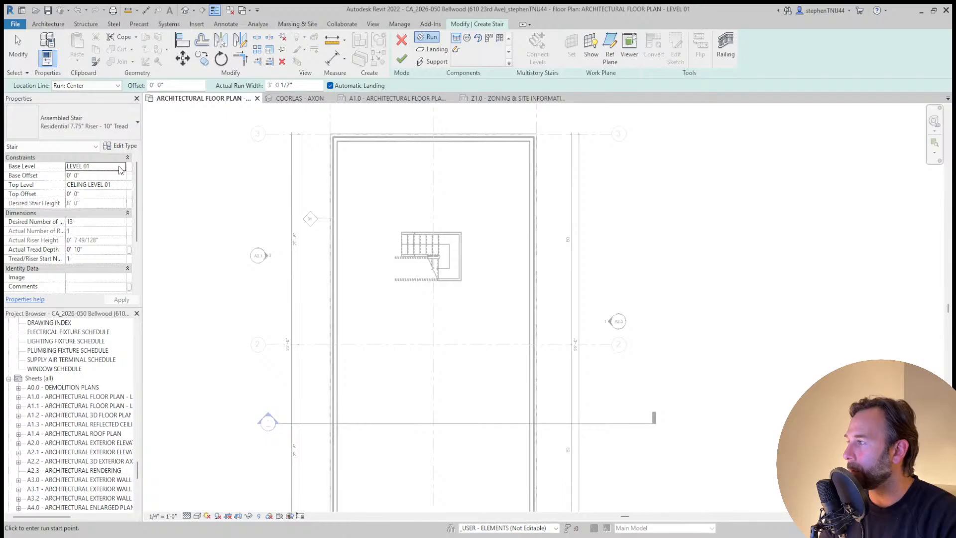
left_click(121, 186)
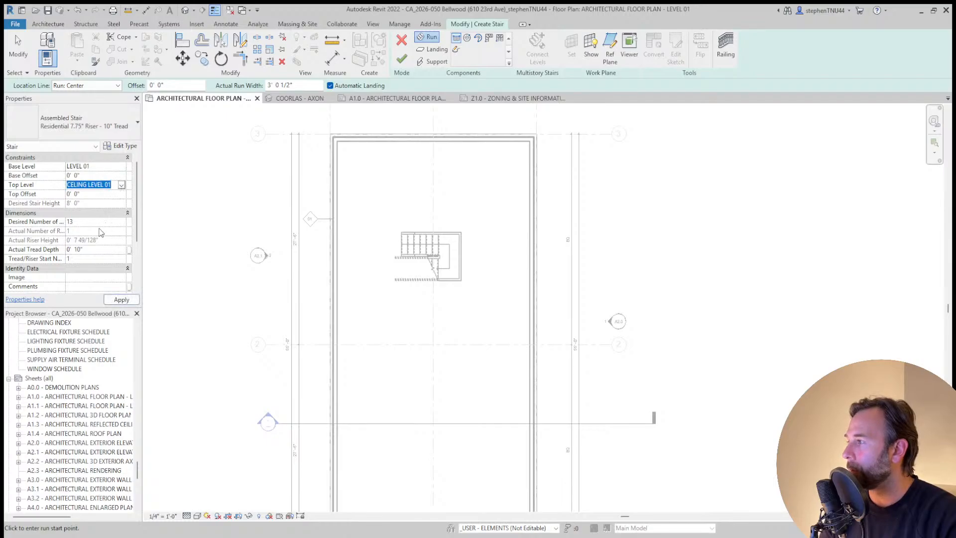
left_click(86, 217)
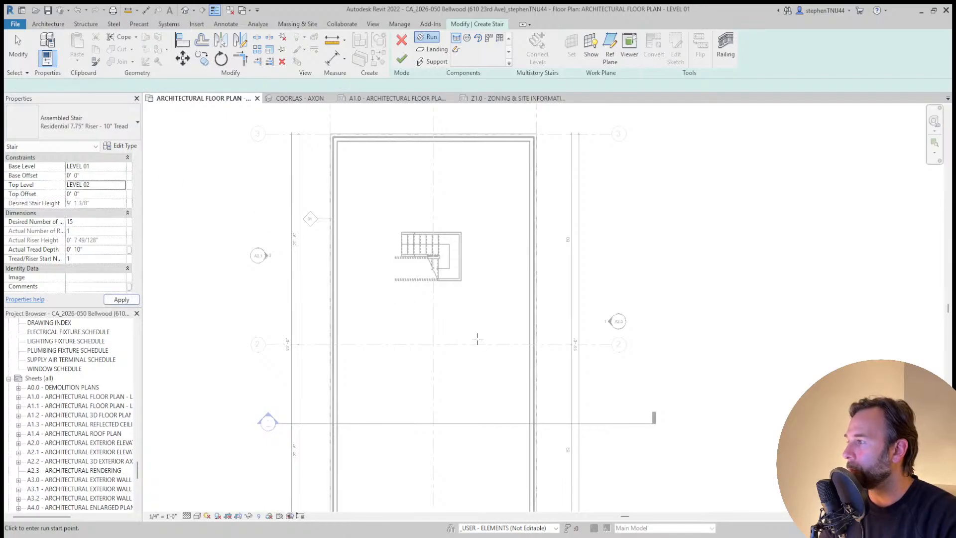
left_click(493, 334)
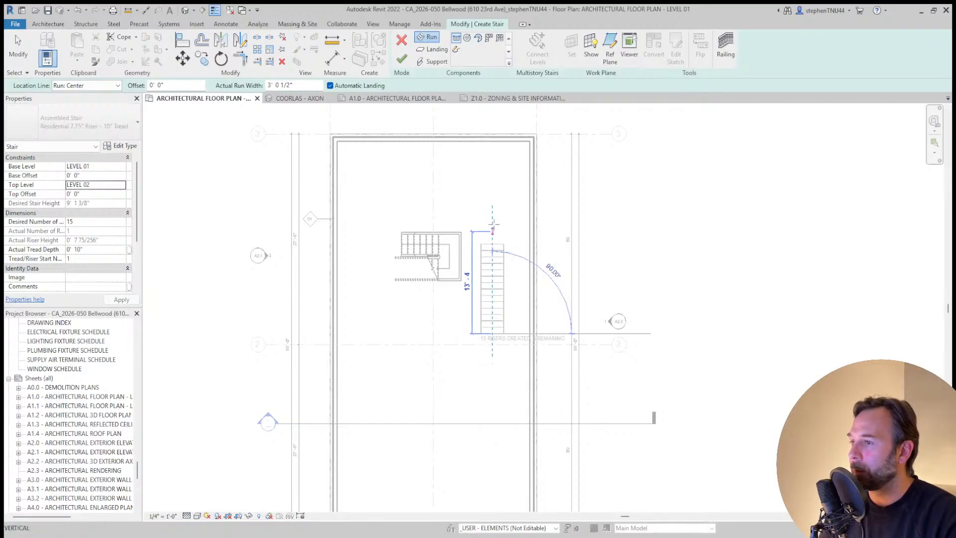
left_click(497, 205)
key("Escape")
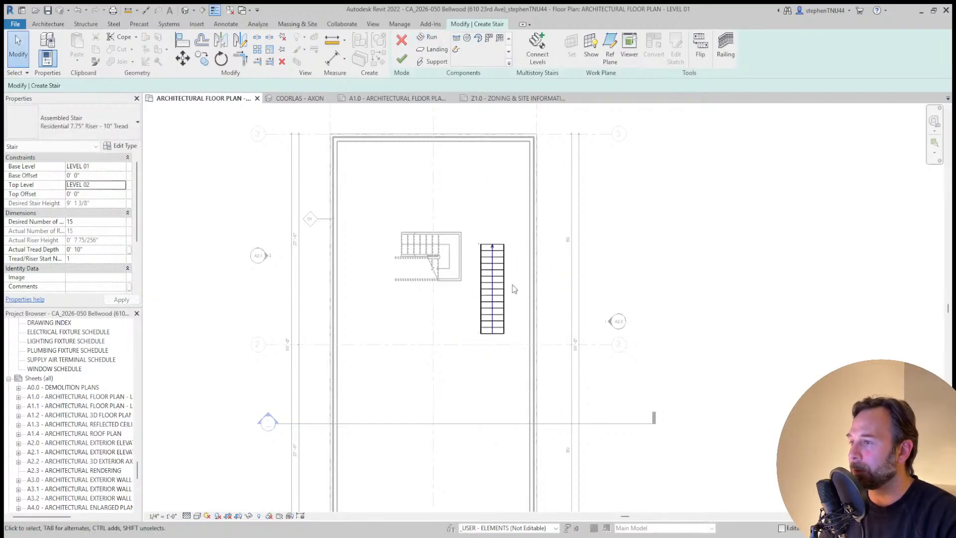
left_click(402, 60)
scroll(495, 299, "up", 2)
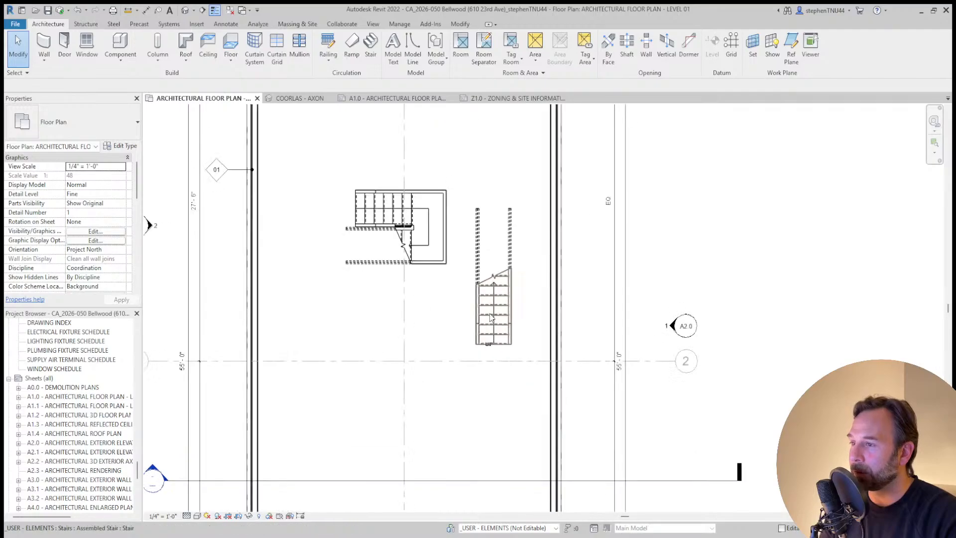
scroll(490, 317, "up", 1)
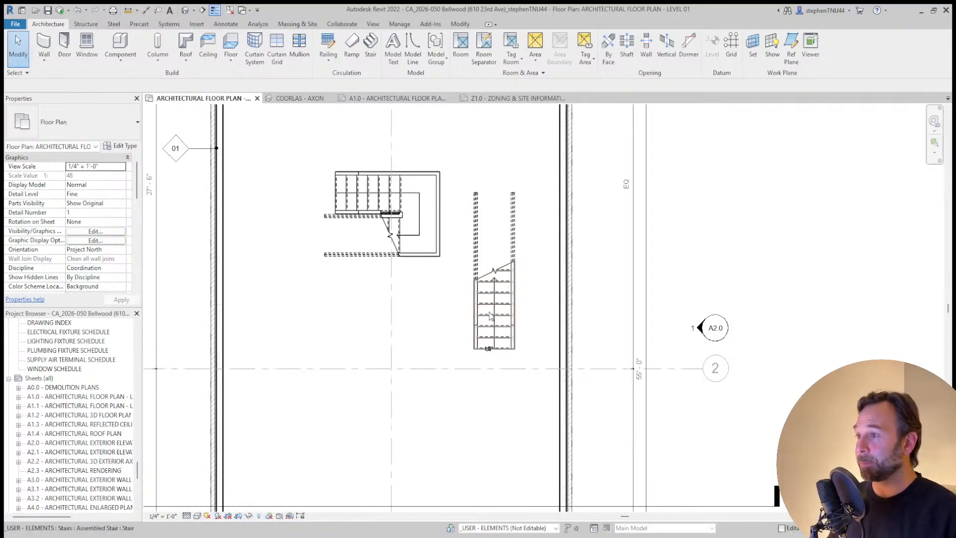
scroll(441, 294, "down", 3)
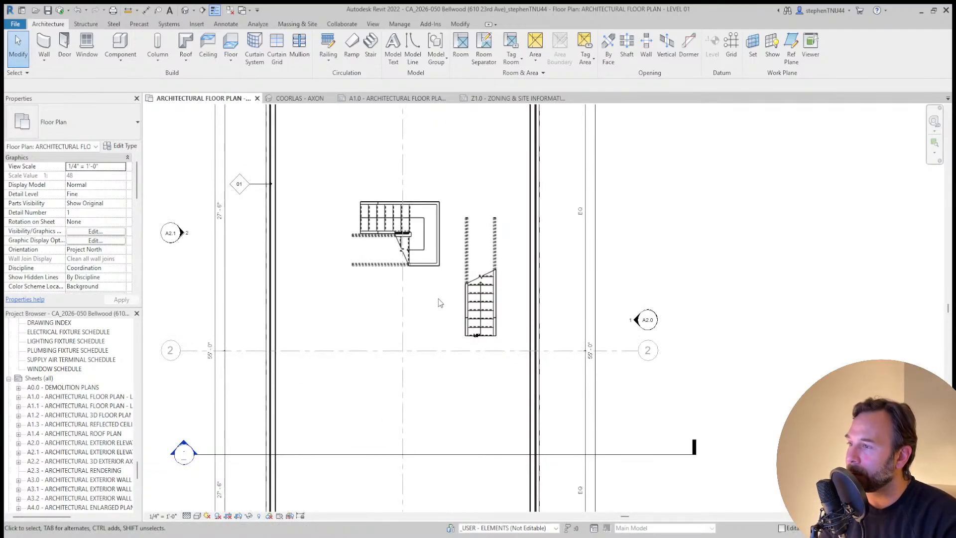
scroll(440, 312, "up", 1)
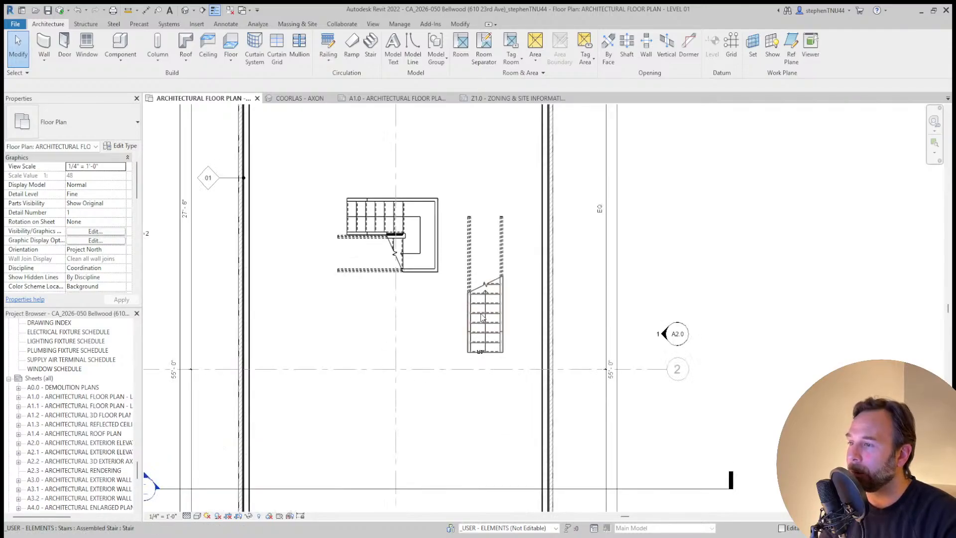
Move the straight stair onto grid B so its run crosses grid 2, south of the U-shaped stair
left_click_drag(482, 317, 409, 391)
left_click(471, 397)
scroll(479, 395, "down", 3)
middle_click_drag(480, 394, 487, 347)
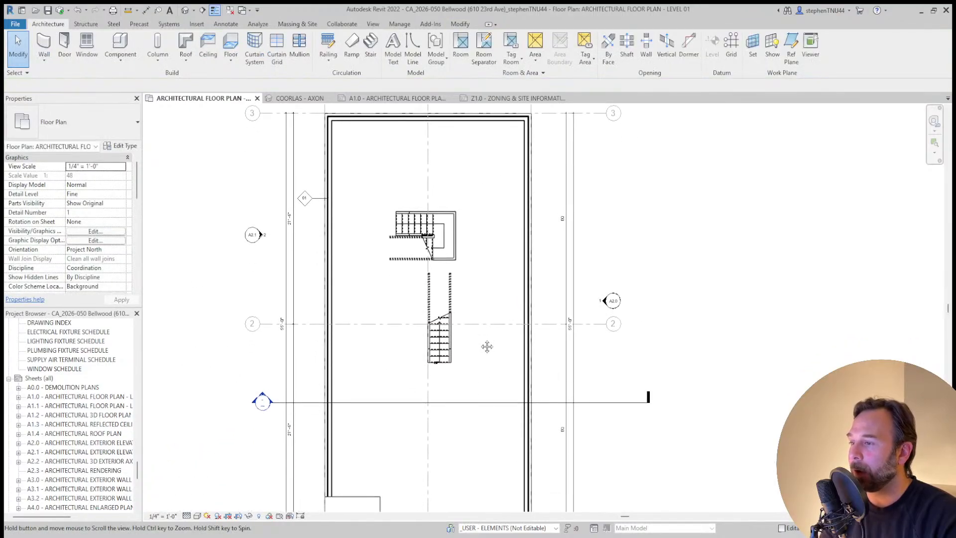
scroll(478, 348, "down", 2)
Move the U-shaped stair toward grid A so its second run ends at grid B
scroll(478, 348, "up", 4)
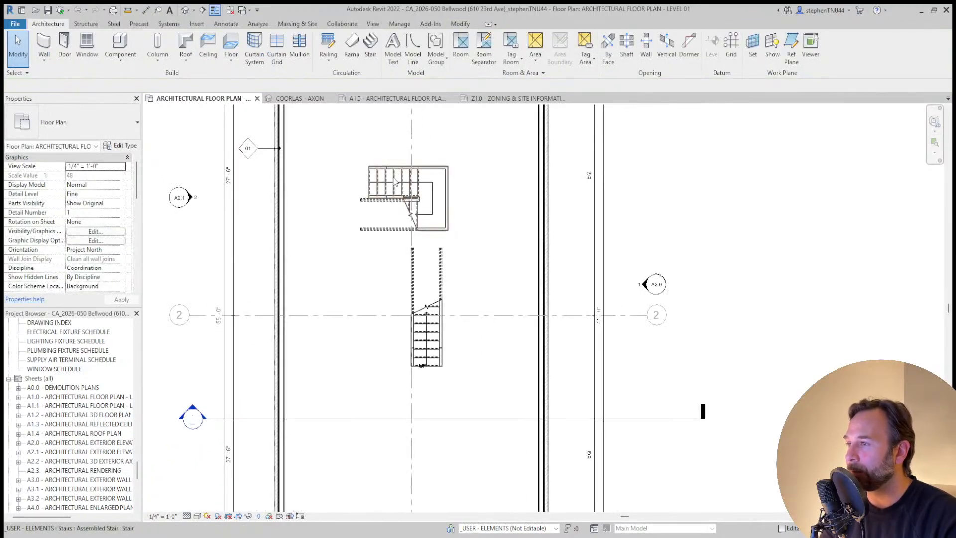
middle_click_drag(396, 184, 396, 202)
left_click_drag(396, 202, 437, 155)
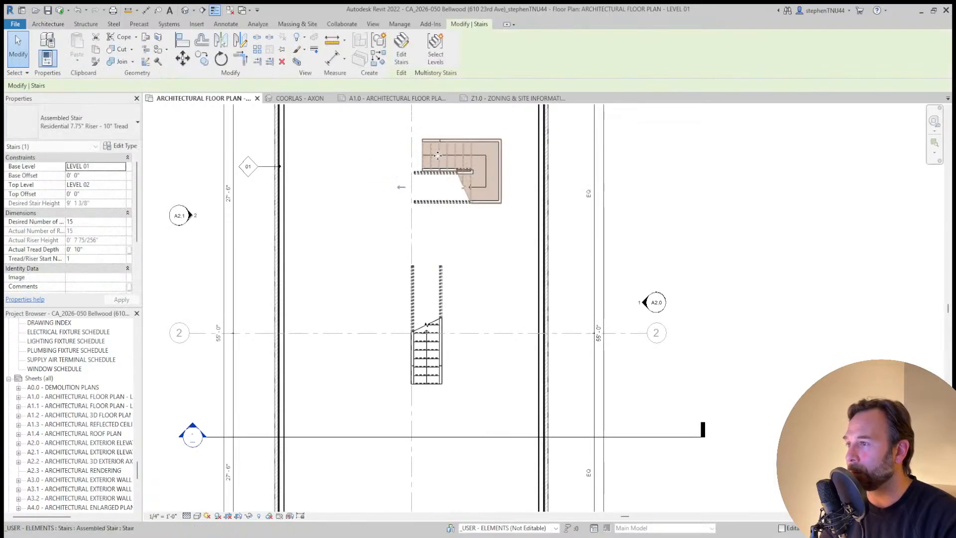
left_click(412, 184)
scroll(413, 182, "up", 2)
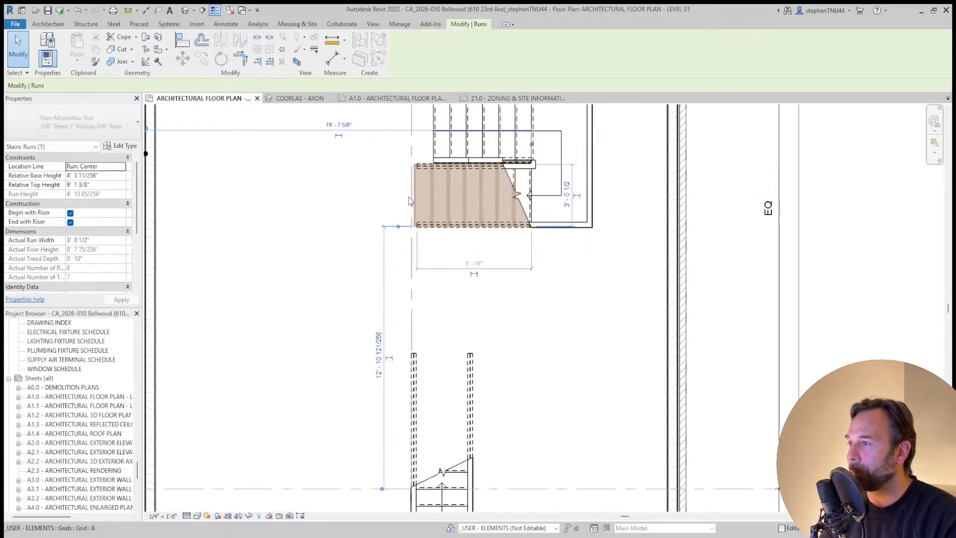
scroll(417, 247, "down", 2)
scroll(503, 316, "down", 2)
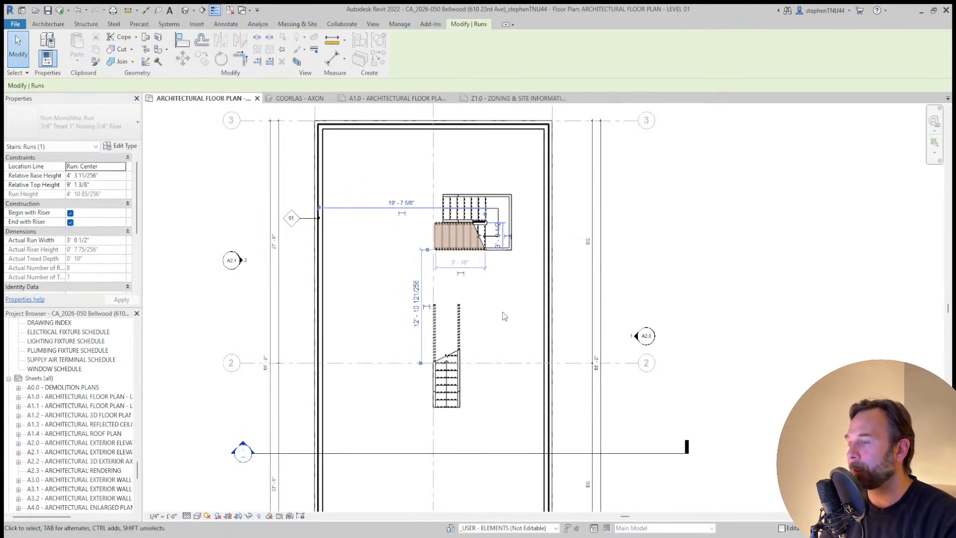
left_click(465, 260)
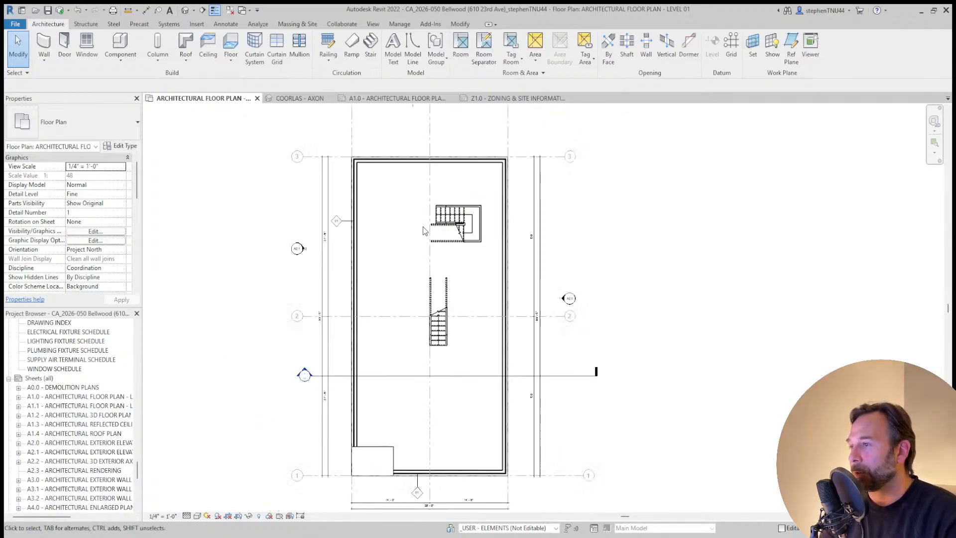
Measure the gap between the U-shaped stair's landing and the inside face of the exterior wall along grid A
scroll(480, 362, "down", 3)
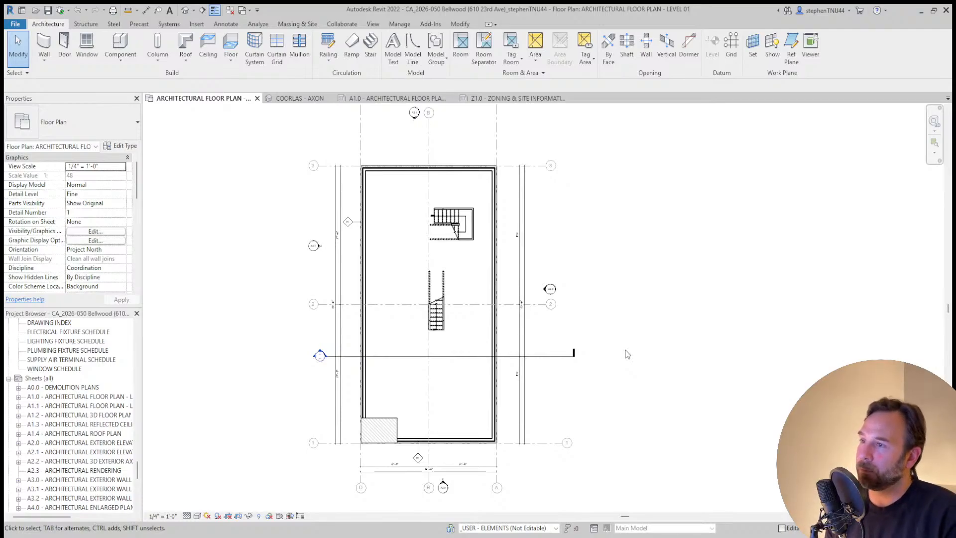
scroll(483, 224, "up", 3)
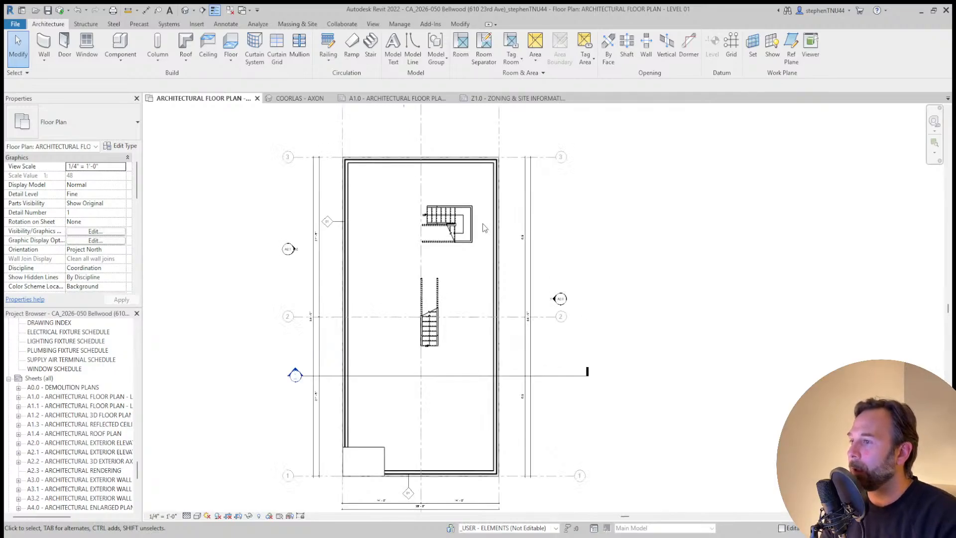
left_click(430, 212)
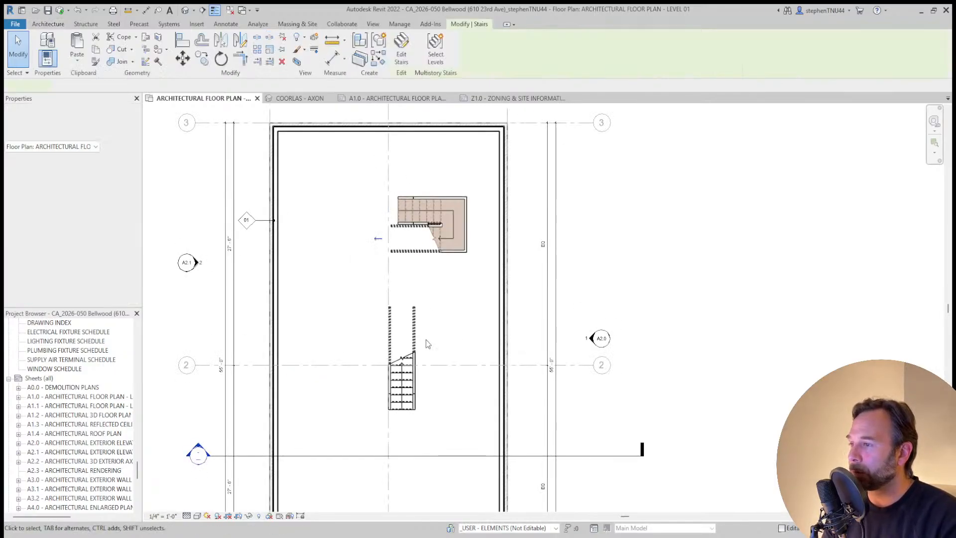
left_click(414, 377, "ctrl")
scroll(469, 200, "up", 2)
left_click(331, 40)
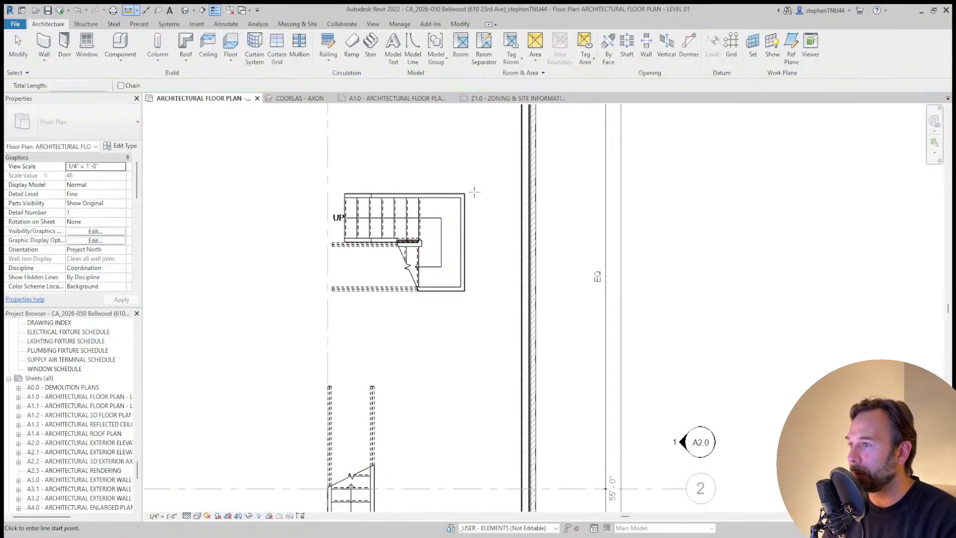
left_click(465, 193)
left_click(522, 193)
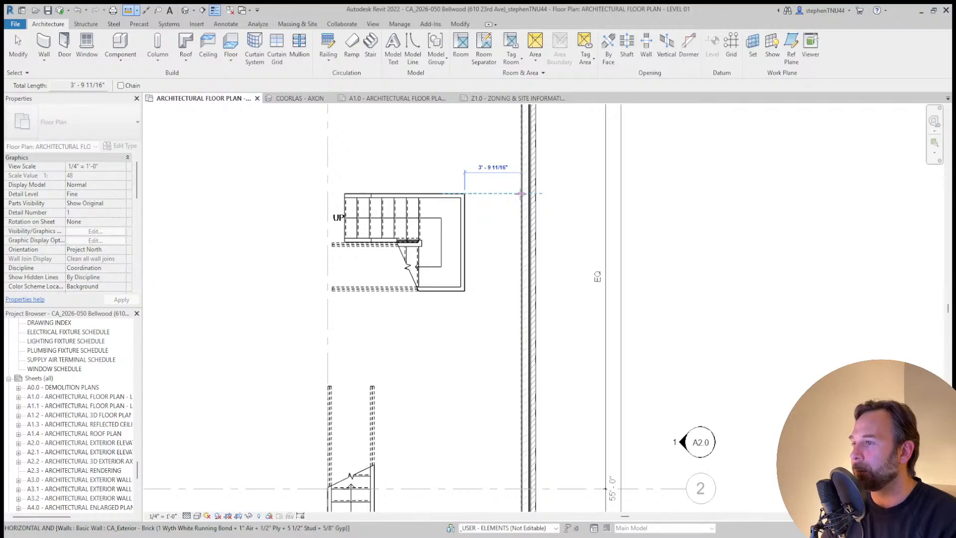
key("Escape")
key("Escape")
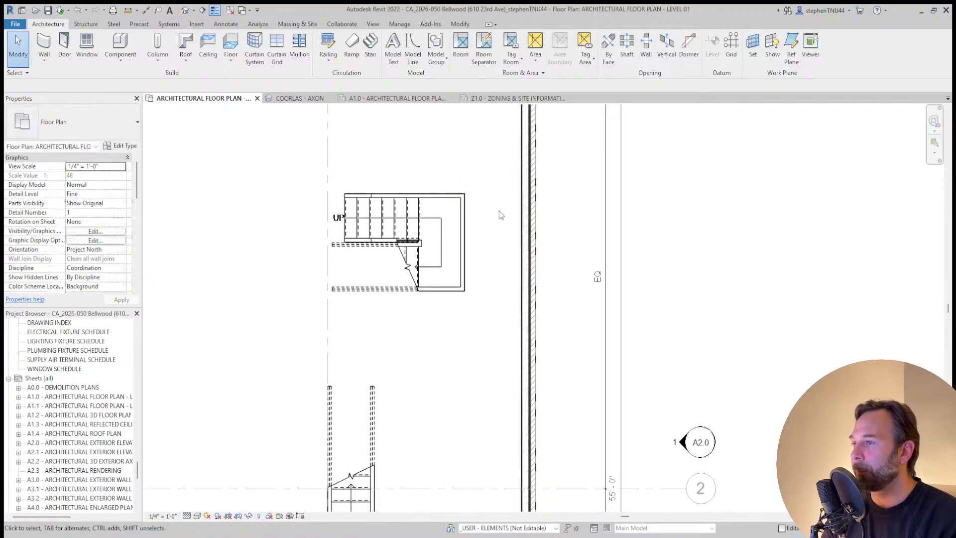
Move both stairs and grid B together 3'-9 11/16" toward grid A so the U-shaped stair's landing meets the exterior wall
left_click(418, 210)
scroll(385, 166, "down", 4)
scroll(371, 165, "up", 2)
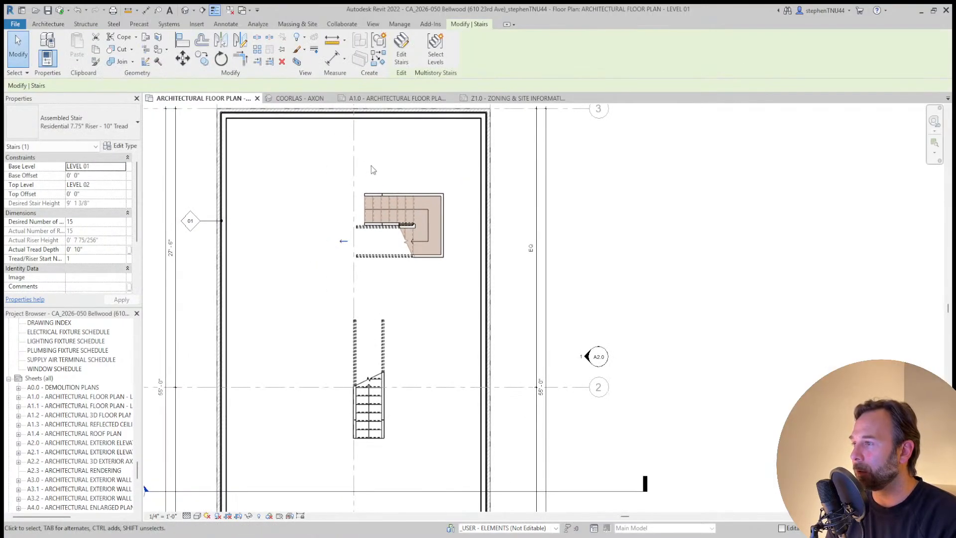
left_click(354, 160, "ctrl")
left_click(369, 429, "ctrl")
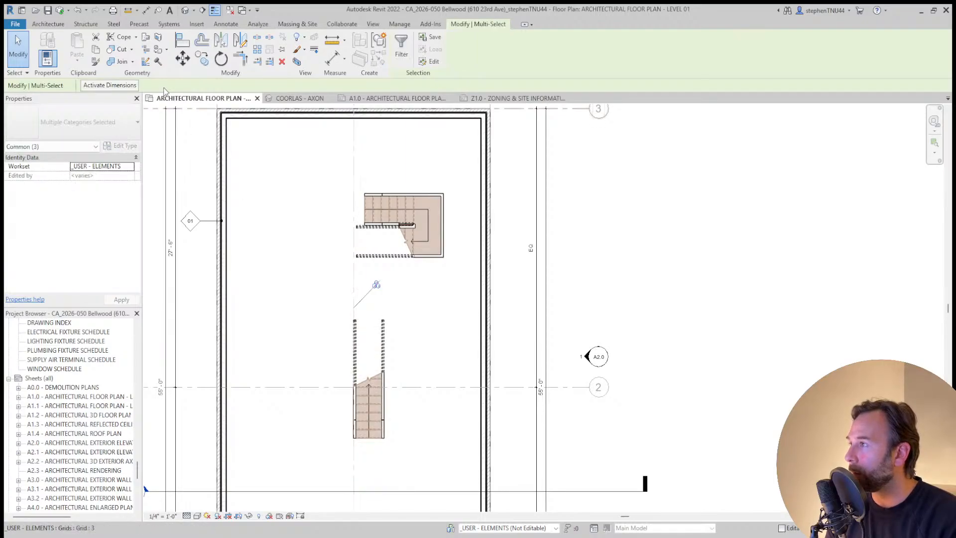
left_click(182, 58)
scroll(447, 206, "up", 4)
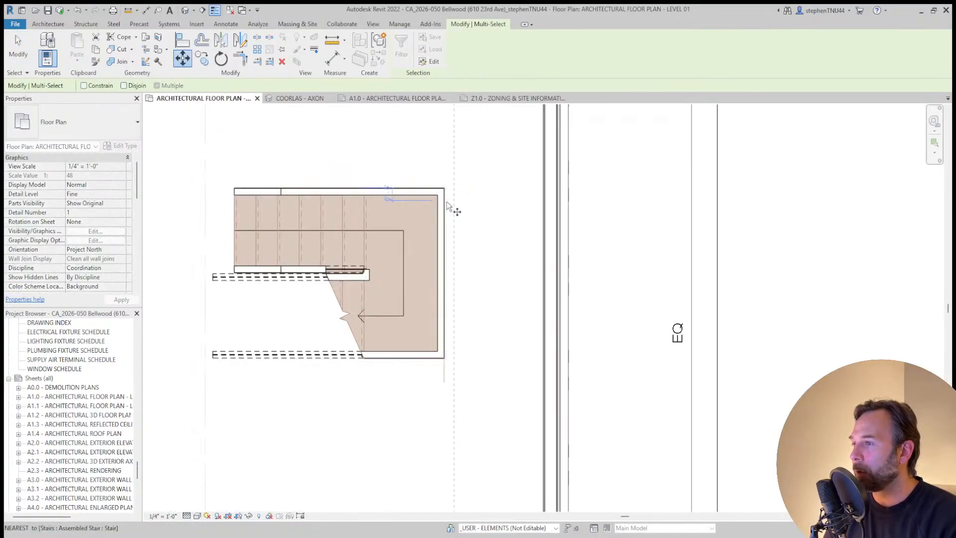
scroll(447, 206, "up", 3)
left_click(439, 201)
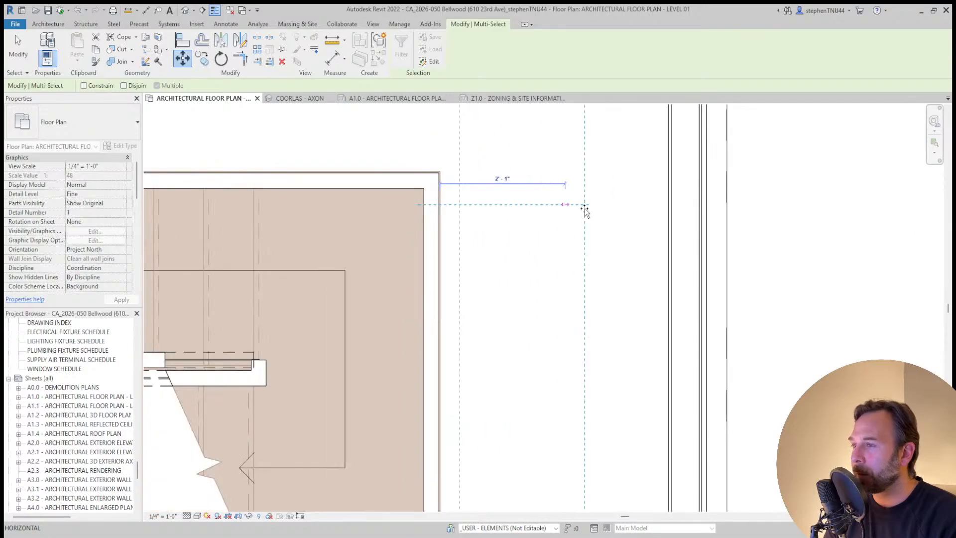
left_click(668, 204)
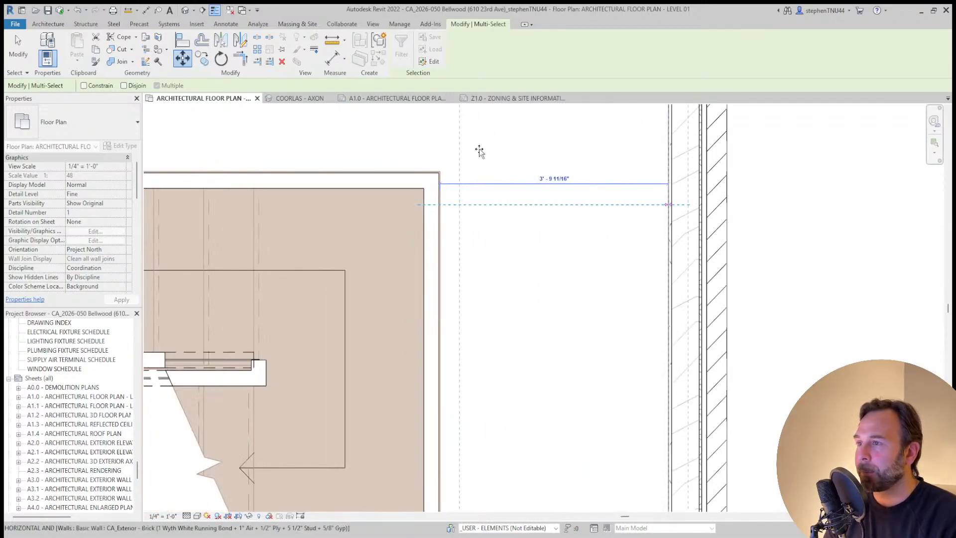
scroll(481, 151, "down", 8)
scroll(411, 219, "down", 1)
scroll(410, 219, "down", 1)
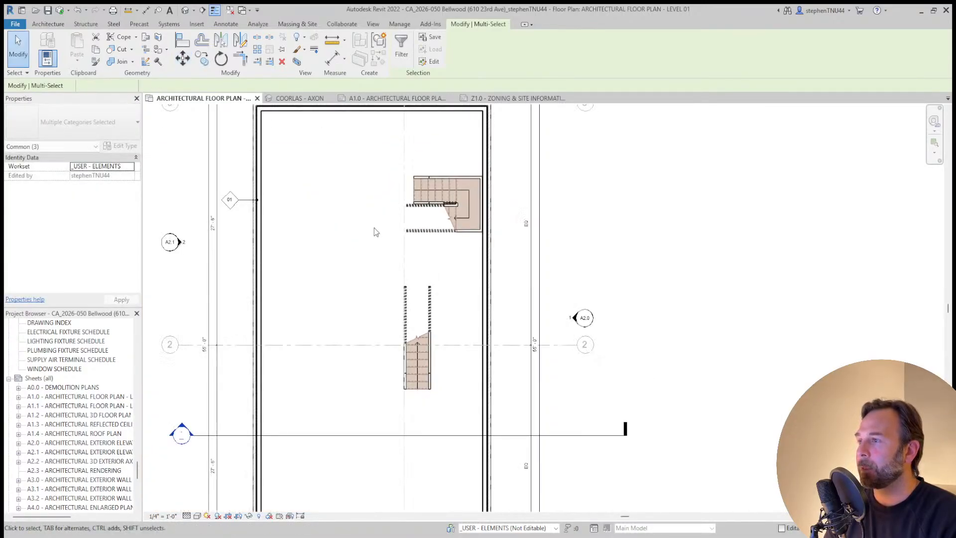
left_click(375, 228)
scroll(396, 205, "up", 1)
scroll(395, 204, "down", 1)
middle_click_drag(387, 220, 393, 259)
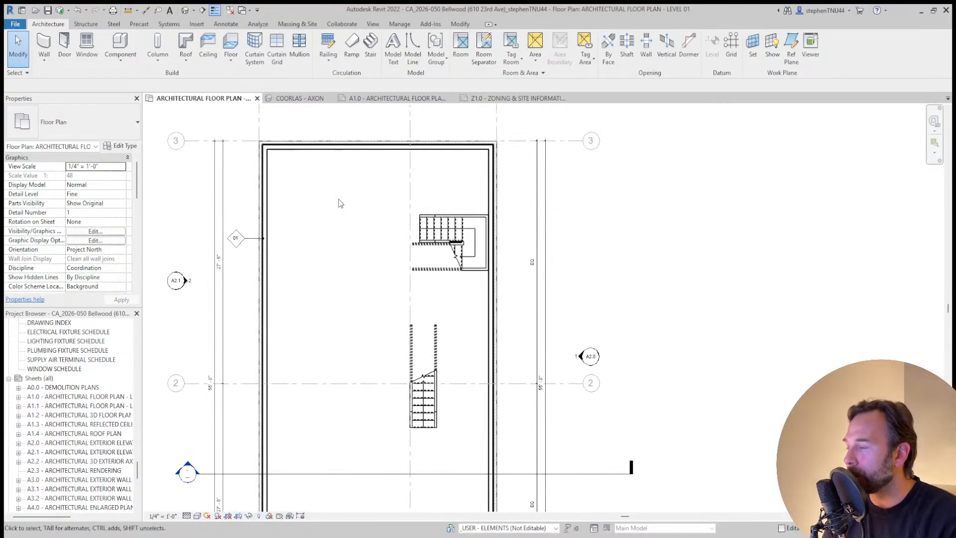
Measure the horizontal distance between grid B and grid D just north of the building
left_click(411, 195)
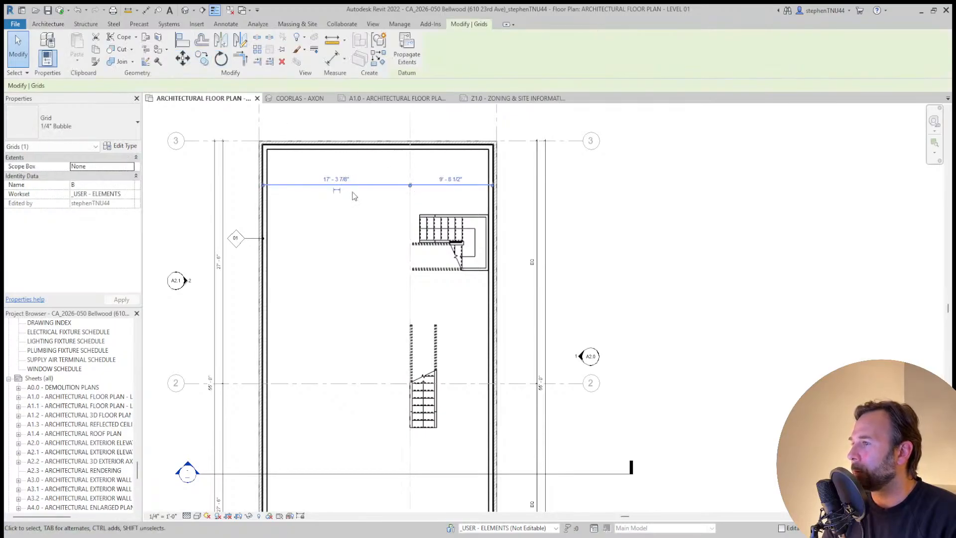
key("Escape")
scroll(373, 262, "down", 2)
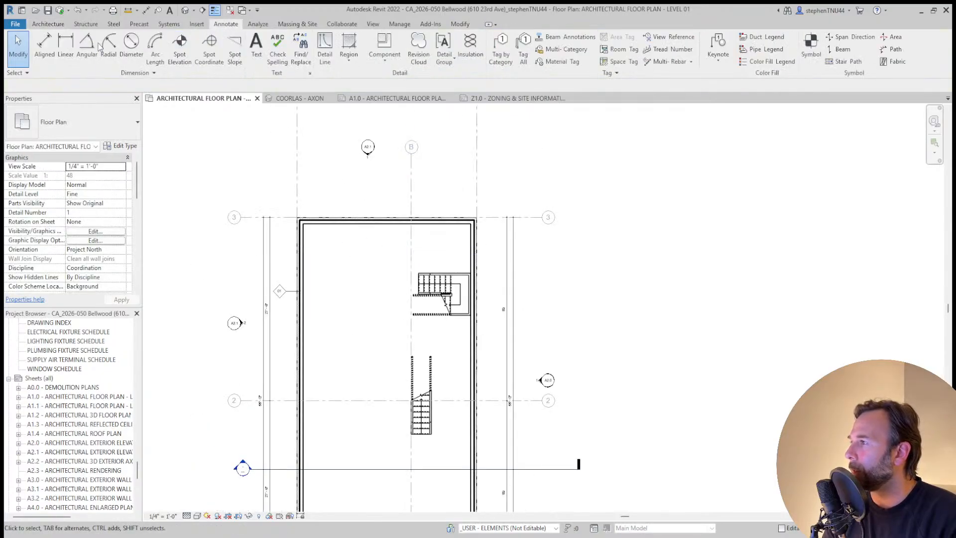
left_click(44, 45)
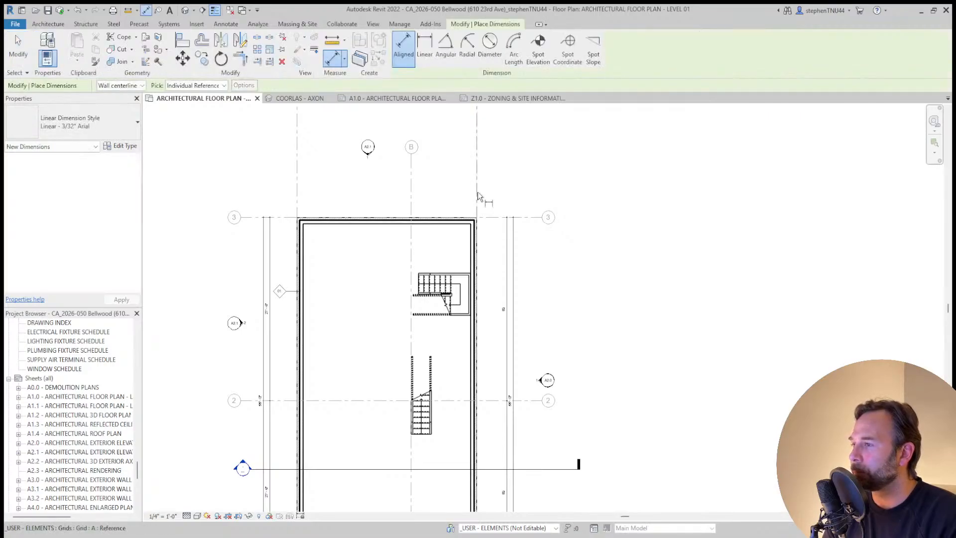
scroll(429, 195, "down", 2)
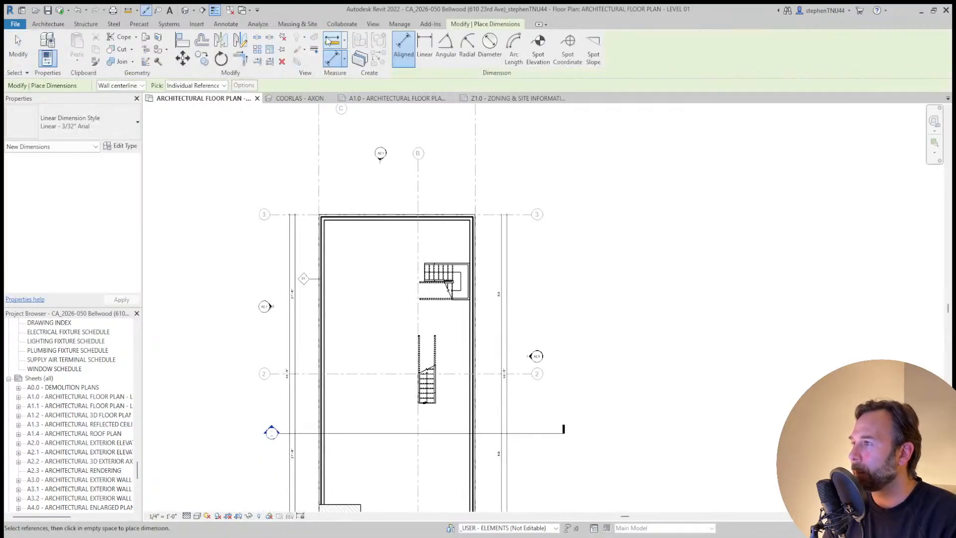
left_click(328, 41)
scroll(418, 212, "up", 2)
left_click(417, 189)
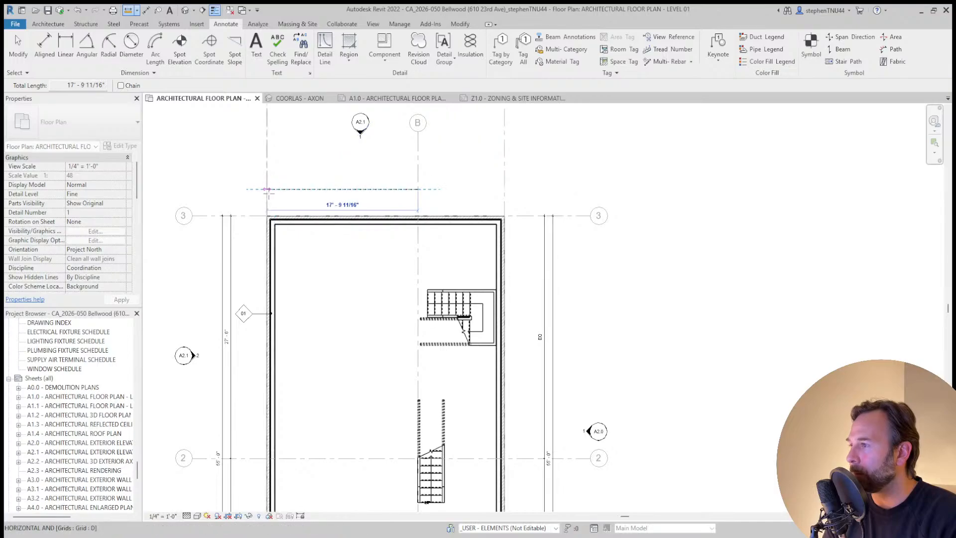
key("Escape")
key("Escape")
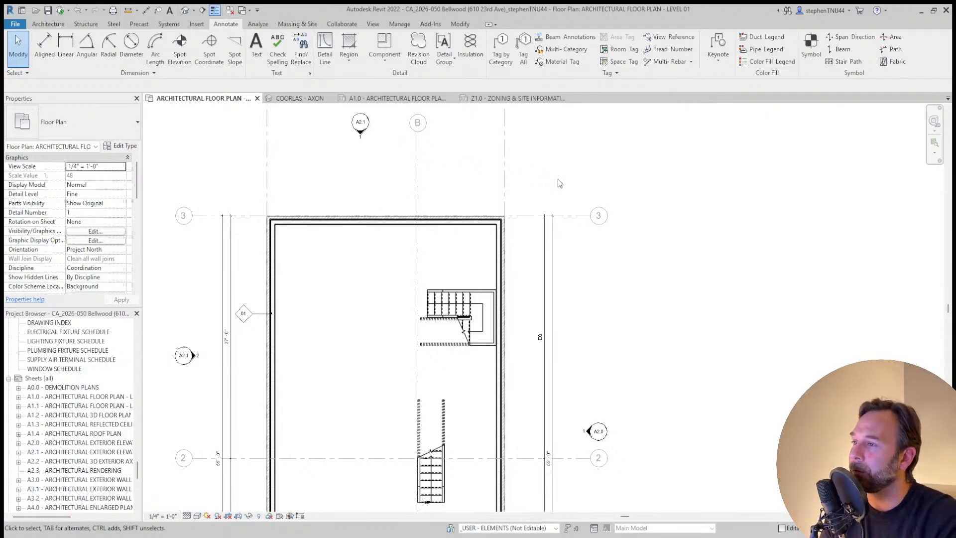
Undo the move of both stairs and grid B toward the exterior wall
scroll(474, 182, "down", 3)
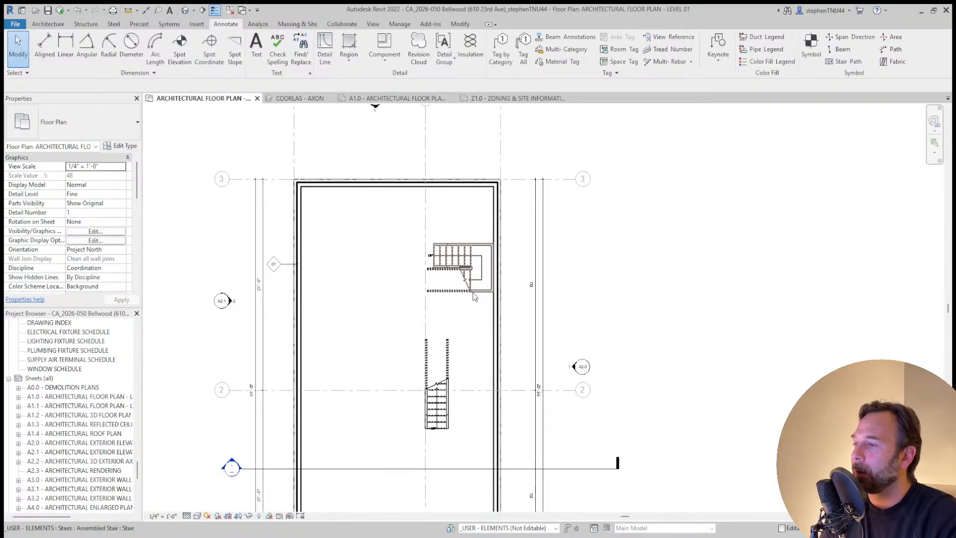
middle_click_drag(463, 314, 461, 300)
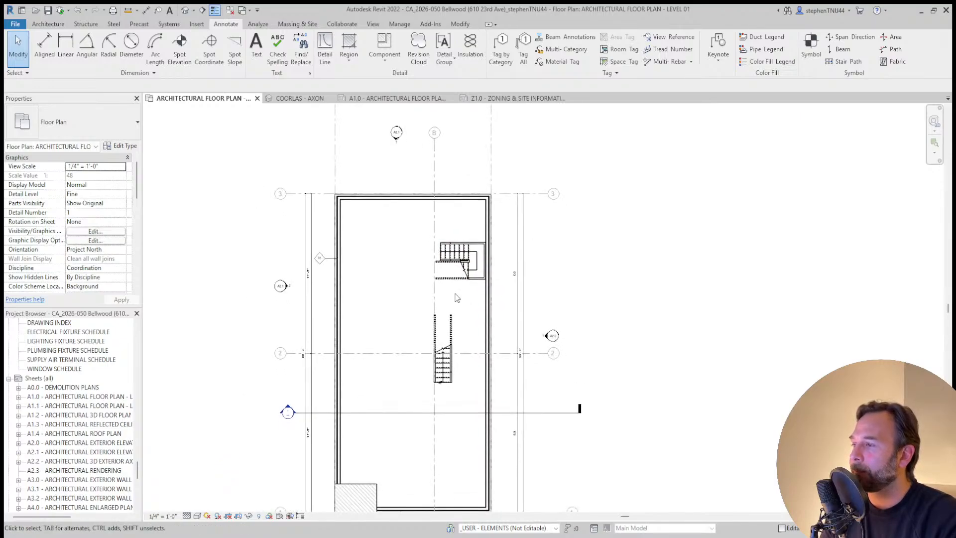
scroll(453, 297, "up", 5)
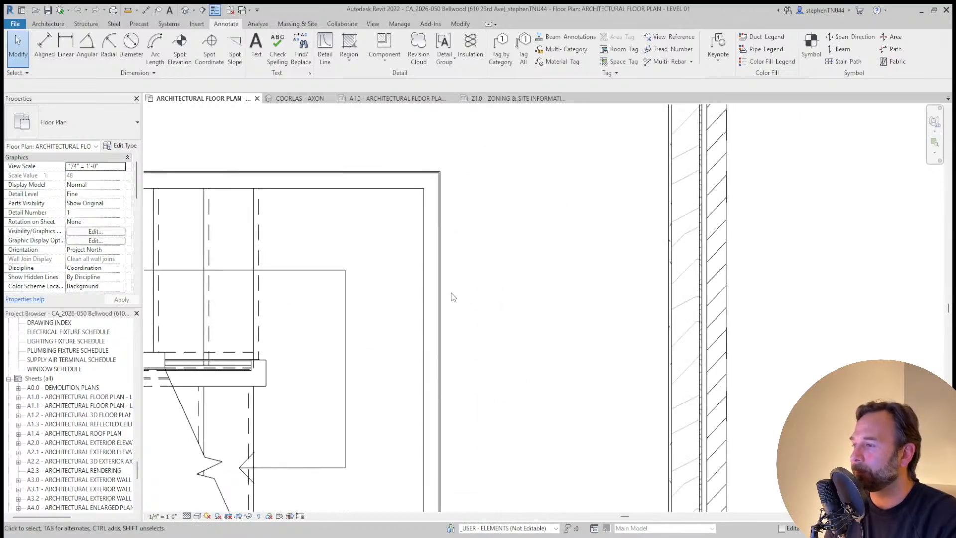
scroll(406, 288, "down", 4)
middle_click_drag(405, 289, 464, 249)
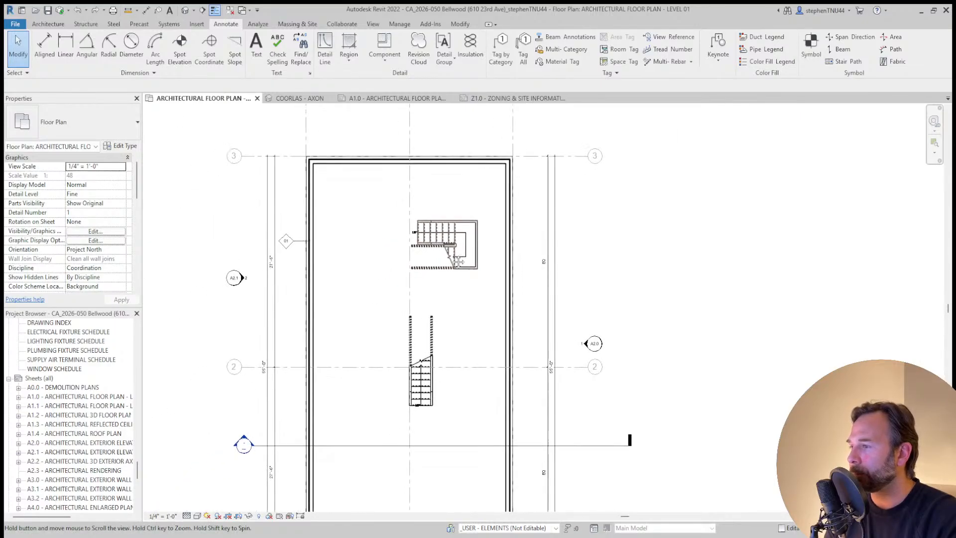
scroll(454, 258, "down", 1)
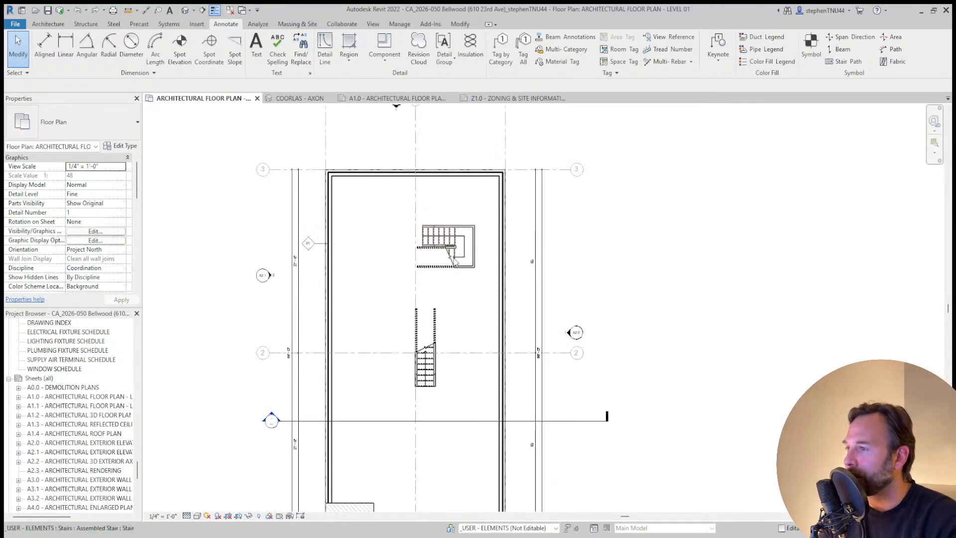
scroll(457, 301, "down", 3)
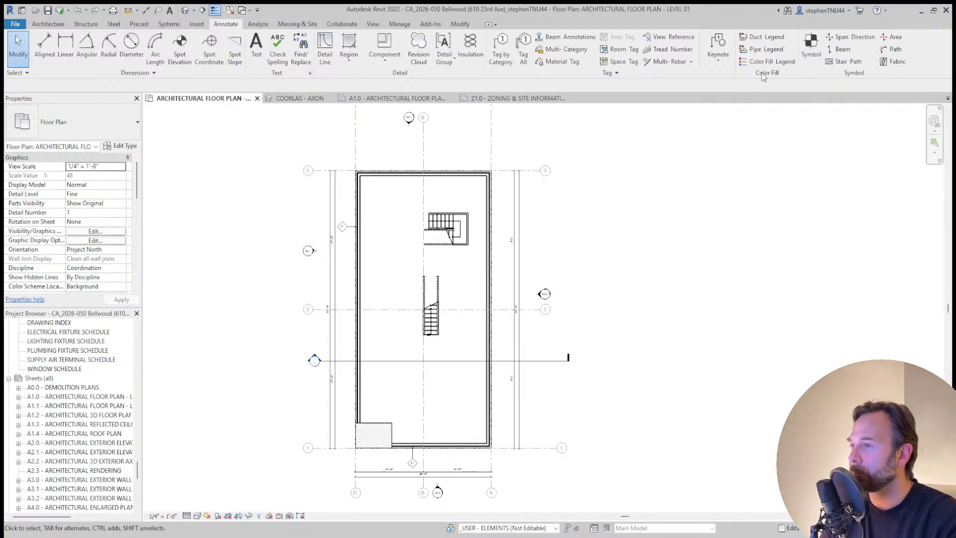
Shift the hatched filled region at the corner of grids D and 1 by 5'-0" along grid 1 toward grid B
scroll(460, 266, "up", 2)
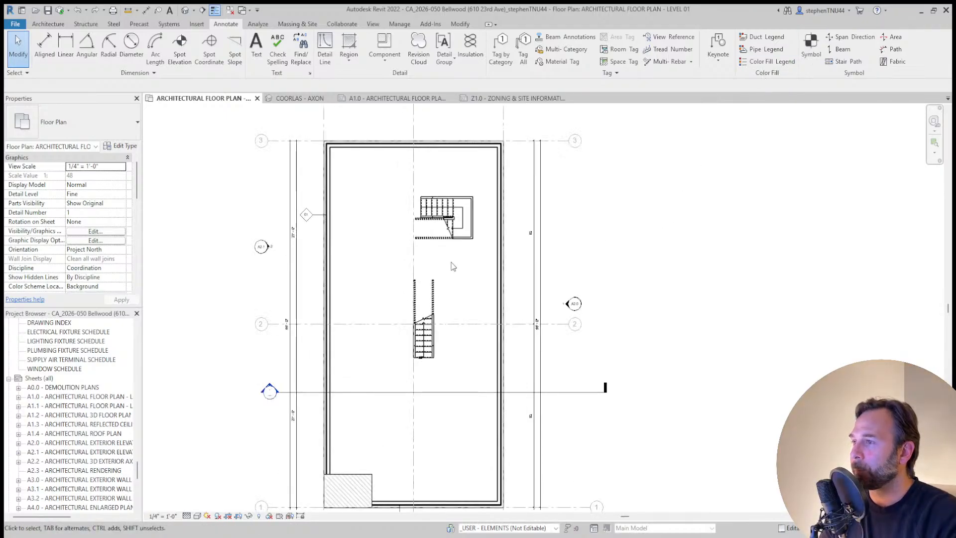
scroll(443, 255, "down", 2)
scroll(407, 440, "up", 2)
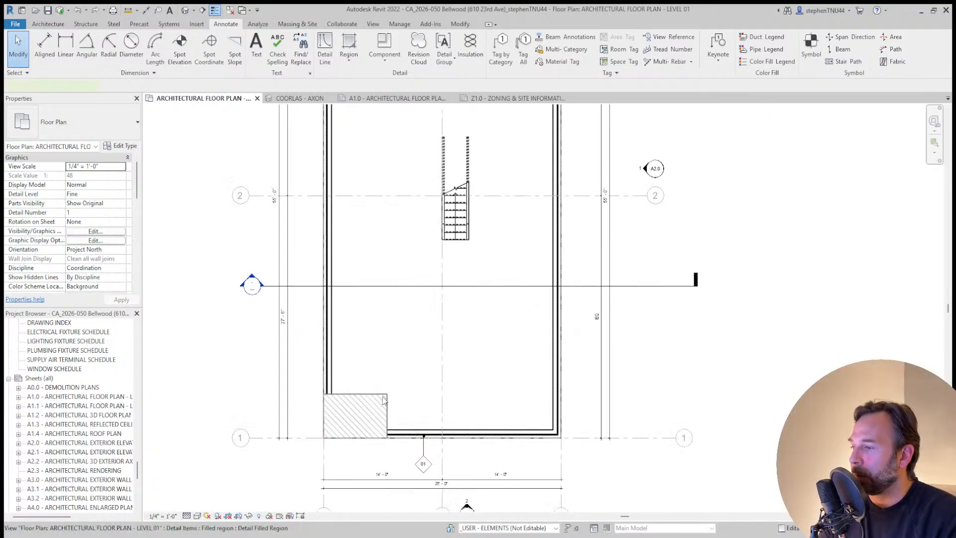
left_click(383, 400)
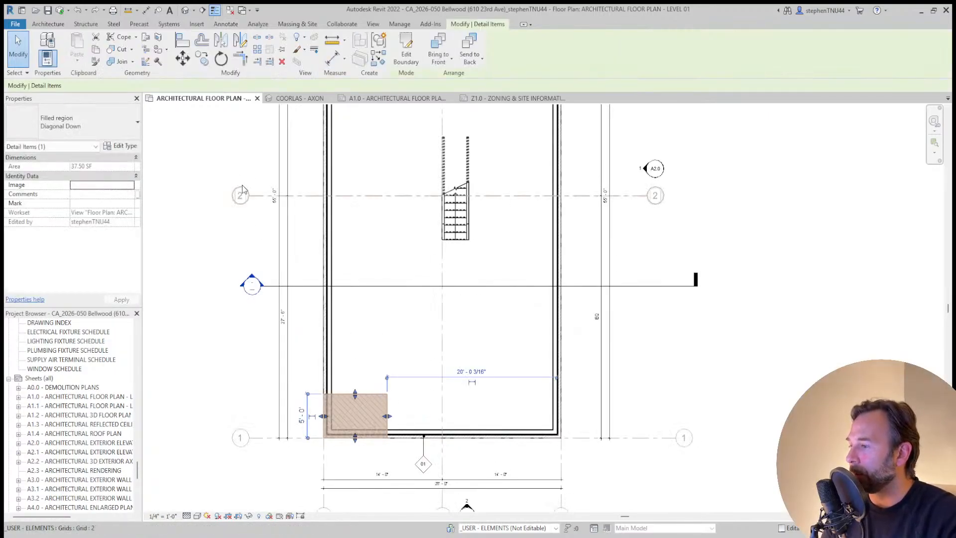
key("Right")
key("Right")
key("Right")
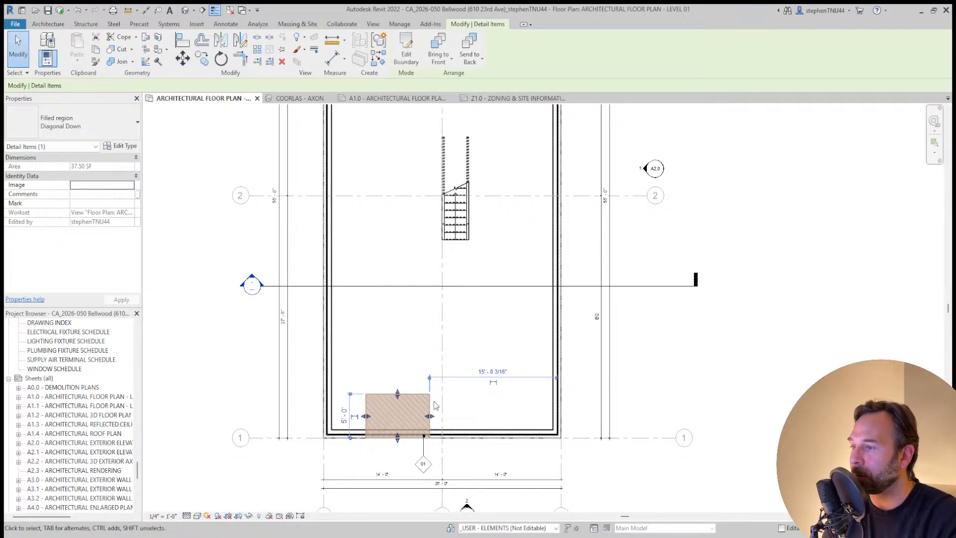
Move the straight stair from grid B against the inside face of the exterior wall along grid D, just south of grid 2
left_click(454, 219)
left_click(345, 273)
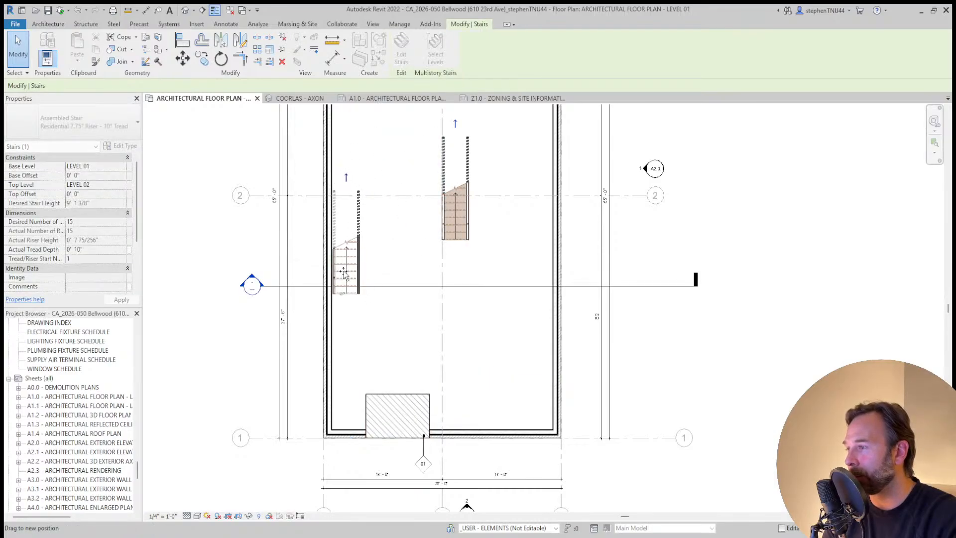
left_click(390, 264)
scroll(390, 264, "down", 3)
middle_click_drag(390, 264, 407, 311)
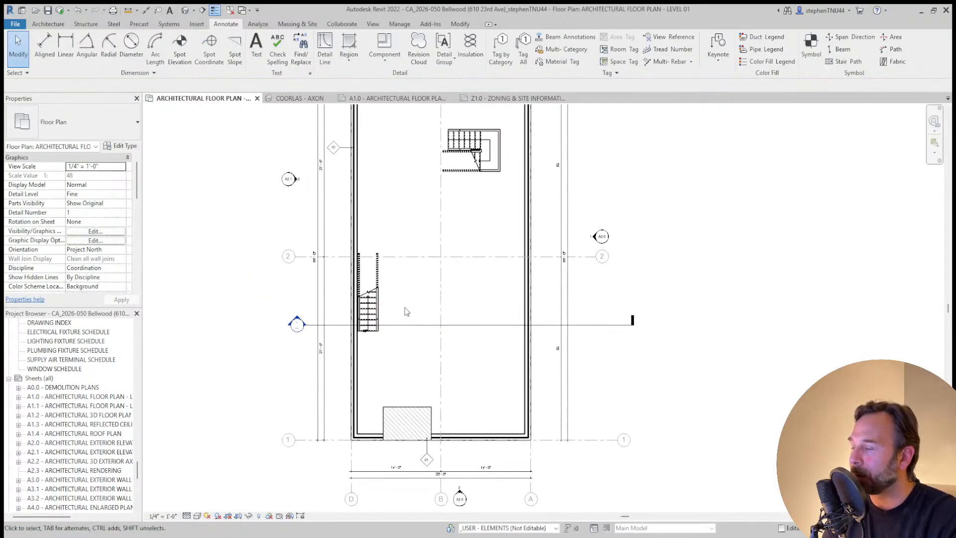
scroll(365, 343, "up", 2)
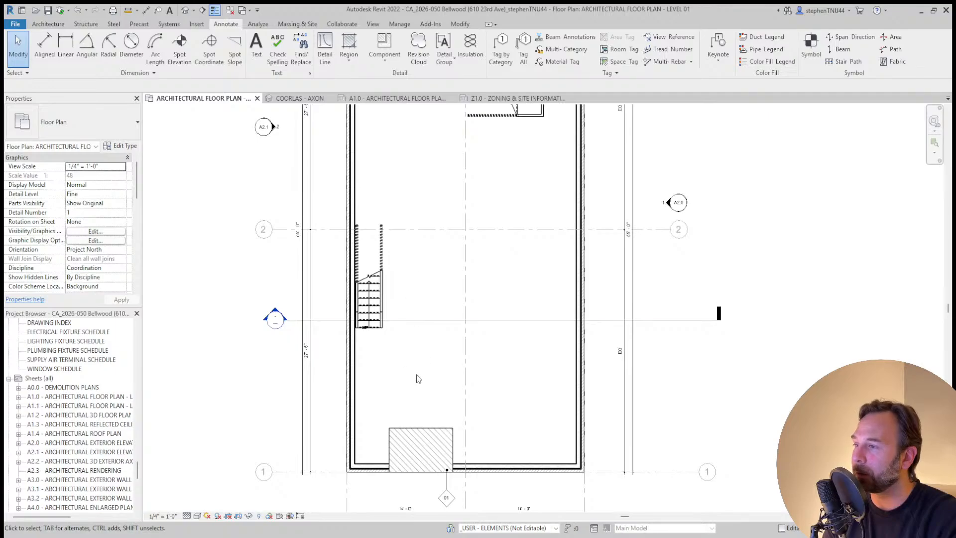
Rotate the straight stair beside the grid D wall by 180° about its center
left_click(369, 299)
left_click(218, 62)
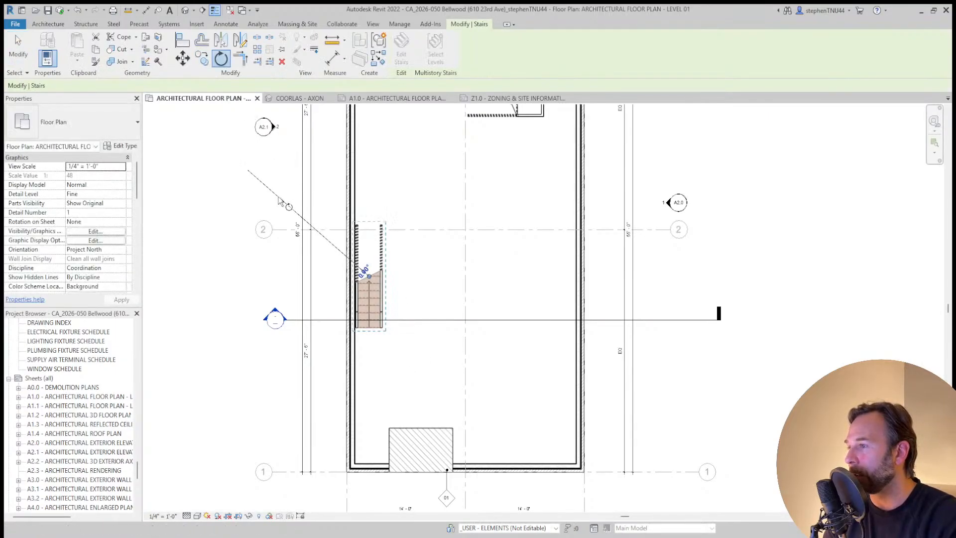
left_click(281, 201)
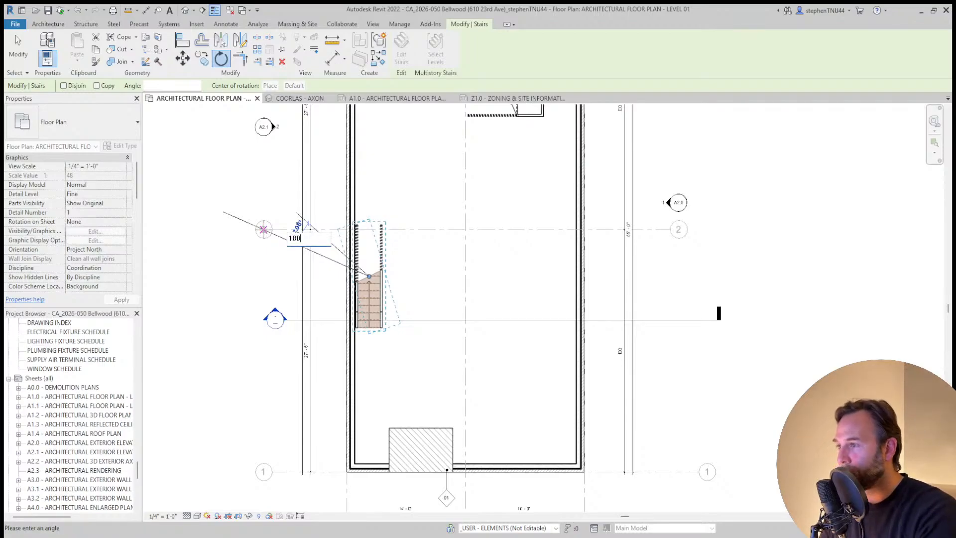
left_click(263, 230)
left_click(409, 191)
scroll(410, 191, "down", 2)
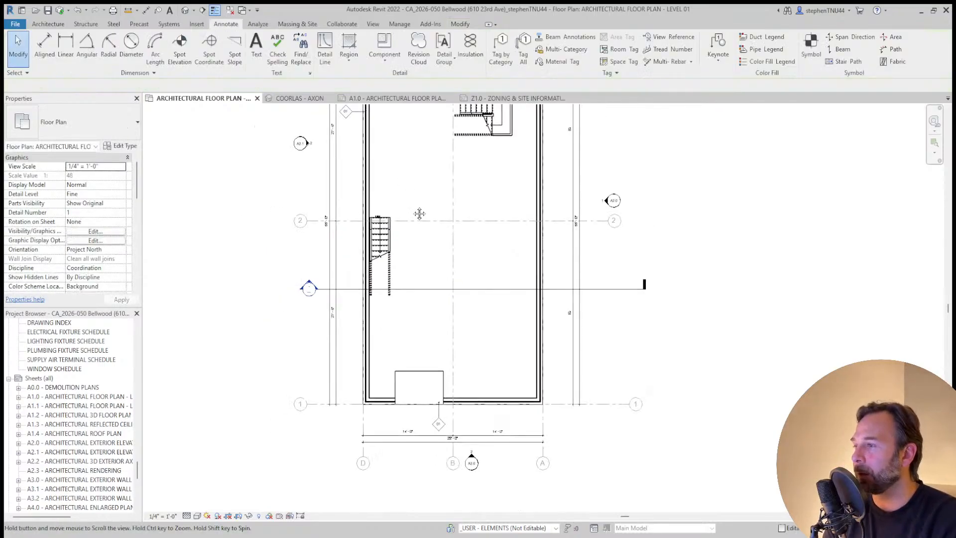
Move the rotated straight stair away from the grid D wall to sit beside grid B, with its first treads crossing grid 2
middle_click_drag(417, 214, 419, 249)
scroll(389, 264, "up", 3)
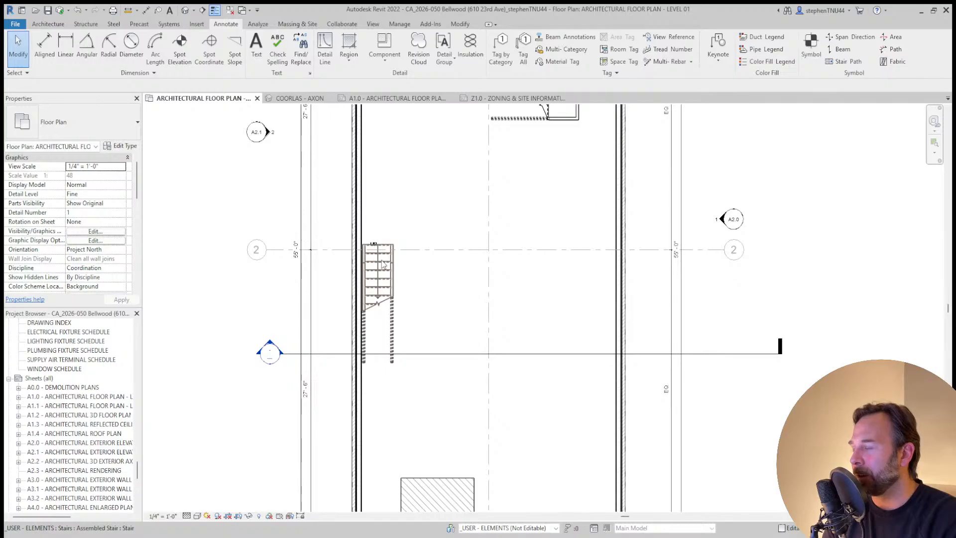
scroll(381, 266, "down", 1)
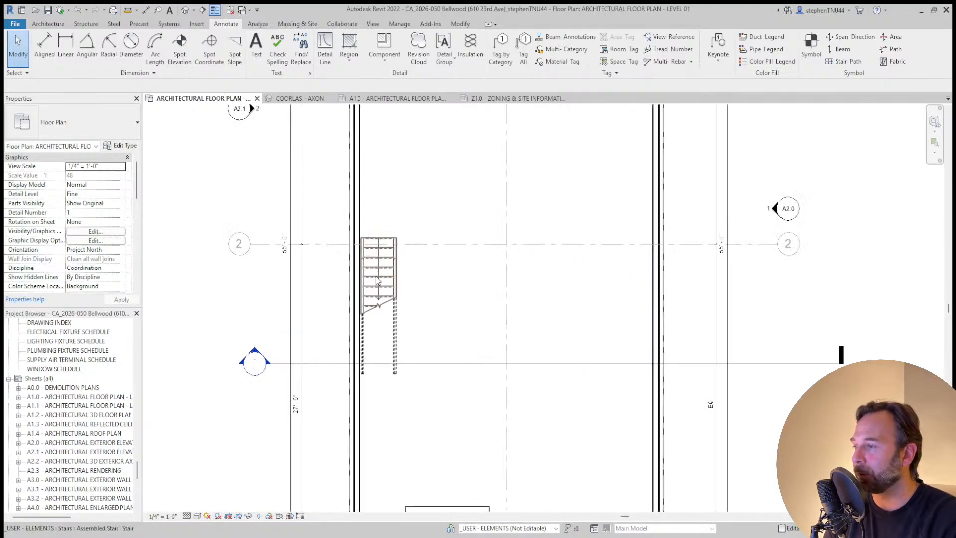
scroll(379, 273, "up", 1)
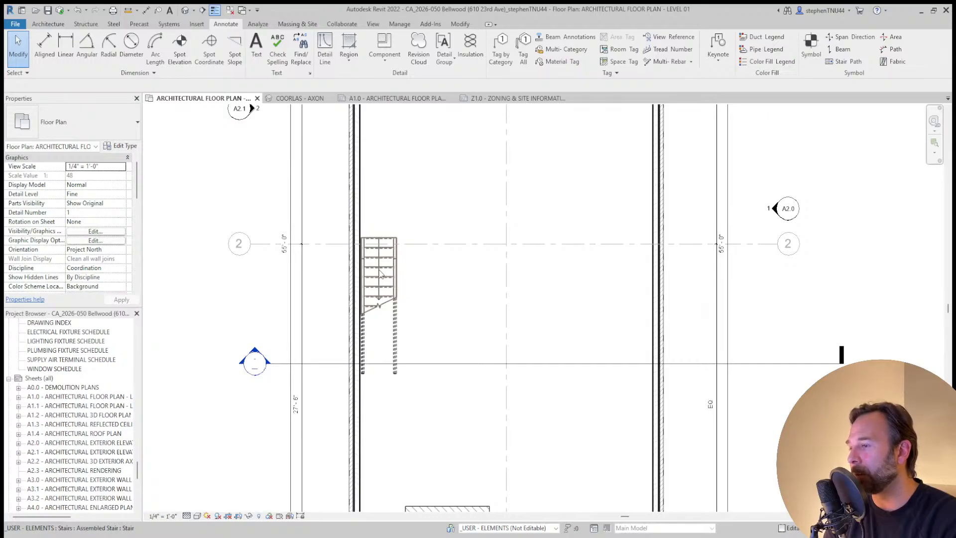
scroll(380, 273, "down", 1)
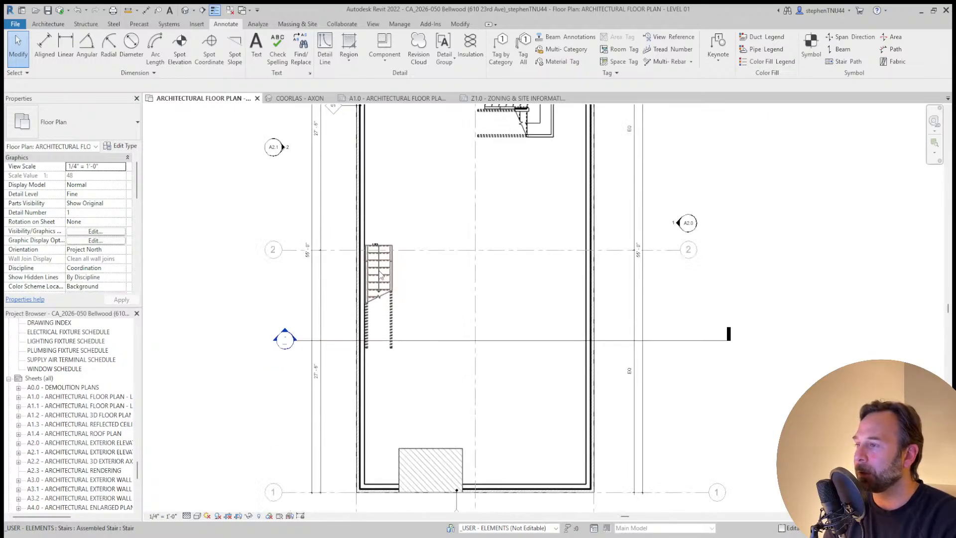
left_click_drag(379, 271, 490, 256)
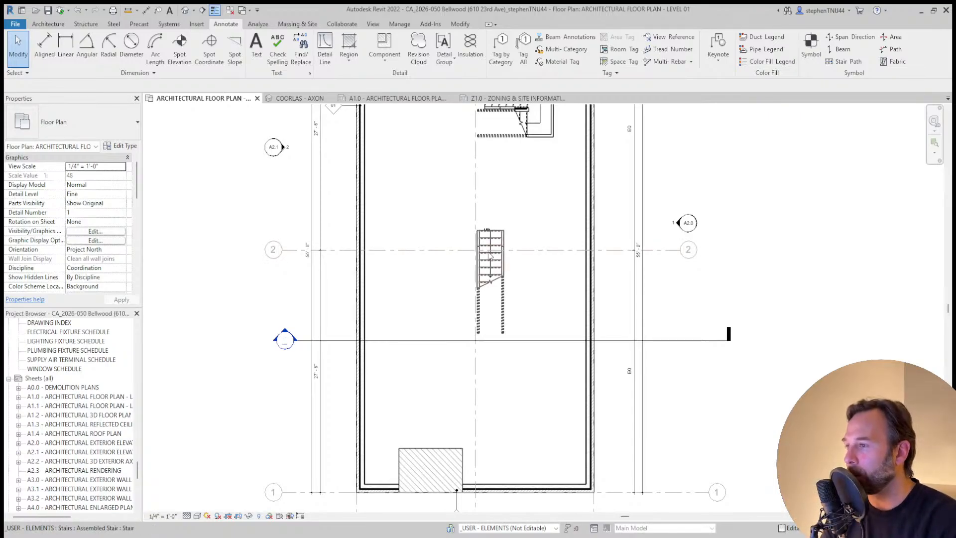
Adjust the positions of the UP labels at the starts of the straight stair and the U-shaped stair
scroll(465, 247, "down", 1)
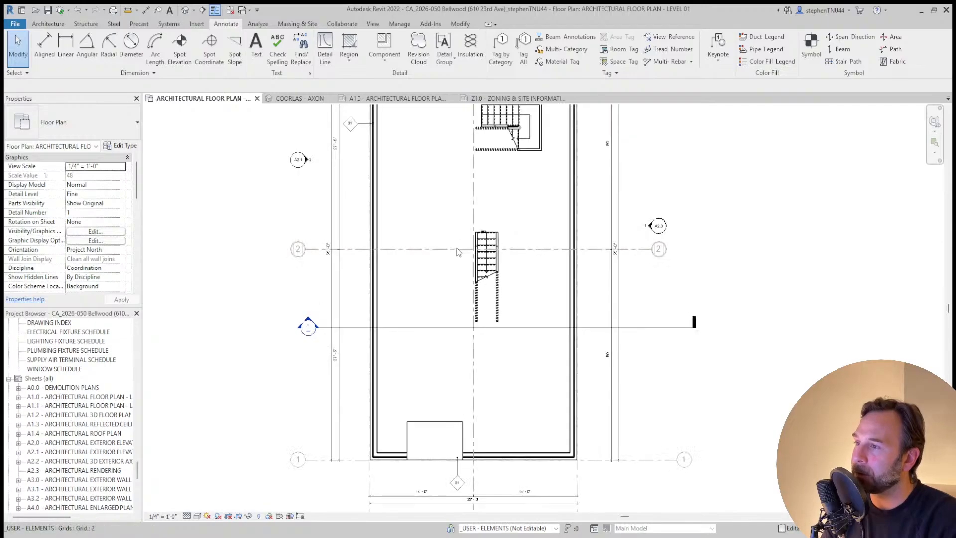
scroll(489, 358, "down", 1)
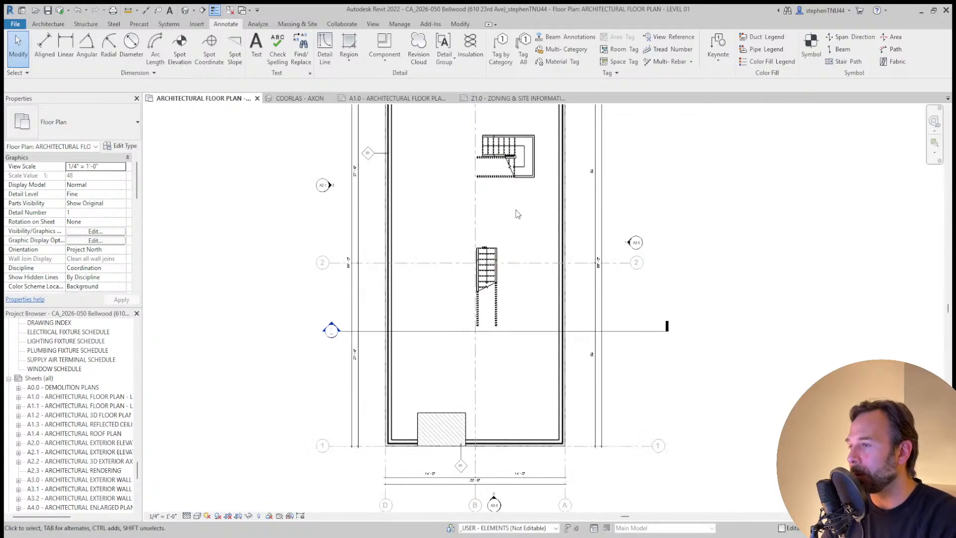
scroll(483, 242, "up", 5)
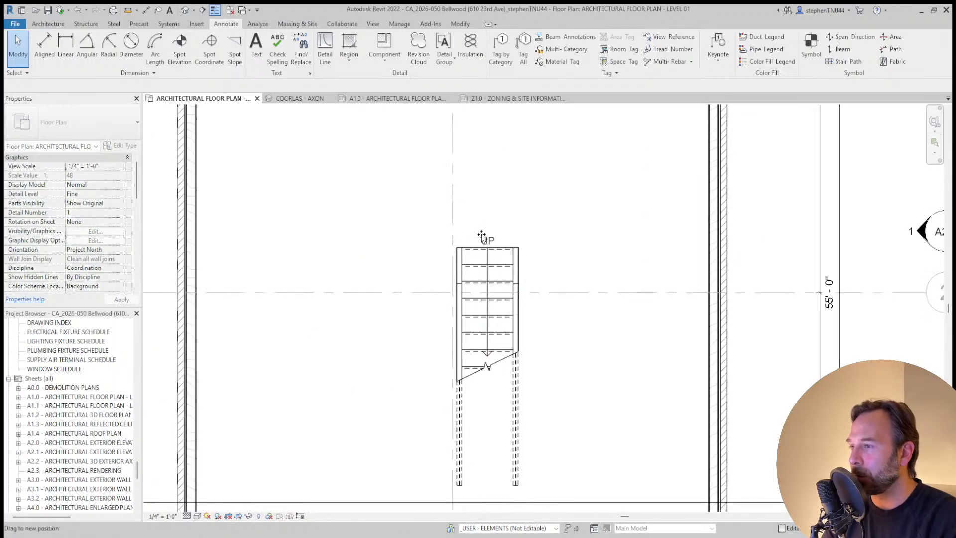
left_click_drag(482, 234, 482, 229)
scroll(482, 229, "down", 4)
middle_click_drag(485, 162, 469, 305)
scroll(456, 211, "up", 5)
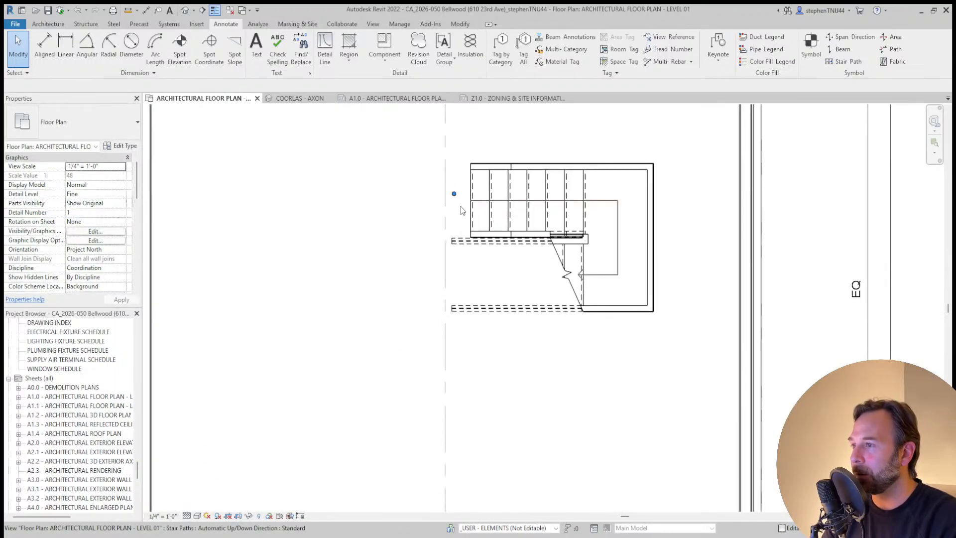
left_click_drag(454, 194, 451, 197)
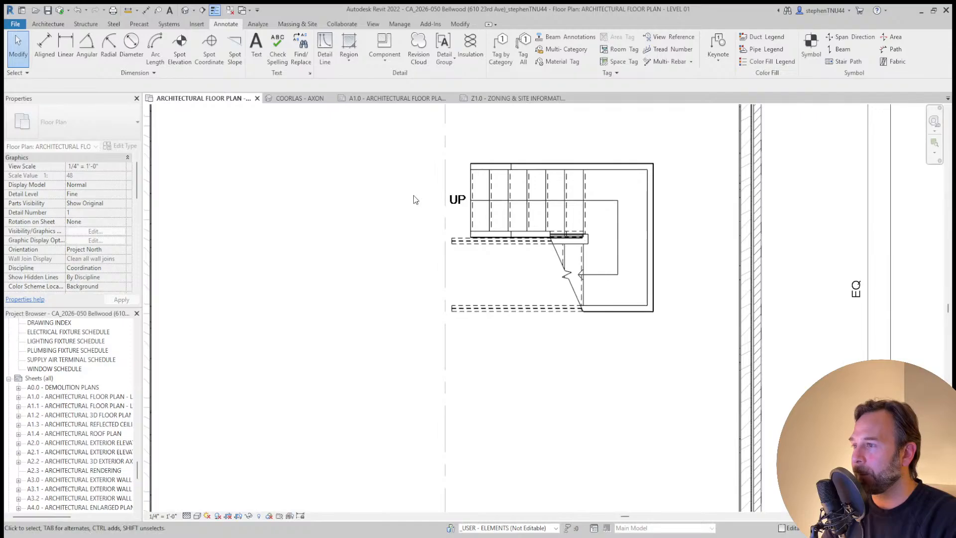
Copy the exterior brick wall on grid 1 by 5'-0" toward grid 2, along the inner edge of the hatched entry region
scroll(418, 194, "down", 5)
middle_click_drag(525, 320, 502, 321)
scroll(414, 427, "up", 5)
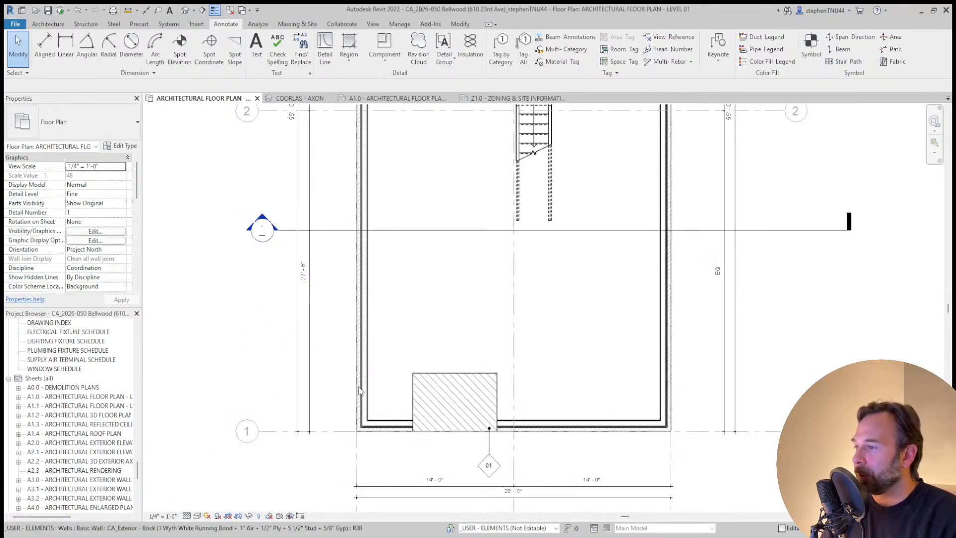
left_click(438, 376)
left_click(437, 303)
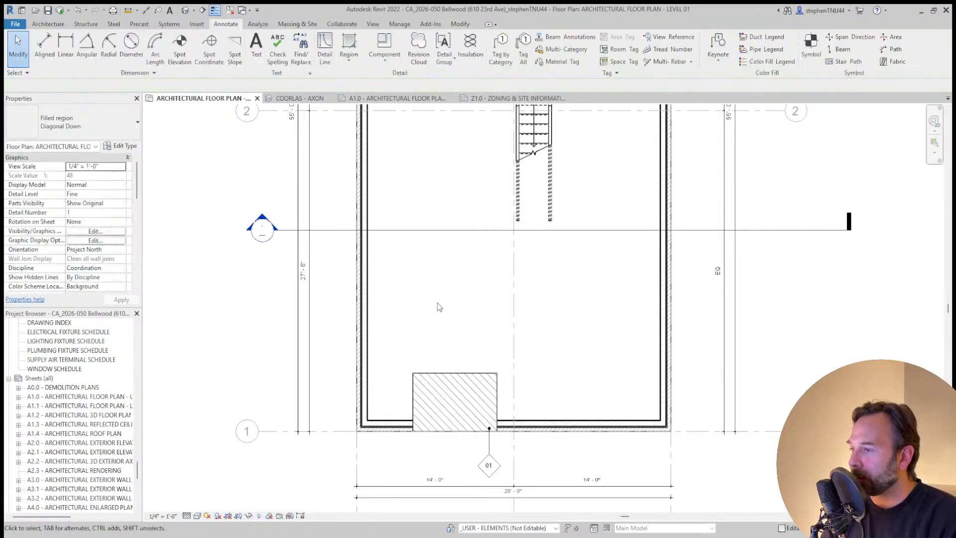
scroll(428, 358, "down", 1)
left_click(395, 422)
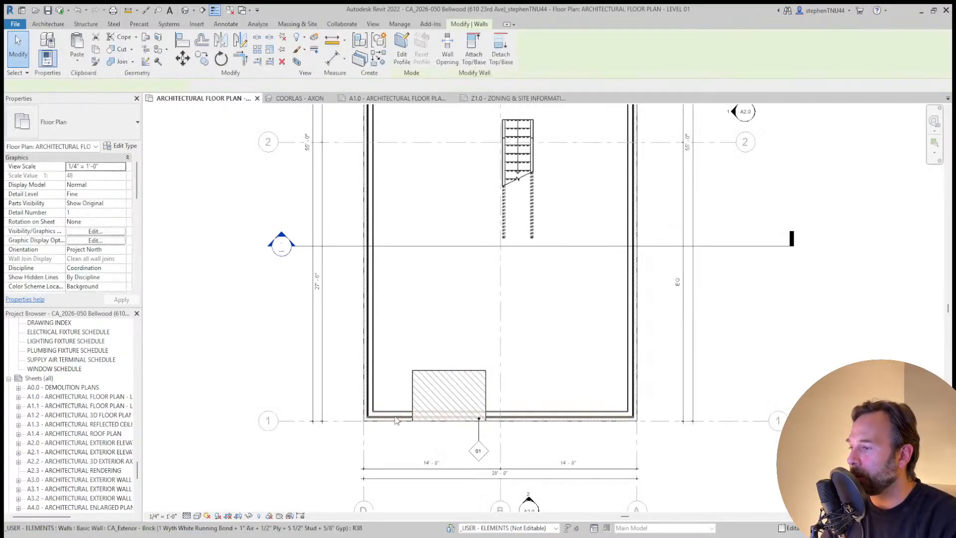
scroll(329, 478, "up", 2)
key("c")
key("o")
left_click(557, 386)
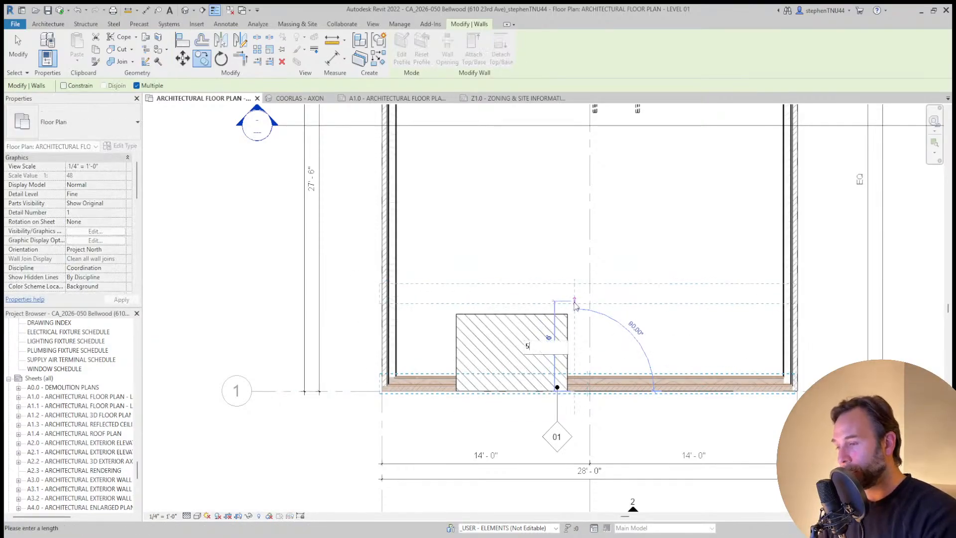
left_click(575, 303)
key("Escape")
key("Escape")
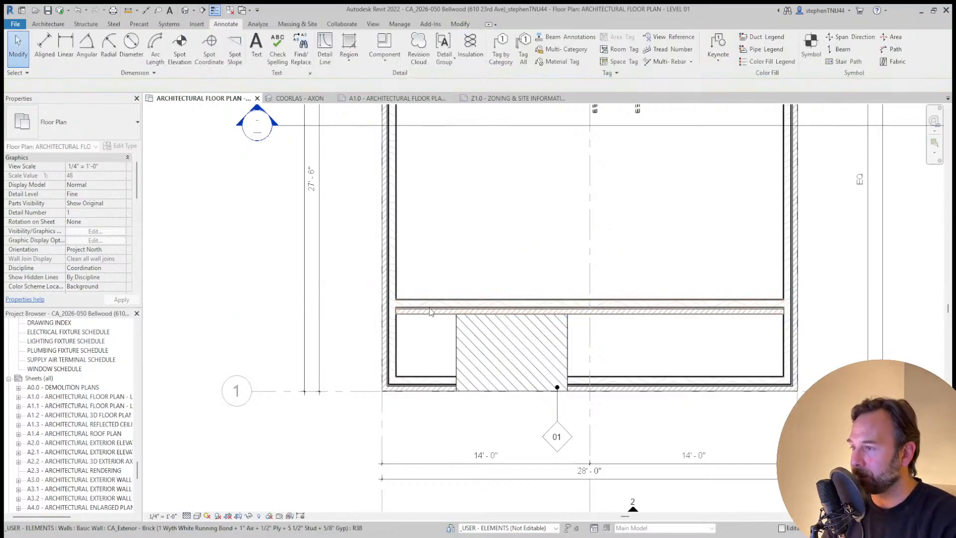
Shorten the copied wall at both ends so it runs about 9'-0" from the hatched region's edge facing grid D to grid B
left_click(431, 309)
scroll(389, 314, "up", 2)
left_click_drag(389, 314, 478, 313)
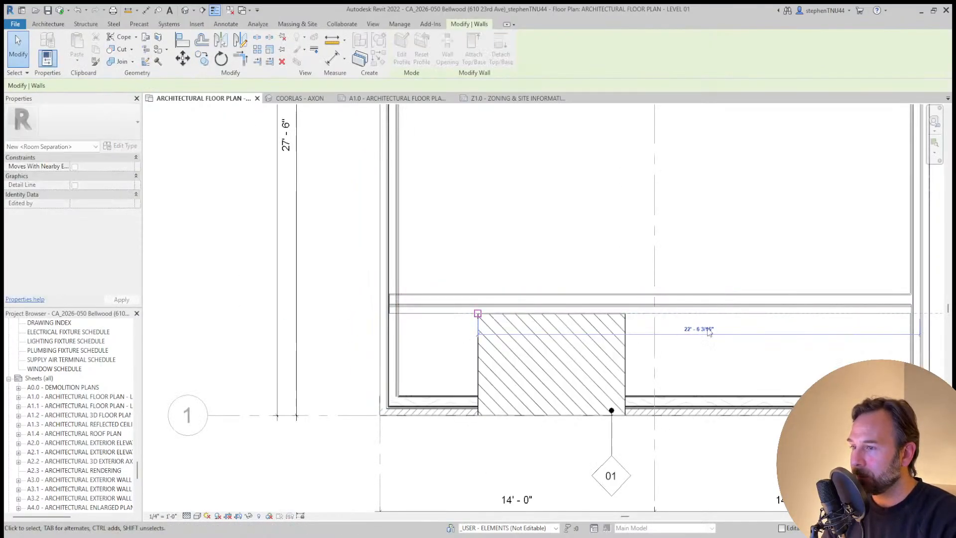
scroll(659, 319, "down", 1)
middle_click_drag(659, 319, 575, 317)
scroll(795, 316, "up", 1)
left_click_drag(797, 312, 532, 312)
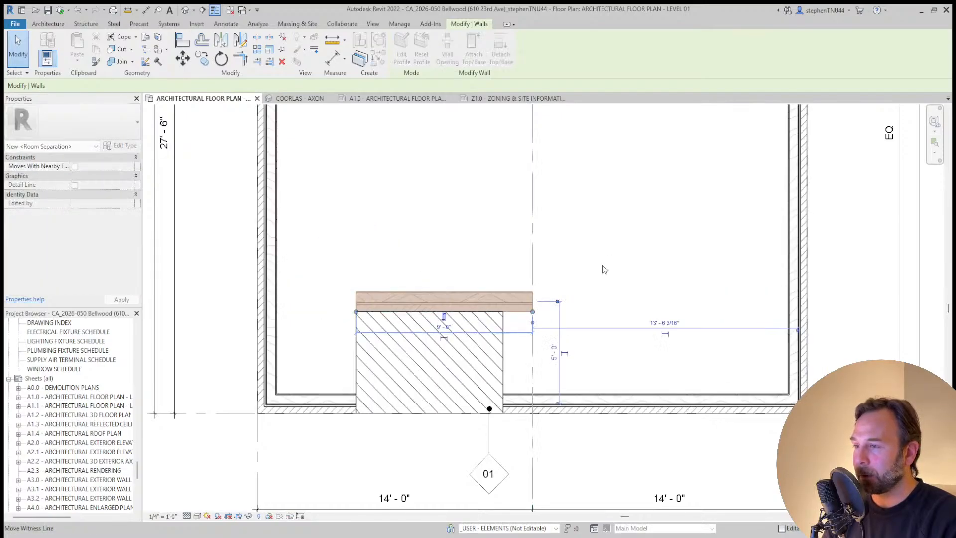
left_click(607, 250)
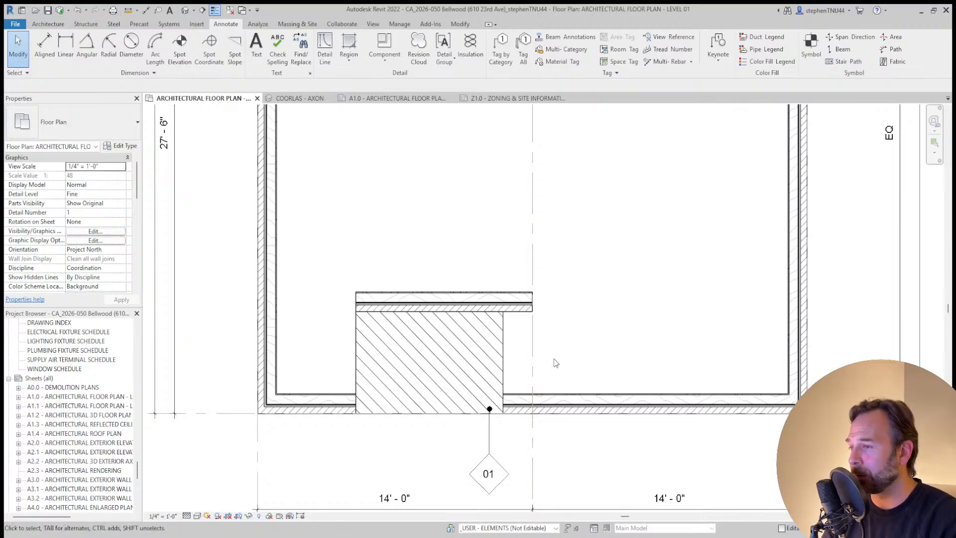
Place two parallel copies of the shortened brick wall inside the building behind the entry recess
left_click(513, 299)
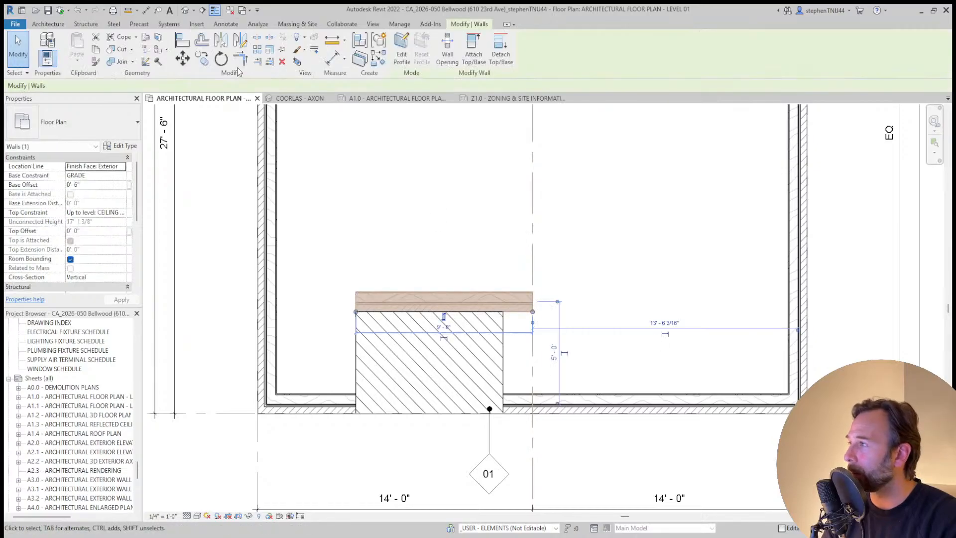
left_click(203, 62)
left_click(412, 293)
left_click(389, 201)
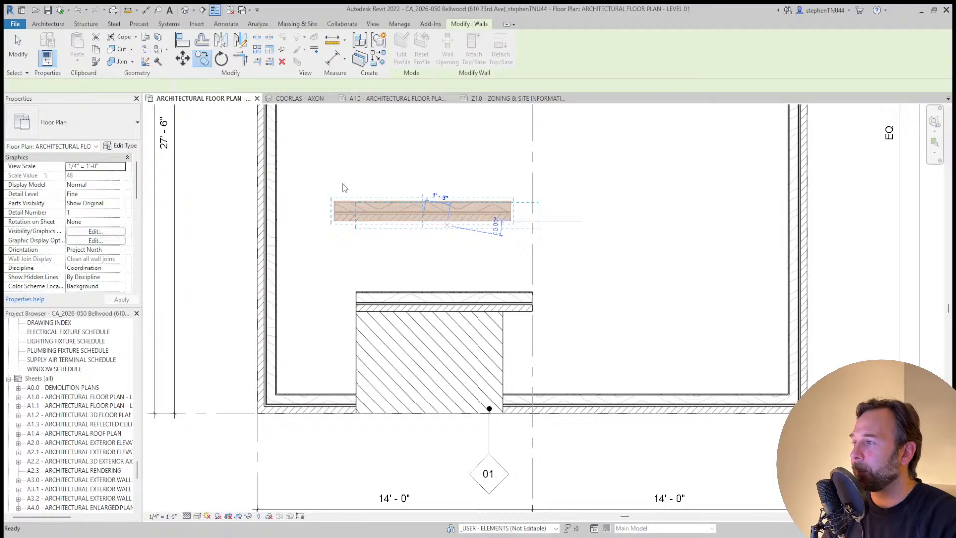
left_click(201, 58)
left_click(402, 207)
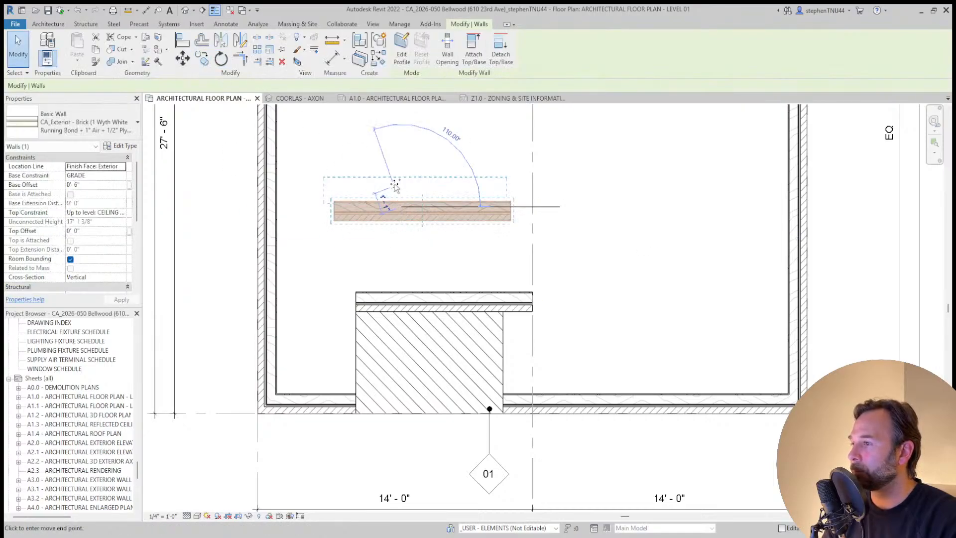
left_click(365, 248)
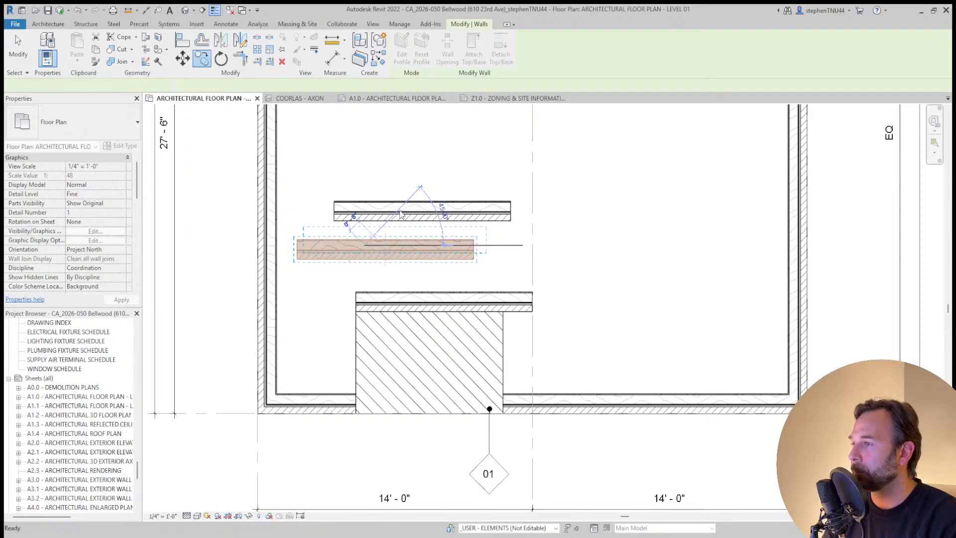
Rotate the wall copy farther from the recess by 90° so it runs parallel to grid B
left_click(292, 162)
type("90")
key("Return")
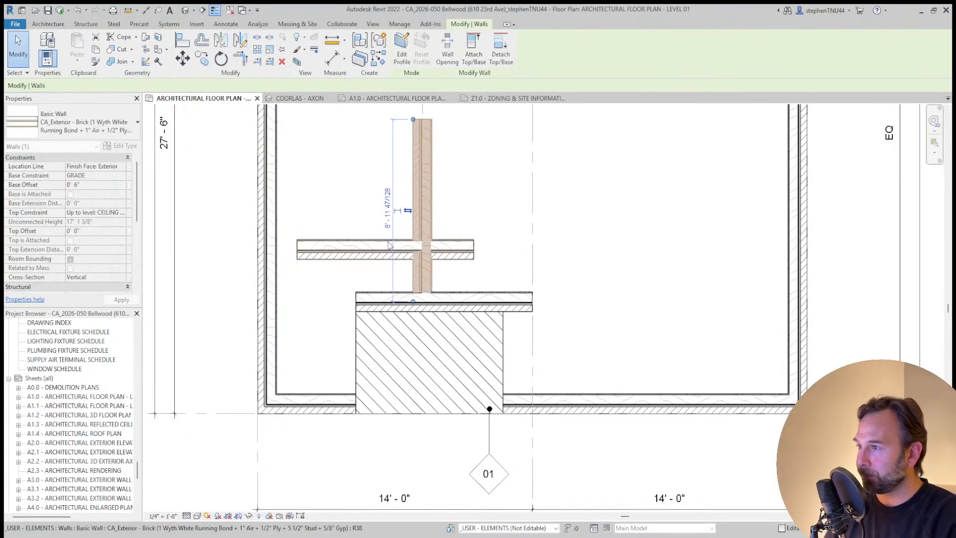
Move the rotated wall onto grid B so it meets the end of the entry recess's back wall
key("m")
key("v")
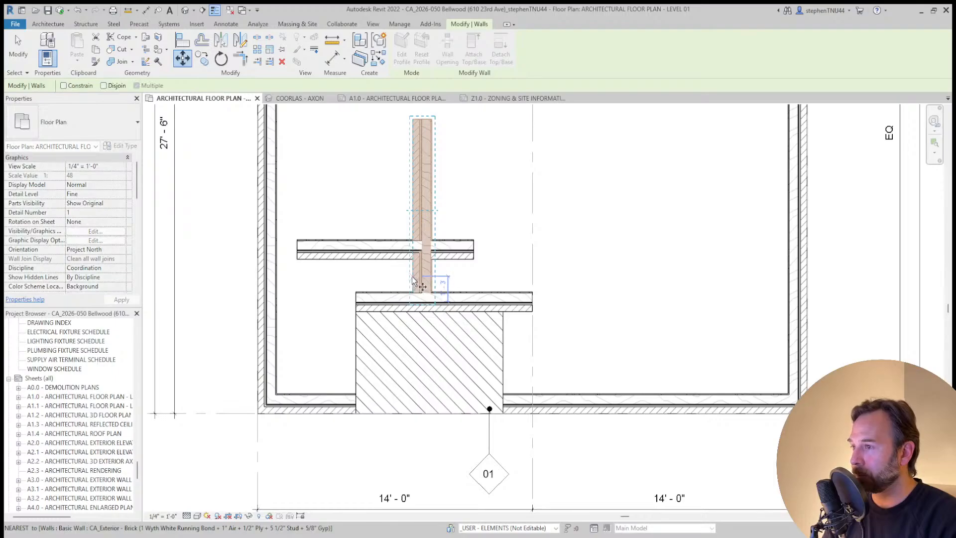
scroll(431, 277, "up", 4)
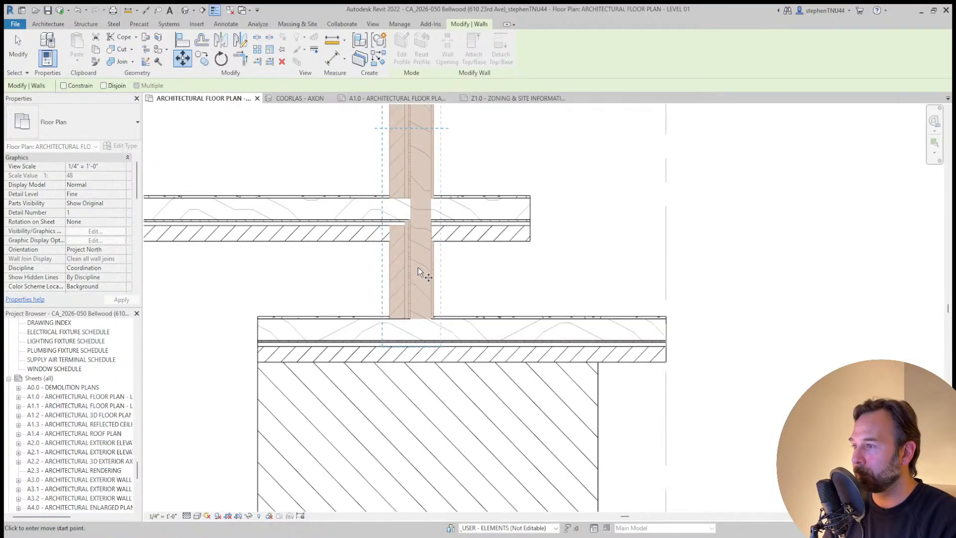
left_click(665, 399)
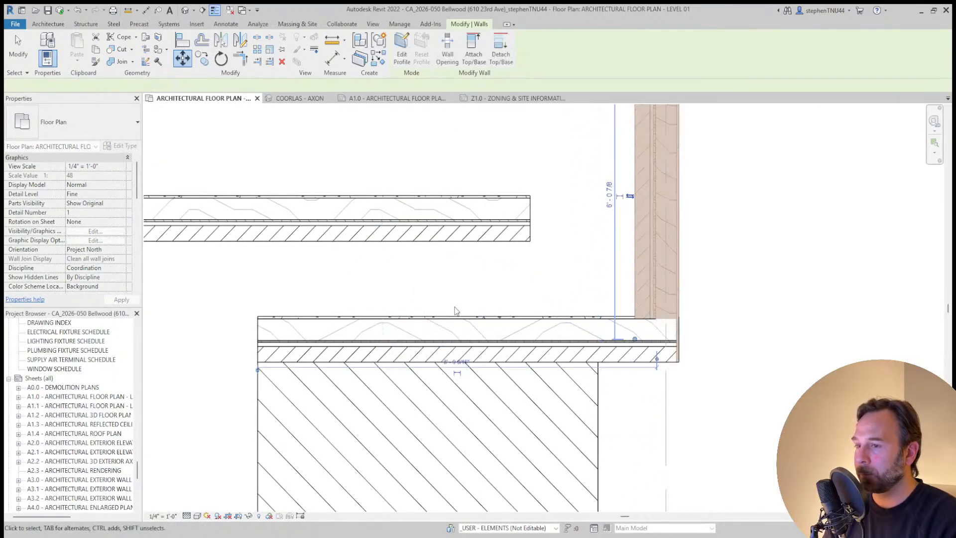
scroll(455, 309, "down", 3)
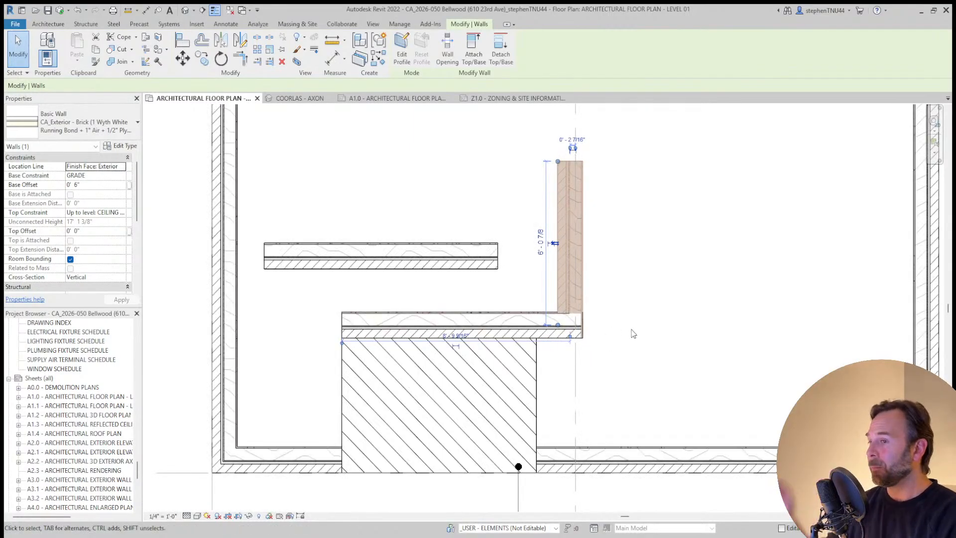
Extend the rotated wall along grid B past the recess's back wall to meet the front wall on grid 1
key("Escape")
left_click(558, 281)
left_click_drag(558, 324, 557, 454)
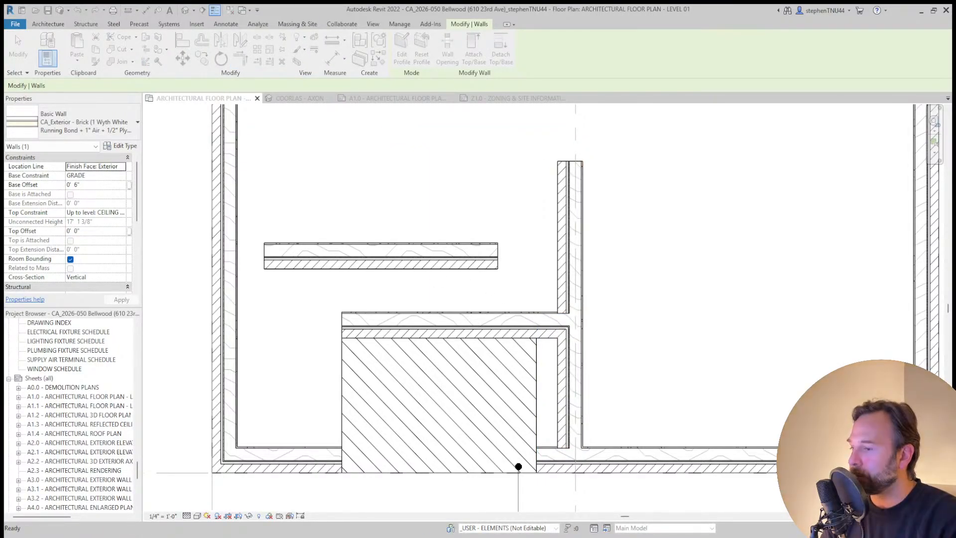
key("Escape")
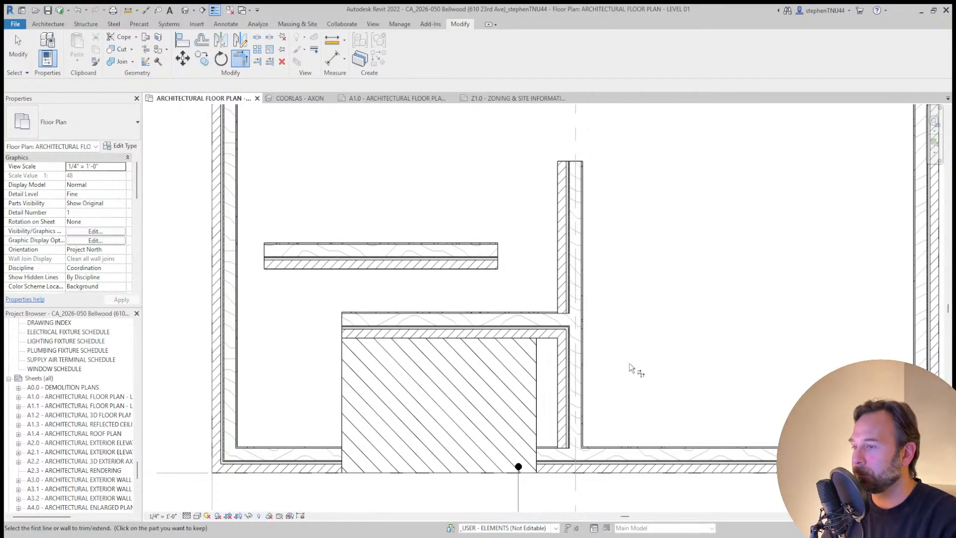
Trim the wall on grid B back to a clean corner with the entry recess's back wall
left_click(562, 377)
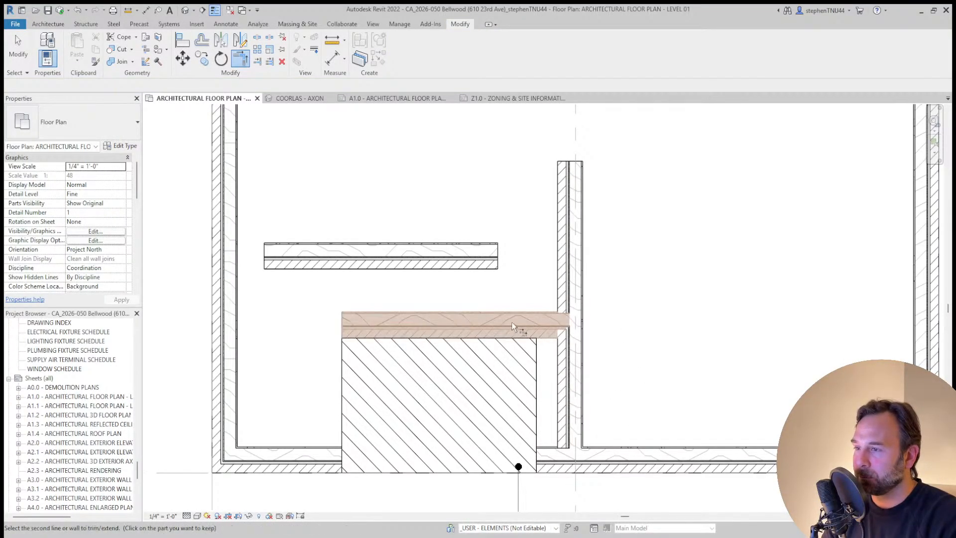
scroll(597, 394, "down", 3)
scroll(591, 388, "up", 3)
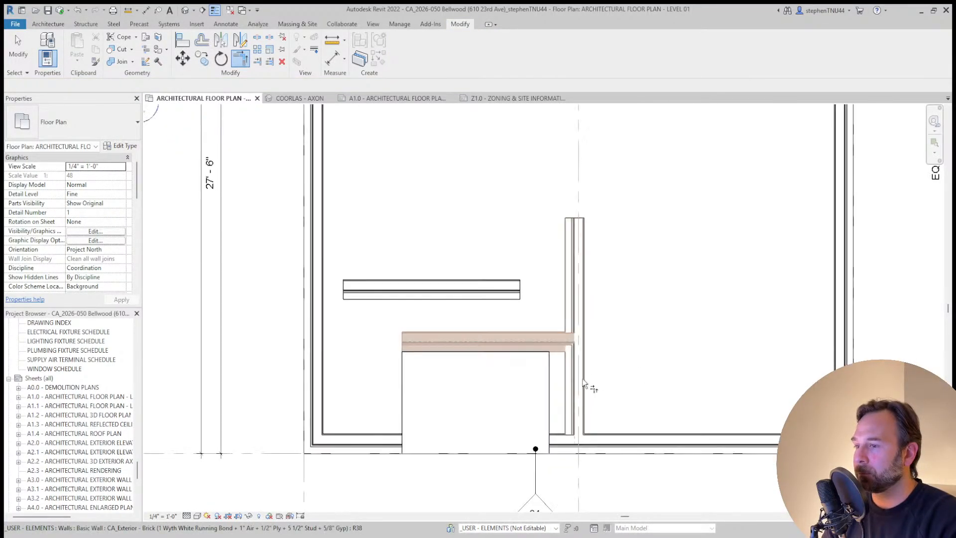
key("Escape")
key("Escape")
left_click(566, 181)
left_click_drag(559, 165, 559, 342)
scroll(651, 316, "down", 2)
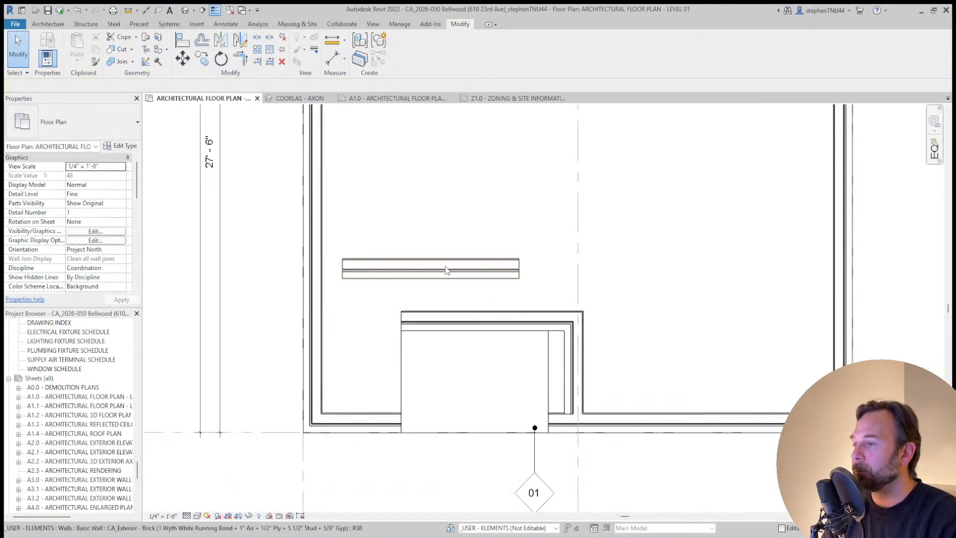
Rotate the remaining spare wall copy behind the recess by 90° so it runs parallel to grid B
left_click(430, 268)
left_click(215, 59)
left_click(447, 187)
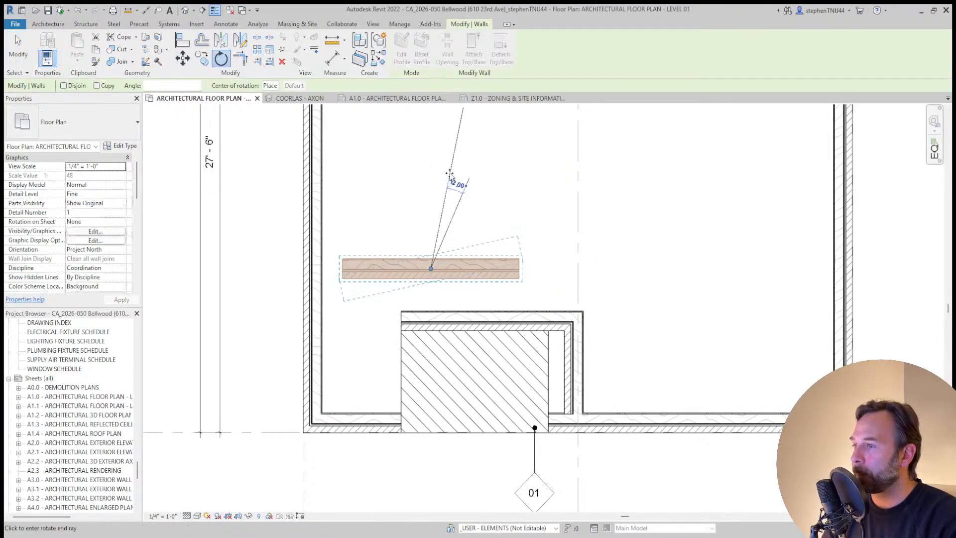
type("90")
key("Return")
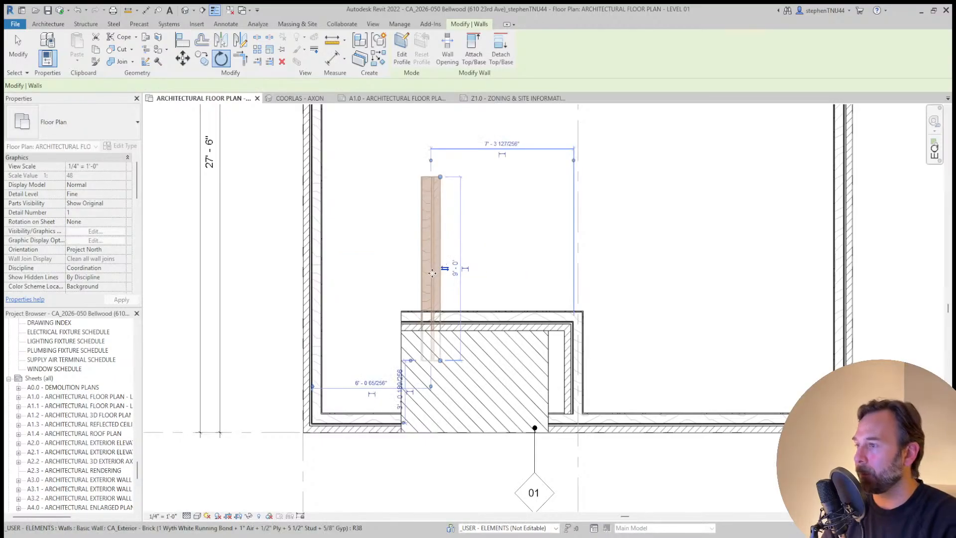
Move the rotated wall so its brick face meets the hatched region's back corner on the side toward grid D
scroll(431, 268, "up", 2)
left_click(183, 58)
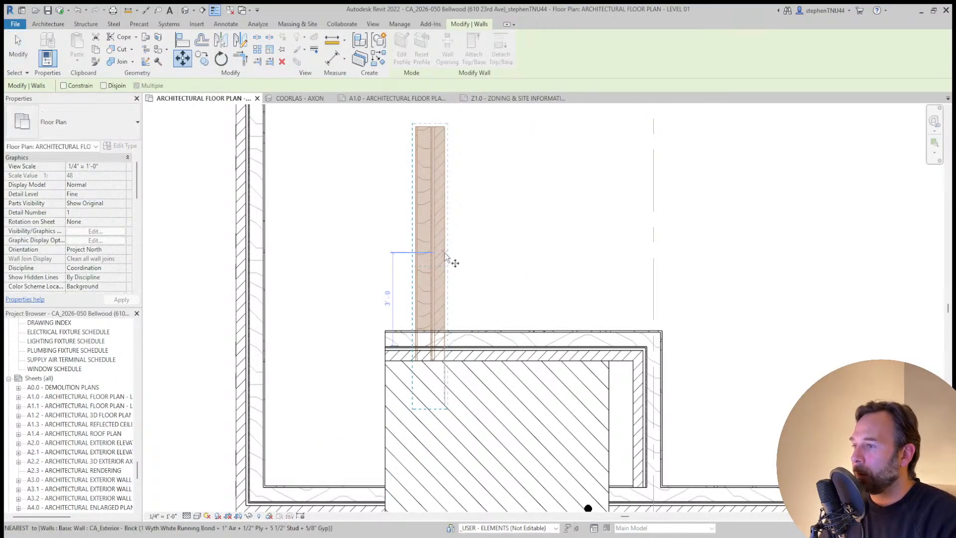
left_click(445, 252)
left_click(384, 360)
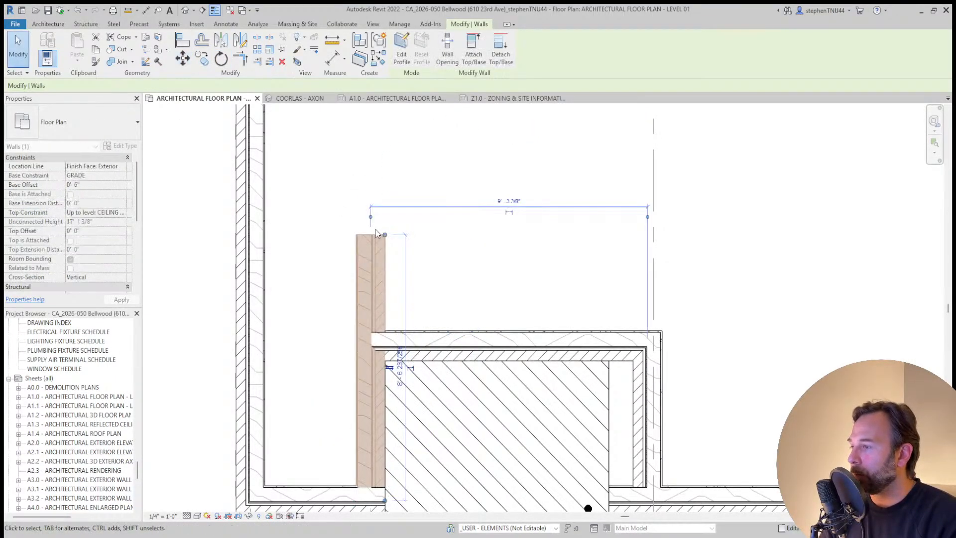
Trim the recess's back wall and the new side wall nearer grid D to a clean corner
key("t")
key("r")
left_click(426, 333)
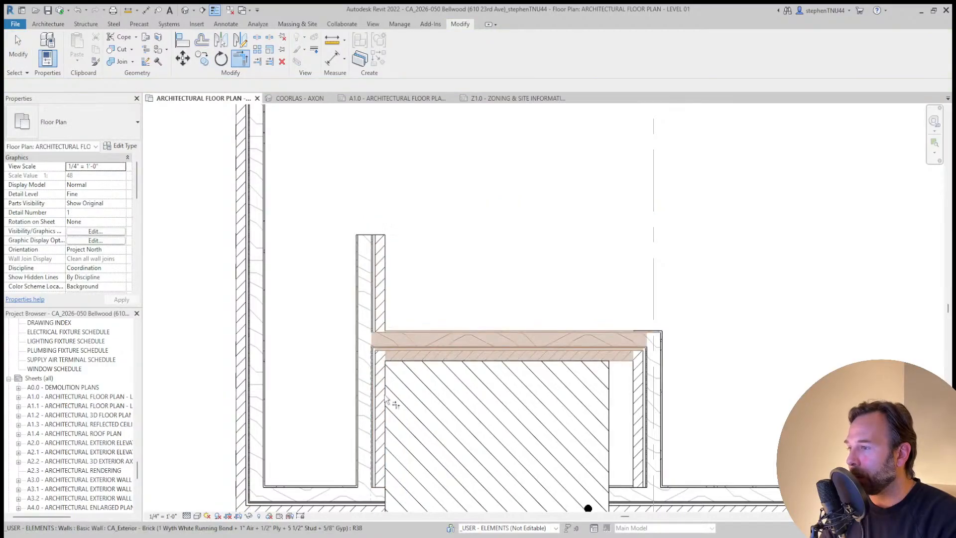
left_click(377, 406)
scroll(439, 255, "down", 2)
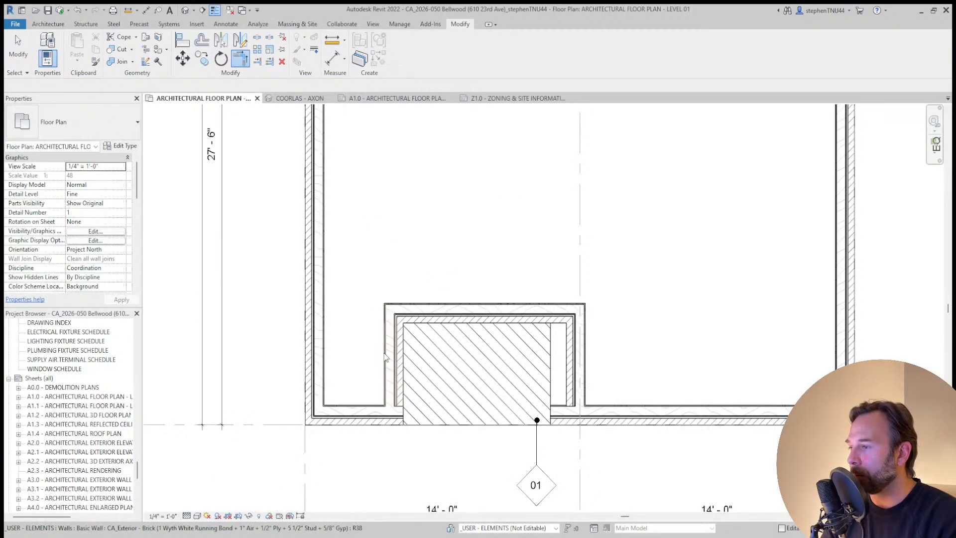
key("Escape")
scroll(449, 250, "down", 3)
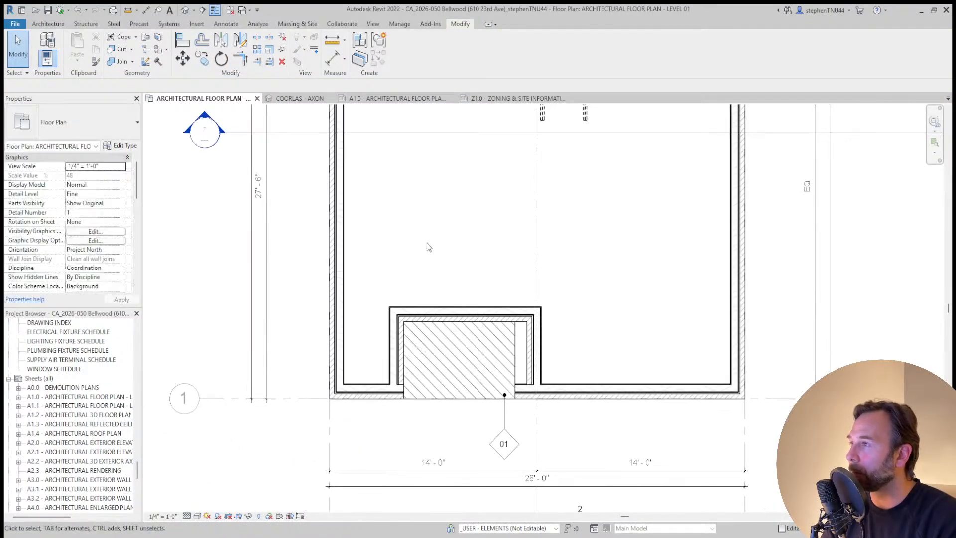
Move the hatched filled region within the recess so its edge sits against the brick face of the grid B side wall
scroll(427, 248, "up", 2)
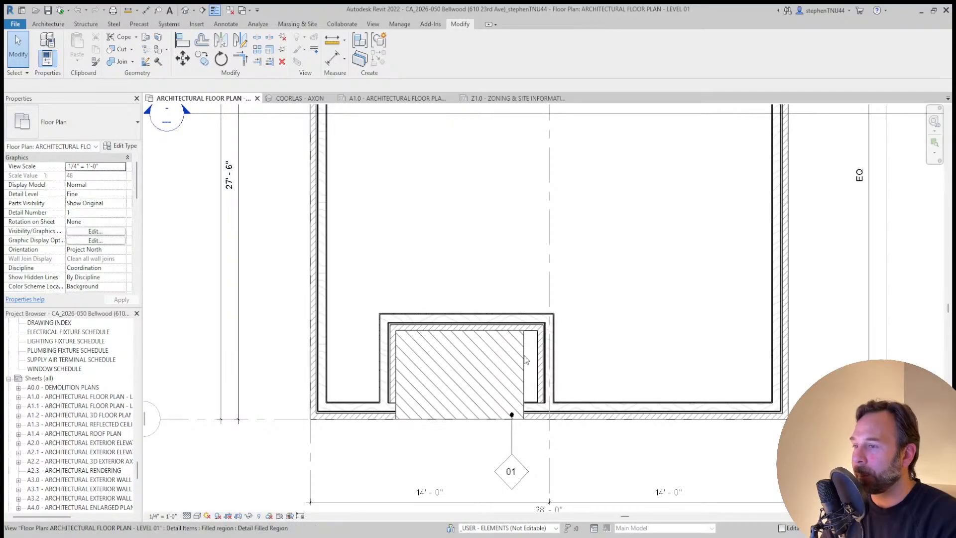
left_click(498, 332)
key("m")
key("v")
scroll(523, 331, "up", 3)
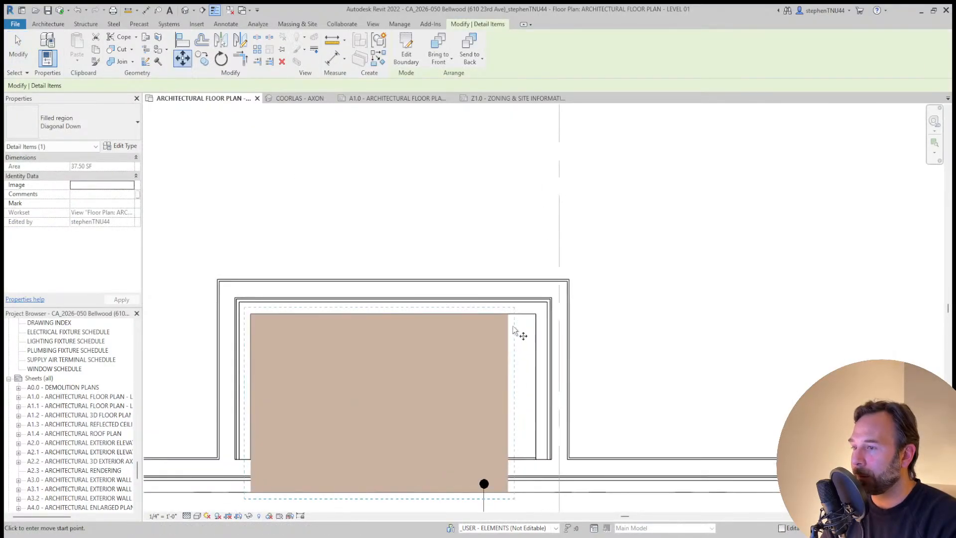
left_click(507, 314)
left_click(535, 314)
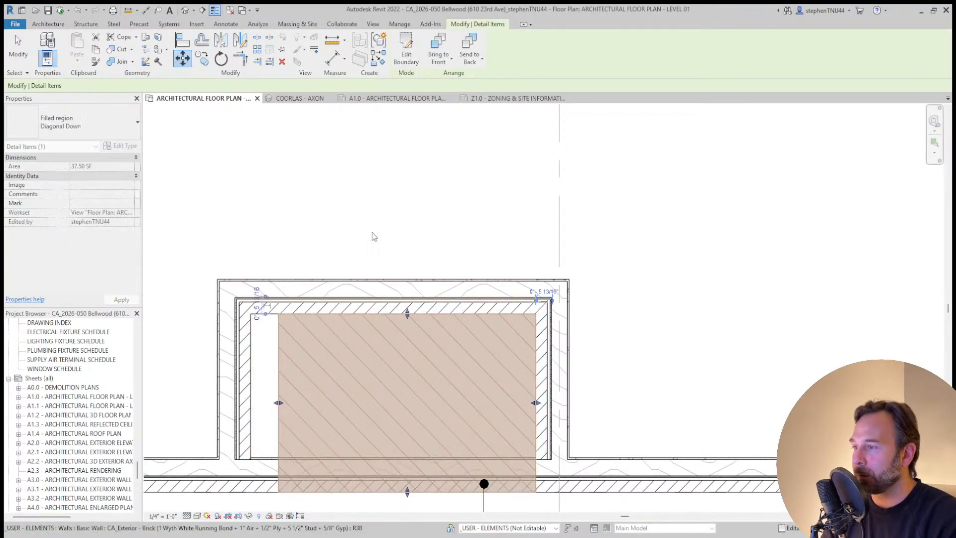
Measure the width of the hatched region between its two back corners
left_click(331, 41)
left_click(279, 313)
left_click(536, 314)
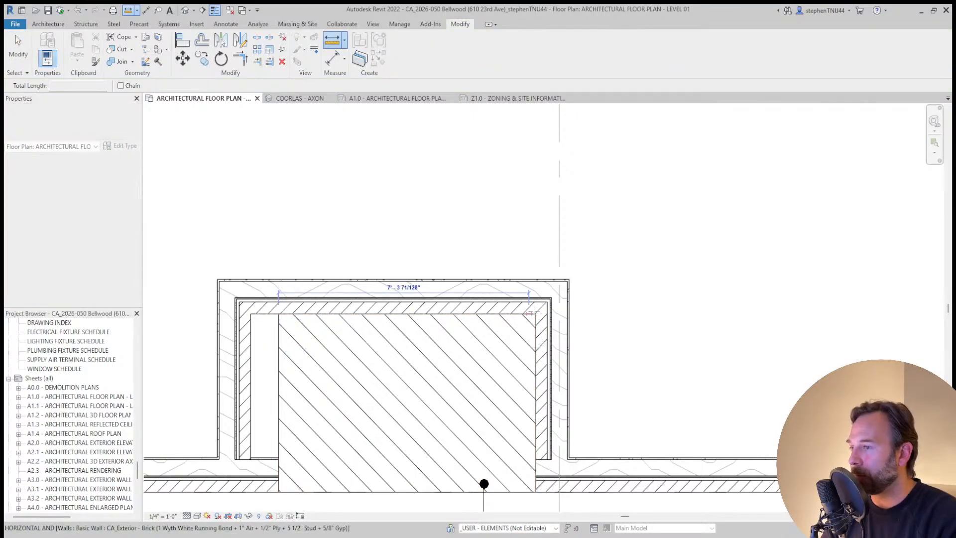
key("Escape")
key("Escape")
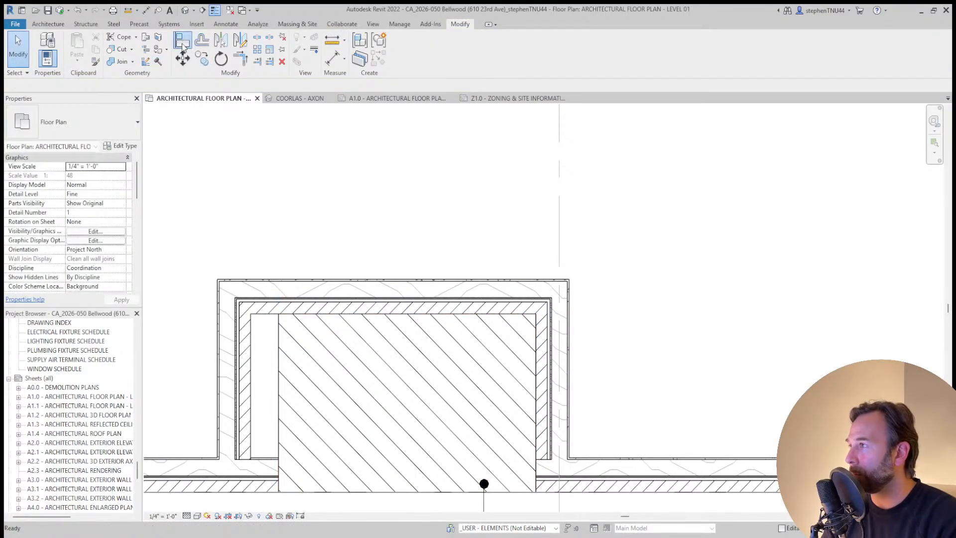
Align the brick face of the recess side wall nearer grid D with the edge of the hatched region
key("a")
key("l")
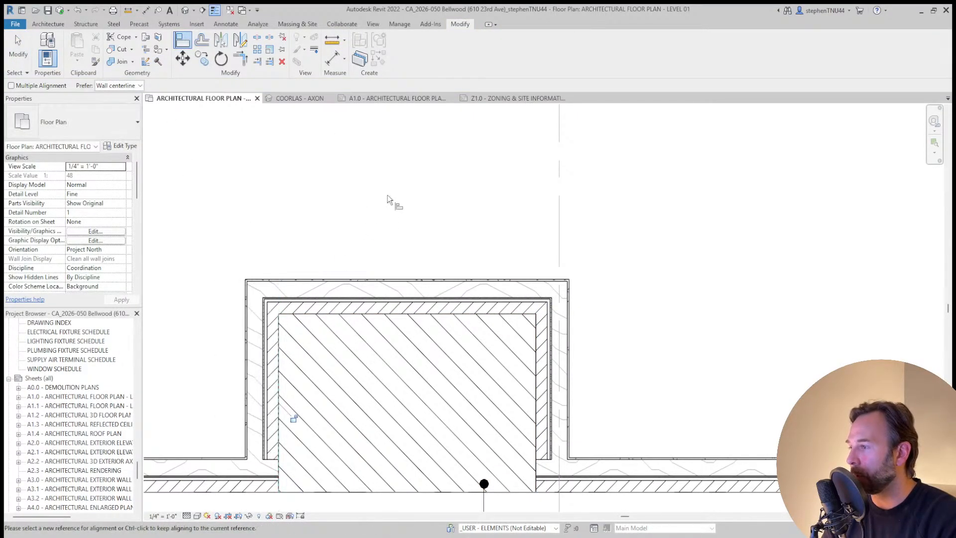
scroll(362, 200, "down", 3)
middle_click_drag(362, 200, 377, 220)
Measure the clear distance between the recess side wall and the inner face of the exterior wall on grid D
left_click(331, 41)
scroll(312, 244, "up", 3)
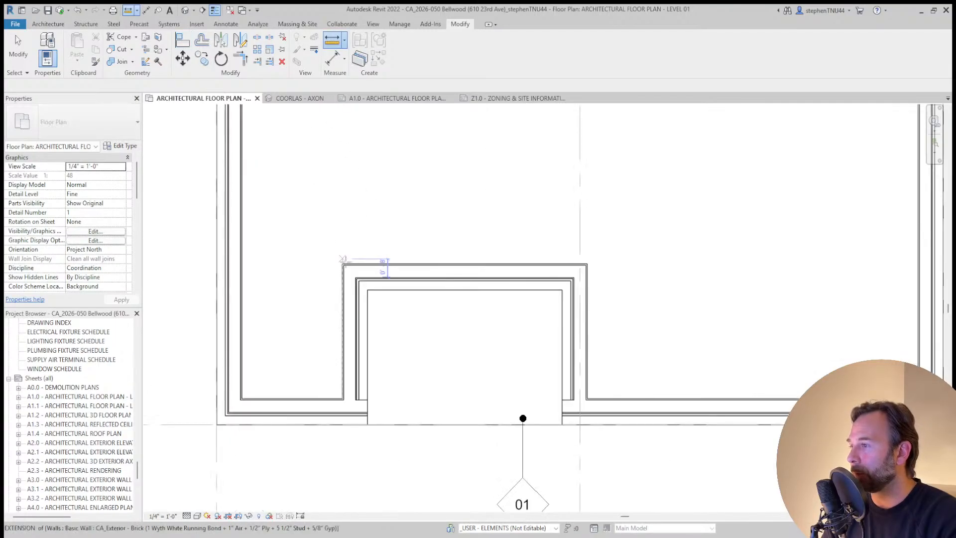
left_click(342, 264)
left_click(242, 263)
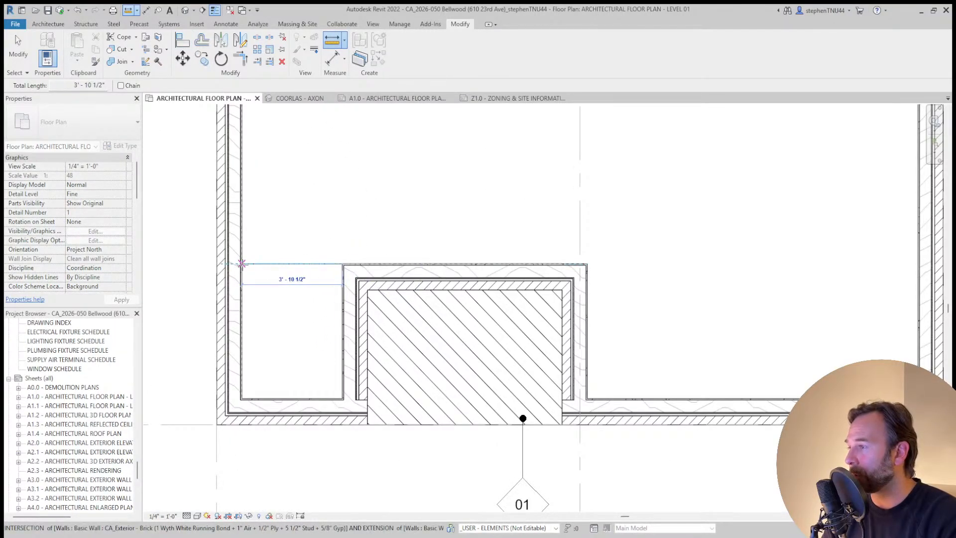
key("Escape")
key("Escape")
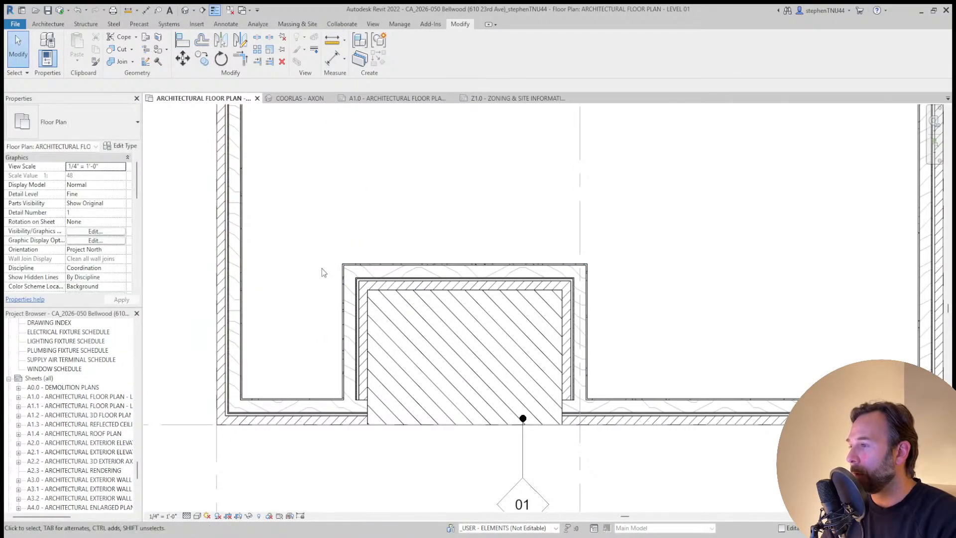
Delete the hatched filled region from the entry recess
scroll(322, 268, "down", 1)
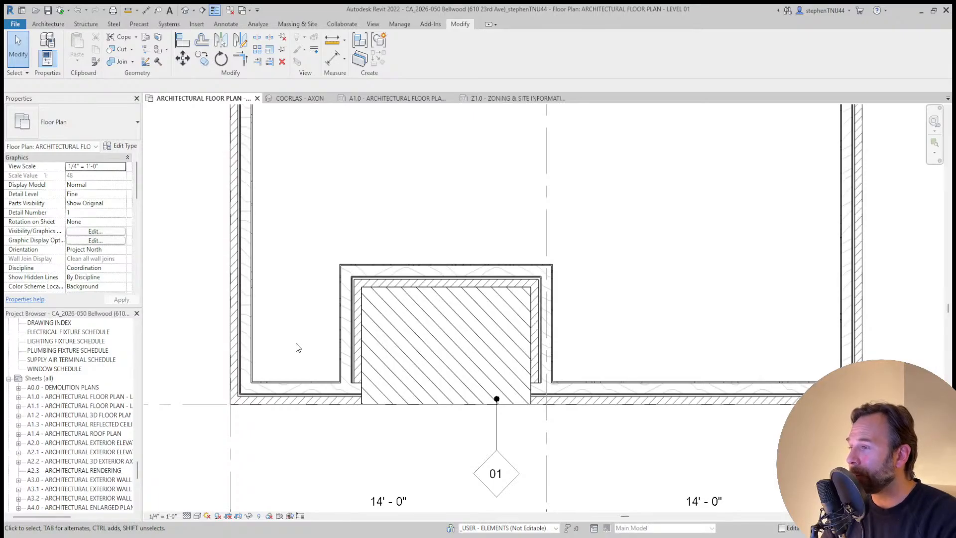
scroll(335, 278, "down", 3)
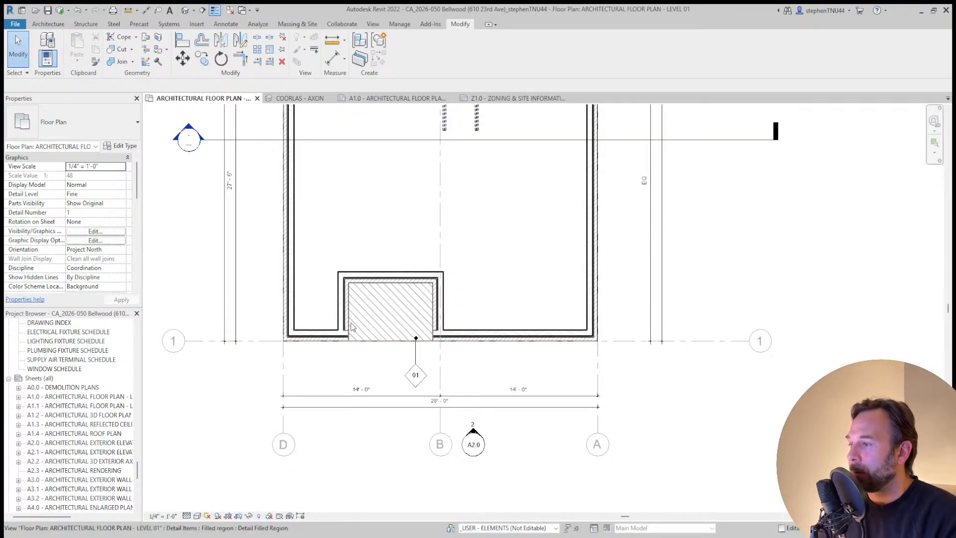
left_click(370, 325)
key("Delete")
scroll(440, 333, "up", 2)
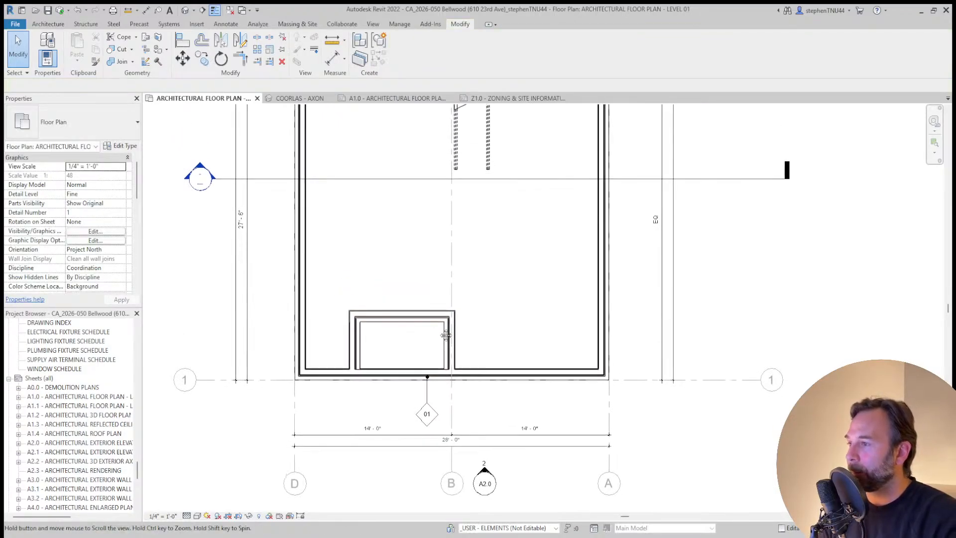
scroll(440, 333, "up", 1)
Start placing a single shaker panel passage door of type CA_Exterior Door - Frosted Glaze 36x84 in the recess's back wall
left_click(47, 25)
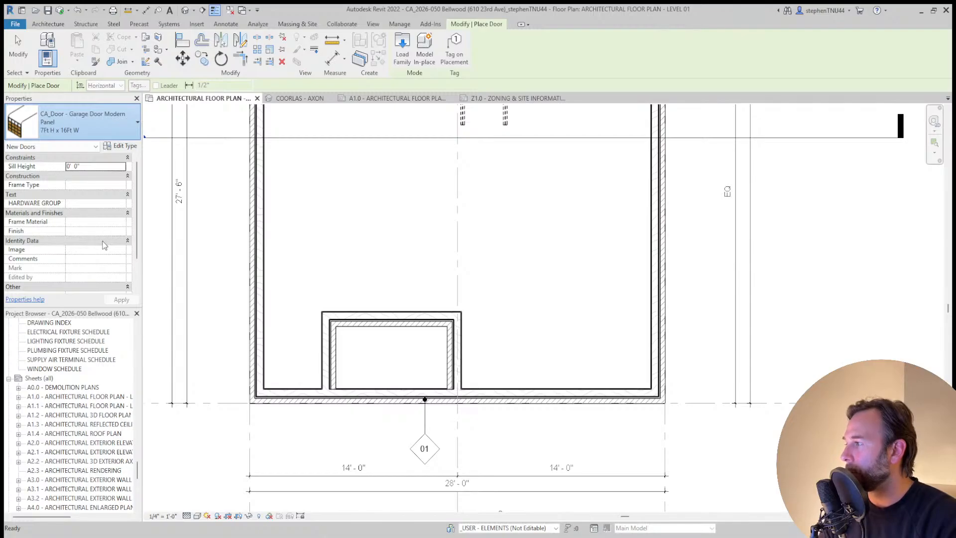
left_click(97, 293)
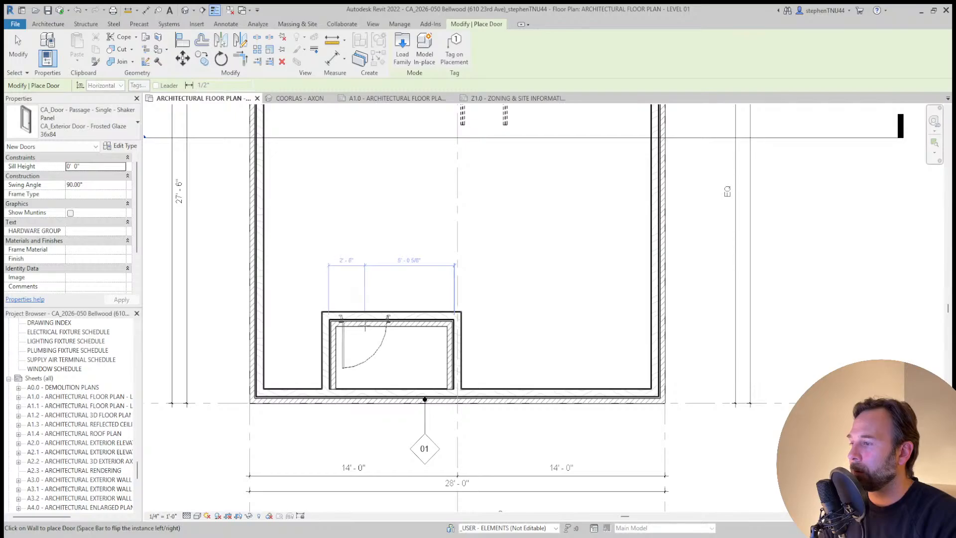
Place a 36x84 frosted-glaze exterior door in the back wall of the entry recess and flip it to swing into the house
left_click(364, 320)
key("Escape")
left_click(355, 350)
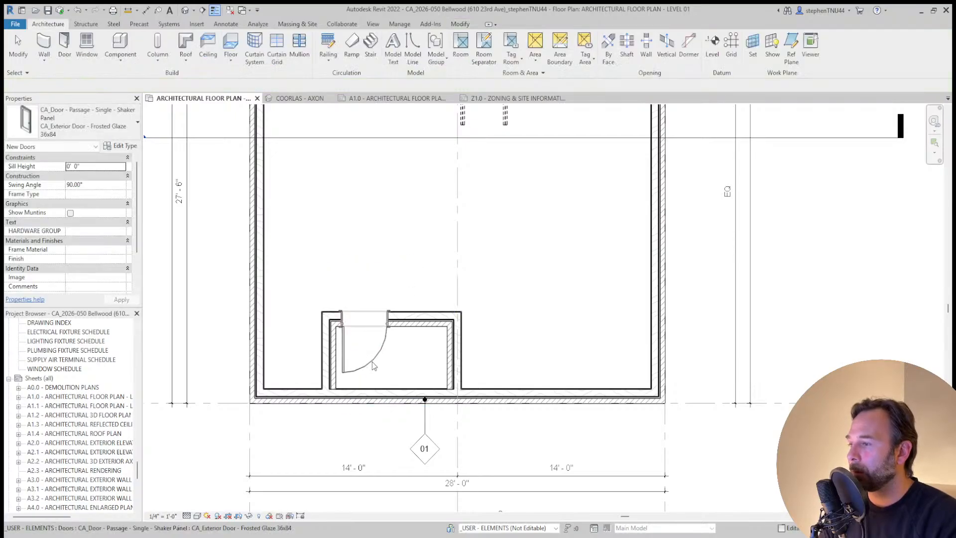
key("space")
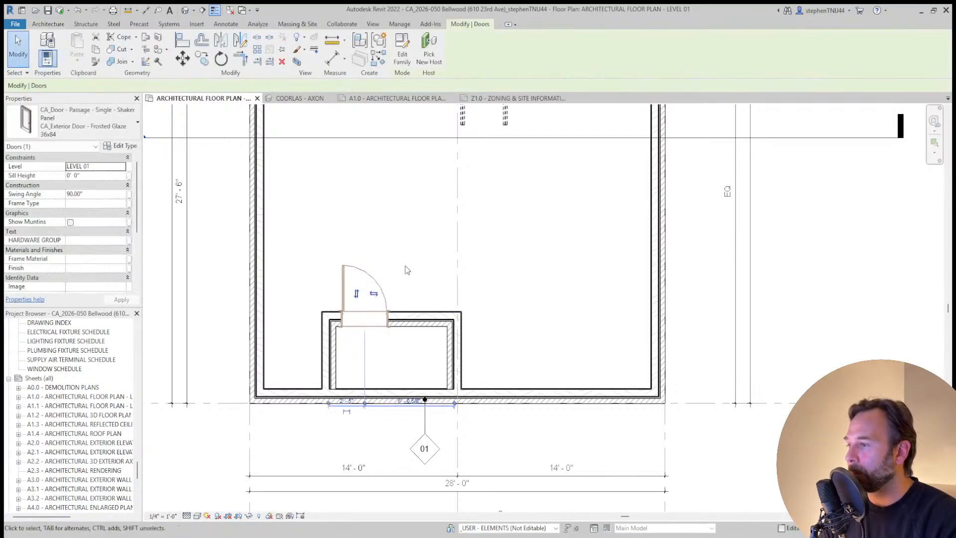
key("Escape")
middle_click_drag(413, 294, 415, 304)
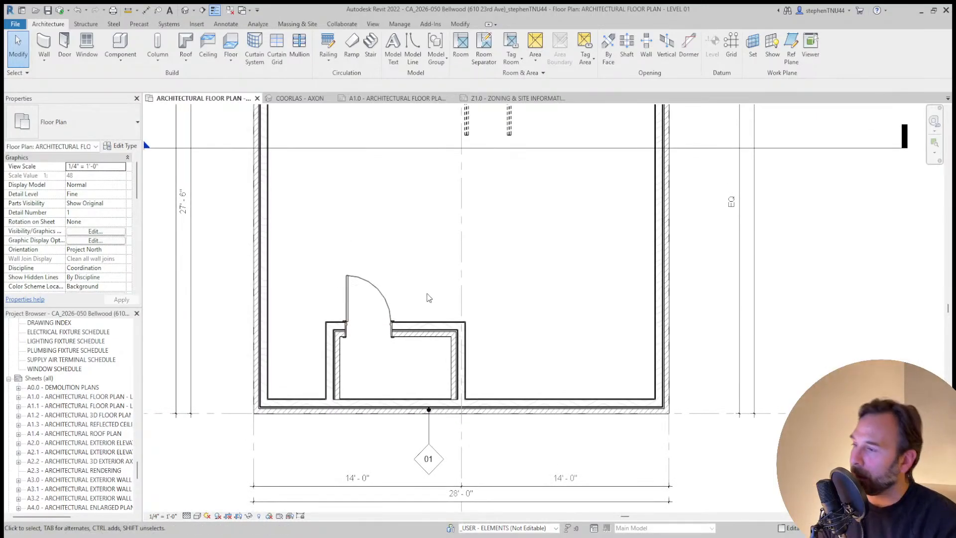
Place a fixed 24" x 72" black window beside the door in the back wall of the entry recess
left_click(87, 46)
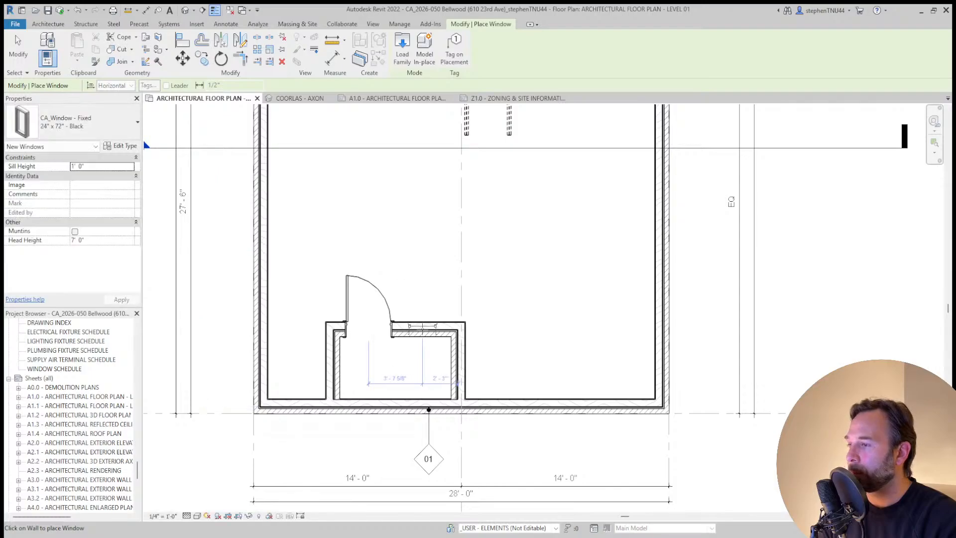
left_click(419, 344)
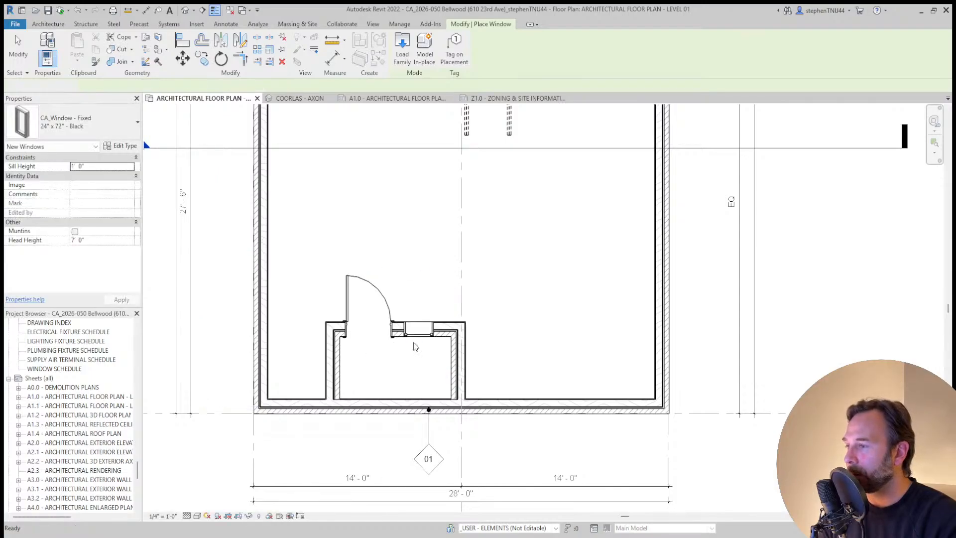
key("Escape")
Move the fixed window along the entry wall so it sits close to the door frame
scroll(413, 343, "up", 3)
left_click(182, 58)
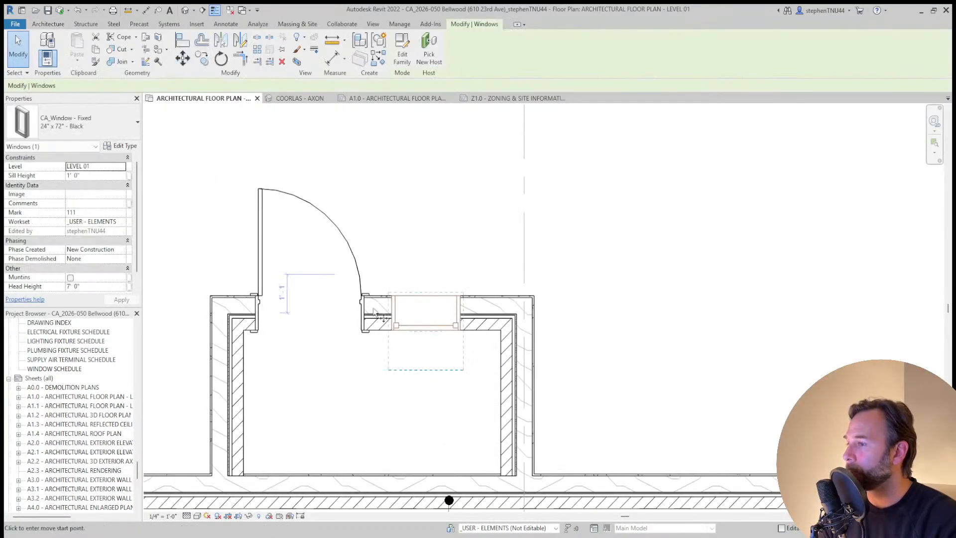
scroll(393, 336, "up", 3)
left_click(390, 323)
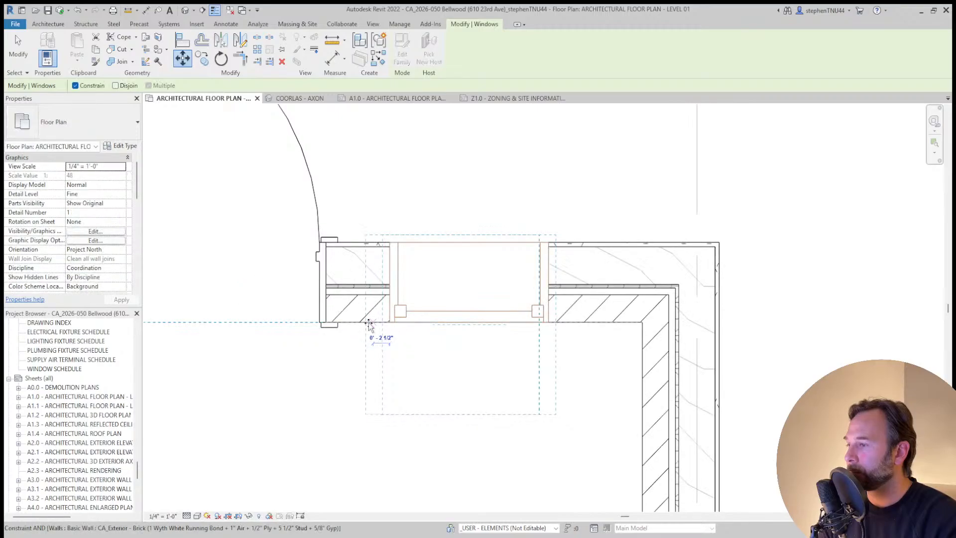
left_click(338, 322)
key("Escape")
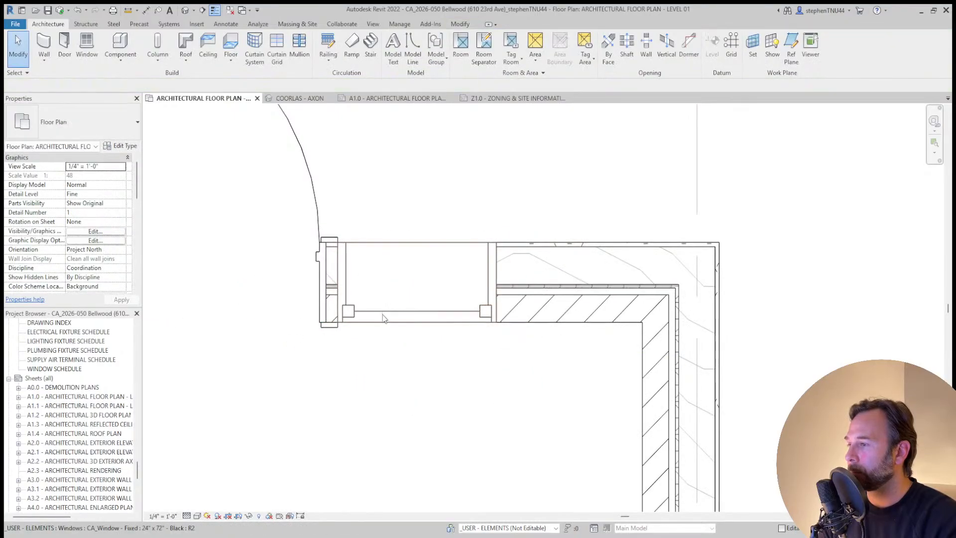
left_click(383, 319)
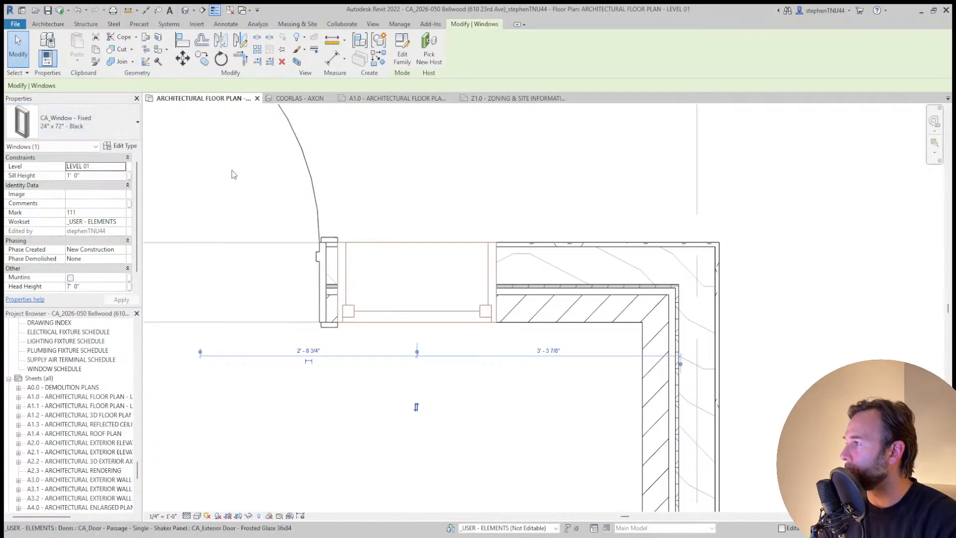
scroll(409, 196, "down", 9)
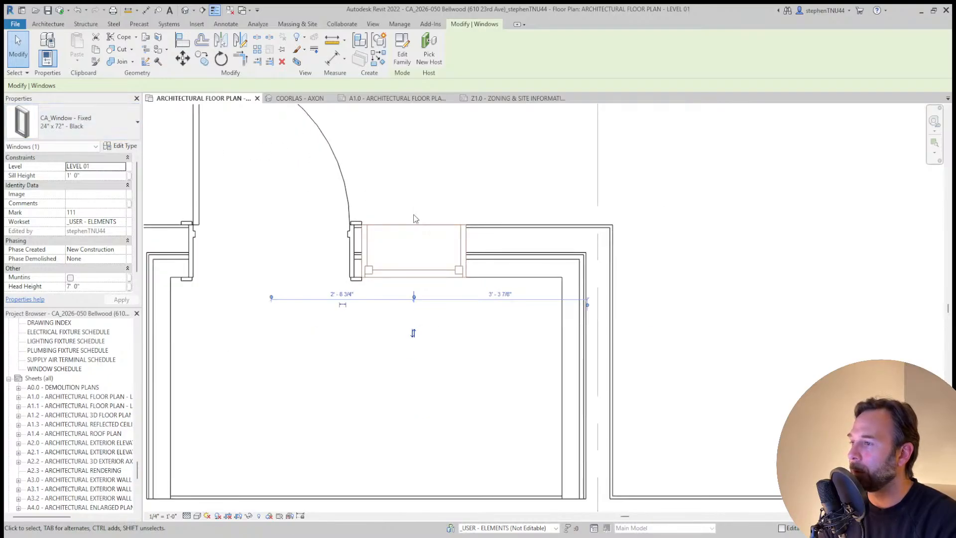
key("Escape")
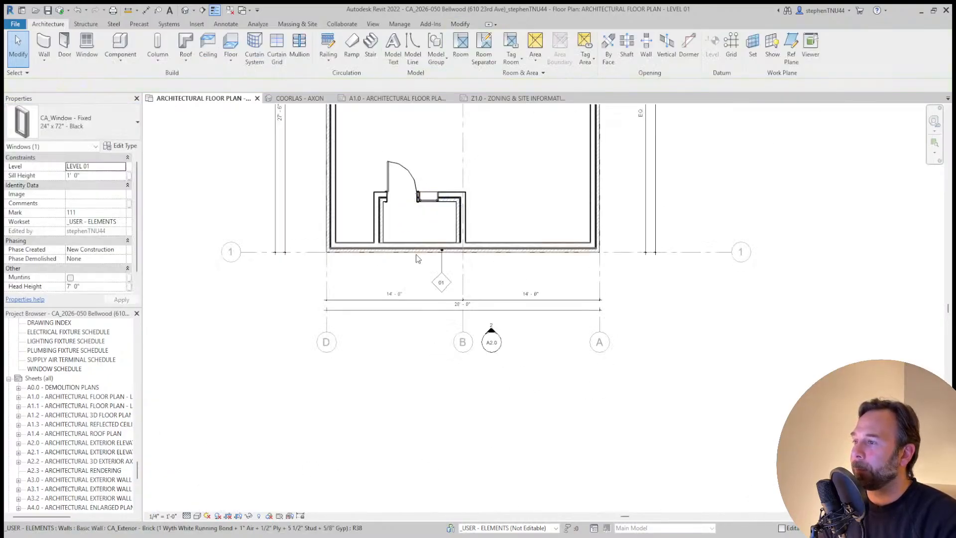
scroll(411, 248, "up", 3)
left_click(411, 247)
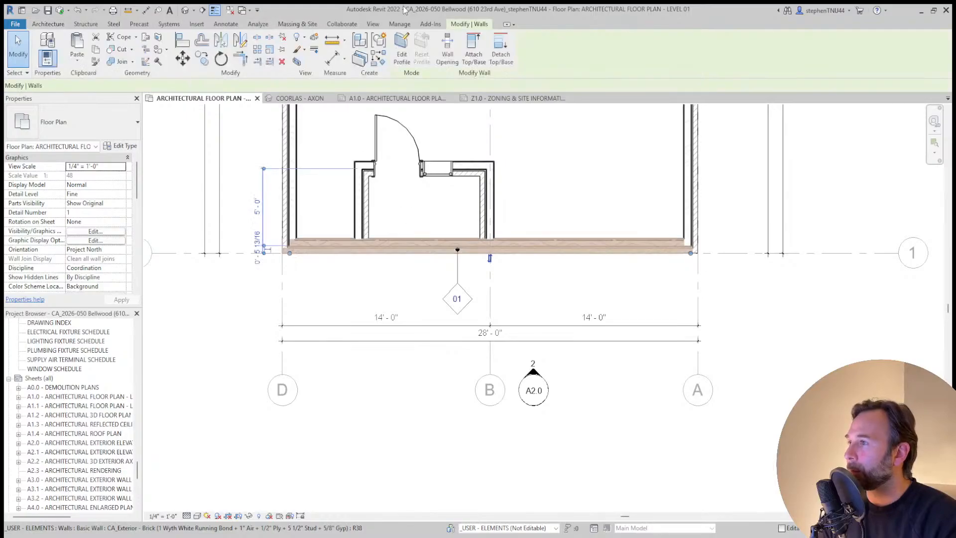
left_click(257, 39)
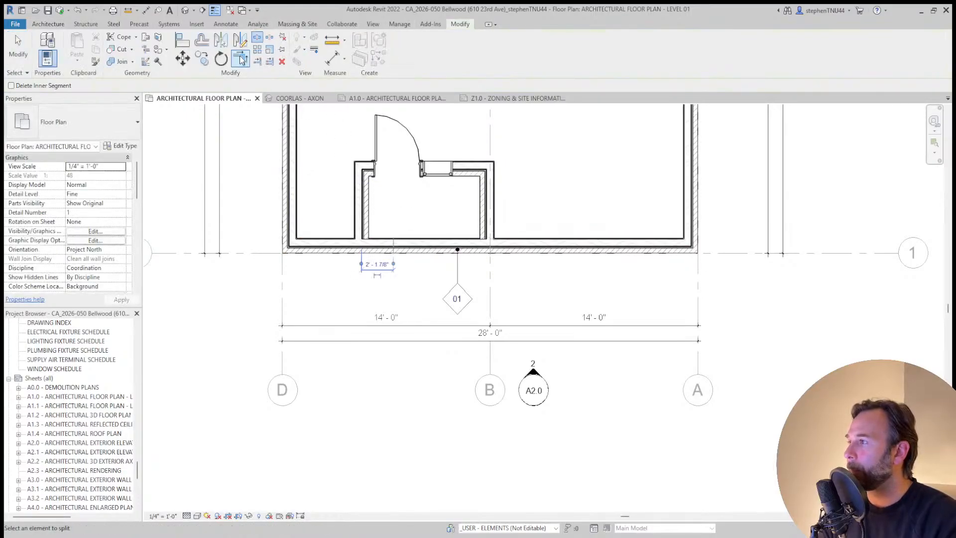
key("Escape")
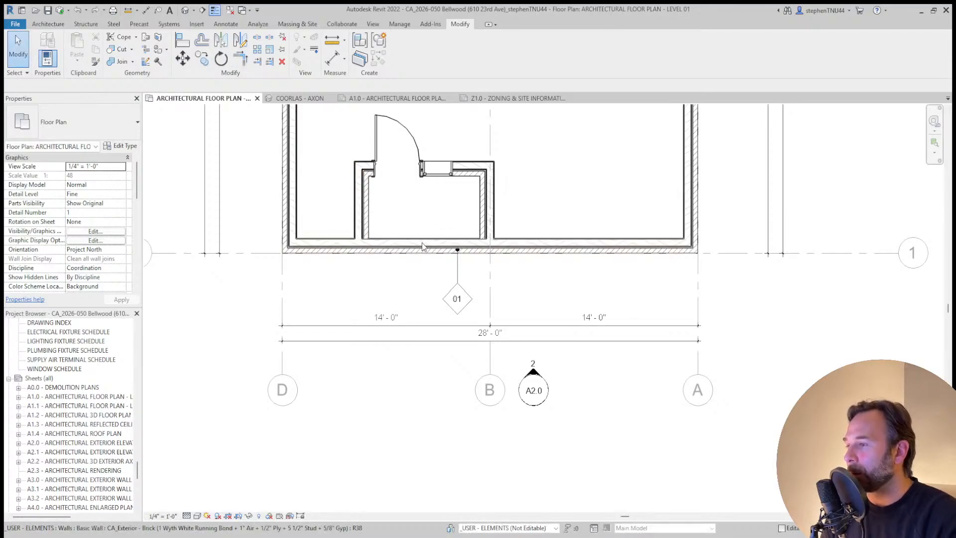
middle_click_drag(259, 150, 259, 157)
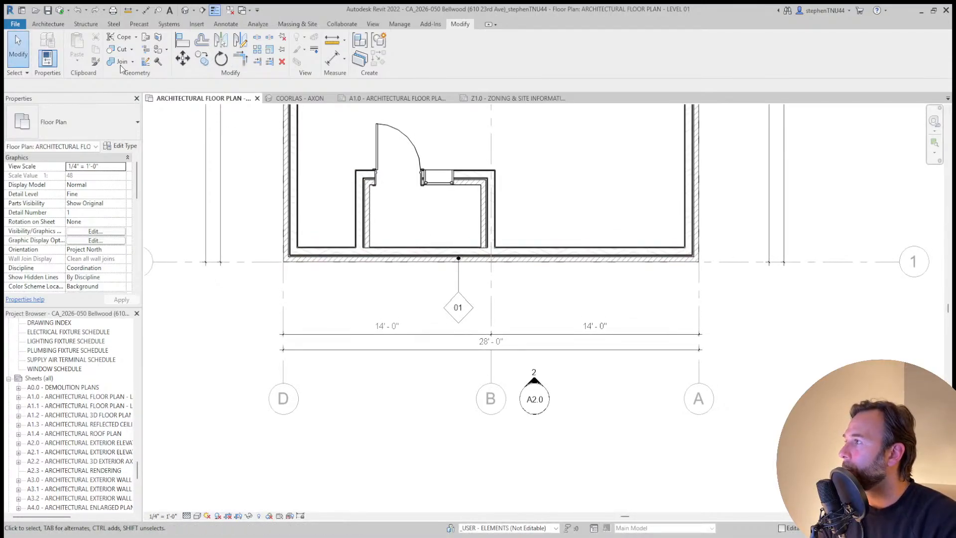
Cut a rectangular wall opening about 6'-4" wide through the exterior brick wall on grid line 1, in front of the entry recess
left_click(48, 24)
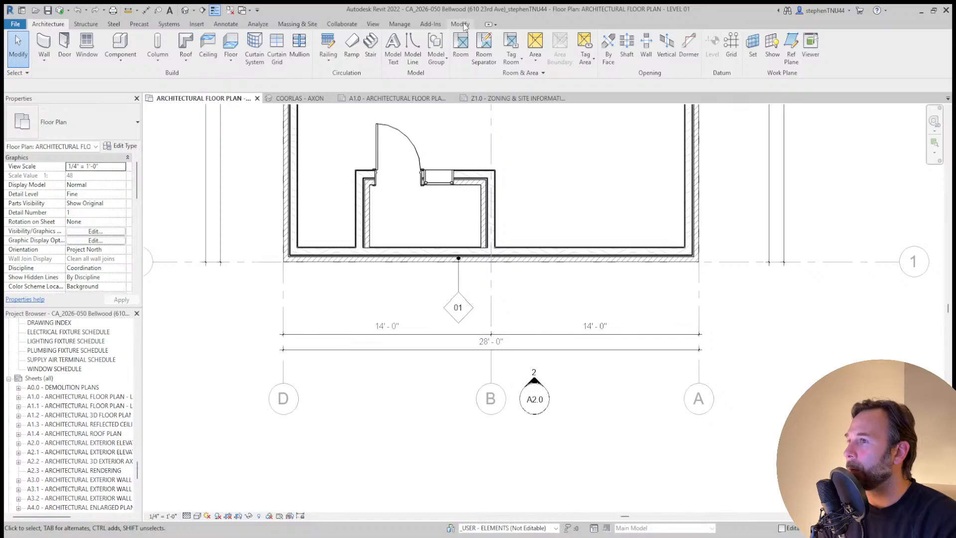
left_click(646, 47)
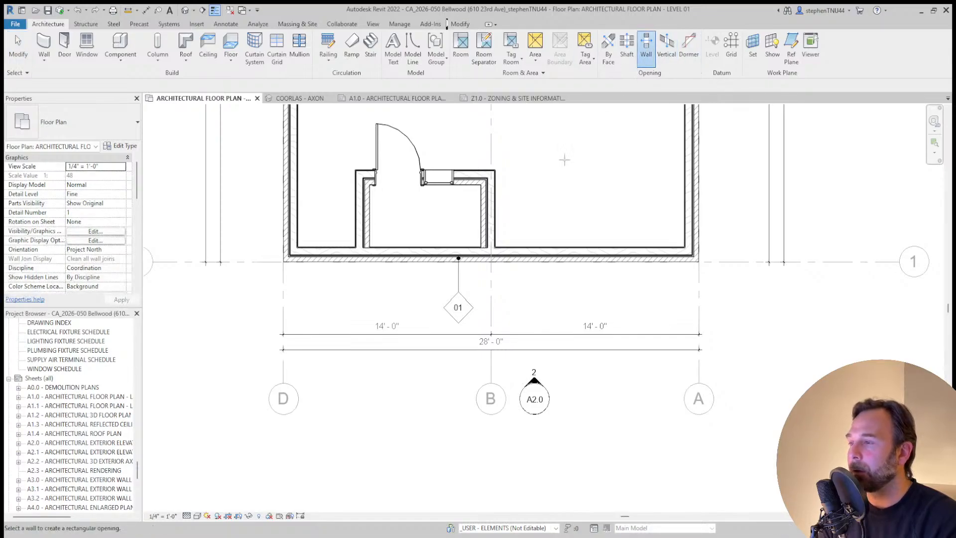
left_click(390, 264)
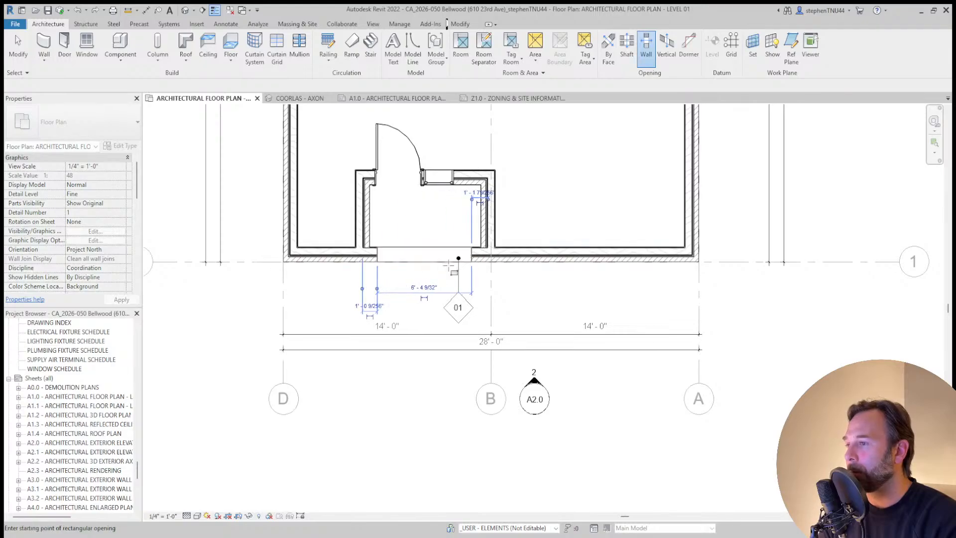
key("Escape")
key("Escape")
Set the wall opening's top and base offsets to 0' 0" and switch its top constraint to the other ceiling level
left_click(380, 256)
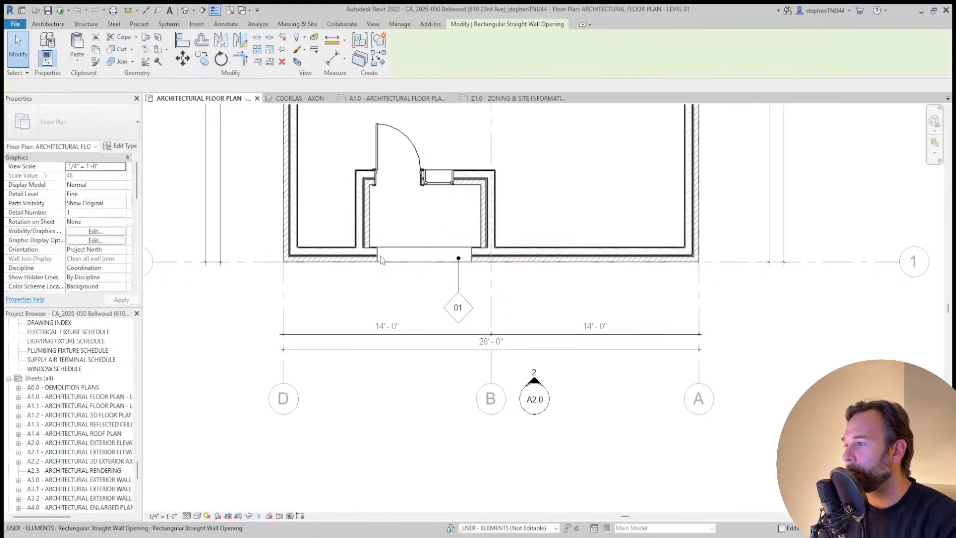
scroll(380, 256, "up", 3)
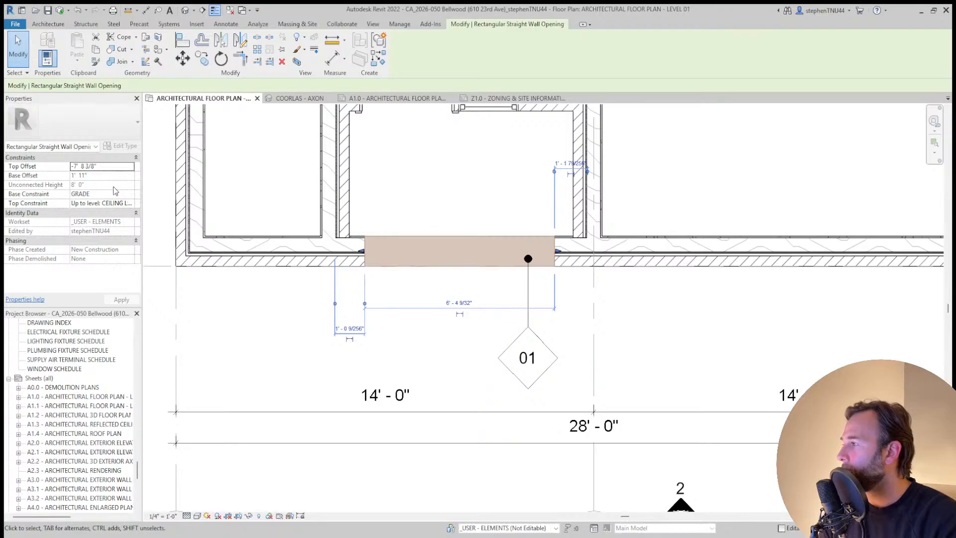
left_click(130, 194)
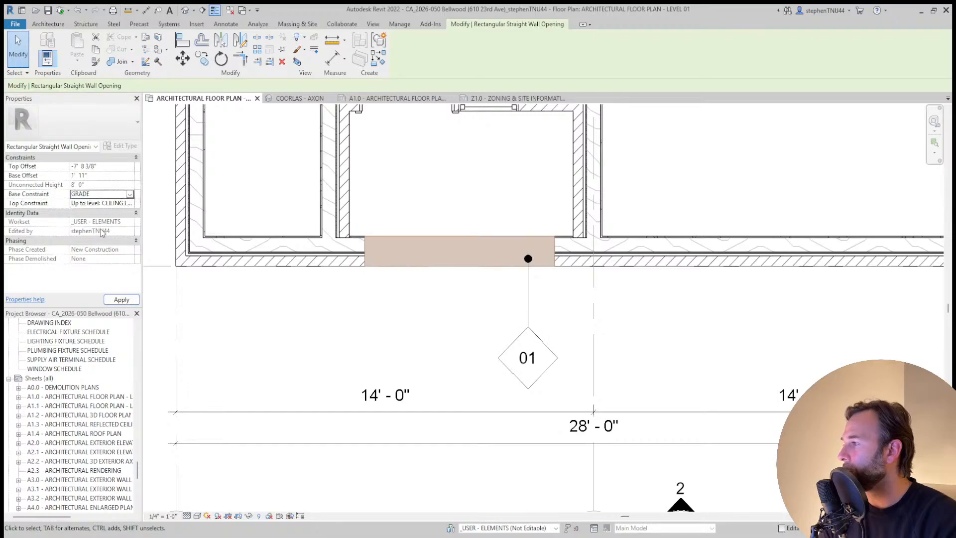
left_click(131, 204)
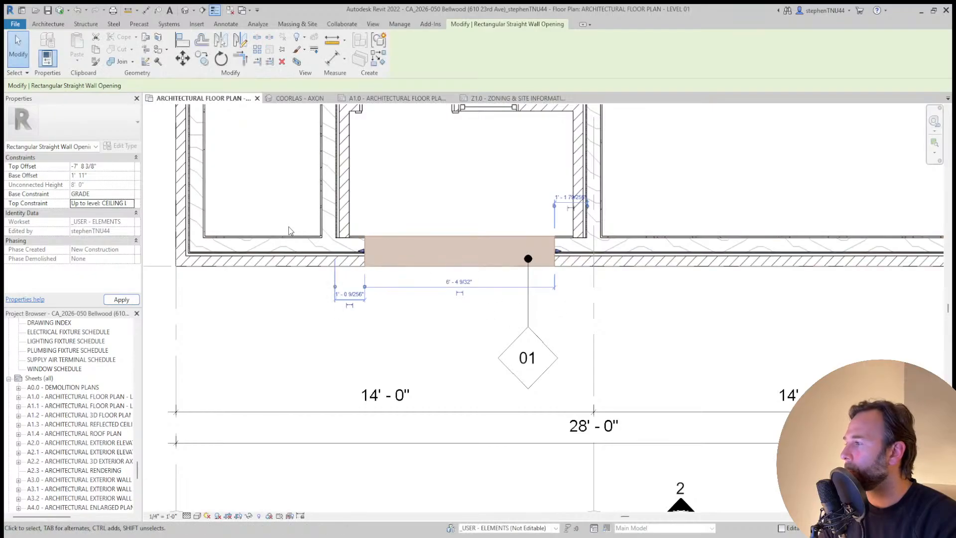
left_click(290, 268)
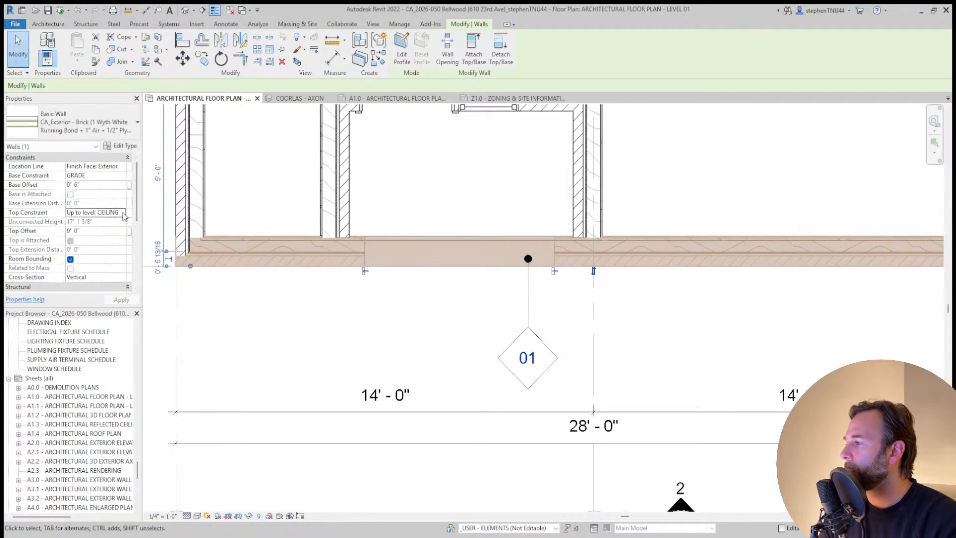
left_click(424, 245)
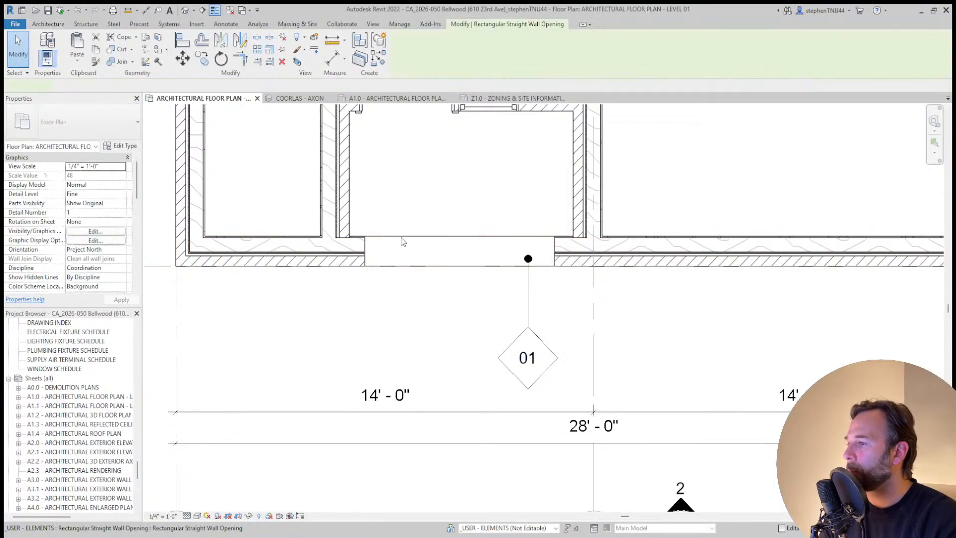
left_click(131, 203)
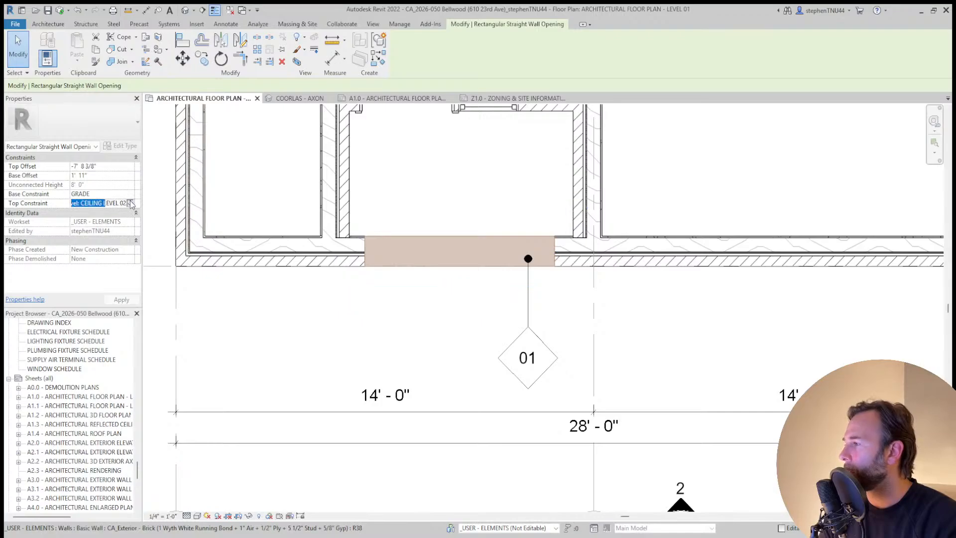
left_click(121, 235)
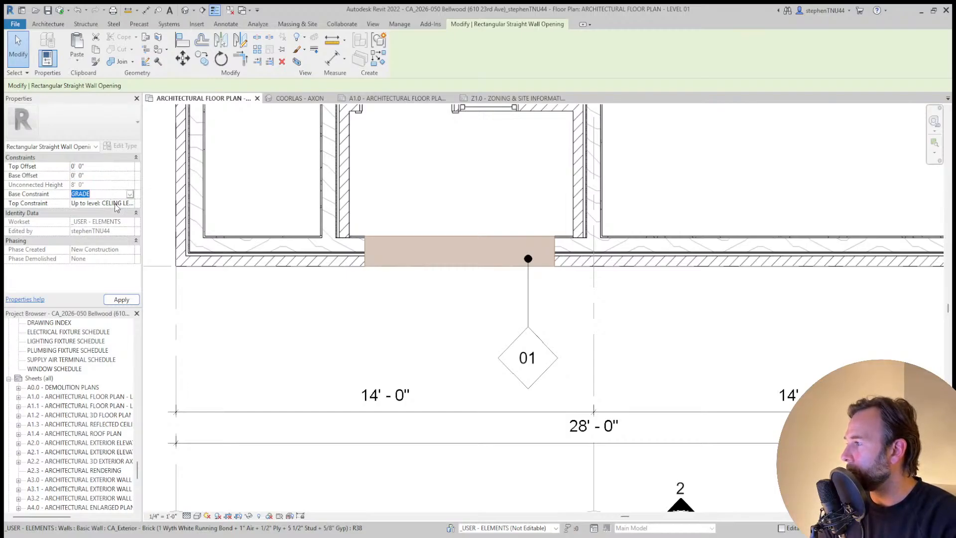
left_click(376, 196)
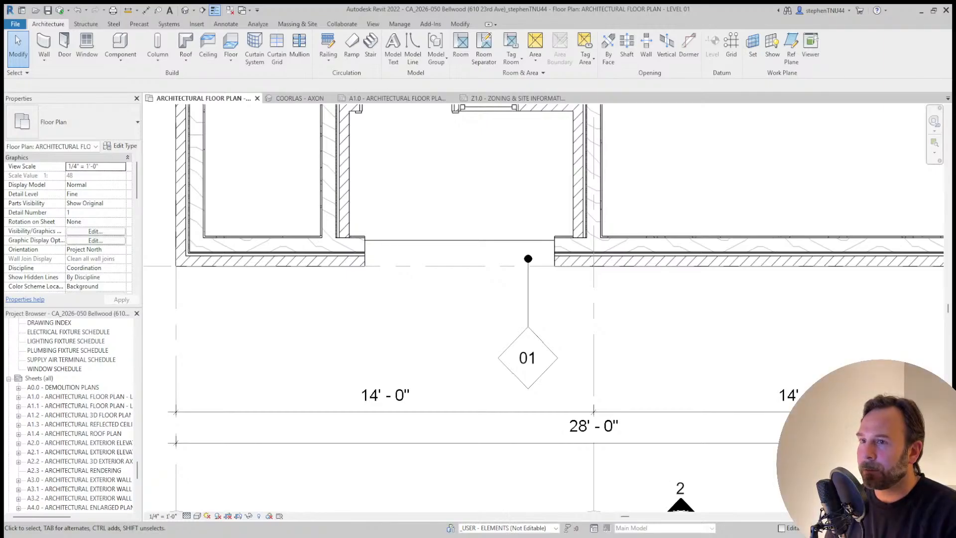
Open the COORLAS - AXON 3D view and extend its section box outward past the front facade
scroll(493, 306, "down", 2)
scroll(413, 285, "up", 3)
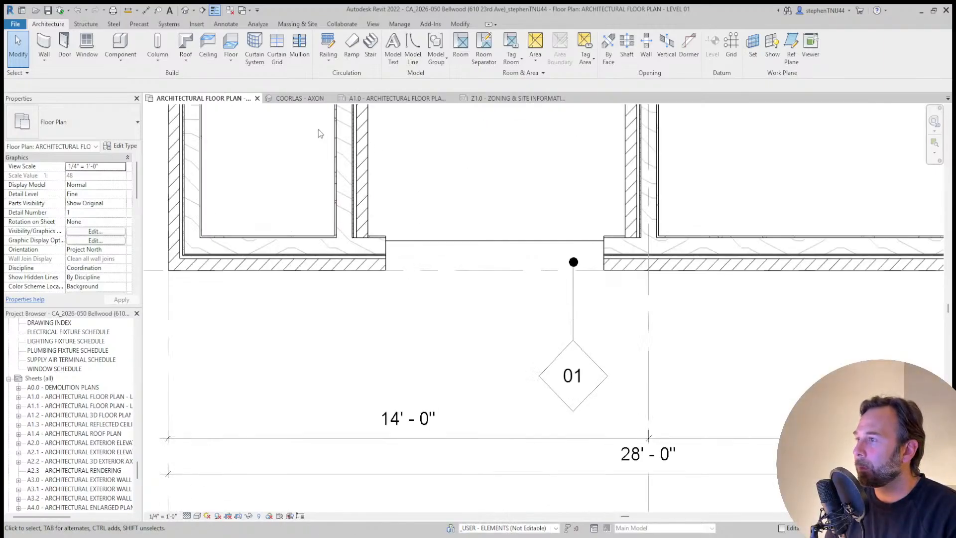
left_click(296, 99)
scroll(473, 369, "down", 4)
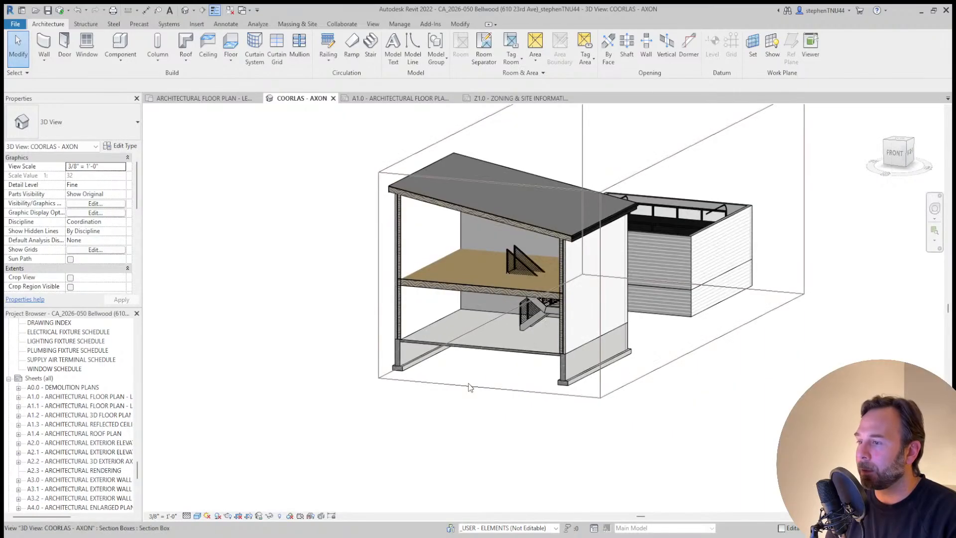
left_click(470, 387)
scroll(479, 310, "down", 2)
middle_click_drag(478, 309, 381, 365, "shift")
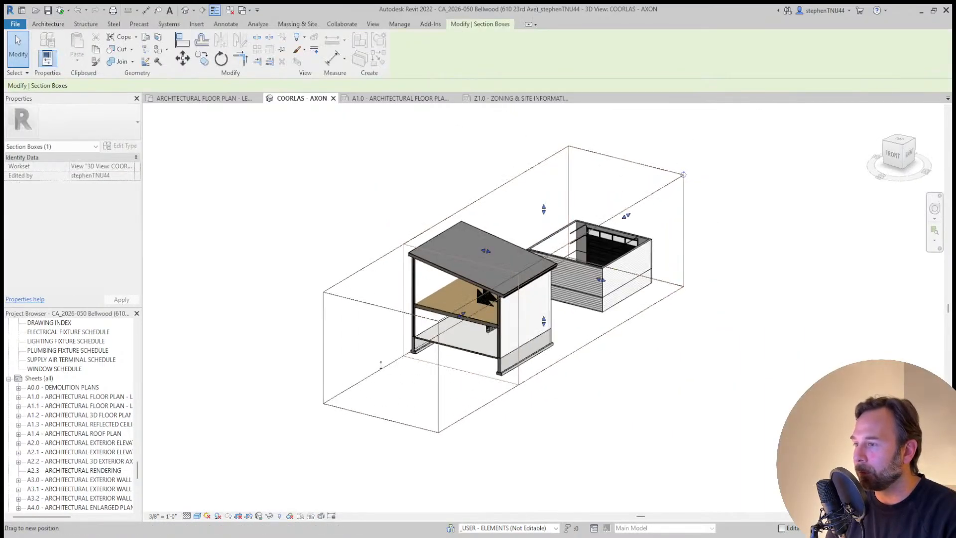
left_click_drag(381, 365, 381, 365)
left_click(483, 425)
Delete the rectangular wall opening in front of the entry recess and return to the Level 01 architectural floor plan
middle_click_drag(484, 425, 541, 349, "shift")
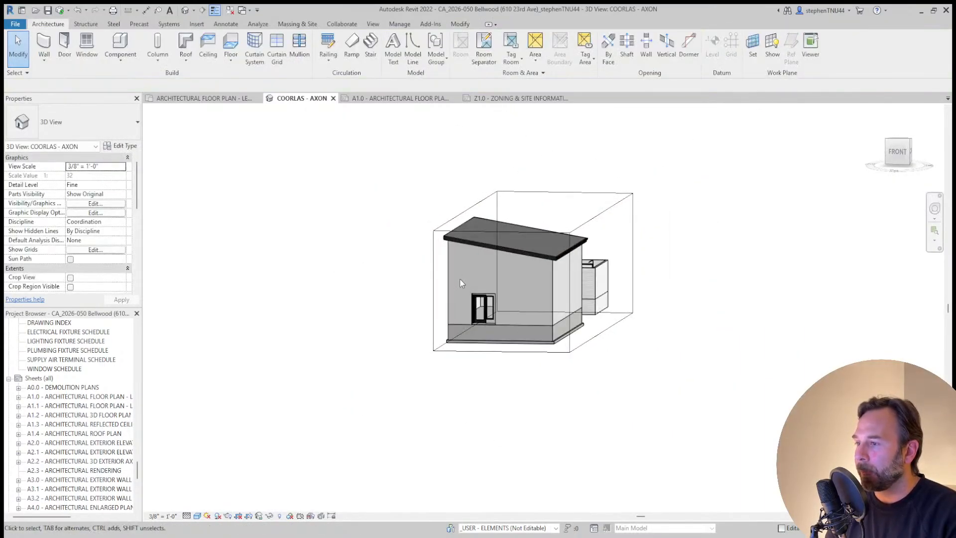
scroll(473, 288, "up", 5)
middle_click_drag(637, 324, 568, 286, "shift")
left_click(382, 209)
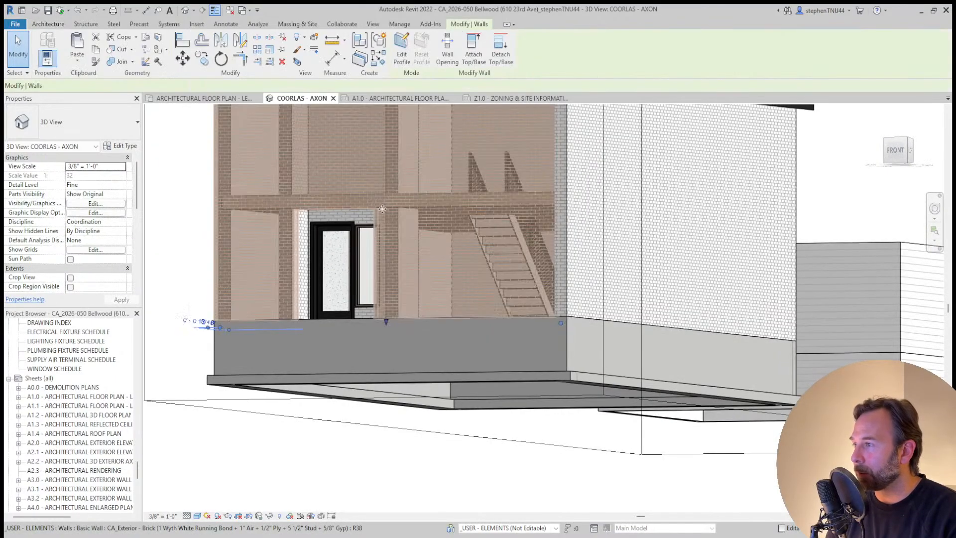
middle_click_drag(381, 209, 438, 298, "shift")
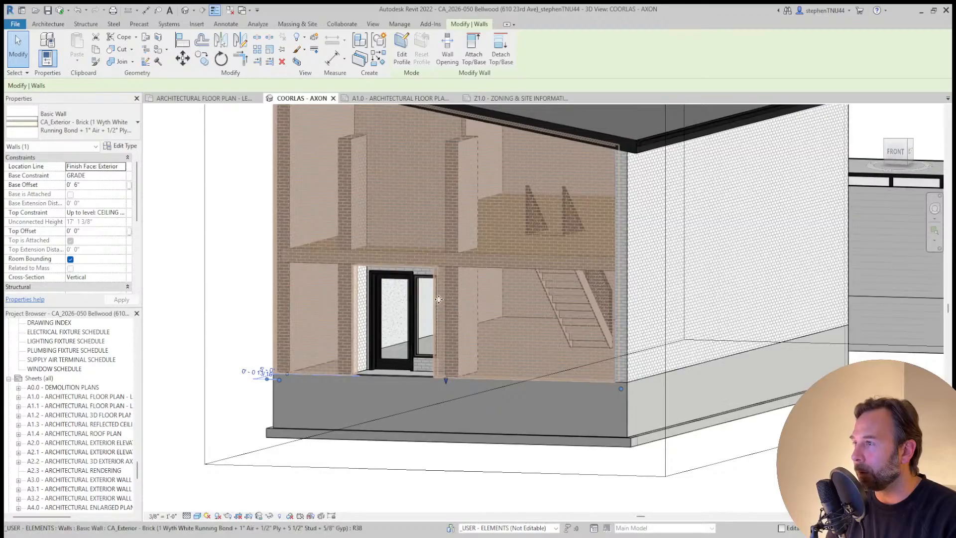
left_click(359, 281)
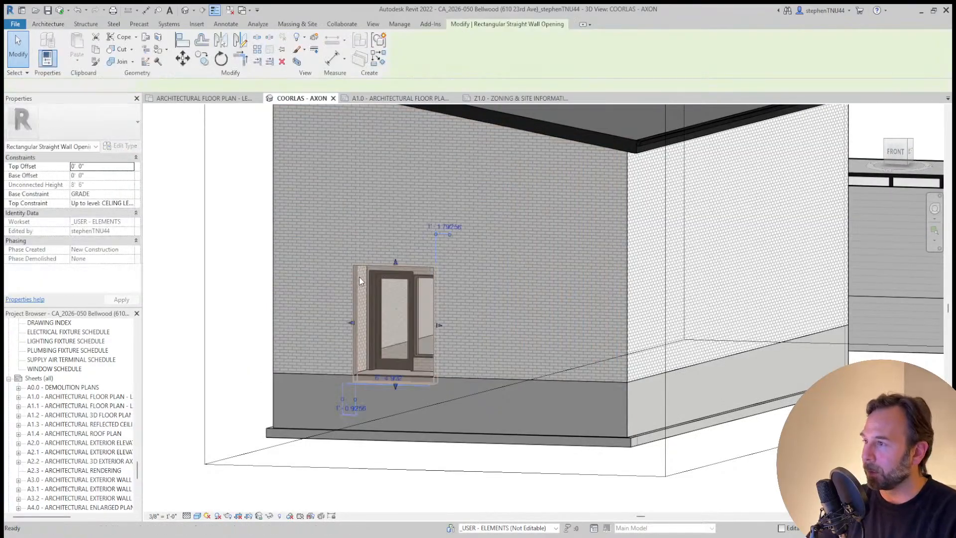
key("Delete")
left_click(237, 98)
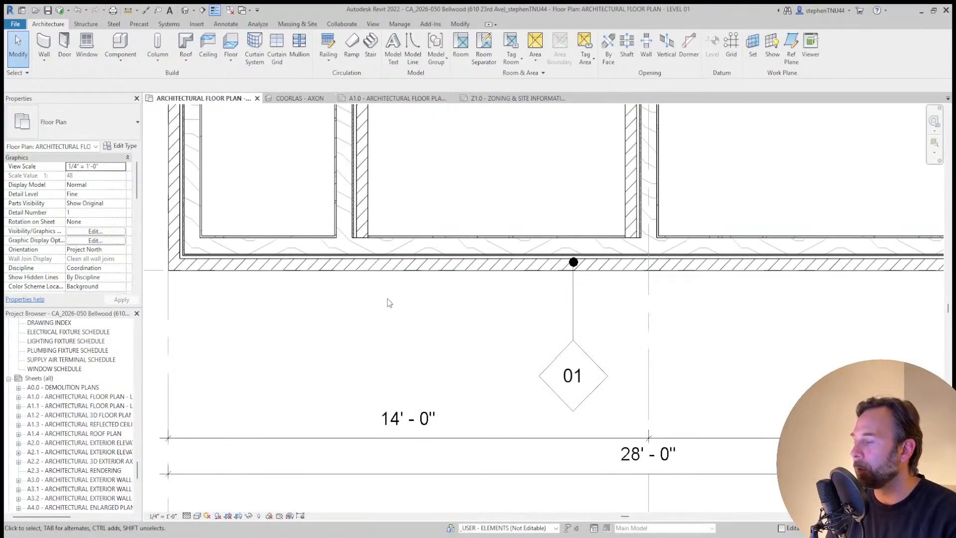
Split the front exterior brick wall at a point between the two side walls of the entry recess
left_click(403, 264)
scroll(373, 226, "down", 1)
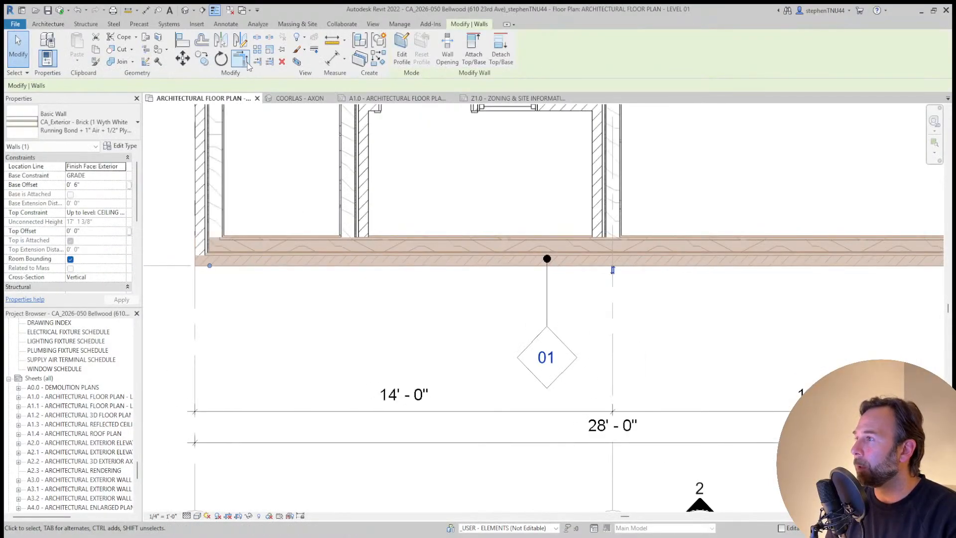
left_click(256, 39)
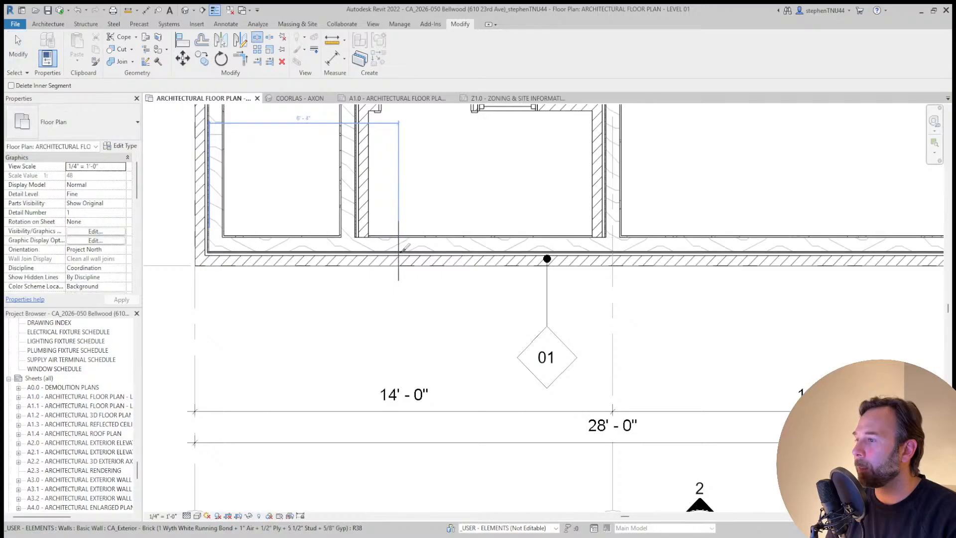
left_click(450, 251)
Trim the two pieces of the front wall to the entry recess's side walls, leaving the recess open at the front
left_click(240, 58)
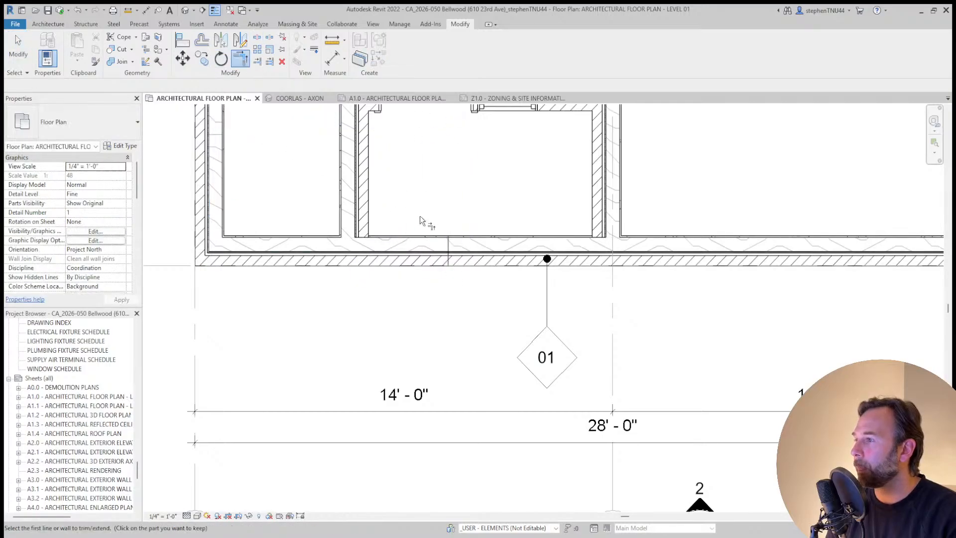
left_click(365, 205)
left_click(317, 251)
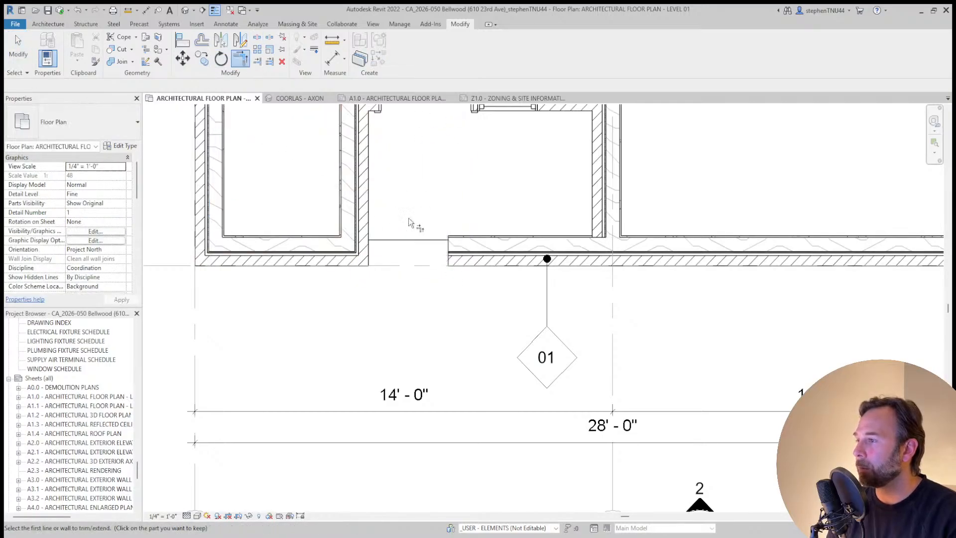
left_click(595, 203)
left_click(661, 257)
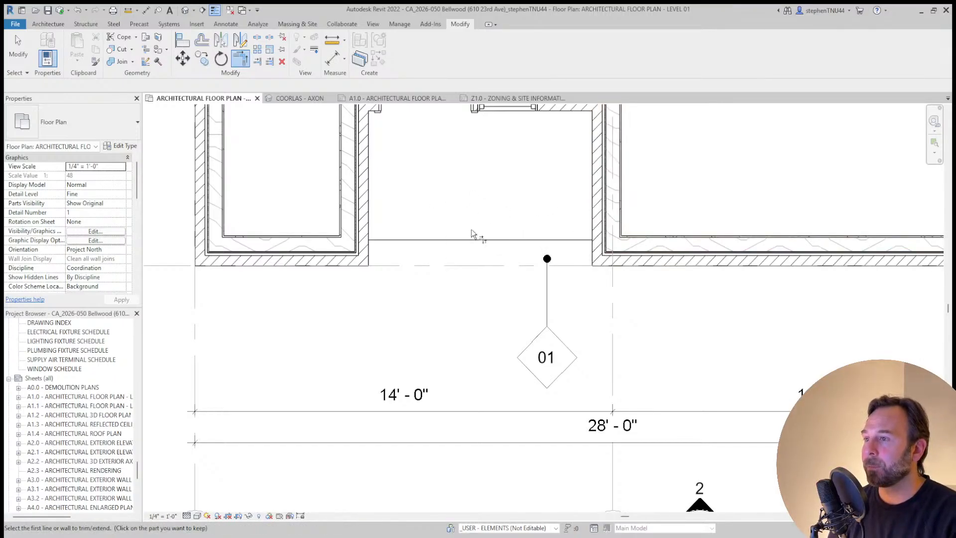
scroll(471, 229, "down", 2)
key("Escape")
key("Escape")
Switch to the COORLAS - AXON 3D view and attach the tops of the recess's two brick side walls to the roof
left_click(490, 234)
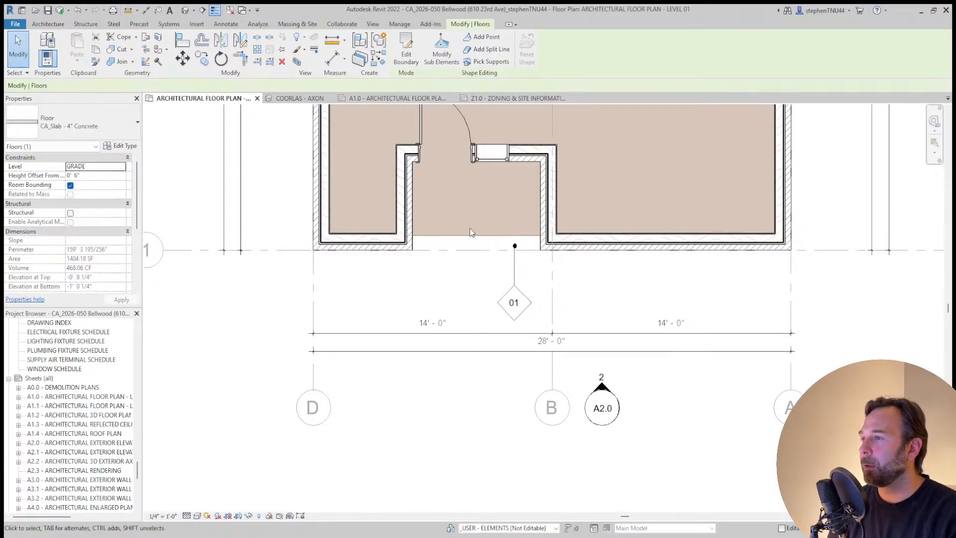
key("ctrl+Tab")
scroll(435, 325, "down", 1)
middle_click_drag(435, 325, 441, 334, "shift")
key("Escape")
left_click(355, 177)
middle_click_drag(456, 275, 508, 272, "shift")
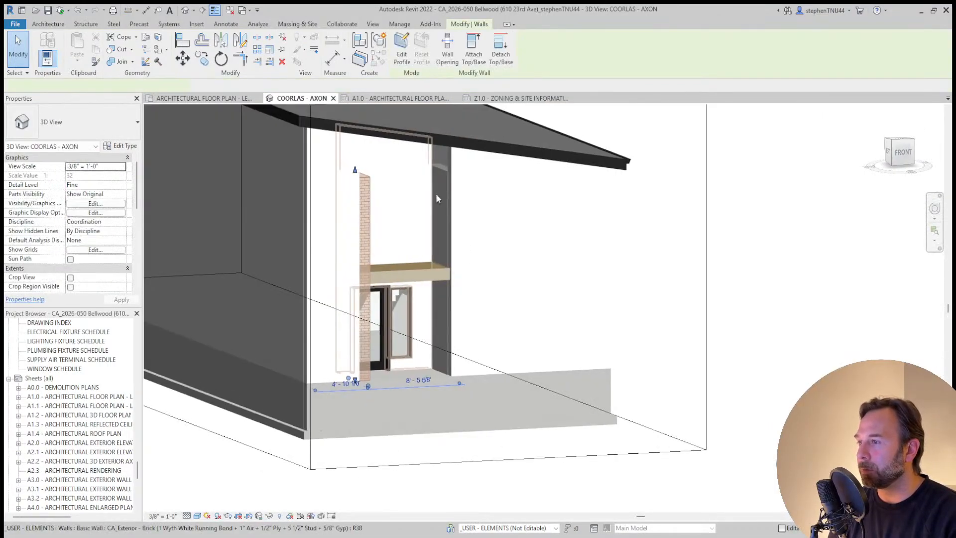
left_click(439, 171, "ctrl")
left_click(472, 55)
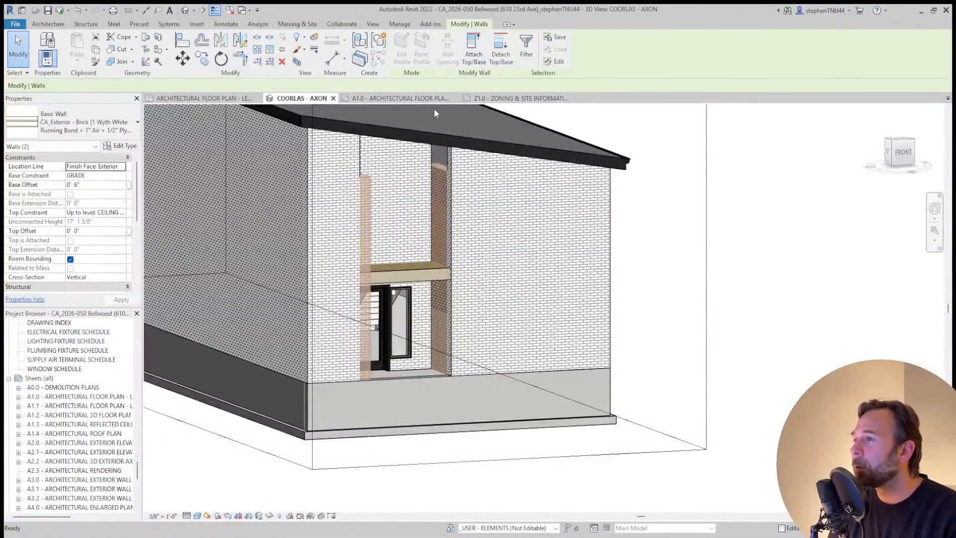
left_click(502, 115)
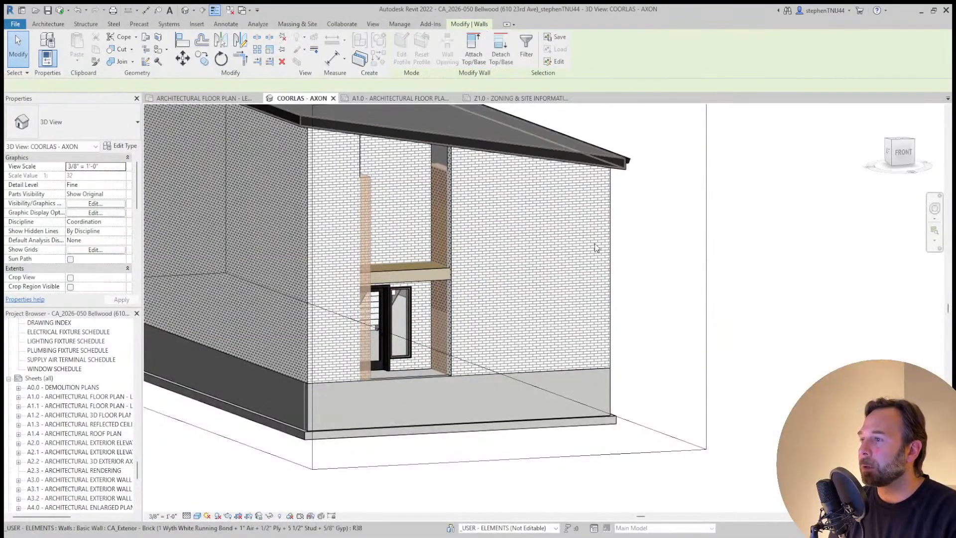
middle_click_drag(666, 314, 423, 349, "shift")
key("Escape")
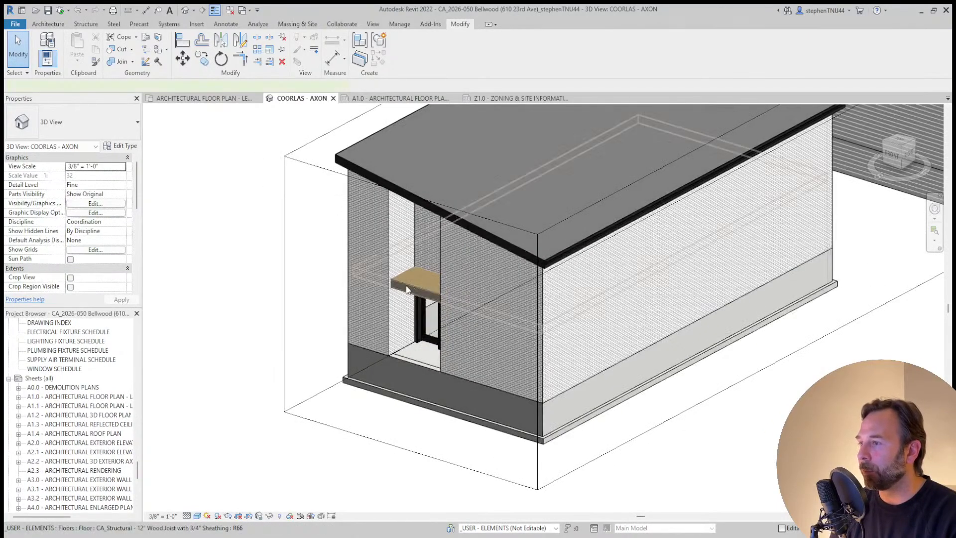
Examine the wood joist floor crossing the entry recess above the door from several angles in 3D
left_click(420, 284)
middle_click_drag(419, 284, 435, 279, "shift")
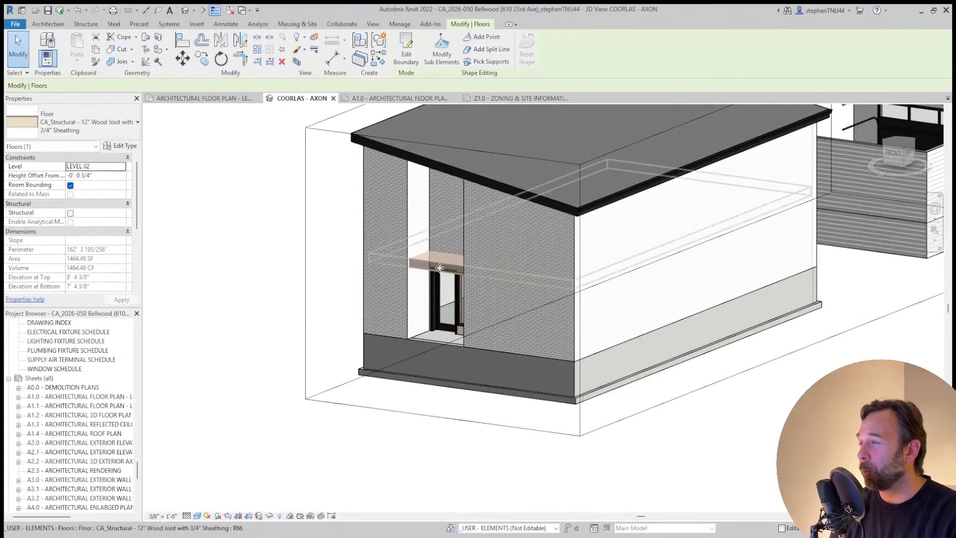
scroll(468, 305, "up", 2)
left_click(232, 270)
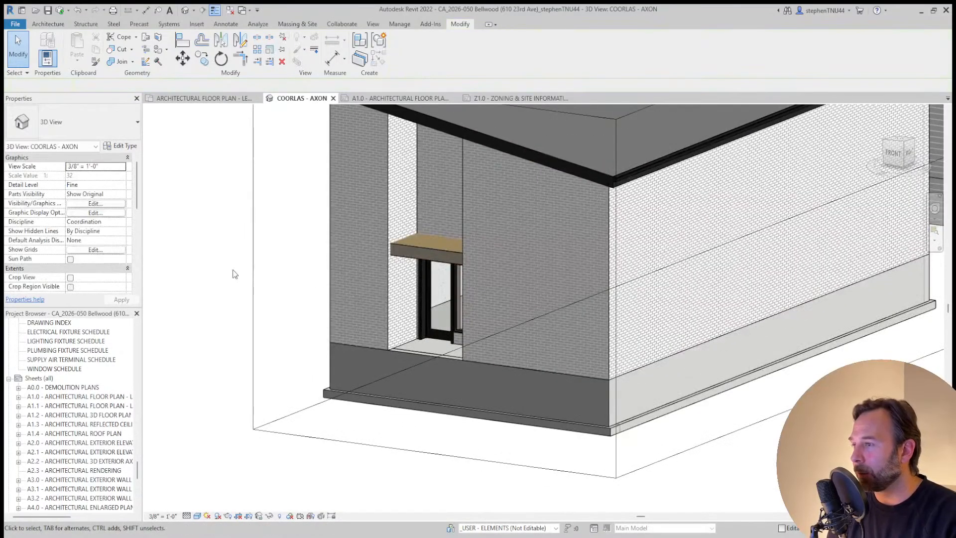
scroll(436, 336, "down", 2)
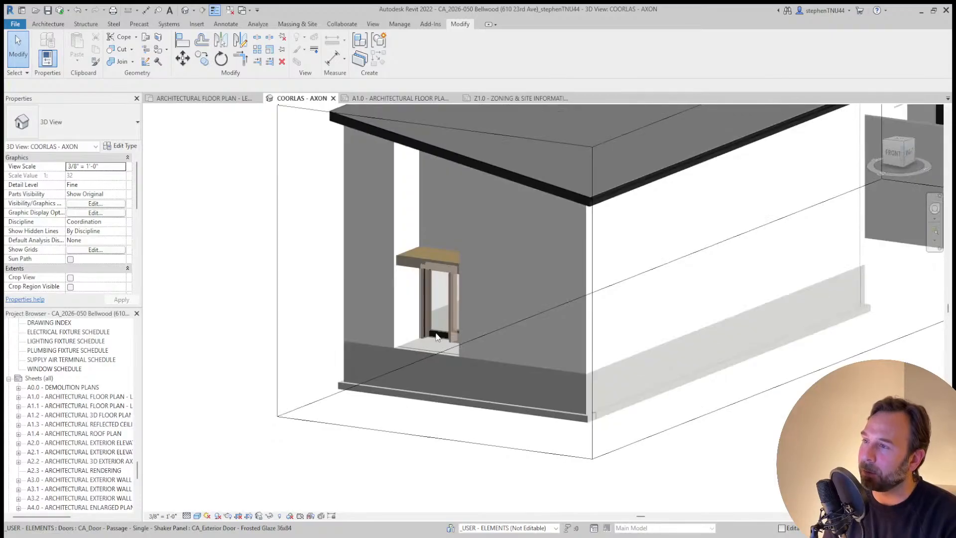
middle_click_drag(502, 335, 512, 319, "shift")
scroll(518, 328, "down", 3)
middle_click_drag(527, 353, 420, 294, "shift")
scroll(458, 284, "up", 4)
Open the Level 02 architectural floor plan and start editing the boundary of the 12" wood joist floor at the entry recess
left_click(458, 285)
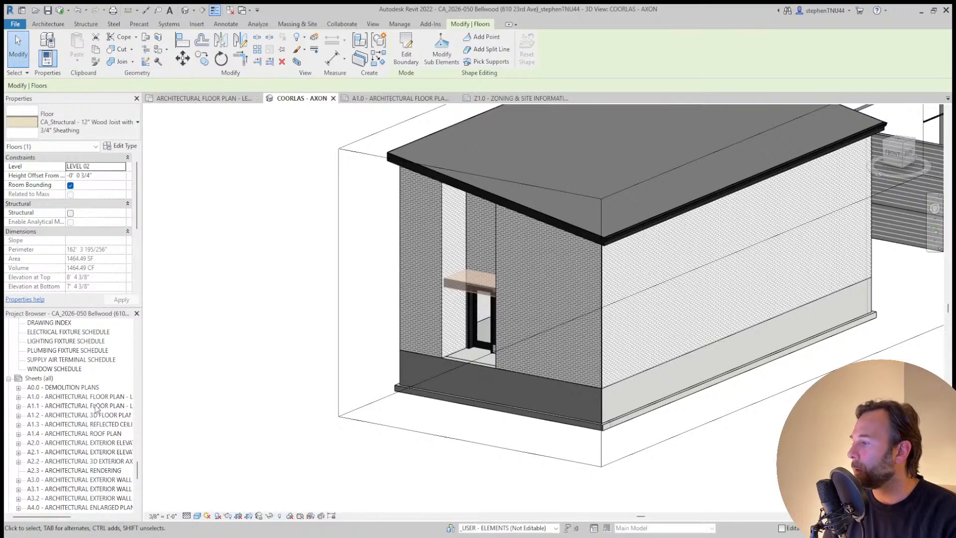
left_click_drag(138, 471, 134, 343)
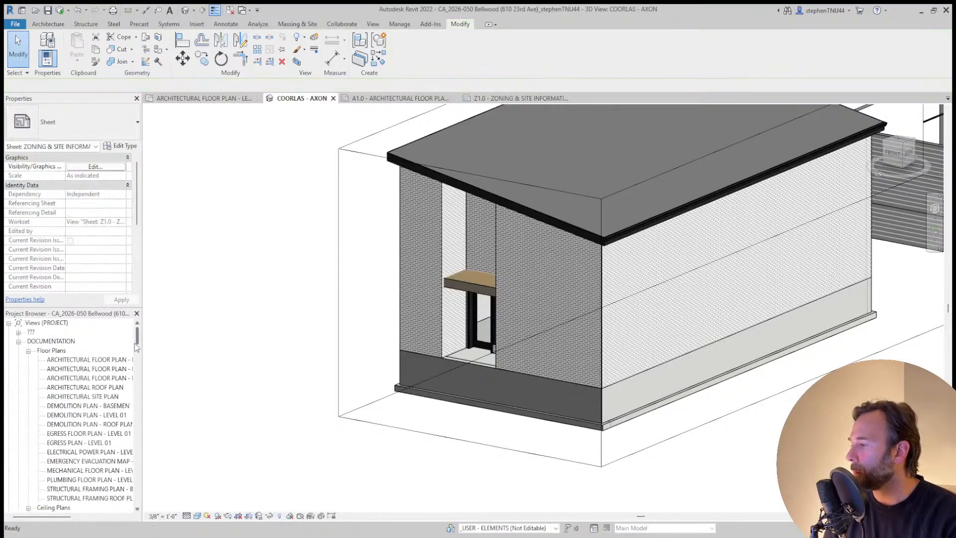
double_click(110, 378)
left_click(557, 326)
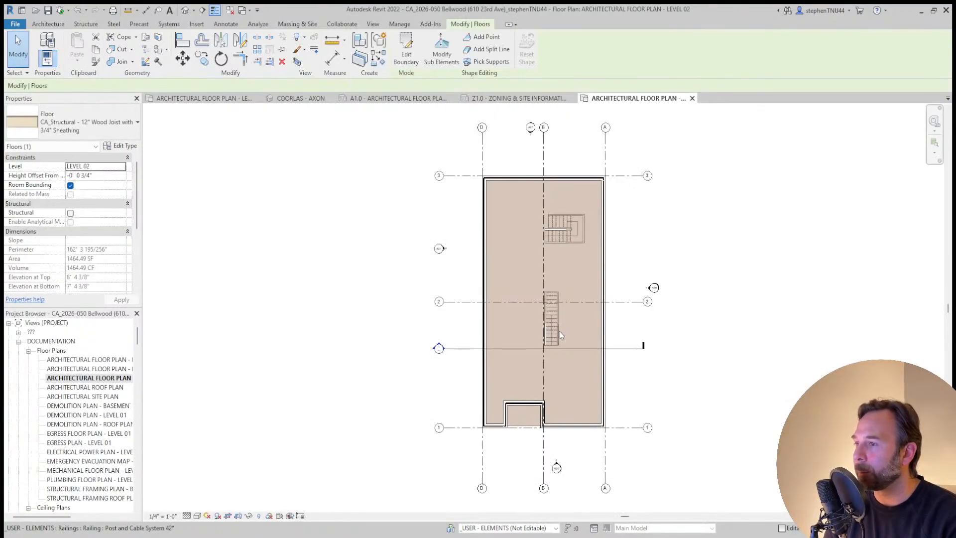
scroll(556, 339, "up", 6)
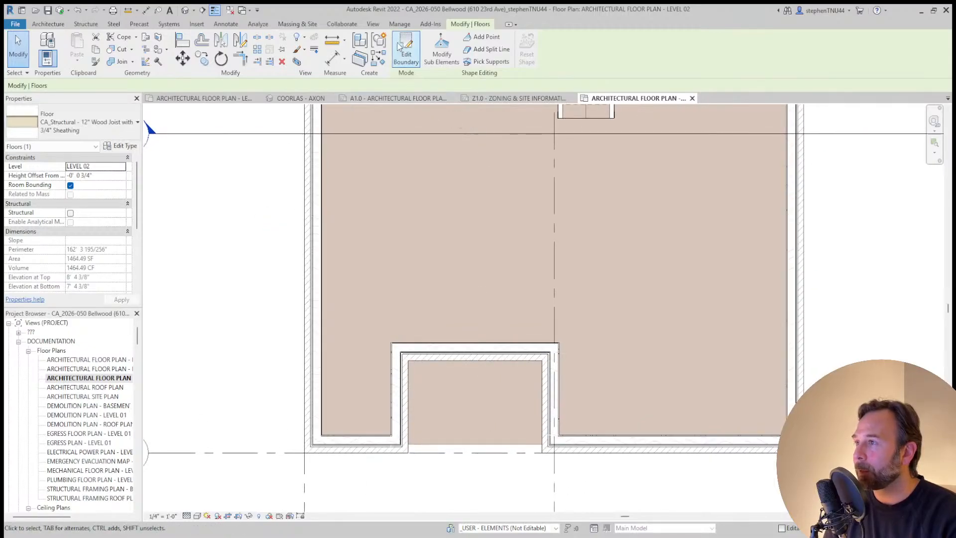
left_click(406, 55)
scroll(425, 450, "up", 2)
scroll(426, 450, "up", 1)
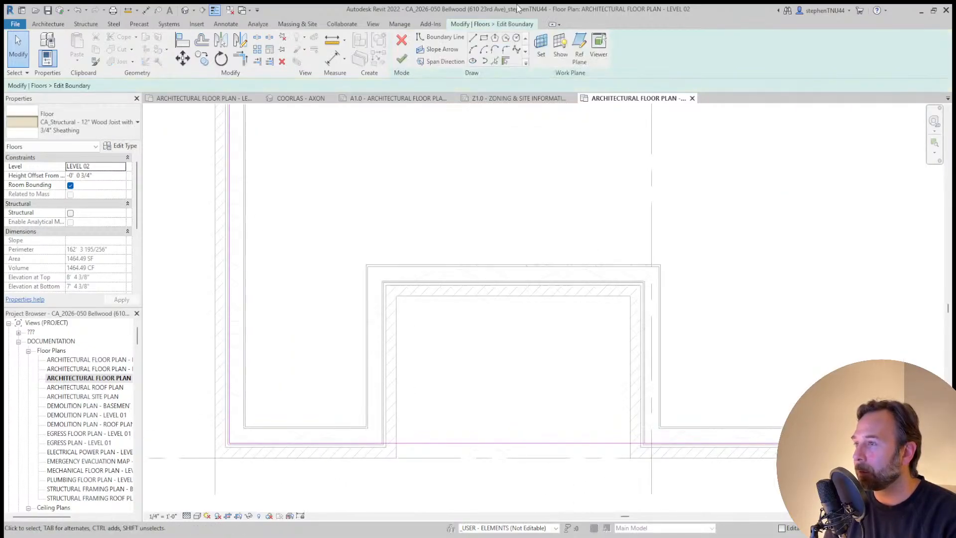
Sketch short floor boundary lines along the outer stud face of the recess's back wall and its side wall nearer grid D
left_click(472, 38)
scroll(375, 280, "up", 2)
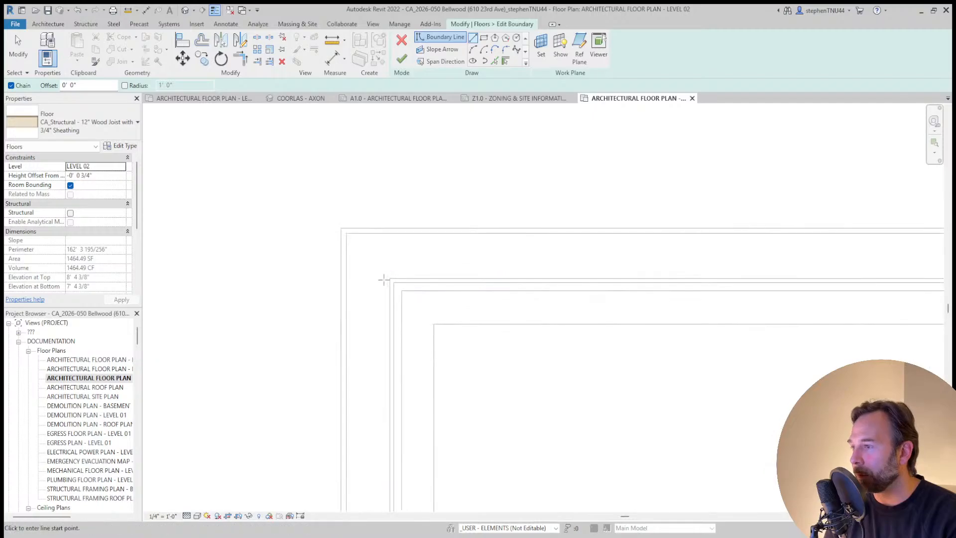
left_click(374, 280)
left_click(468, 278)
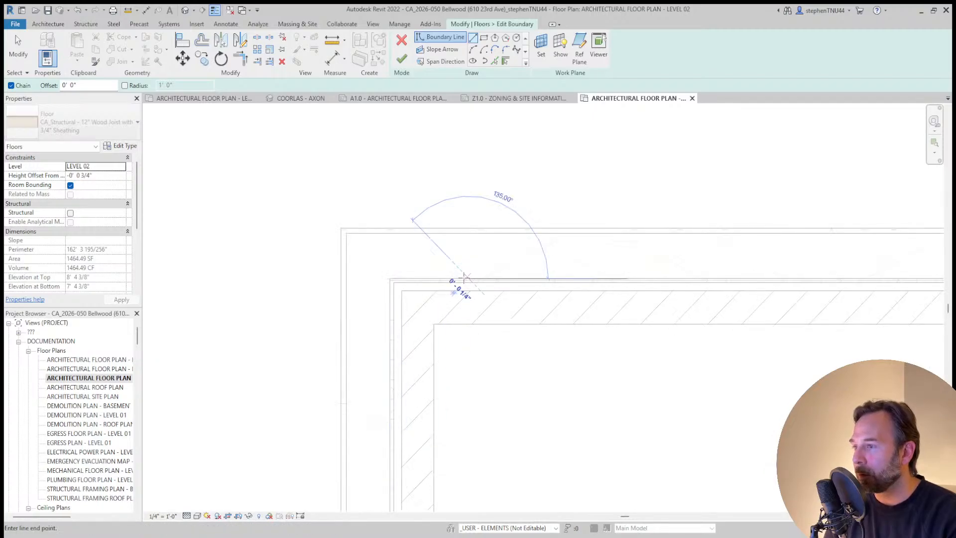
left_click(673, 277)
key("Escape")
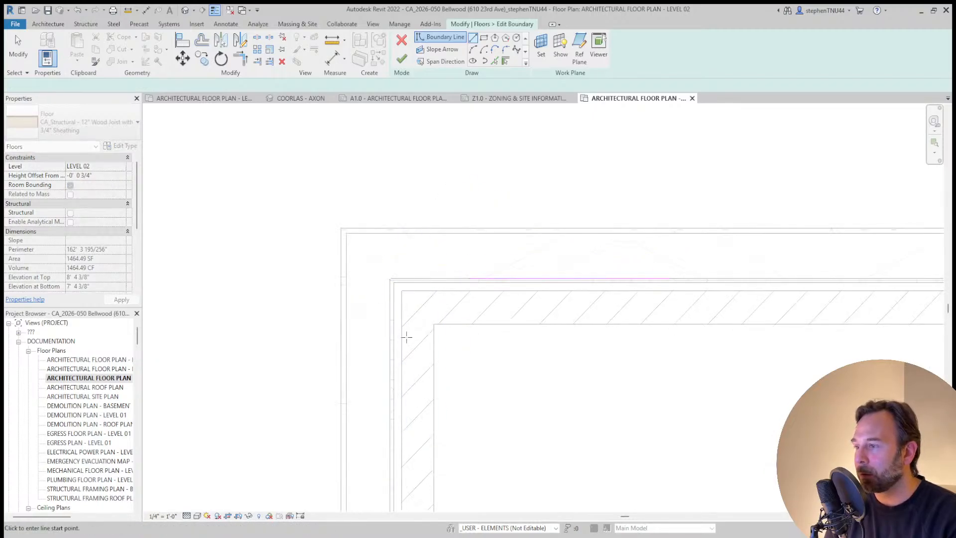
left_click(390, 336)
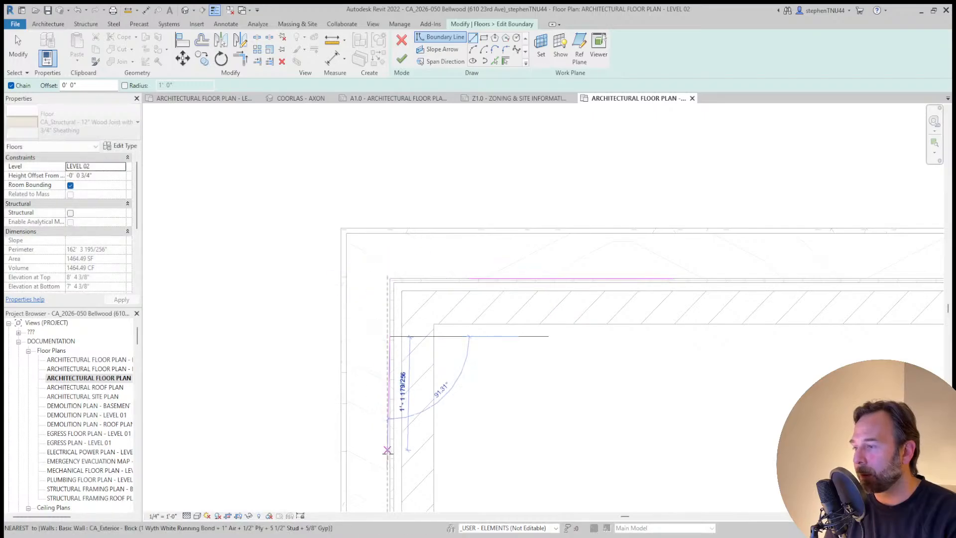
scroll(391, 281, "up", 2)
key("Escape")
scroll(393, 281, "up", 2)
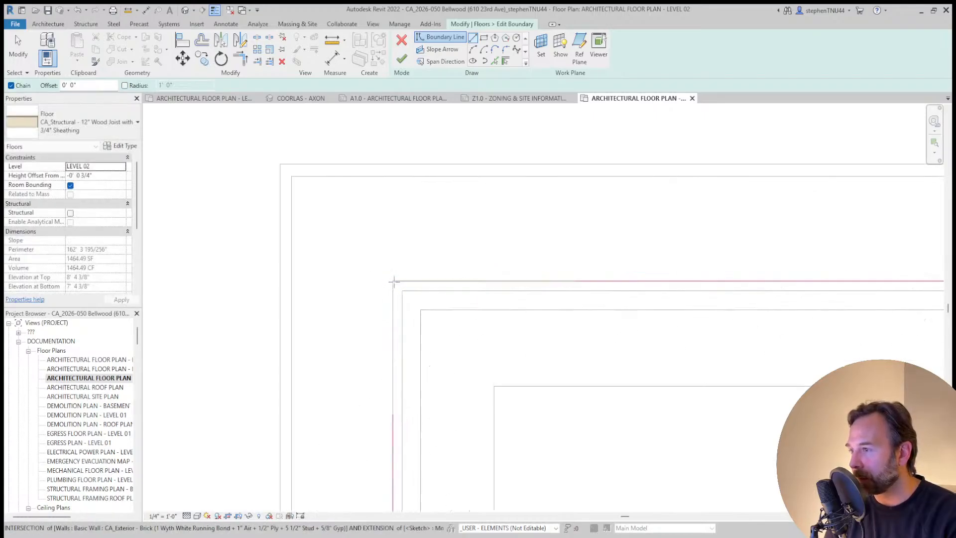
Sketch a short floor boundary line along the outer stud face of the recess side wall near grid B
scroll(332, 312, "down", 6)
middle_click_drag(700, 328, 543, 316)
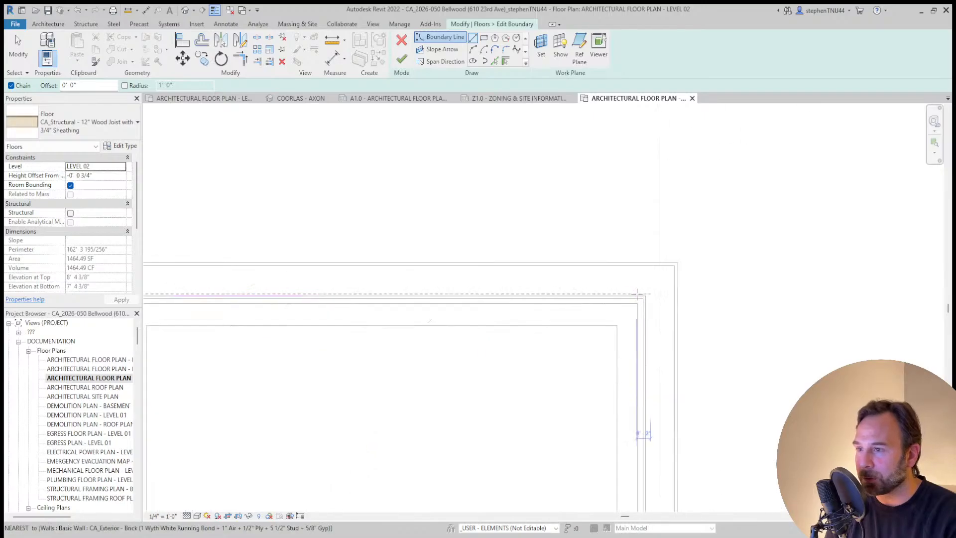
scroll(649, 294, "up", 3)
scroll(647, 295, "up", 2)
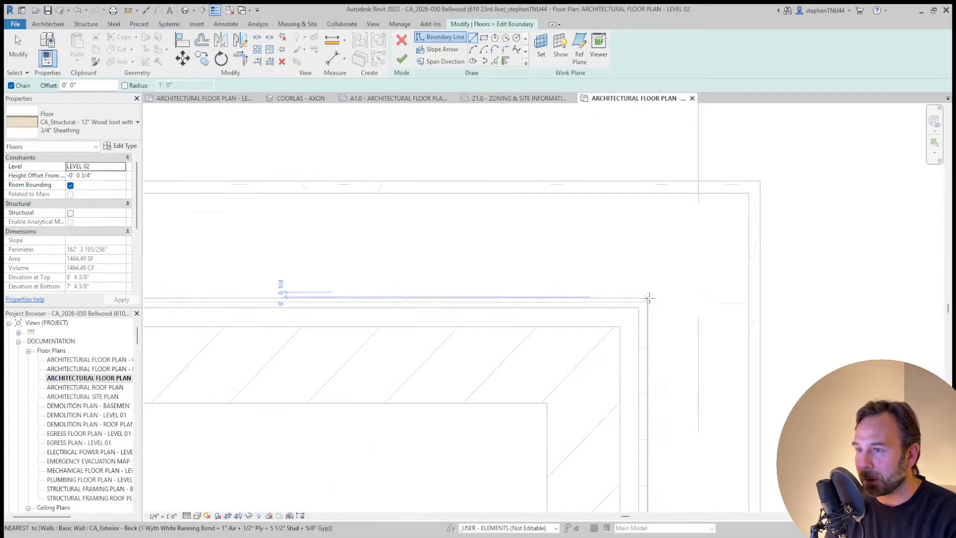
left_click(648, 425)
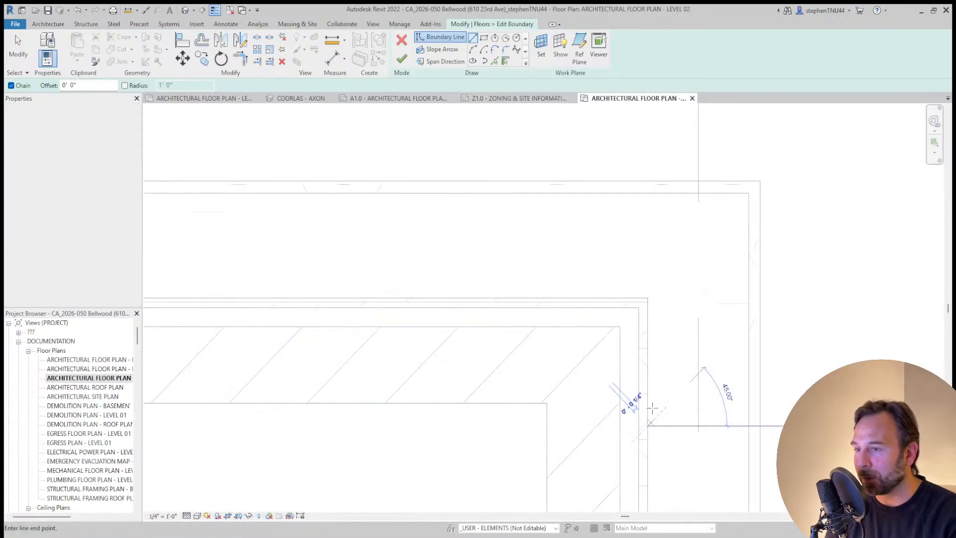
scroll(647, 299, "down", 3)
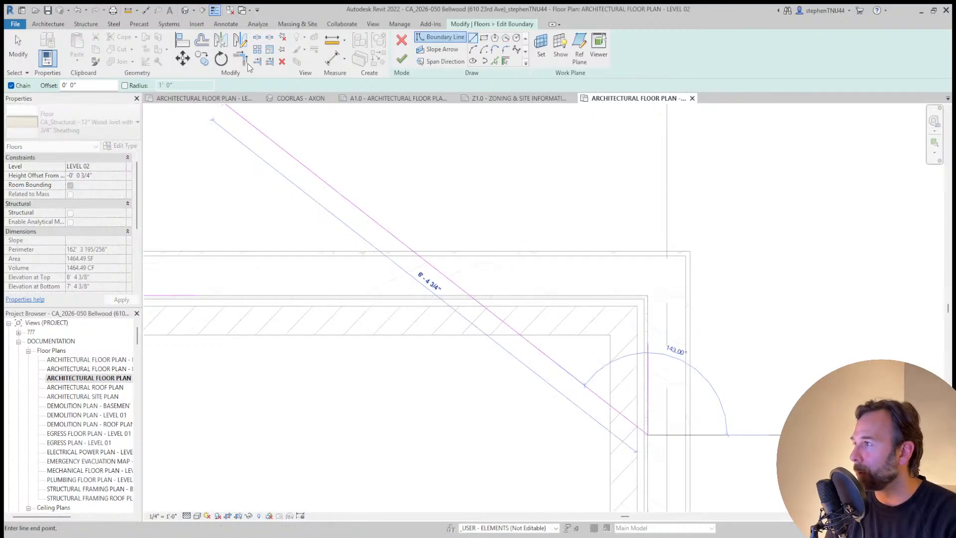
Trim the recess's back boundary line to both side lines so they meet at the corners
key("t")
key("r")
left_click(649, 349)
scroll(651, 299, "down", 3)
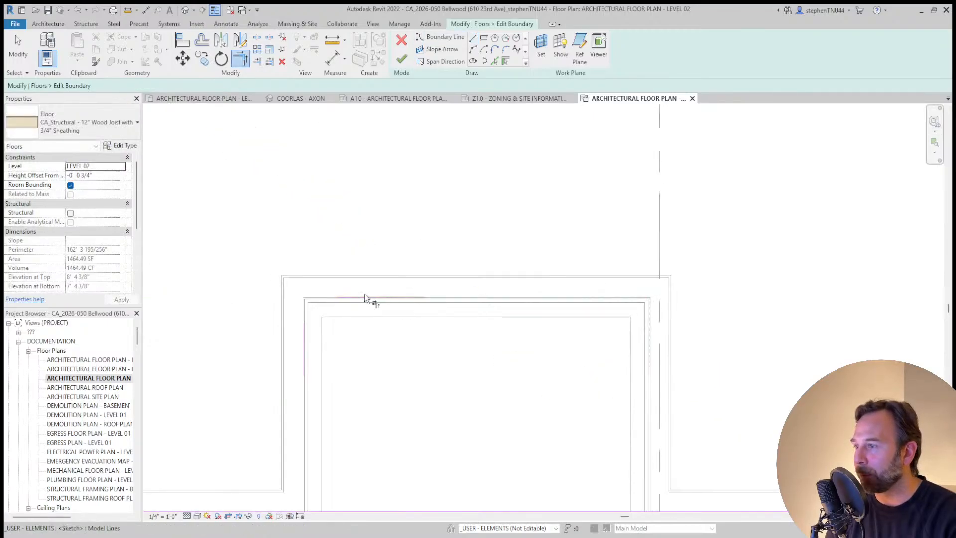
left_click(364, 295)
left_click(349, 297)
left_click(304, 342)
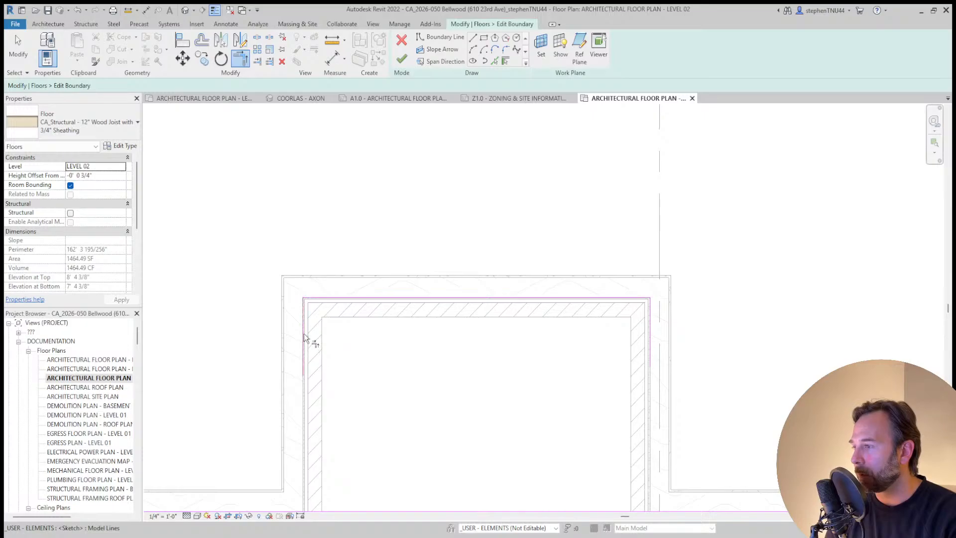
left_click(303, 334)
middle_click_drag(288, 415, 361, 340)
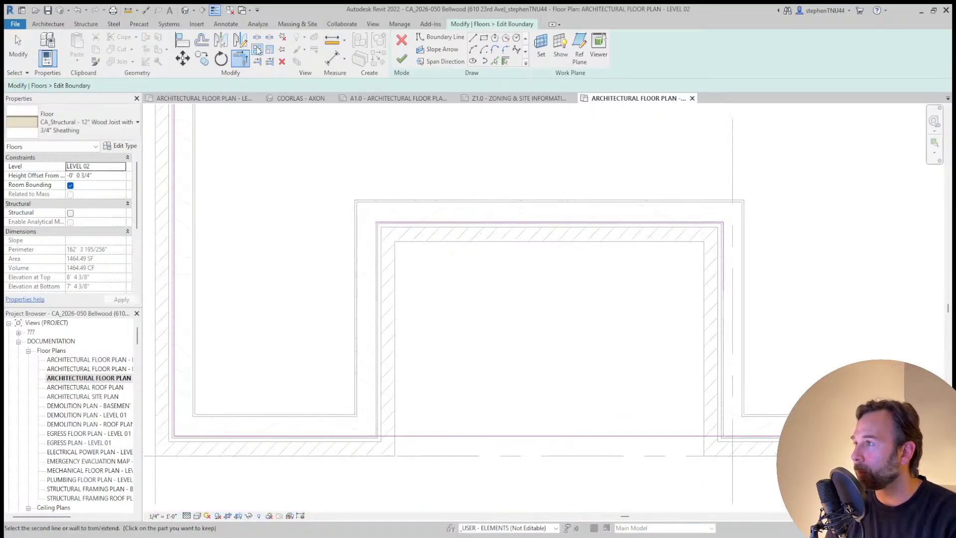
Split the floor's front boundary line across the recess, trim both halves to the recess side lines, and finish the boundary edit
left_click(257, 38)
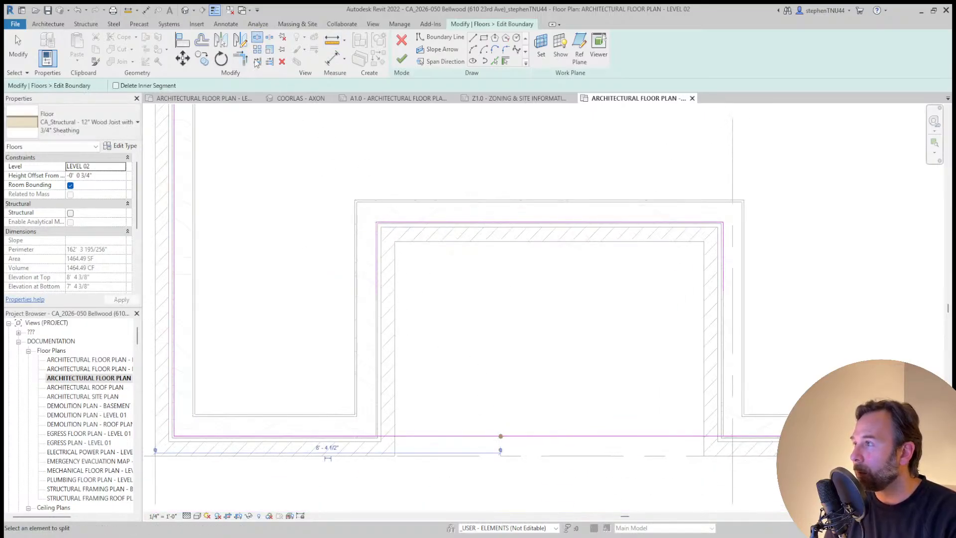
key("t")
key("r")
left_click(378, 280)
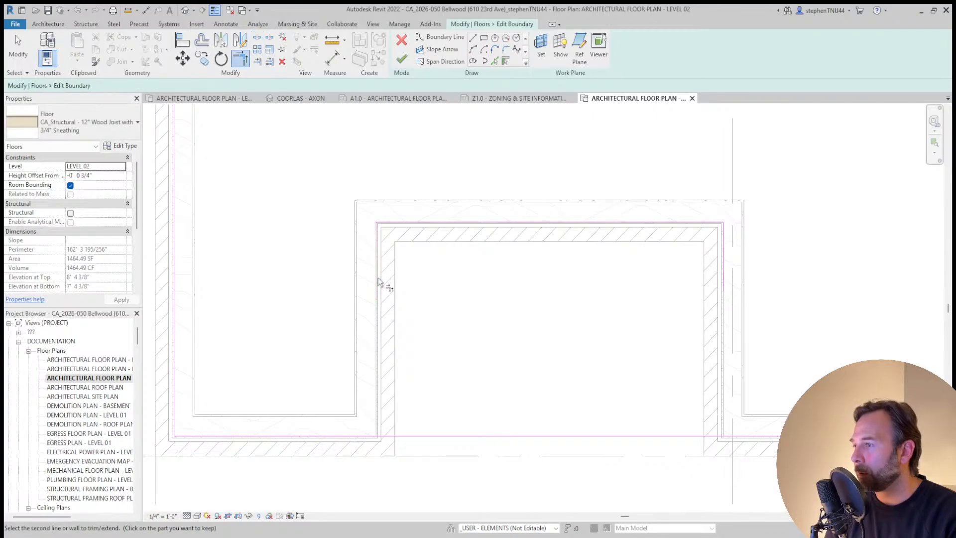
left_click(352, 439)
middle_click_drag(706, 357, 518, 330)
left_click(537, 231)
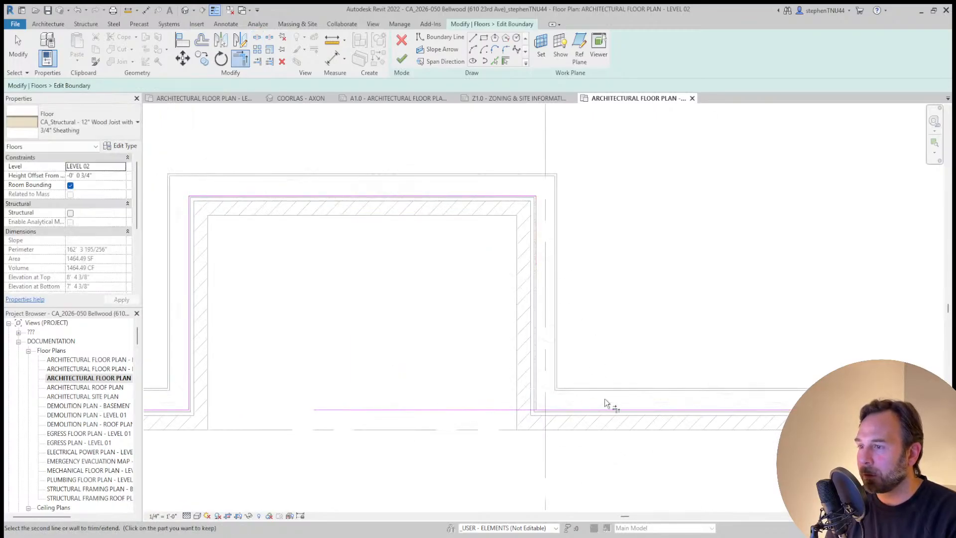
left_click(608, 410)
scroll(600, 285, "down", 2)
key("Escape")
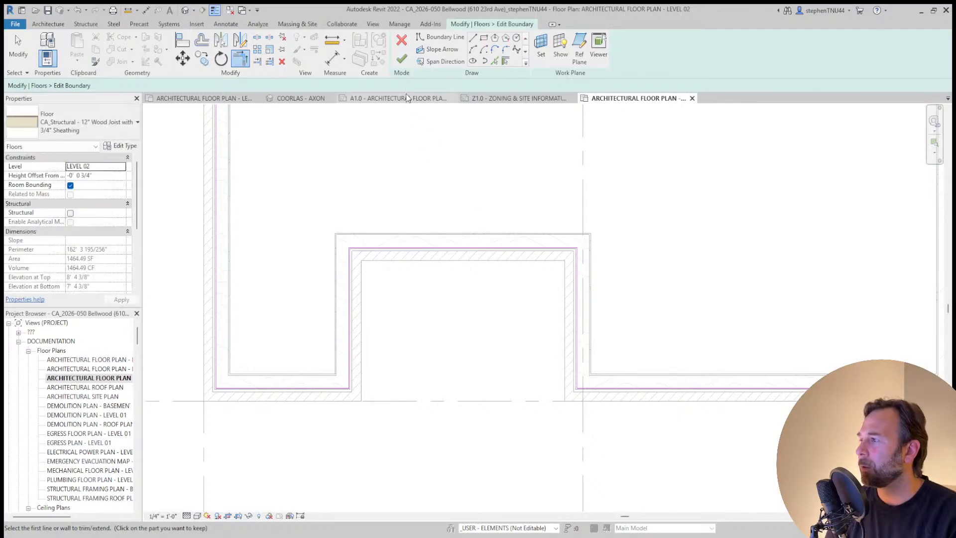
left_click(402, 59)
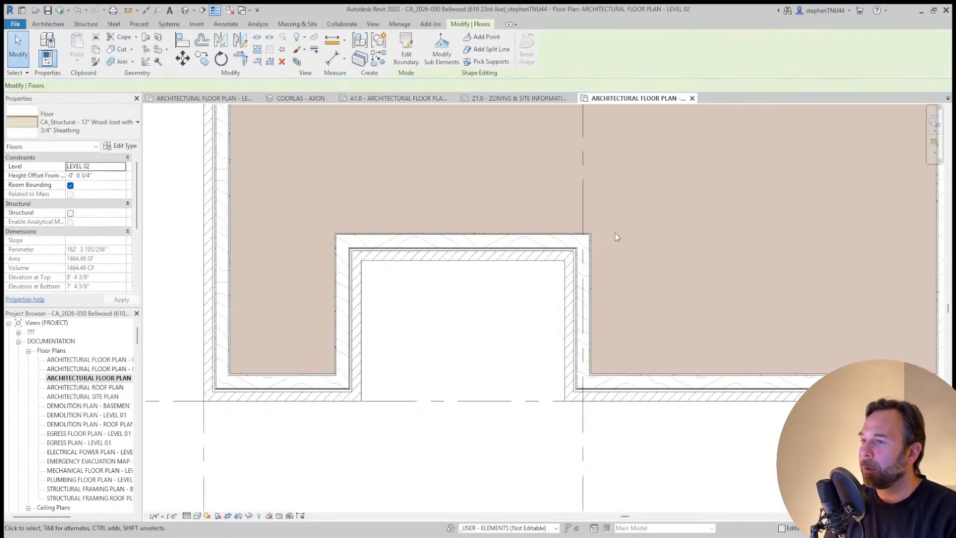
In the COORLAS - AXON 3D view, set the sill height of the fixed window beside the recessed entry door to 0
scroll(508, 274, "down", 4)
middle_click_drag(478, 376, 454, 393)
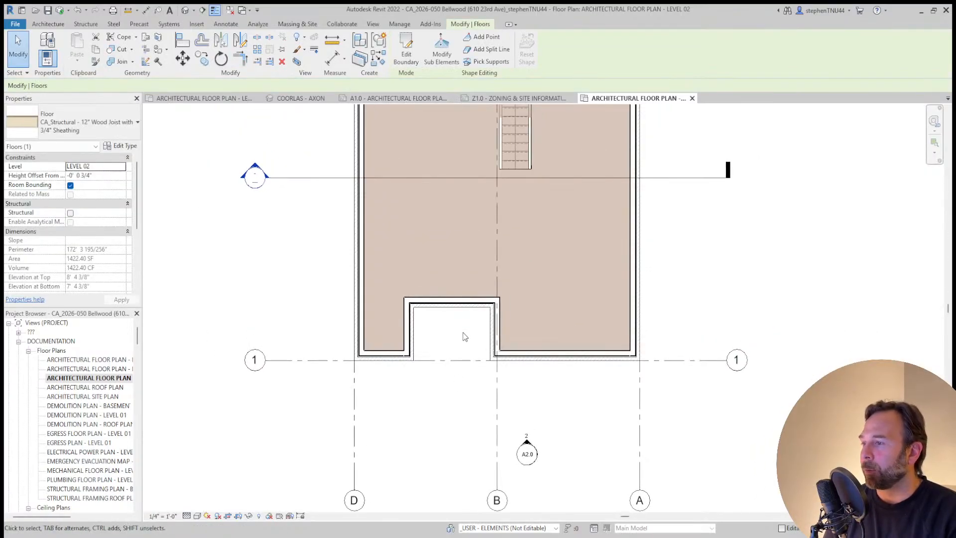
left_click(304, 99)
scroll(456, 357, "up", 4)
middle_click_drag(456, 355, 522, 365, "shift")
left_click(602, 265)
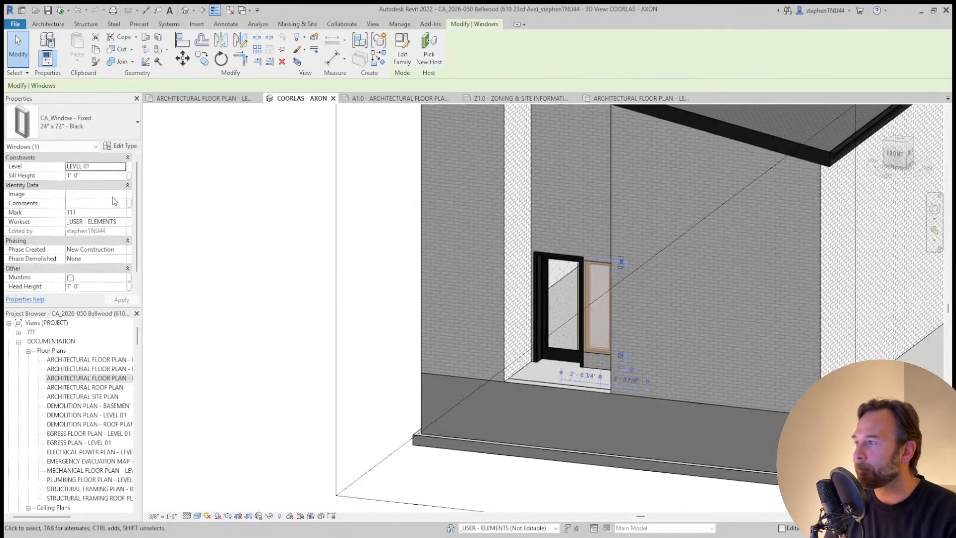
left_click(105, 175)
type("0")
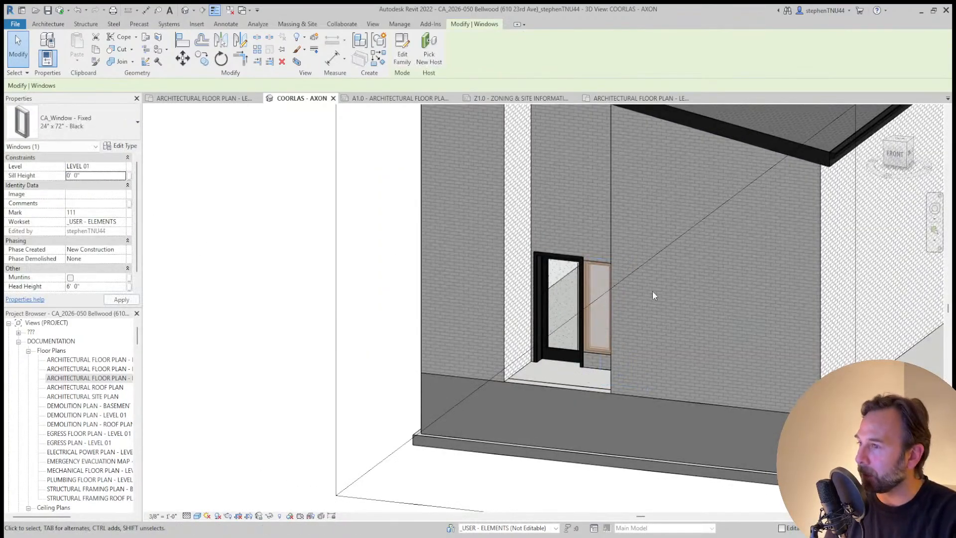
left_click(367, 271)
Change the window beside the entry door to the CA_Window - Fixed with Trim family, type 24" x 84", with a black frame
scroll(516, 276, "down", 2)
scroll(574, 328, "up", 6)
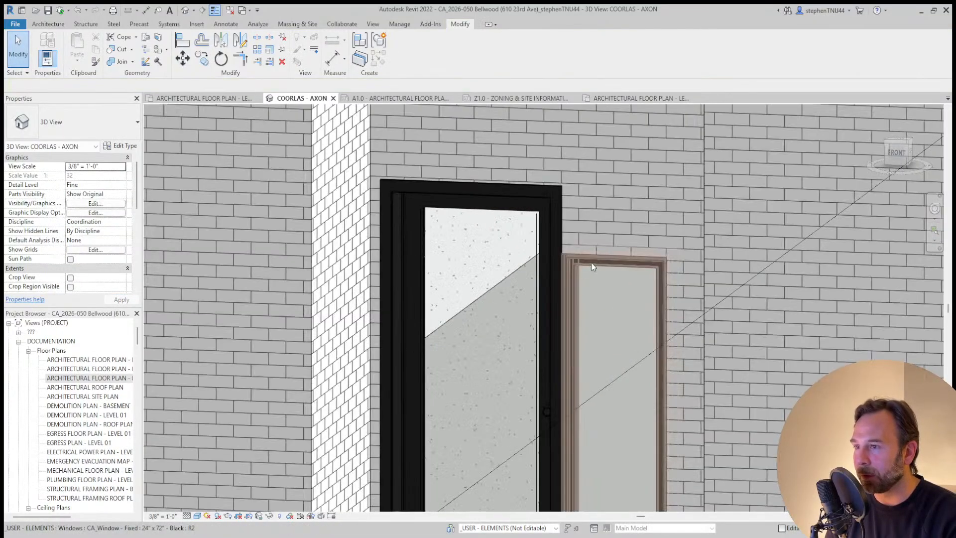
left_click(590, 262)
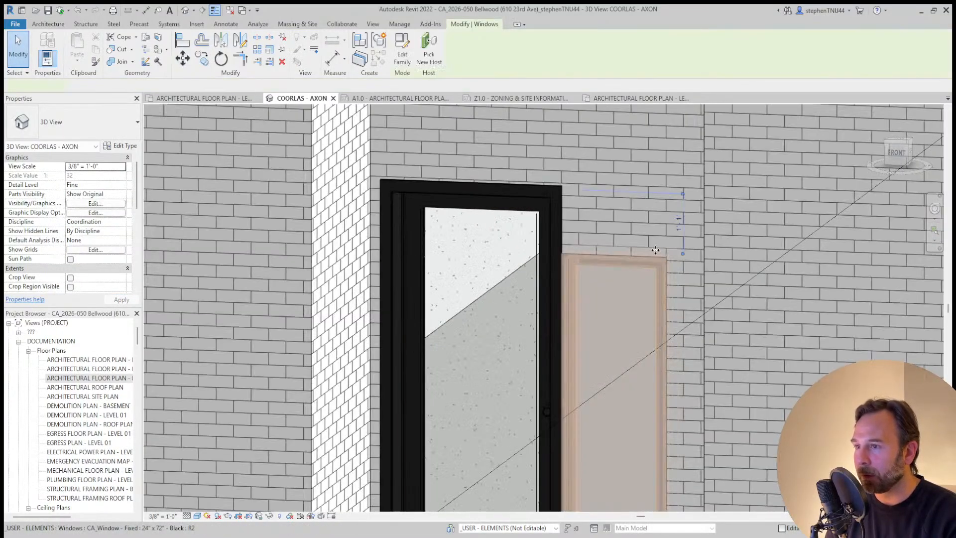
scroll(512, 239, "down", 2)
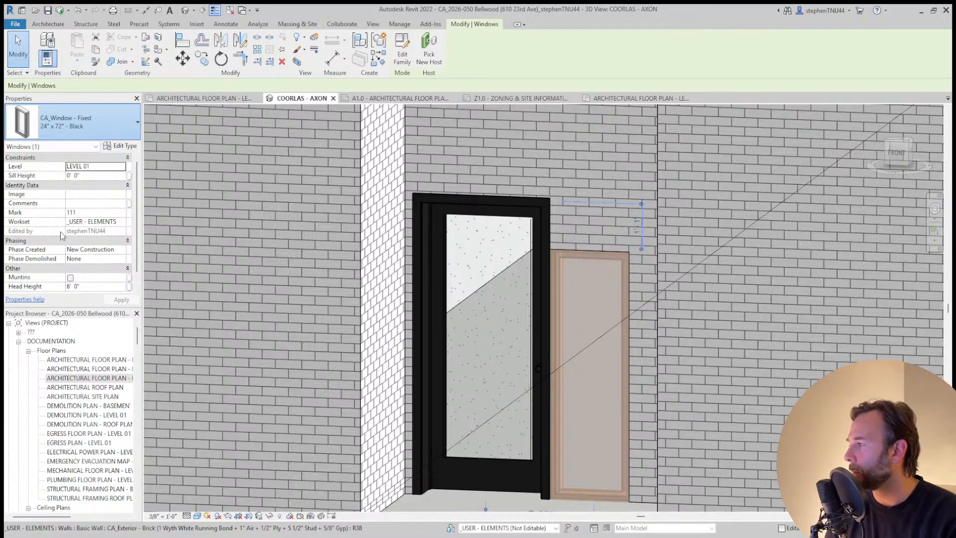
key("ctrl+z")
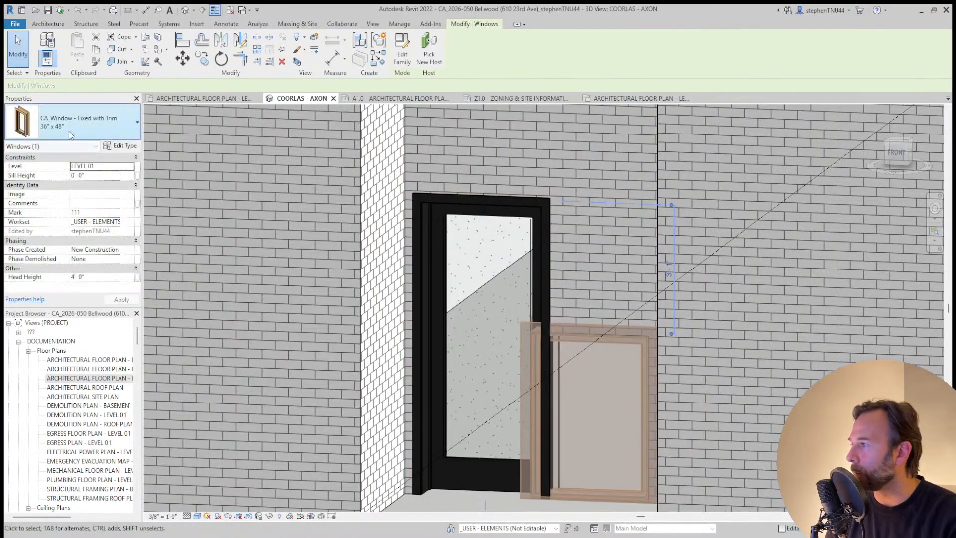
left_click(125, 146)
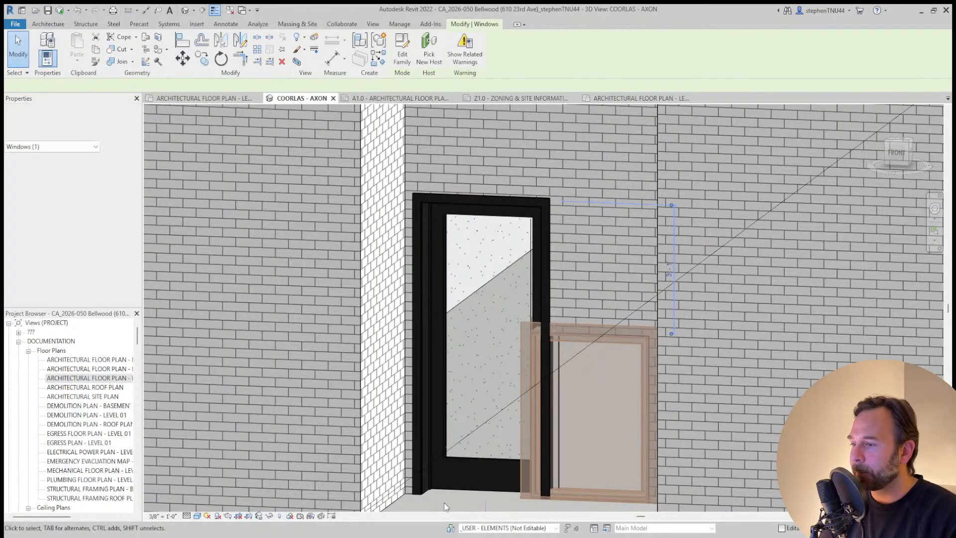
left_click(562, 329)
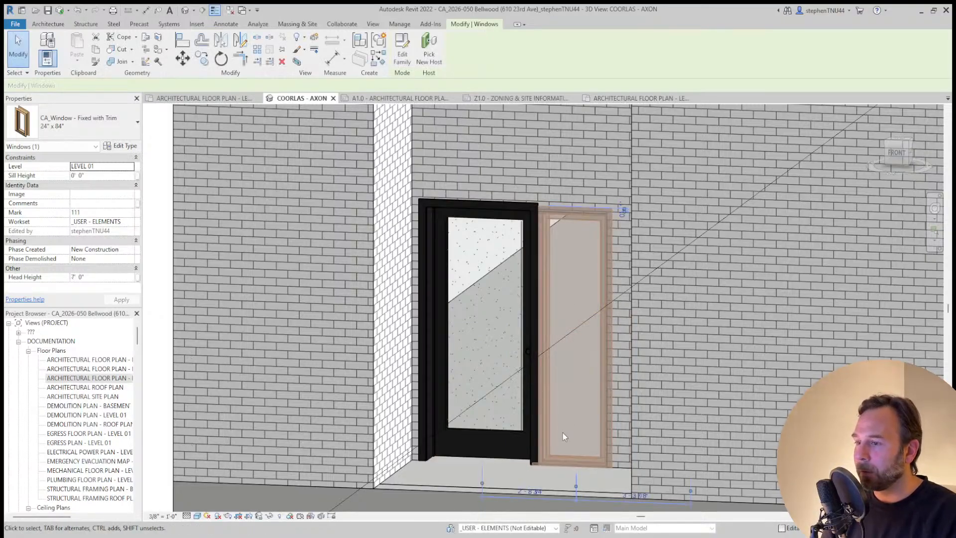
key("Escape")
left_click(572, 461)
scroll(605, 462, "up", 1)
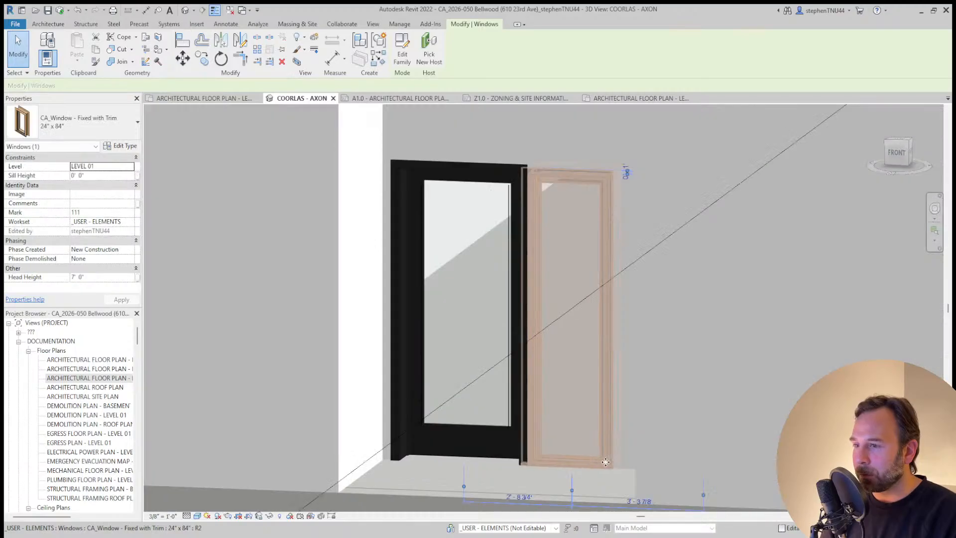
key("Escape")
scroll(577, 216, "down", 2)
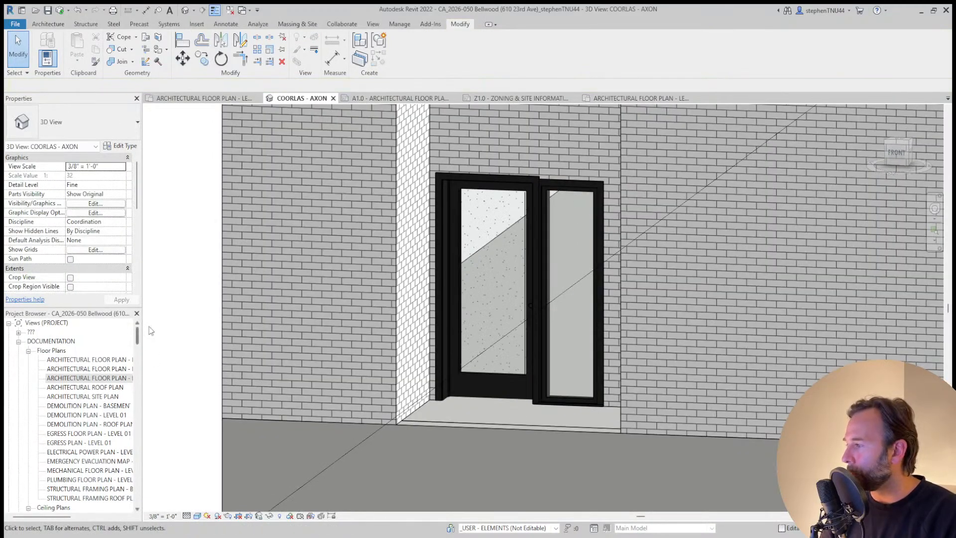
scroll(488, 182, "up", 3)
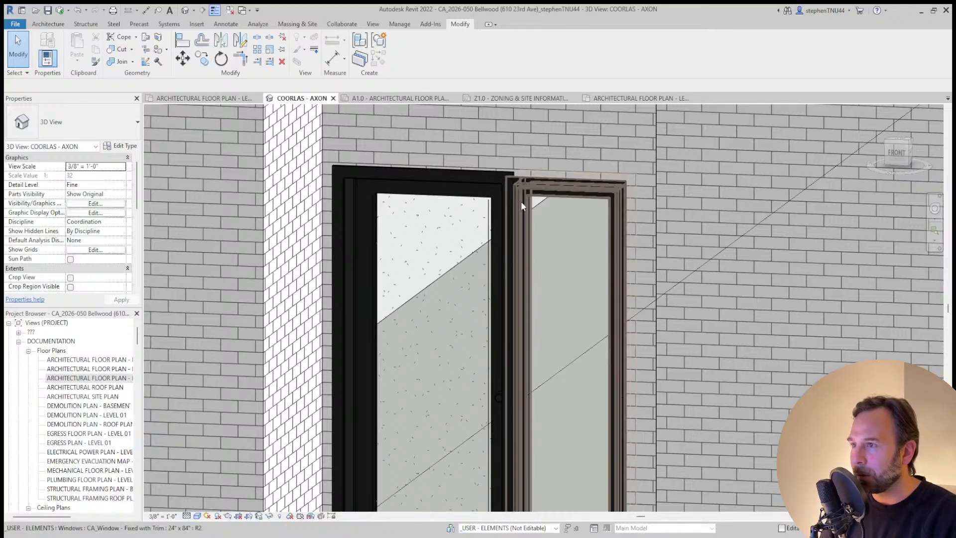
scroll(545, 192, "down", 5)
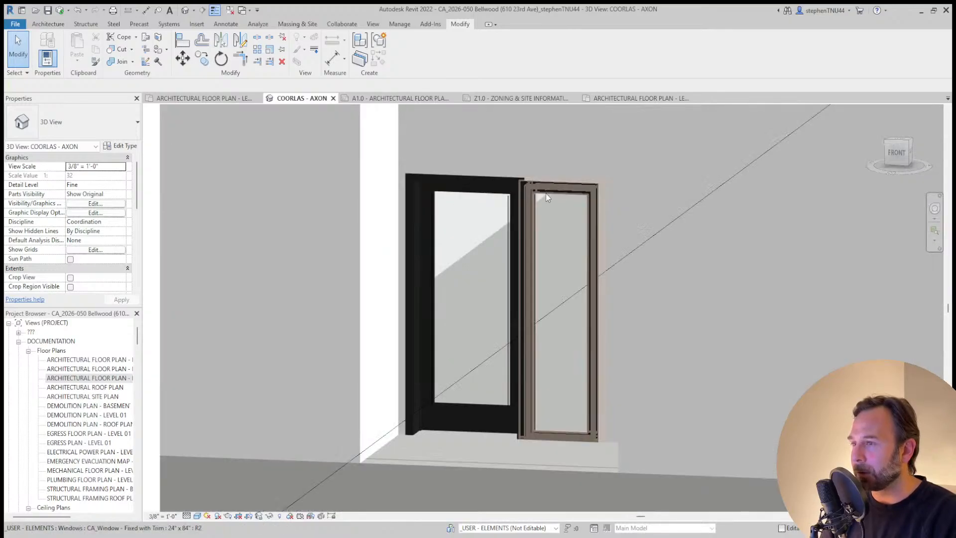
scroll(563, 377, "up", 1)
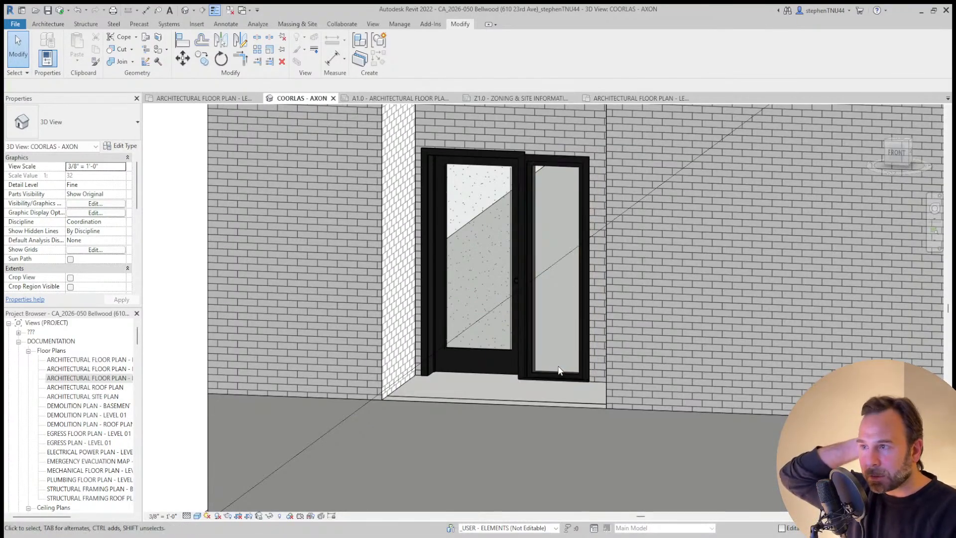
Try the CA_Door - Exterior Single - Full Glaze family on the entry door in 810 x 2110mm and 910 x 2110mm, and restore the original door
left_click(476, 351)
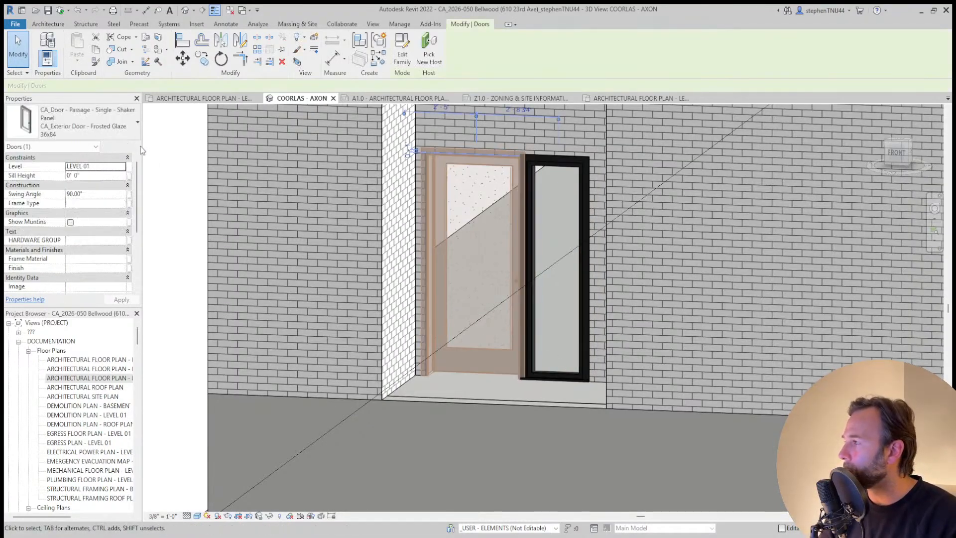
left_click(125, 146)
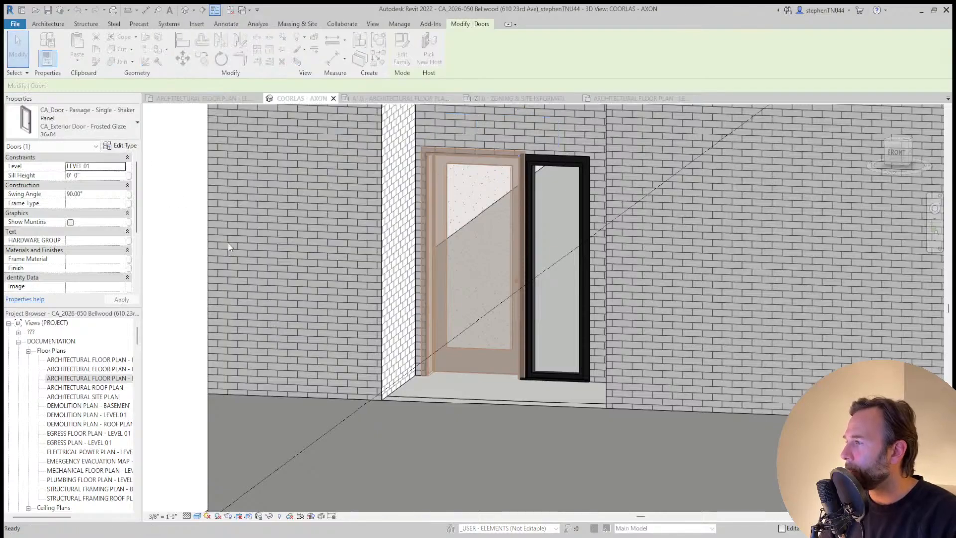
left_click(233, 500)
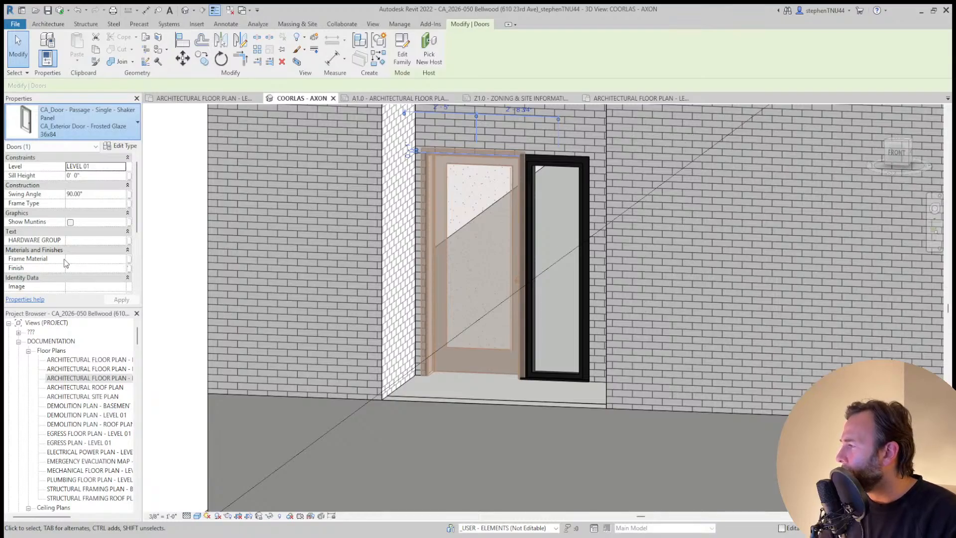
key("ctrl+z")
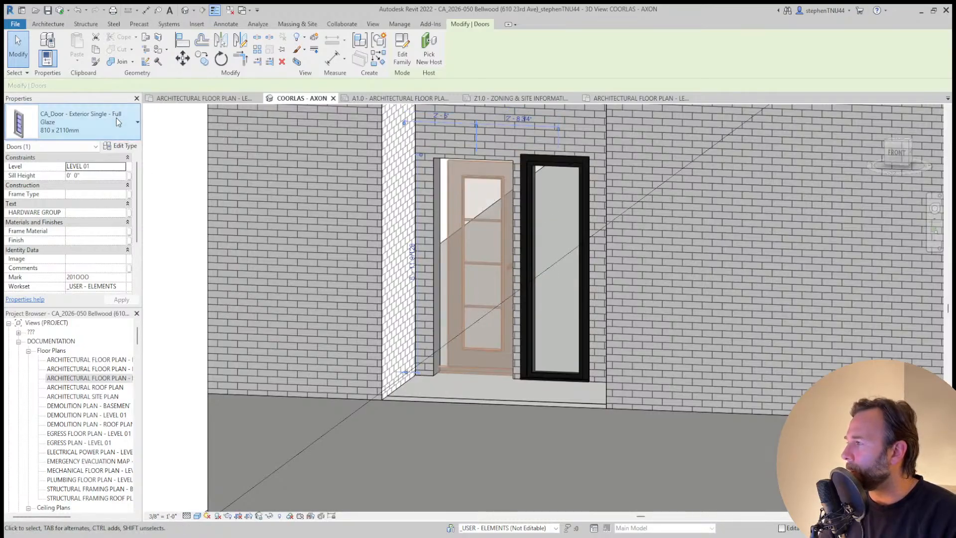
left_click(95, 240)
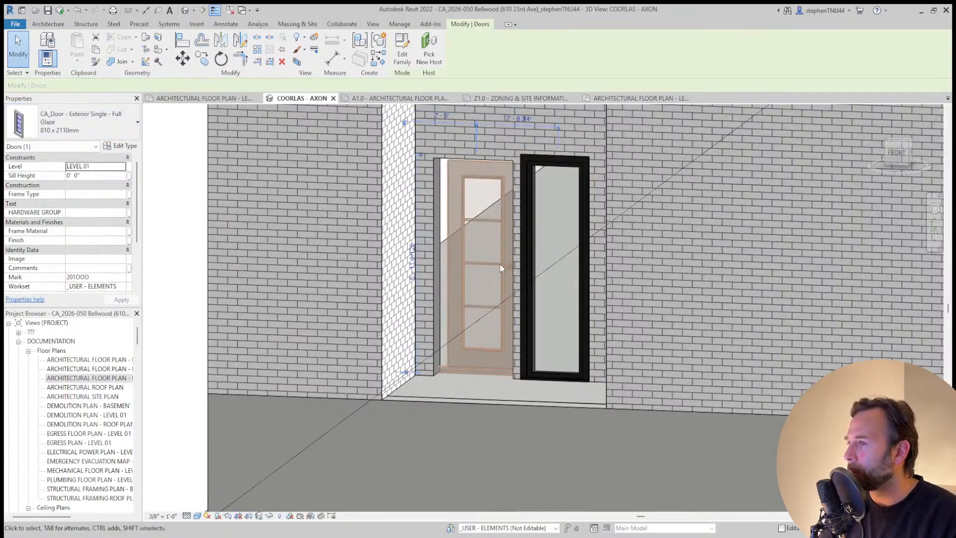
key("Escape")
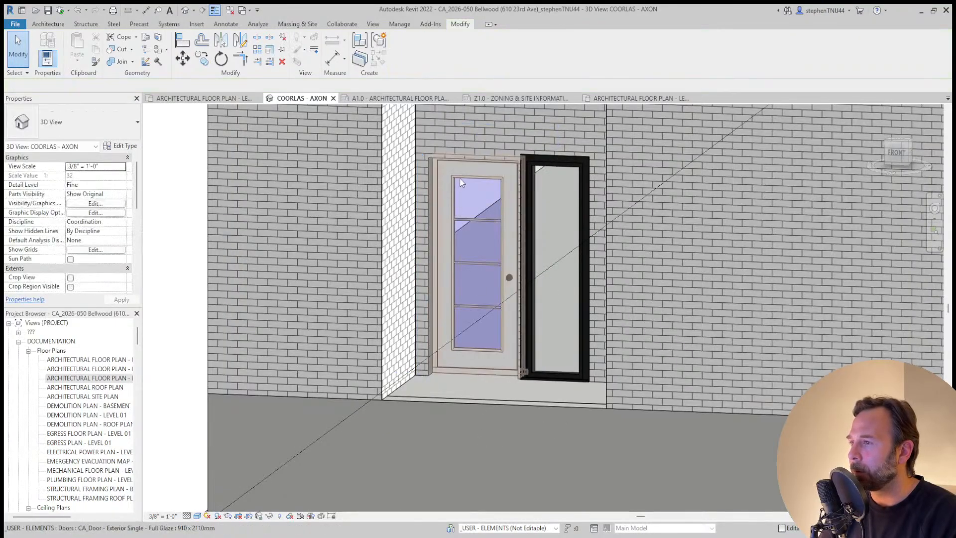
left_click(456, 194)
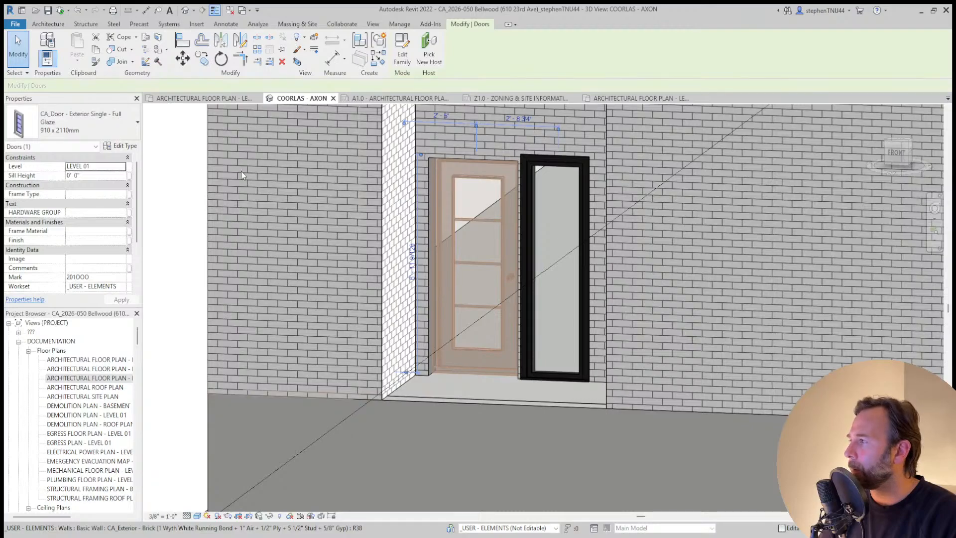
key("Escape")
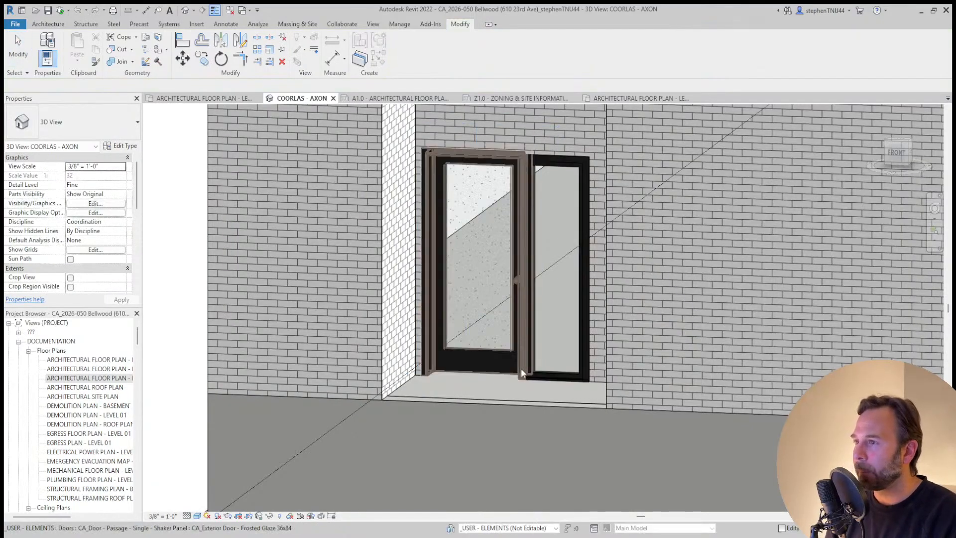
left_click(490, 346)
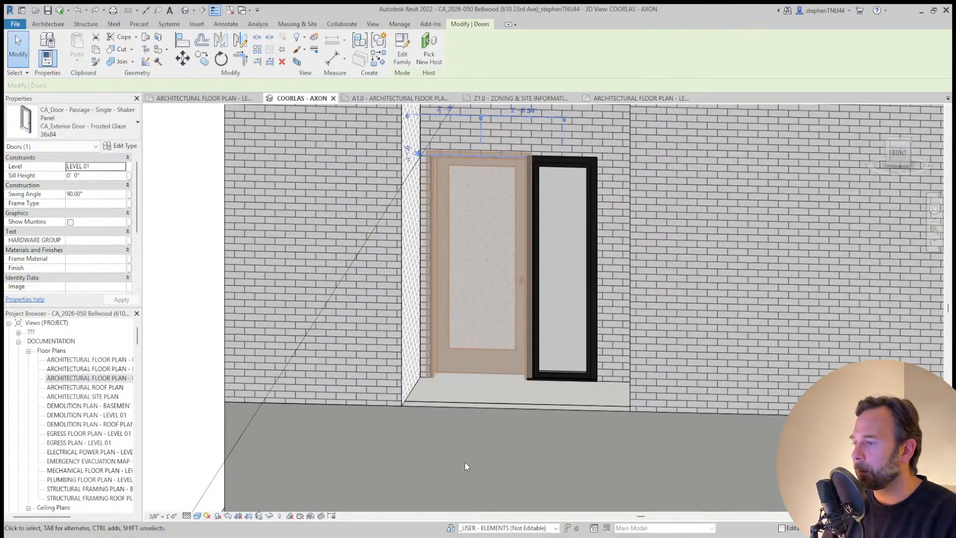
key("Escape")
Open the south architectural elevation and frame the recessed entry
scroll(399, 385, "down", 2)
left_click_drag(137, 337, 139, 357)
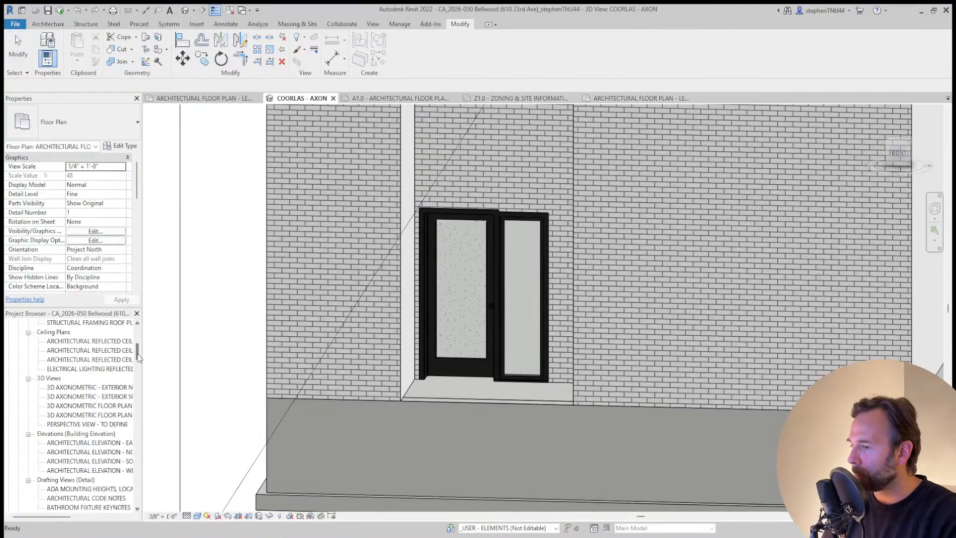
scroll(98, 455, "down", 6)
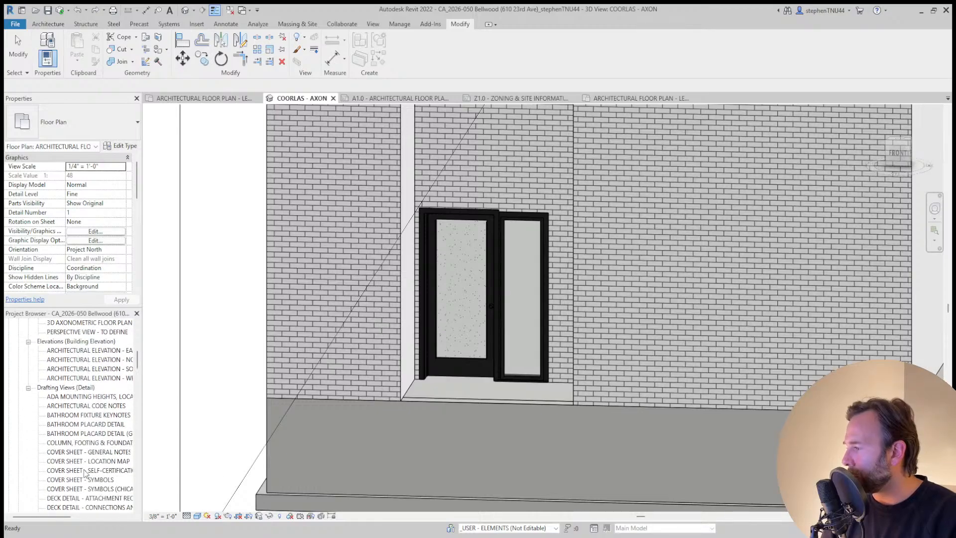
scroll(95, 439, "down", 12)
left_click_drag(139, 396, 153, 353)
scroll(88, 378, "down", 1)
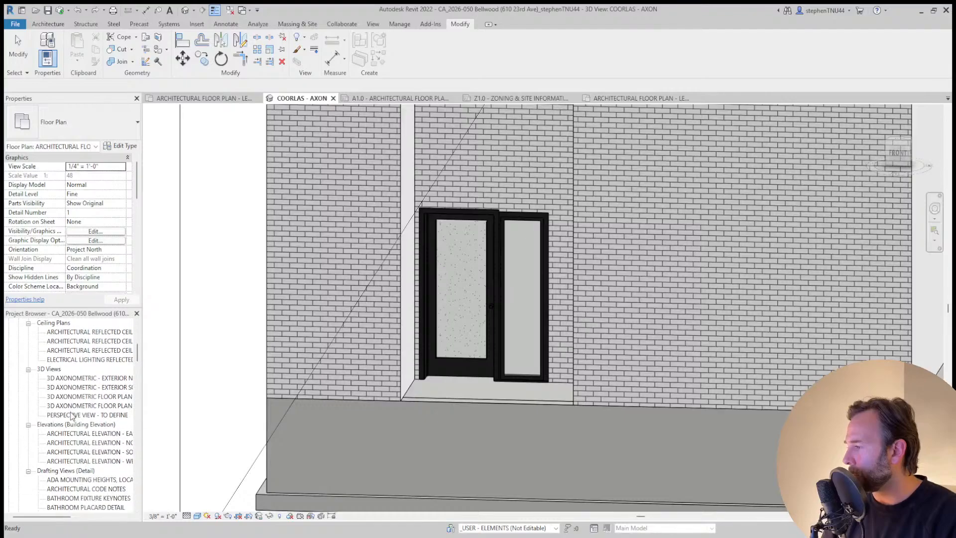
double_click(87, 453)
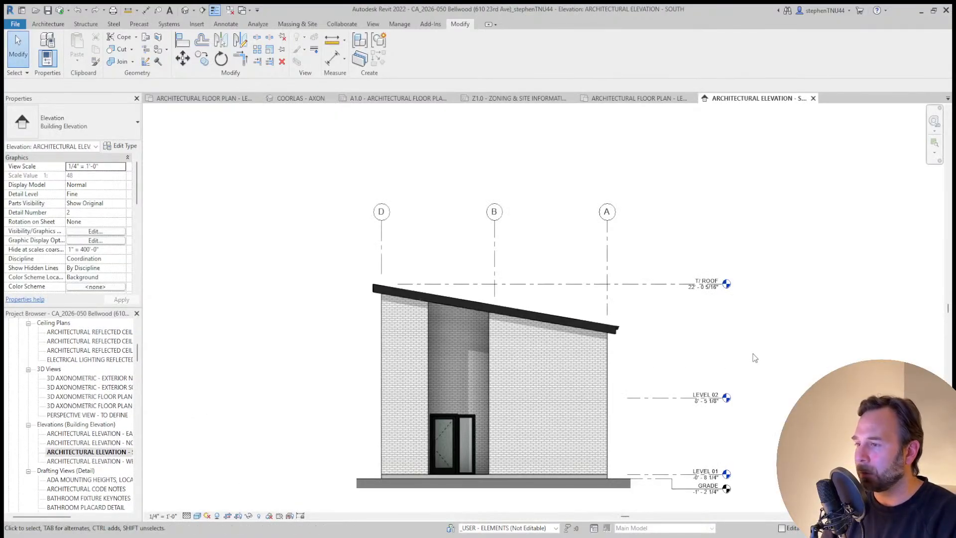
scroll(510, 458, "up", 3)
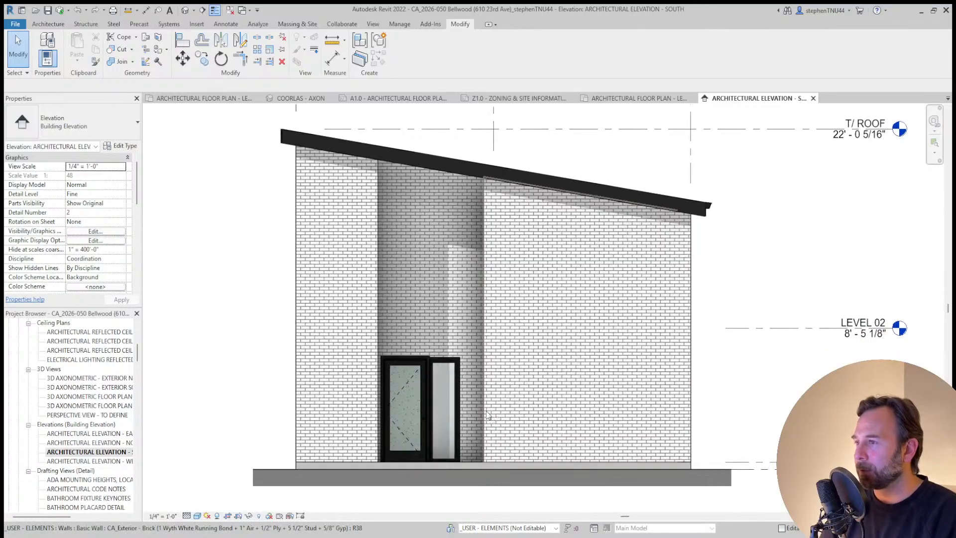
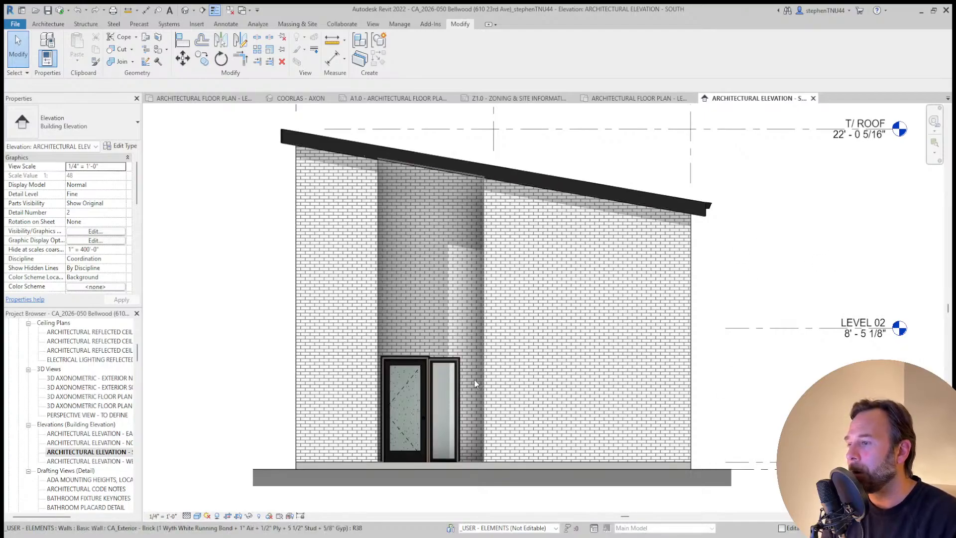
Measure the vertical distance from the top of the sidelight window's frame to its base beside the entry door
scroll(431, 369, "up", 3)
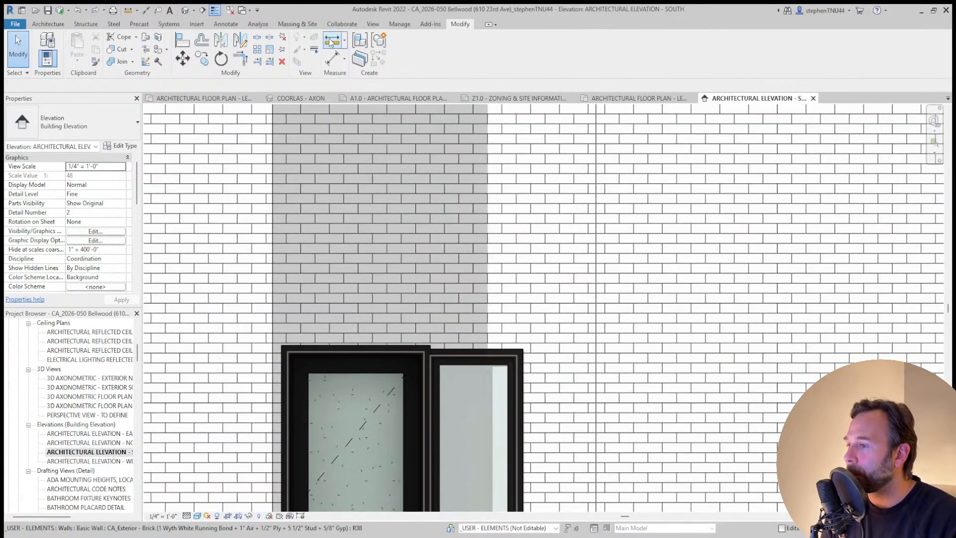
scroll(437, 368, "up", 3)
scroll(441, 369, "up", 1)
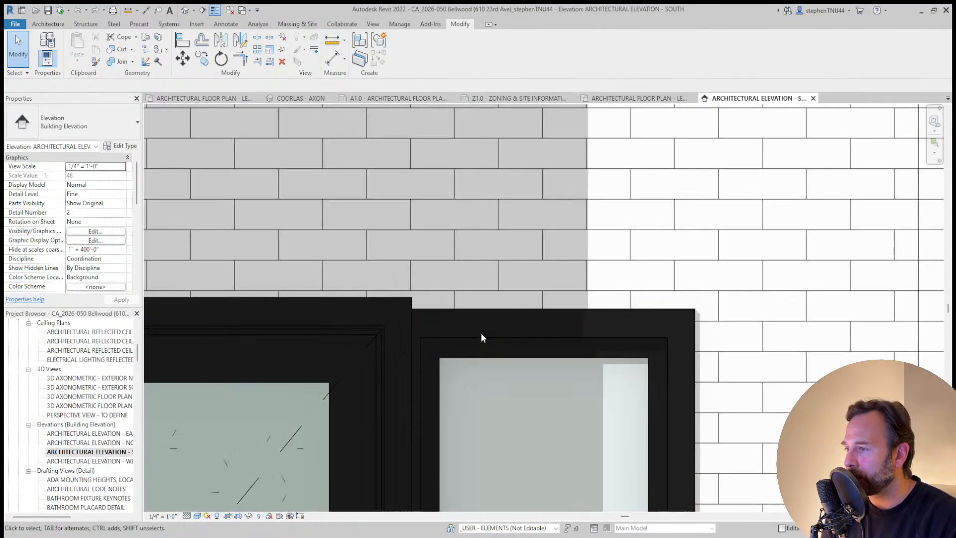
left_click(332, 46)
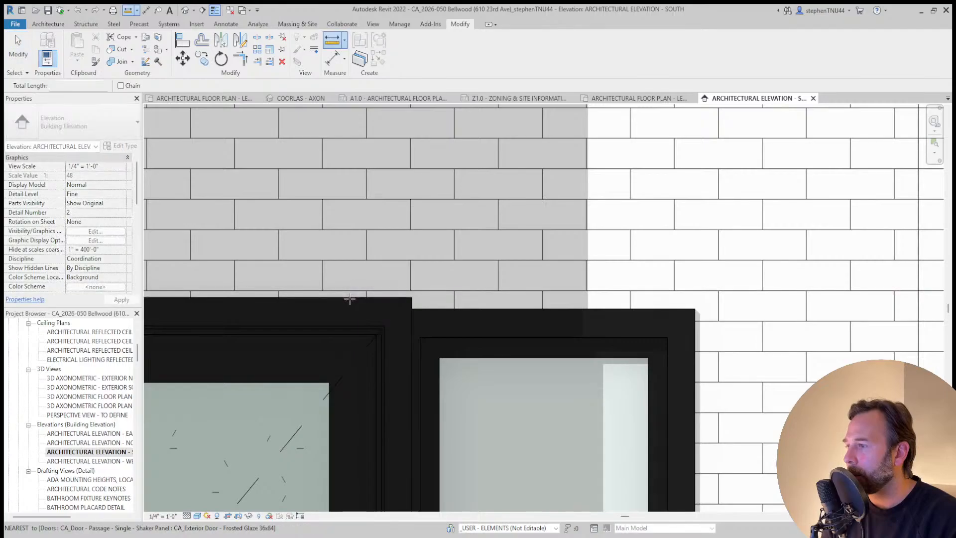
left_click(412, 309)
scroll(412, 319, "down", 5)
scroll(383, 423, "up", 3)
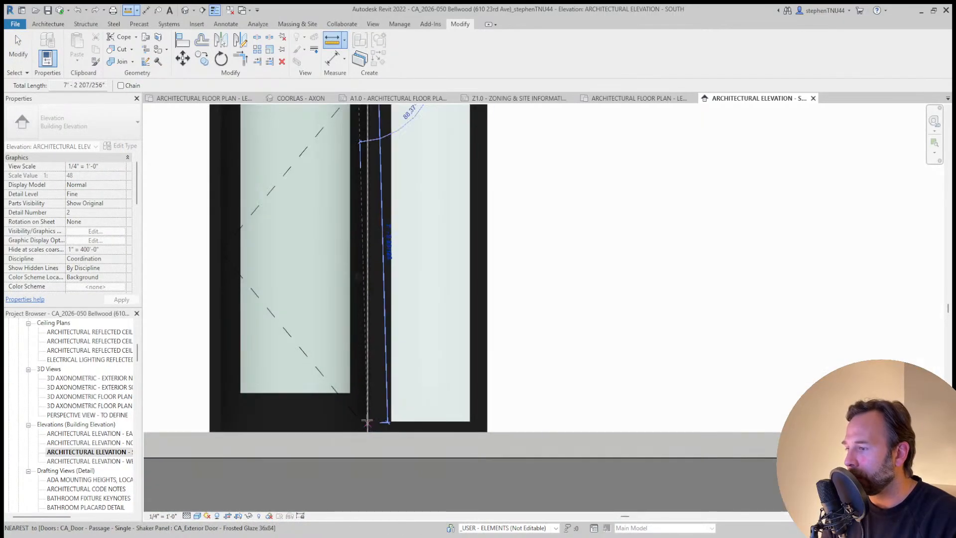
left_click(367, 431)
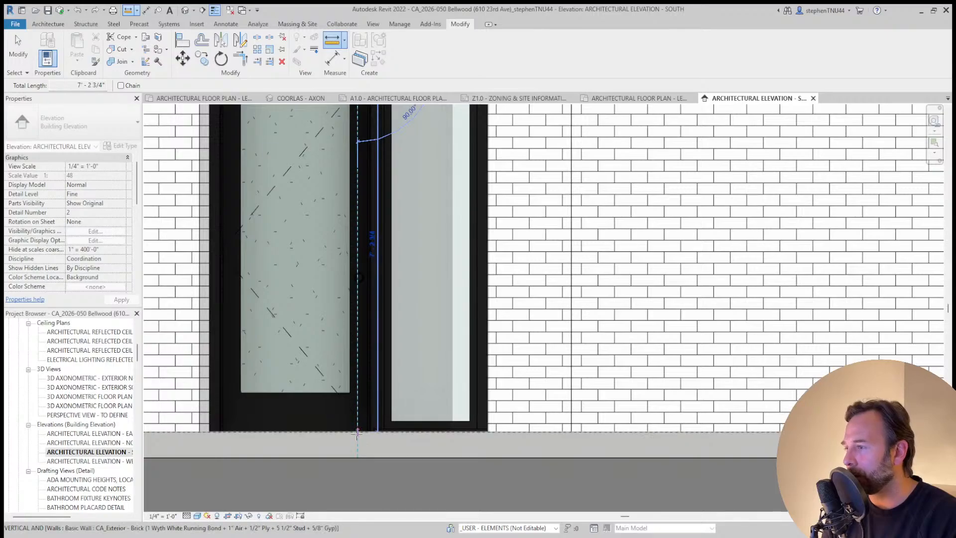
key("Escape")
key("Escape")
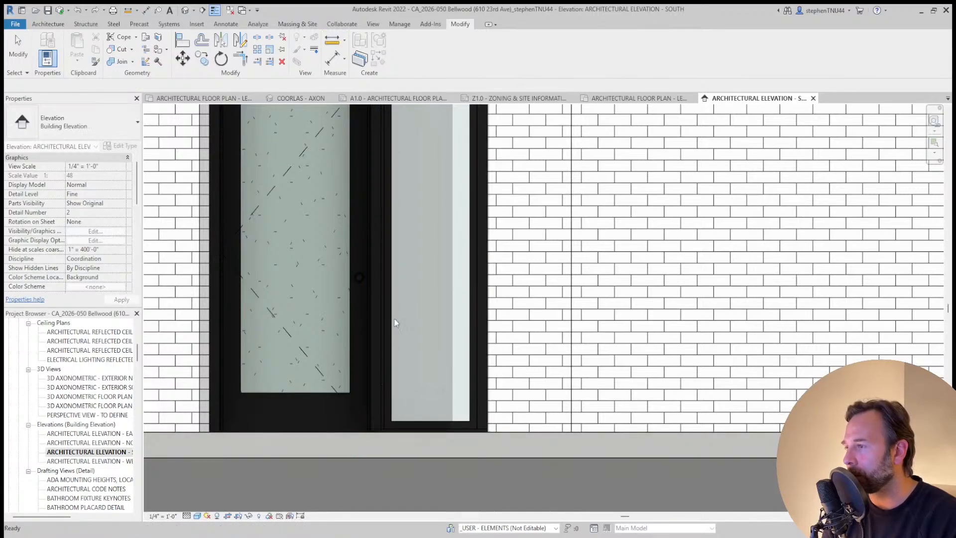
Measure the height difference between the top of the entry door frame and the top of the sidelight frame
left_click(387, 311)
scroll(393, 279, "down", 5)
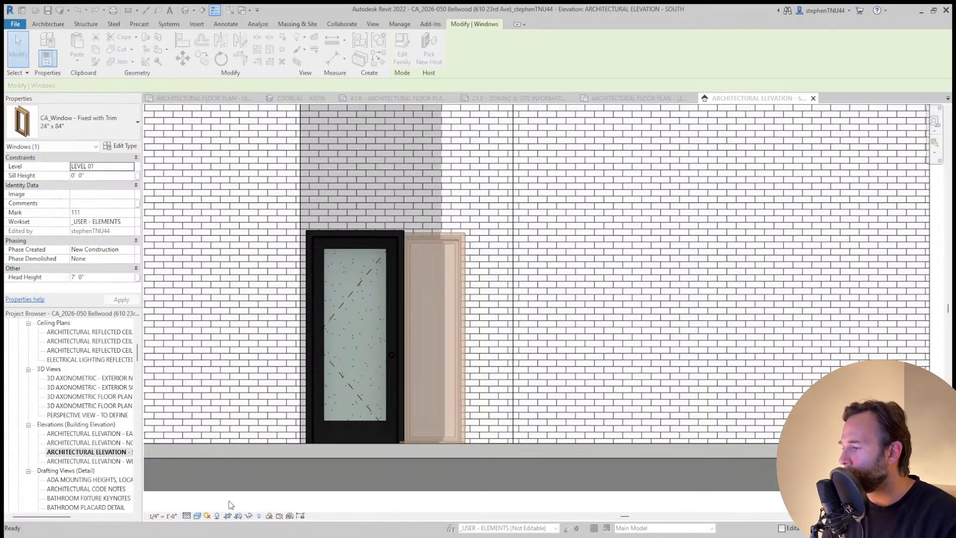
scroll(418, 214, "up", 6)
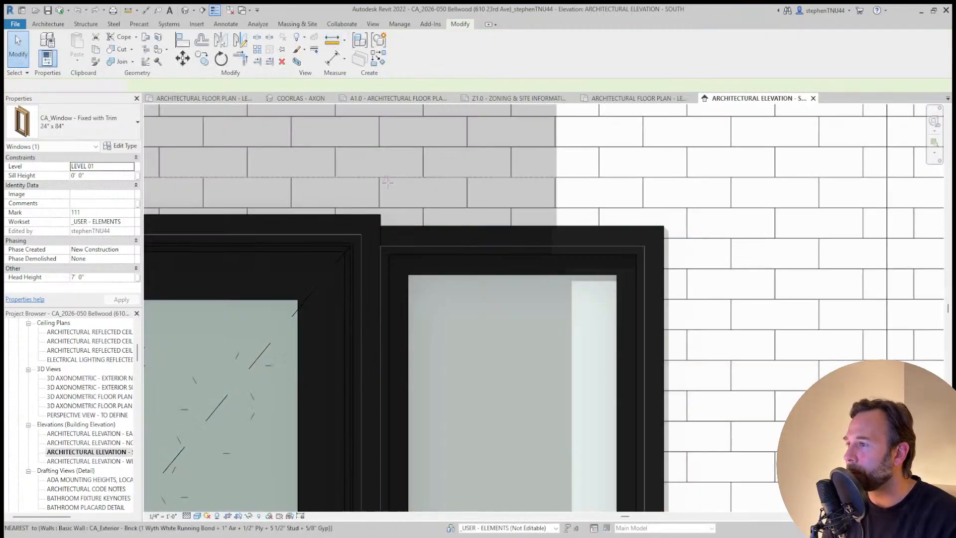
left_click(380, 225)
scroll(381, 215, "up", 1)
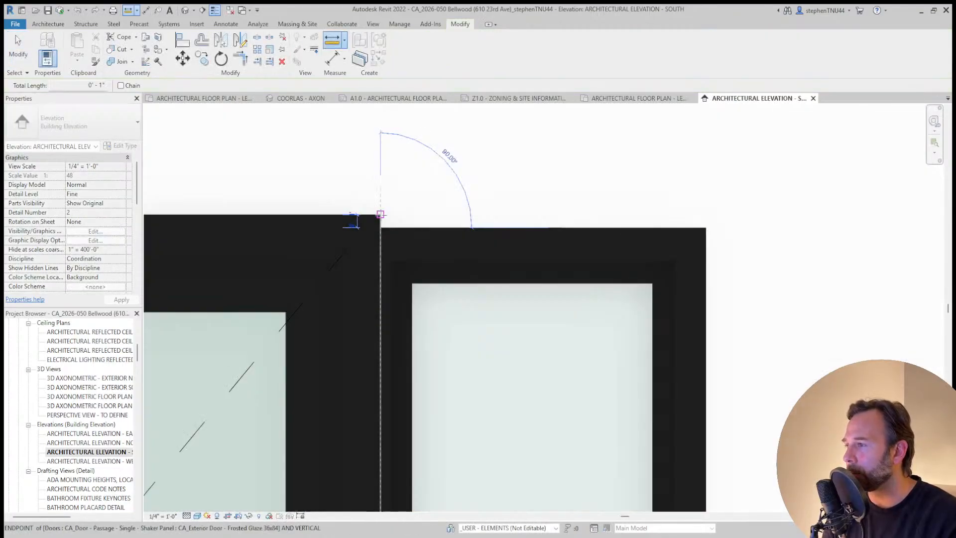
scroll(380, 214, "down", 2)
key("Escape")
key("Escape")
Create the sidelight window type 24" x 84" (Side Lite) and raise its head height to 7' 1" to match the door frame
left_click(404, 234)
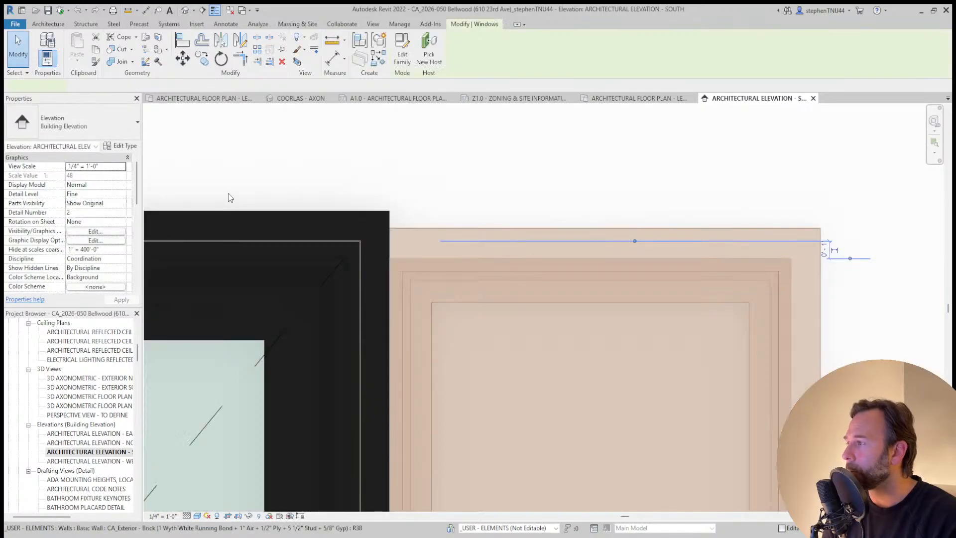
left_click(128, 148)
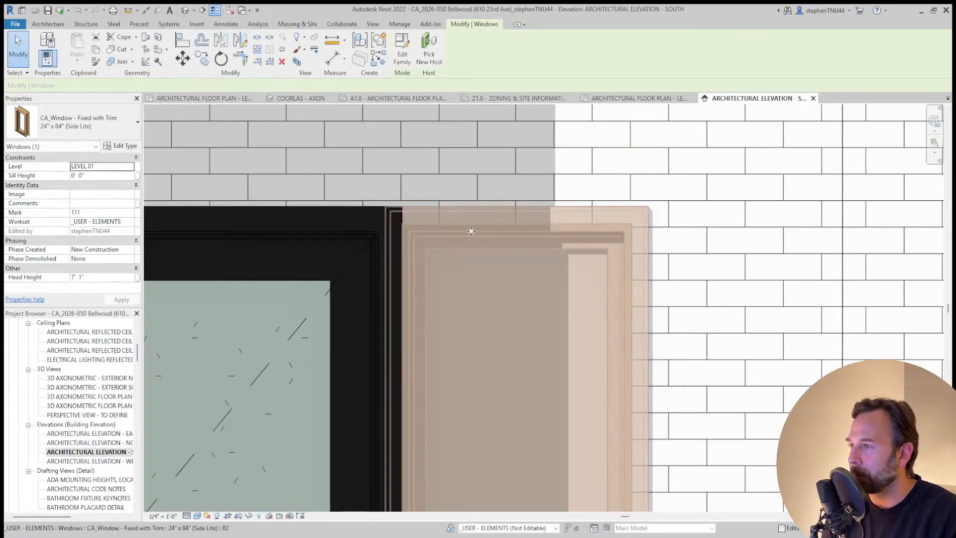
Move the sidelight clear of the entry door and align its near edge with the door frame's outer edge
key("Right")
key("Right")
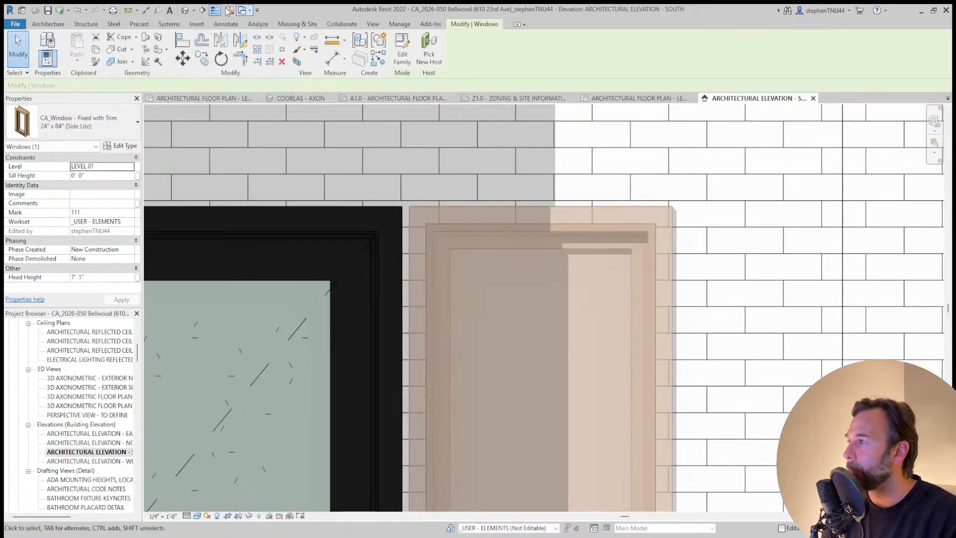
key("a")
key("l")
left_click(403, 246)
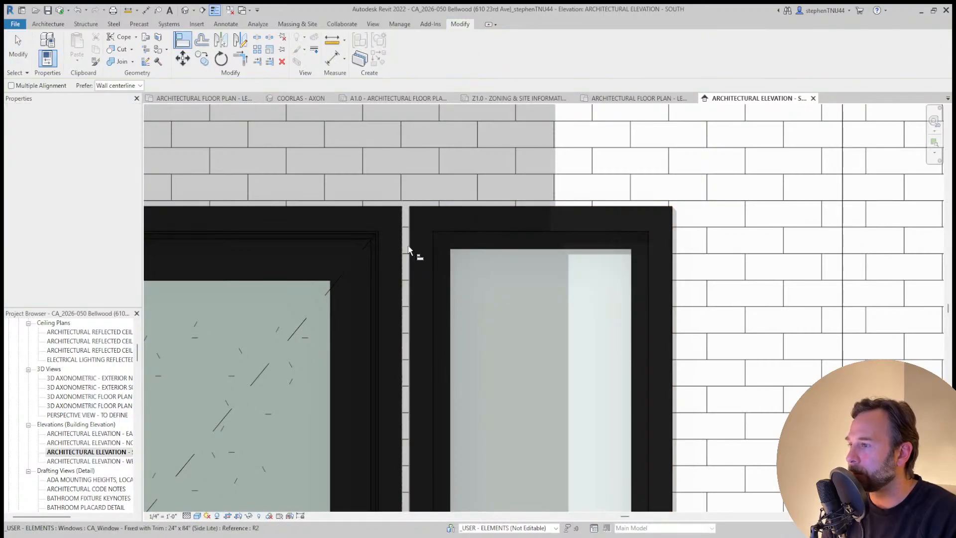
scroll(438, 170, "down", 2)
key("Escape")
key("Escape")
scroll(440, 167, "down", 4)
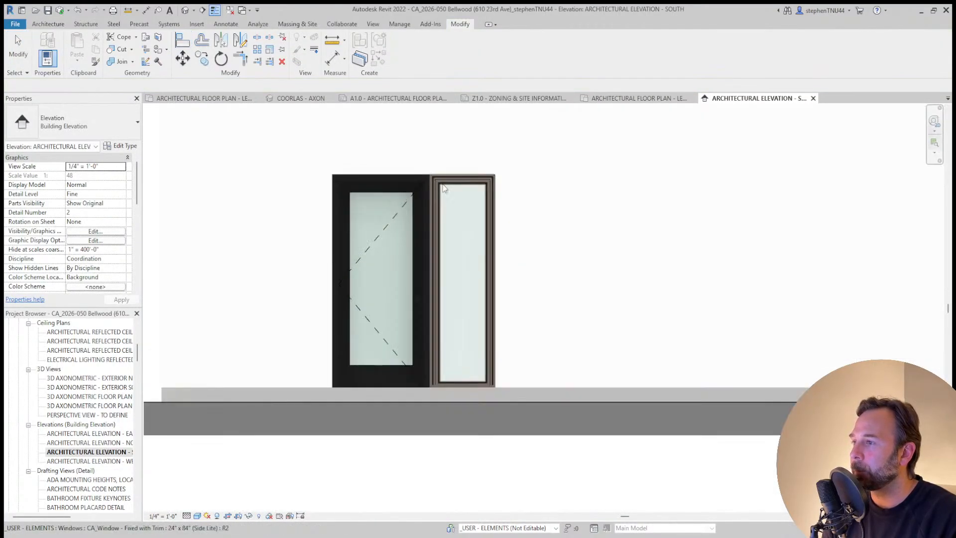
scroll(453, 418, "down", 1)
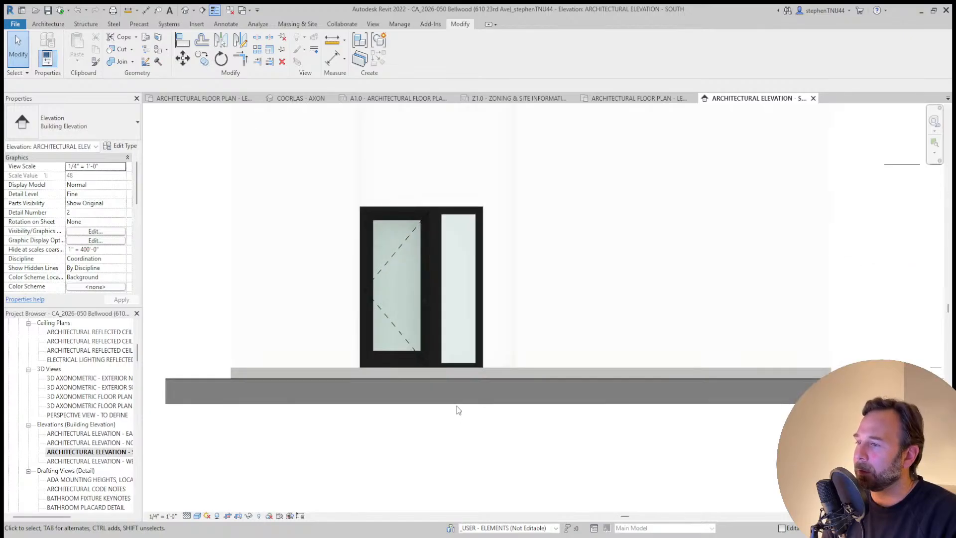
Reduce the width of the sidelight's 24" x 84" (Side Lite) window type
left_click(470, 339)
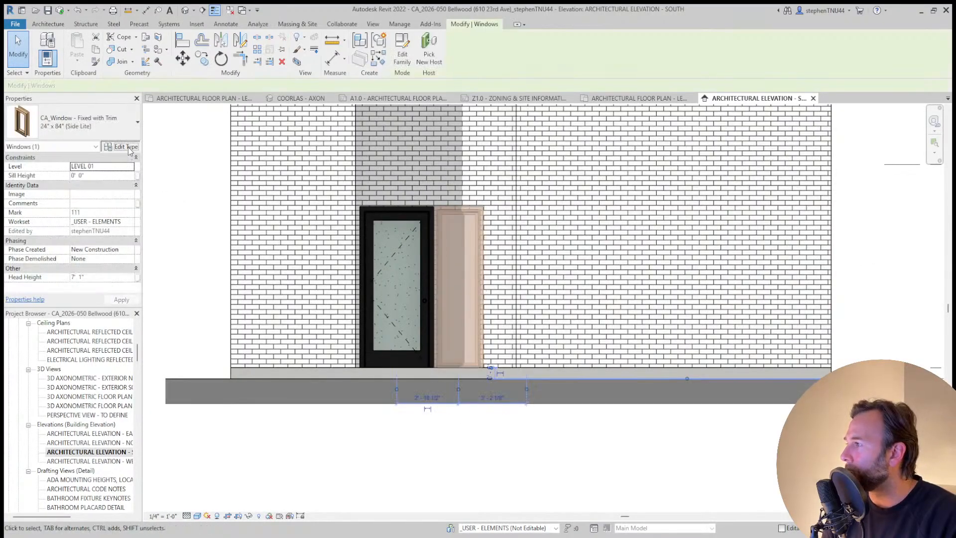
key("Escape")
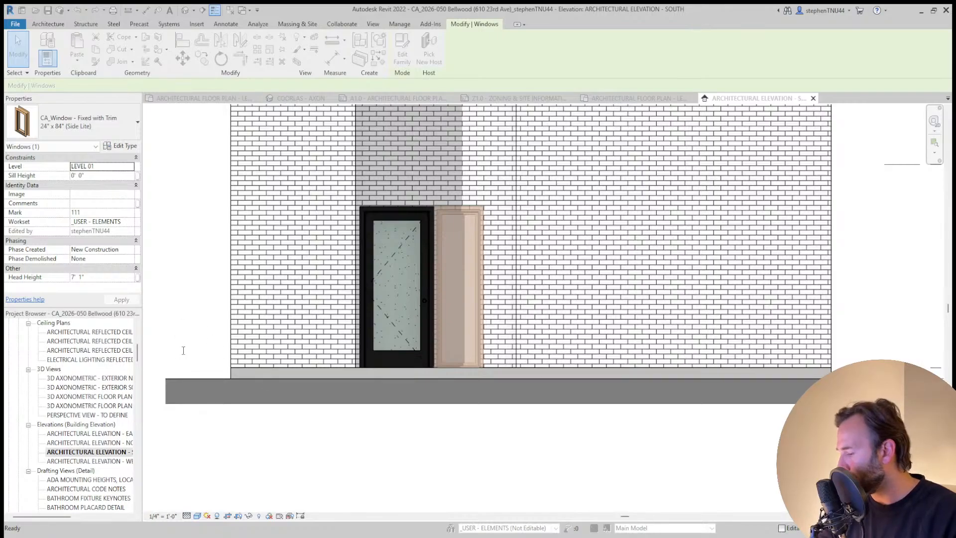
left_click(184, 500)
left_click(410, 440)
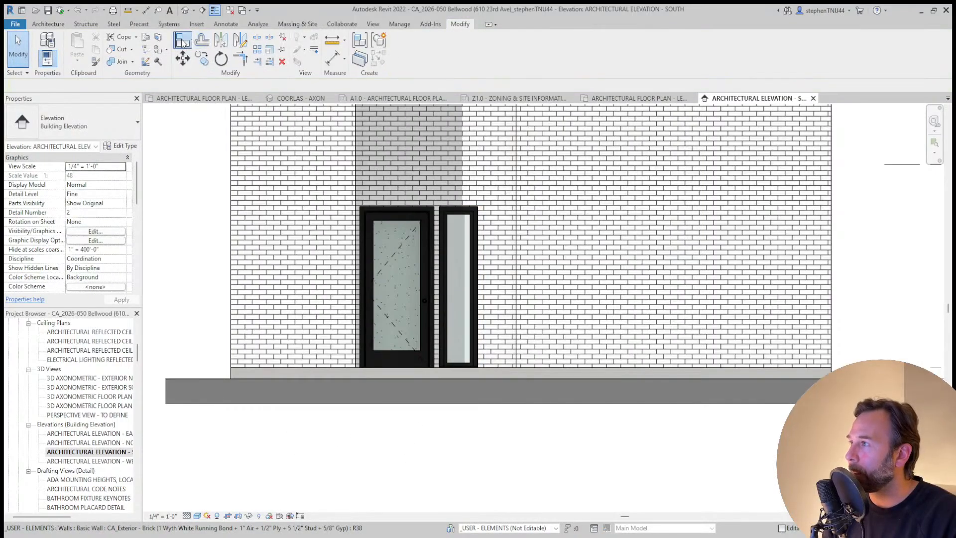
Align the narrowed sidelight's edge with the entry door frame so the gap between them closes
scroll(431, 217, "up", 4)
scroll(428, 205, "up", 3)
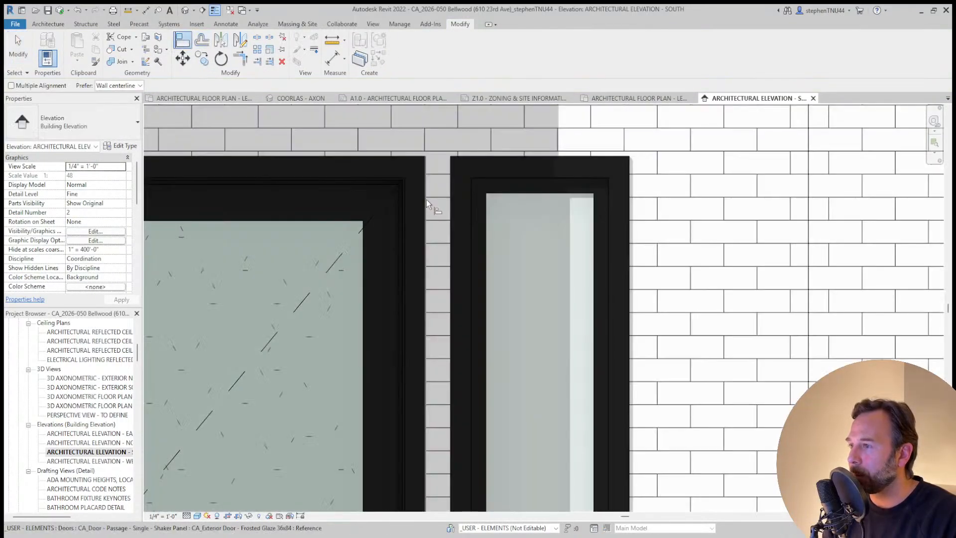
key("Escape")
scroll(411, 188, "down", 5)
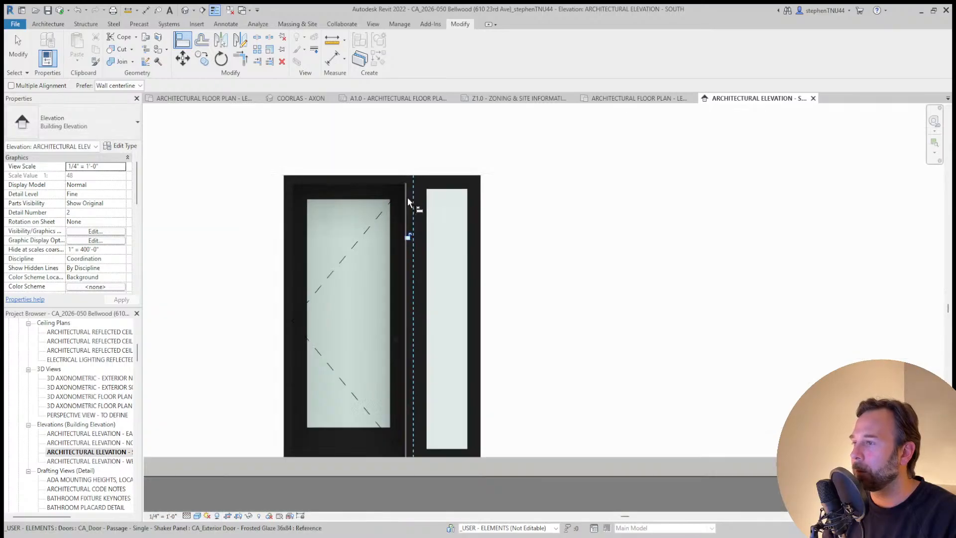
scroll(405, 366, "down", 1)
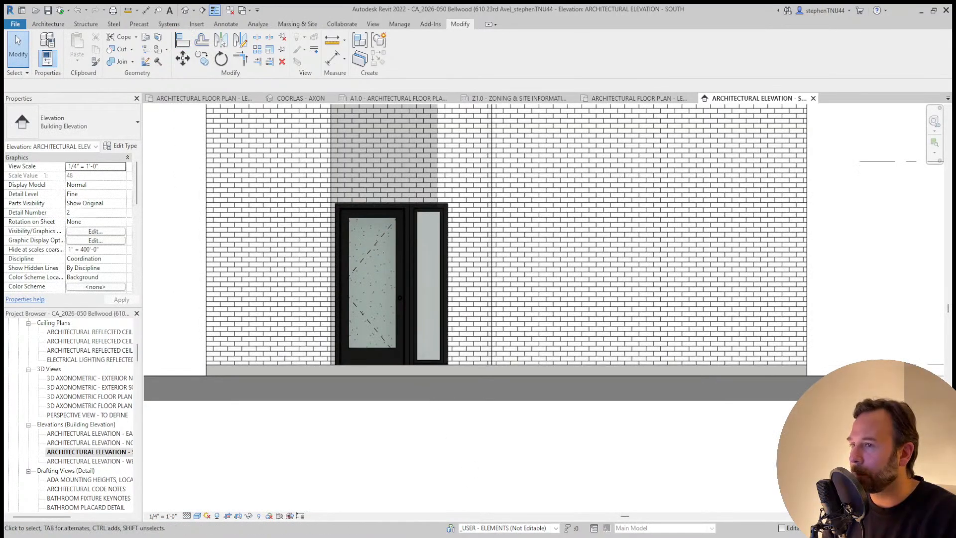
scroll(534, 433, "down", 3)
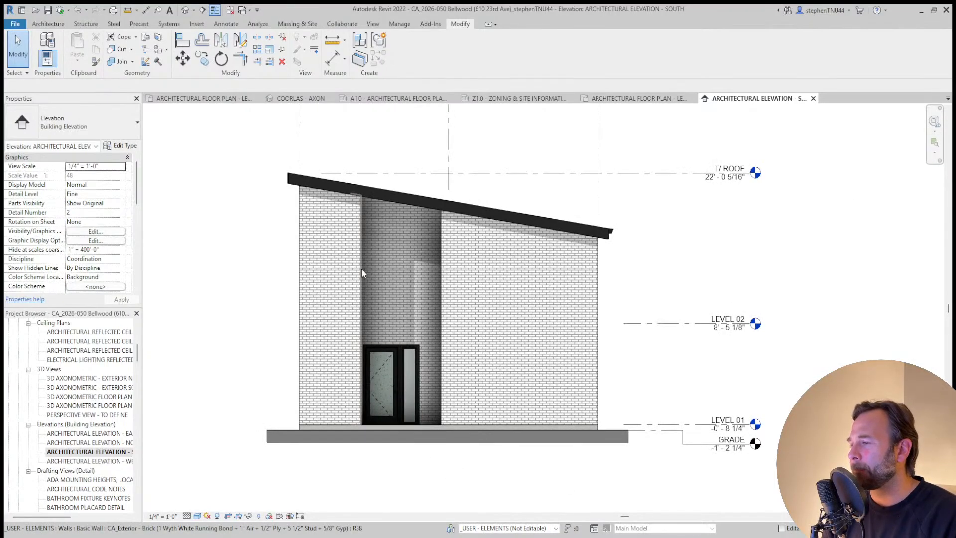
Examine the recessed entry, its door and sidelight, and the overall brick house massing in the COORLAS - AXON 3D view
left_click(309, 97)
middle_click_drag(377, 265, 446, 400, "shift")
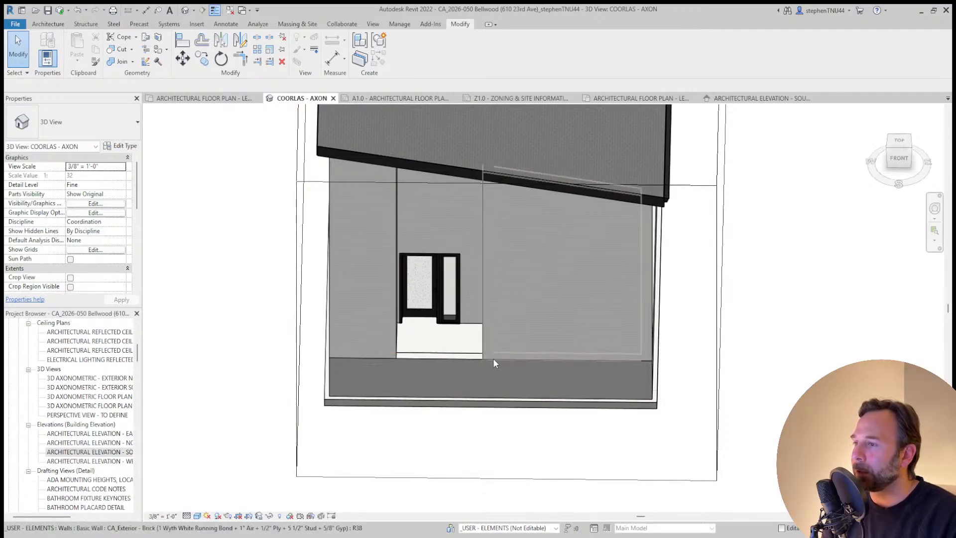
middle_click_drag(493, 358, 484, 178, "shift")
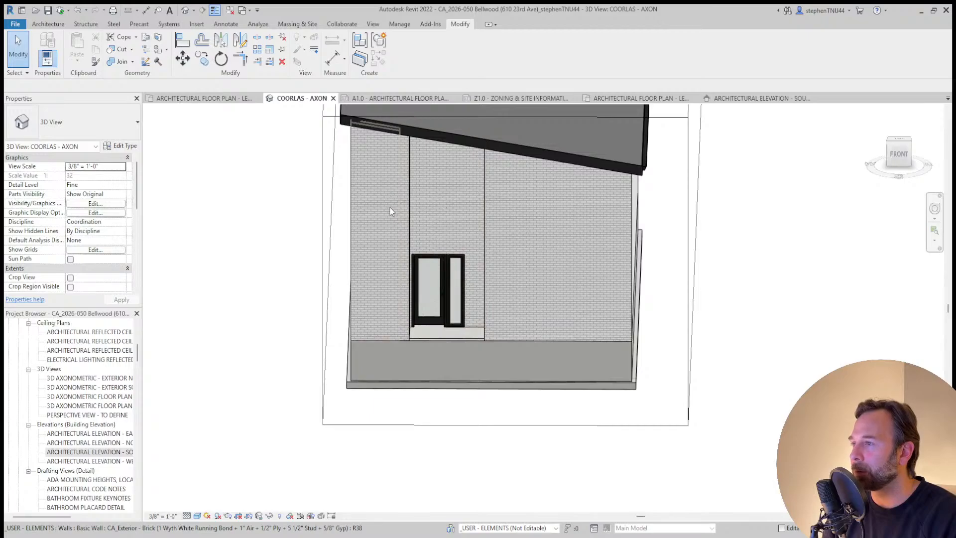
scroll(390, 209, "up", 2)
middle_click_drag(472, 355, 482, 308, "shift")
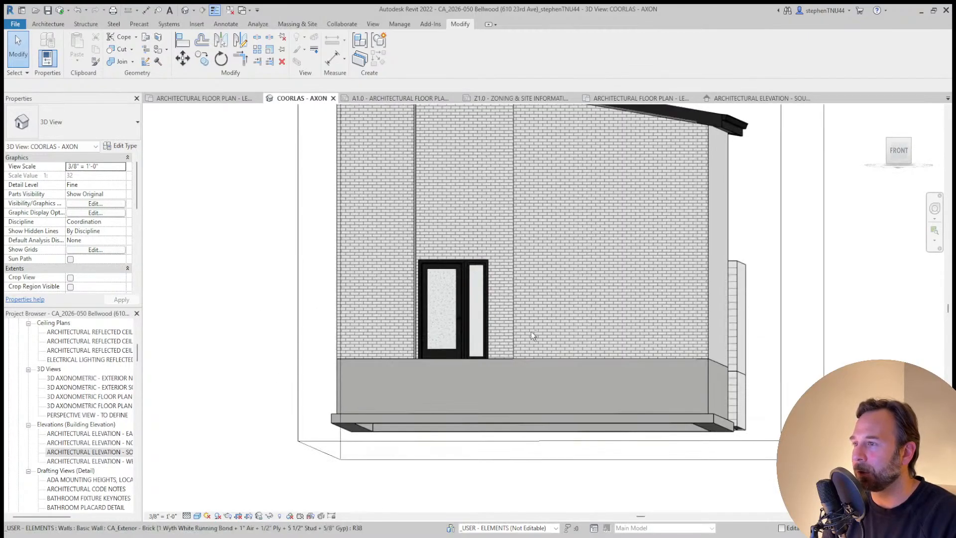
middle_click_drag(531, 332, 533, 339, "shift")
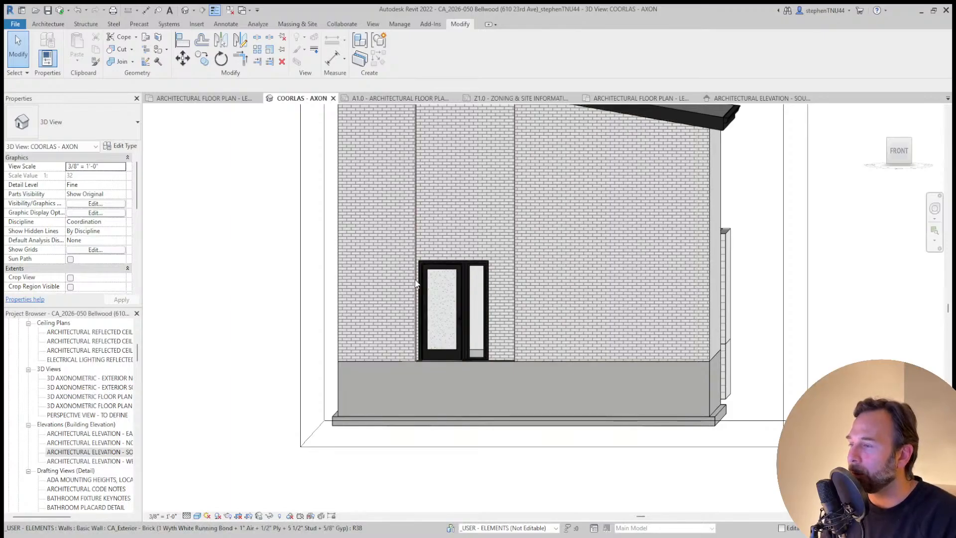
middle_click_drag(448, 324, 404, 313, "shift")
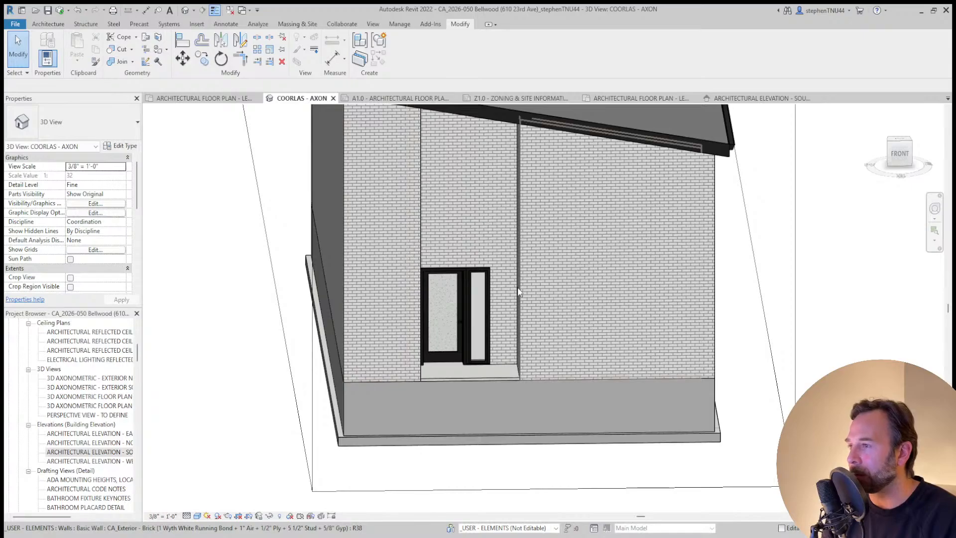
middle_click_drag(533, 356, 483, 361, "shift")
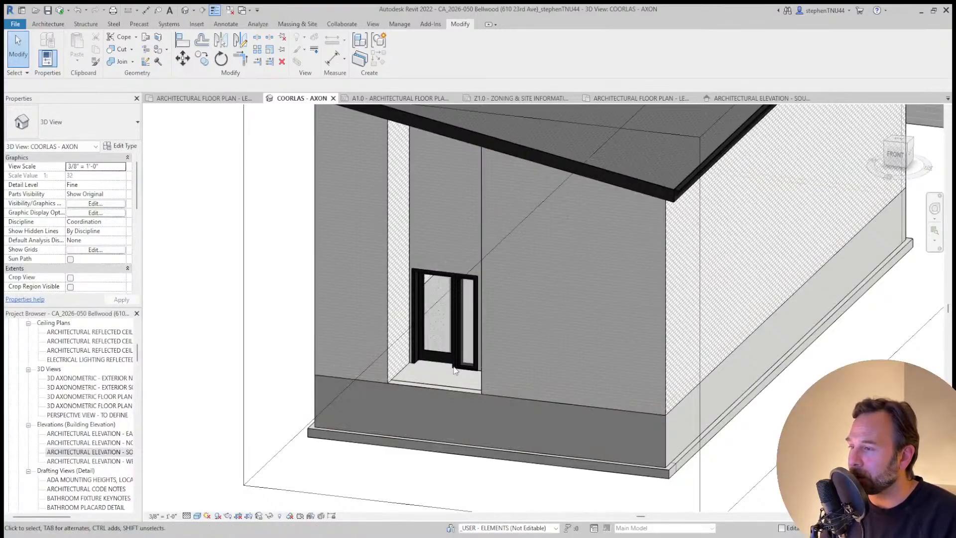
scroll(466, 334, "down", 5)
mouse_move(528, 416)
middle_mouse_down("shift")
mouse_move(548, 421)
mouse_move(667, 390)
mouse_move(493, 401)
mouse_move(401, 440)
middle_mouse_up("shift")
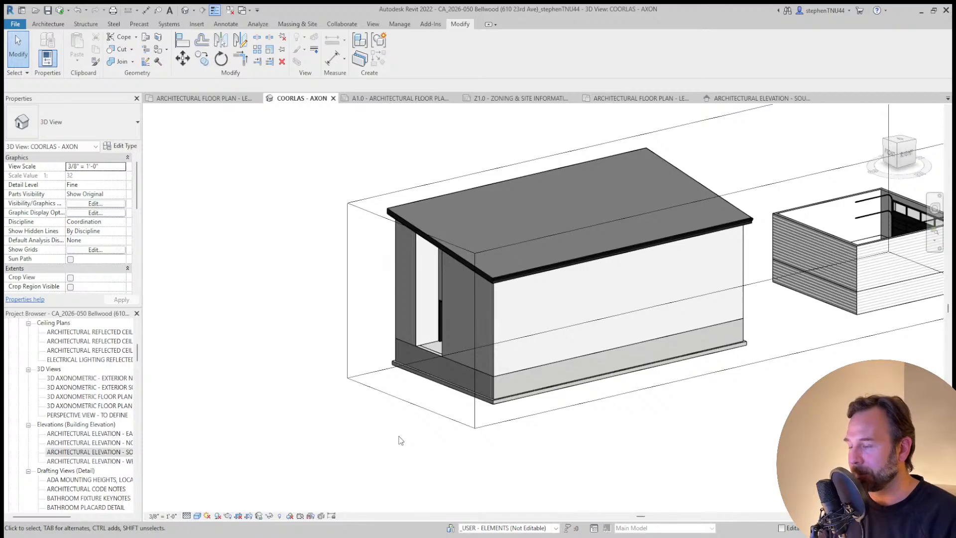
middle_click_drag(566, 467, 542, 446, "shift")
scroll(558, 309, "up", 5)
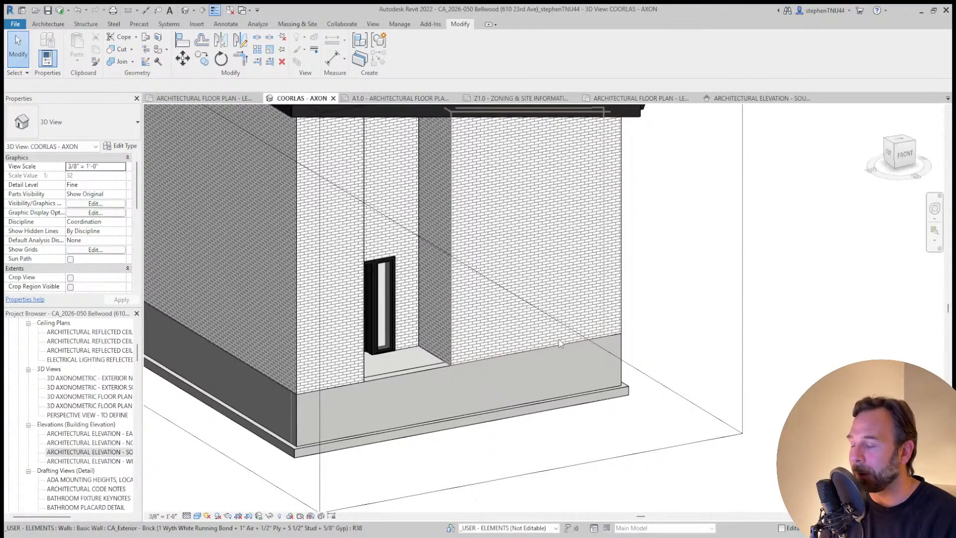
middle_click_drag(504, 325, 462, 285, "shift")
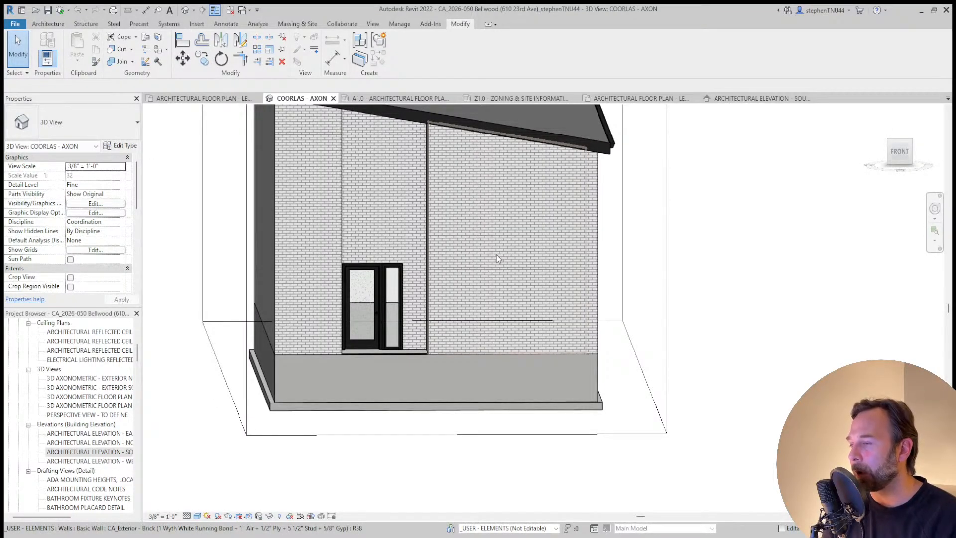
middle_click_drag(497, 255, 593, 435, "shift")
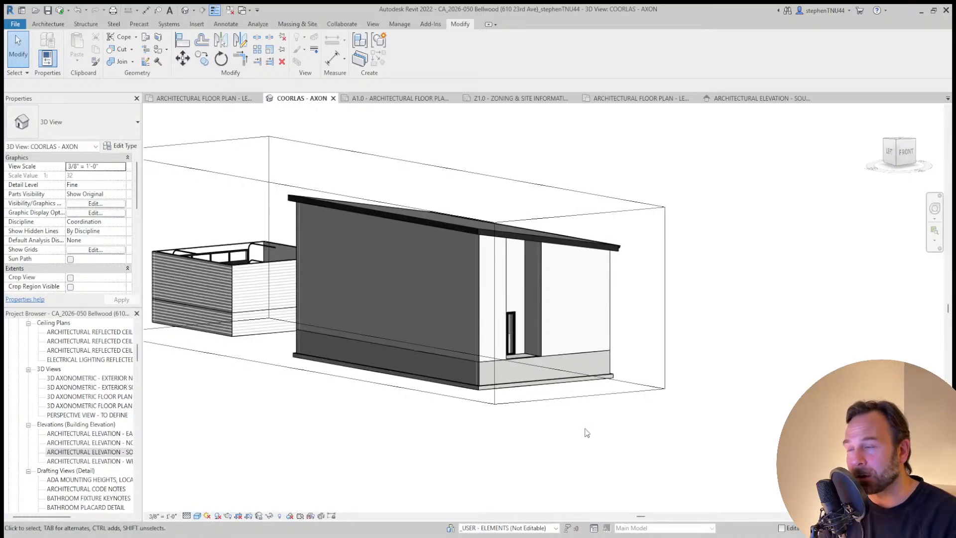
middle_click_drag(476, 429, 576, 427, "shift")
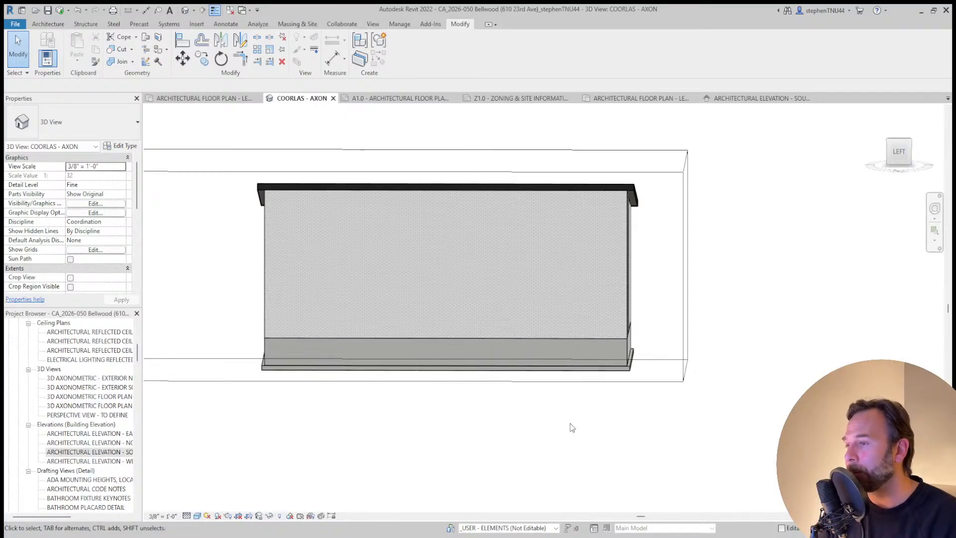
mouse_move(572, 428)
middle_mouse_down("shift")
mouse_move(503, 435)
mouse_move(639, 439)
mouse_move(600, 448)
mouse_move(647, 447)
mouse_move(620, 421)
mouse_move(614, 429)
mouse_move(599, 418)
mouse_move(499, 413)
middle_mouse_up("shift")
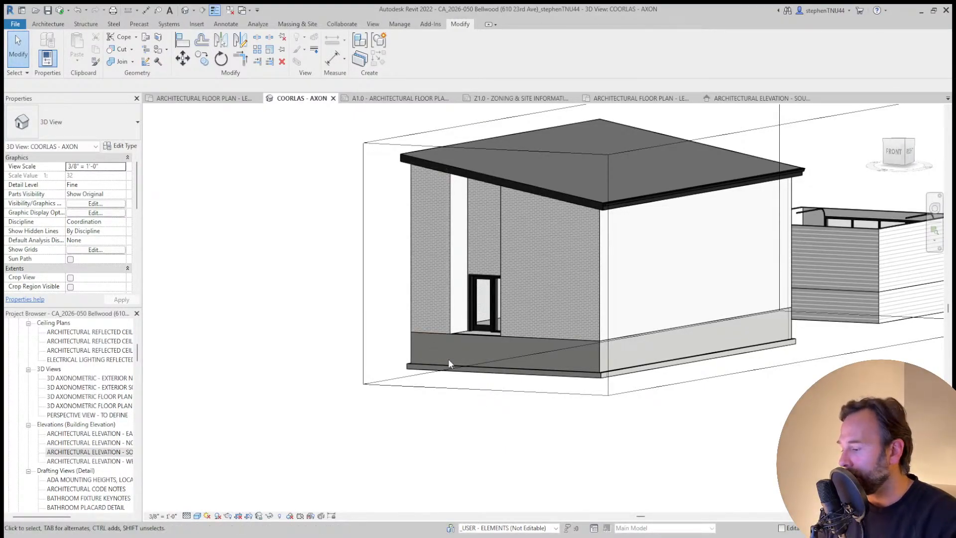
mouse_move(480, 452)
middle_mouse_down("shift")
mouse_move(491, 450)
mouse_move(459, 470)
middle_mouse_up("shift")
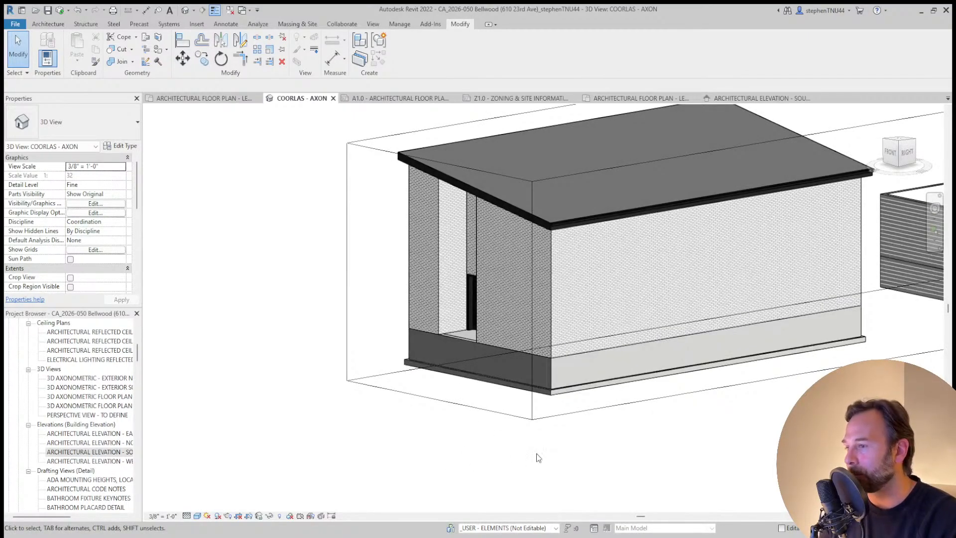
mouse_move(597, 451)
middle_mouse_down("shift")
mouse_move(568, 450)
mouse_move(574, 461)
mouse_move(589, 467)
mouse_move(575, 426)
mouse_move(587, 433)
mouse_move(604, 495)
mouse_move(593, 433)
mouse_move(628, 436)
middle_mouse_up("shift")
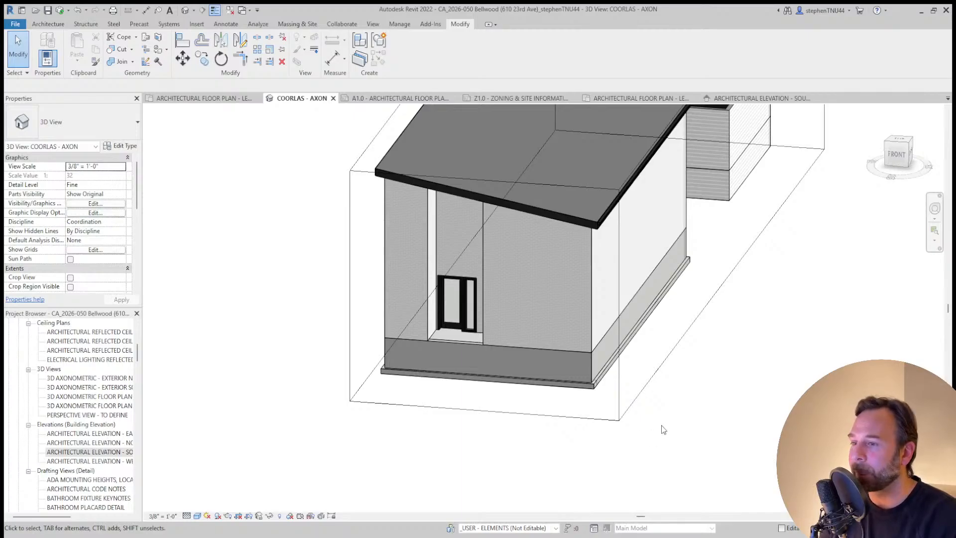
mouse_move(720, 409)
middle_mouse_down("shift")
mouse_move(697, 410)
mouse_move(697, 386)
mouse_move(682, 382)
middle_mouse_up("shift")
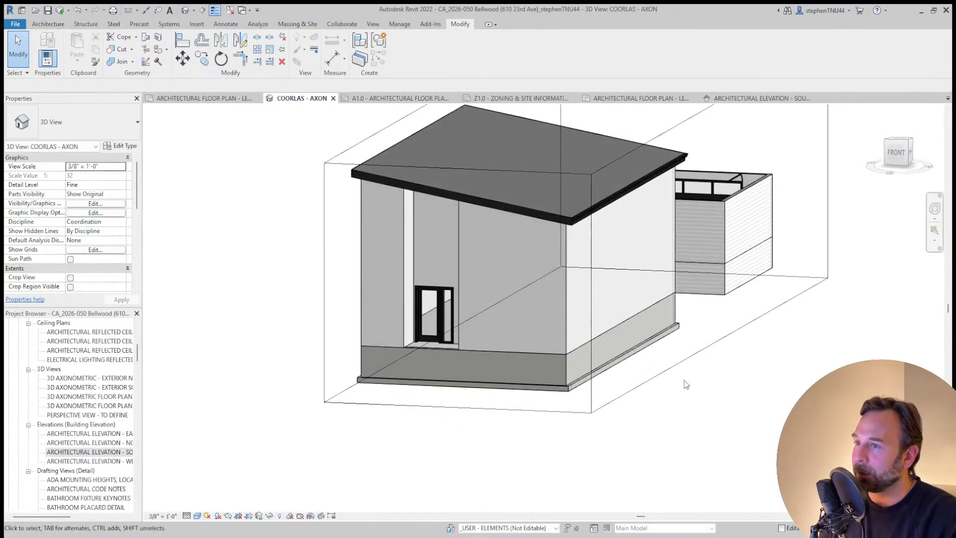
middle_click_drag(558, 377, 579, 427, "shift")
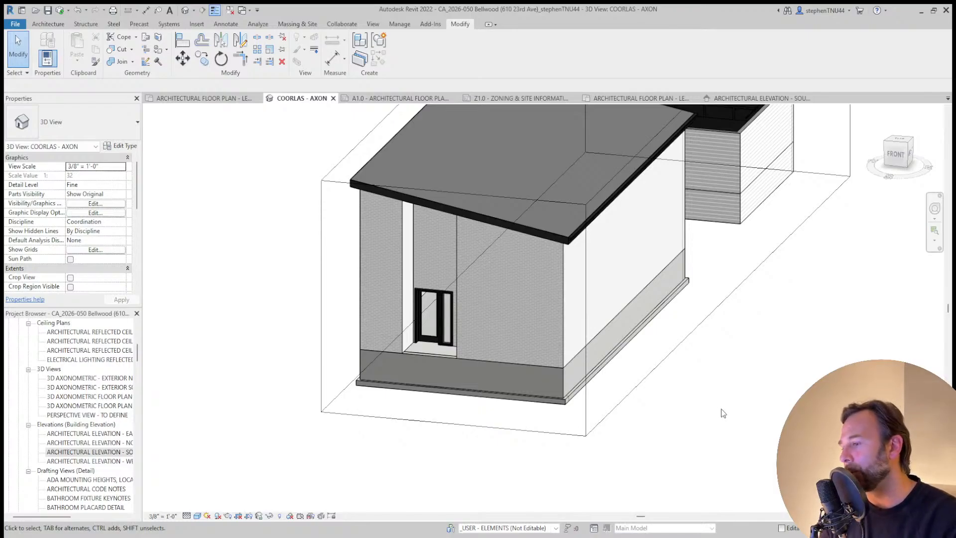
mouse_move(722, 409)
middle_mouse_down("shift")
mouse_move(726, 417)
mouse_move(707, 419)
middle_mouse_up("shift")
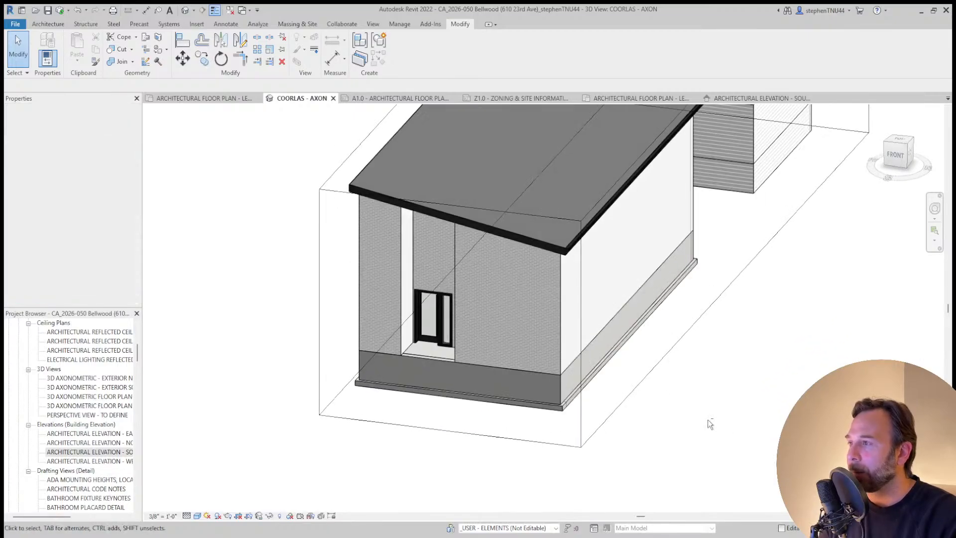
In the Level 01 architectural floor plan, move the recessed entry wall with its door and sidelight 3' toward the front facade
left_click(224, 98)
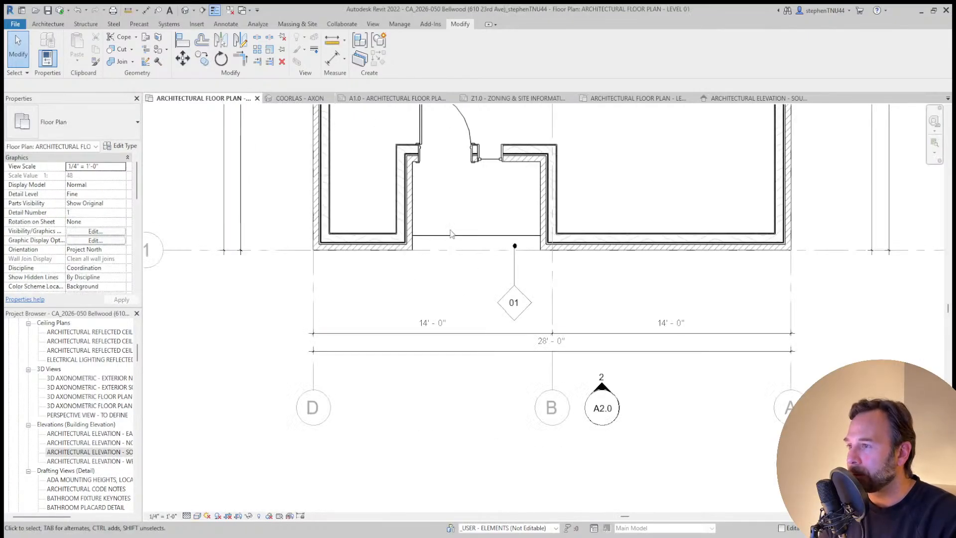
scroll(438, 210, "up", 2)
left_click(527, 212)
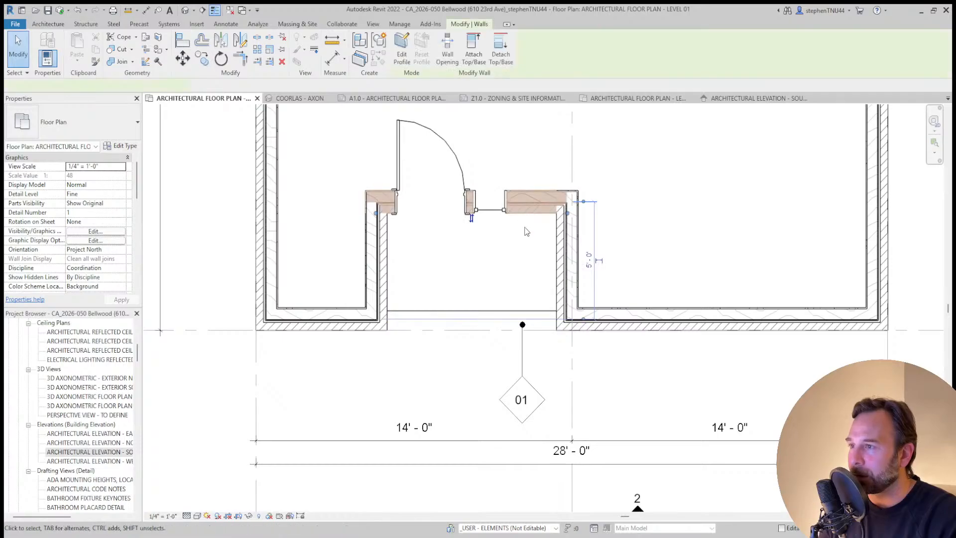
middle_click_drag(526, 231, 513, 254)
key("m")
key("v")
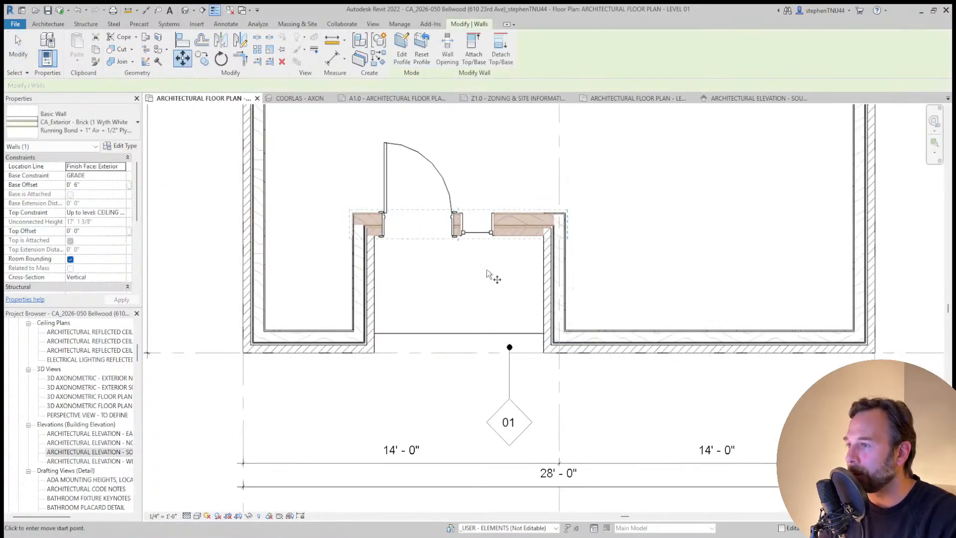
left_click(487, 271)
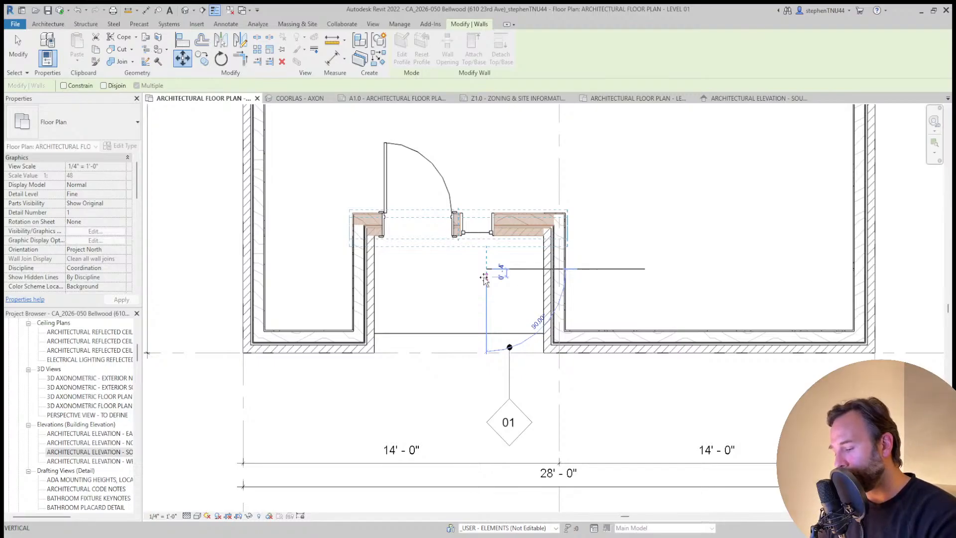
type("3")
key("Return")
scroll(461, 205, "down", 2)
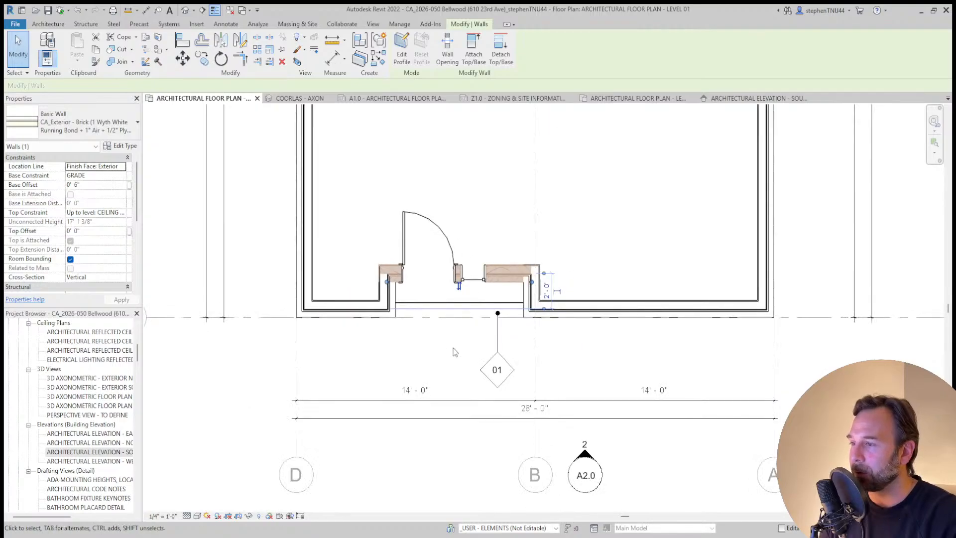
scroll(453, 348, "up", 3)
key("Escape")
Edit the 4" concrete slab's boundary and sketch a rectangular porch extension about 8'-11" wide and 3'-8" deep in front of the entry
left_click(430, 280)
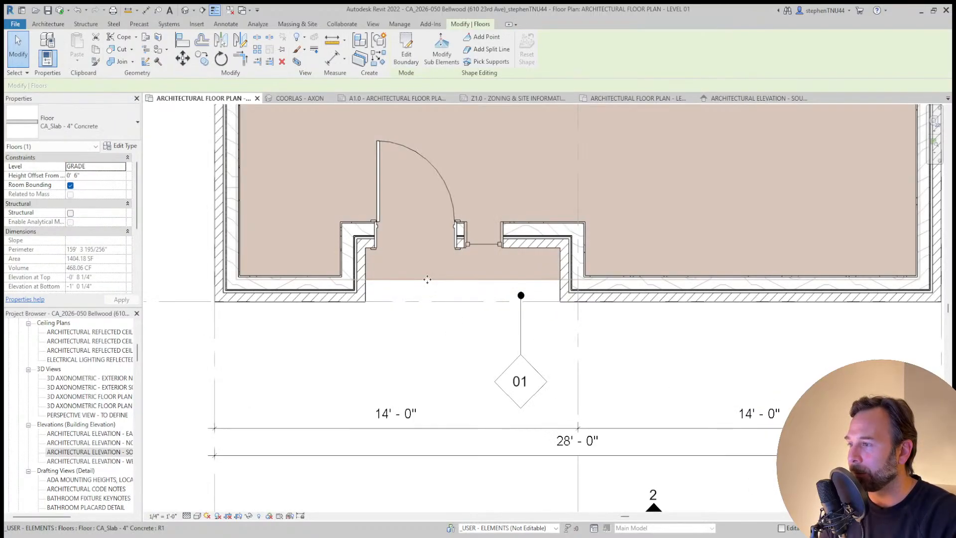
left_click(407, 56)
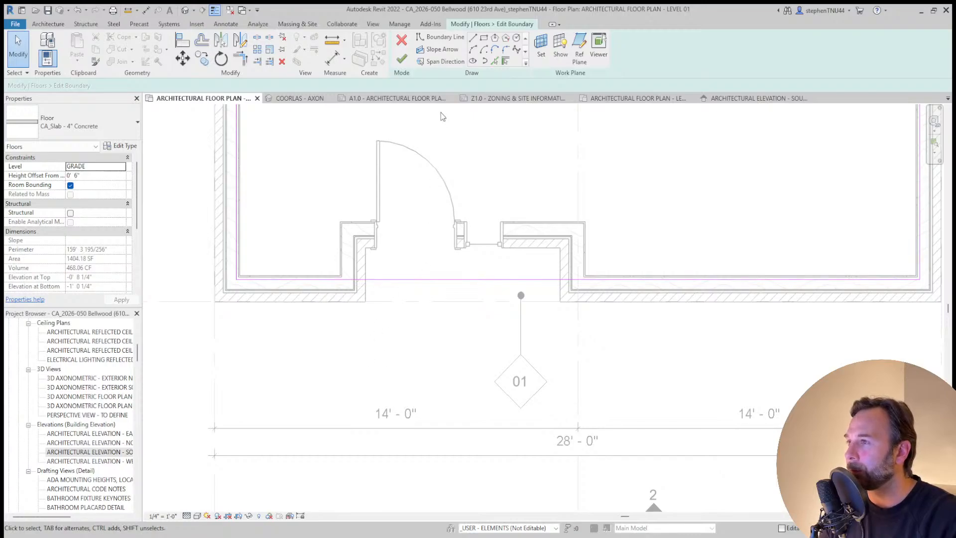
left_click(473, 39)
left_click(366, 279)
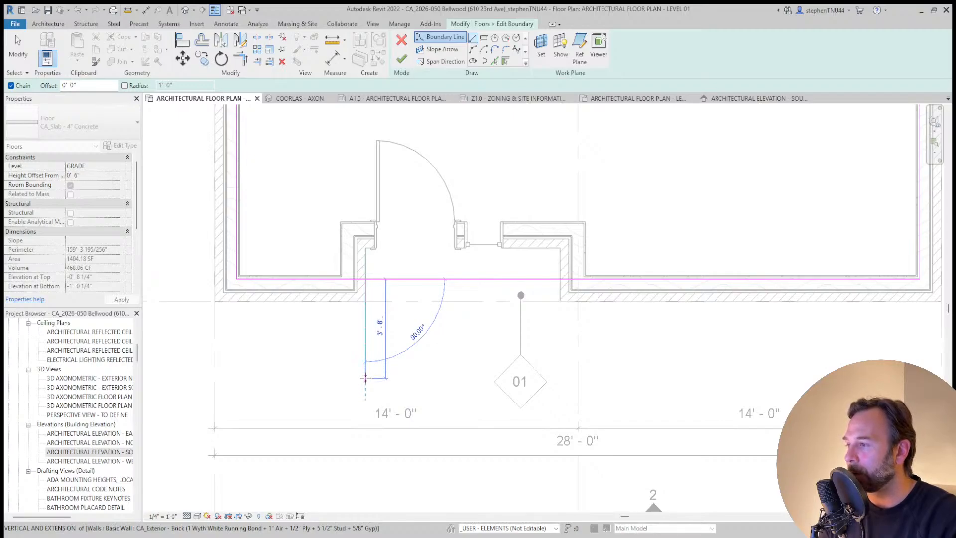
left_click(365, 378)
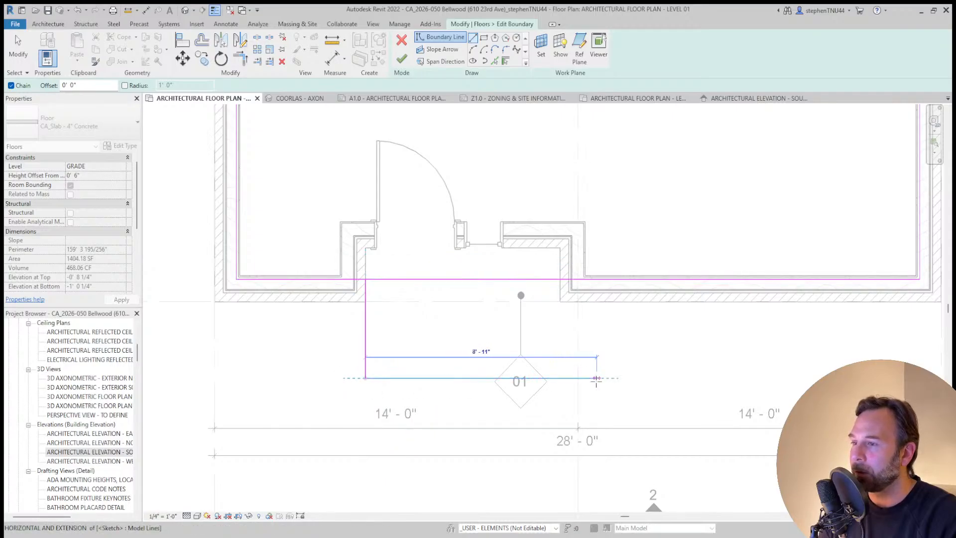
left_click(596, 379)
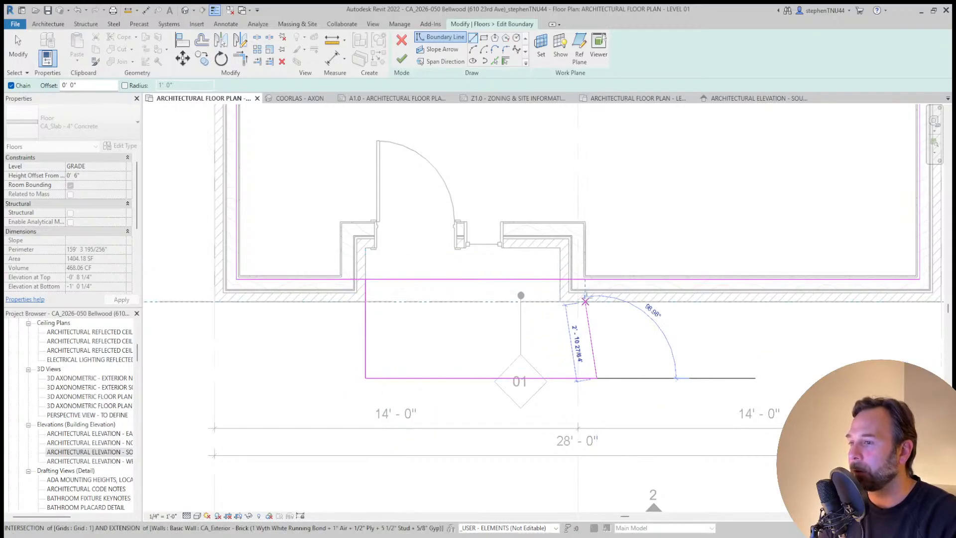
left_click(596, 279)
key("Escape")
key("Escape")
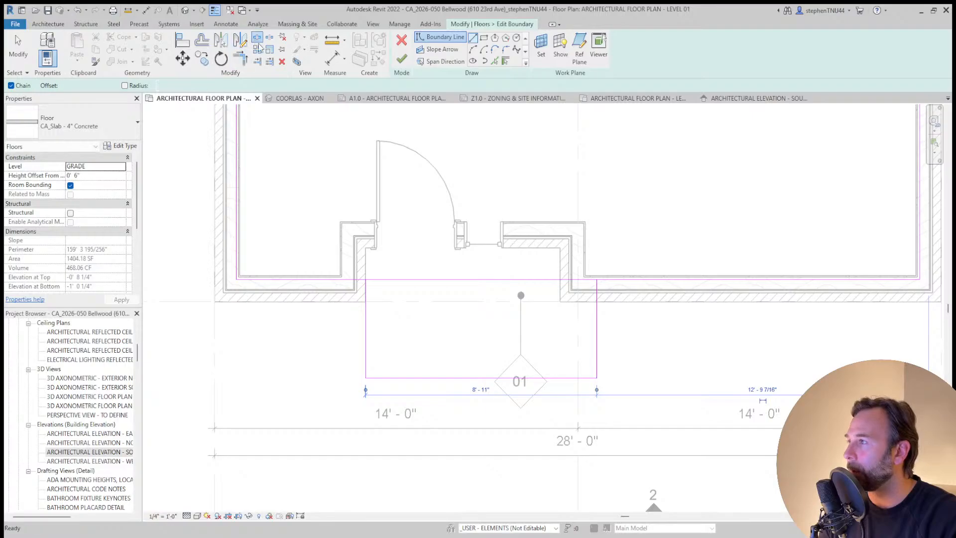
Split the slab's front boundary line at the entry and trim both halves to the porch sides to form one continuous outline
left_click(258, 41)
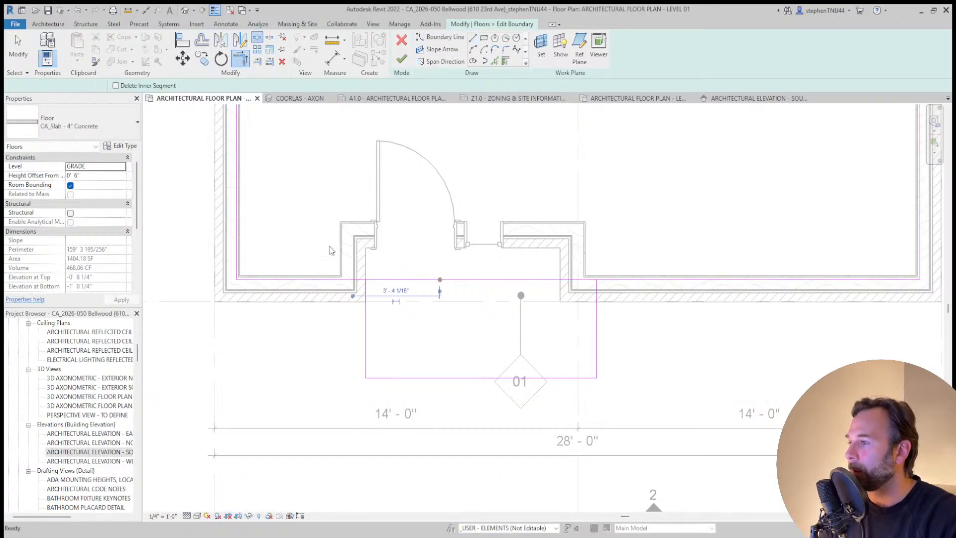
left_click(359, 279)
left_click(366, 292)
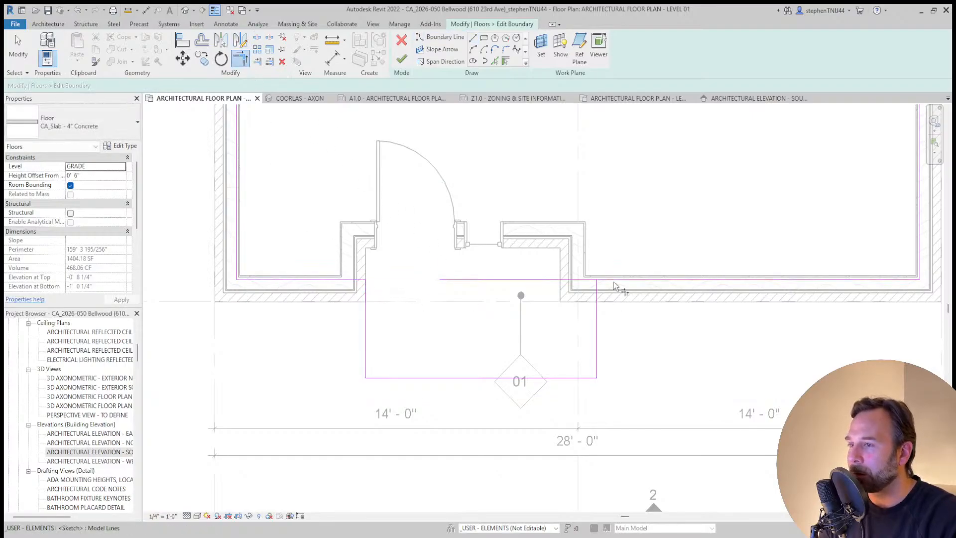
left_click(605, 279)
left_click(596, 290)
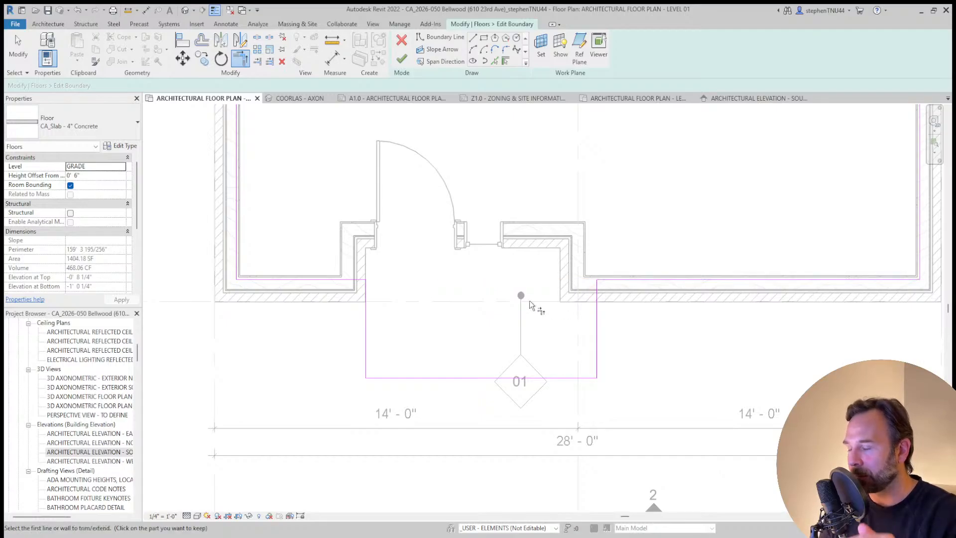
Align the porch outline's side nearest grid B with the brick face of the entry recess side wall
scroll(478, 271, "down", 2)
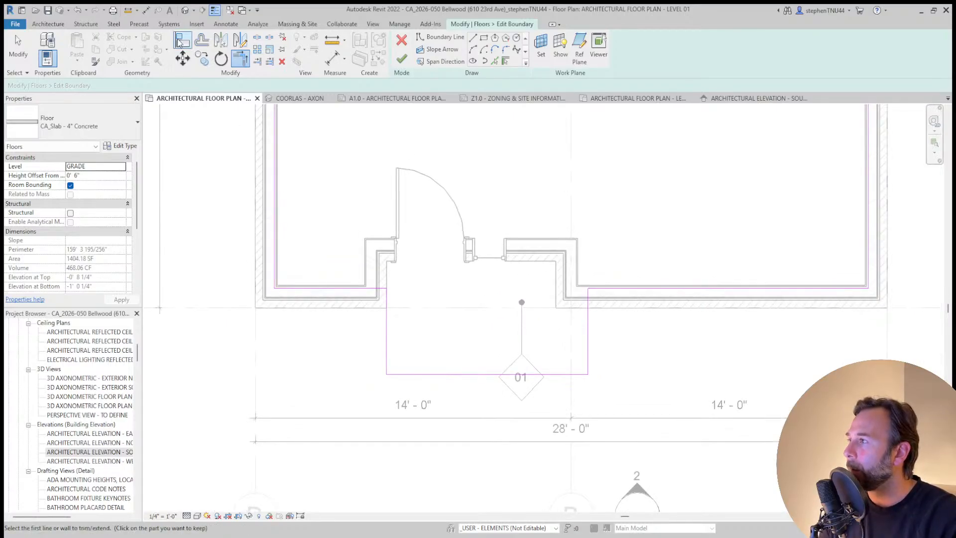
key("a")
key("l")
scroll(572, 281, "up", 2)
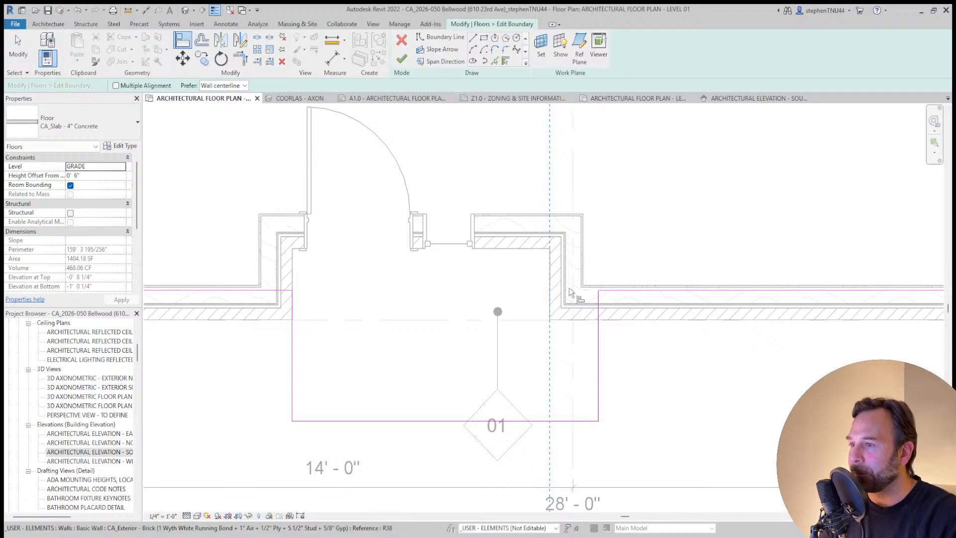
left_click(597, 339)
scroll(597, 333, "down", 3)
middle_click_drag(571, 321, 573, 341)
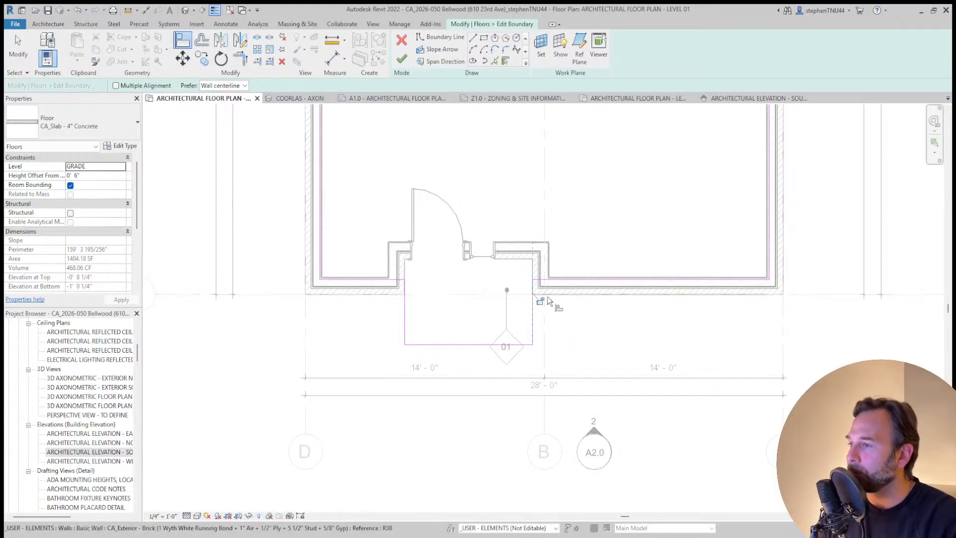
middle_click_drag(592, 334, 572, 335)
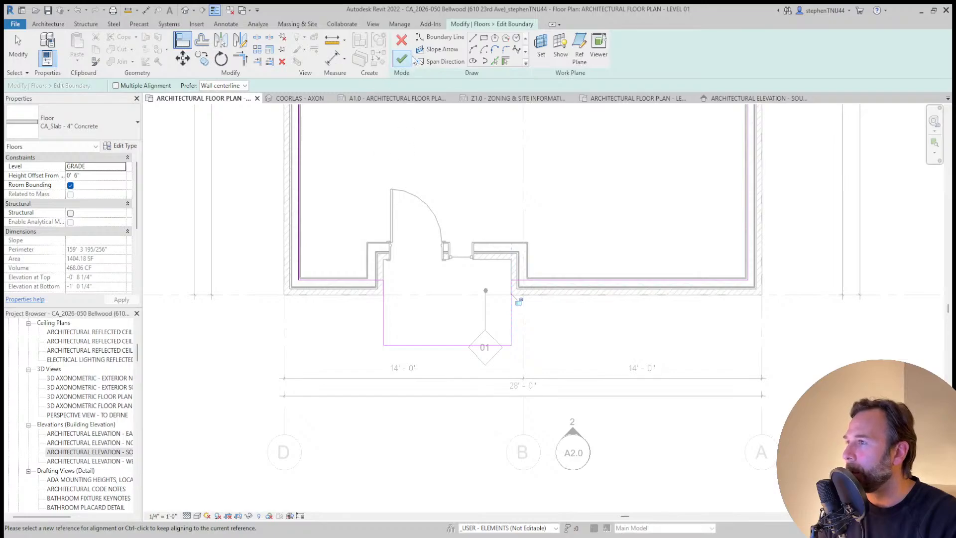
left_click(473, 38)
scroll(468, 262, "up", 3)
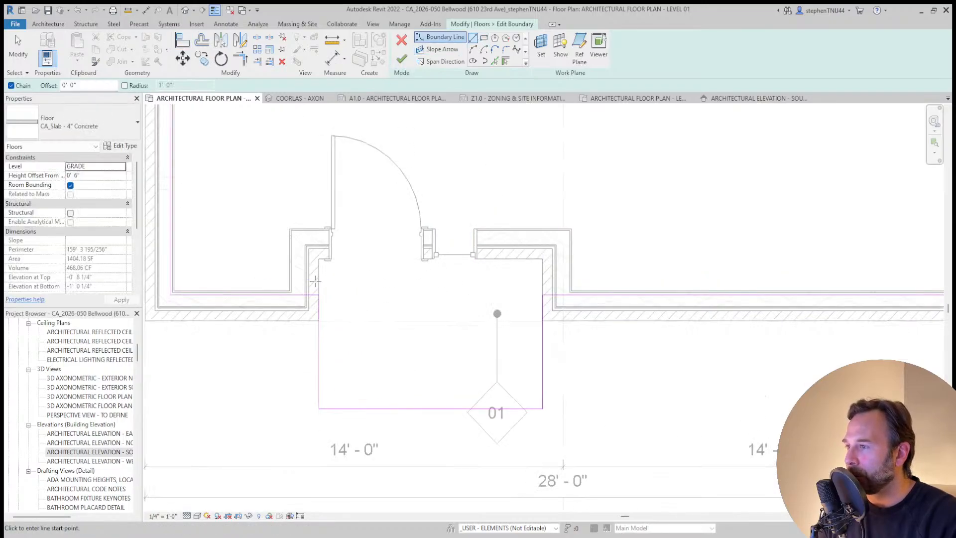
scroll(490, 274, "up", 2)
left_click(487, 259)
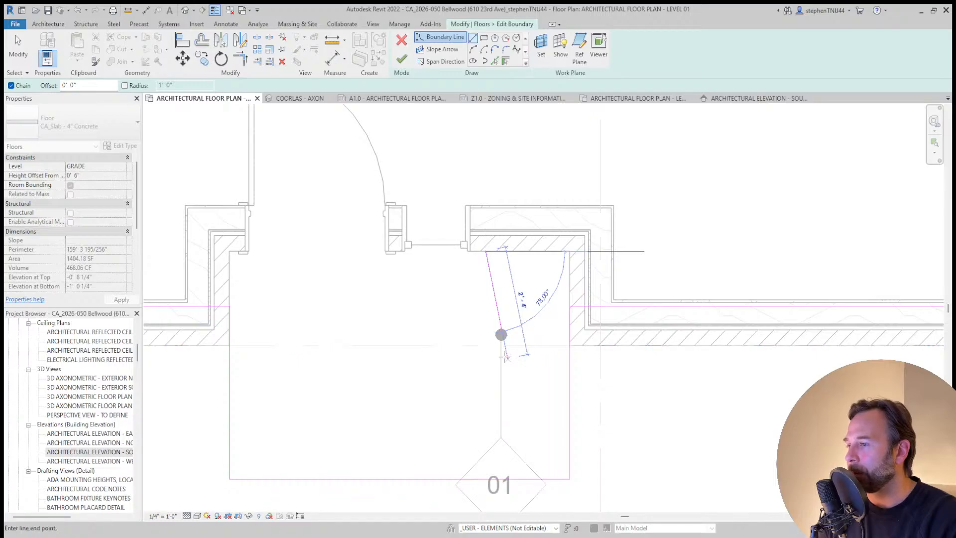
key("Escape")
key("Escape")
Set the porch's front edge 3'-0" out from the front brick face and finish the slab boundary edit
scroll(470, 384, "down", 2)
left_click(414, 448)
scroll(386, 401, "up", 3)
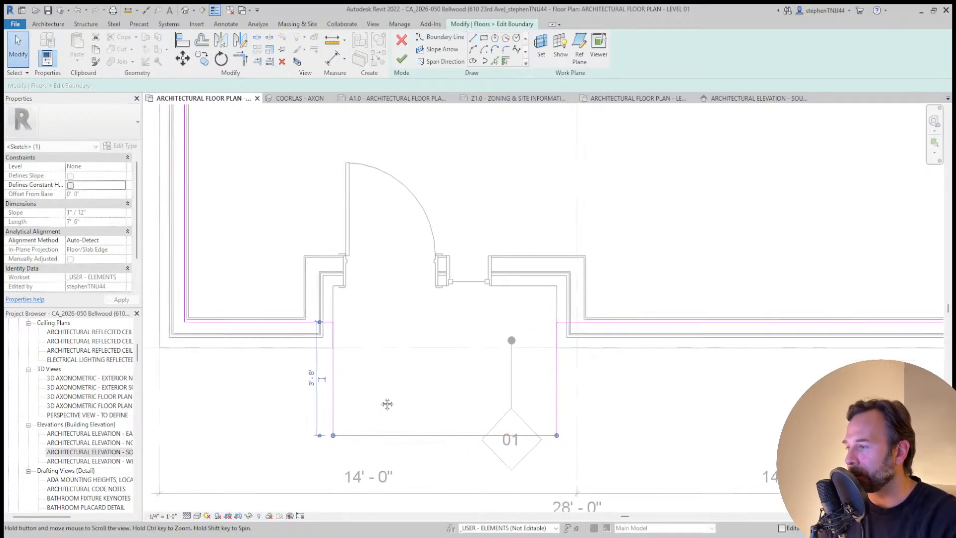
left_click_drag(338, 326, 369, 354)
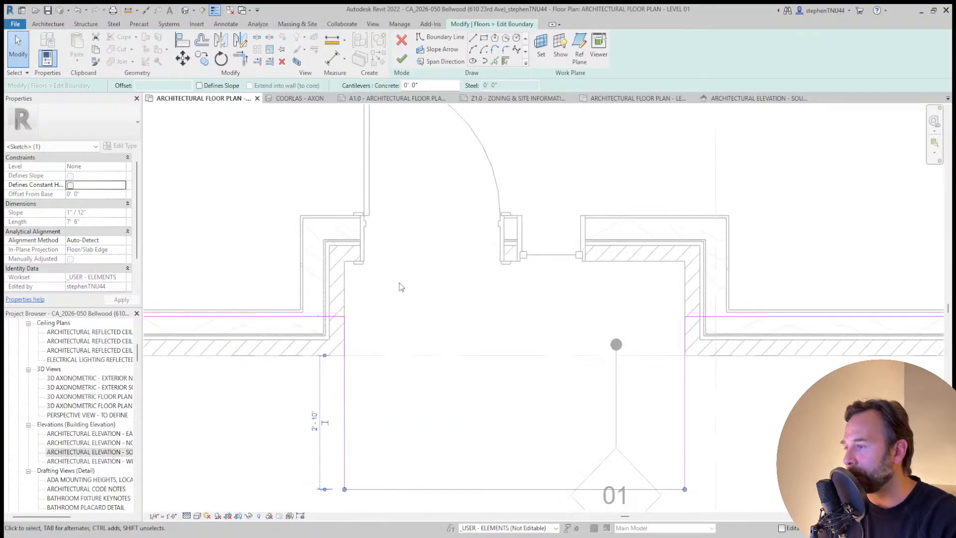
scroll(368, 354, "down", 2)
scroll(355, 362, "up", 2)
left_click(356, 361)
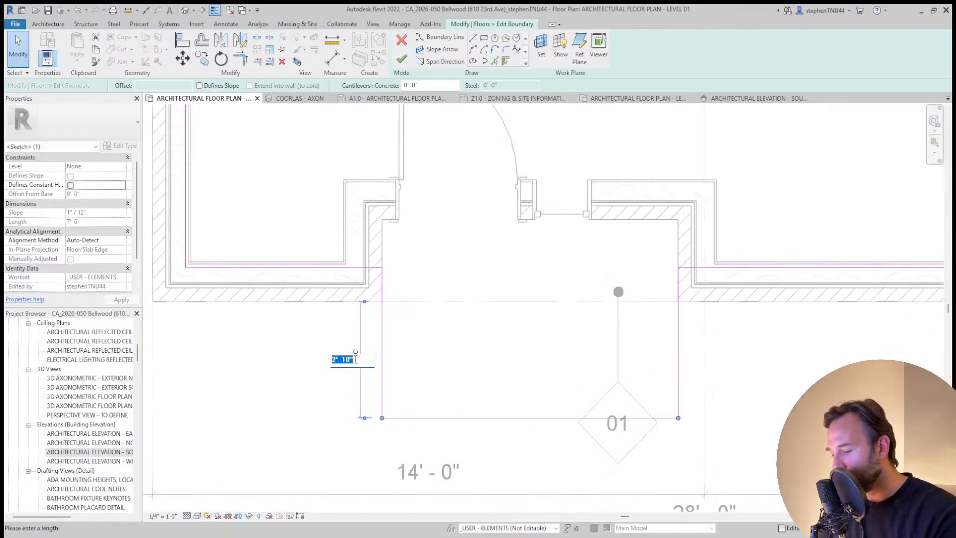
type("3")
key("Return")
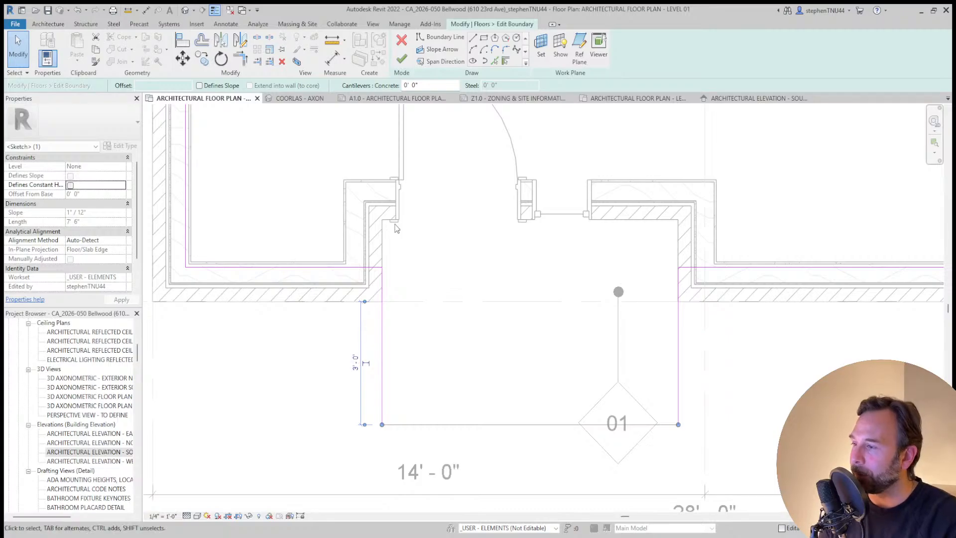
scroll(393, 248, "down", 3)
left_click(401, 58)
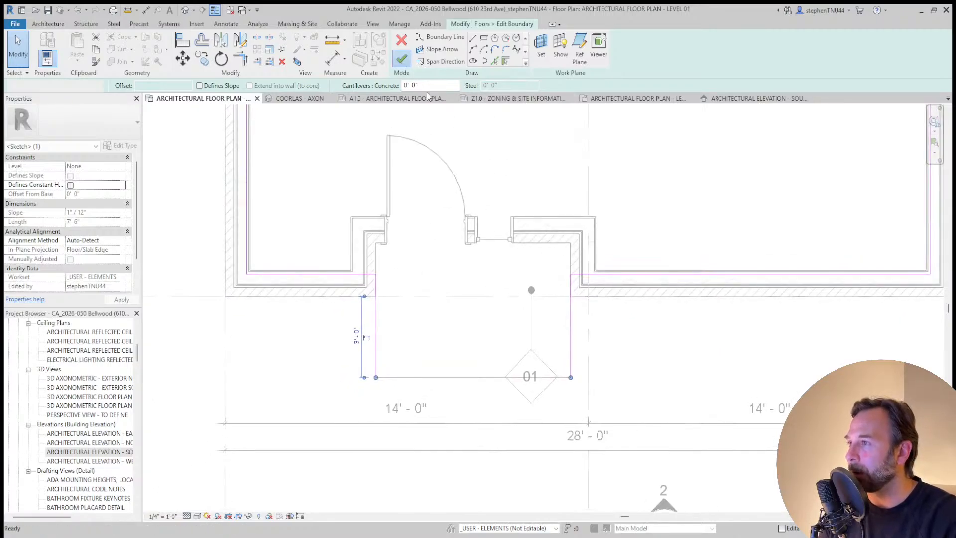
key("Escape")
Move the entry door wall back into the house to make the recess 3'-0" deep
left_click(541, 236)
left_click(182, 58)
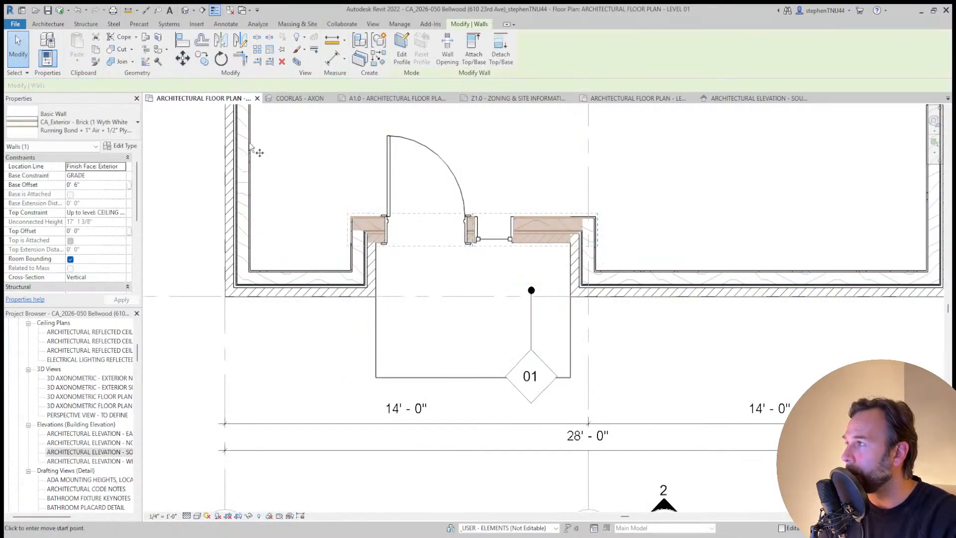
left_click(292, 187)
left_click(294, 180)
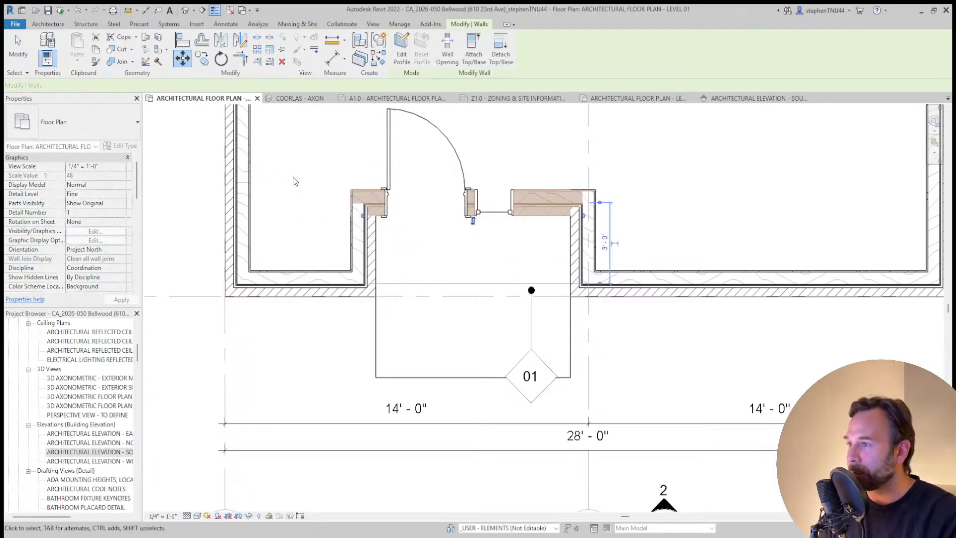
middle_click_drag(647, 303, 617, 309)
key("Escape")
Measure the porch's depth from its front edge to the brick face of the entry wall
middle_click_drag(497, 317, 461, 320)
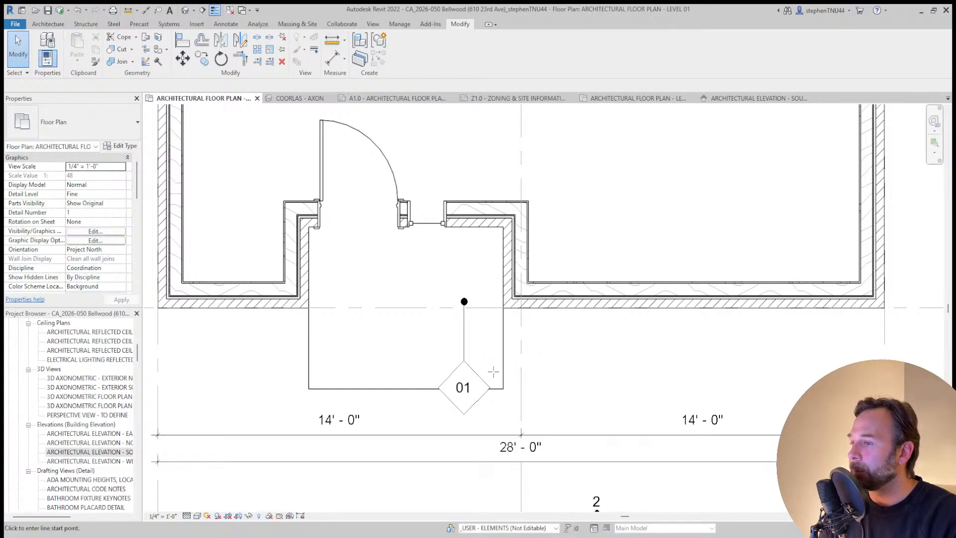
left_click(332, 41)
left_click(494, 388)
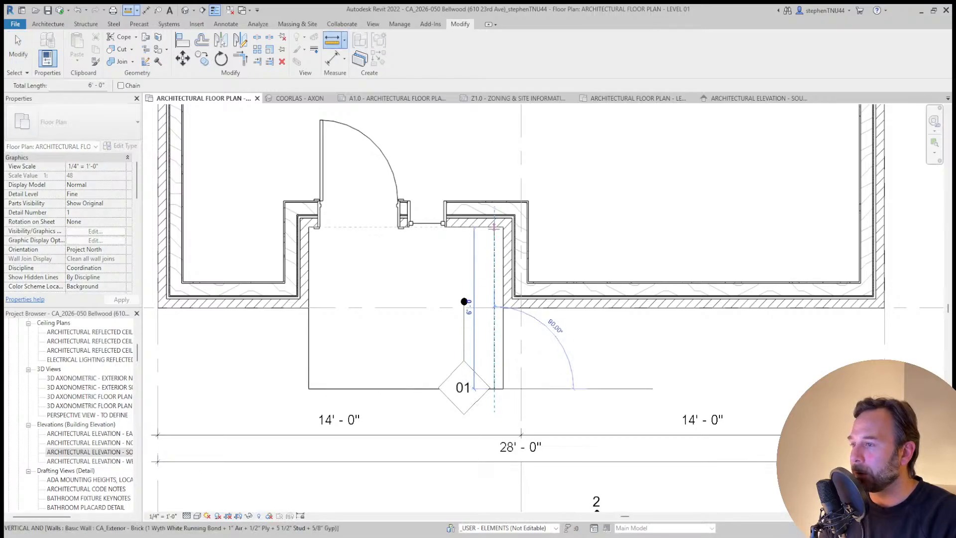
key("Escape")
key("Escape")
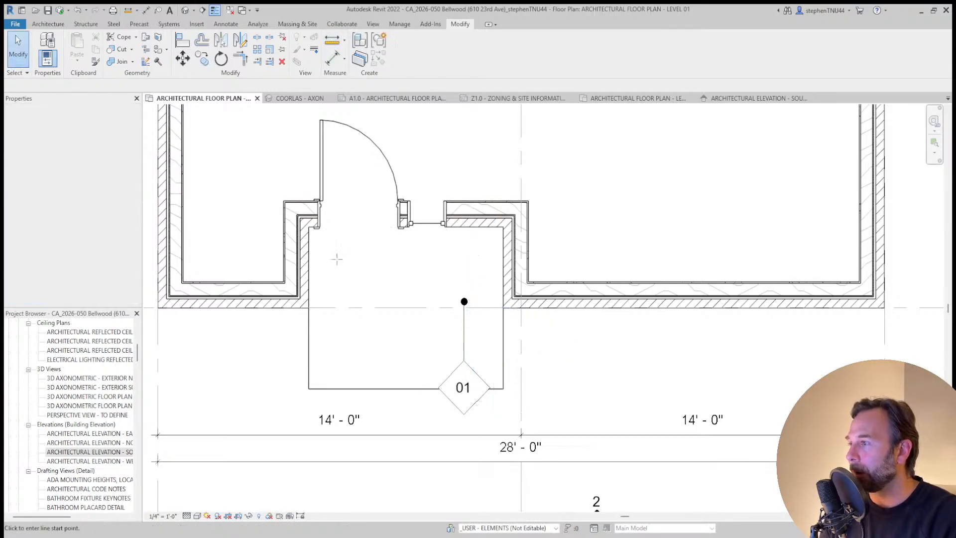
left_click(308, 259)
key("Escape")
key("Escape")
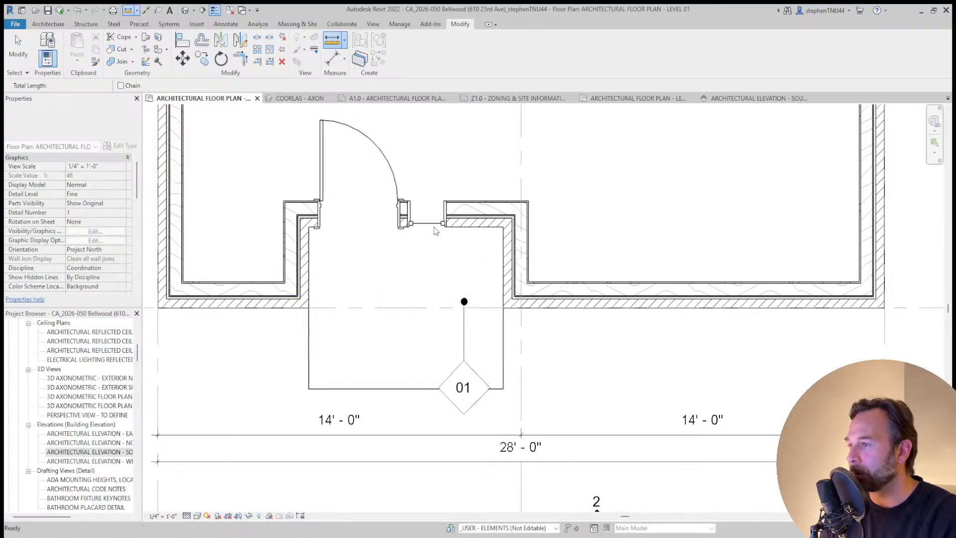
Move wall tag 01 off the porch and onto the front wall between grids B and A
scroll(436, 230, "down", 2)
left_click_drag(455, 297, 546, 297)
left_click(548, 207)
scroll(556, 236, "down", 2)
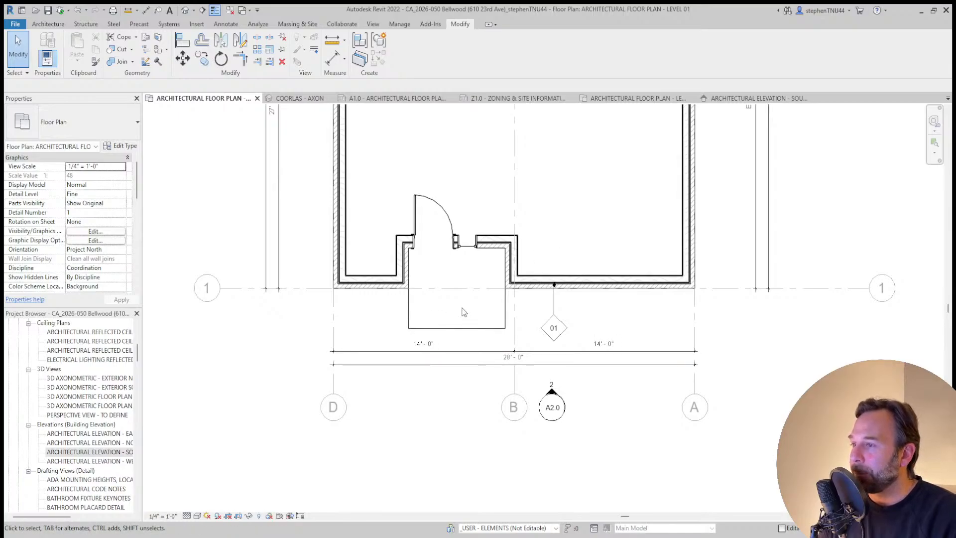
Place a CA_Accent Chair - Danish on the porch beside the entry sidelight, close to the recess's side wall
left_click(52, 25)
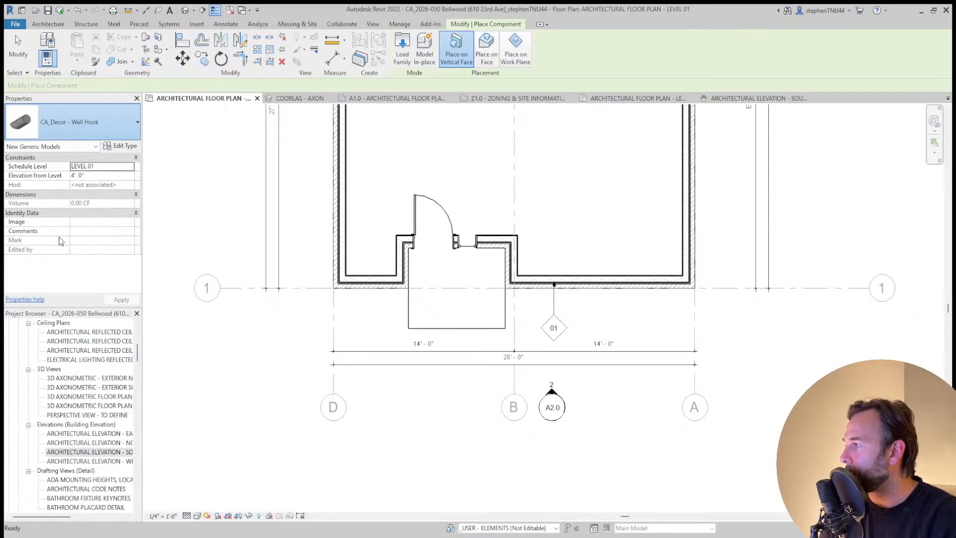
left_click(70, 179)
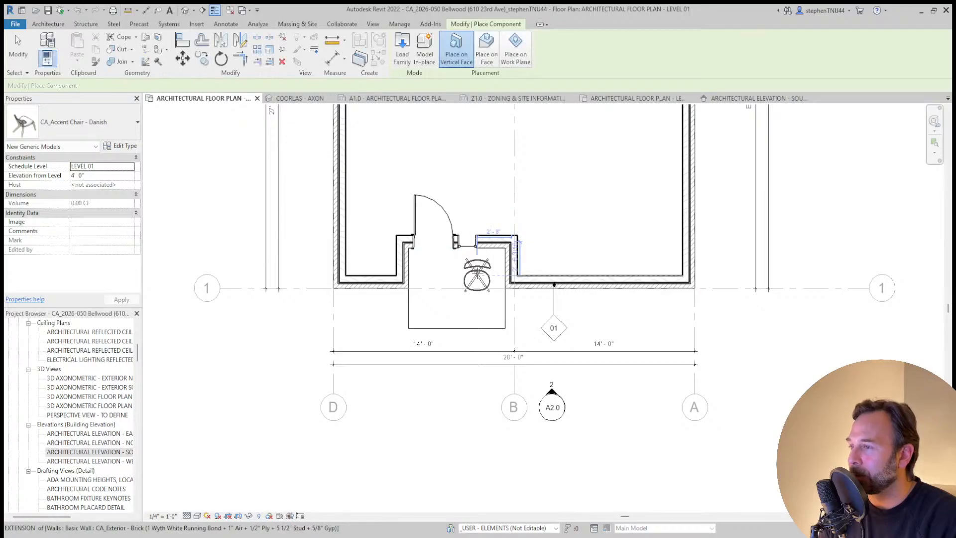
scroll(480, 271, "up", 3)
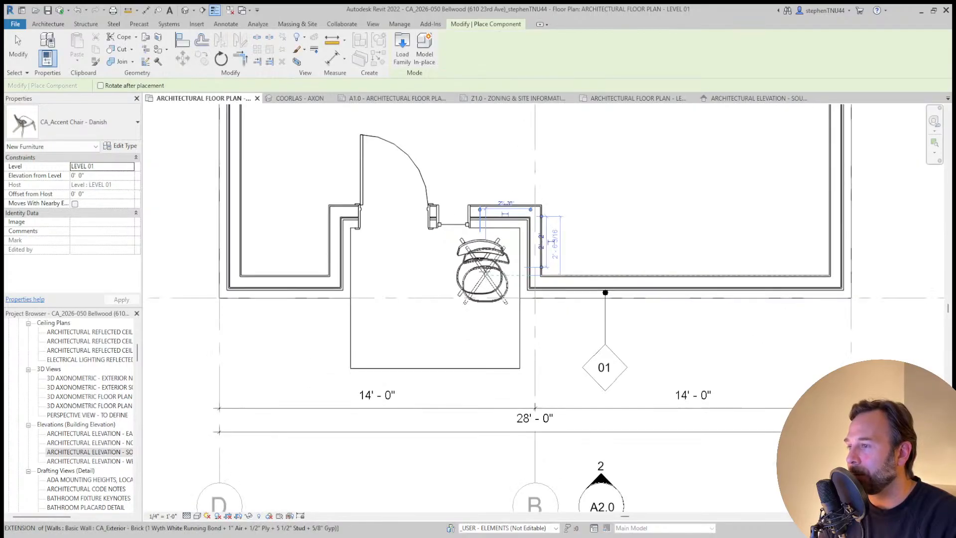
left_click(478, 265)
key("Escape")
Try to rotate the accent chair 90 degrees and undo the rotation
key("r")
key("o")
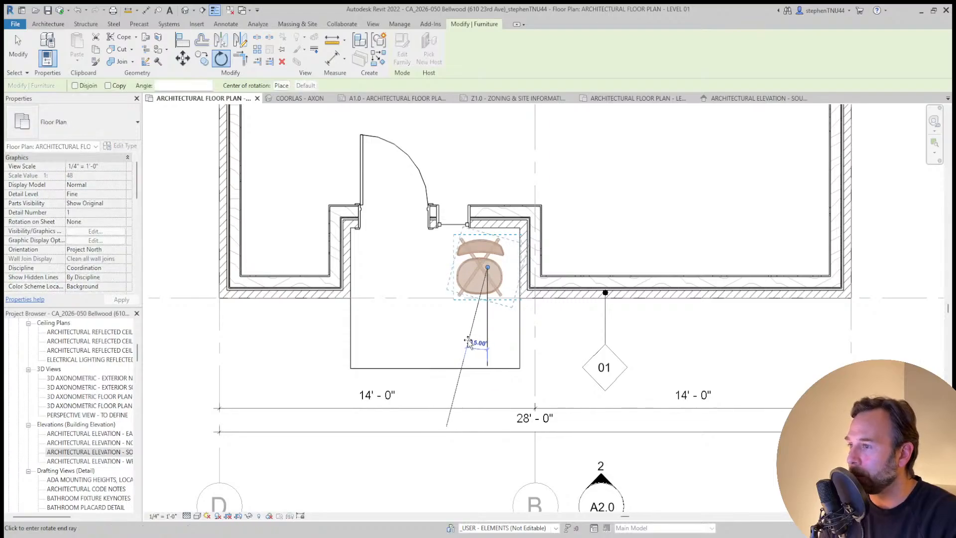
type("90")
key("Return")
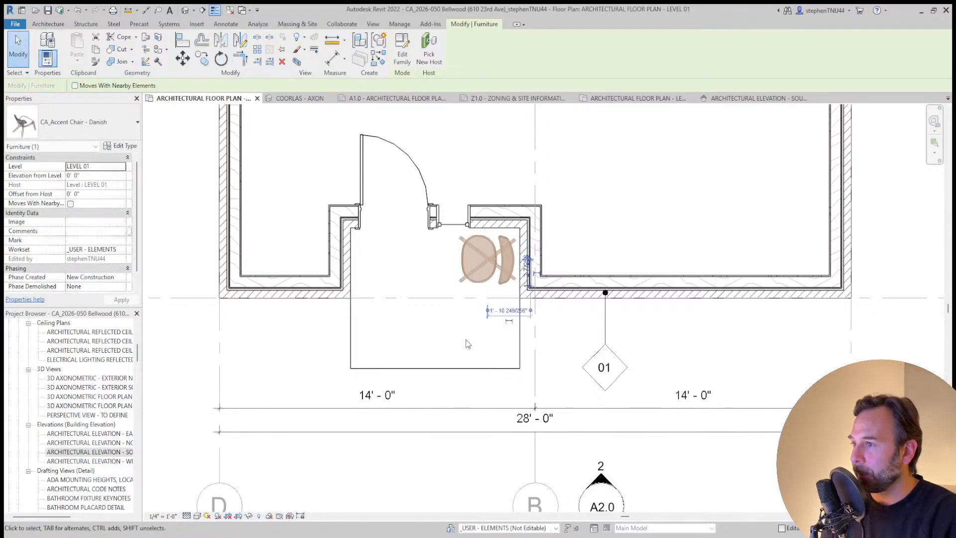
key("ctrl+z")
Rotate the accent chair on the porch 15 degrees clockwise
left_click(481, 272)
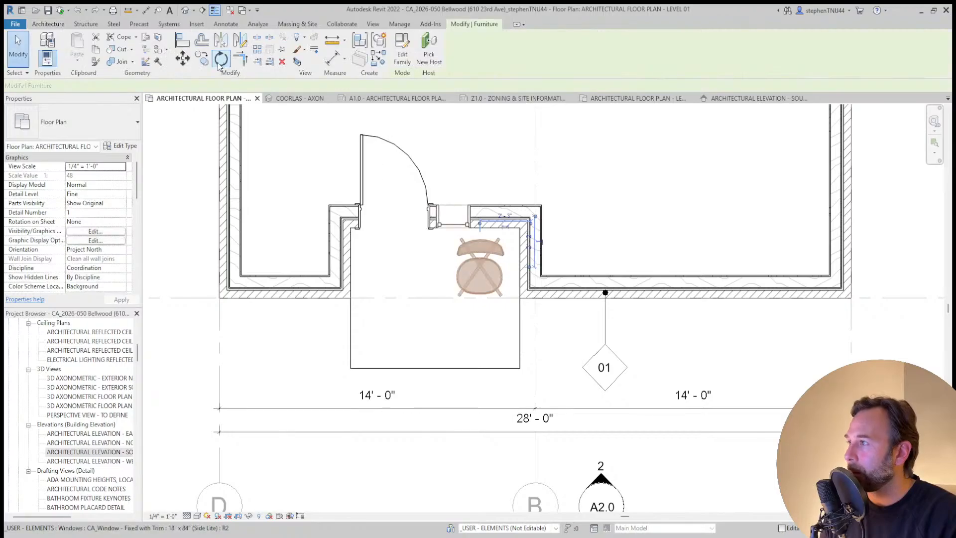
left_click(221, 59)
left_click(489, 354)
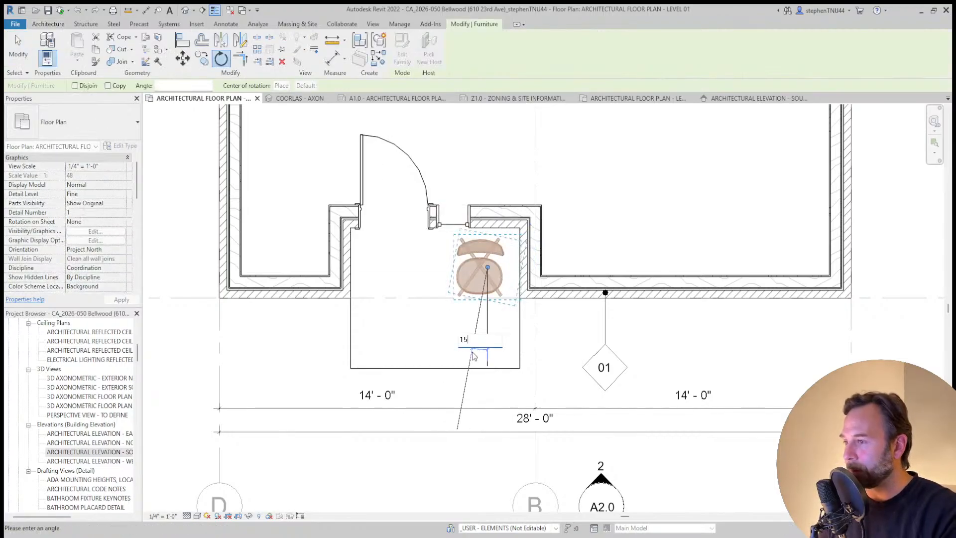
key("Return")
key("Escape")
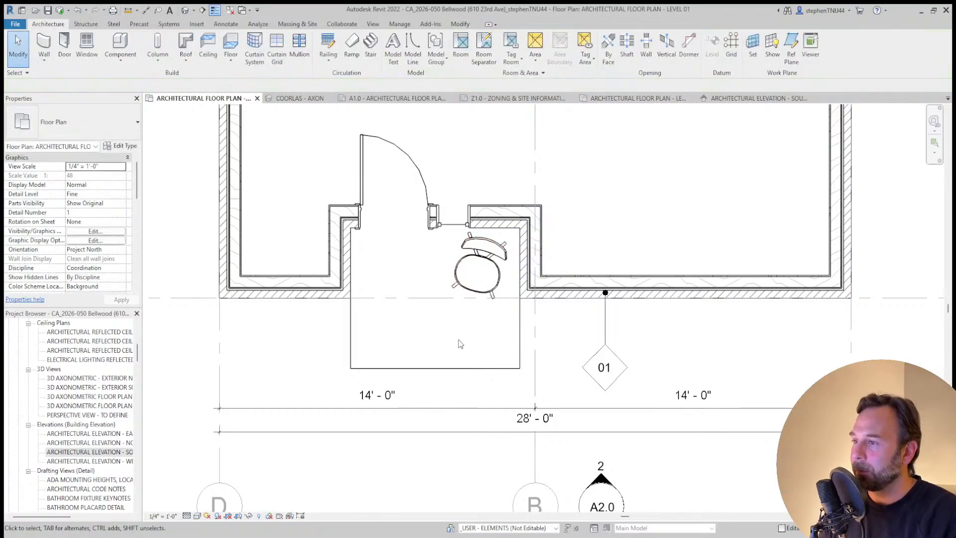
Shift the rotated accent chair slightly closer to the recess's side wall near grid B
left_click(503, 280)
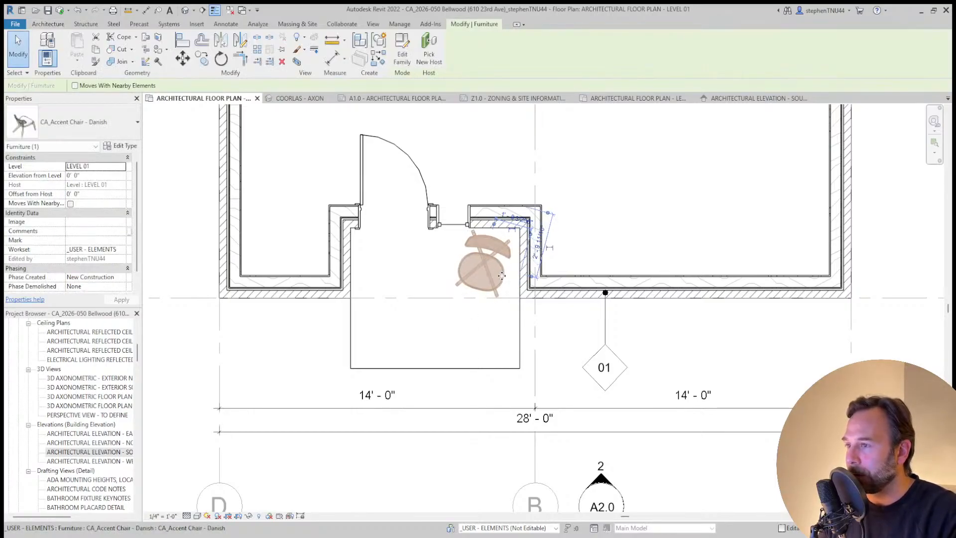
left_click_drag(502, 276, 503, 280)
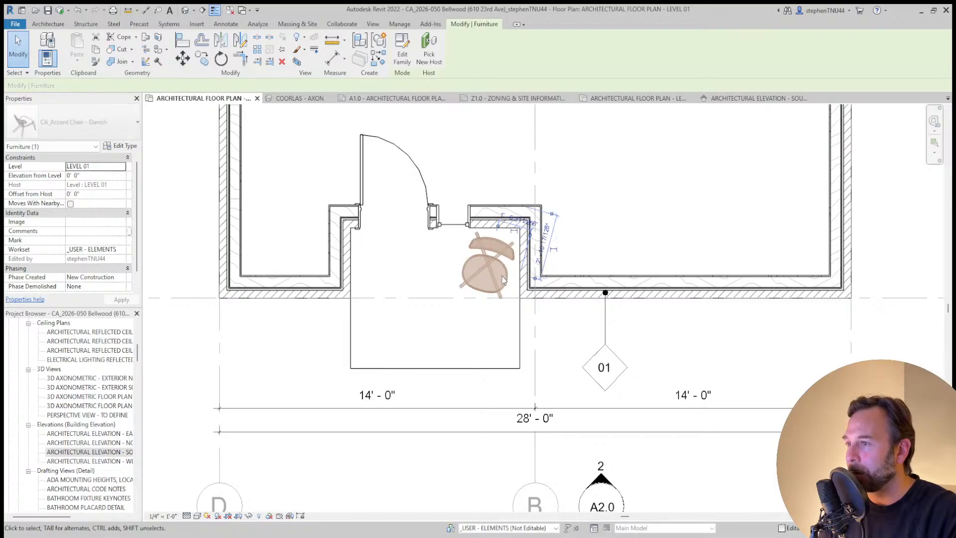
key("Down")
key("Escape")
Nudge the entry door and its sidelight window together slightly toward grid D
scroll(602, 257, "down", 3)
scroll(484, 241, "up", 1)
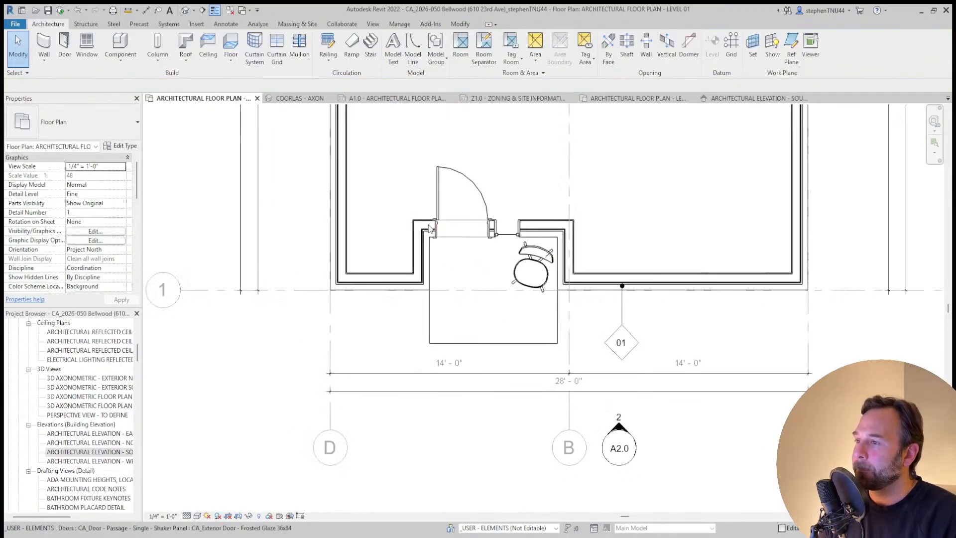
left_click(440, 202)
scroll(512, 245, "up", 2)
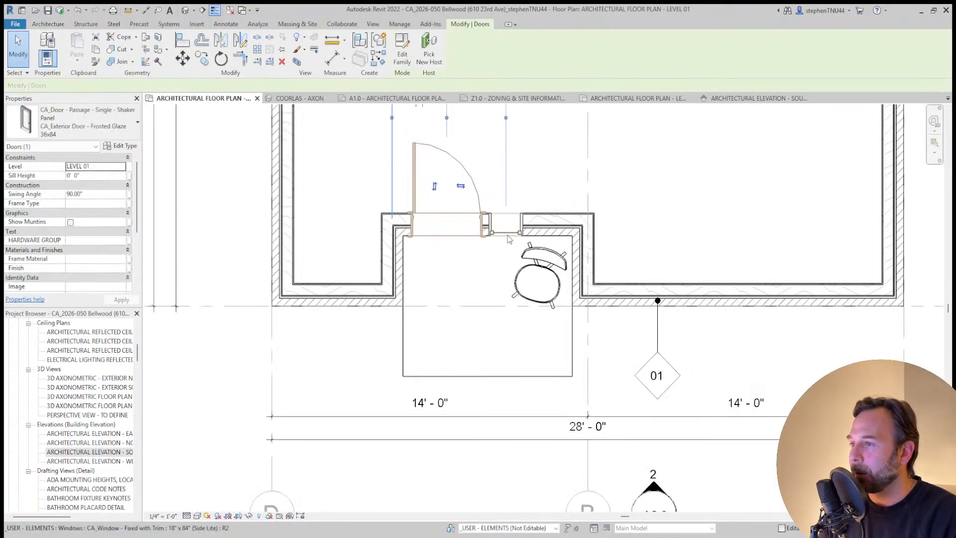
left_click(504, 229, "ctrl")
key("Left")
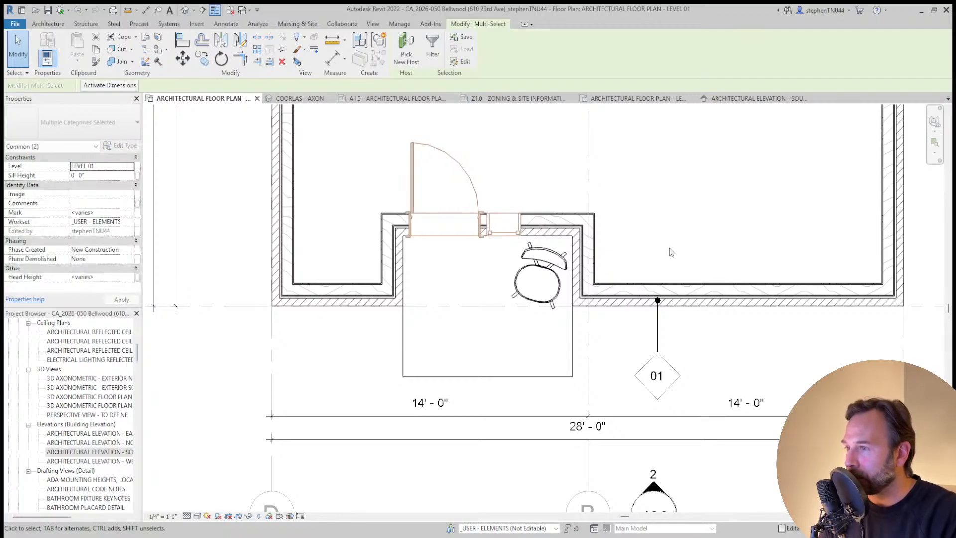
key("Escape")
scroll(516, 209, "down", 1)
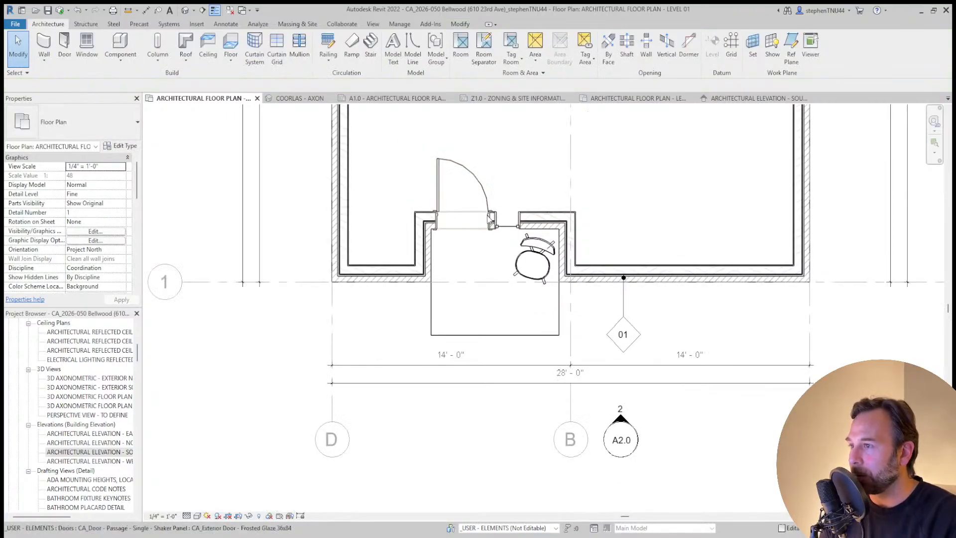
Examine the recessed entry, chair, foundation wall and exposed porch slab edge from several angles in the COORLAS - AXON 3D view
scroll(492, 260, "down", 1)
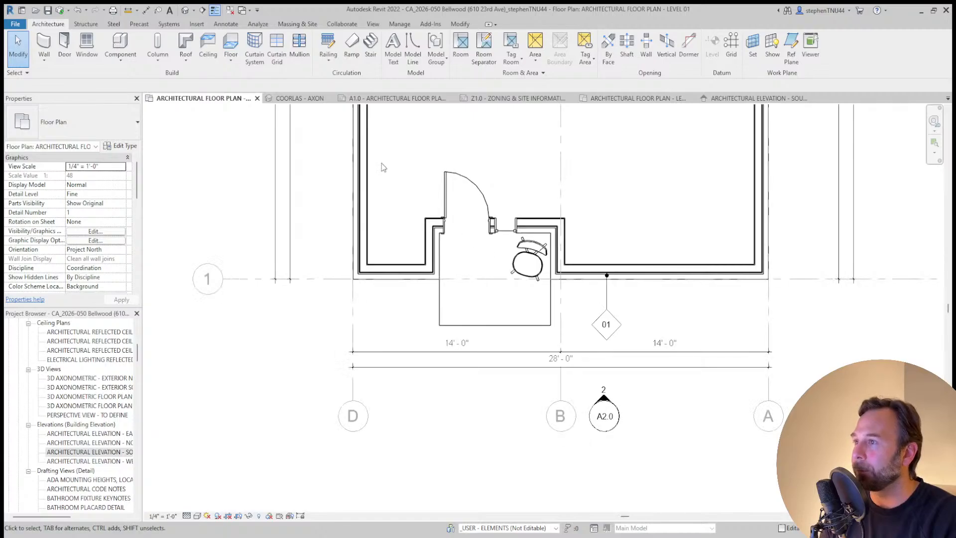
left_click(290, 99)
scroll(386, 347, "up", 4)
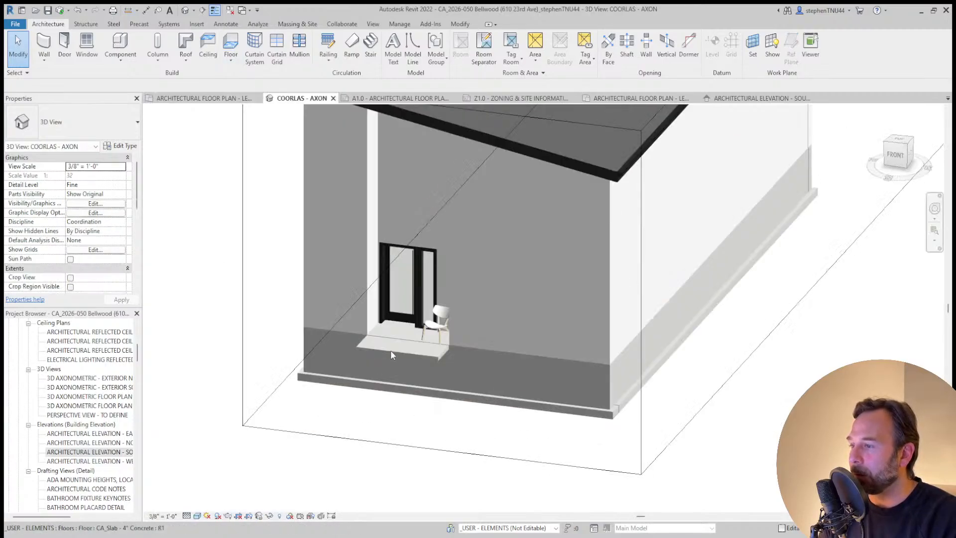
scroll(384, 340, "down", 3)
middle_click_drag(450, 406, 513, 309, "shift")
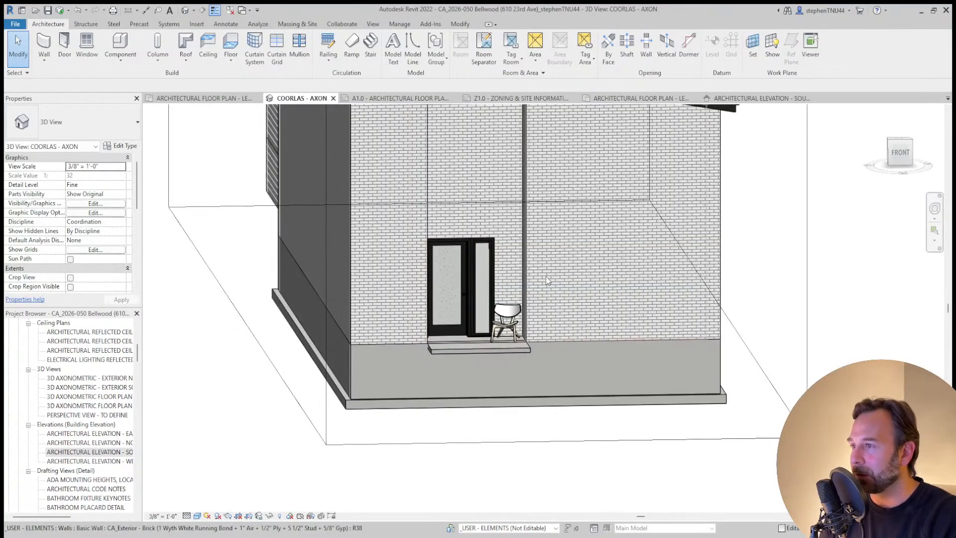
mouse_move(545, 276)
middle_mouse_down("shift")
mouse_move(548, 307)
mouse_move(552, 290)
middle_mouse_up("shift")
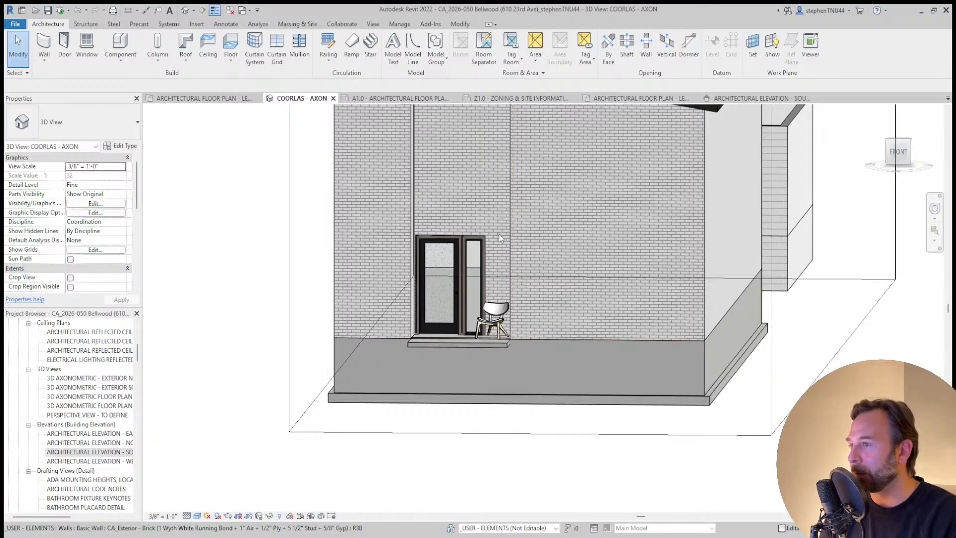
middle_click_drag(553, 333, 460, 390, "shift")
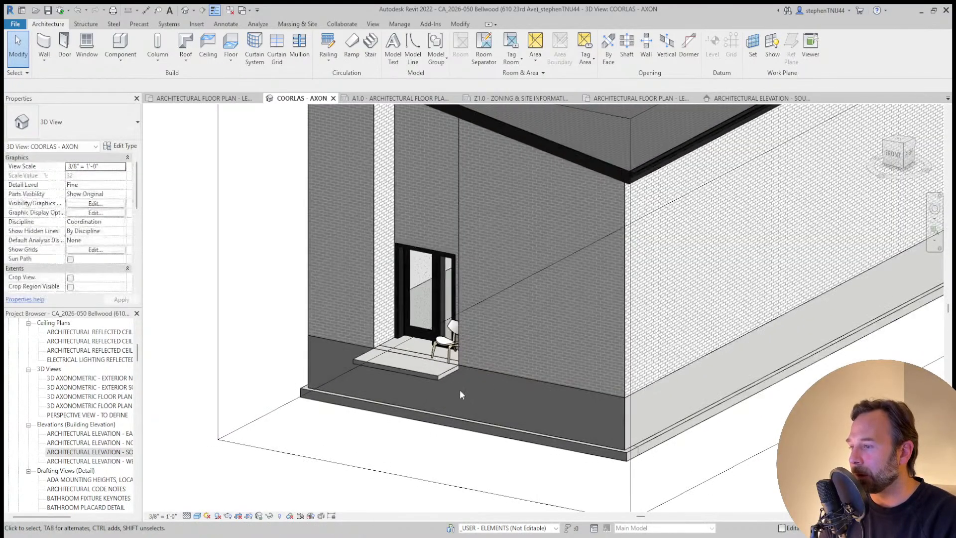
scroll(459, 389, "up", 2)
left_click(369, 334)
middle_click_drag(397, 369, 423, 394, "shift")
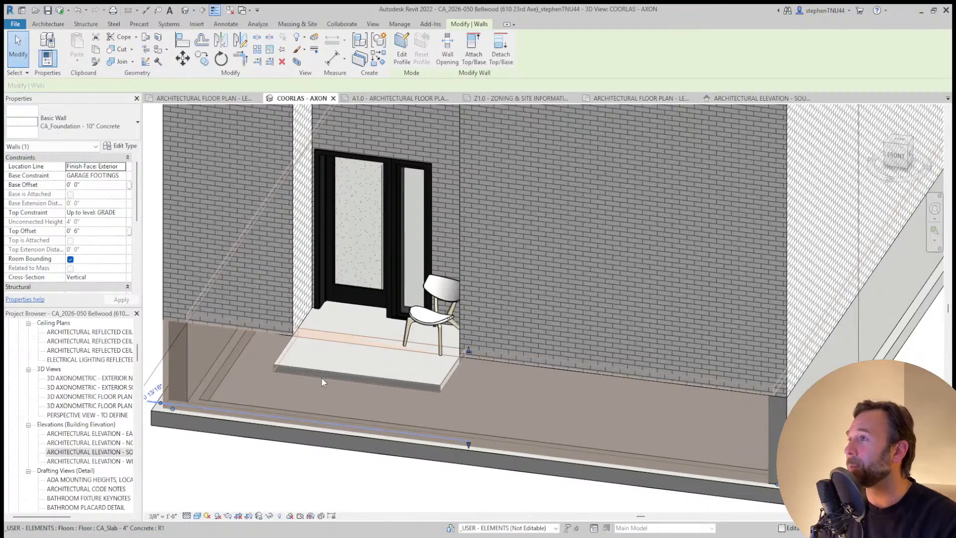
left_click(335, 372)
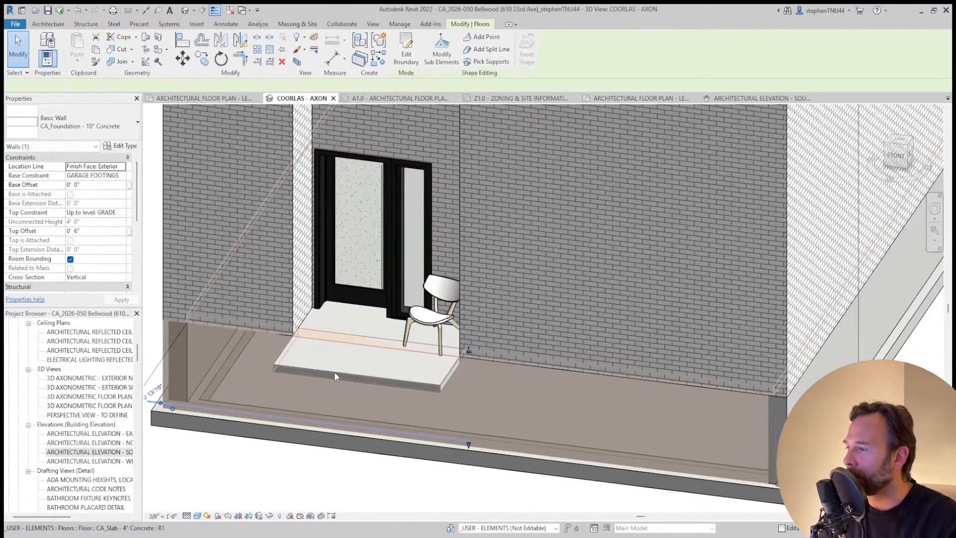
key("Escape")
middle_click_drag(317, 376, 413, 381, "shift")
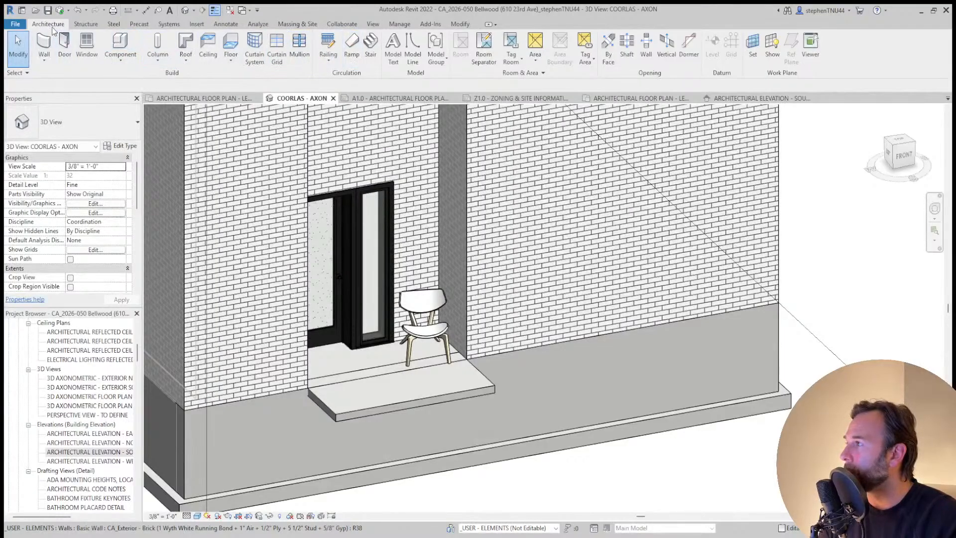
Add Thickened (8" Foundation) slab edges along the porch slab's exposed front and side edges
left_click(87, 24)
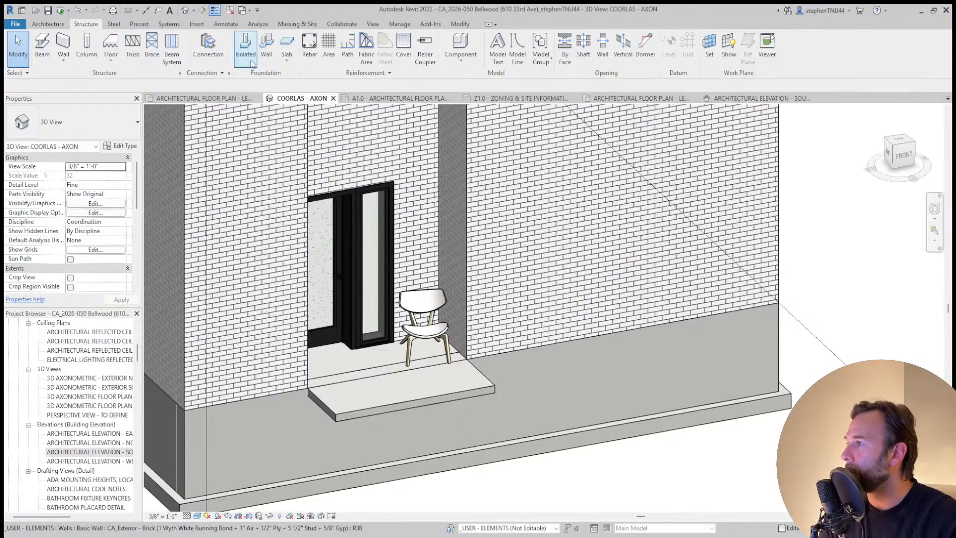
left_click(309, 104)
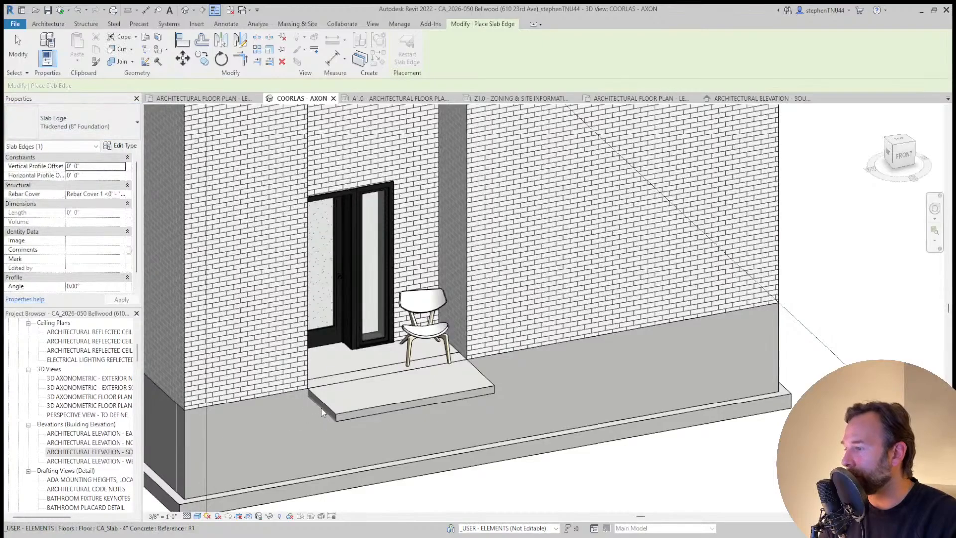
left_click(354, 427)
left_click(389, 414)
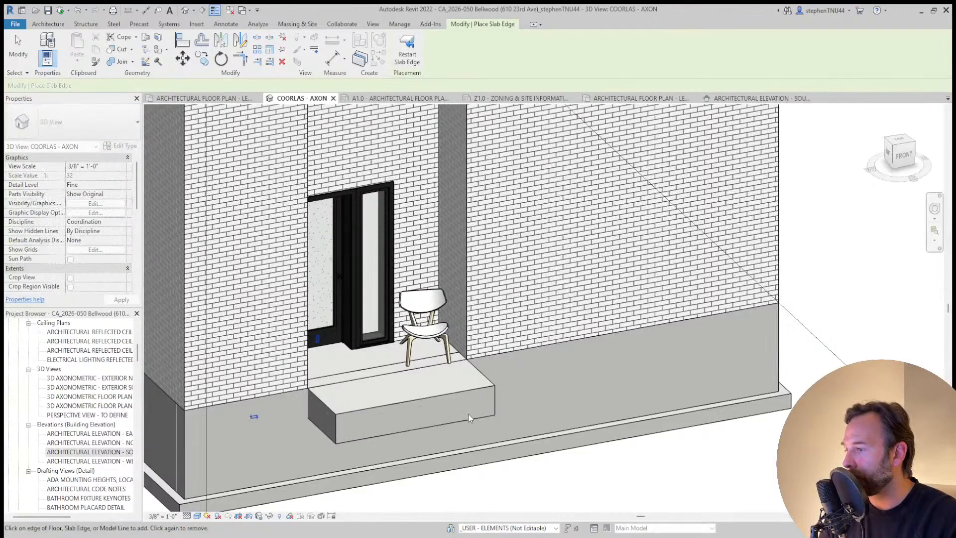
middle_click_drag(471, 417, 329, 420, "shift")
left_click(472, 419)
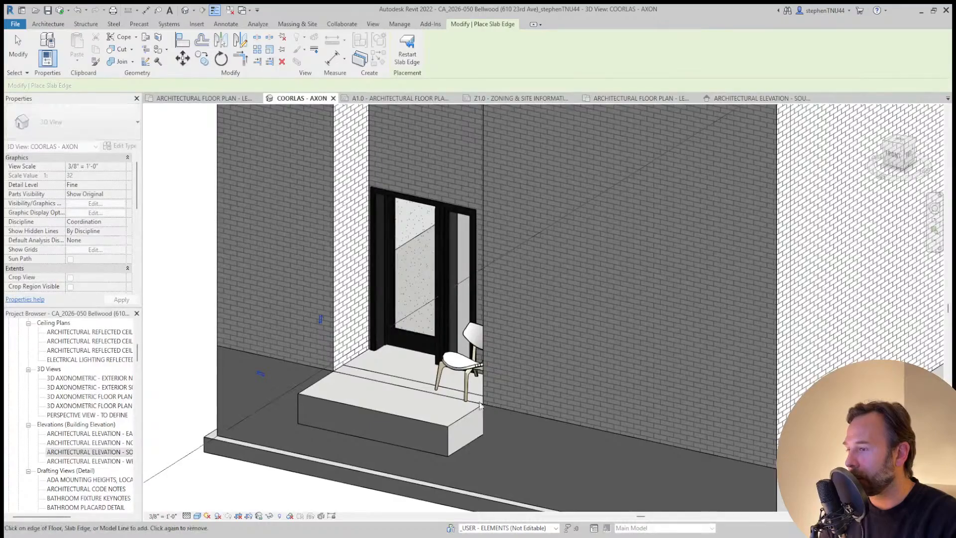
scroll(399, 308, "down", 3)
key("Escape")
key("Escape")
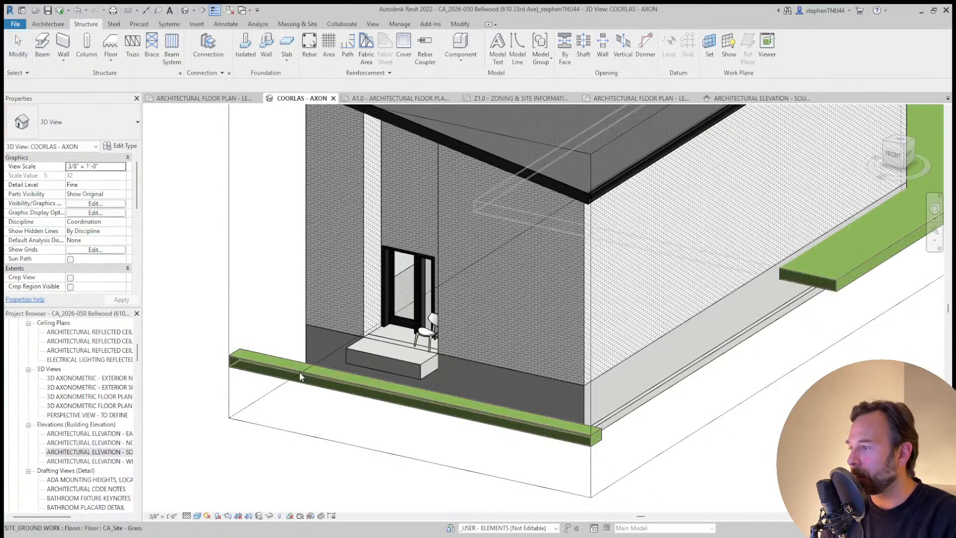
Turn off the section box of the COORLAS - AXON 3D view to show the surrounding site
left_click(296, 365)
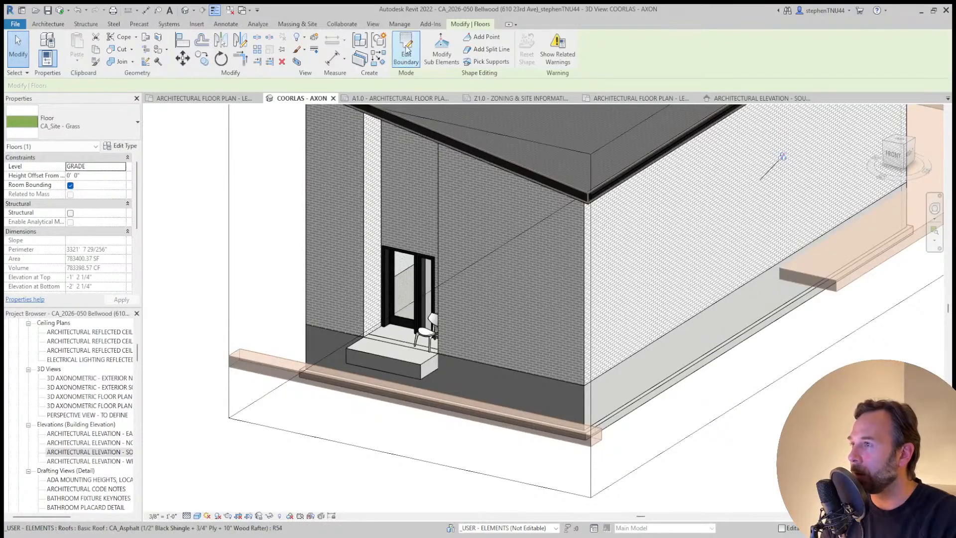
scroll(374, 322, "down", 2)
left_click(234, 280)
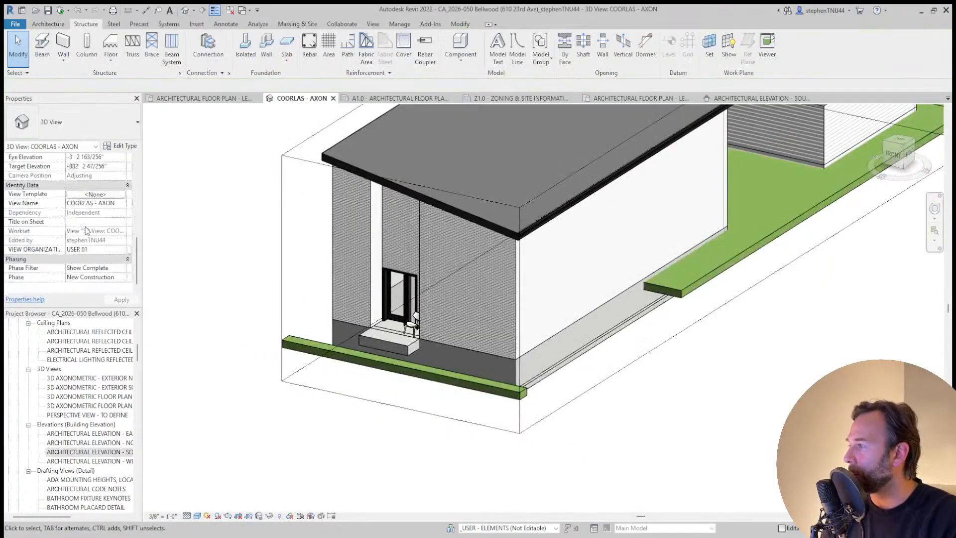
scroll(282, 211, "down", 2)
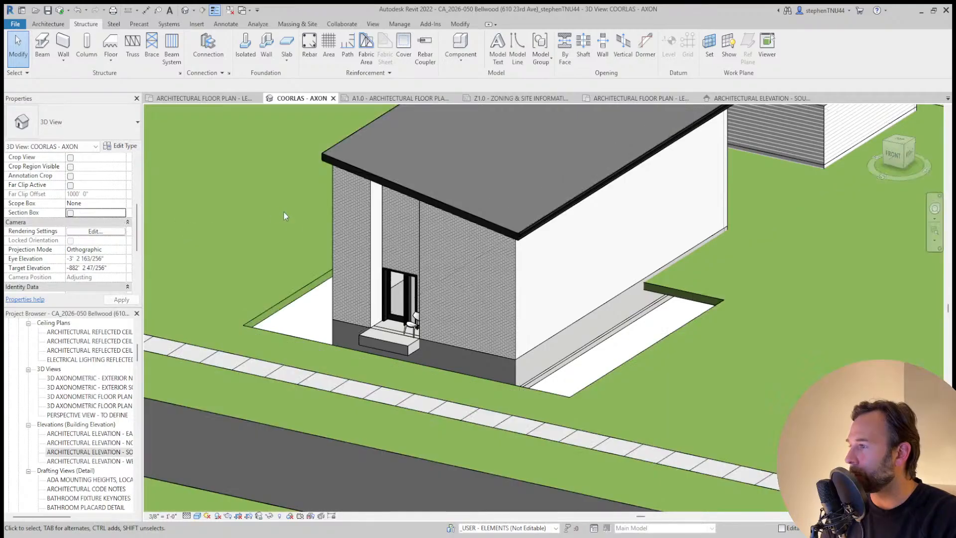
Open the CA_Site - Grass floor's boundary for editing and switch to the Level 01 architectural floor plan
left_click(314, 281)
middle_click_drag(314, 281, 434, 389, "shift")
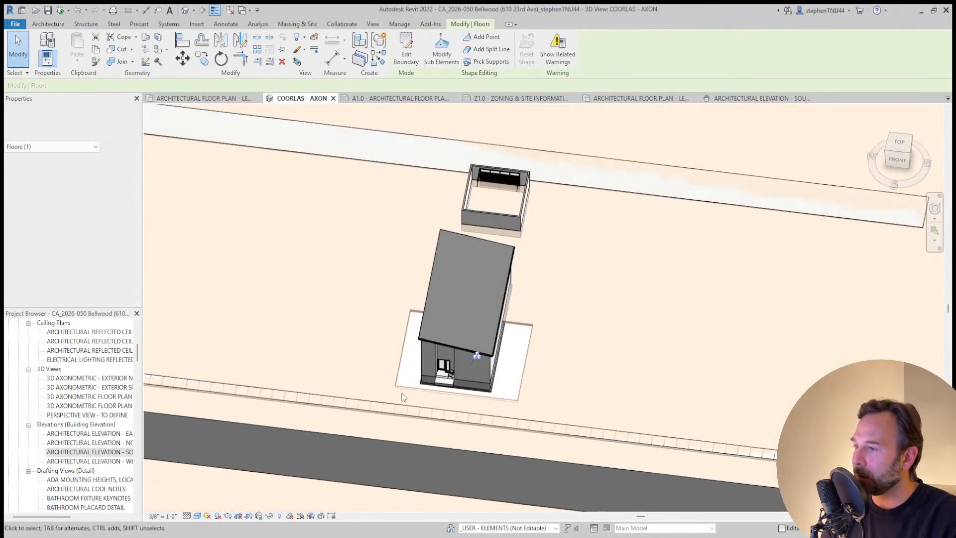
middle_click_drag(668, 305, 587, 347, "shift")
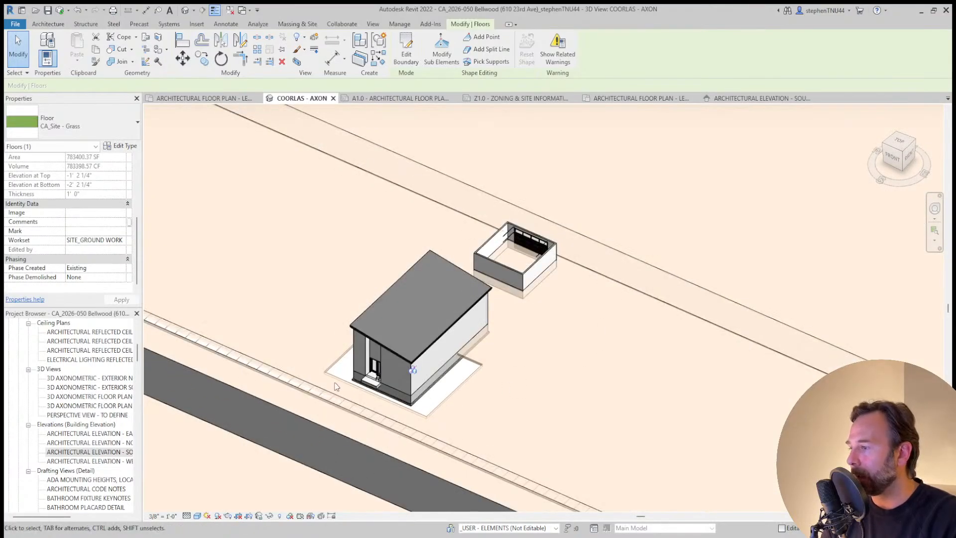
scroll(339, 376, "up", 3)
middle_click_drag(348, 367, 368, 438, "shift")
left_click(405, 53)
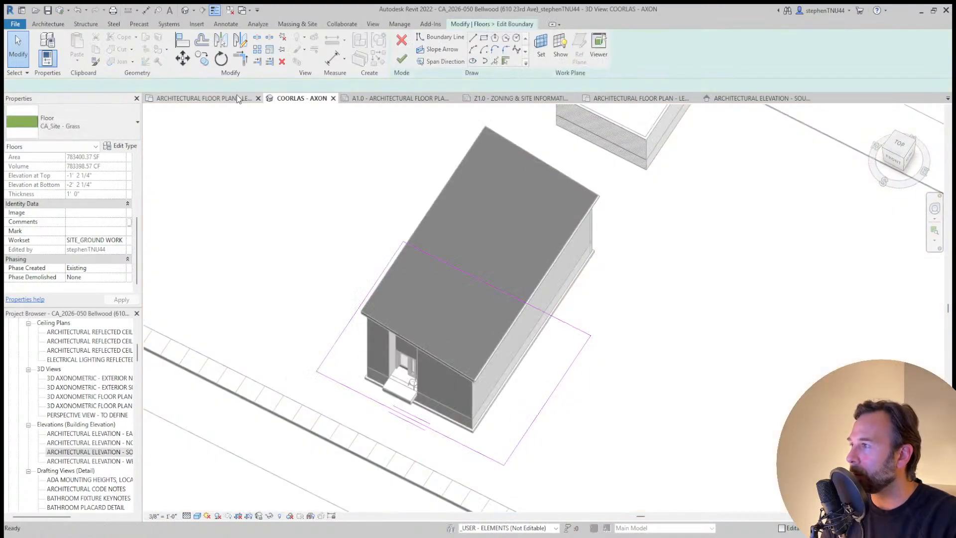
left_click(237, 97)
Move the back and left lines of the grass floor's house opening inward onto grid lines 3 and D
scroll(379, 153, "down", 4)
scroll(378, 154, "up", 2)
middle_click_drag(378, 154, 375, 427)
scroll(449, 478, "up", 1)
left_click_drag(450, 485, 469, 235)
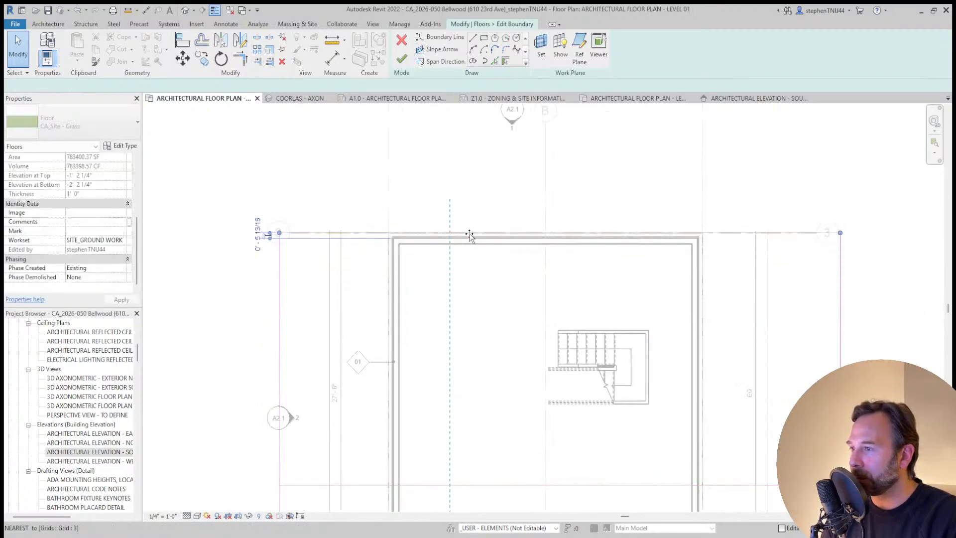
left_click_drag(282, 310, 387, 307)
Move the right and front lines of the grass opening onto grid lines A and 1 and finish the boundary edit
middle_click_drag(824, 266, 712, 245)
scroll(712, 245, "up", 1)
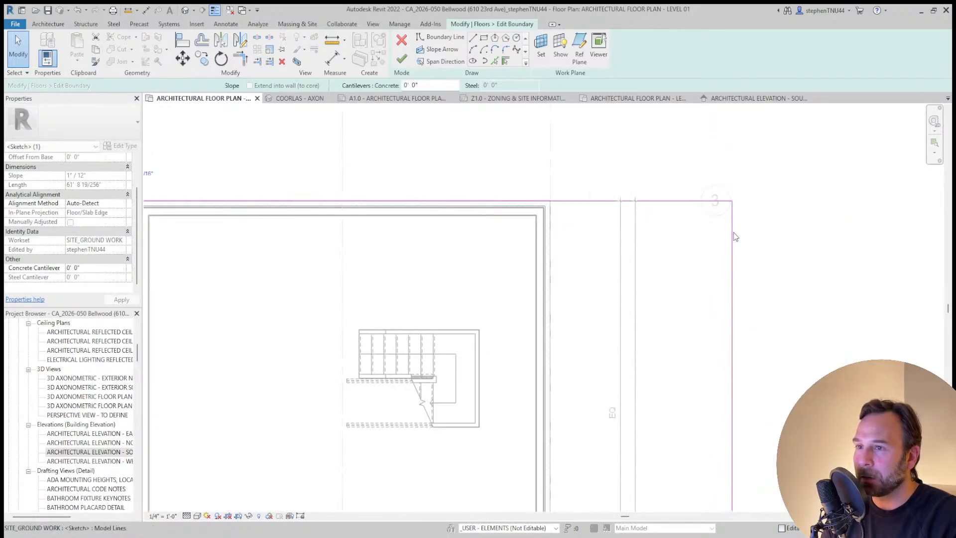
left_click_drag(734, 232, 550, 239)
scroll(486, 164, "down", 2)
scroll(486, 165, "down", 2)
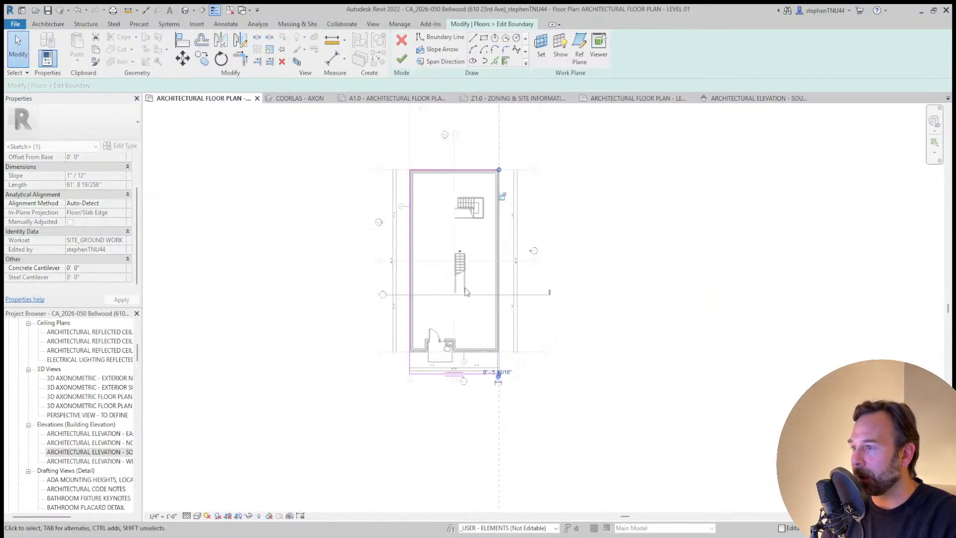
scroll(399, 353, "up", 4)
left_click_drag(408, 369, 401, 250)
scroll(401, 250, "down", 2)
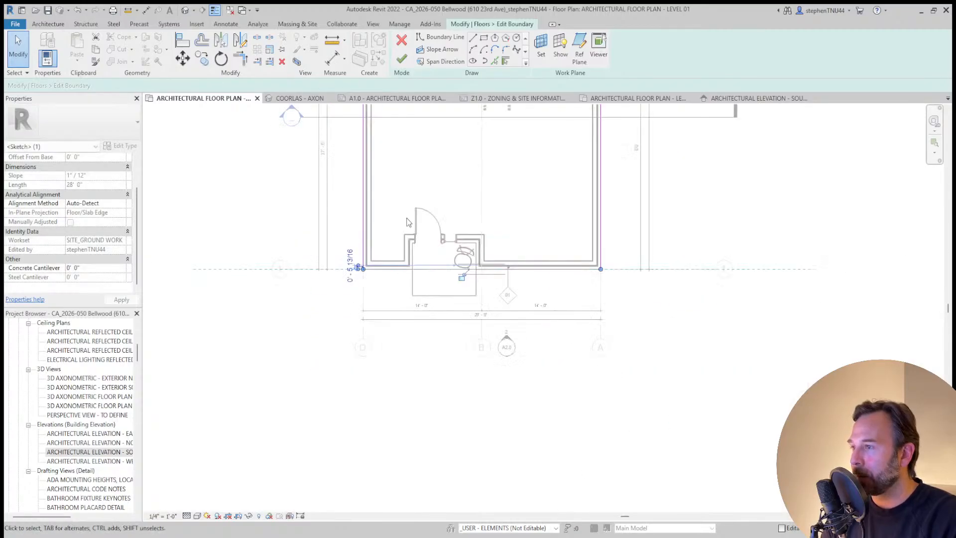
left_click(401, 59)
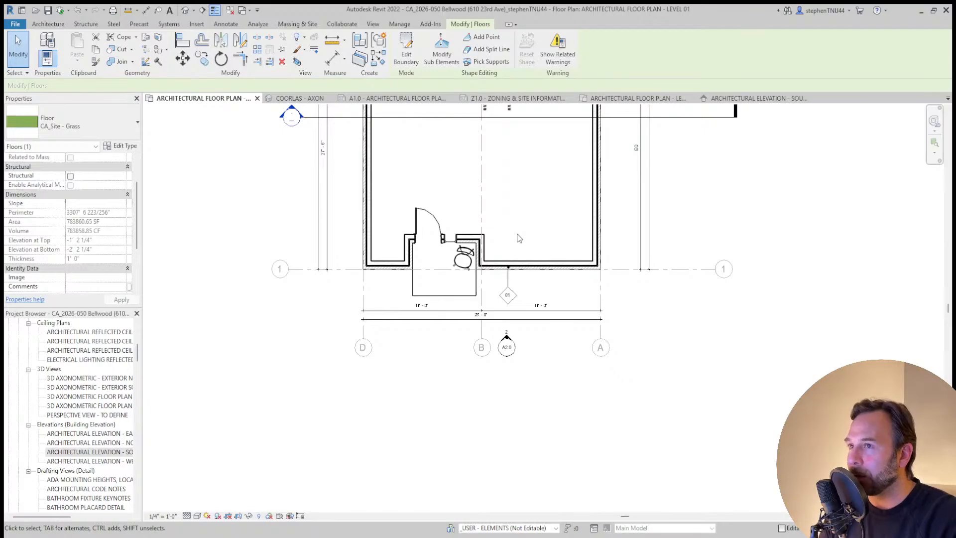
Select the CA_Slab - 4" Concrete floor at the porch and check the Visibility/Graphics settings of the Level 01 plan
scroll(735, 203, "down", 1)
middle_click_drag(735, 203, 662, 279)
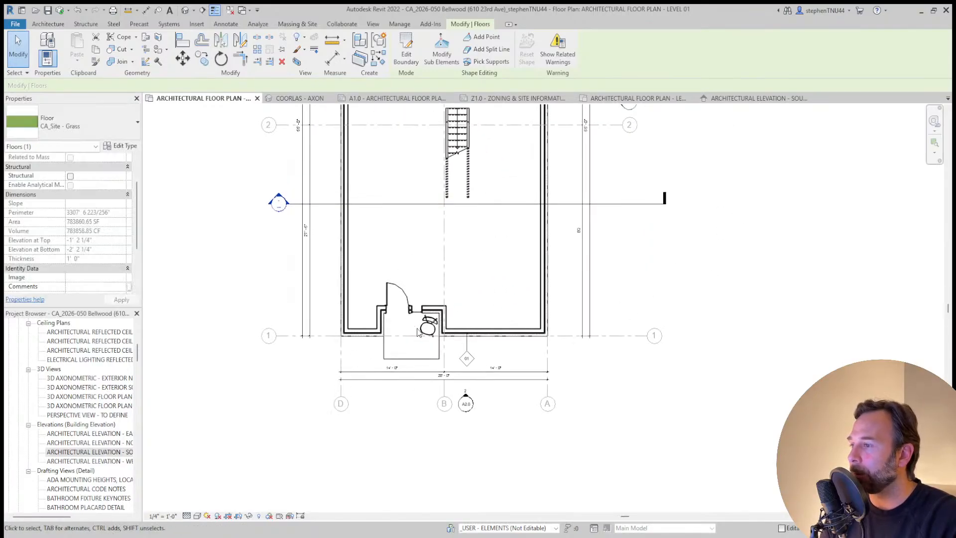
scroll(414, 328, "up", 3)
left_click(367, 360)
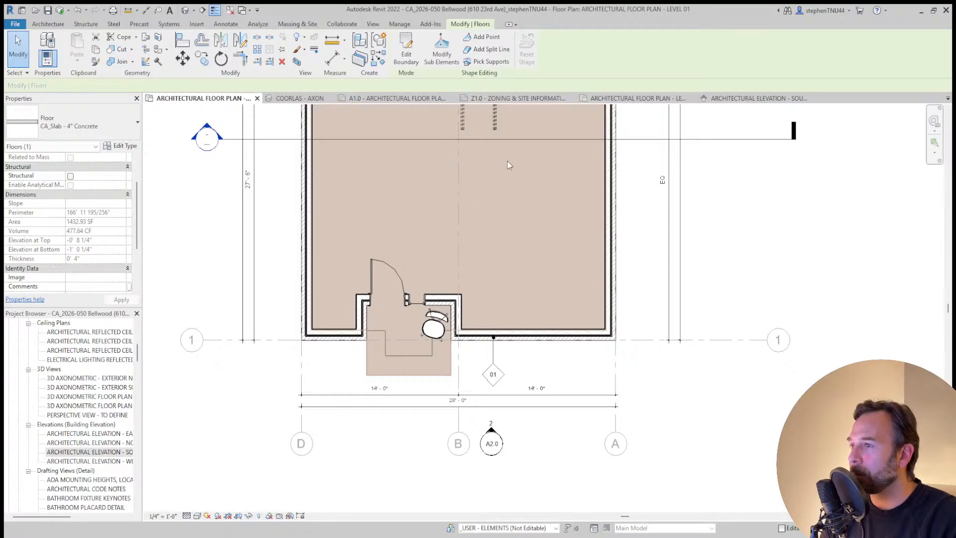
key("v")
key("g")
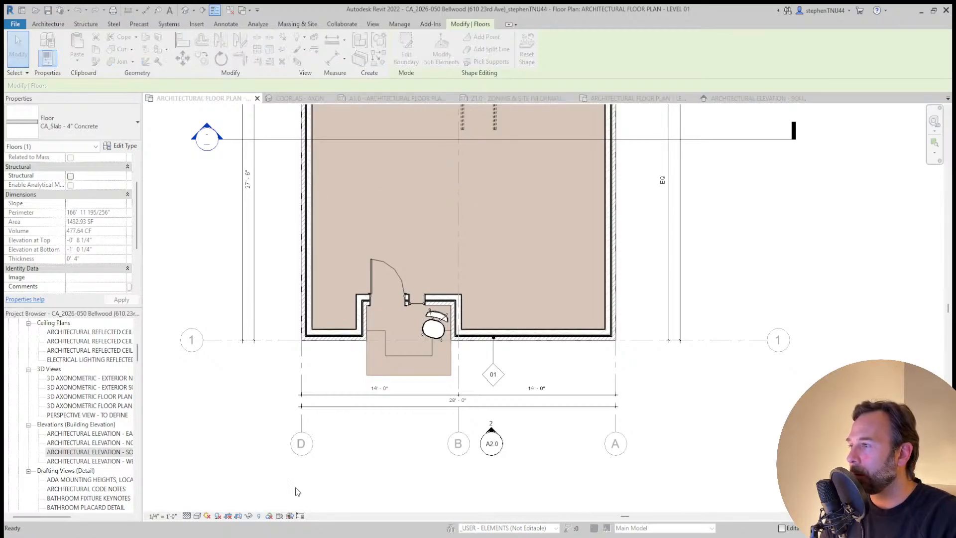
left_click(538, 463)
scroll(403, 381, "up", 2)
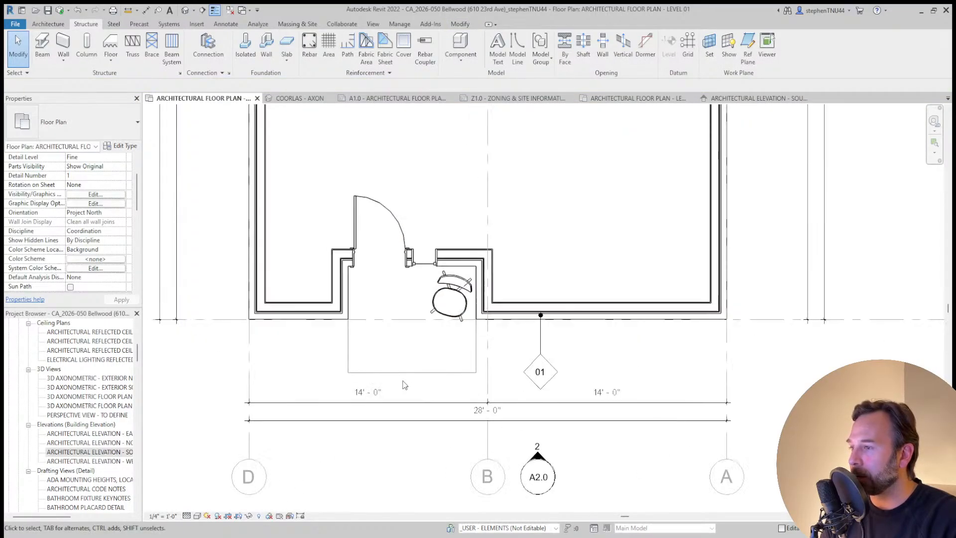
scroll(404, 384, "down", 3)
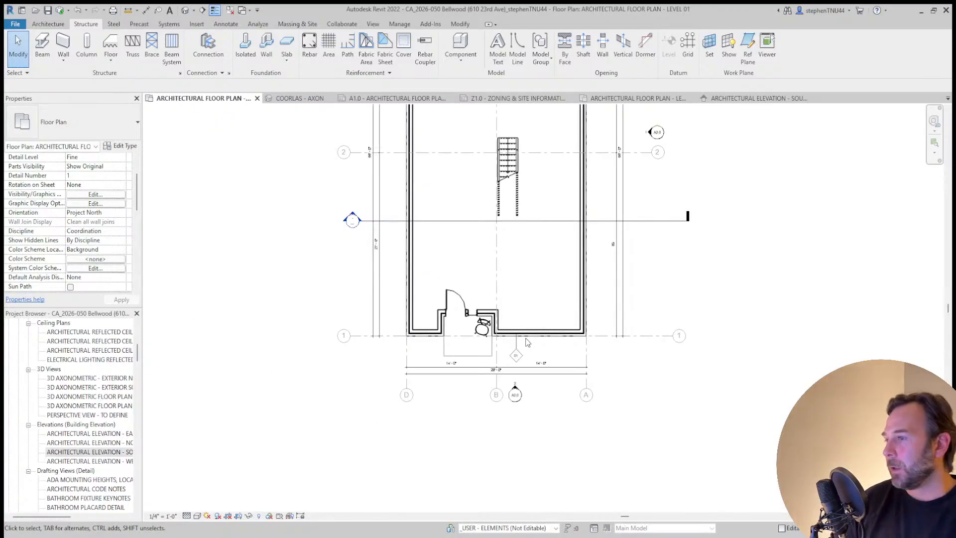
scroll(528, 342, "up", 1)
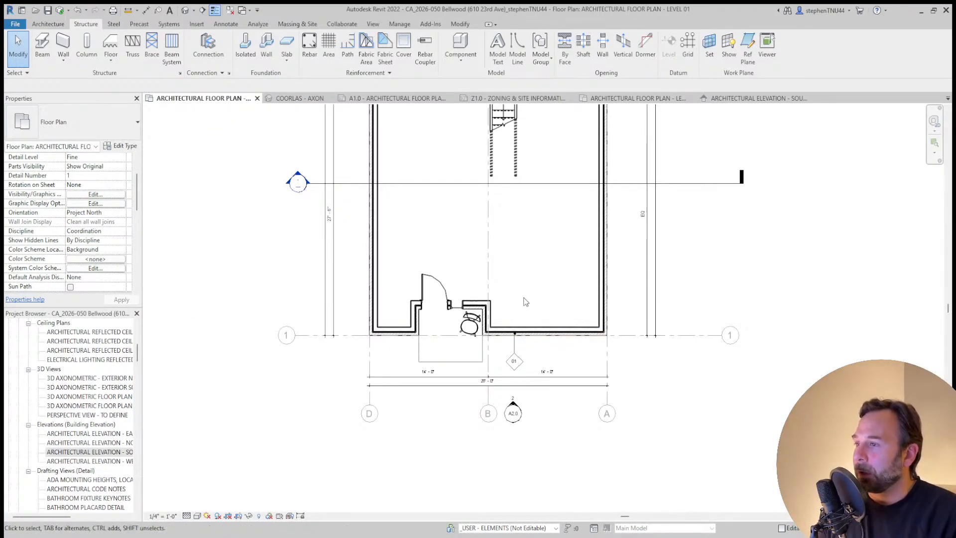
middle_click_drag(524, 299, 479, 404)
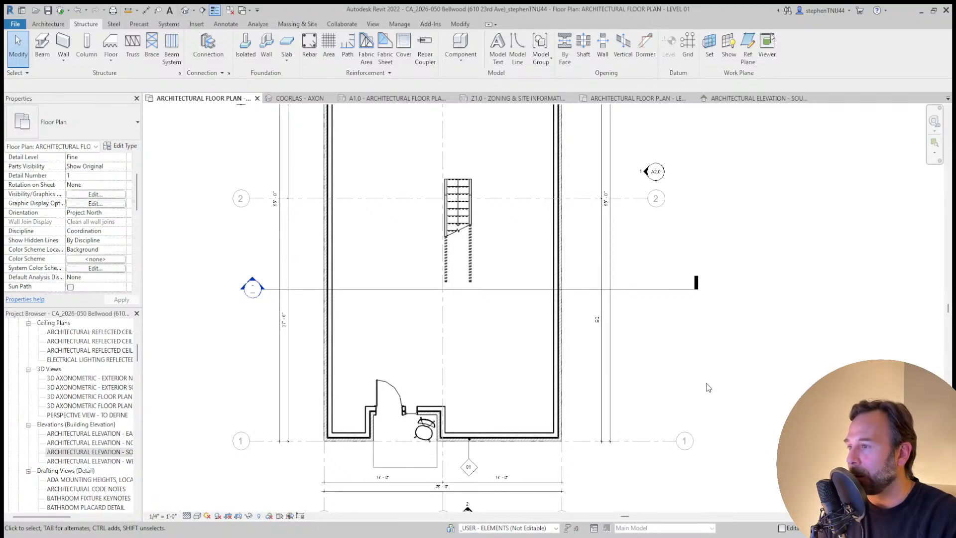
scroll(512, 325, "down", 2)
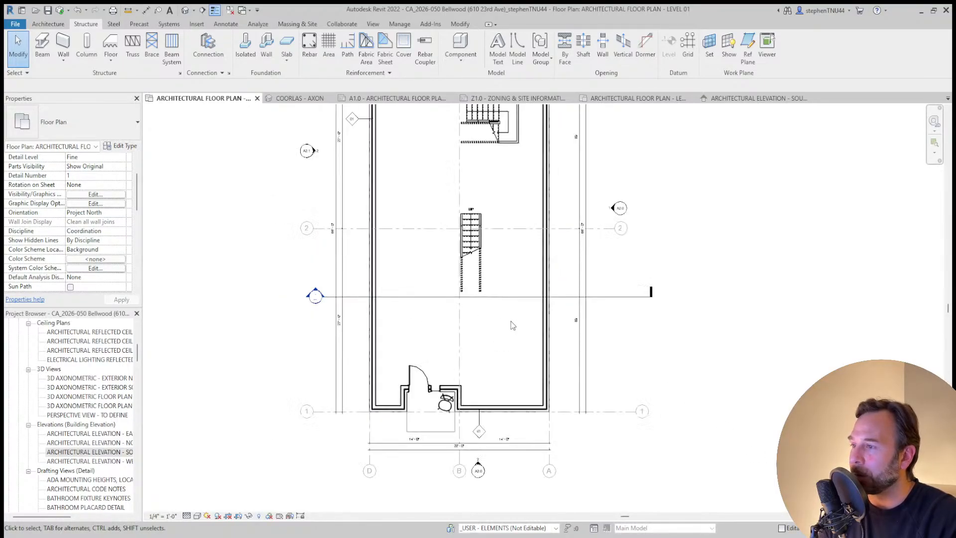
middle_click_drag(509, 337, 465, 405)
scroll(465, 406, "up", 2)
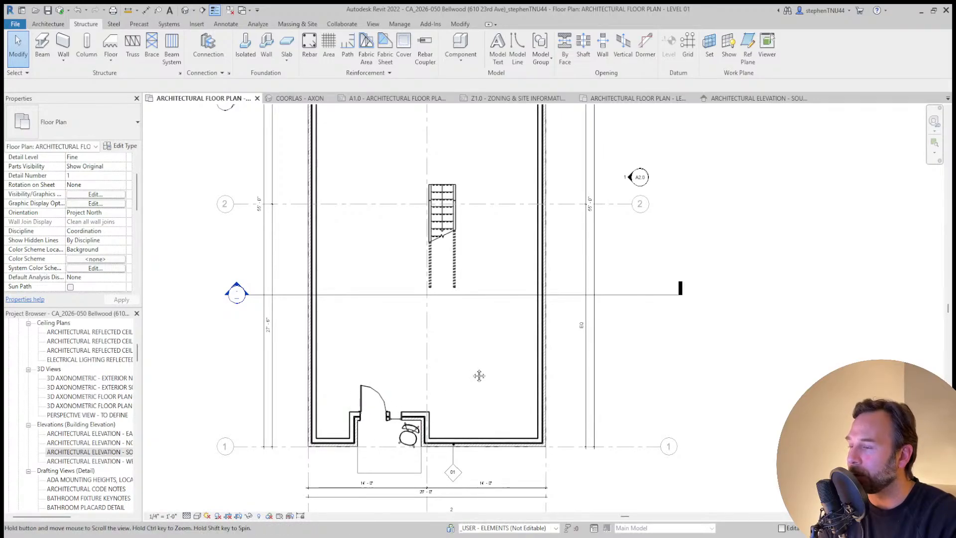
scroll(478, 375, "down", 1)
scroll(483, 365, "down", 2)
scroll(482, 367, "up", 1)
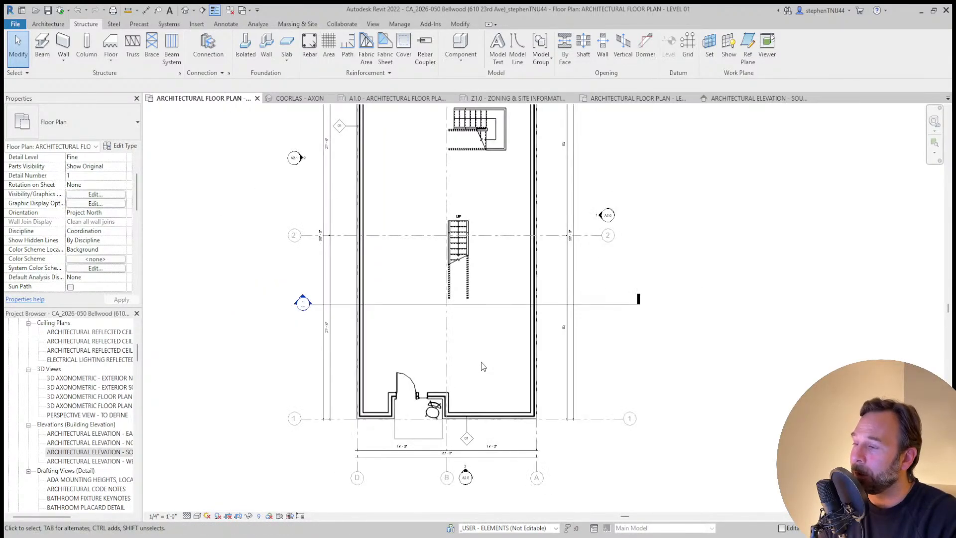
Examine how the grass meets the house and porch slab in the COORLAS - AXON 3D view
left_click(312, 99)
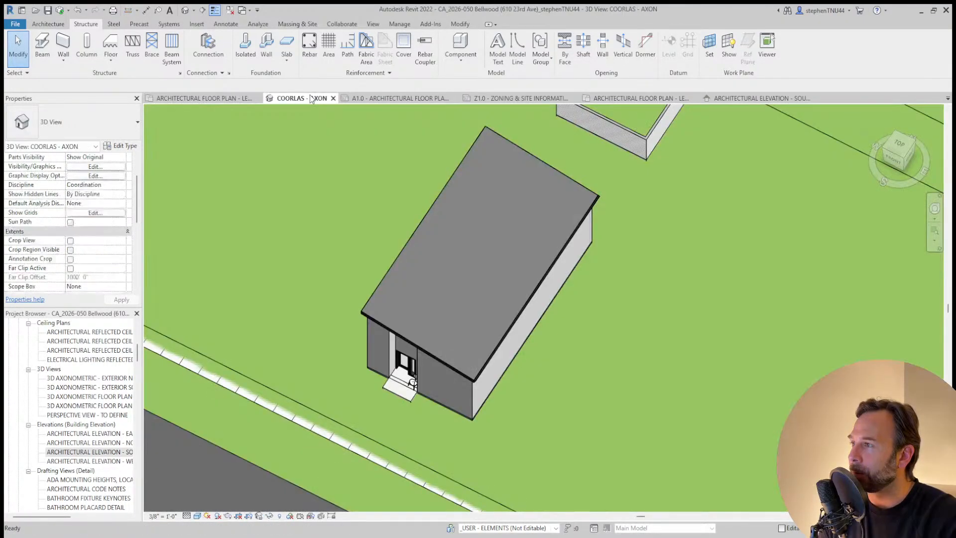
scroll(411, 331, "down", 1)
middle_click_drag(429, 437, 450, 274, "shift")
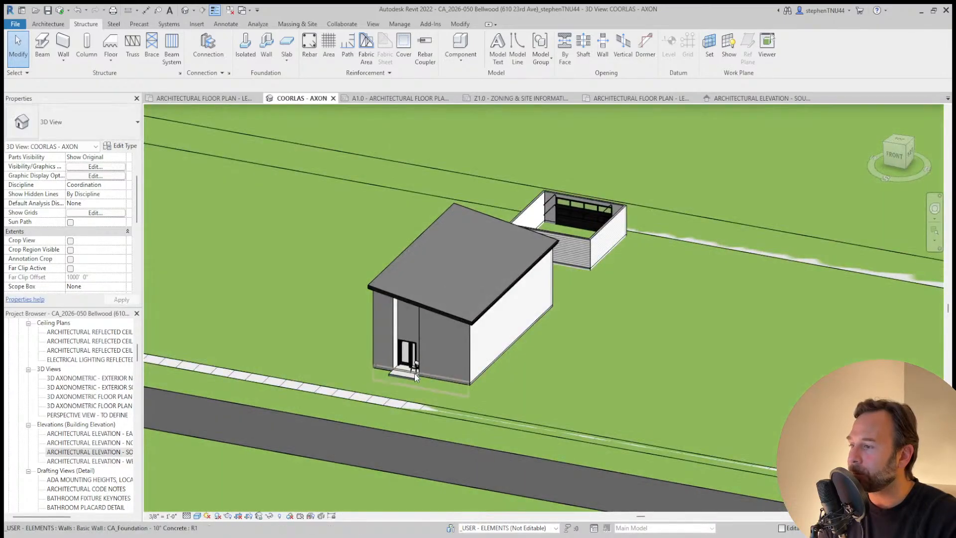
scroll(414, 372, "up", 5)
scroll(405, 387, "up", 2)
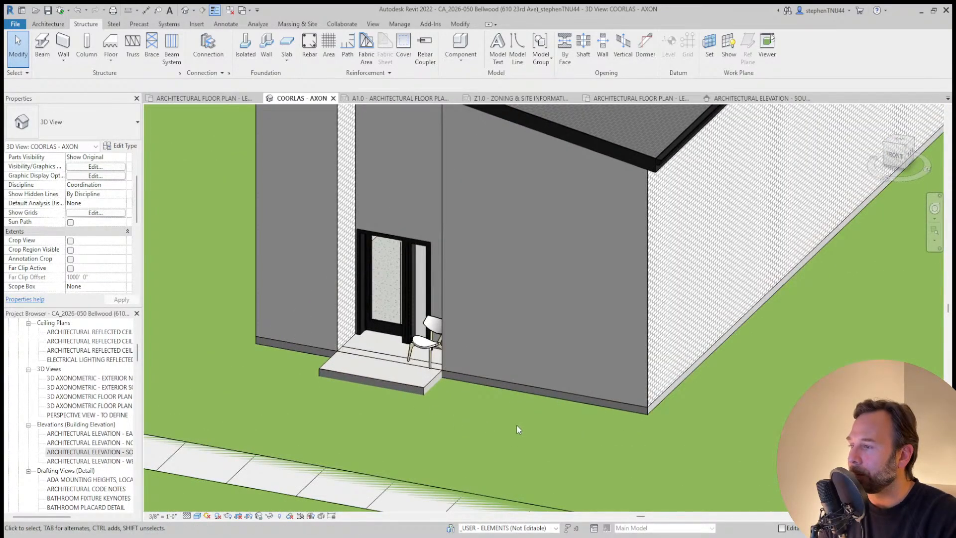
scroll(515, 425, "down", 3)
middle_click_drag(428, 344, 412, 386, "shift")
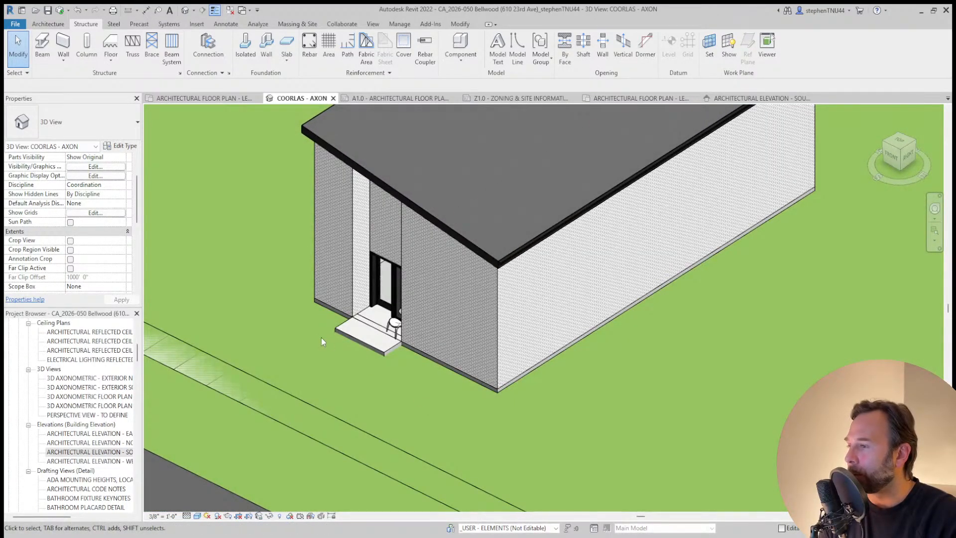
Turn on the section box of the COORLAS - AXON 3D view and select the box
scroll(321, 337, "down", 5)
left_click_drag(134, 206, 138, 240)
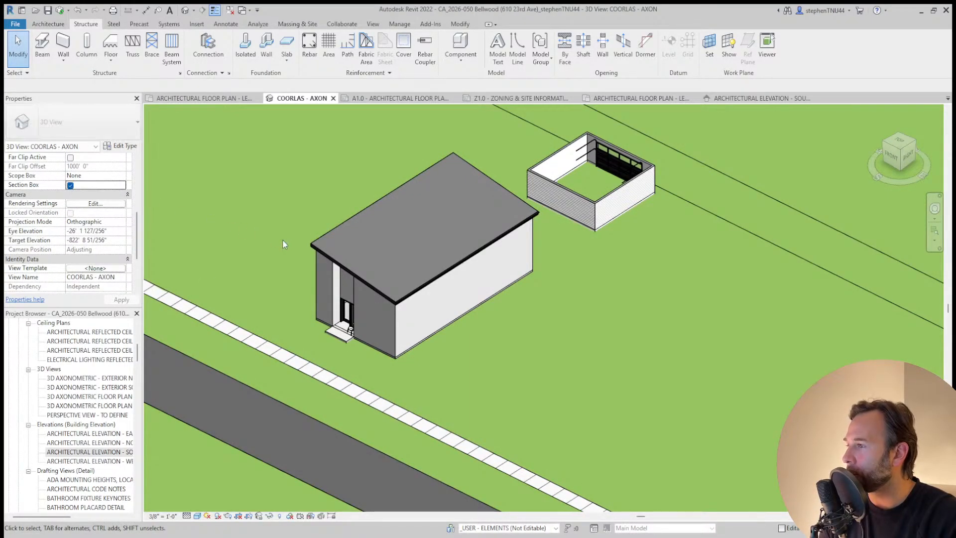
scroll(381, 353, "down", 10)
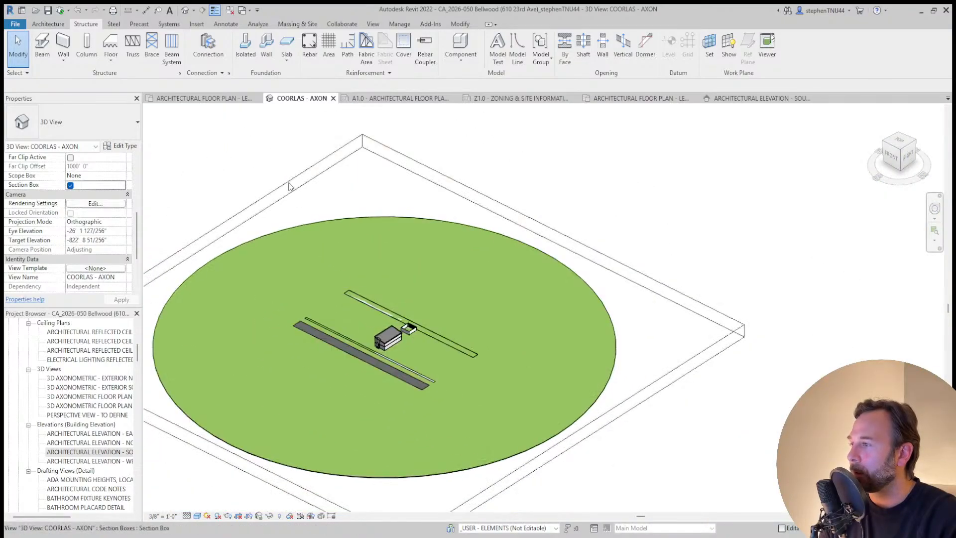
left_click(289, 182)
middle_click_drag(287, 214, 247, 351, "shift")
scroll(247, 351, "down", 3)
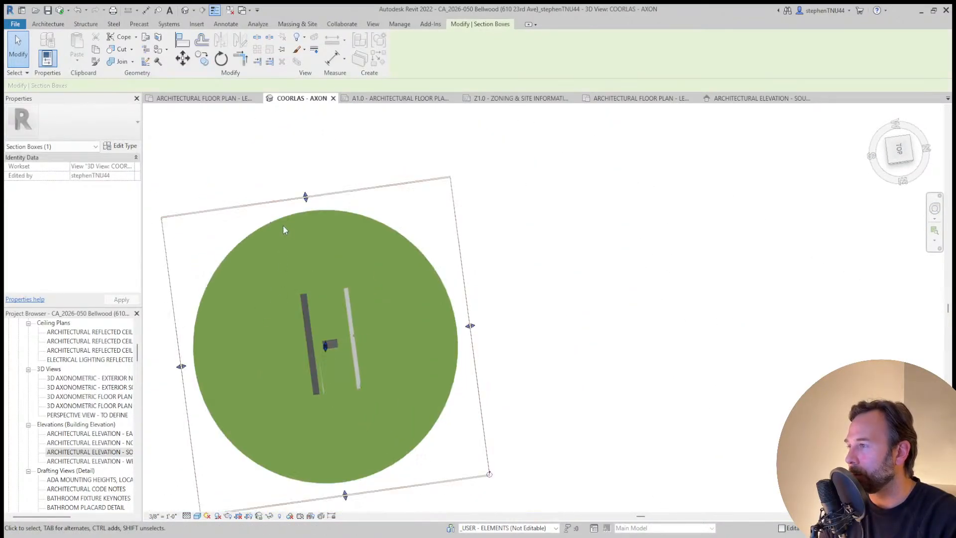
Pull the section box sides in until the box tightly encloses the house and the detached garage
left_click_drag(305, 197, 194, 387)
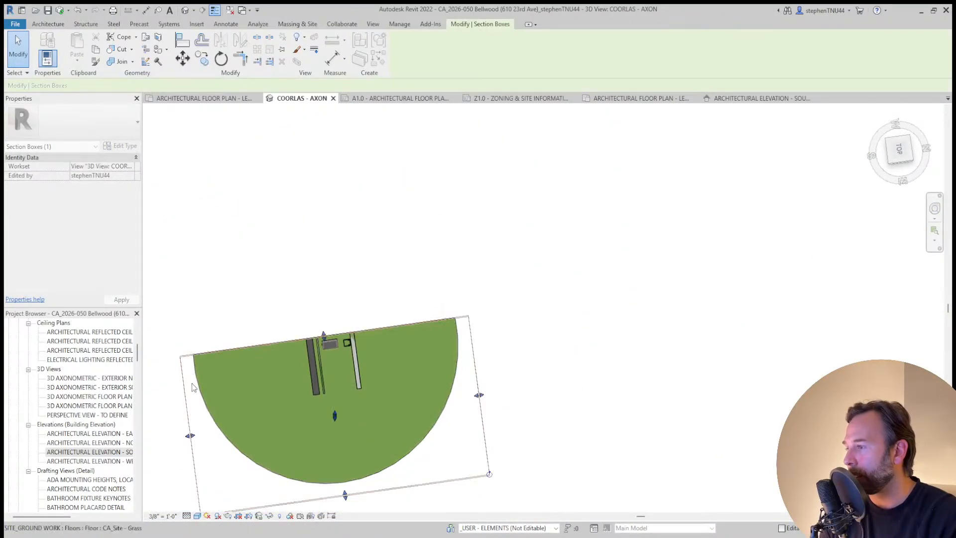
middle_click_drag(326, 392, 489, 435, "shift")
left_click_drag(455, 426, 342, 403)
scroll(361, 338, "up", 2)
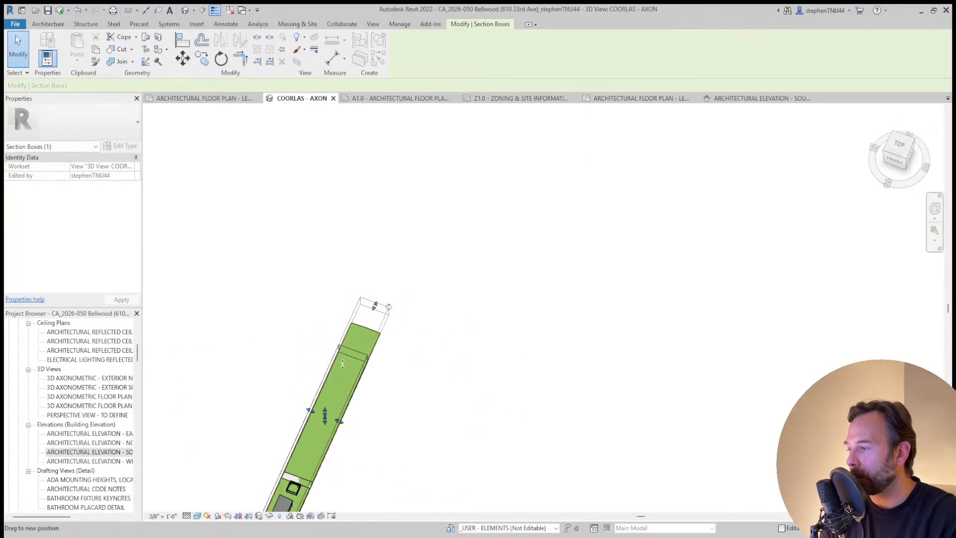
left_click_drag(299, 479, 298, 480)
middle_click_drag(298, 424, 237, 404, "shift")
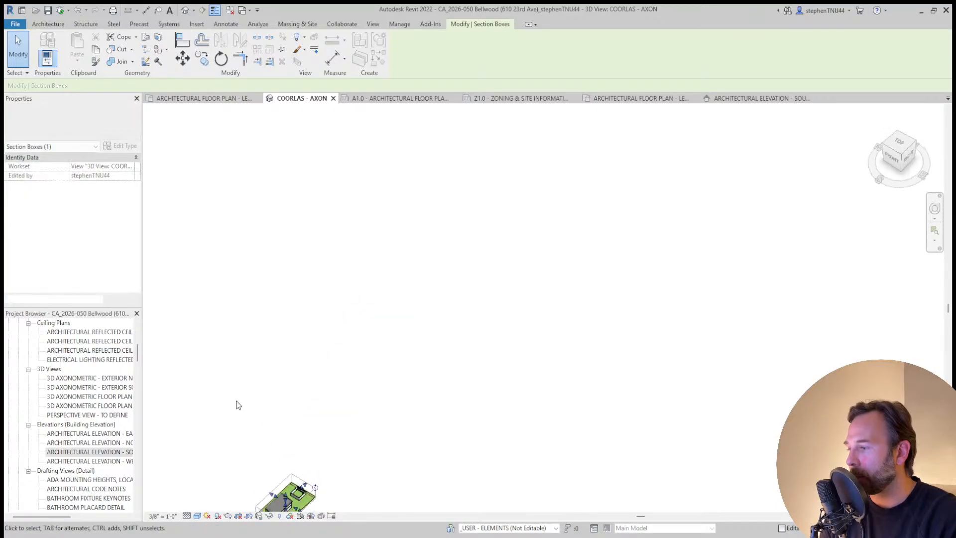
middle_click_drag(263, 459, 403, 294)
scroll(402, 310, "up", 3)
scroll(433, 377, "up", 4)
middle_click_drag(441, 429, 448, 325, "shift")
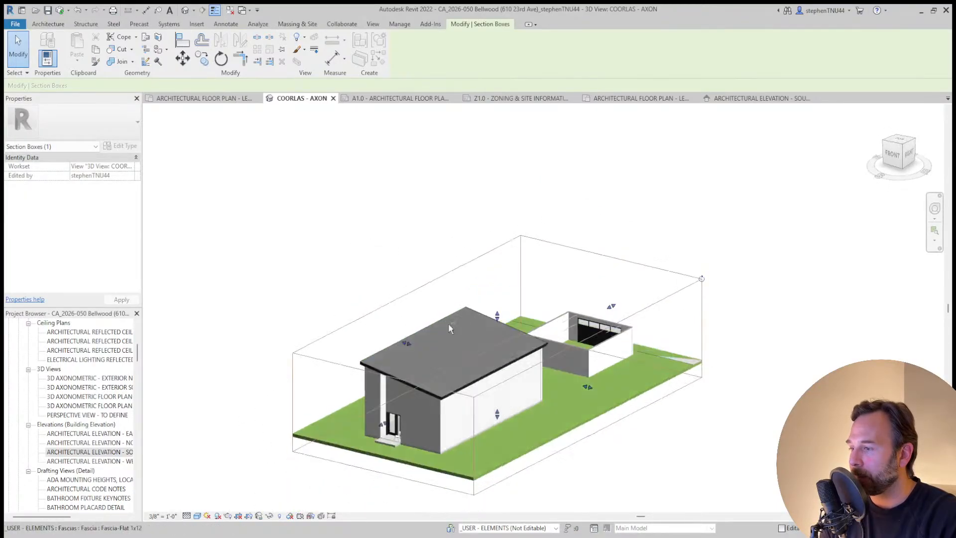
Split the front 10" concrete foundation wall within the porch recess and pull the right piece's end back beyond the recess
scroll(386, 453, "up", 5)
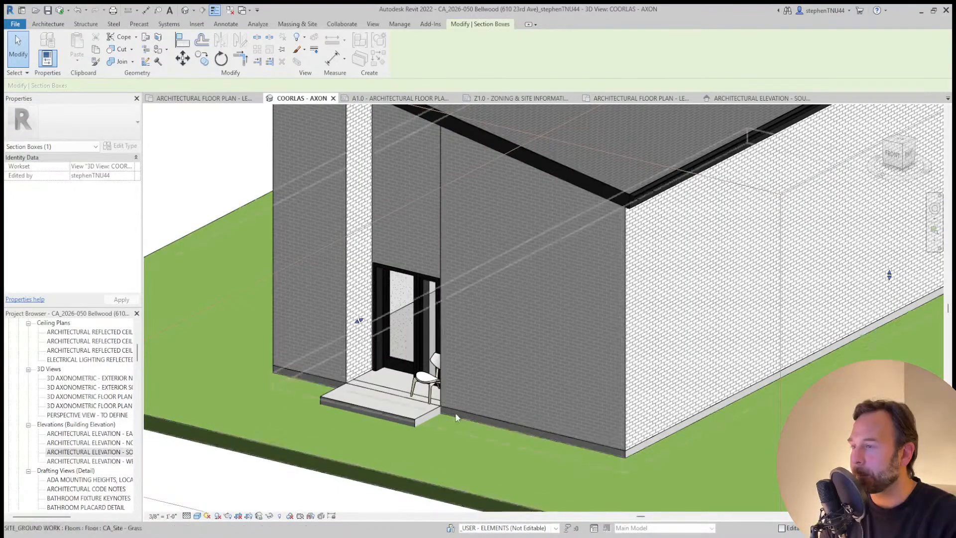
scroll(425, 448, "up", 2)
middle_click_drag(426, 447, 396, 298, "shift")
scroll(396, 294, "up", 1)
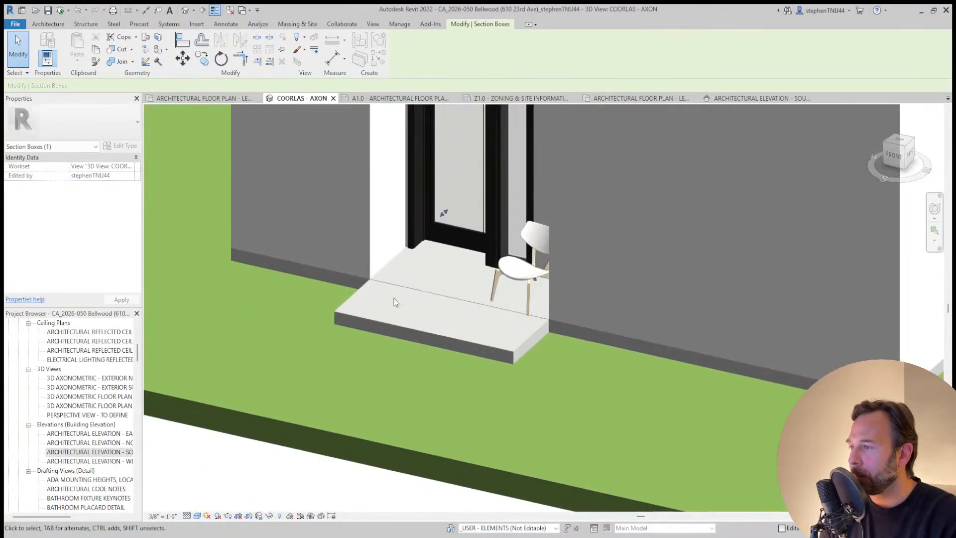
left_click(398, 288)
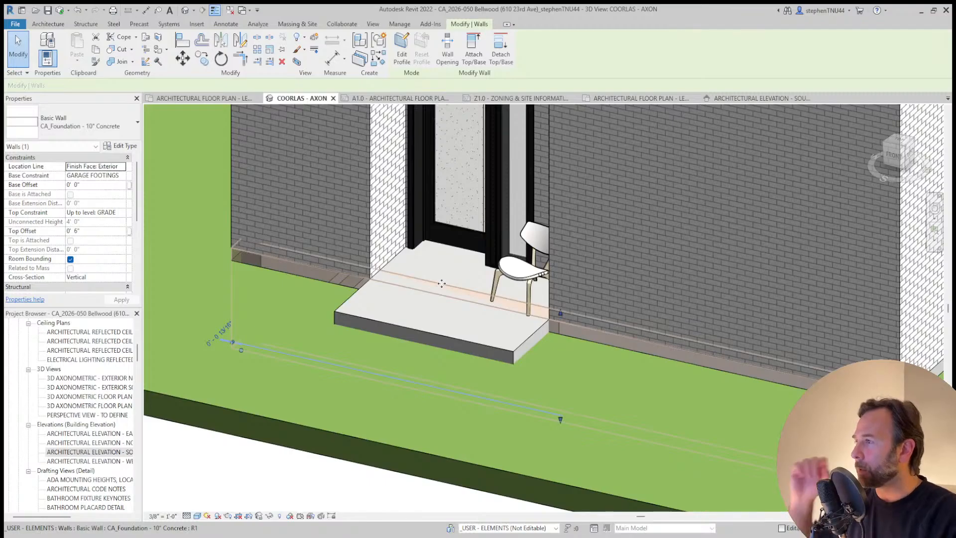
left_click(261, 39)
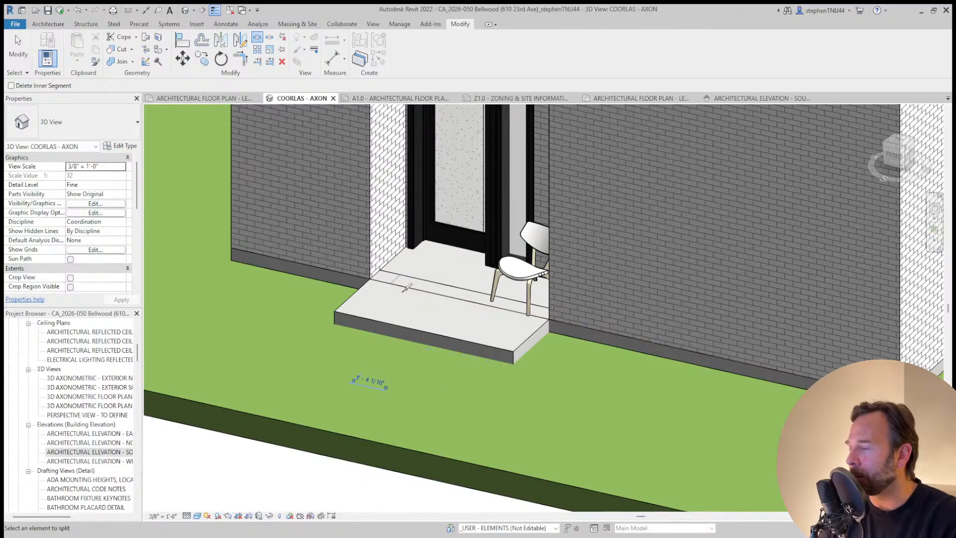
key("Escape")
left_click(416, 282)
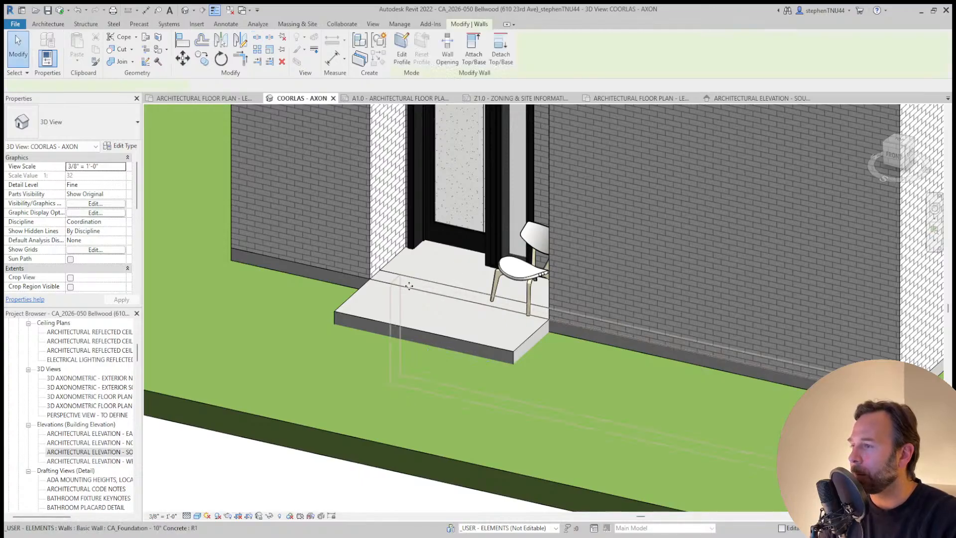
left_click_drag(391, 384, 583, 426)
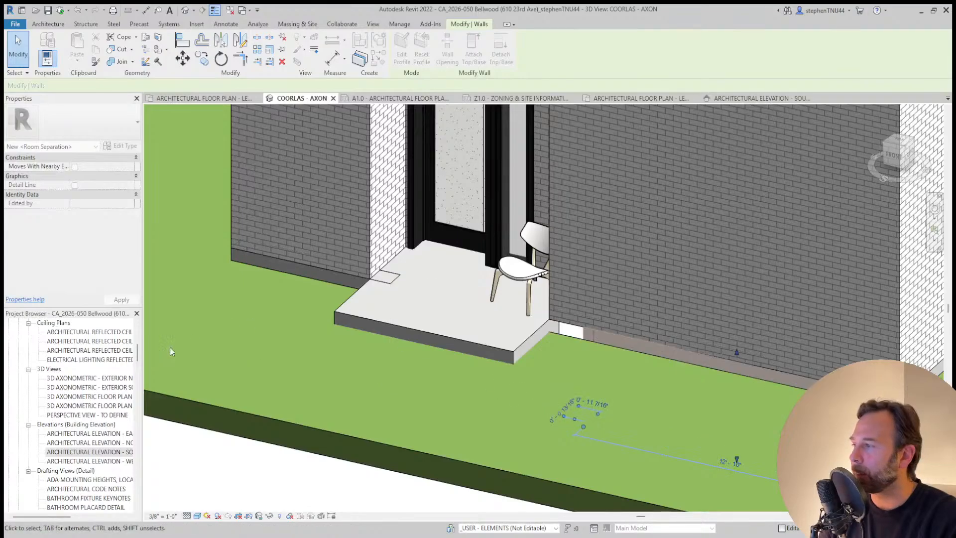
Open the STRUCTURAL FRAMING PLAN - BASEMENT floor plan at the gap in the front foundation wall
left_click_drag(138, 355, 139, 332)
scroll(99, 418, "down", 1)
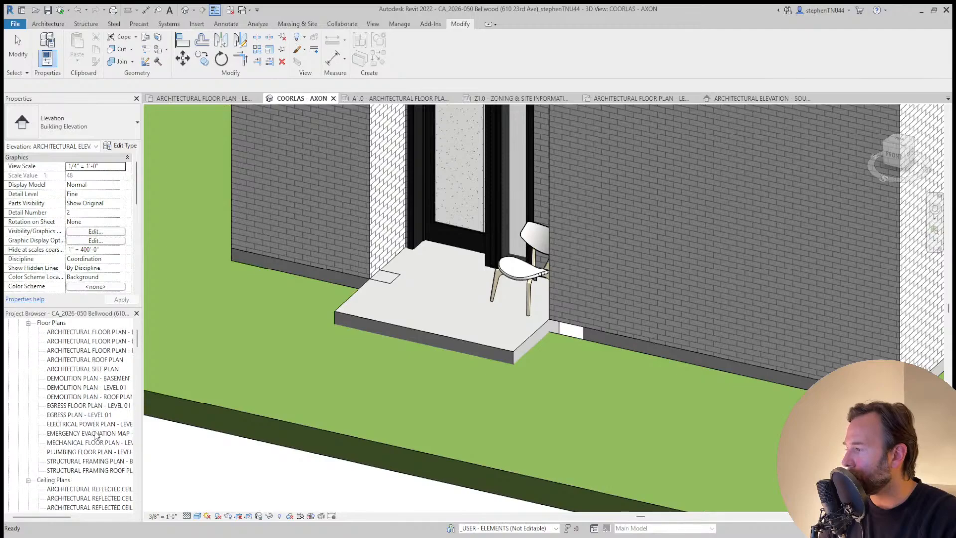
double_click(90, 461)
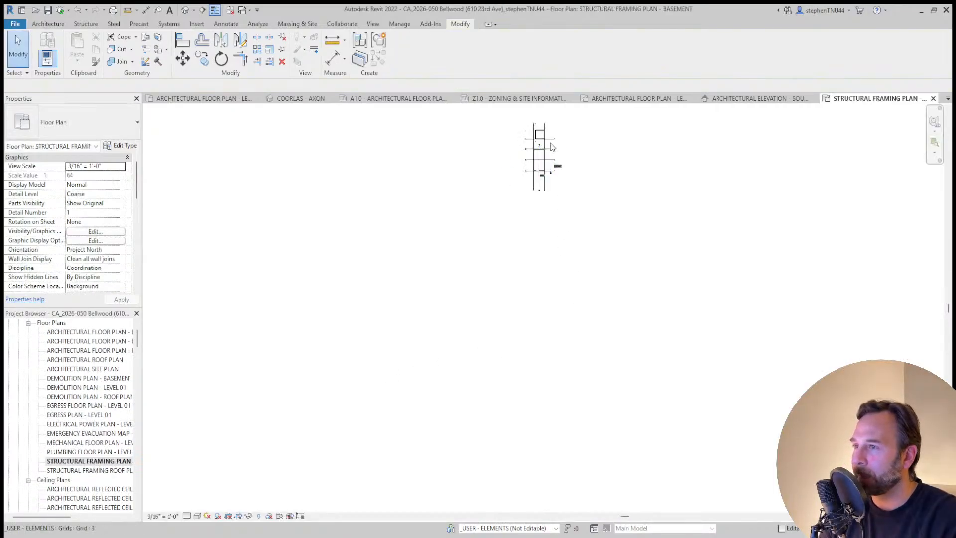
scroll(551, 147, "up", 10)
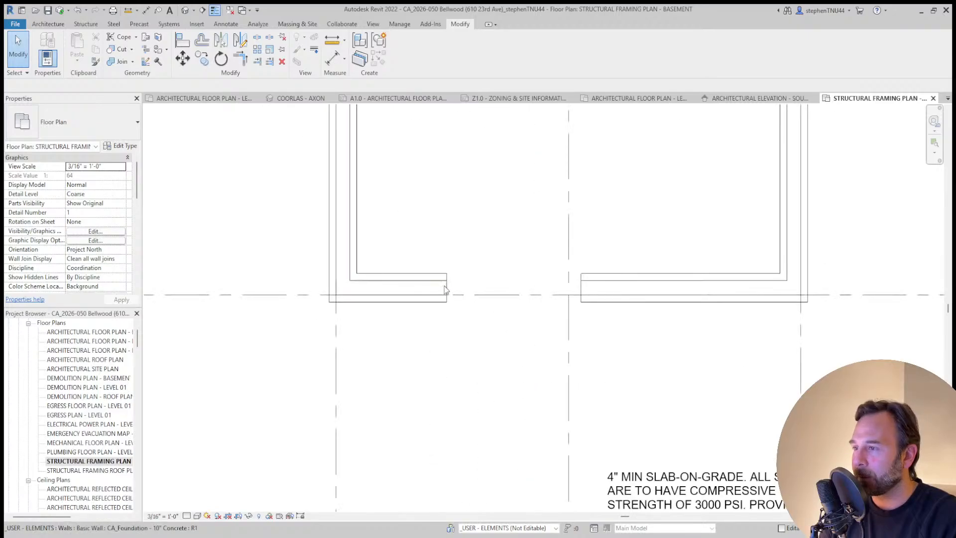
Close the structural framing plan and align the front foundation wall's end with the porch slab's side edge in the 3D view
scroll(556, 290, "down", 3)
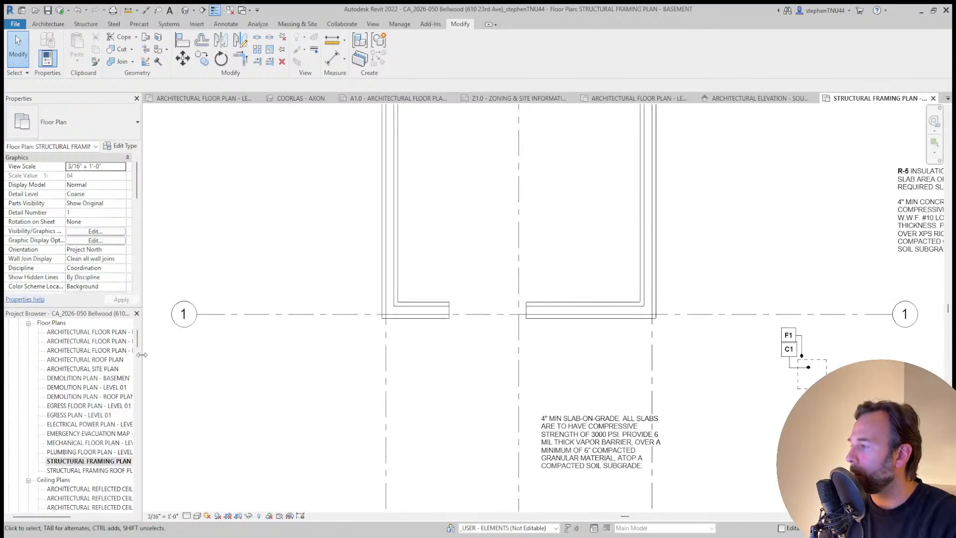
left_click(933, 98)
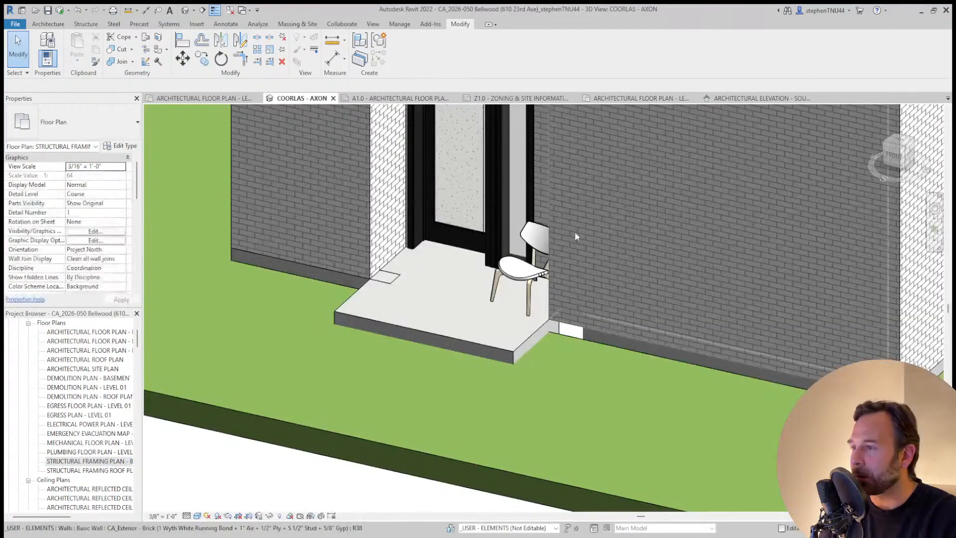
scroll(387, 248, "up", 2)
key("a")
key("l")
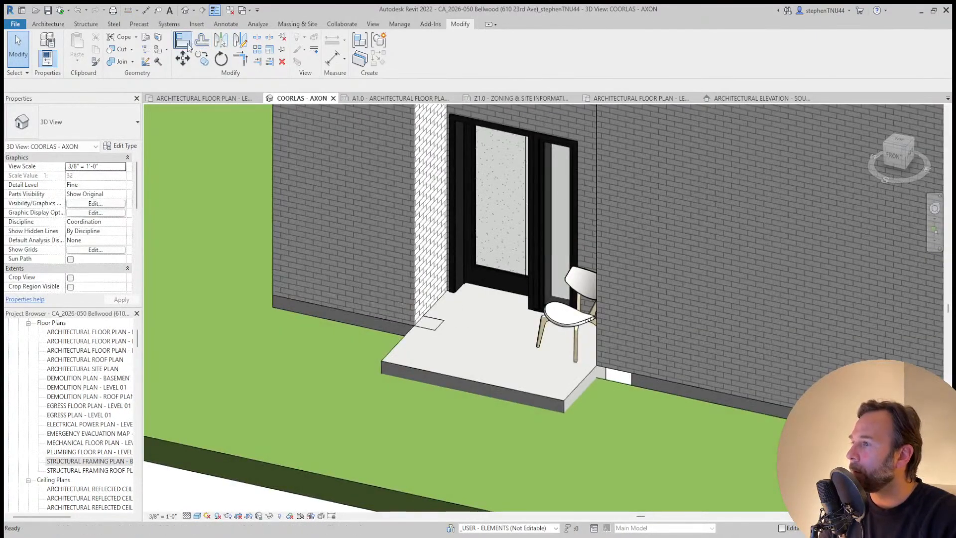
scroll(407, 333, "up", 2)
left_click(407, 331)
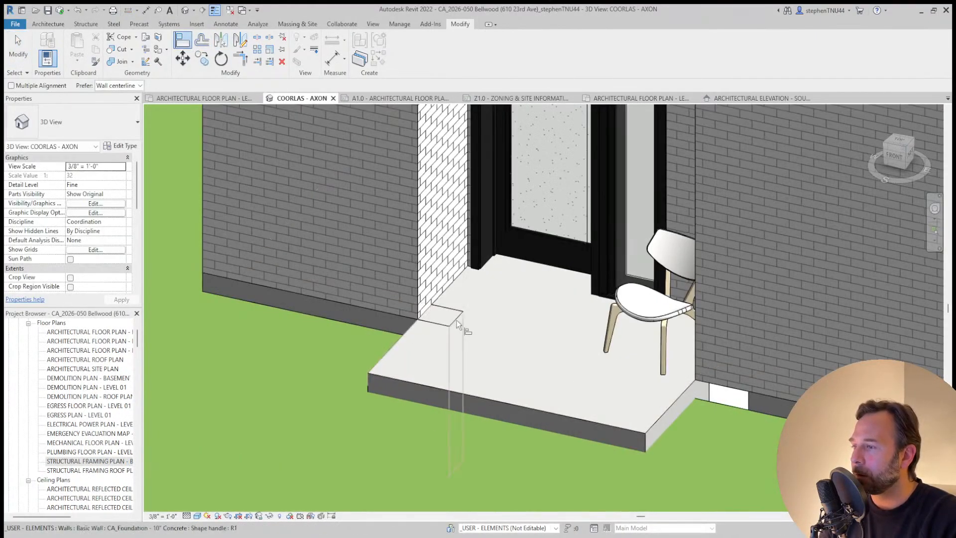
left_click(456, 320)
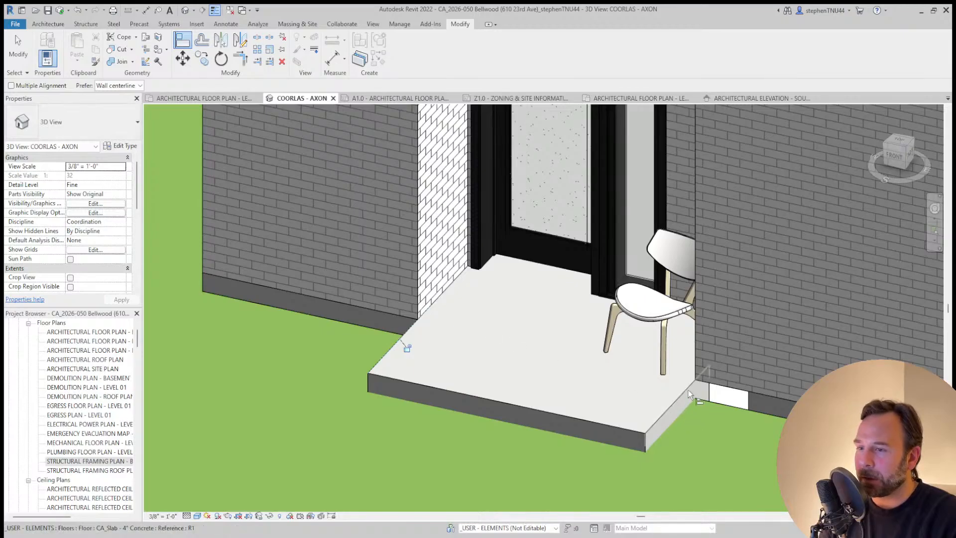
key("Escape")
scroll(578, 298, "down", 3)
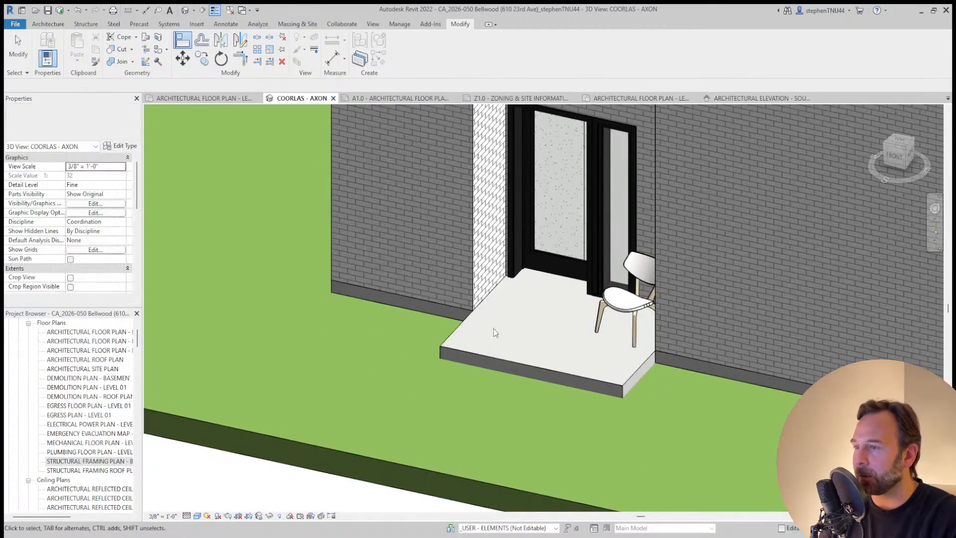
Examine the porch in 3D and the front yard towards 23rd Ave on sheet Z1.0 - Zoning & Site Information
scroll(494, 329, "down", 1)
middle_click_drag(513, 393, 531, 346, "shift")
middle_click_drag(628, 308, 546, 405)
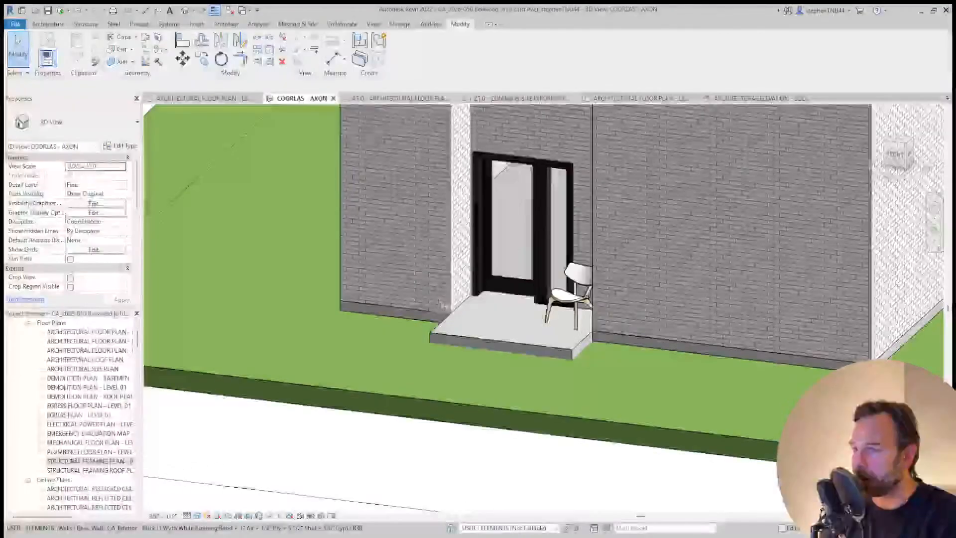
scroll(554, 381, "down", 4)
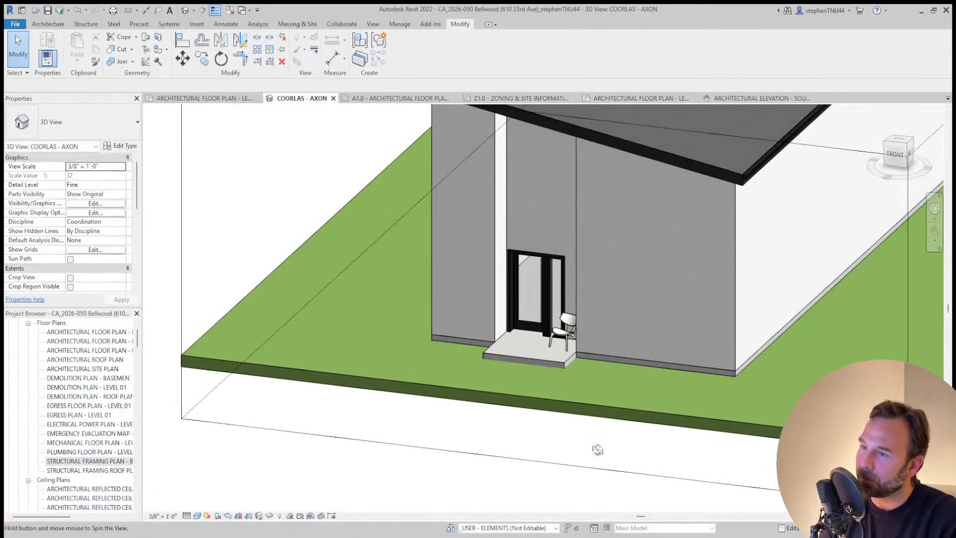
middle_click_drag(598, 449, 605, 441, "shift")
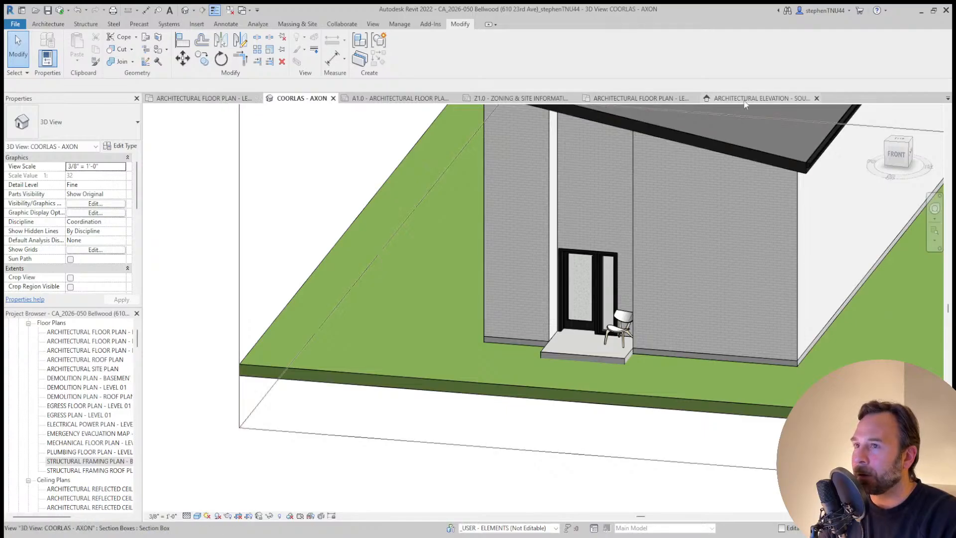
left_click(520, 98)
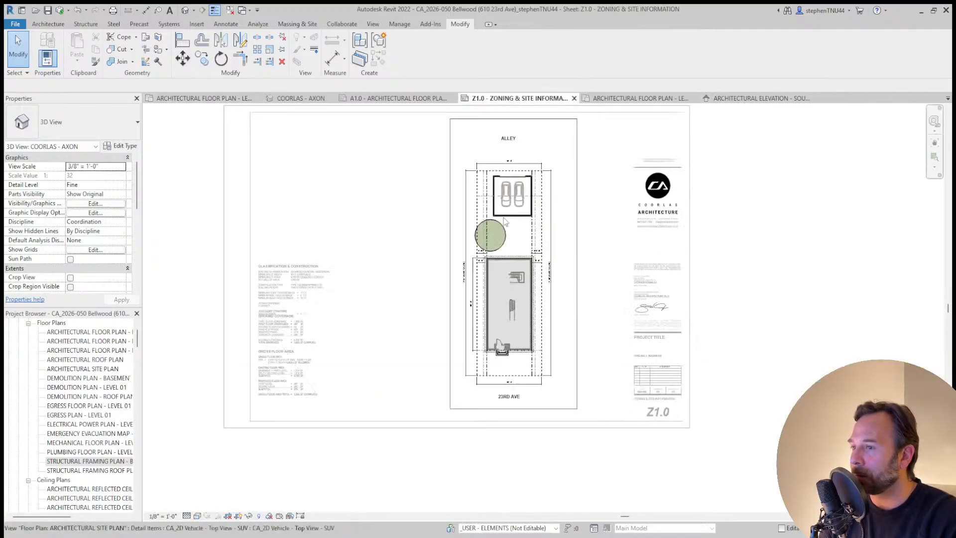
scroll(480, 365, "up", 3)
scroll(481, 368, "up", 1)
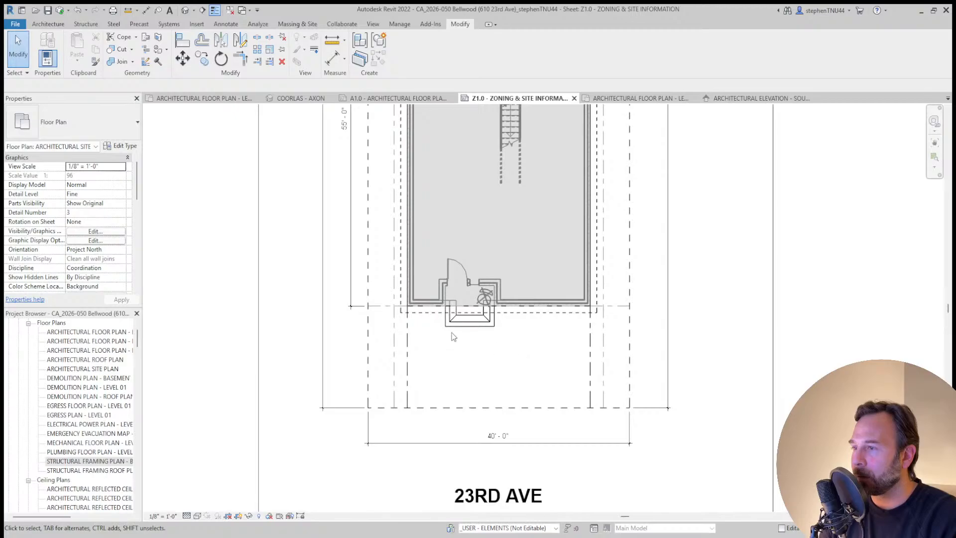
scroll(453, 337, "up", 2)
scroll(515, 335, "up", 1)
middle_click_drag(541, 341, 525, 352)
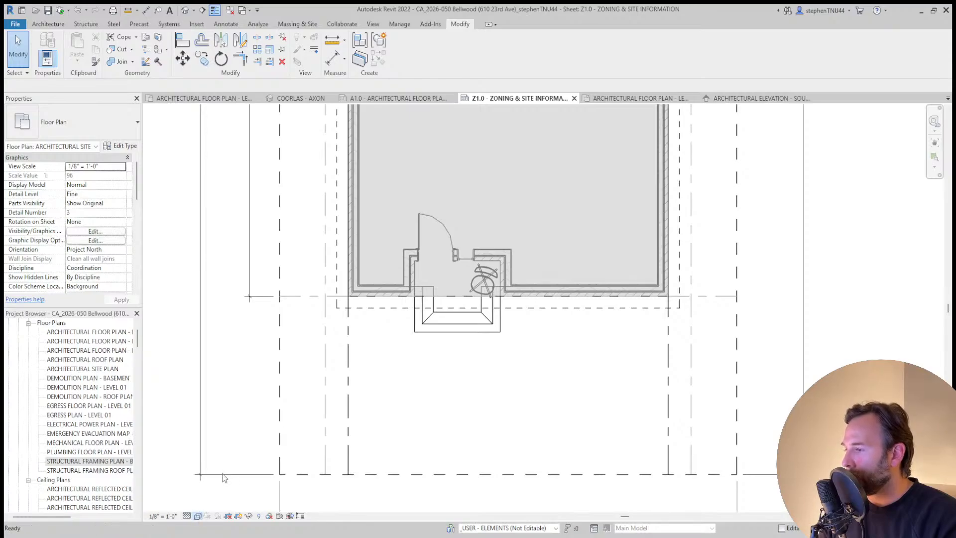
scroll(463, 388, "down", 4)
scroll(258, 398, "down", 2)
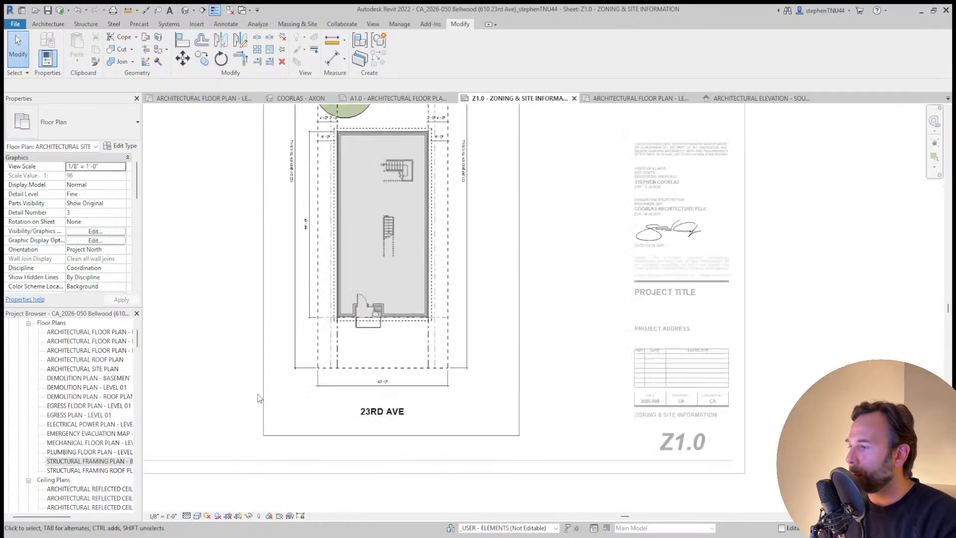
scroll(259, 398, "down", 1)
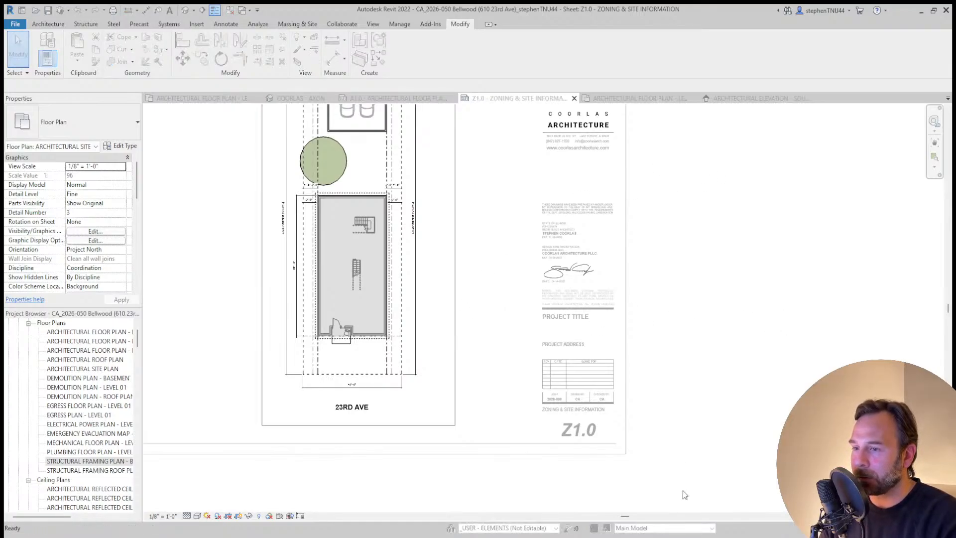
Copy the 23rd Ave sidewalk floor, CA_Site - Sidewalk (5' Grid), up into the front yard
scroll(486, 354, "up", 4)
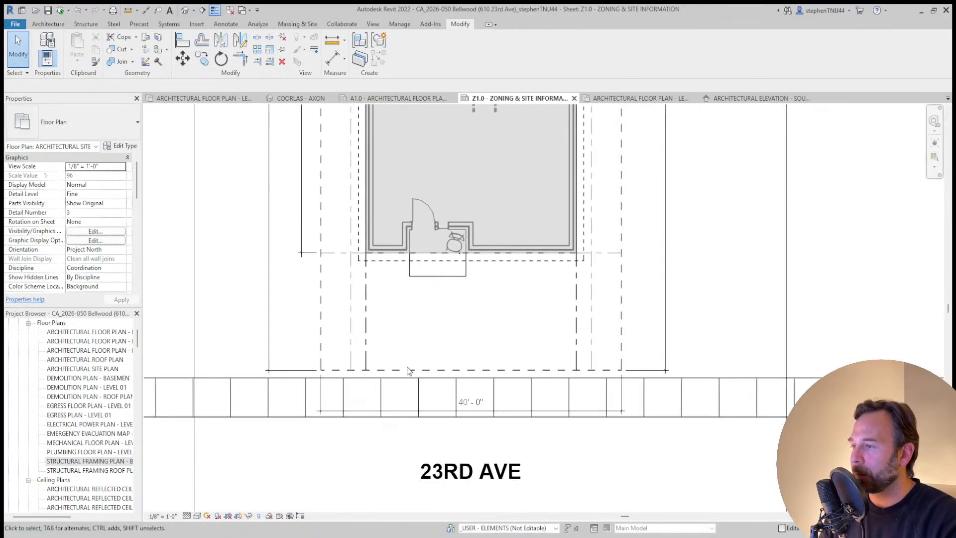
left_click(403, 385)
scroll(418, 370, "down", 1)
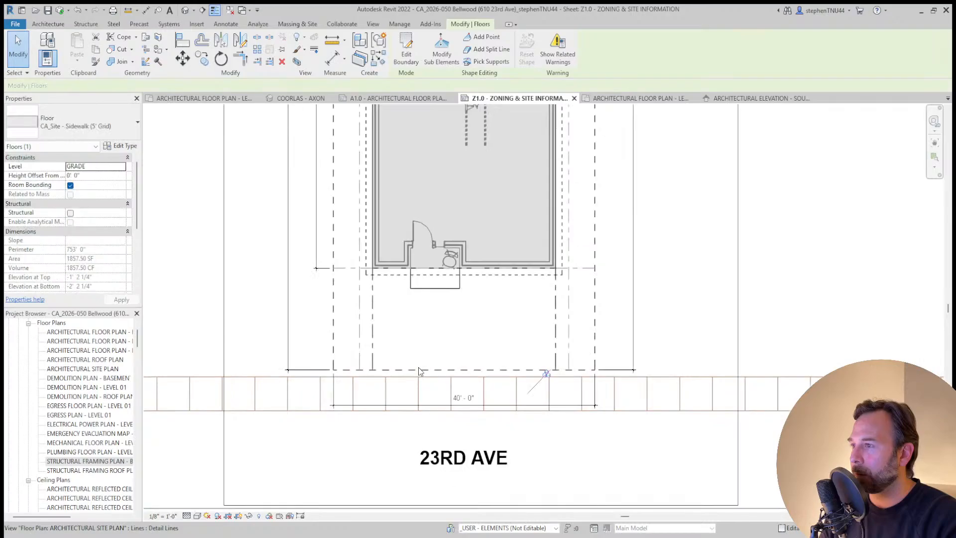
key("c")
key("o")
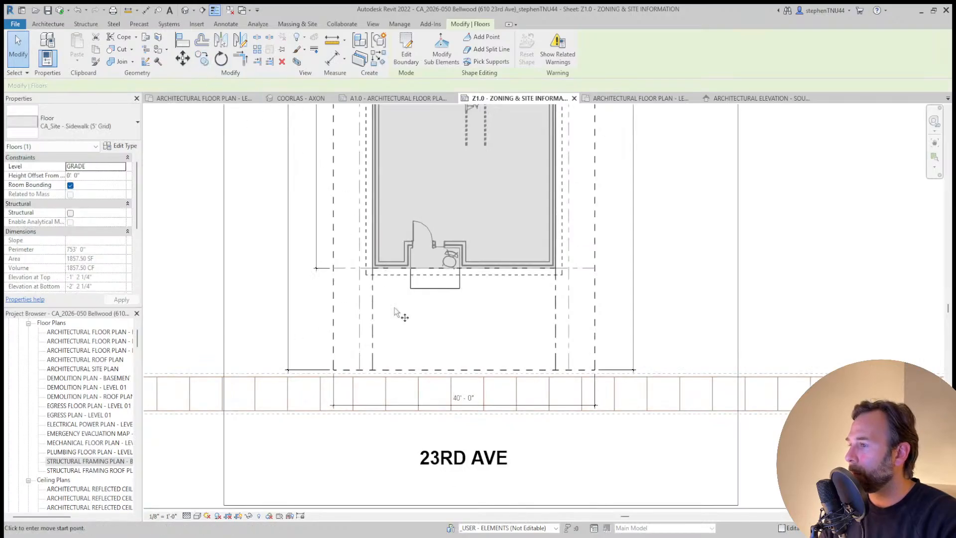
left_click(383, 385)
left_click(426, 336)
key("Escape")
key("Escape")
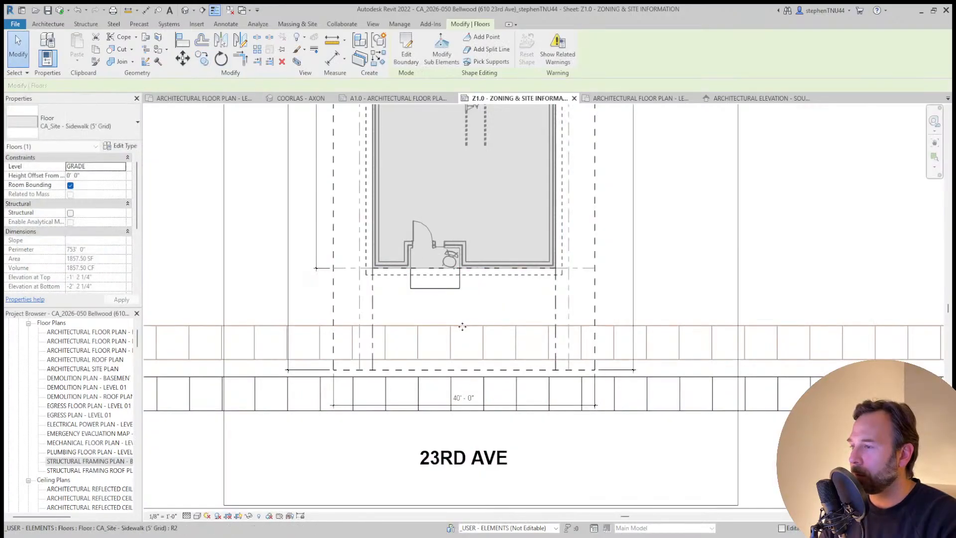
Rotate the copied sidewalk floor by 90 degrees so it runs from the porch towards the street
left_click(221, 59)
scroll(351, 323, "down", 1)
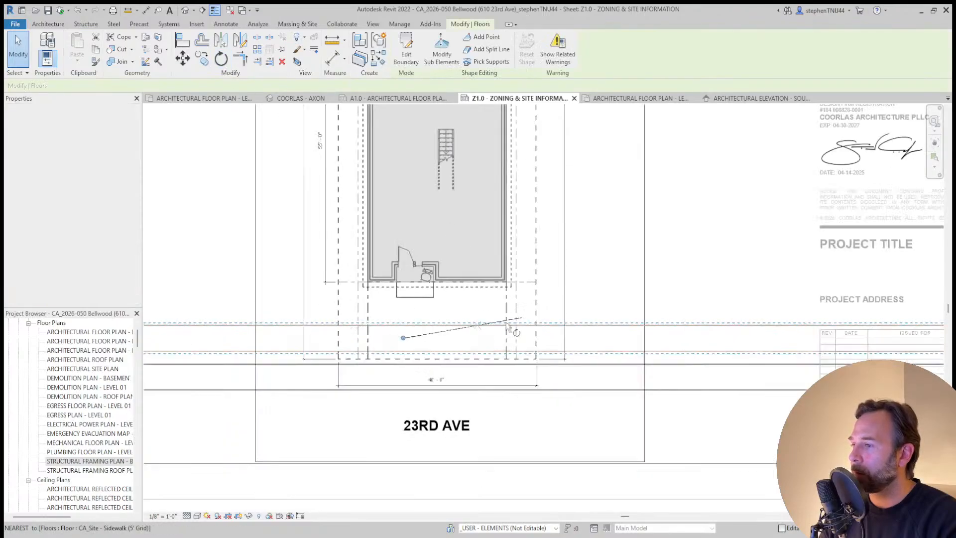
left_click(510, 330)
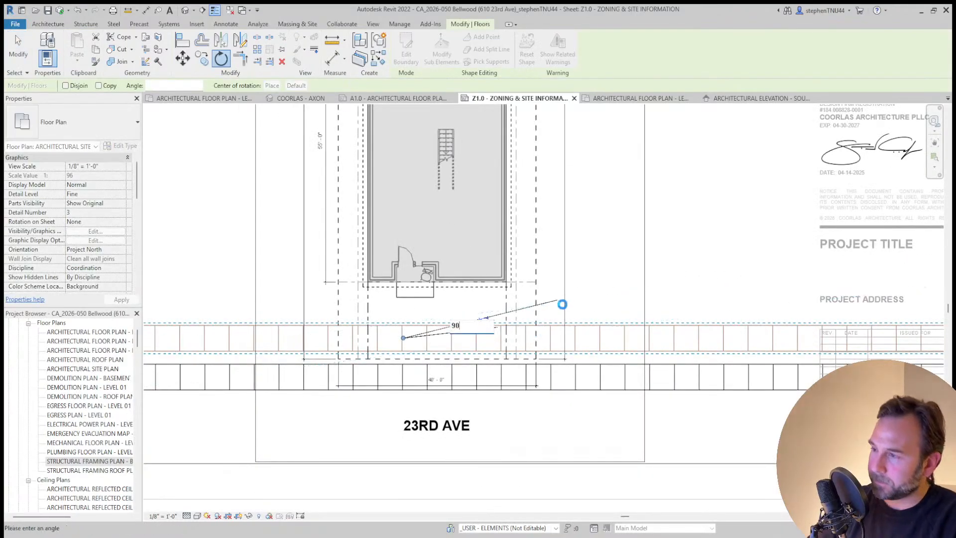
left_click(462, 323)
Sketch a rectangular boundary for the rotated floor from the porch slab's front edge to the street sidewalk, aligned to the porch's width
scroll(411, 319, "up", 2)
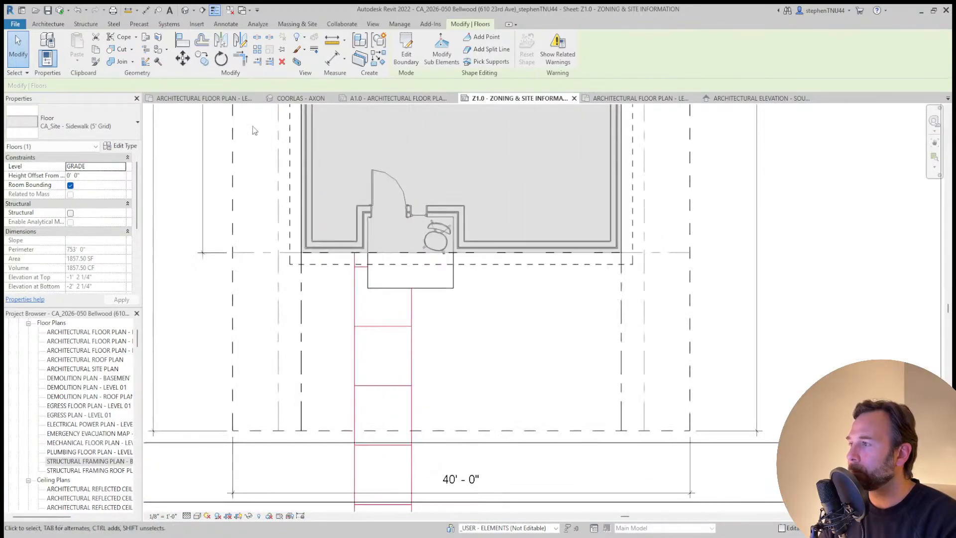
left_click(405, 50)
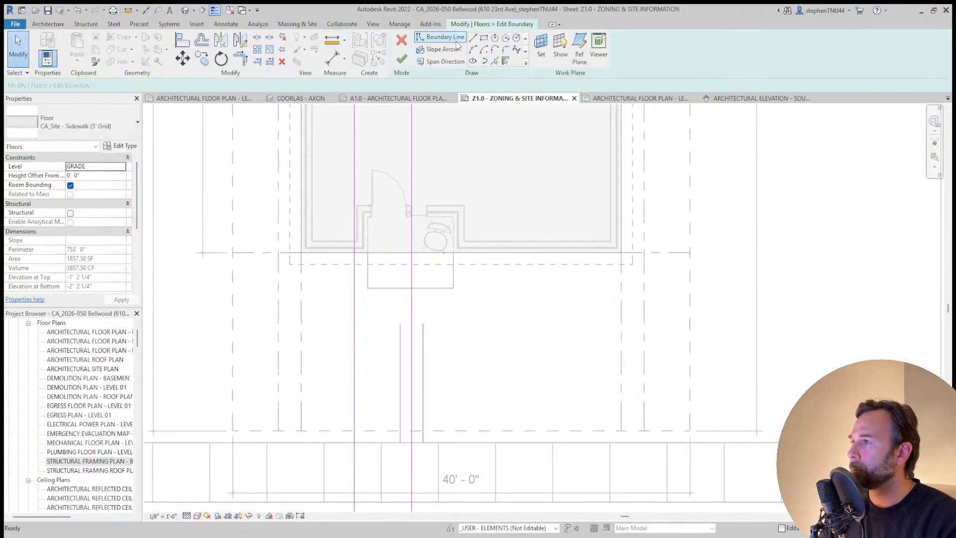
left_click(483, 38)
left_click(367, 288)
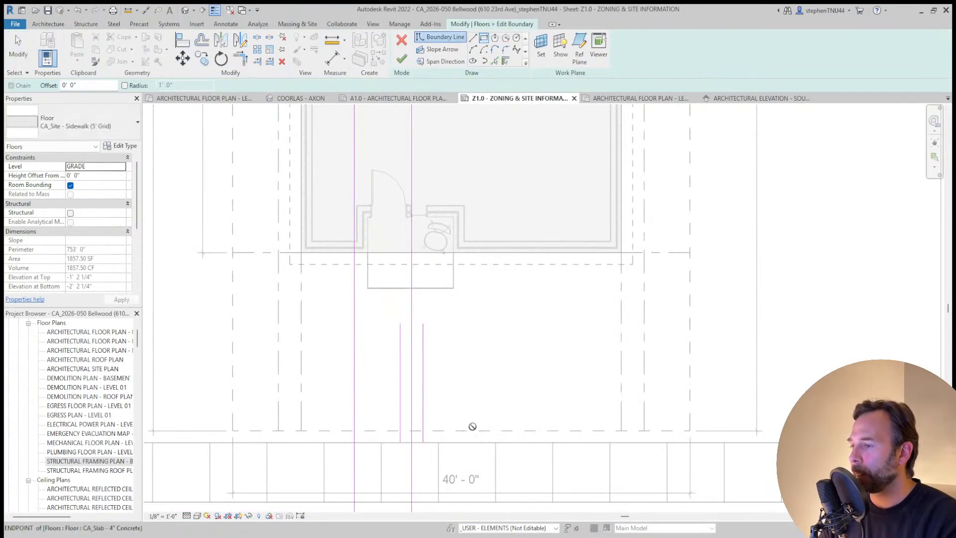
left_click(468, 442)
key("a")
key("l")
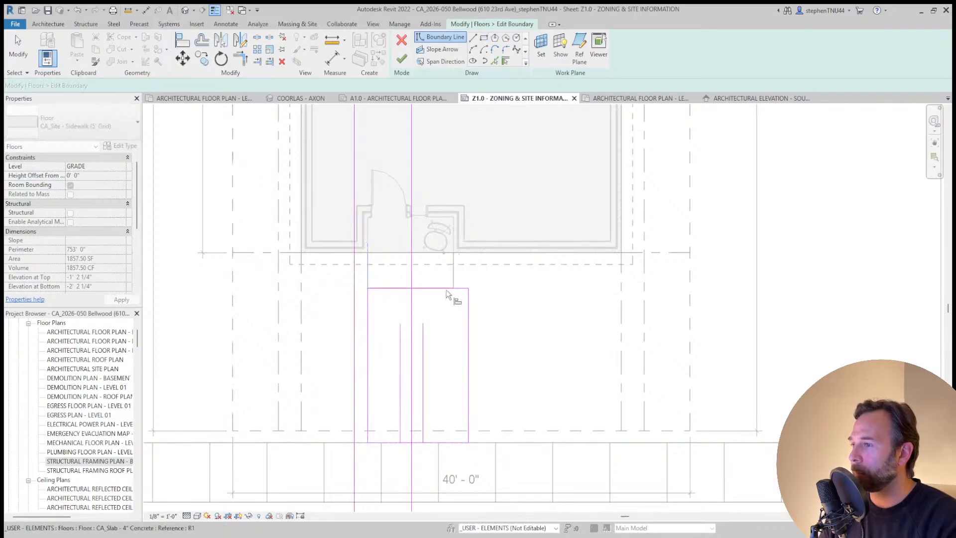
left_click(453, 277)
left_click(468, 306)
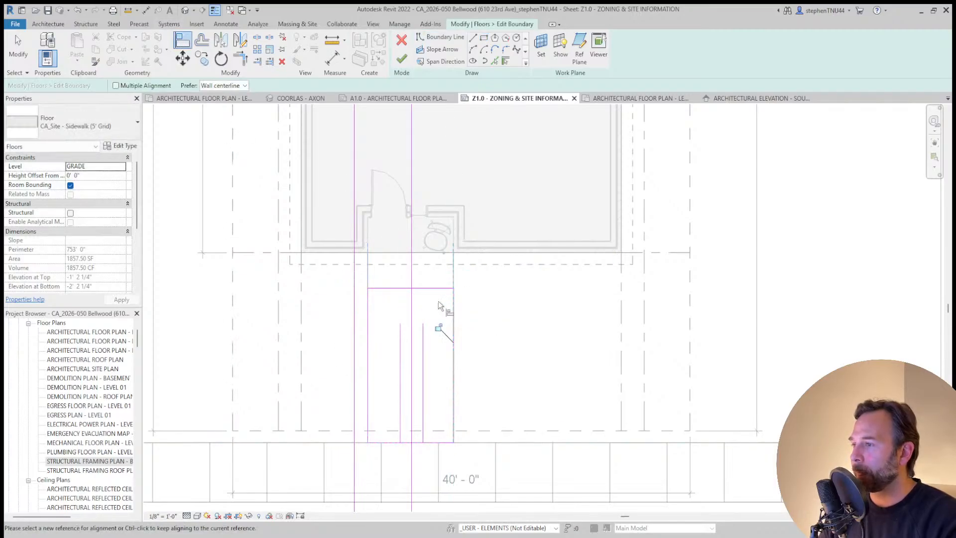
key("Escape")
key("Escape")
Delete the copied floor's old boundary lines and finish the walkway's boundary sketch
left_click(411, 269)
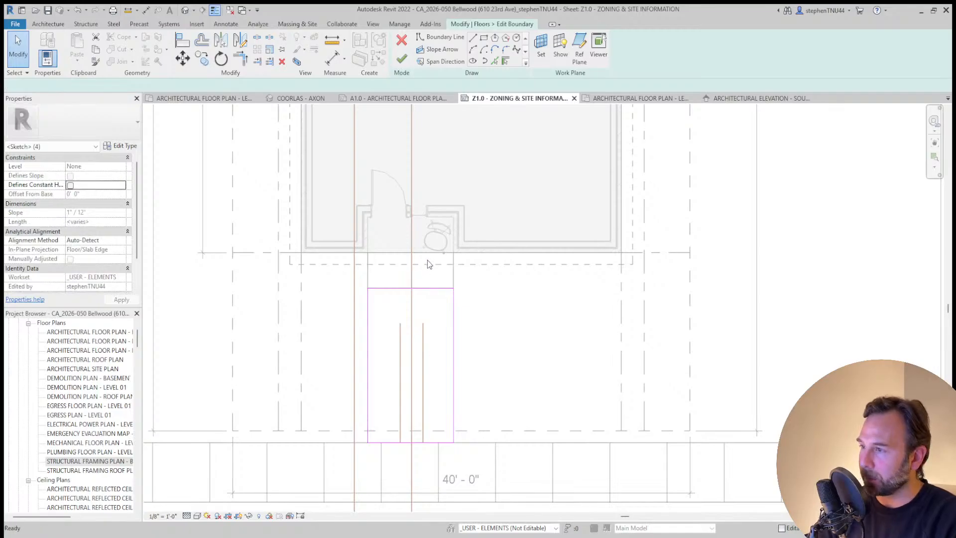
key("Delete")
scroll(428, 259, "down", 2)
left_click(401, 59)
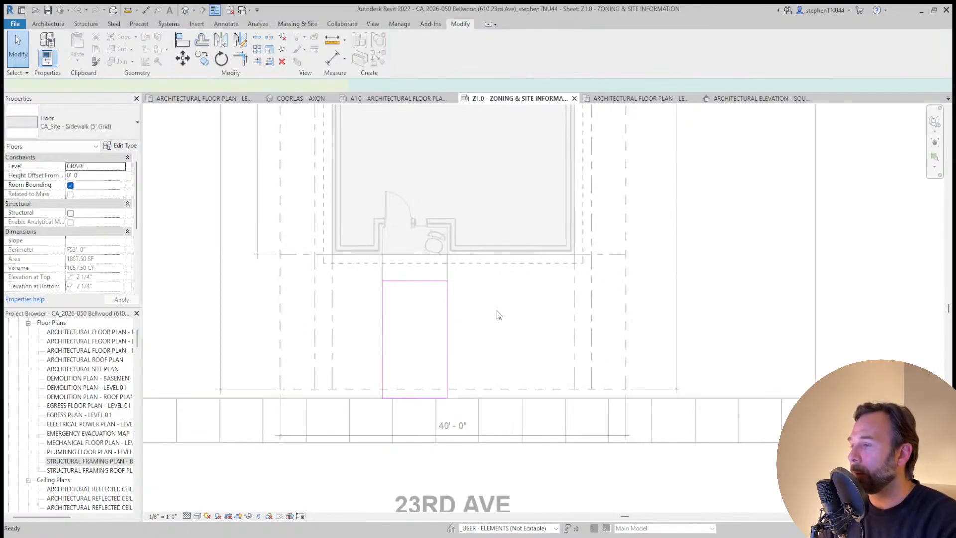
left_click(497, 328)
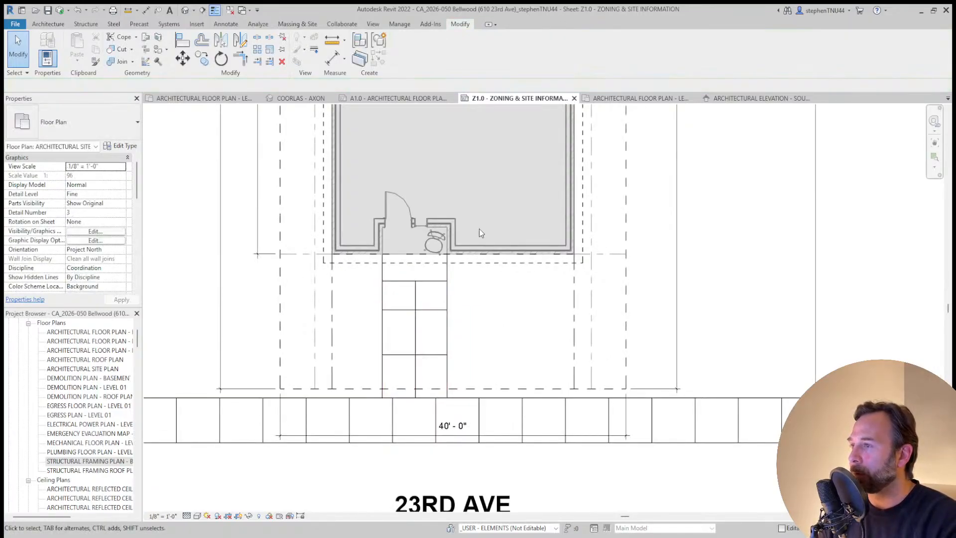
Check the new front walkway in the COORLAS - AXON 3D view and return to sheet Z1.0
left_click(312, 98)
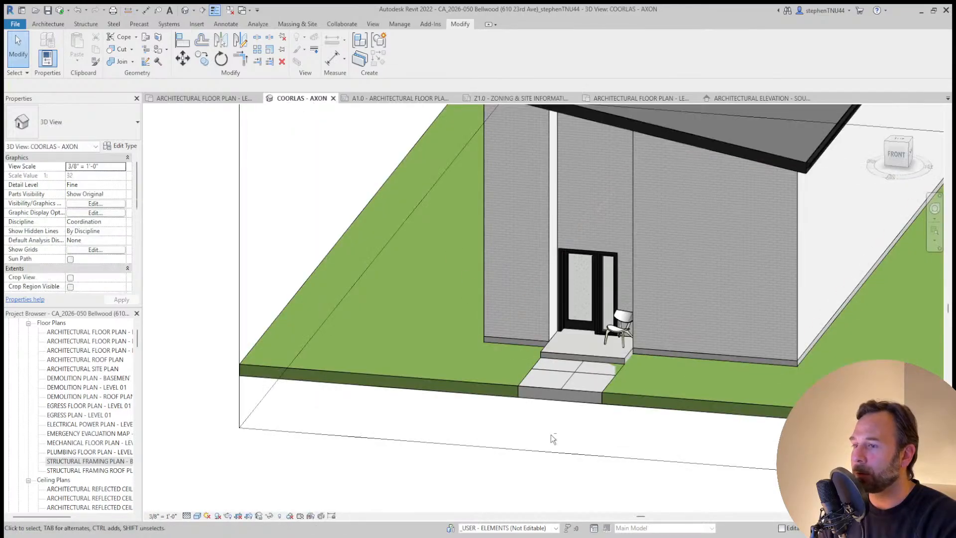
middle_click_drag(551, 437, 471, 386, "shift")
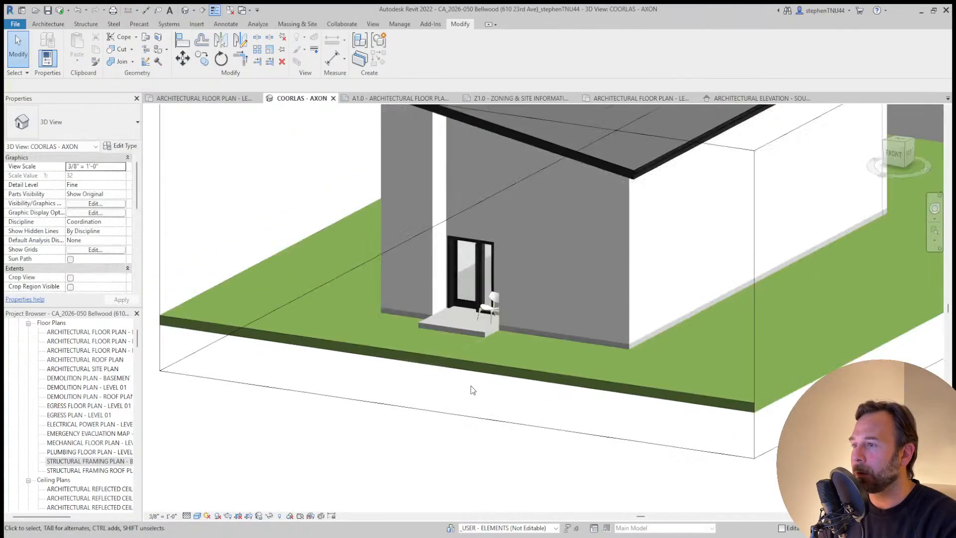
left_click(766, 98)
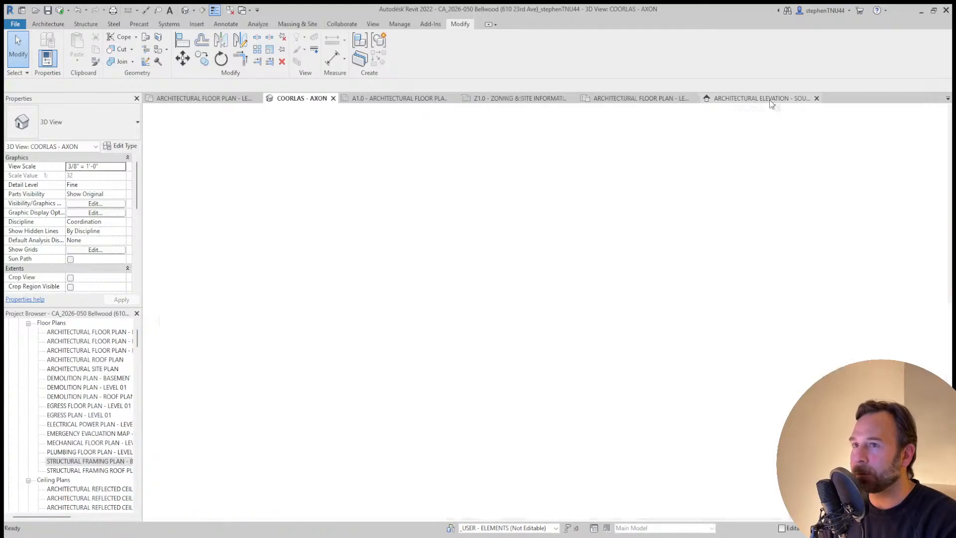
left_click(632, 99)
left_click(515, 99)
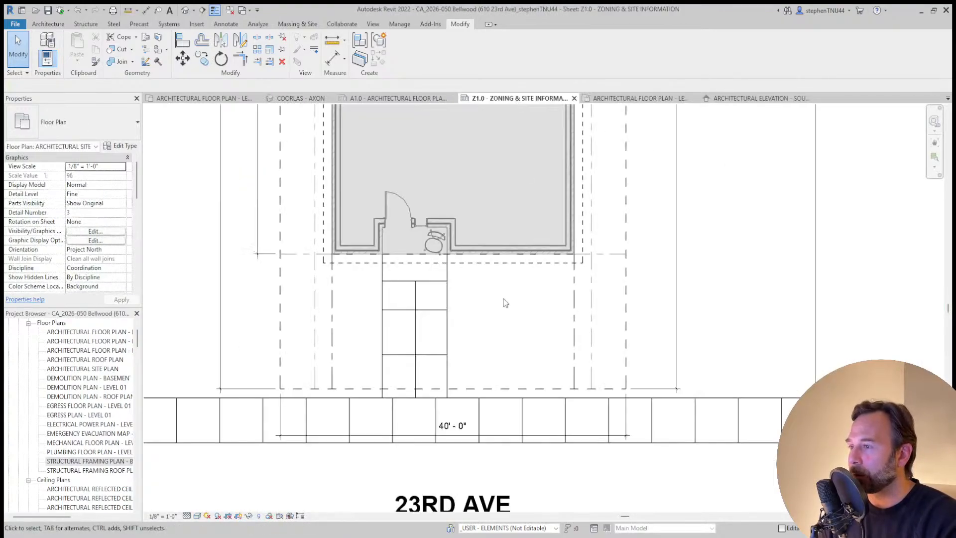
Change the front walkway floor's type to CA_Slab - 4" Concrete
left_click(443, 319)
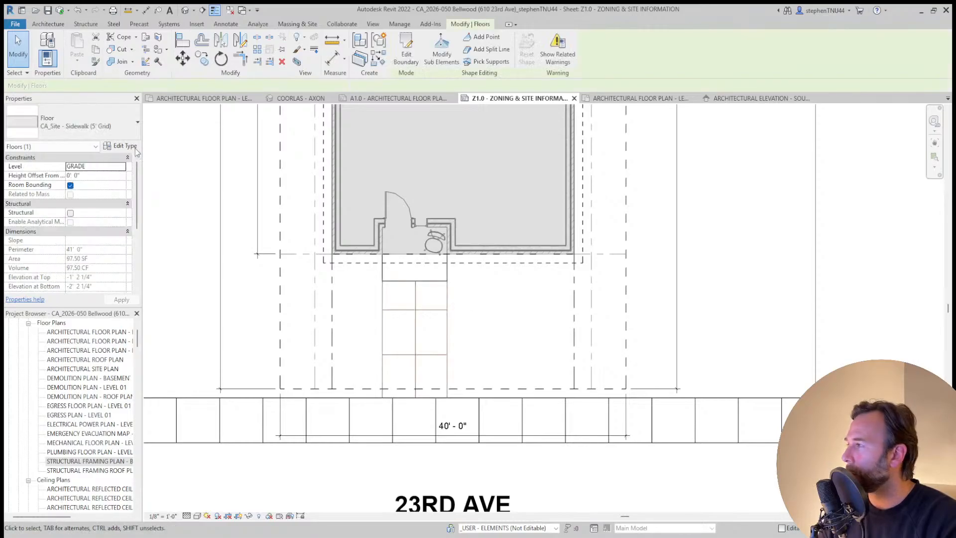
left_click(119, 124)
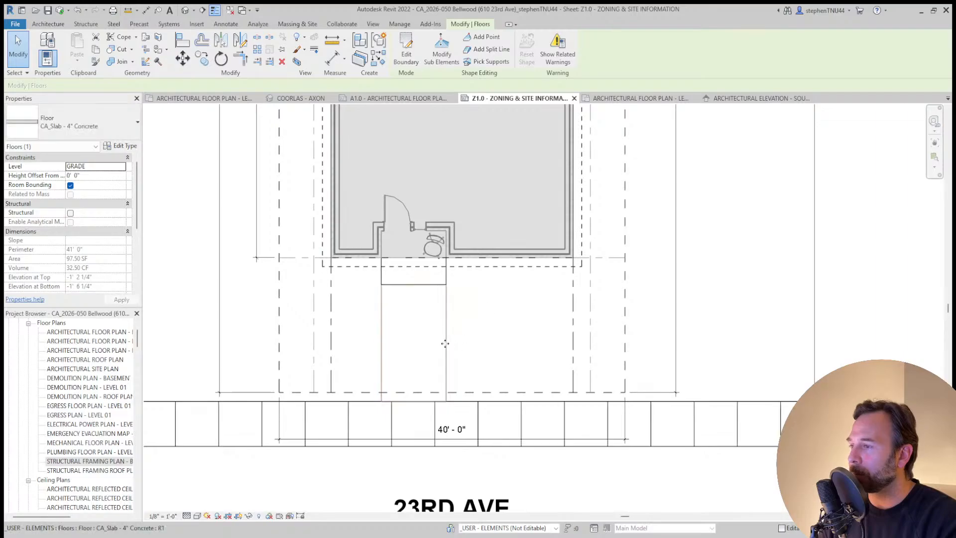
scroll(445, 344, "up", 2)
Edit the walkway's boundary and move its house-side edge slightly towards the street, leaving a narrow gap from the porch slab
left_click(406, 50)
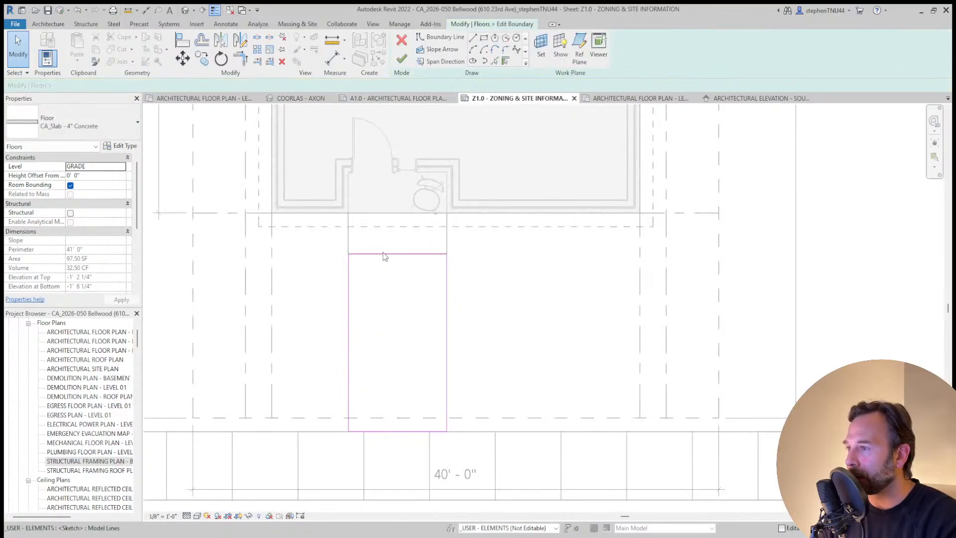
scroll(384, 256, "up", 2)
left_click(381, 256)
scroll(290, 242, "up", 2)
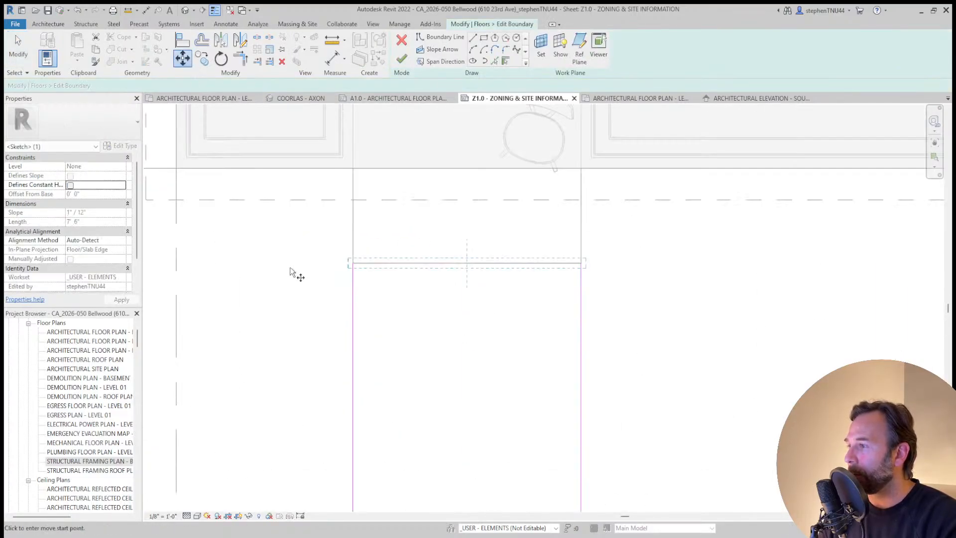
left_click(290, 267)
left_click(290, 275)
key("Escape")
scroll(383, 278, "down", 2)
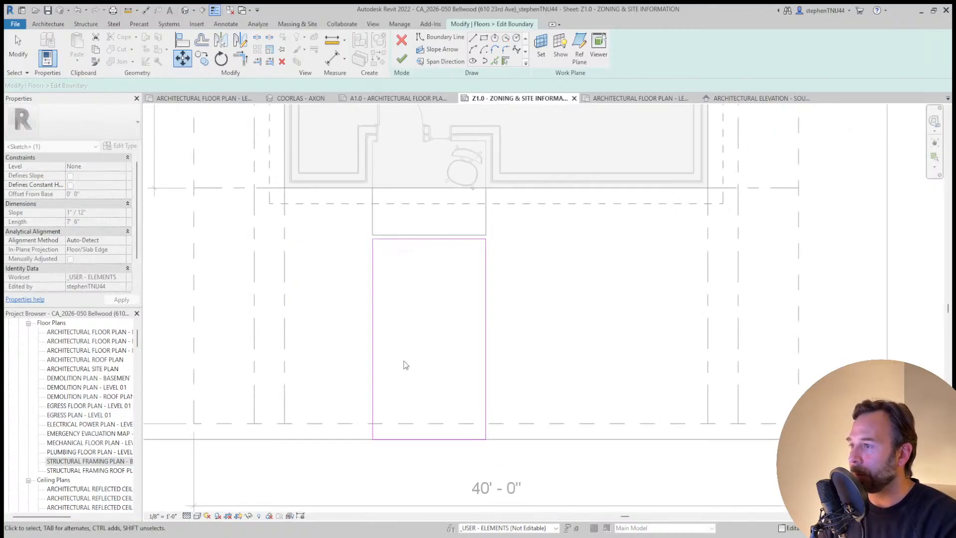
key("Escape")
Move the boundary's street-side edge towards the porch, set the outline's depth to 18", and finish the sketch
left_click_drag(405, 273, 406, 273)
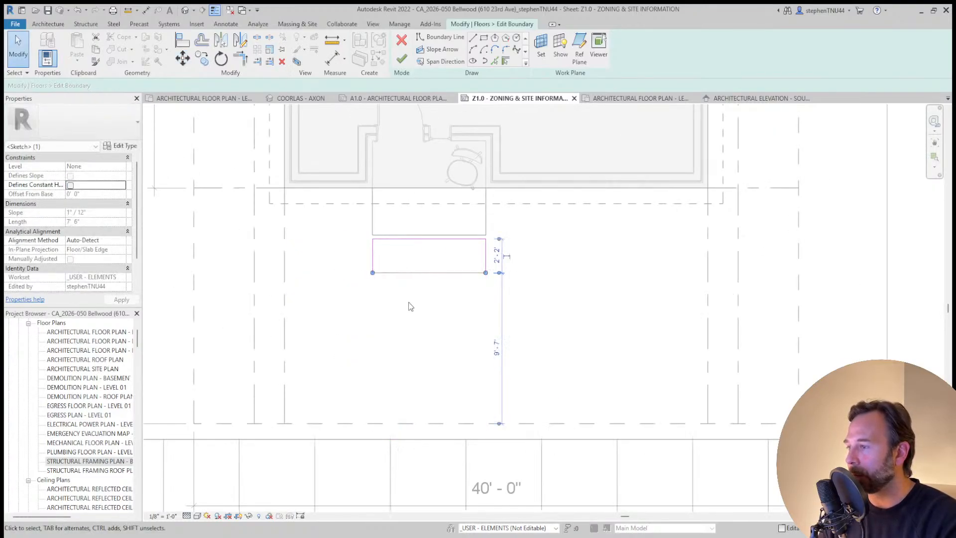
scroll(481, 264, "up", 2)
scroll(500, 251, "up", 1)
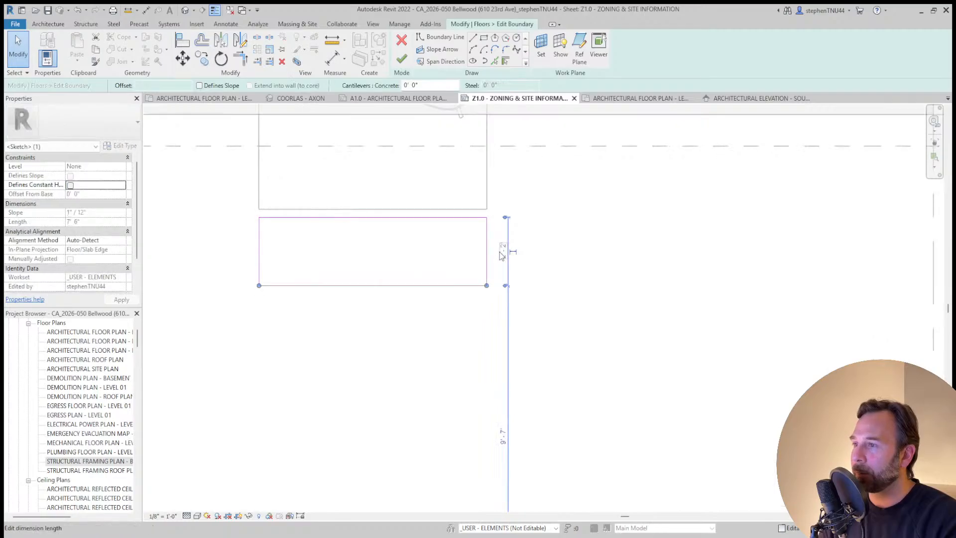
left_click(504, 251)
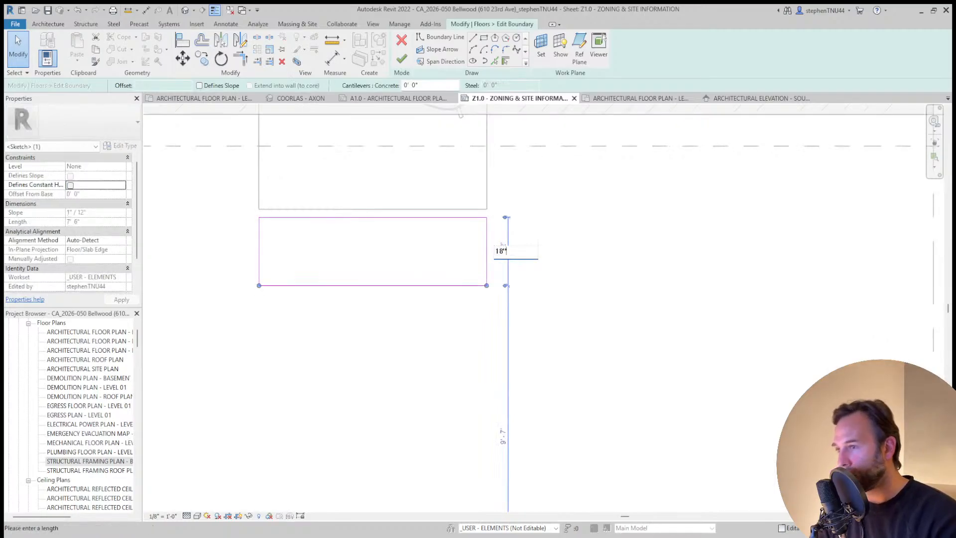
type("18\"")
key("Return")
left_click(402, 58)
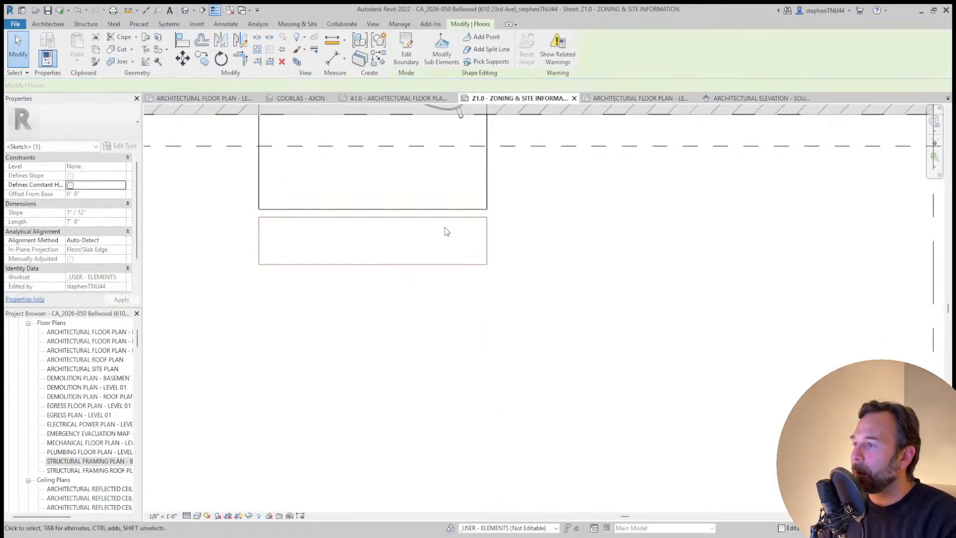
Reopen the slab's boundary and copy the paver outline three times towards the street at 1'-9" spacing
scroll(446, 234, "down", 3)
left_click(405, 56)
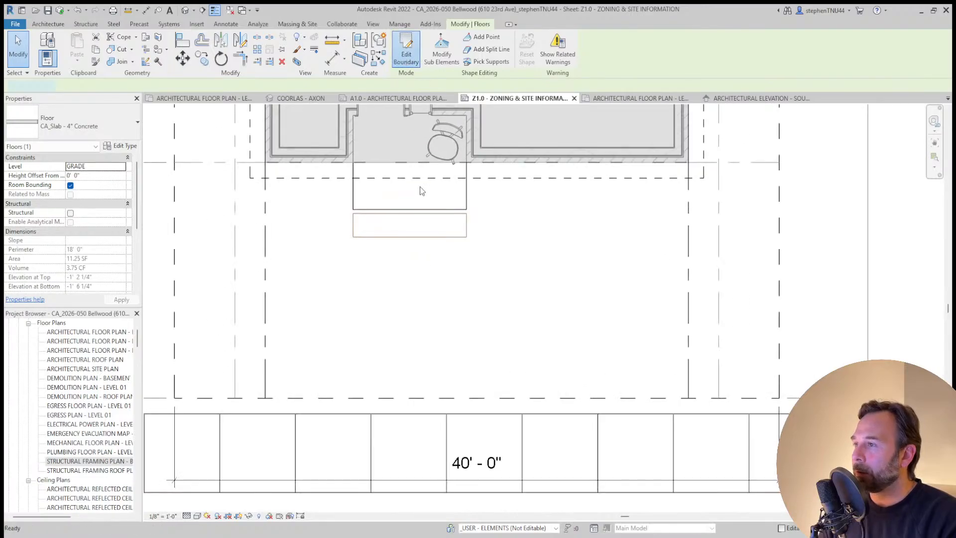
left_click(429, 239)
left_click(201, 58)
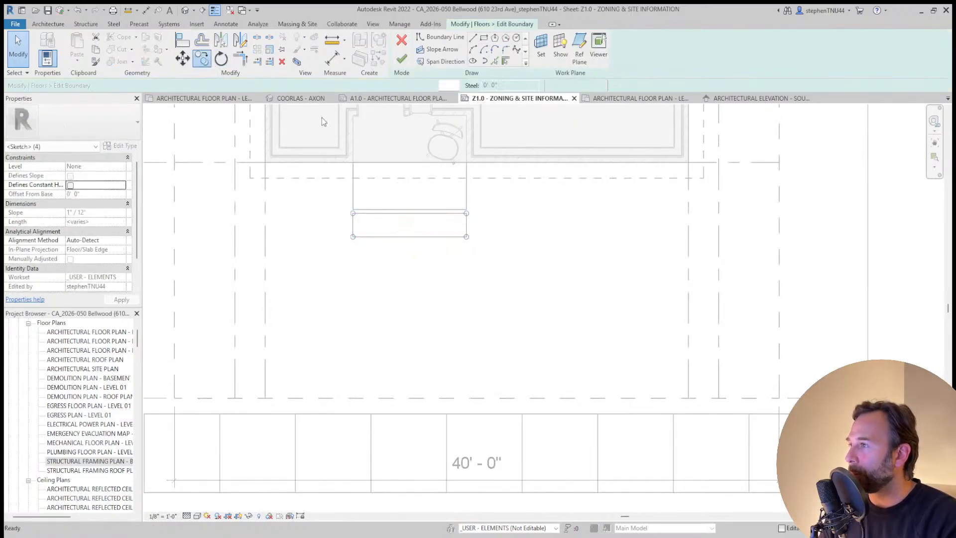
left_click(466, 209)
scroll(466, 209, "up", 2)
scroll(466, 210, "up", 2)
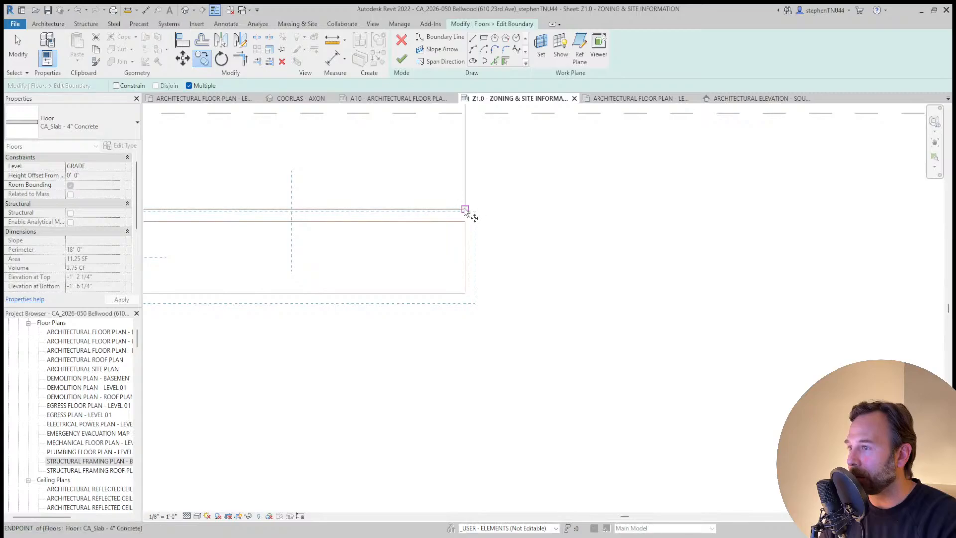
left_click(465, 293)
left_click(465, 377)
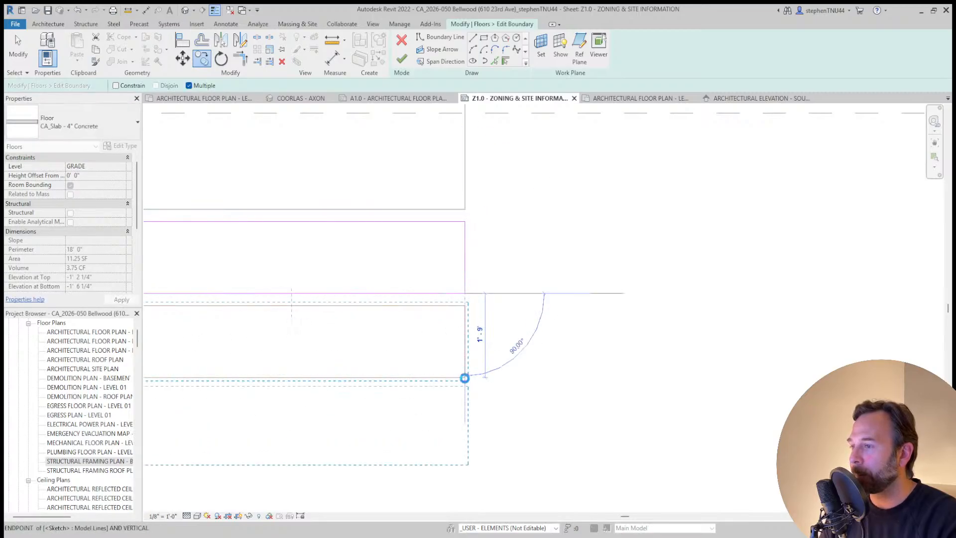
middle_click_drag(470, 400, 488, 186)
left_click(485, 247)
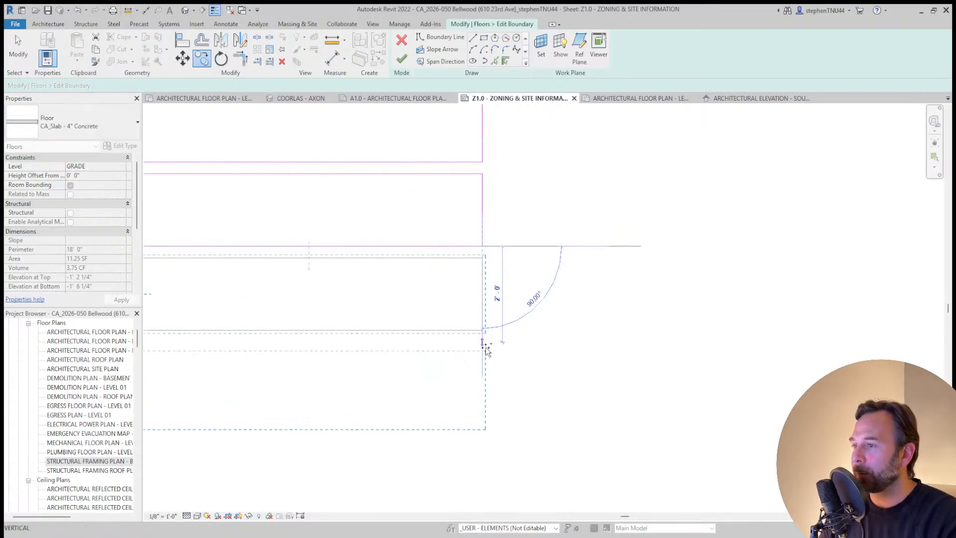
scroll(484, 331, "down", 3)
key("Escape")
key("Escape")
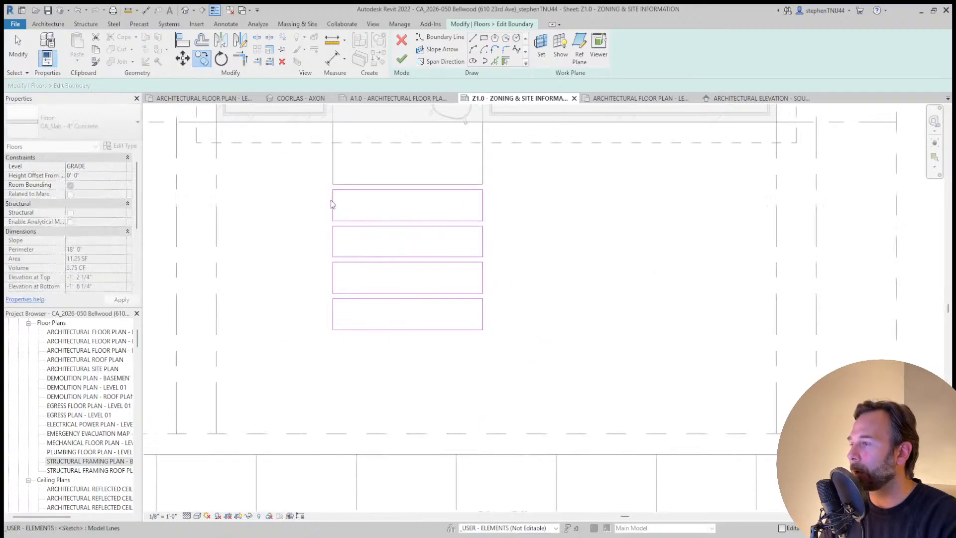
Delete the three copied paver outlines, keeping the one nearest the porch
scroll(333, 202, "up", 2)
left_click_drag(324, 235, 638, 464)
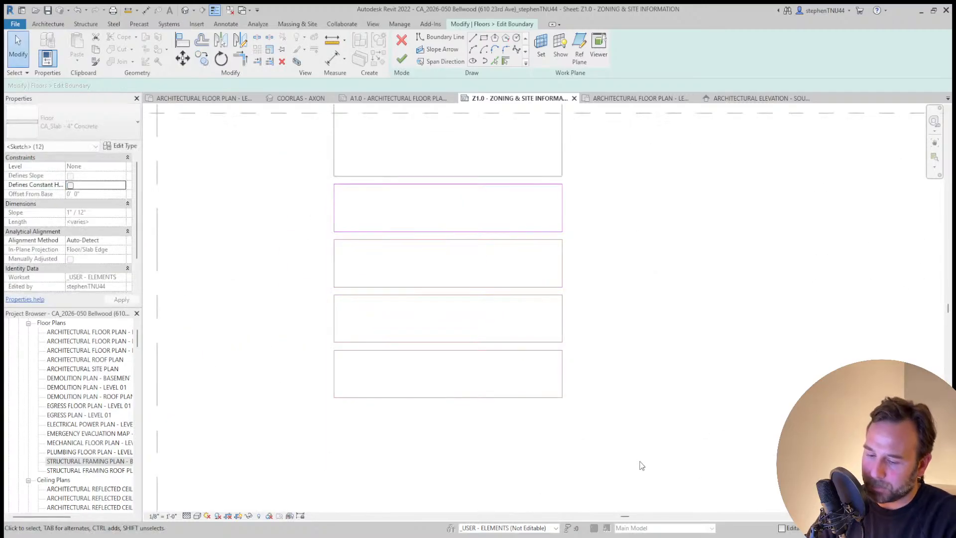
key("Delete")
Move the remaining paver outline slightly towards the street, leaving a 3 1/2" gap from the porch slab
scroll(411, 178, "up", 1)
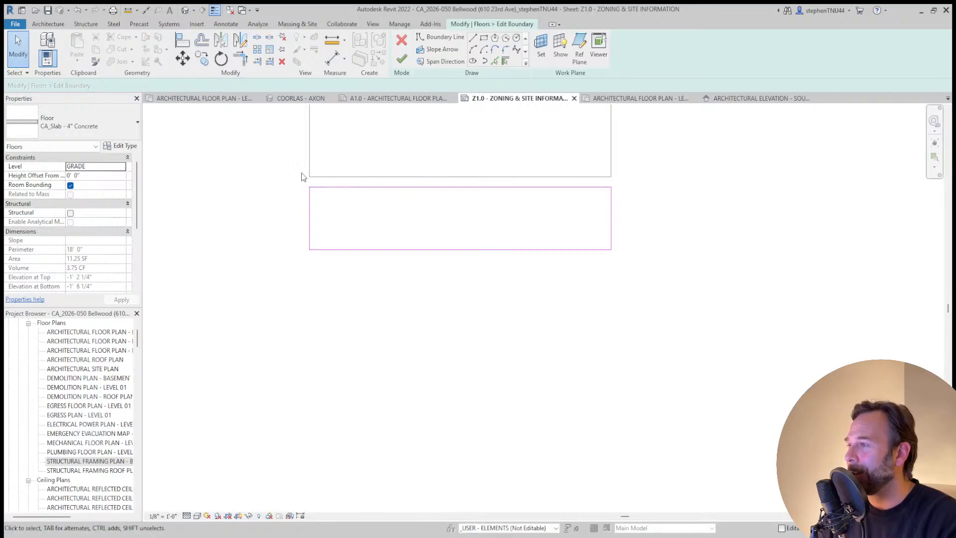
left_click_drag(277, 171, 747, 371)
left_click(183, 58)
scroll(328, 157, "up", 3)
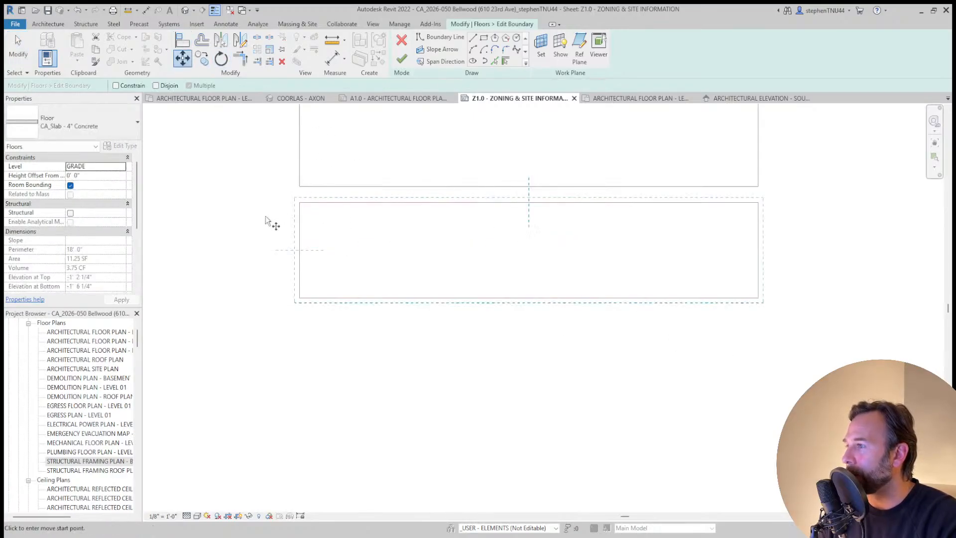
left_click(266, 216)
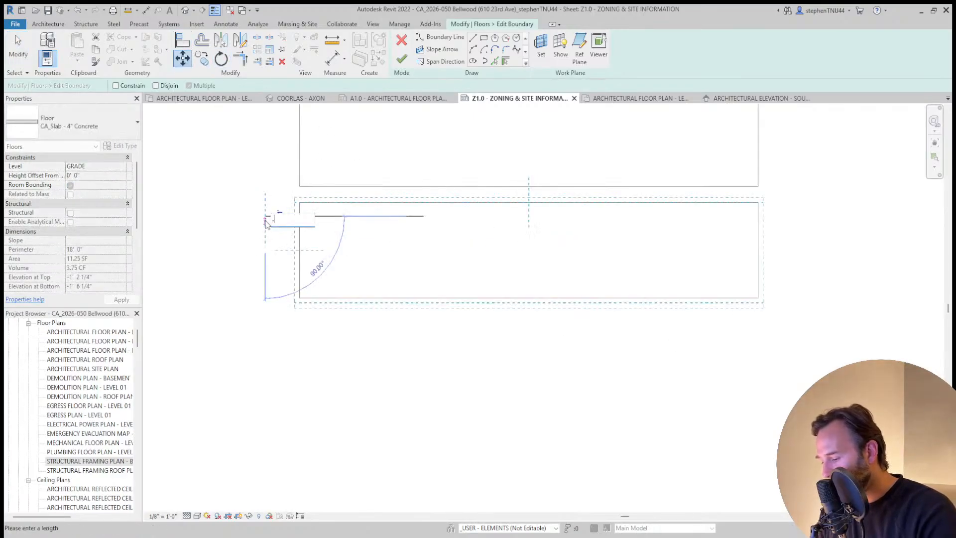
left_click(265, 220)
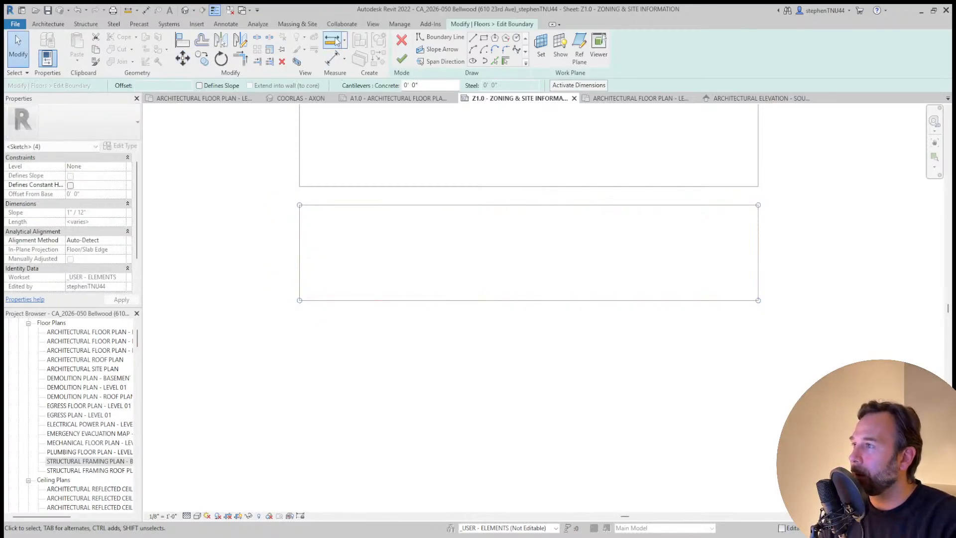
Measure the gap between the paver outline and the porch slab's front edge
left_click(334, 41)
left_click(340, 204)
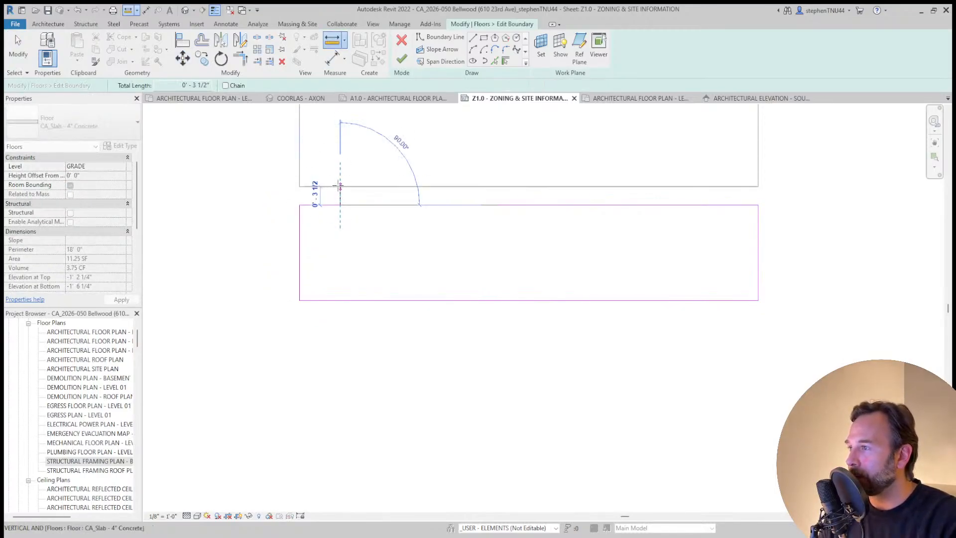
key("Escape")
key("Escape")
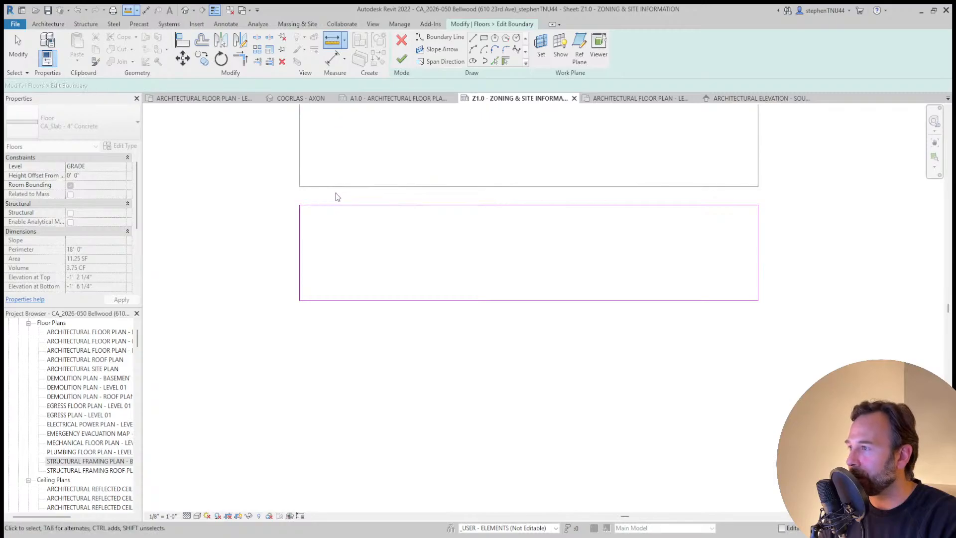
scroll(335, 194, "down", 3)
scroll(579, 199, "up", 2)
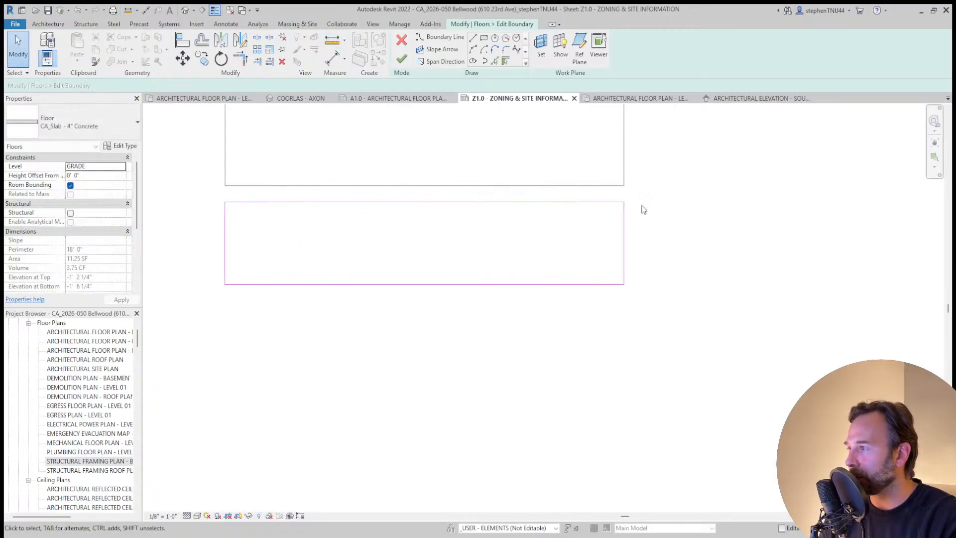
middle_click_drag(237, 199, 333, 211)
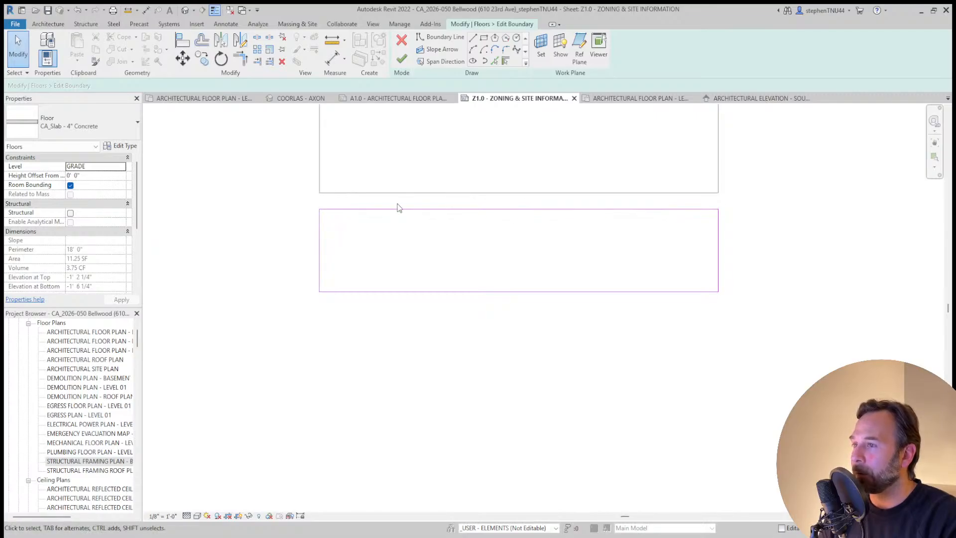
scroll(343, 193, "down", 2)
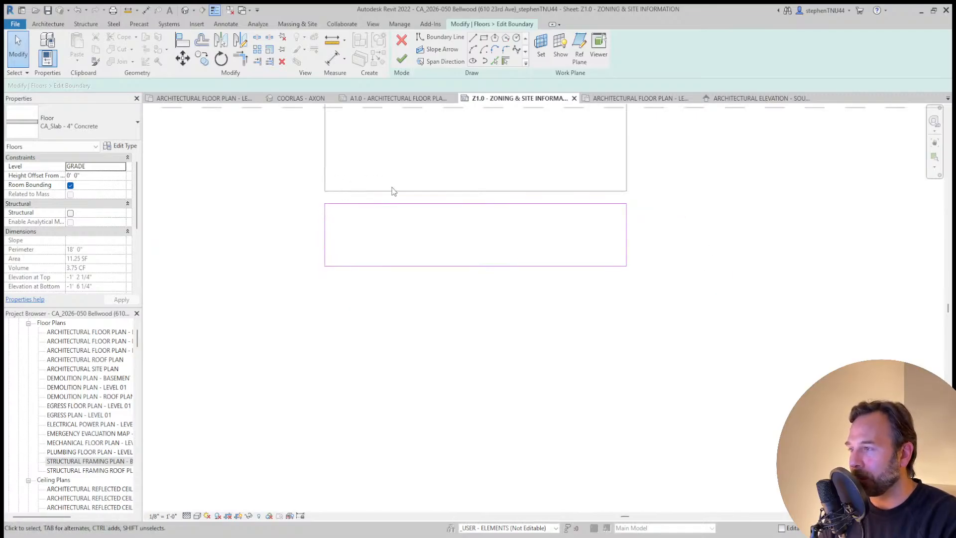
scroll(379, 187, "down", 2)
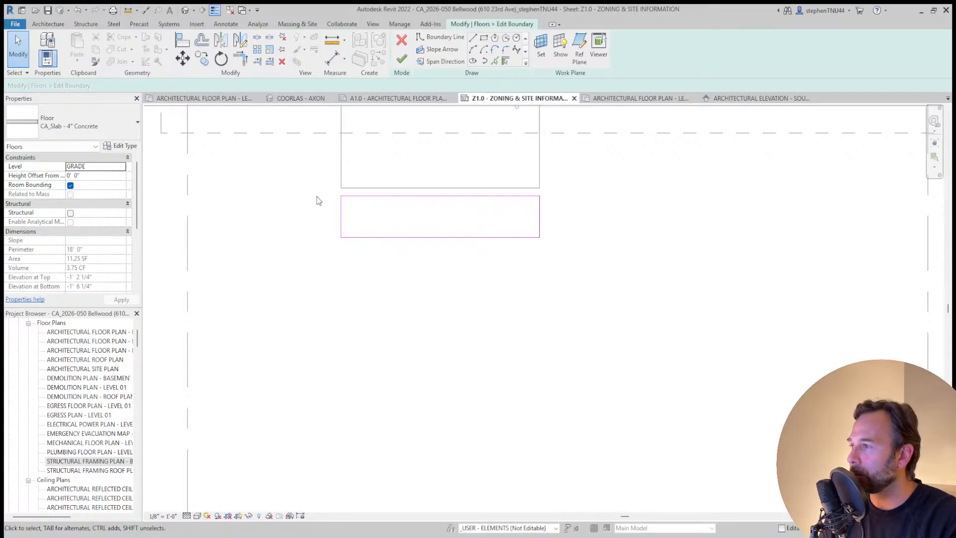
Copy the paver outline six times towards the street sidewalk at 1'-9 1/2" spacing, using the porch slab's corner as the base point
left_click_drag(305, 177, 652, 322)
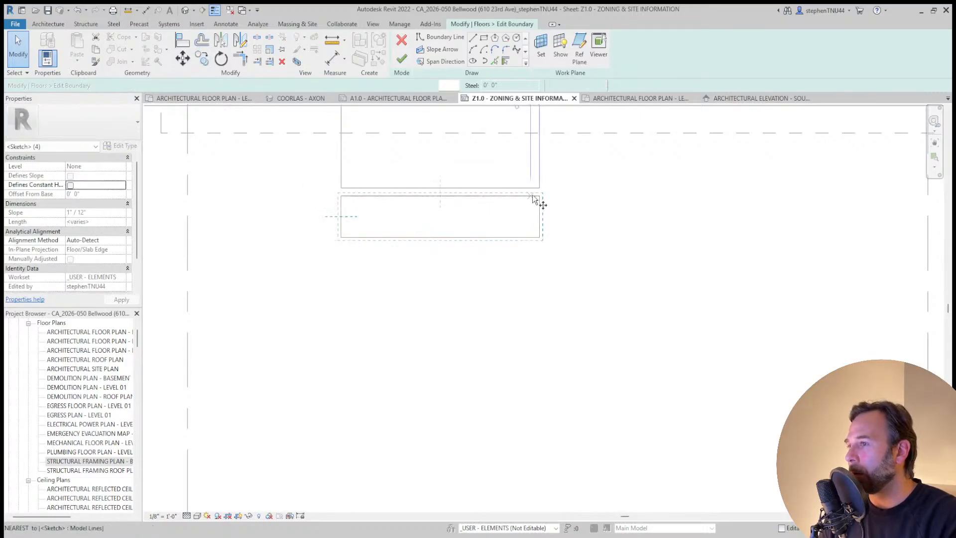
scroll(538, 191, "up", 2)
key("c")
key("c")
left_click(544, 185)
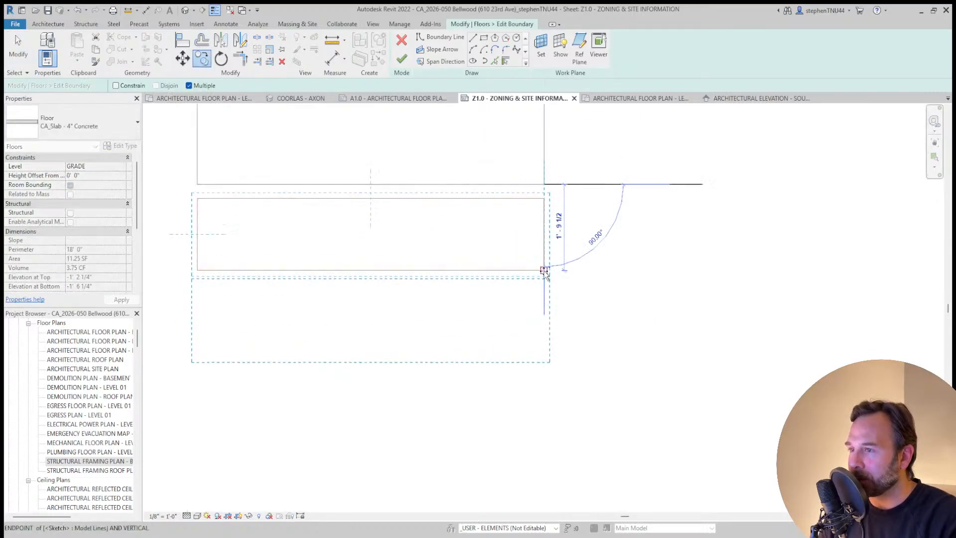
left_click(544, 270)
left_click(544, 356)
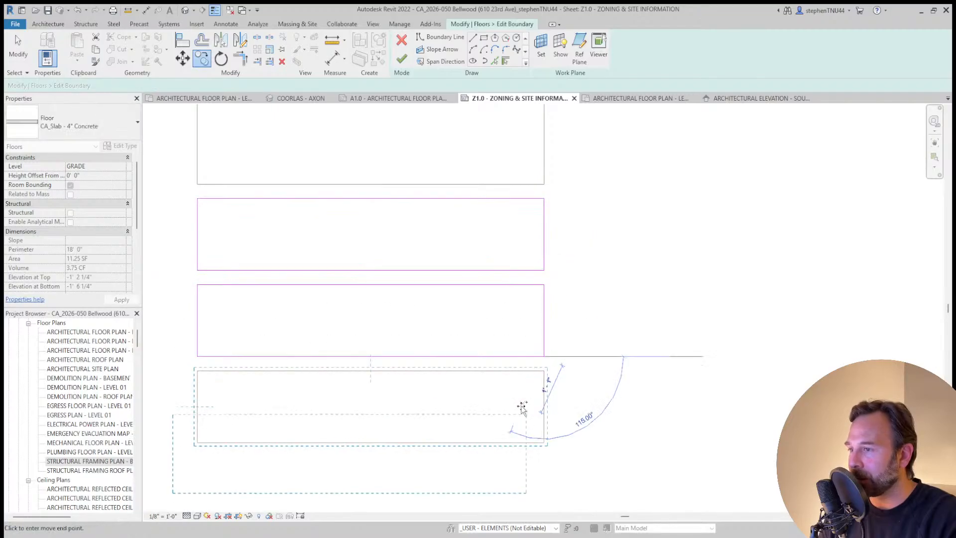
middle_click_drag(526, 412, 529, 247)
left_click(546, 277)
scroll(517, 216, "down", 3)
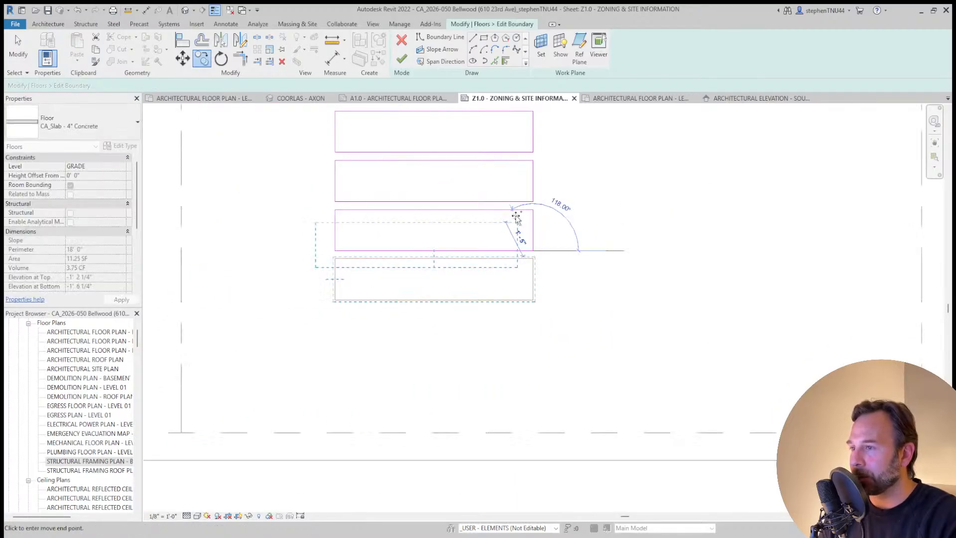
scroll(530, 281, "up", 3)
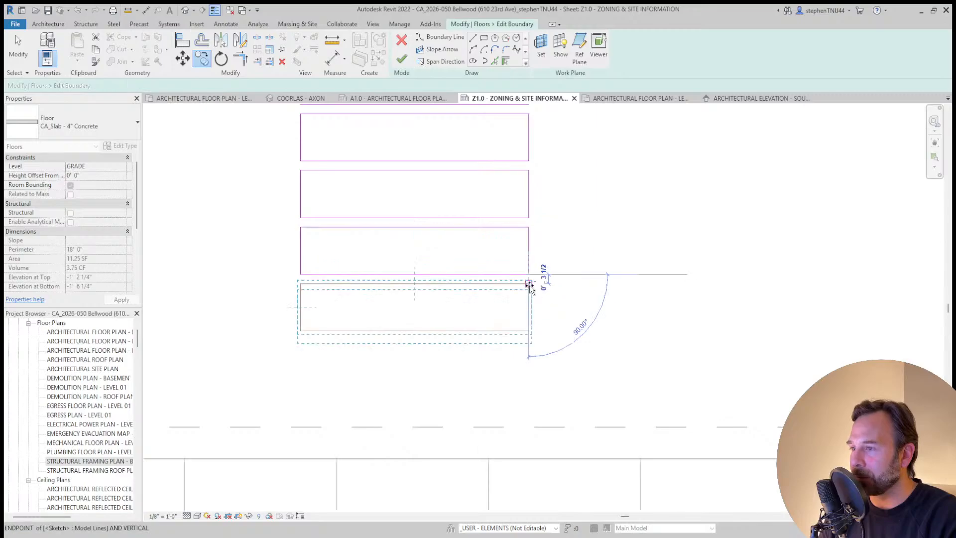
left_click(529, 330)
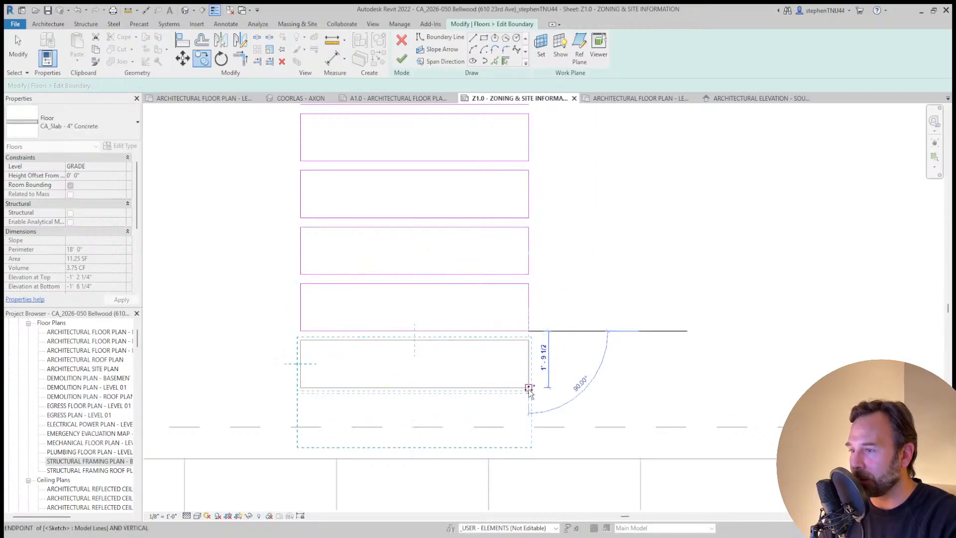
key("Escape")
scroll(473, 305, "down", 3)
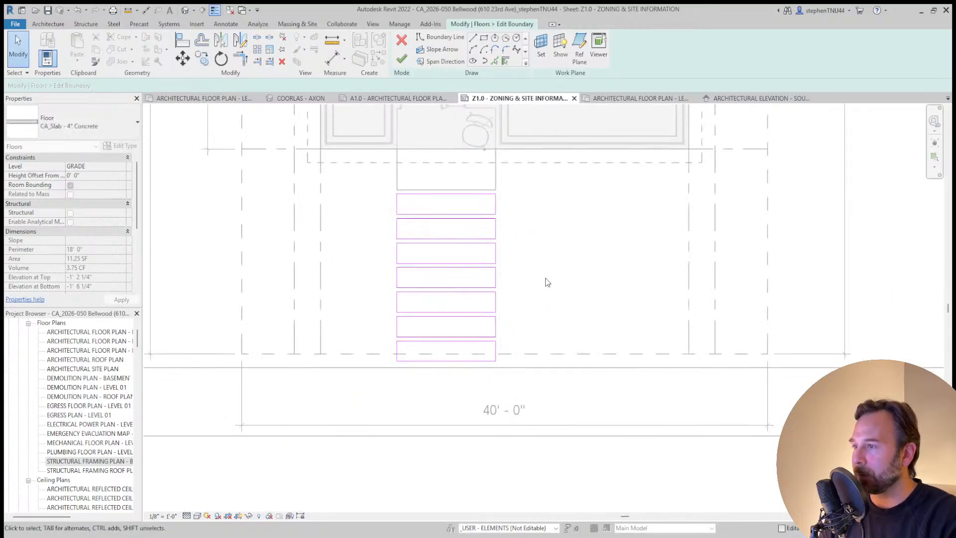
middle_click_drag(558, 272, 528, 304)
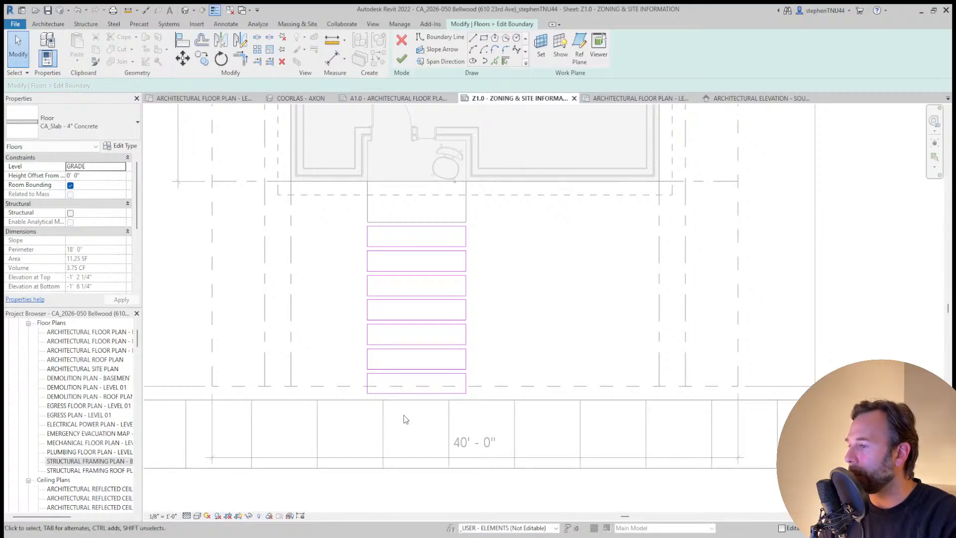
scroll(401, 399, "up", 2)
scroll(386, 348, "down", 2)
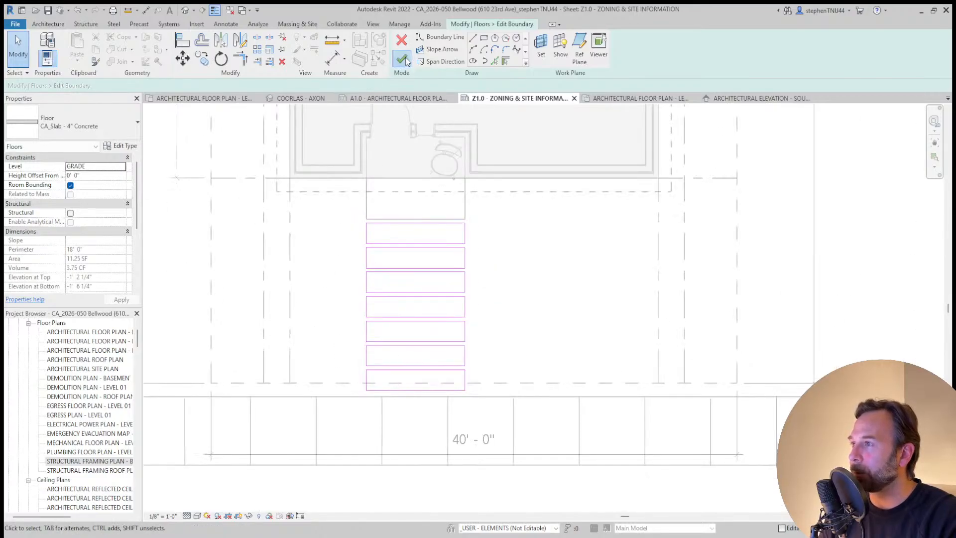
Finish the paver floor boundary and set the floor's height offset from GRADE to 0' 0 1/4"
left_click(402, 60)
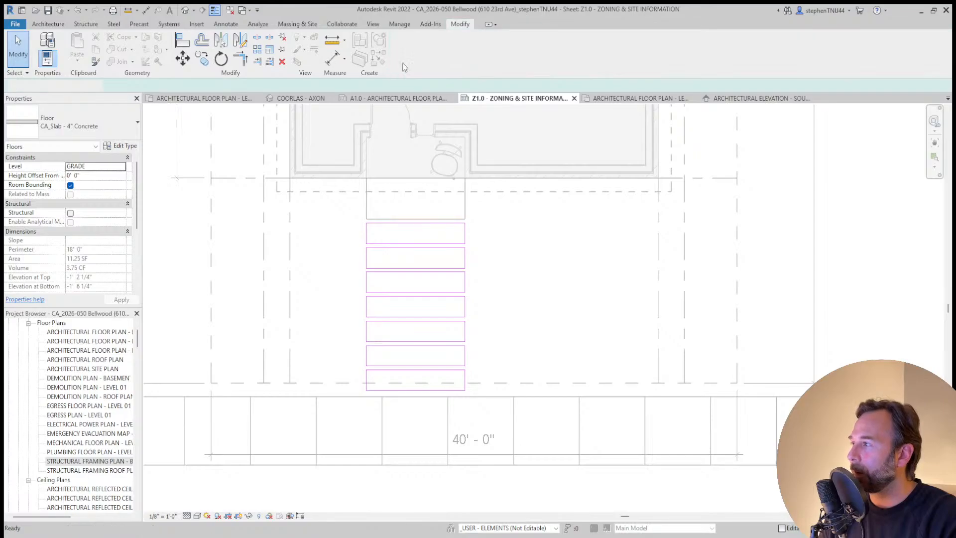
left_click(94, 175)
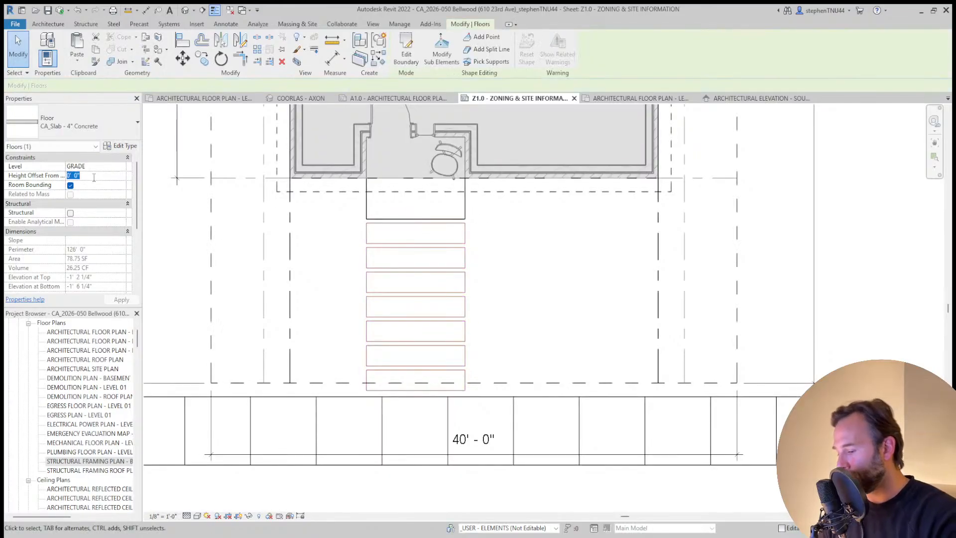
key("Return")
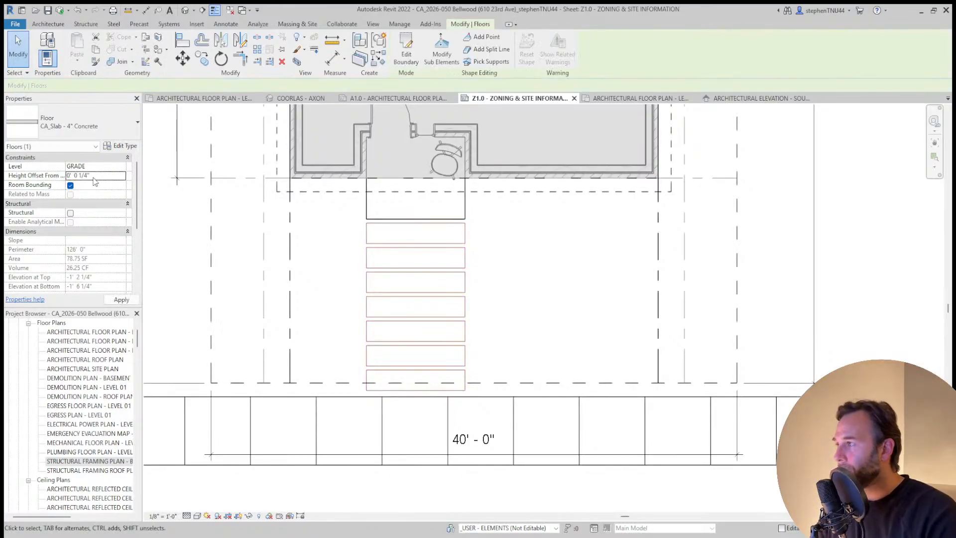
left_click(505, 224)
Examine the front walkway pavers, porch and entry facade from several angles in the 3D axonometric view
left_click(296, 99)
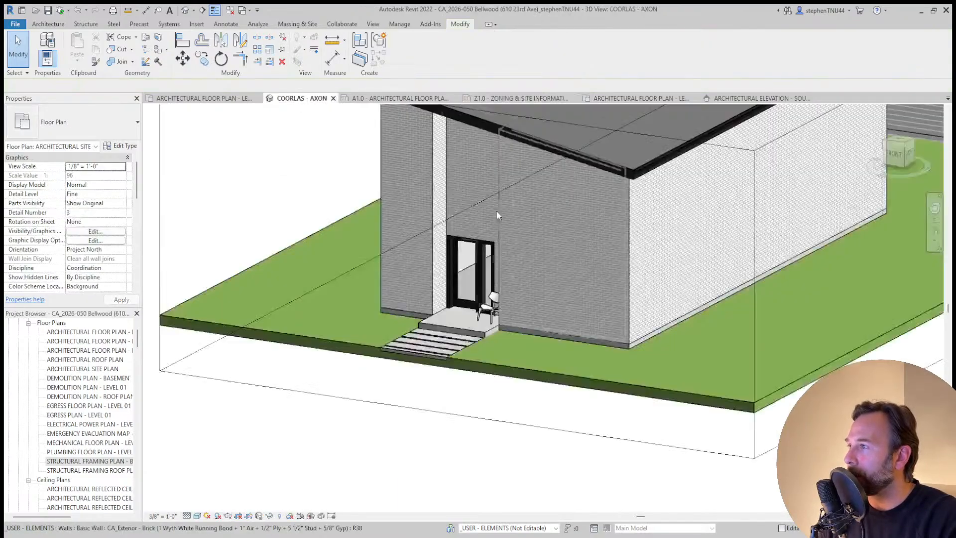
scroll(425, 377, "up", 5)
scroll(424, 377, "down", 4)
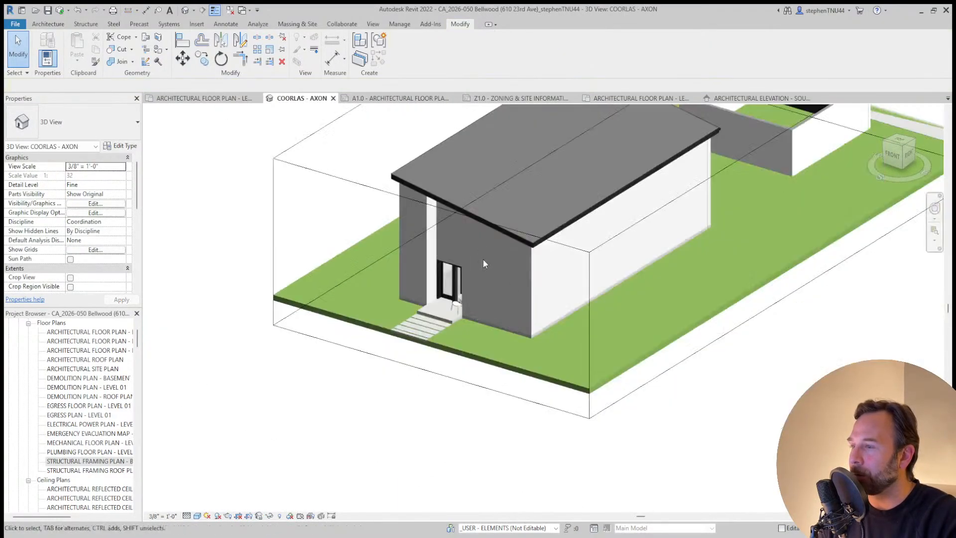
left_click(623, 233)
left_click_drag(431, 288, 407, 303)
left_click(374, 458)
middle_click_drag(401, 421, 428, 393, "shift")
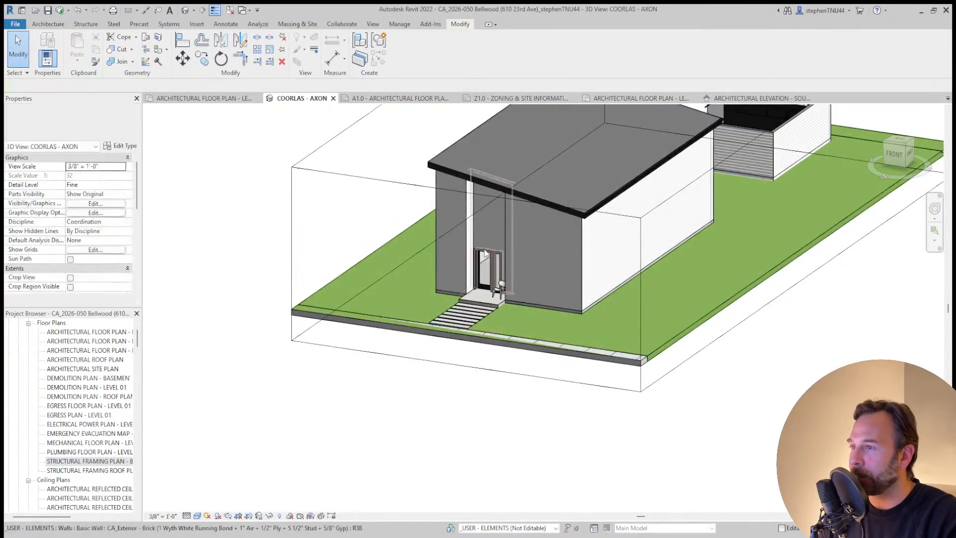
scroll(545, 261, "up", 4)
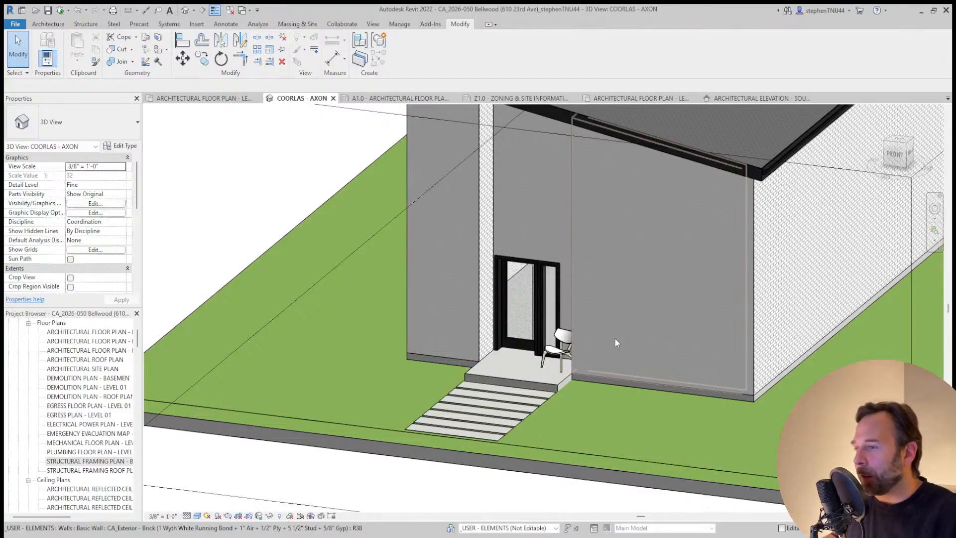
scroll(448, 278, "down", 4)
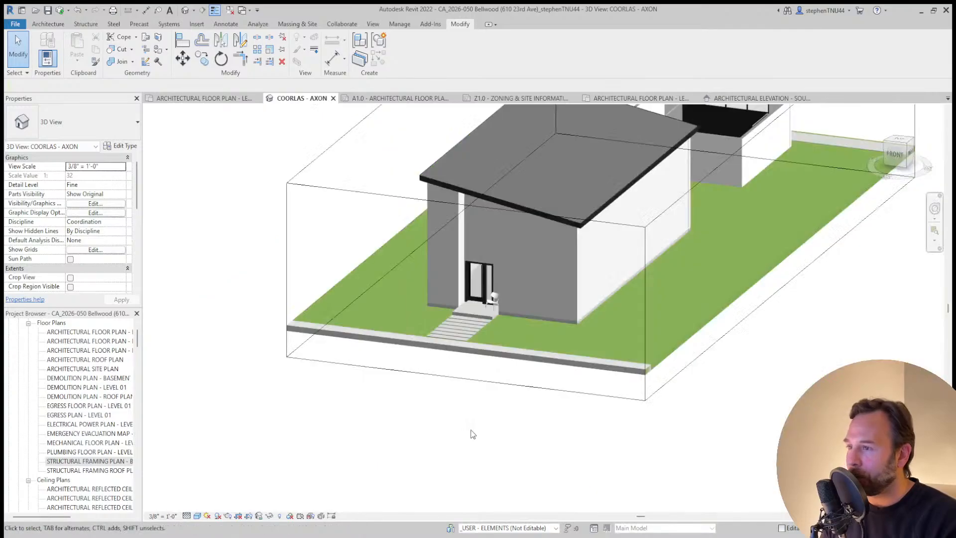
middle_click_drag(454, 432, 628, 384, "shift")
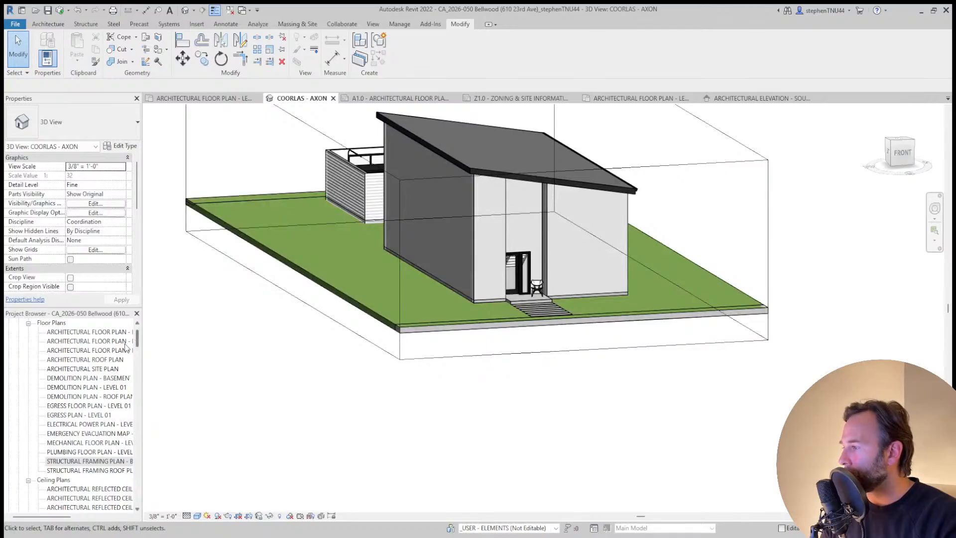
In the Level 02 floor plan, edit the wood joist floor's boundary so its edge above the entry aligns with the recessed wall
double_click(89, 350)
scroll(438, 309, "up", 5)
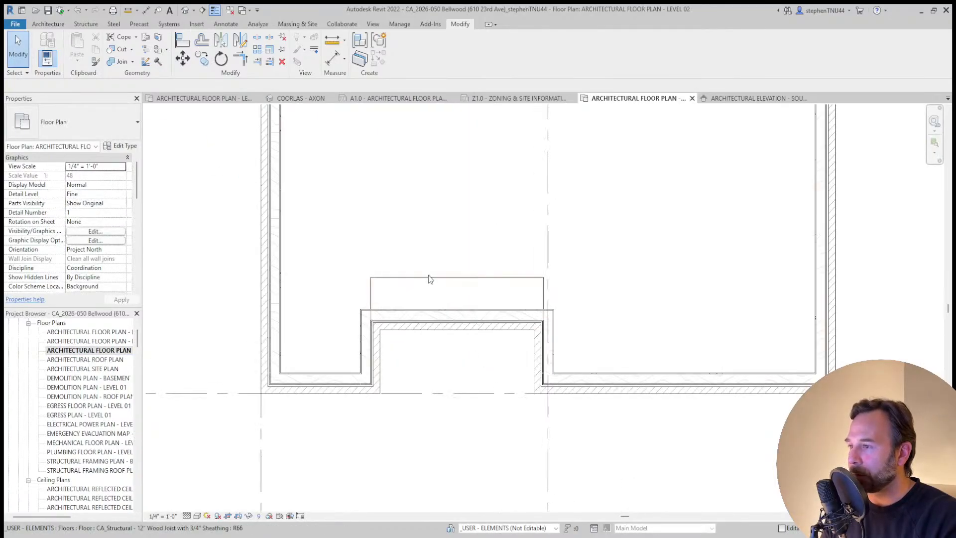
left_click(430, 279)
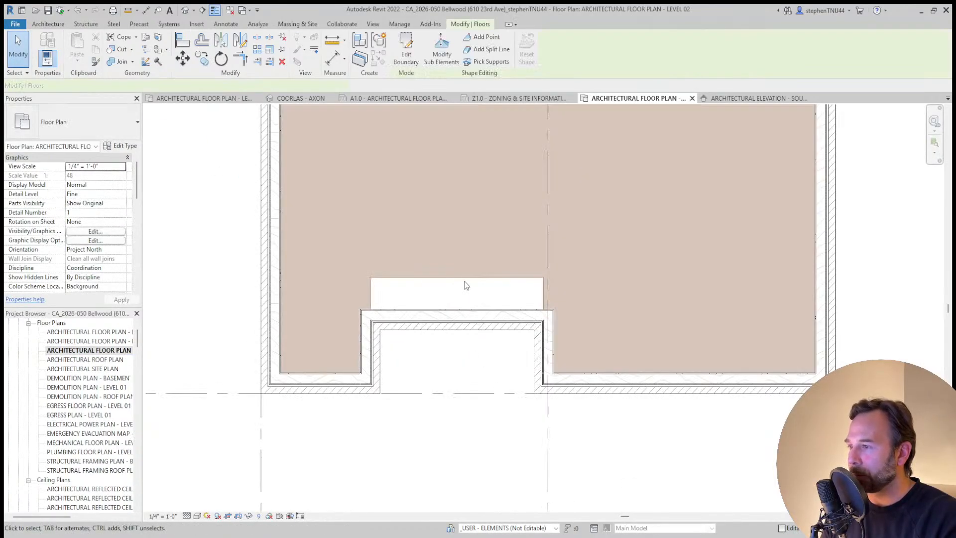
left_click(420, 280)
double_click(422, 278)
scroll(421, 278, "up", 3)
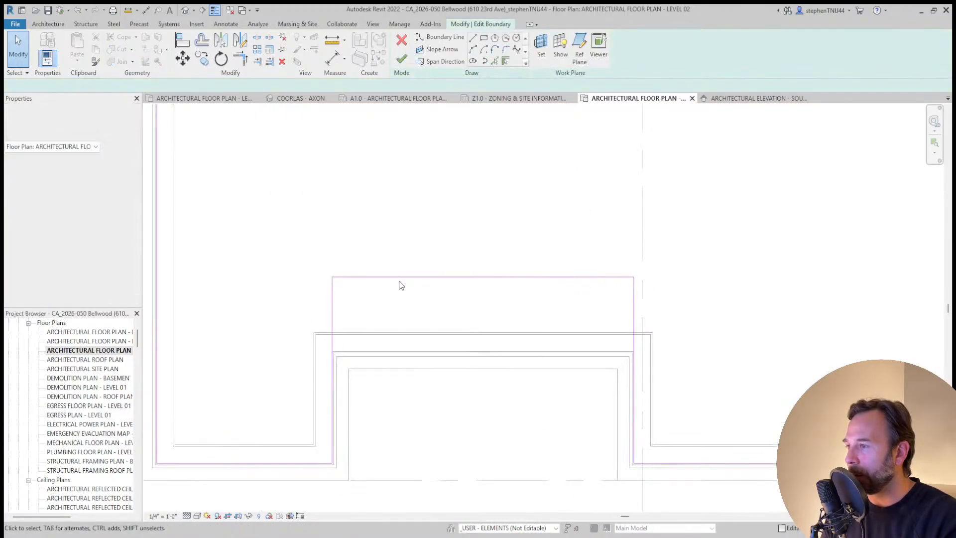
left_click_drag(402, 279, 400, 353)
scroll(339, 356, "up", 4)
mouse_move(446, 333)
left_mouse_down()
mouse_move(442, 312)
mouse_move(442, 328)
left_mouse_up()
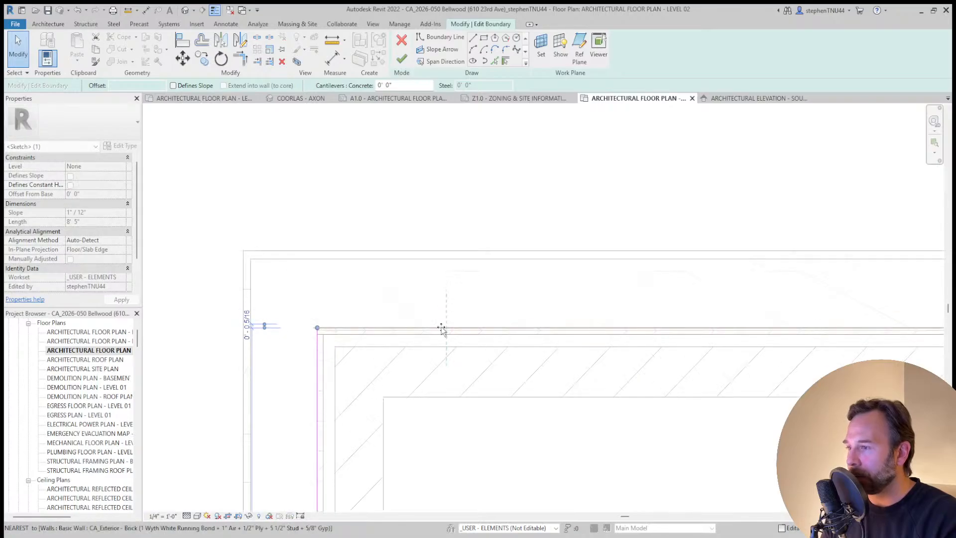
scroll(434, 252, "down", 4)
left_click(401, 59)
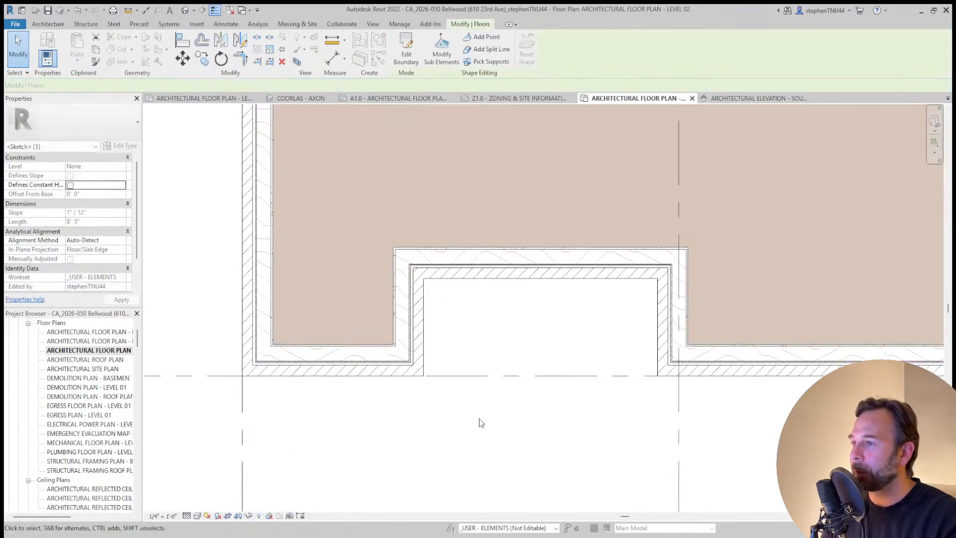
scroll(479, 418, "down", 1)
left_click(545, 434)
middle_click_drag(546, 434, 474, 417)
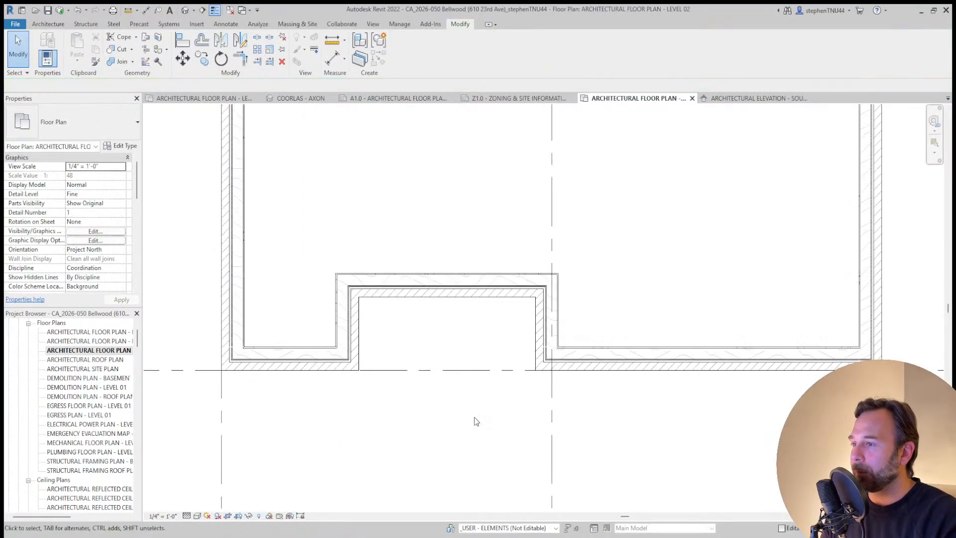
Place a CA_Window - Fixed with Trim 24" x 84" (Side Lite) window centred in the recessed entry wall on Level 02
left_click(50, 25)
left_click(87, 50)
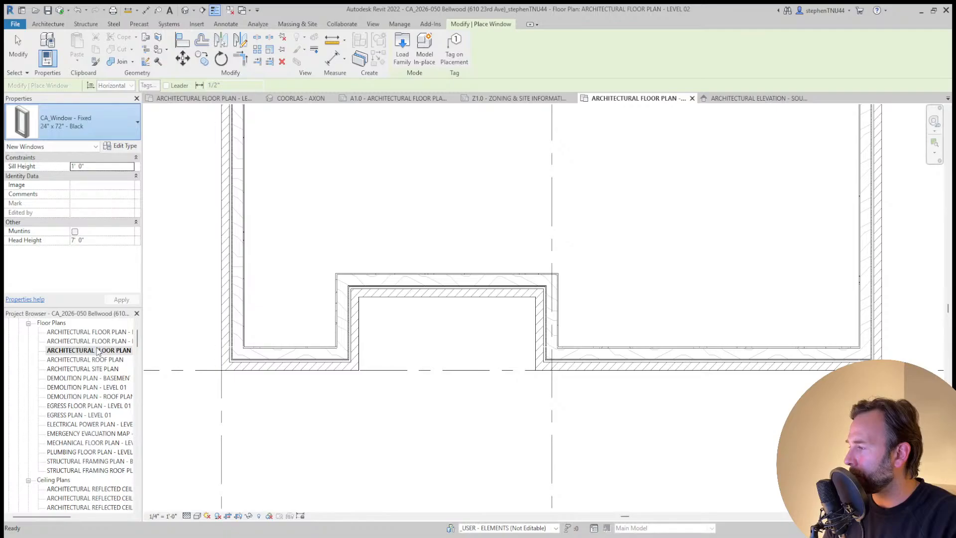
left_click(448, 326)
key("Escape")
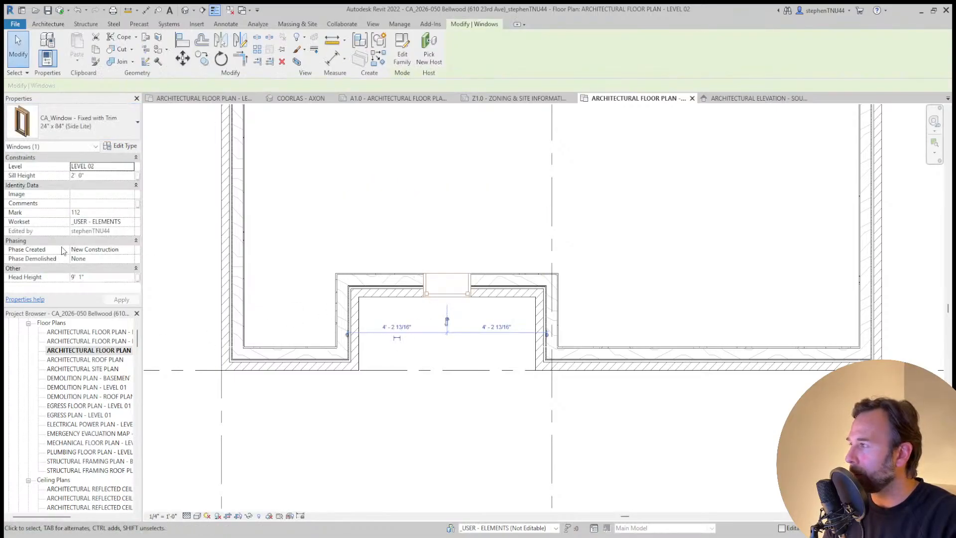
left_click(350, 432)
left_click(442, 296)
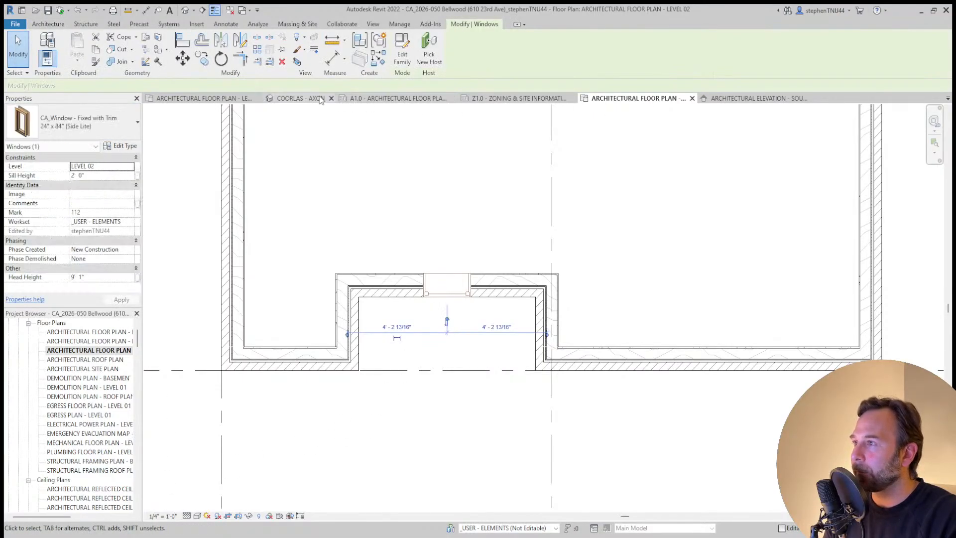
Inspect the new upper window above the front door in the 3D view and check its type properties
left_click(320, 100)
left_click(495, 344)
middle_click_drag(544, 311, 465, 345, "shift")
scroll(329, 232, "up", 1)
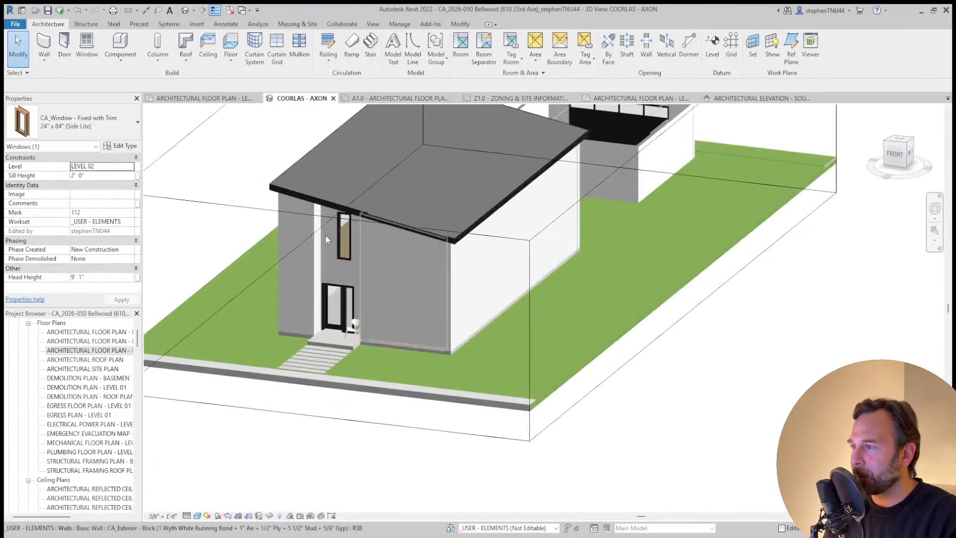
scroll(348, 247, "up", 4)
scroll(401, 244, "down", 2)
left_click(447, 248)
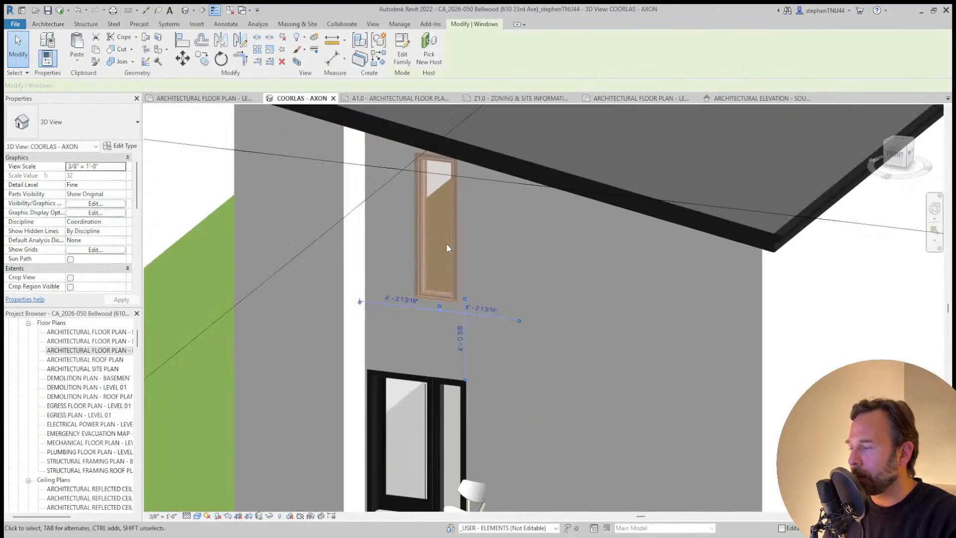
scroll(447, 248, "down", 4)
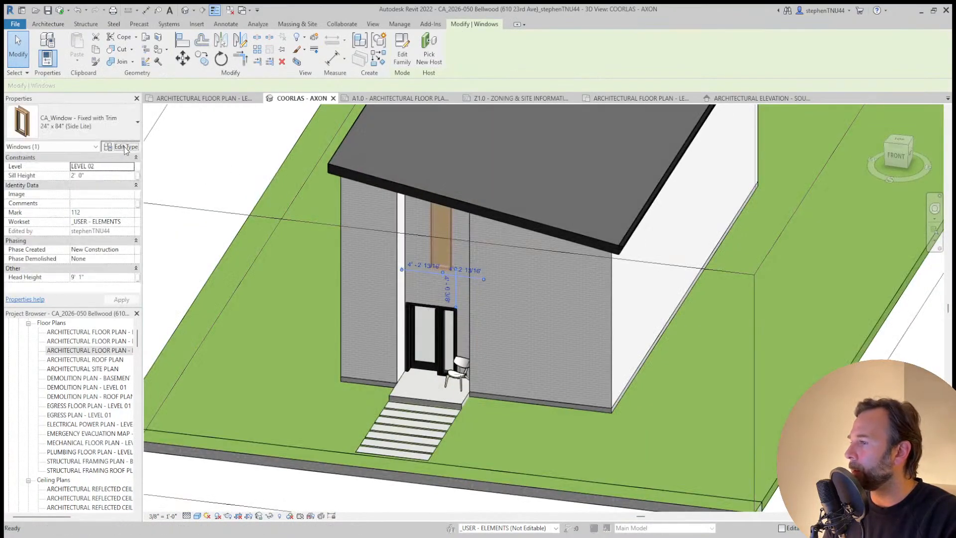
left_click(124, 148)
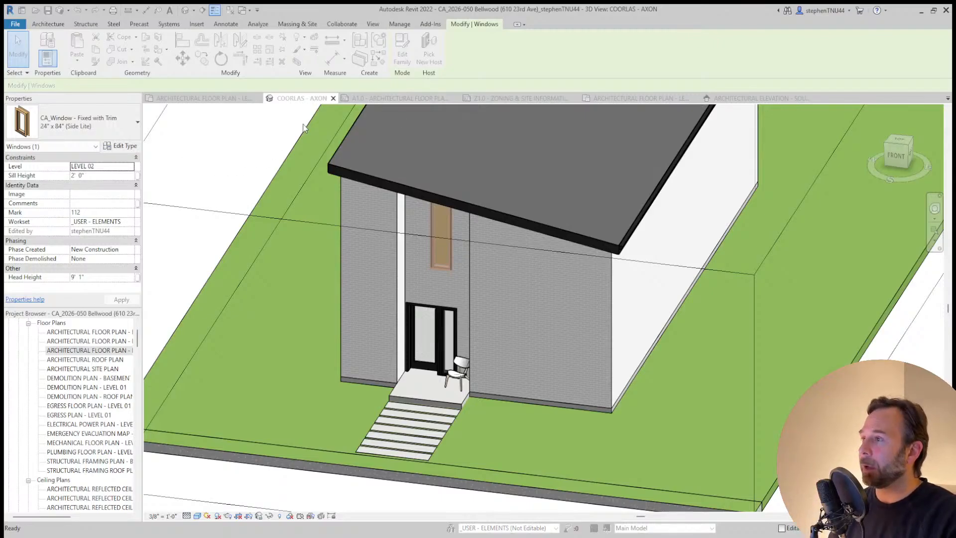
left_click(229, 504)
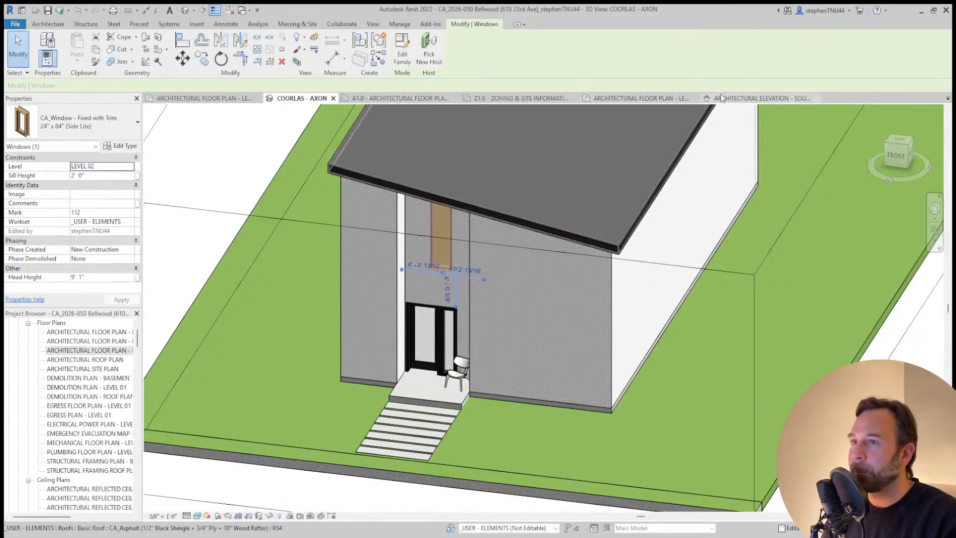
Measure the overall width of the front door and its side lite in the south elevation
left_click(747, 100)
key("Escape")
scroll(399, 357, "up", 6)
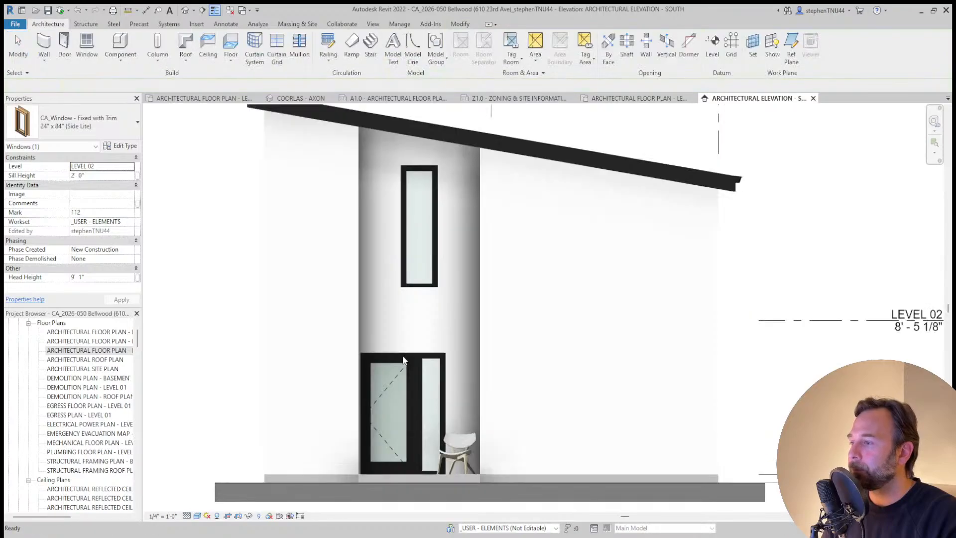
scroll(449, 308, "down", 2)
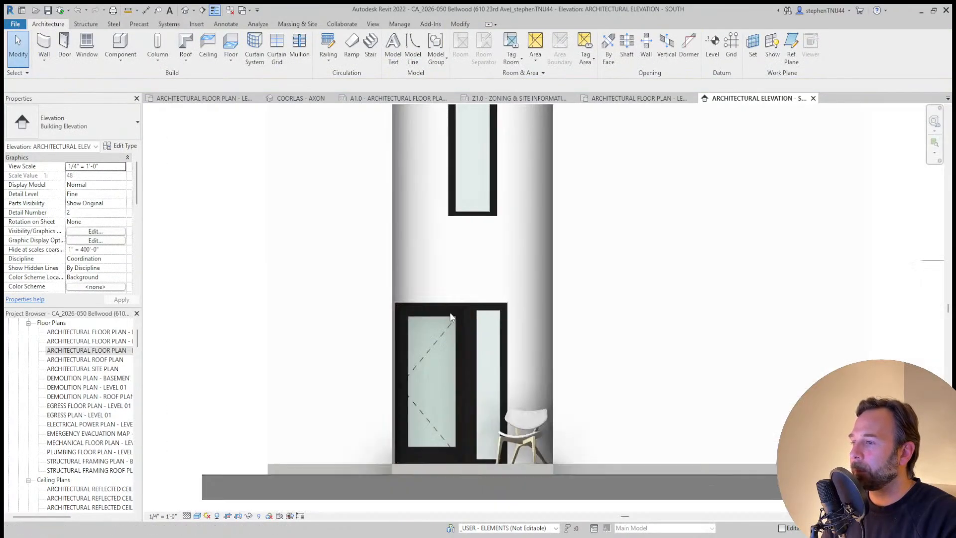
middle_click_drag(492, 349, 463, 337)
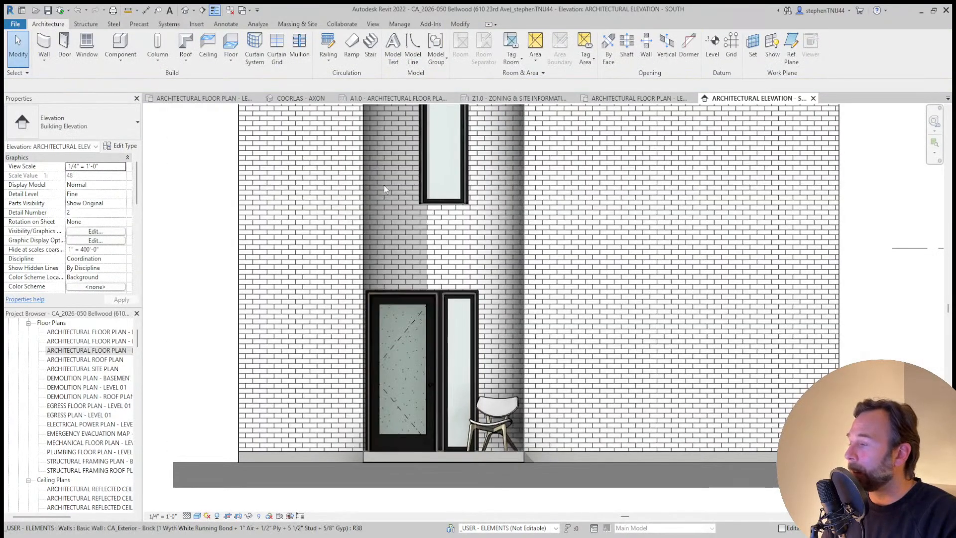
left_click(130, 11)
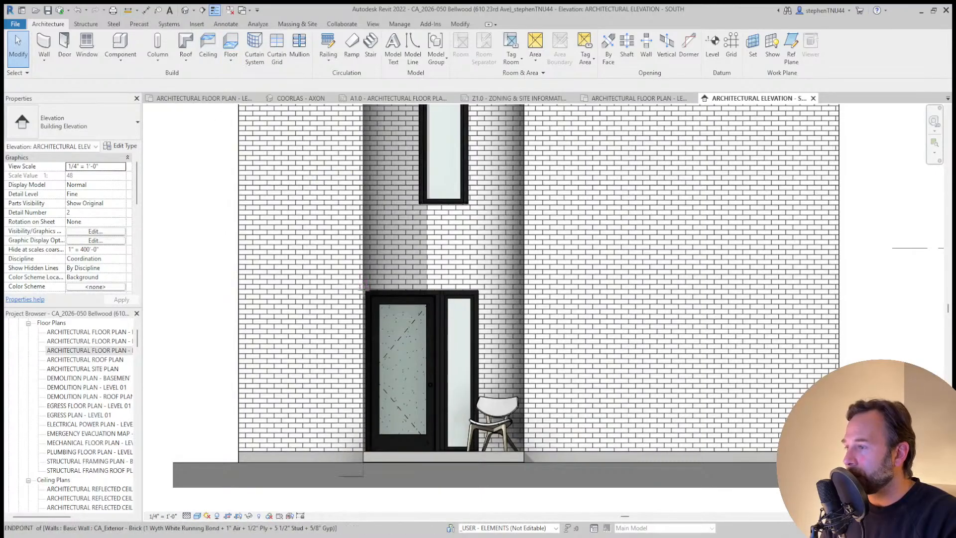
scroll(368, 292, "up", 4)
left_click(356, 288)
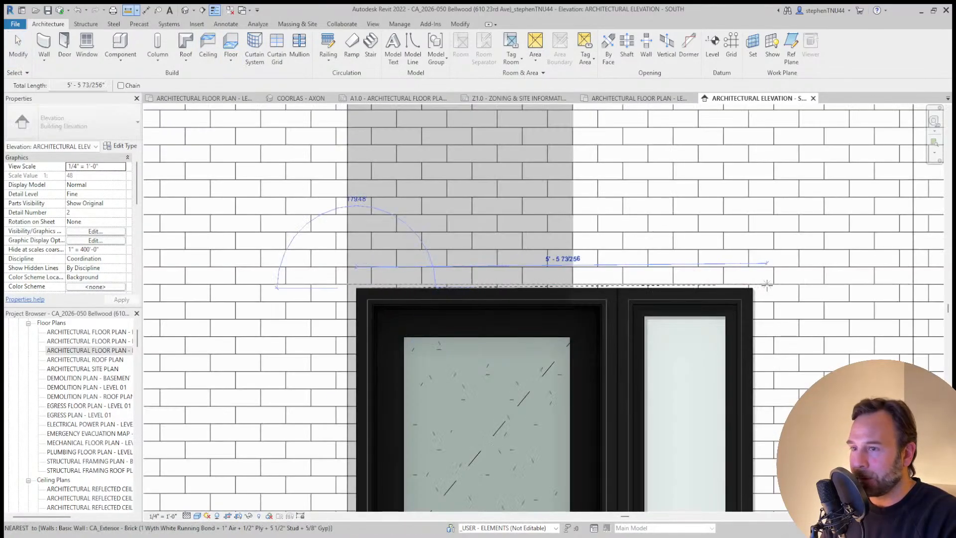
left_click(752, 288)
key("Escape")
scroll(548, 279, "down", 5)
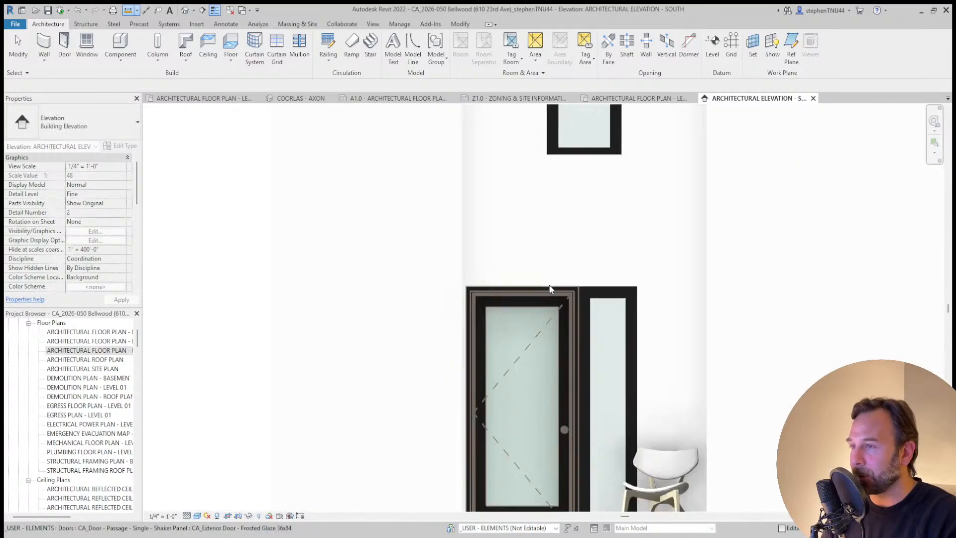
key("Escape")
Resize the upper window through its type properties, making it a much wider, roughly square window above the front door
left_click(570, 197)
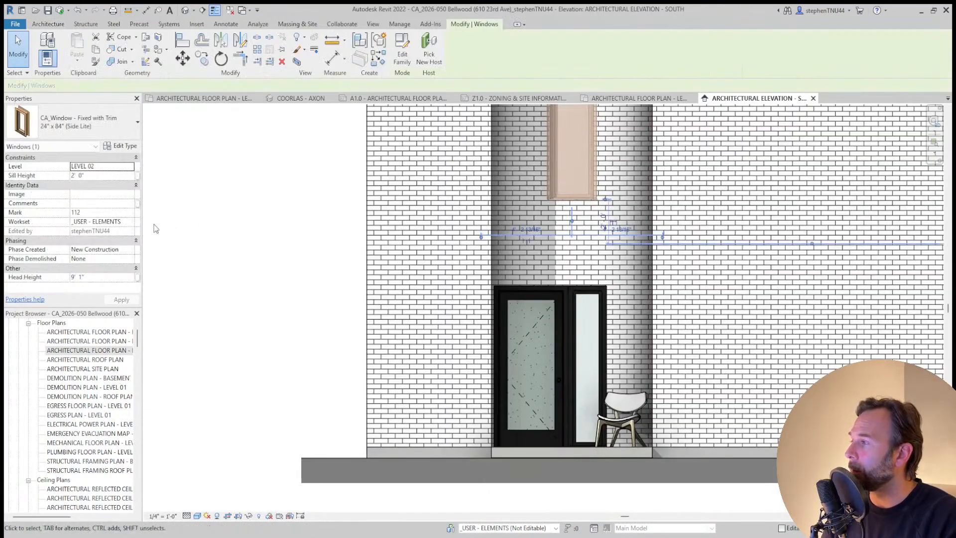
left_click(123, 147)
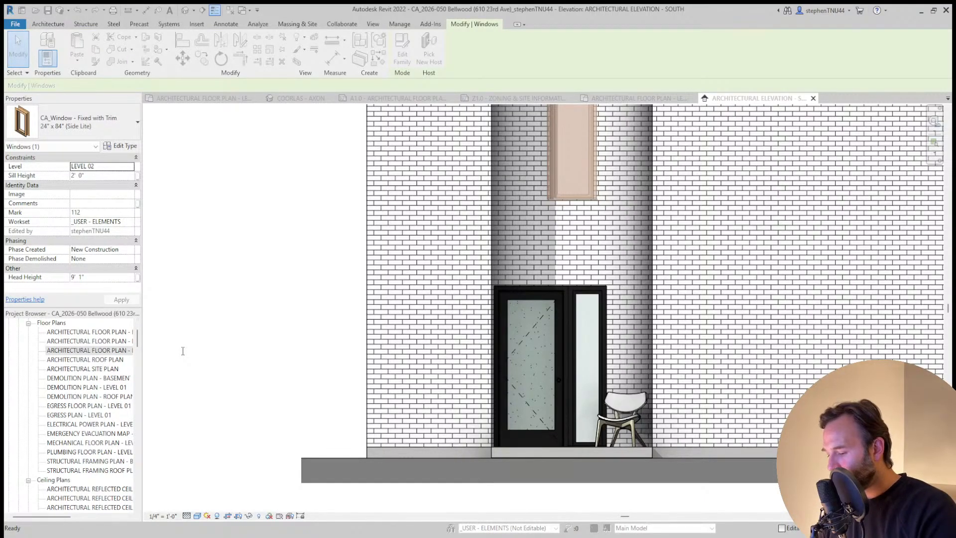
left_click(192, 504)
scroll(566, 205, "down", 1)
middle_click_drag(483, 224, 387, 314)
left_click(303, 262)
scroll(304, 266, "down", 1)
scroll(486, 208, "up", 1)
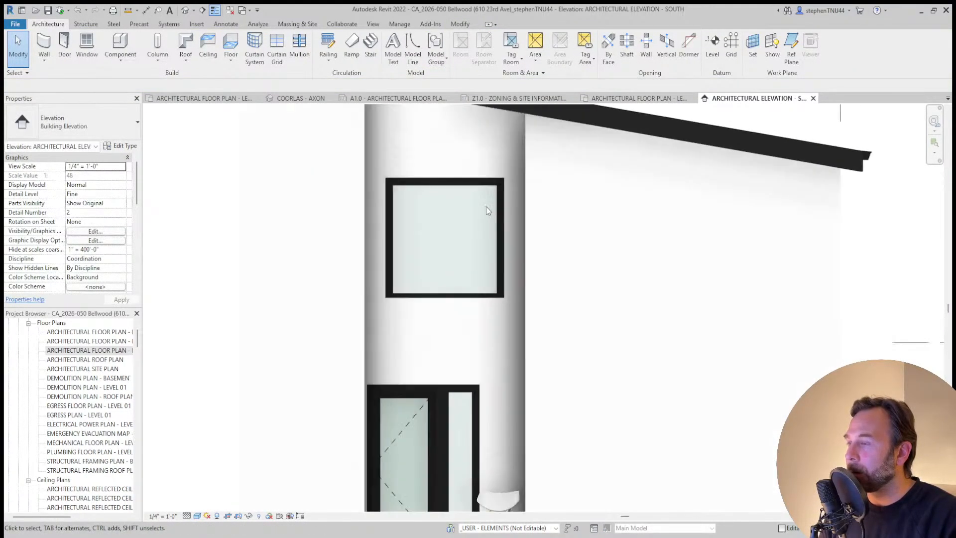
Dimension from both side edges of the entry recess to the upper window's centreline to check that it is centred
left_click(225, 24)
left_click(52, 63)
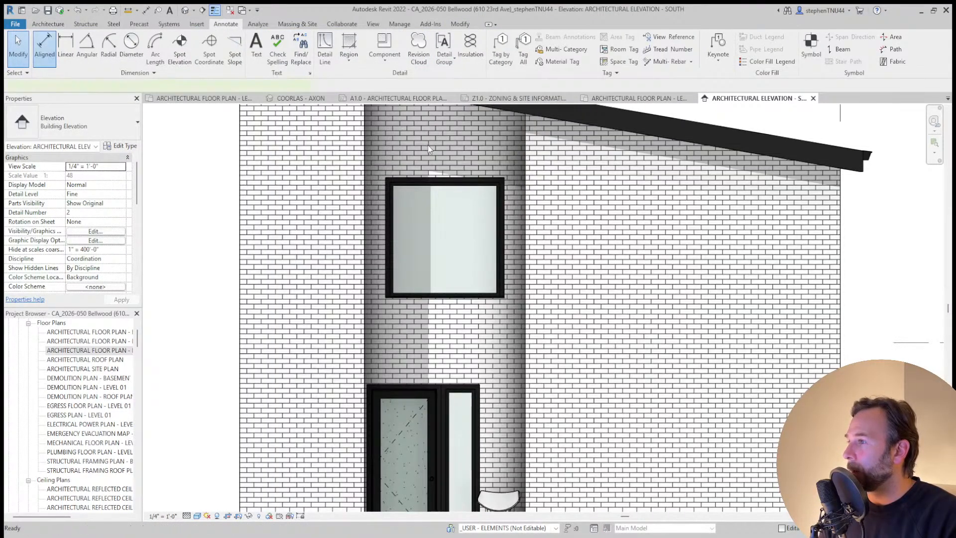
scroll(367, 159, "up", 2)
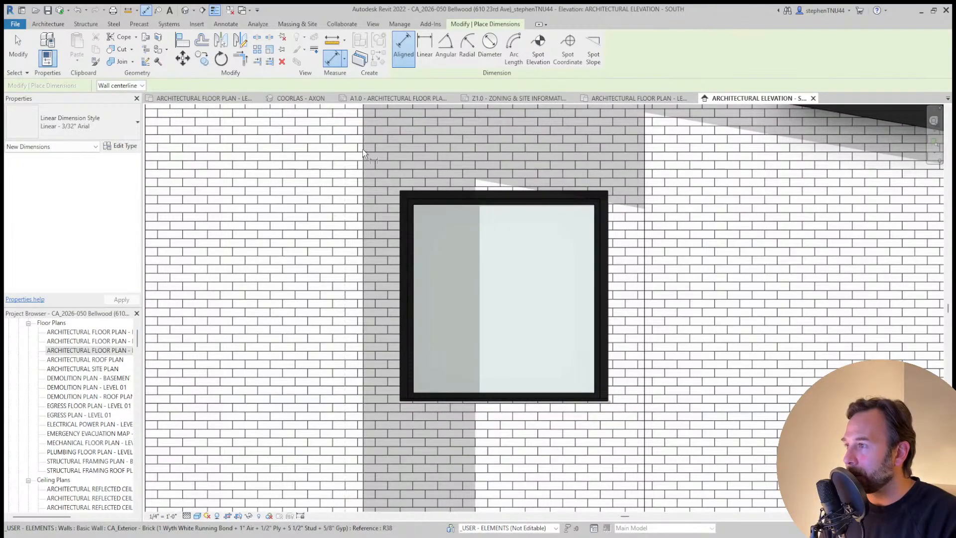
left_click(362, 148)
left_click(644, 171)
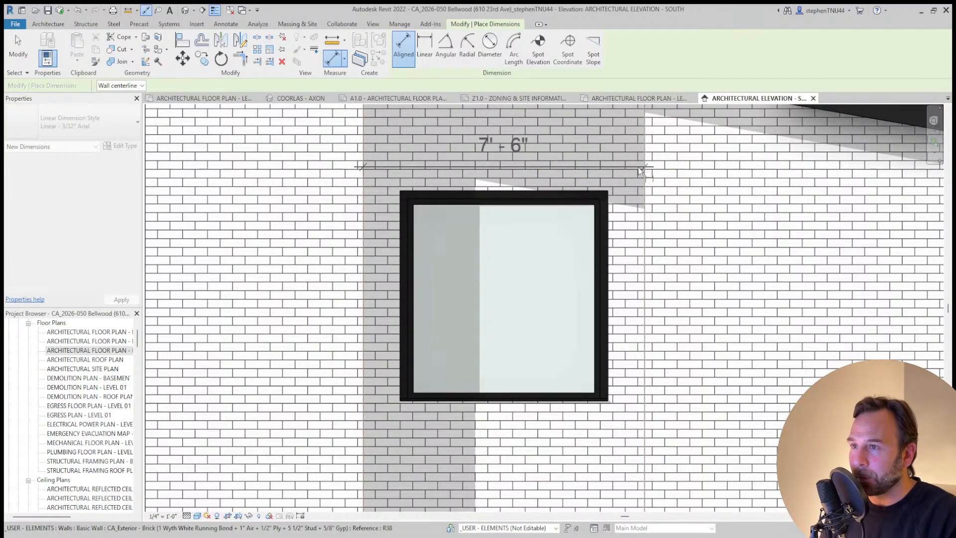
left_click(504, 202)
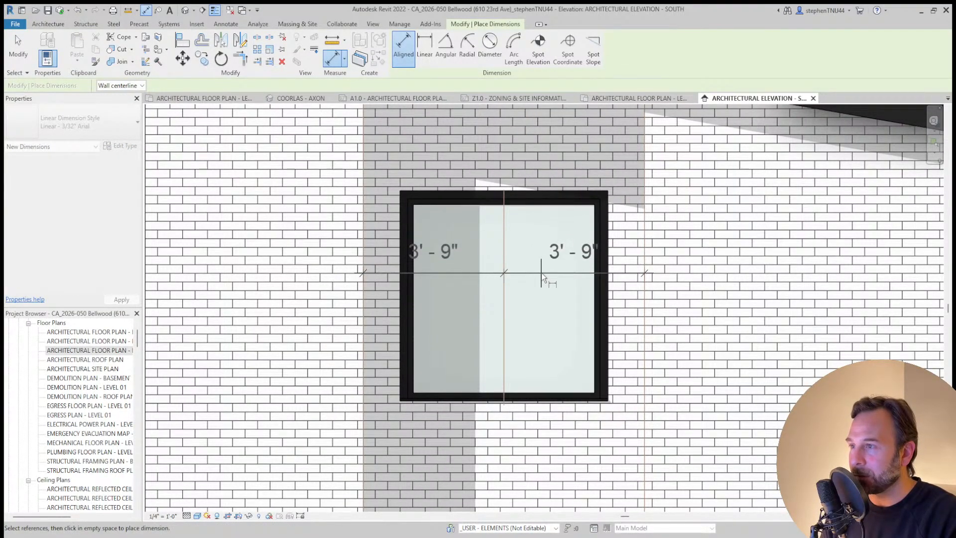
left_click(542, 273)
Draw a horizontal detail line across the full width of the door and side lite, plus a vertical line up from its midpoint
scroll(482, 229, "down", 3)
scroll(515, 411, "up", 1)
middle_click_drag(516, 410, 496, 362)
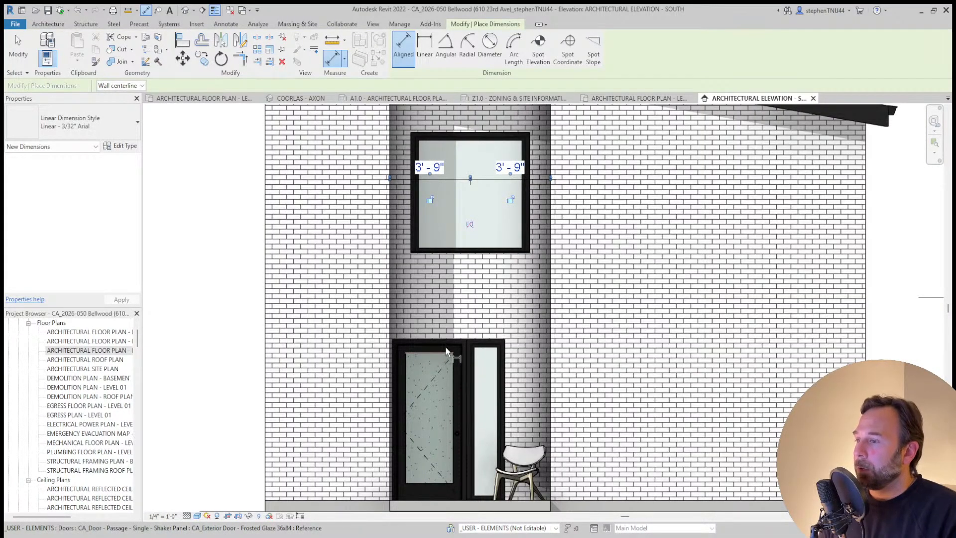
left_click(226, 23)
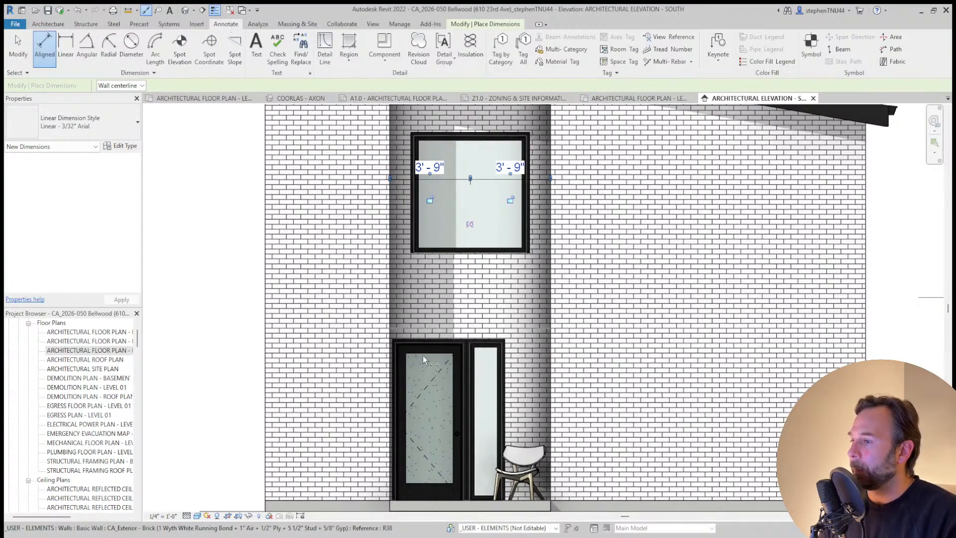
scroll(396, 365, "up", 3)
left_click(325, 47)
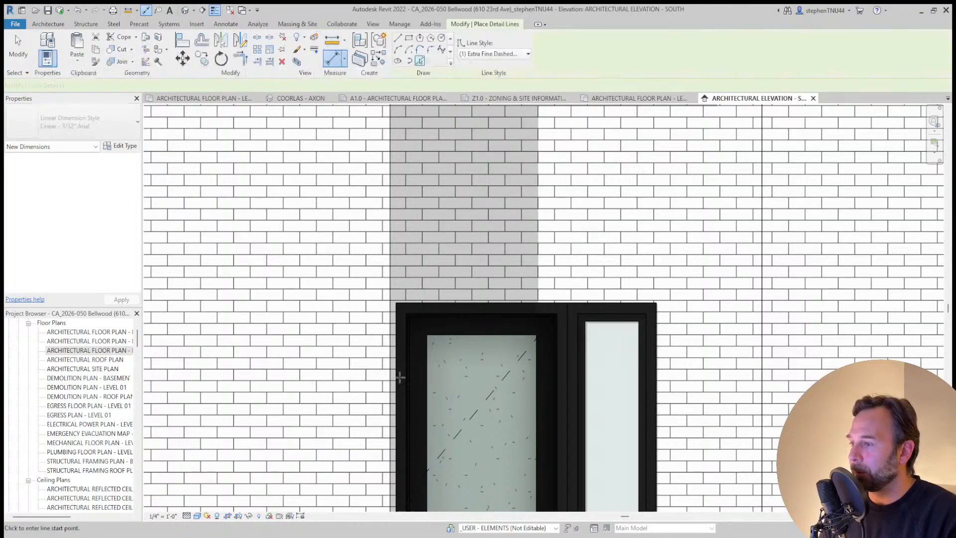
scroll(395, 375, "up", 1)
left_click(395, 375)
left_click(739, 375)
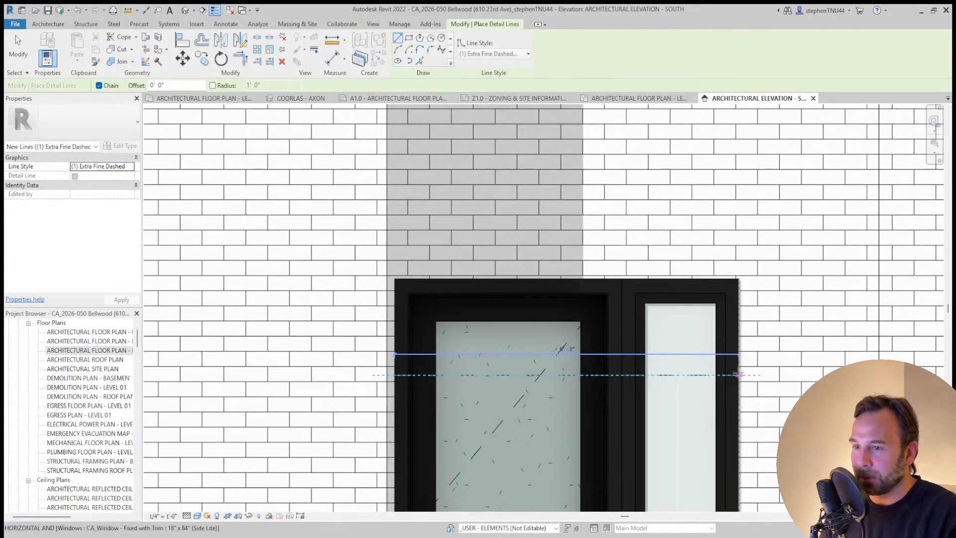
key("Escape")
left_click(566, 374)
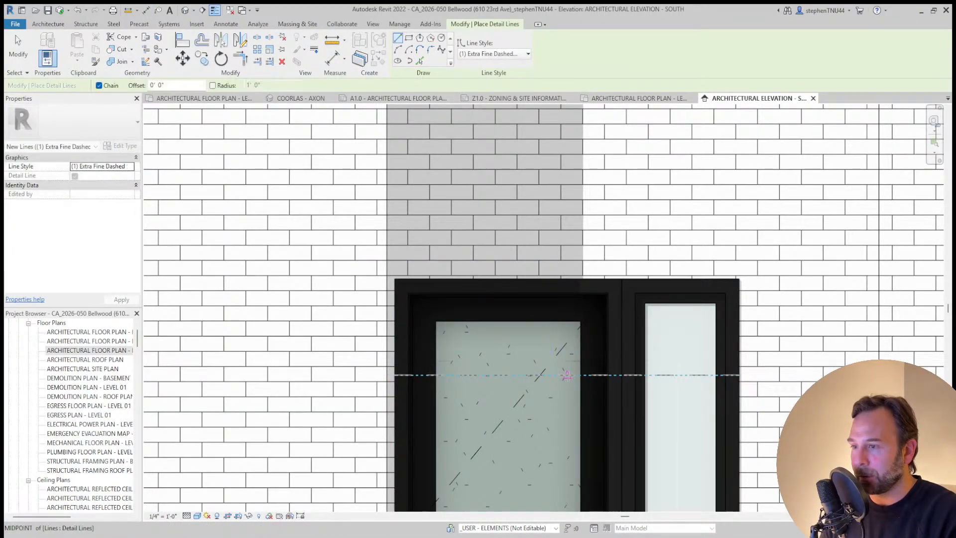
left_click(566, 220)
key("Escape")
key("Escape")
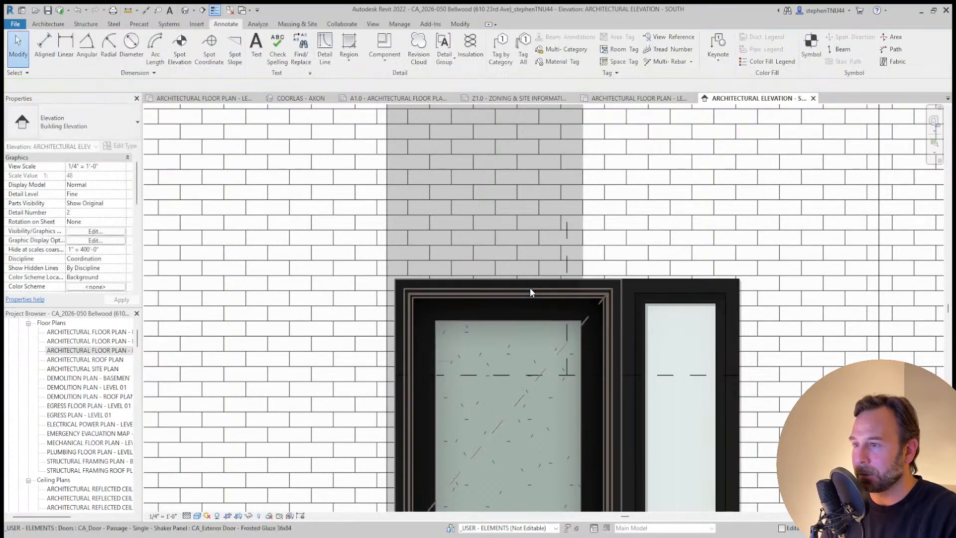
Draw a vertical detail line from the centre of the upper window down past the door to below grade
scroll(529, 288, "down", 1)
scroll(529, 289, "down", 3)
middle_click_drag(528, 288, 479, 307)
scroll(485, 306, "down", 2)
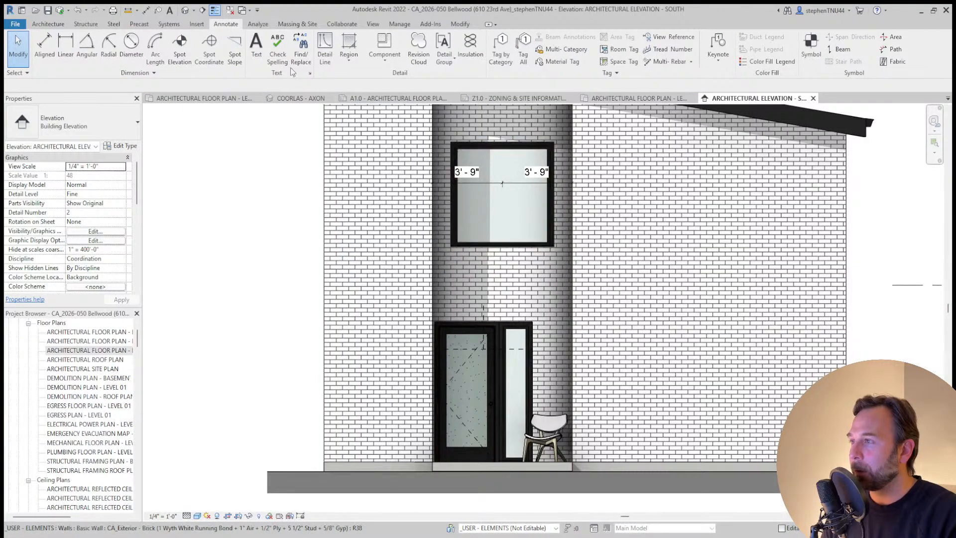
left_click(325, 46)
left_click(502, 229)
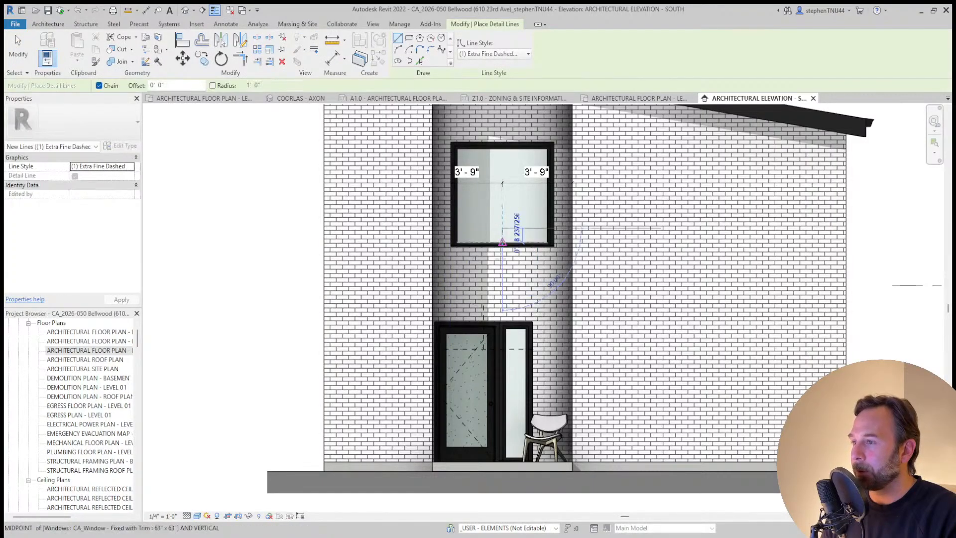
scroll(505, 295, "down", 2)
left_click(504, 439)
key("Escape")
key("Escape")
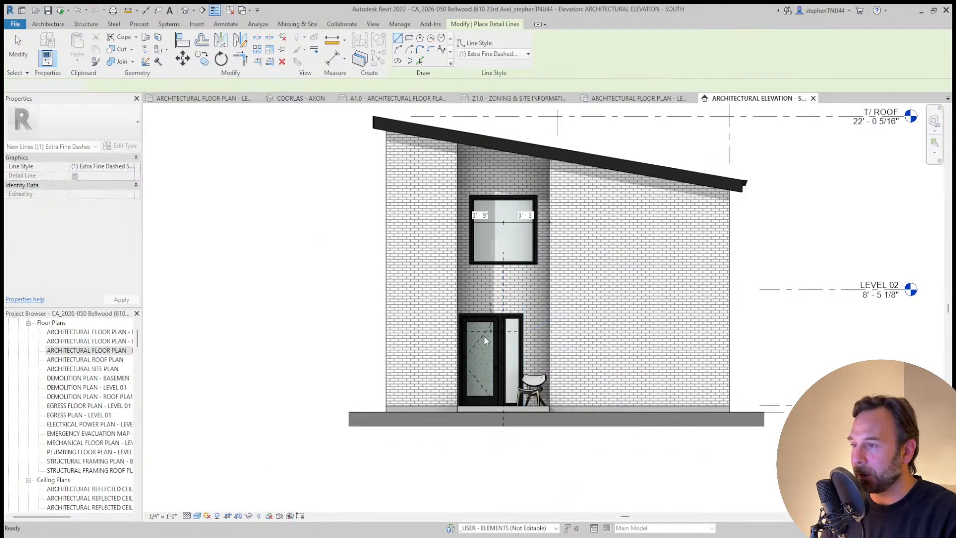
Move the door, side lite and their midpoint lines horizontally so their shared centre aligns with the upper window's centreline
scroll(483, 336, "up", 4)
left_click(499, 269)
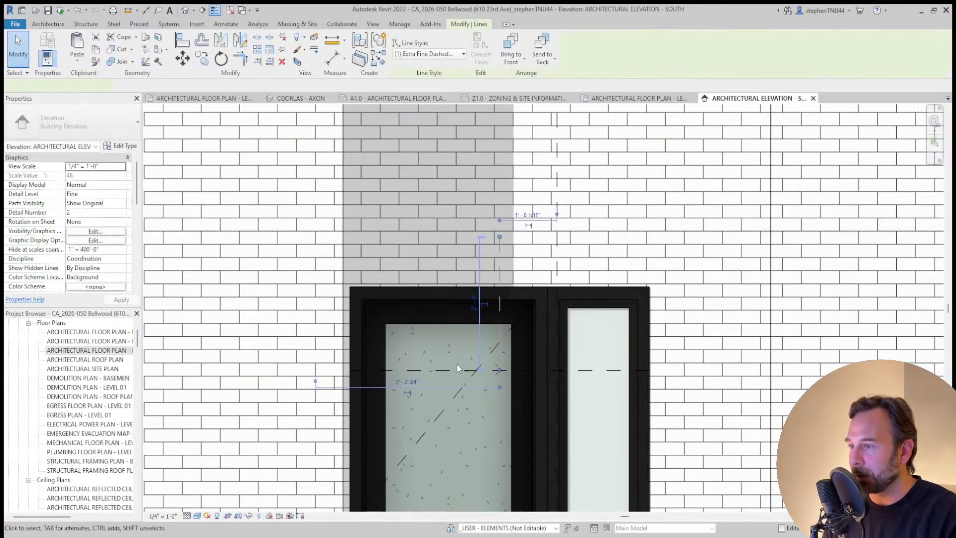
left_click(433, 297, "ctrl")
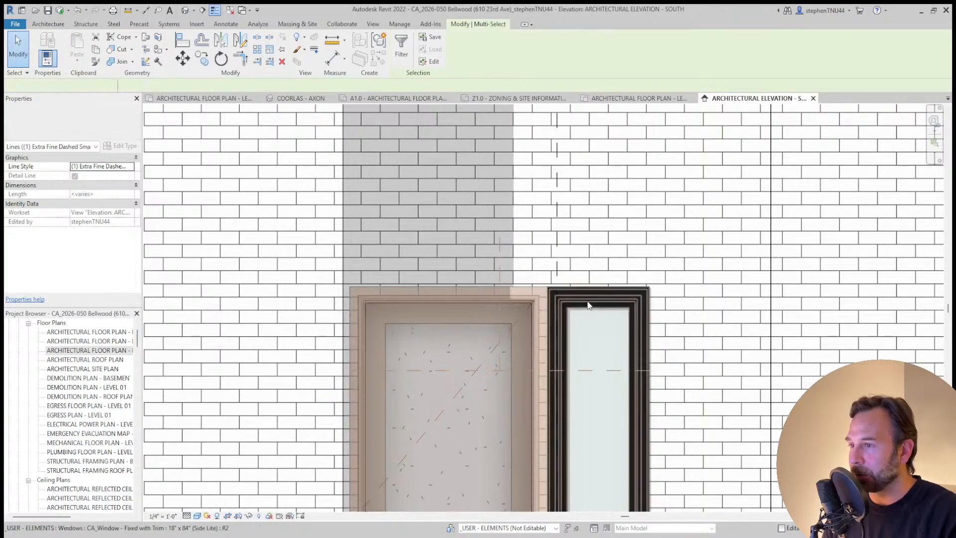
left_click(593, 297, "ctrl")
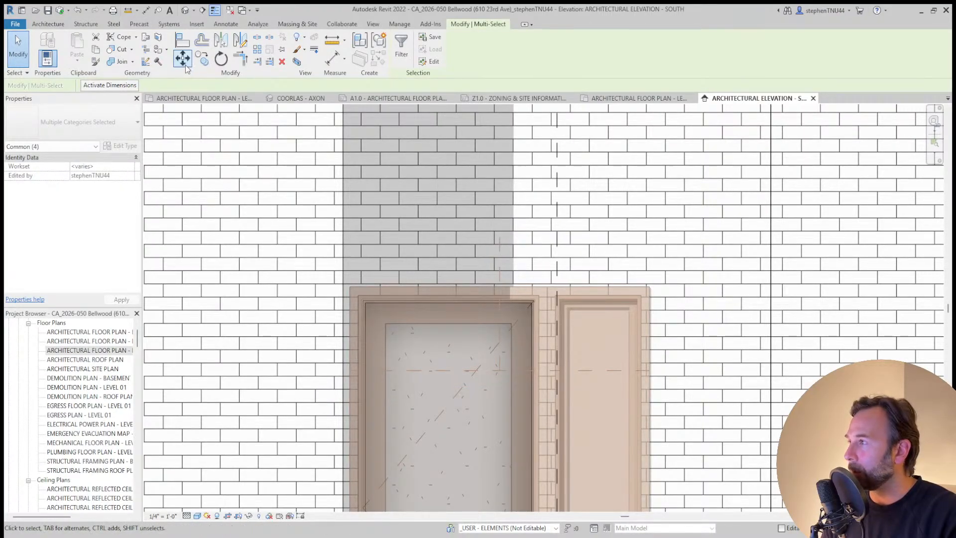
left_click(183, 59)
scroll(502, 251, "up", 1)
scroll(500, 250, "up", 1)
left_click(500, 249)
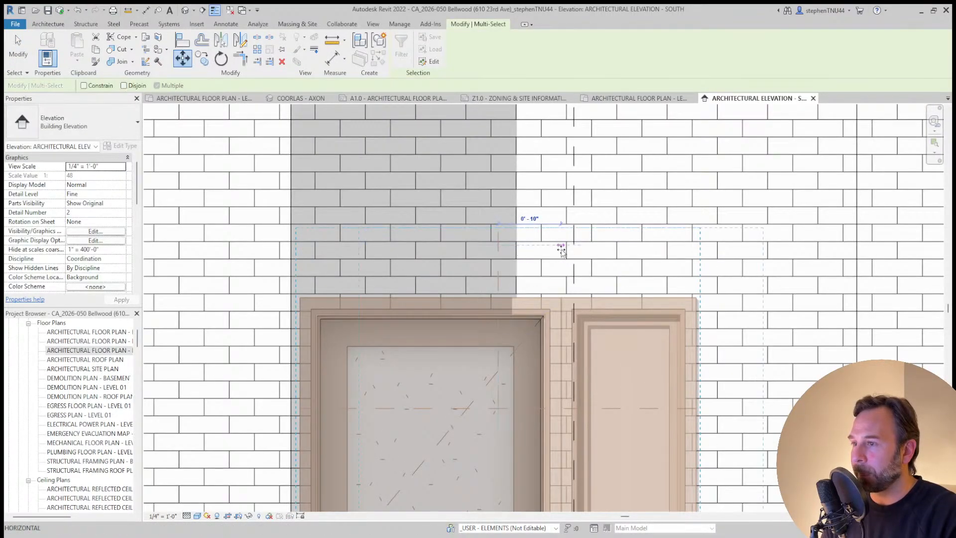
left_click(574, 246)
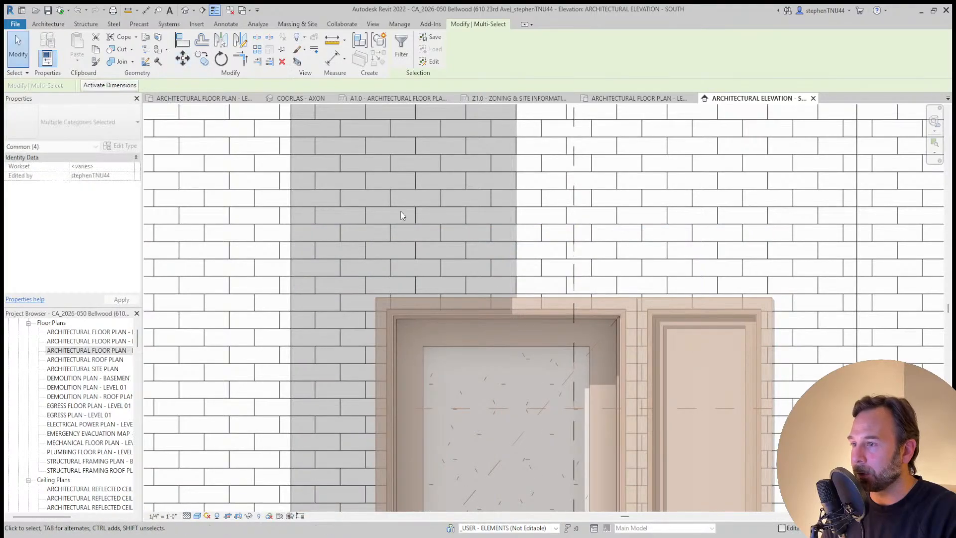
scroll(401, 216, "down", 3)
scroll(493, 389, "up", 2)
key("Escape")
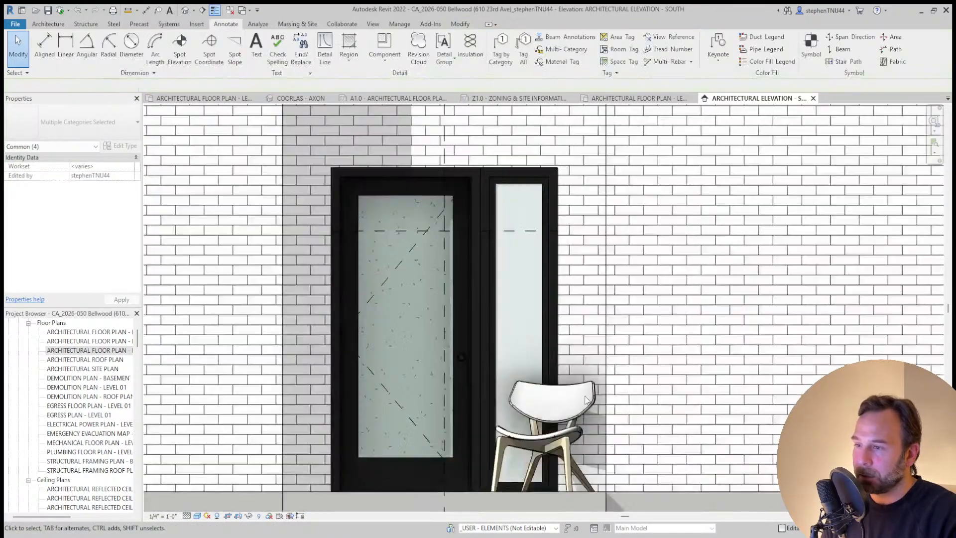
Delete the helper detail lines around the door and the dimension across the upper window
left_click(445, 144)
key("Delete")
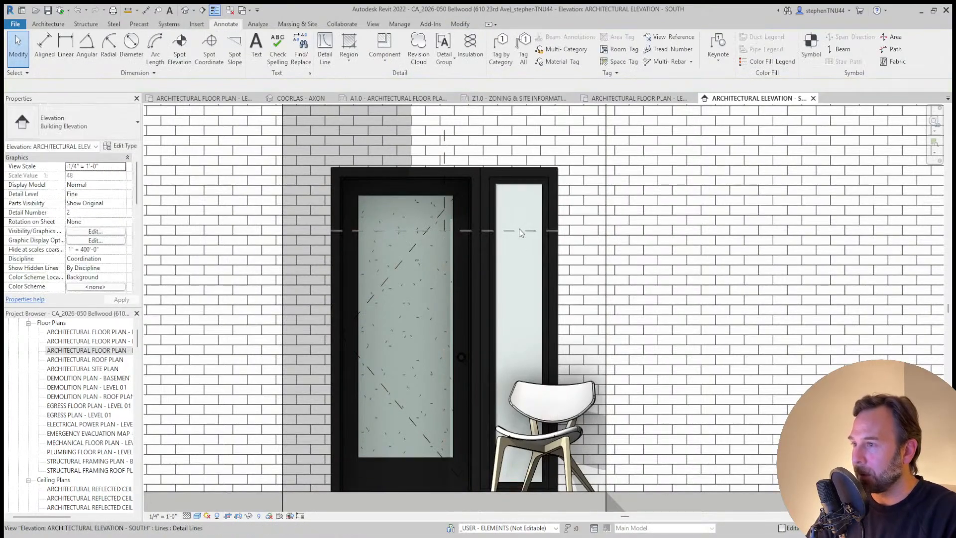
scroll(441, 230, "down", 5)
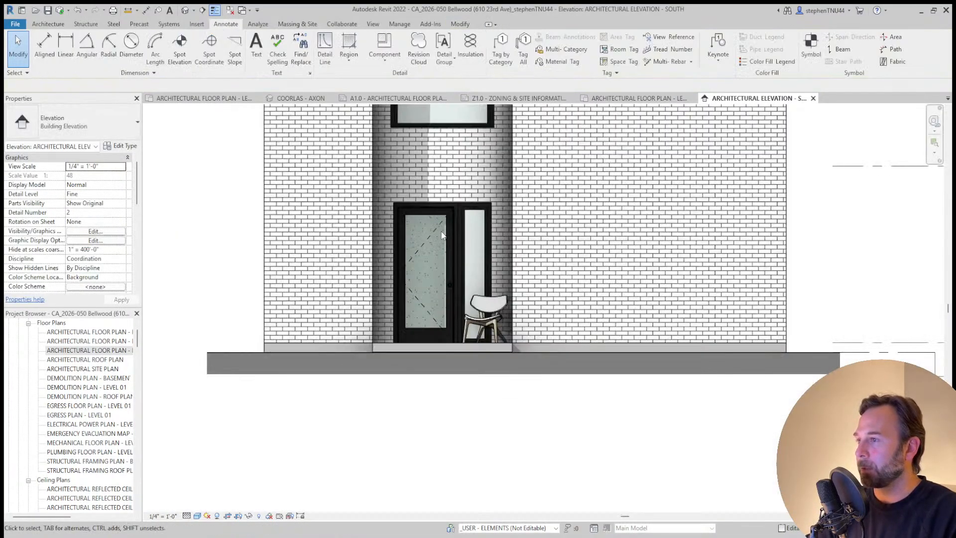
middle_click_drag(491, 358, 494, 403)
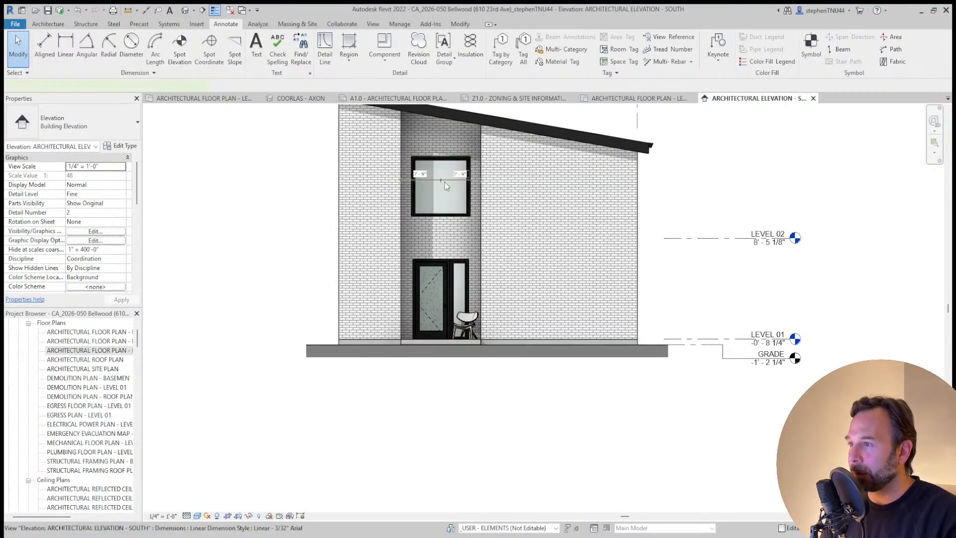
left_click(445, 181)
key("Escape")
left_click(443, 195)
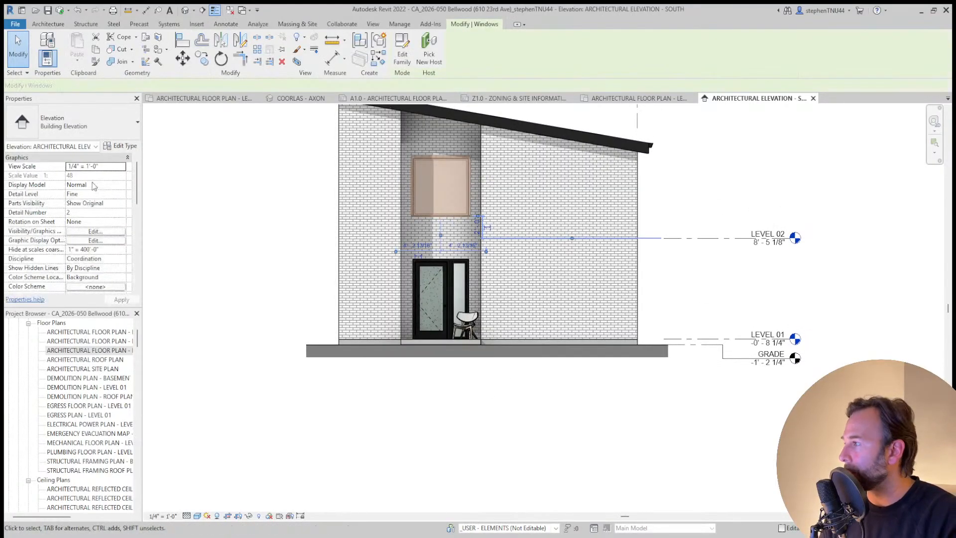
key("Escape")
scroll(480, 390, "down", 1)
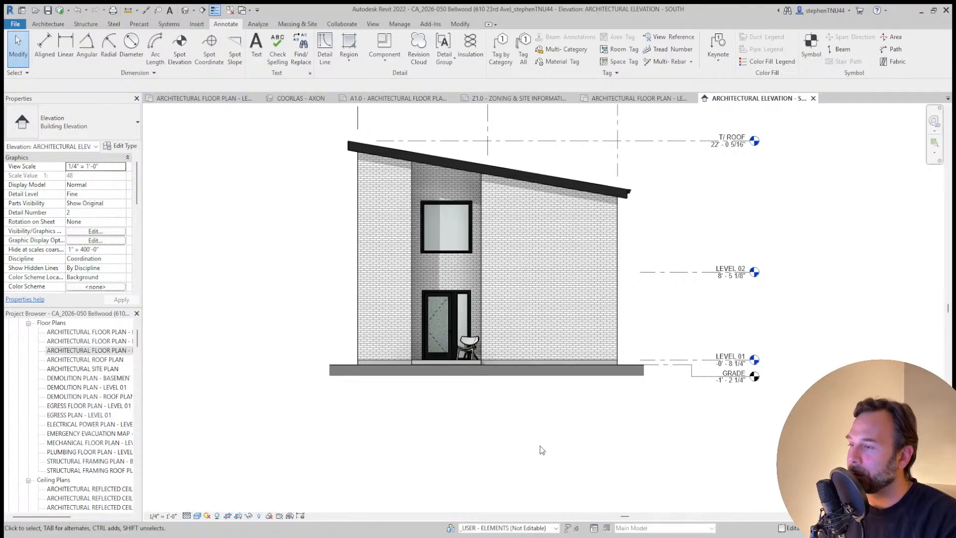
middle_click_drag(553, 417, 531, 416)
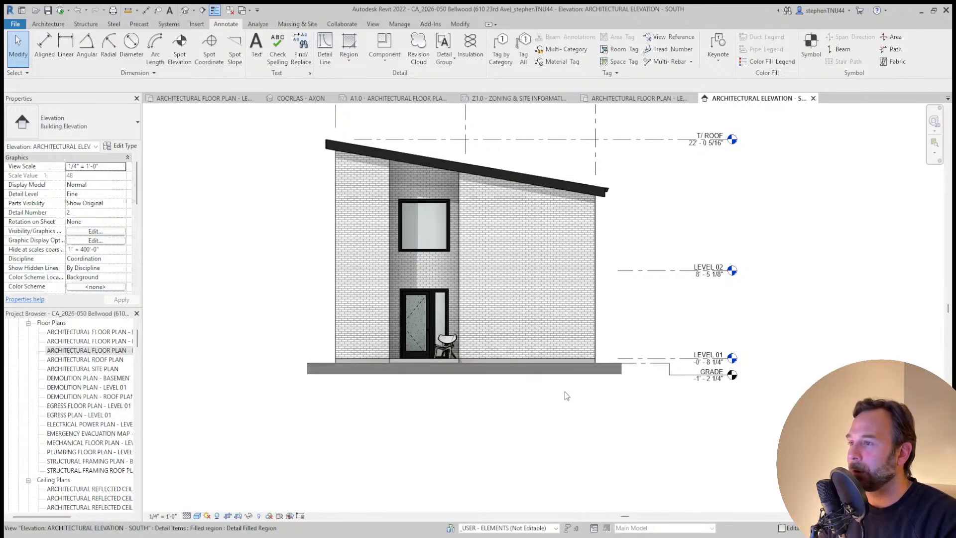
Place a CA_Window - Fixed with Trim 63" x 63" in the ground-floor brick wall to the right of the recessed entry
left_click(434, 253)
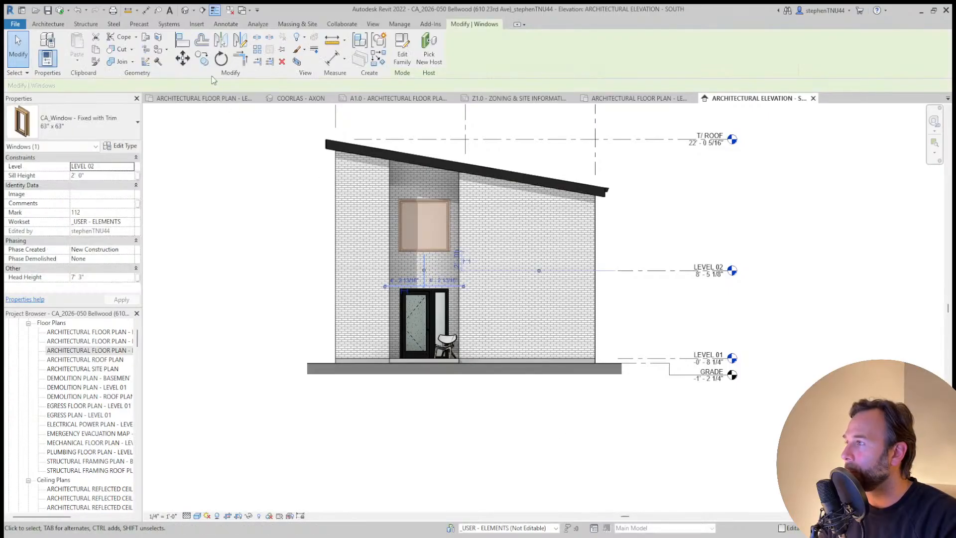
left_click(48, 24)
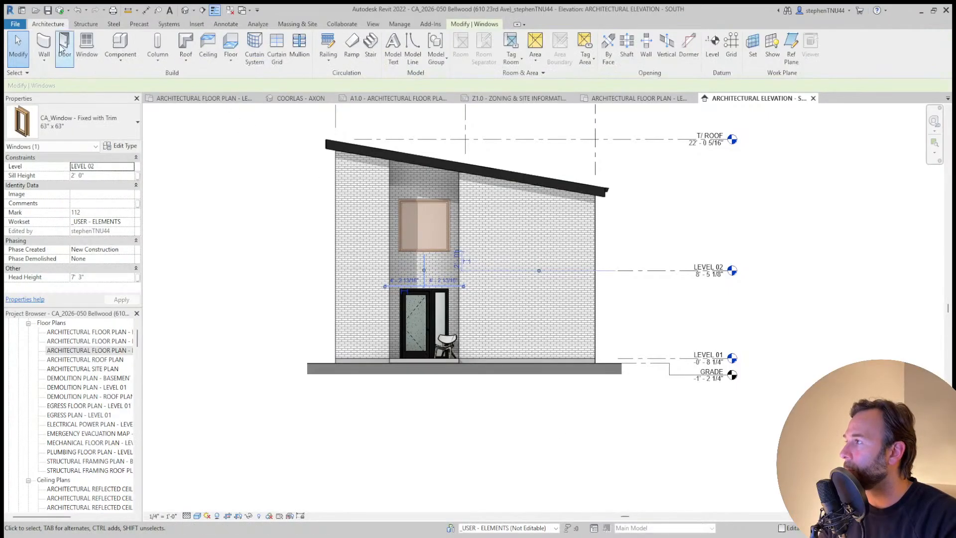
left_click(87, 54)
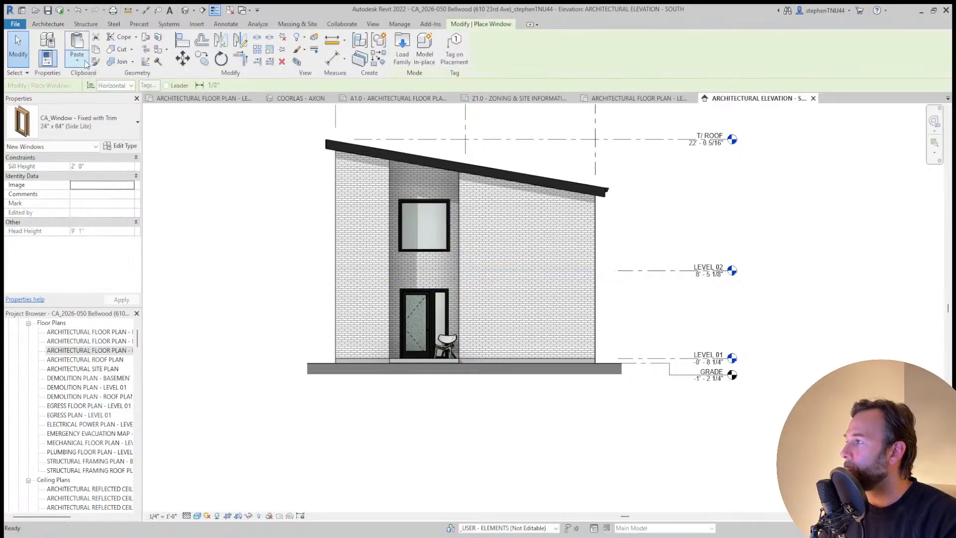
left_click(118, 138)
left_click(105, 339)
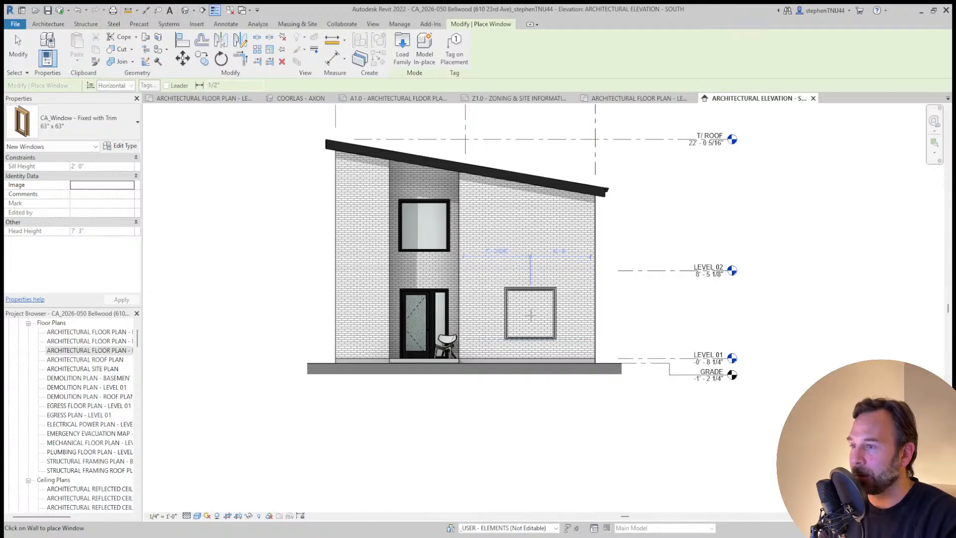
left_click(531, 316)
key("Escape")
key("Escape")
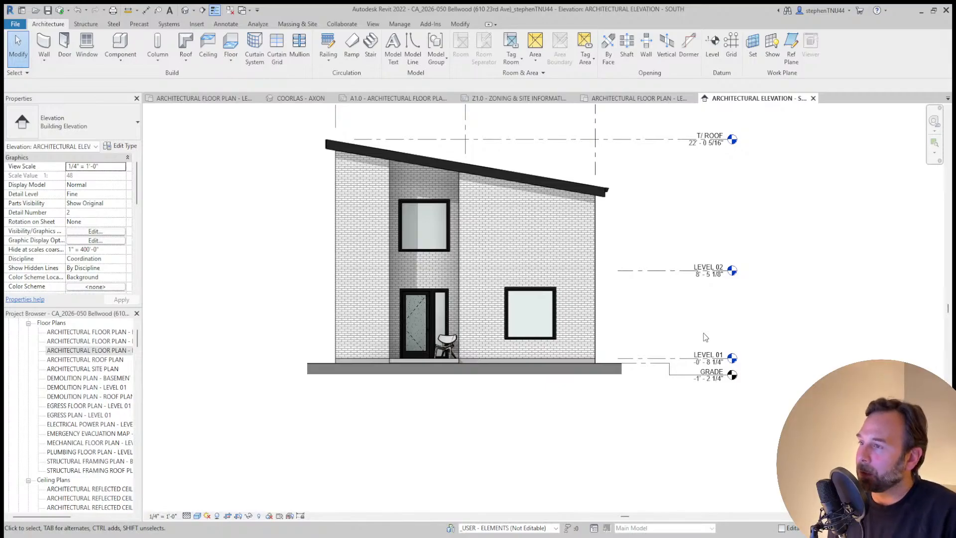
Paint the recessed entry wall around the door and upper window with a brown horizontal wood siding material
left_click(461, 25)
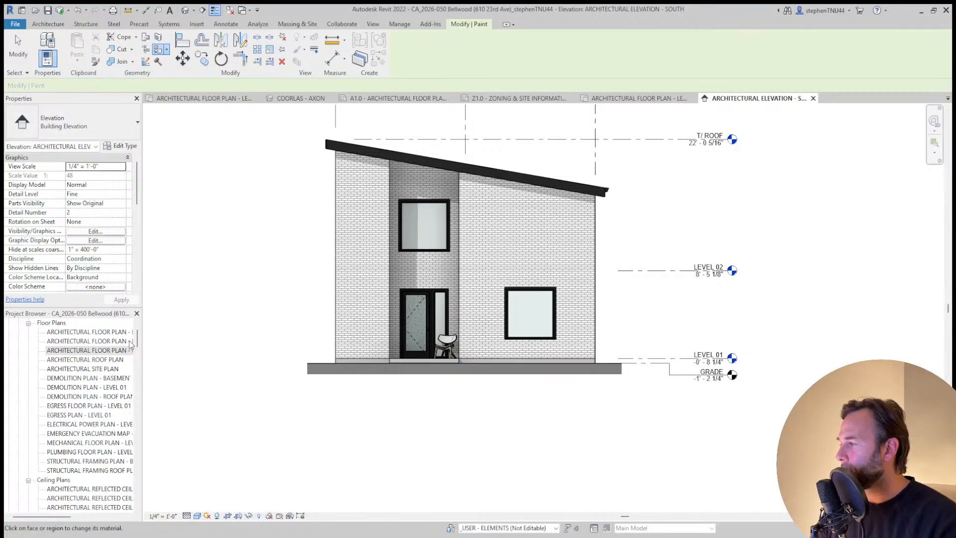
left_click(422, 184)
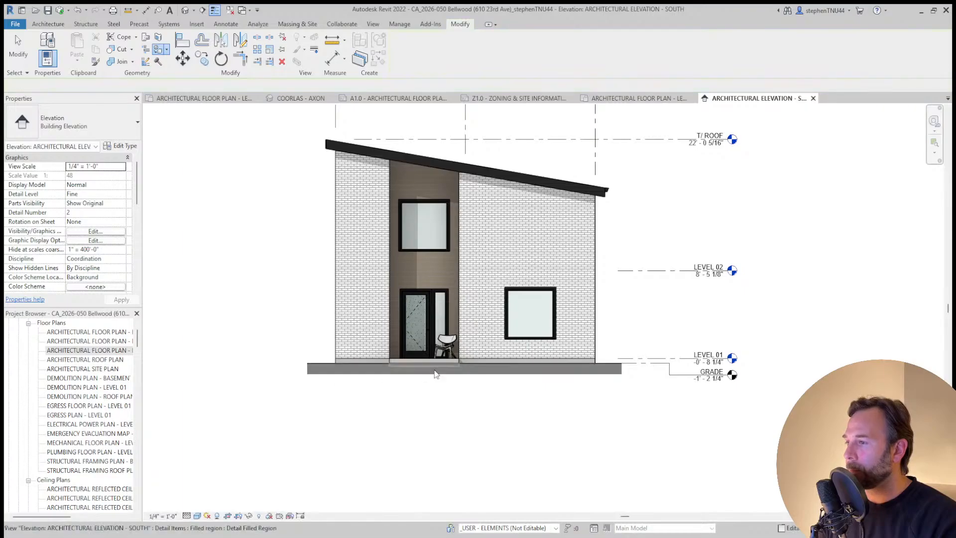
key("Escape")
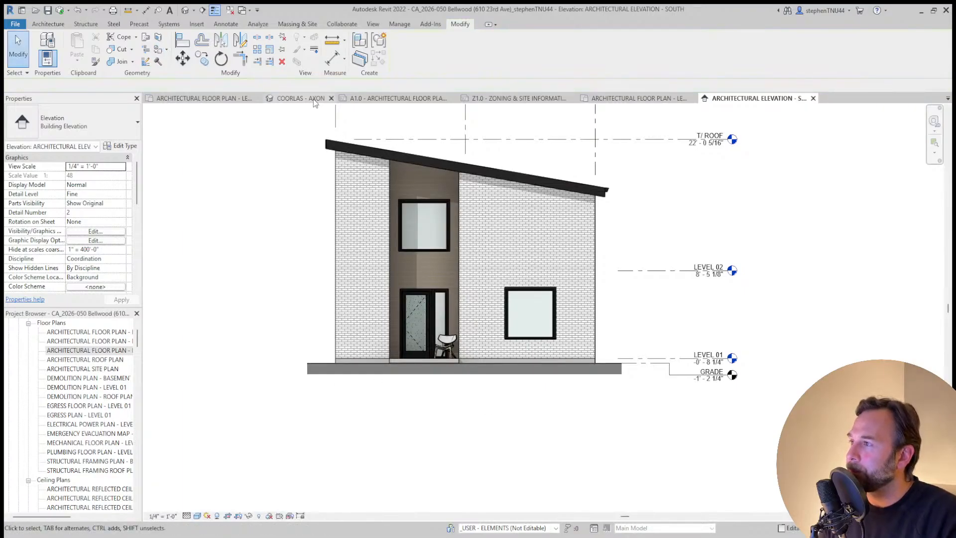
Inspect the front facade with its painted entry recess and new window from both sides in the COORLAS - AXON 3D view
left_click(299, 98)
scroll(432, 328, "up", 3)
middle_click_drag(415, 420, 641, 449, "shift")
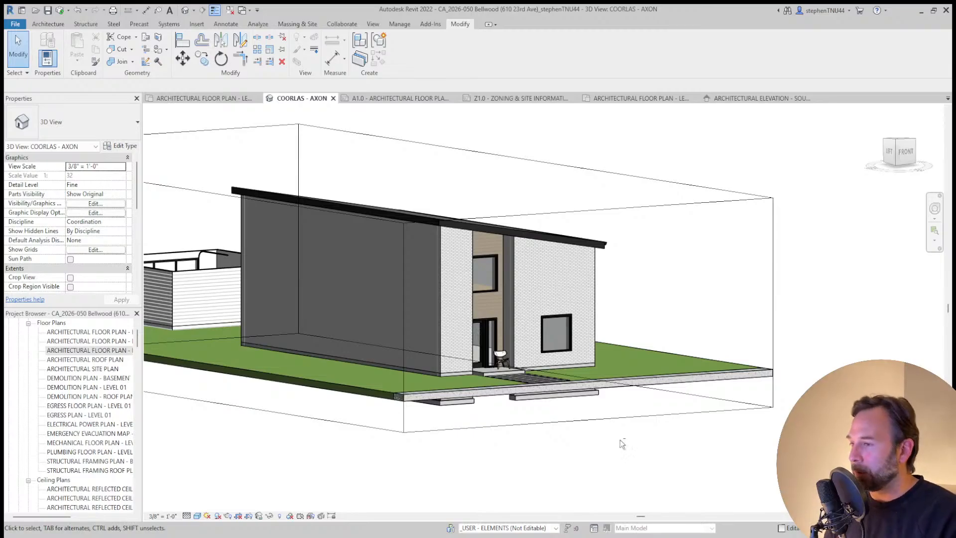
middle_click_drag(620, 440, 463, 448, "shift")
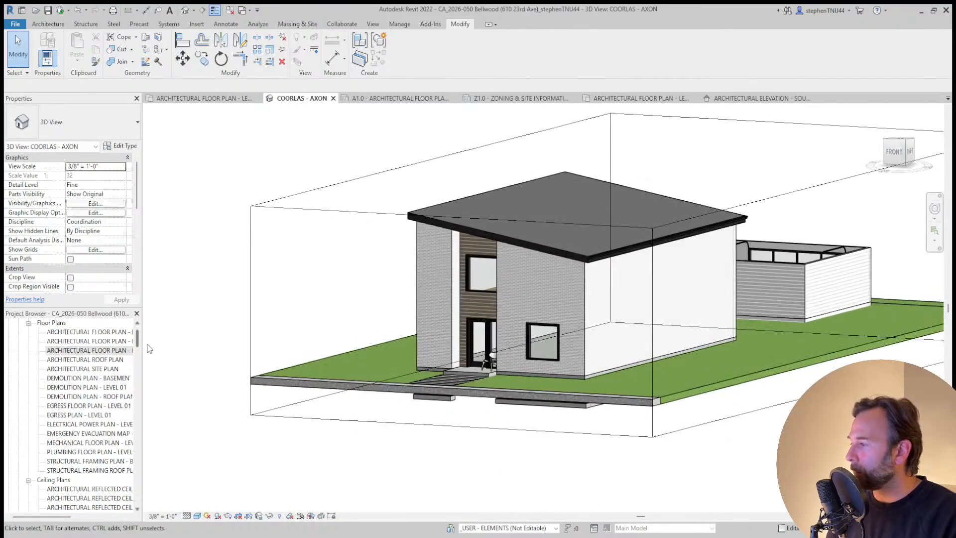
Open PERSPECTIVE VIEW - TO DEFINE and orbit its camera to frame the whole house from its front-left corner
left_click_drag(140, 341, 139, 353)
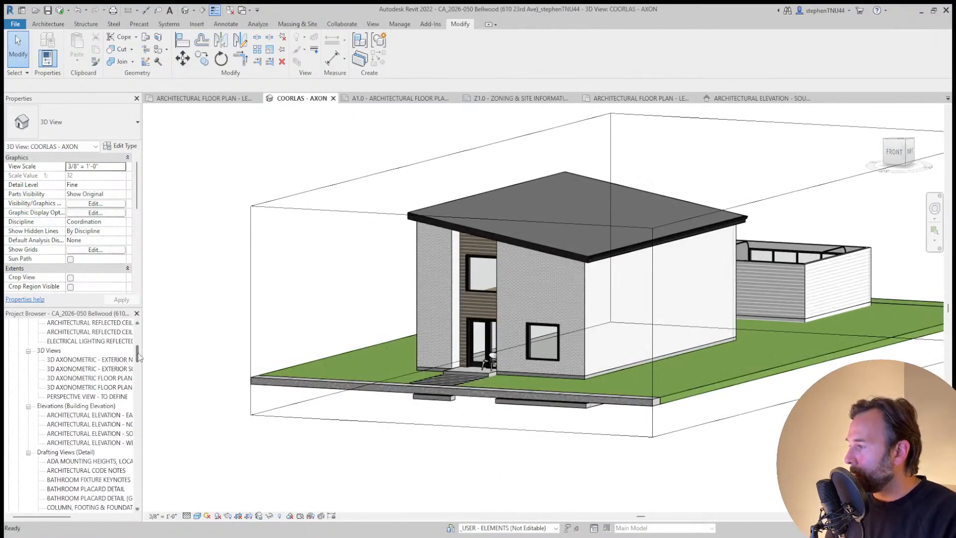
double_click(77, 397)
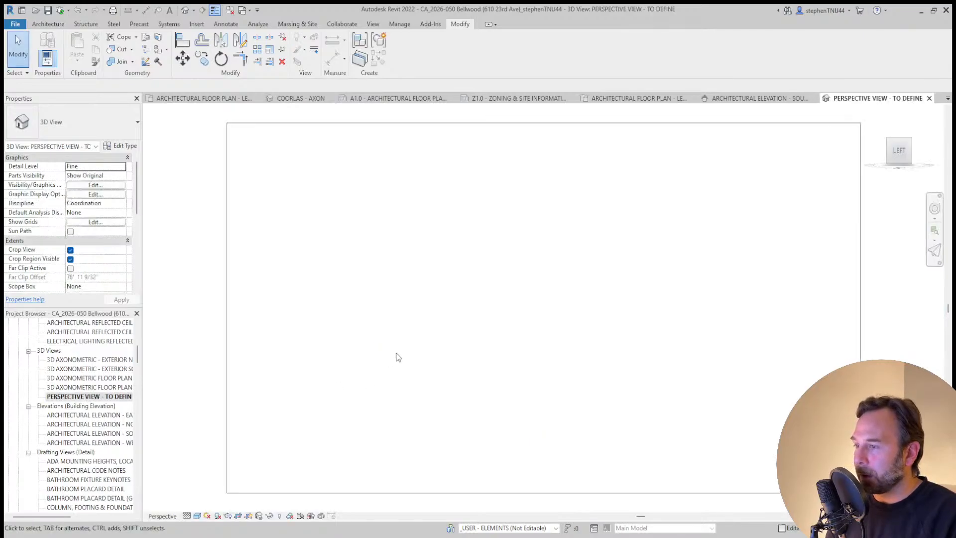
key("shift+w")
left_click_drag(414, 342, 871, 338)
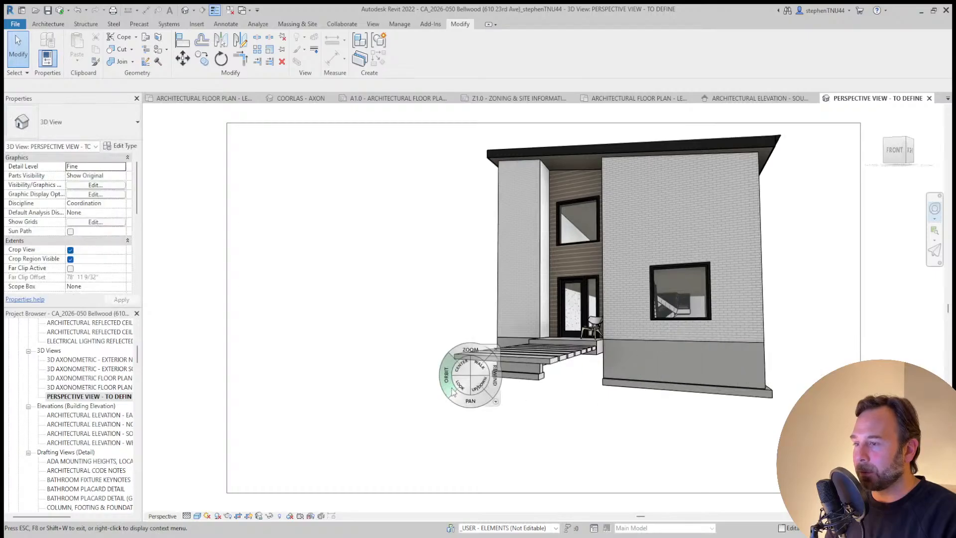
left_click_drag(452, 392, 559, 486)
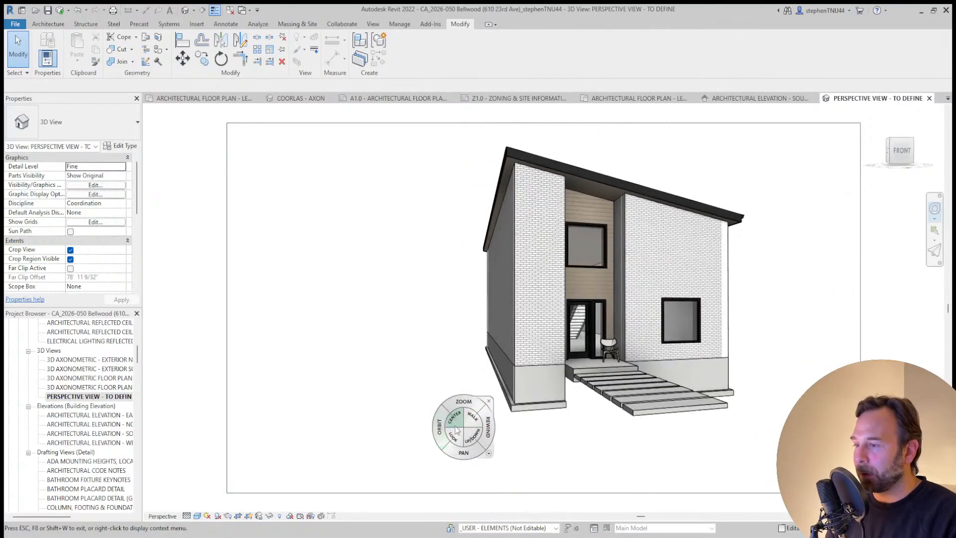
left_click_drag(456, 429, 623, 456)
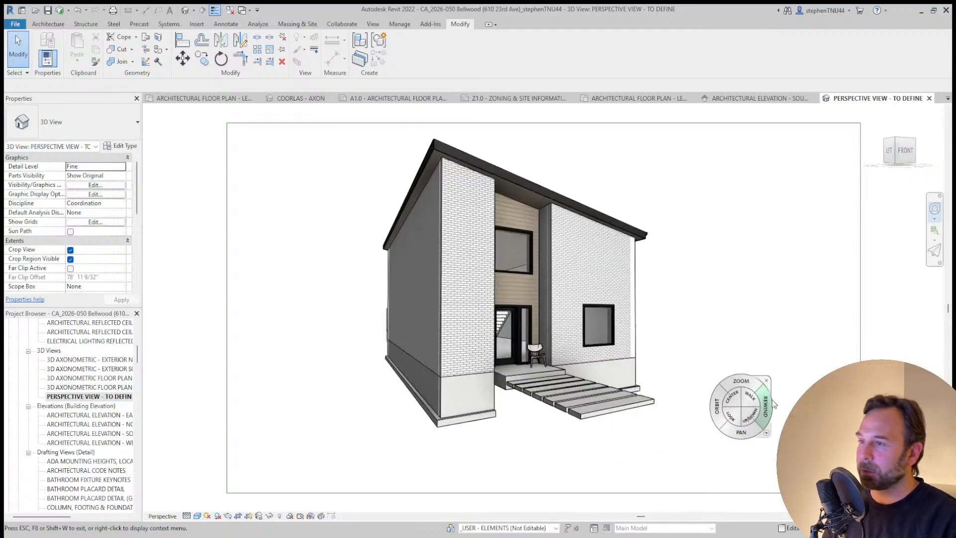
left_click(766, 380)
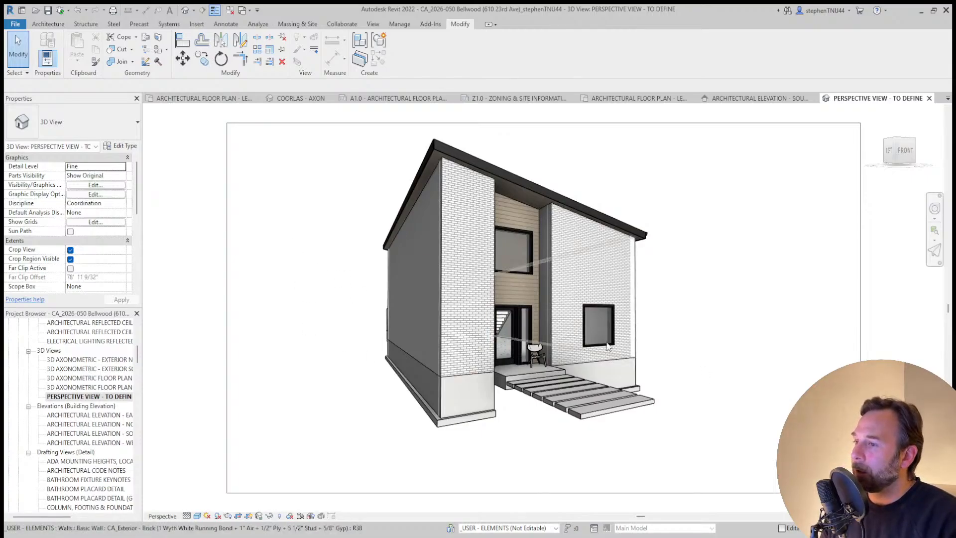
Show the site ground in the perspective view and set the front sidewalk floor's height offset from GRADE to .2
key("v")
key("g")
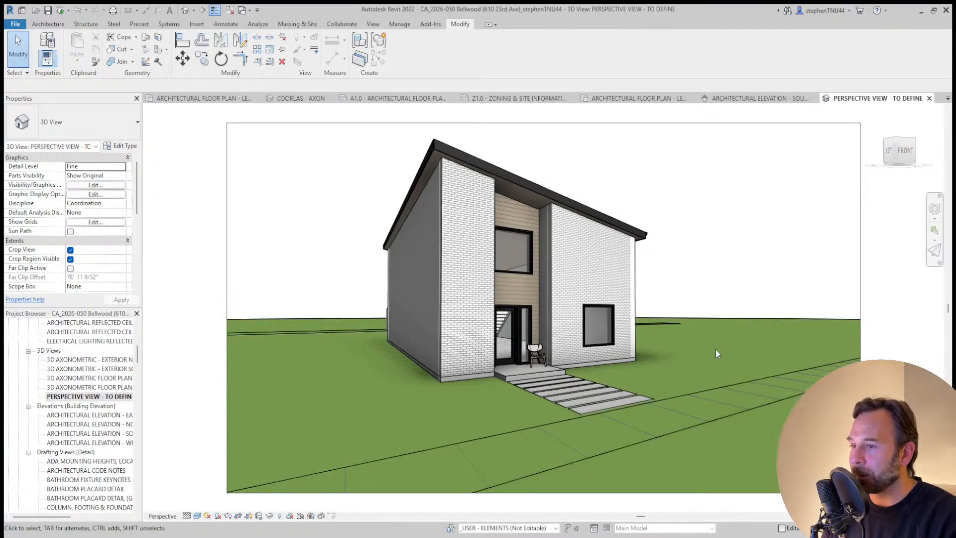
left_click(704, 395)
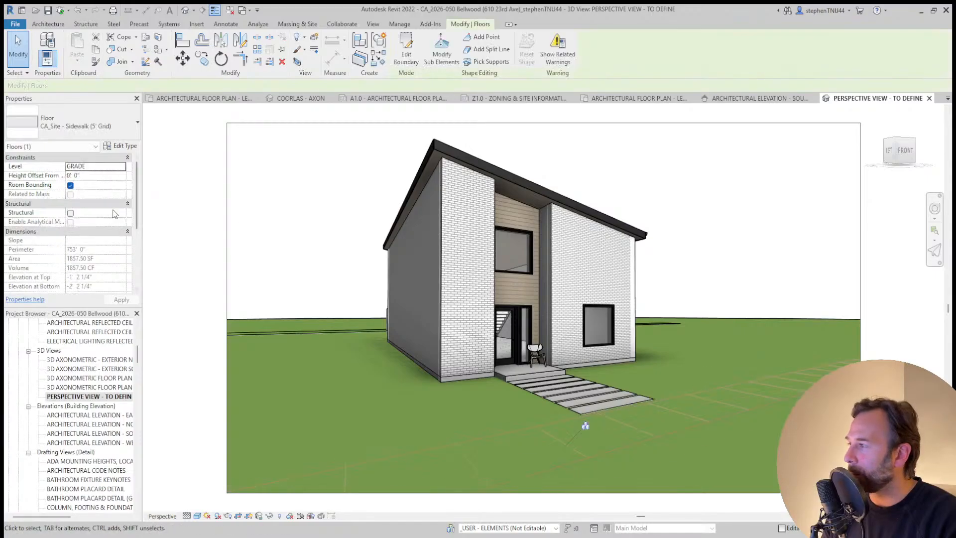
left_click(92, 176)
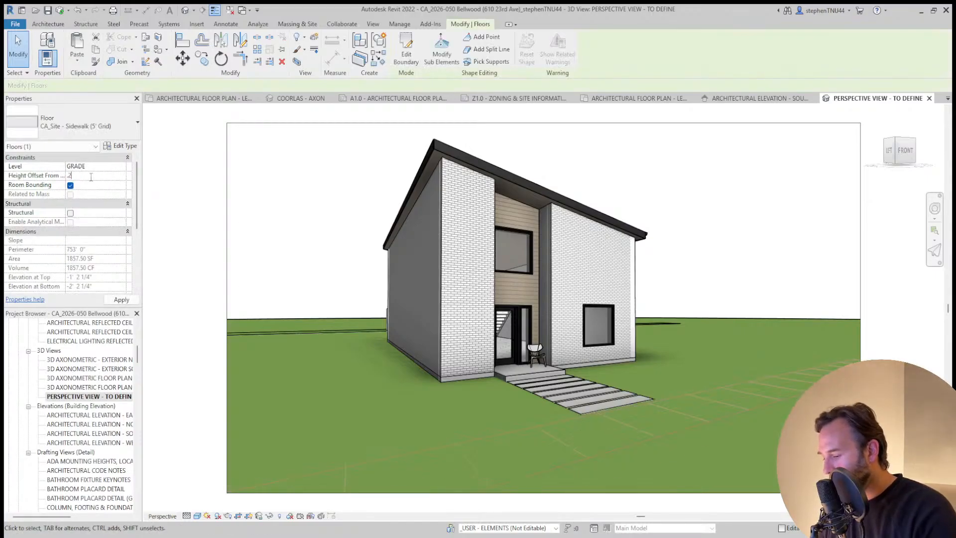
key("Return")
left_click(750, 264)
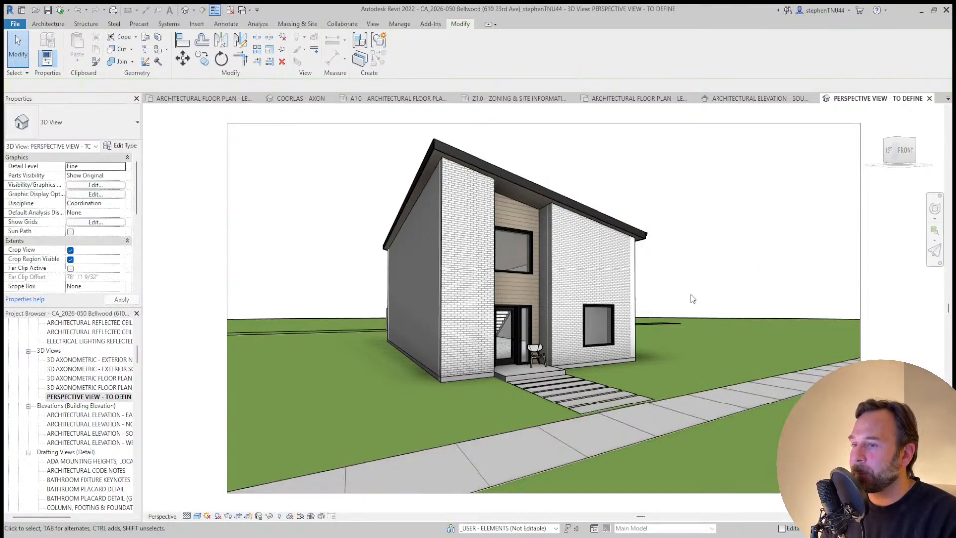
Orbit the perspective camera around the front facade and settle on a front-left corner view showing the walkway and sidewalk
middle_click_drag(697, 287, 555, 364, "shift")
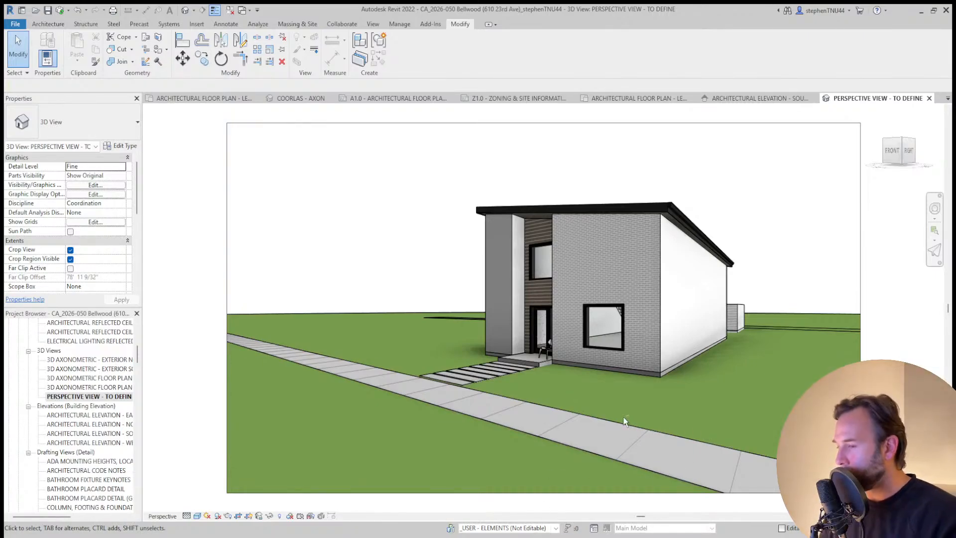
middle_click_drag(624, 417, 713, 419, "shift")
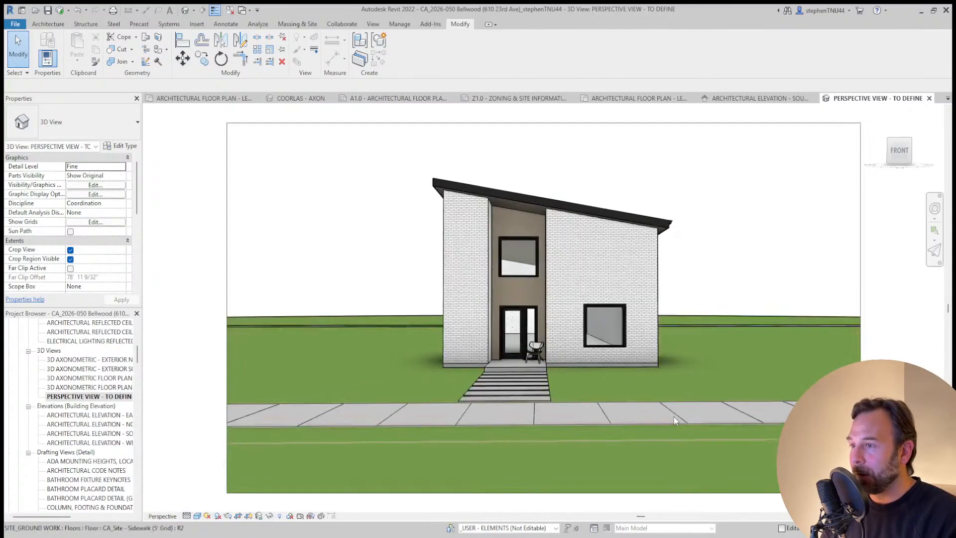
key("shift+w")
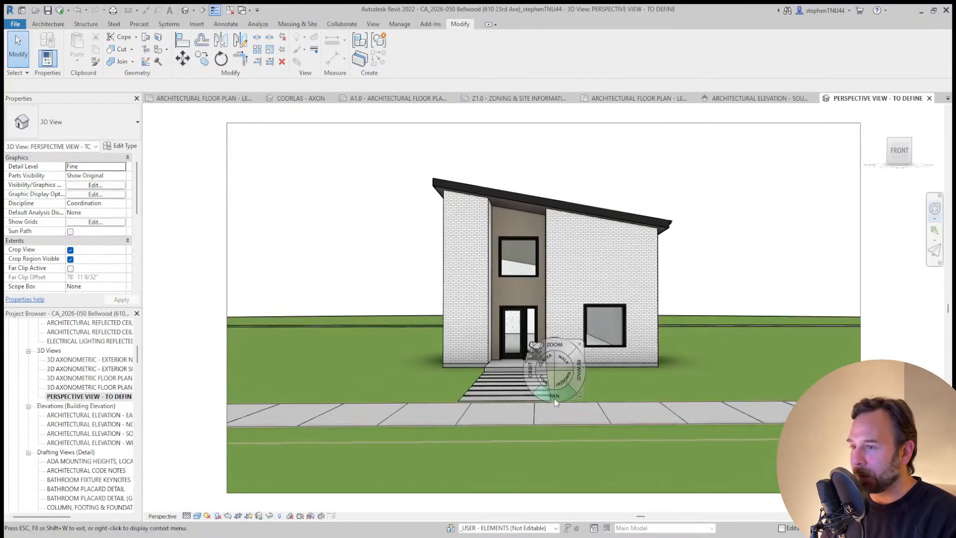
left_click_drag(530, 371, 699, 408)
key("Escape")
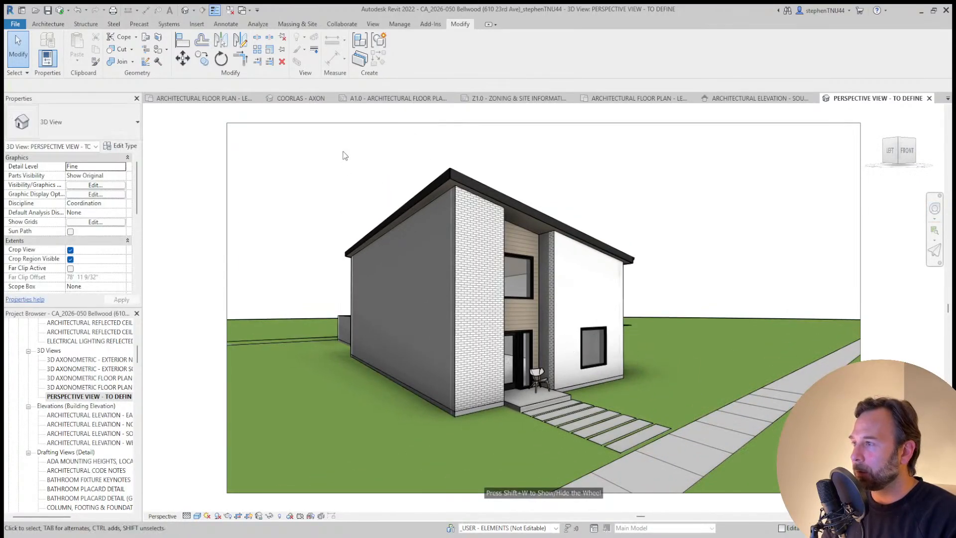
Try to set the perspective camera's eye elevation to 7' 0" and change its target elevation
left_click(357, 123)
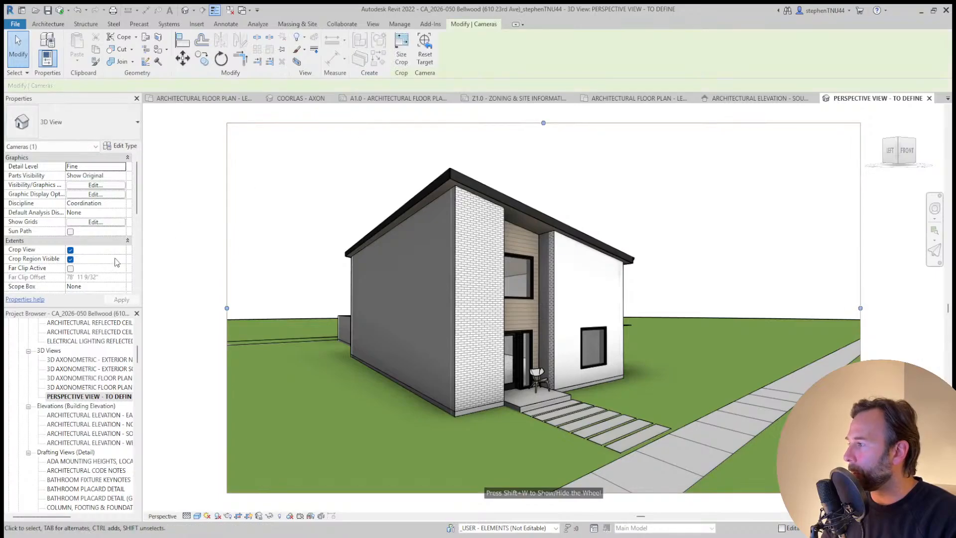
left_click_drag(138, 199, 139, 224)
left_click(107, 259)
type("7'  0\"")
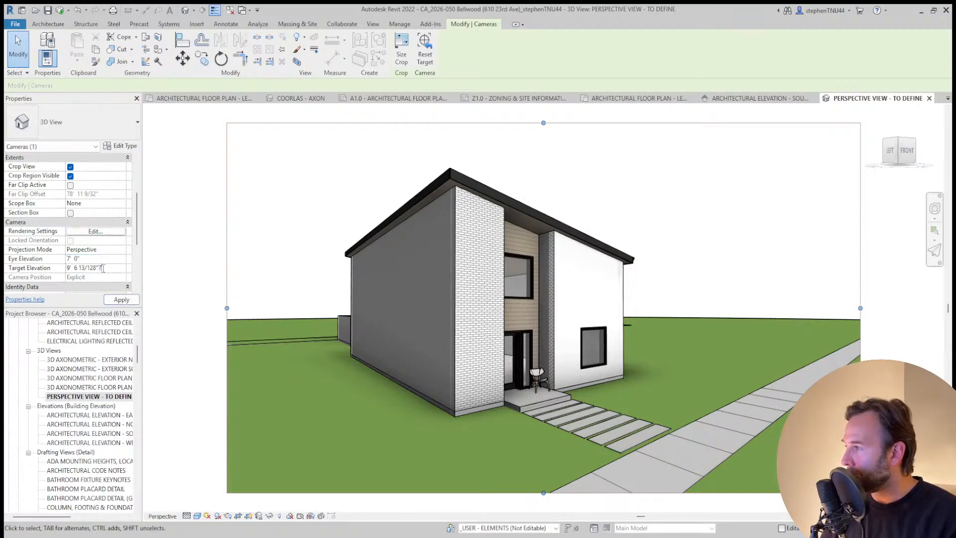
left_click(121, 299)
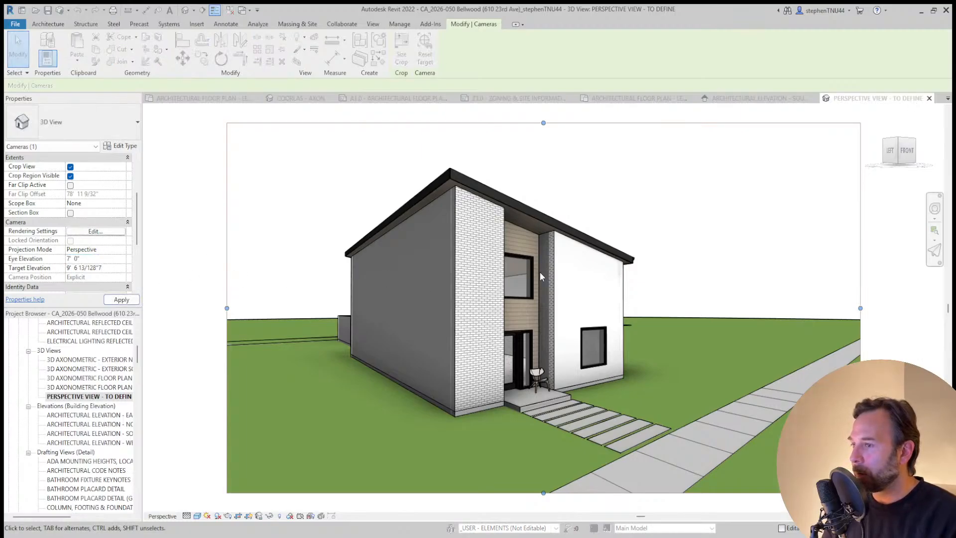
Set the perspective camera's eye elevation and target elevation both to 8' 0"
left_click(116, 259)
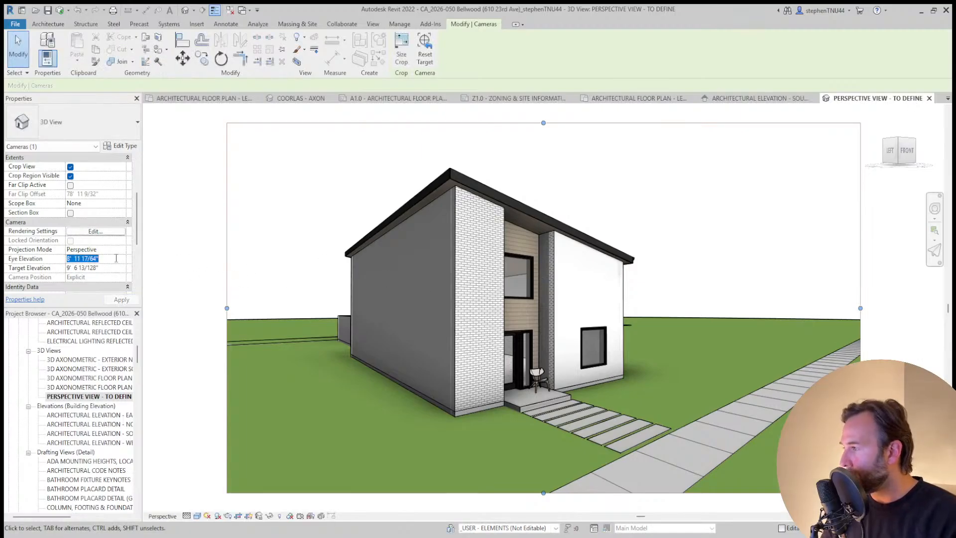
type("8")
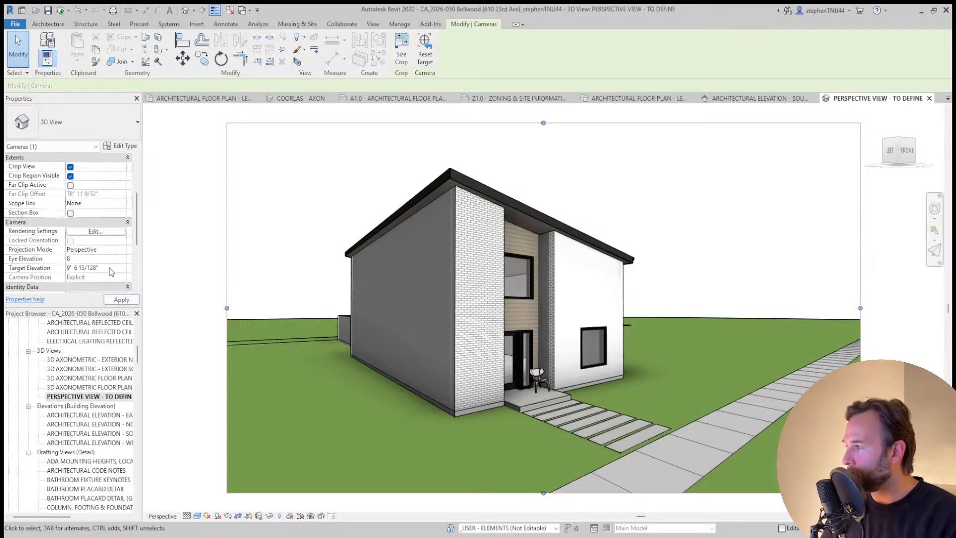
key("Tab")
type("8")
key("Return")
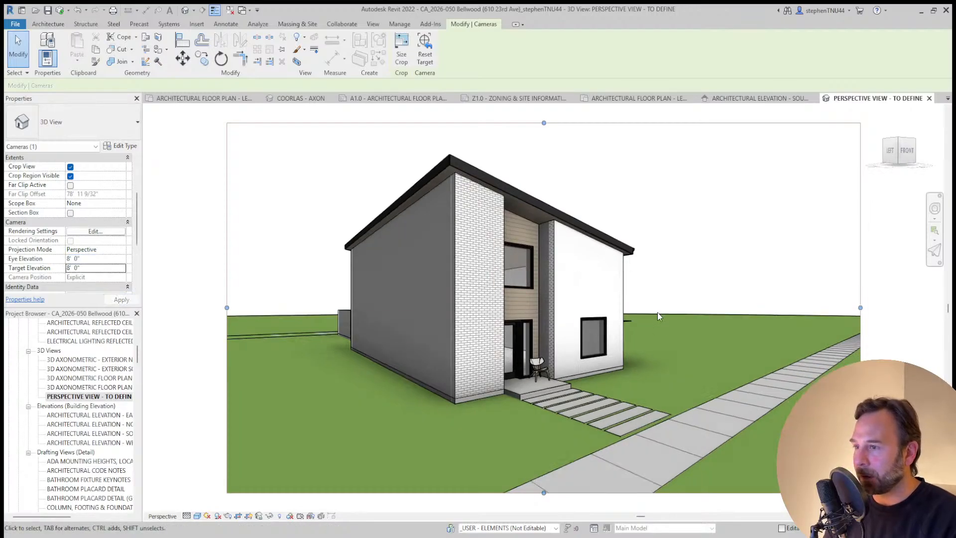
Set the perspective camera's eye elevation and target elevation both to 7' 0"
left_click(112, 258)
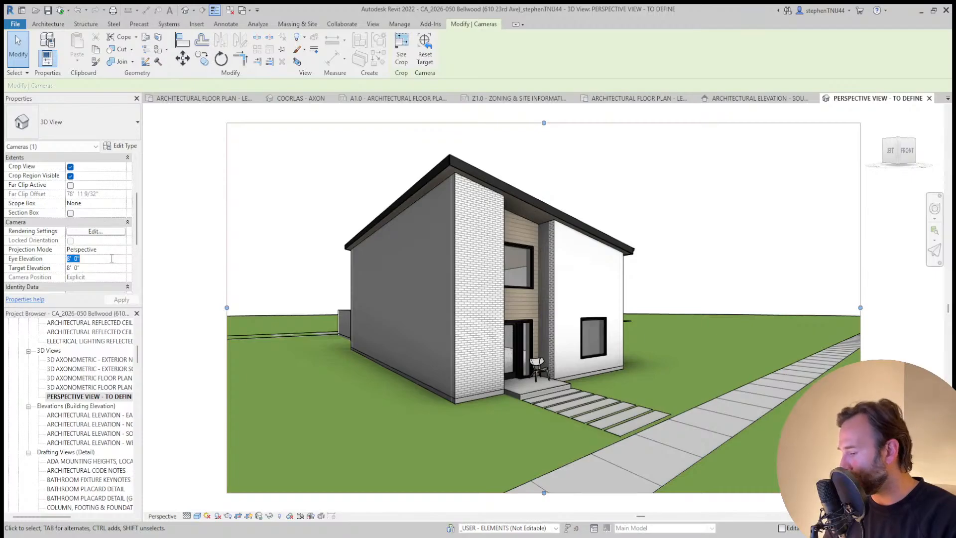
type("7")
key("Tab")
type("7")
key("Return")
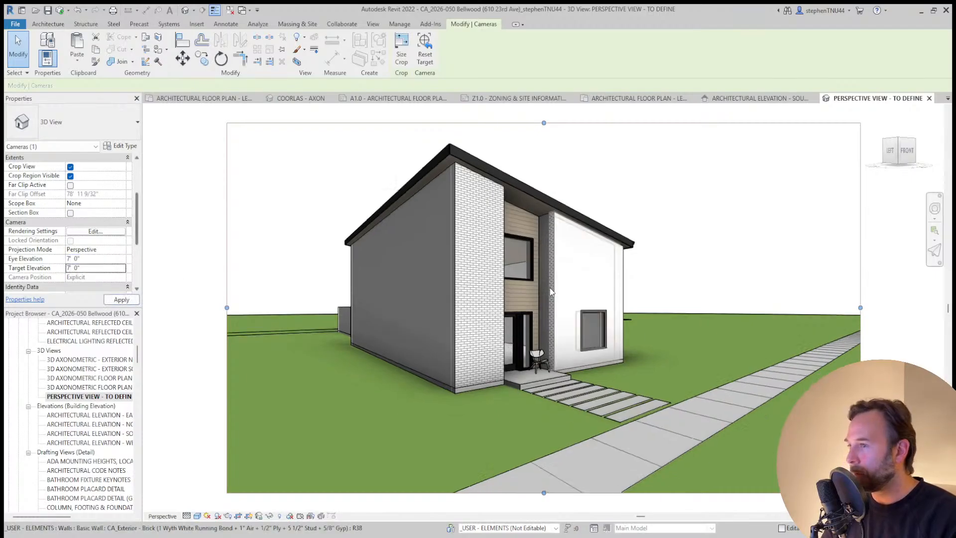
Move the perspective view's crop region upward and orbit the camera to face the front entry and brick facade
scroll(604, 357, "down", 1)
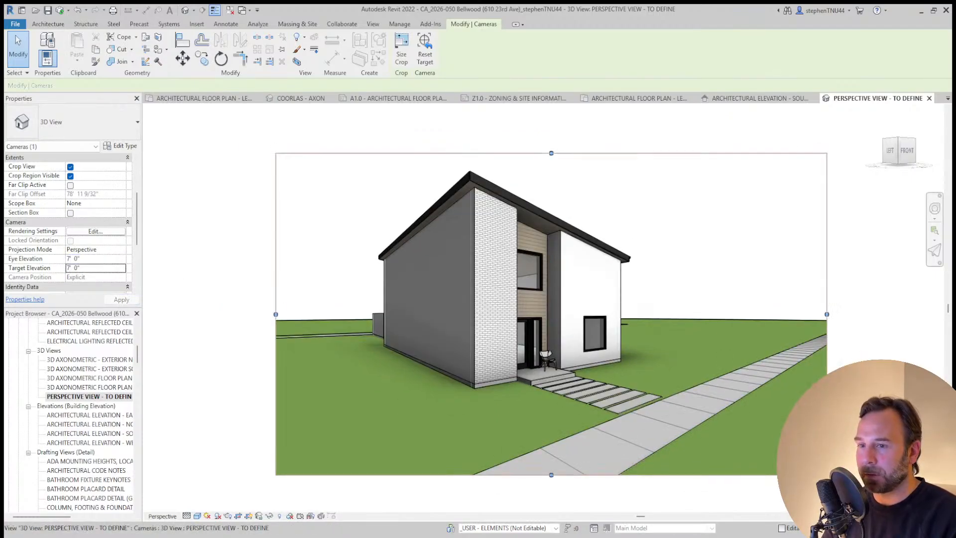
left_click_drag(830, 384, 830, 362)
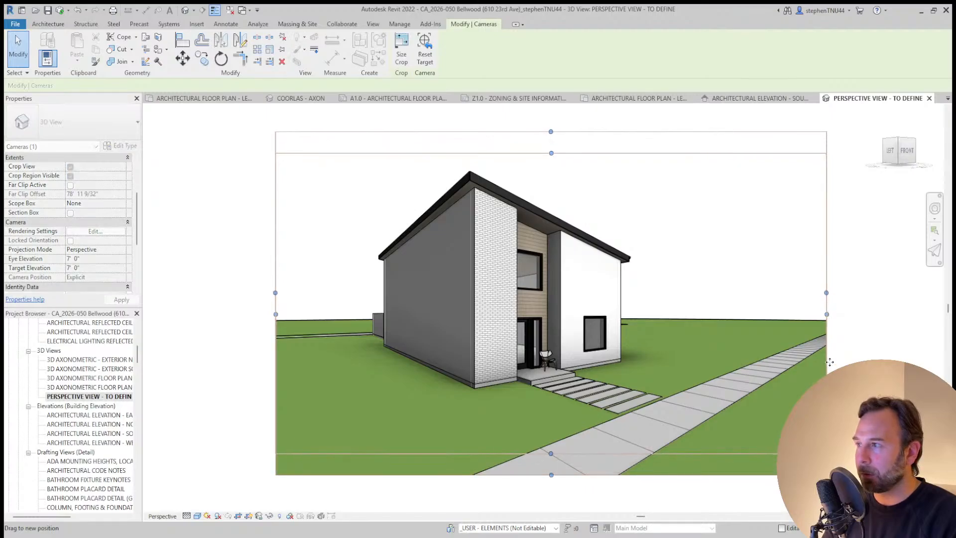
left_click(749, 429)
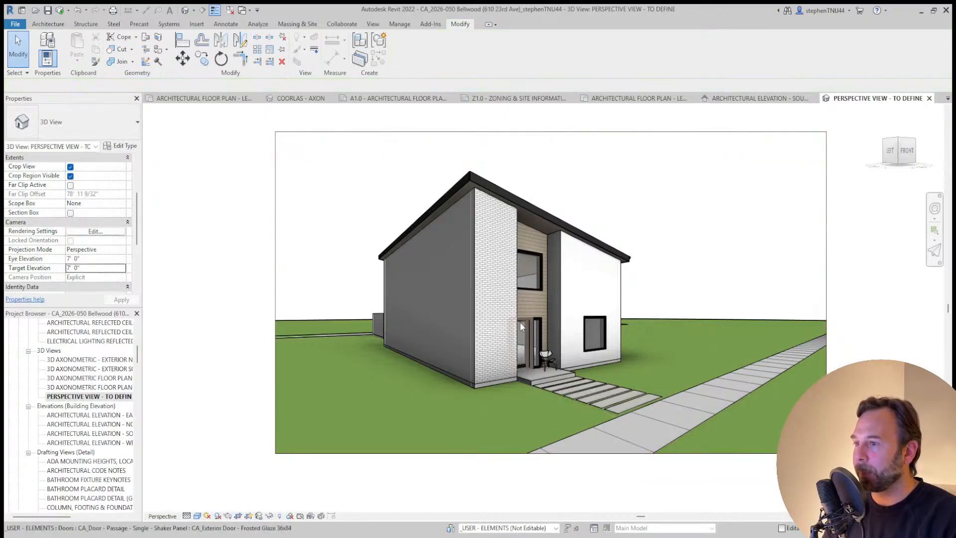
middle_click_drag(521, 326, 500, 344, "shift")
middle_click_drag(609, 383, 532, 391)
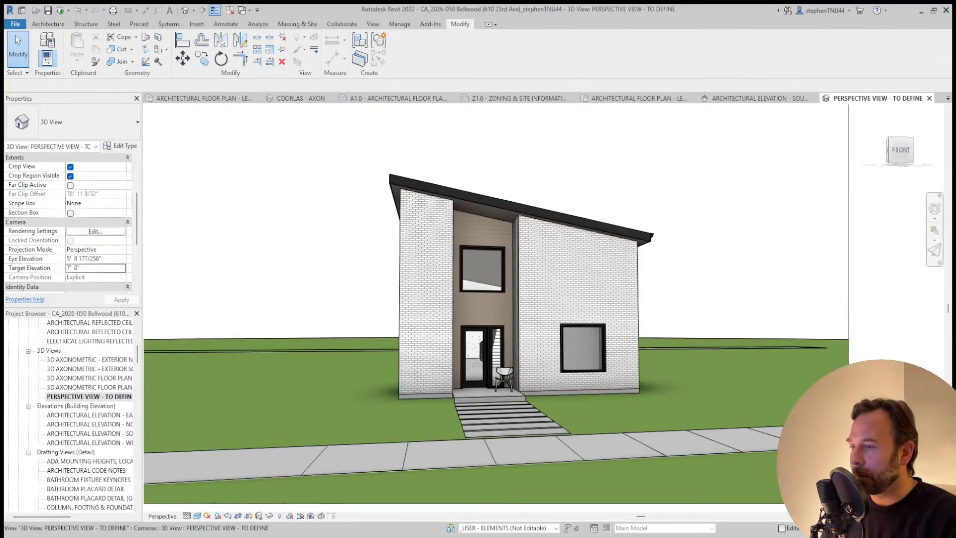